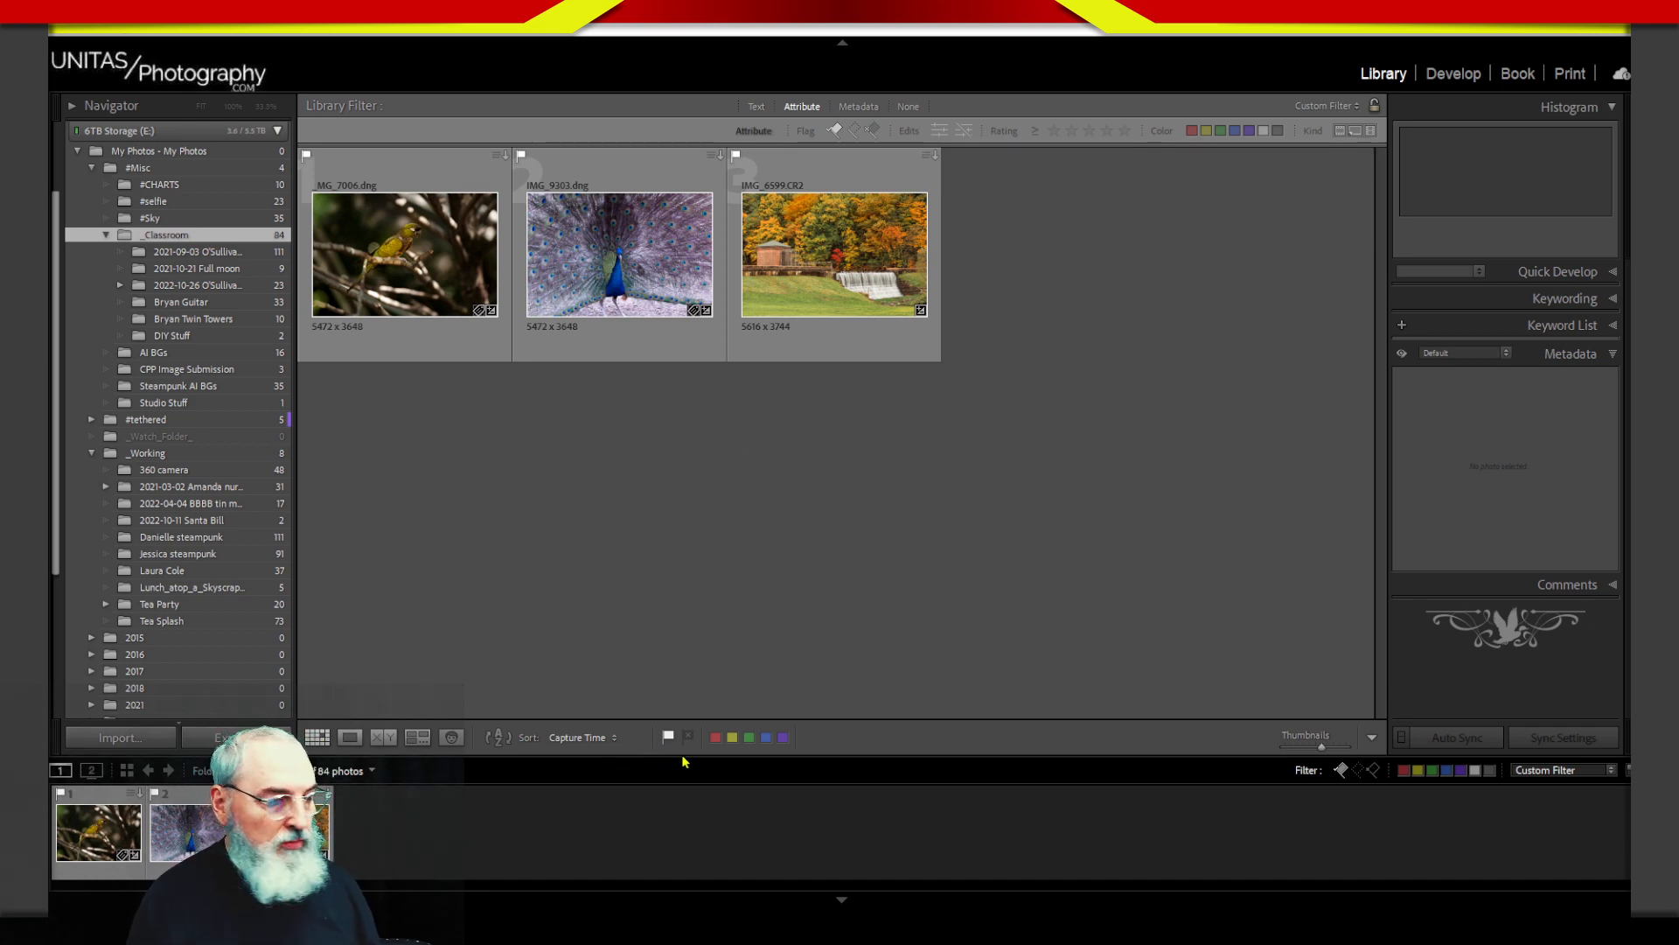
# Step: Turn off the flag filter and look through all the photos in the _Classroom folder
pyautogui.hotkey('ctrl', 'l')
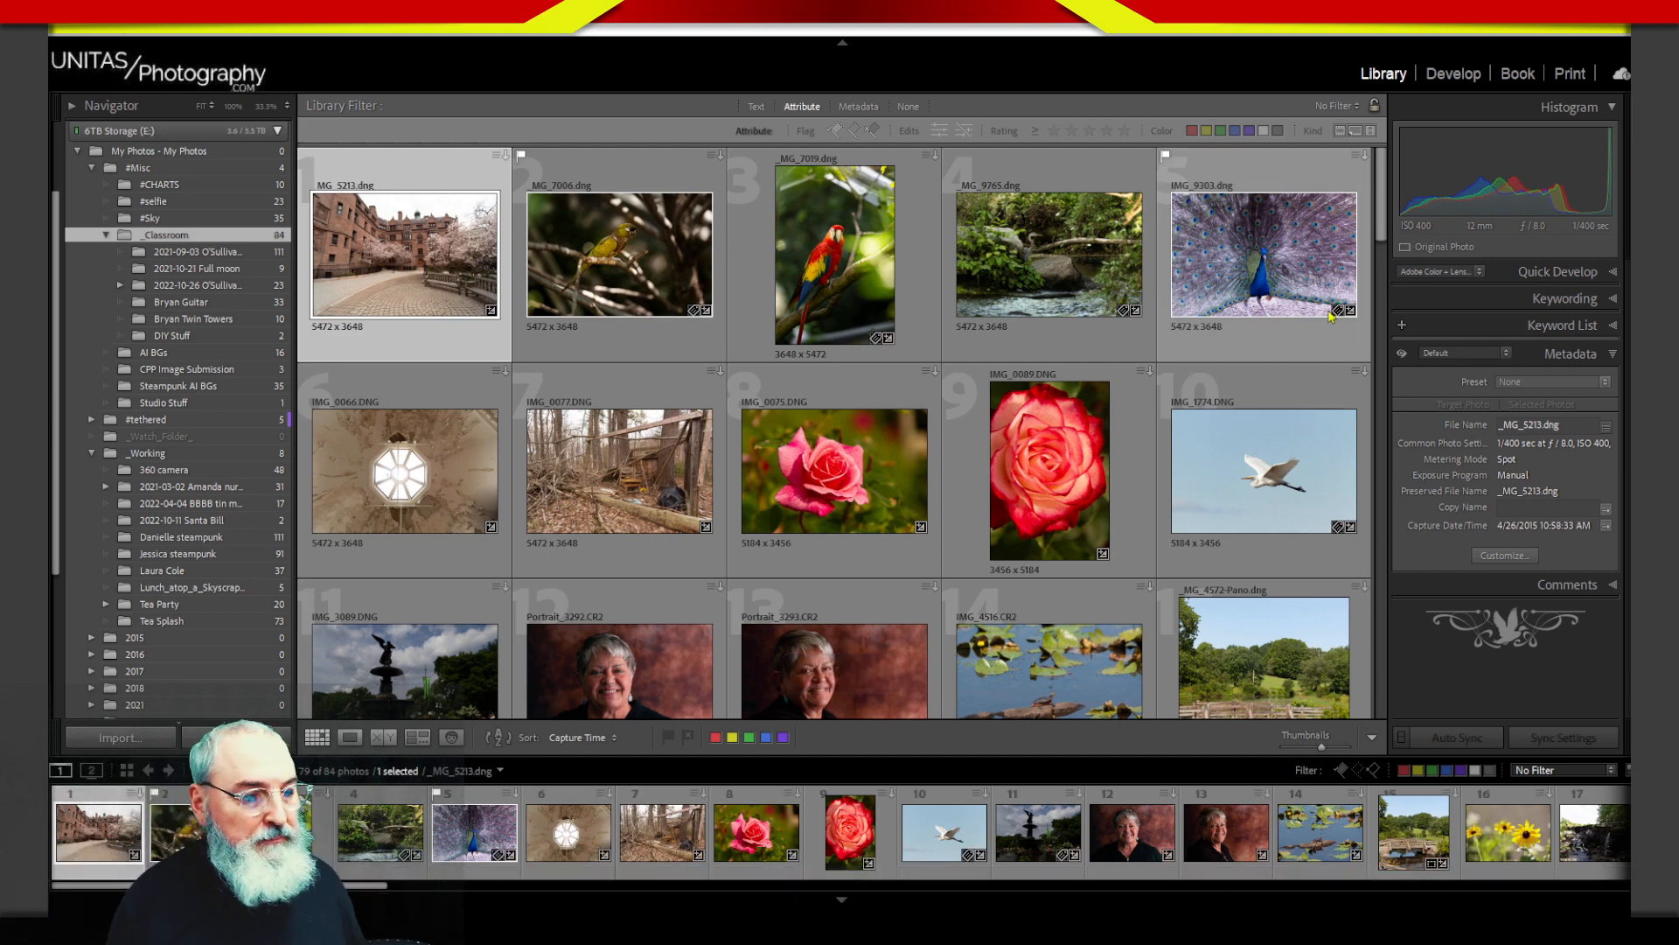
pyautogui.scroll(-20, 1343, 490)
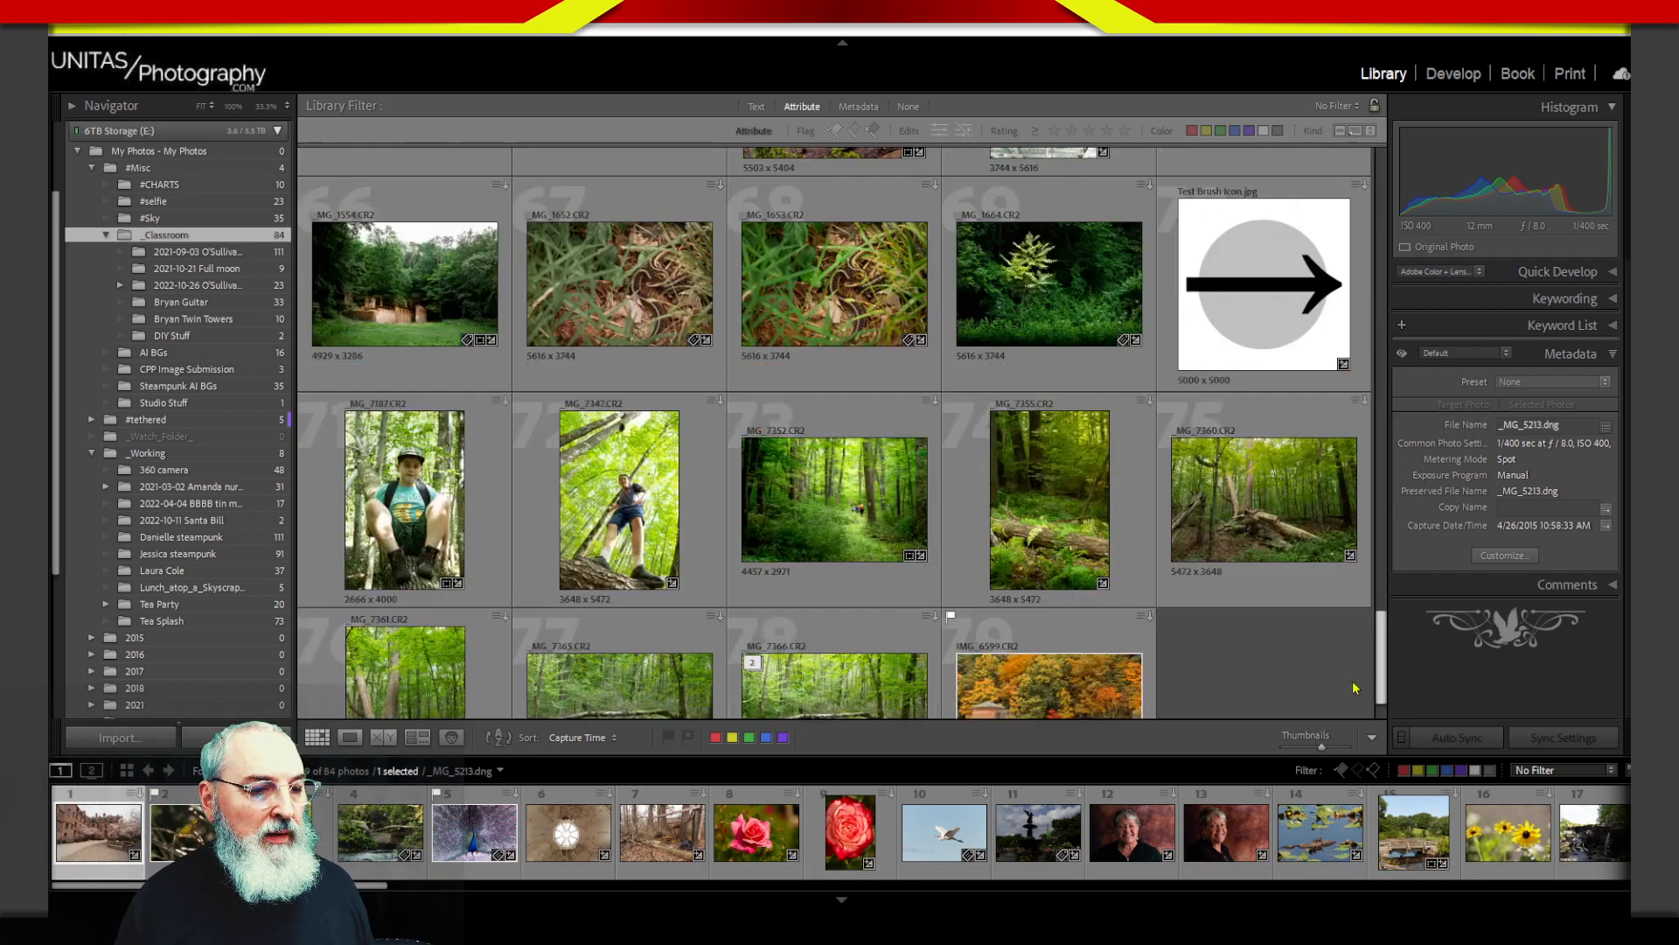
pyautogui.moveTo(1380, 691); pyautogui.dragTo(1391, 210)
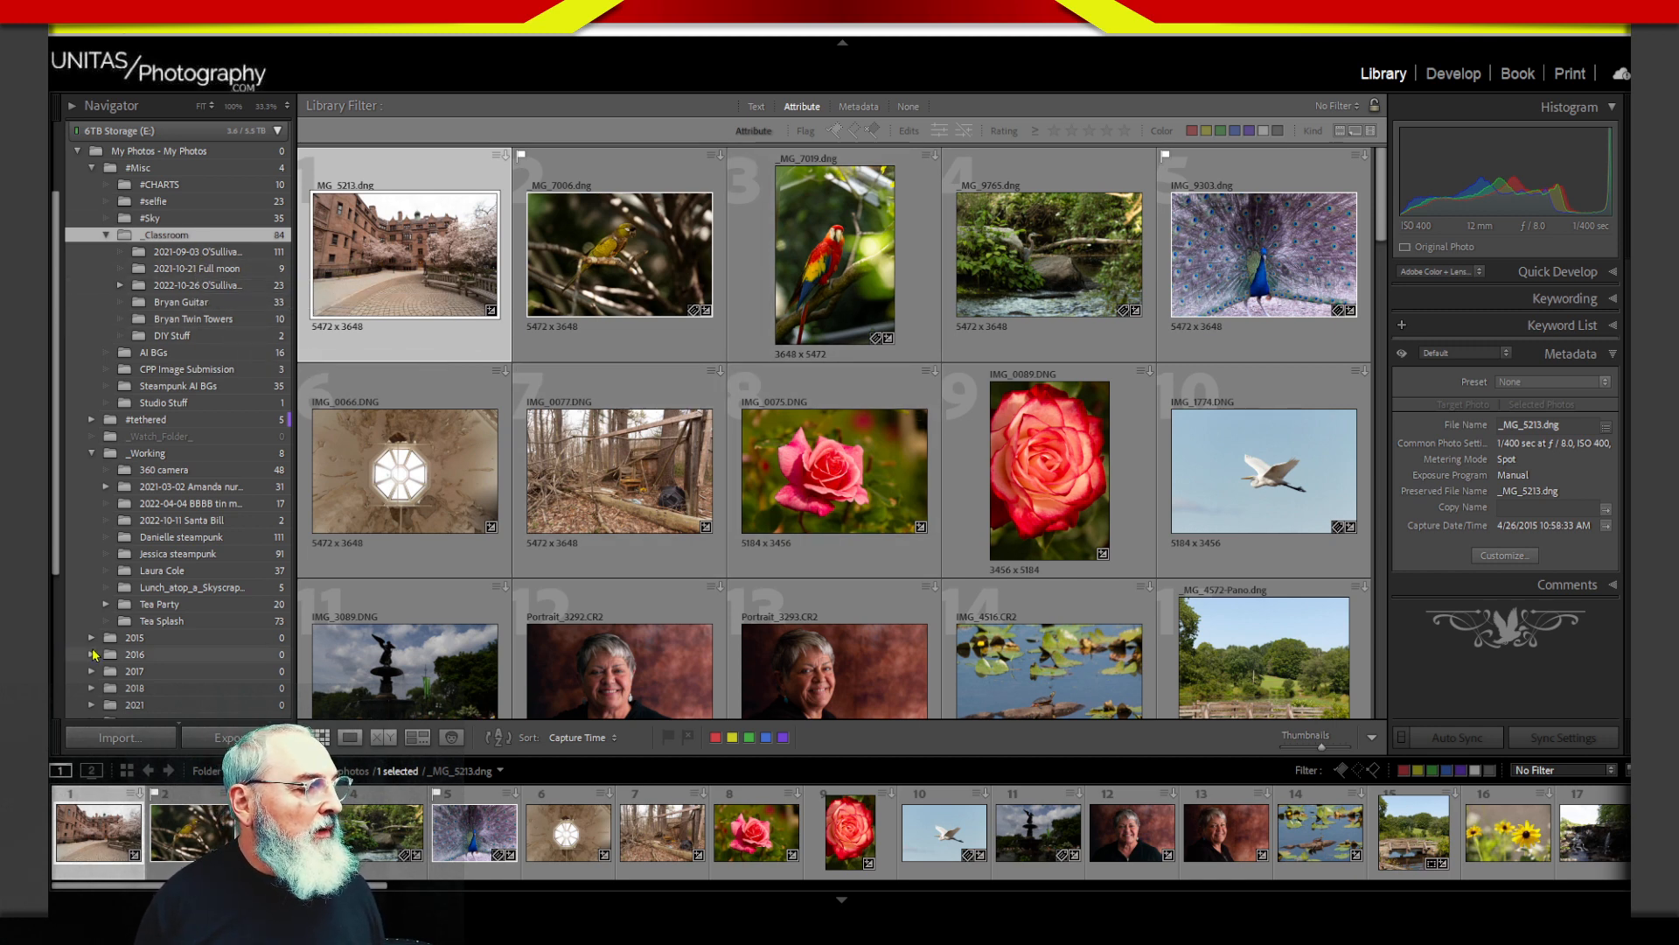
# Step: Collapse the _Working folder, expand the 2023 folder and open its 2023-11-03 Santa subfolder
pyautogui.scroll(-3, 58, 656)
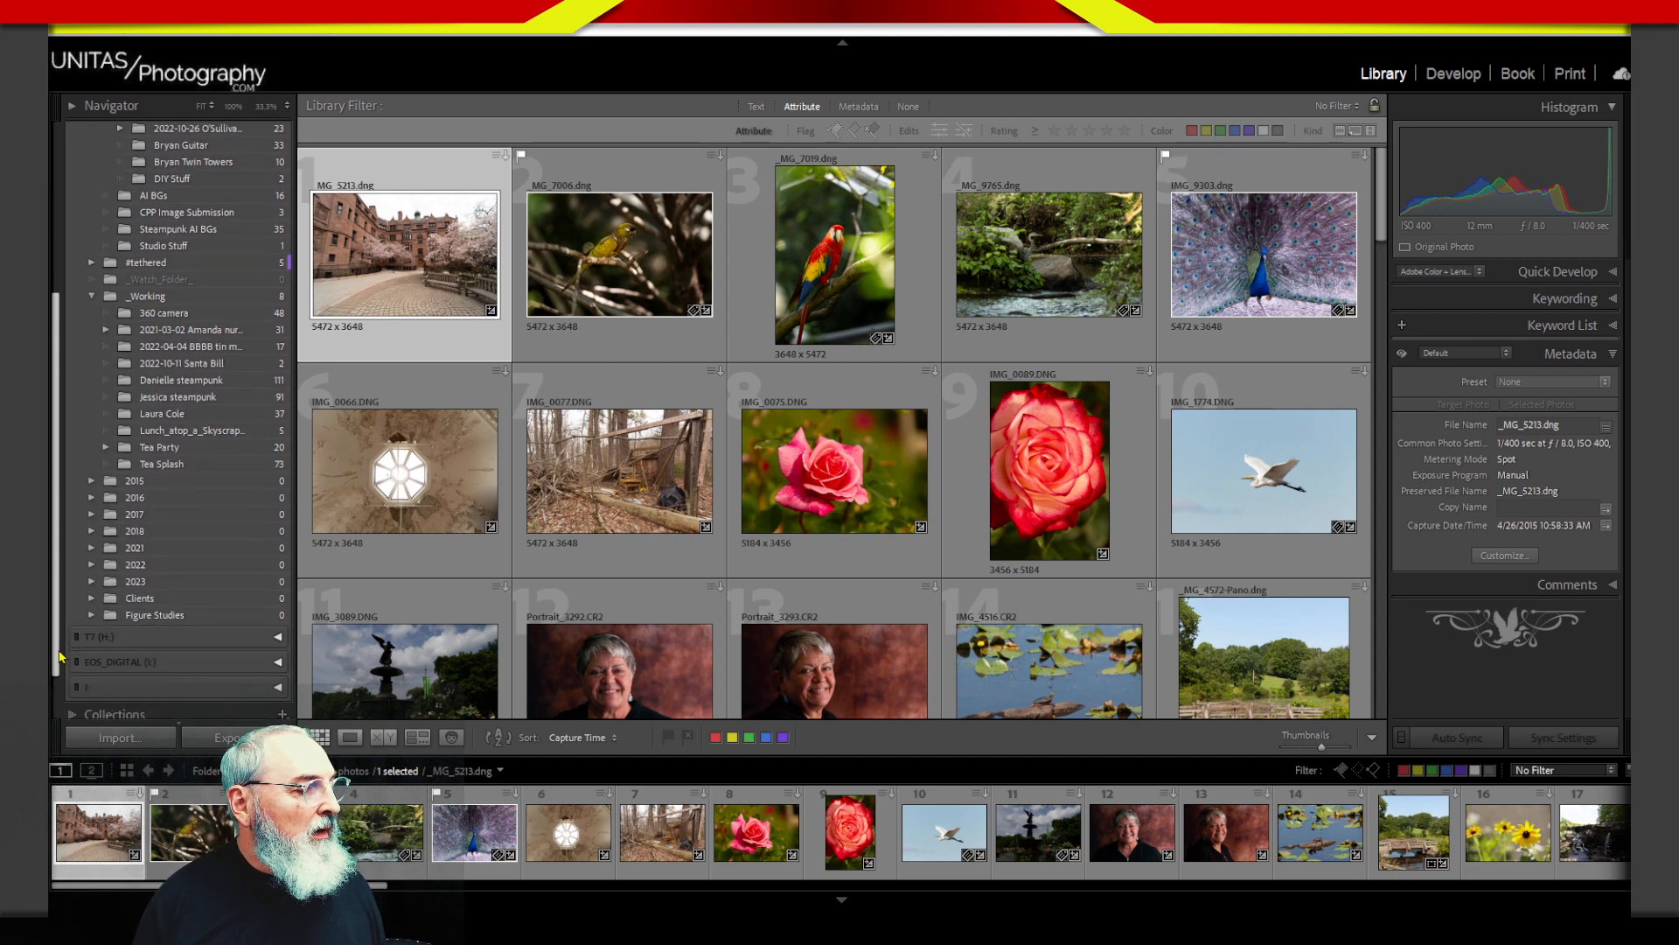
pyautogui.moveTo(59, 650); pyautogui.dragTo(60, 647)
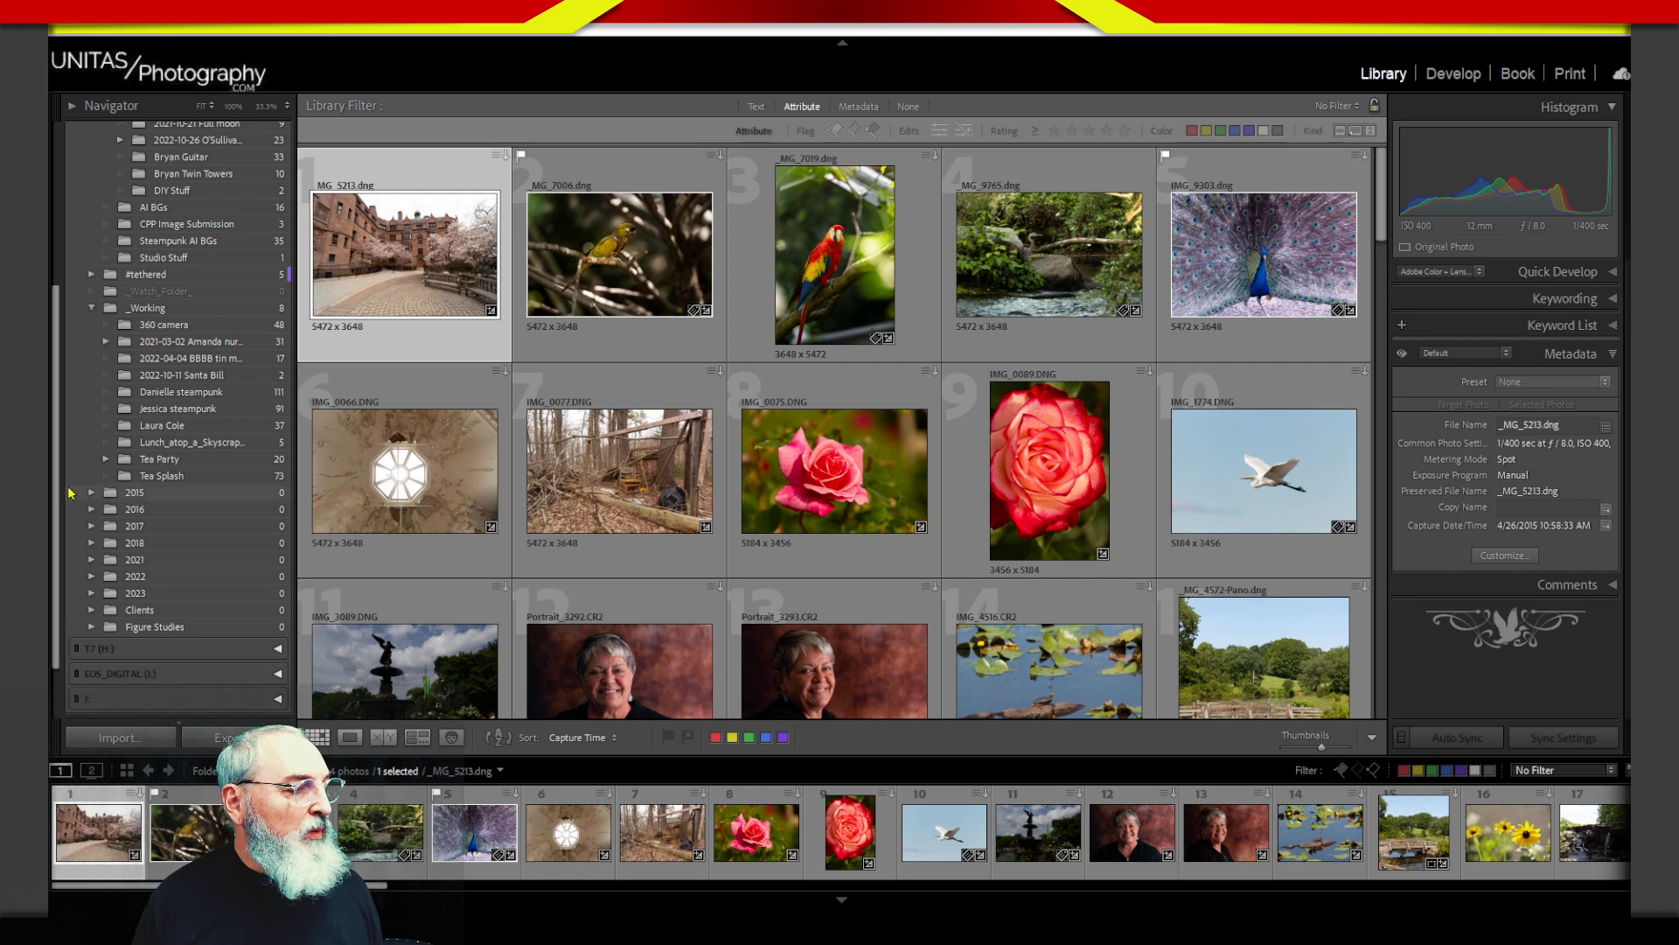
pyautogui.moveTo(62, 387); pyautogui.dragTo(55, 291)
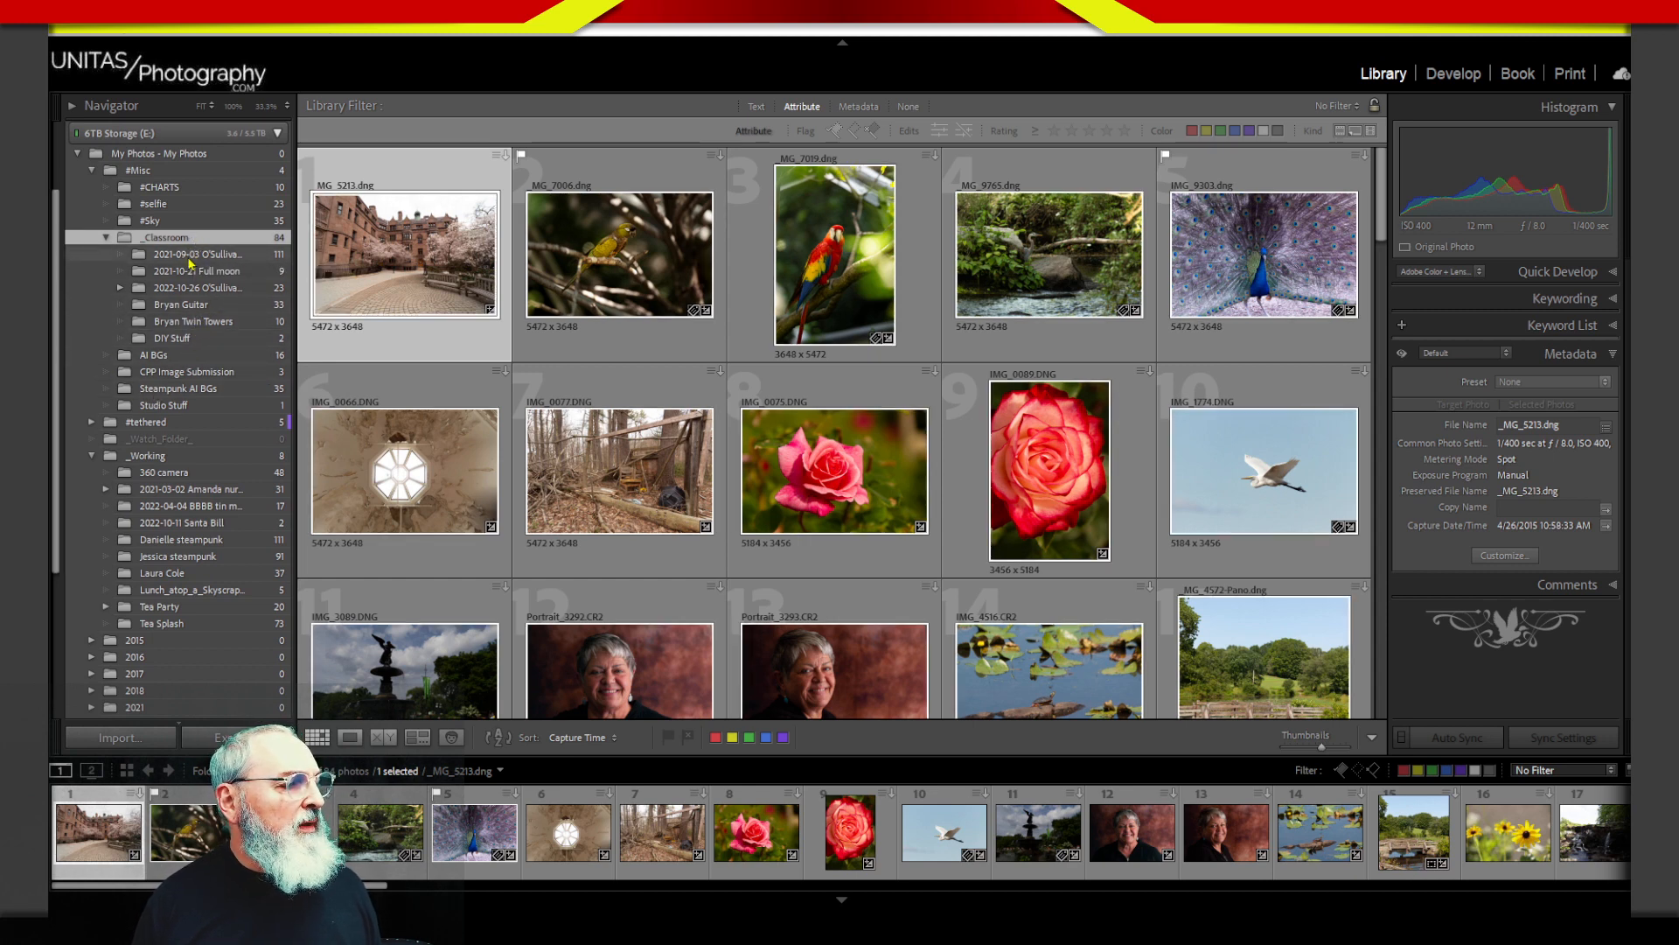
pyautogui.moveTo(56, 447); pyautogui.dragTo(55, 505)
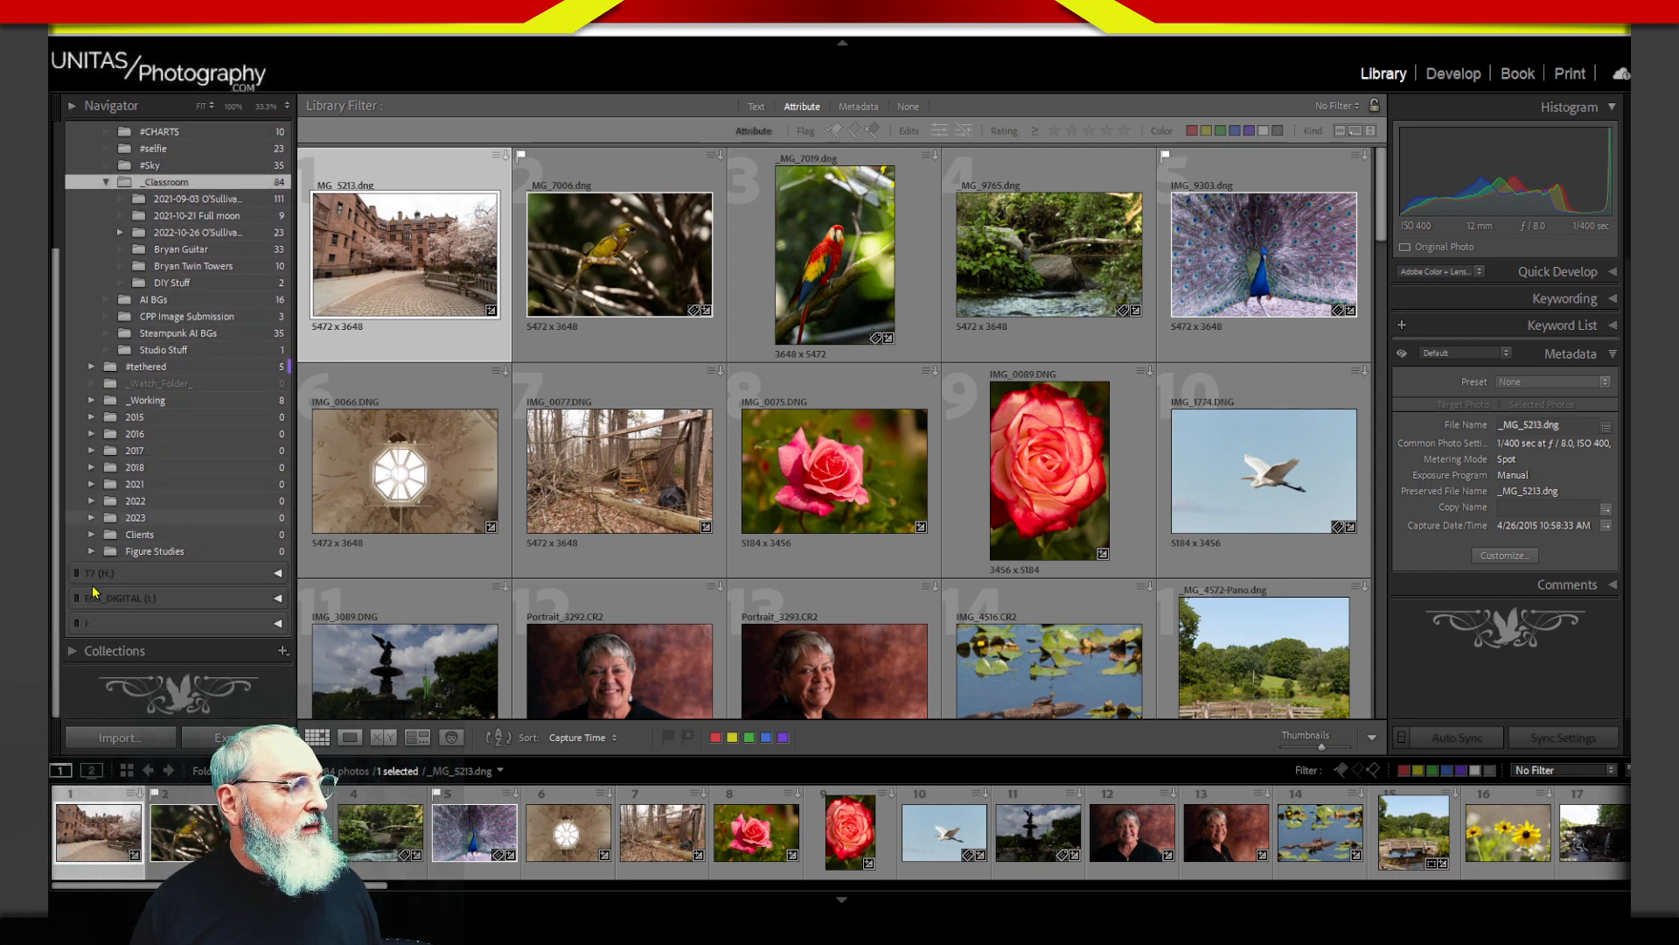
pyautogui.click(91, 517)
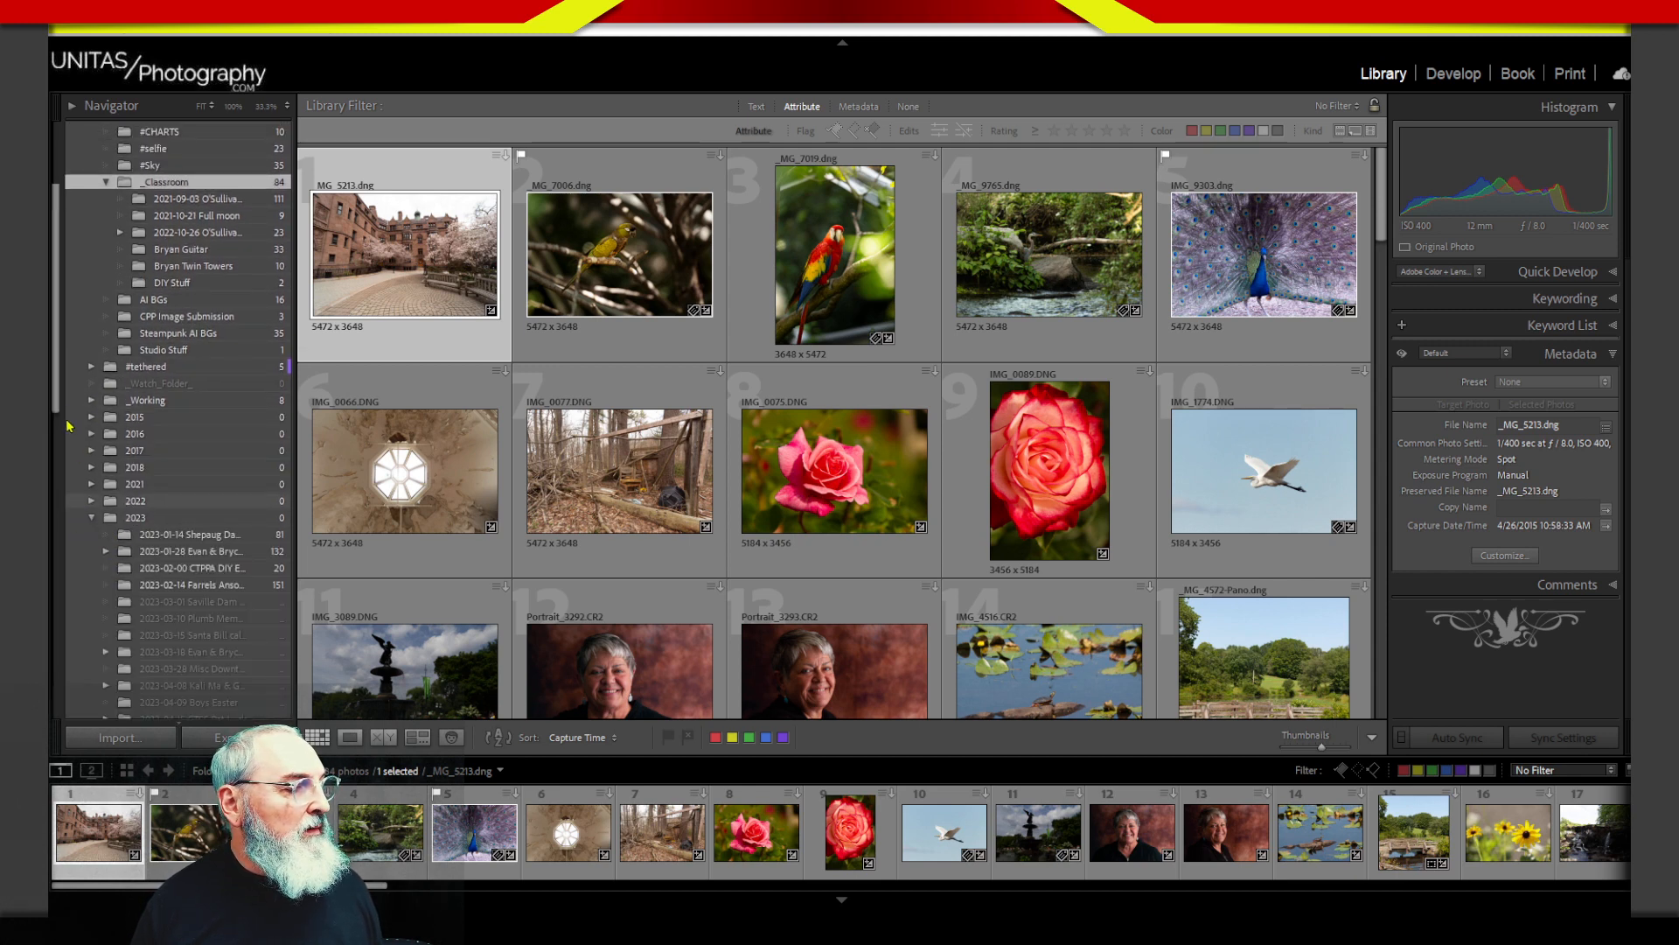
pyautogui.scroll(-10, 140, 573)
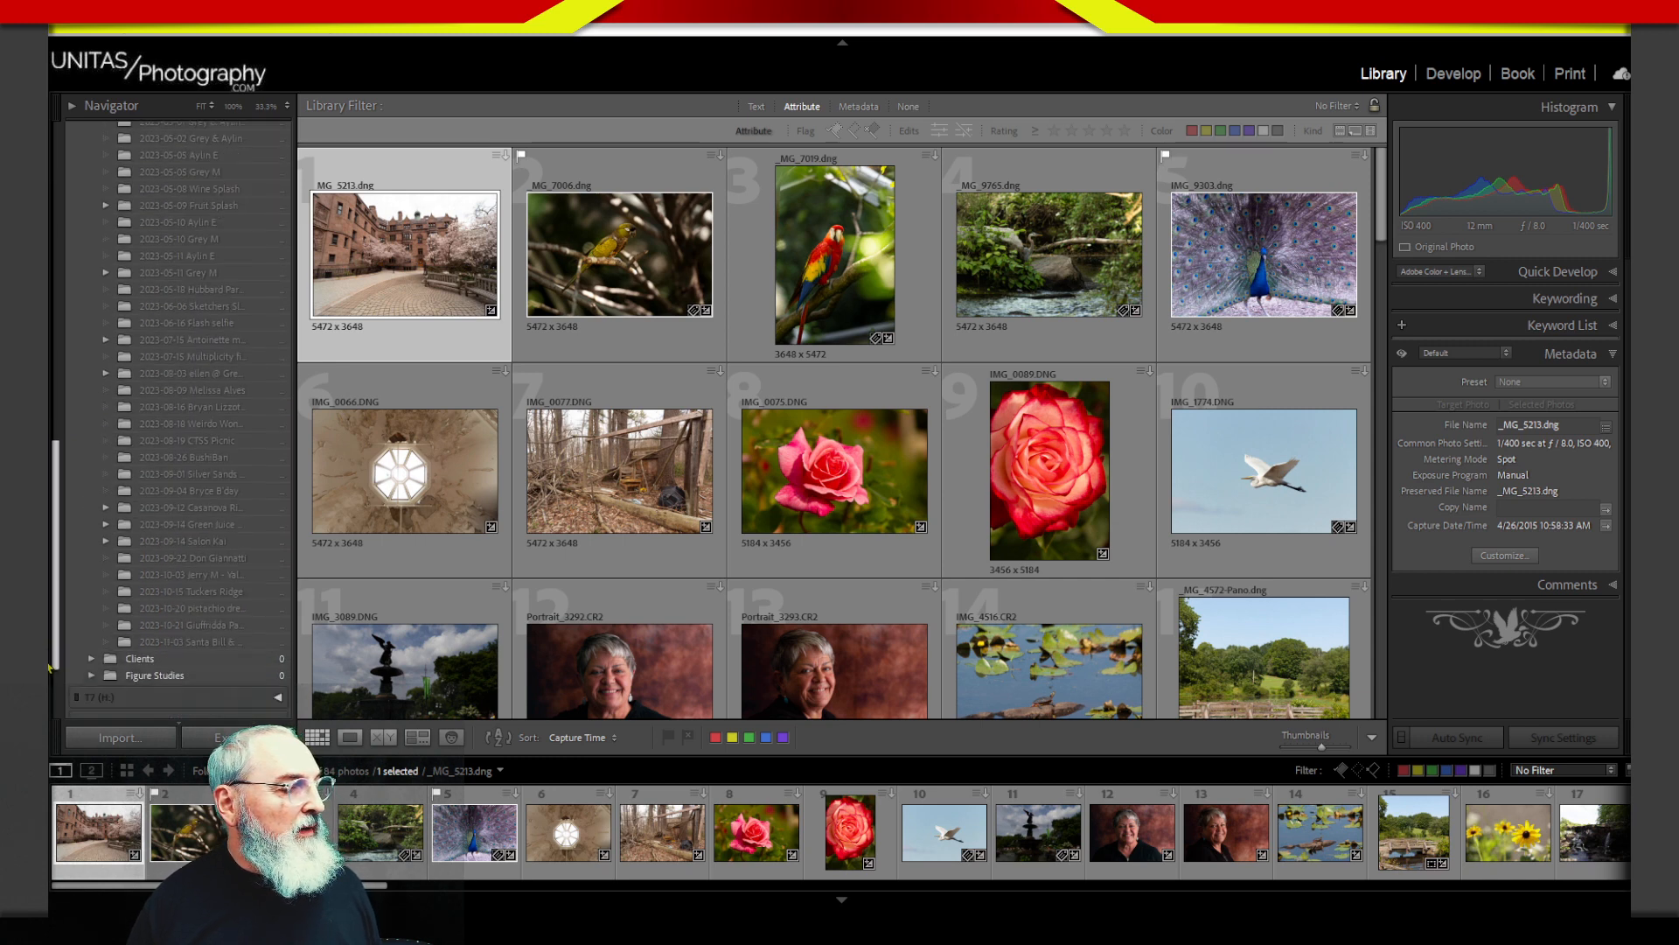
pyautogui.click(219, 566)
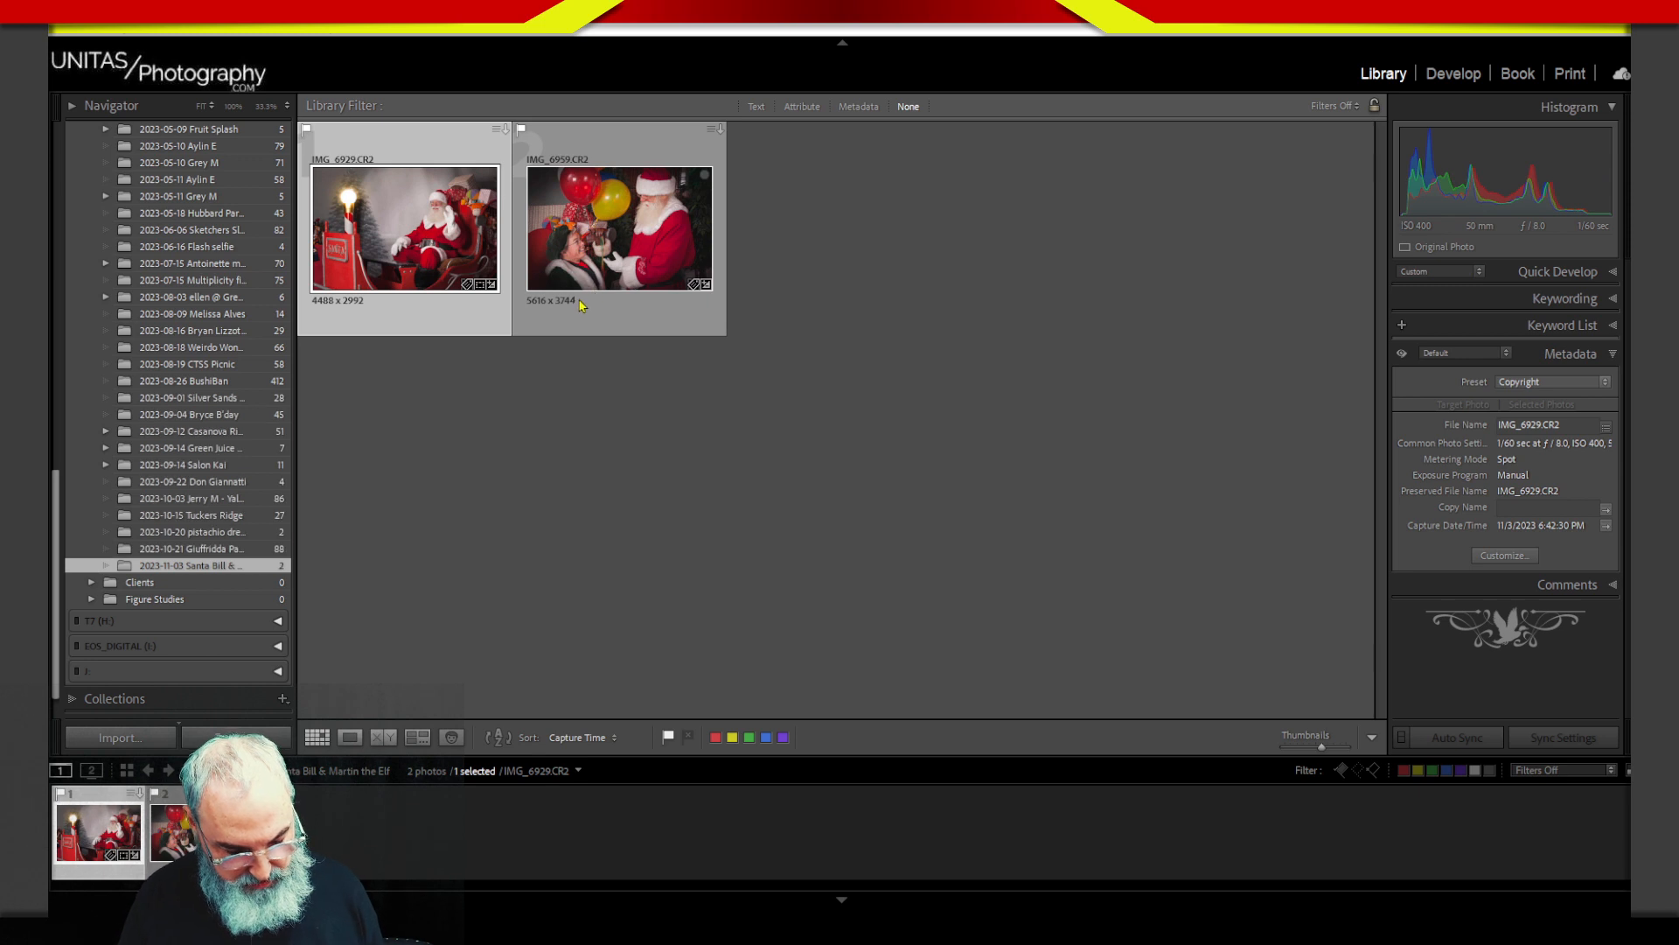
# Step: View the Santa sleigh photo and the balloon photo full screen, and return to the thumbnail grid
pyautogui.press('e')
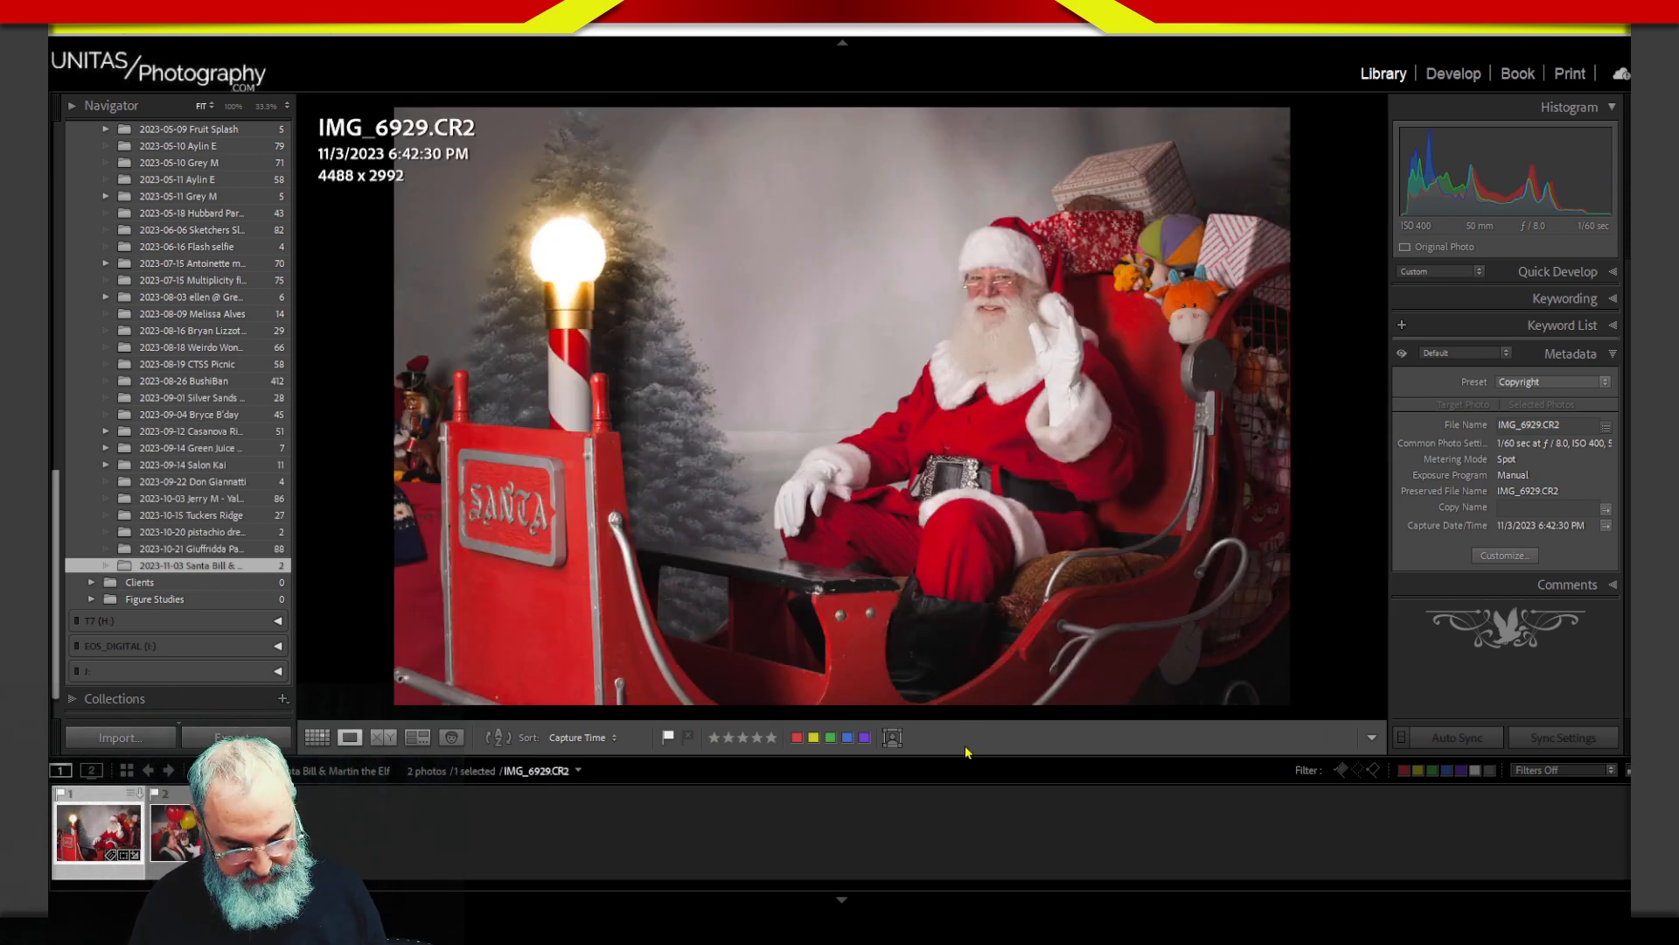
pyautogui.press('f')
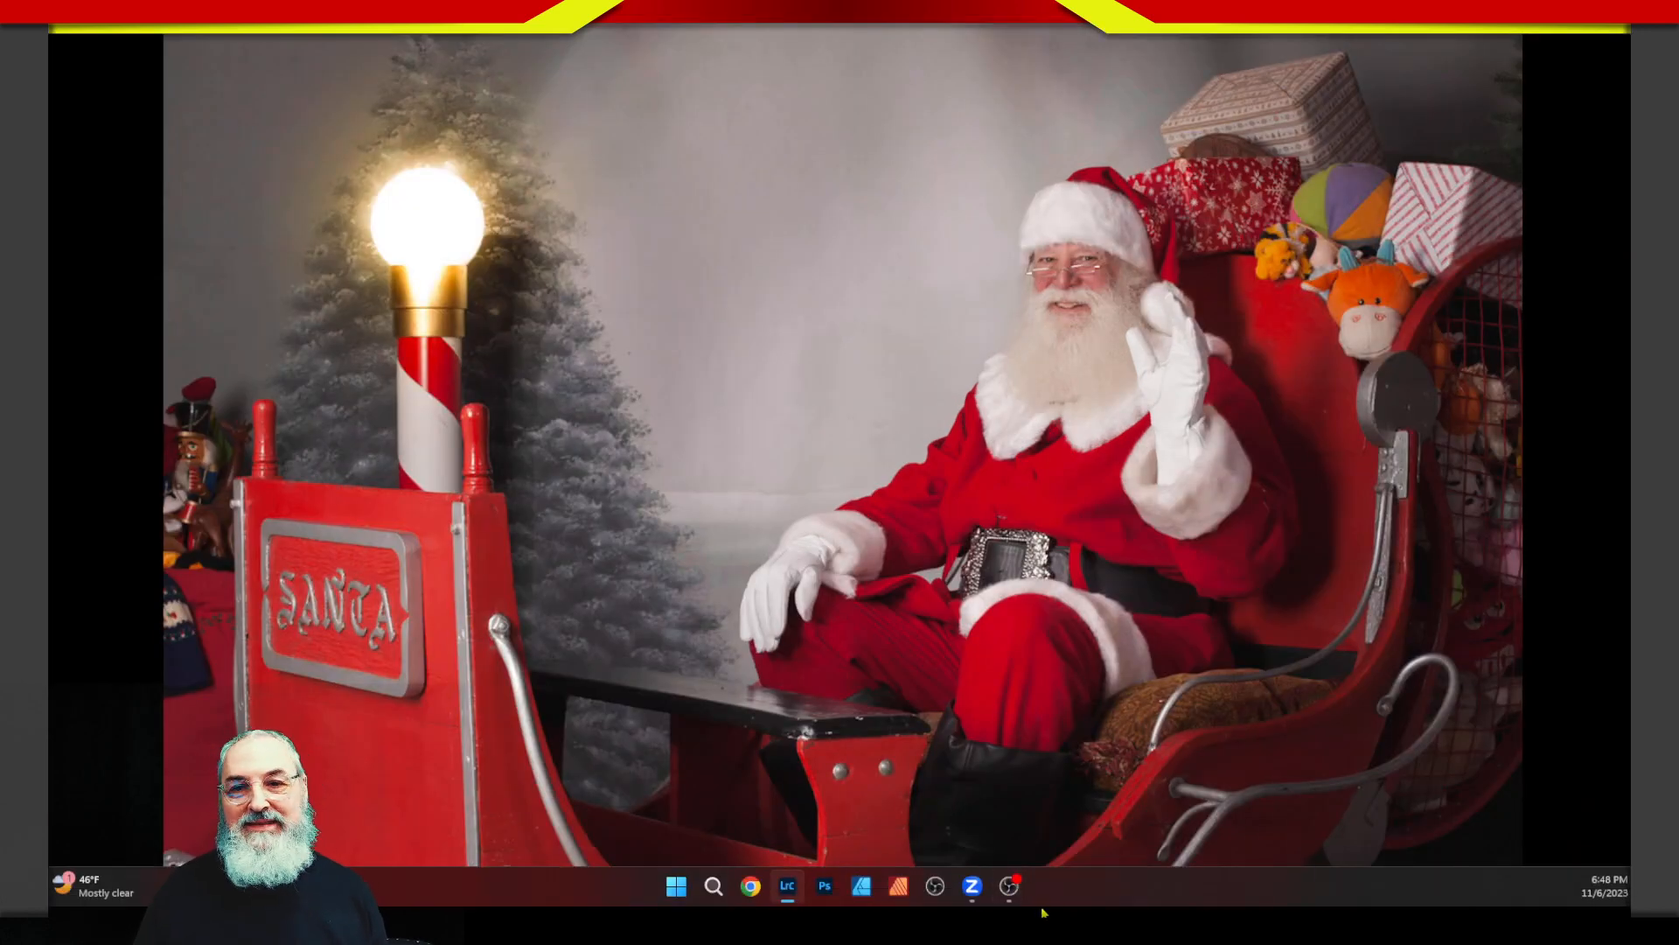
pyautogui.moveTo(984, 887)
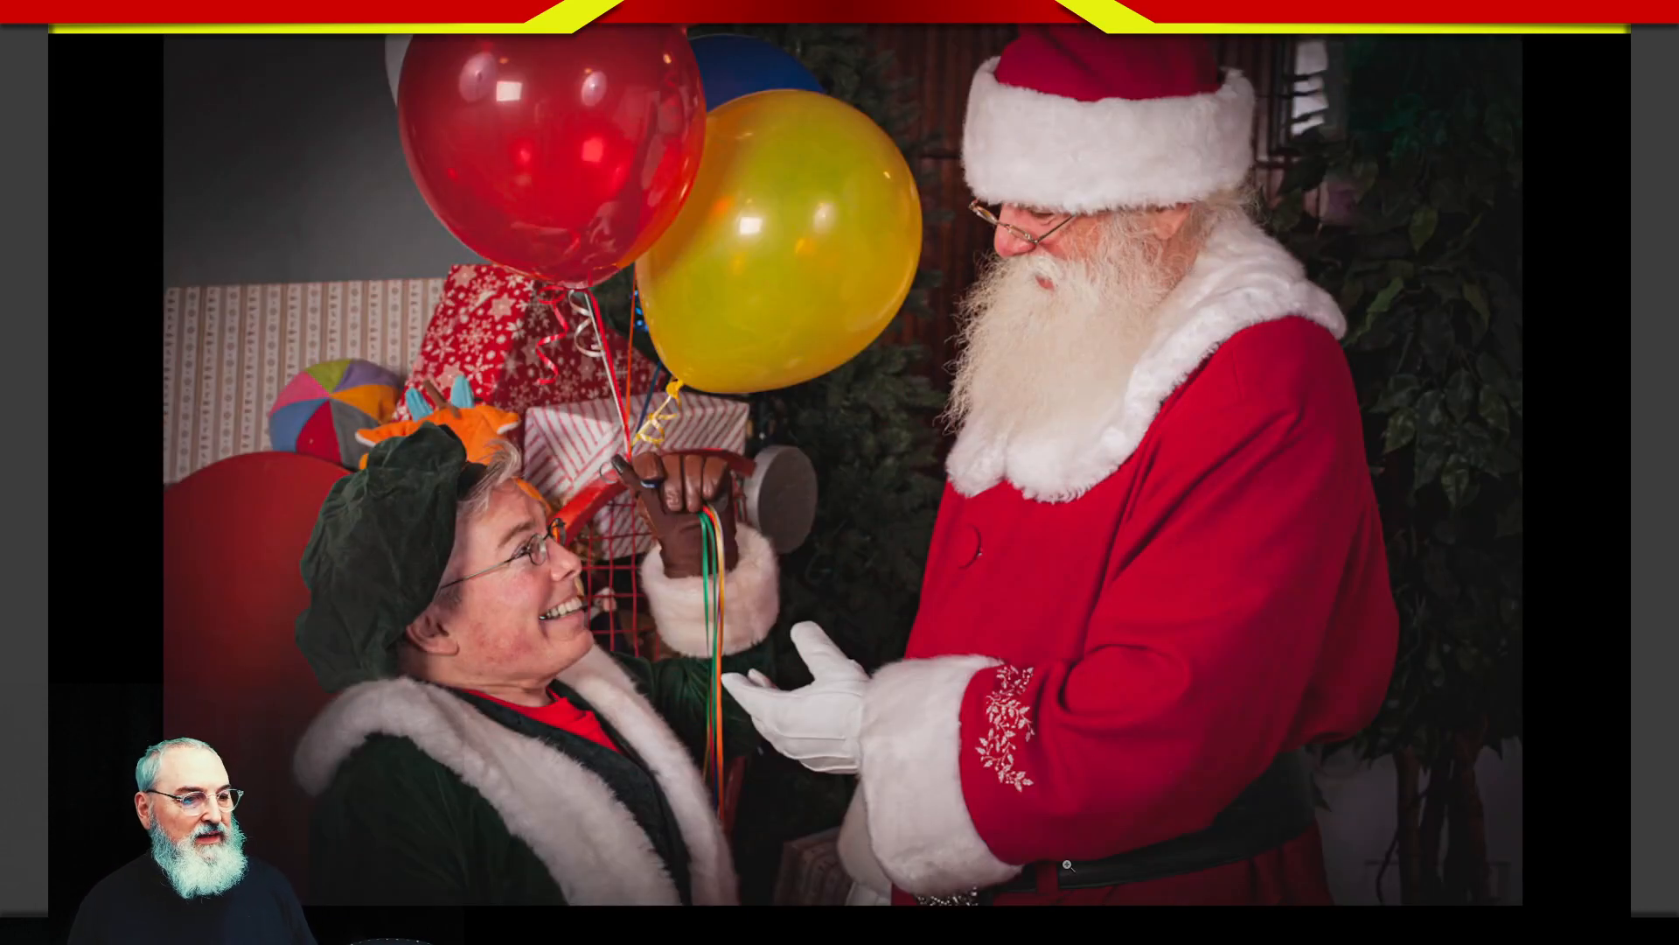
pyautogui.moveTo(961, 912)
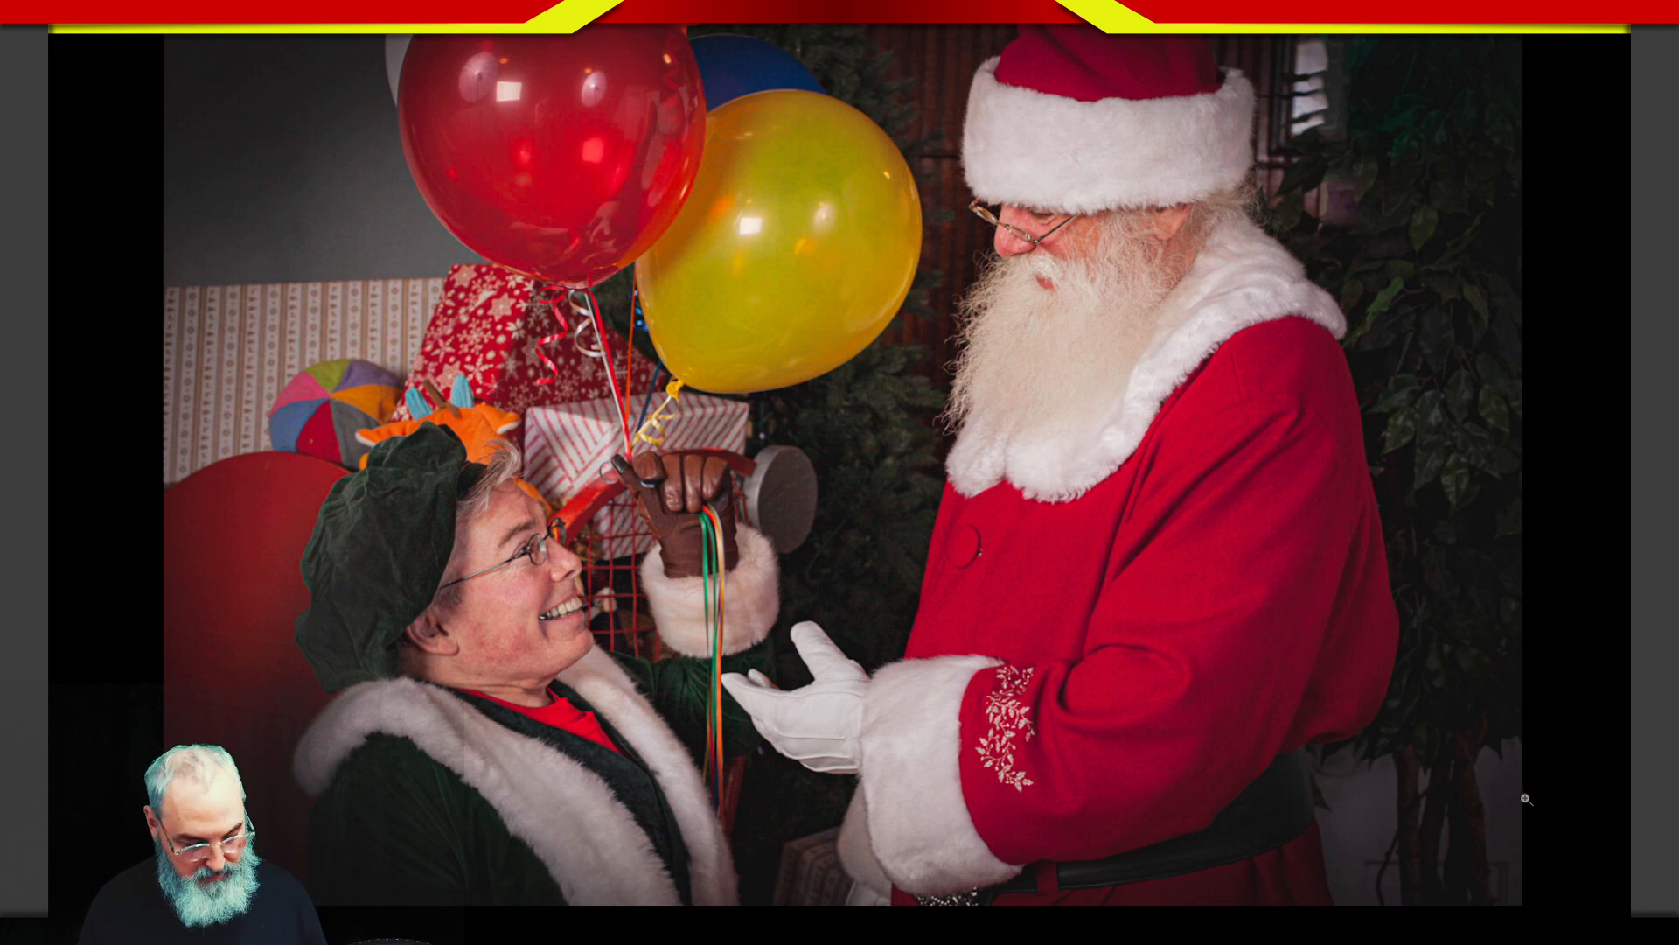
pyautogui.scroll(1, 1524, 798)
pyautogui.press('Escape')
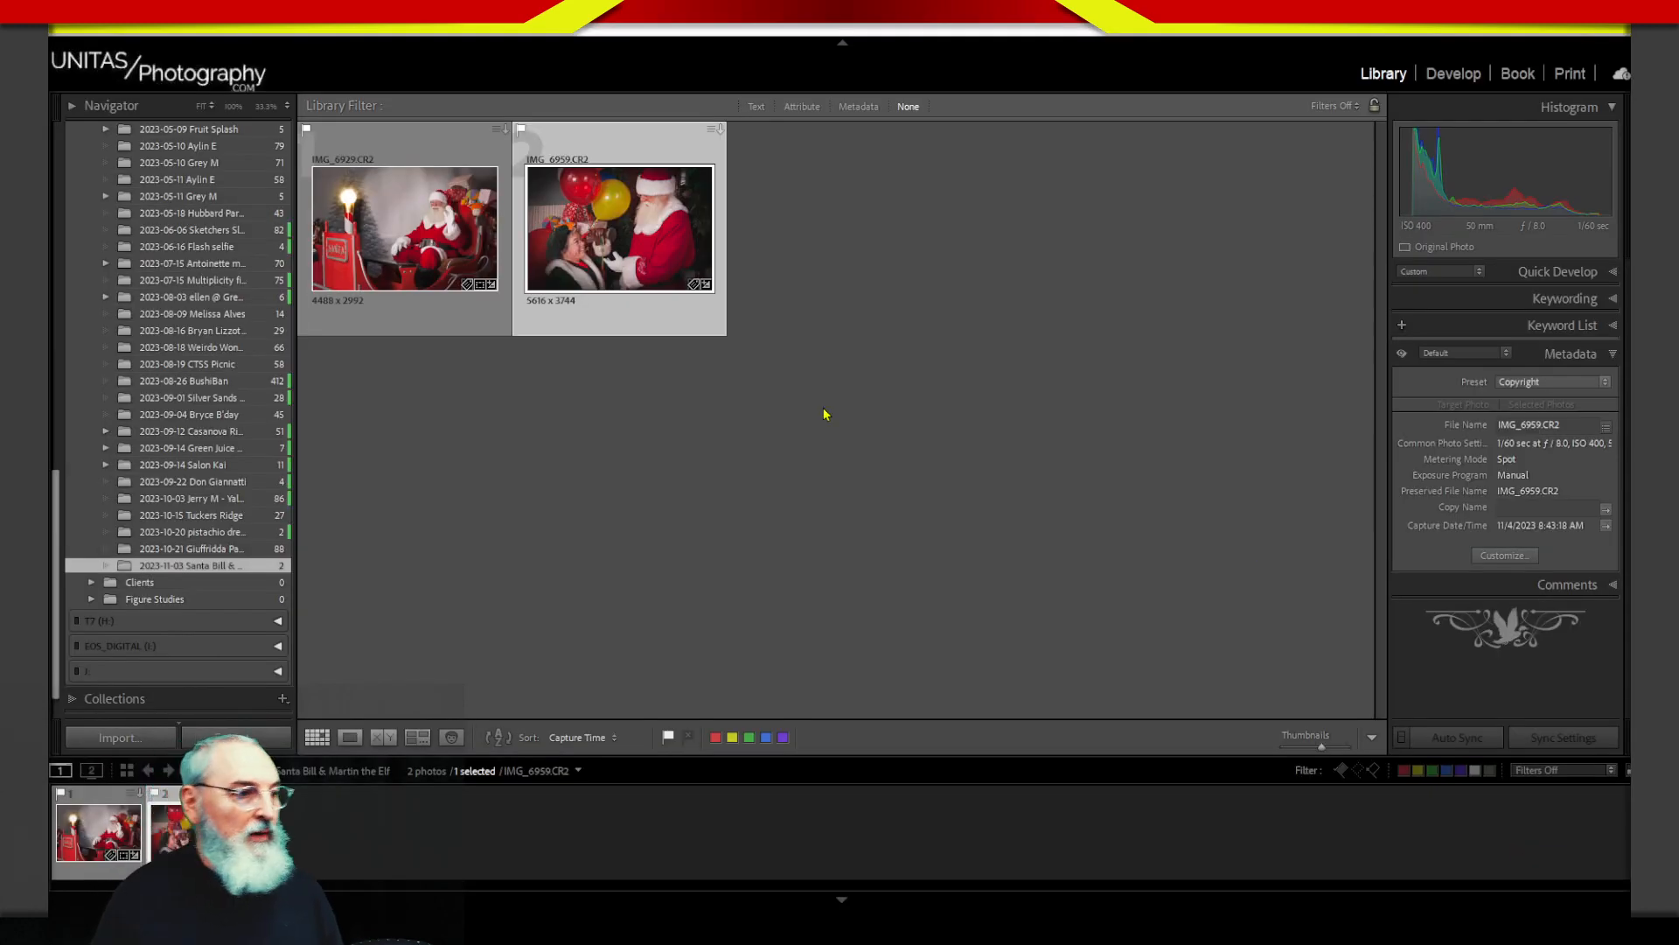
# Step: Reopen the _Classroom folder and filter it to show only the flagged photos
pyautogui.scroll(15, 169, 641)
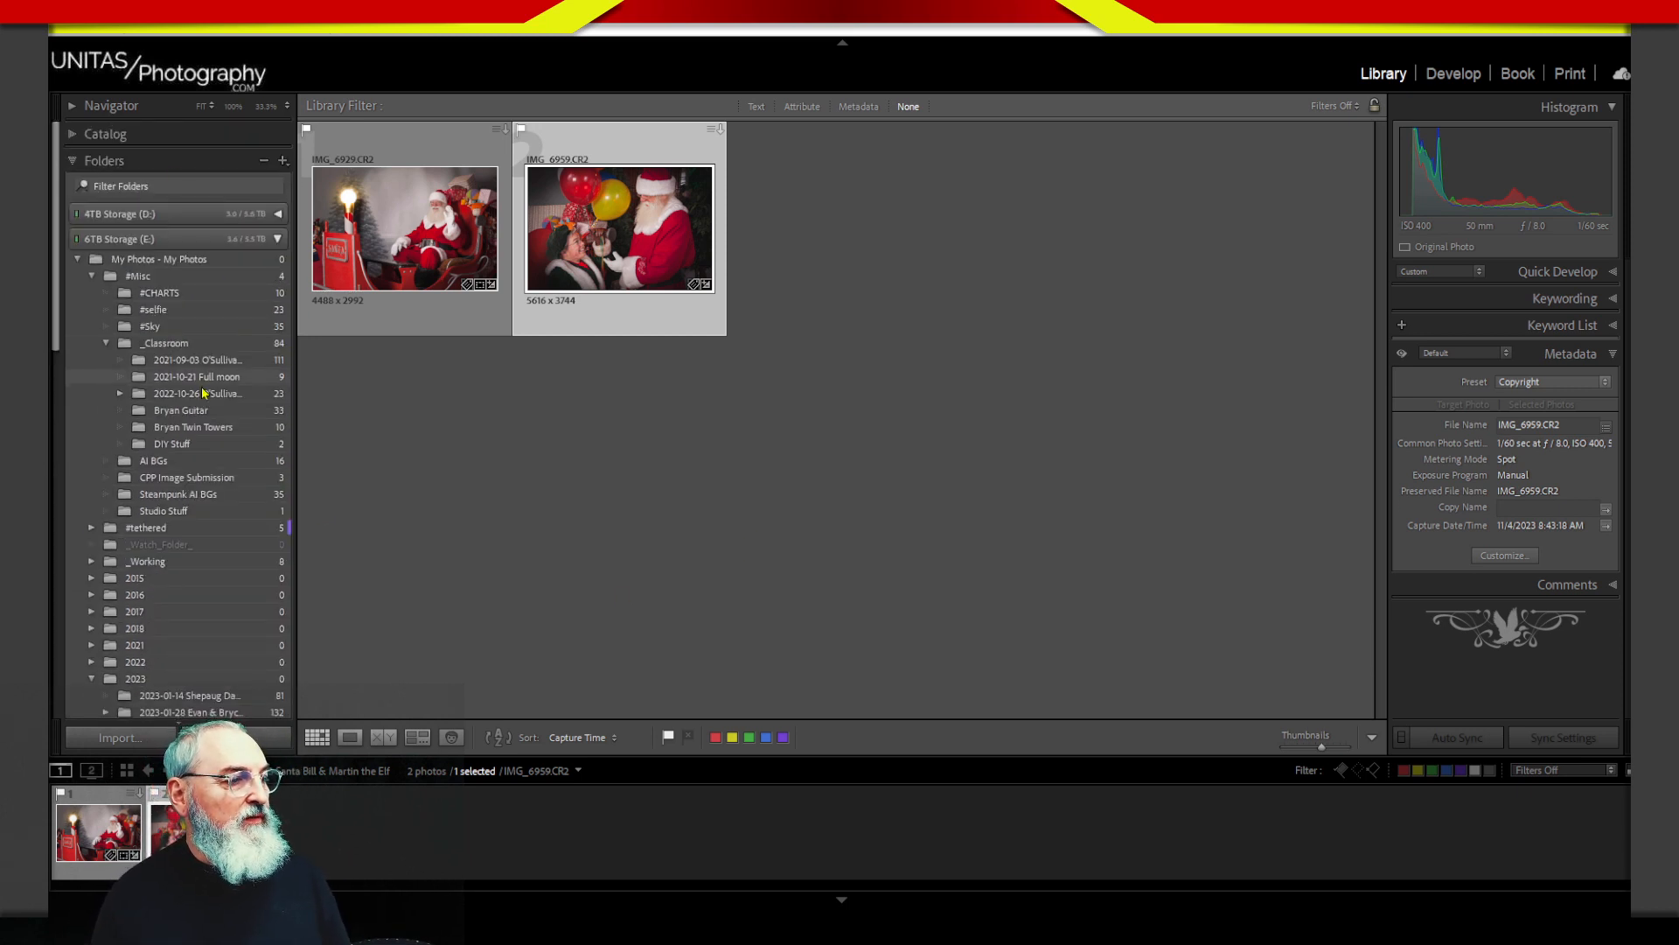
pyautogui.click(218, 344)
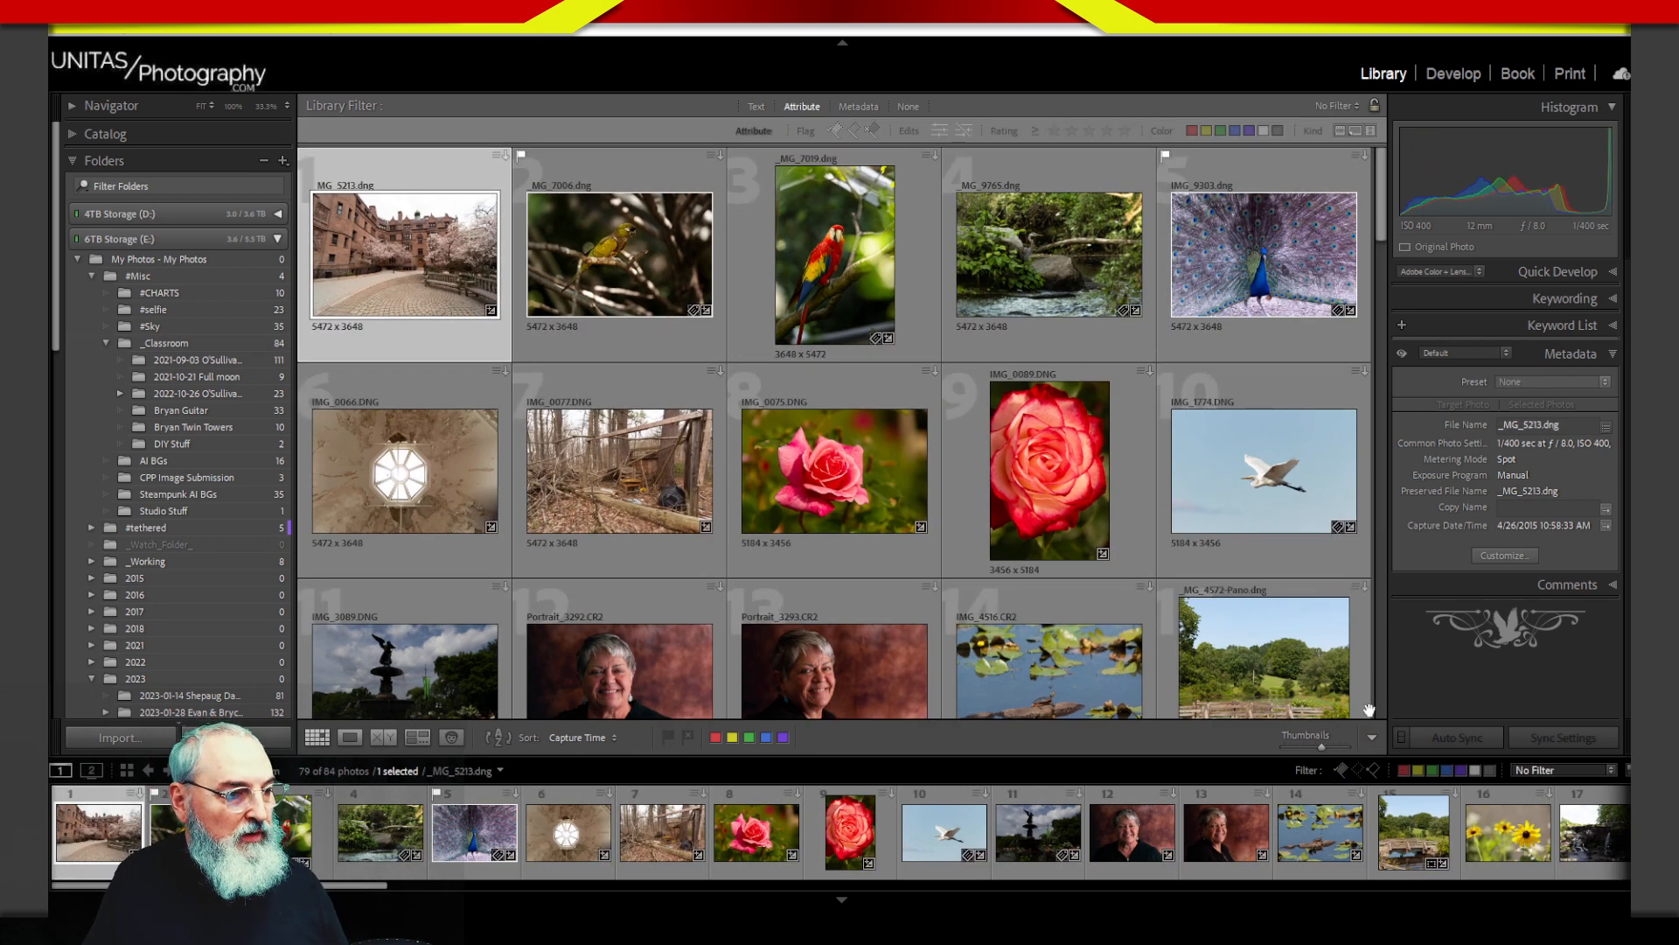
pyautogui.click(1341, 770)
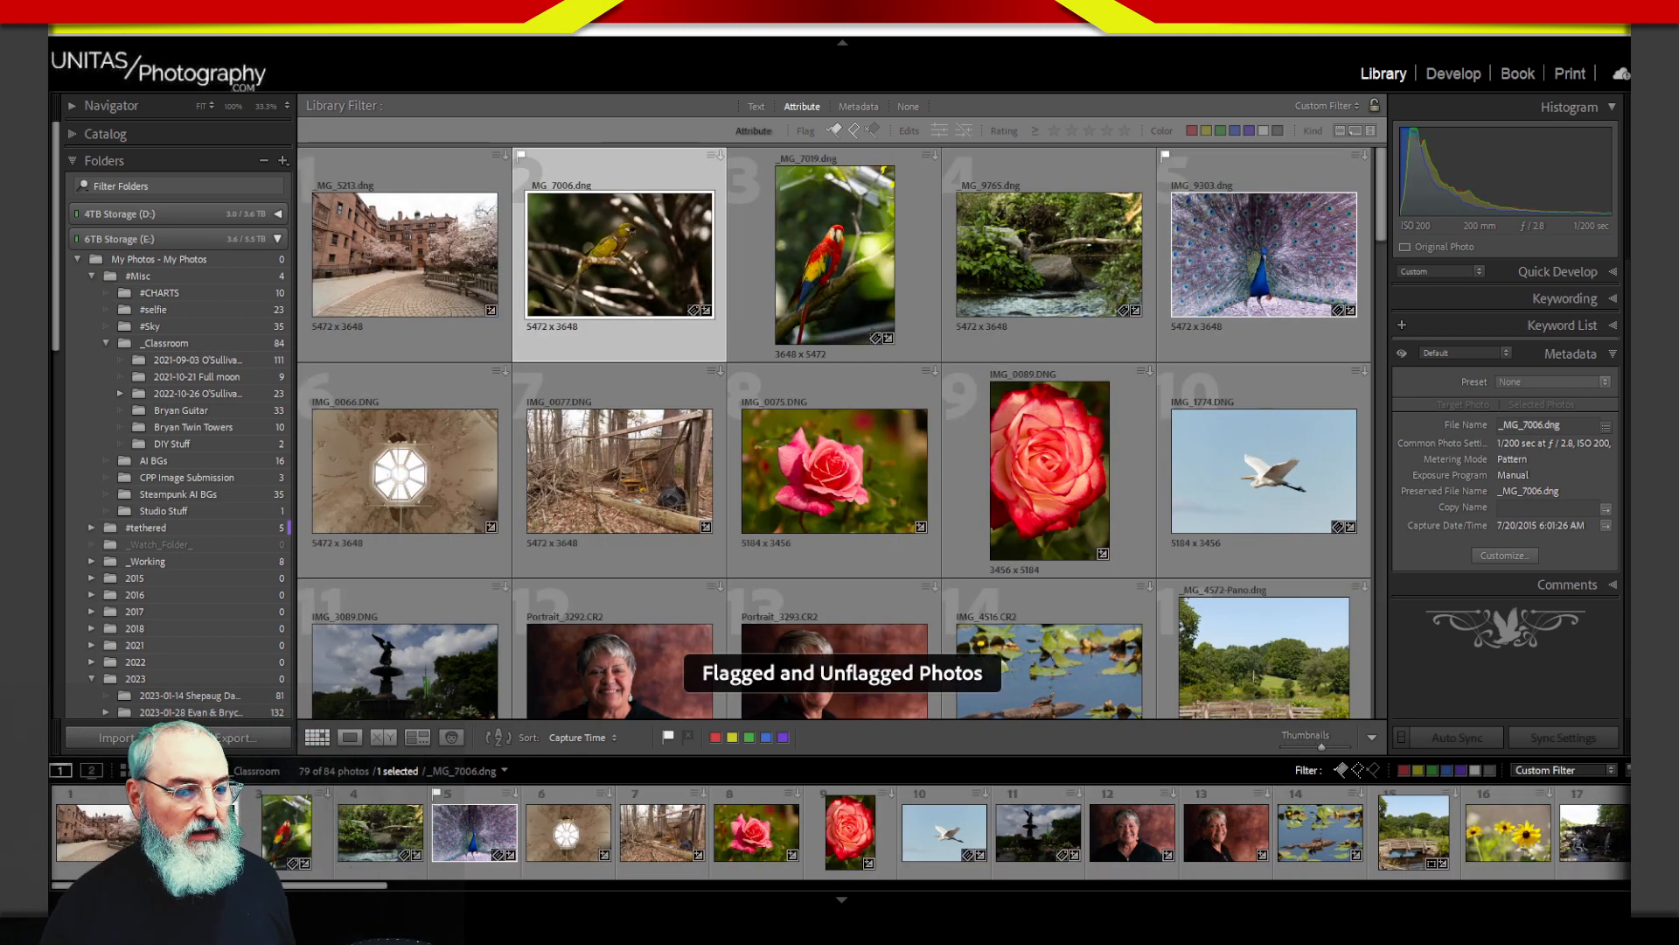
pyautogui.click(1343, 770)
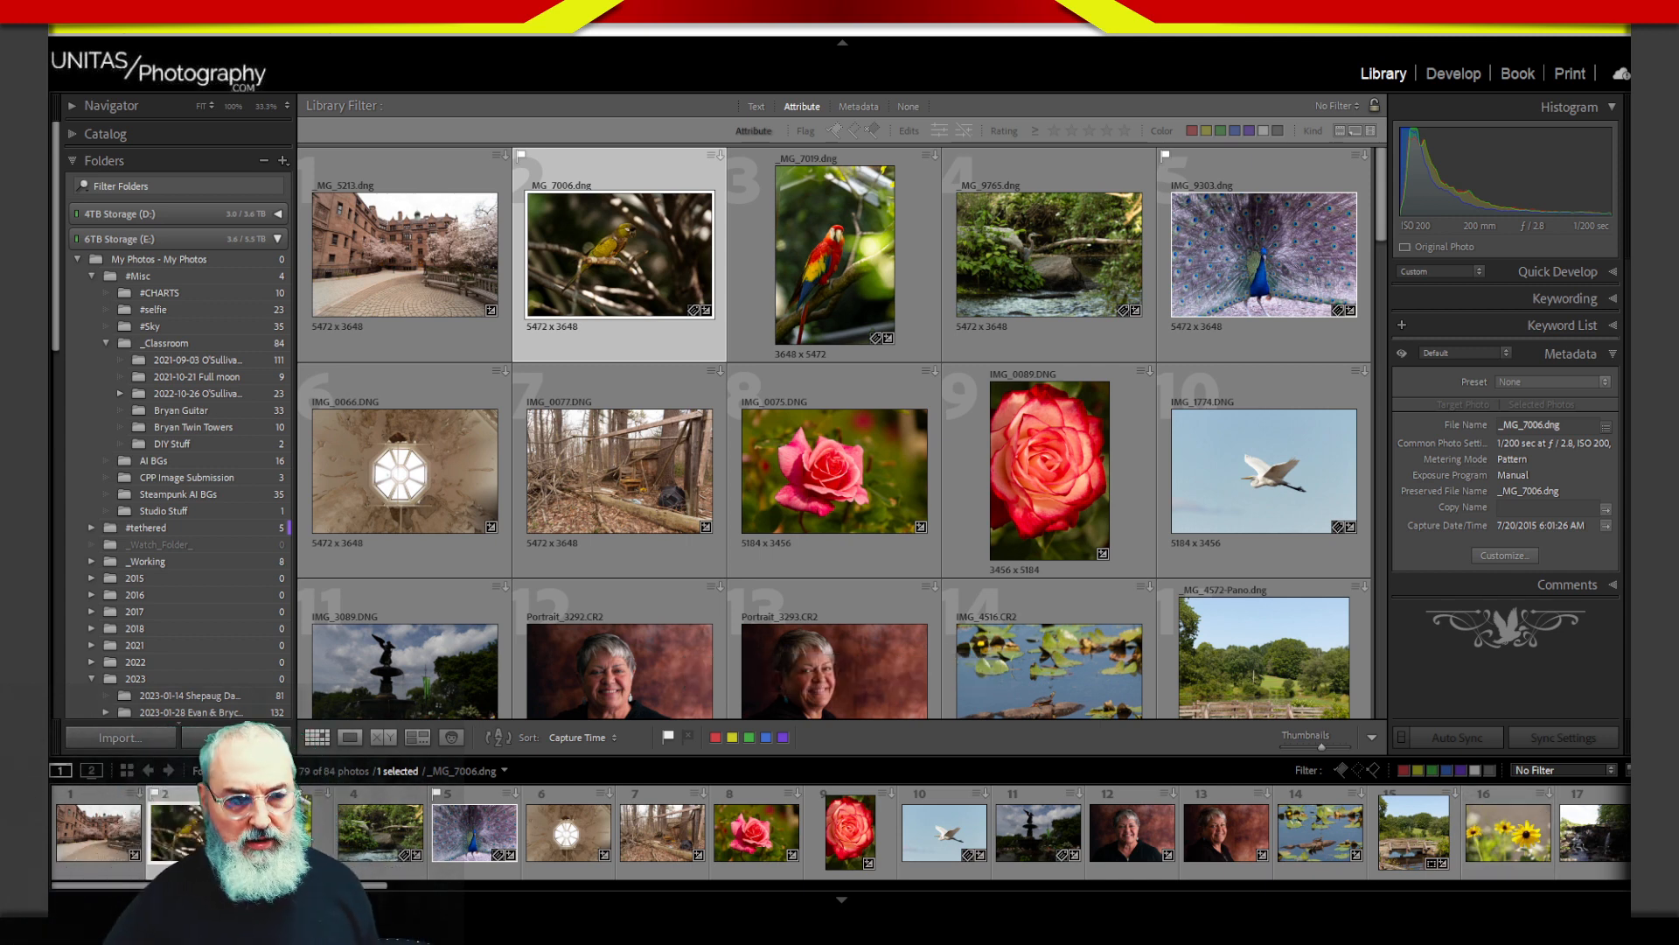
pyautogui.click(1342, 770)
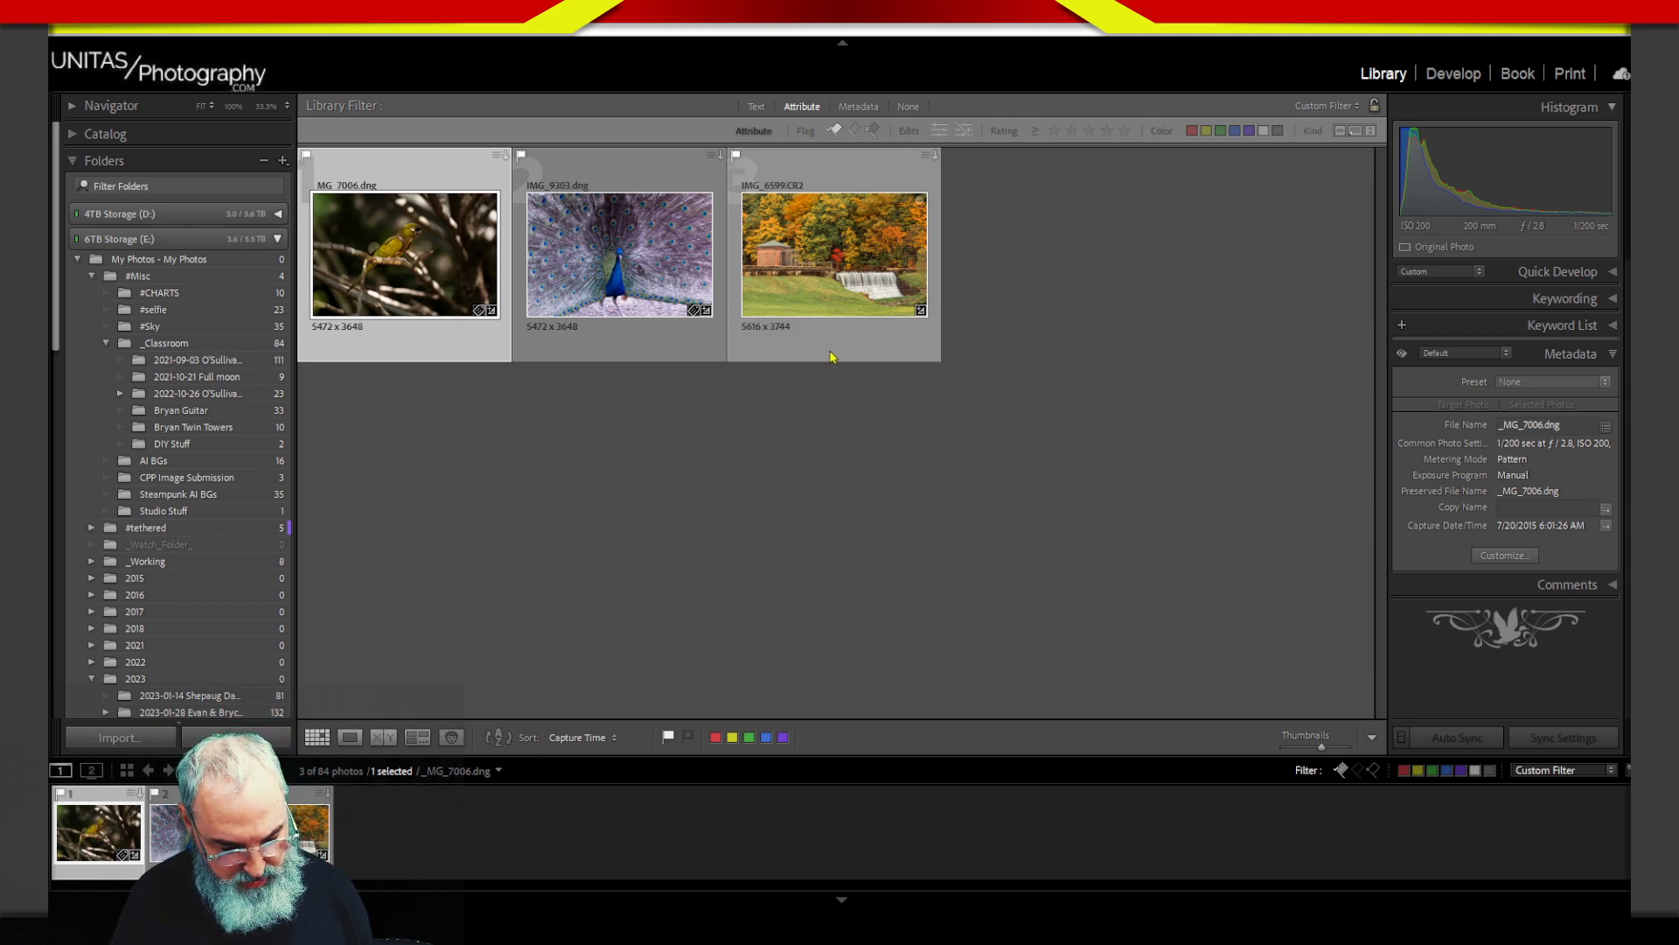
# Step: Open the parrot photo _MG_7006.dng in Develop, fitted to the view, and reset all its adjustments
pyautogui.press('e')
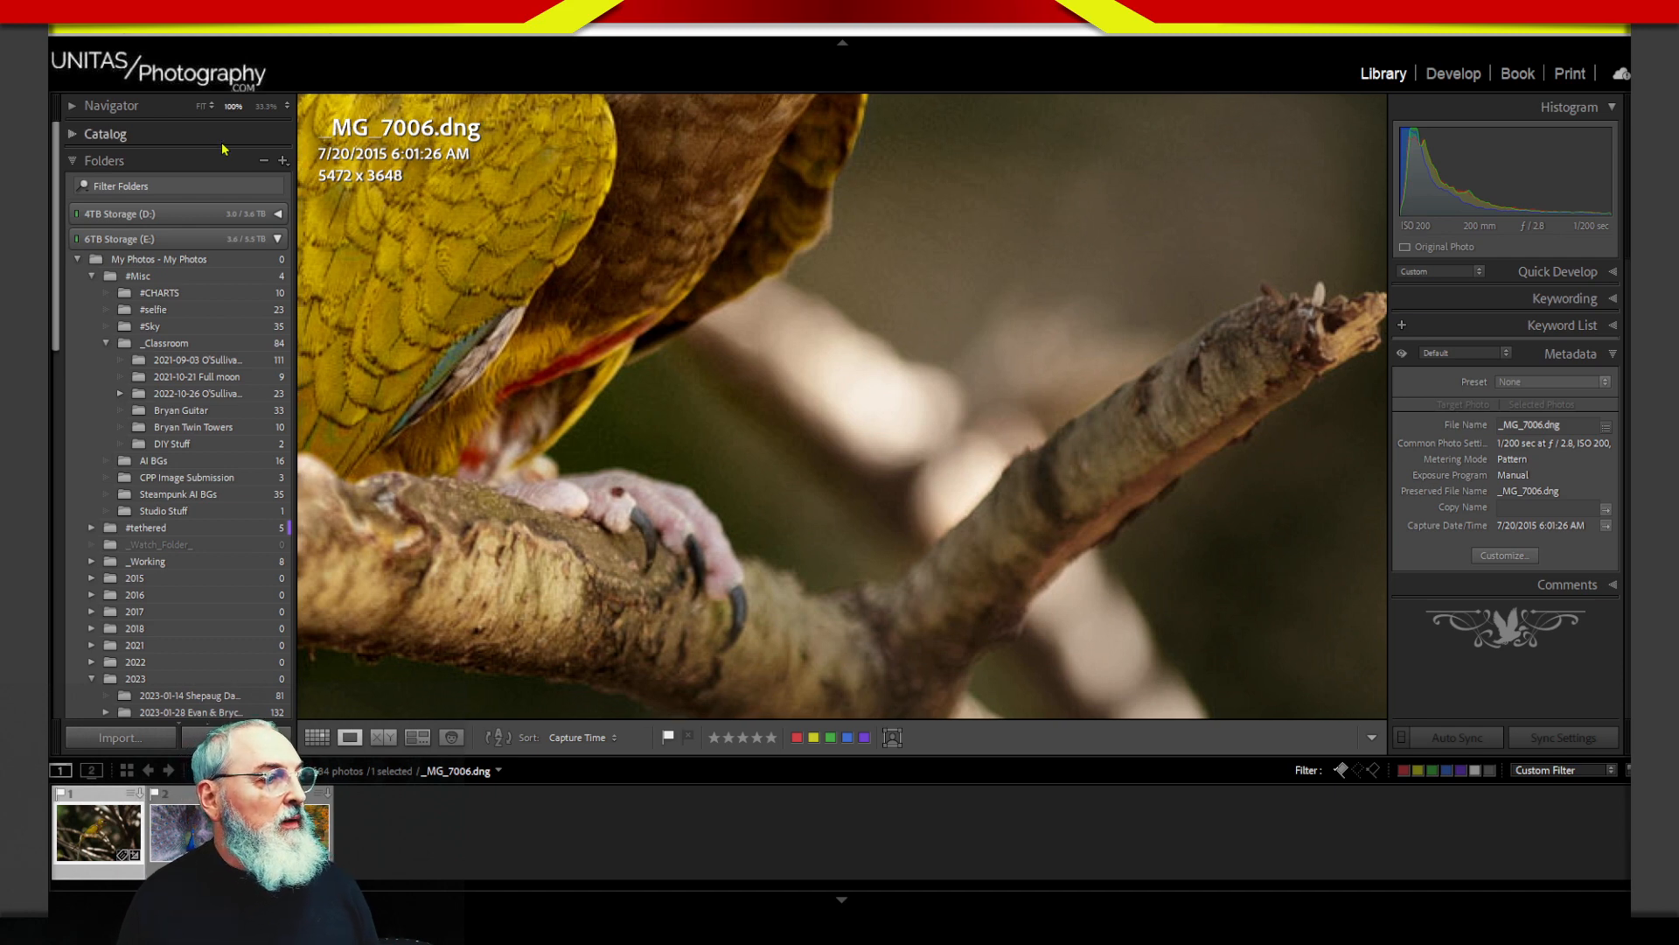
pyautogui.click(203, 106)
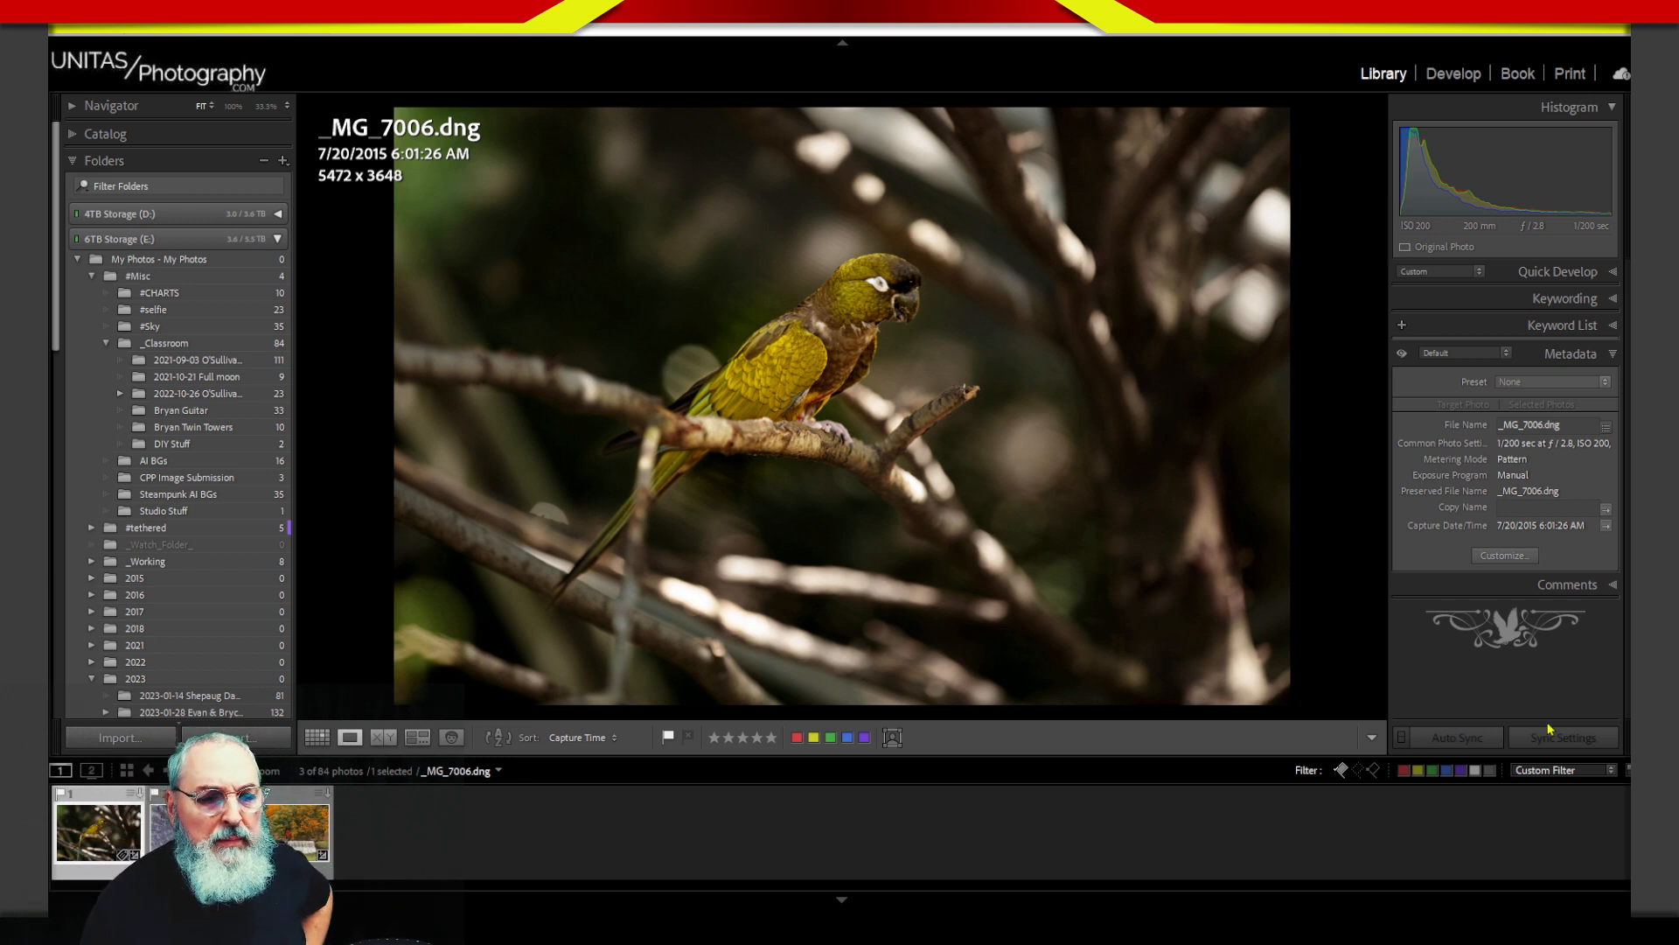
pyautogui.click(1454, 73)
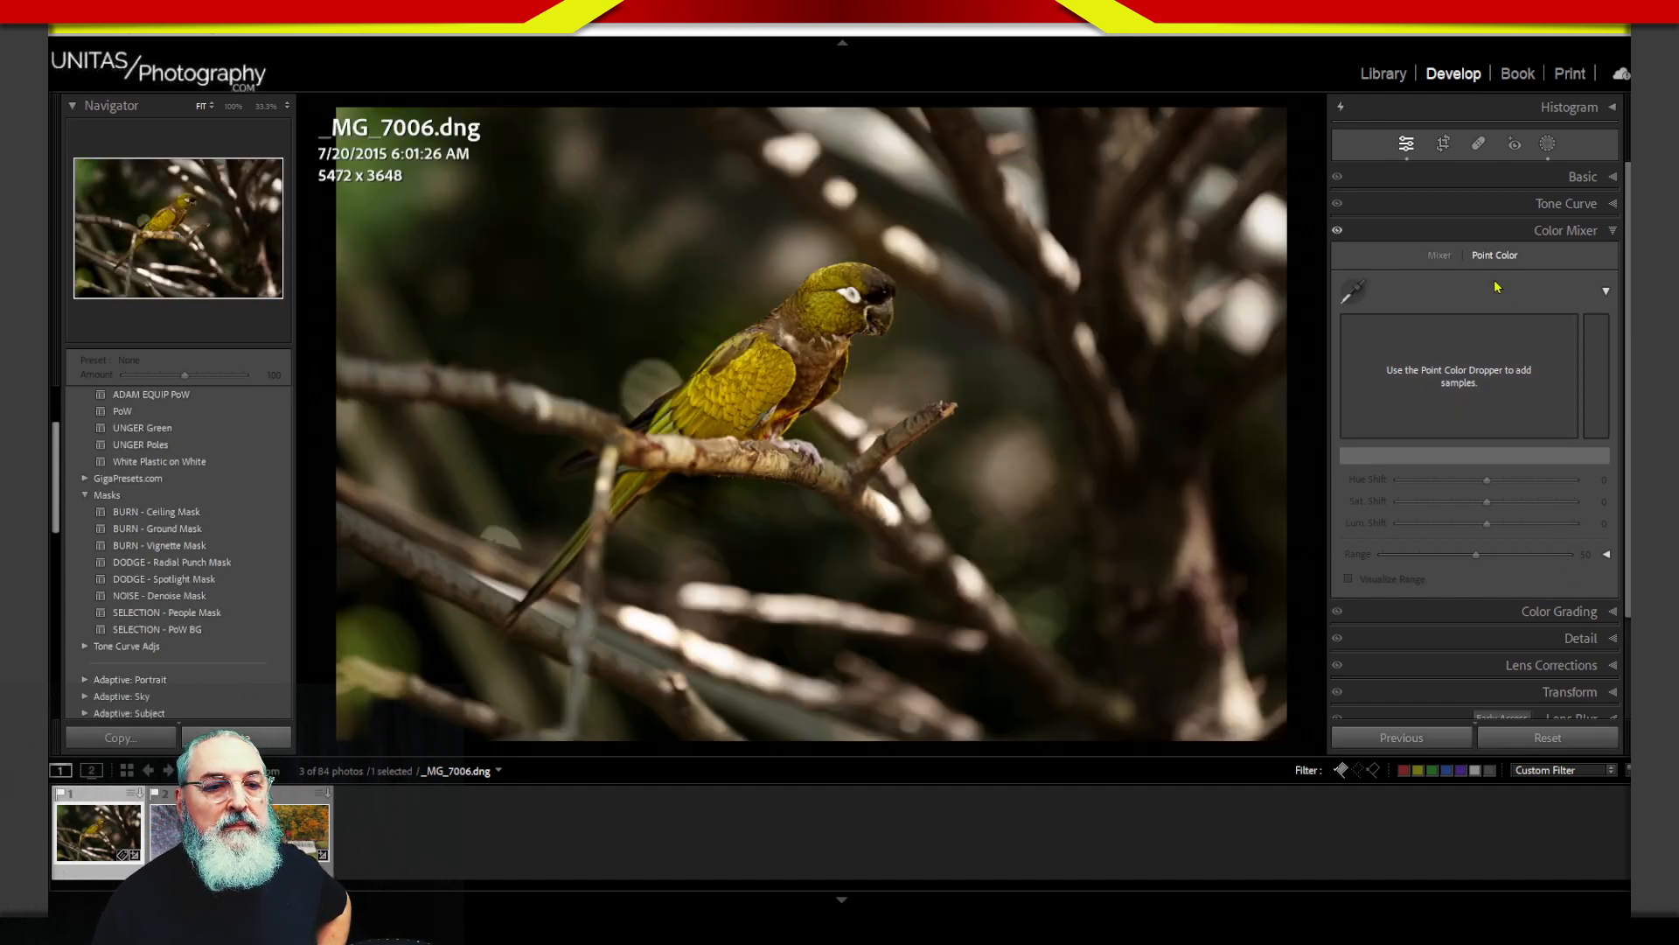
pyautogui.click(1496, 232)
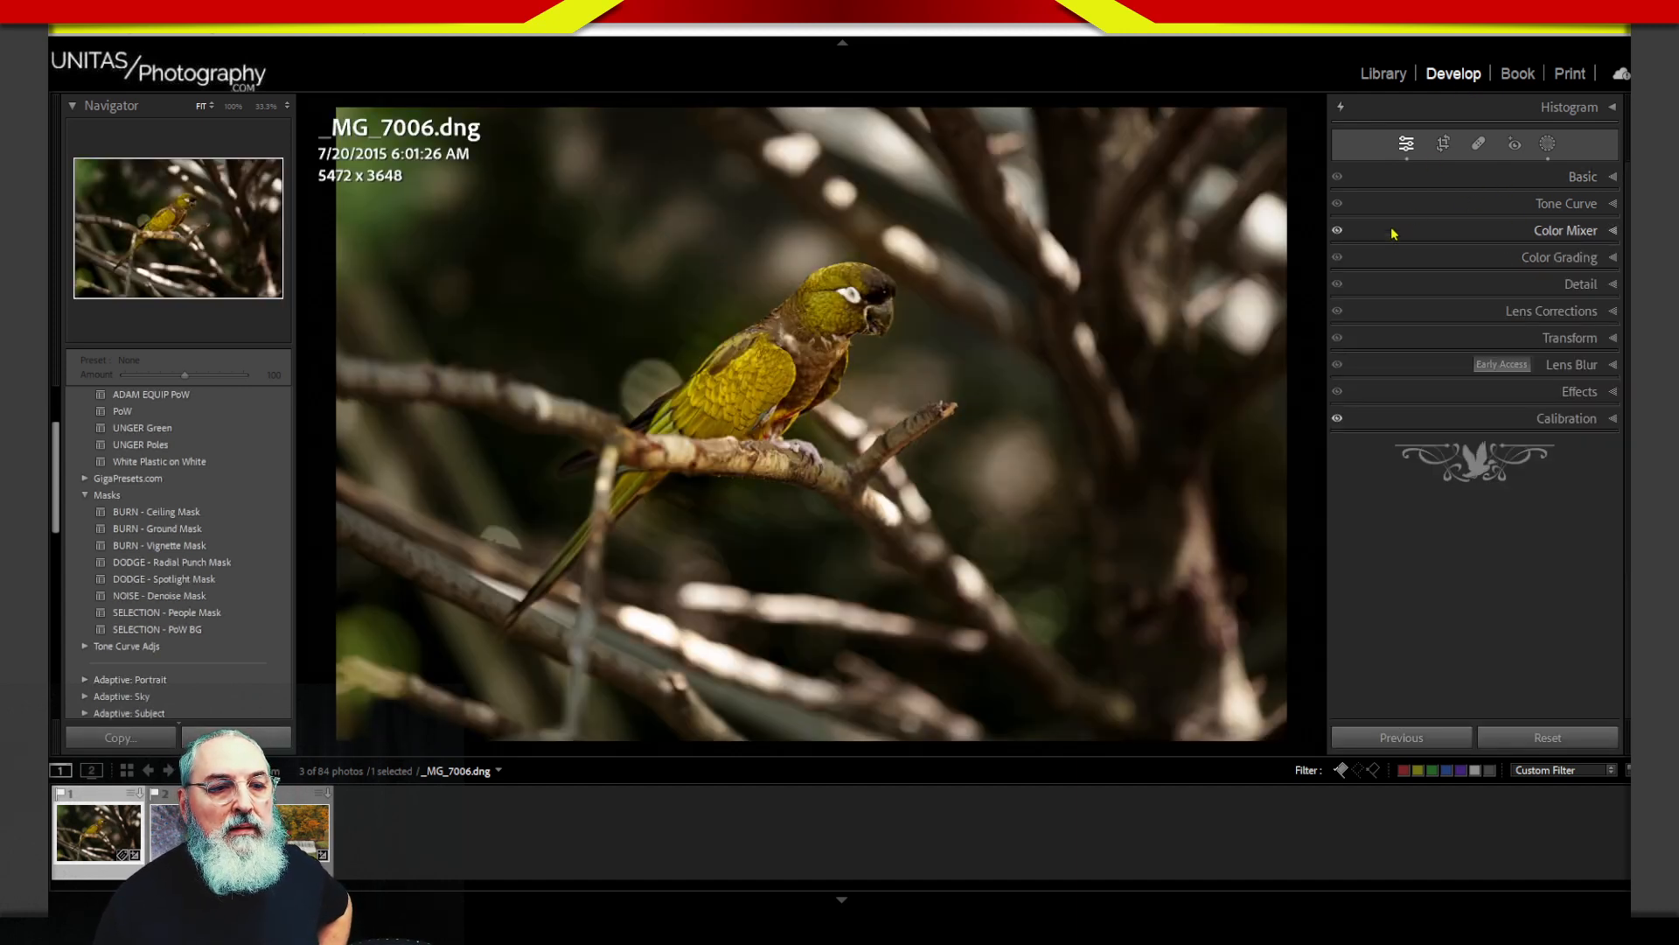
pyautogui.click(1579, 737)
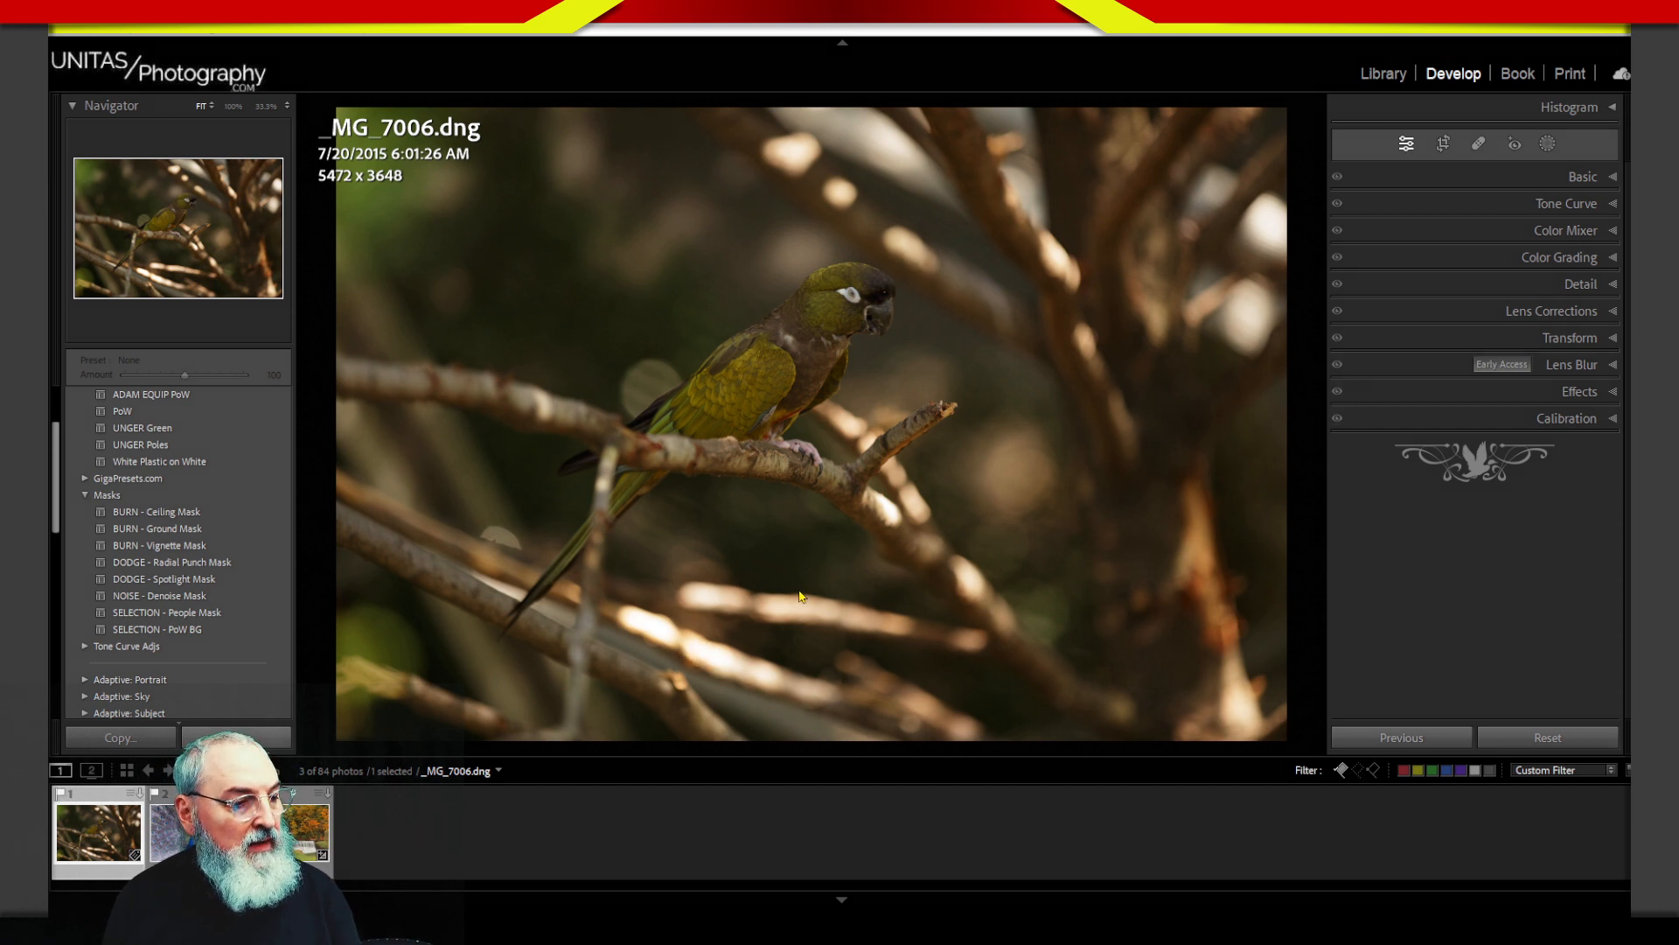
# Step: Circle the three groups of bright branches and highlights around the parrot with screen annotations, and clear the annotations
pyautogui.moveTo(798, 570)
pyautogui.mouseDown()
pyautogui.moveTo(525, 600)
pyautogui.moveTo(971, 626)
pyautogui.moveTo(537, 544)
pyautogui.mouseUp()
pyautogui.moveTo(1222, 151); pyautogui.dragTo(1115, 175)
pyautogui.moveTo(823, 83)
pyautogui.mouseDown()
pyautogui.moveTo(1058, 250)
pyautogui.moveTo(774, 51)
pyautogui.mouseUp()
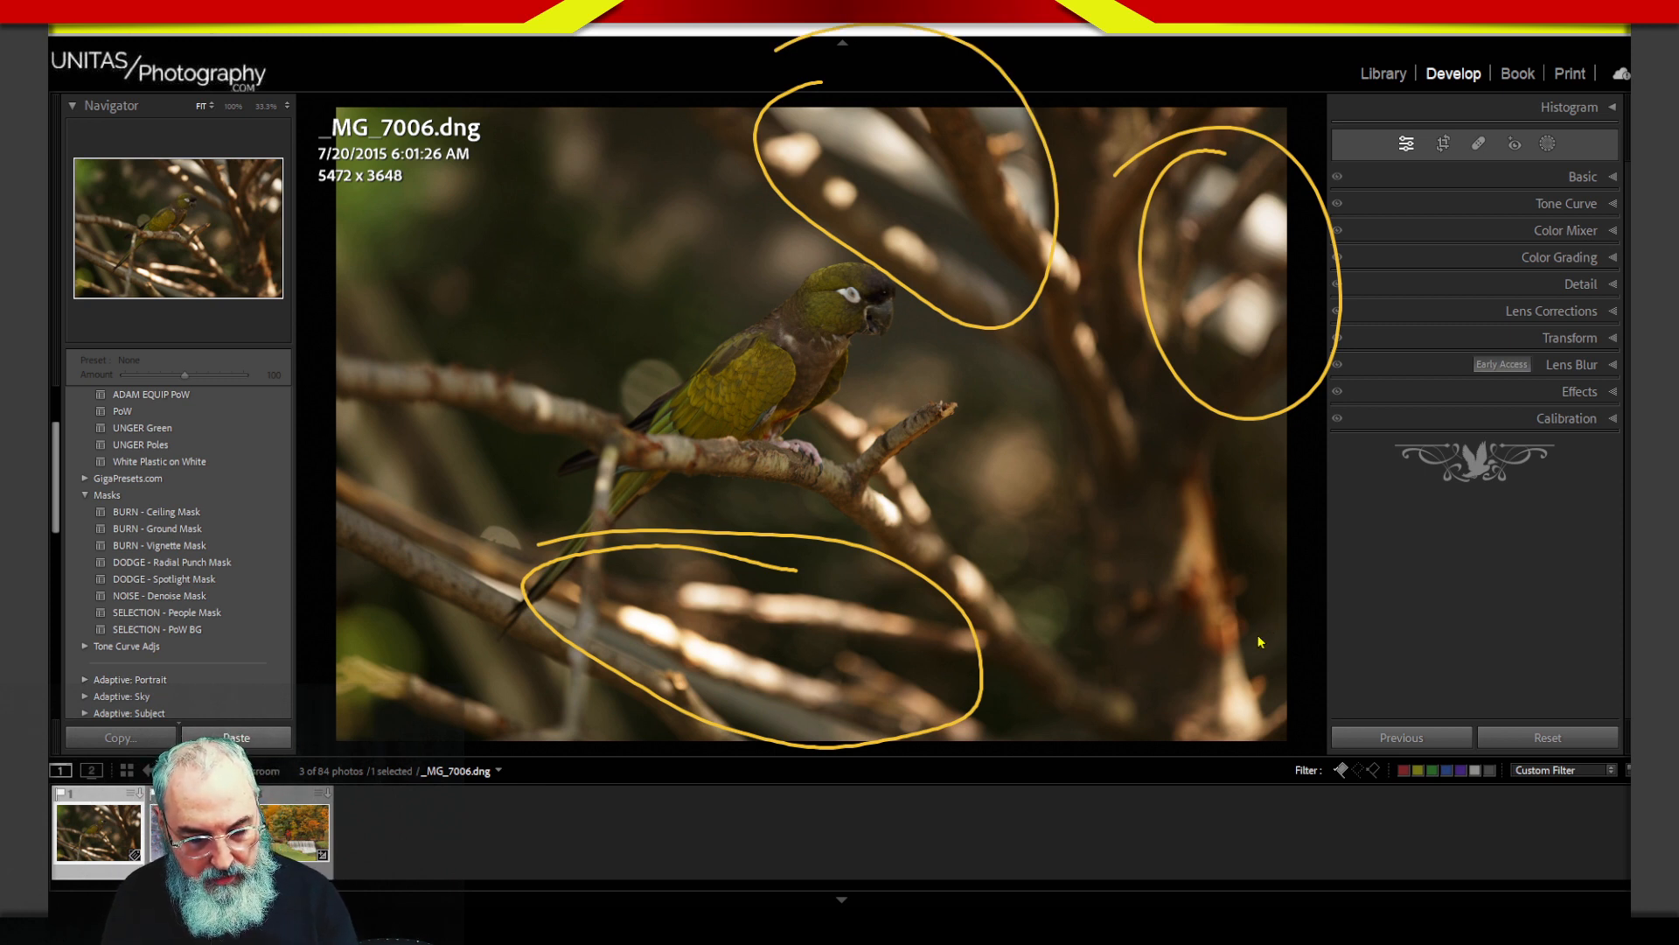
pyautogui.press('Escape')
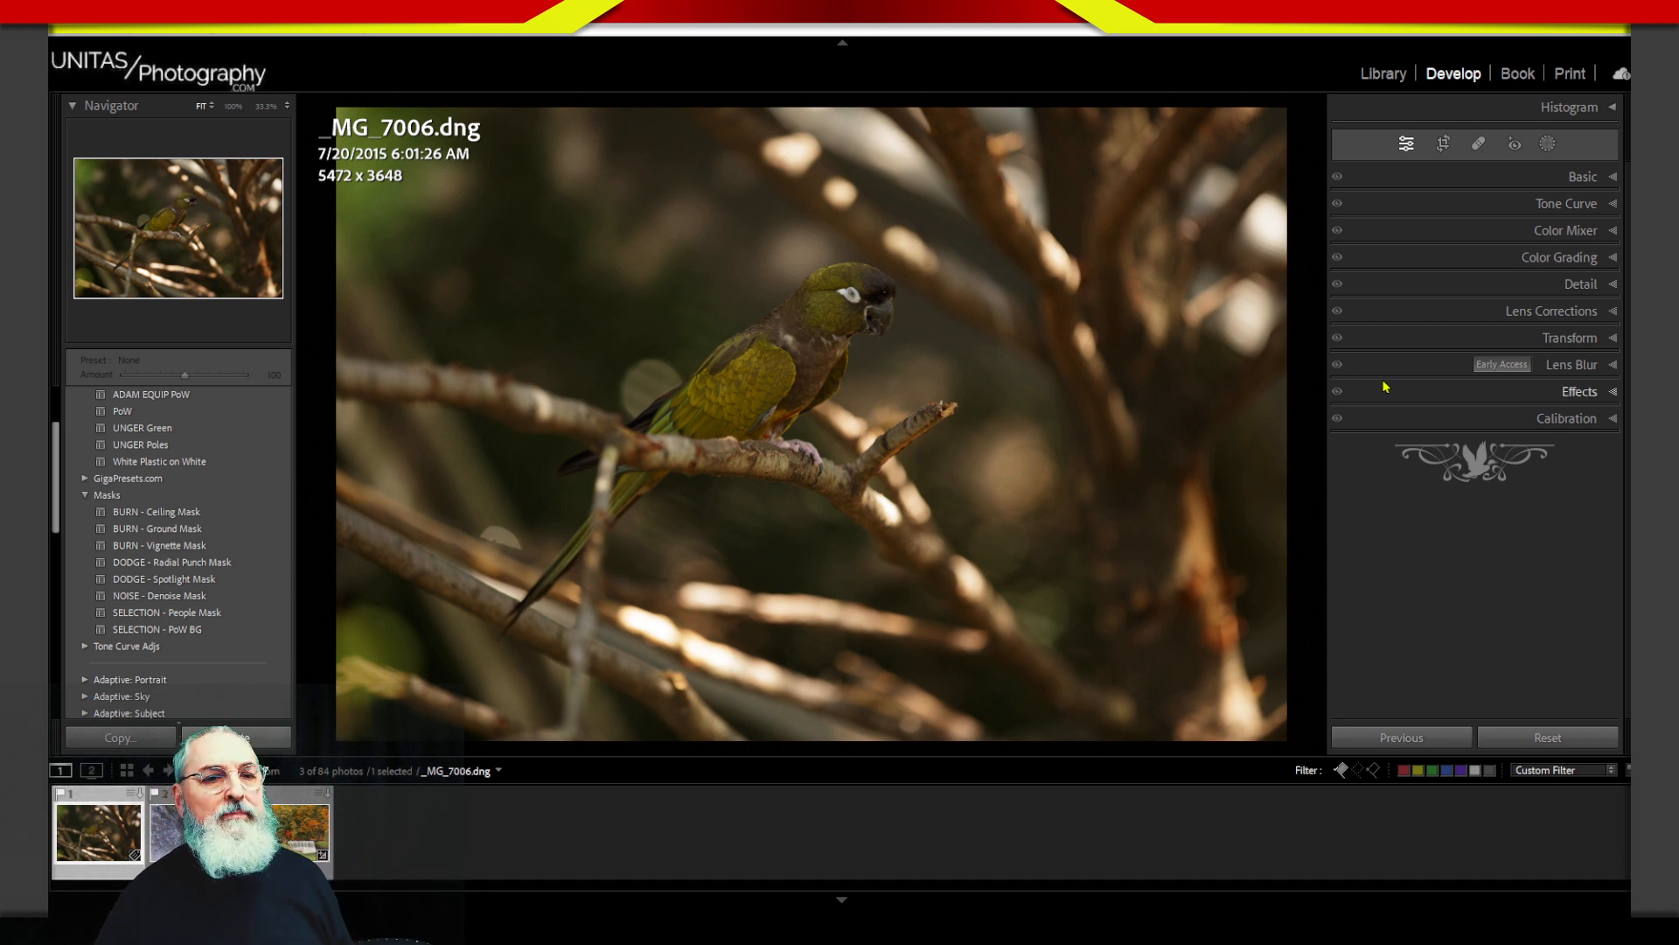
# Step: Add a radial gradient mask over the parrot, tilt it along the bird's body and tail, and set its feather to 44
pyautogui.hotkey('shift', 'w')
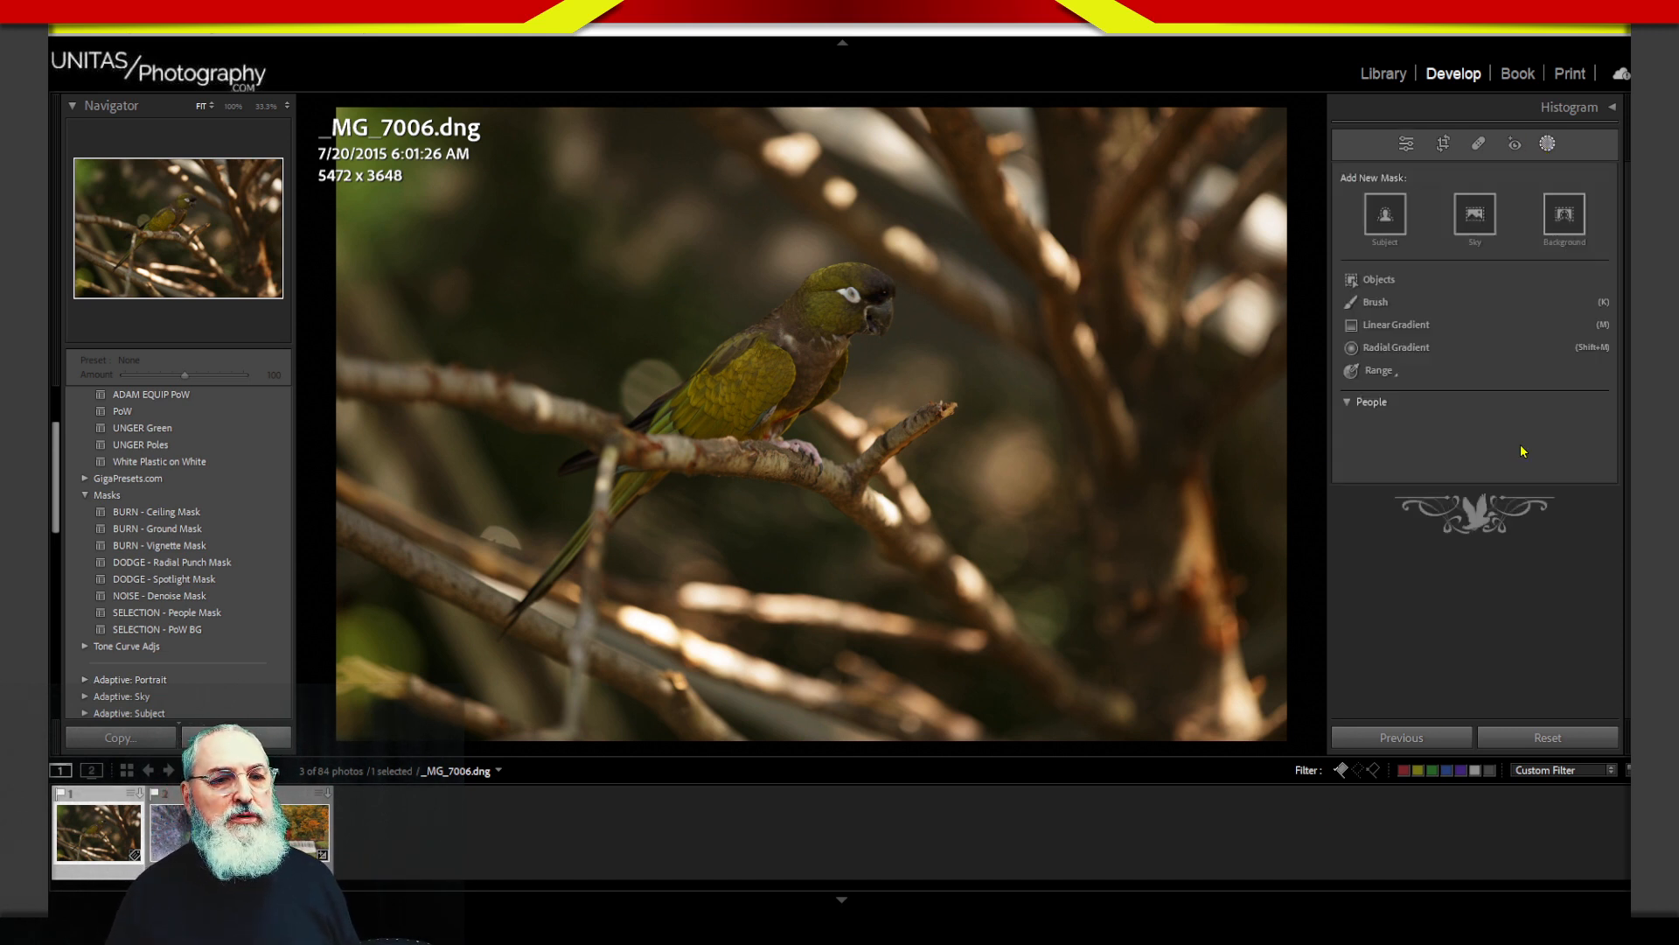
pyautogui.click(1396, 349)
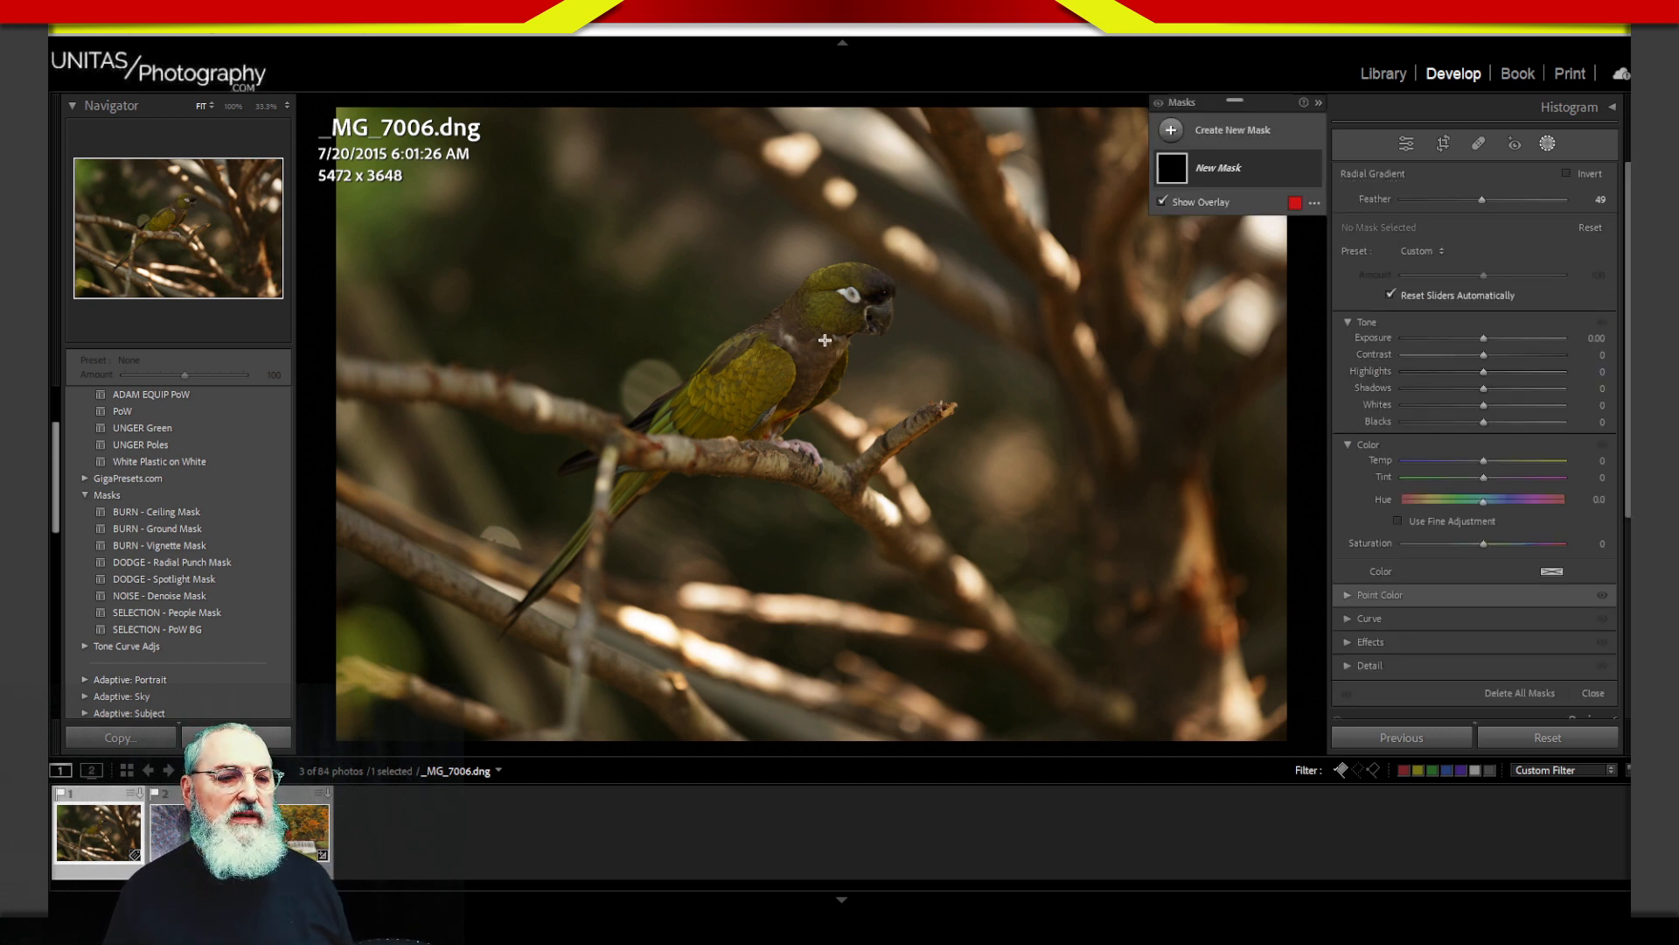
pyautogui.moveTo(825, 339); pyautogui.dragTo(458, 475)
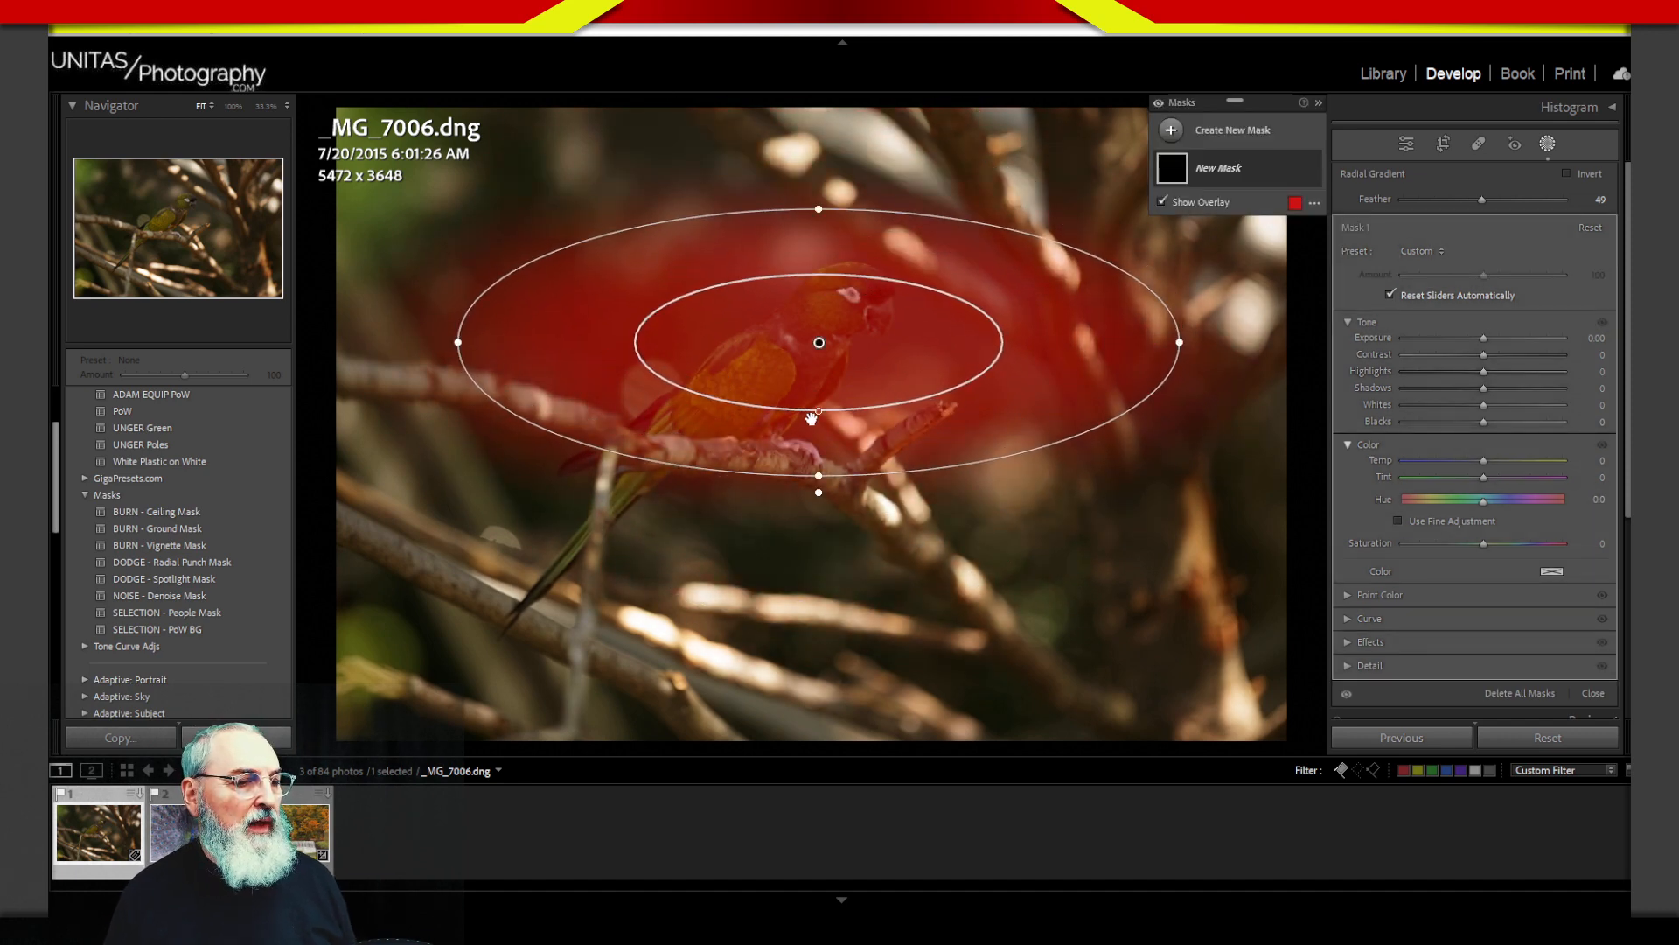
pyautogui.moveTo(818, 410); pyautogui.dragTo(817, 440)
pyautogui.moveTo(444, 362); pyautogui.dragTo(552, 608)
pyautogui.moveTo(686, 484); pyautogui.dragTo(613, 560)
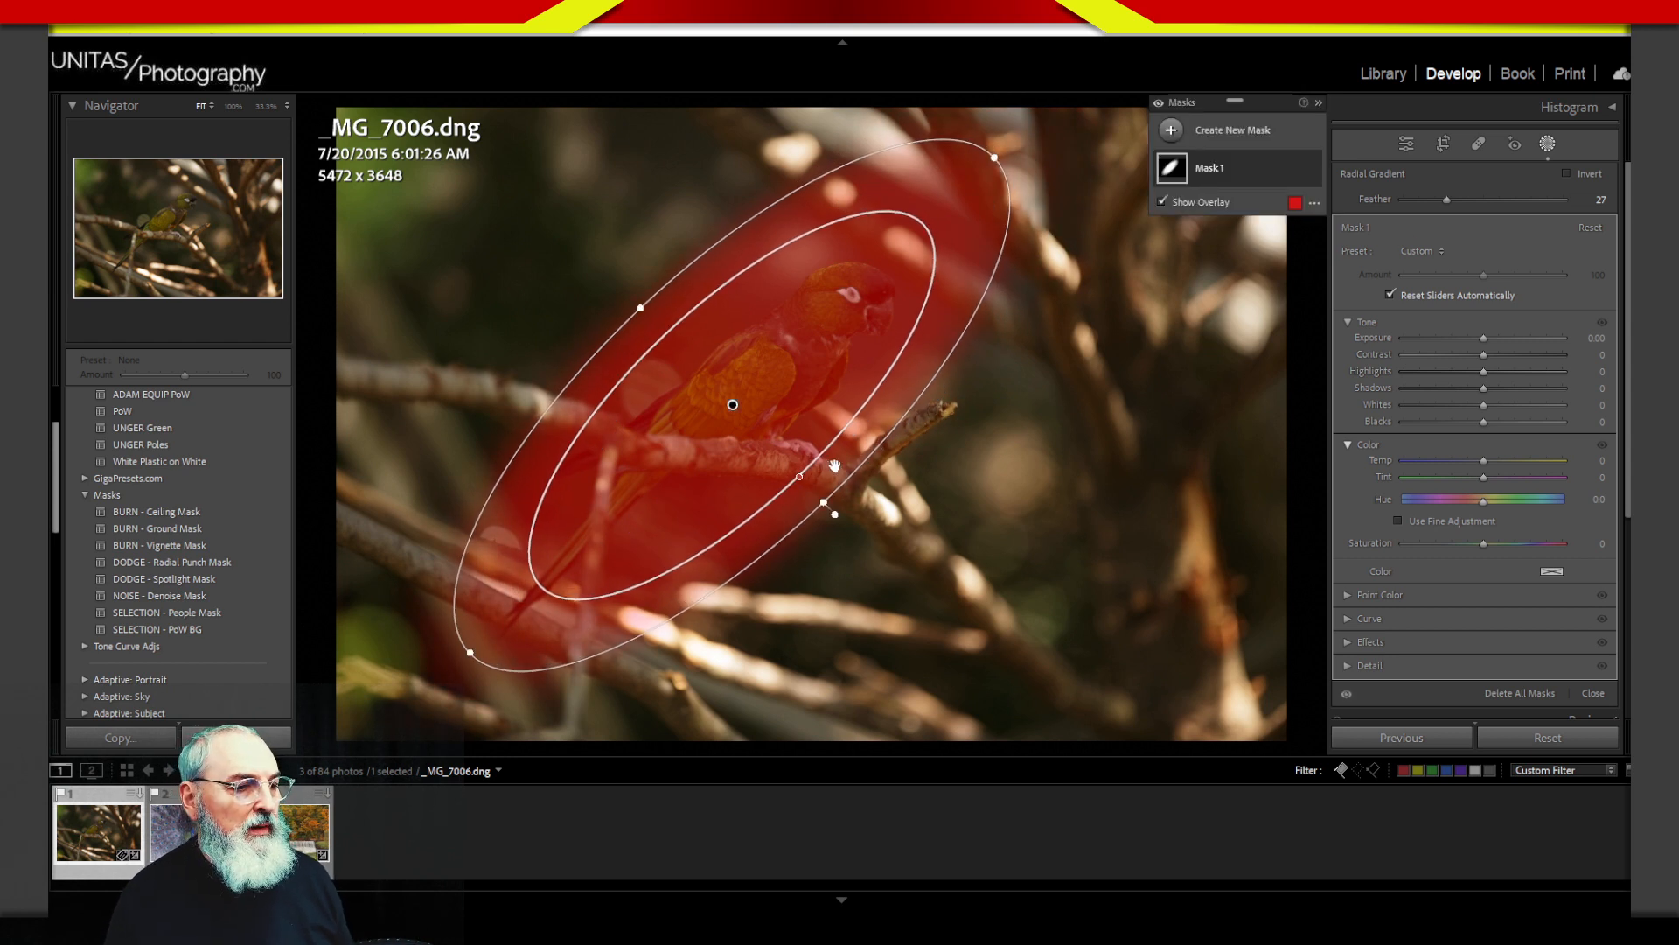
pyautogui.moveTo(798, 477); pyautogui.dragTo(785, 460)
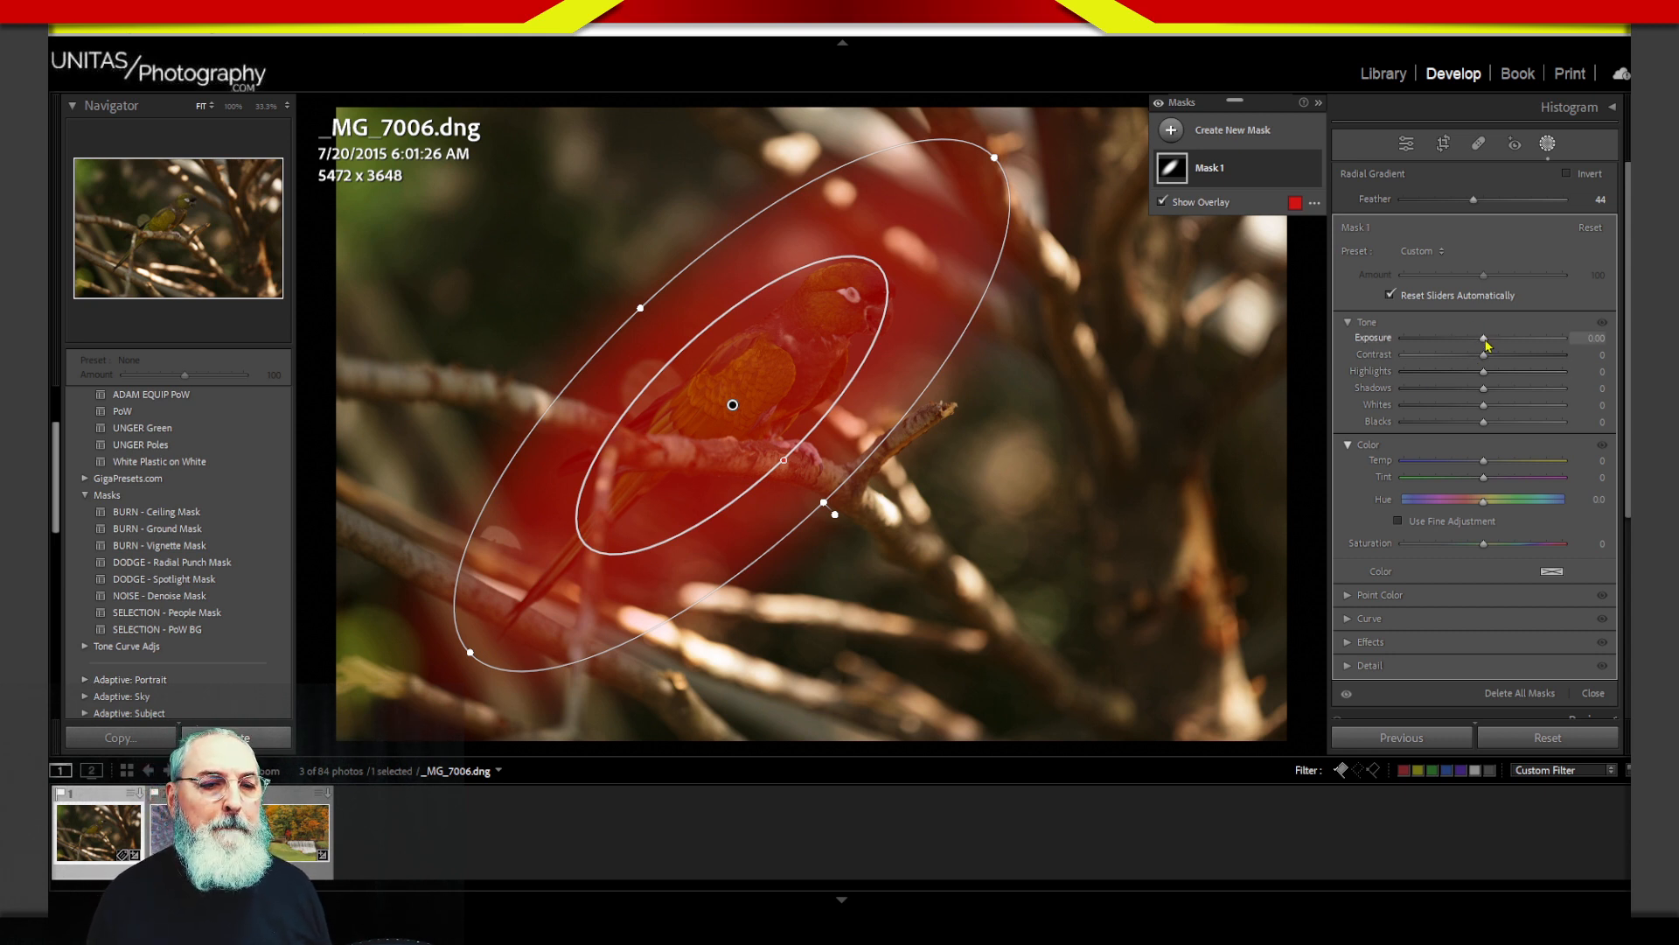
# Step: Set the radial mask's exposure to 1.18 and its shadows to -27
pyautogui.moveTo(1486, 343); pyautogui.dragTo(1469, 394)
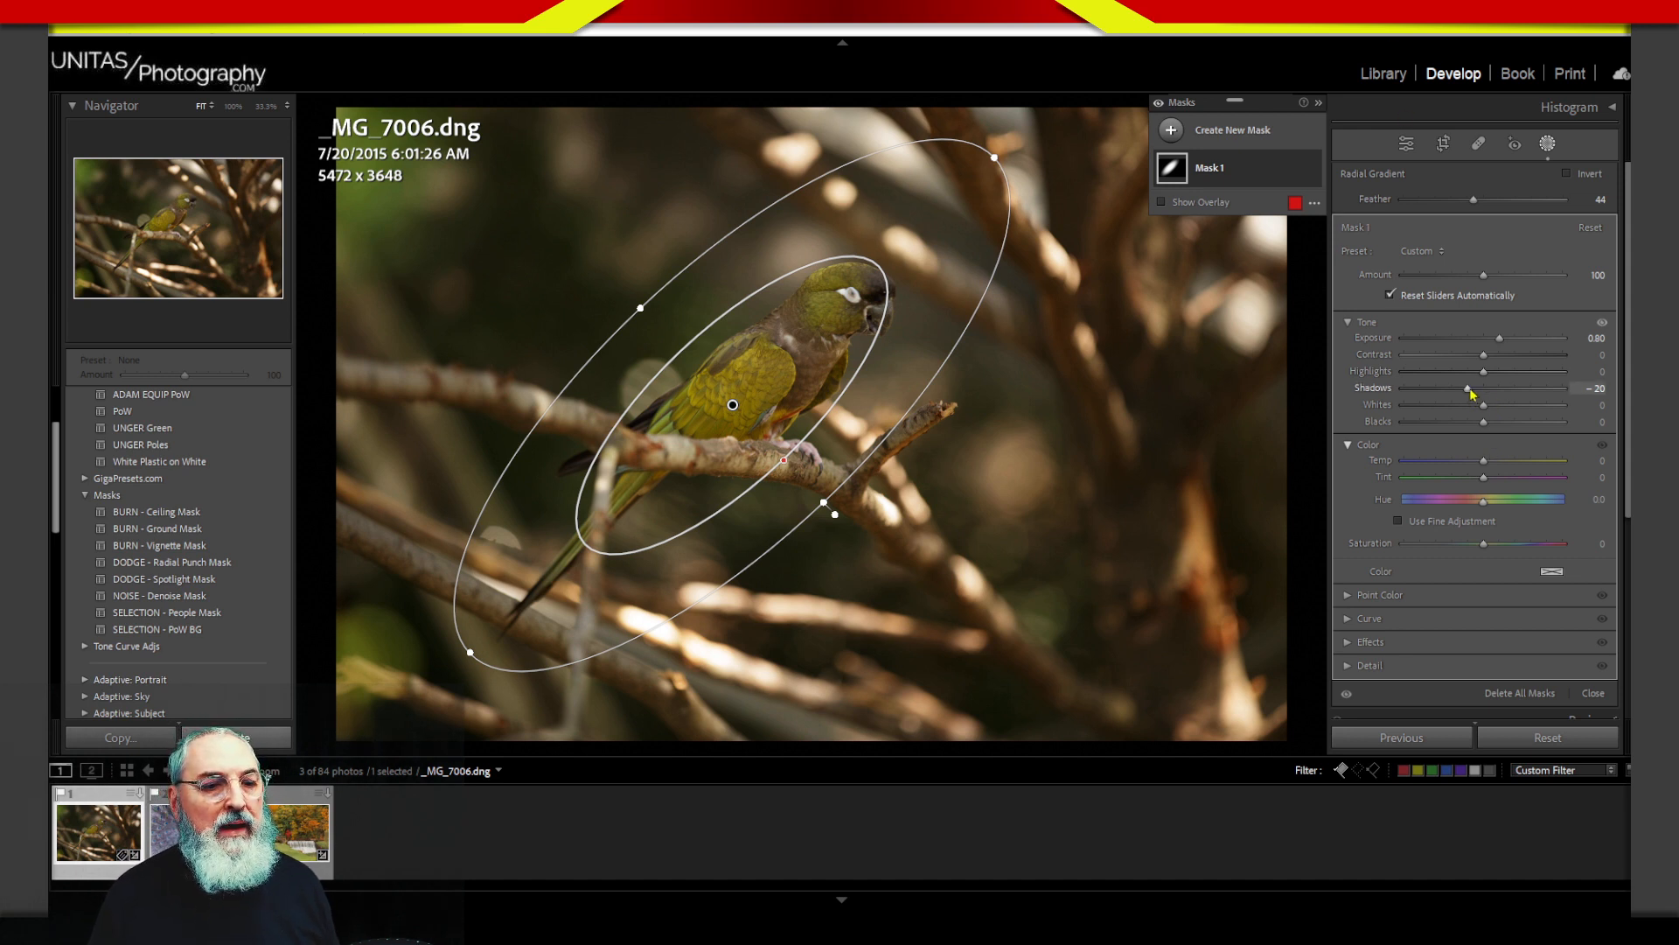
pyautogui.moveTo(1470, 389); pyautogui.dragTo(1507, 339)
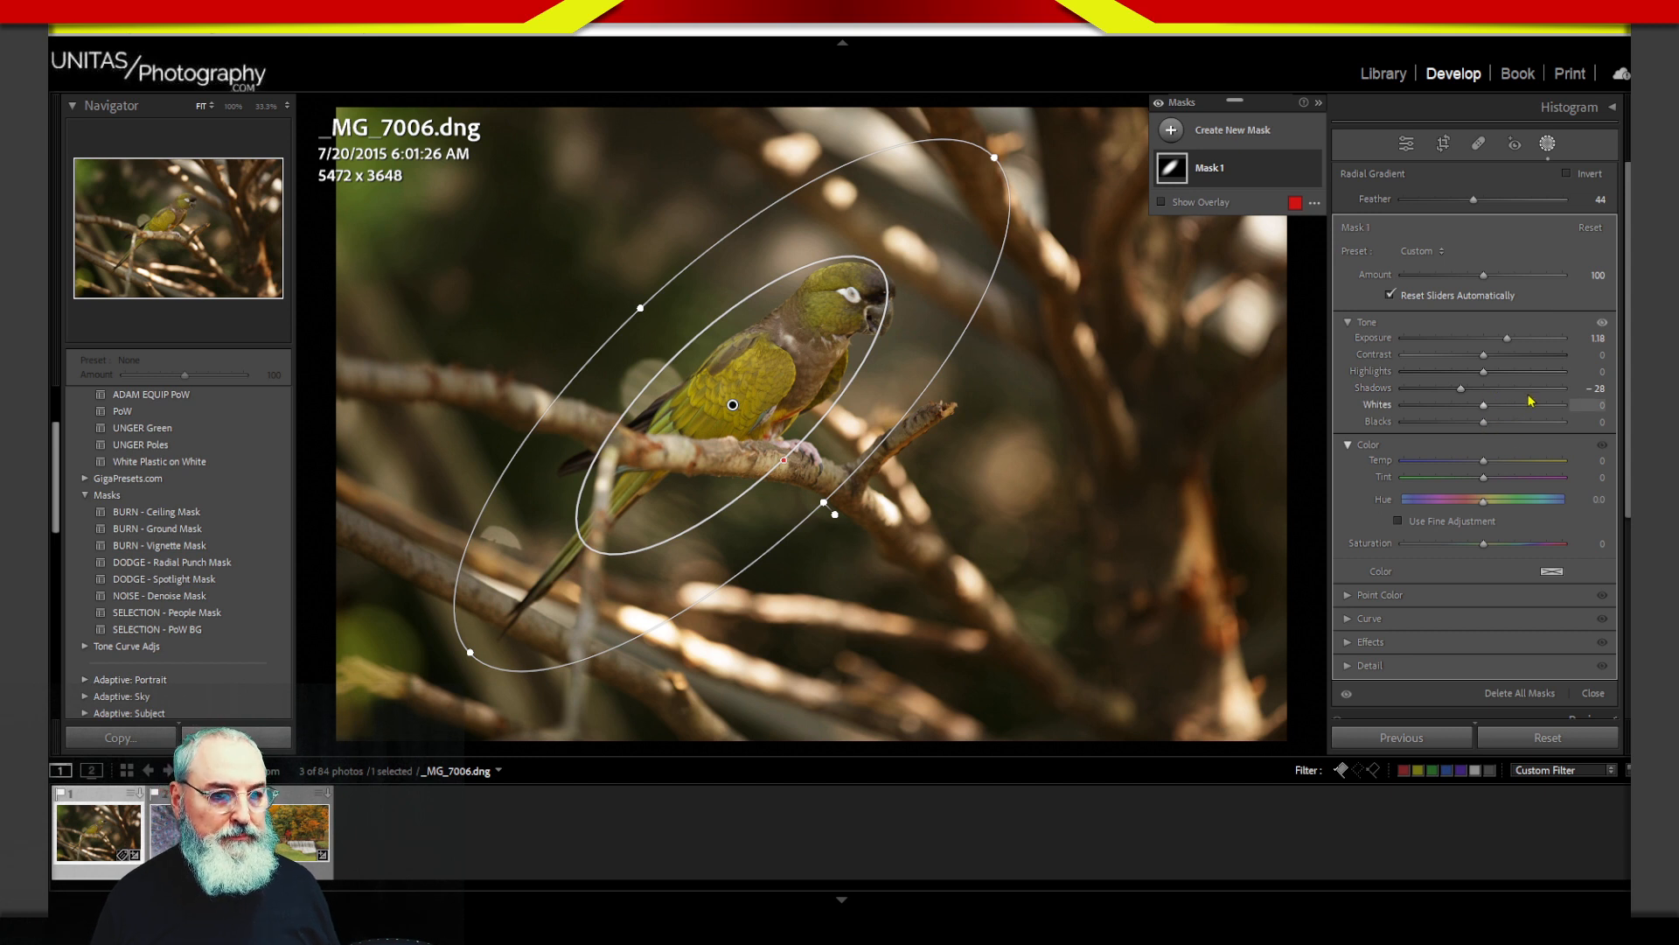
pyautogui.moveTo(1464, 392); pyautogui.dragTo(1466, 392)
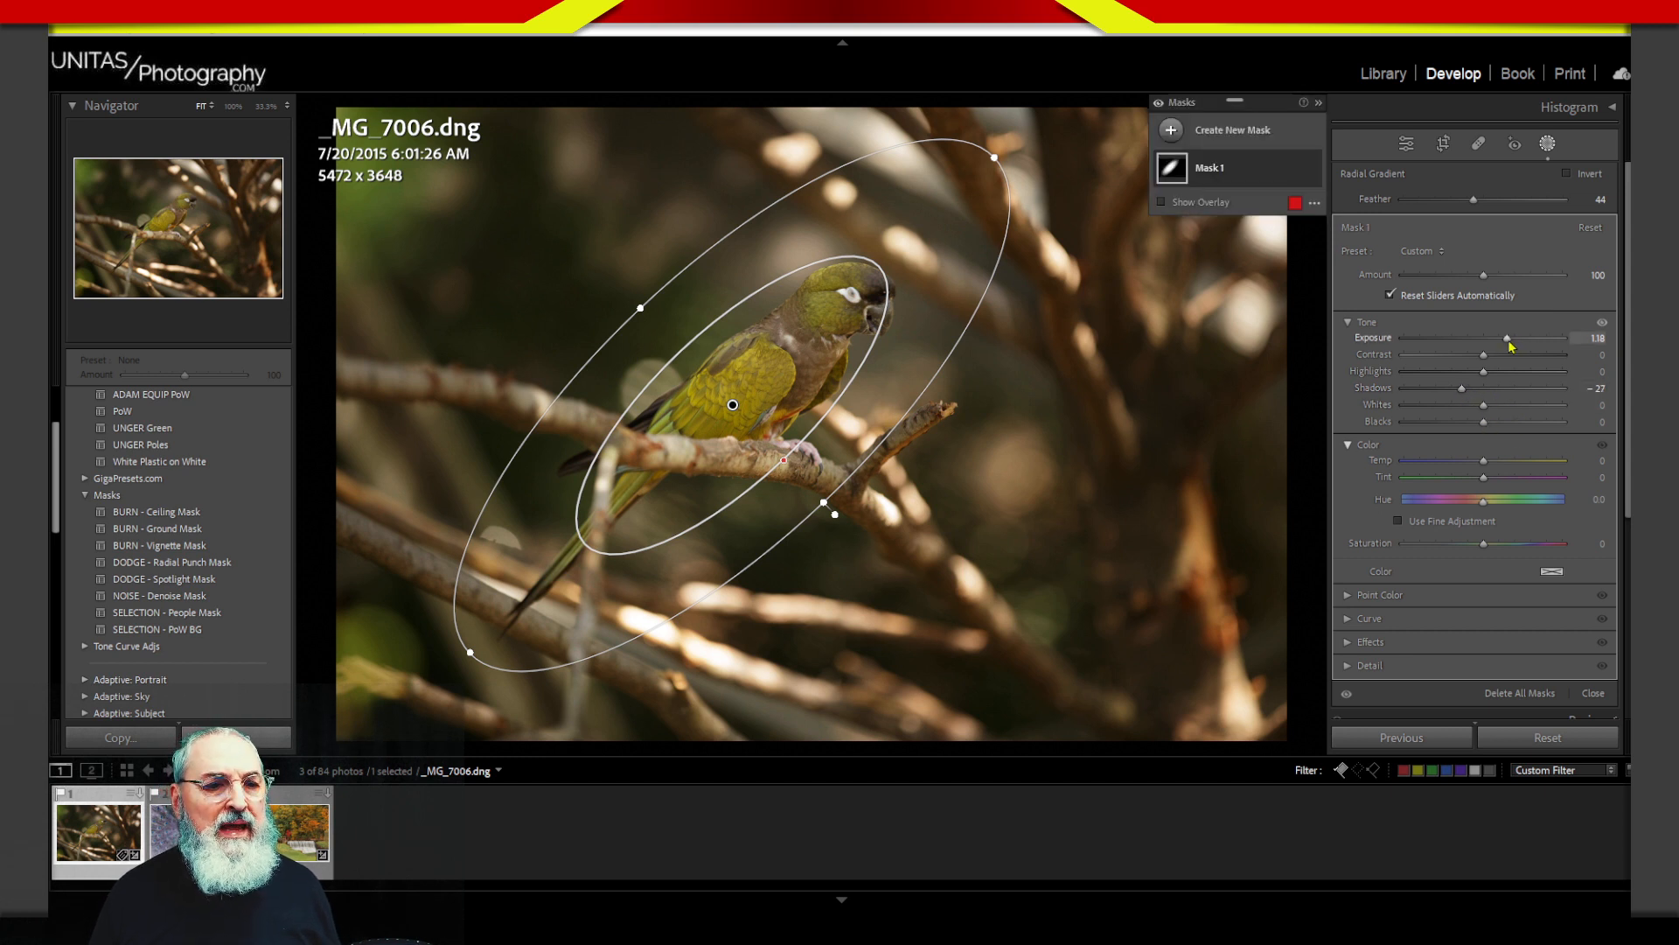
# Step: Set the radial mask's exposure to 1.26 and its shadows to -41
pyautogui.moveTo(1512, 342); pyautogui.dragTo(1521, 355)
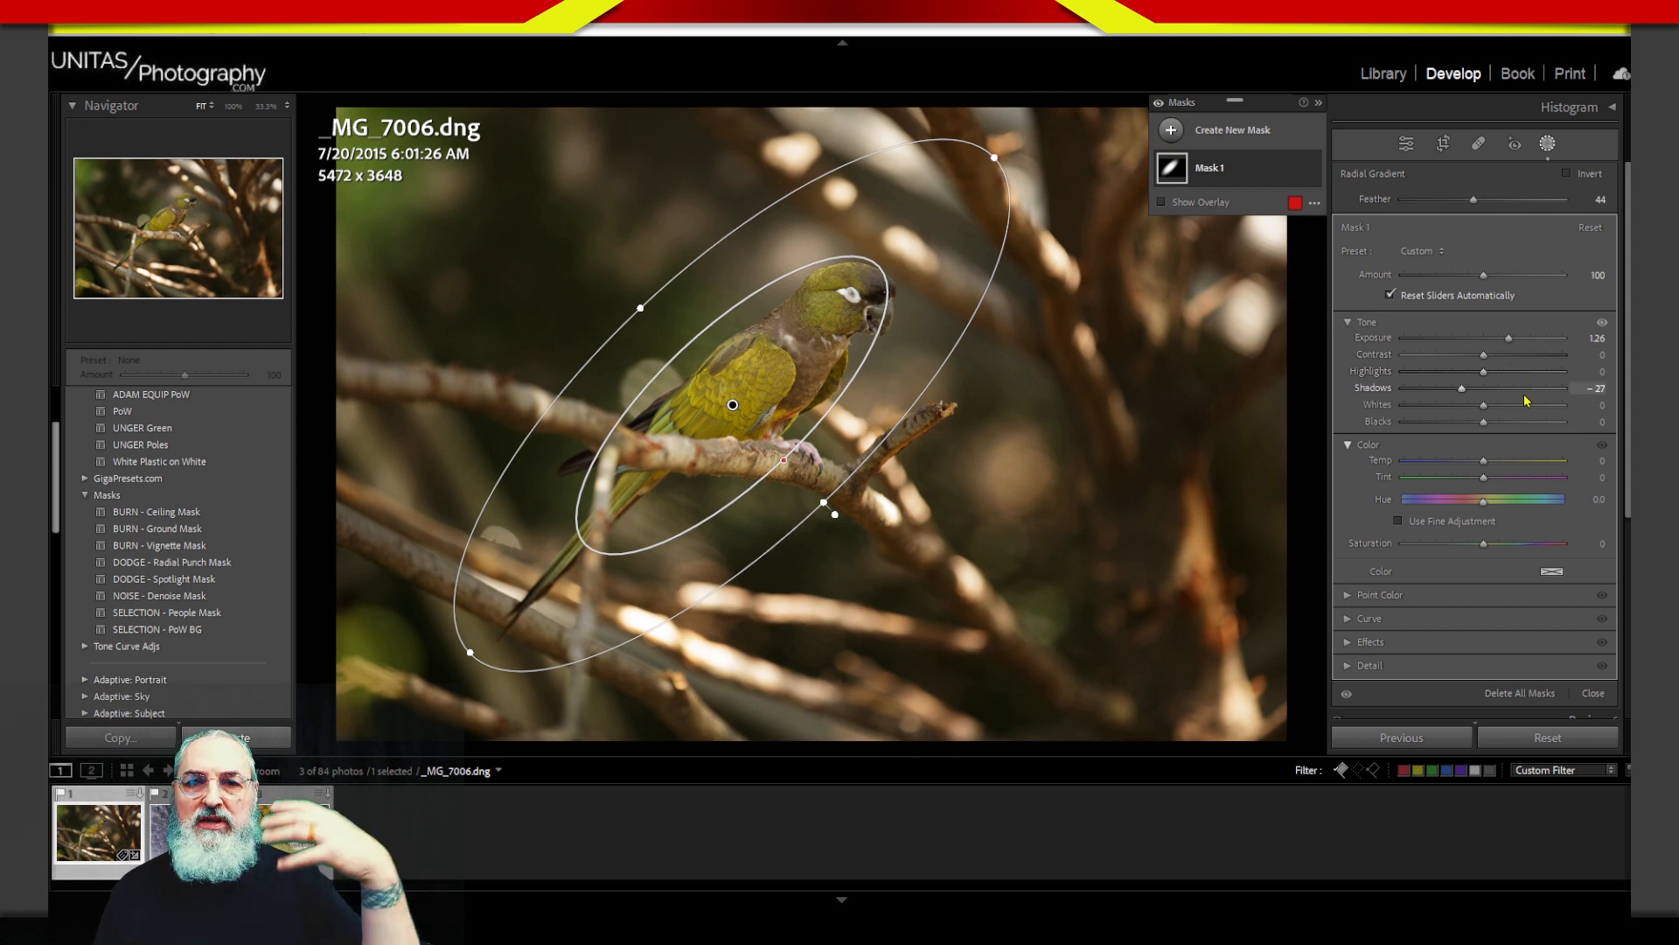
pyautogui.moveTo(1464, 392); pyautogui.dragTo(1459, 394)
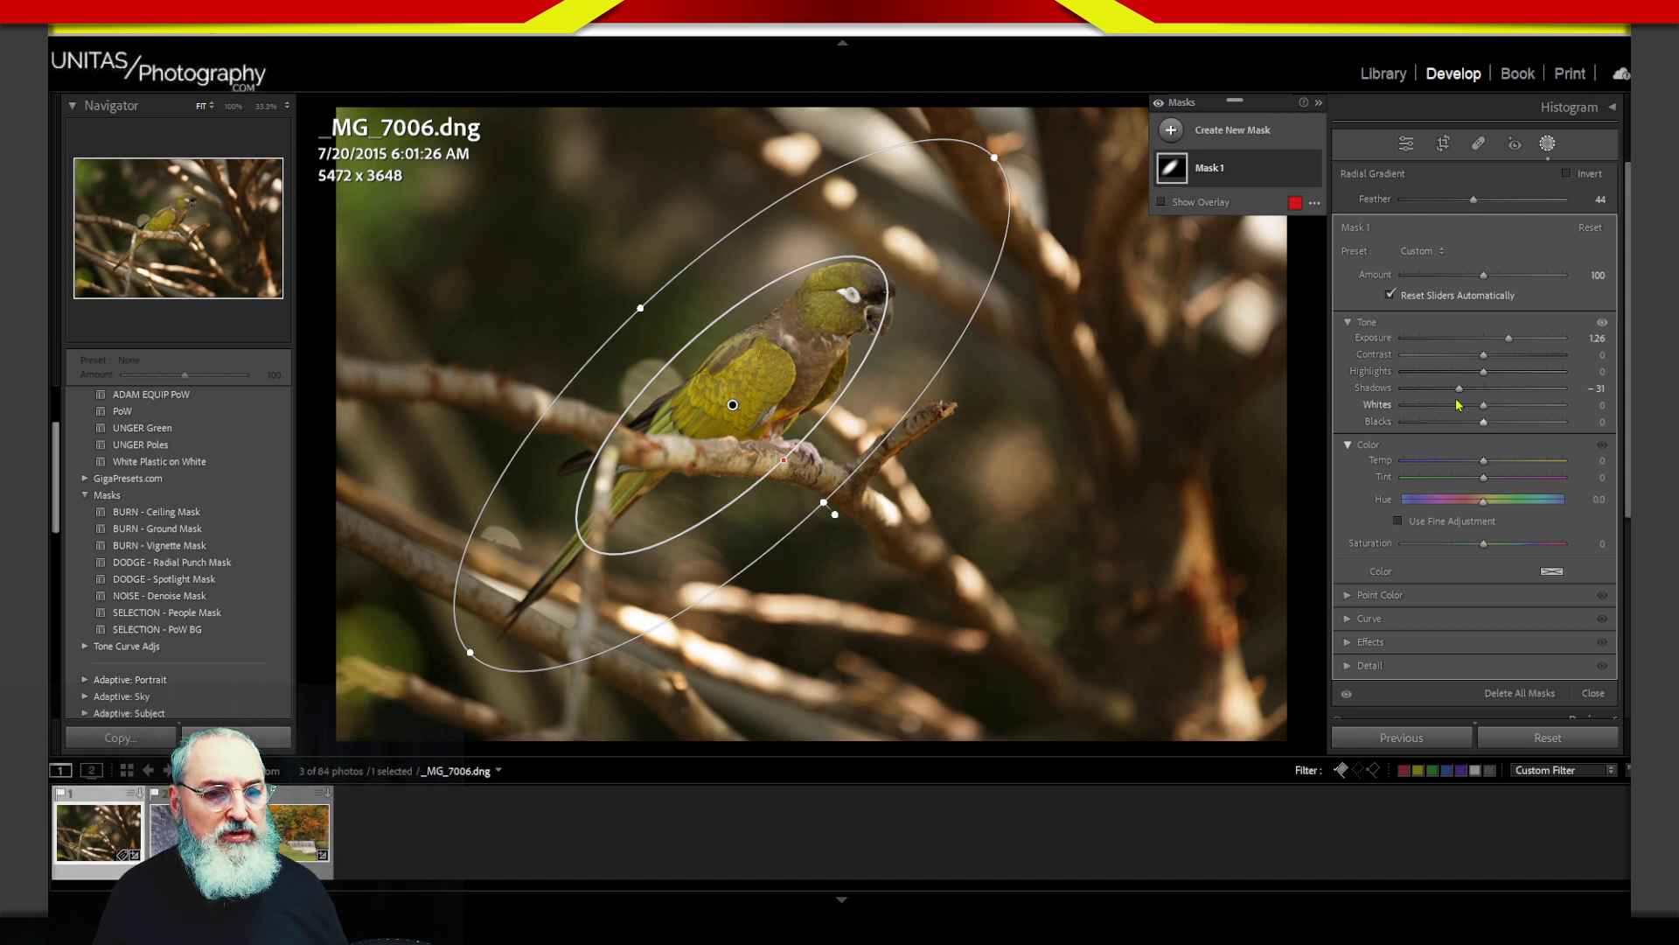
pyautogui.moveTo(1459, 392); pyautogui.dragTo(1456, 399)
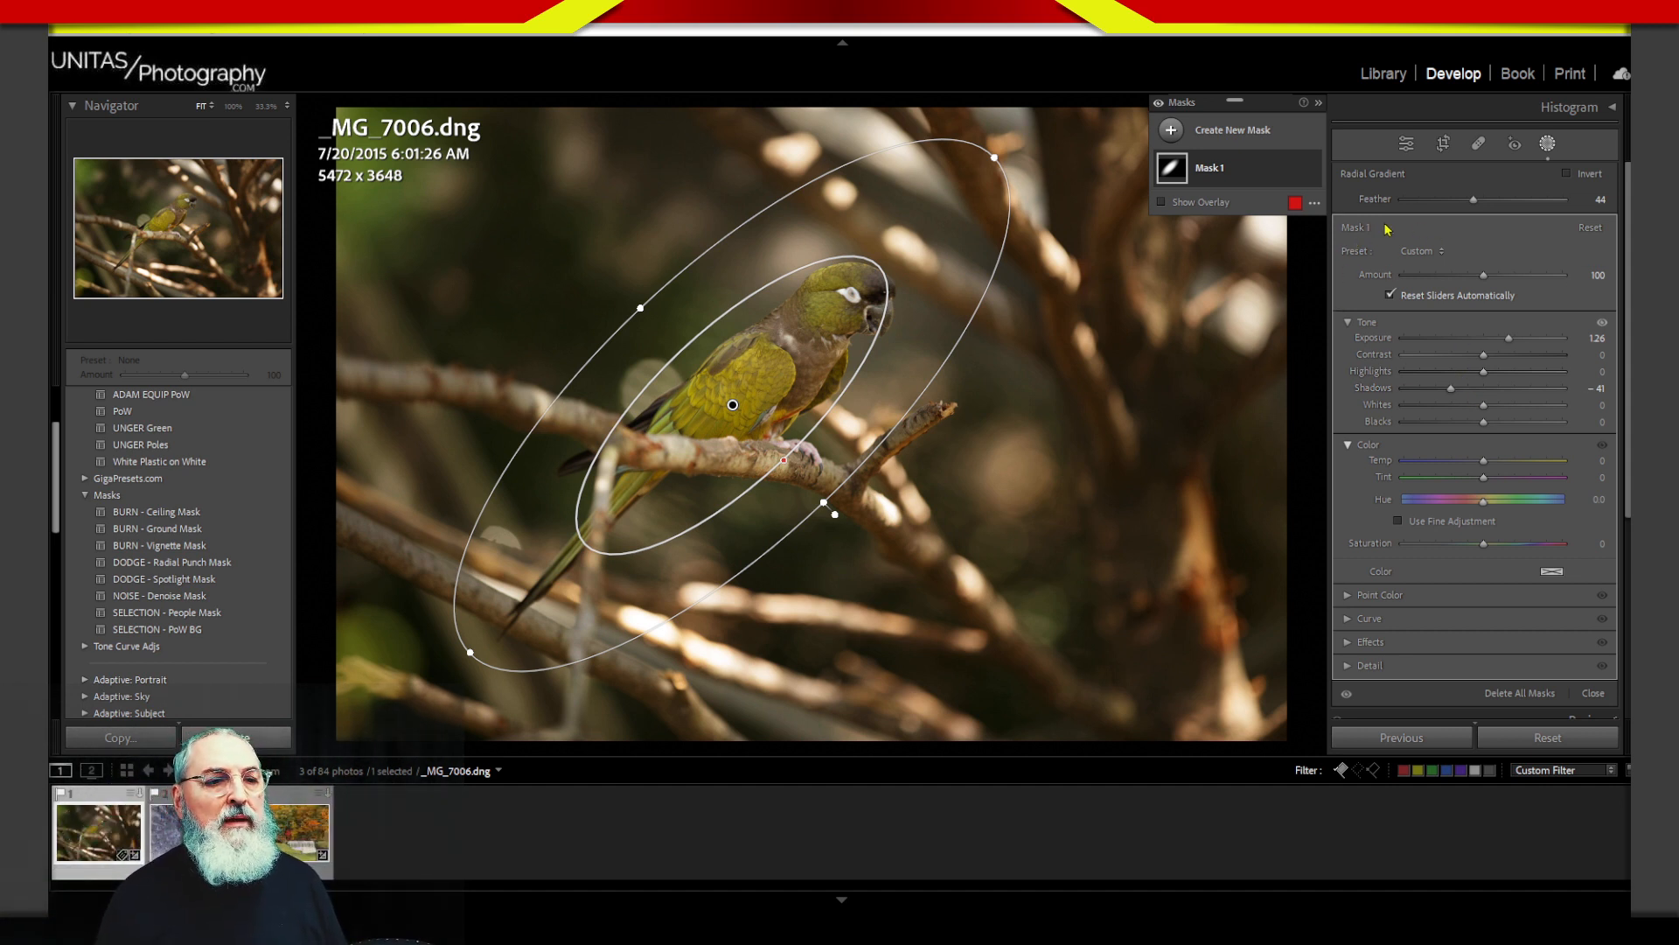
# Step: Compare the photo with and without the radial mask by repeatedly hiding and showing Mask 1
pyautogui.click(1312, 170)
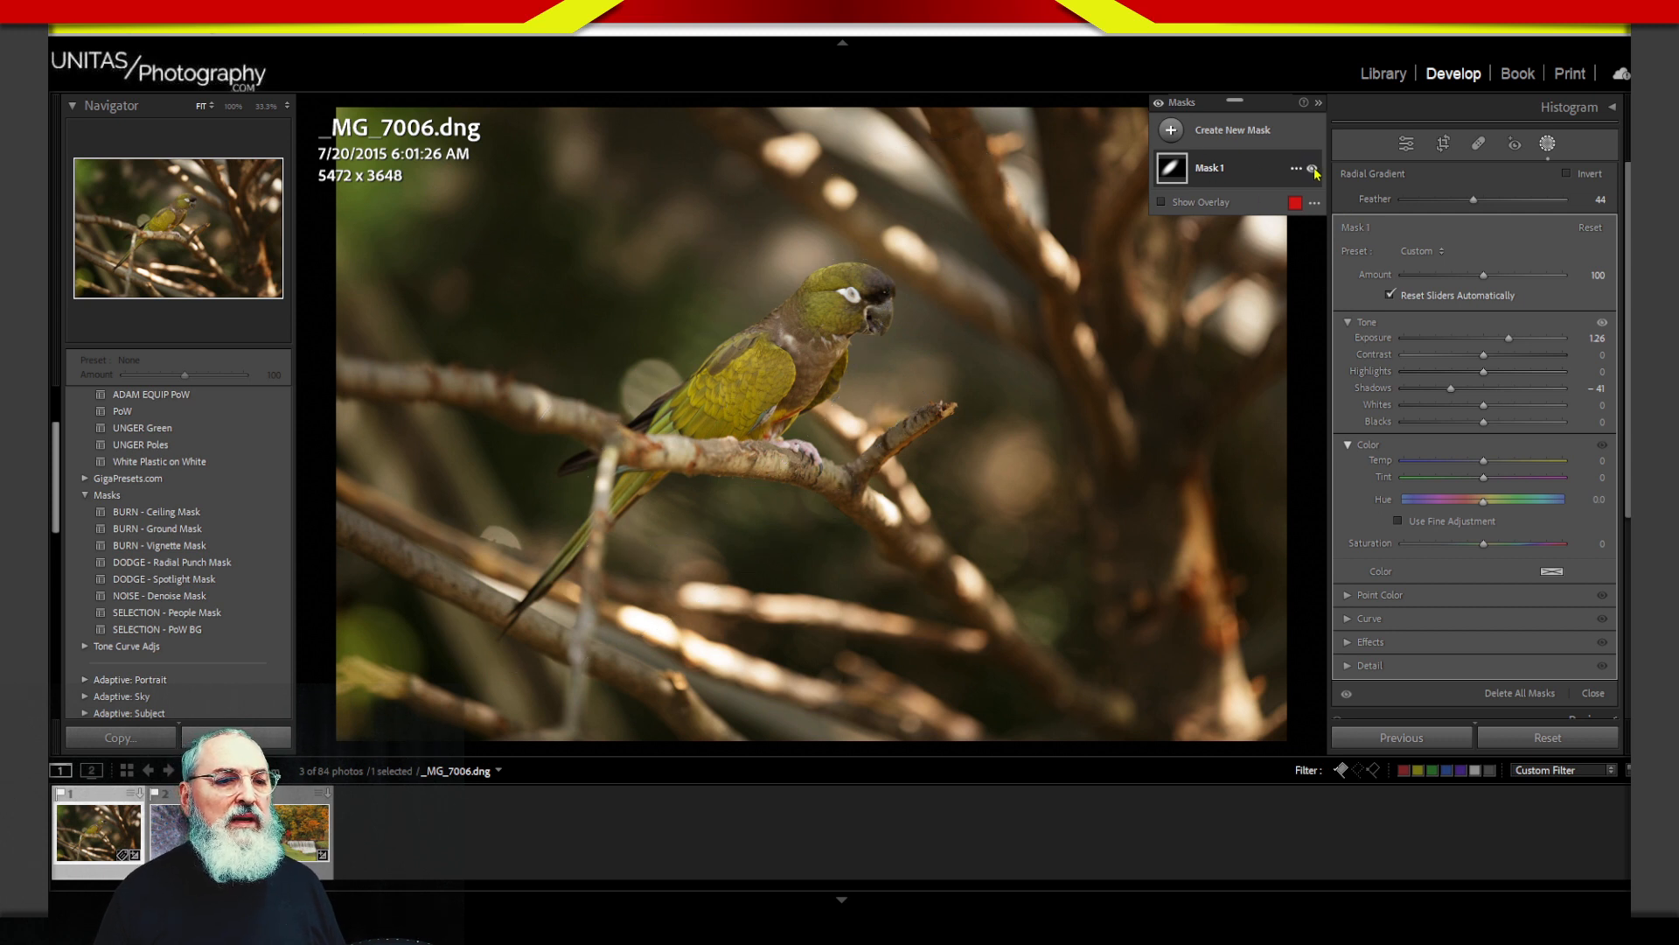
pyautogui.click(1312, 171)
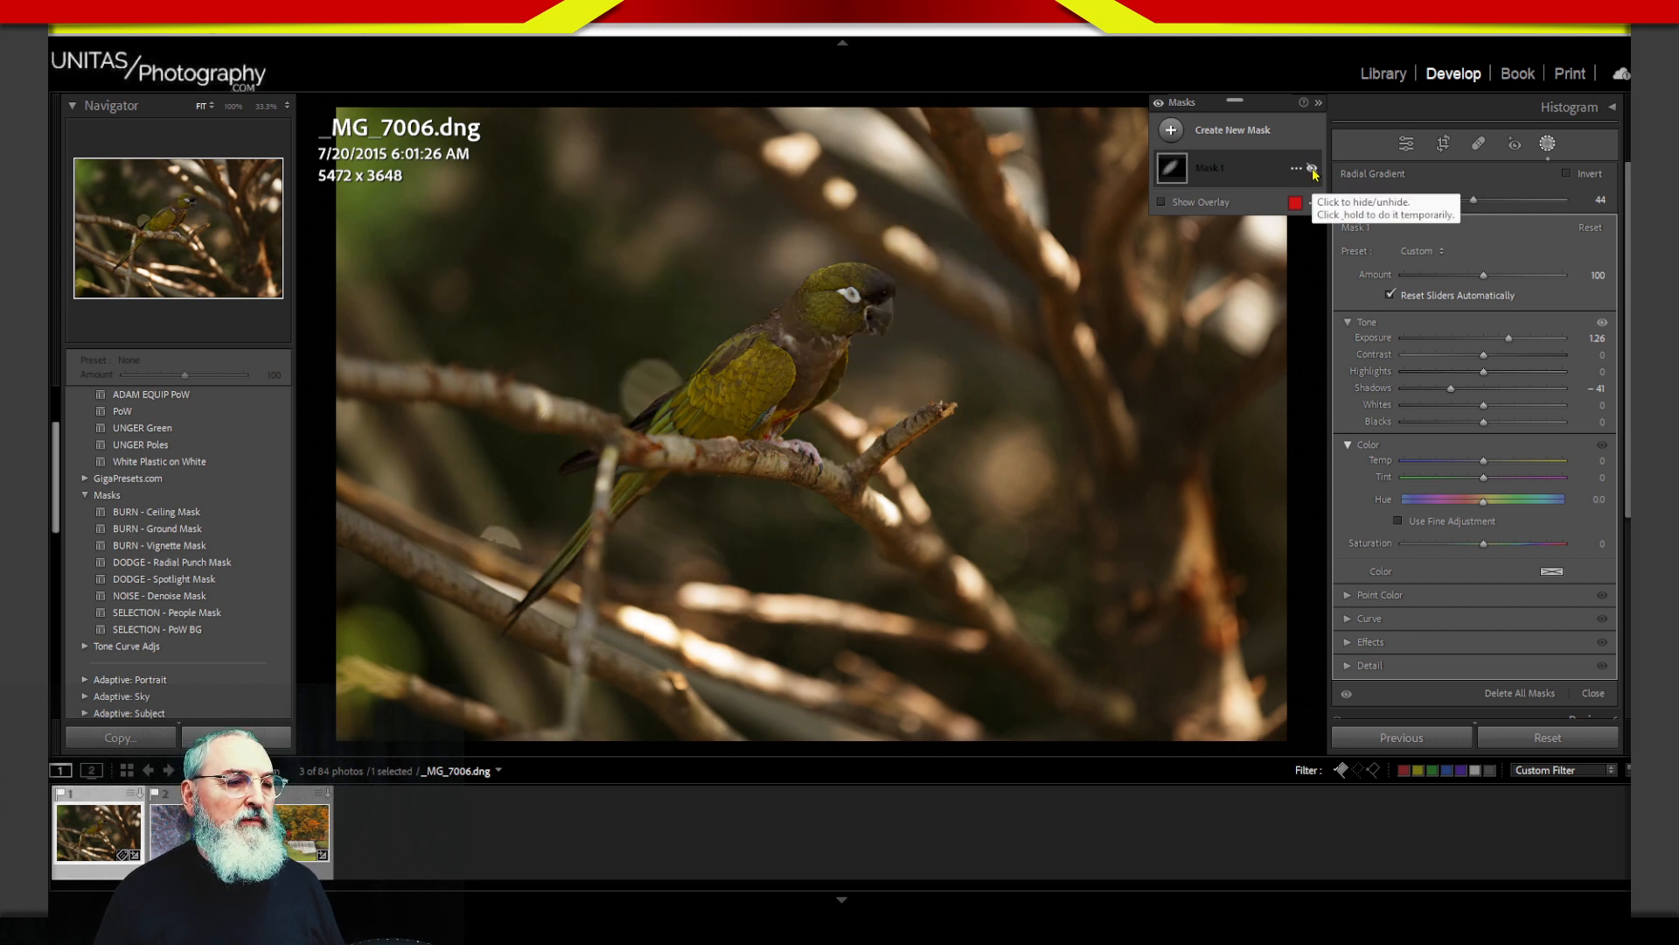
pyautogui.click(1314, 172)
pyautogui.click(1314, 172)
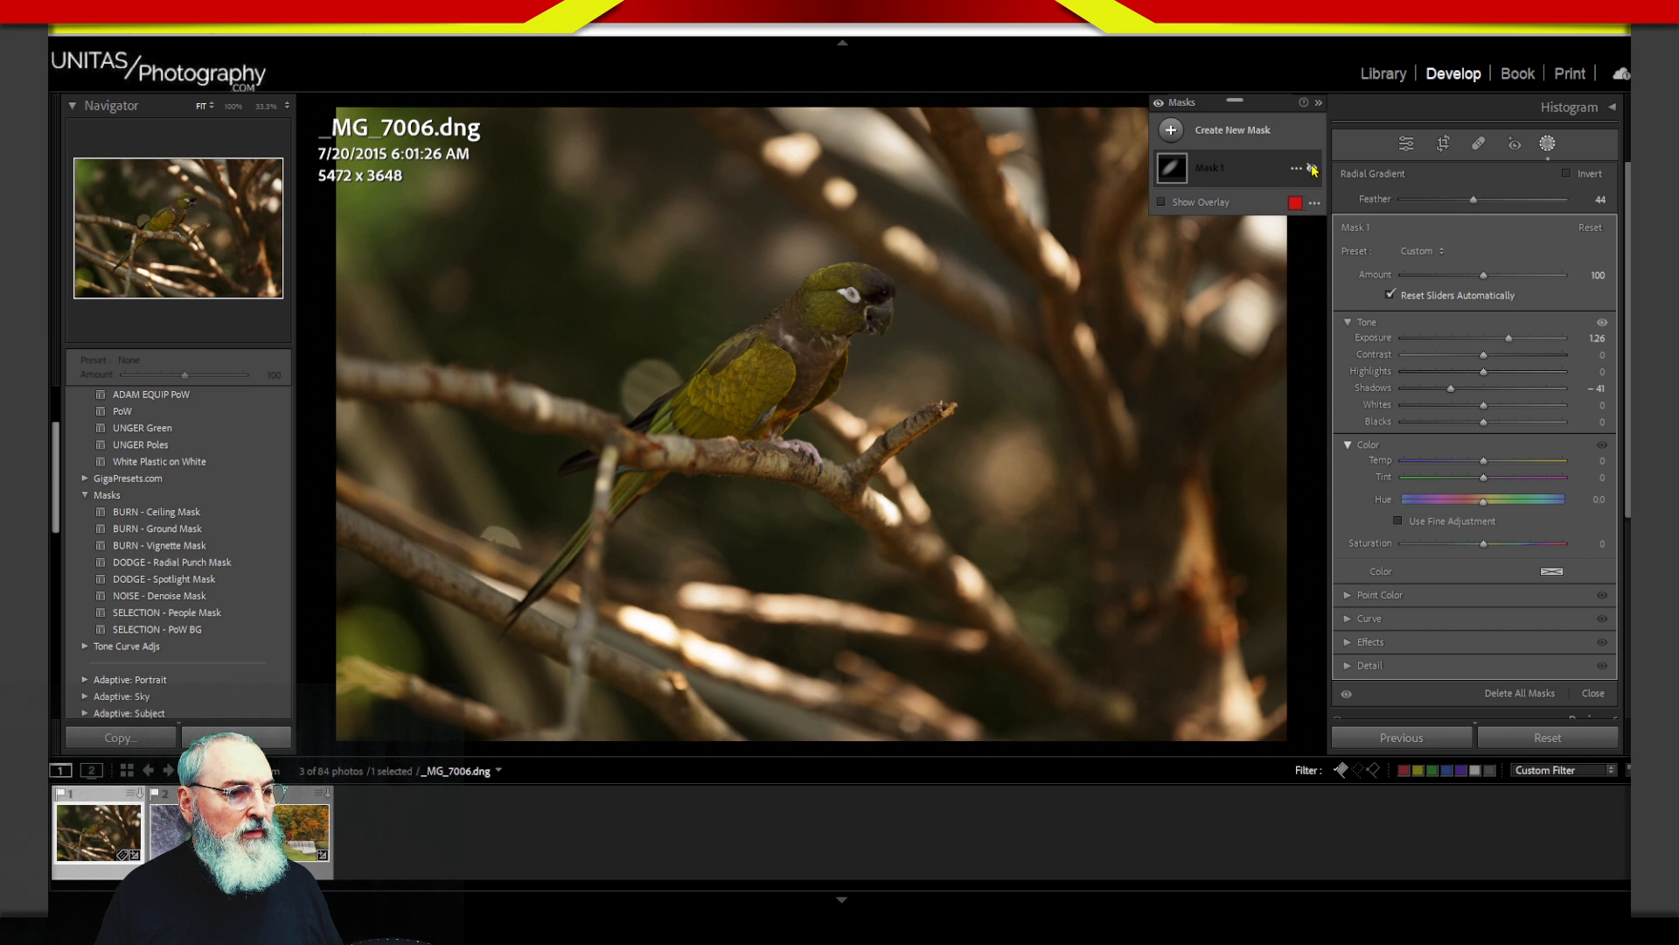
pyautogui.click(1313, 171)
# Step: Widen the radial mask, set its feather to 63, reposition it over the parrot's upper body, and compare the photo with and without it
pyautogui.moveTo(823, 512); pyautogui.dragTo(868, 553)
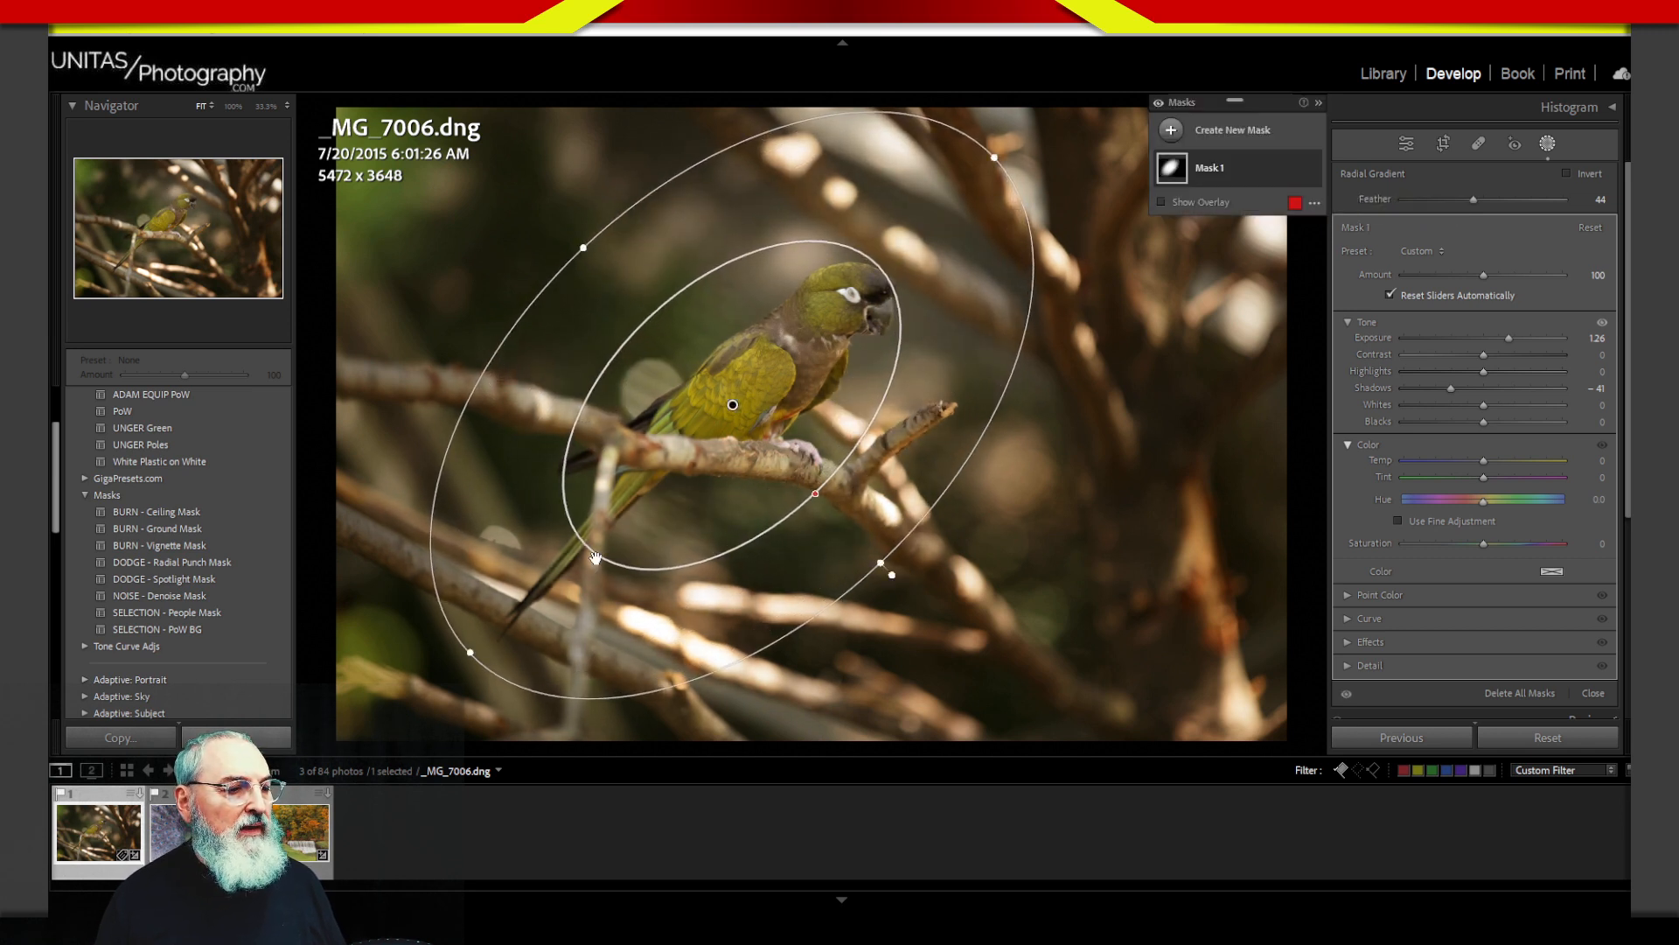
pyautogui.hotkey('shift', 'w')
pyautogui.moveTo(816, 493); pyautogui.dragTo(818, 373)
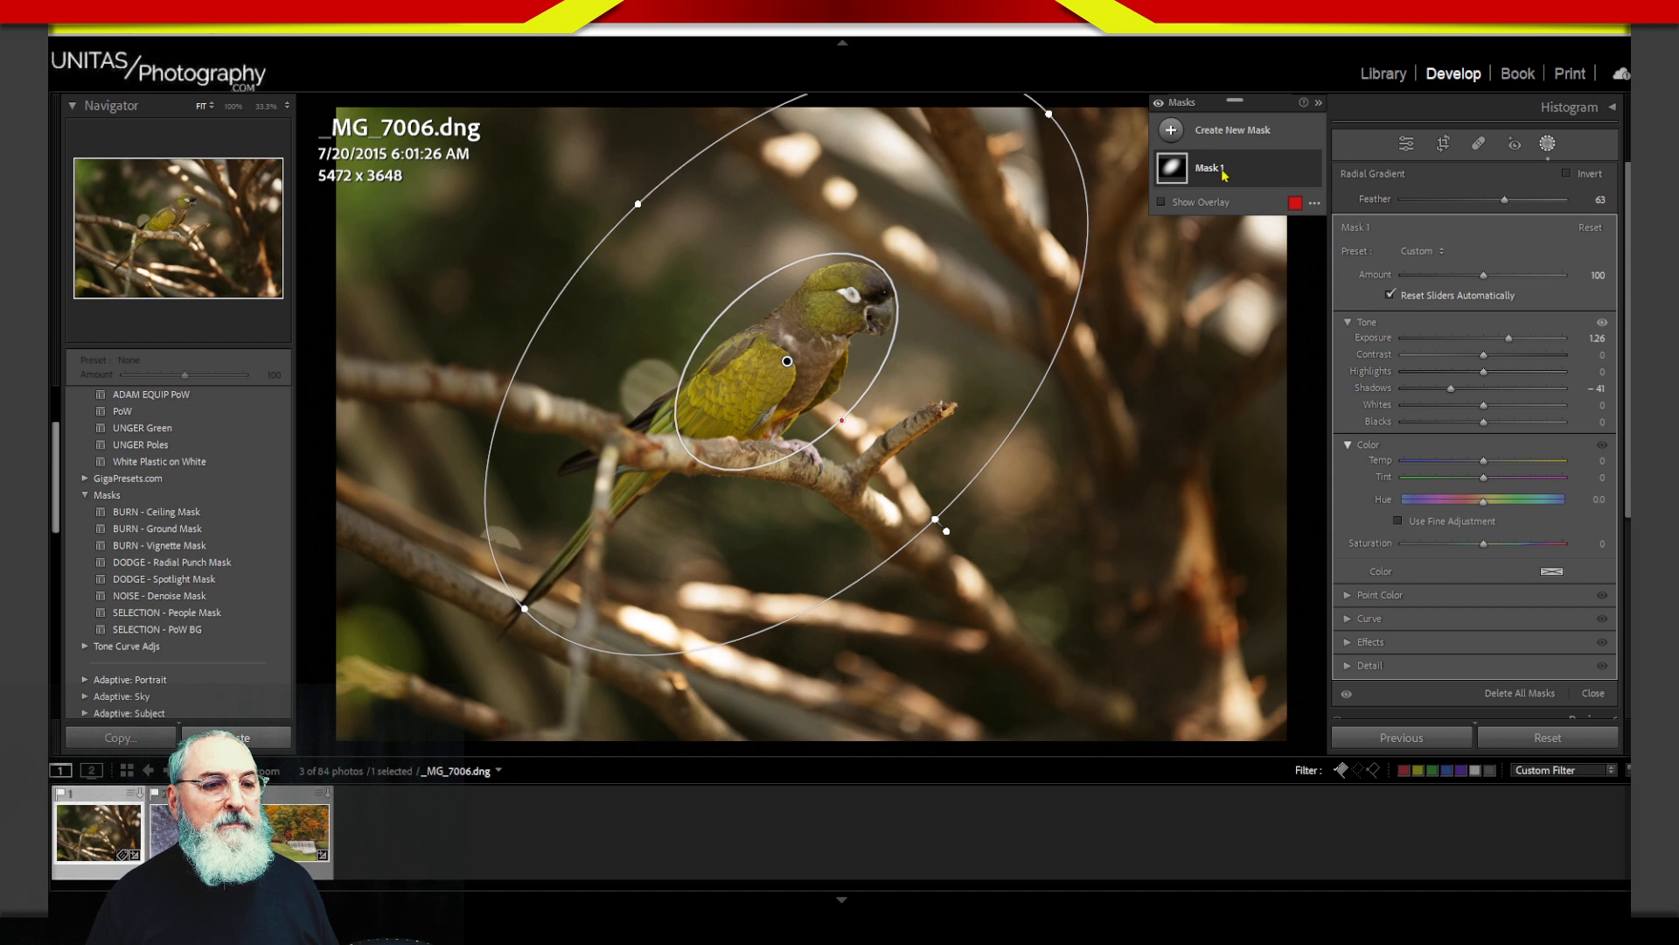
pyautogui.click(1313, 168)
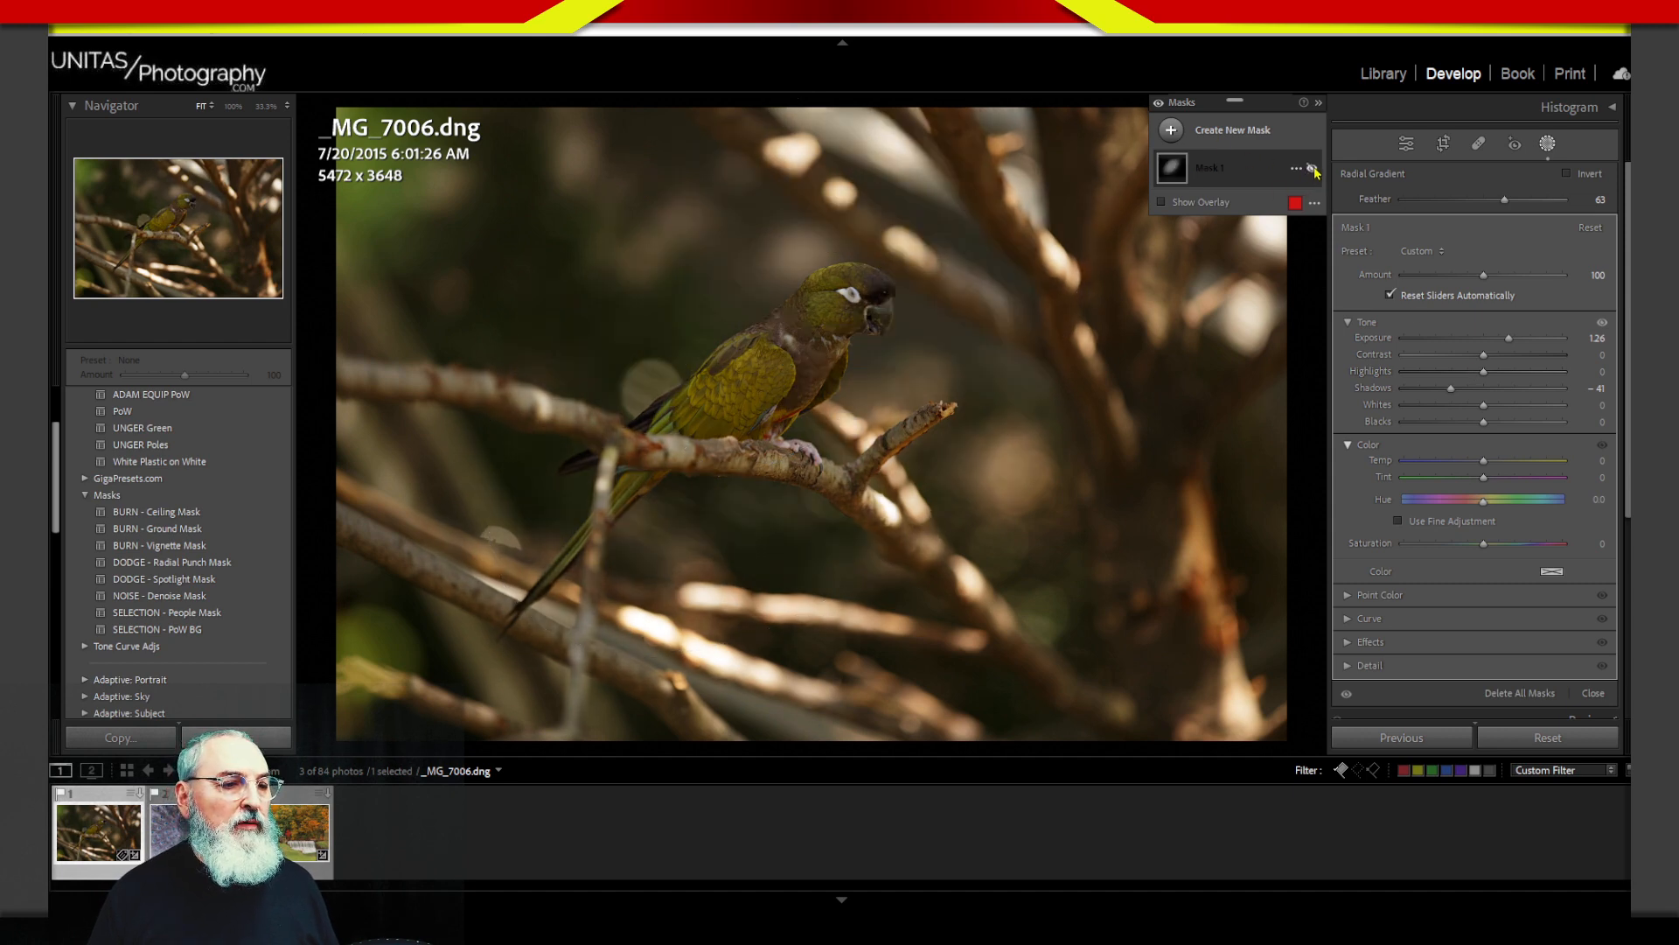
pyautogui.click(1314, 169)
pyautogui.click(1314, 169)
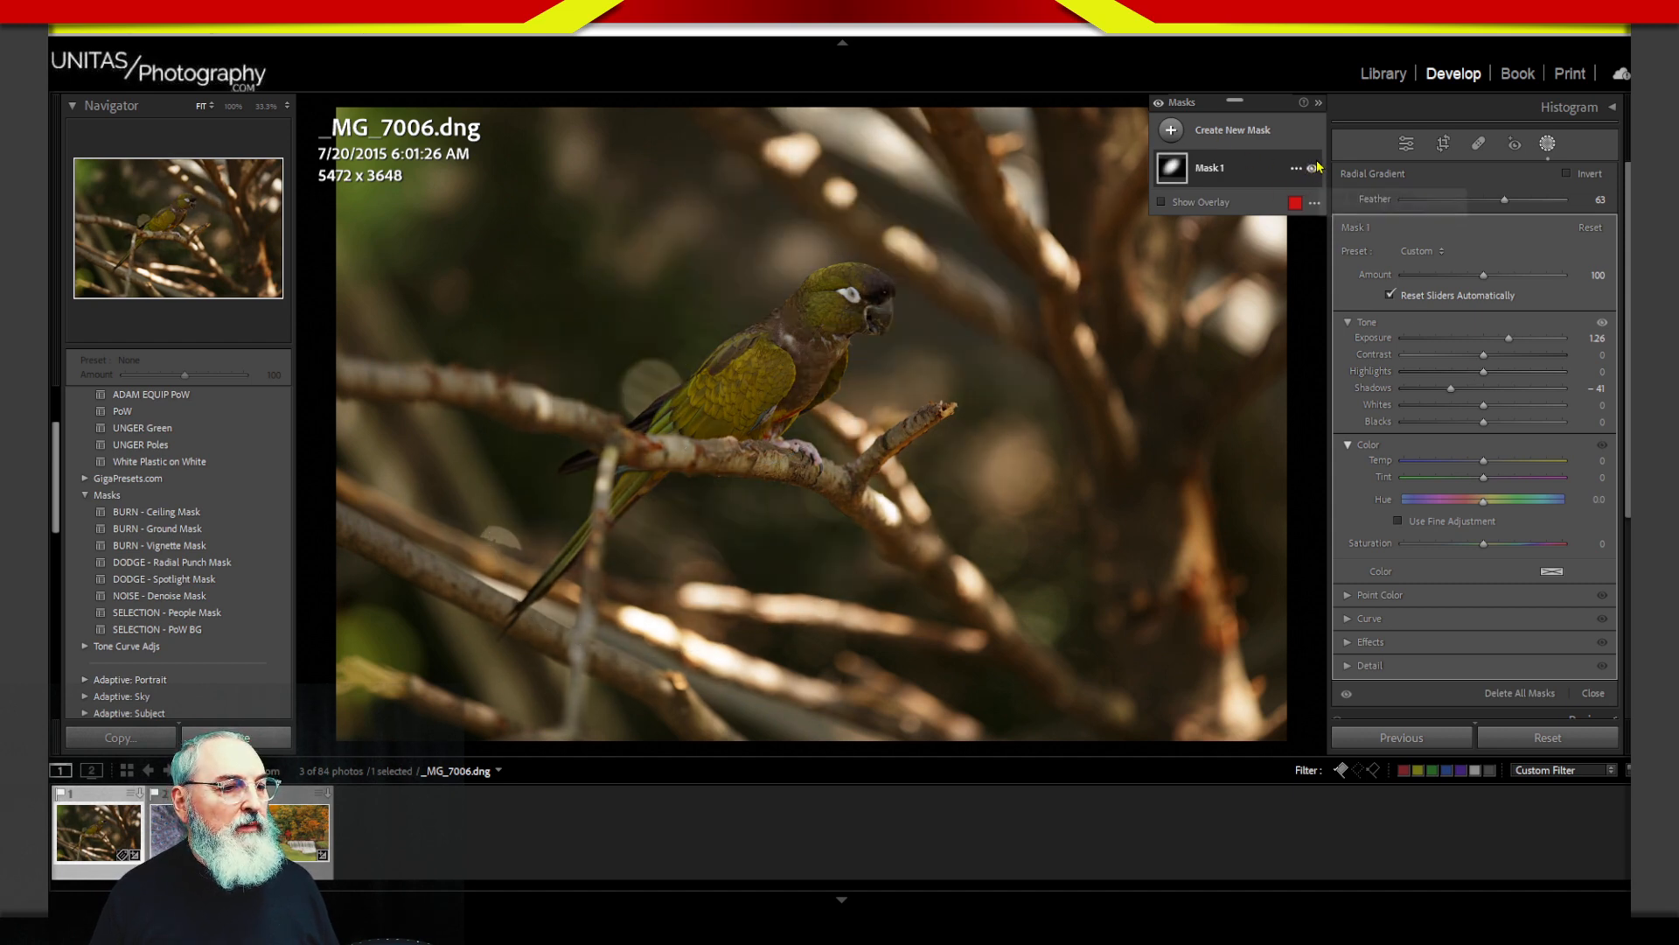
pyautogui.click(1315, 169)
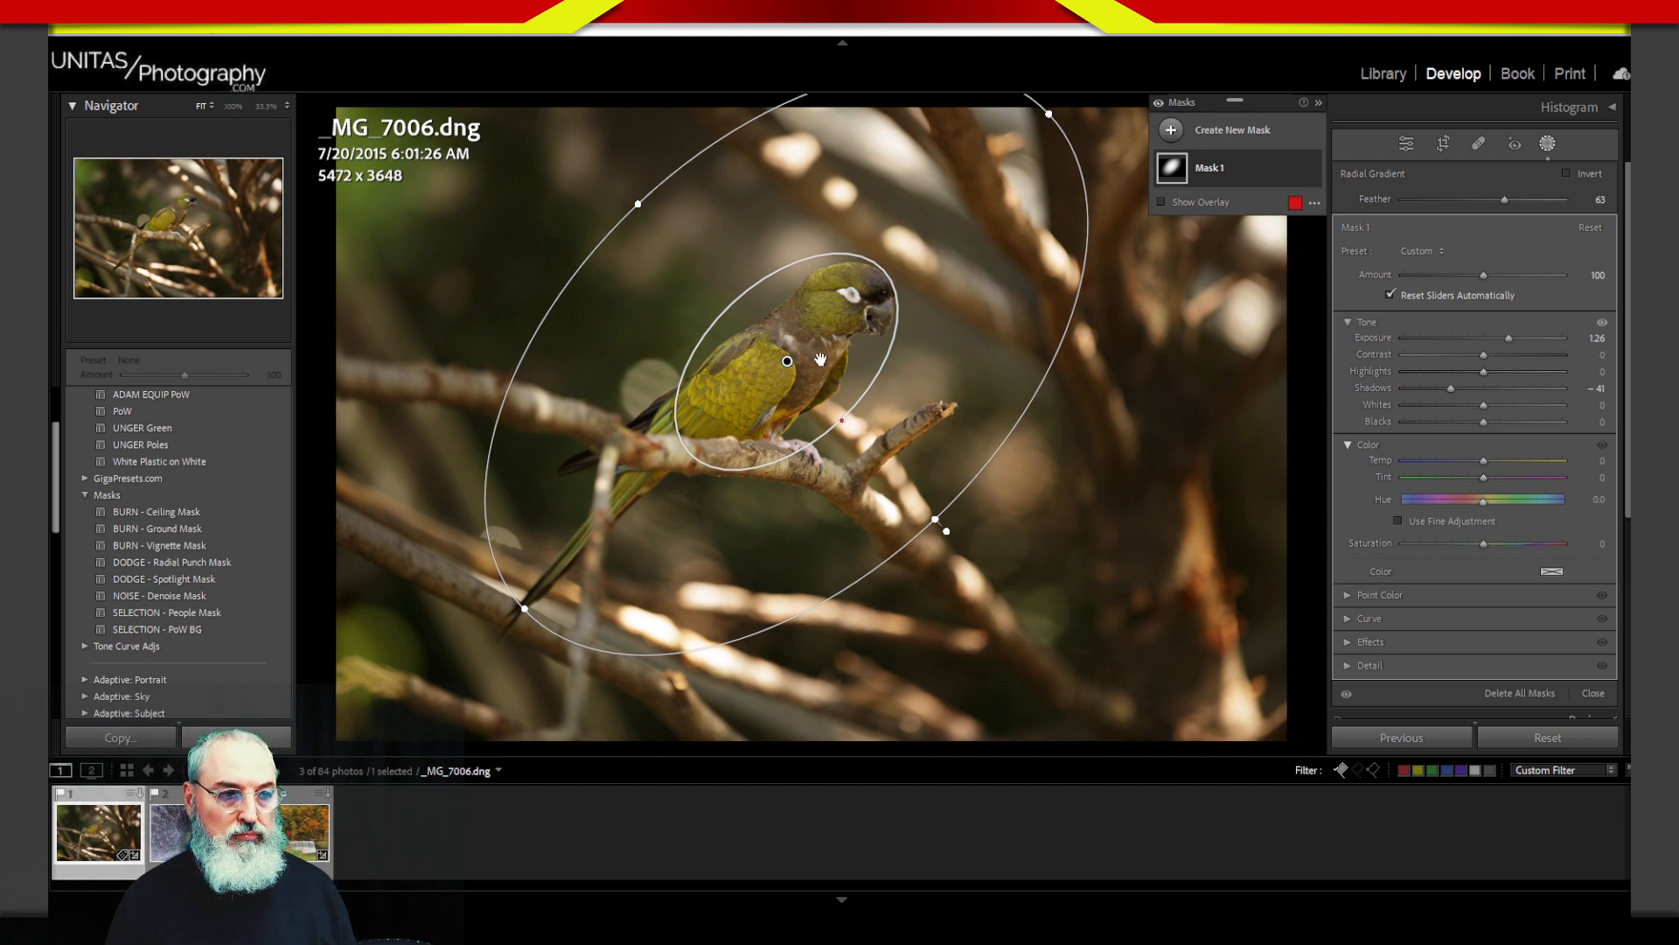
pyautogui.moveTo(824, 367); pyautogui.dragTo(858, 354)
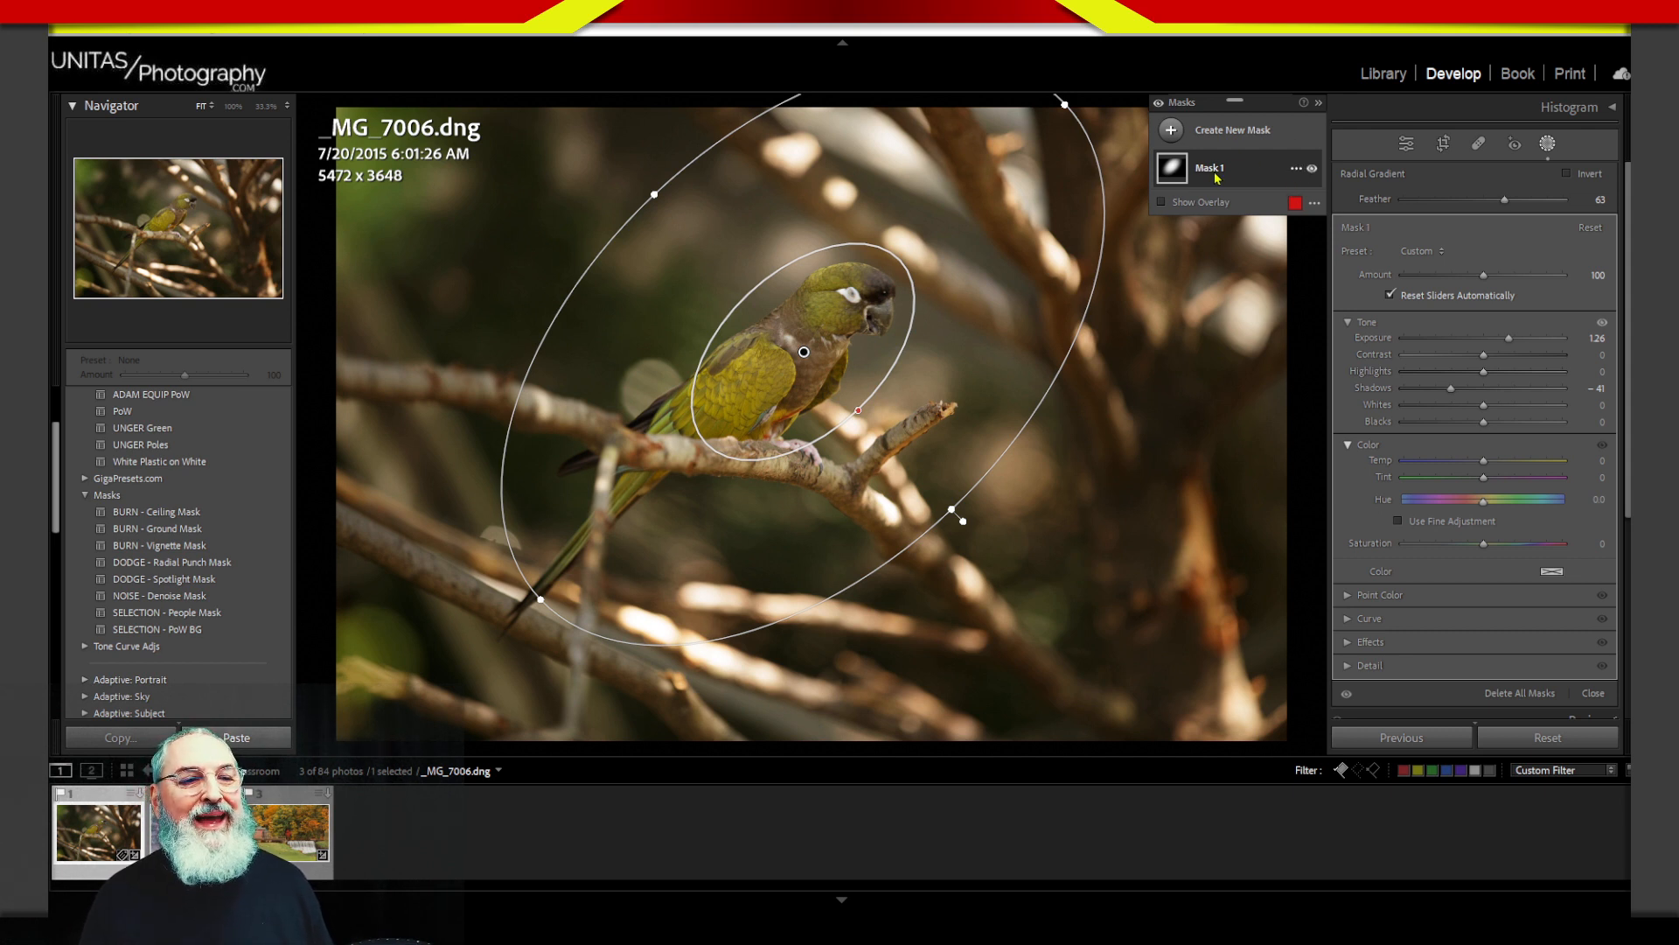
# Step: Delete Mask 1 and show the parrot at 33.3% zoom with the histogram expanded
pyautogui.click(1296, 170)
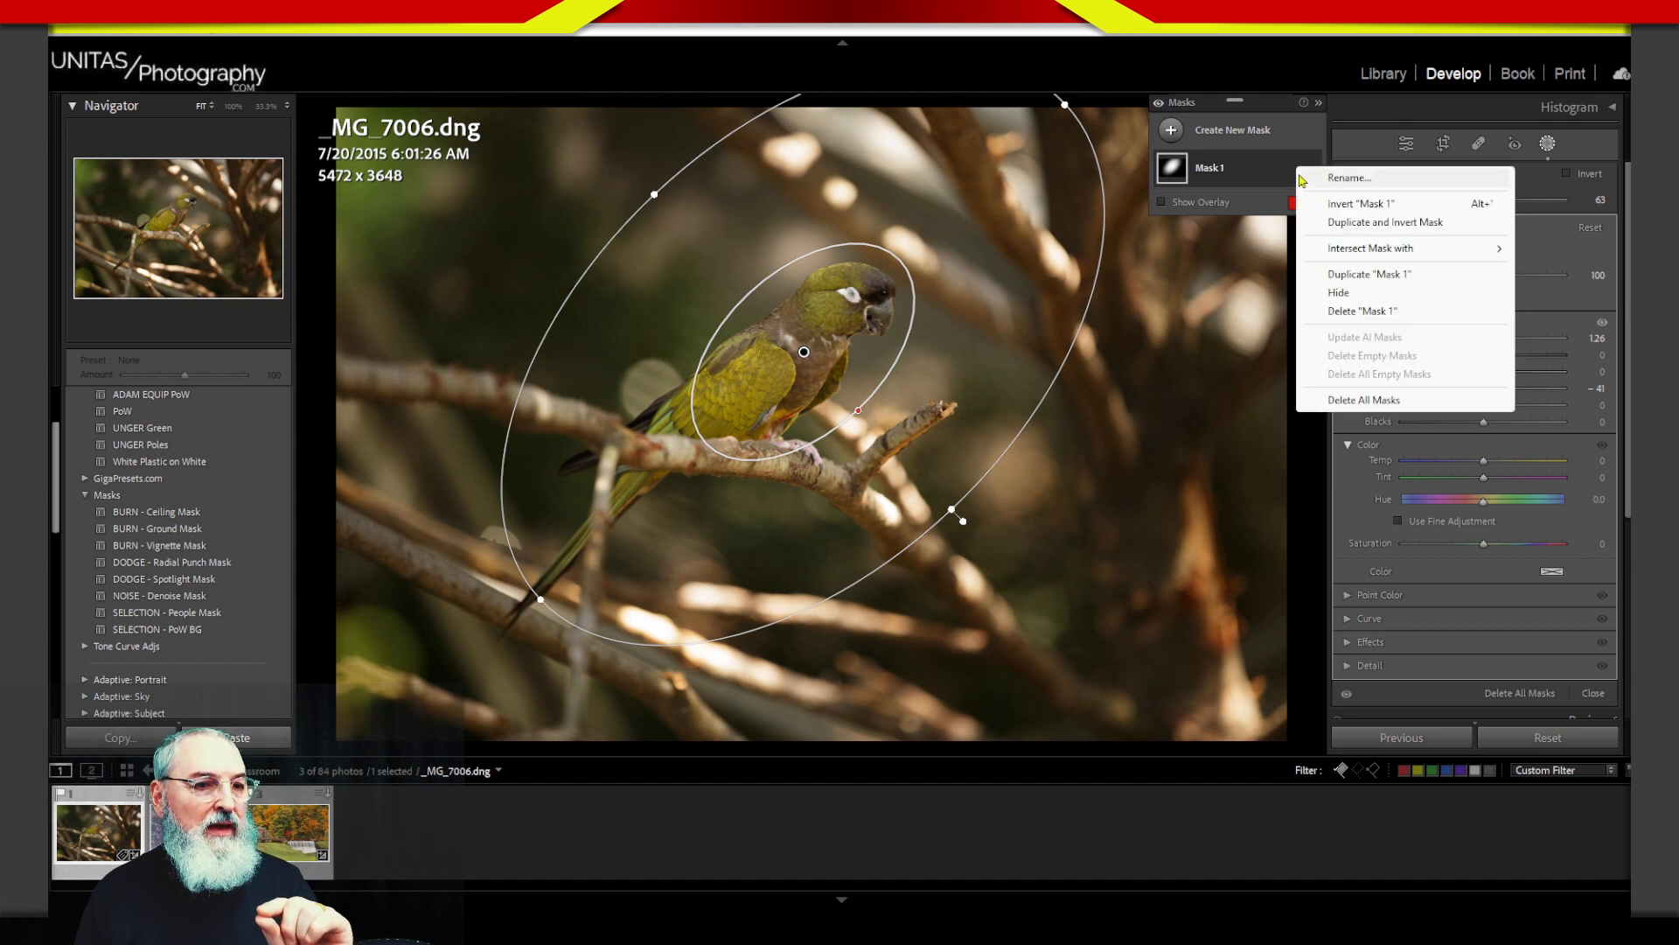
pyautogui.click(1368, 314)
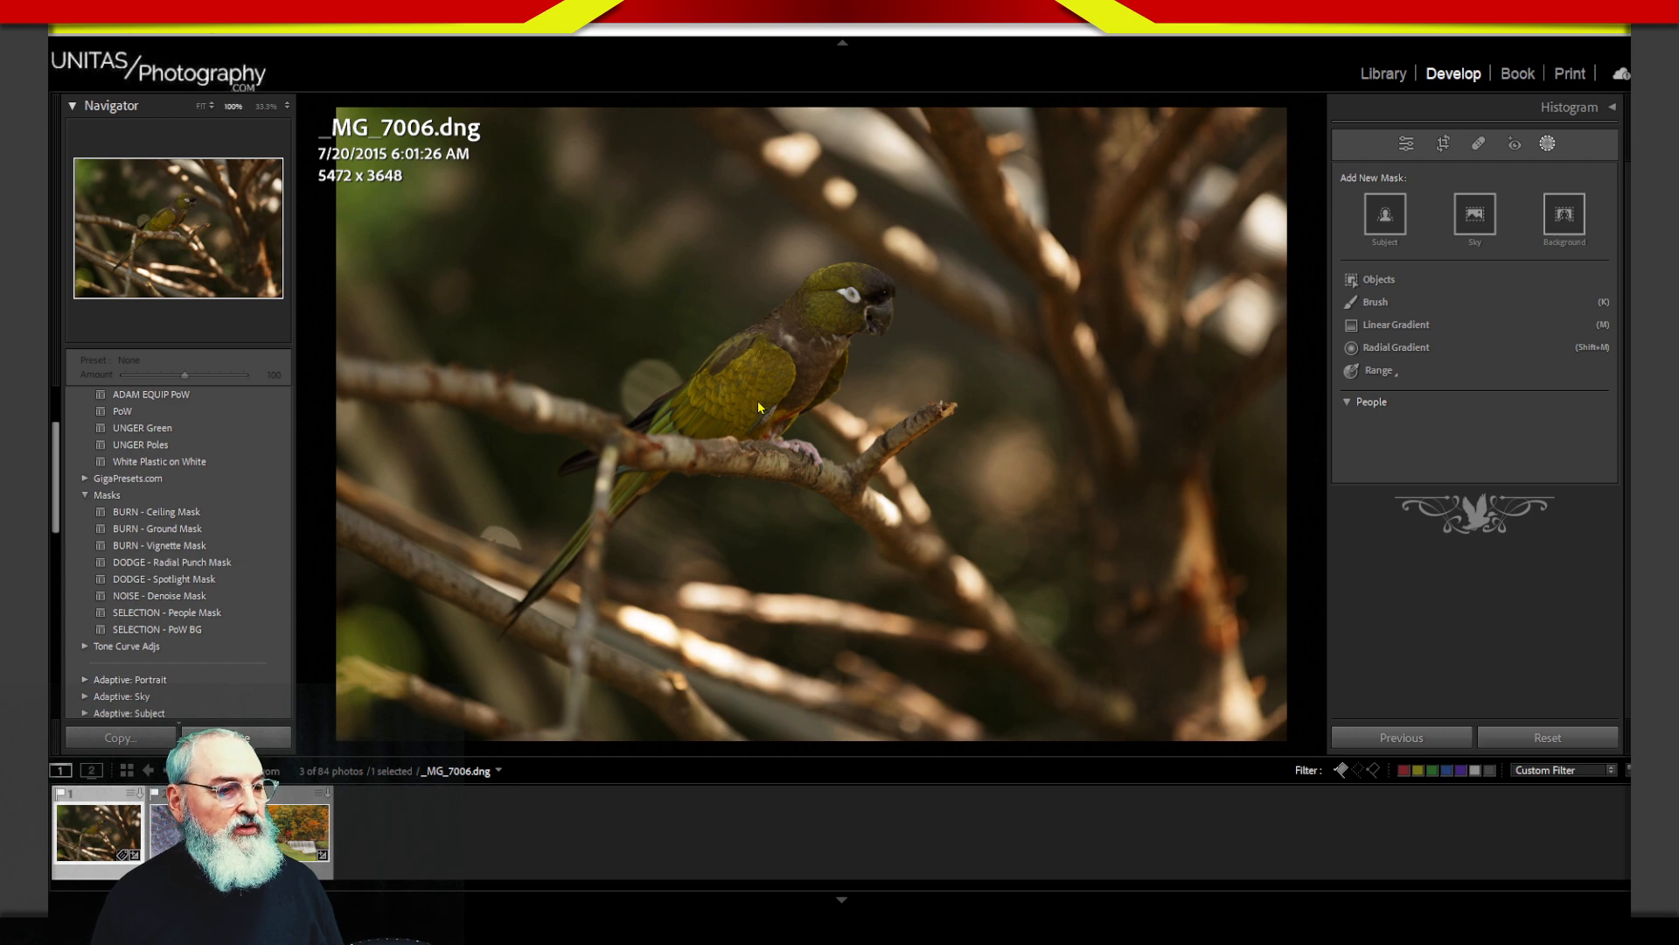
pyautogui.press('z')
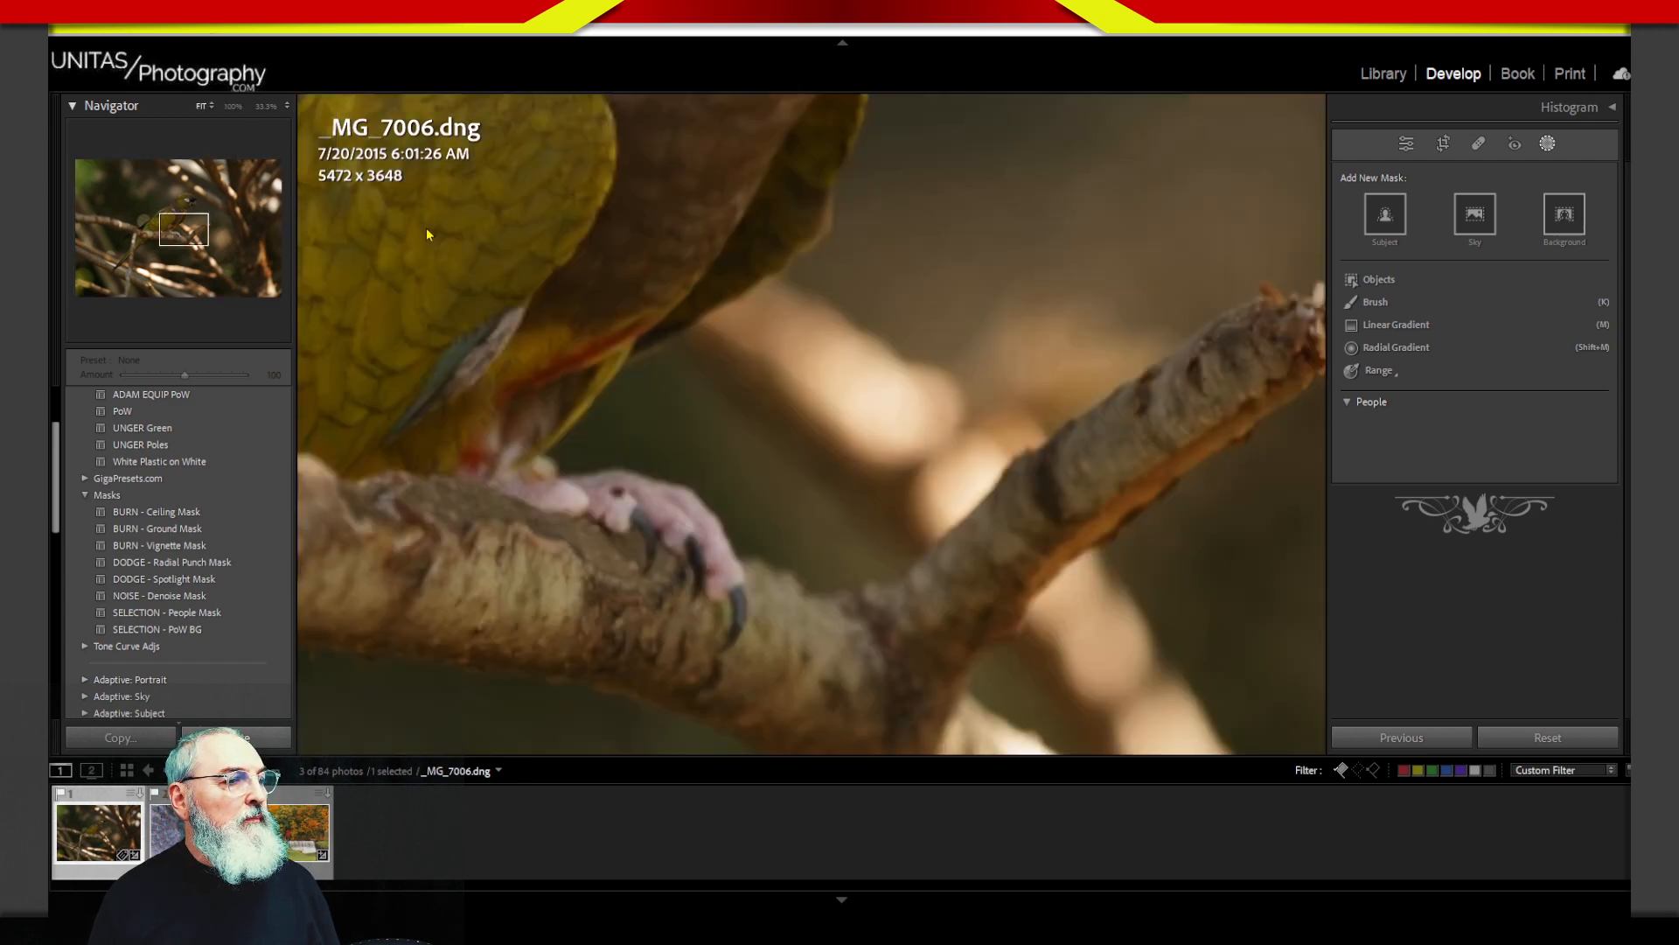
pyautogui.click(268, 106)
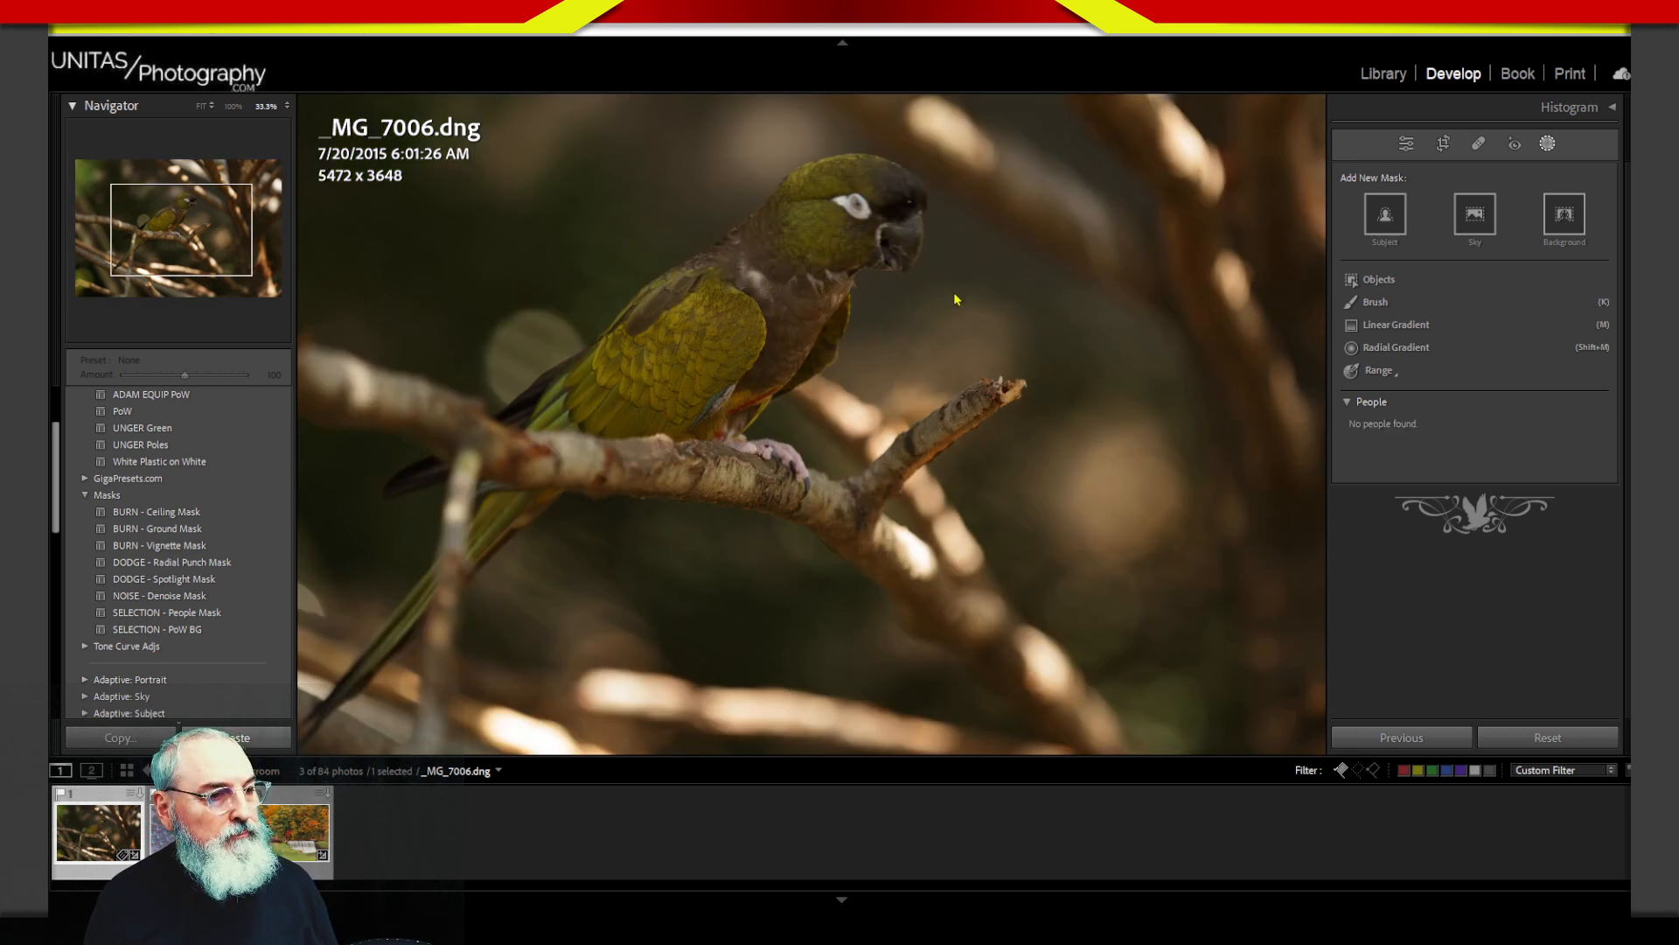
pyautogui.hotkey('shift', 'm')
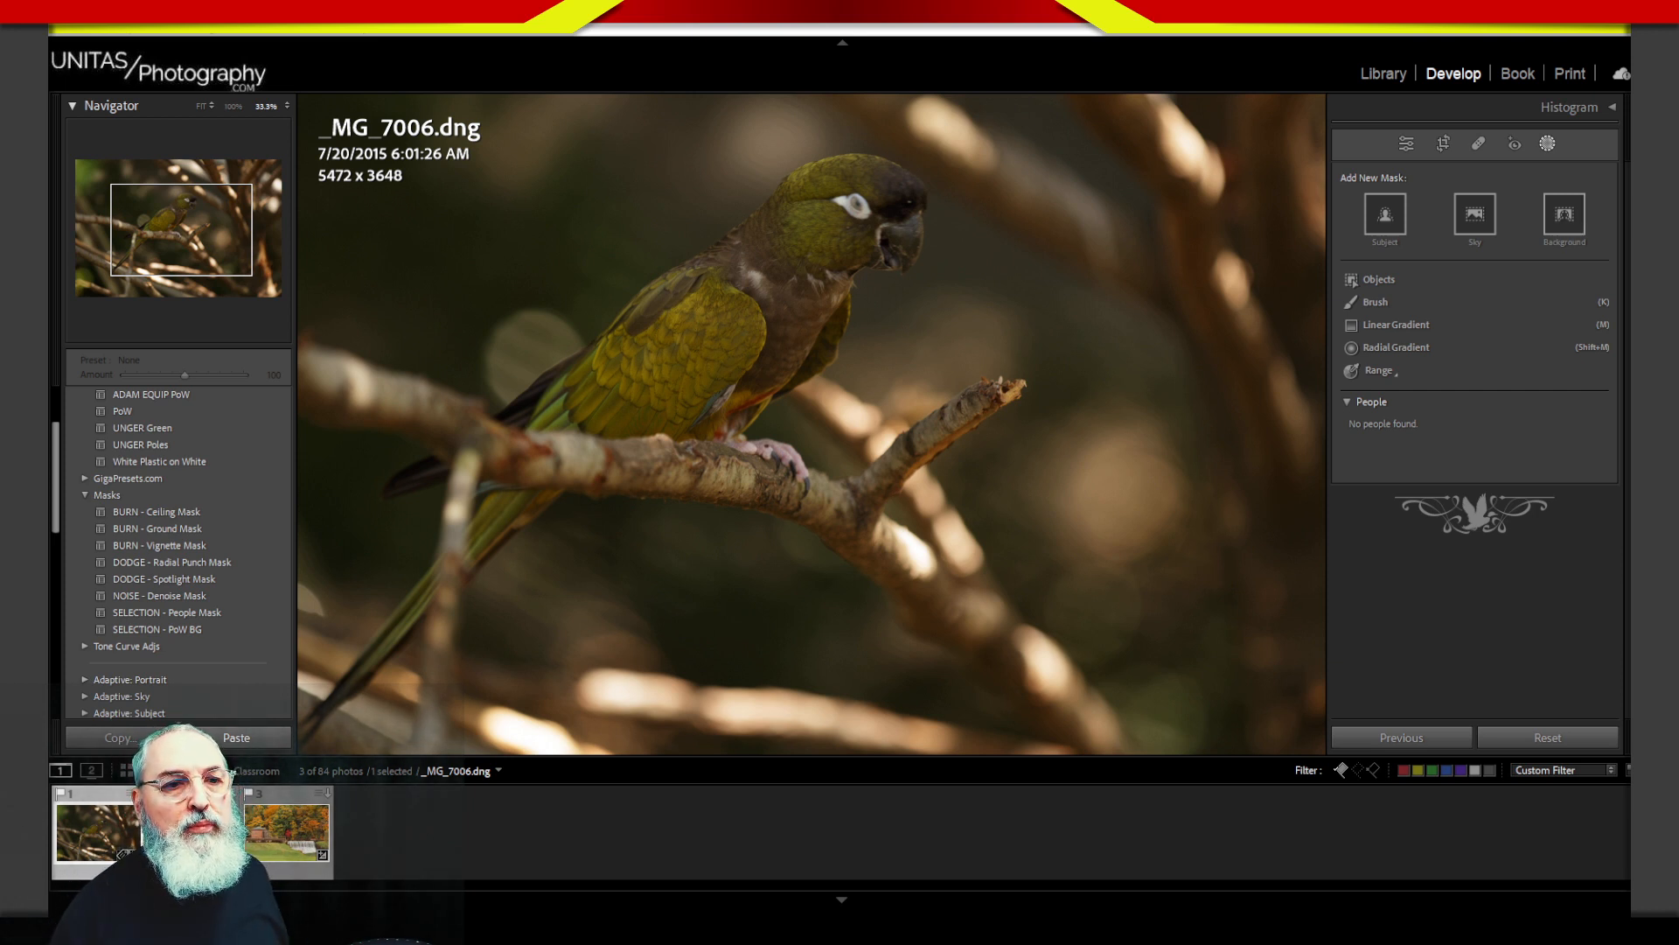
pyautogui.click(1612, 112)
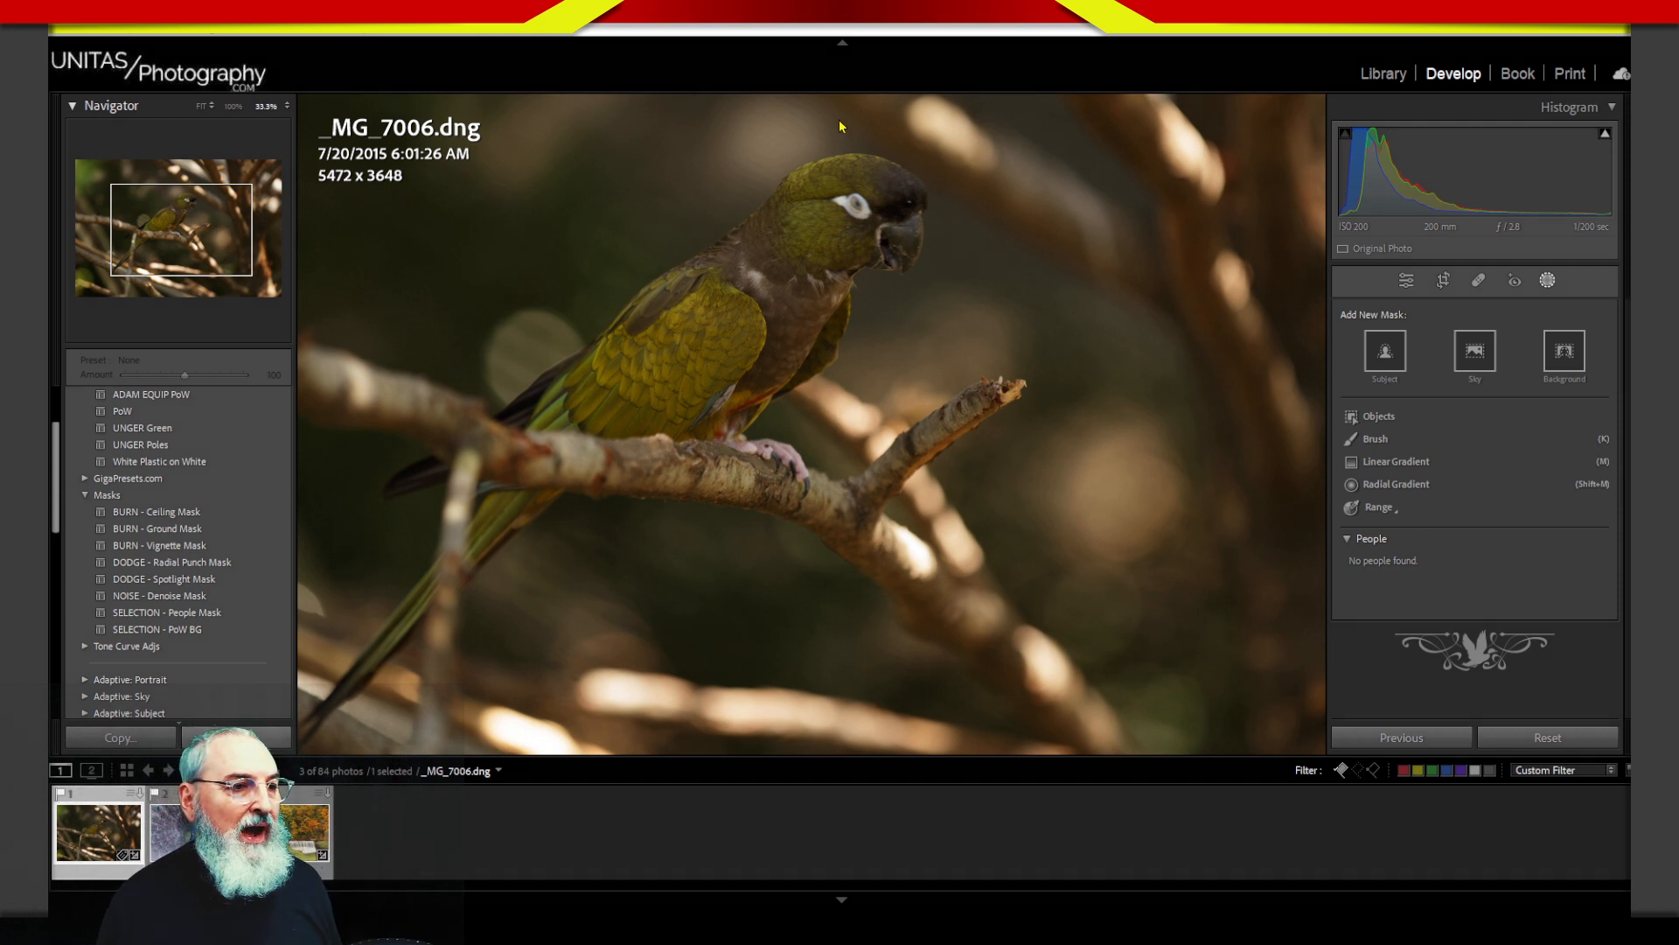
# Step: Circle the parrot with a screen annotation and mark the H and L tonal zones at the histogram's bright end
pyautogui.moveTo(809, 127)
pyautogui.mouseDown()
pyautogui.moveTo(581, 298)
pyautogui.moveTo(457, 581)
pyautogui.moveTo(776, 495)
pyautogui.moveTo(953, 188)
pyautogui.moveTo(817, 103)
pyautogui.moveTo(673, 219)
pyautogui.mouseUp()
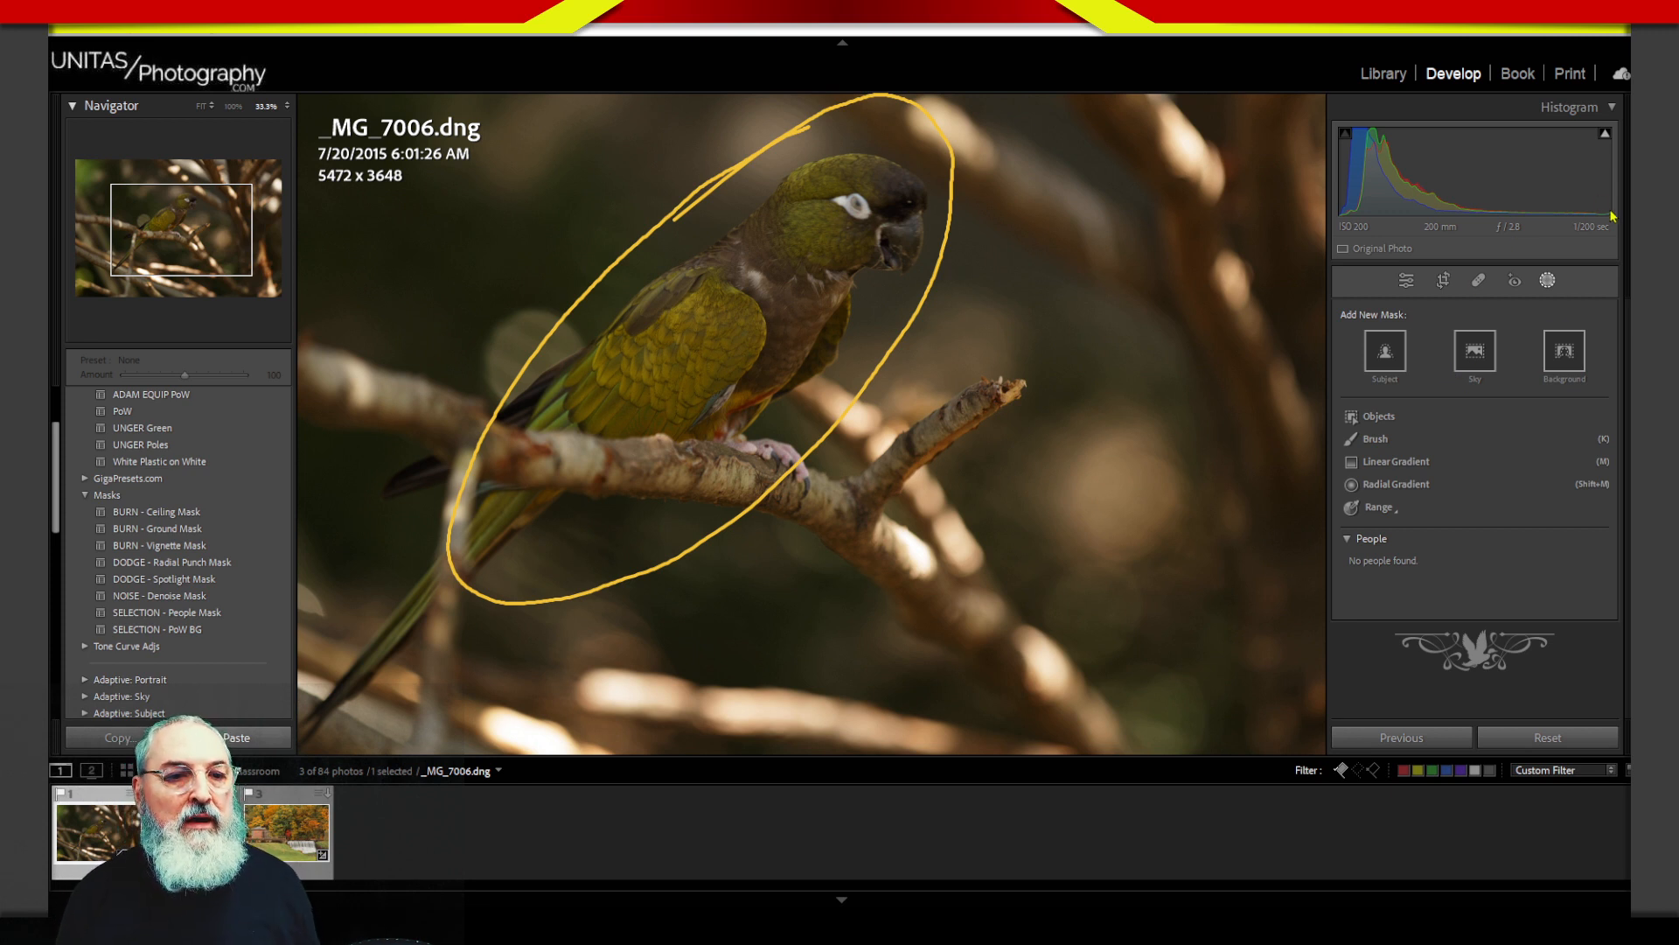
pyautogui.moveTo(1578, 146)
pyautogui.mouseDown()
pyautogui.moveTo(1579, 123)
pyautogui.moveTo(1582, 253)
pyautogui.mouseUp()
pyautogui.moveTo(1612, 123)
pyautogui.mouseDown()
pyautogui.moveTo(1619, 247)
pyautogui.moveTo(1581, 218)
pyautogui.moveTo(1612, 219)
pyautogui.moveTo(1601, 156)
pyautogui.moveTo(1601, 172)
pyautogui.mouseUp()
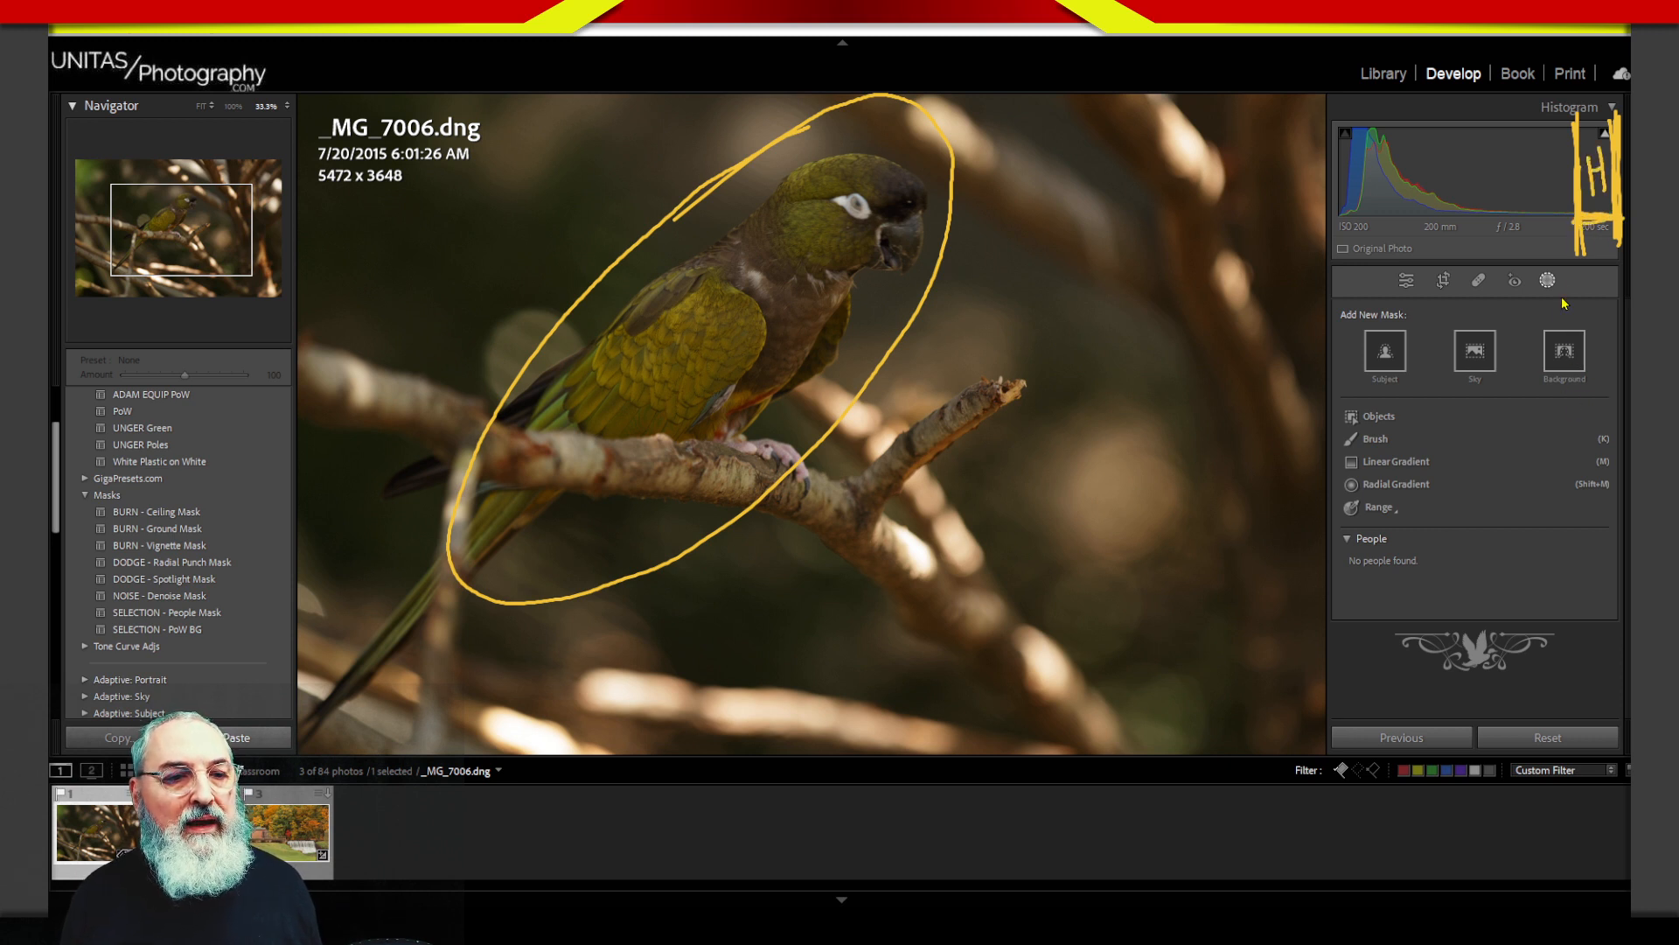
pyautogui.moveTo(1531, 113); pyautogui.dragTo(1544, 260)
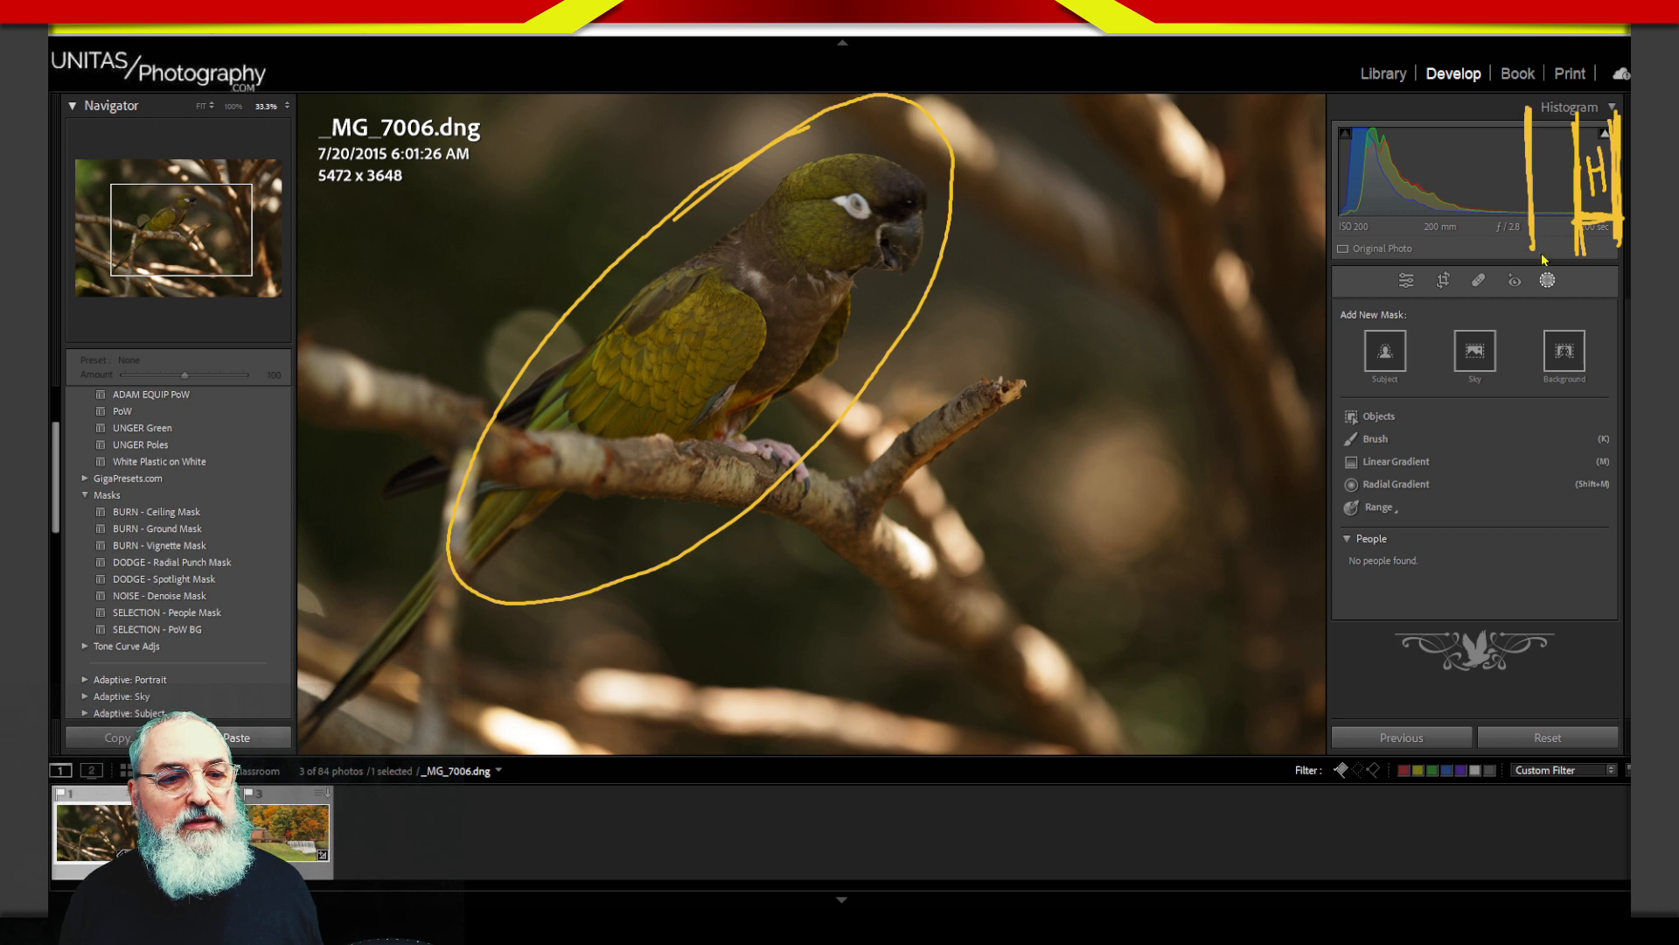
pyautogui.moveTo(1545, 158)
pyautogui.mouseDown()
pyautogui.moveTo(1546, 185)
pyautogui.moveTo(1561, 174)
pyautogui.mouseUp()
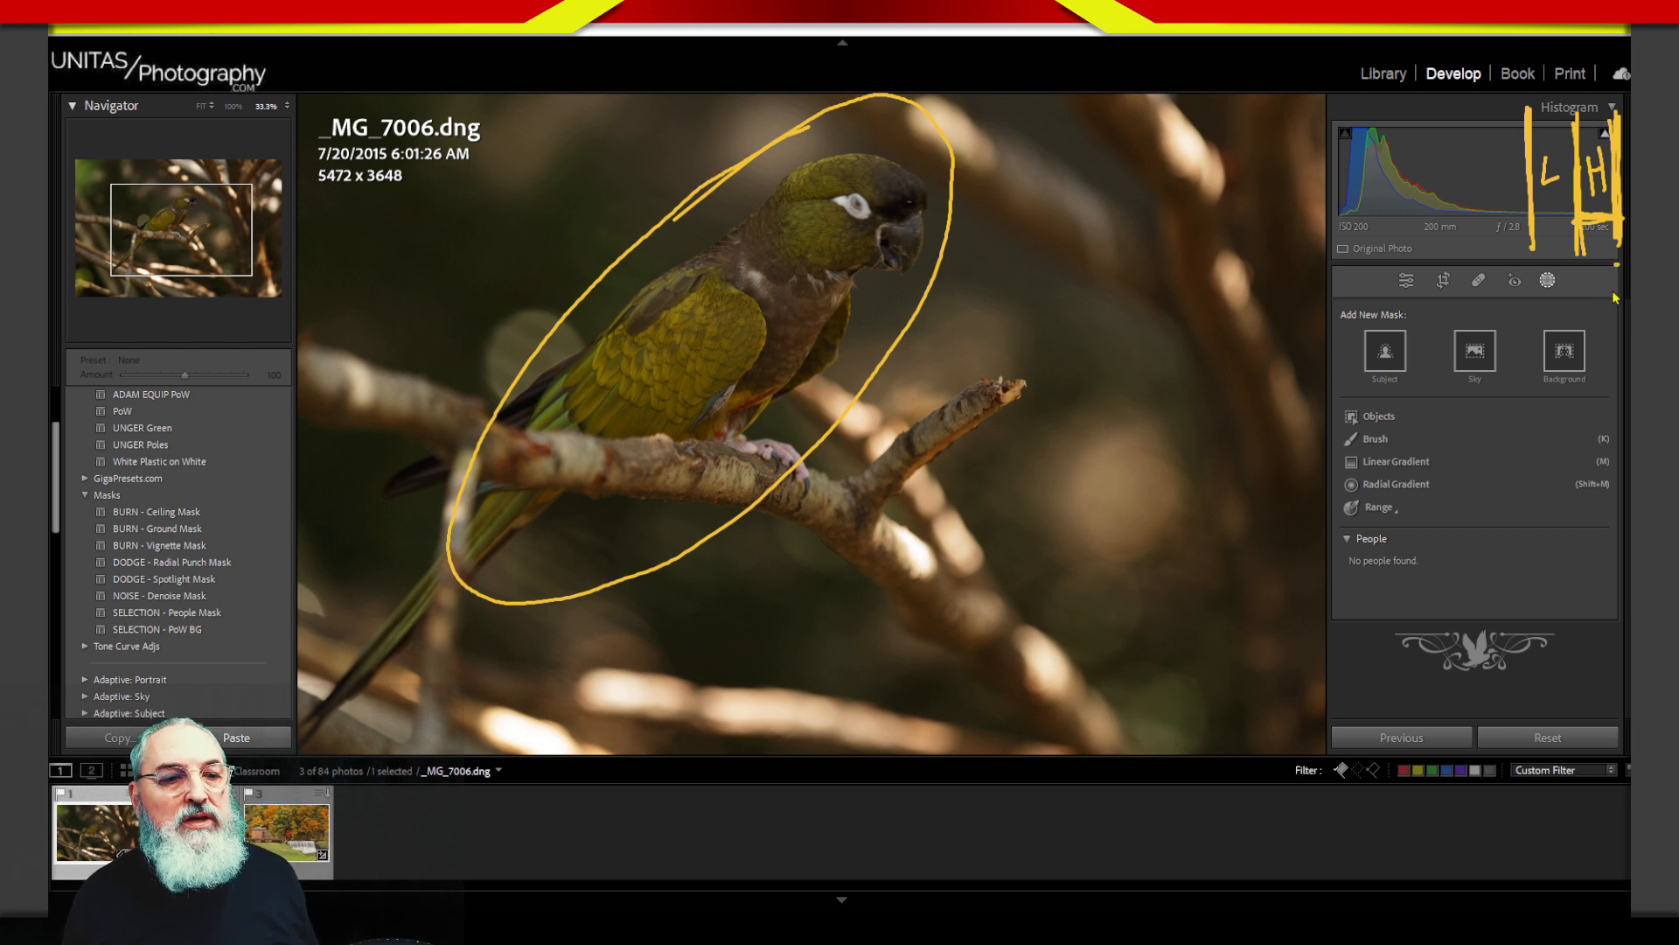
# Step: Annotate both ends of the histogram with opposing 0 and 100 scales, and draw an arrow from the bright end toward the dark end
pyautogui.moveTo(1621, 268); pyautogui.dragTo(1602, 315)
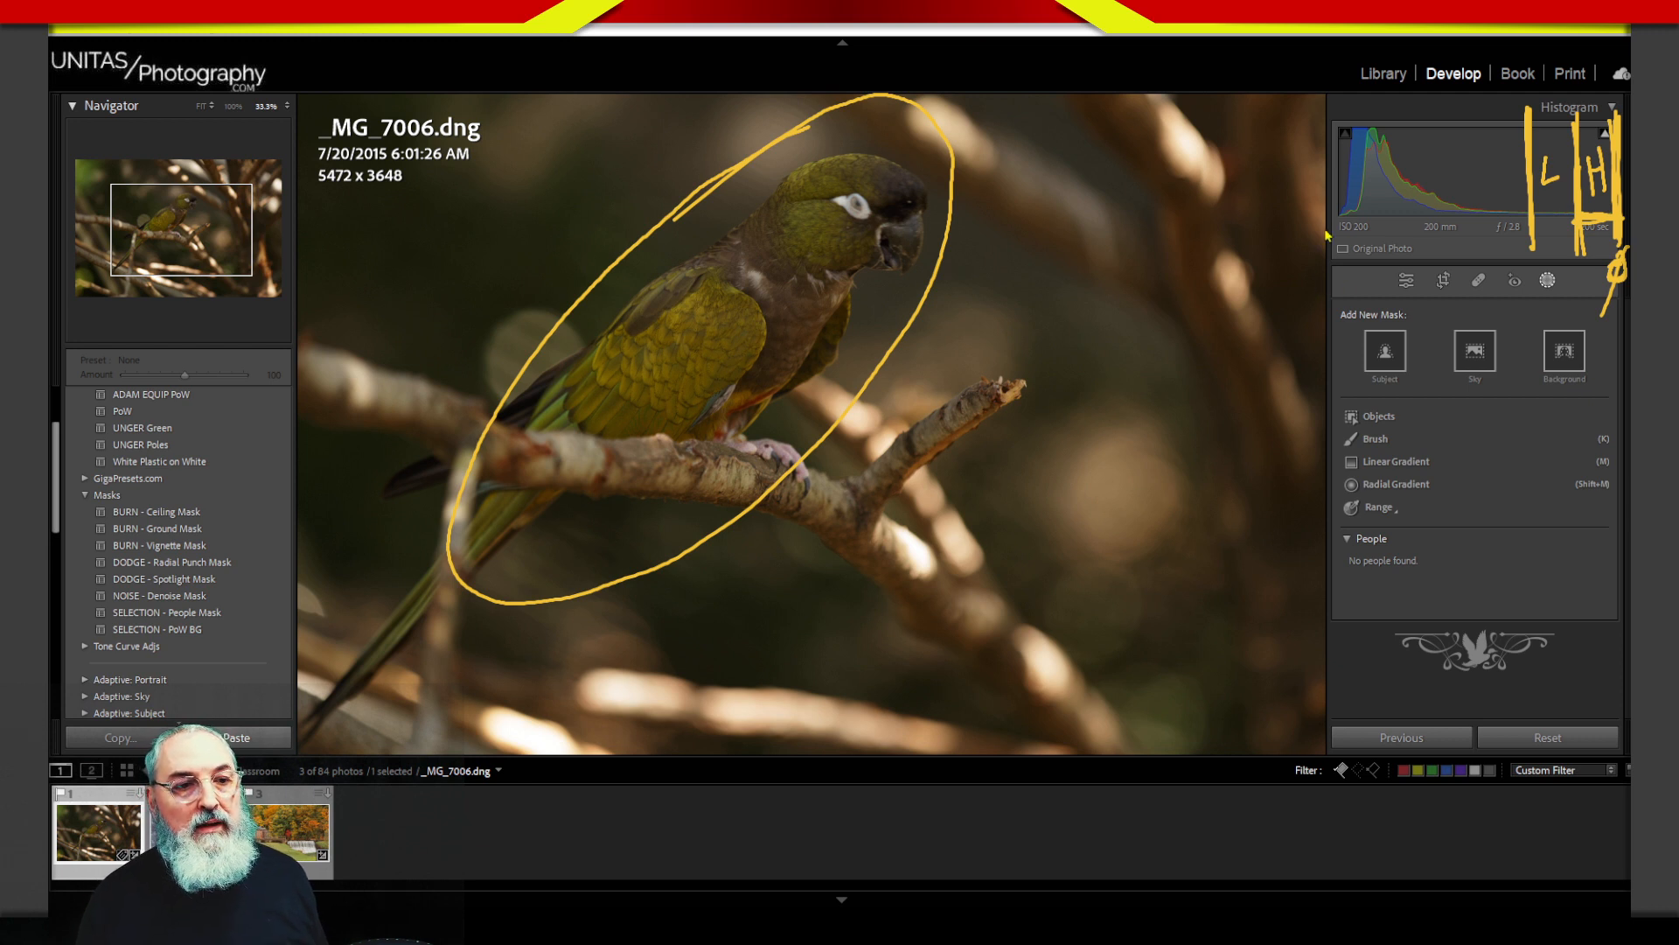
pyautogui.moveTo(1329, 118); pyautogui.dragTo(1320, 302)
pyautogui.moveTo(1330, 271)
pyautogui.mouseDown()
pyautogui.moveTo(1341, 305)
pyautogui.moveTo(1329, 271)
pyautogui.mouseUp()
pyautogui.moveTo(1347, 268); pyautogui.dragTo(1342, 270)
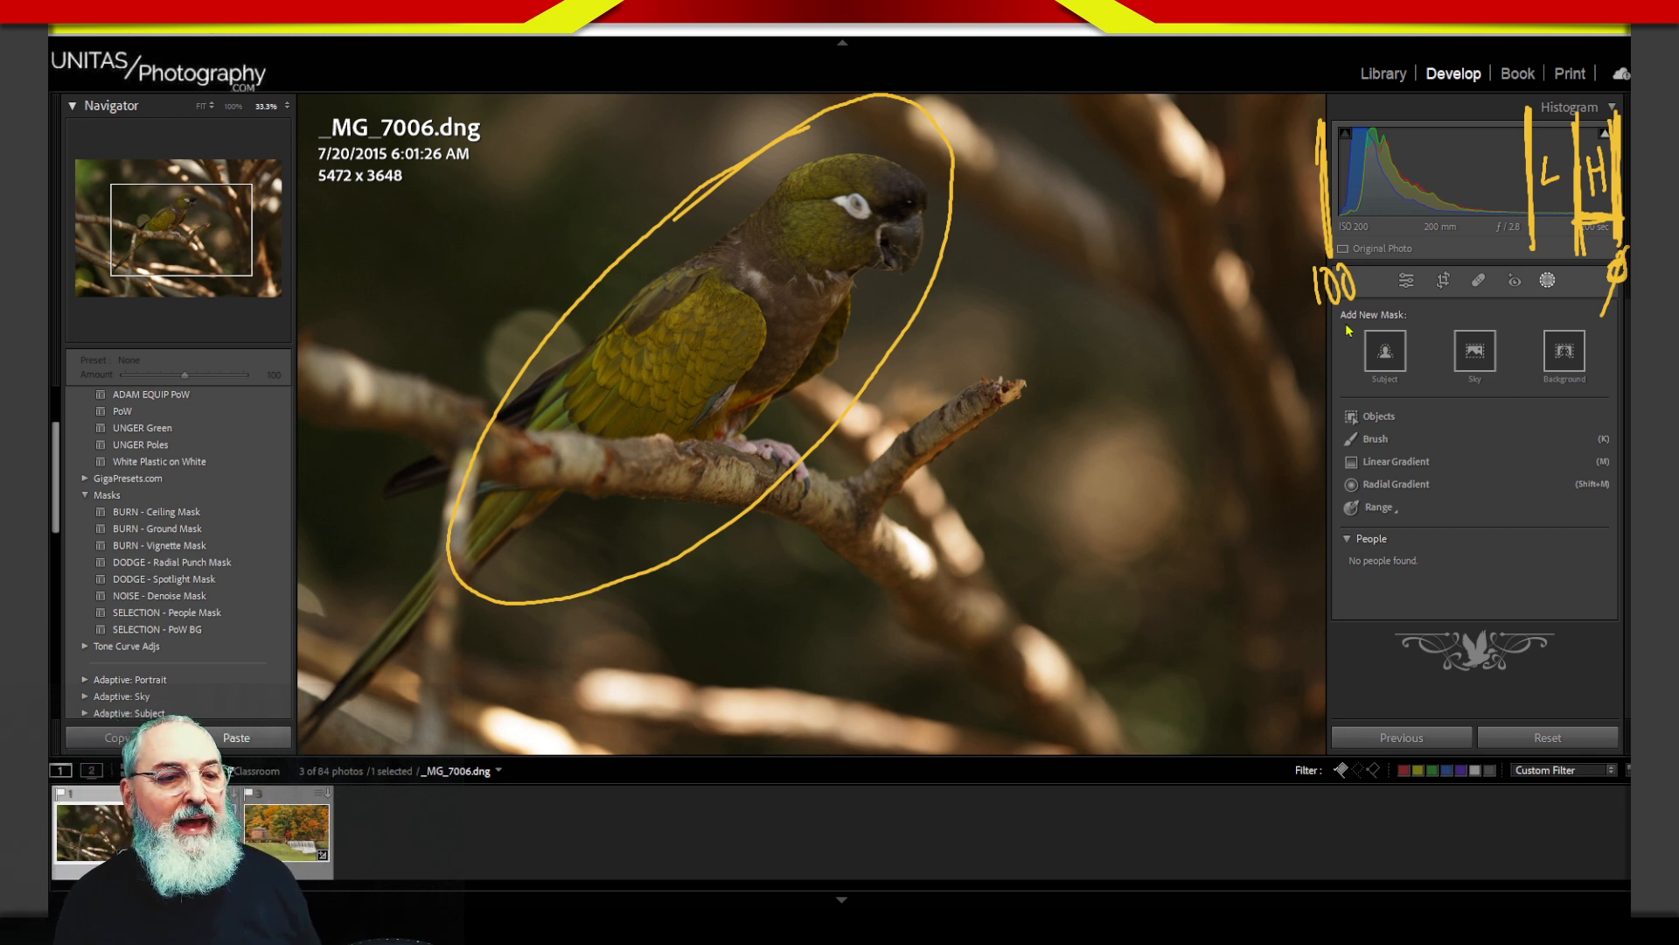
pyautogui.moveTo(1334, 322)
pyautogui.mouseDown()
pyautogui.moveTo(1320, 339)
pyautogui.moveTo(1333, 323)
pyautogui.mouseUp()
pyautogui.moveTo(1606, 334)
pyautogui.mouseDown()
pyautogui.moveTo(1602, 357)
pyautogui.moveTo(1601, 332)
pyautogui.moveTo(1629, 313)
pyautogui.mouseUp()
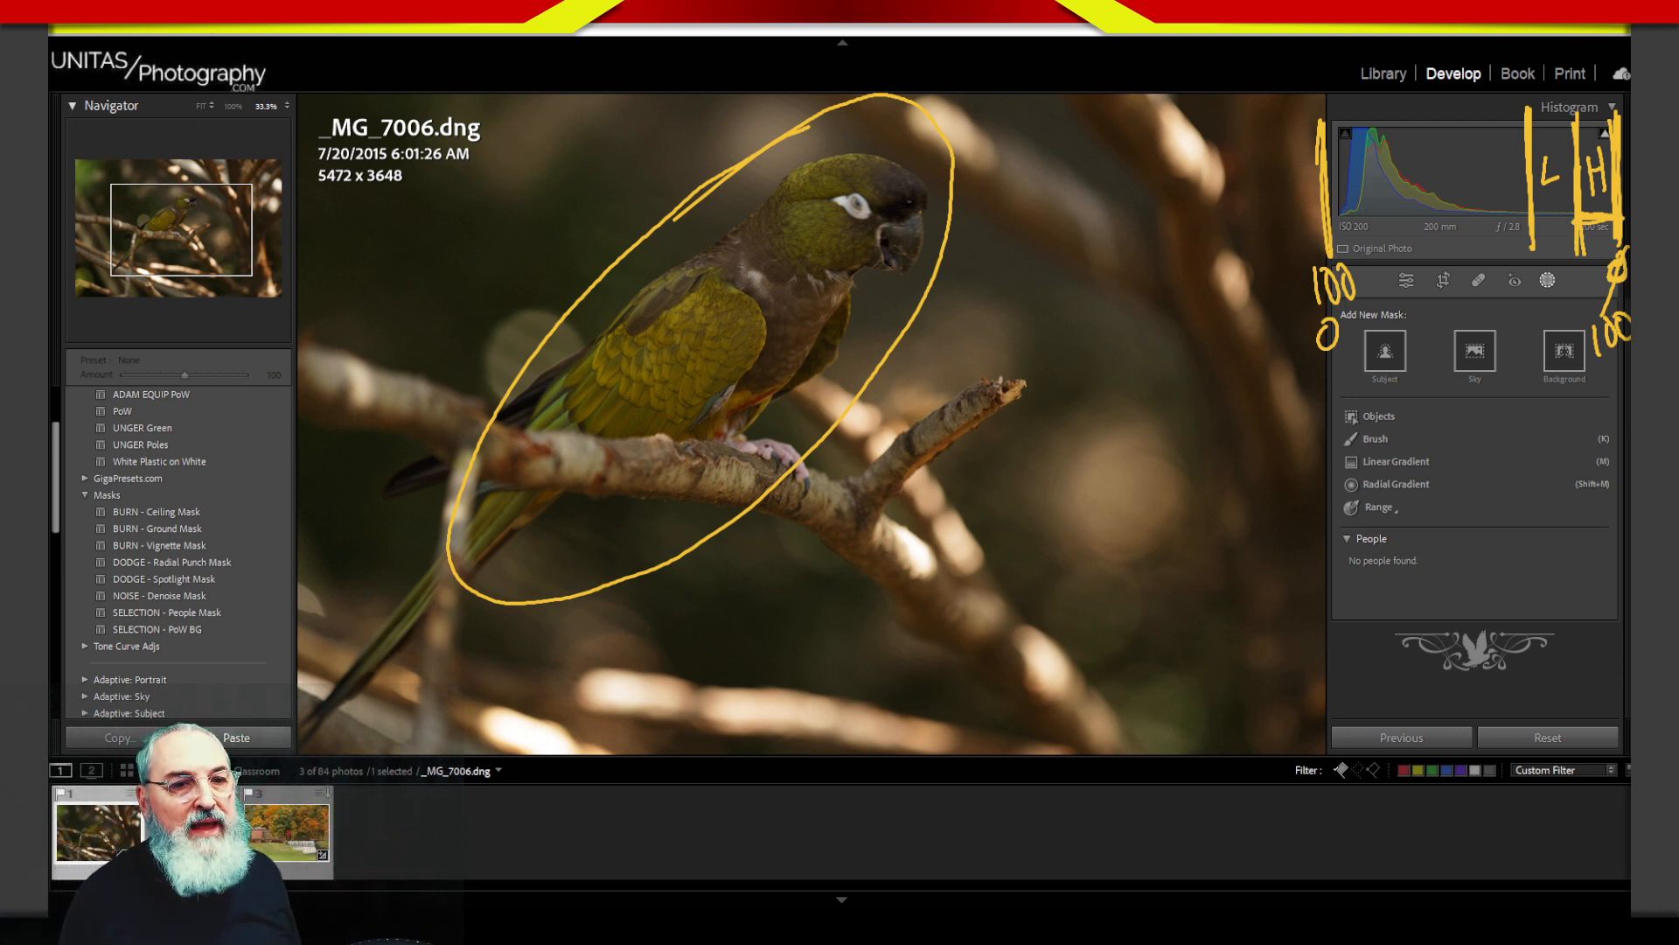
pyautogui.moveTo(1623, 74); pyautogui.dragTo(1622, 293)
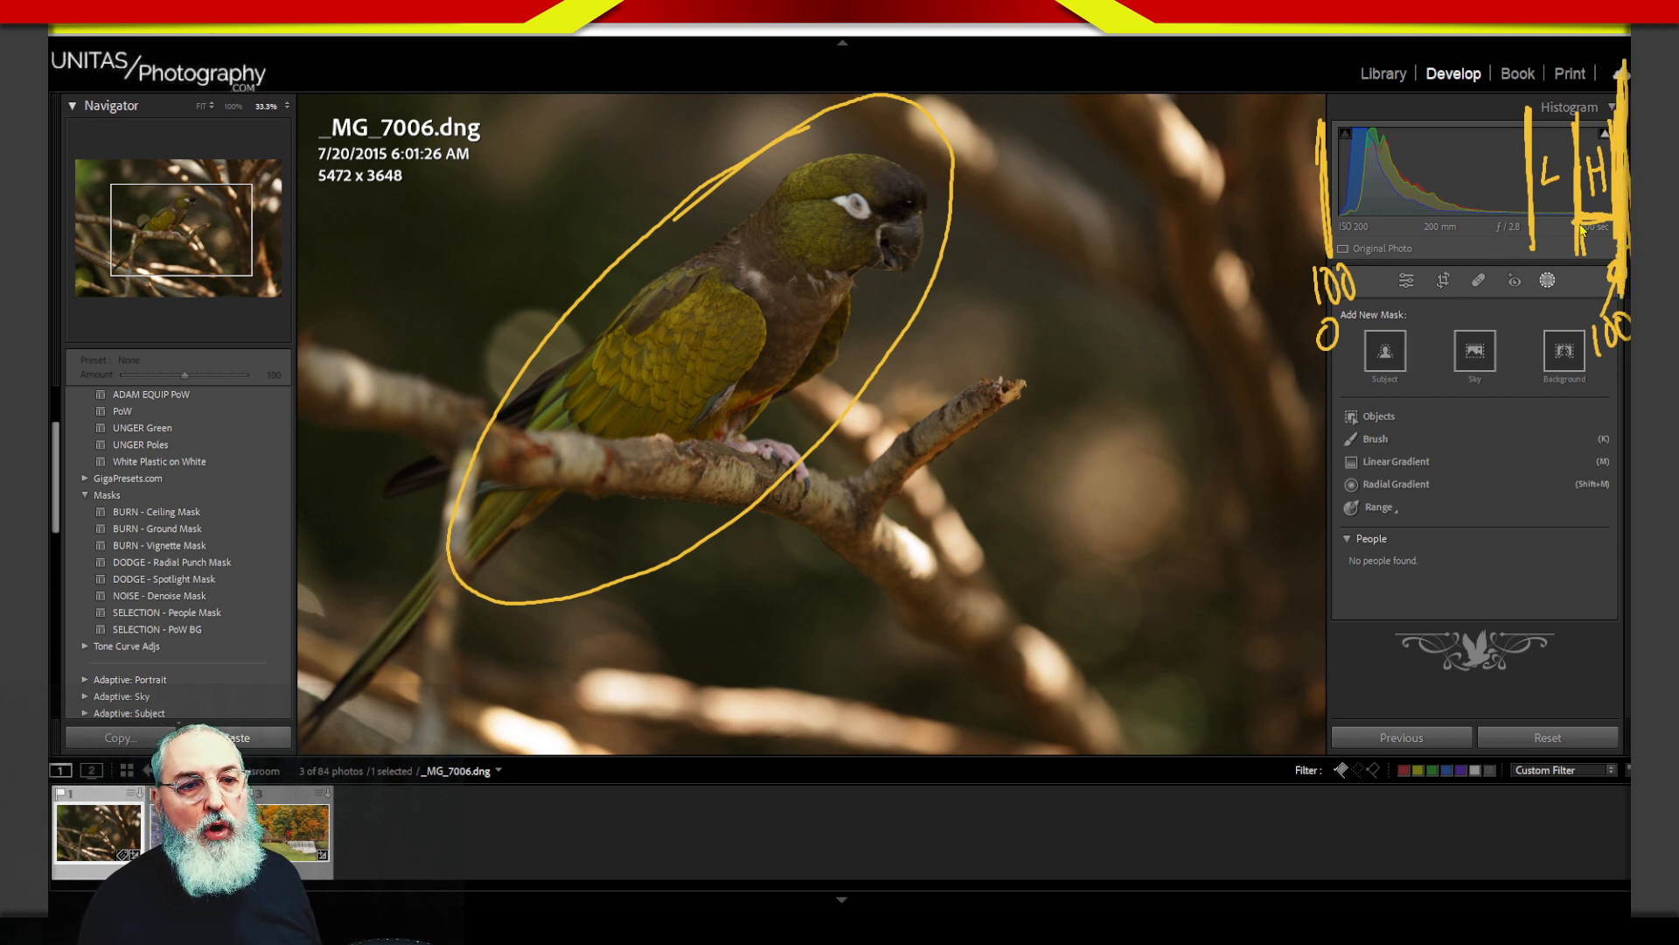
pyautogui.moveTo(1583, 229)
pyautogui.mouseDown()
pyautogui.moveTo(1460, 231)
pyautogui.moveTo(1490, 198)
pyautogui.moveTo(1522, 280)
pyautogui.mouseUp()
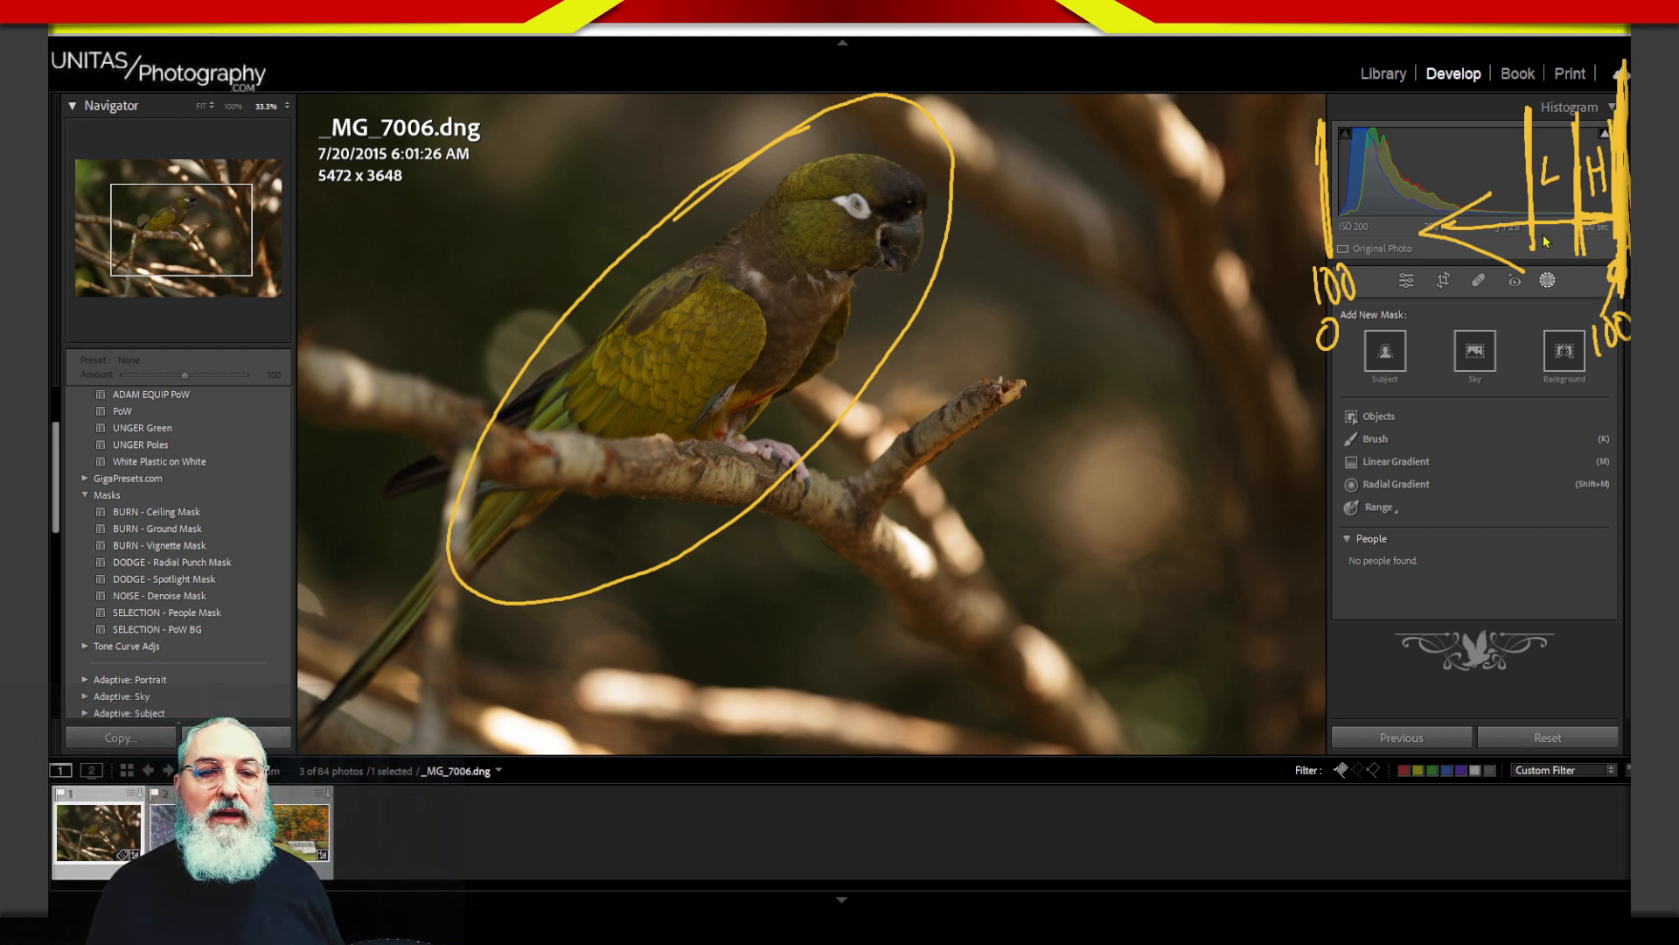
# Step: Mark the M, S and B tonal zones on the histogram, and clear all the screen annotations
pyautogui.moveTo(1529, 223)
pyautogui.mouseDown()
pyautogui.moveTo(1525, 266)
pyautogui.moveTo(1527, 241)
pyautogui.moveTo(1578, 249)
pyautogui.moveTo(1577, 310)
pyautogui.moveTo(1536, 259)
pyautogui.moveTo(1531, 311)
pyautogui.mouseUp()
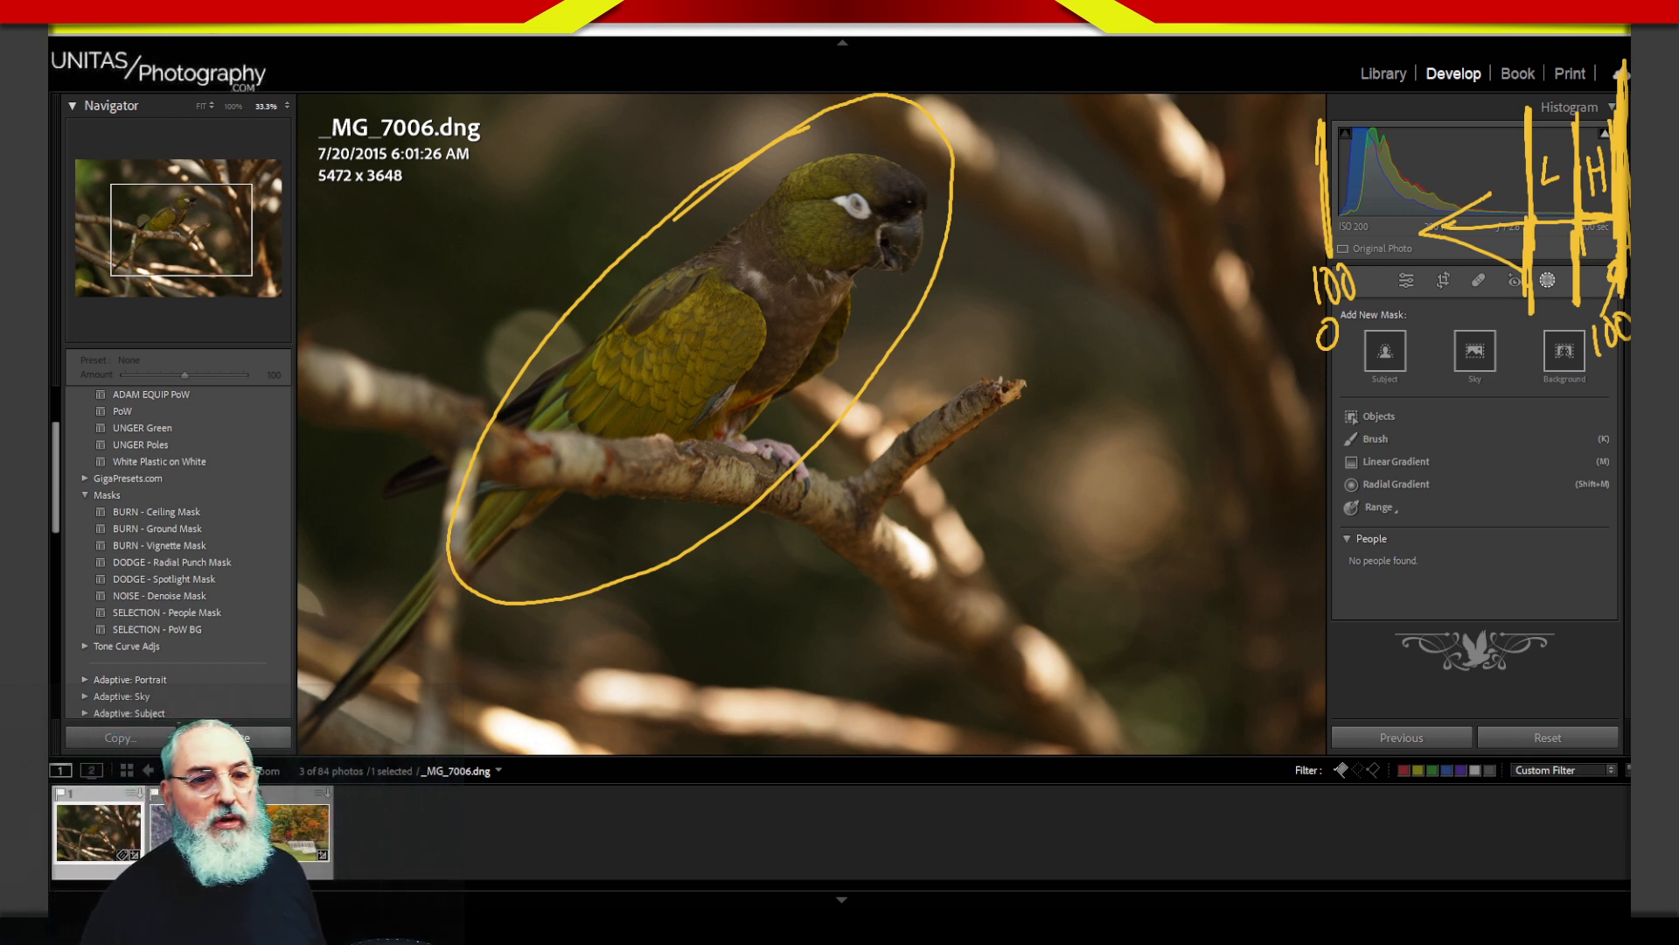
pyautogui.moveTo(1456, 176)
pyautogui.mouseDown()
pyautogui.moveTo(1458, 131)
pyautogui.moveTo(1494, 179)
pyautogui.mouseUp()
pyautogui.moveTo(1433, 96)
pyautogui.mouseDown()
pyautogui.moveTo(1442, 271)
pyautogui.moveTo(1532, 266)
pyautogui.moveTo(1443, 278)
pyautogui.moveTo(1520, 92)
pyautogui.mouseUp()
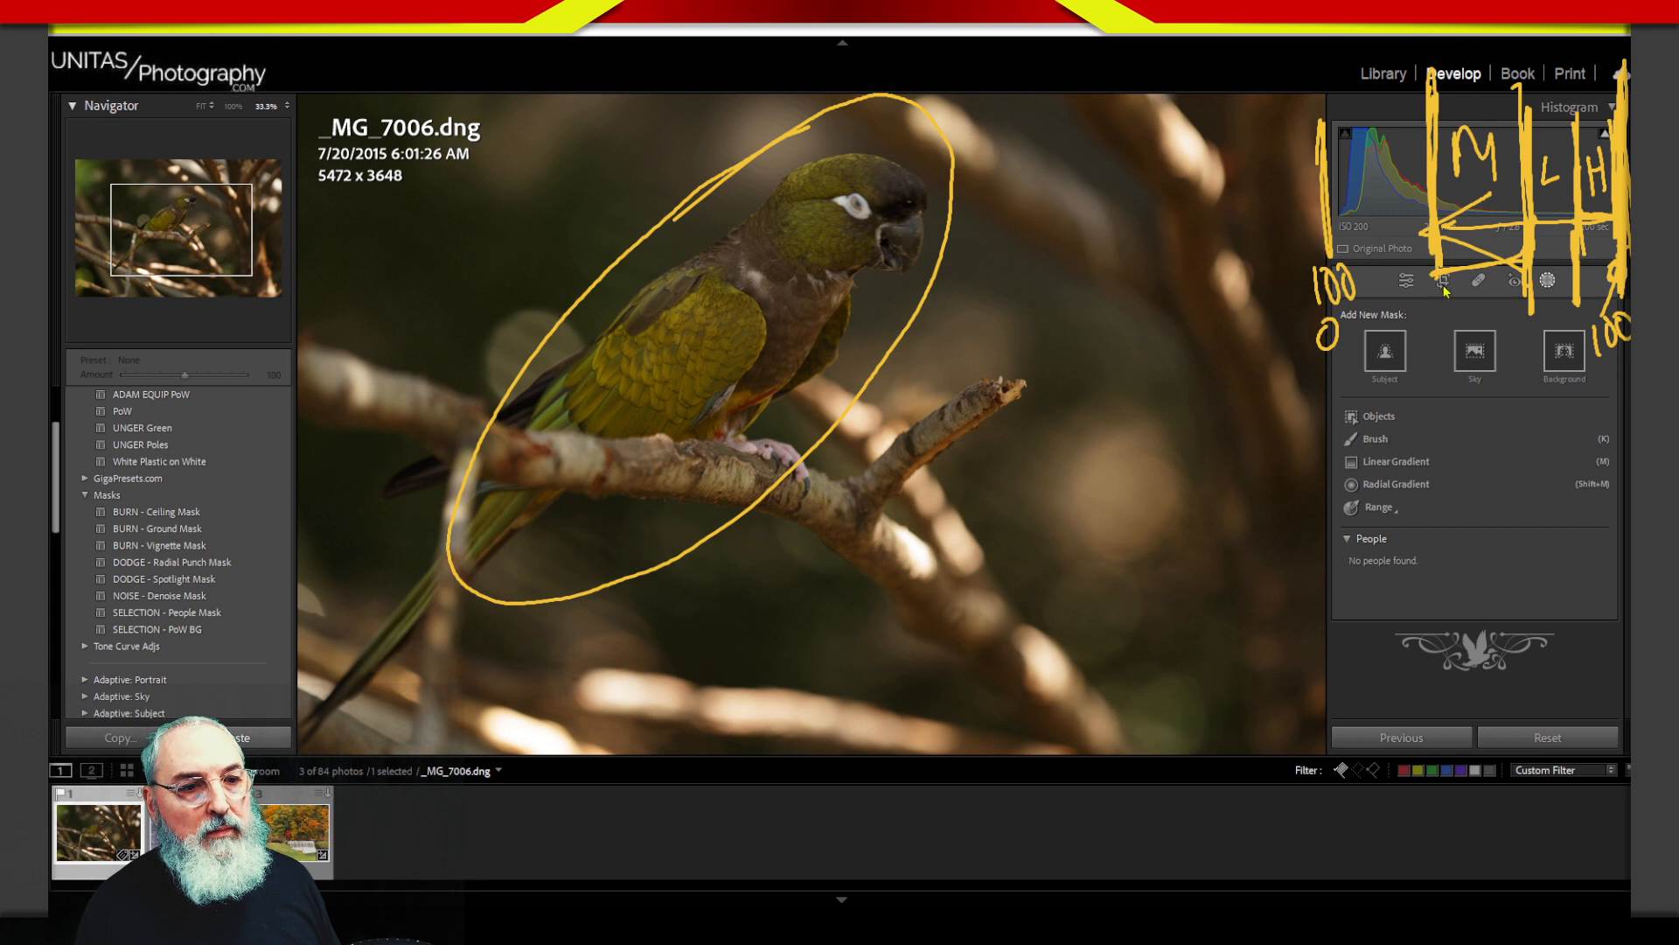
pyautogui.moveTo(1384, 98); pyautogui.dragTo(1385, 246)
pyautogui.moveTo(1410, 163)
pyautogui.mouseDown()
pyautogui.moveTo(1348, 194)
pyautogui.moveTo(1345, 168)
pyautogui.moveTo(1347, 210)
pyautogui.mouseUp()
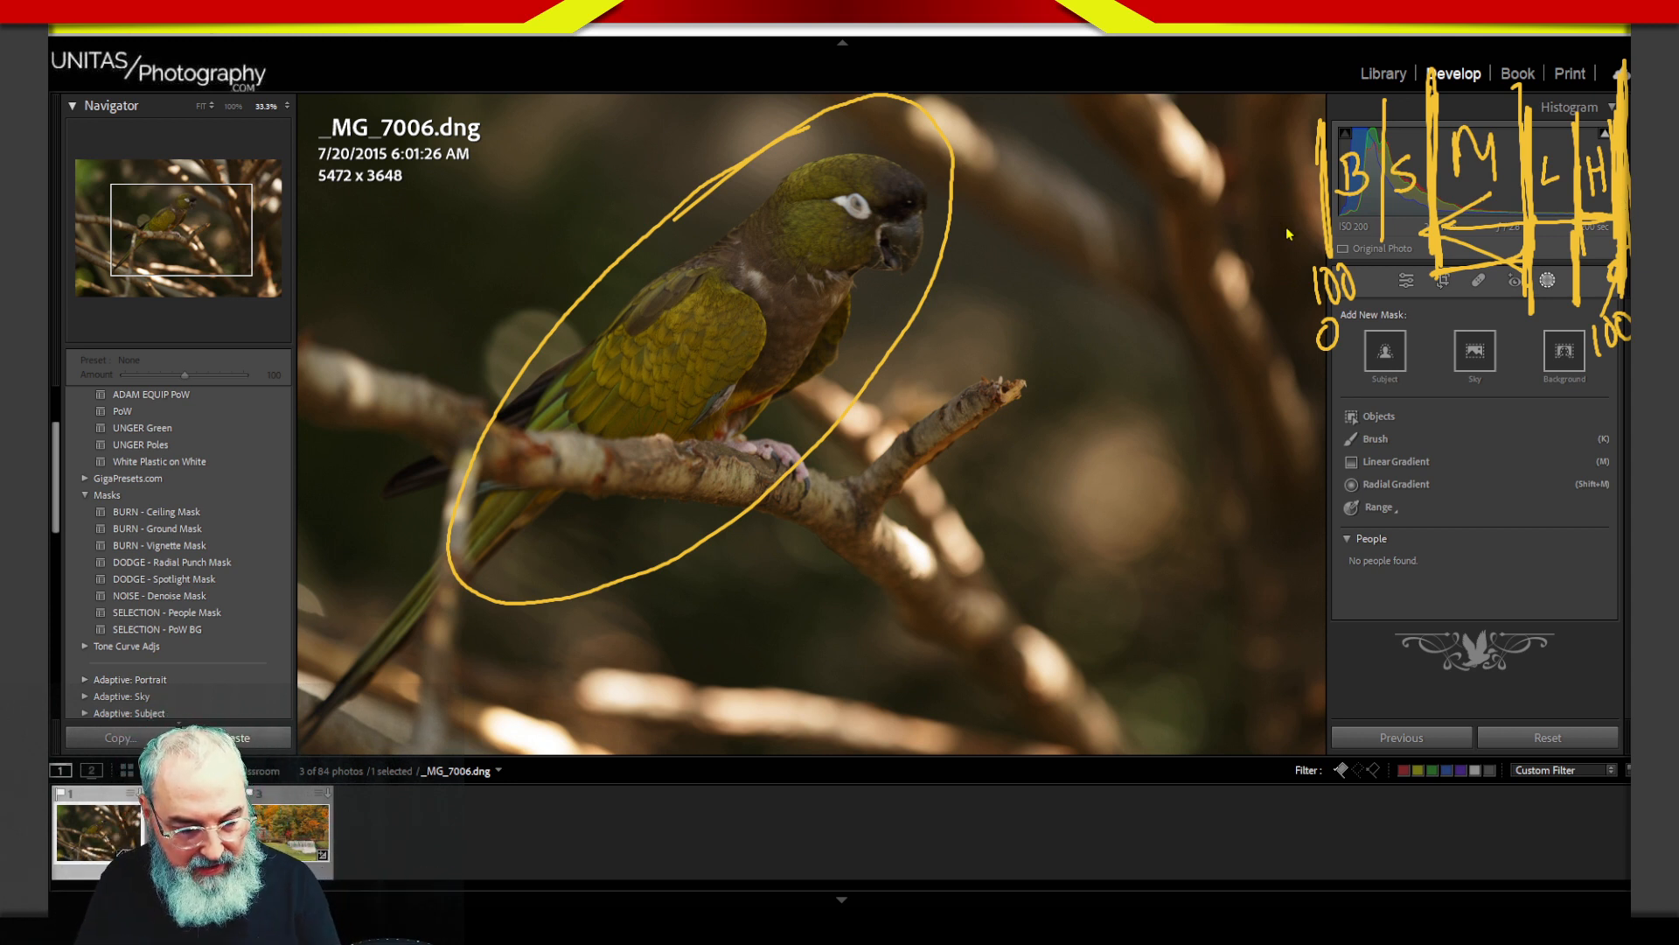
pyautogui.press('Escape')
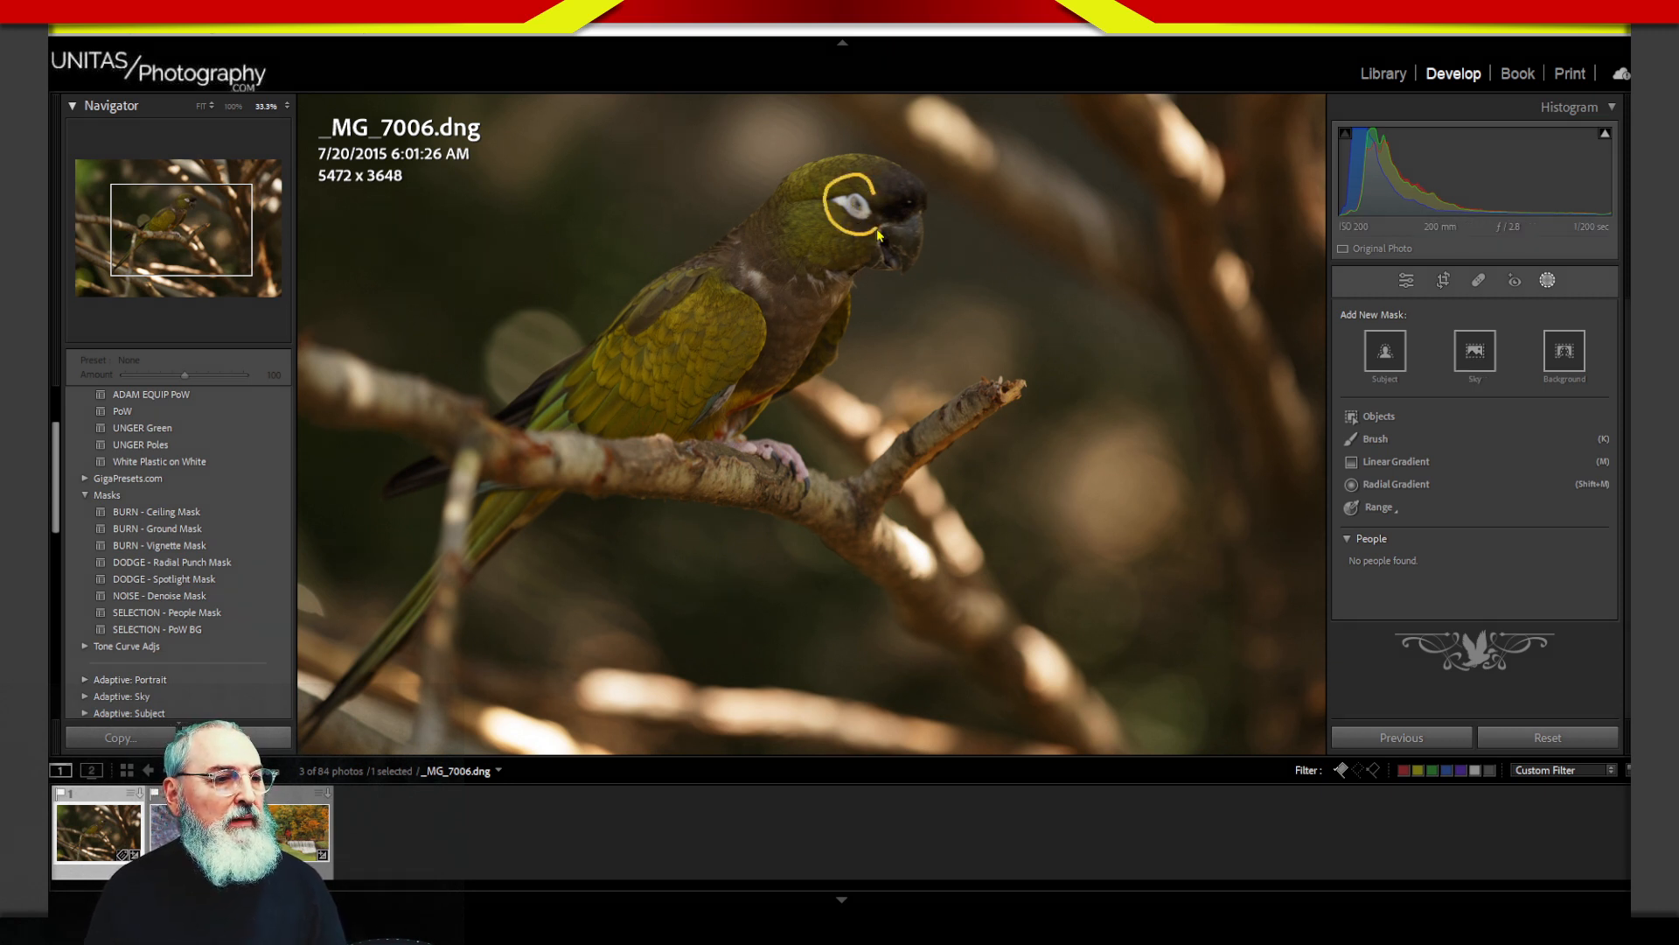
# Step: Circle the parrot's eye and mark the histogram's M zone with an arrow and underline toward the brighter tones
pyautogui.moveTo(879, 234)
pyautogui.mouseDown()
pyautogui.moveTo(863, 168)
pyautogui.moveTo(829, 225)
pyautogui.moveTo(882, 228)
pyautogui.moveTo(845, 178)
pyautogui.moveTo(843, 245)
pyautogui.moveTo(880, 187)
pyautogui.mouseUp()
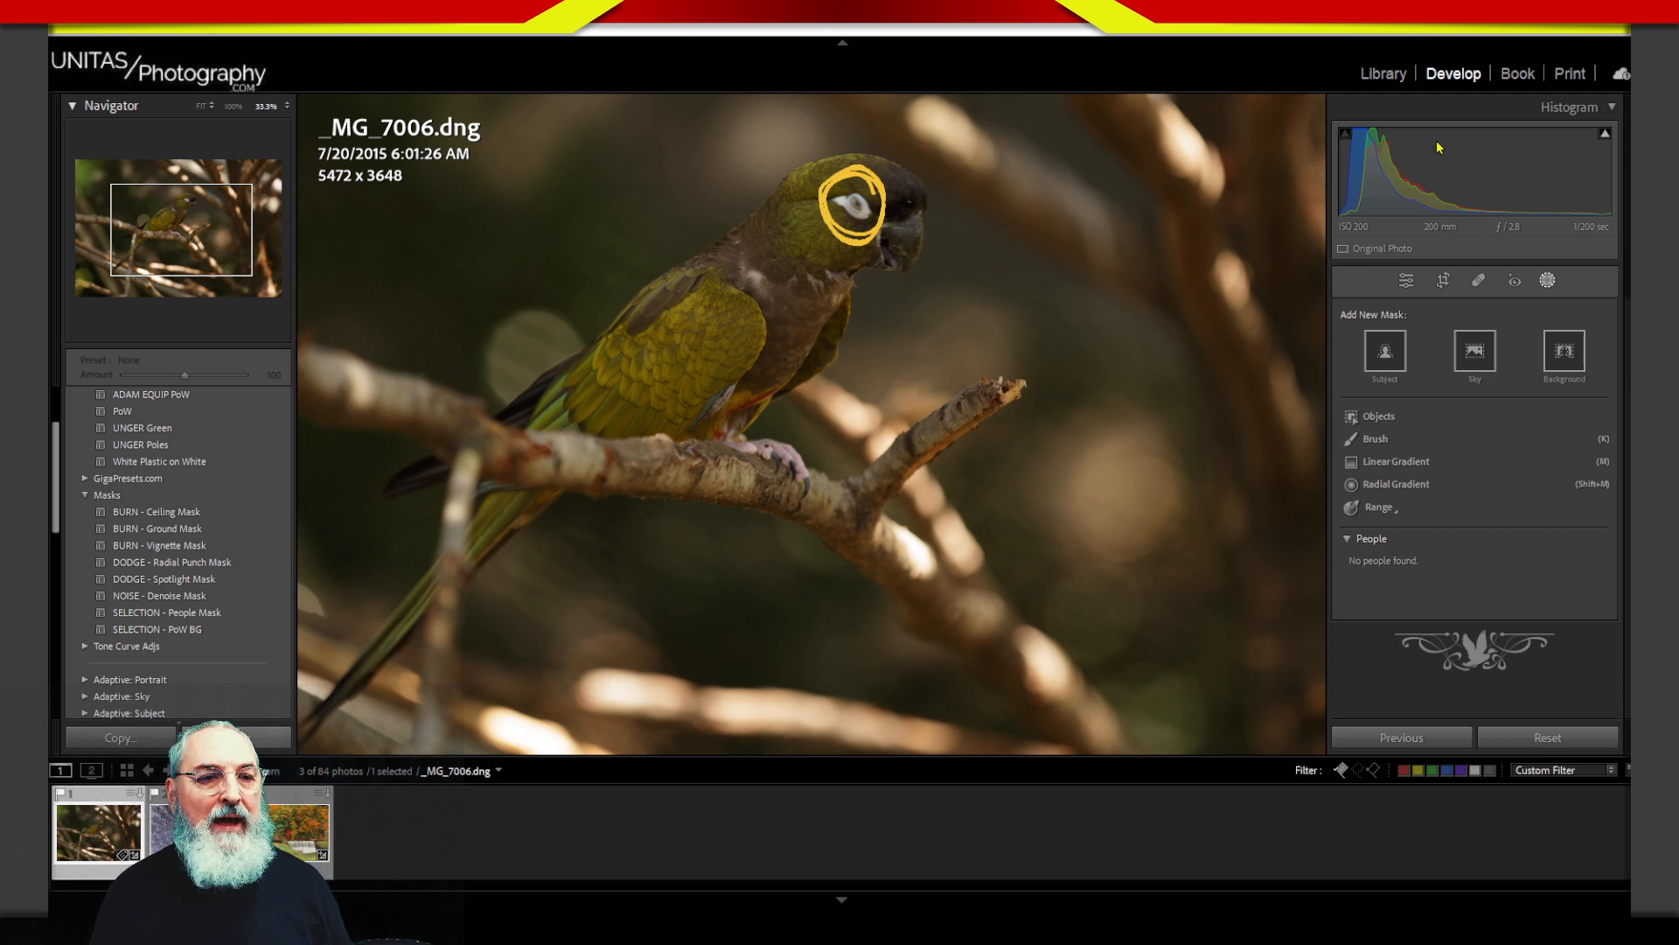
pyautogui.moveTo(1426, 112); pyautogui.dragTo(1431, 273)
pyautogui.moveTo(1524, 100); pyautogui.dragTo(1526, 276)
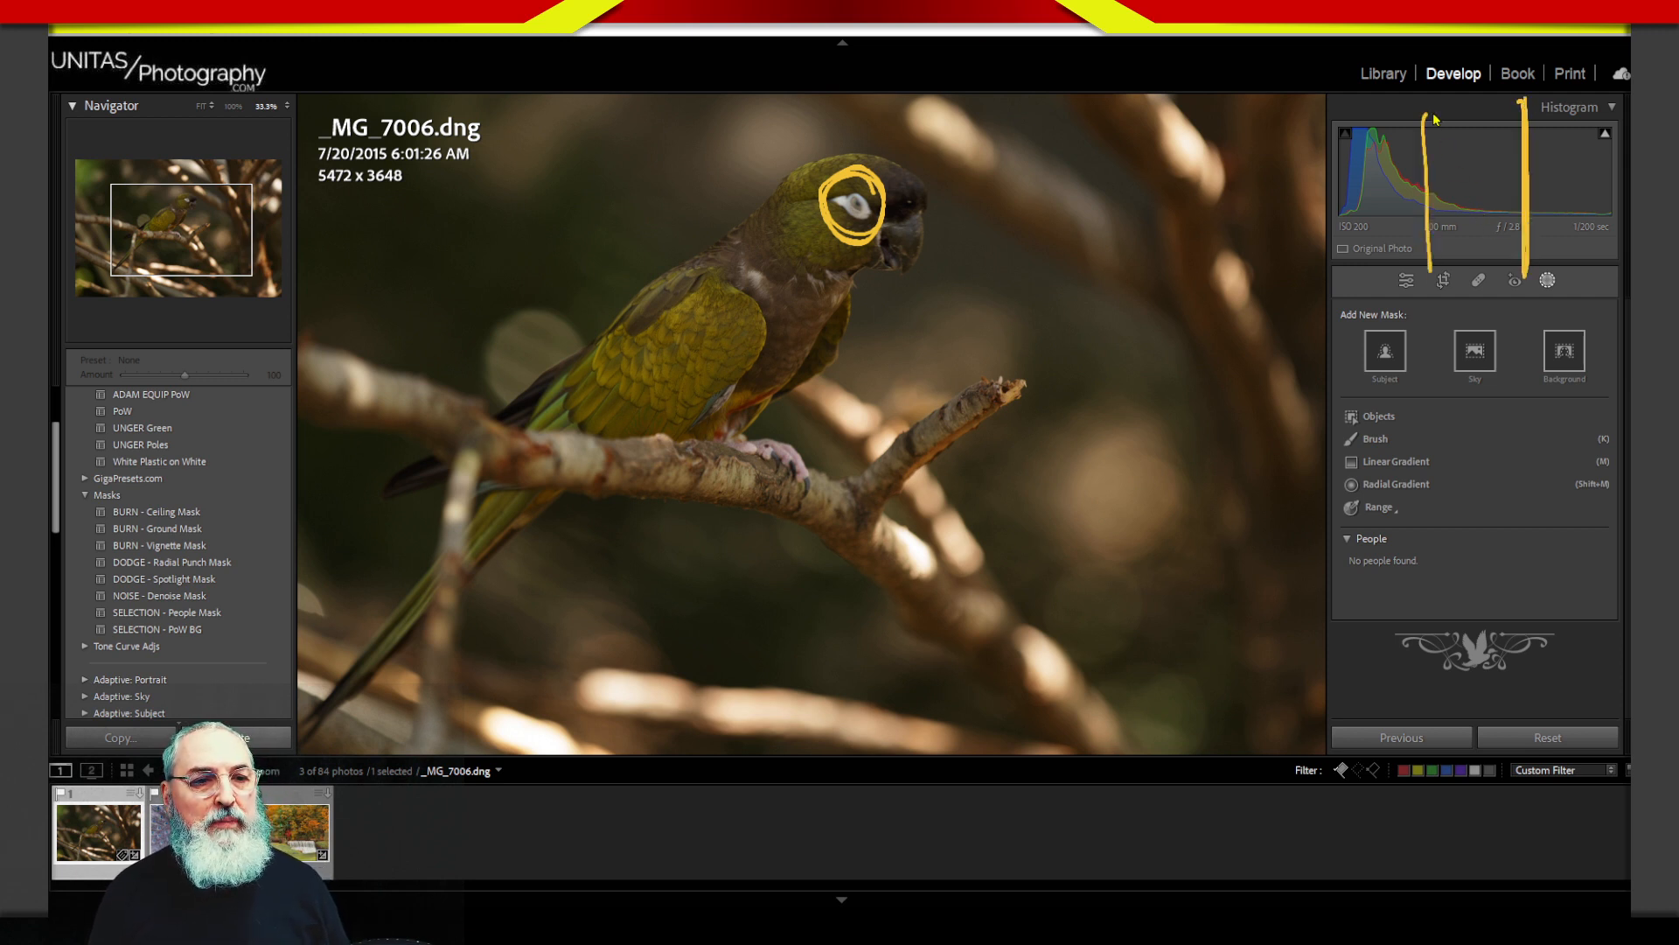
pyautogui.moveTo(1428, 89); pyautogui.dragTo(1433, 276)
pyautogui.moveTo(1449, 171)
pyautogui.mouseDown()
pyautogui.moveTo(1482, 203)
pyautogui.moveTo(1577, 183)
pyautogui.moveTo(1541, 212)
pyautogui.mouseUp()
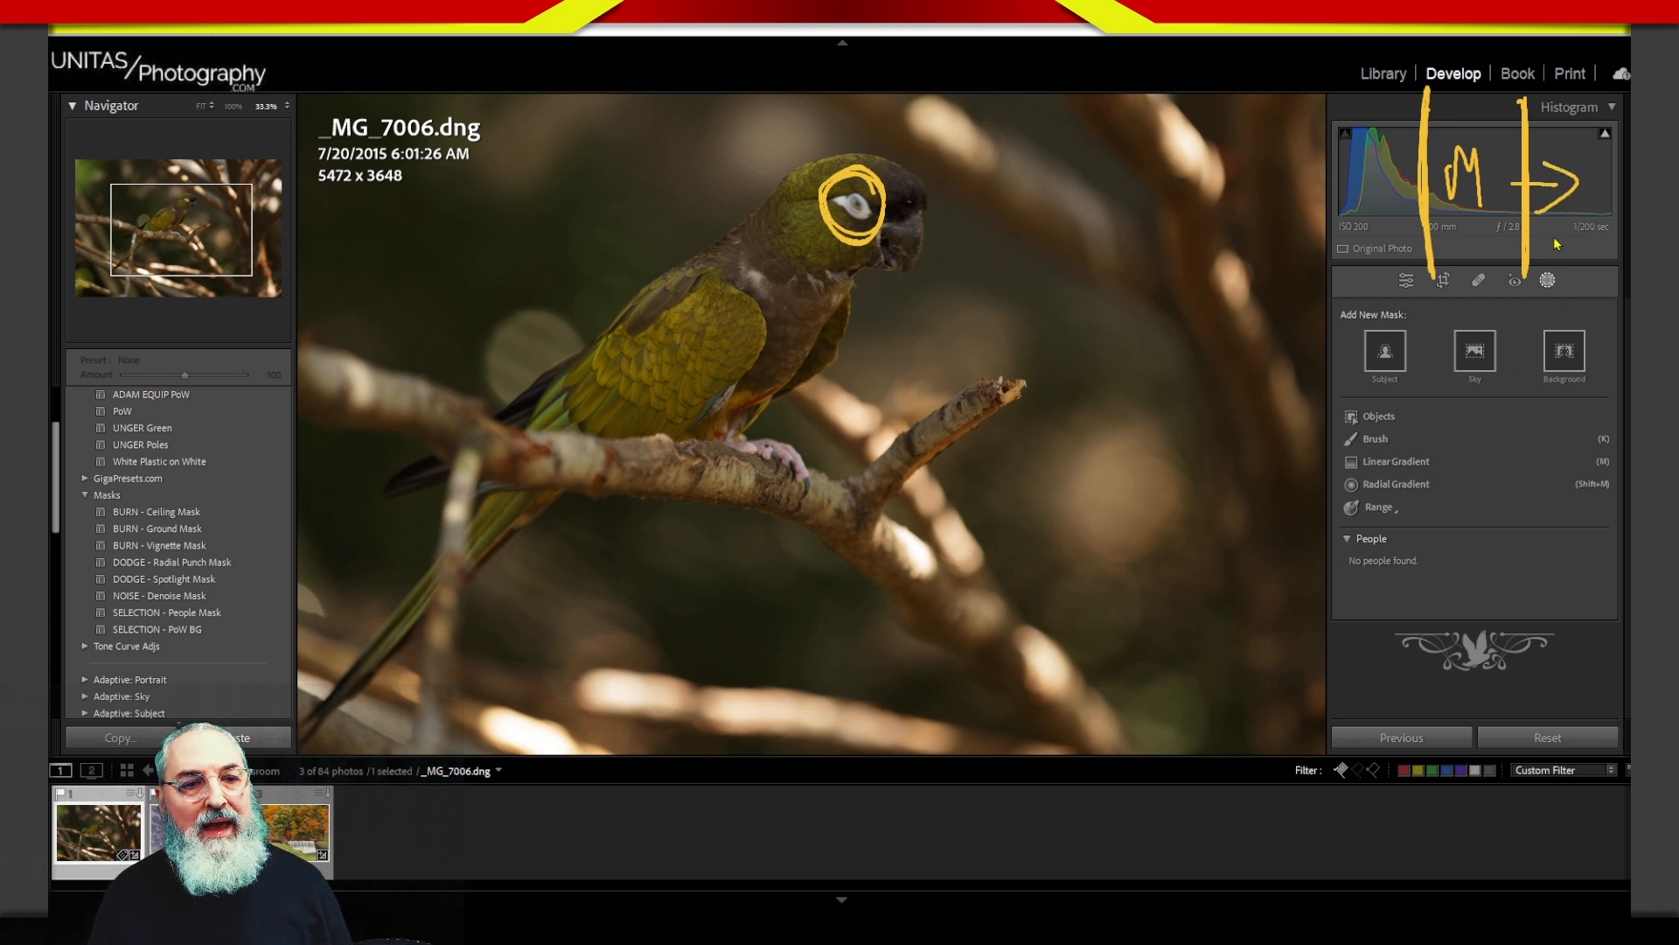
pyautogui.moveTo(1539, 251); pyautogui.dragTo(1616, 241)
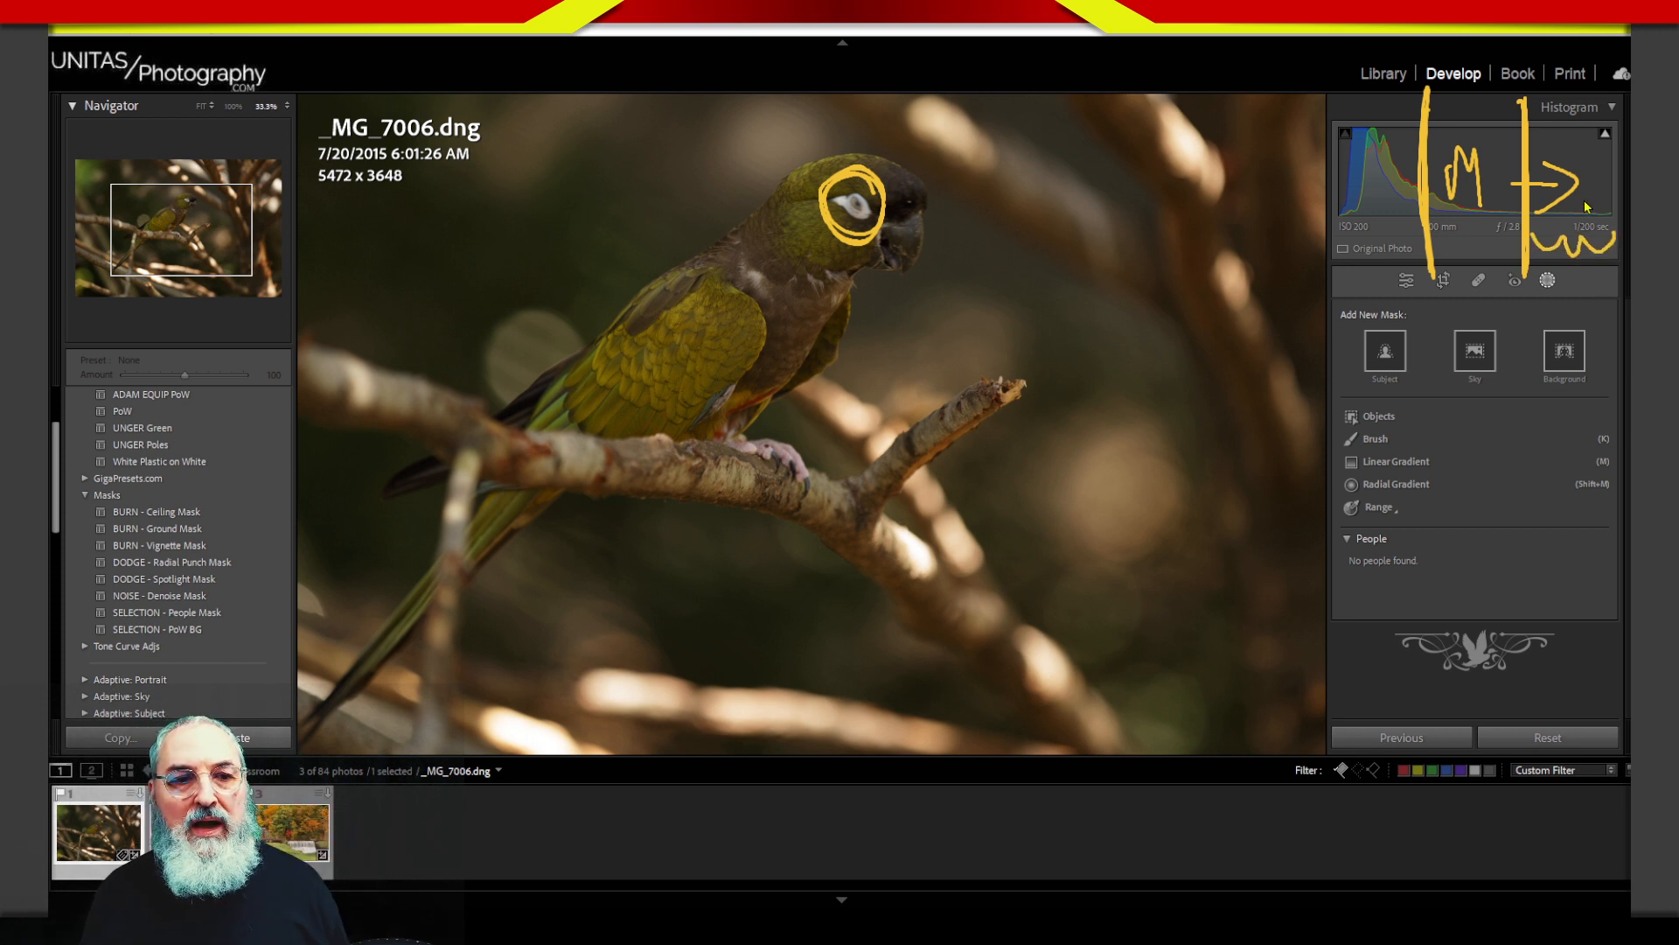
# Step: Mark the histogram's bright end with a tonal zone letter and draw an upward arrow beneath it
pyautogui.moveTo(1594, 191)
pyautogui.mouseDown()
pyautogui.moveTo(1598, 234)
pyautogui.moveTo(1598, 194)
pyautogui.moveTo(1564, 218)
pyautogui.moveTo(1588, 218)
pyautogui.mouseUp()
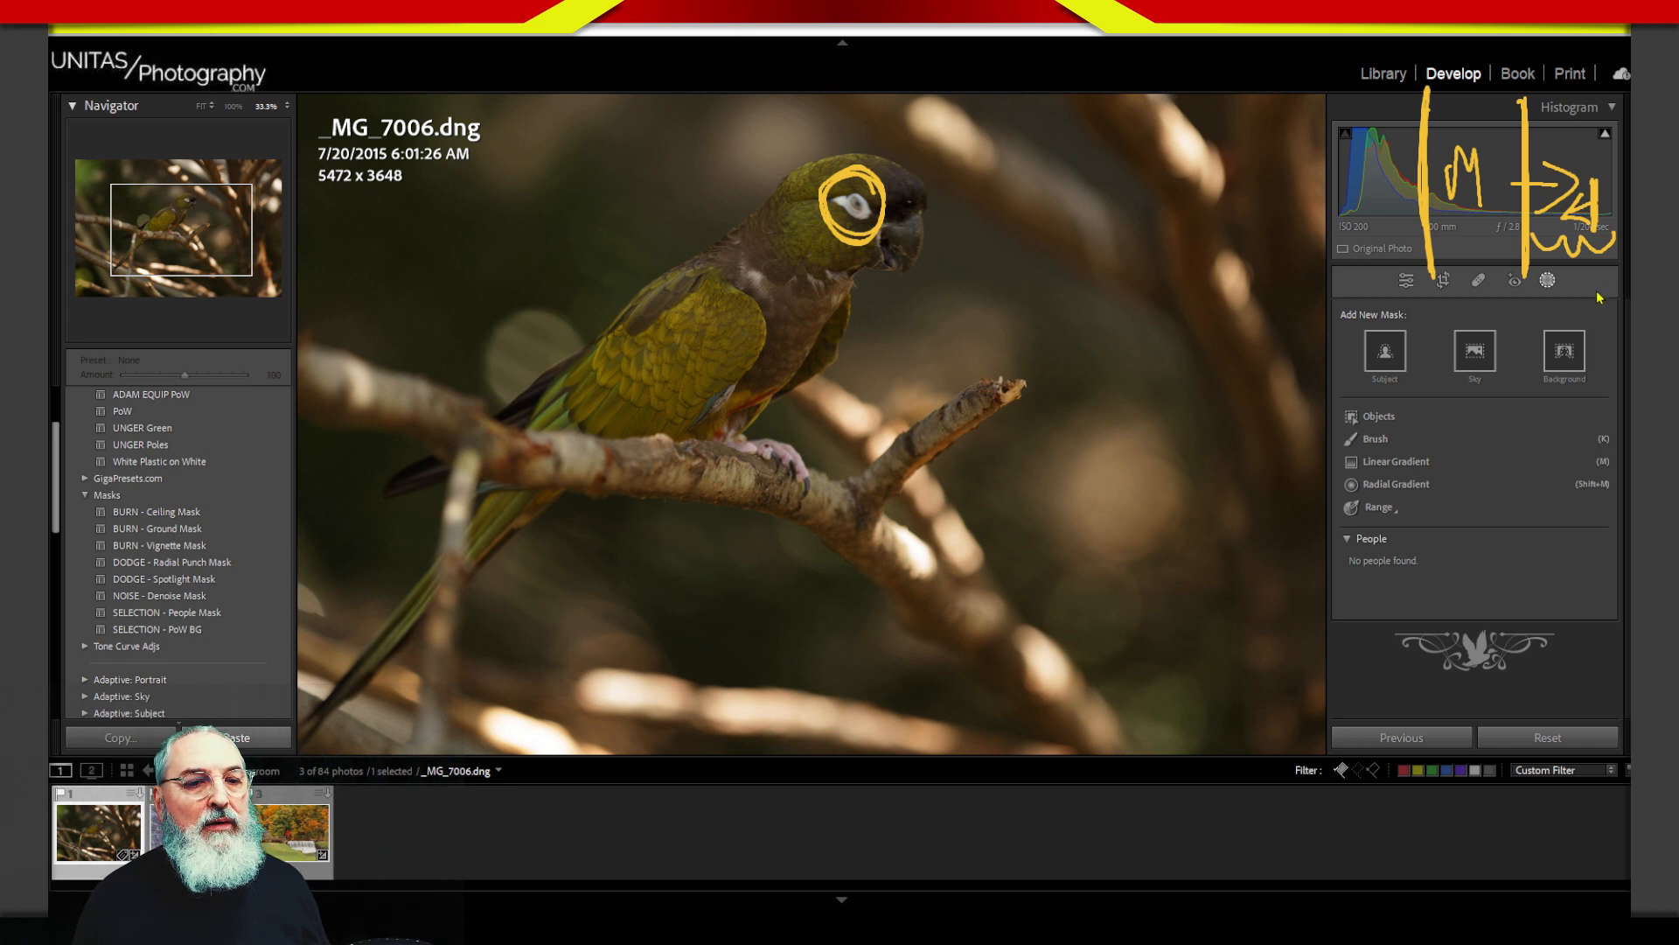
pyautogui.moveTo(1599, 298)
pyautogui.mouseDown()
pyautogui.moveTo(1597, 270)
pyautogui.moveTo(1599, 418)
pyautogui.mouseUp()
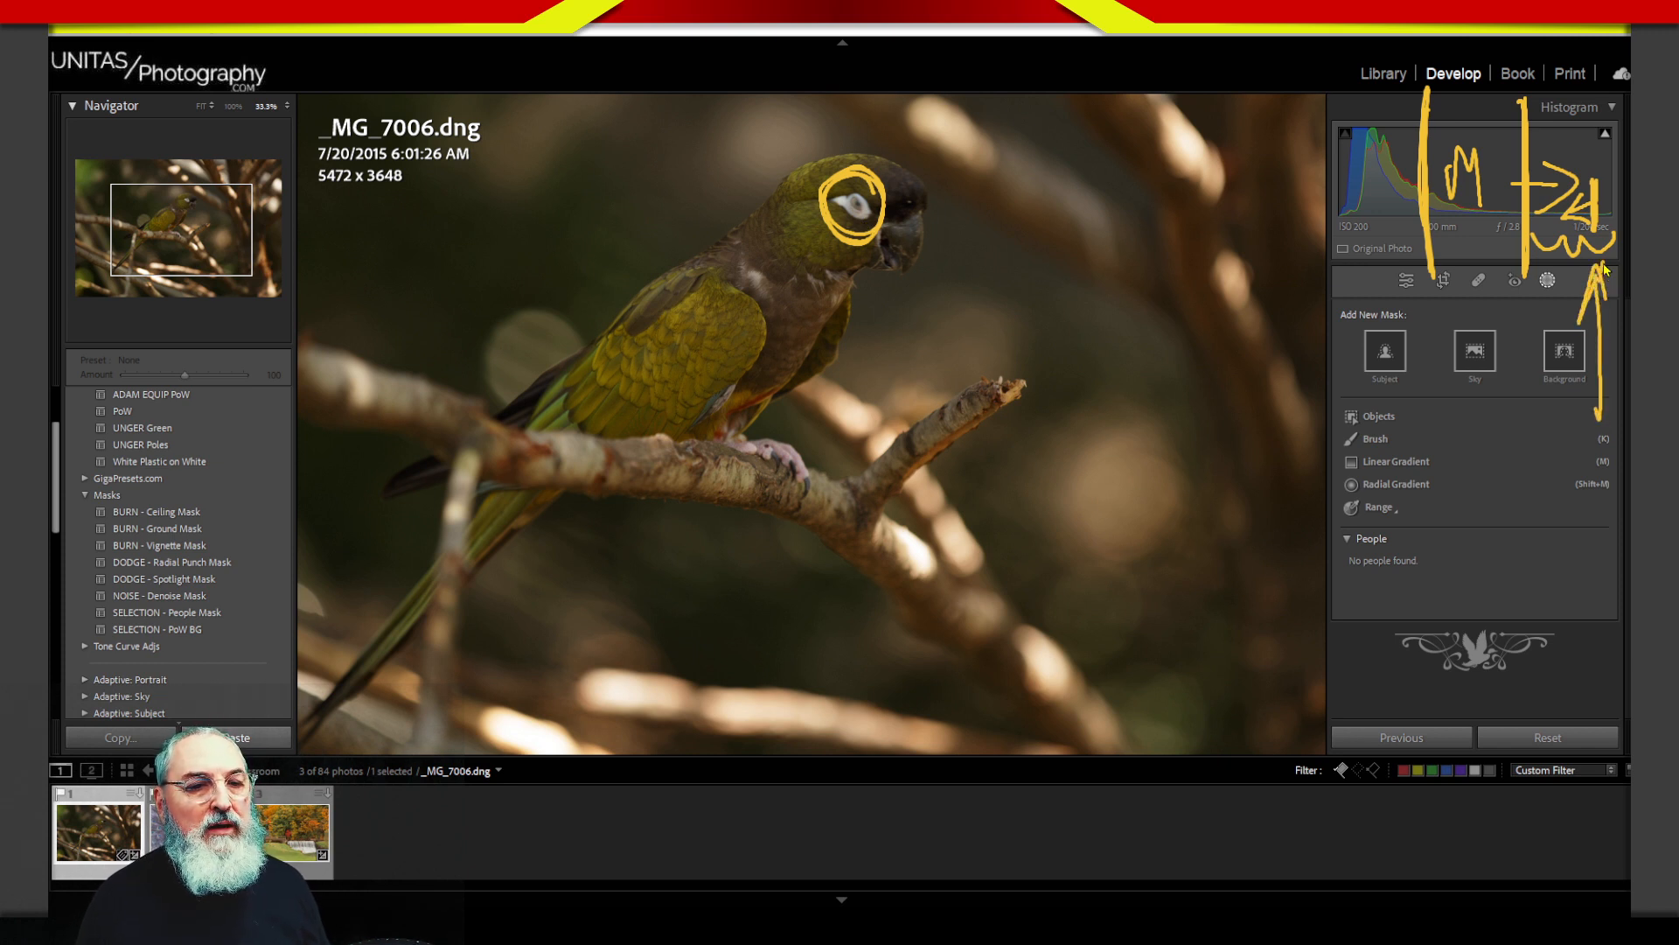
pyautogui.moveTo(1606, 271)
pyautogui.mouseDown()
pyautogui.moveTo(1616, 319)
pyautogui.moveTo(1587, 291)
pyautogui.moveTo(1599, 267)
pyautogui.moveTo(1616, 424)
pyautogui.mouseUp()
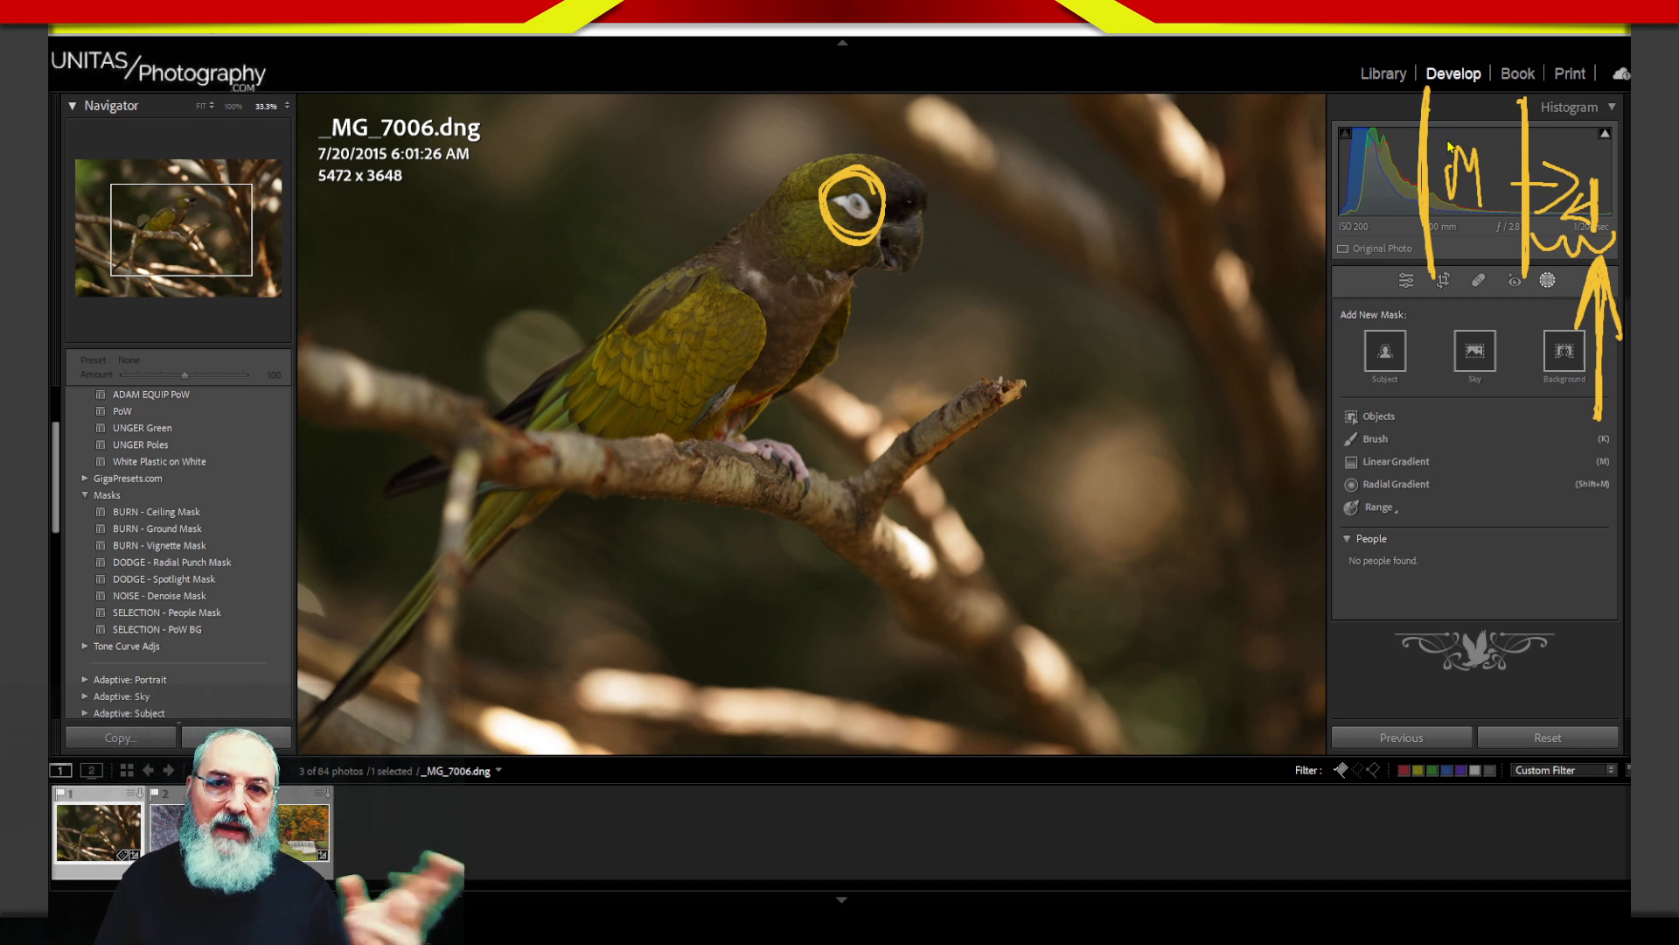
# Step: Clear the screen annotations, leave masking and expand the Basic adjustments
pyautogui.press('Escape')
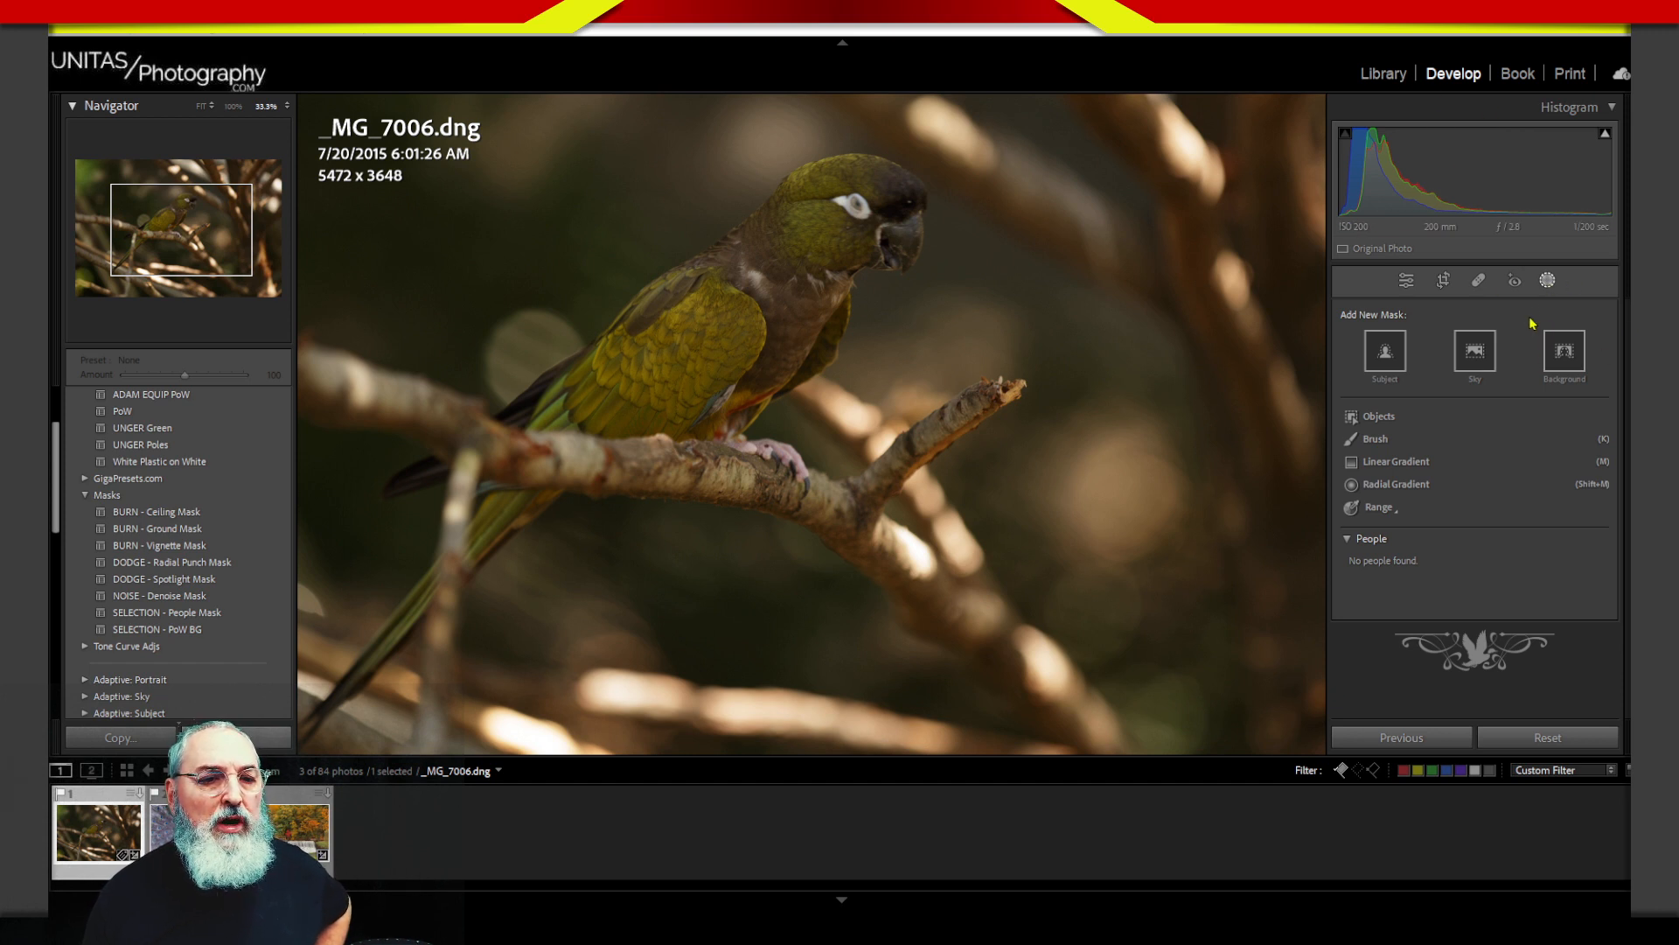
pyautogui.click(1547, 280)
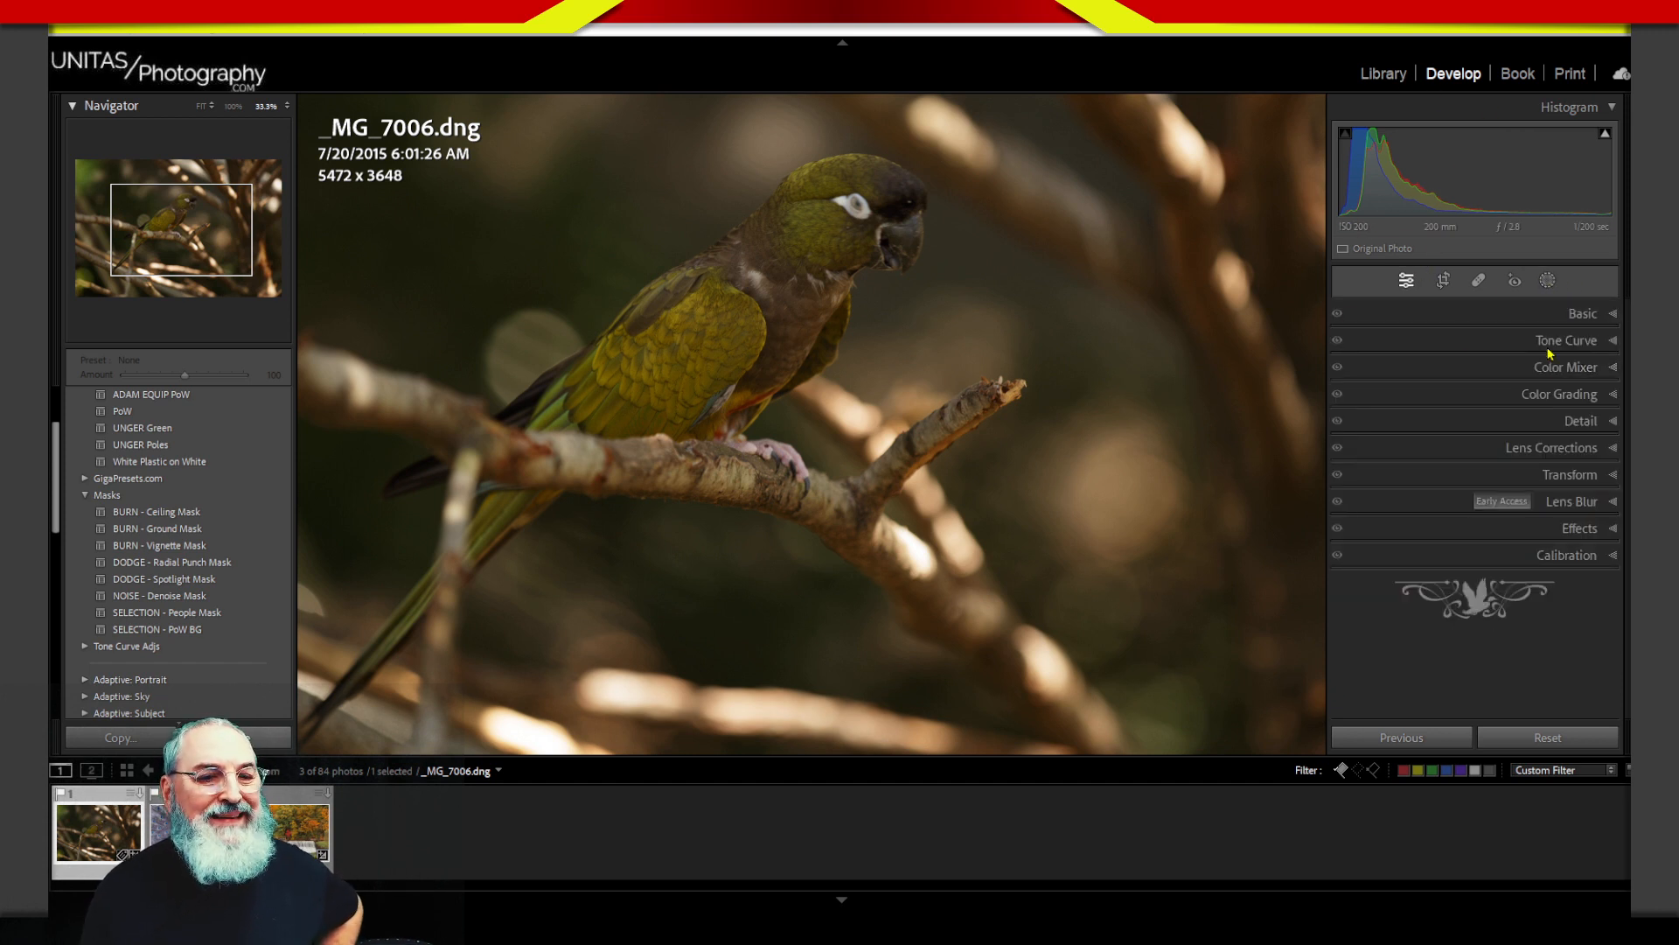
pyautogui.click(1581, 313)
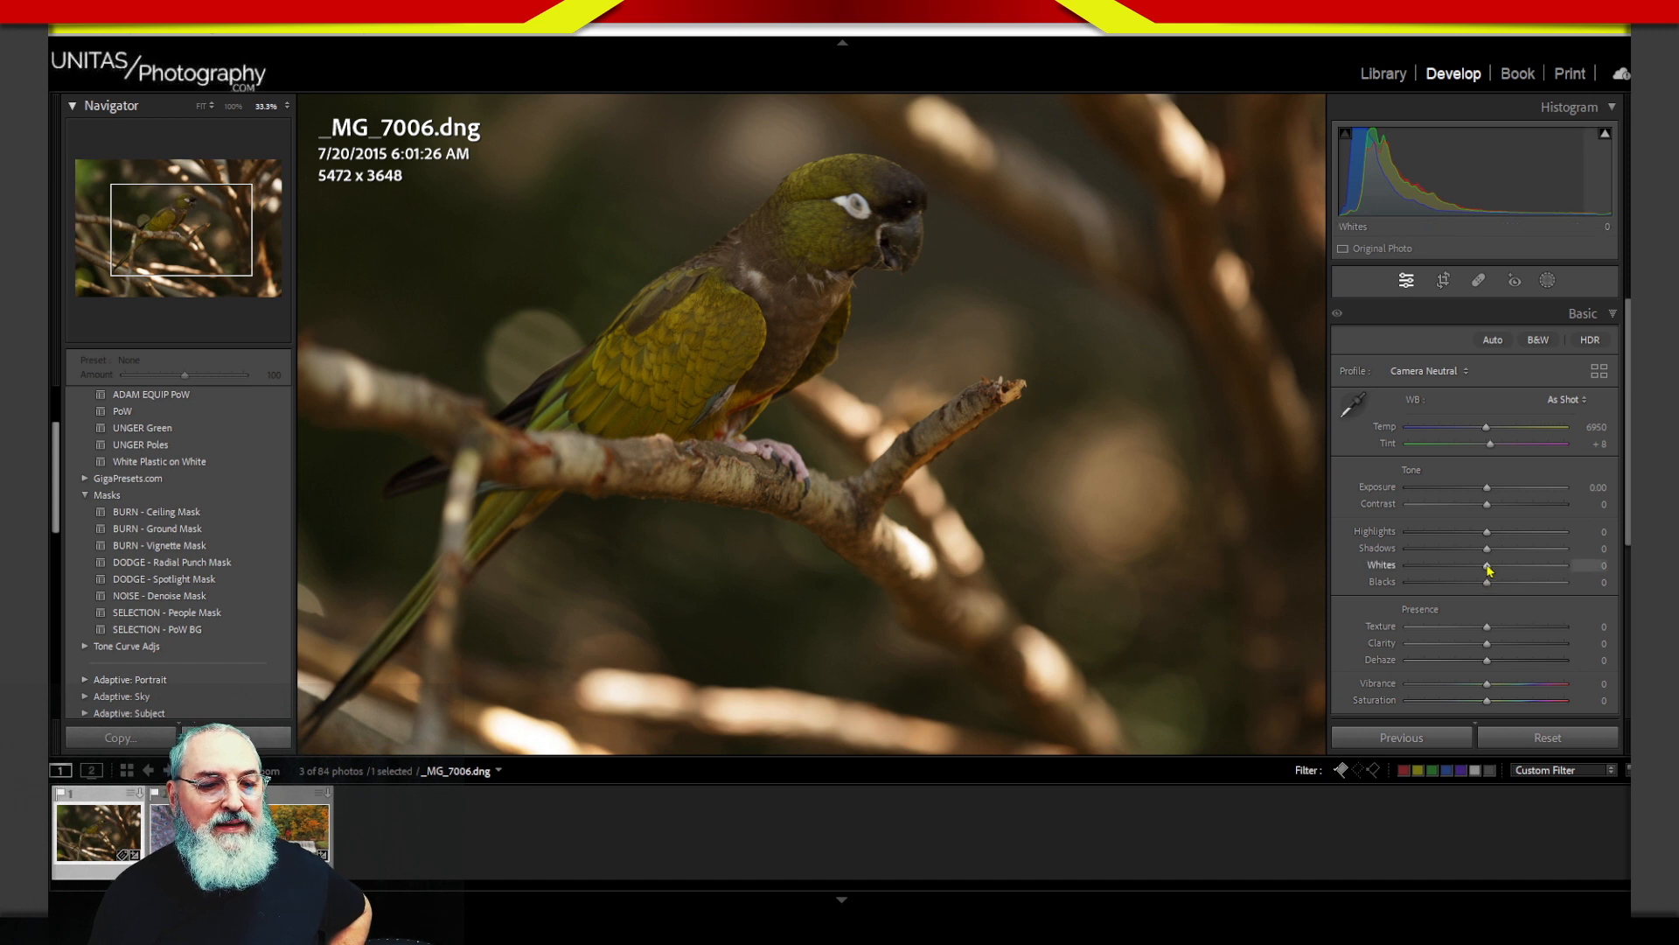
# Step: Test the Whites at +95, circle the bright branch spots with screen annotations, and reset the Whites
pyautogui.moveTo(1492, 566); pyautogui.dragTo(1560, 563)
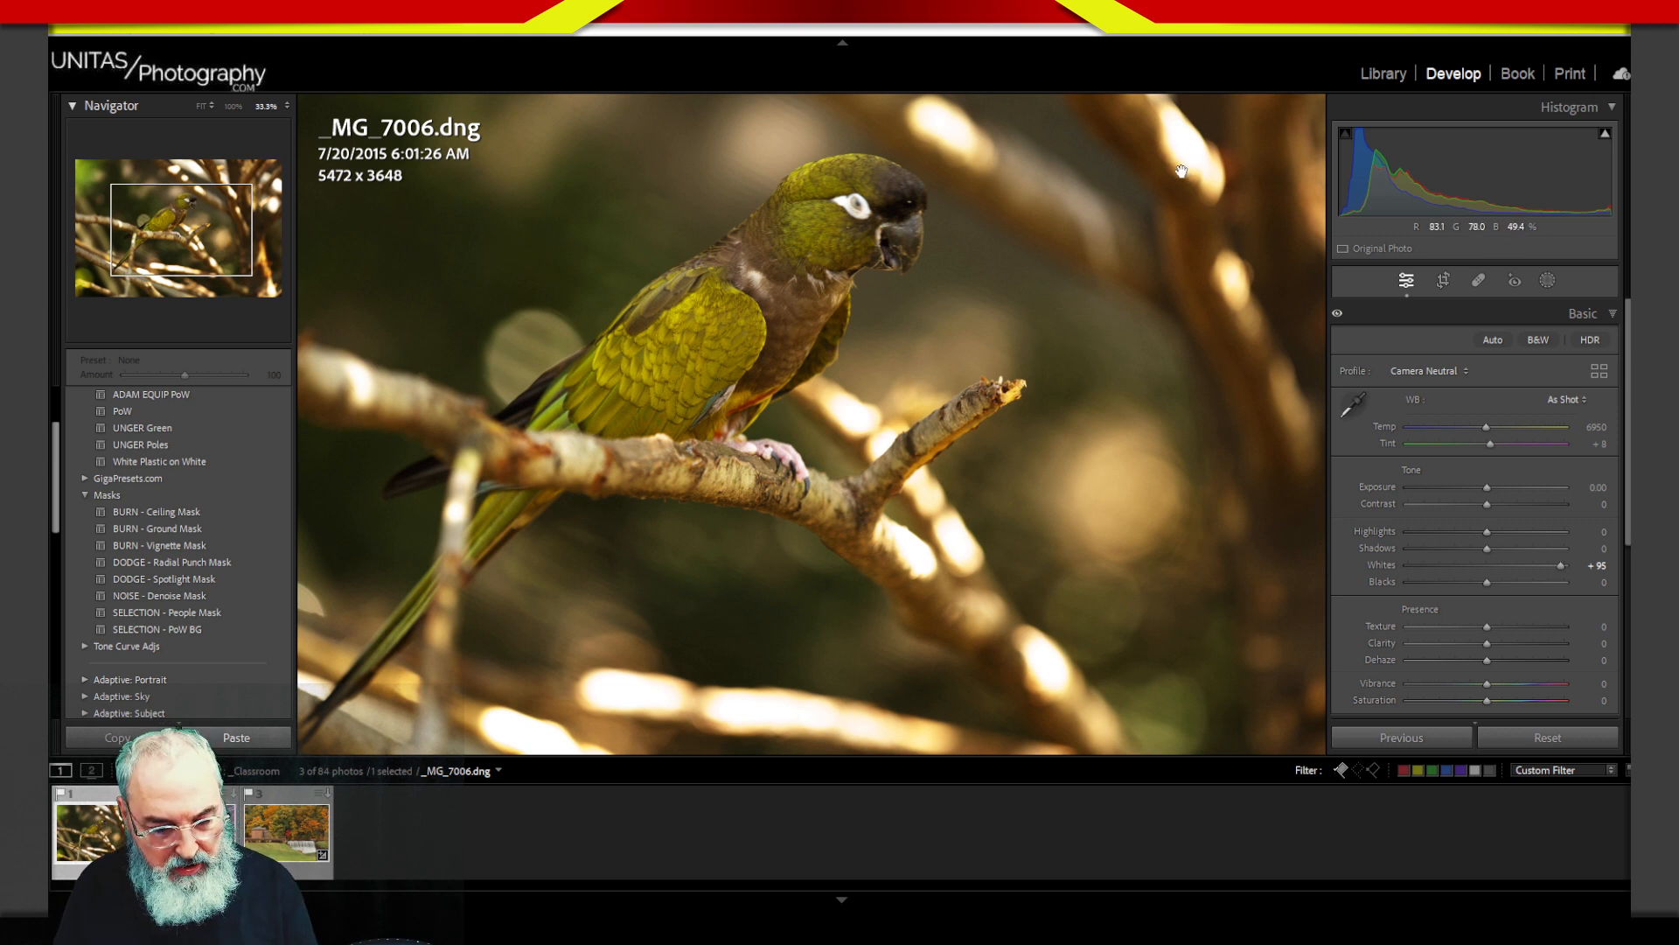
pyautogui.moveTo(1209, 120); pyautogui.dragTo(1142, 166)
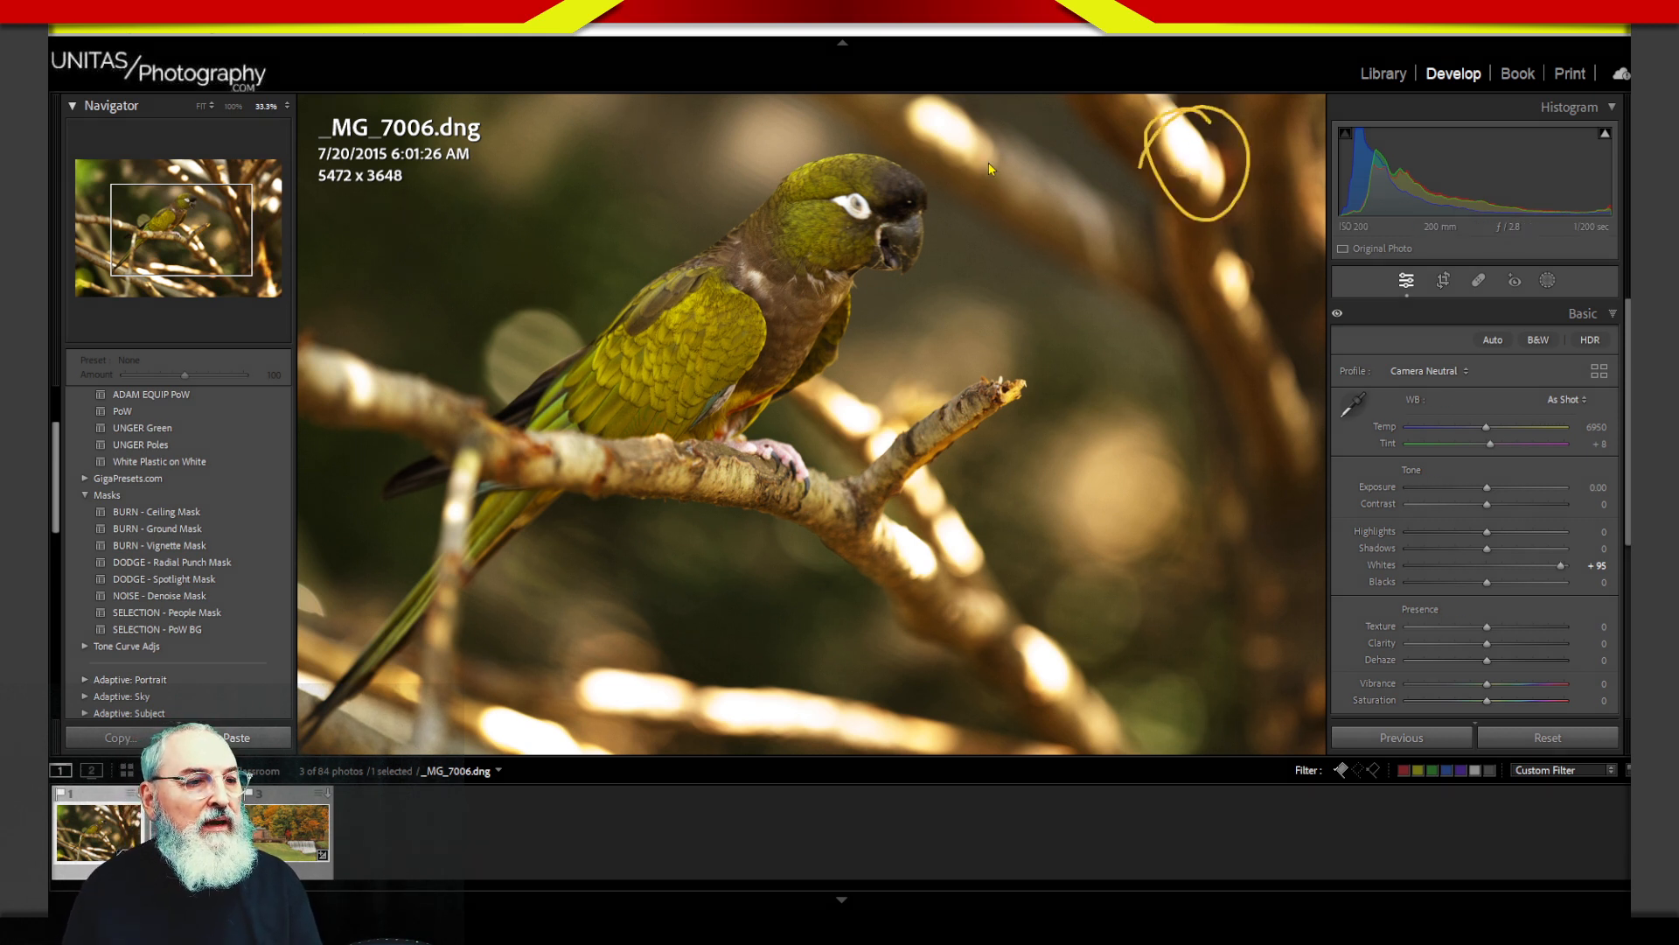
pyautogui.moveTo(952, 96); pyautogui.dragTo(928, 121)
pyautogui.moveTo(884, 392)
pyautogui.mouseDown()
pyautogui.moveTo(831, 433)
pyautogui.moveTo(905, 447)
pyautogui.mouseUp()
pyautogui.moveTo(954, 470)
pyautogui.mouseDown()
pyautogui.moveTo(908, 538)
pyautogui.moveTo(914, 579)
pyautogui.mouseUp()
pyautogui.moveTo(651, 683); pyautogui.dragTo(664, 769)
pyautogui.moveTo(801, 662)
pyautogui.mouseDown()
pyautogui.moveTo(711, 731)
pyautogui.moveTo(761, 678)
pyautogui.mouseUp()
pyautogui.moveTo(542, 713)
pyautogui.mouseDown()
pyautogui.moveTo(589, 802)
pyautogui.moveTo(480, 722)
pyautogui.mouseUp()
pyautogui.moveTo(1045, 595)
pyautogui.mouseDown()
pyautogui.moveTo(1098, 673)
pyautogui.moveTo(1037, 594)
pyautogui.mouseUp()
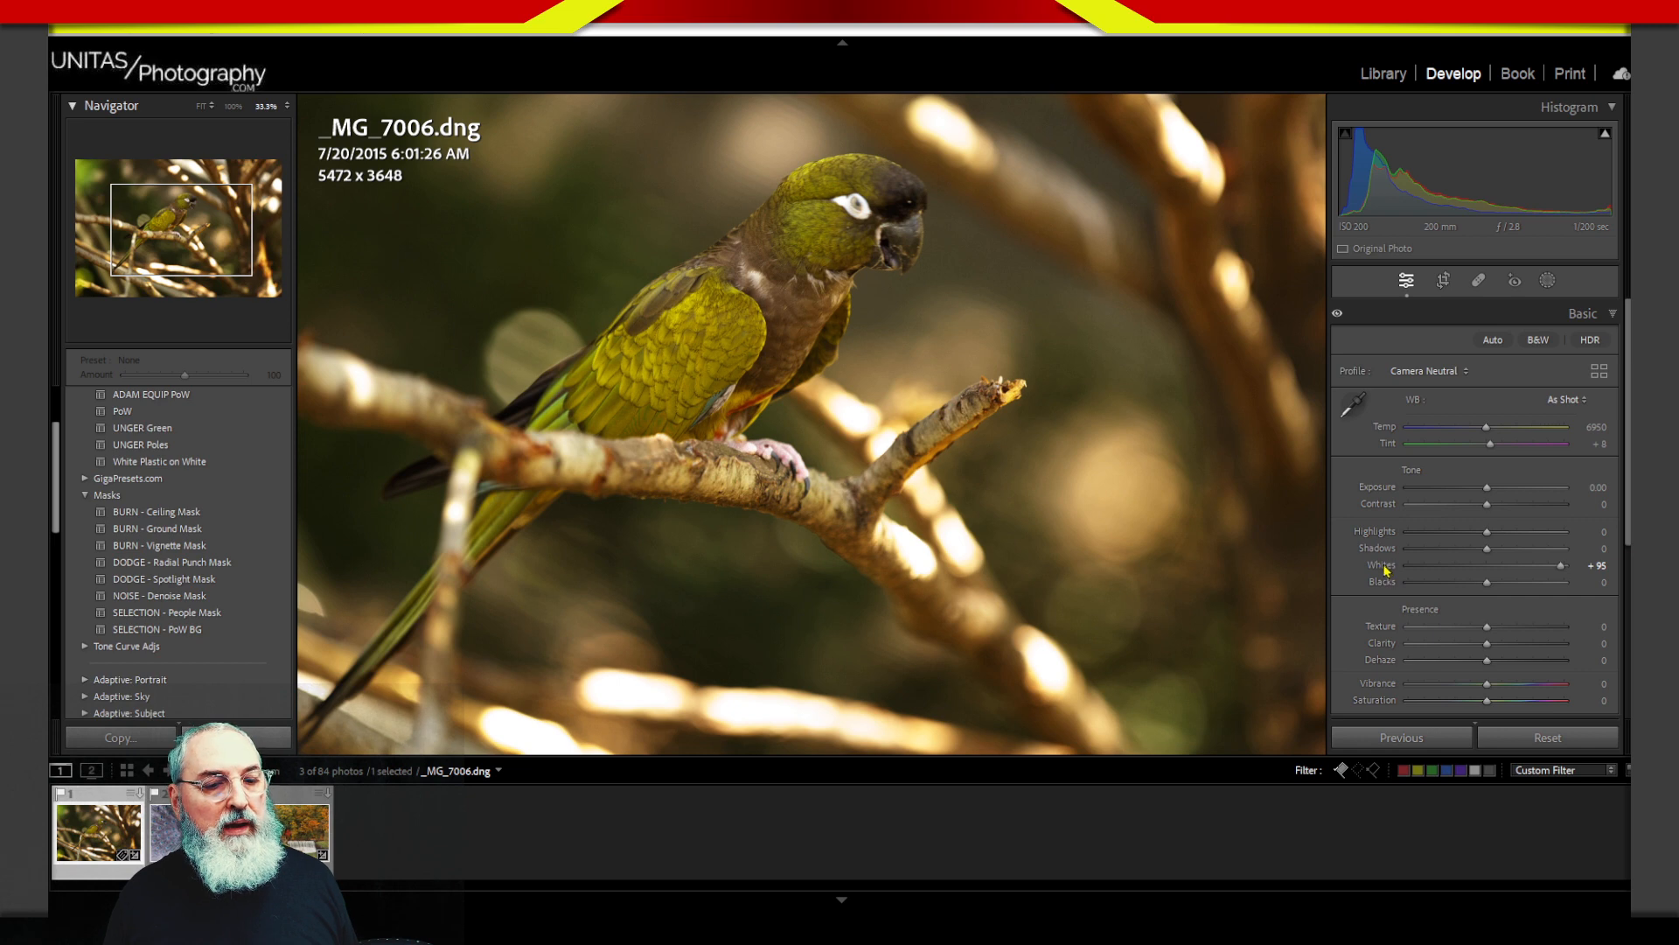
pyautogui.doubleClick(1386, 567)
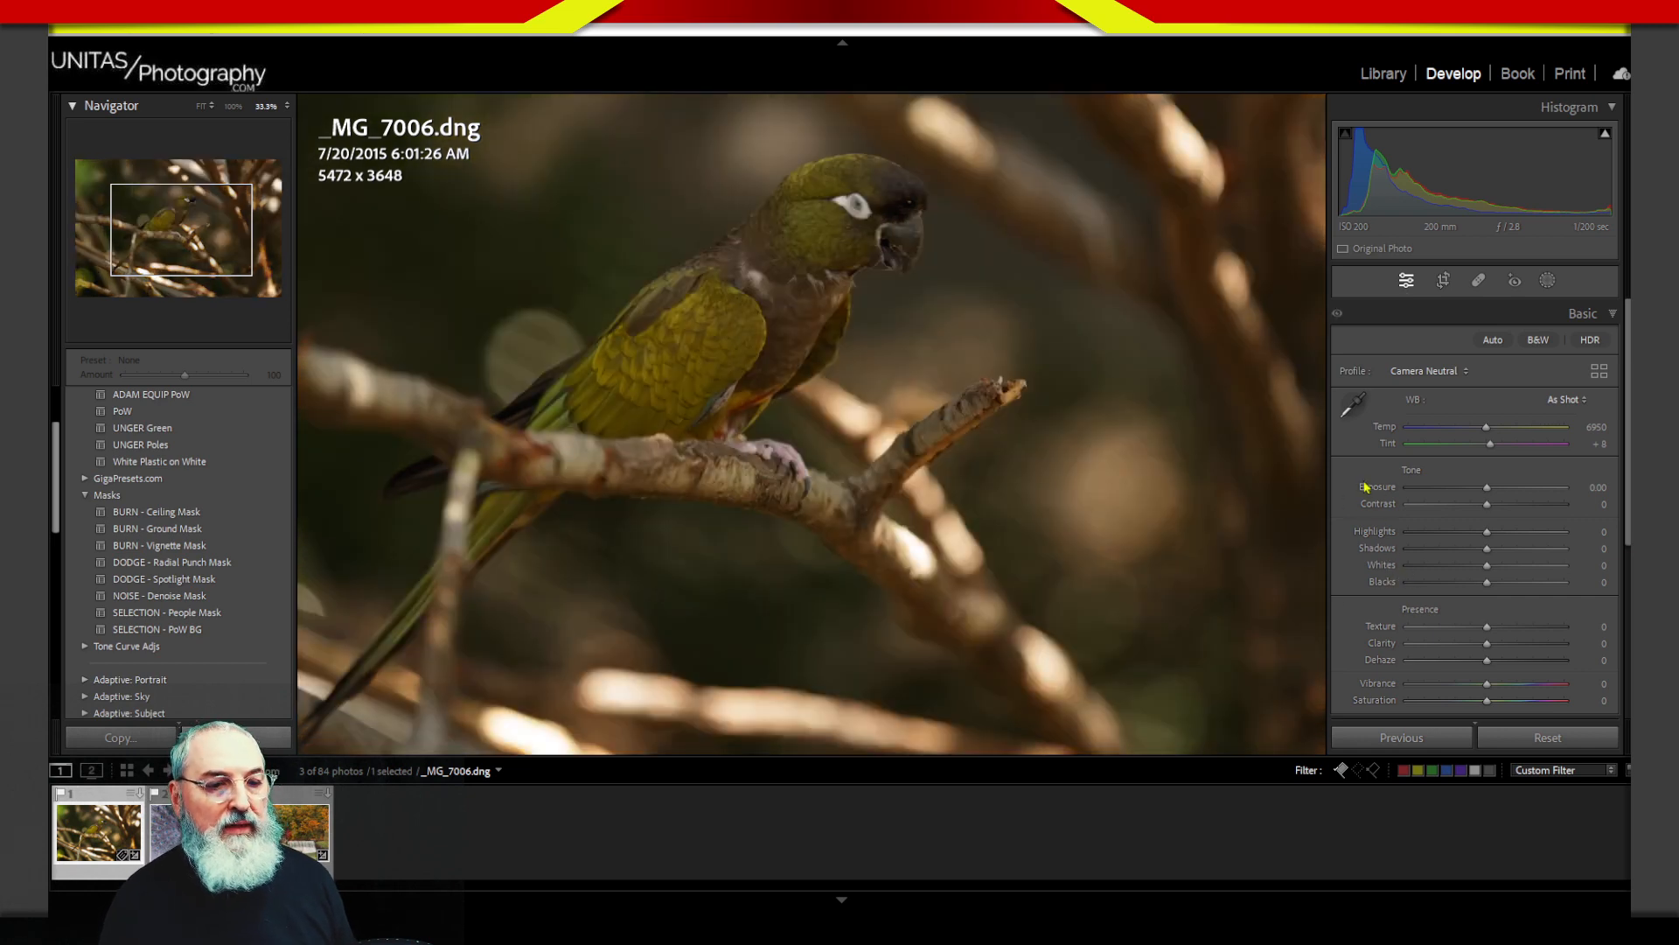
# Step: Test the Exposure at +1.04 and −0.08, nudge the Whites to +3, and reset the Exposure
pyautogui.moveTo(1487, 489); pyautogui.dragTo(1508, 488)
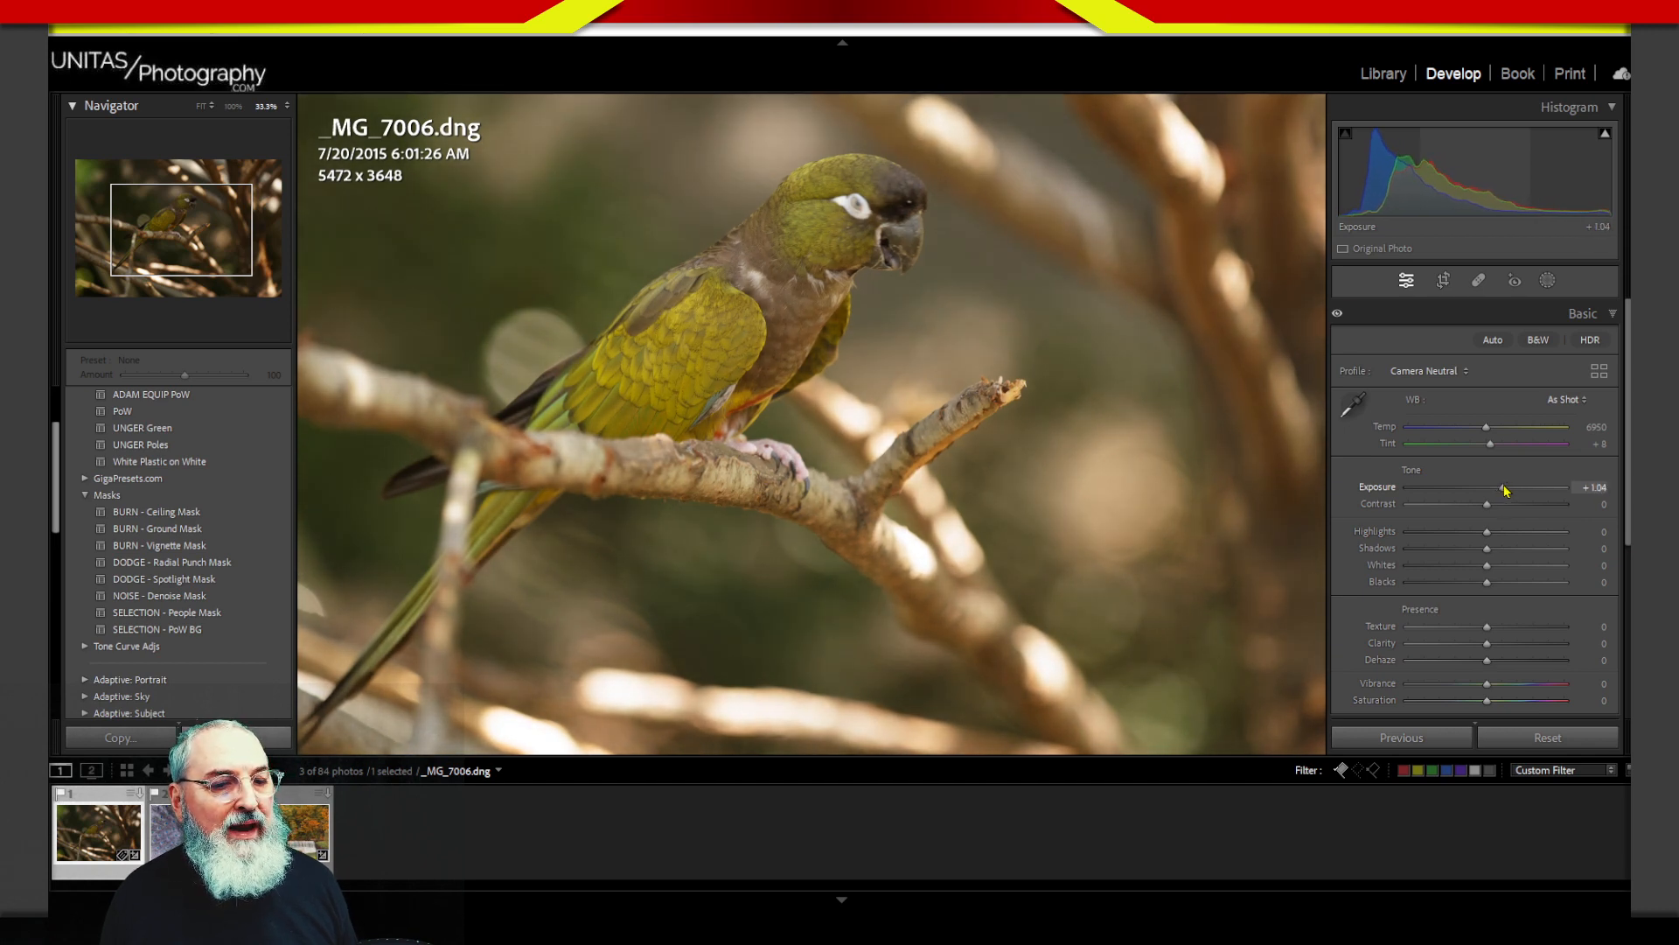
pyautogui.doubleClick(1492, 489)
pyautogui.moveTo(1487, 491); pyautogui.dragTo(1484, 491)
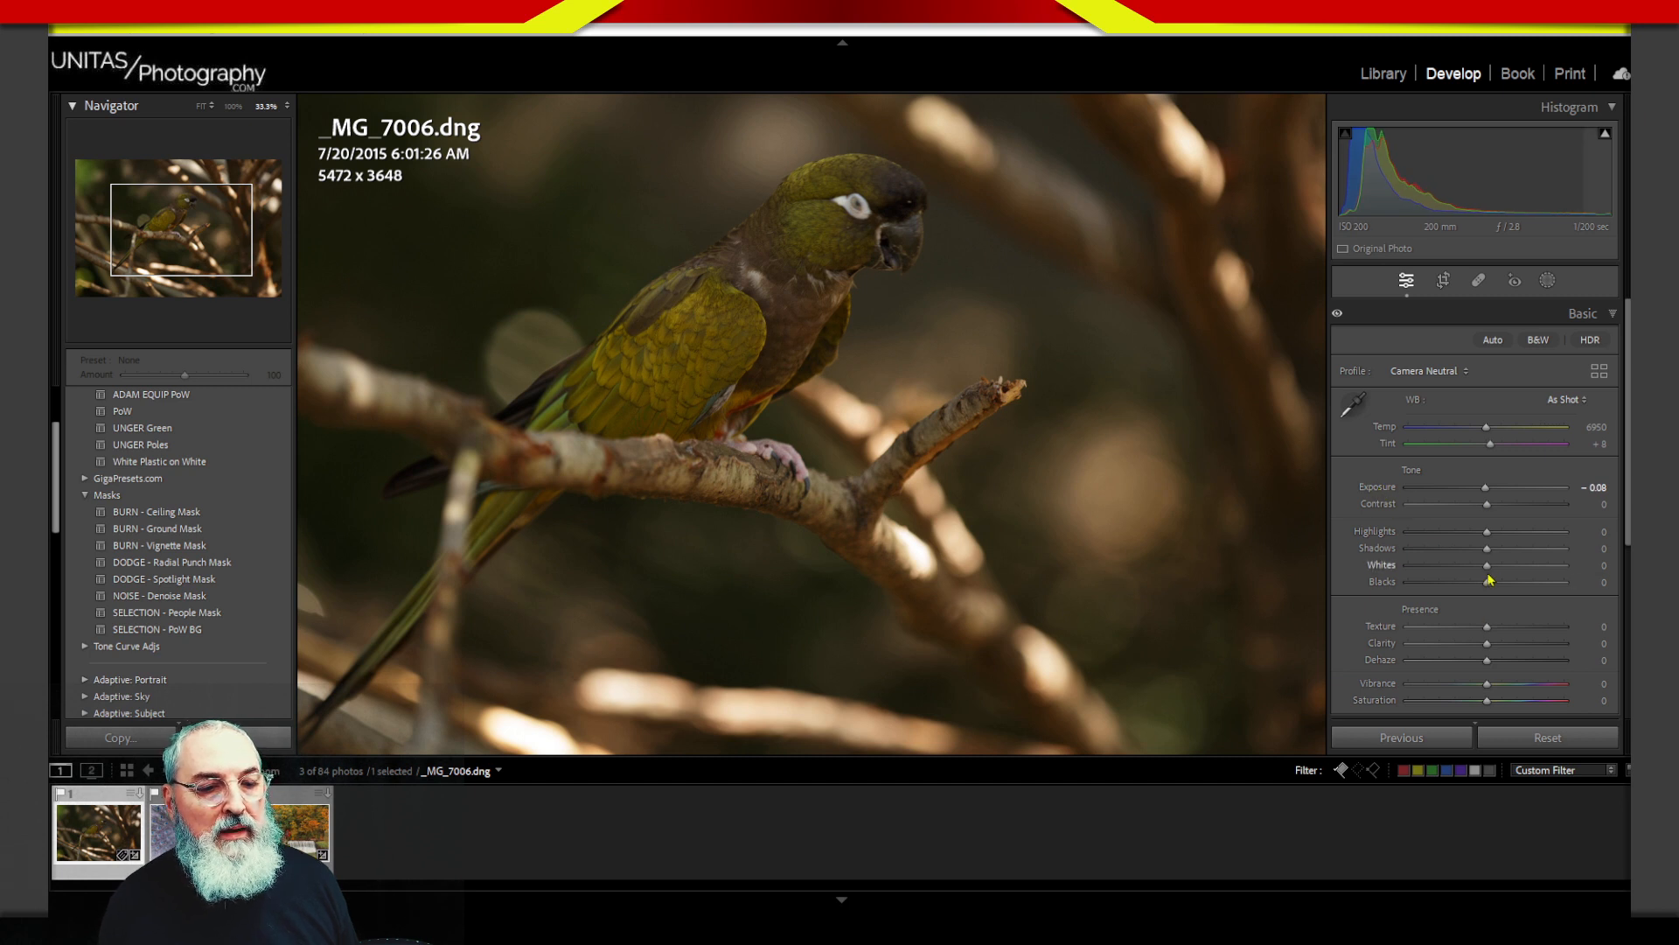
pyautogui.press('.')
pyautogui.moveTo(1487, 567); pyautogui.dragTo(1490, 567)
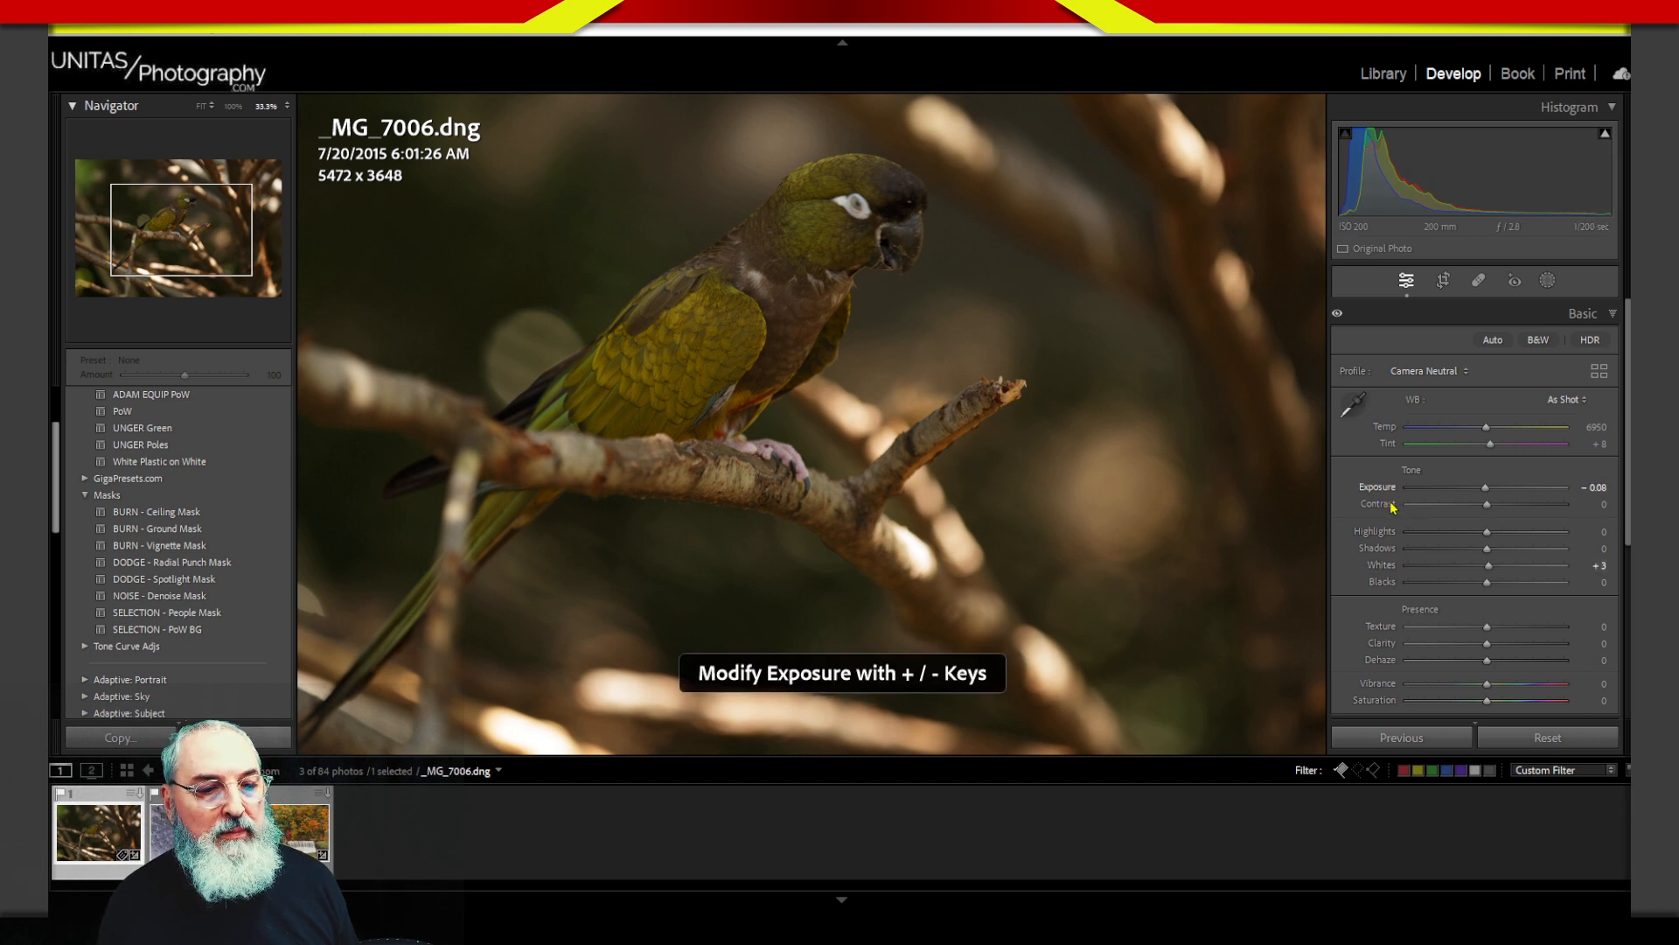
pyautogui.doubleClick(1389, 495)
# Step: Test the Whites at +87, circle its slider with a screen annotation, and reset the Whites
pyautogui.moveTo(1487, 567); pyautogui.dragTo(1555, 569)
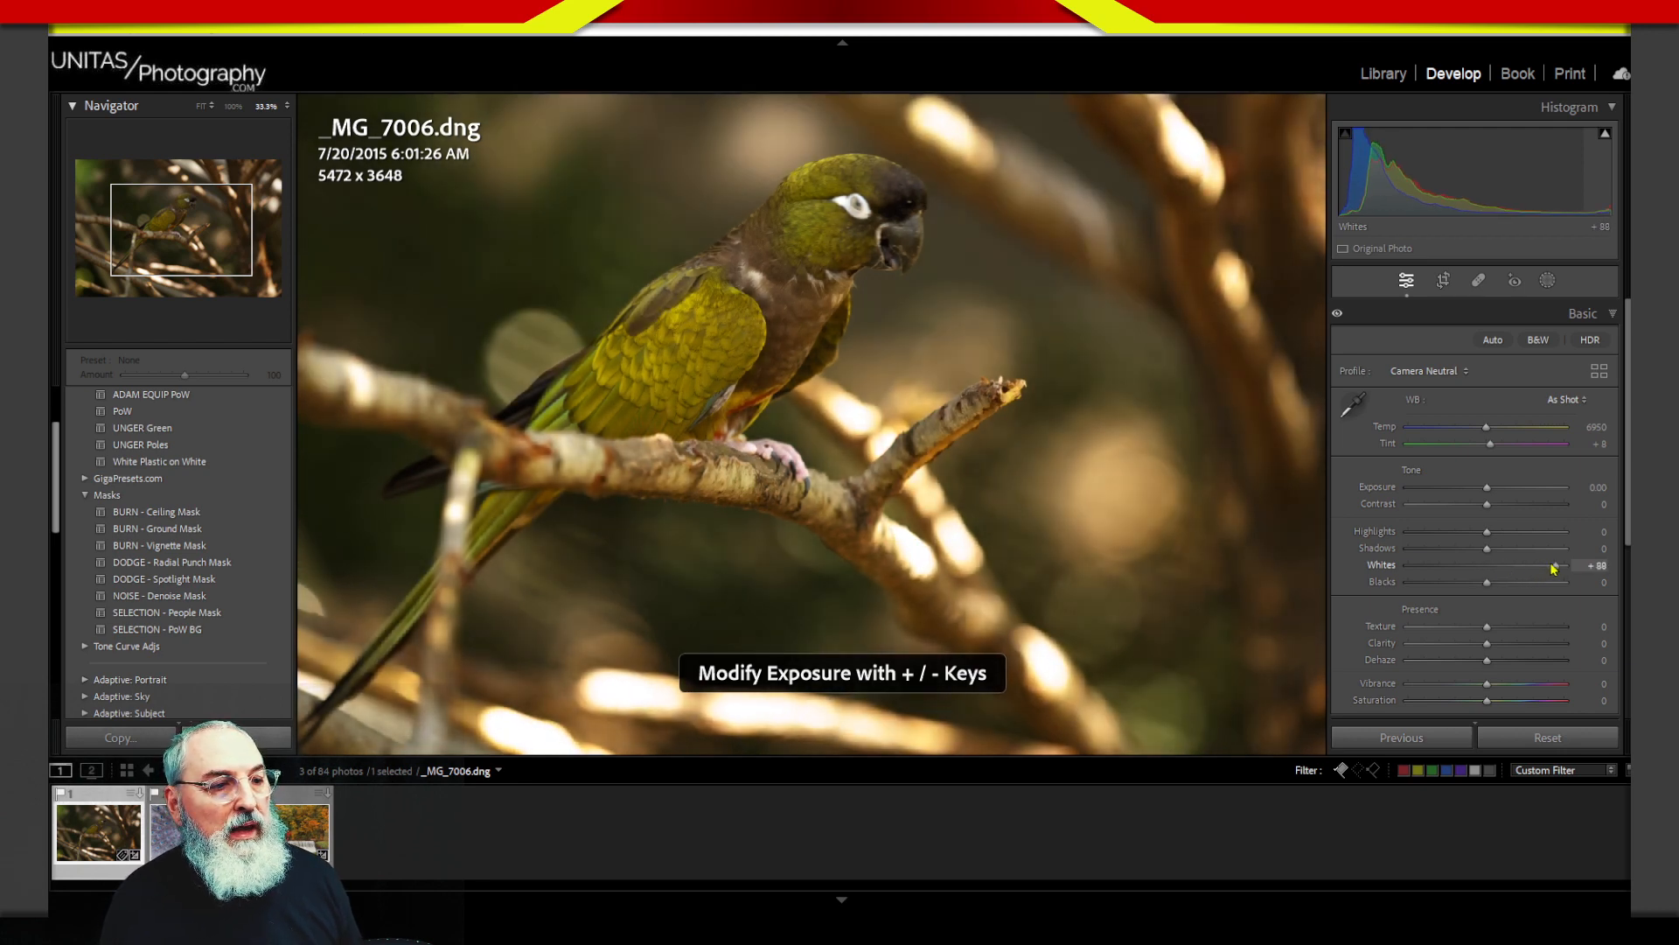
pyautogui.moveTo(1553, 654); pyautogui.dragTo(1551, 653)
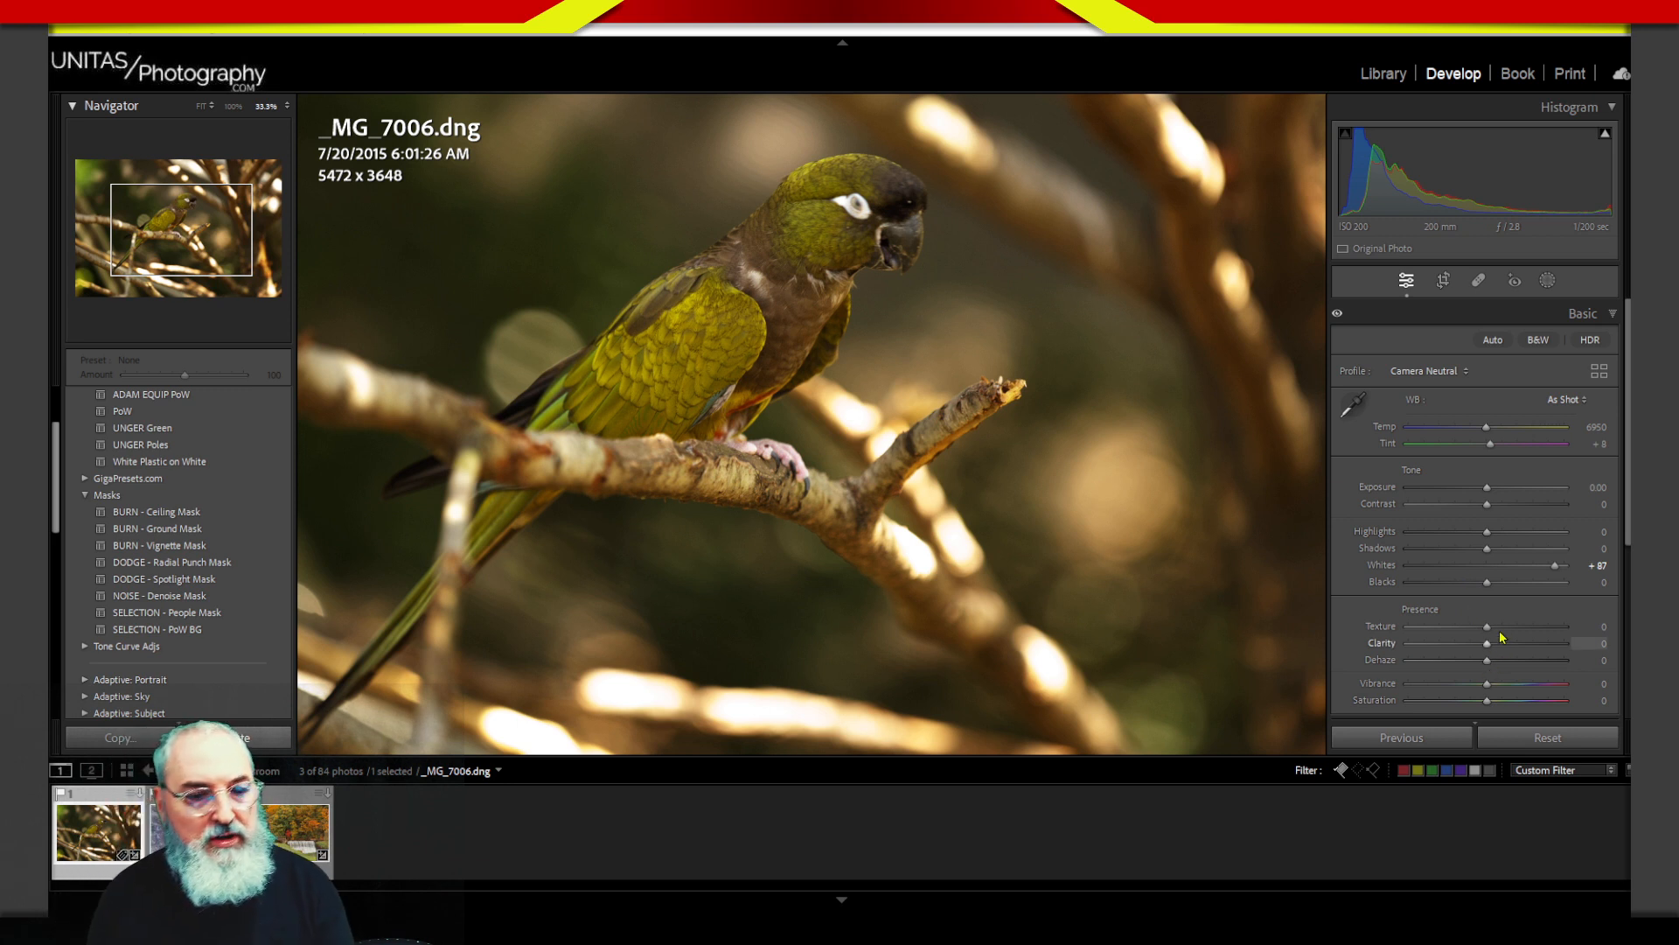
pyautogui.moveTo(1572, 553)
pyautogui.mouseDown()
pyautogui.moveTo(1526, 523)
pyautogui.moveTo(1513, 626)
pyautogui.moveTo(1574, 534)
pyautogui.moveTo(1492, 619)
pyautogui.moveTo(1572, 527)
pyautogui.moveTo(1484, 518)
pyautogui.mouseUp()
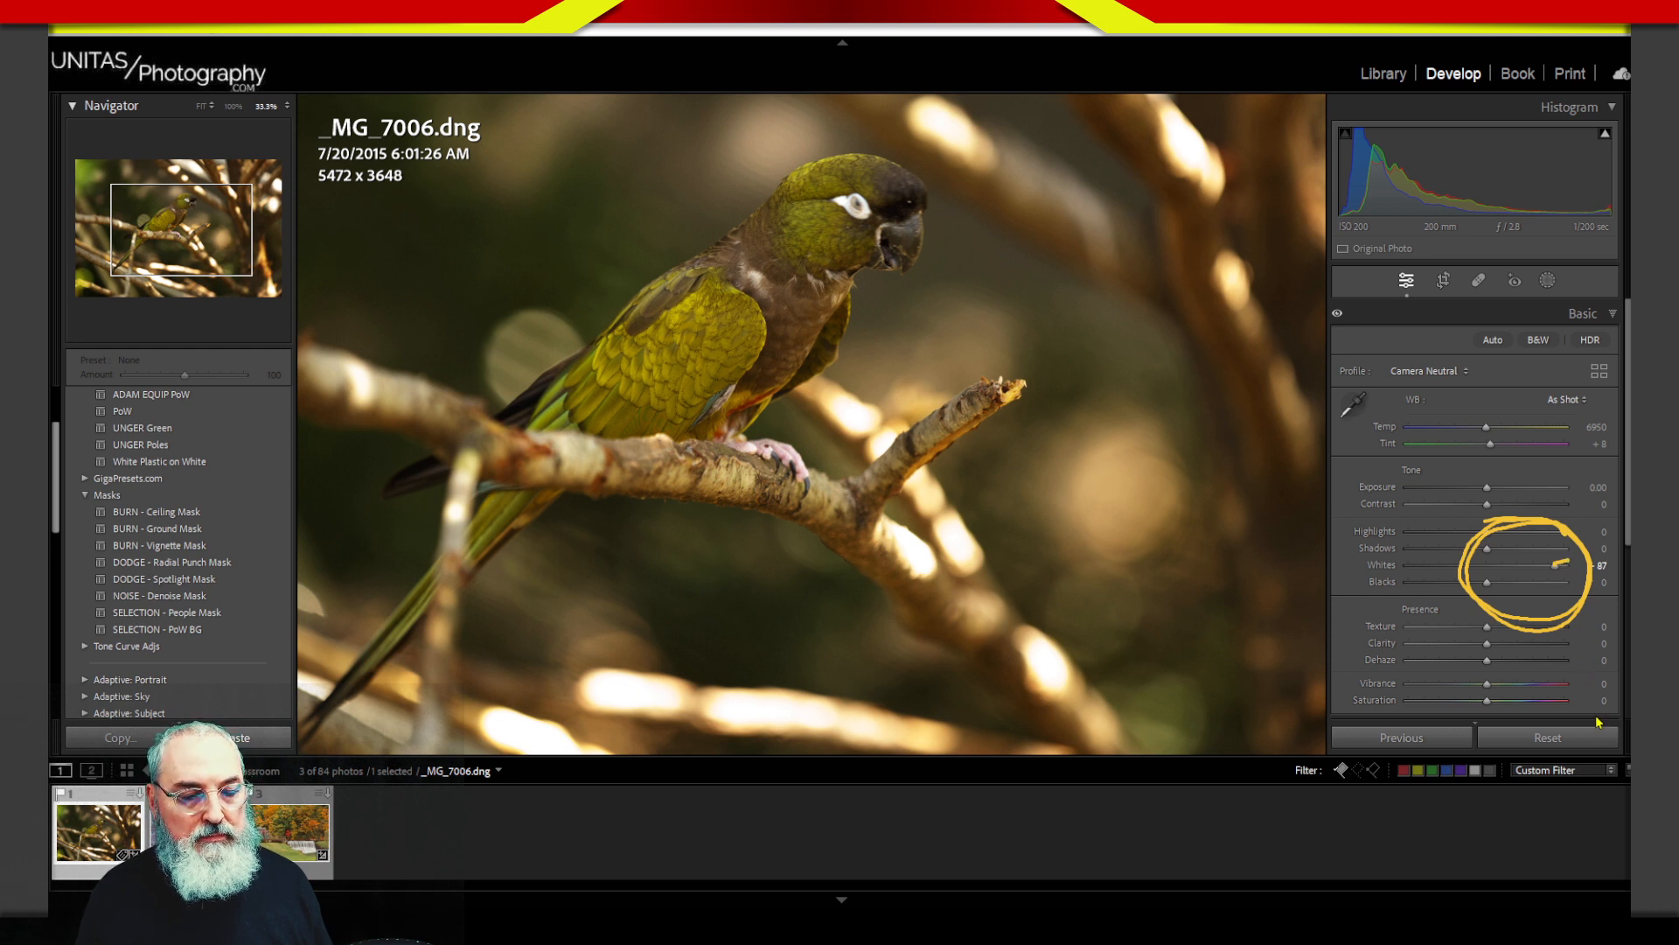
pyautogui.doubleClick(1390, 569)
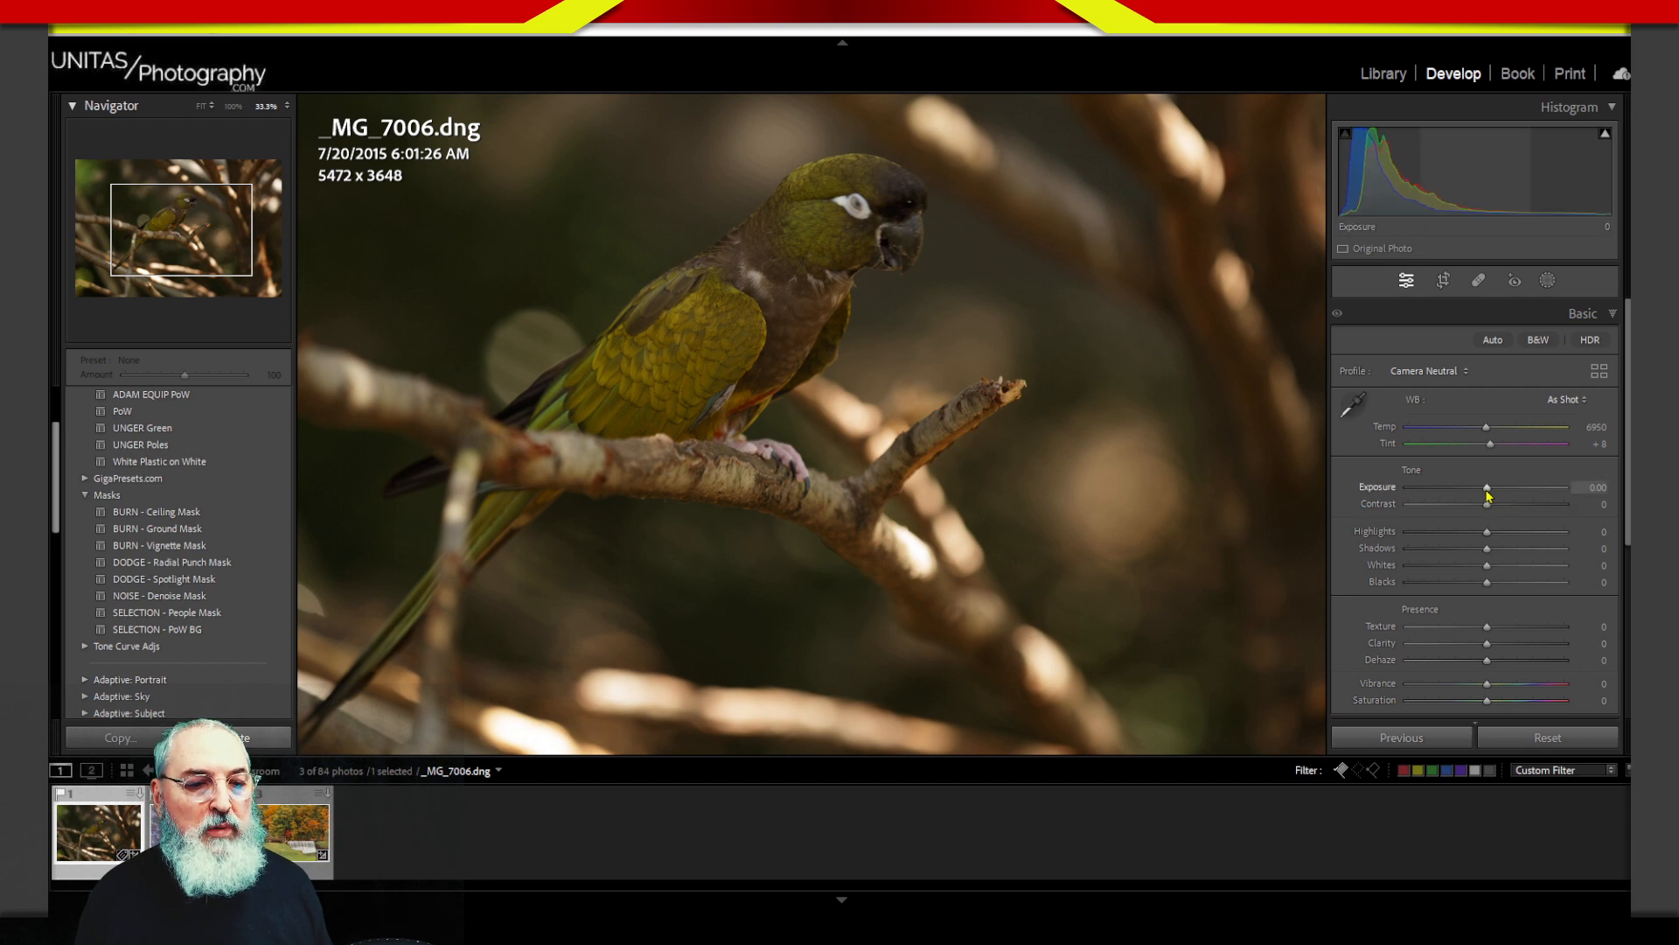
# Step: Set the Exposure to +0.78 and circle its slider with a screen annotation
pyautogui.moveTo(1488, 490); pyautogui.dragTo(1496, 496)
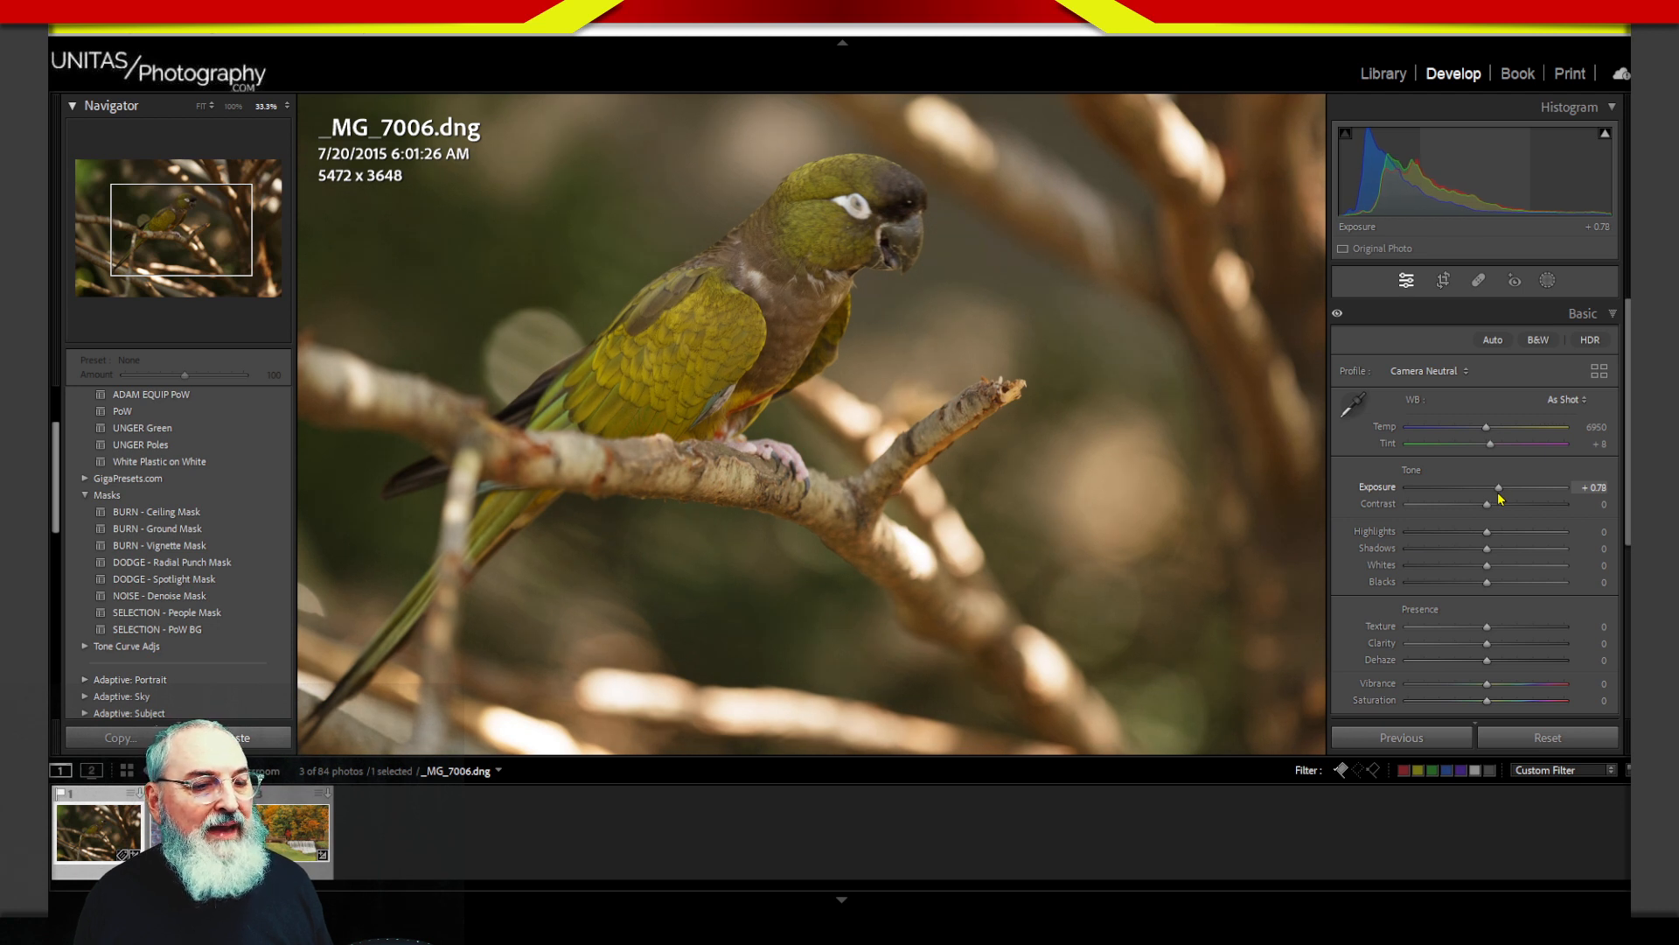
pyautogui.moveTo(1499, 500); pyautogui.dragTo(1497, 488)
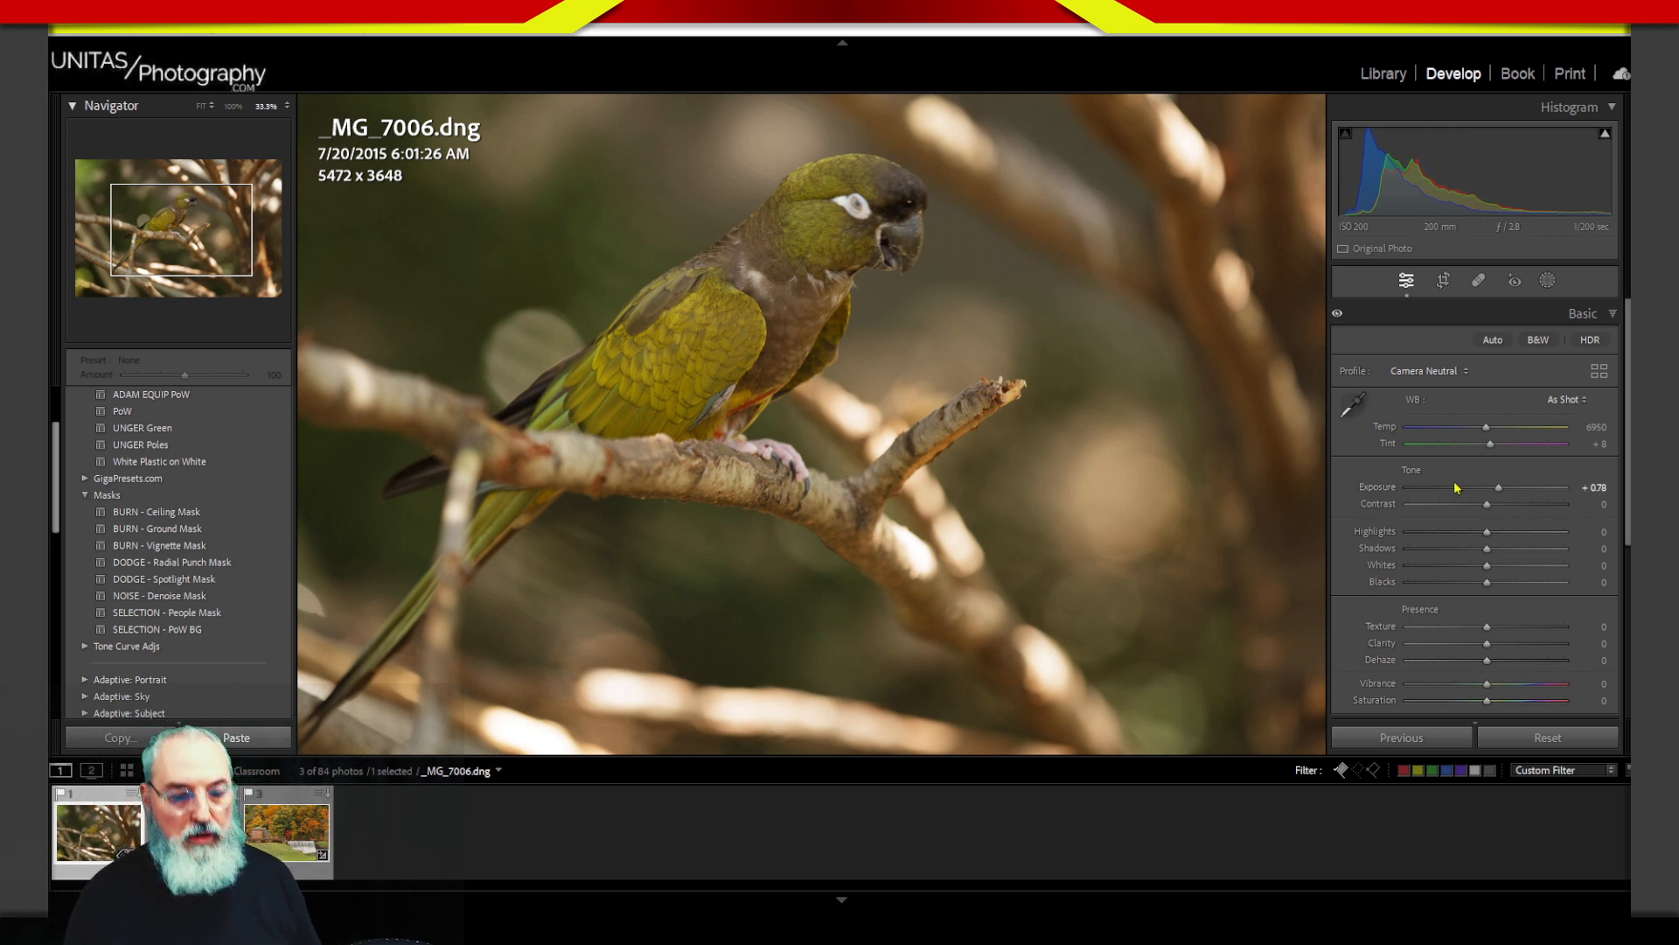
pyautogui.press('alt')
pyautogui.moveTo(1511, 475)
pyautogui.mouseDown()
pyautogui.moveTo(1494, 480)
pyautogui.moveTo(1519, 492)
pyautogui.moveTo(1435, 510)
pyautogui.moveTo(1491, 452)
pyautogui.moveTo(1434, 483)
pyautogui.mouseUp()
pyautogui.press('Escape')
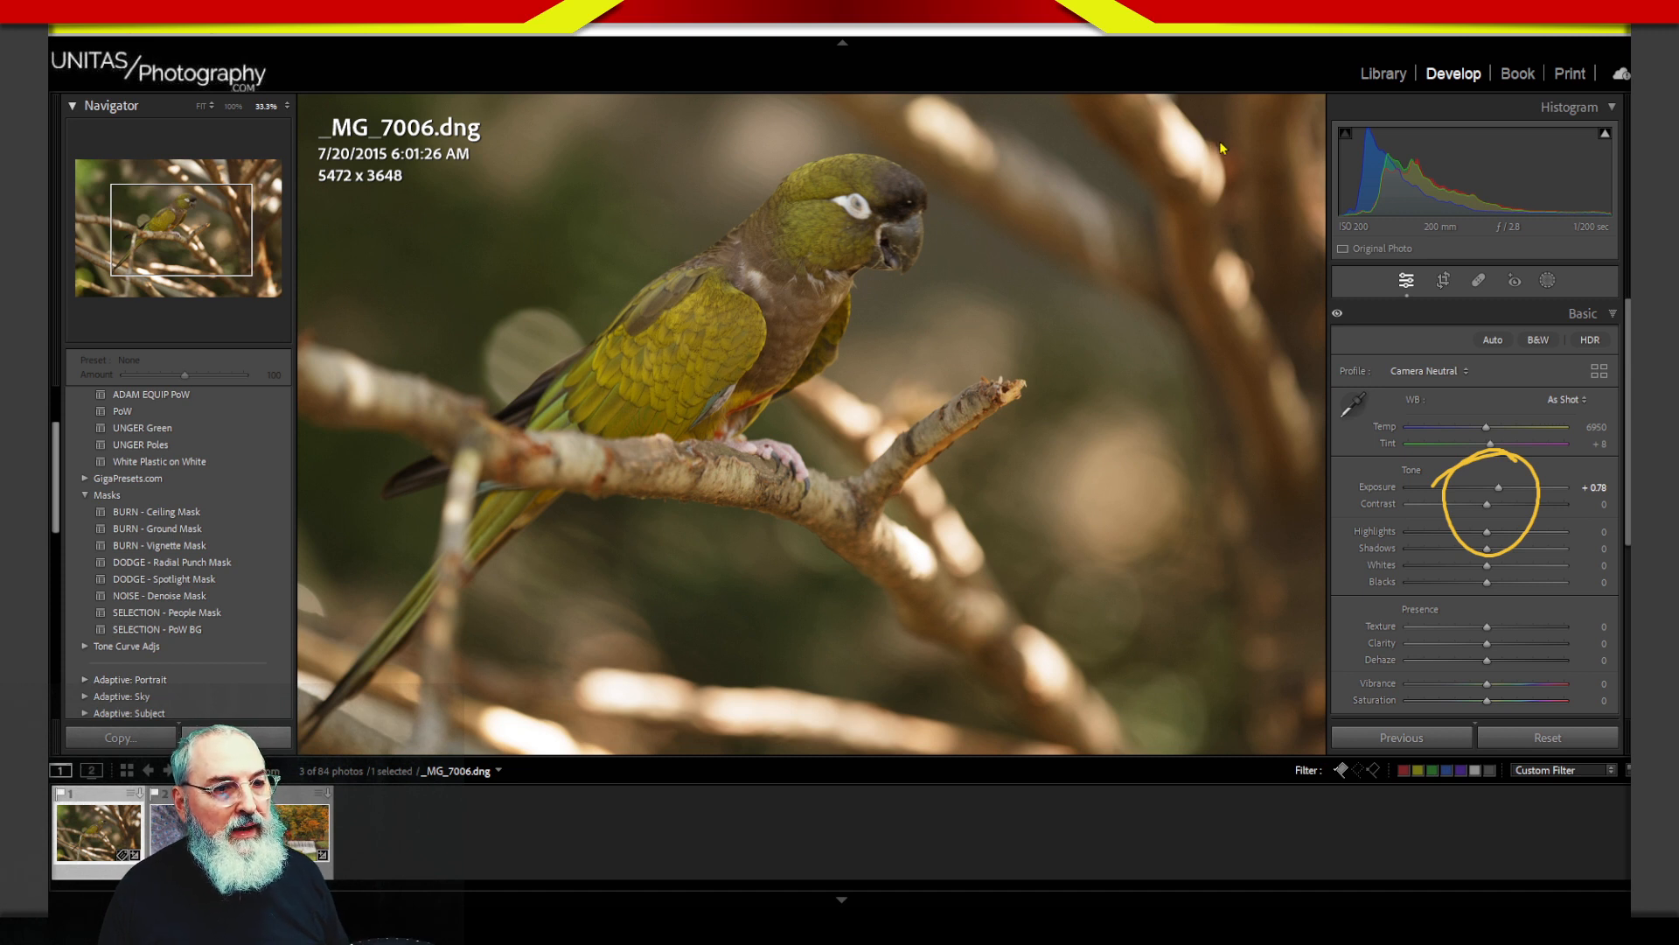
# Step: Circle three bright spots on the branches with screen annotations, and clear the annotations
pyautogui.moveTo(1222, 135)
pyautogui.mouseDown()
pyautogui.moveTo(1168, 103)
pyautogui.moveTo(1189, 261)
pyautogui.moveTo(1218, 118)
pyautogui.mouseUp()
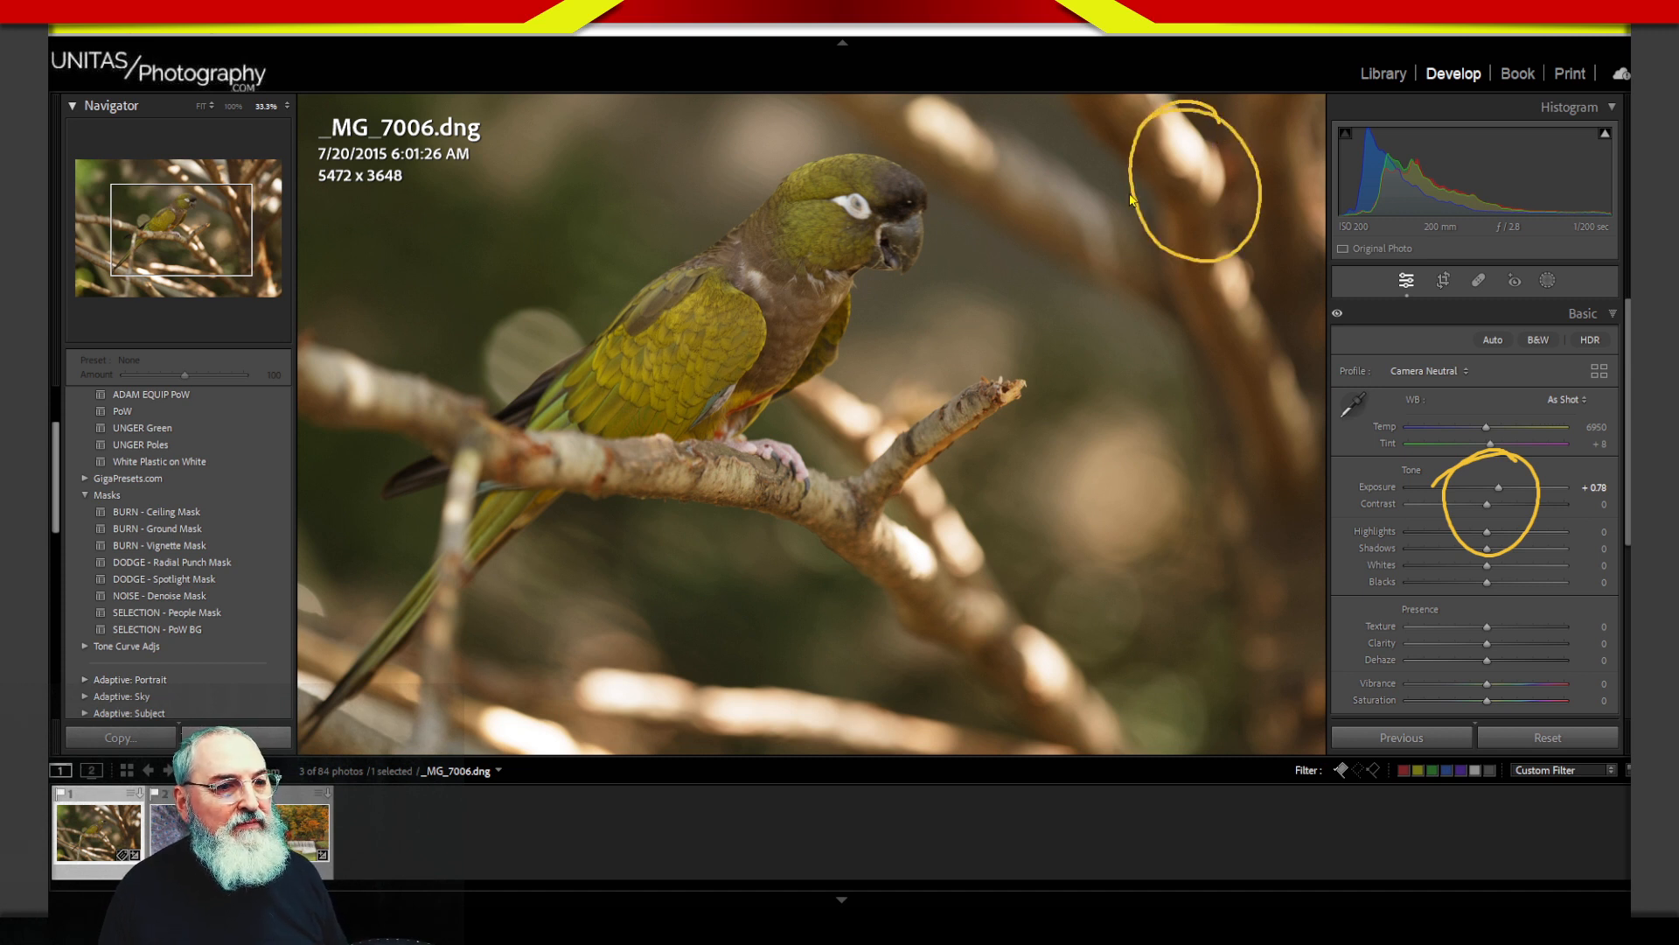
pyautogui.moveTo(991, 99)
pyautogui.mouseDown()
pyautogui.moveTo(967, 77)
pyautogui.moveTo(1031, 140)
pyautogui.moveTo(927, 68)
pyautogui.mouseUp()
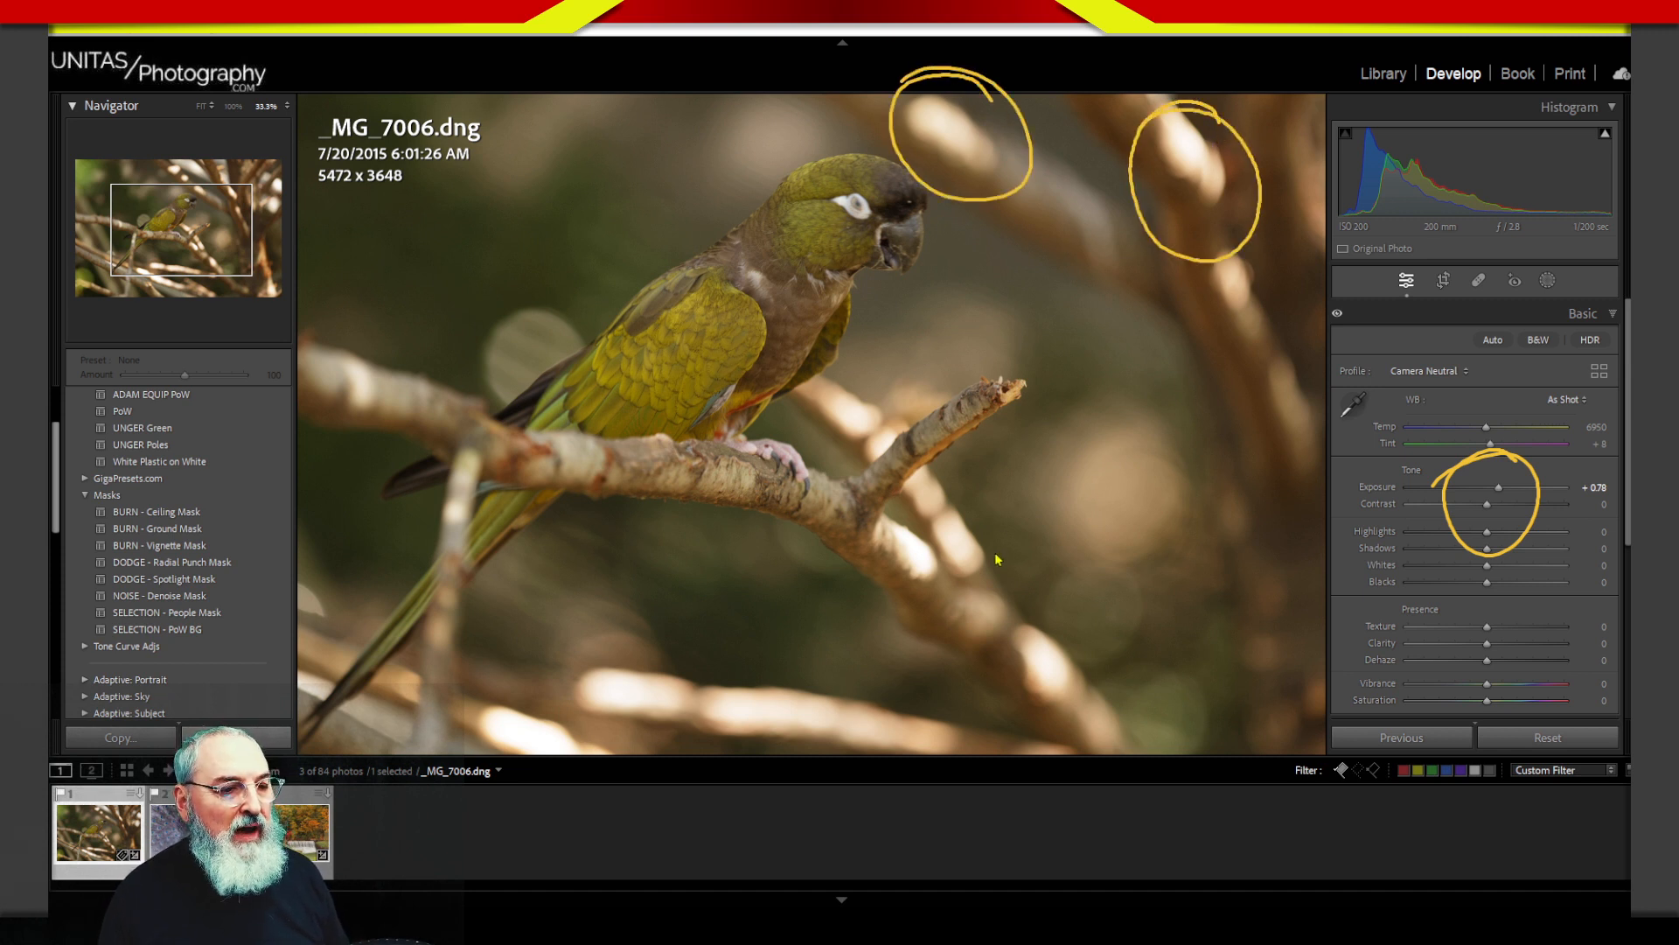
pyautogui.moveTo(964, 483)
pyautogui.mouseDown()
pyautogui.moveTo(880, 596)
pyautogui.moveTo(874, 516)
pyautogui.mouseUp()
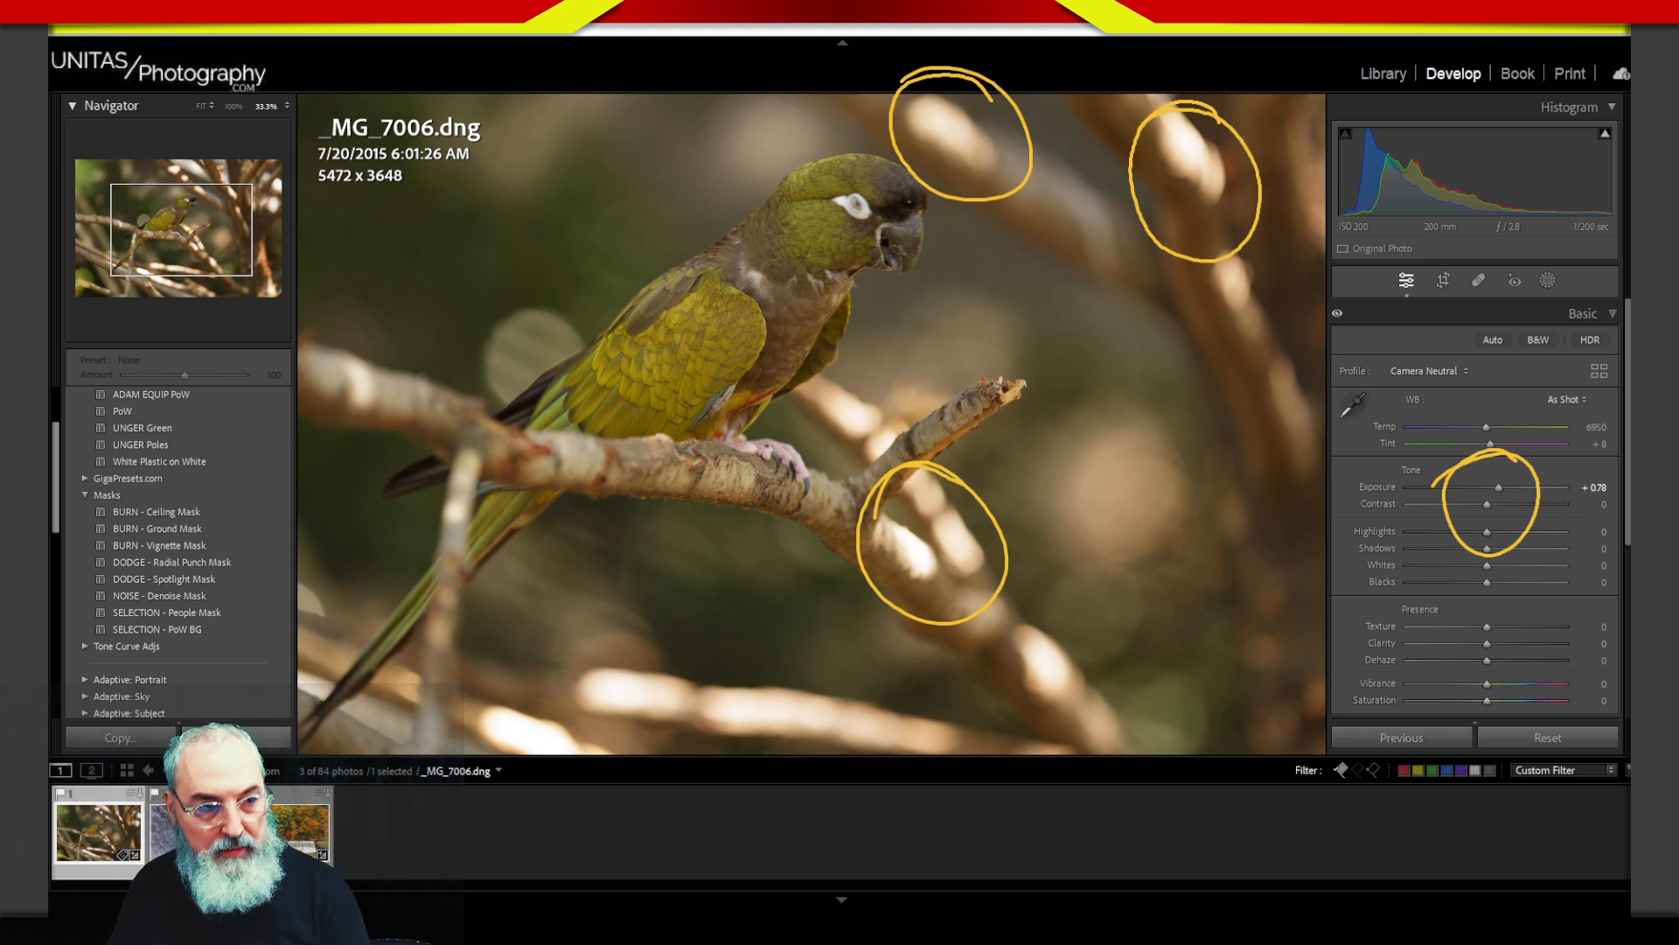
pyautogui.press('Escape')
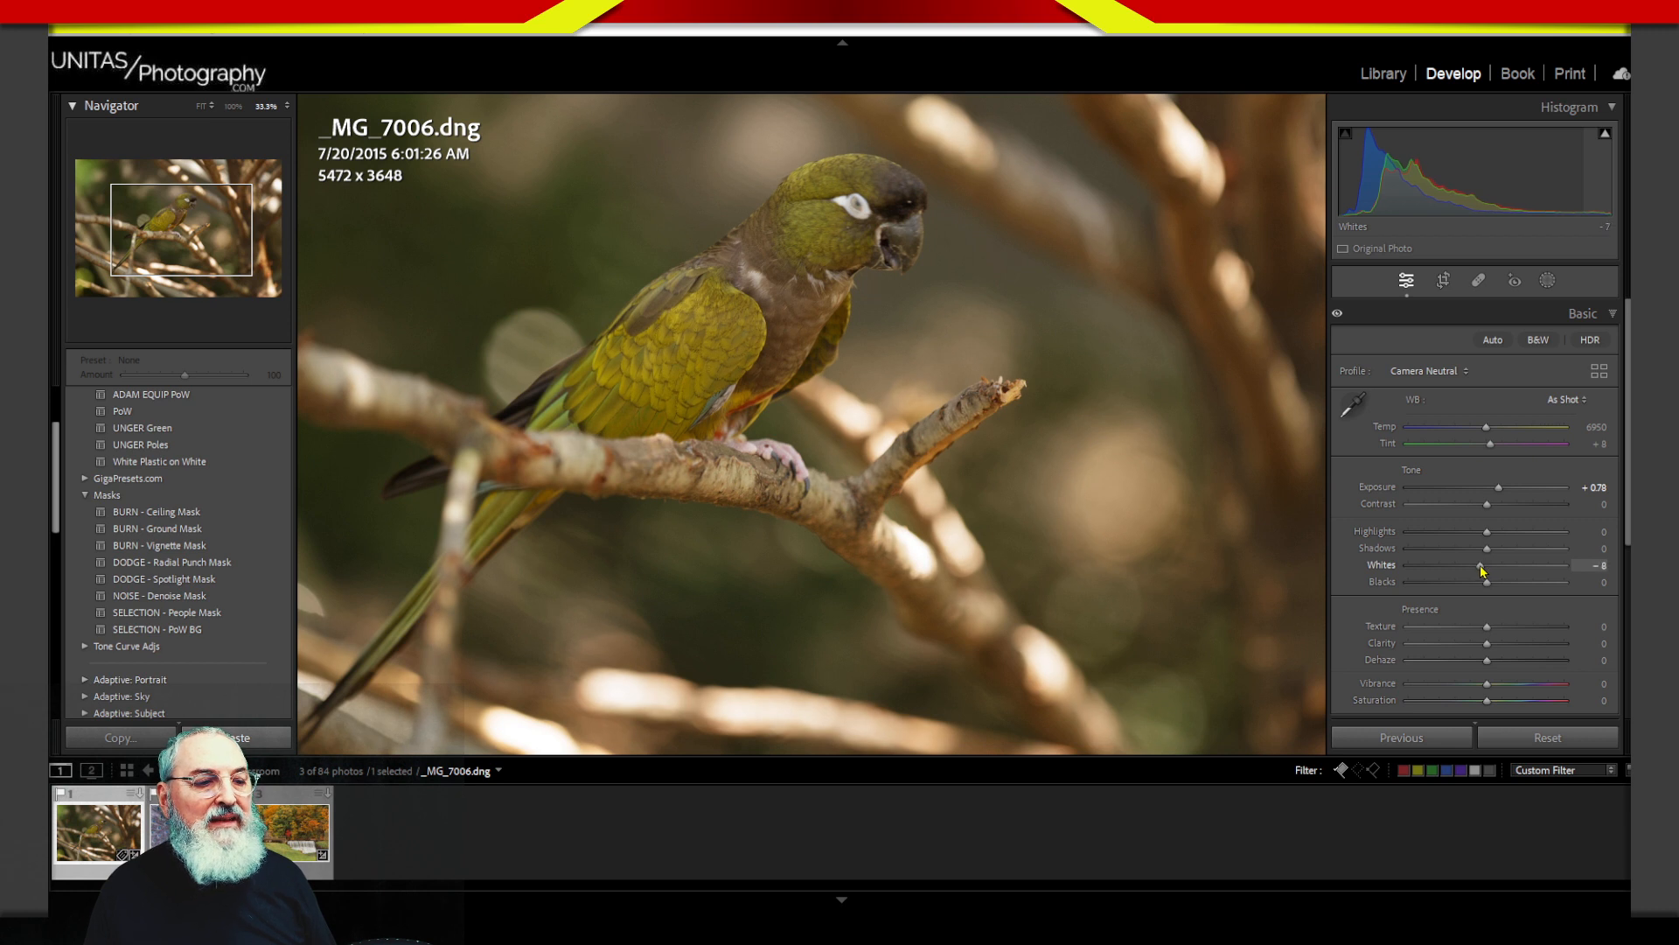
# Step: Try lowering the Whites to −37 and reset them
pyautogui.moveTo(1474, 566); pyautogui.dragTo(1469, 566)
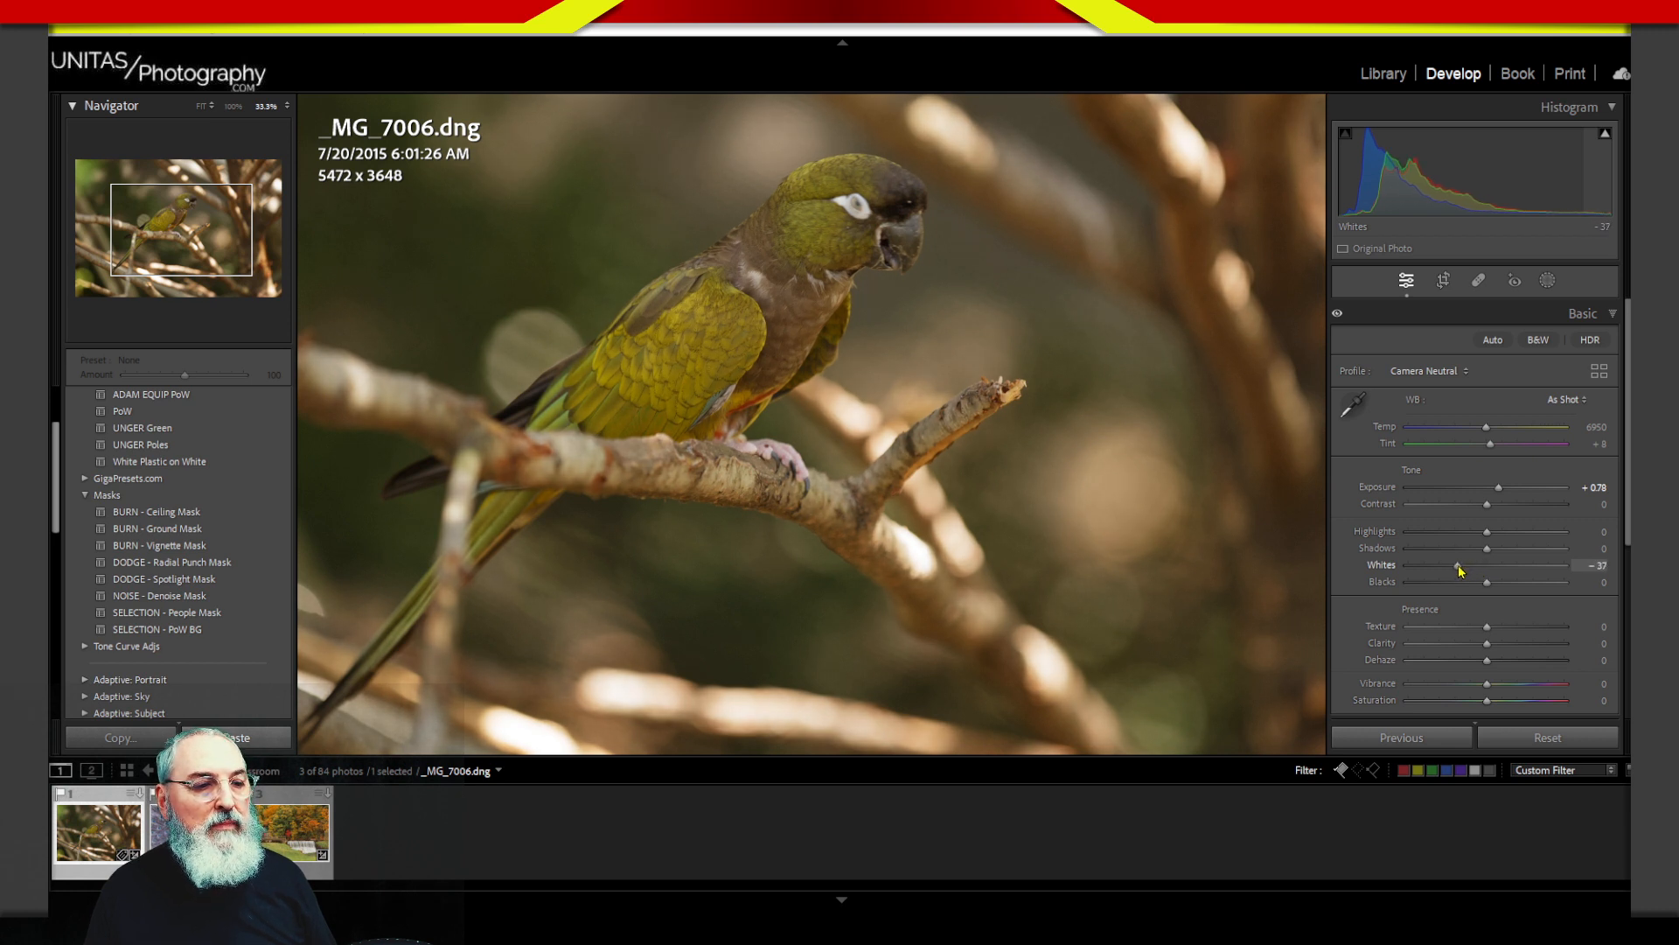
pyautogui.doubleClick(1390, 560)
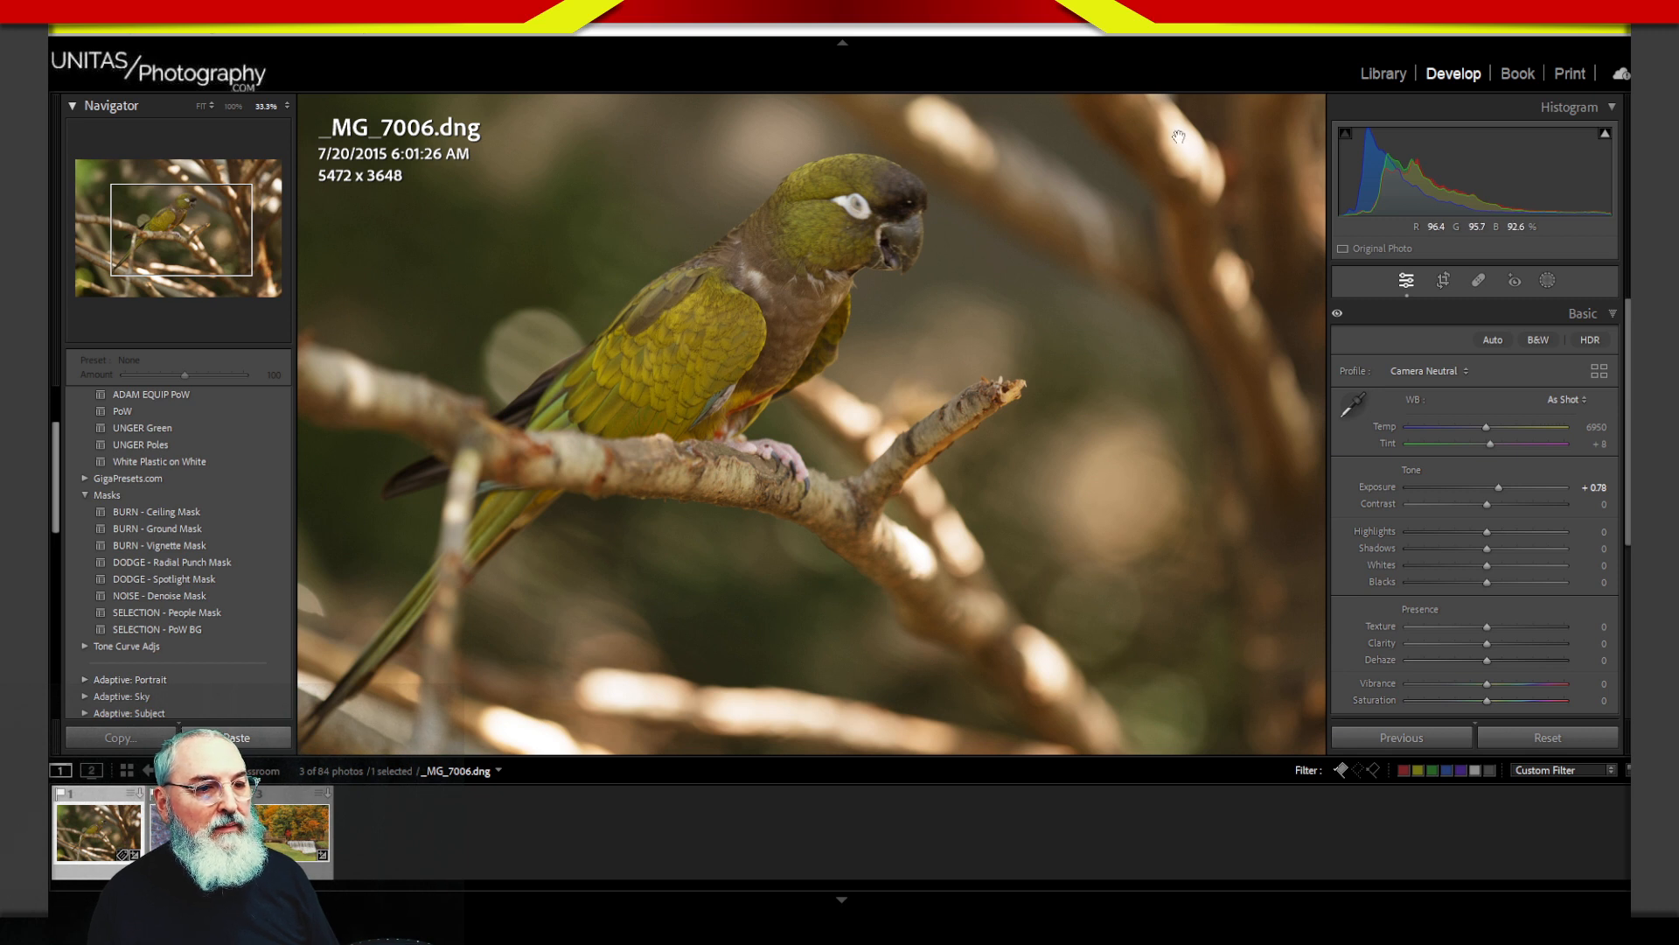
# Step: Lower the Highlights to −54 to tone down the bright branches
pyautogui.moveTo(1489, 549); pyautogui.dragTo(1452, 537)
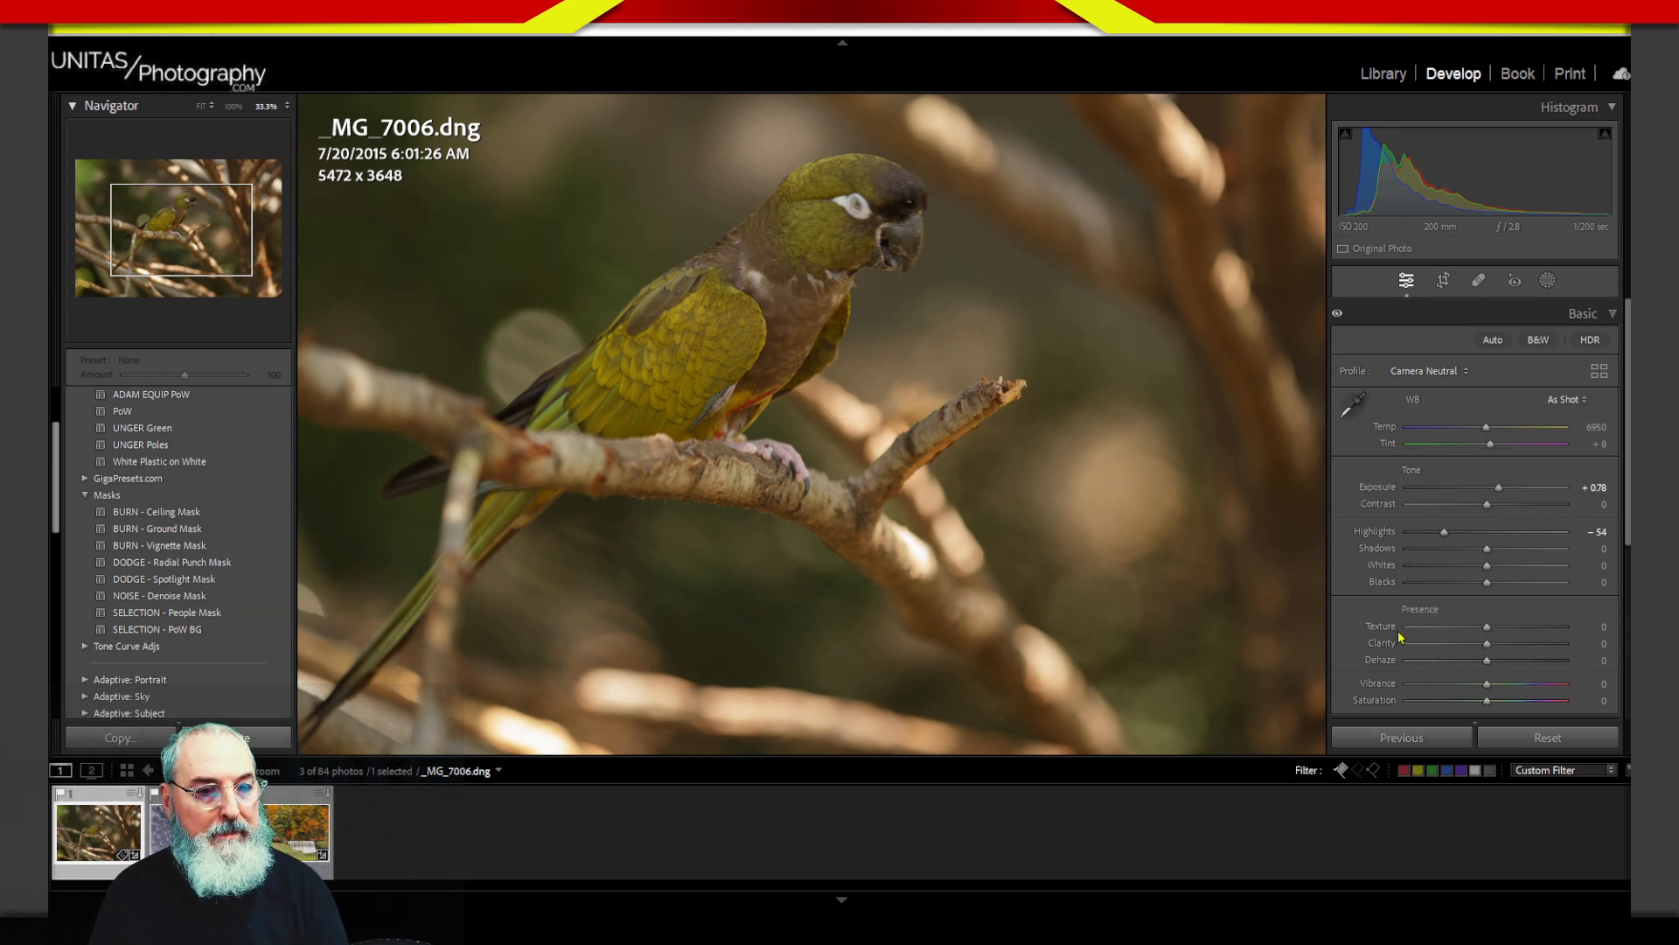
pyautogui.moveTo(1316, 546); pyautogui.dragTo(1287, 713)
pyautogui.moveTo(1223, 479); pyautogui.dragTo(1254, 461)
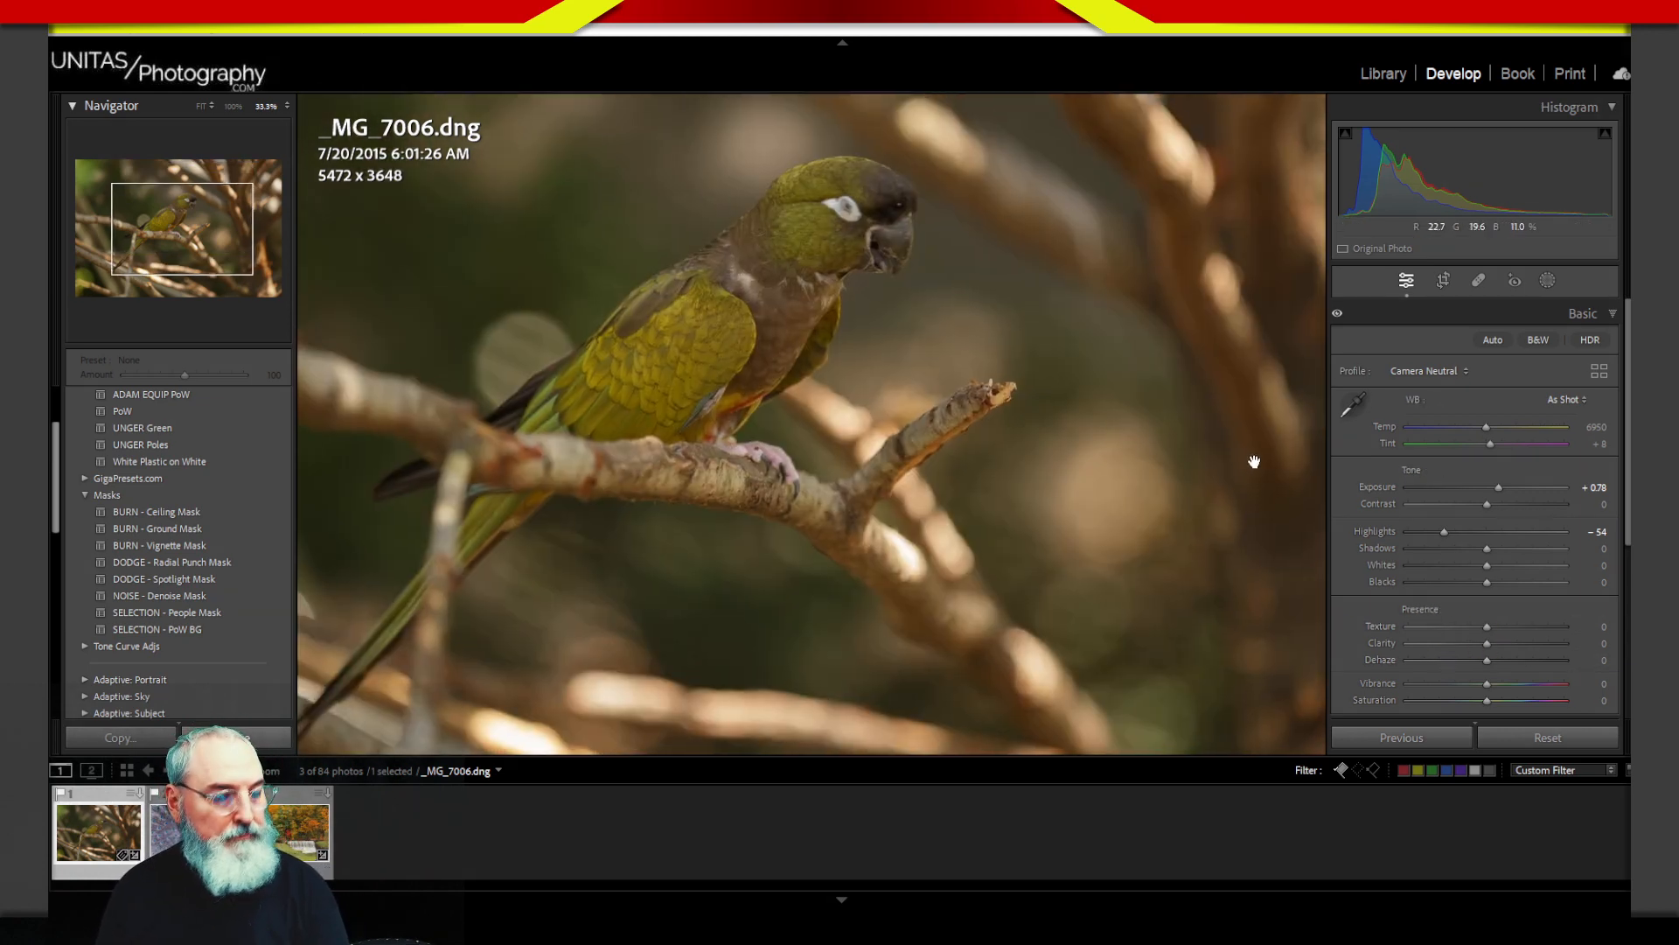
# Step: Add a radial gradient mask with a tall ellipse centred on the parrot's body
pyautogui.click(202, 106)
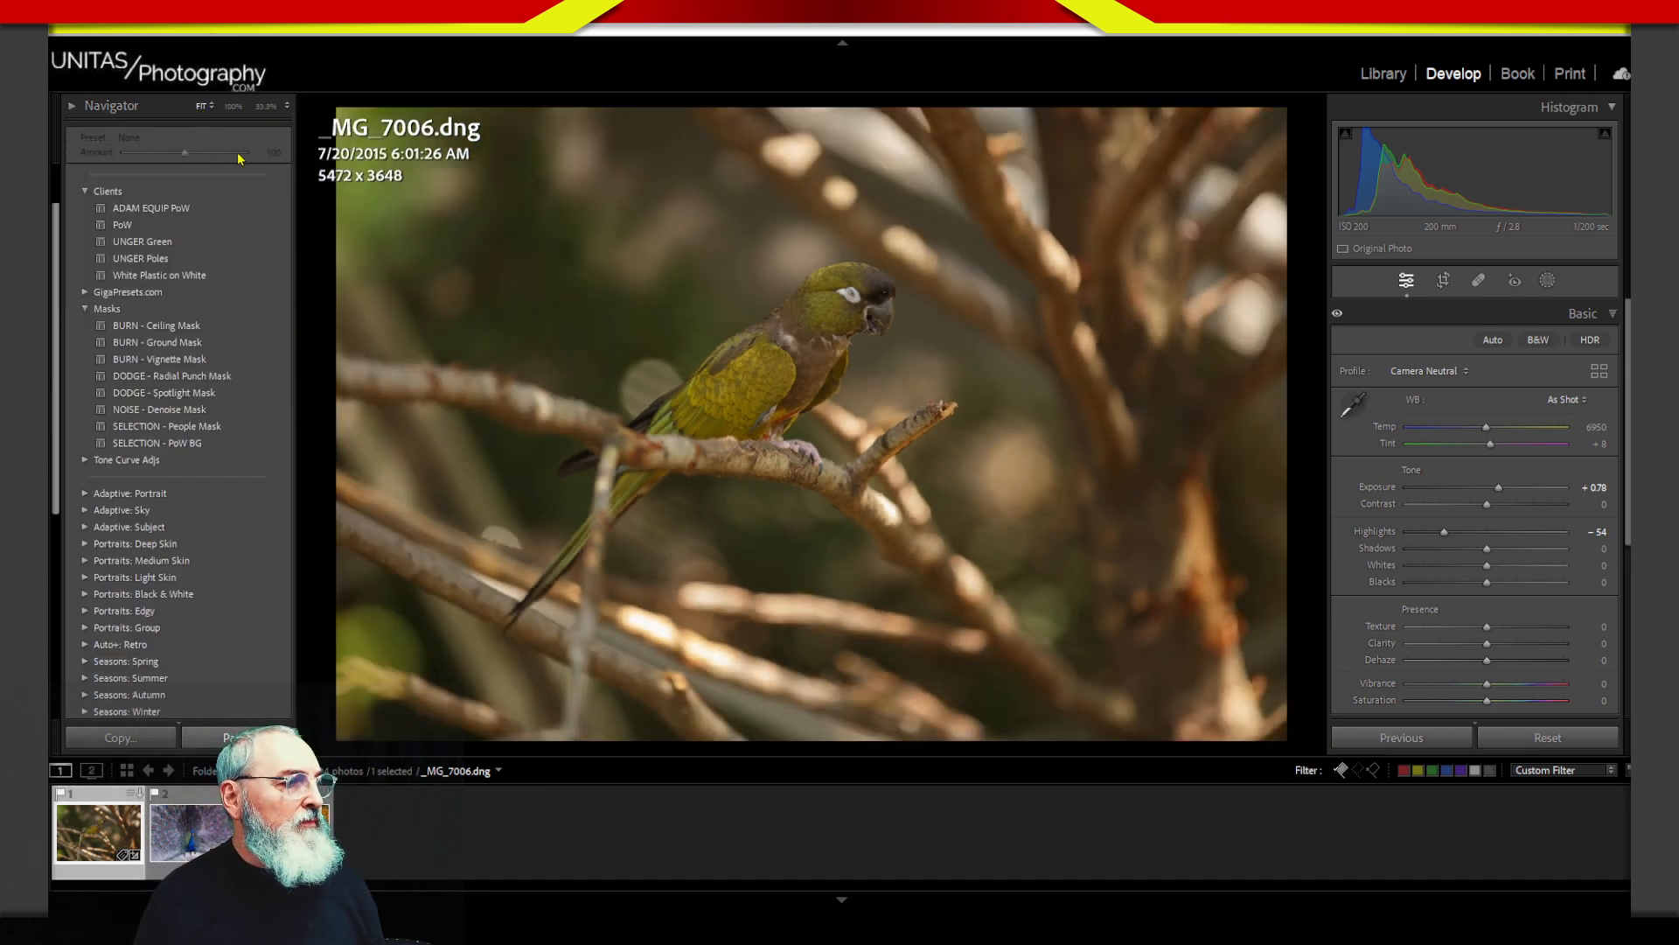
pyautogui.click(1547, 280)
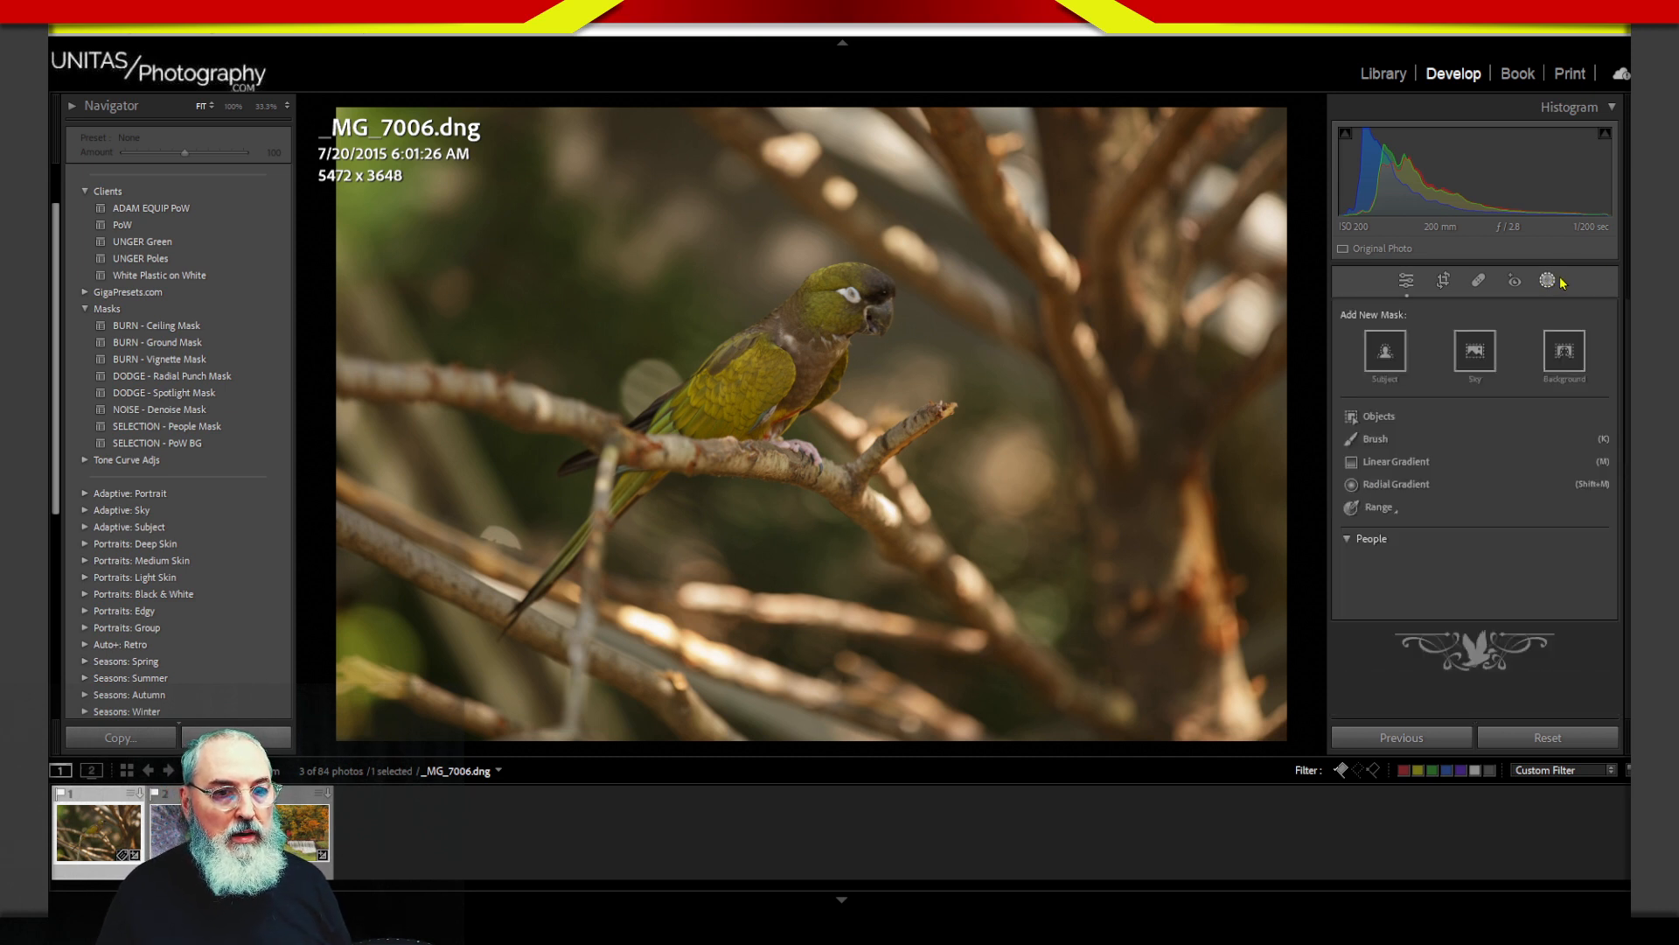
pyautogui.hotkey('shift', 'w')
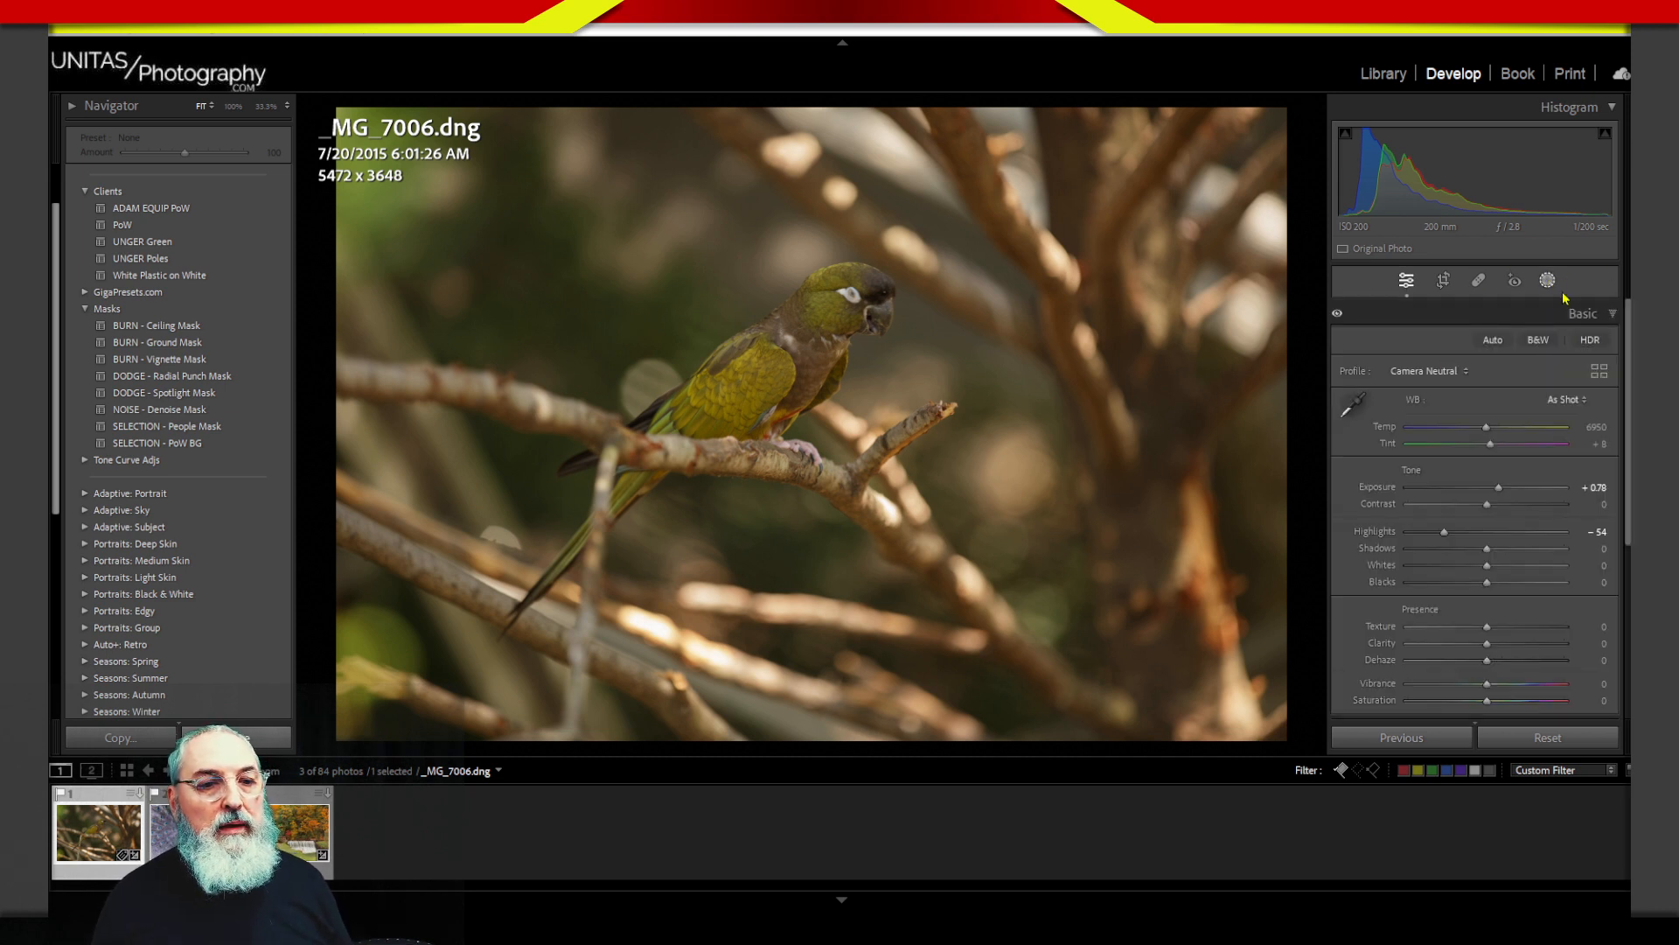
pyautogui.hotkey('shift', 'w')
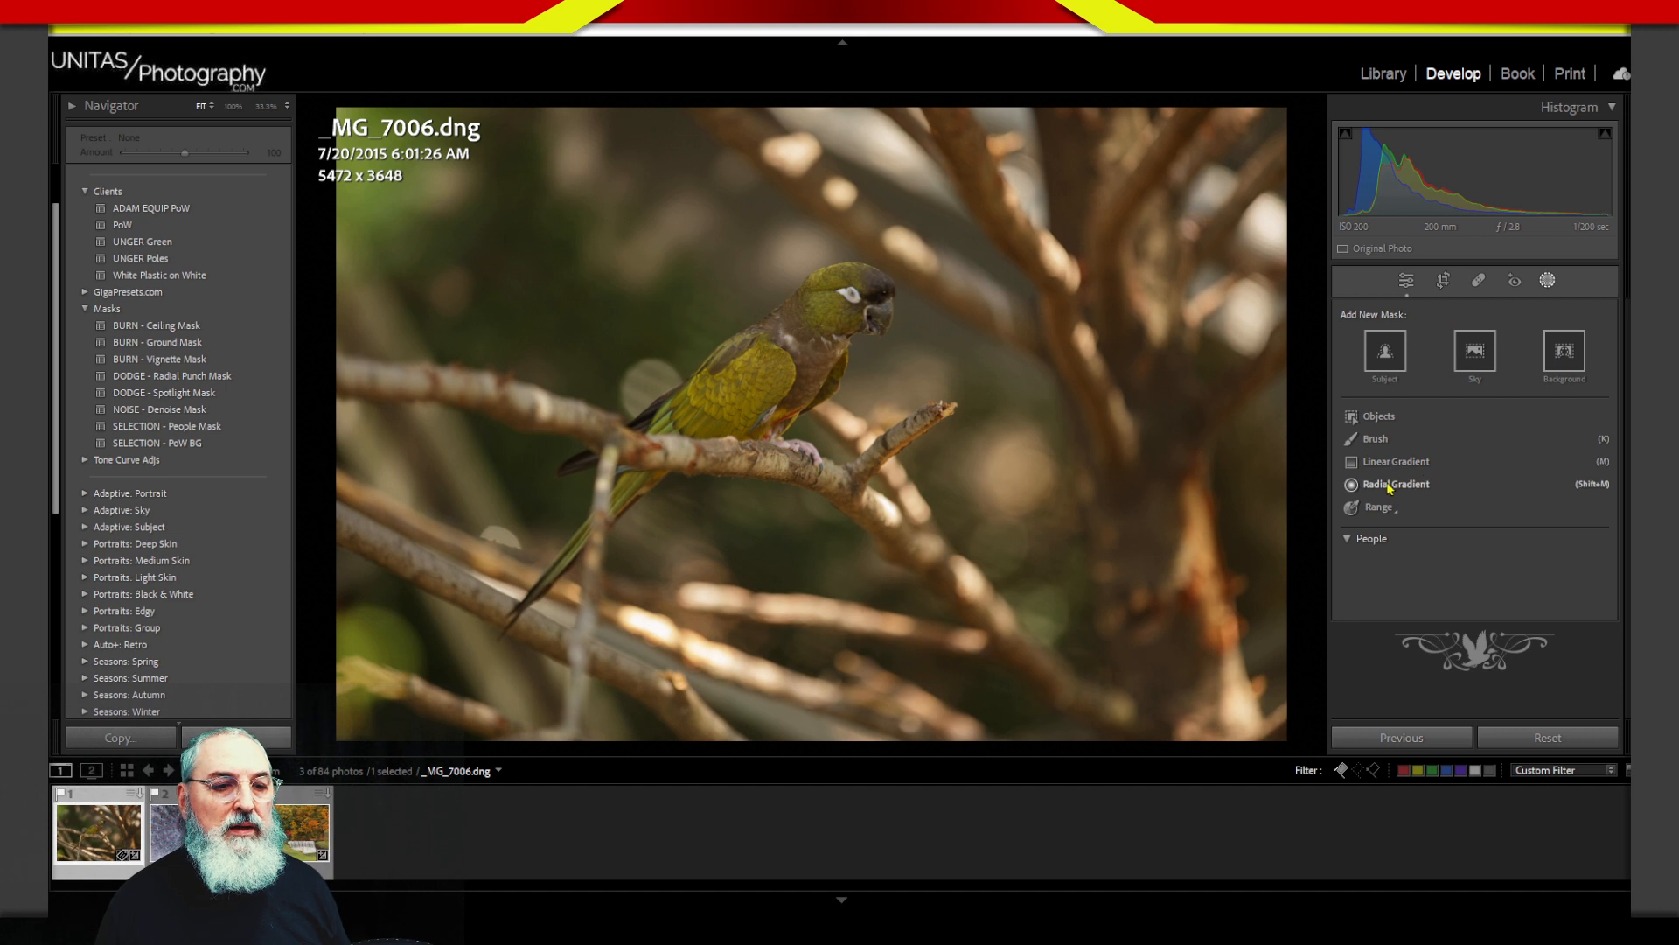
pyautogui.click(1461, 491)
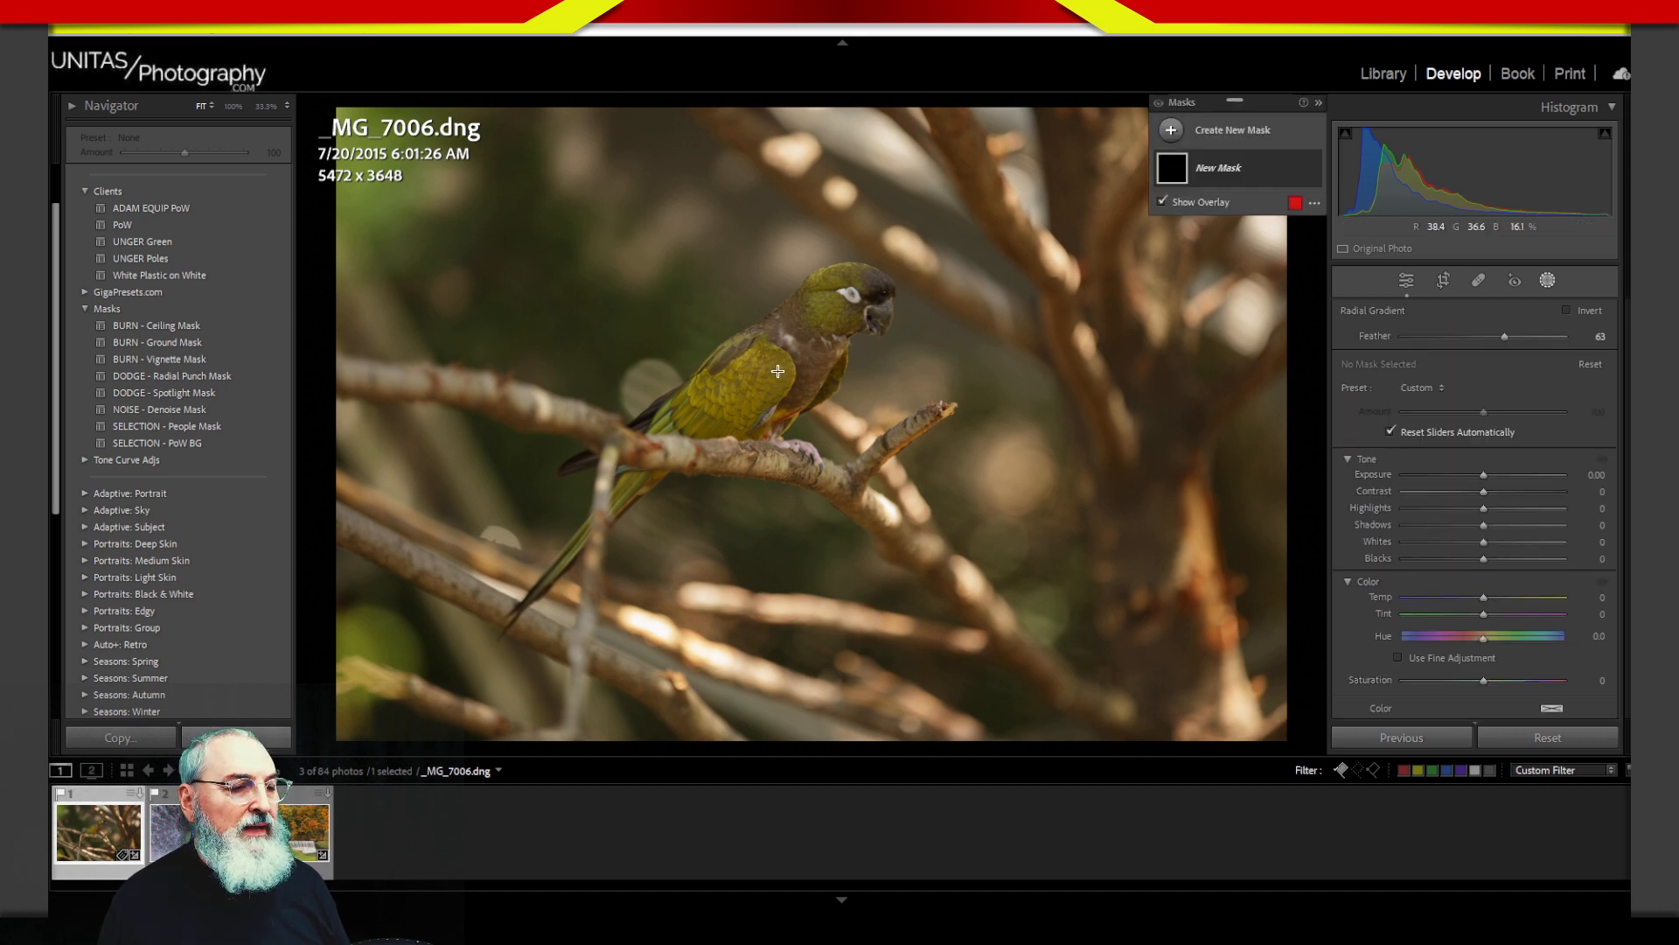
pyautogui.moveTo(787, 366); pyautogui.dragTo(613, 709)
# Step: Move the radial gradient onto the middle of the parrot and rotate it to match the bird's diagonal pose
pyautogui.moveTo(879, 316); pyautogui.dragTo(829, 374)
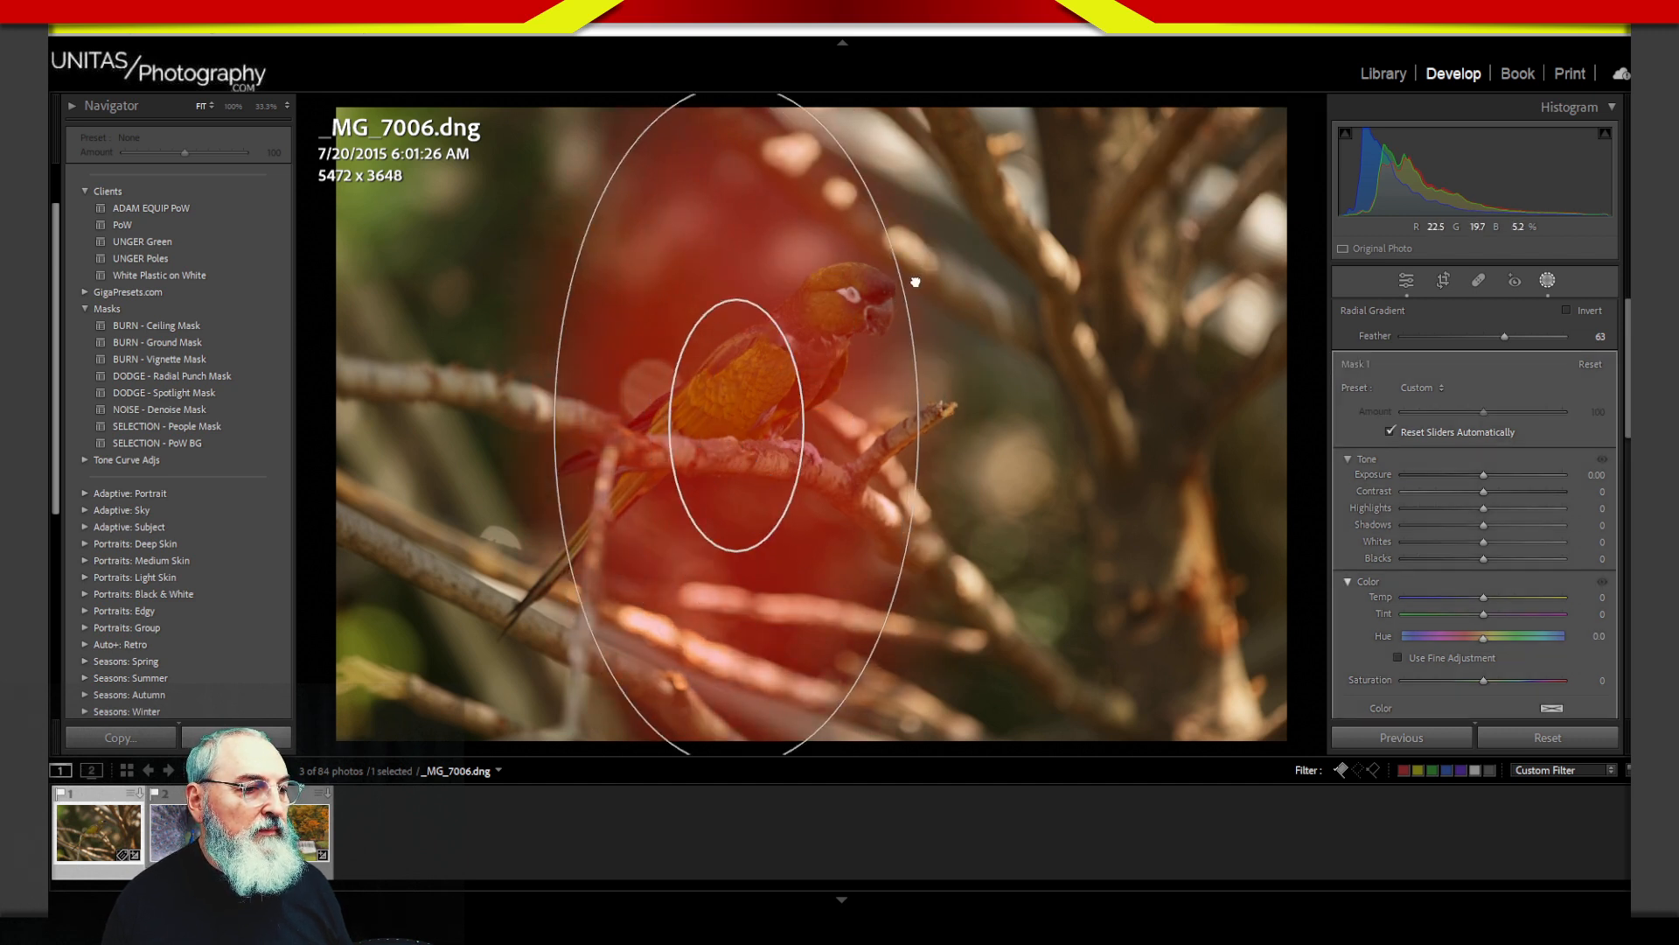
pyautogui.moveTo(915, 282); pyautogui.dragTo(925, 299)
pyautogui.moveTo(984, 415); pyautogui.dragTo(992, 434)
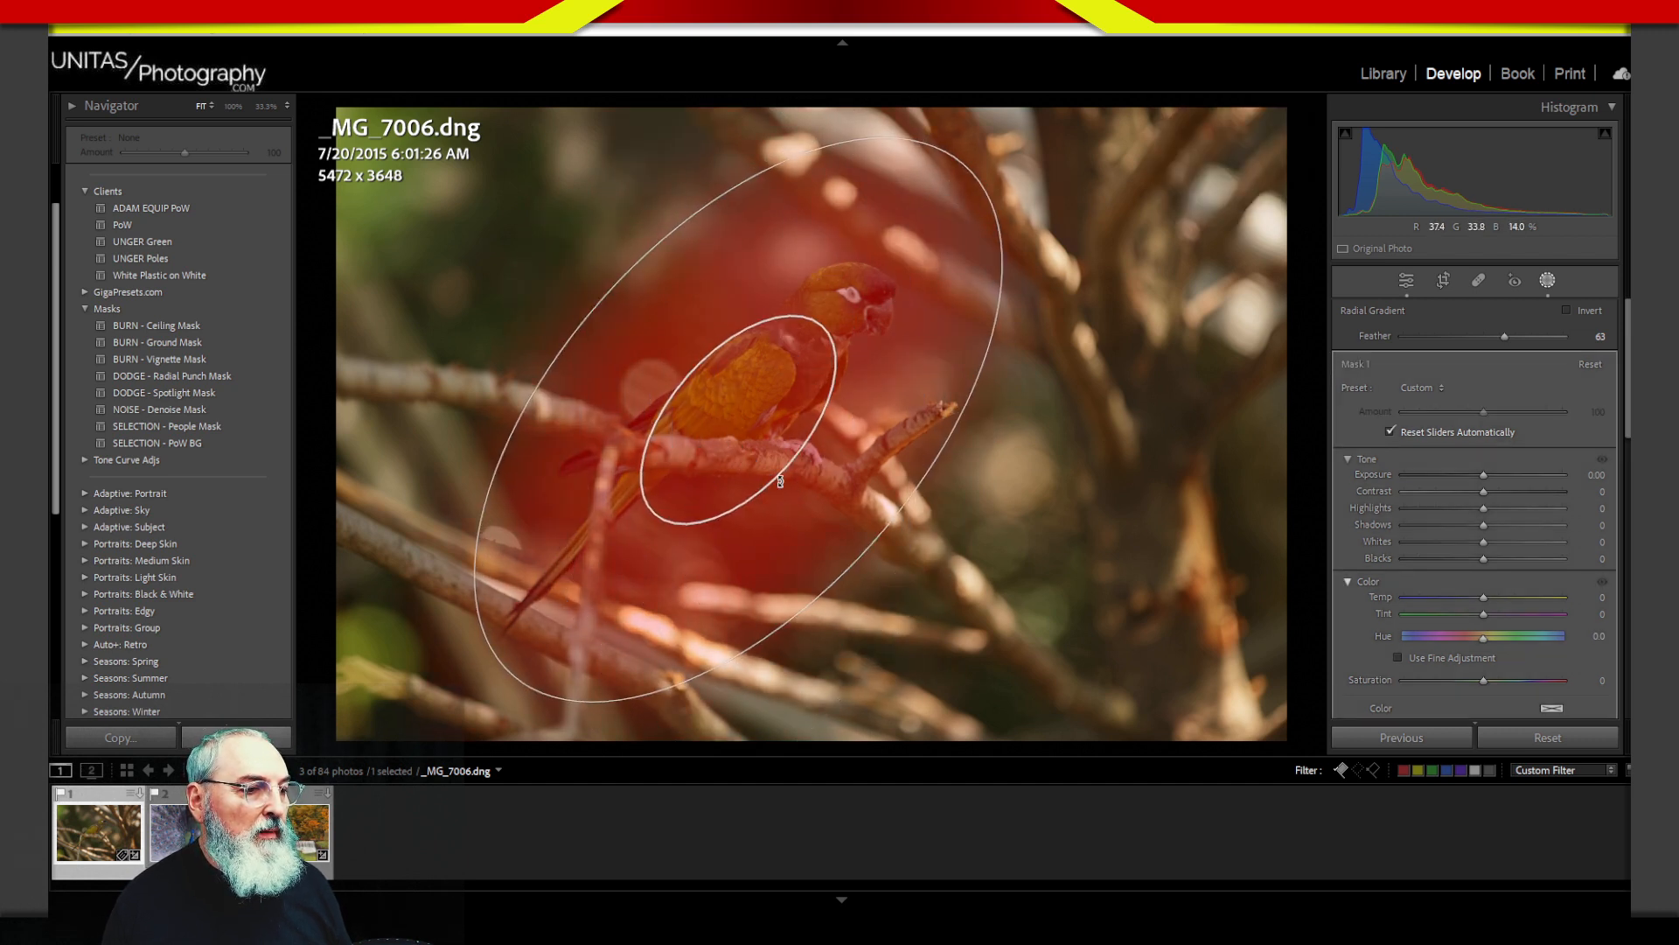
# Step: Move and lengthen the radial gradient ellipse so it covers the parrot from head to tail, with Feather set to 65
pyautogui.moveTo(780, 481); pyautogui.dragTo(829, 405)
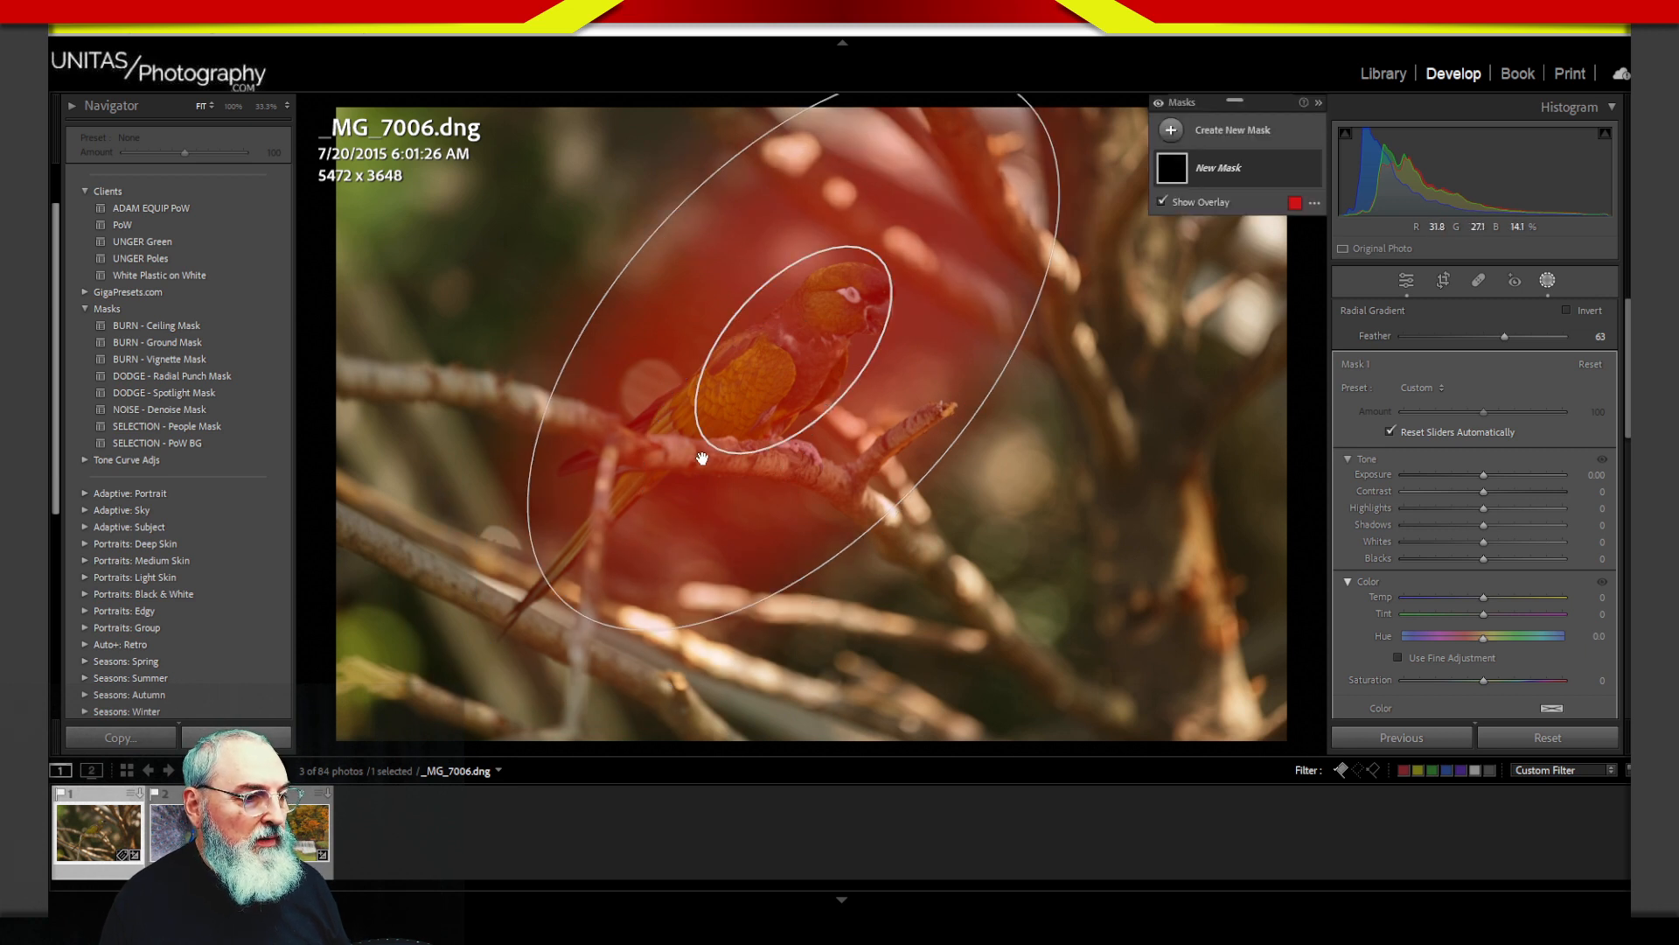
pyautogui.moveTo(567, 604); pyautogui.dragTo(485, 675)
pyautogui.moveTo(705, 407); pyautogui.dragTo(710, 408)
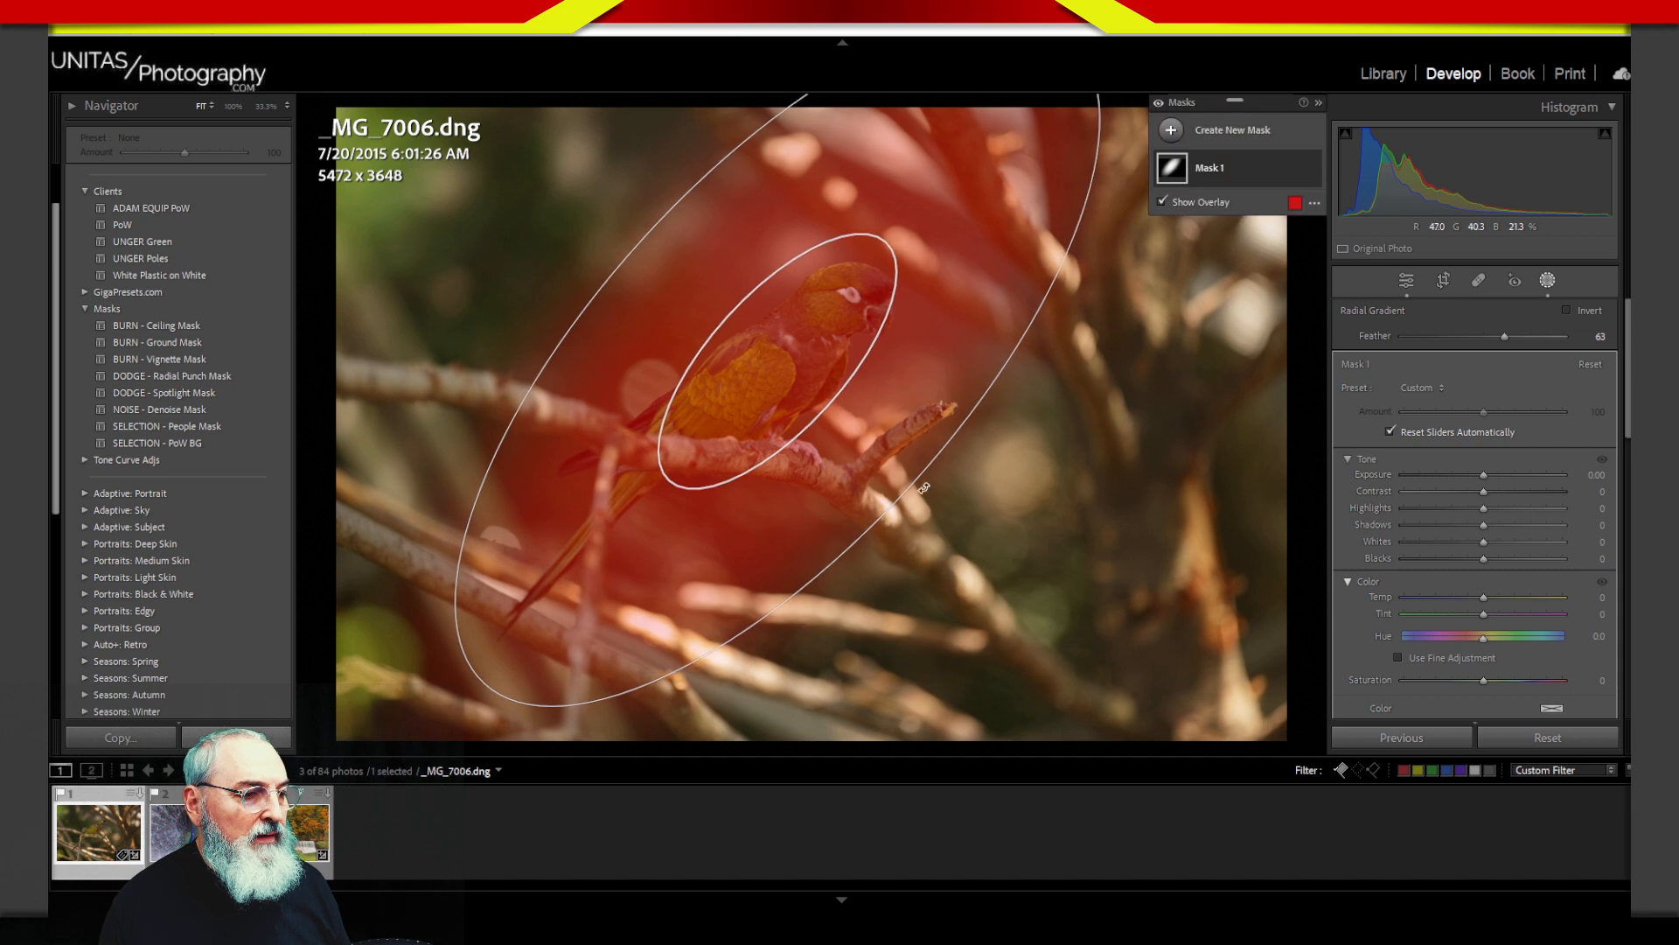
pyautogui.moveTo(923, 496); pyautogui.dragTo(956, 528)
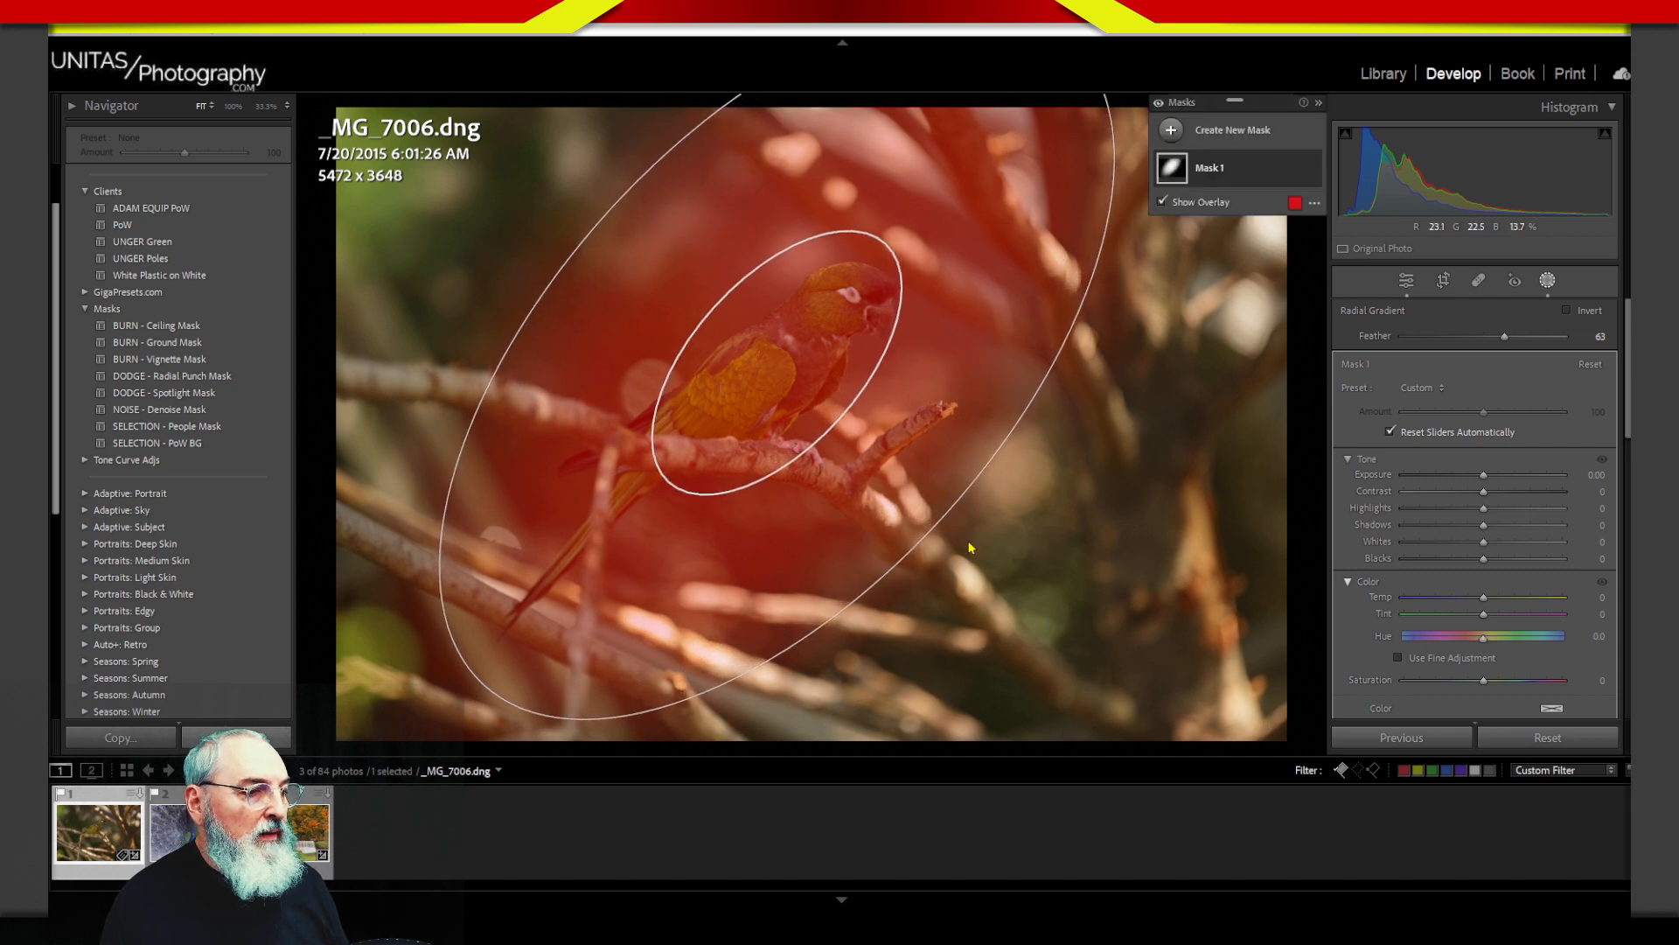
pyautogui.moveTo(704, 490); pyautogui.dragTo(674, 481)
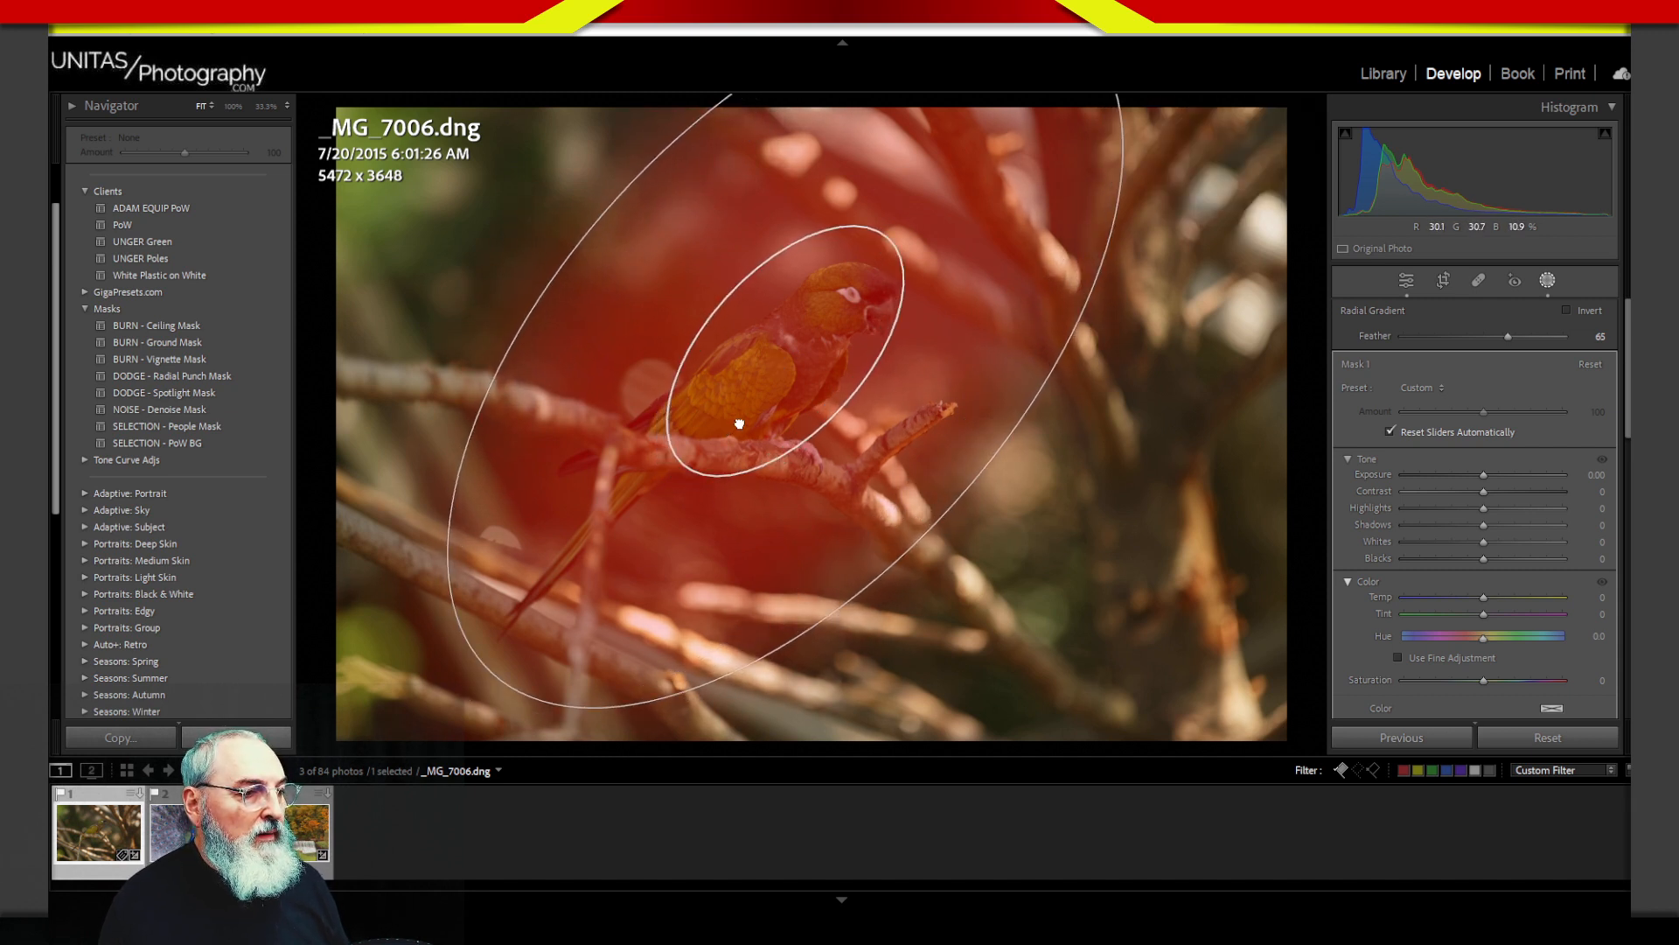
pyautogui.moveTo(735, 430); pyautogui.dragTo(743, 425)
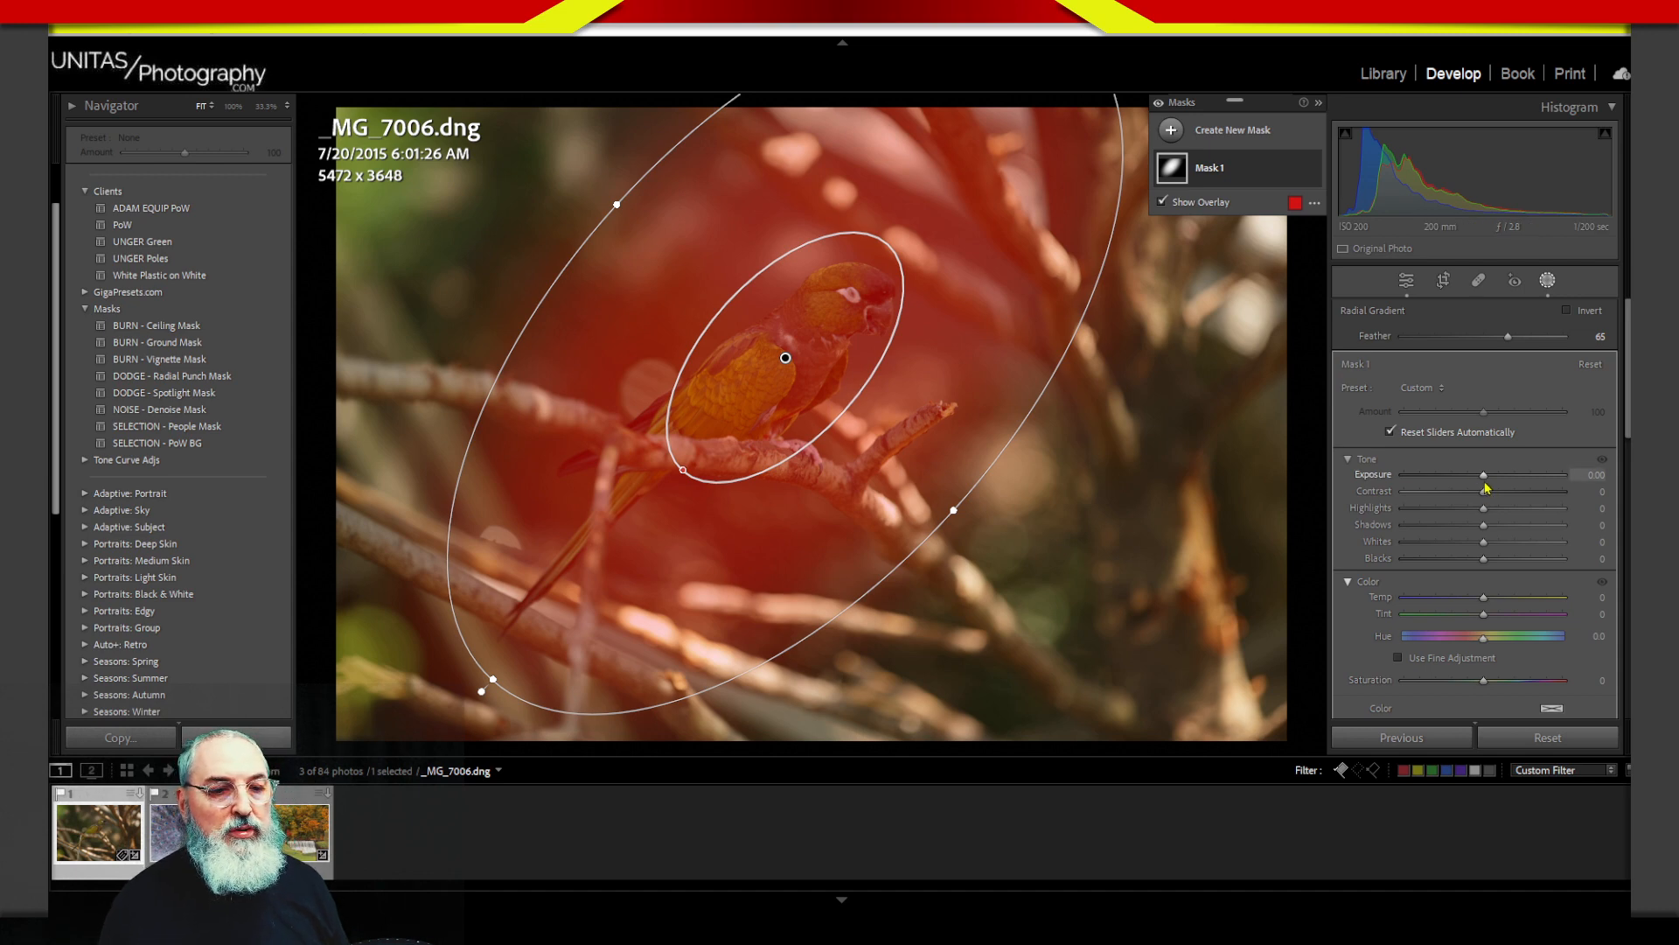
# Step: Set the radial gradient mask's Exposure to 1.22, Highlights to −71 and Whites to −37
pyautogui.moveTo(1478, 475); pyautogui.dragTo(1501, 475)
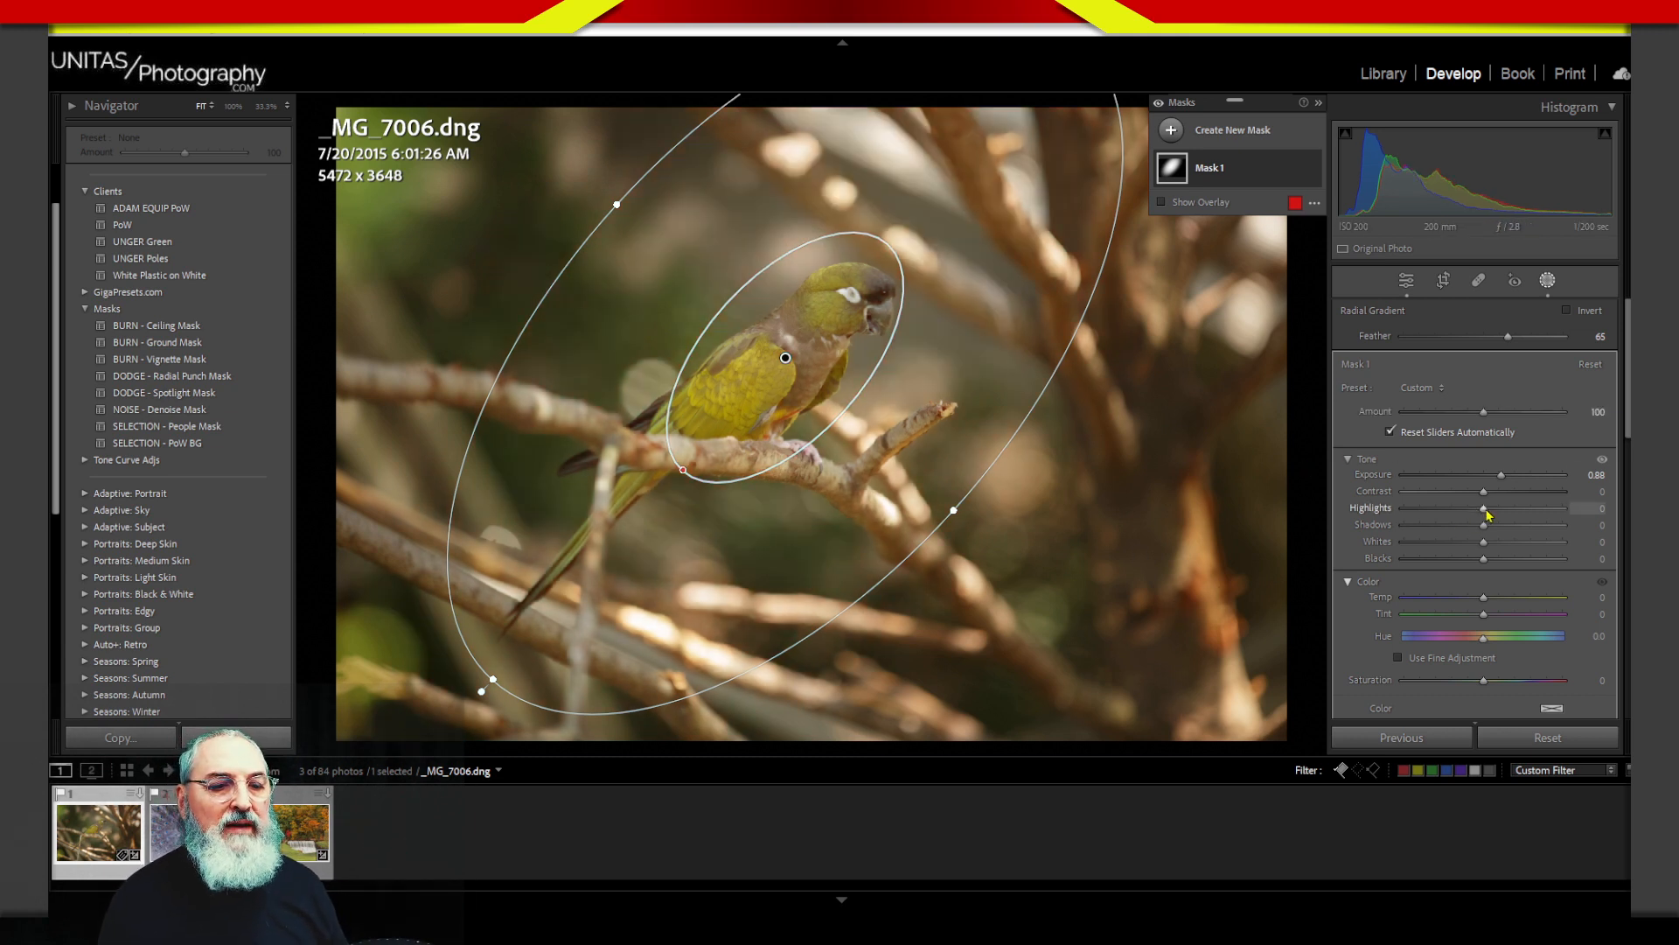
pyautogui.moveTo(1487, 514); pyautogui.dragTo(1457, 513)
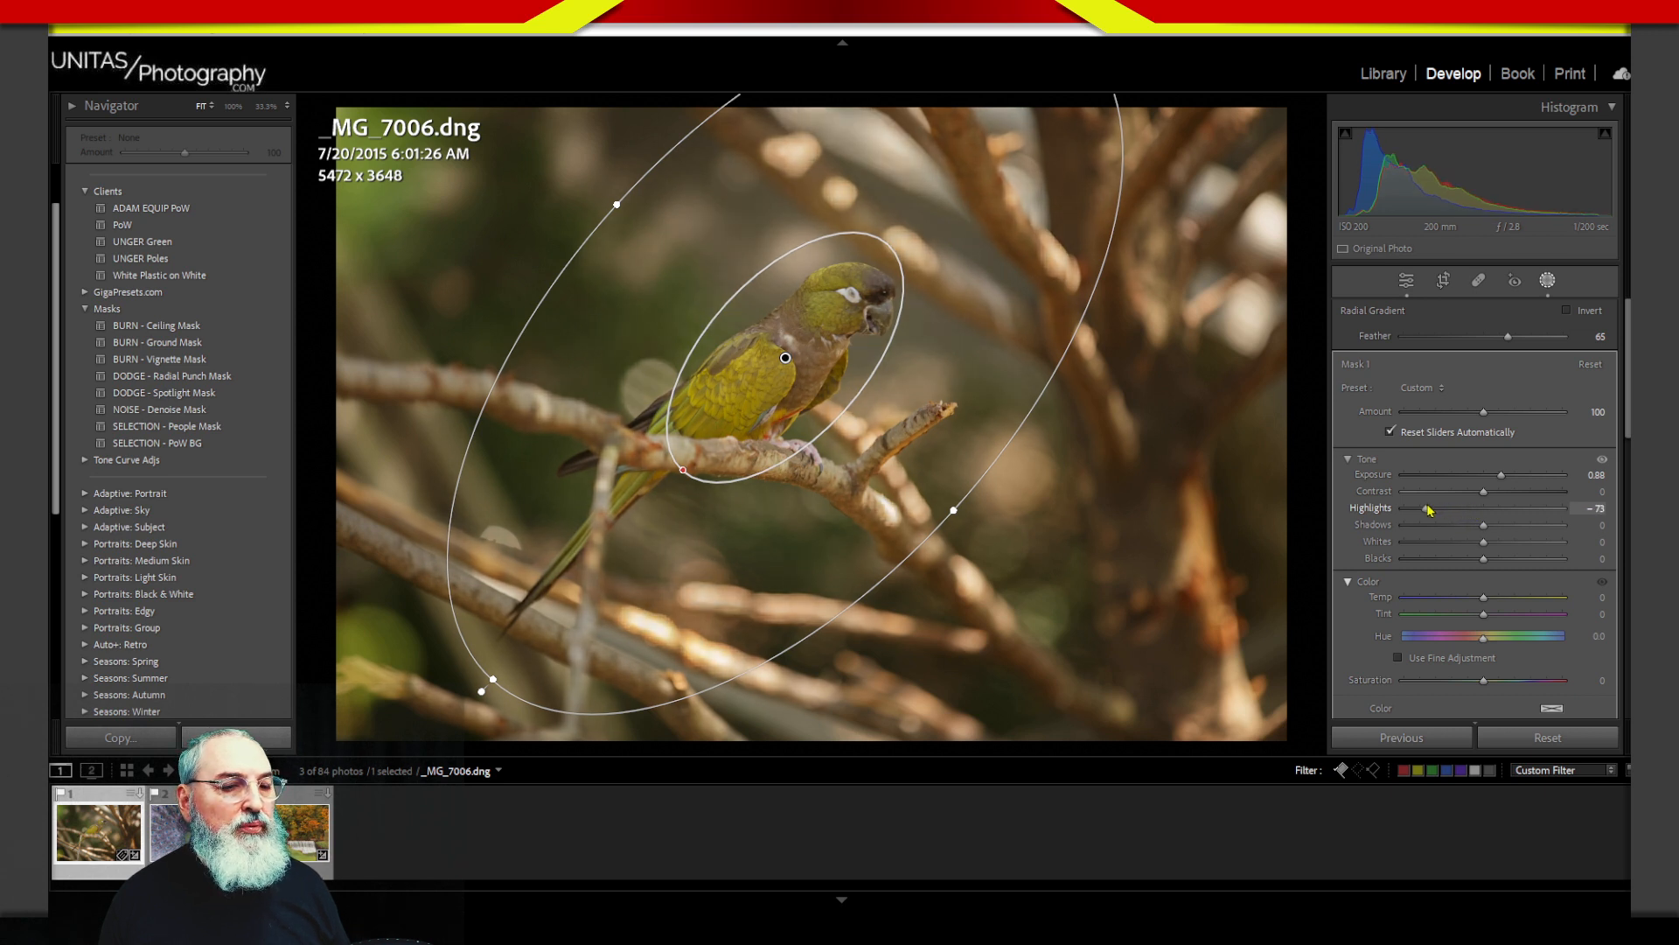
pyautogui.moveTo(1498, 480); pyautogui.dragTo(1504, 480)
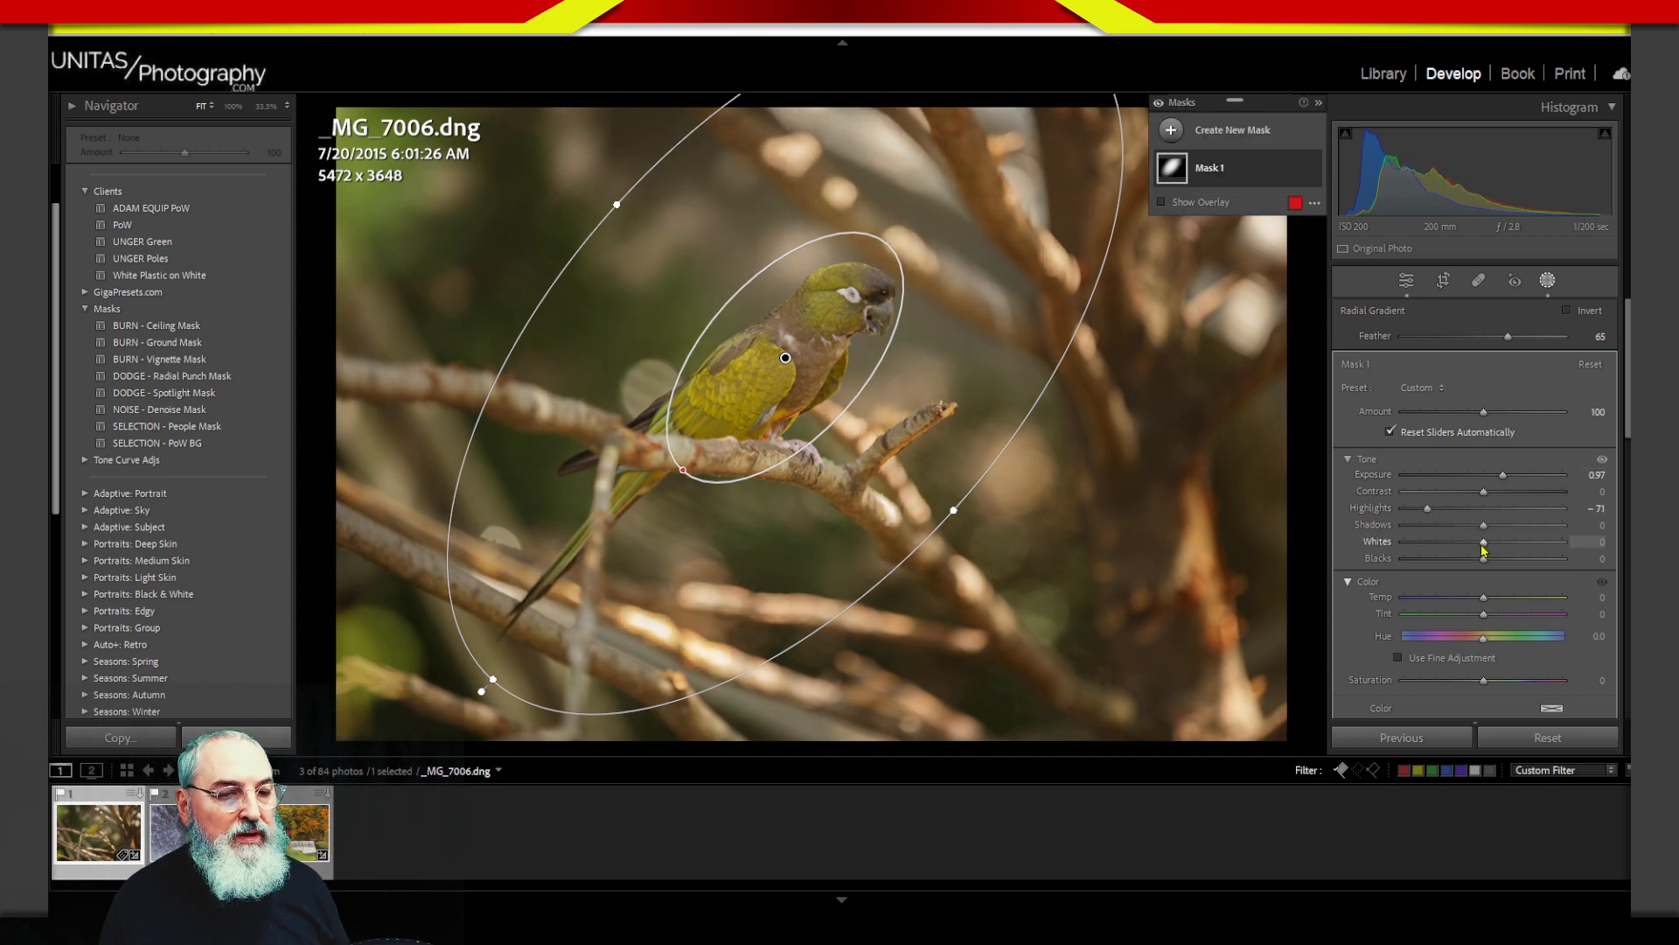
pyautogui.moveTo(1483, 544); pyautogui.dragTo(1454, 551)
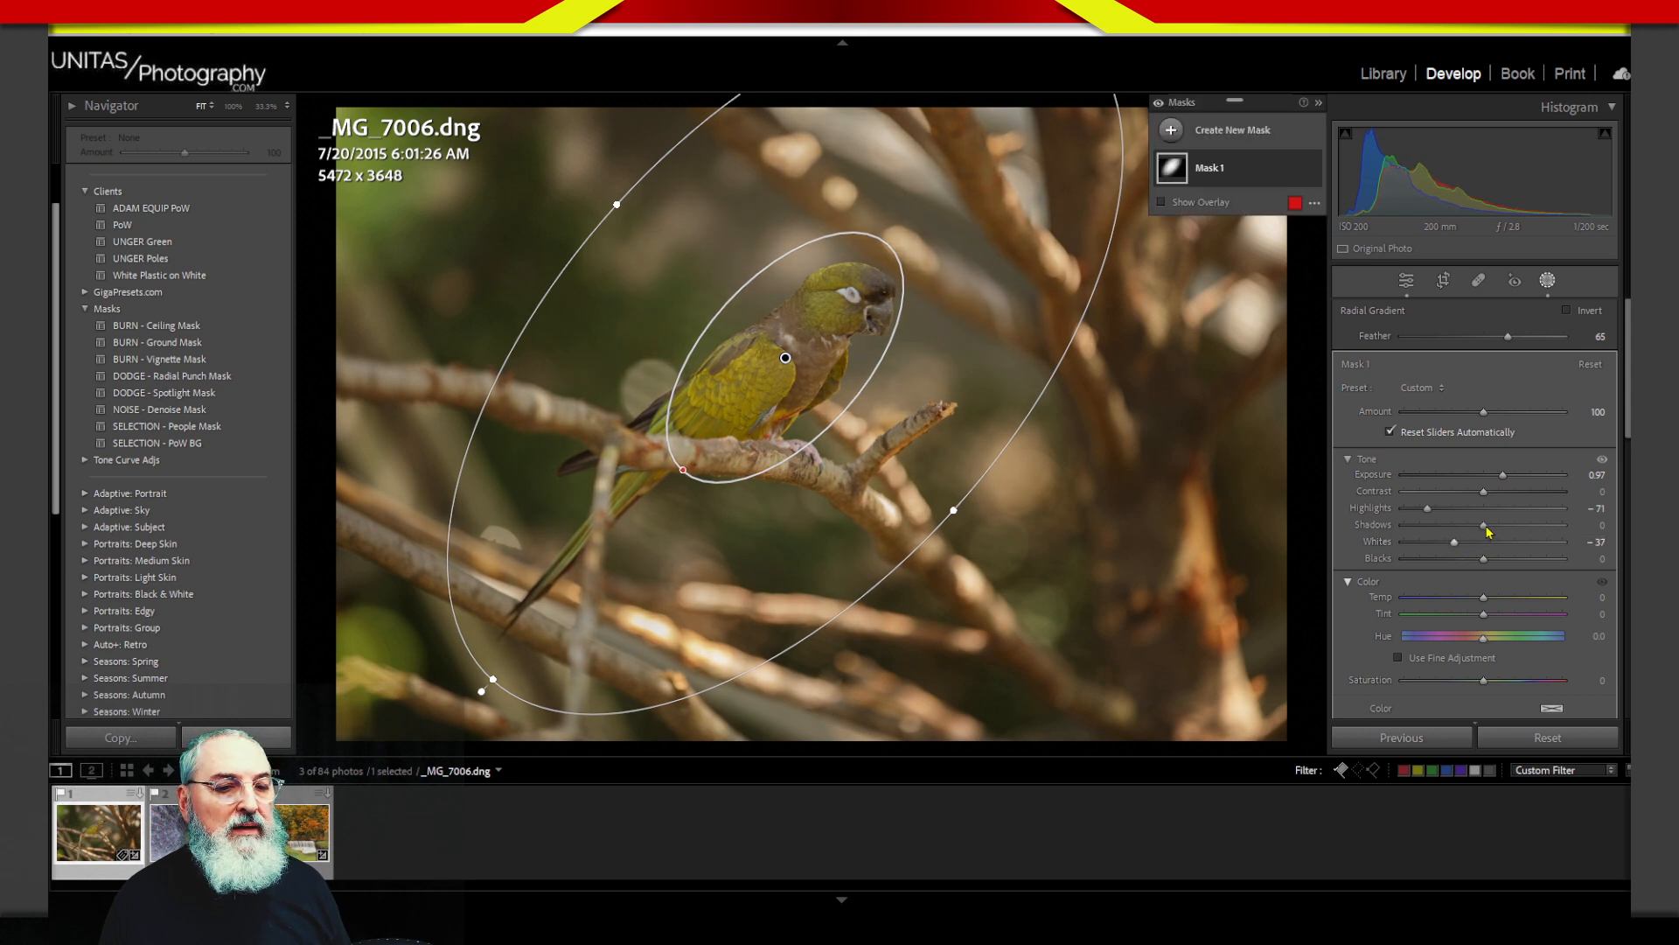
pyautogui.moveTo(1503, 479); pyautogui.dragTo(1514, 482)
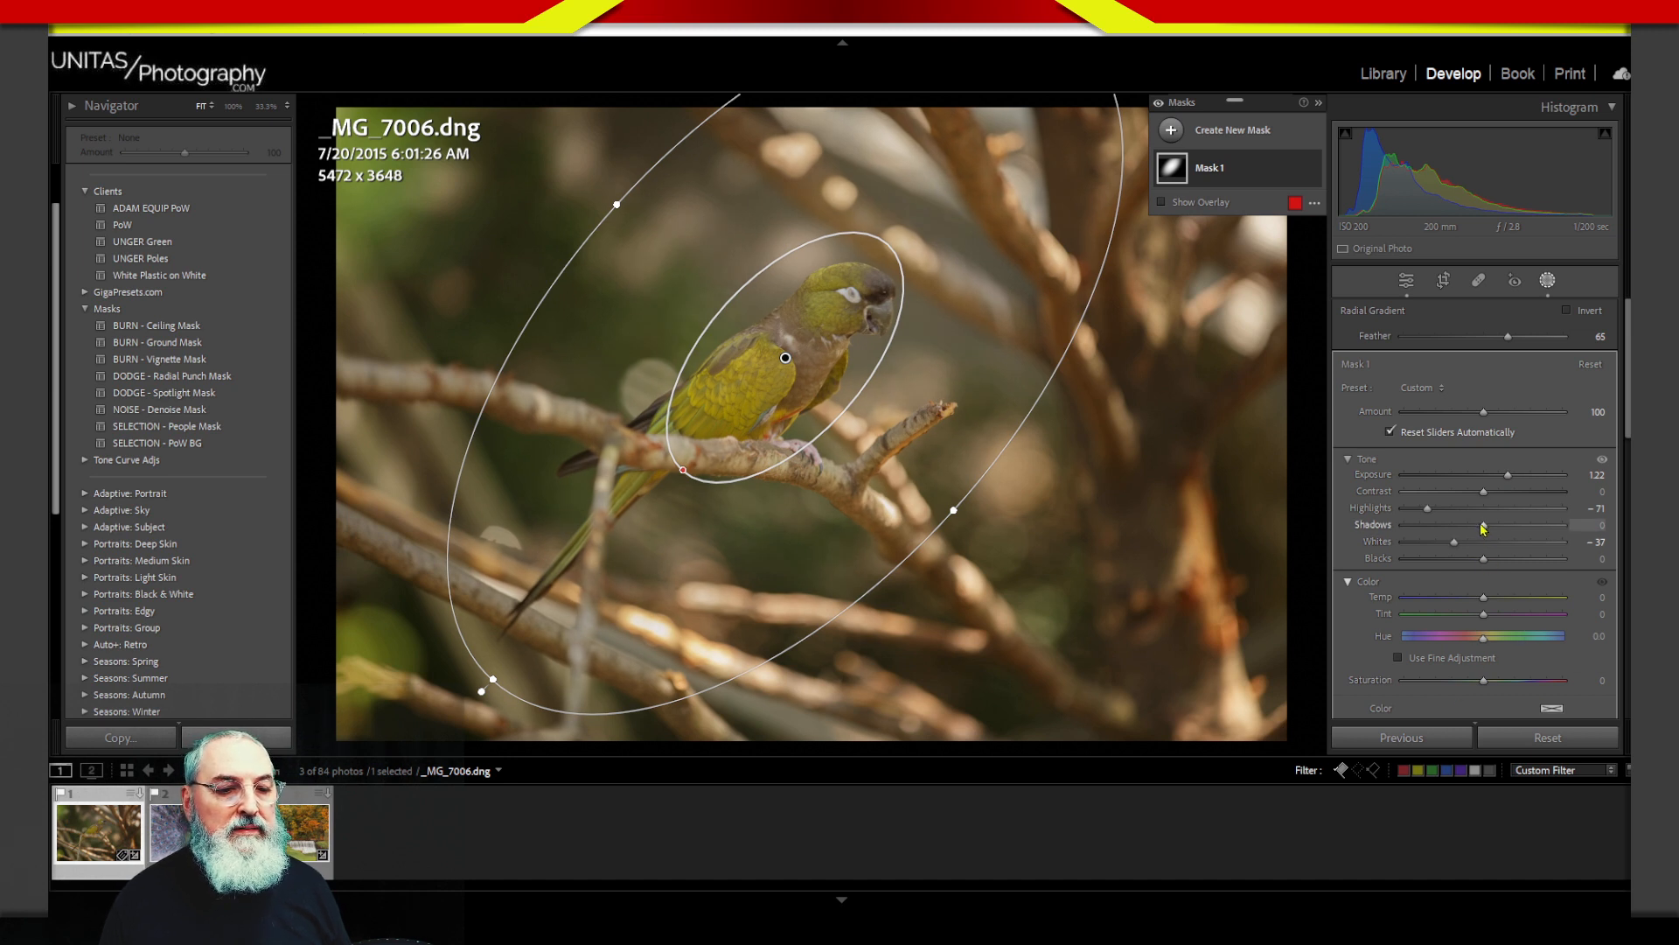
# Step: Rework the radial mask's tone with Exposure 1.52, Highlights −20, Shadows −54 and Whites reset to 0
pyautogui.moveTo(1480, 534); pyautogui.dragTo(1422, 560)
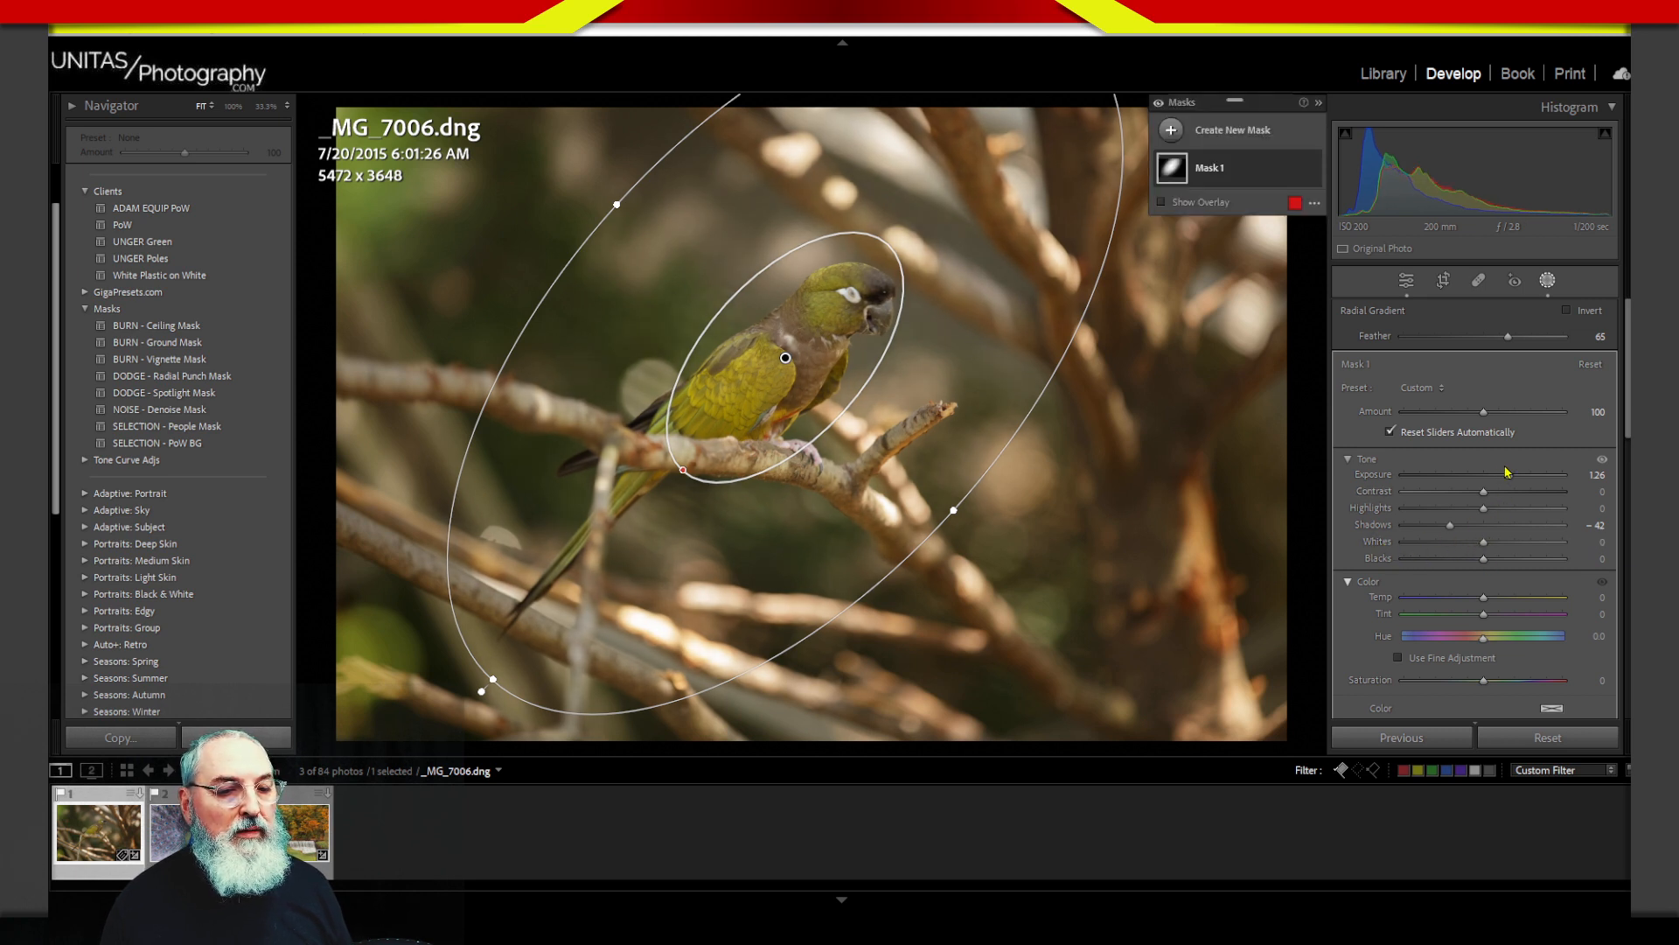
pyautogui.moveTo(1510, 475); pyautogui.dragTo(1514, 477)
pyautogui.moveTo(1450, 525); pyautogui.dragTo(1493, 548)
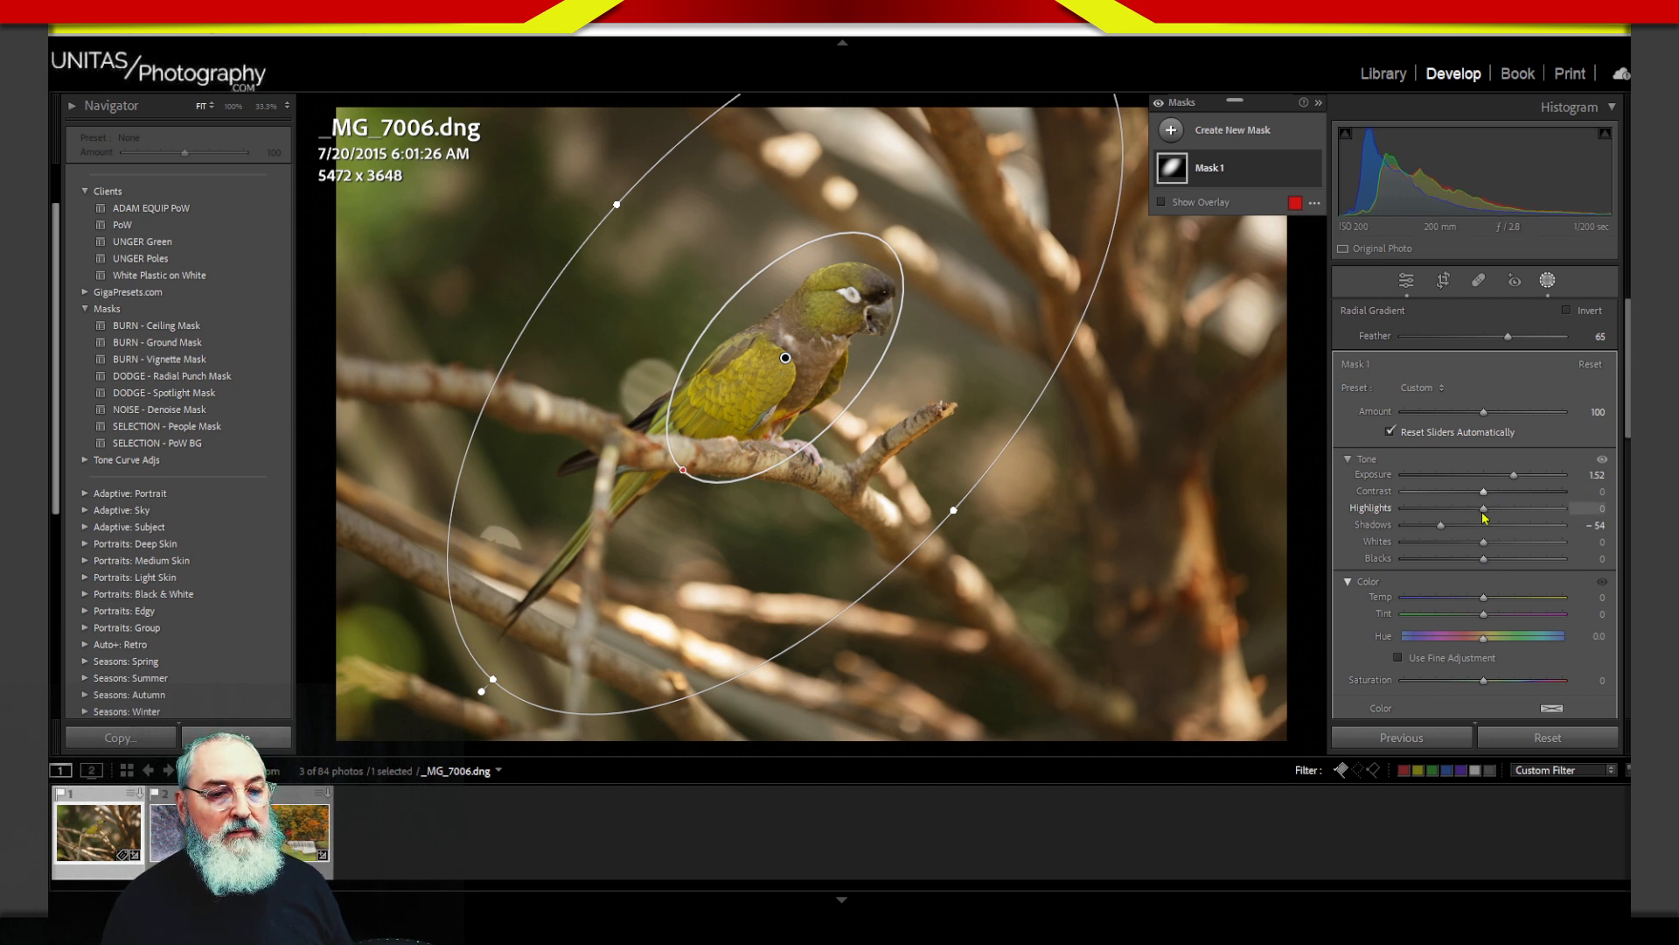
pyautogui.moveTo(1484, 508); pyautogui.dragTo(1468, 517)
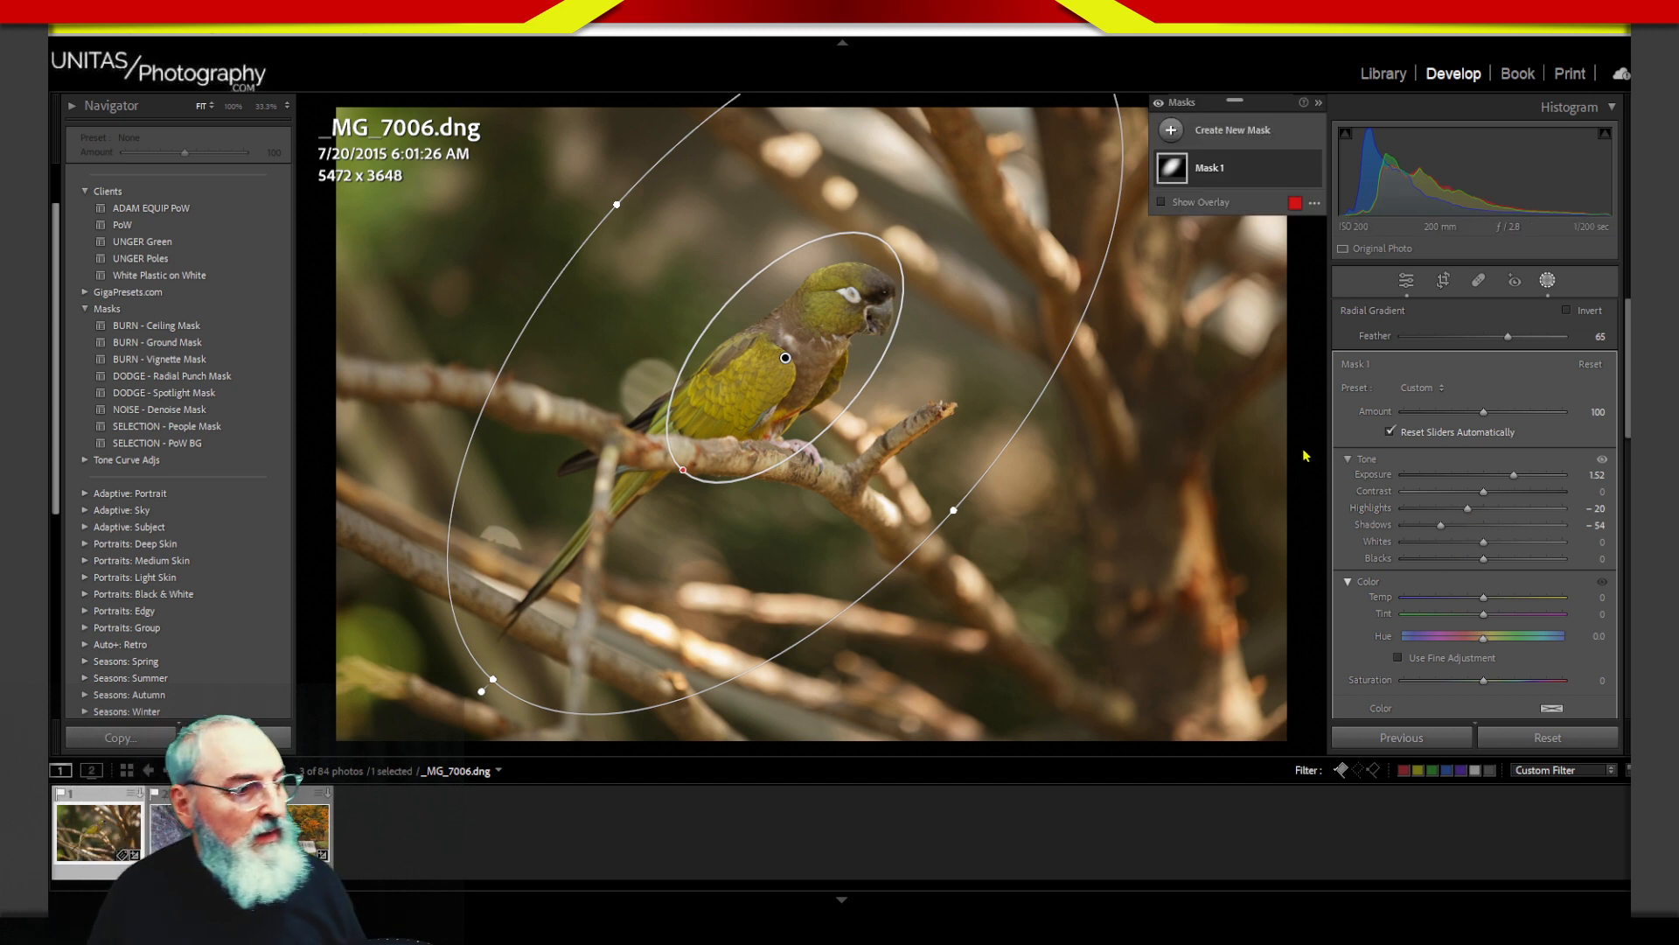
# Step: Hide and show the radial gradient mask repeatedly to compare the parrot with and without the adjustment
pyautogui.click(1312, 170)
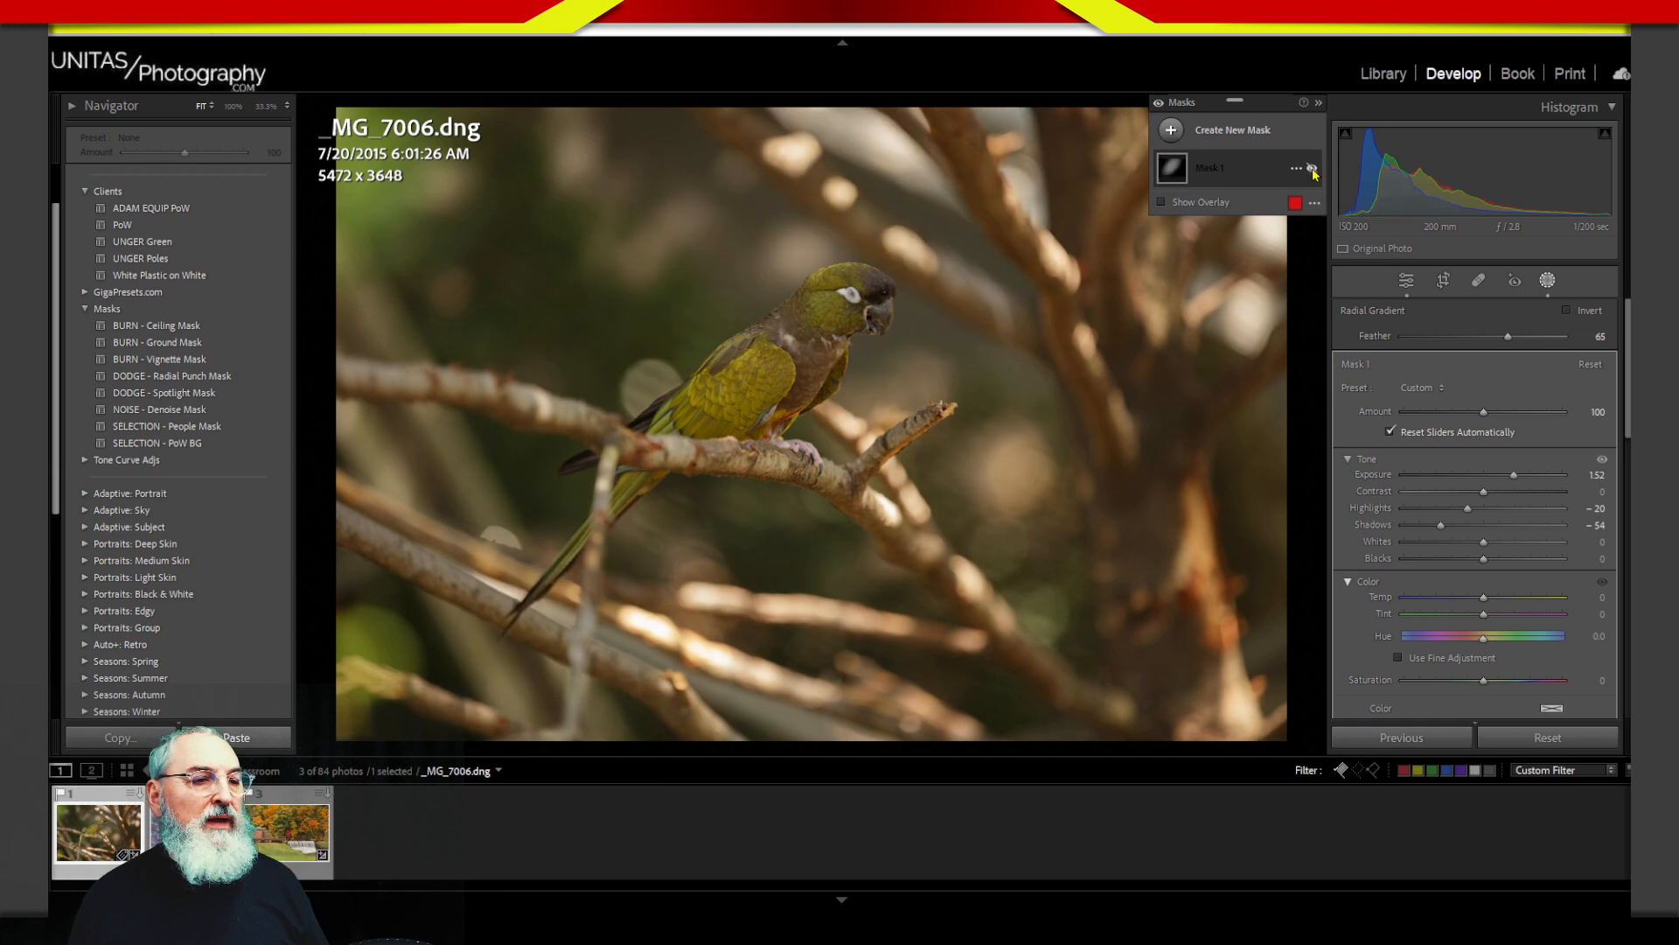
pyautogui.click(1310, 172)
pyautogui.click(1311, 170)
pyautogui.click(1310, 169)
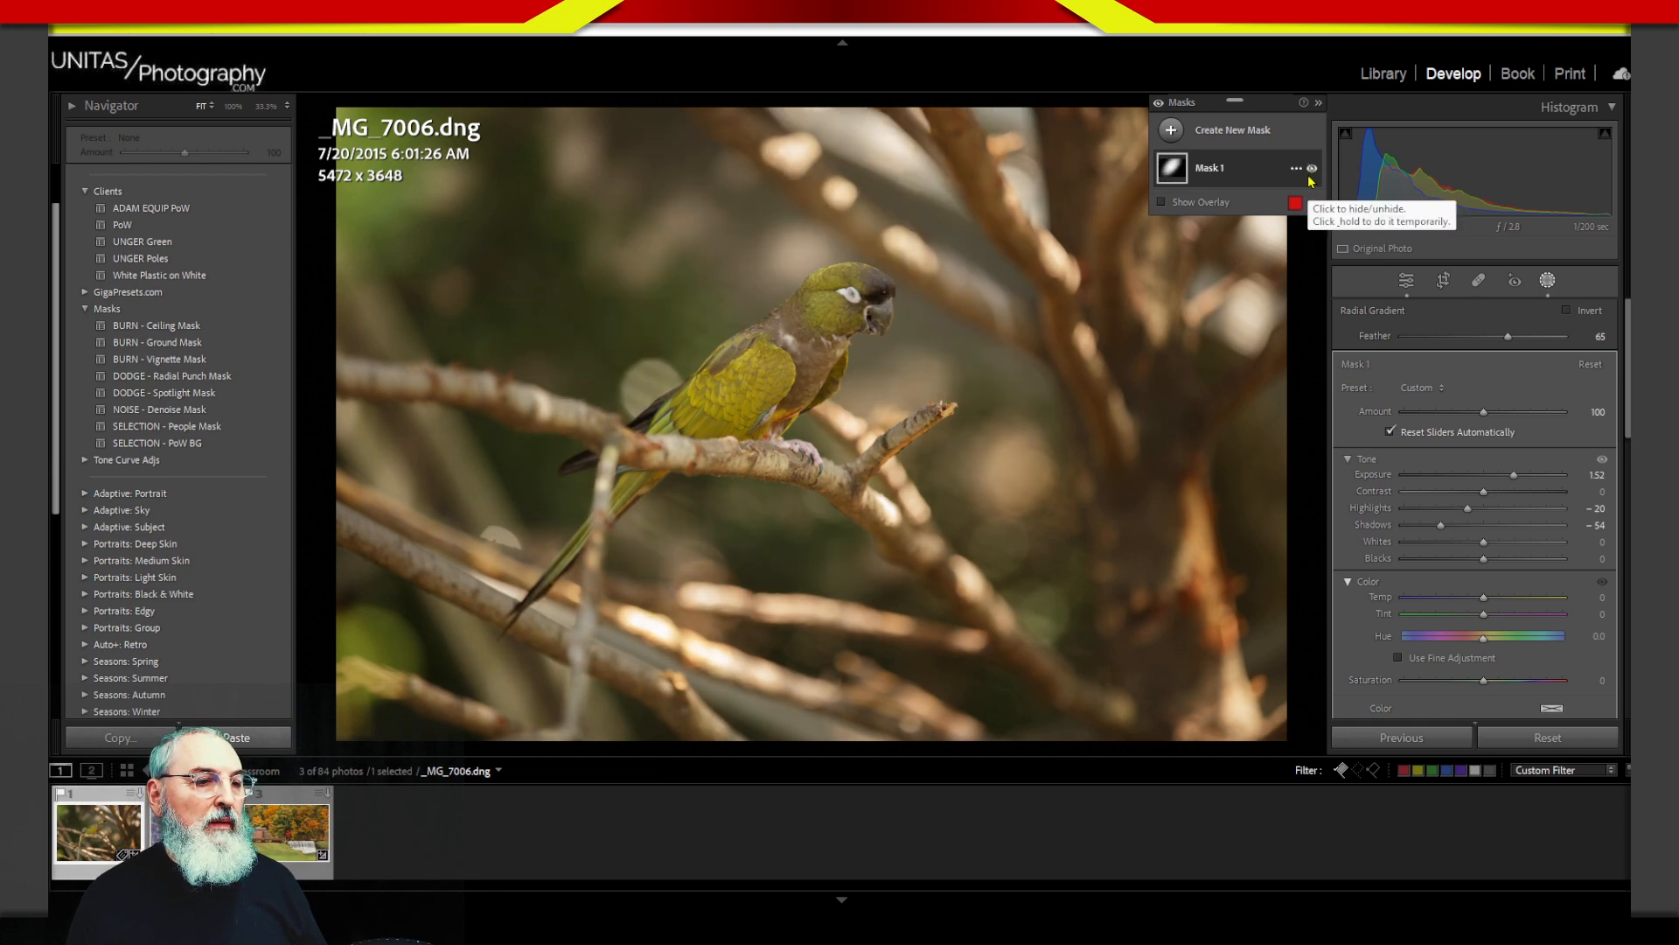
pyautogui.click(1309, 169)
pyautogui.click(1311, 175)
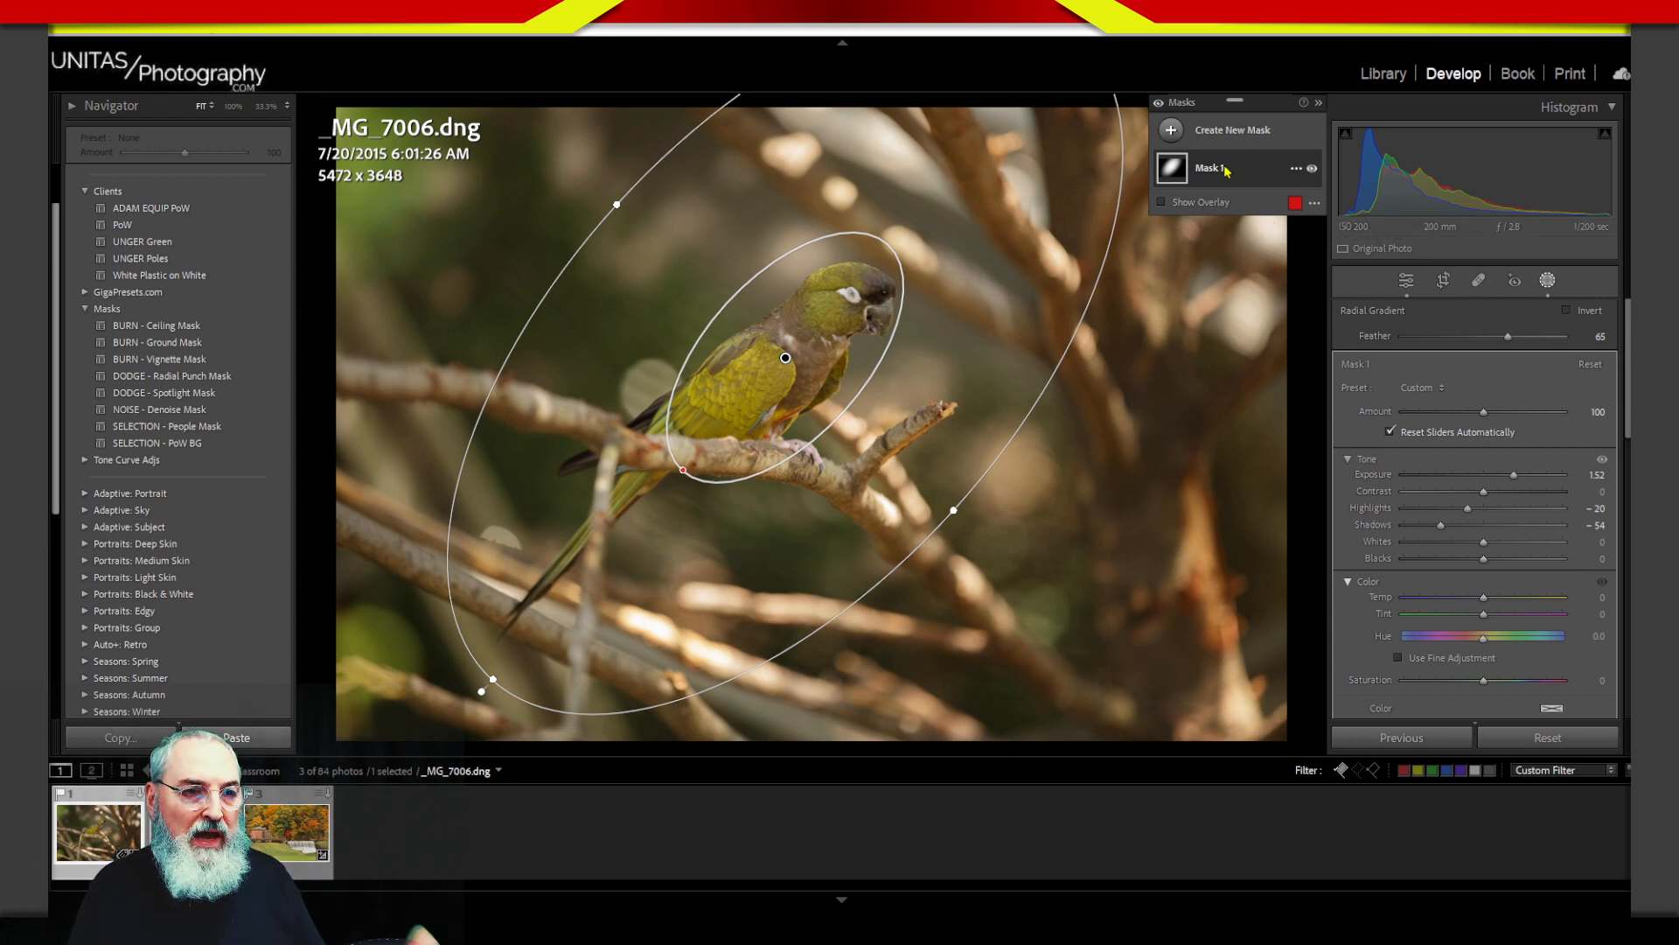
# Step: Delete the radial gradient mask covering the parrot
pyautogui.moveTo(1166, 156)
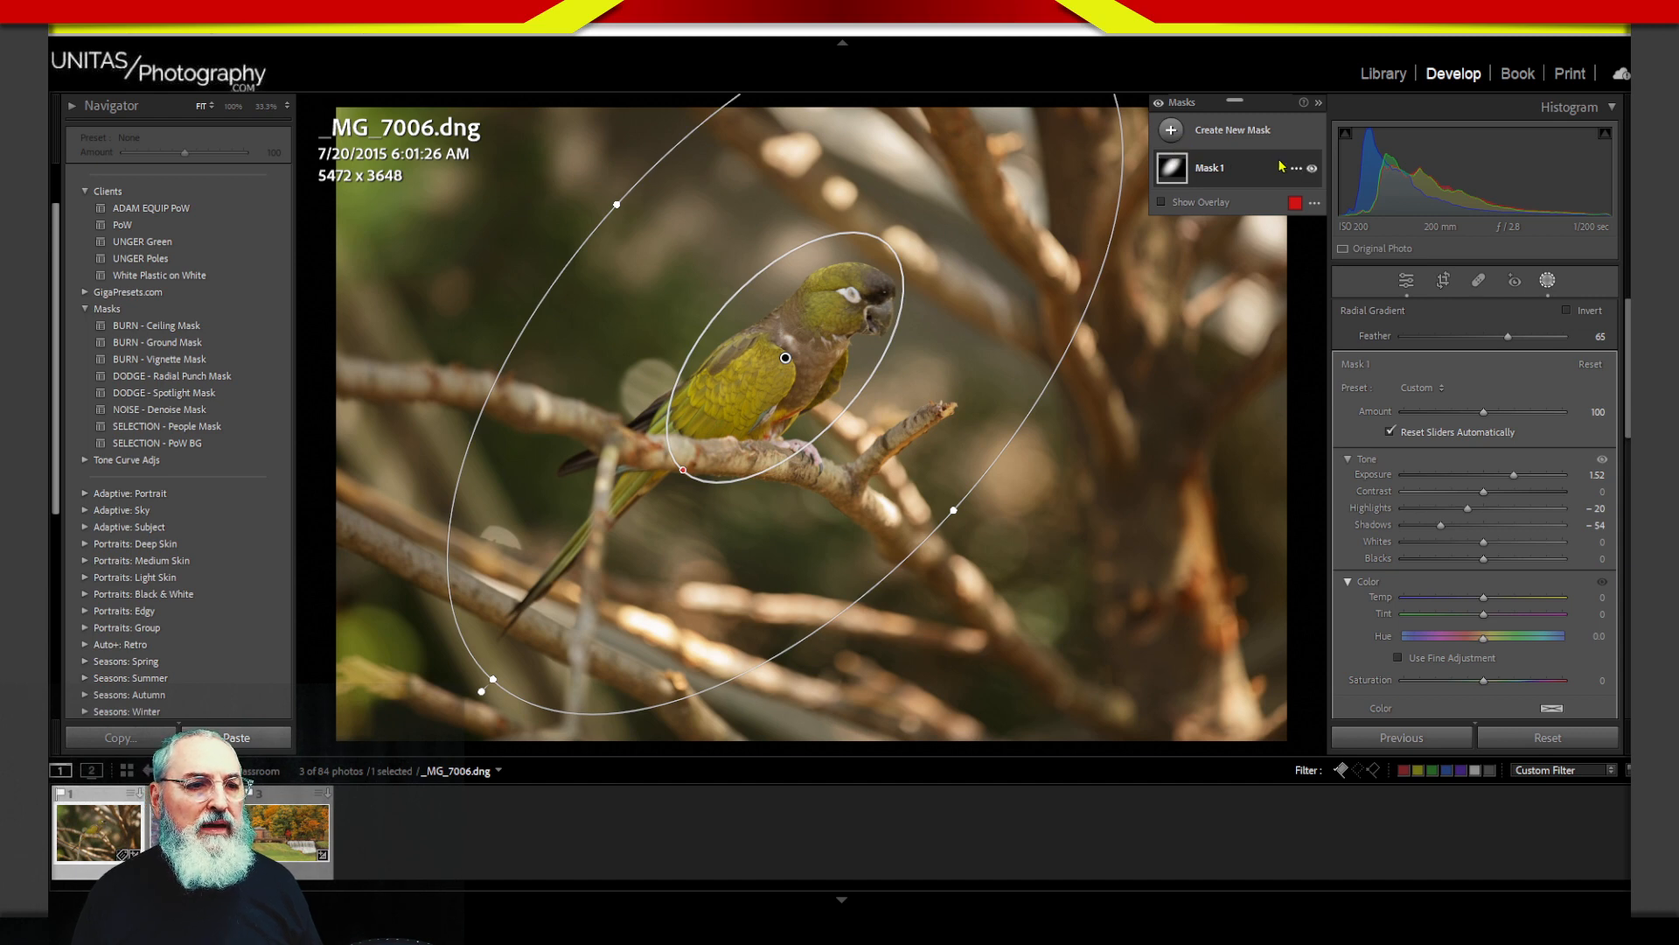
pyautogui.click(1297, 168)
pyautogui.click(1267, 175)
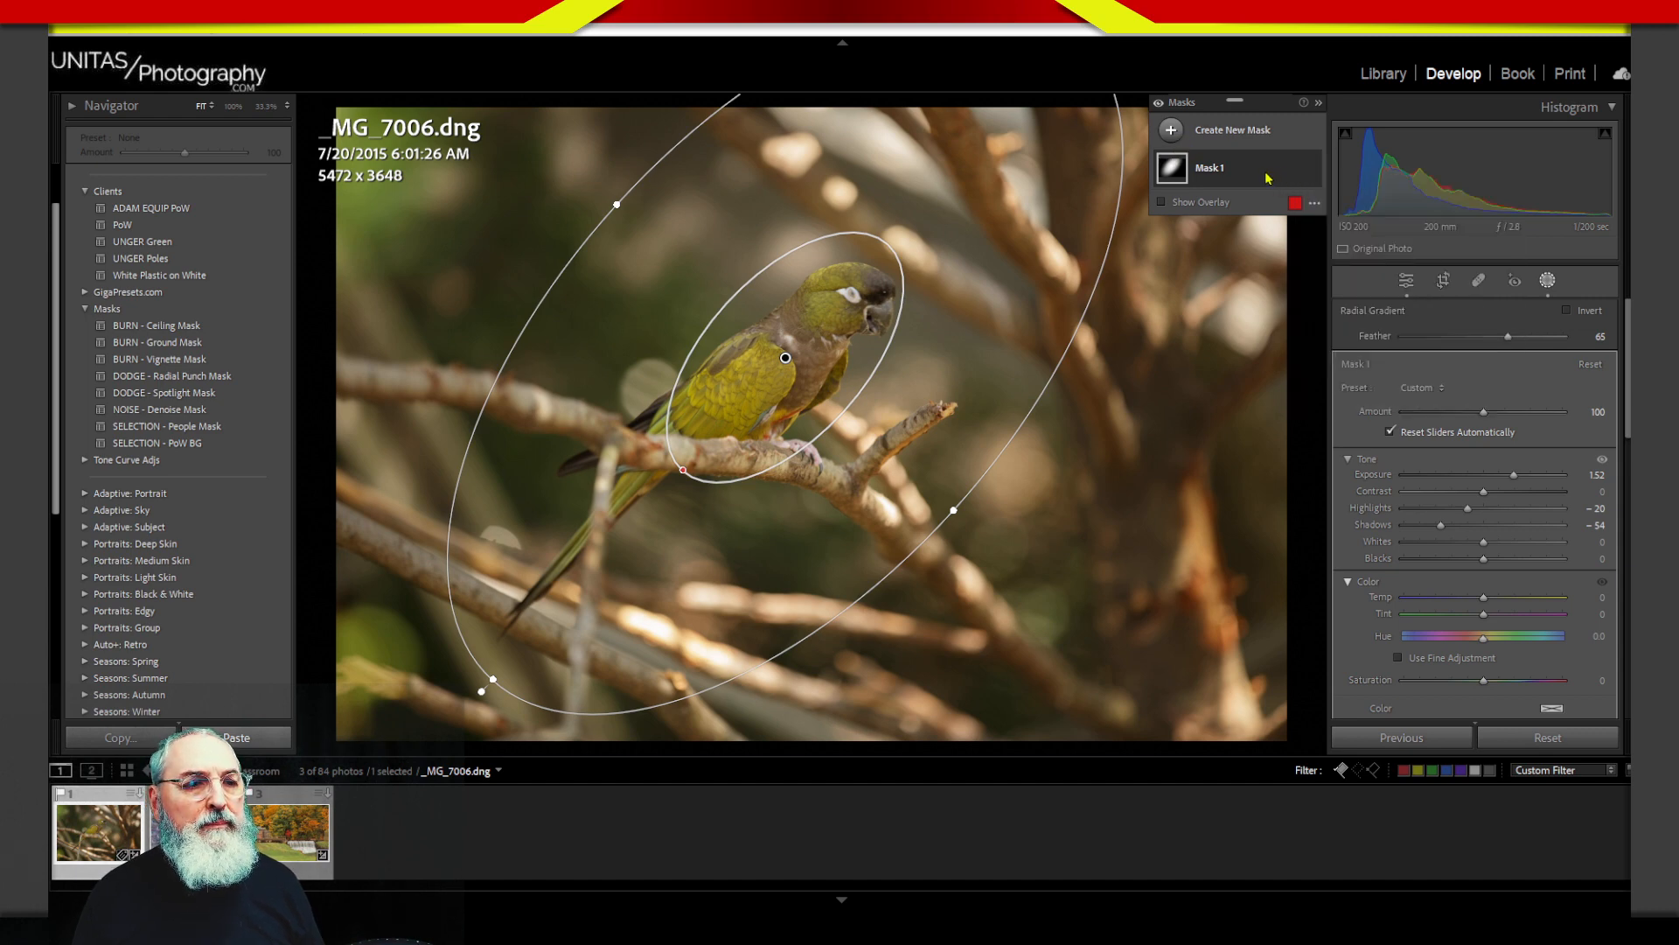
pyautogui.click(1310, 169)
pyautogui.click(1172, 129)
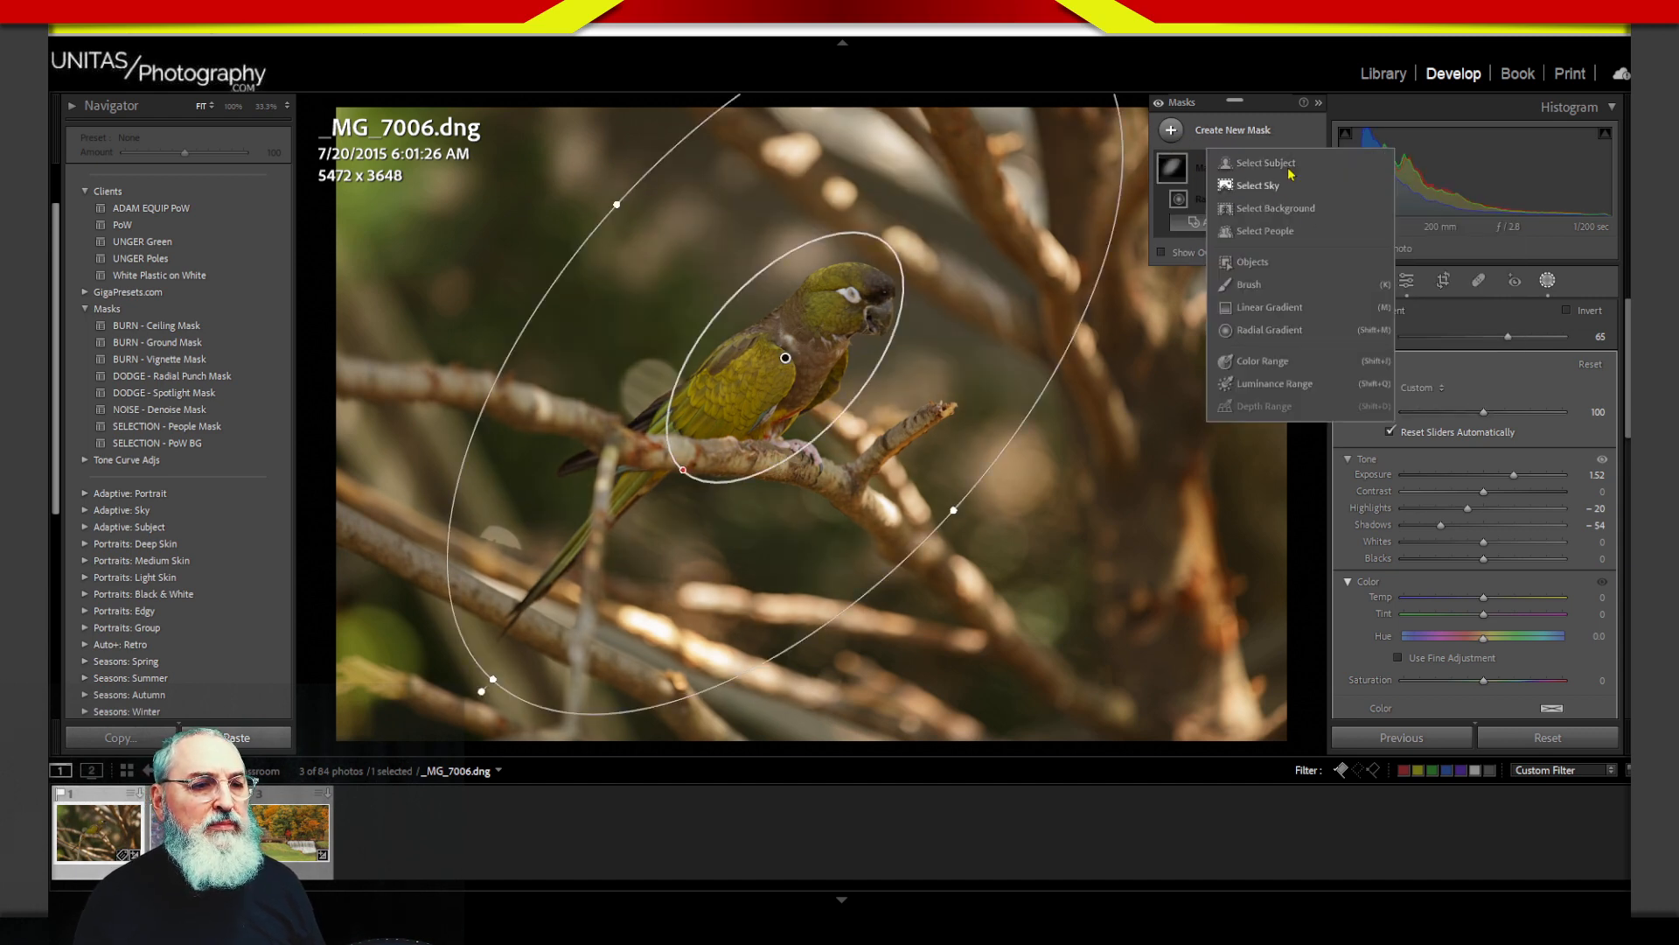
pyautogui.click(1194, 125)
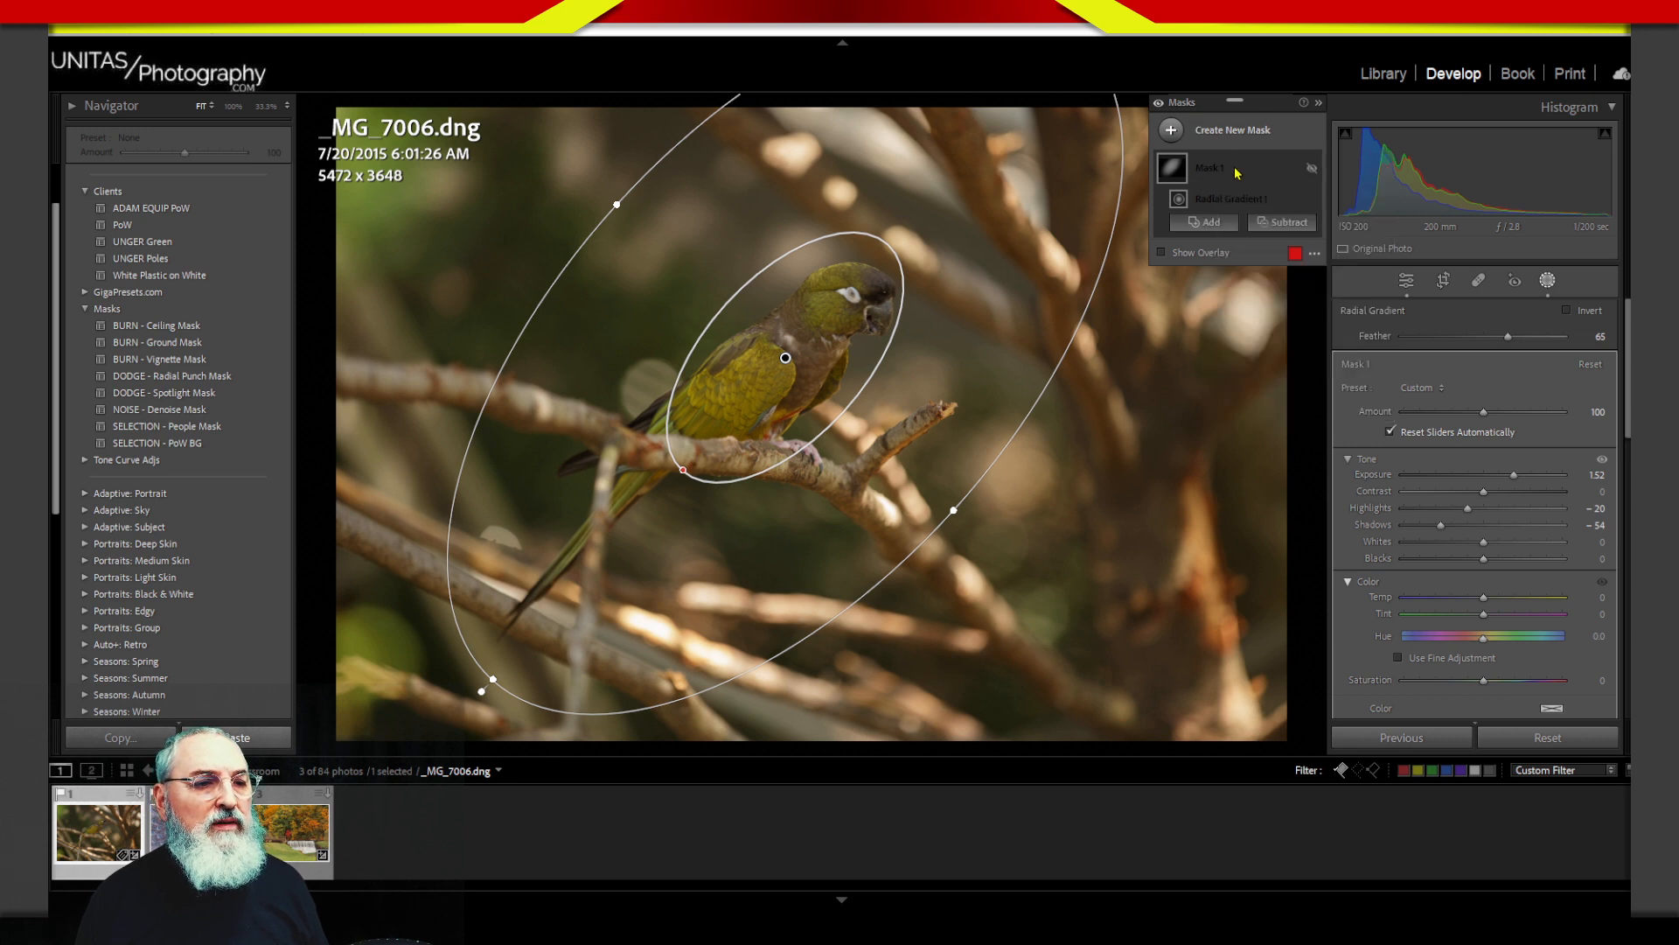
pyautogui.rightClick(1301, 174)
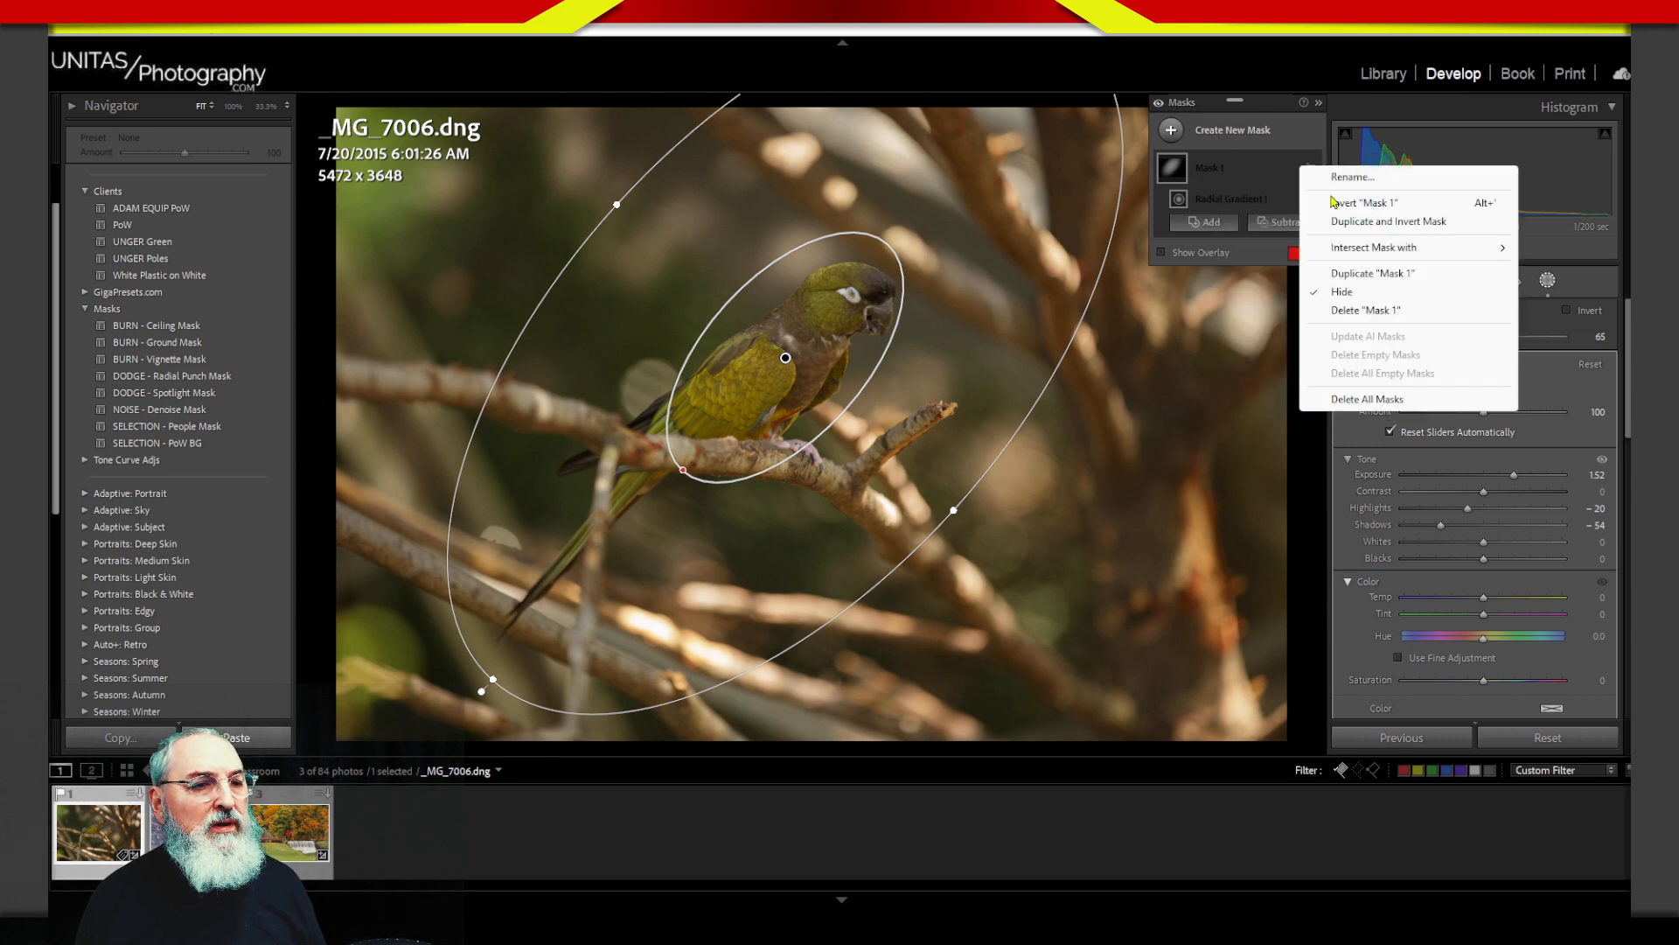
pyautogui.click(1347, 292)
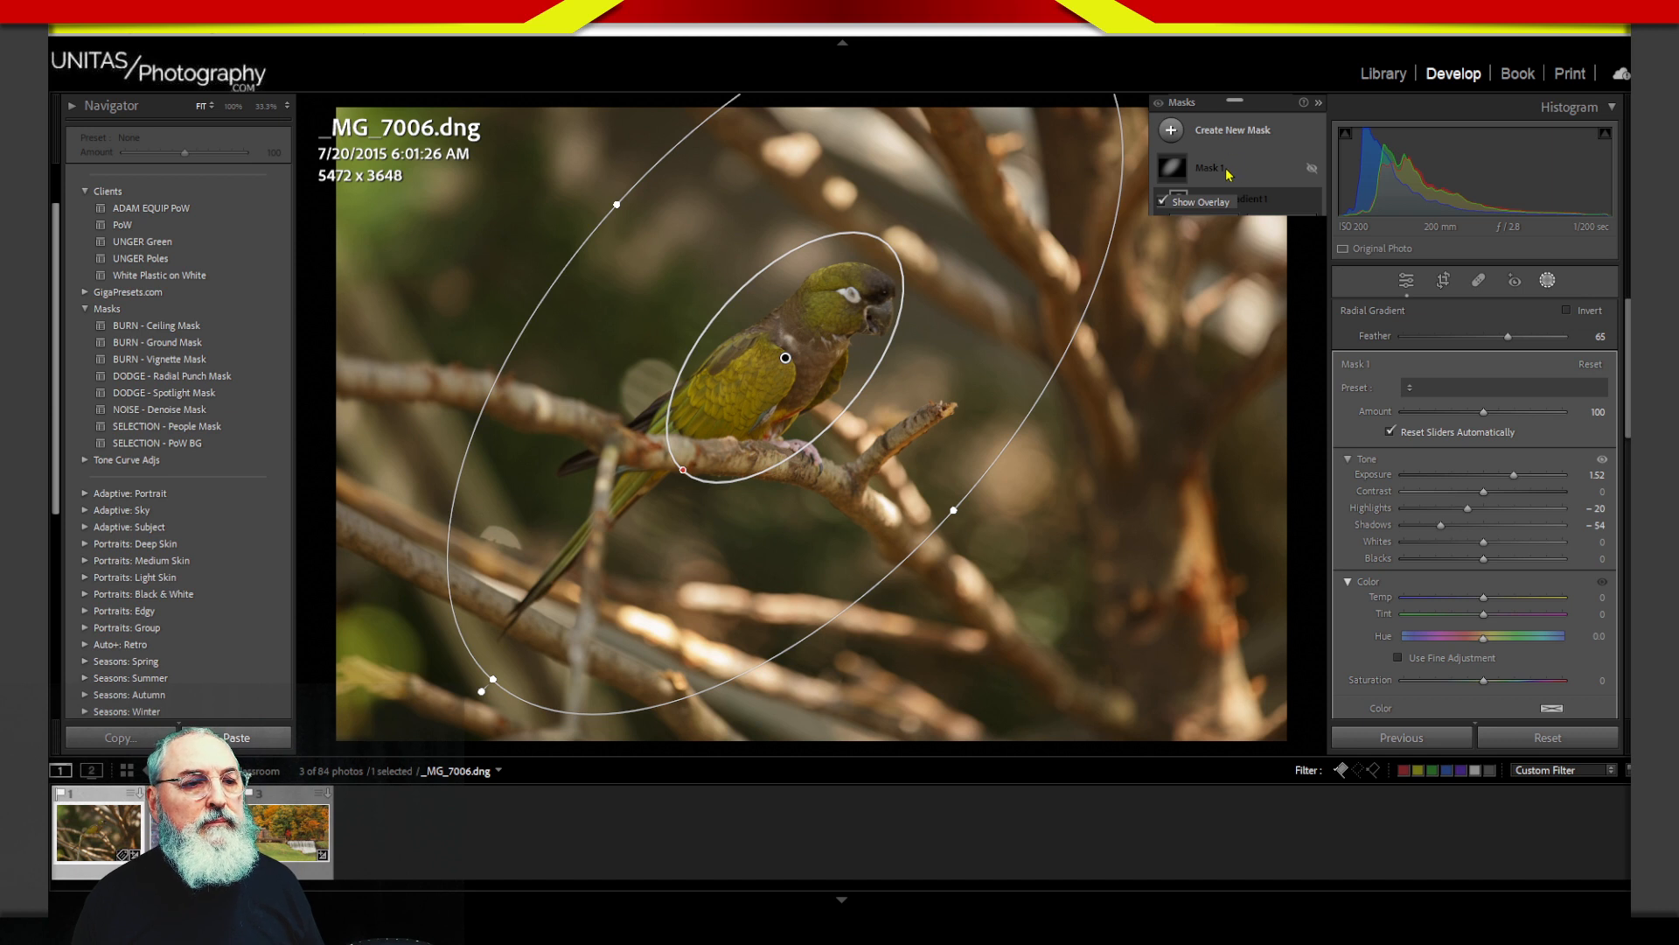
pyautogui.click(1226, 170)
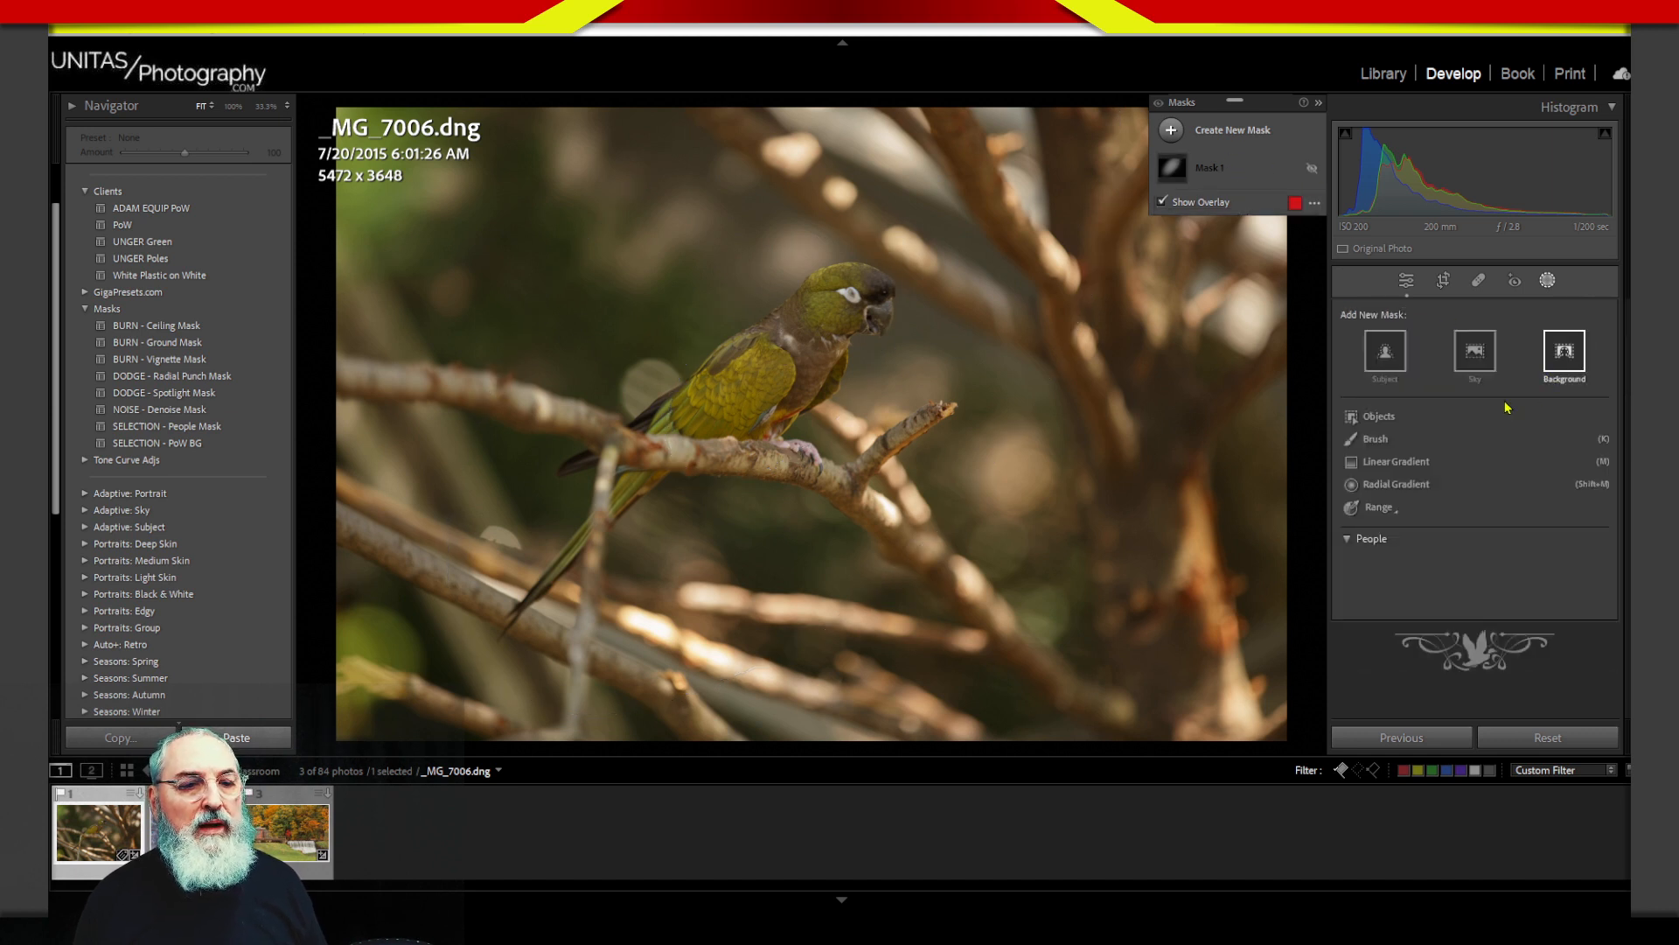
pyautogui.click(1227, 138)
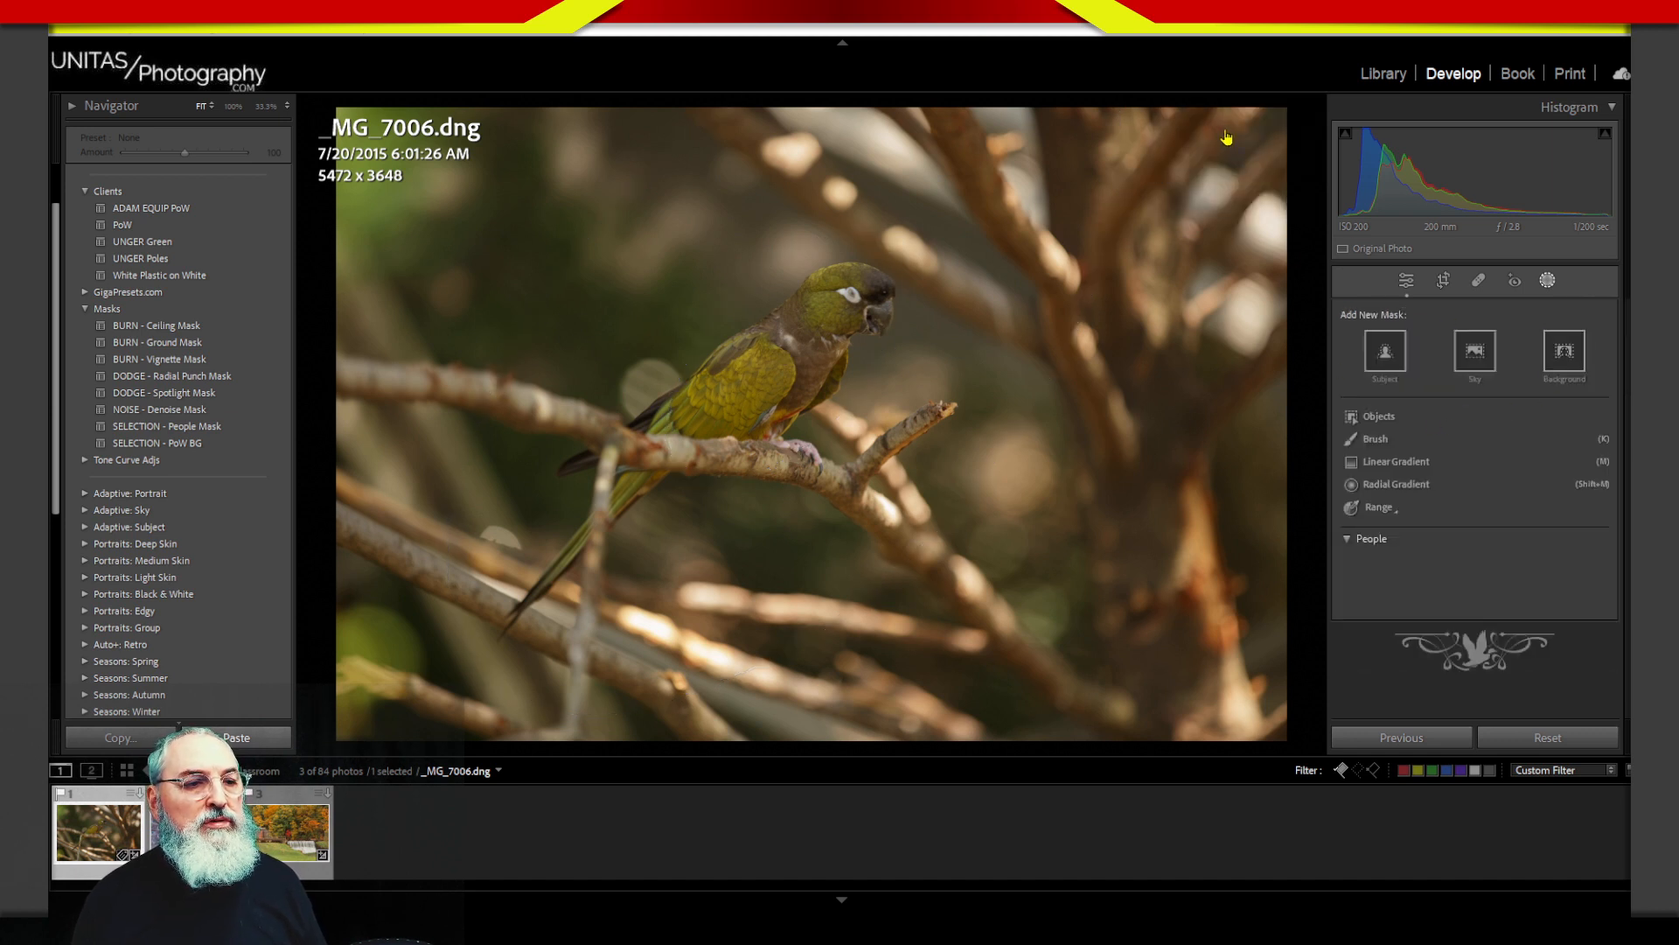
# Step: Add a Subject mask that selects the parrot, and try raising its Exposure to 0.38 before resetting it
pyautogui.click(1386, 354)
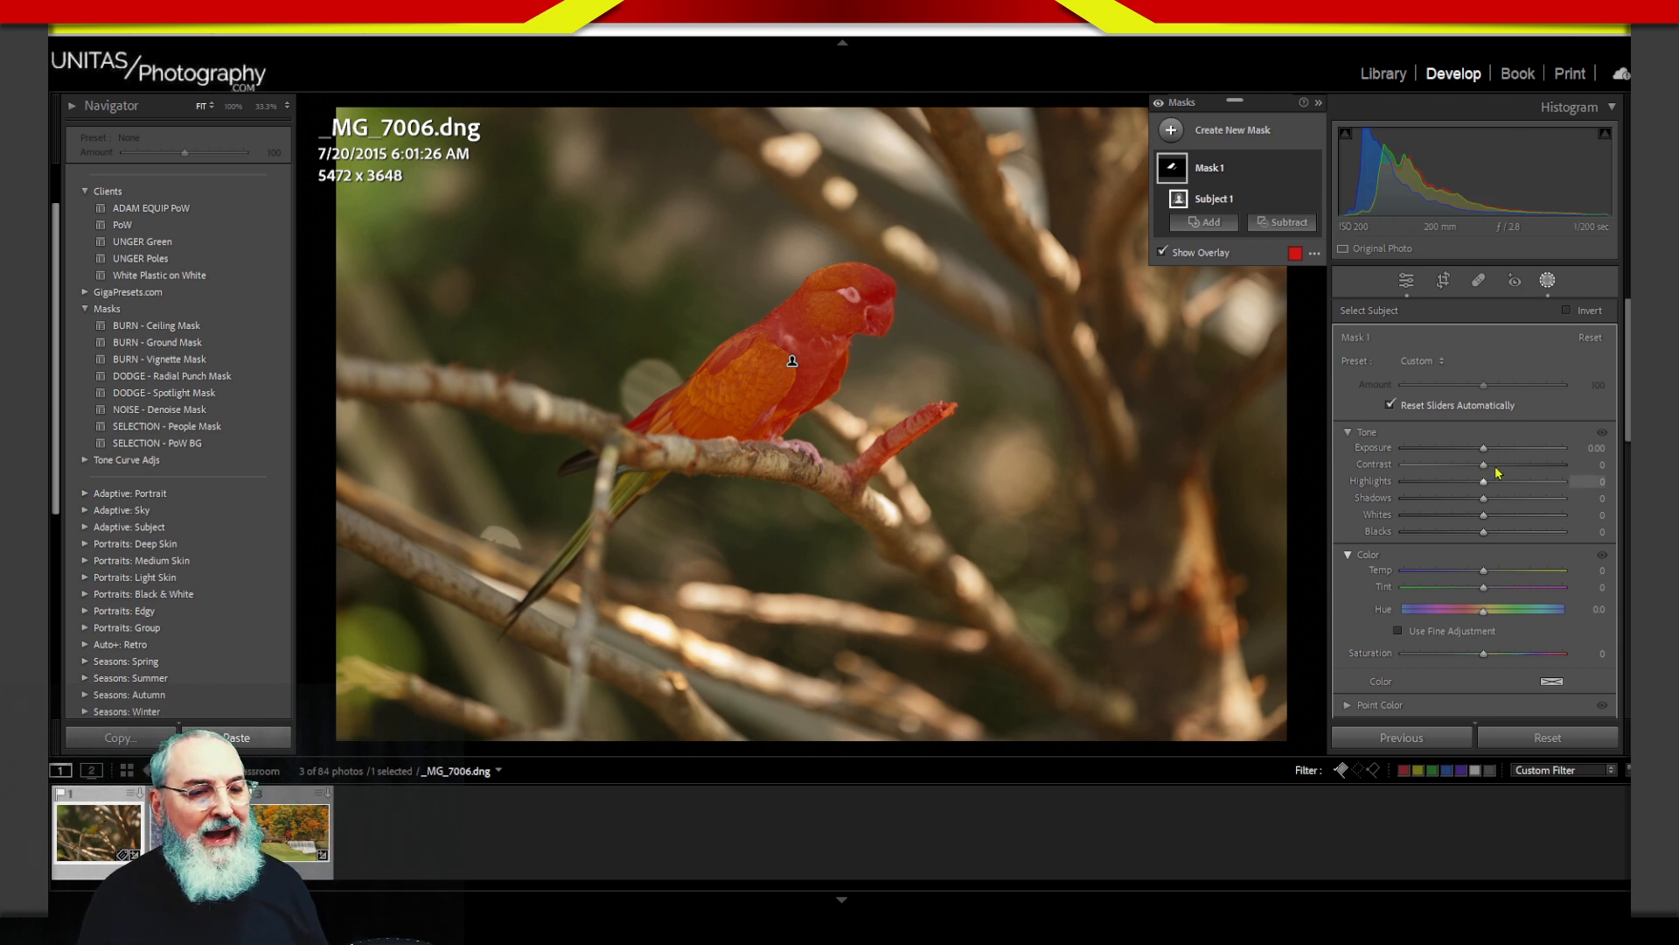
pyautogui.moveTo(1484, 448); pyautogui.dragTo(1486, 453)
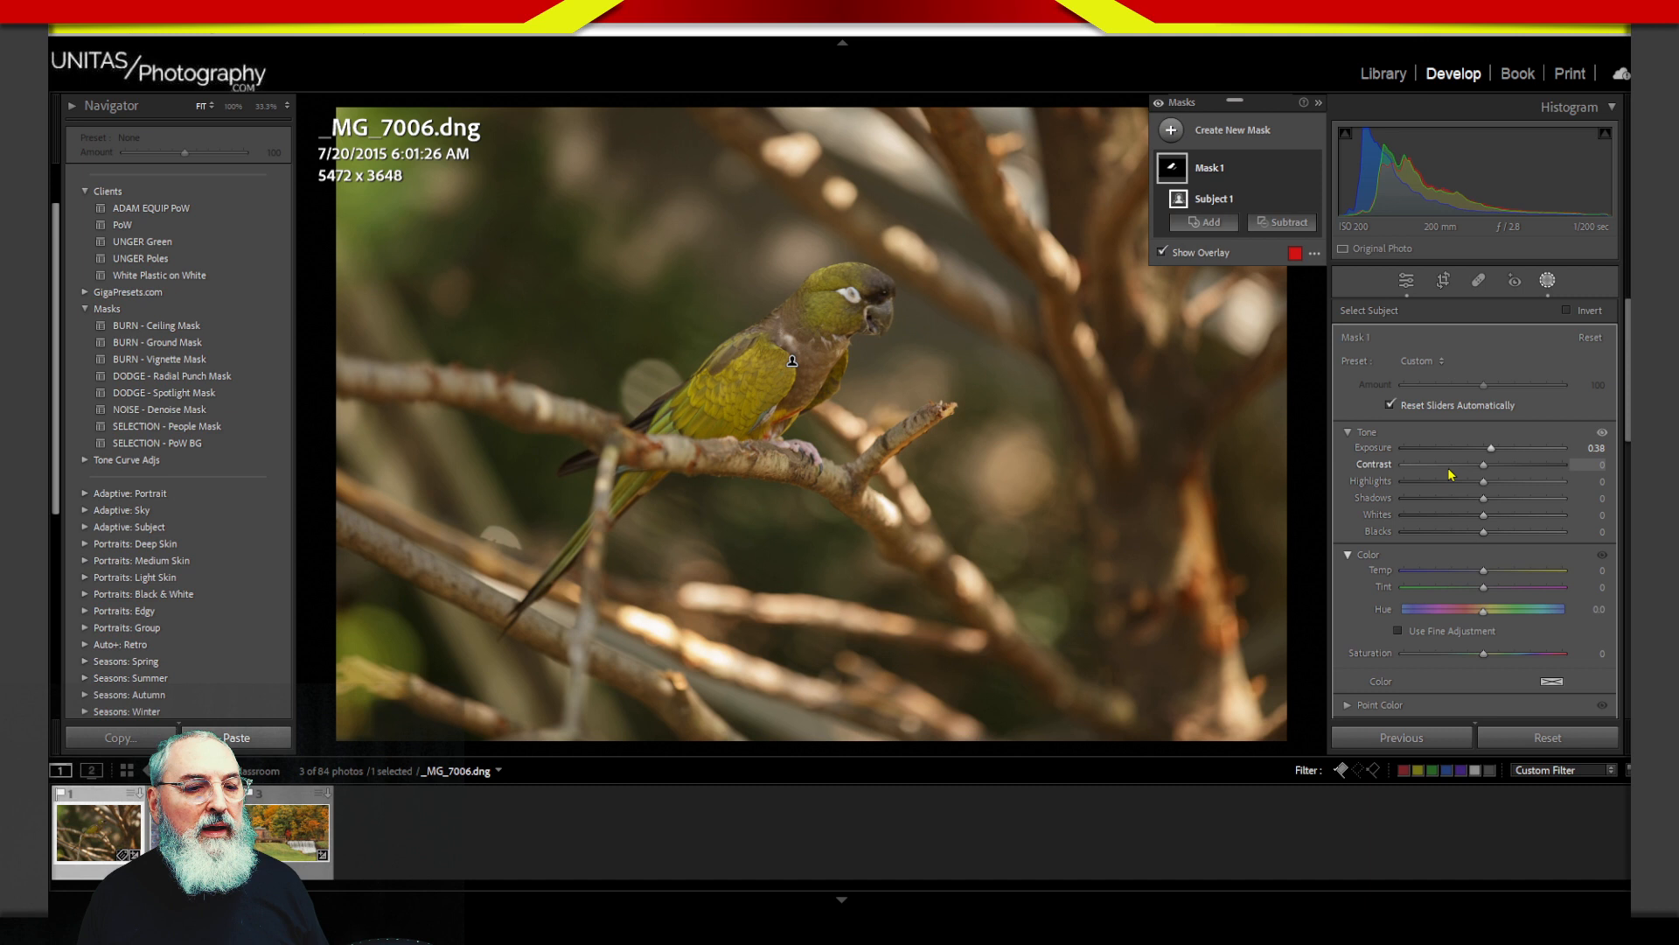
pyautogui.doubleClick(1381, 450)
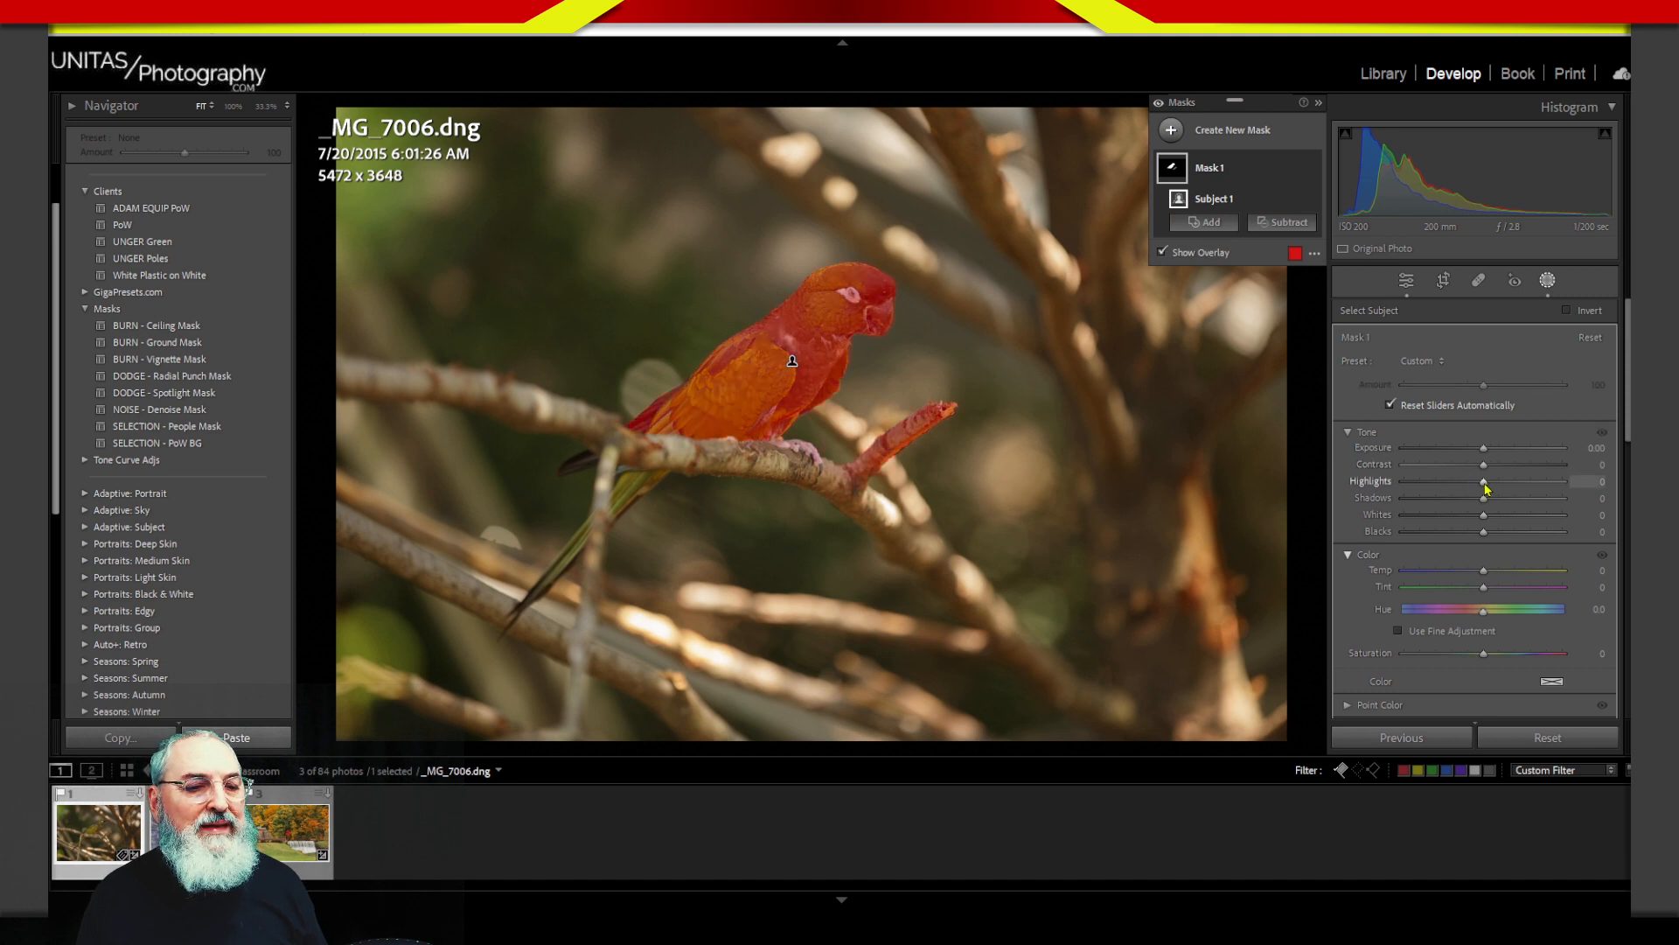
# Step: Set the subject mask's Exposure to 0.55, Highlights to 20, Shadows to −26 and Whites to 15, keeping Contrast at 0
pyautogui.moveTo(1484, 482); pyautogui.dragTo(1506, 490)
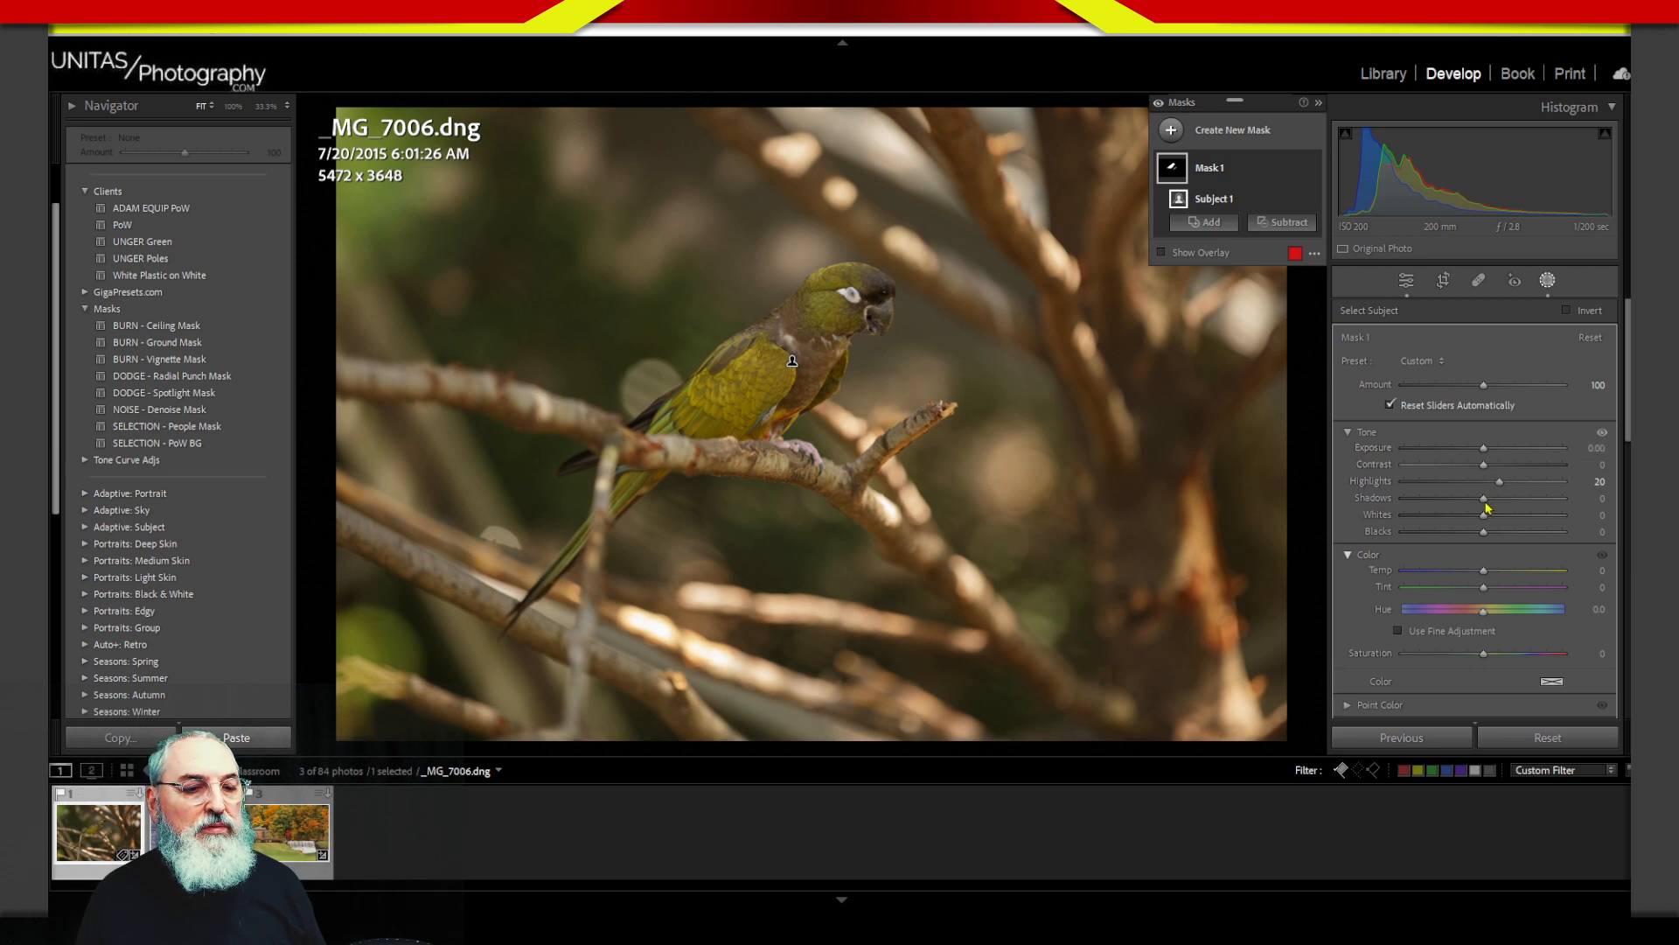
pyautogui.moveTo(1487, 508)
pyautogui.mouseDown()
pyautogui.moveTo(1489, 448)
pyautogui.moveTo(1468, 504)
pyautogui.mouseUp()
pyautogui.moveTo(1490, 449); pyautogui.dragTo(1485, 482)
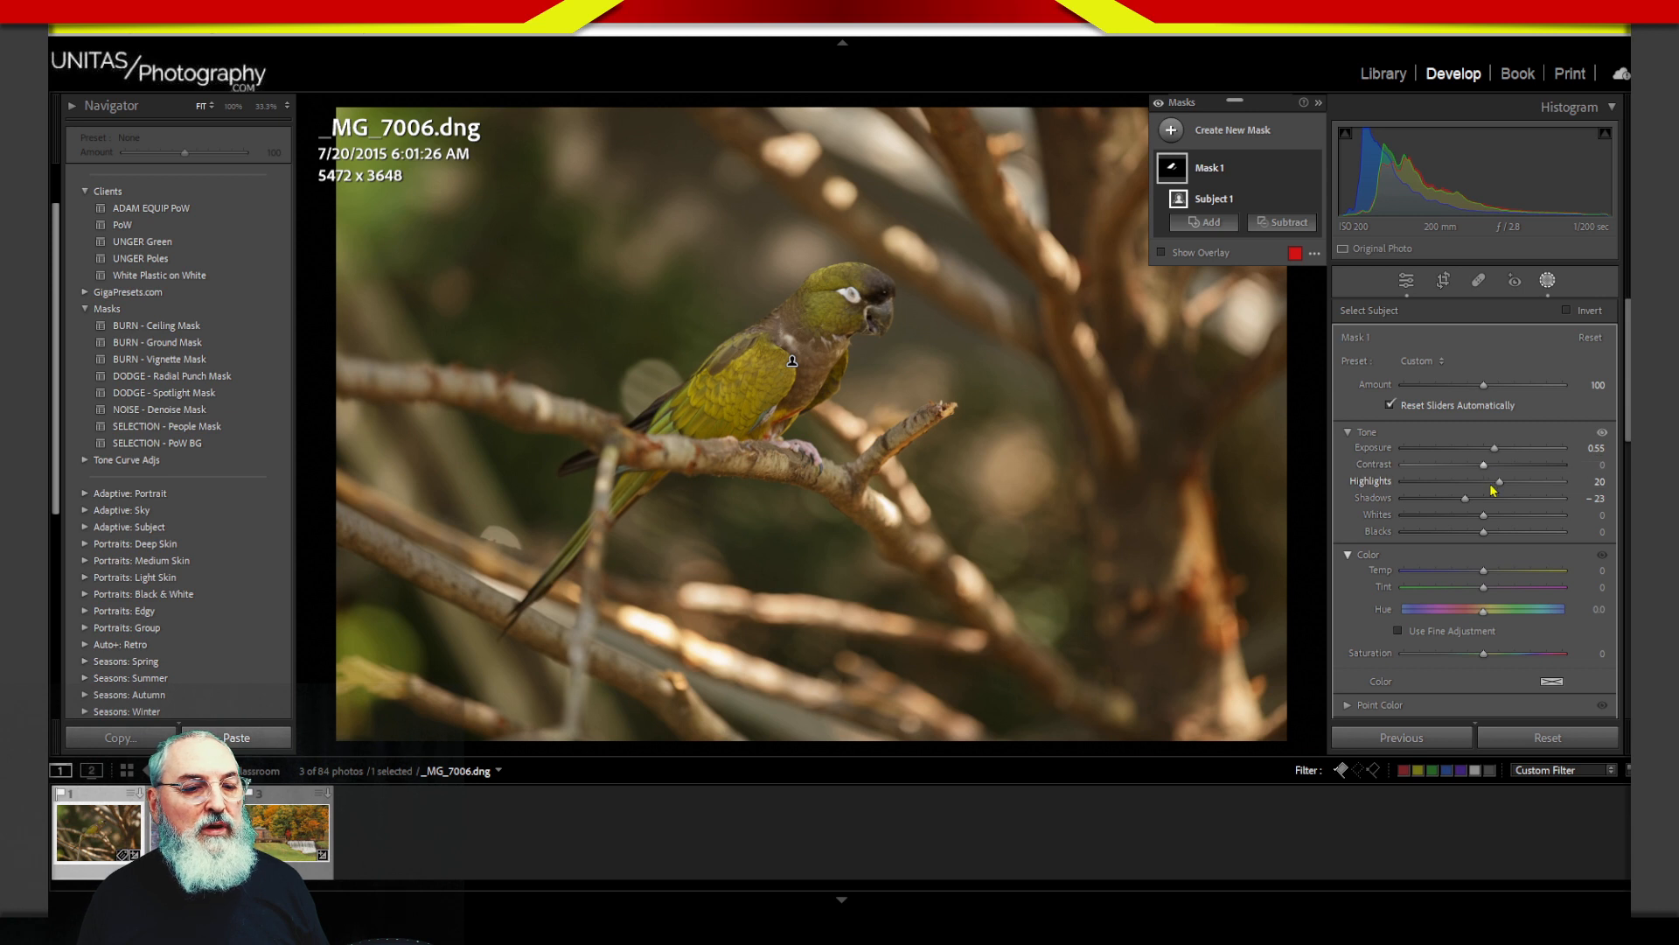
pyautogui.moveTo(1484, 515); pyautogui.dragTo(1491, 468)
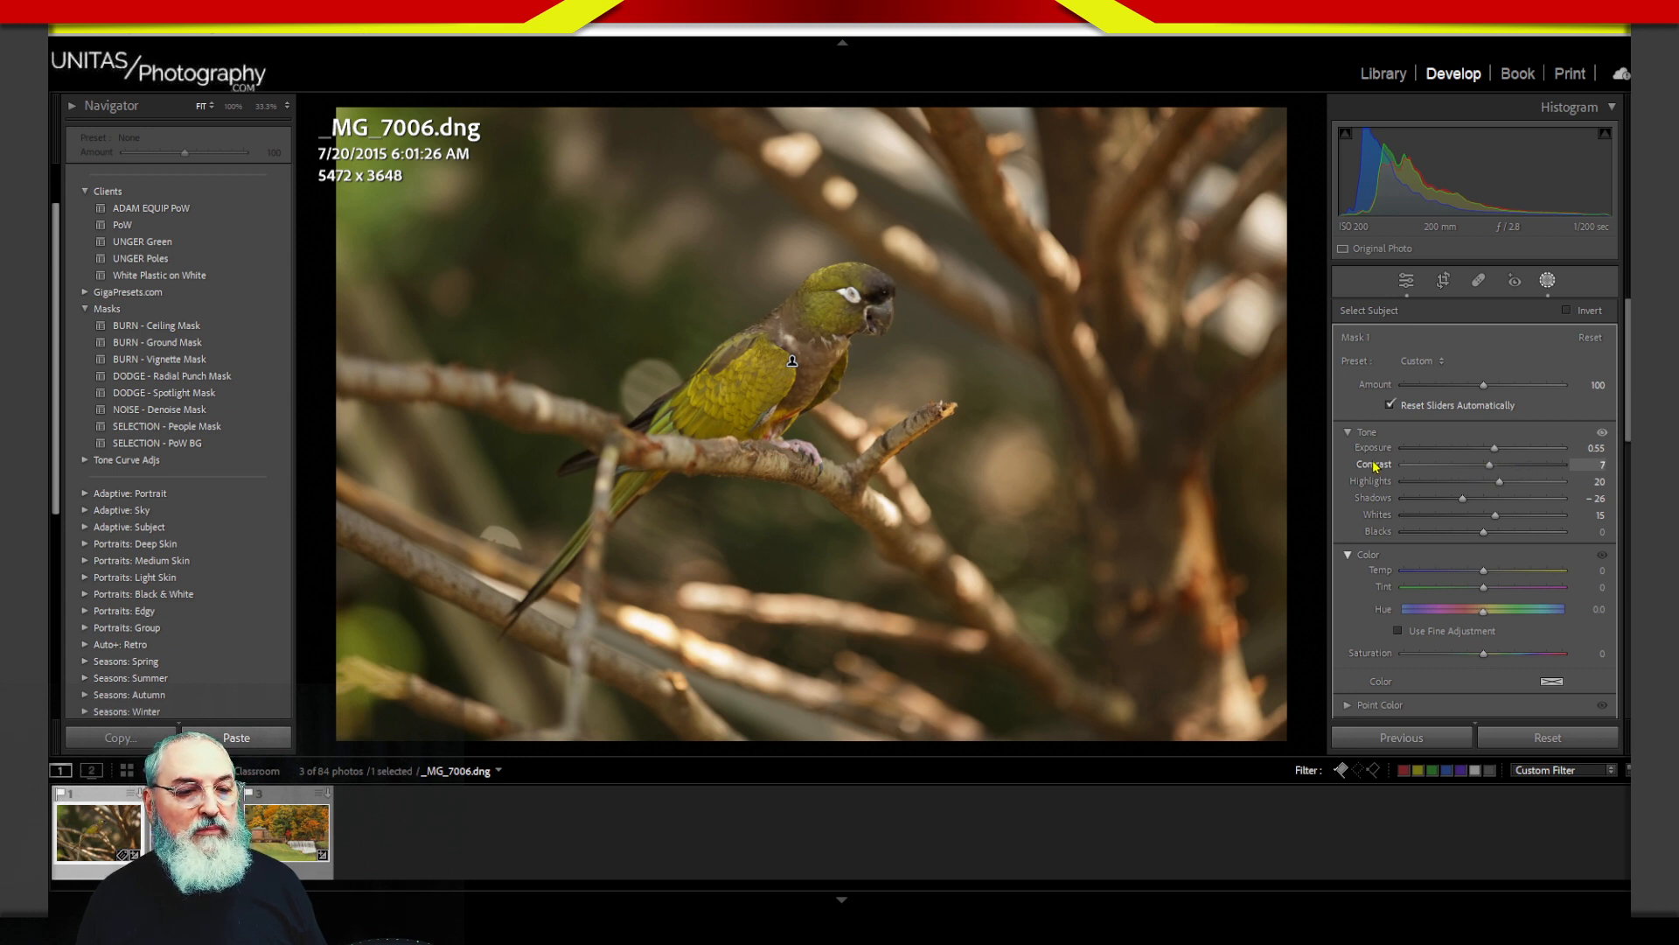
pyautogui.moveTo(1380, 471); pyautogui.dragTo(1377, 471)
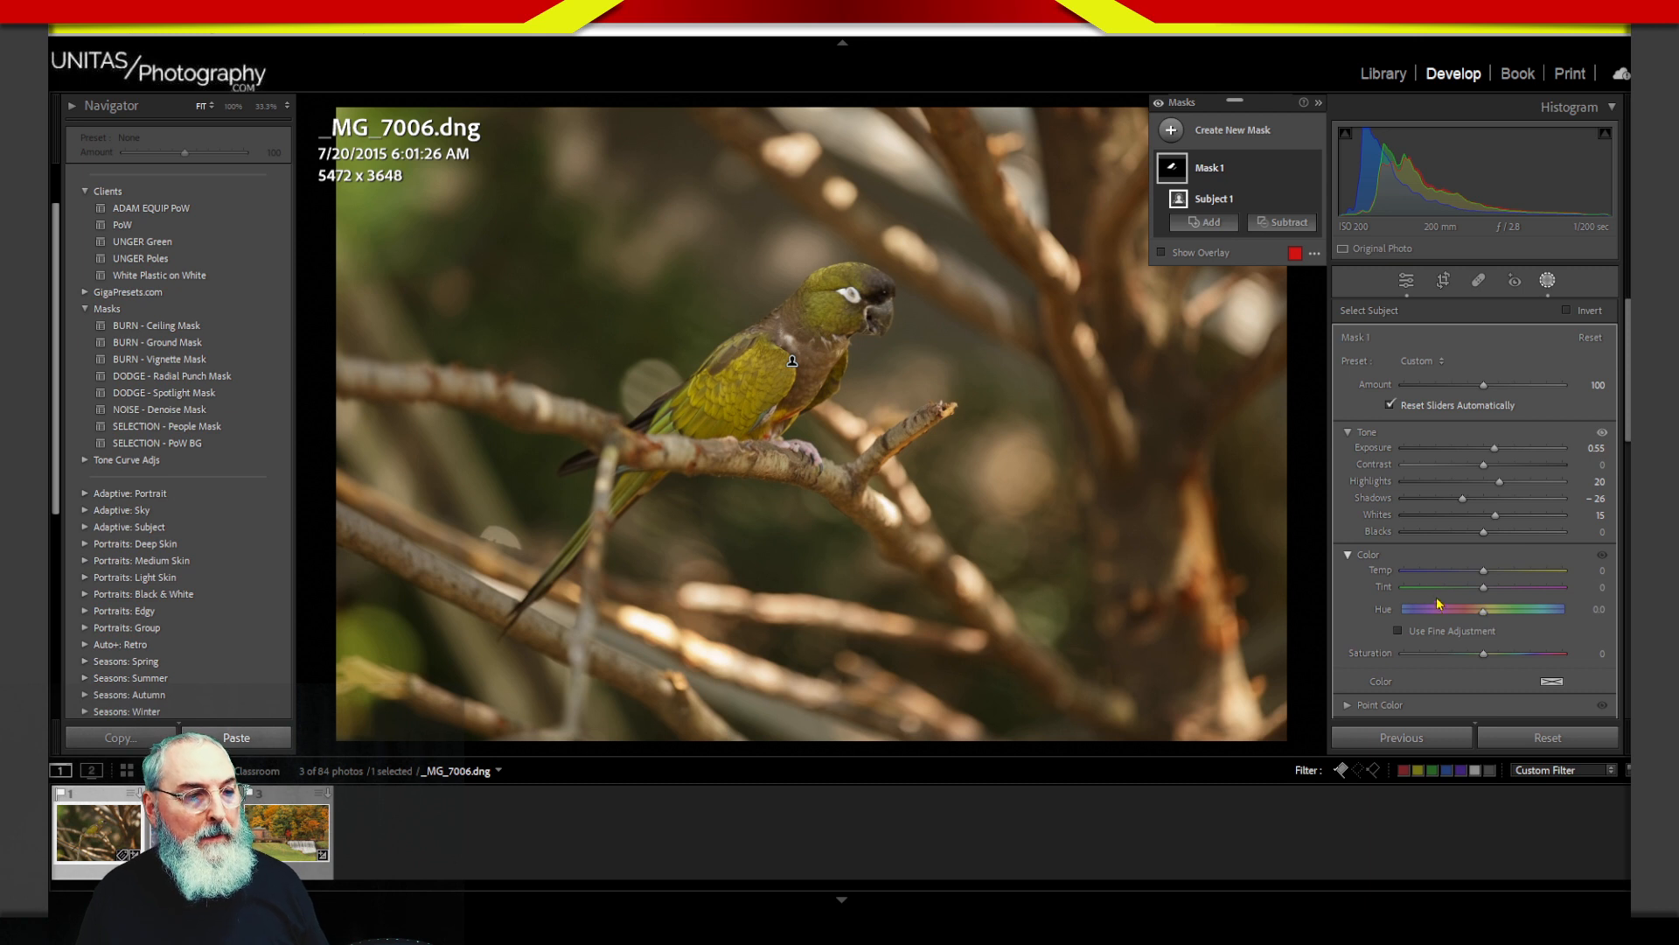
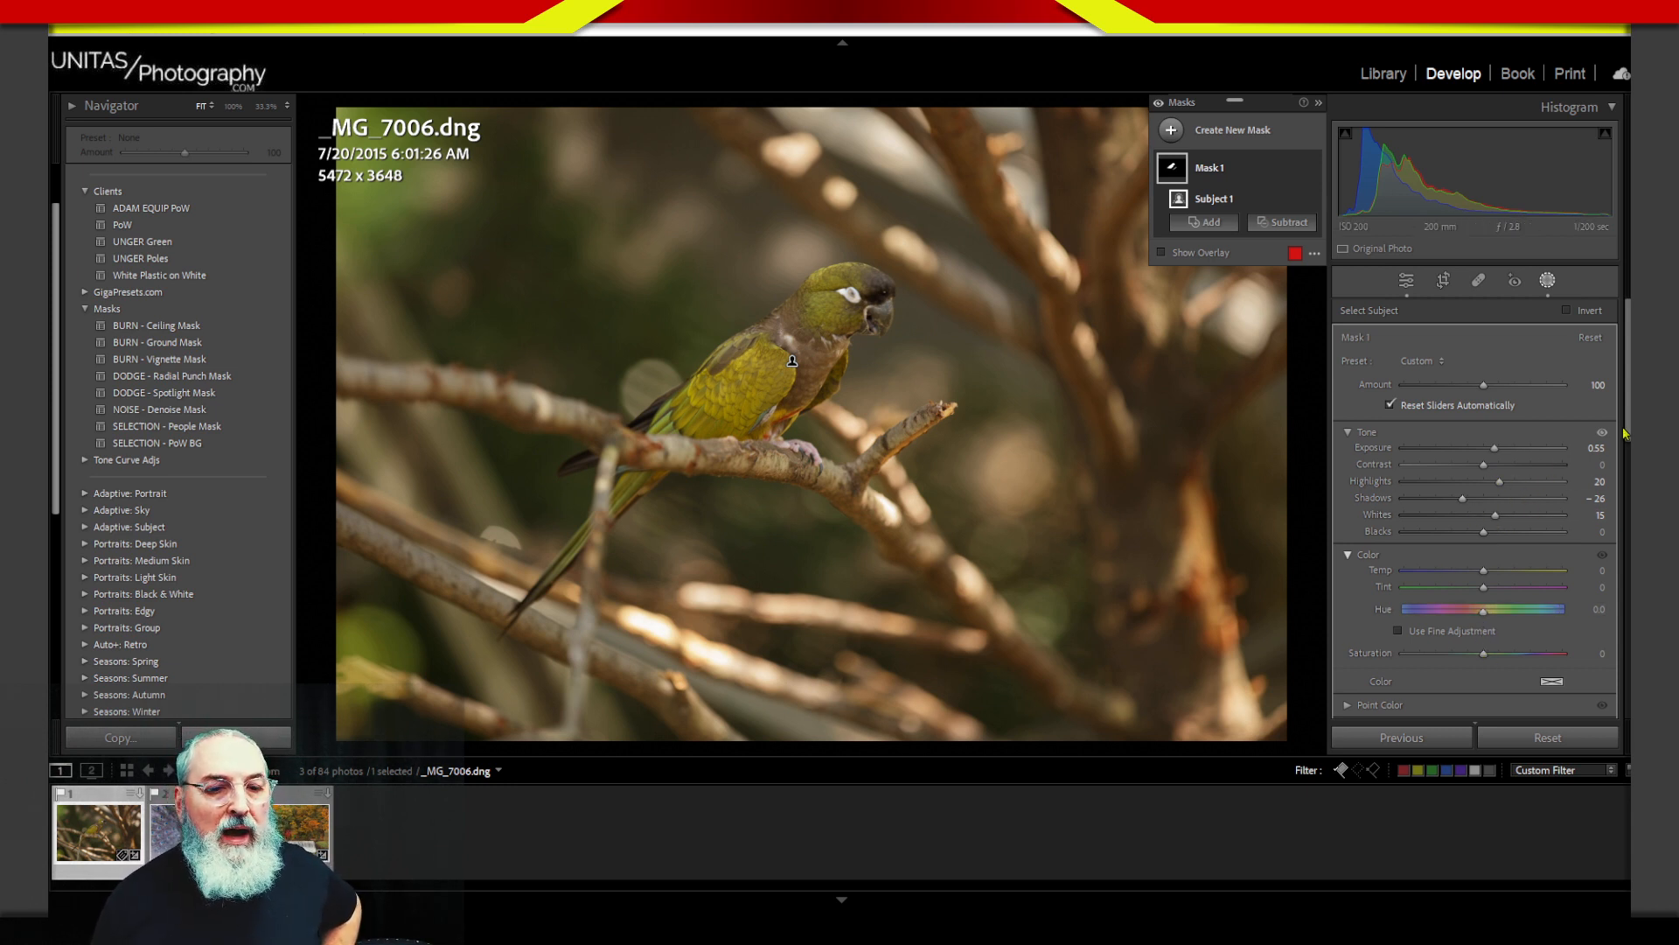
# Step: Expand the subject mask's Detail settings to examine its Sharpness, Noise, Moiré and Defringe adjustments
pyautogui.scroll(-5, 1478, 632)
pyautogui.scroll(-1, 1479, 525)
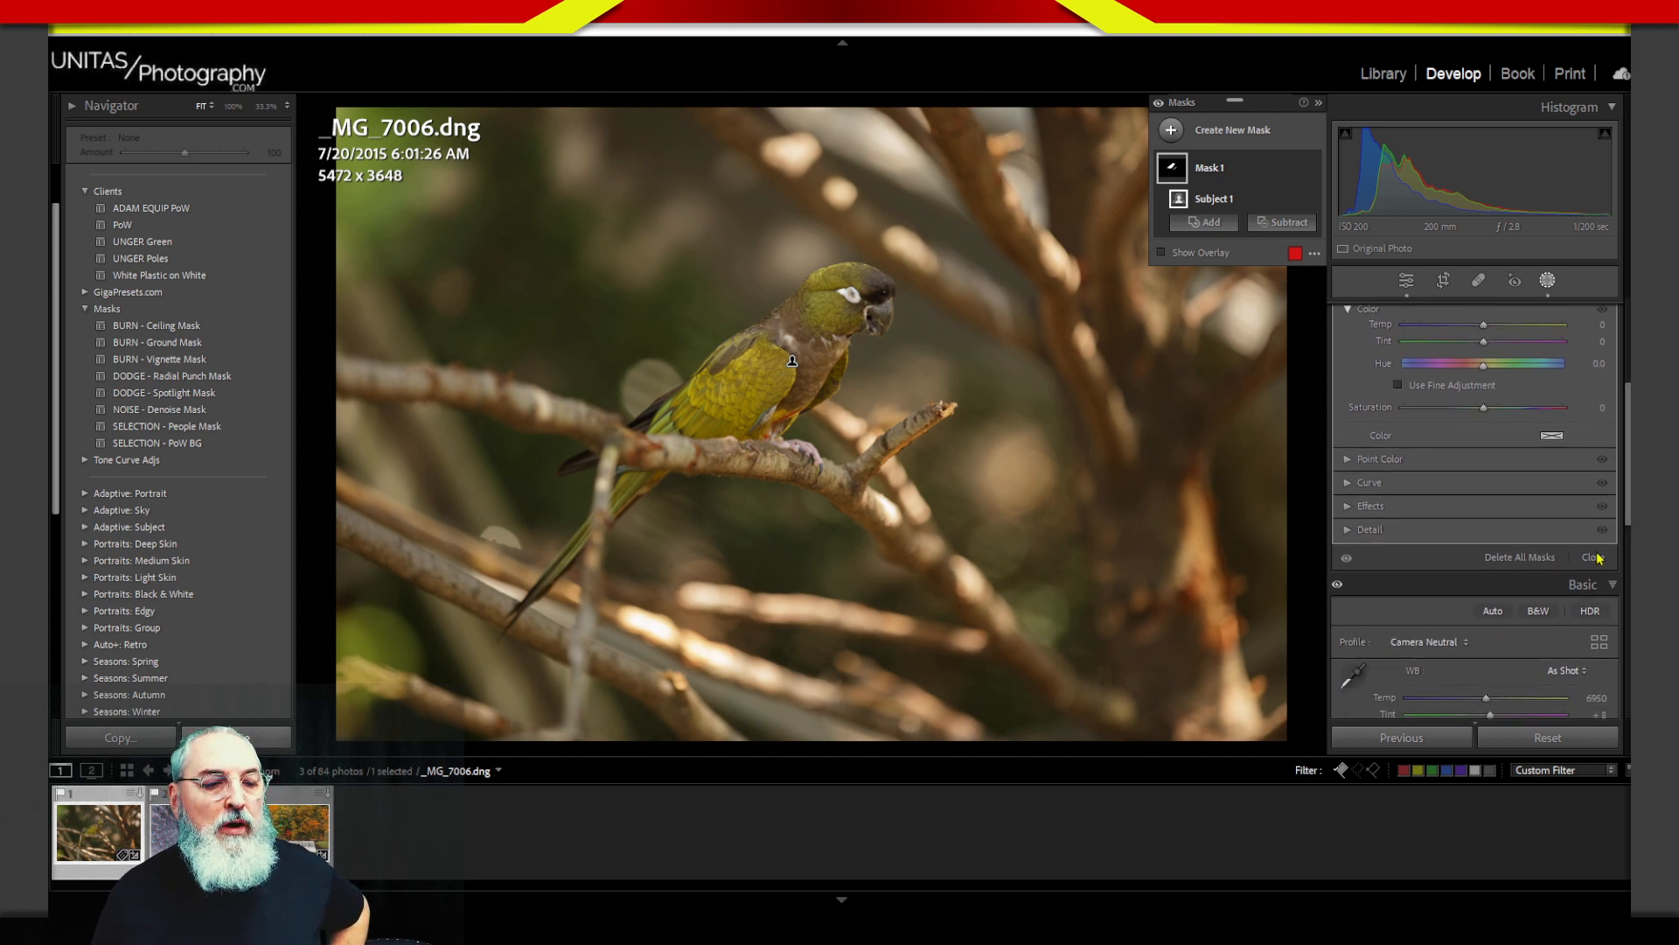
pyautogui.click(1369, 530)
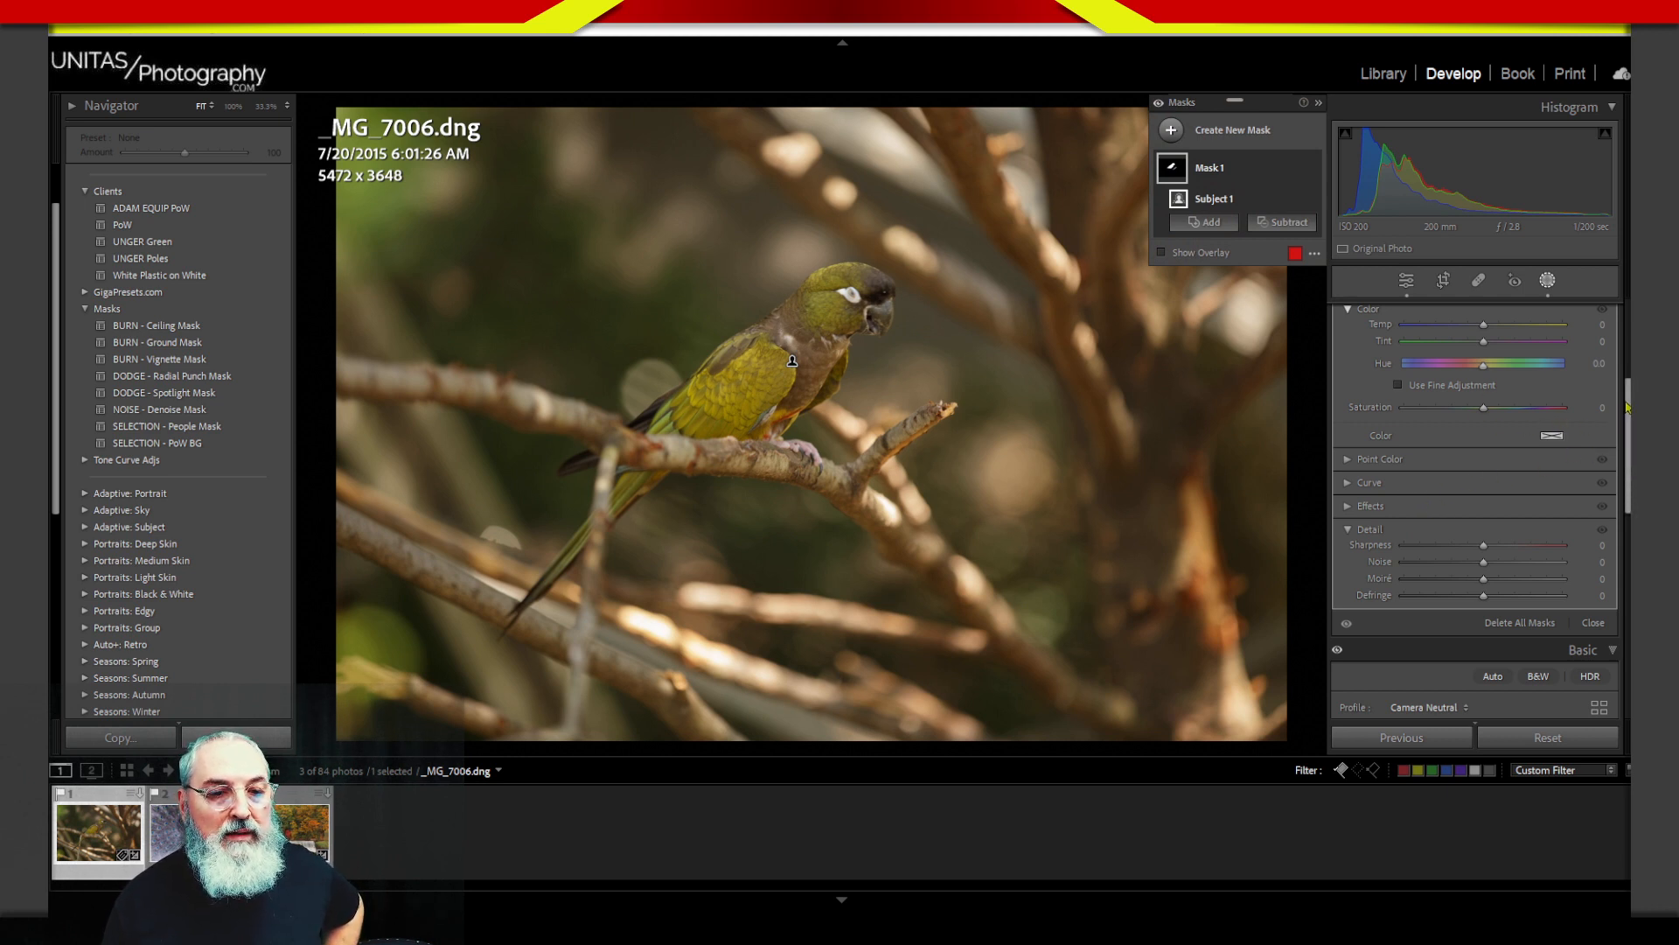
pyautogui.moveTo(1621, 411); pyautogui.dragTo(1624, 462)
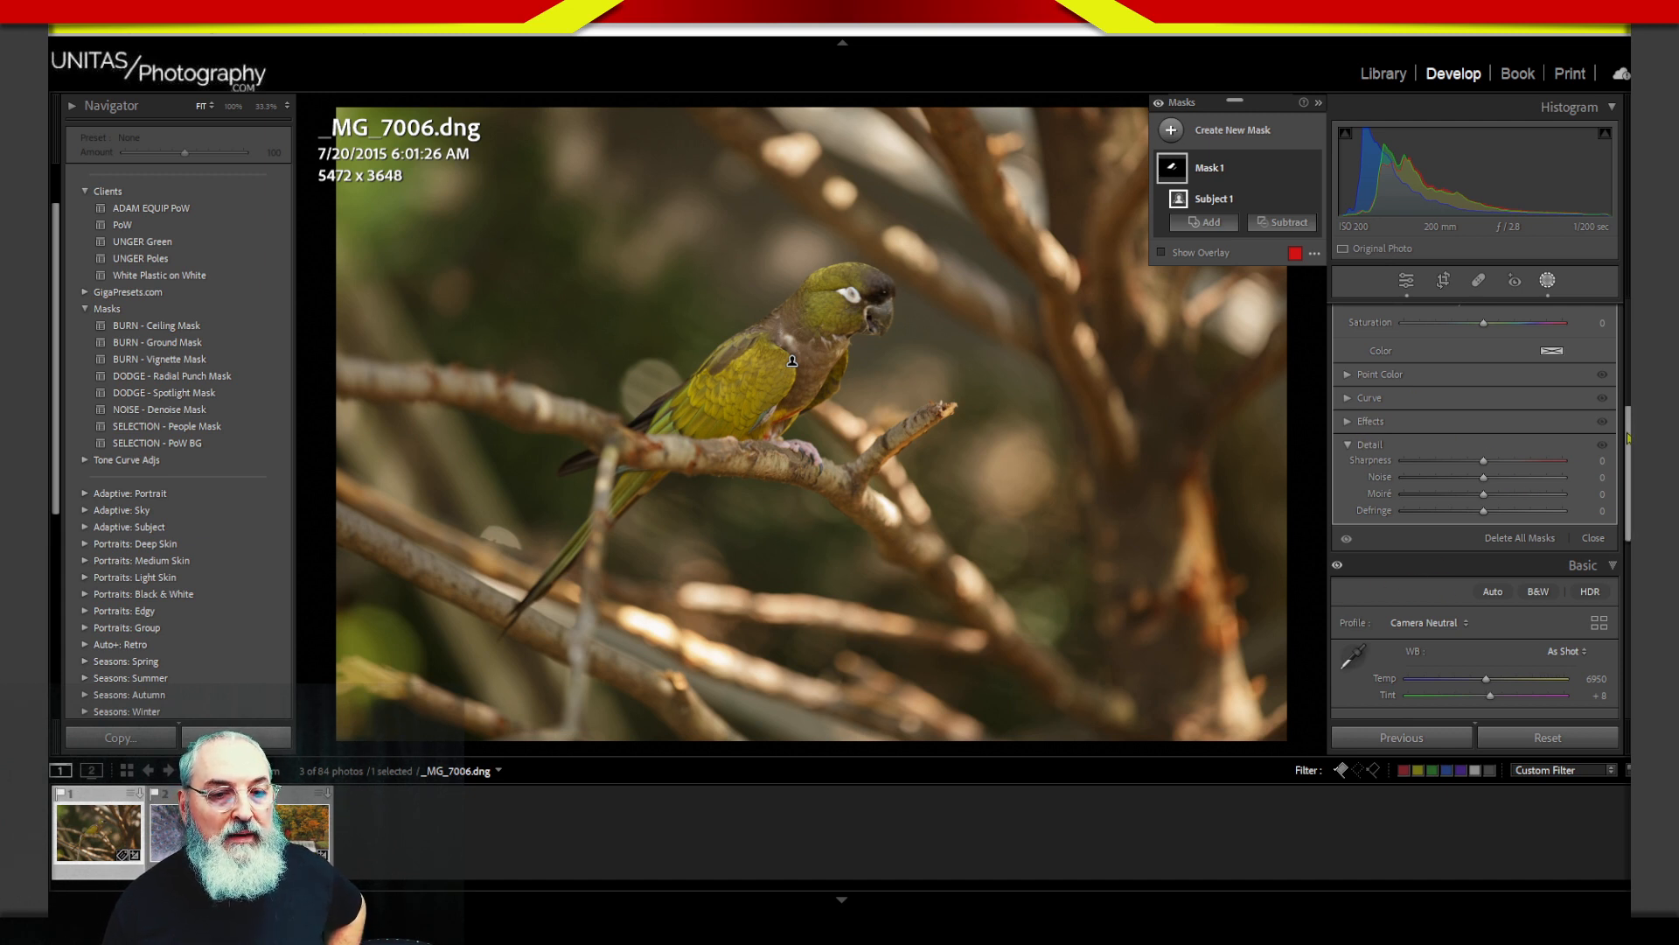
# Step: Set the subject mask's Texture to 26 and Clarity to 13, and leave masking
pyautogui.click(1350, 446)
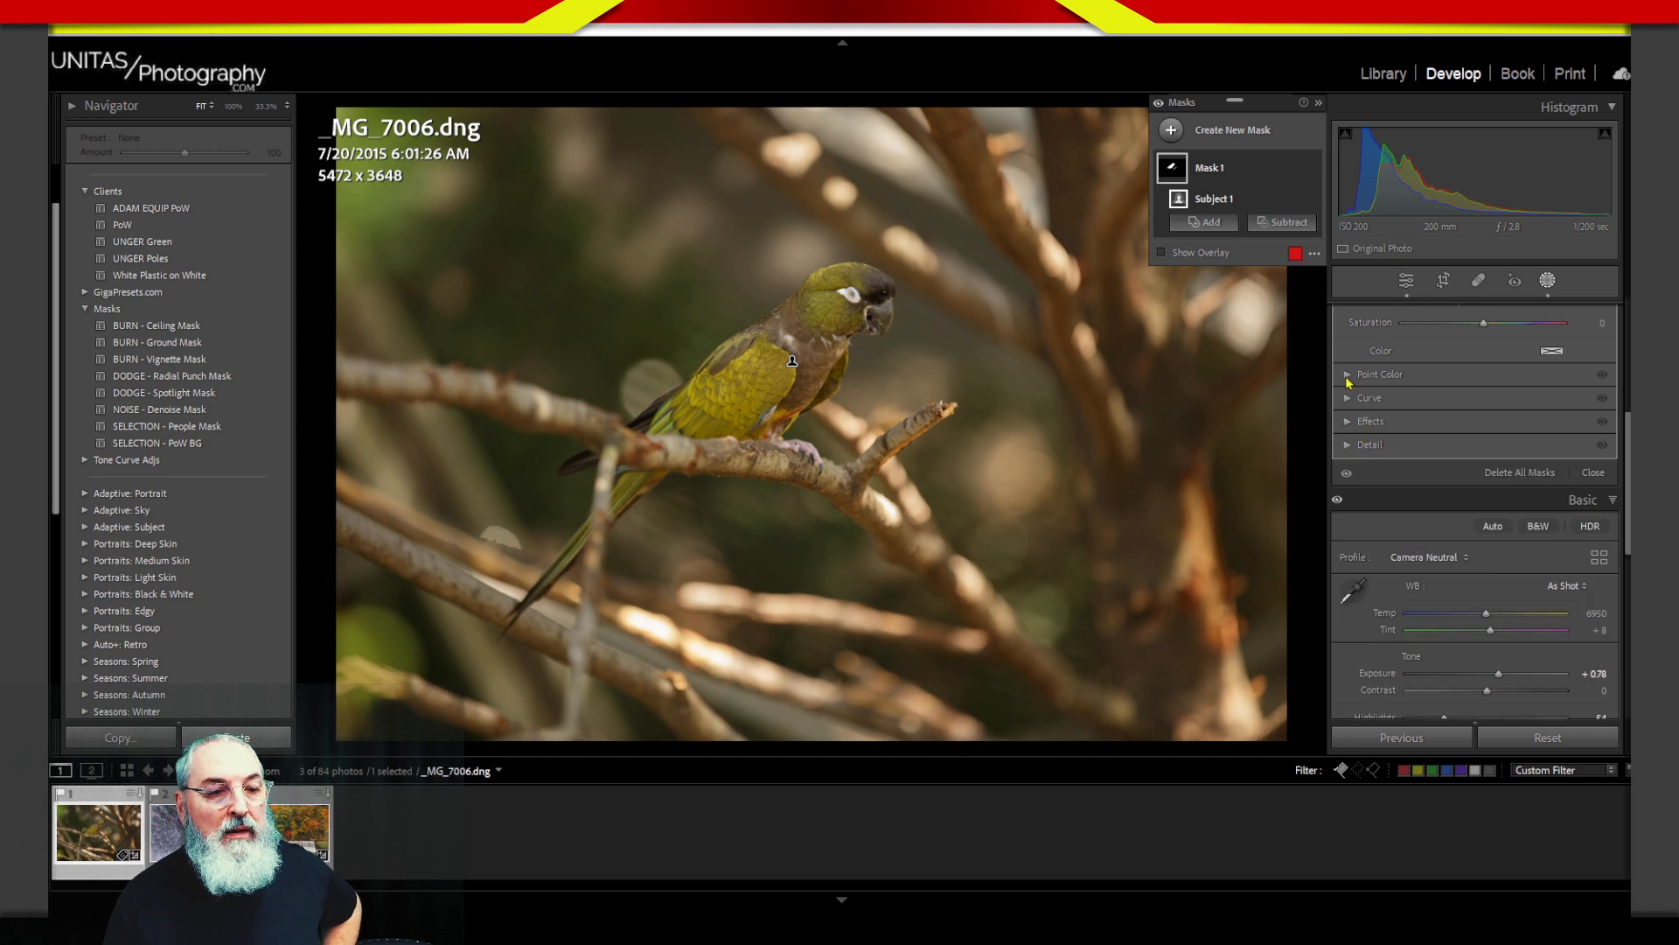
pyautogui.click(1348, 424)
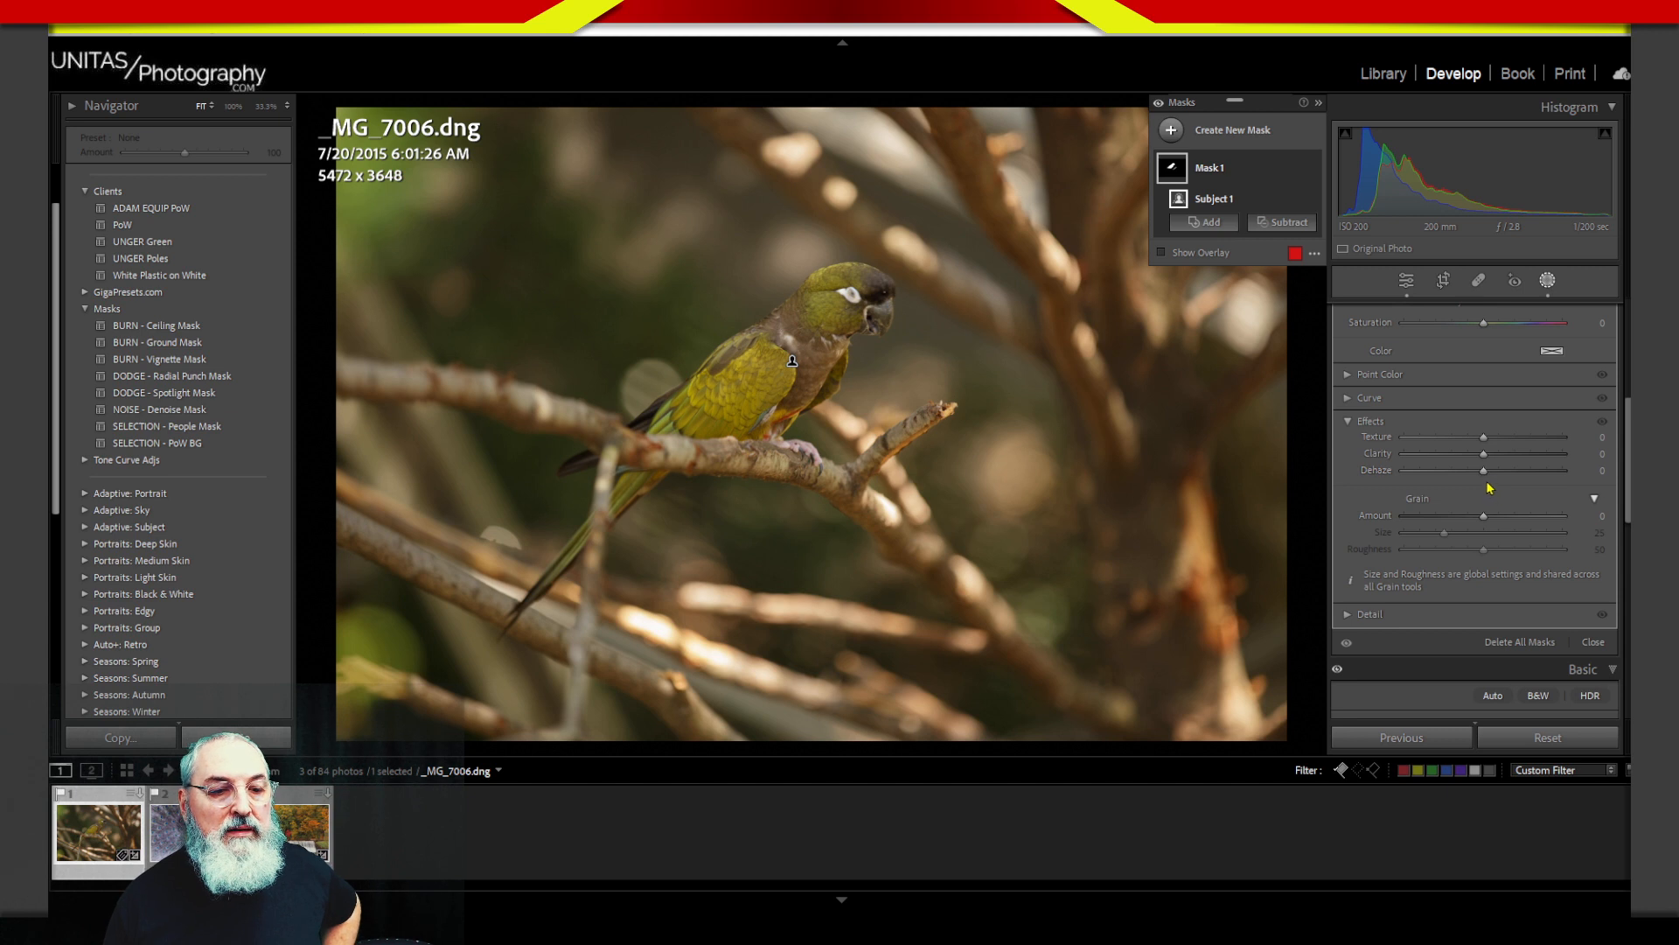
pyautogui.moveTo(1484, 438)
pyautogui.mouseDown()
pyautogui.moveTo(1506, 435)
pyautogui.moveTo(1495, 454)
pyautogui.mouseUp()
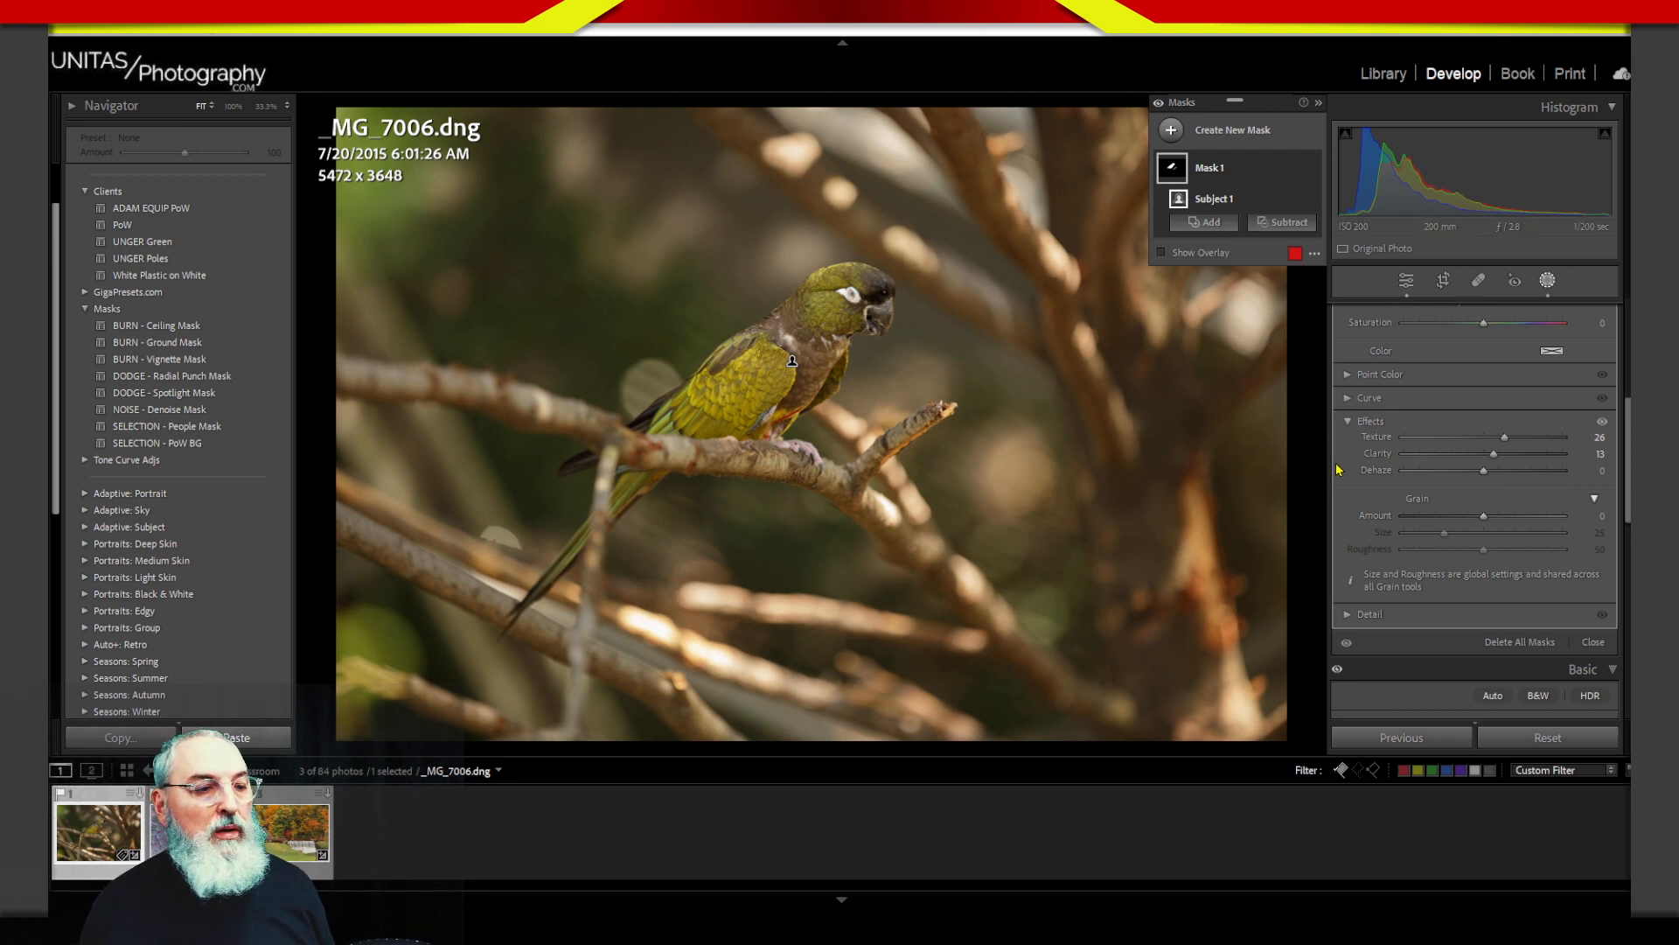
pyautogui.click(1370, 423)
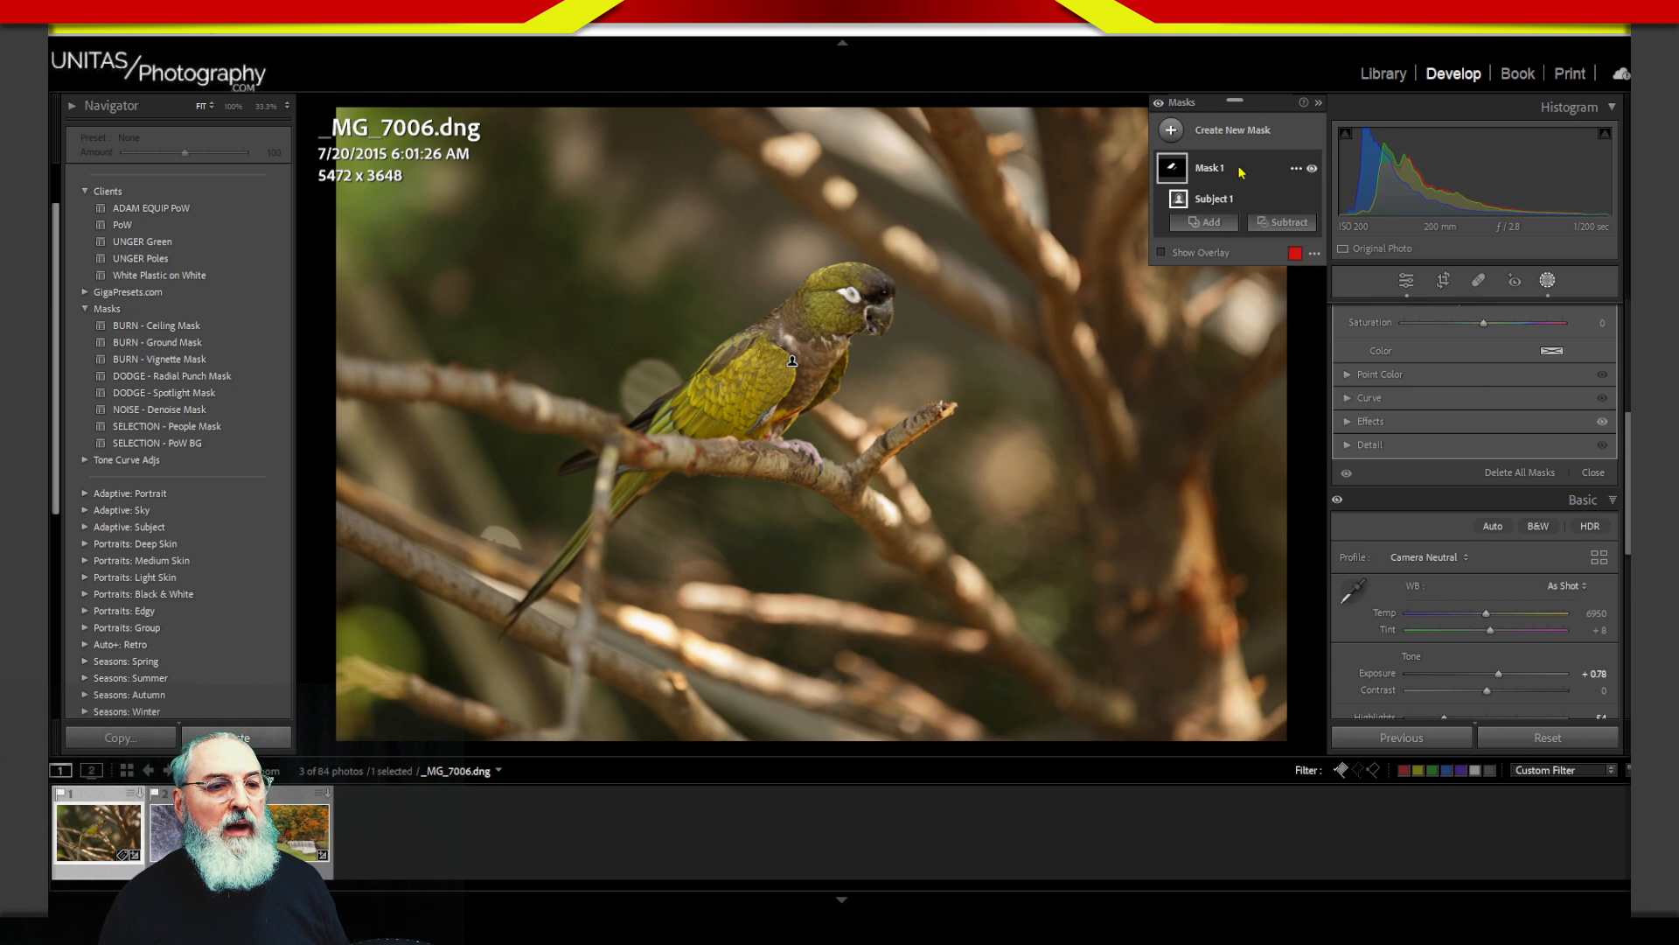
pyautogui.click(1550, 282)
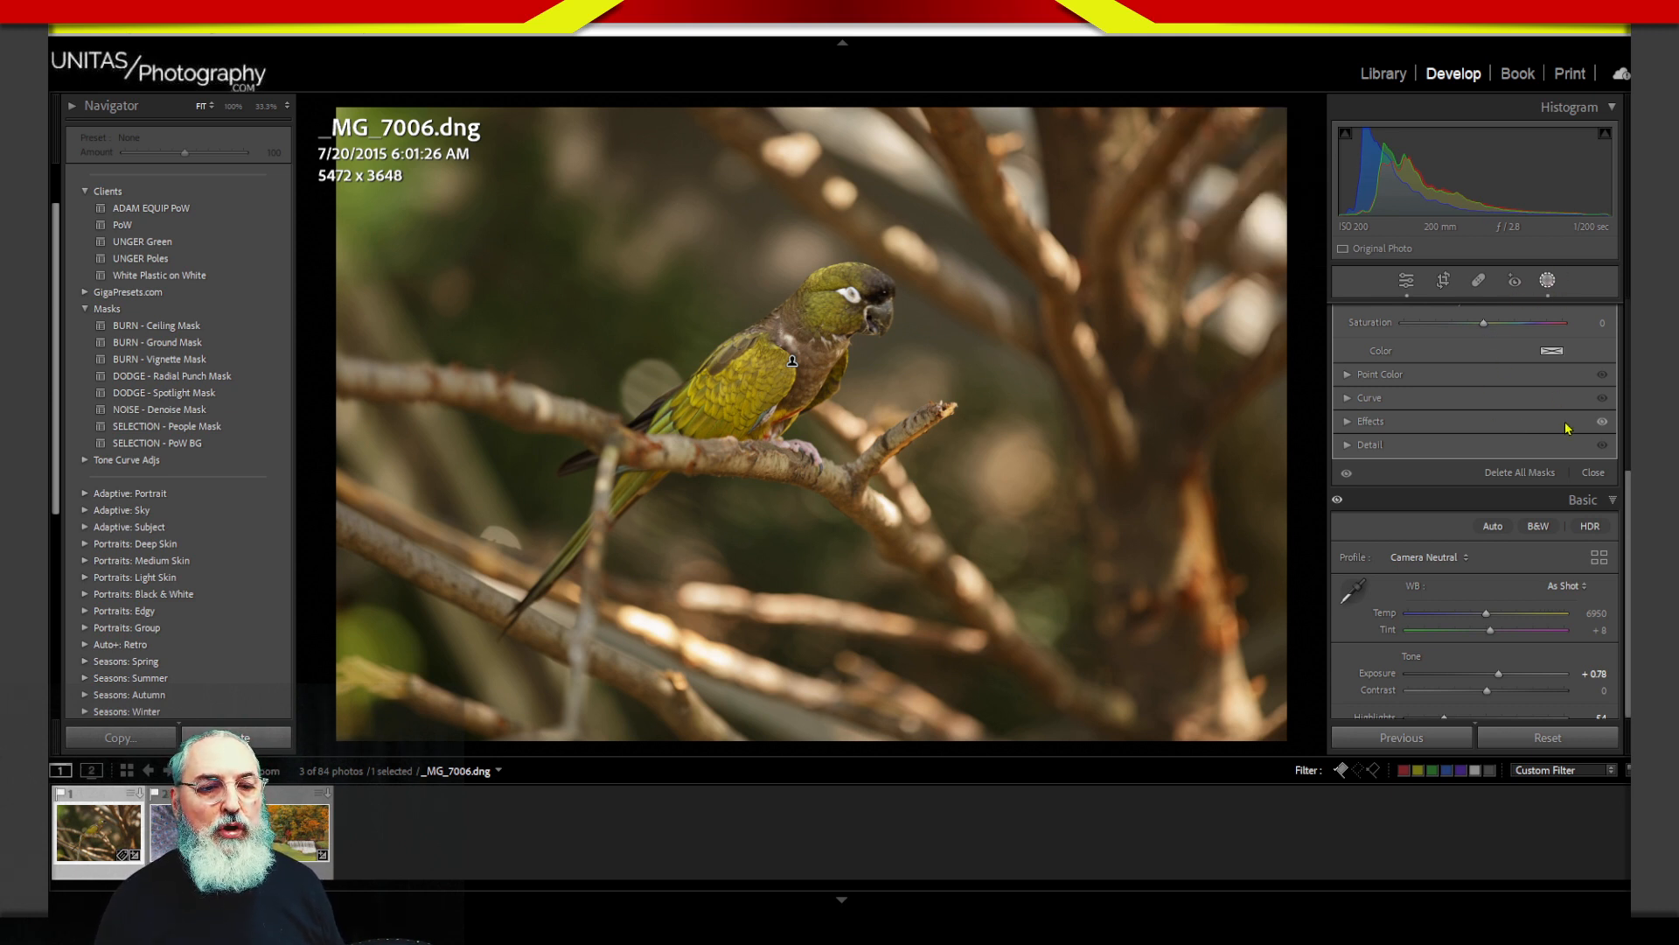
# Step: Try grading the photo's shadows green with Hue 158 and Saturation 100 in Color Grading, and reset the shadows grade
pyautogui.click(1502, 492)
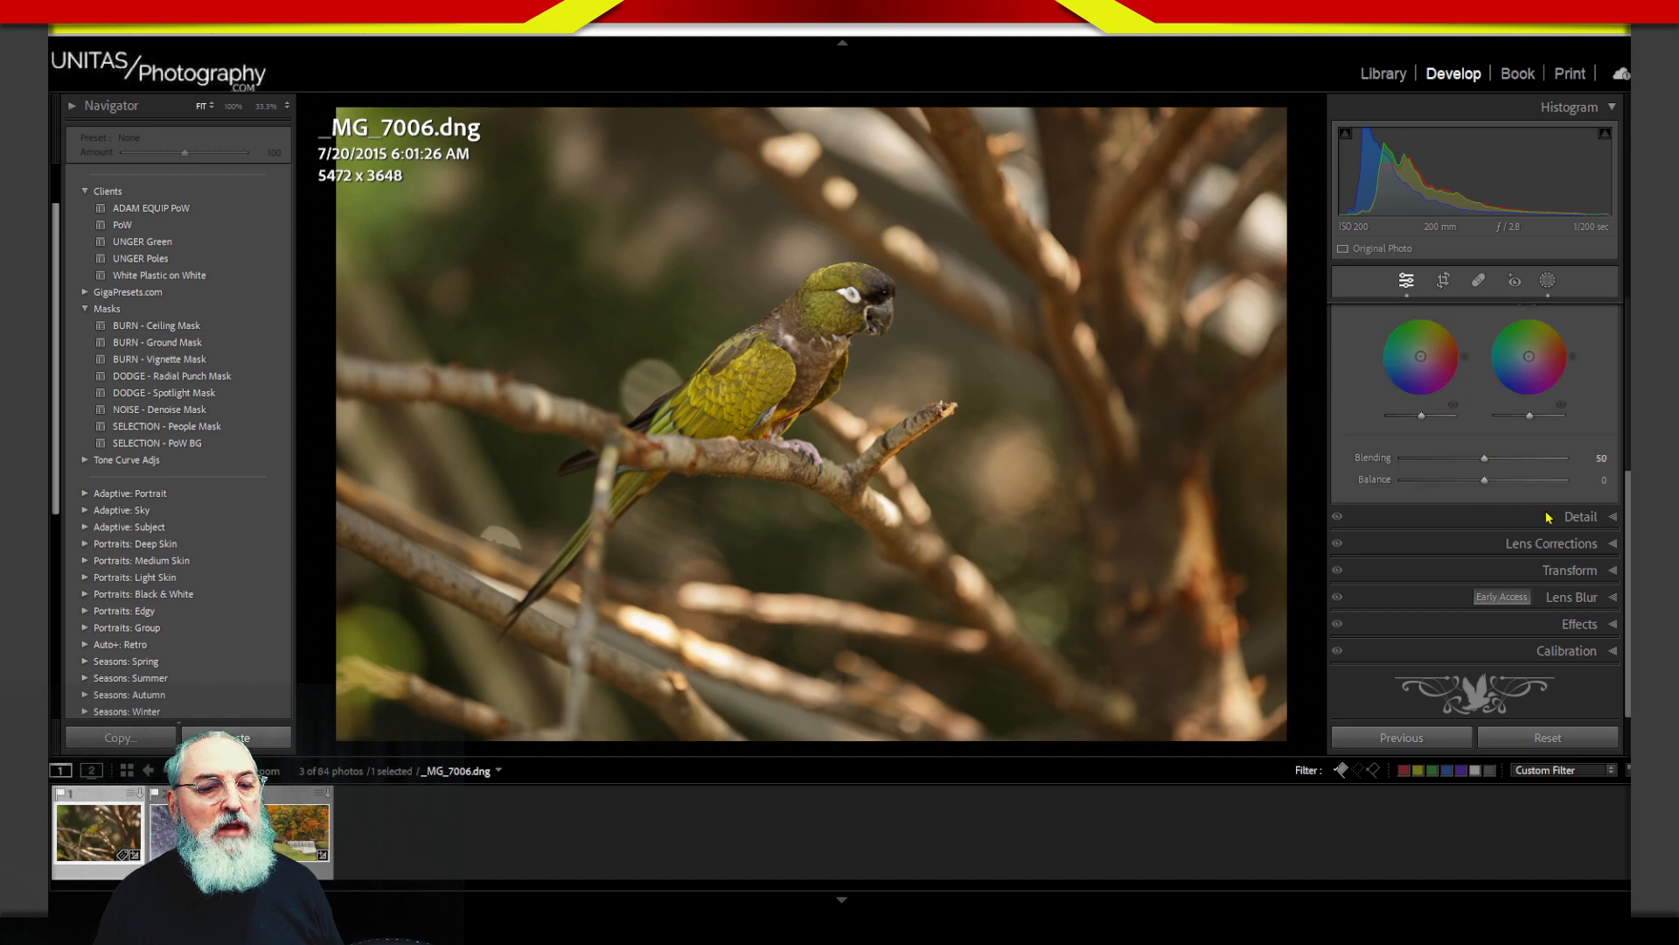
pyautogui.moveTo(1625, 489); pyautogui.dragTo(1619, 347)
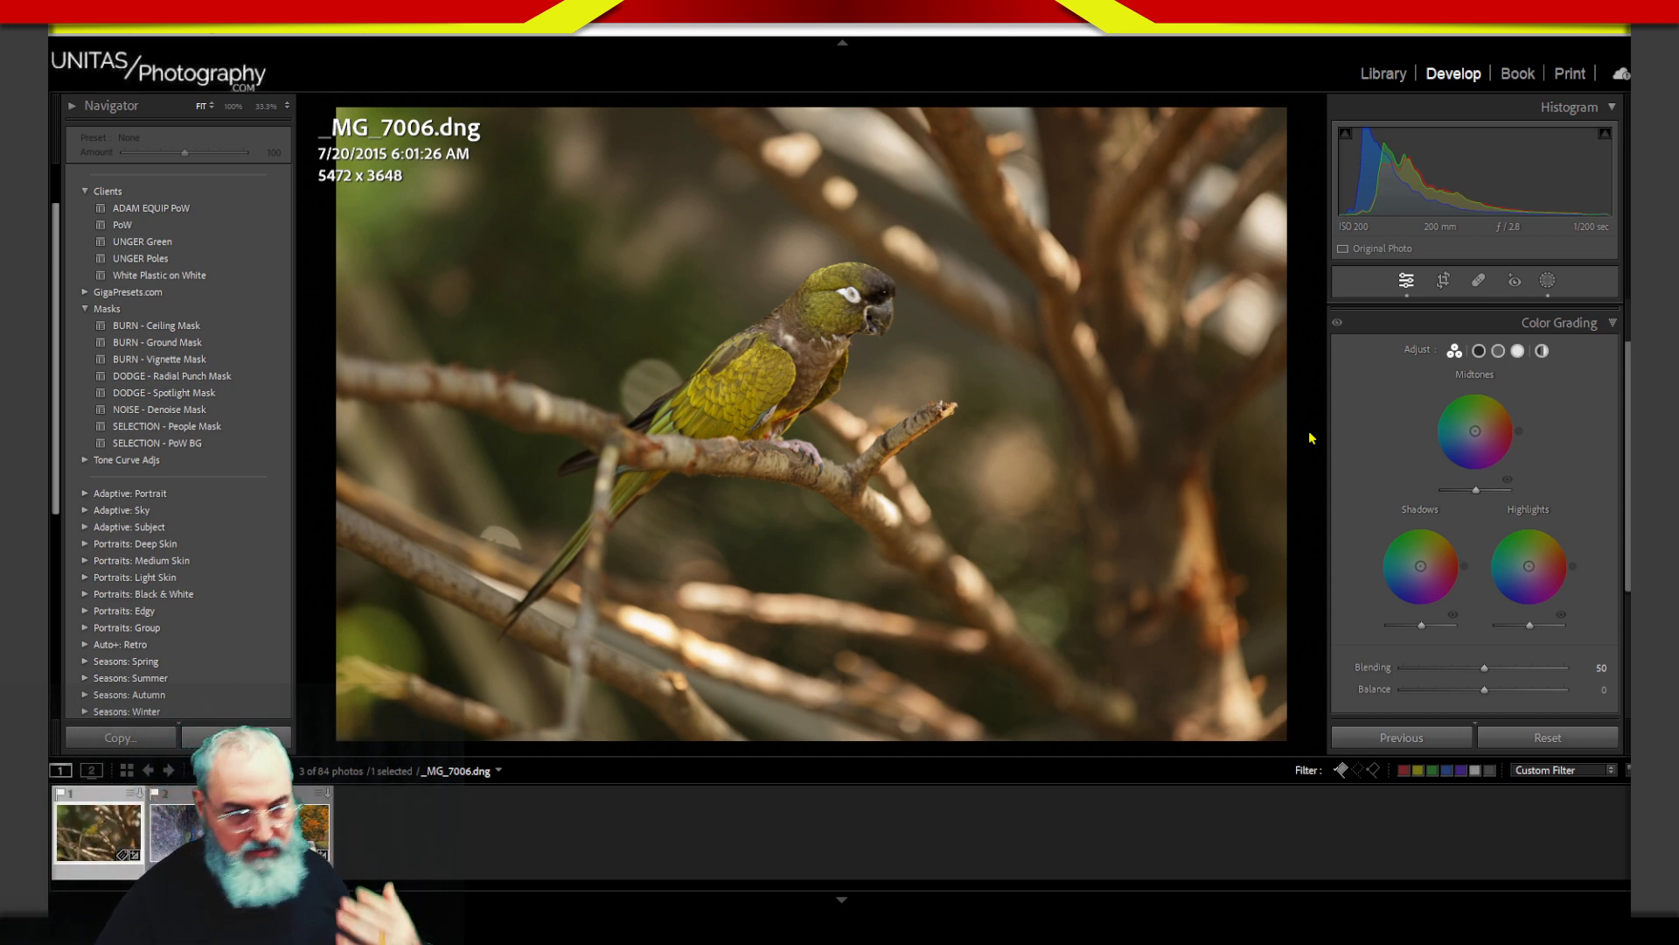
pyautogui.click(1393, 553)
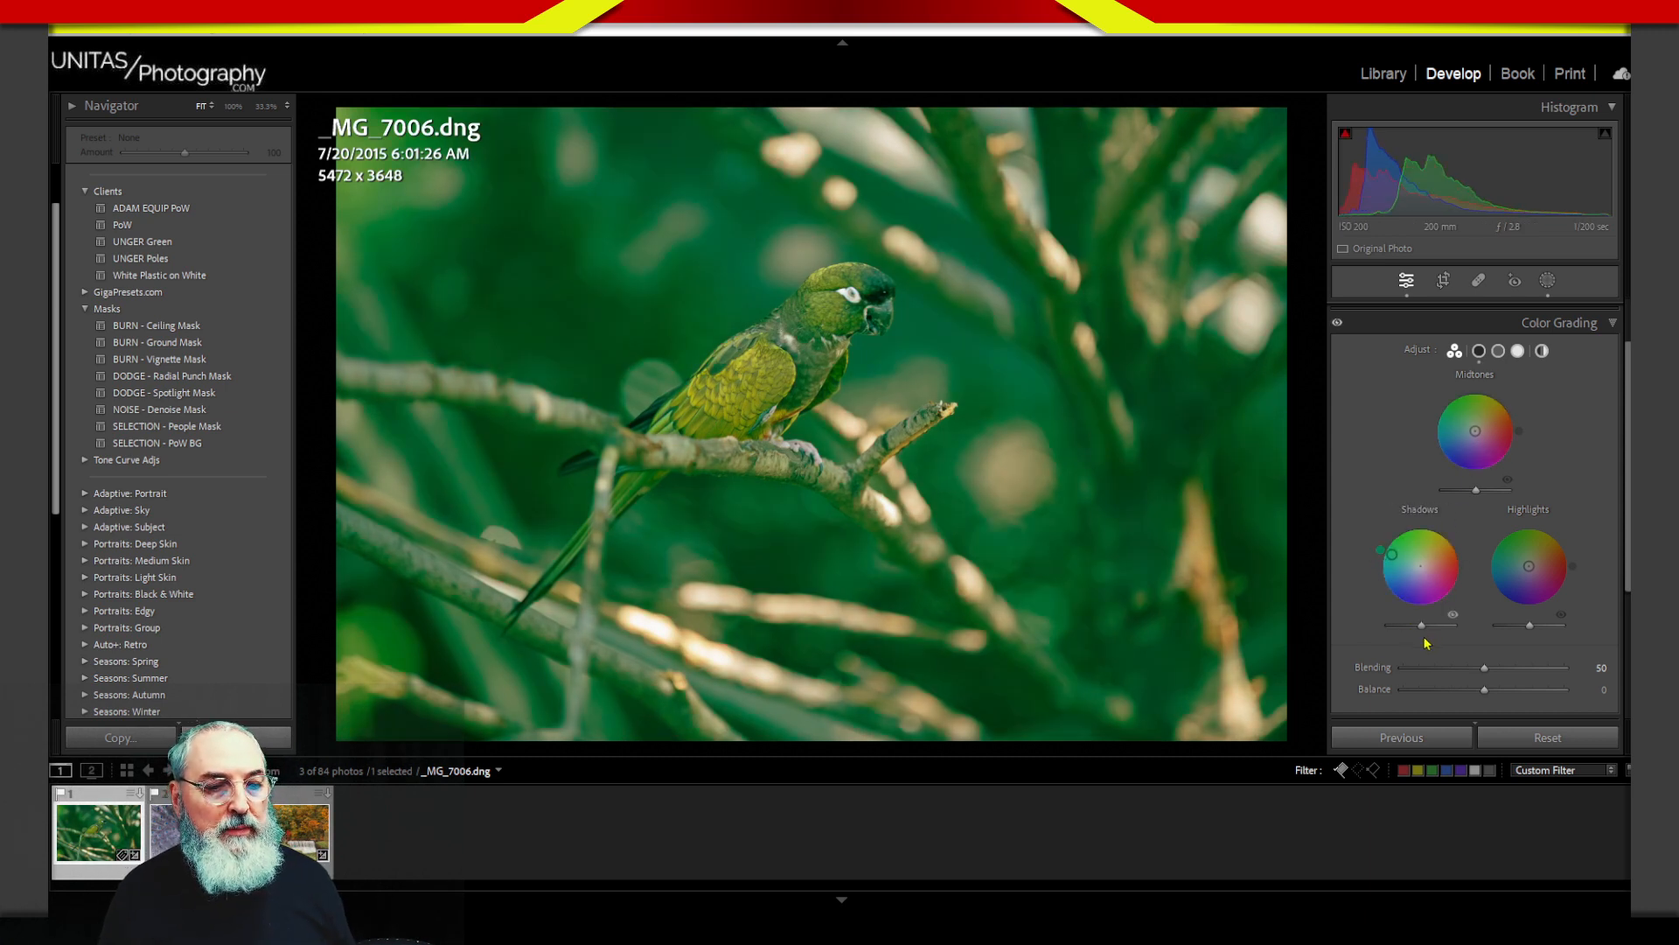
pyautogui.click(1419, 512)
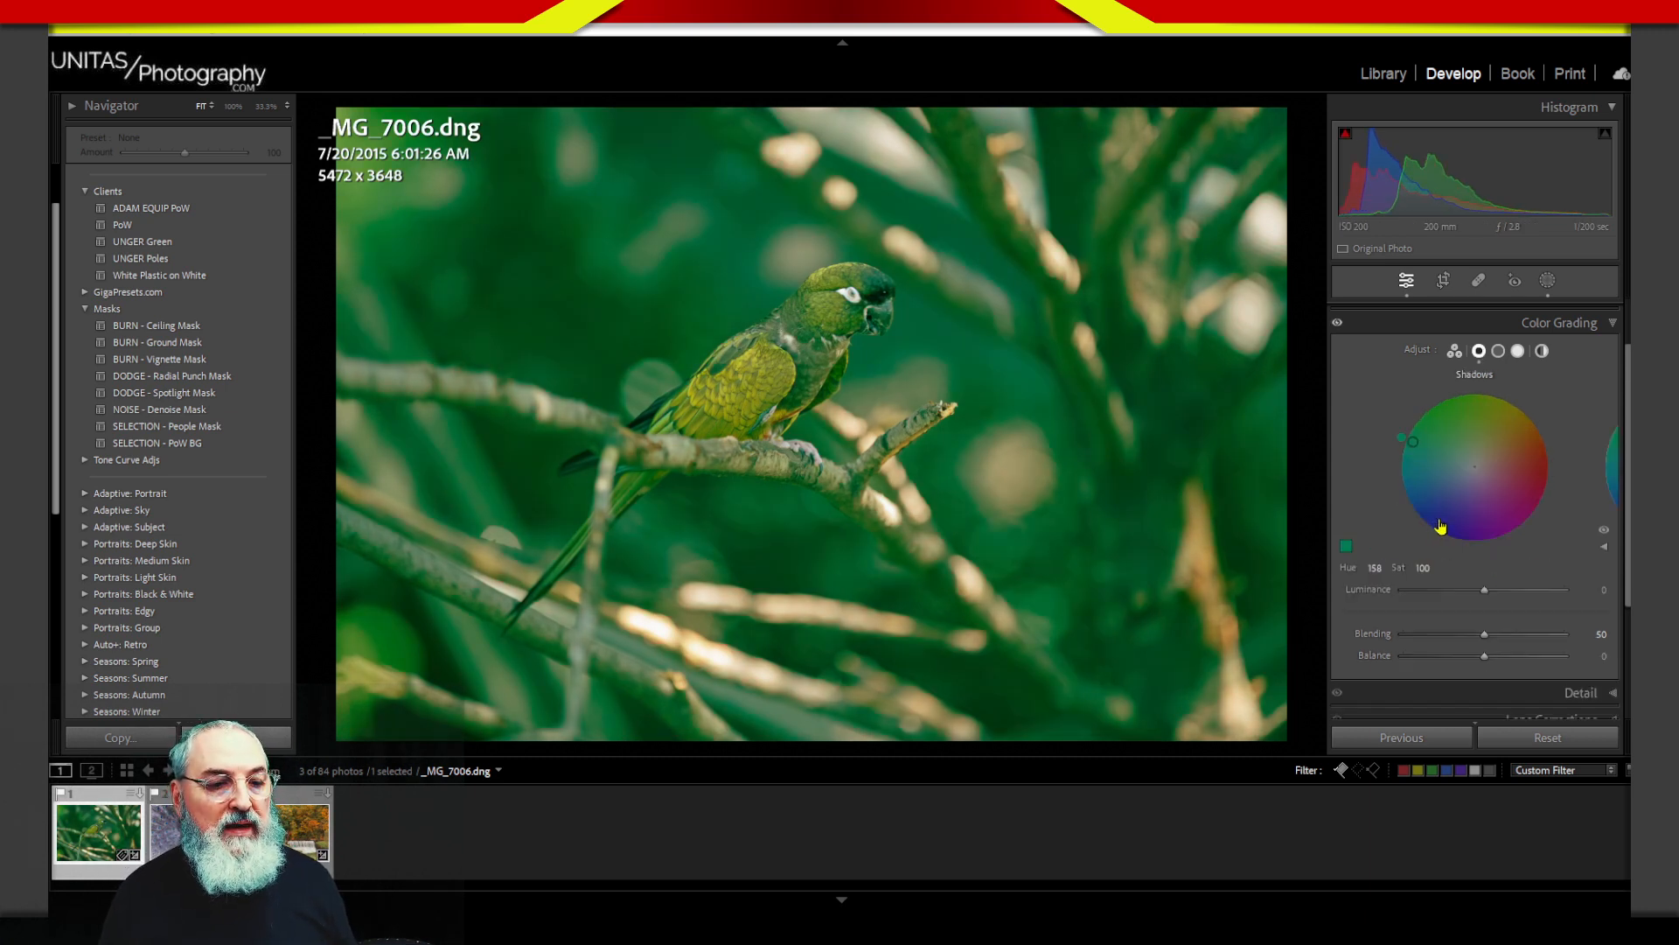
pyautogui.keyDown('alt'); pyautogui.click(1482, 376); pyautogui.keyUp('alt')
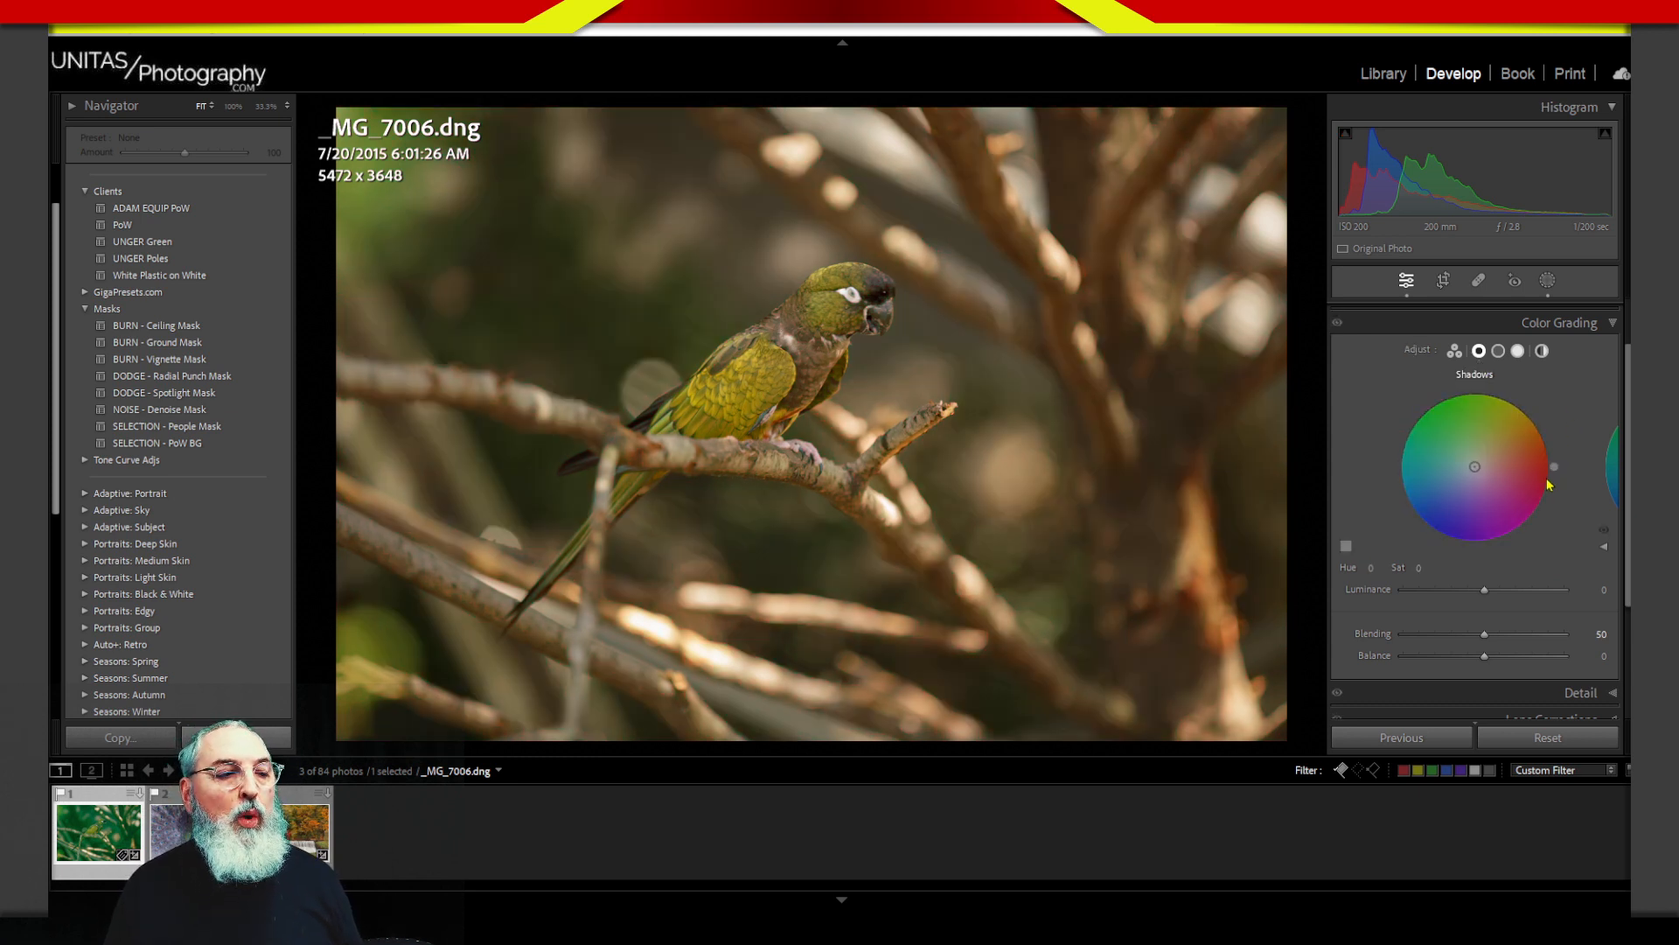
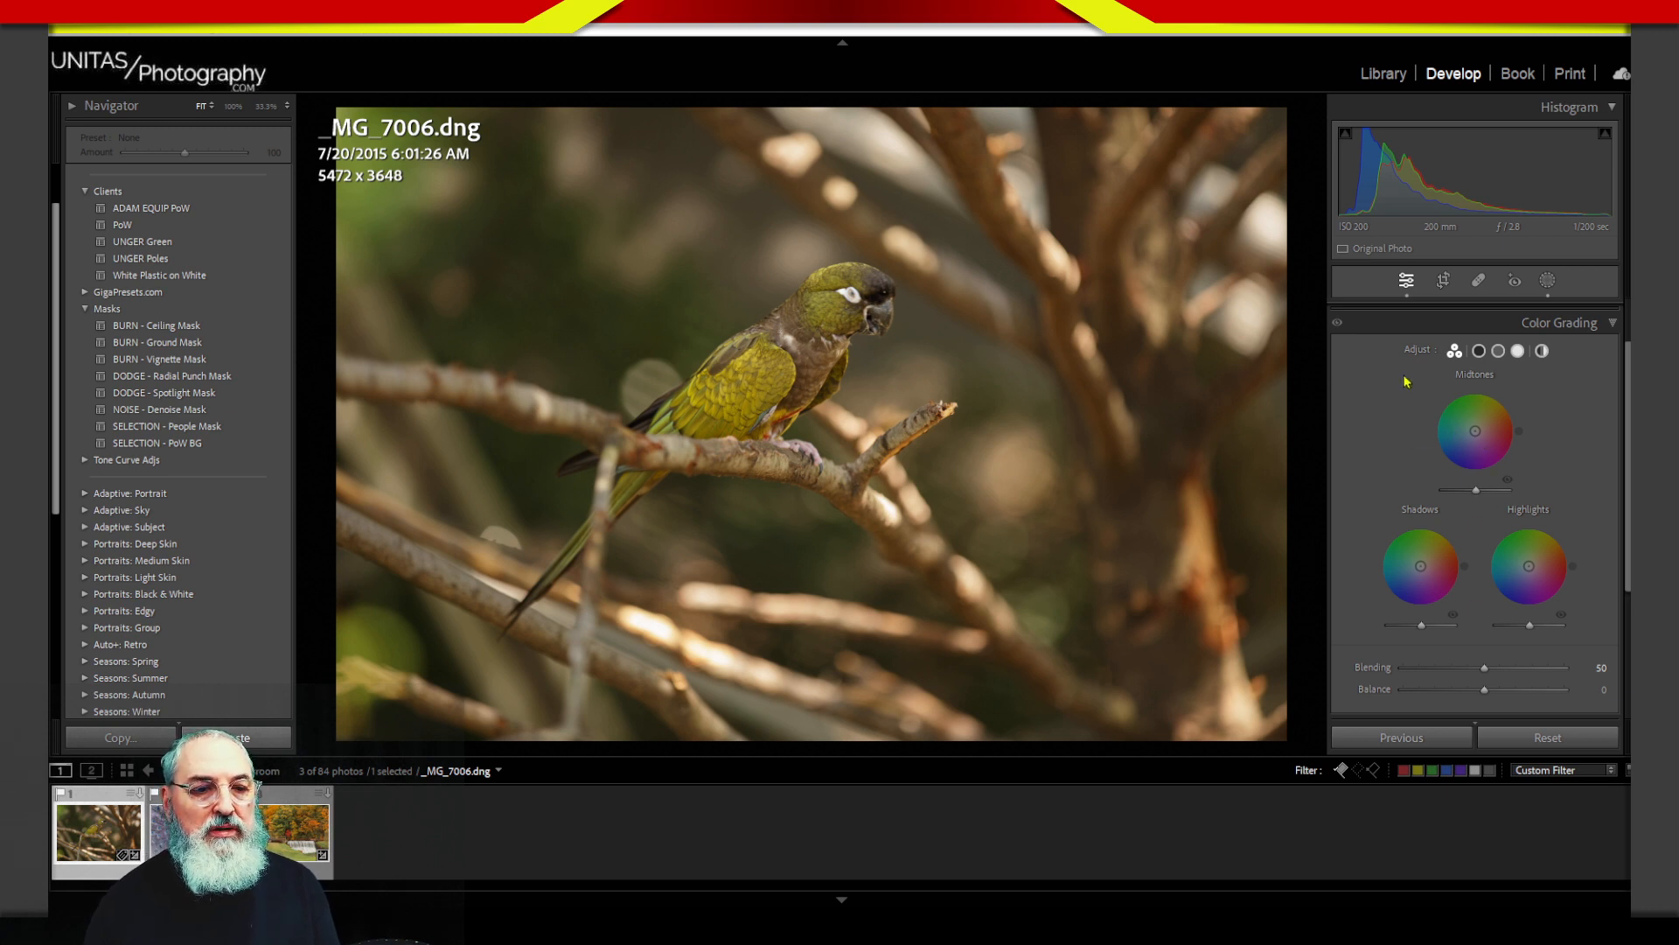
# Step: View the individual Shadows, Midtones and Highlights color grading wheels
pyautogui.click(1479, 351)
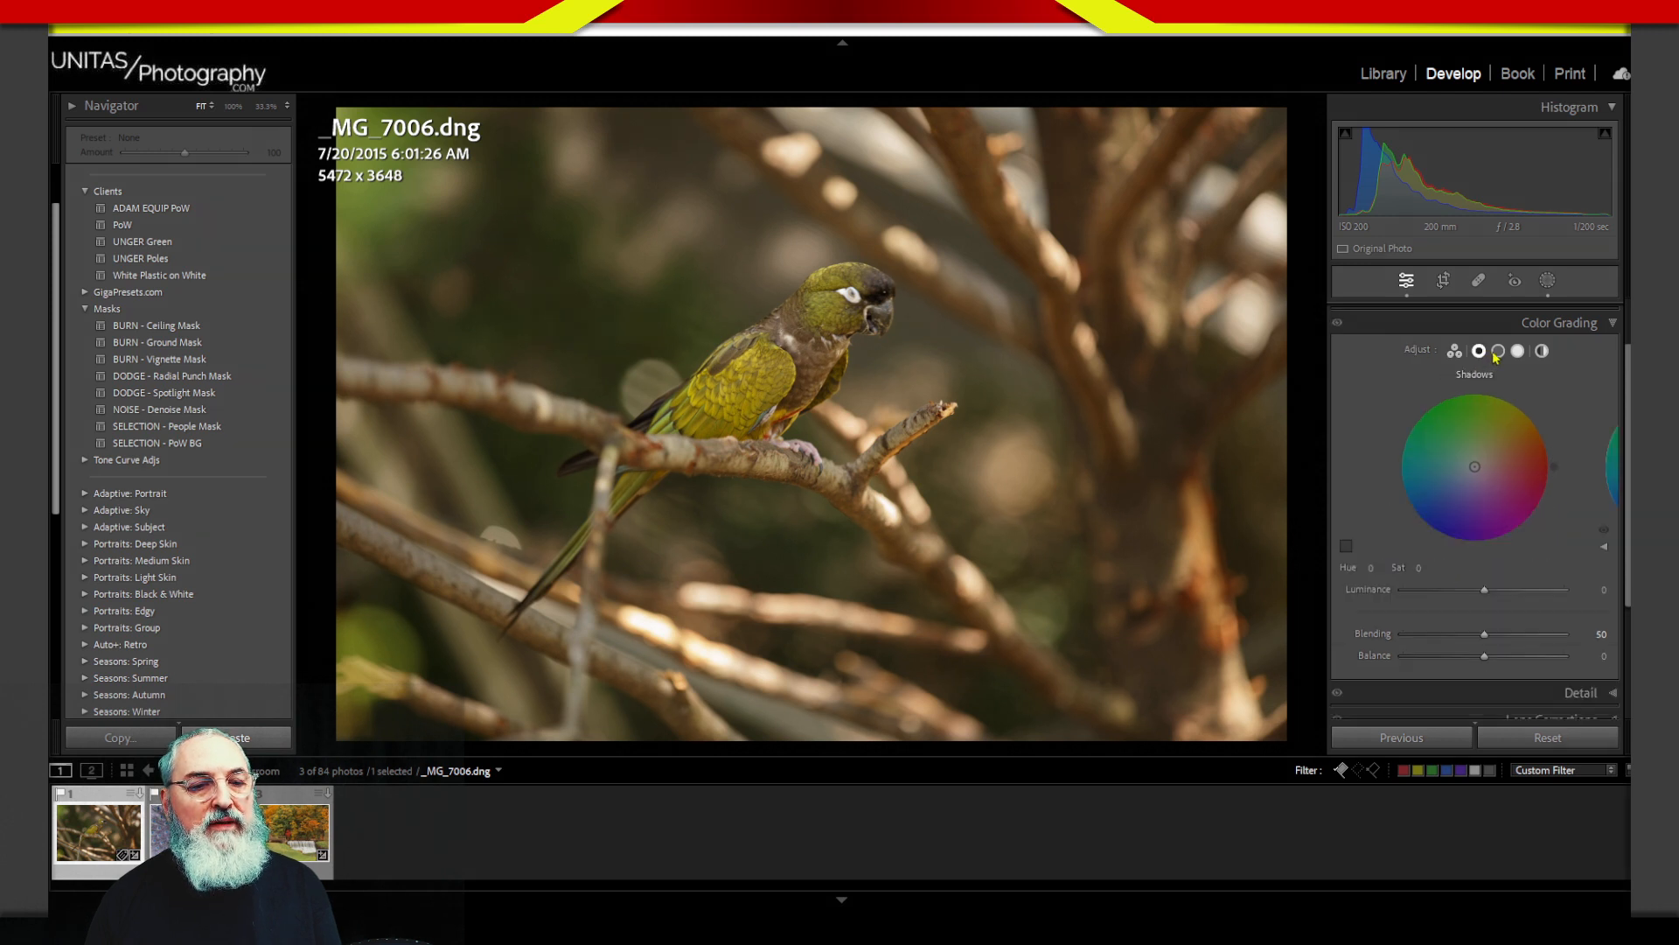
pyautogui.click(1499, 351)
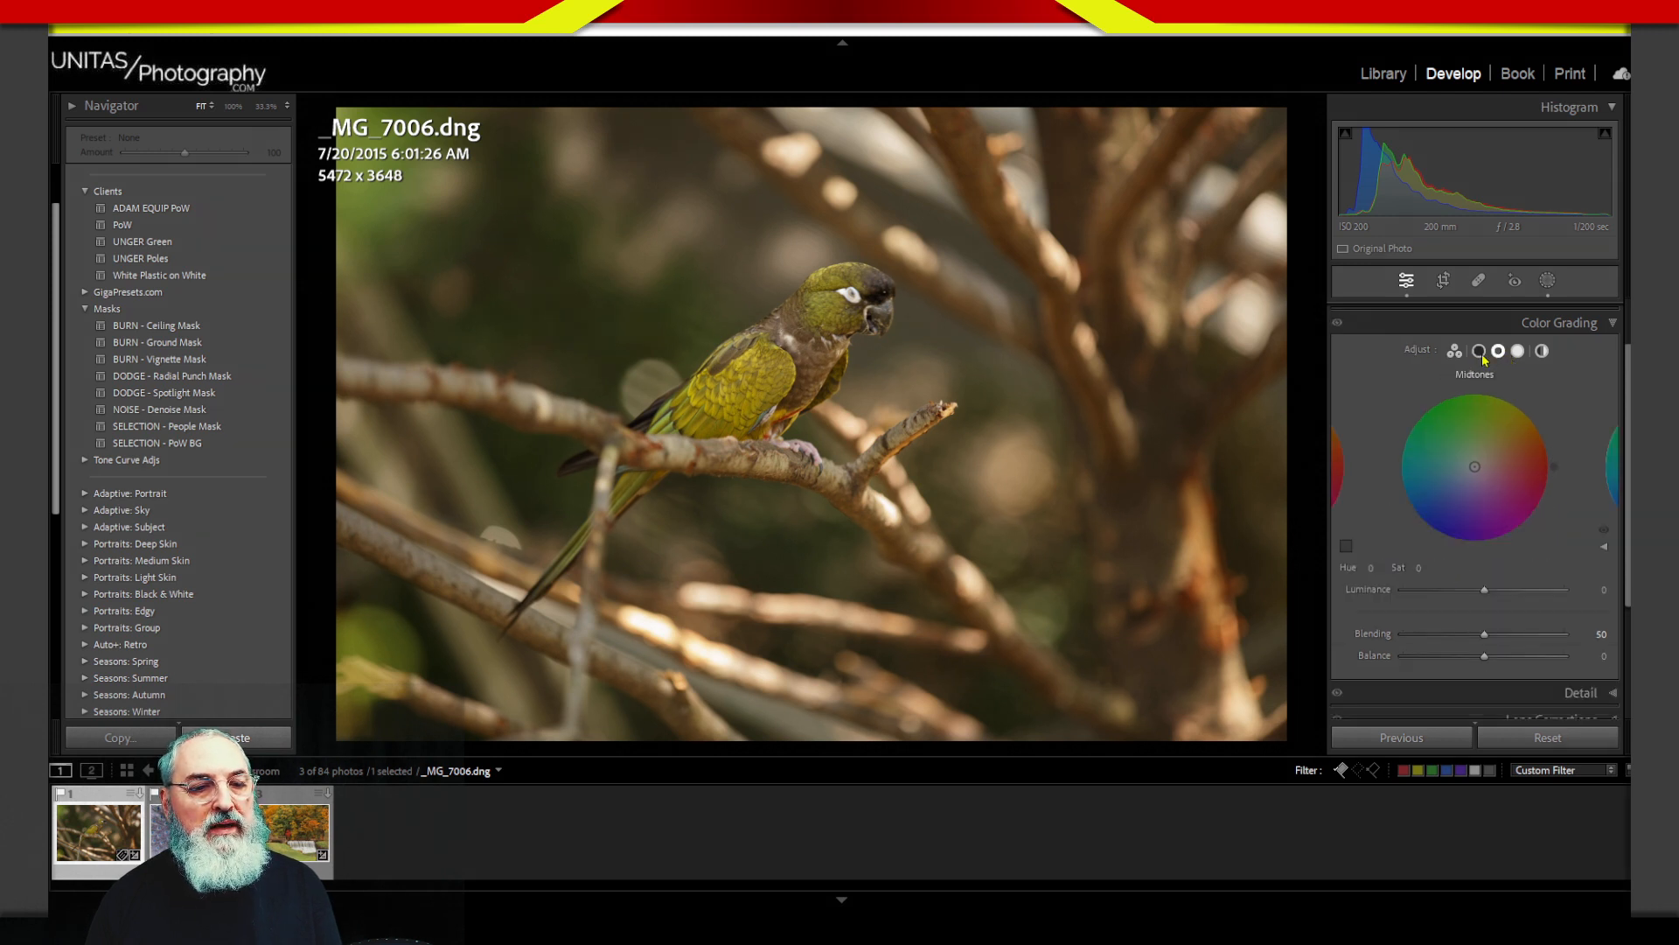
pyautogui.click(1481, 353)
pyautogui.click(1520, 354)
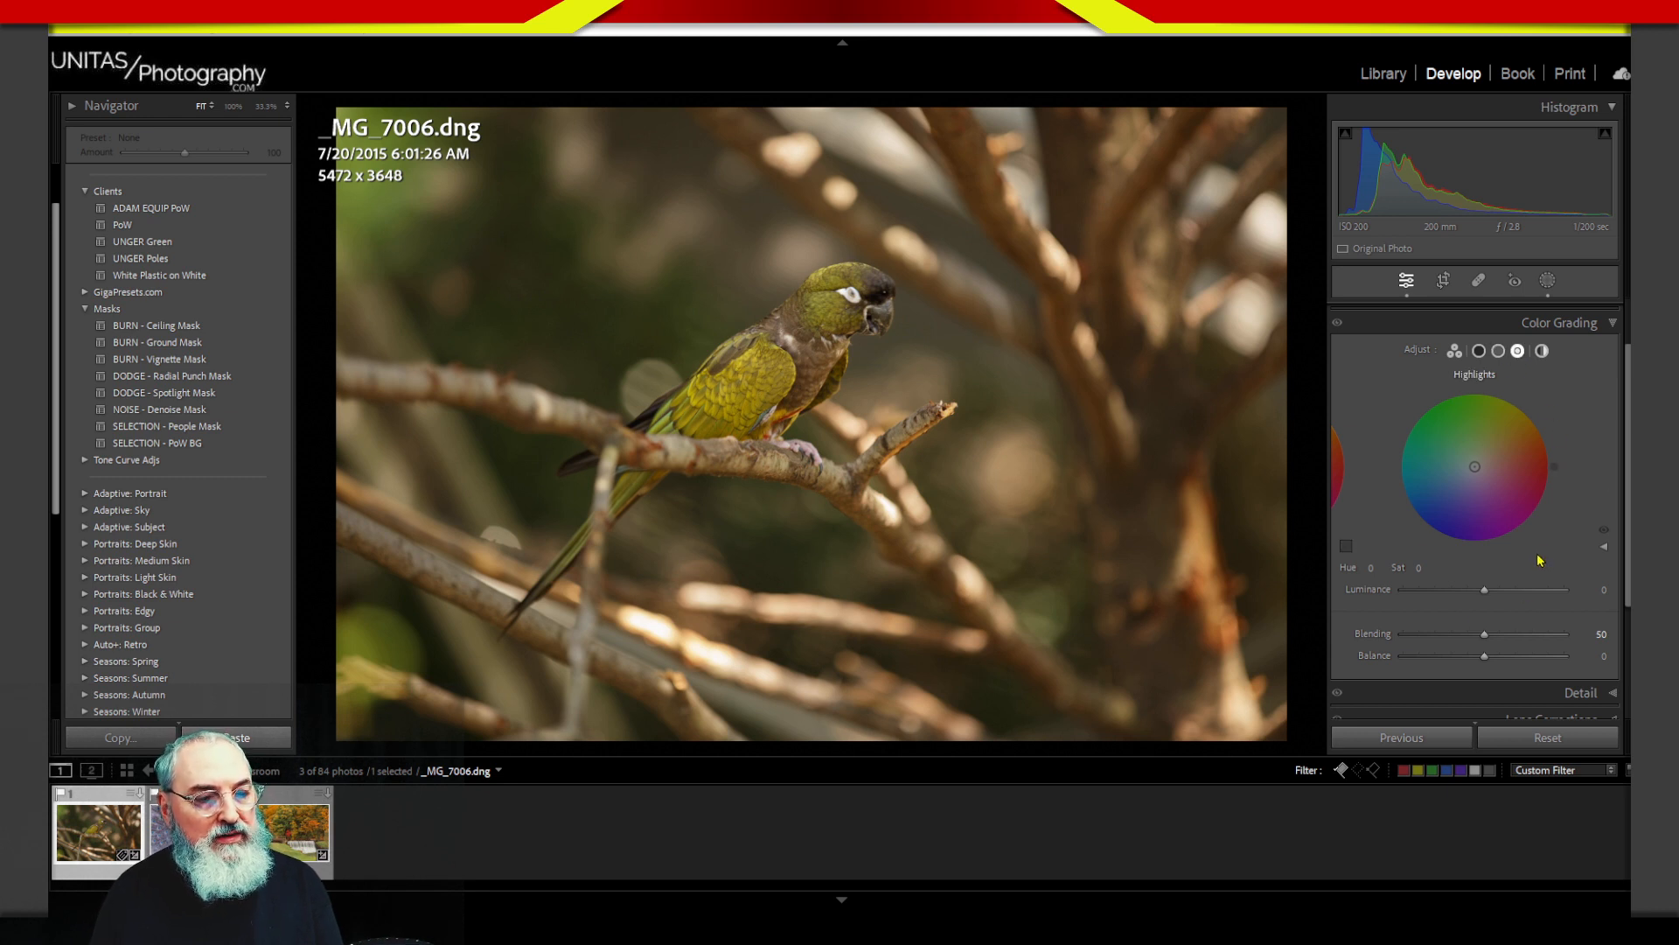
# Step: Try a yellow-green Global color grade with Hue 73 and Saturation 65, and reset it
pyautogui.click(1544, 353)
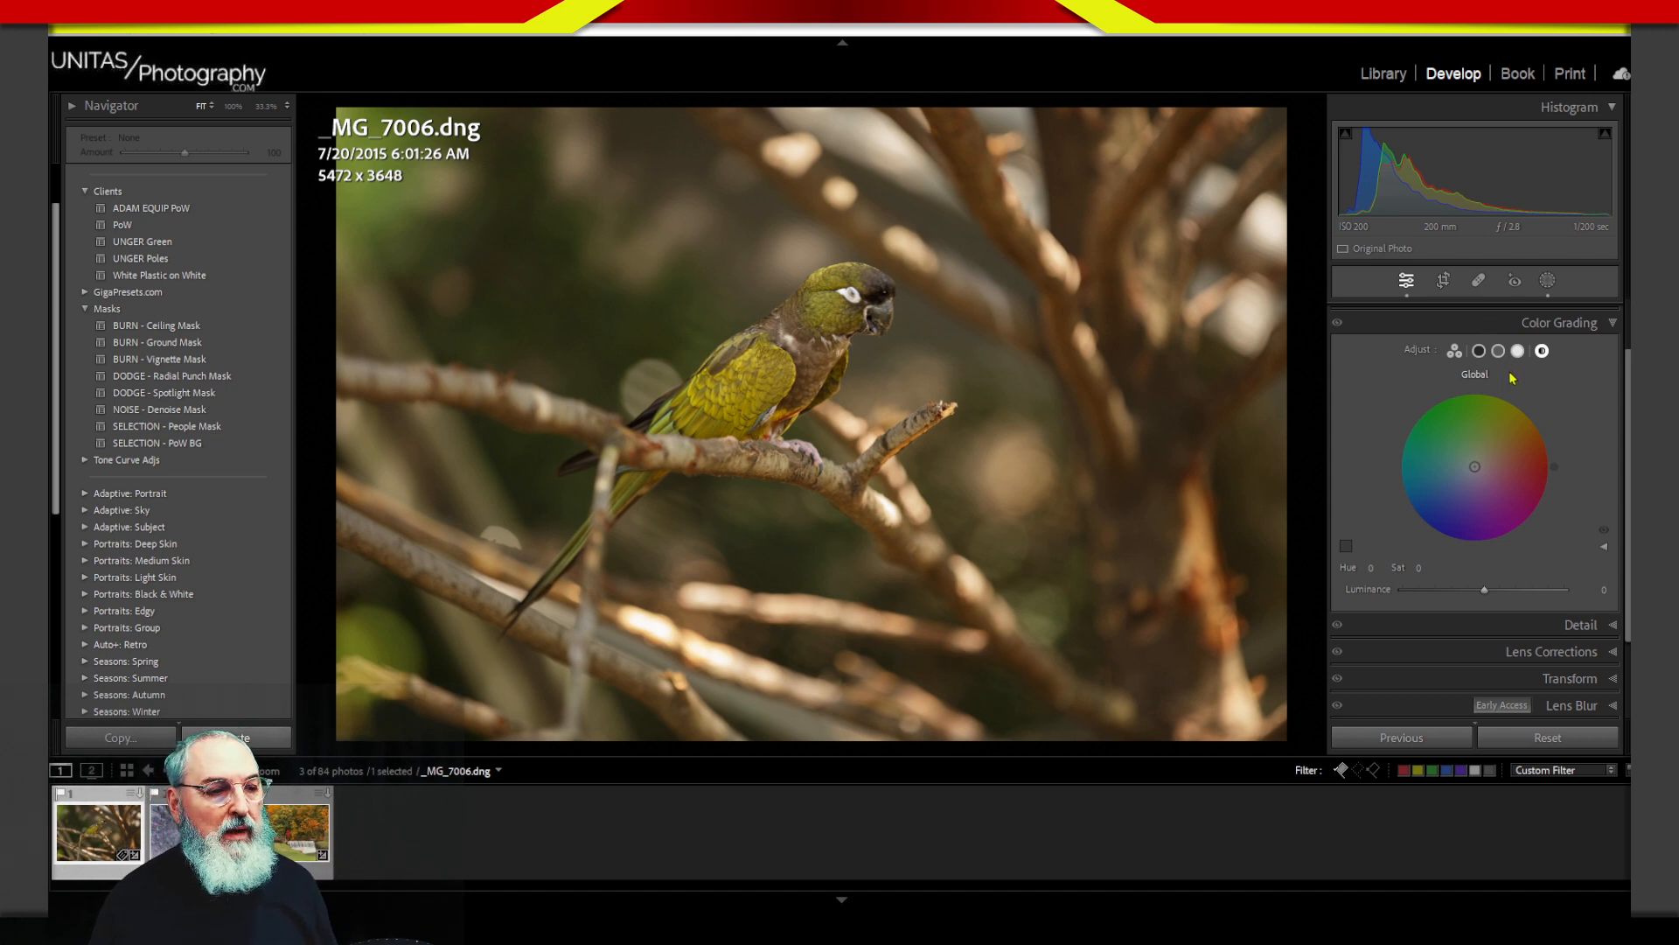
pyautogui.moveTo(1477, 469); pyautogui.dragTo(1489, 424)
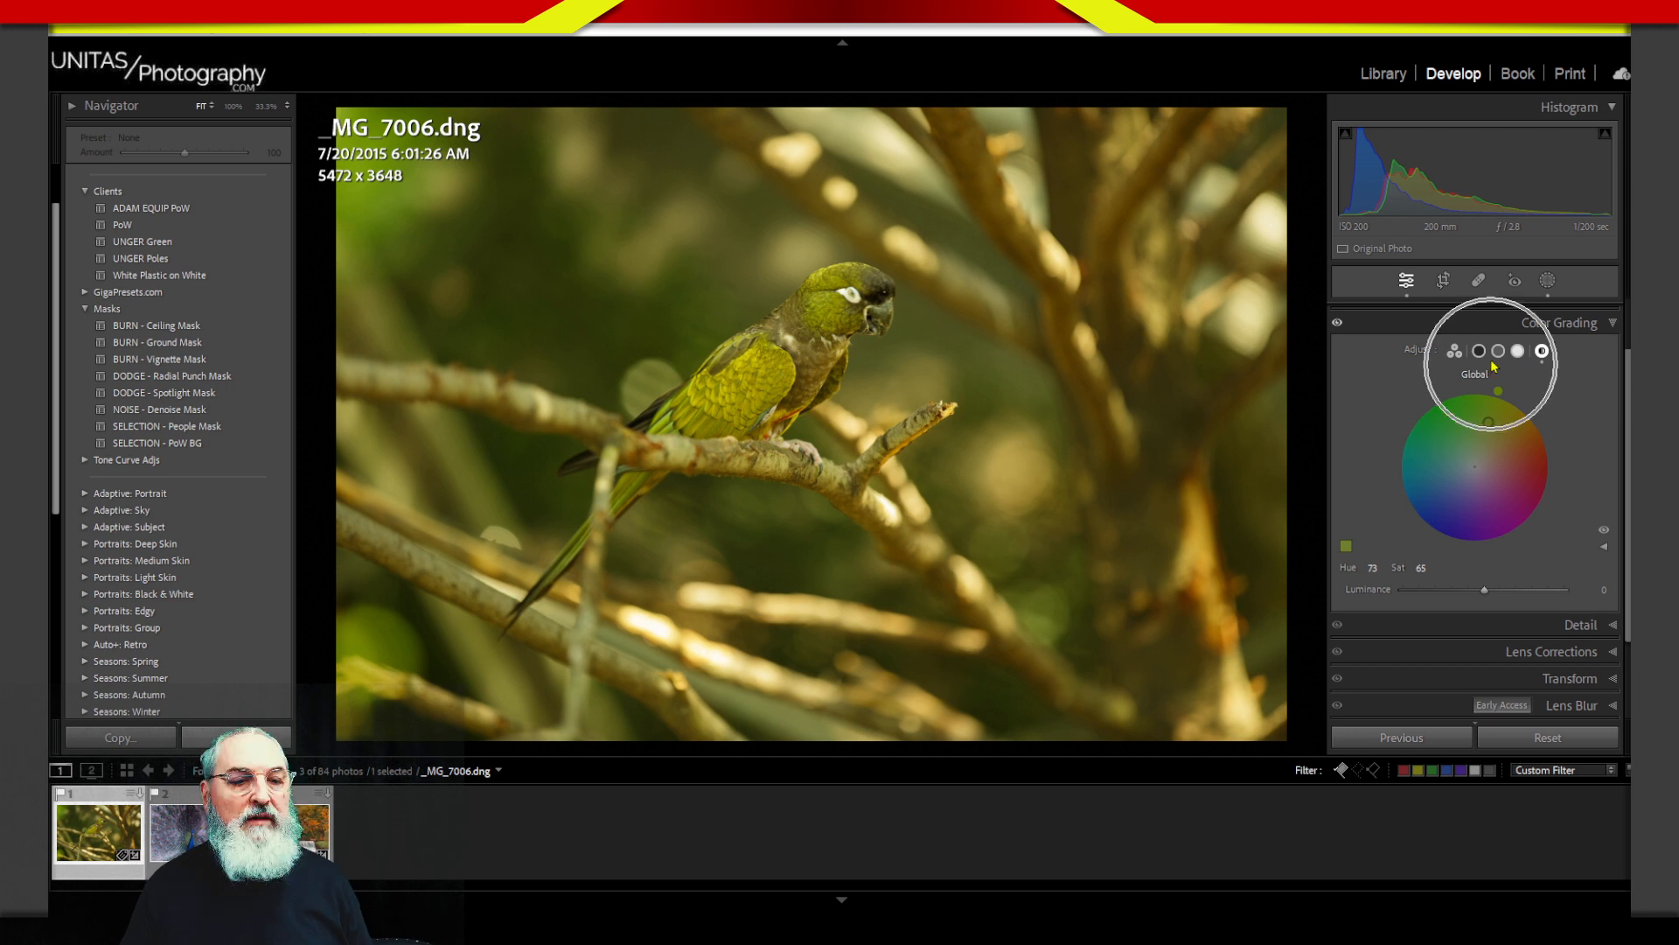
pyautogui.press('alt')
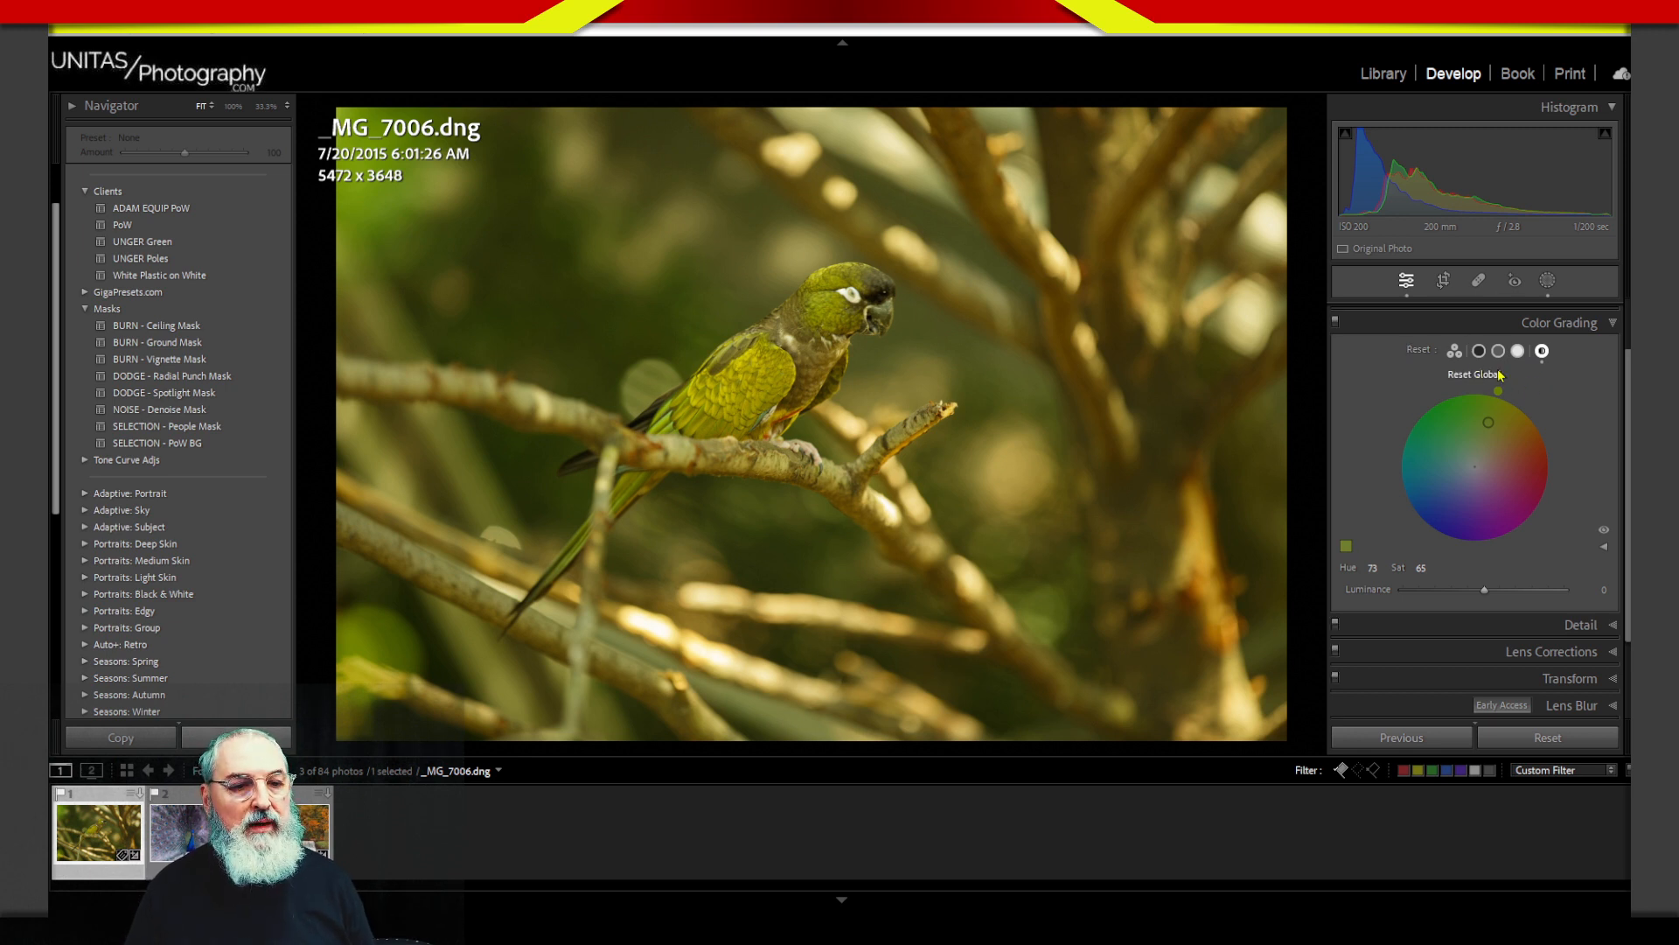
pyautogui.keyDown('alt'); pyautogui.click(1478, 375); pyautogui.keyUp('alt')
# Step: Grade the shadows blue with Hue 237 and Saturation 26, and give the highlights a slight warm yellow-orange tint
pyautogui.click(1479, 350)
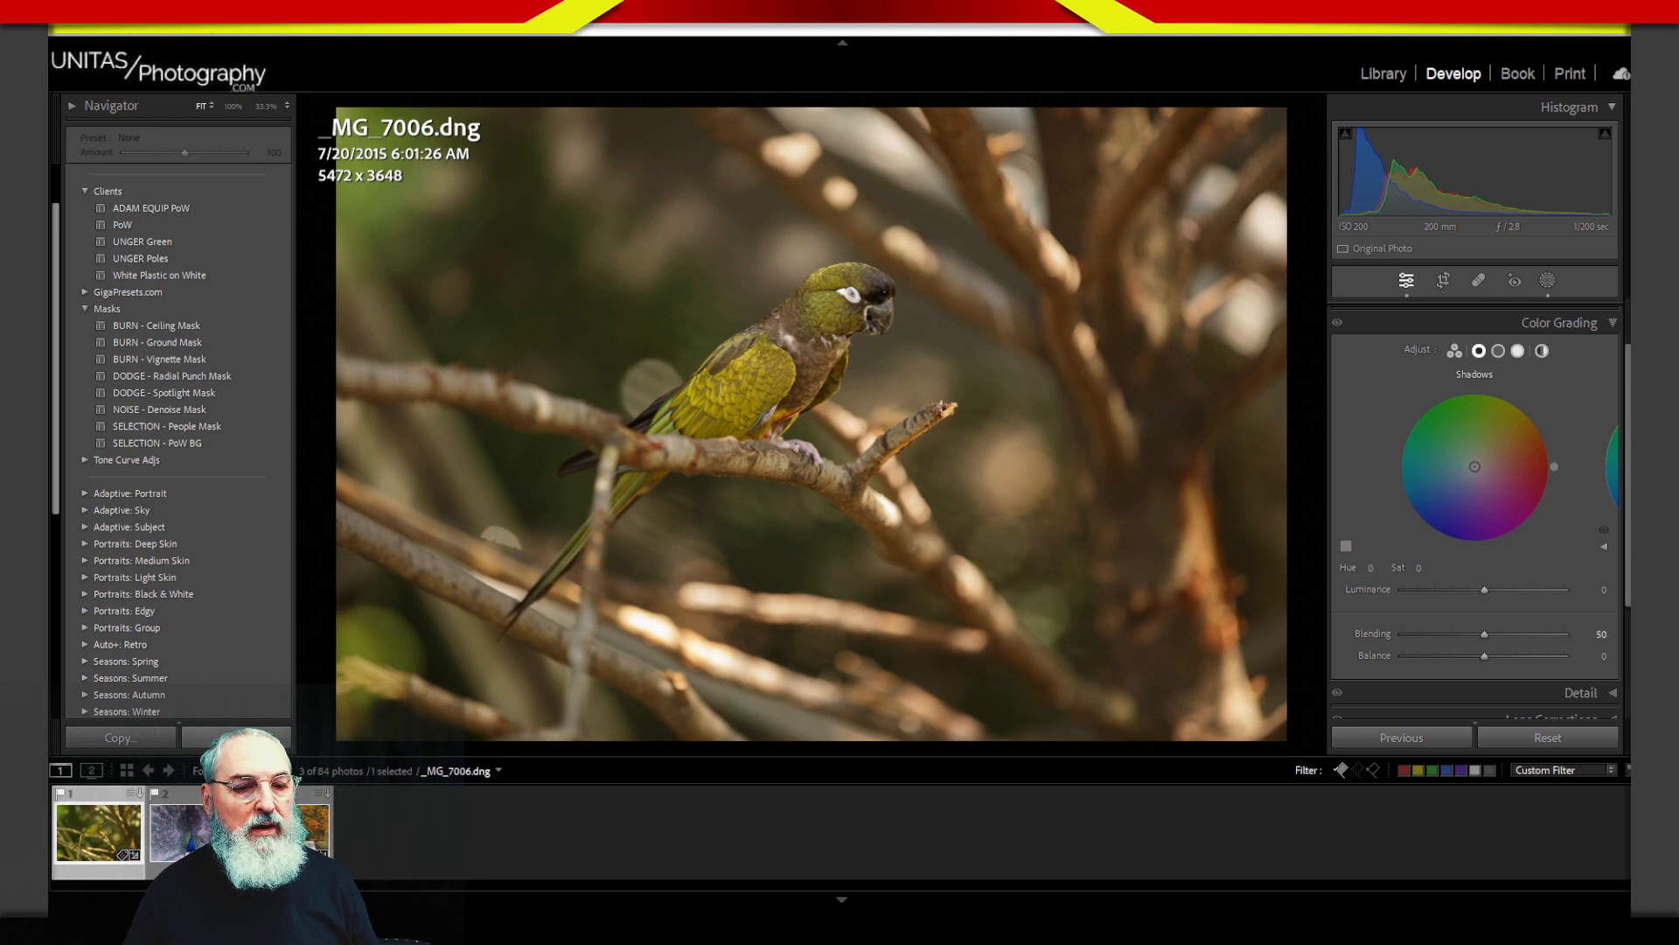
pyautogui.moveTo(1475, 466); pyautogui.dragTo(1463, 487)
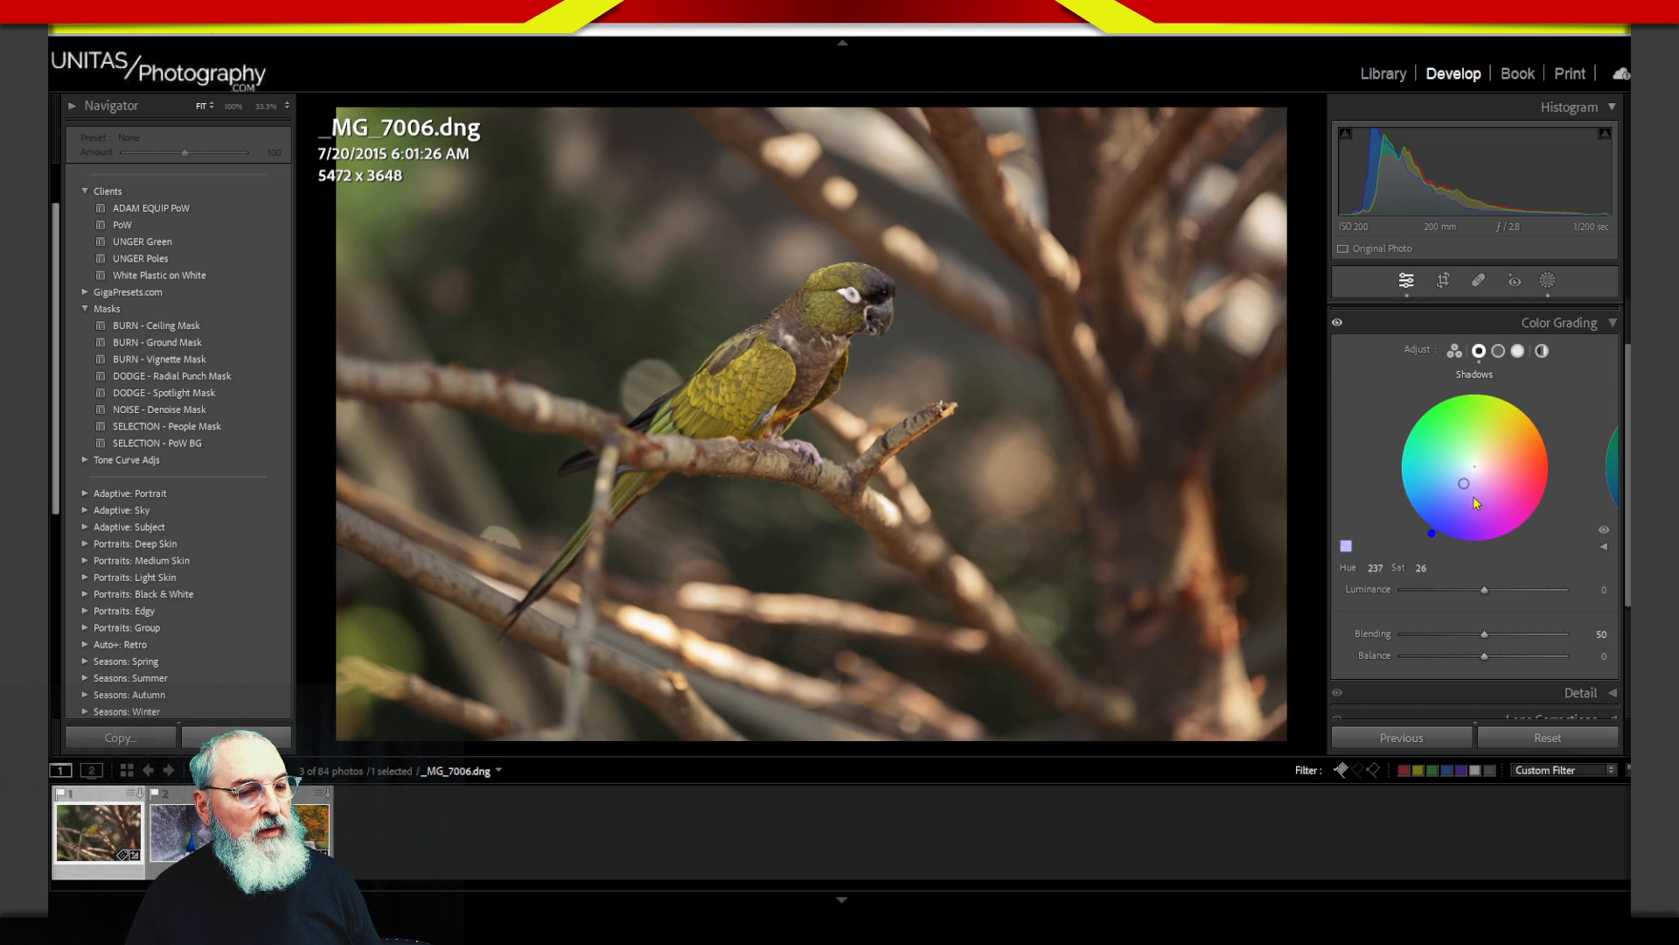
pyautogui.click(1518, 351)
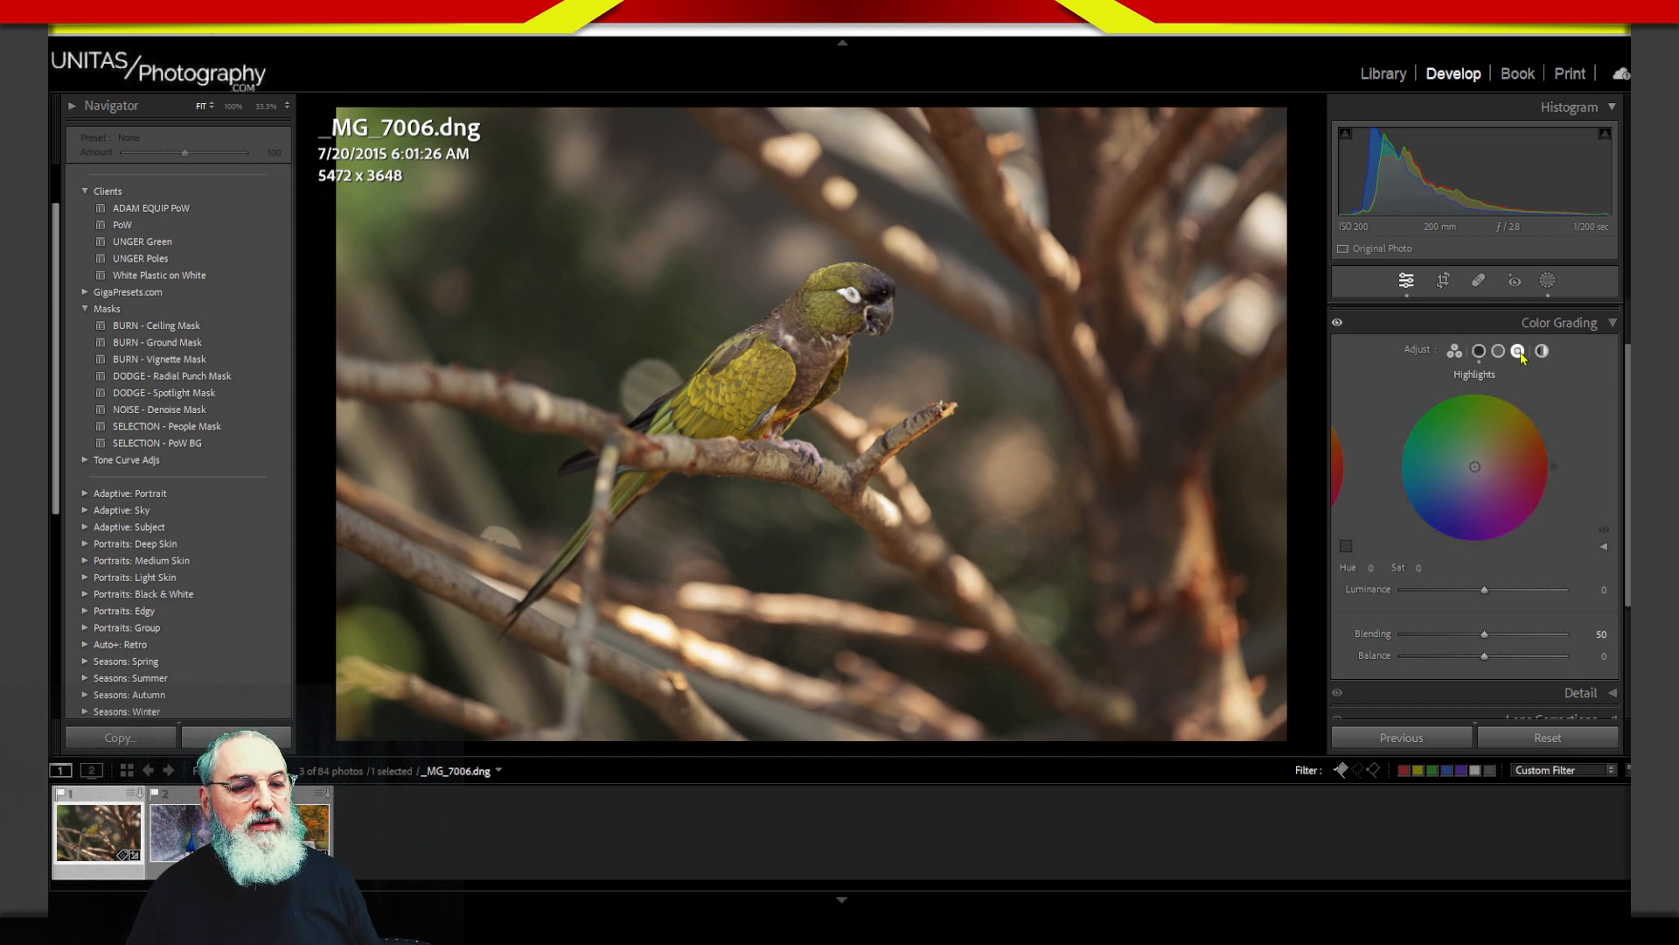
pyautogui.moveTo(1475, 466)
pyautogui.mouseDown()
pyautogui.moveTo(1503, 457)
pyautogui.moveTo(1477, 479)
pyautogui.moveTo(1495, 434)
pyautogui.moveTo(1476, 470)
pyautogui.moveTo(1484, 458)
pyautogui.mouseUp()
# Step: Try warming the midtones with Hue 45 at saturations of 16, 31, 100 and 41, reset the midtones and close Color Grading
pyautogui.click(1498, 350)
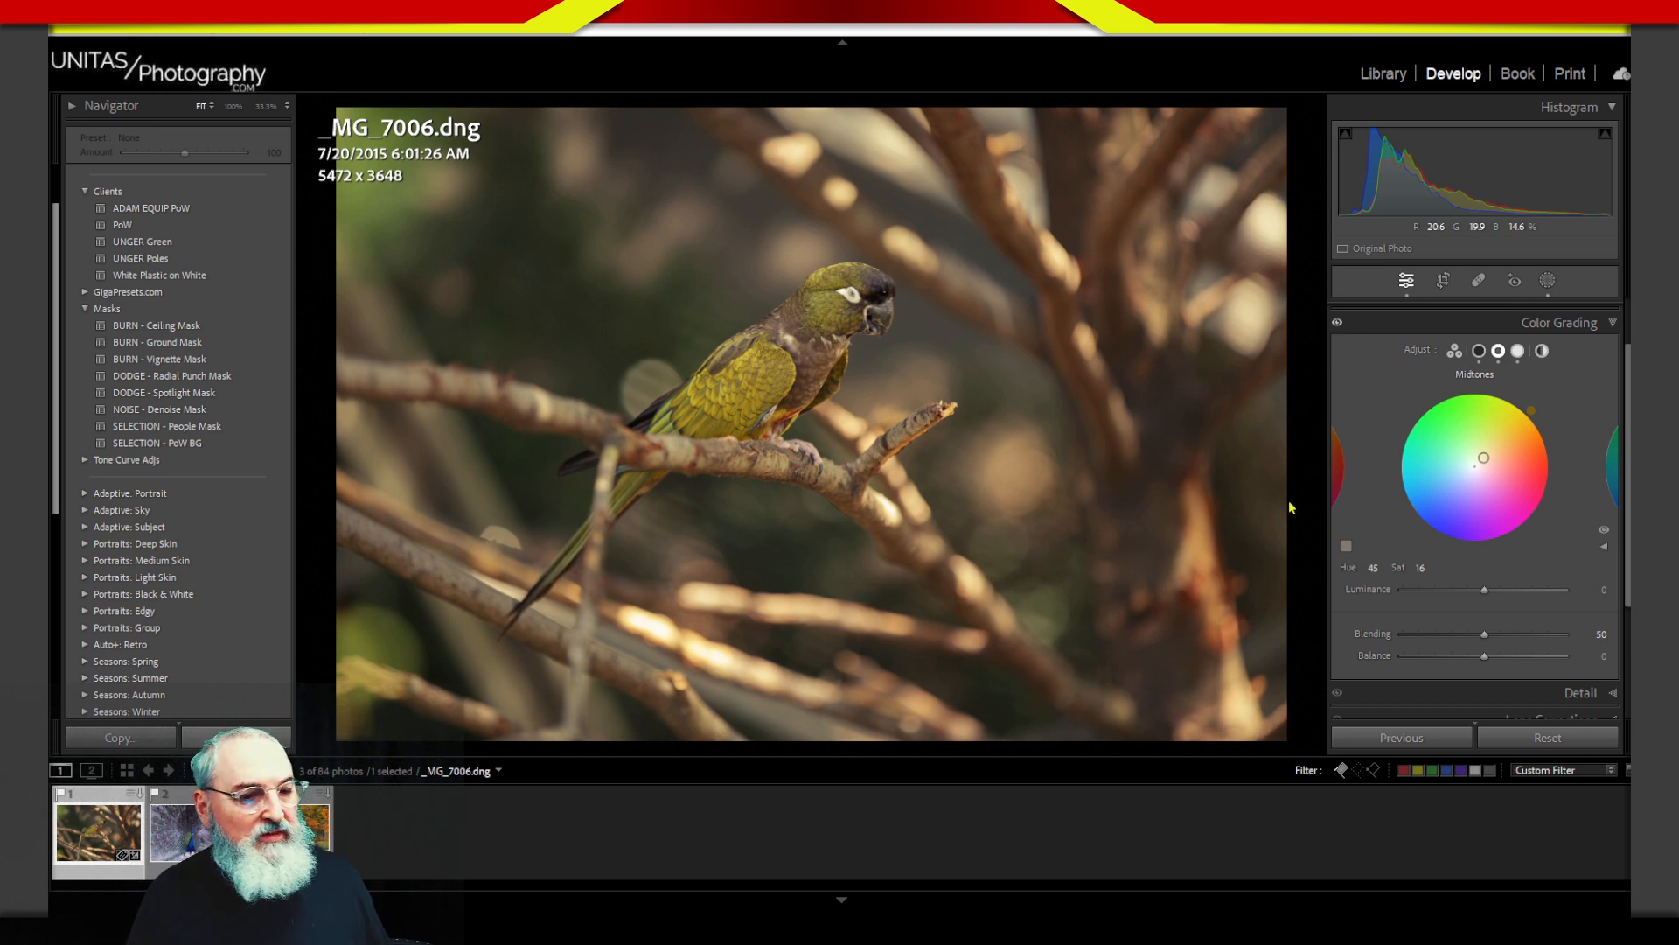
pyautogui.moveTo(1486, 464); pyautogui.dragTo(1490, 452)
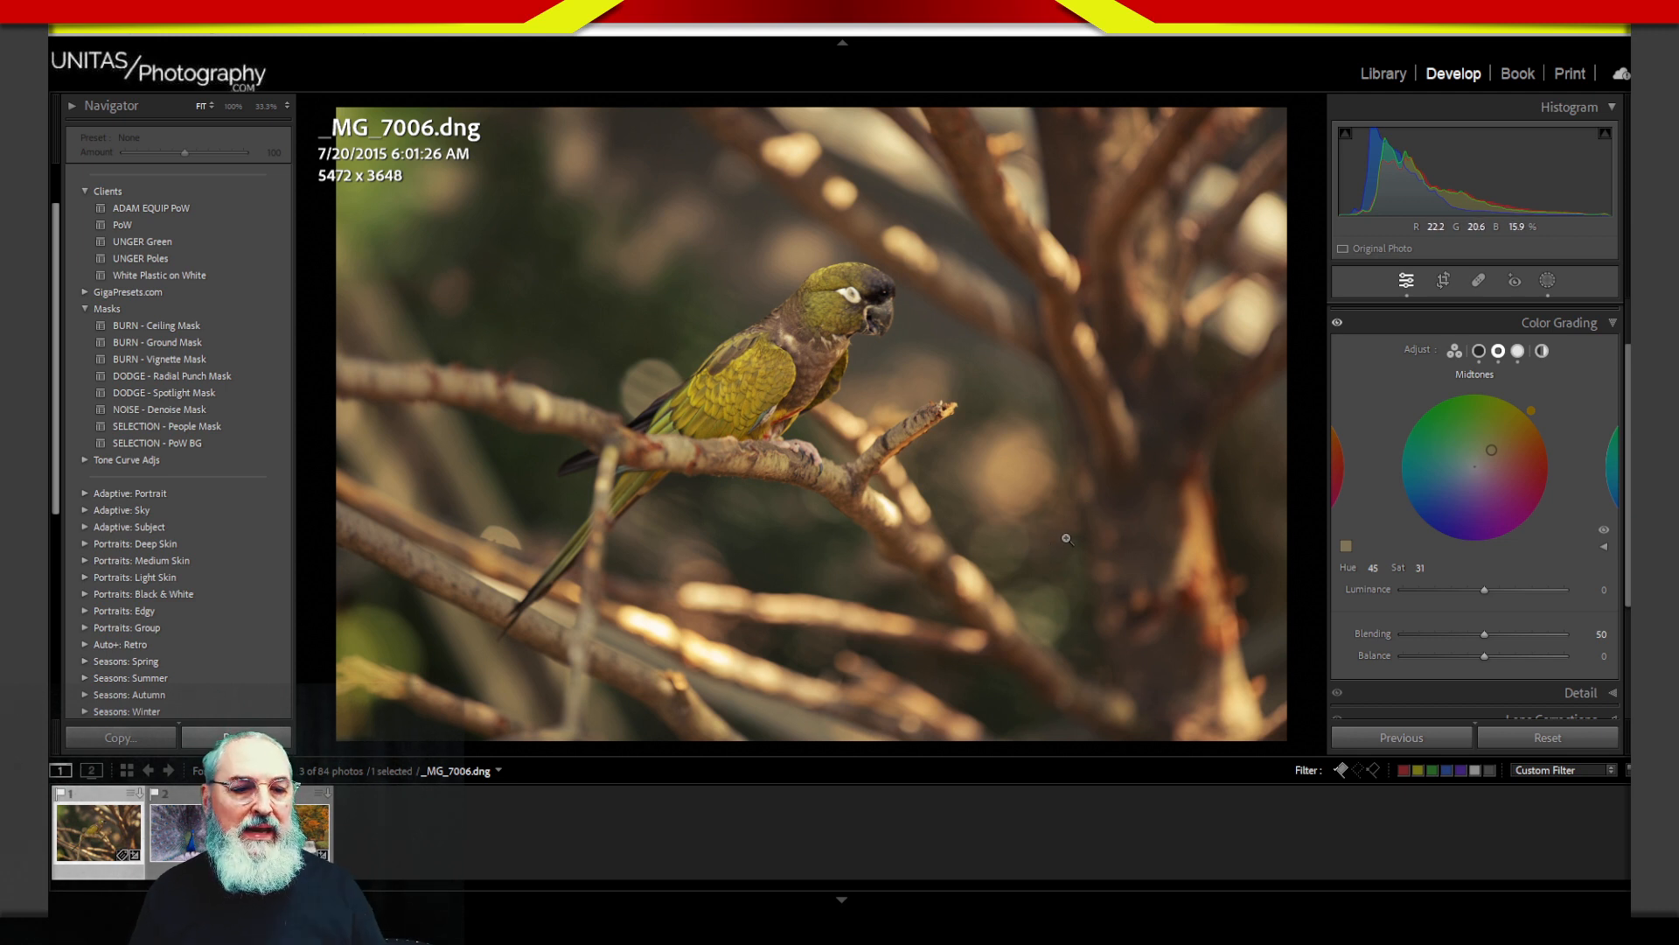
pyautogui.moveTo(1491, 449); pyautogui.dragTo(1522, 419)
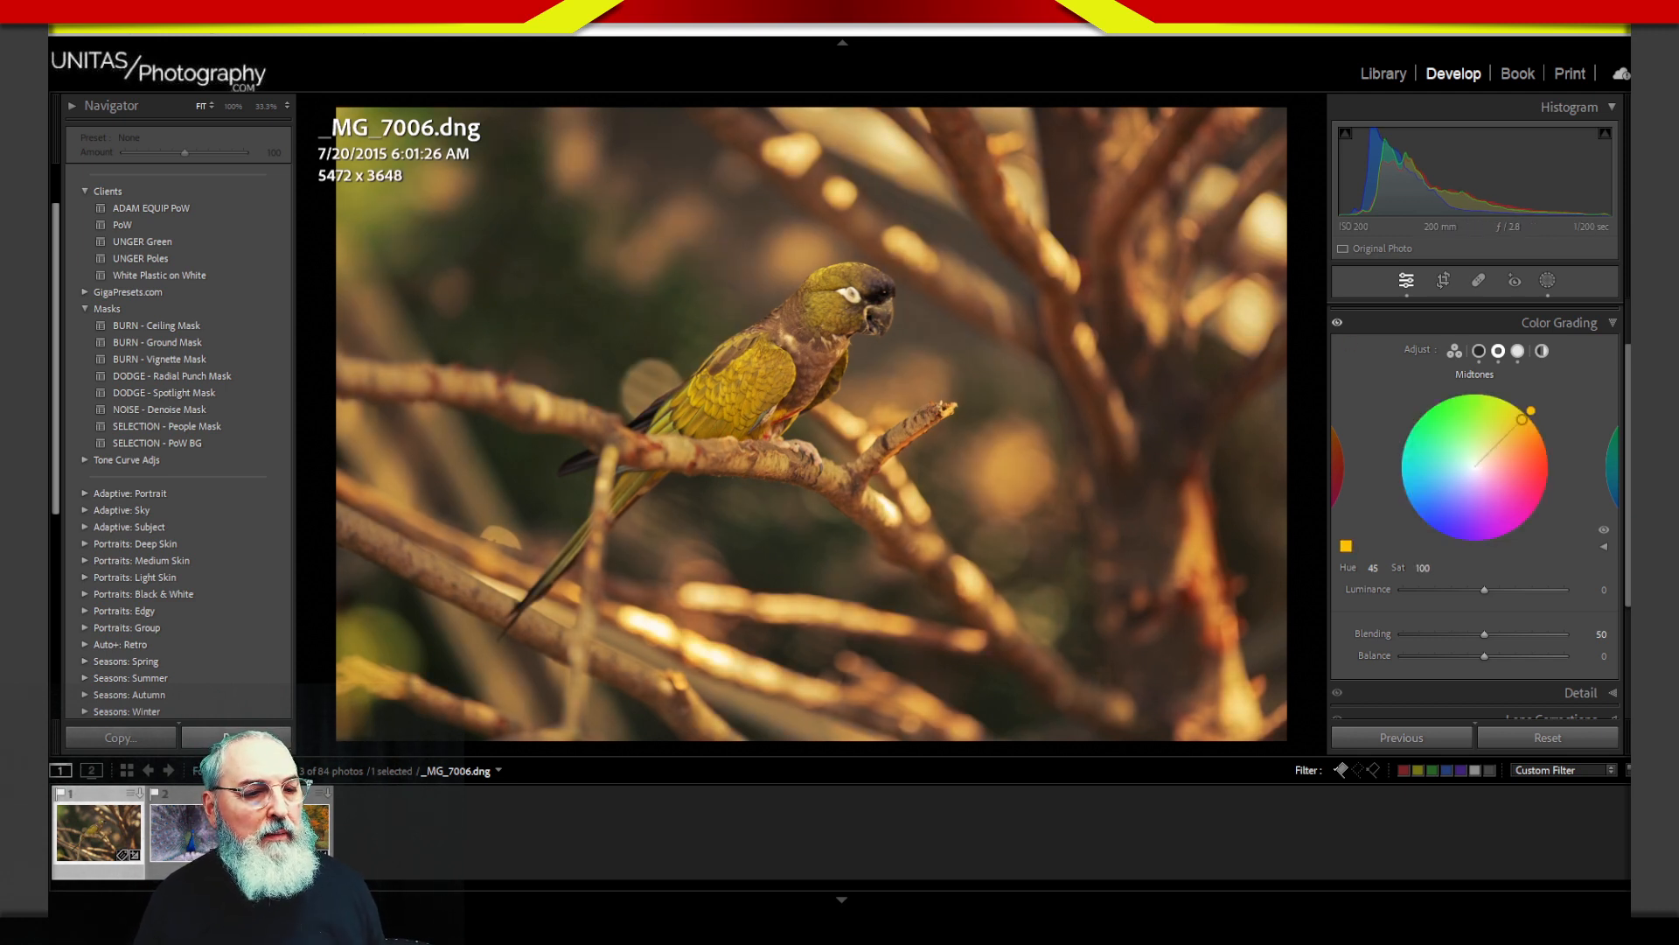
pyautogui.doubleClick(1522, 419)
pyautogui.click(1479, 350)
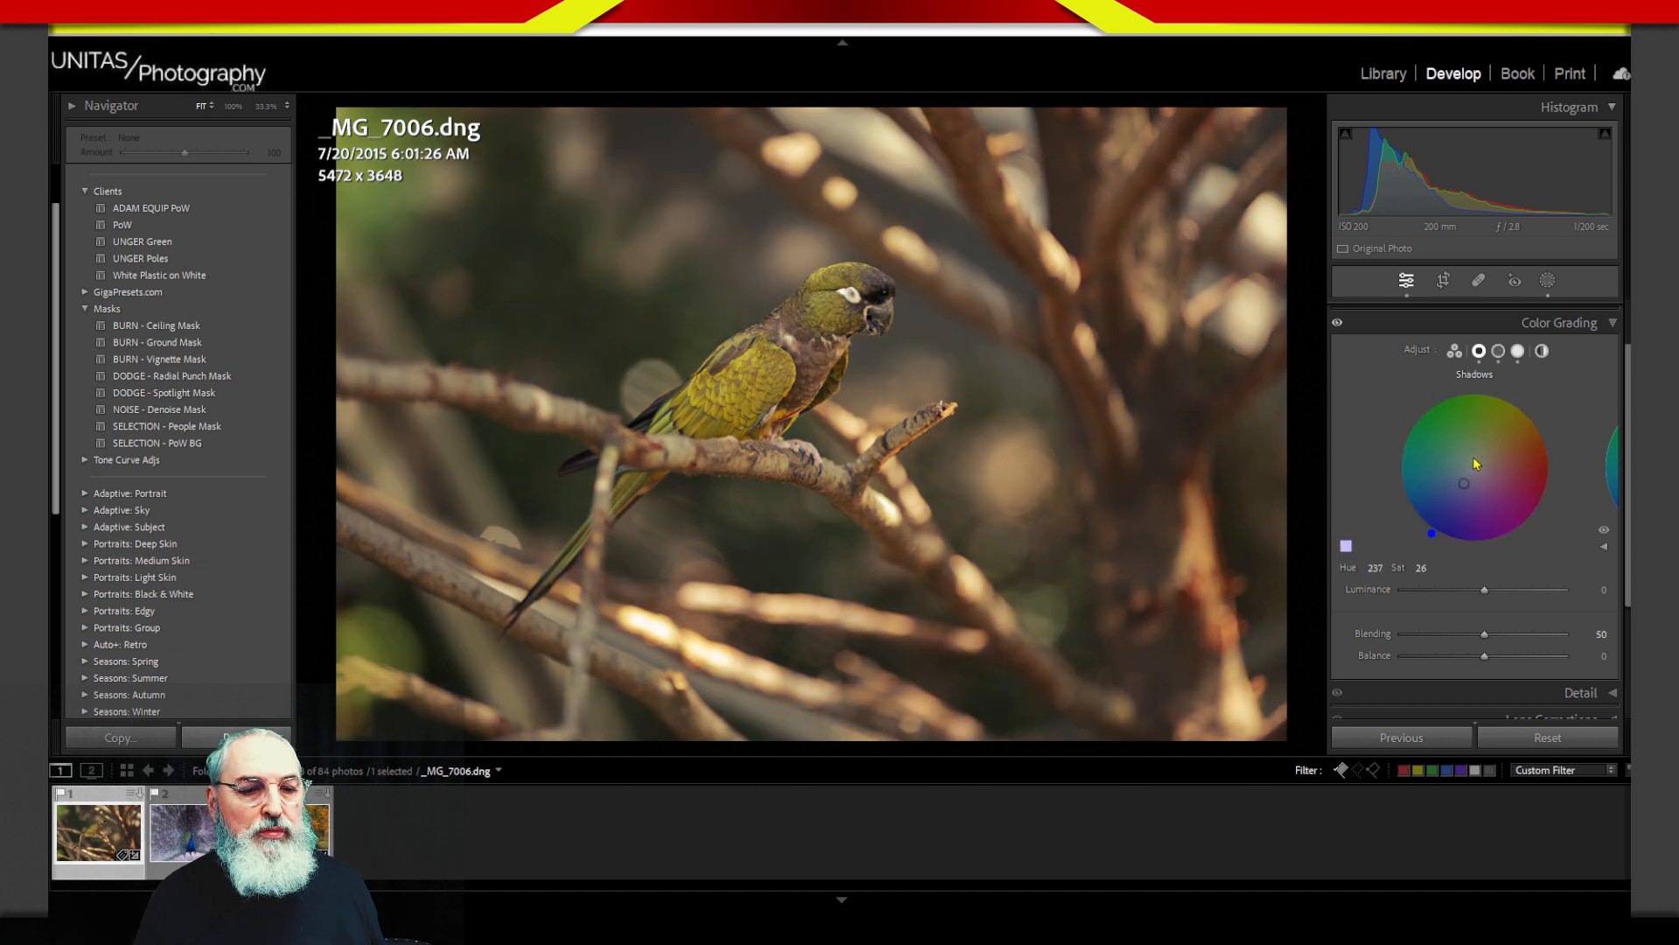
pyautogui.moveTo(1475, 468)
pyautogui.mouseDown()
pyautogui.moveTo(1447, 513)
pyautogui.moveTo(1496, 445)
pyautogui.mouseUp()
pyautogui.click(1498, 350)
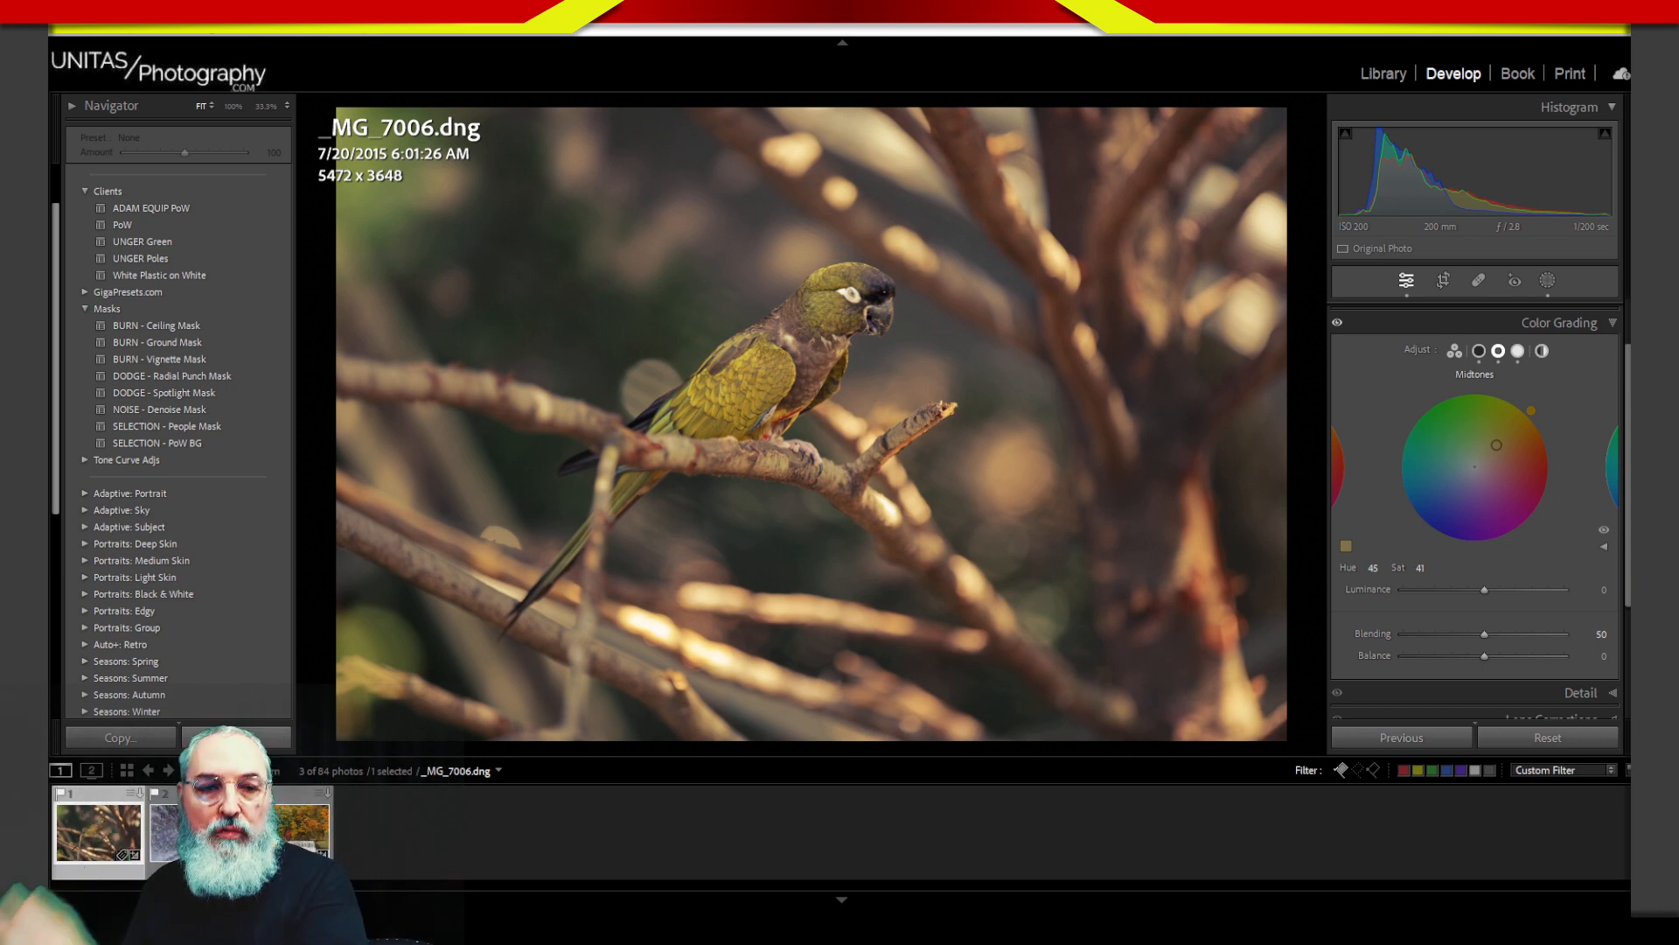
pyautogui.keyDown('alt'); pyautogui.click(1487, 378); pyautogui.keyUp('alt')
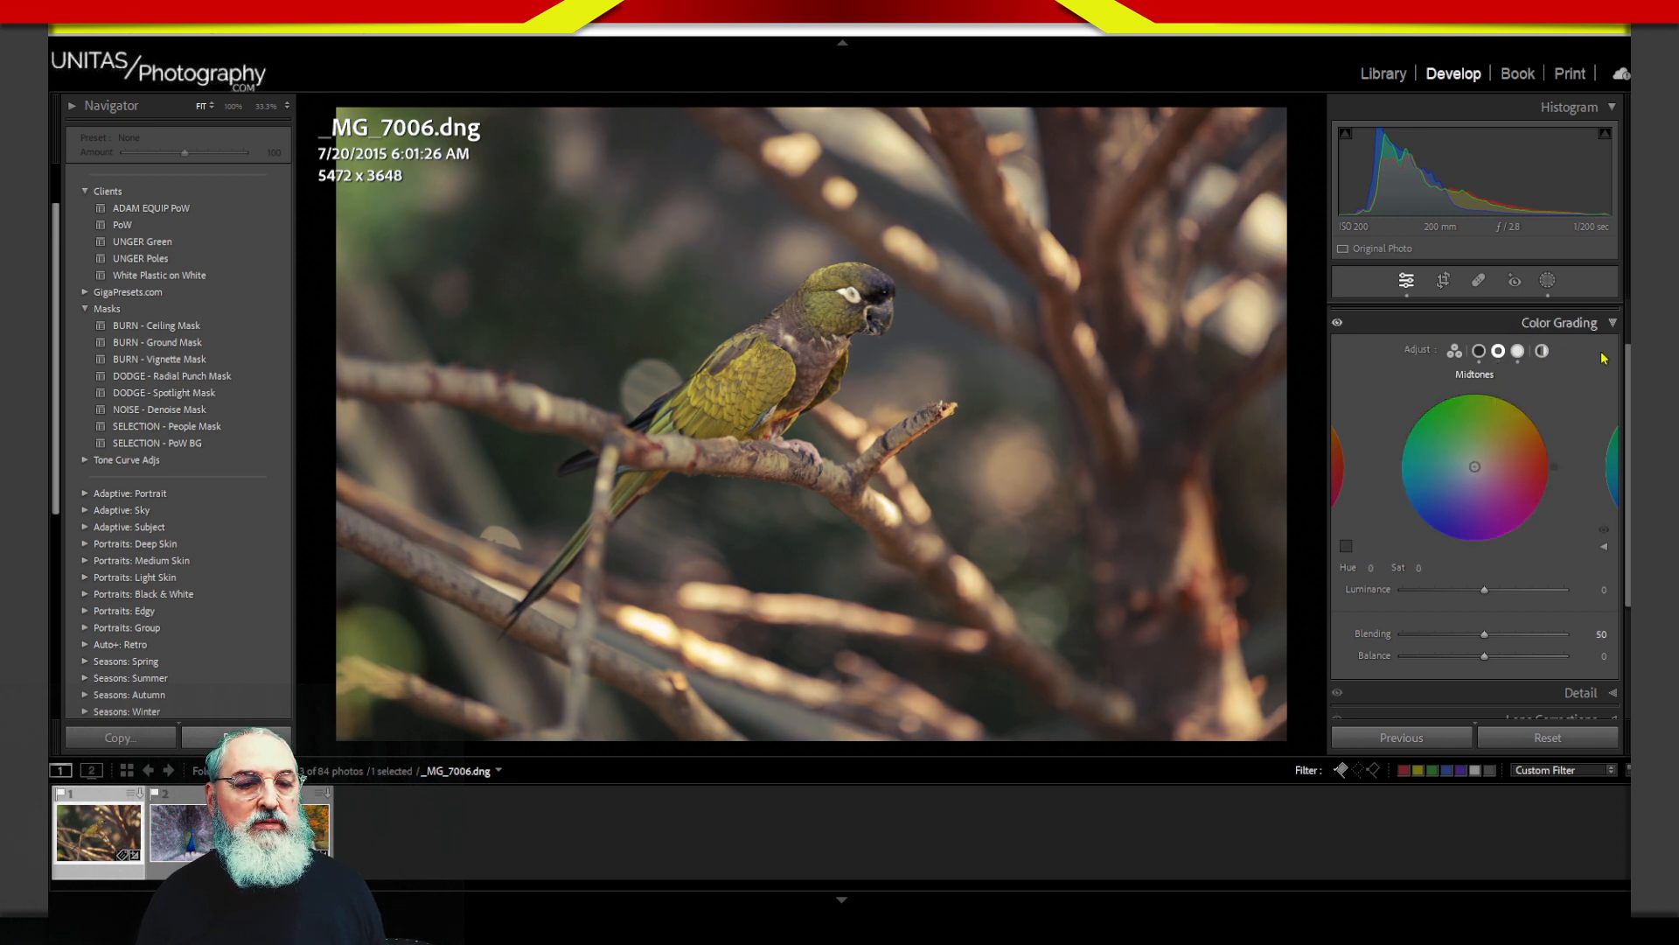
pyautogui.click(1614, 327)
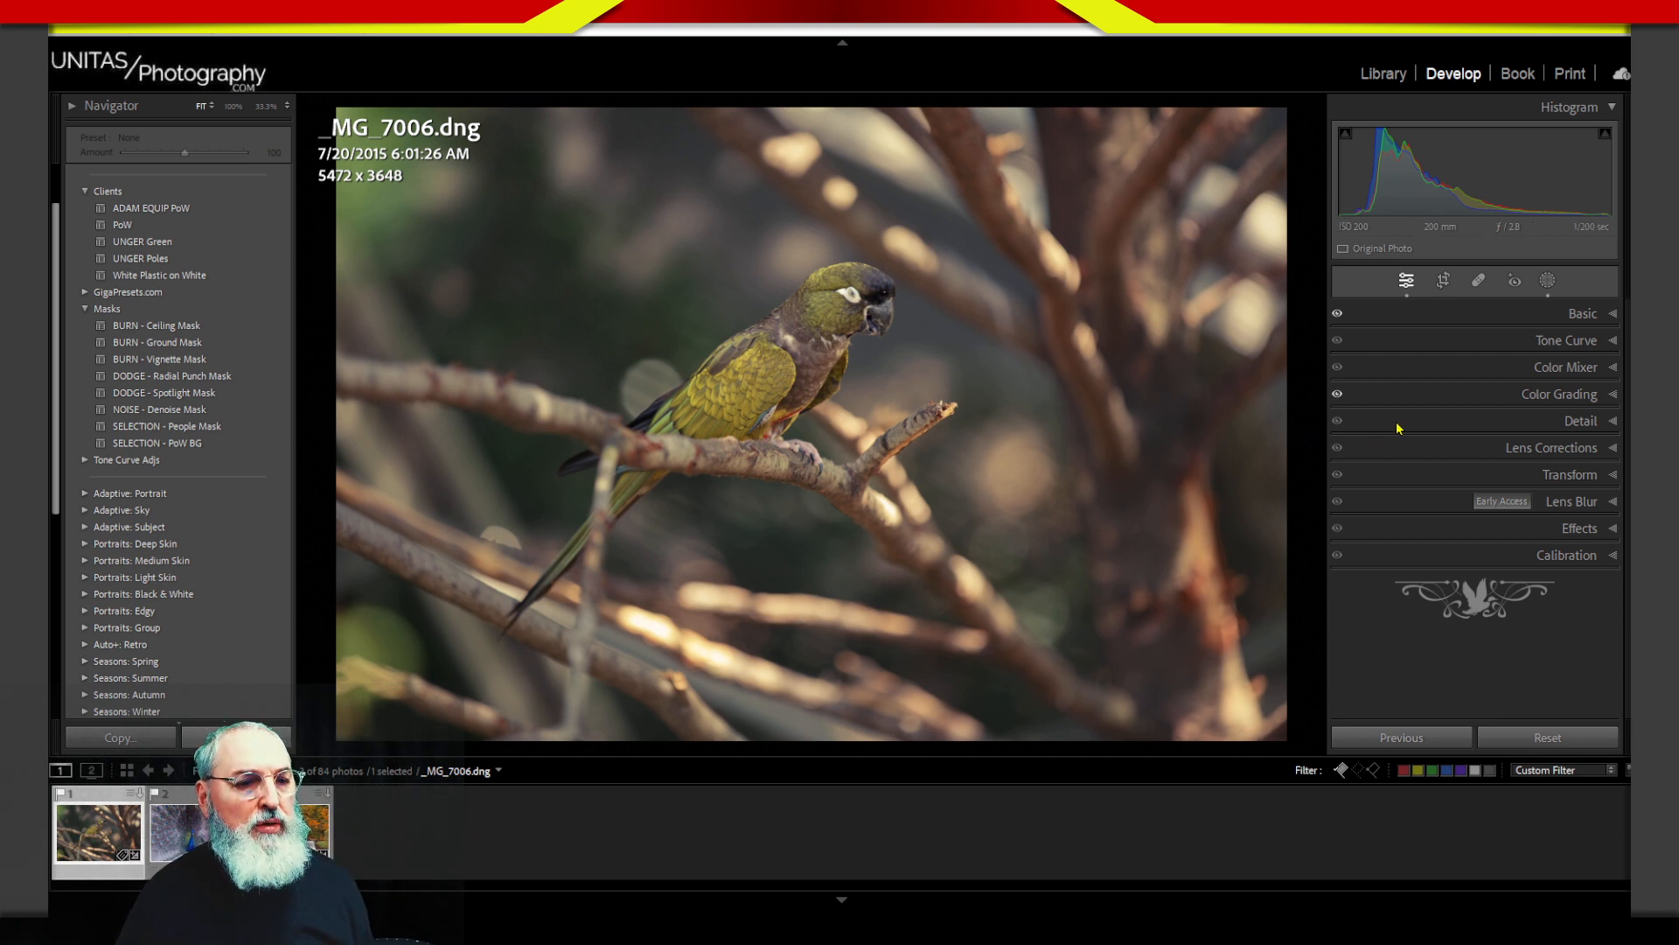
# Step: Set the Green hue to +1 in the Color Mixer's HSL adjustments
pyautogui.click(1456, 372)
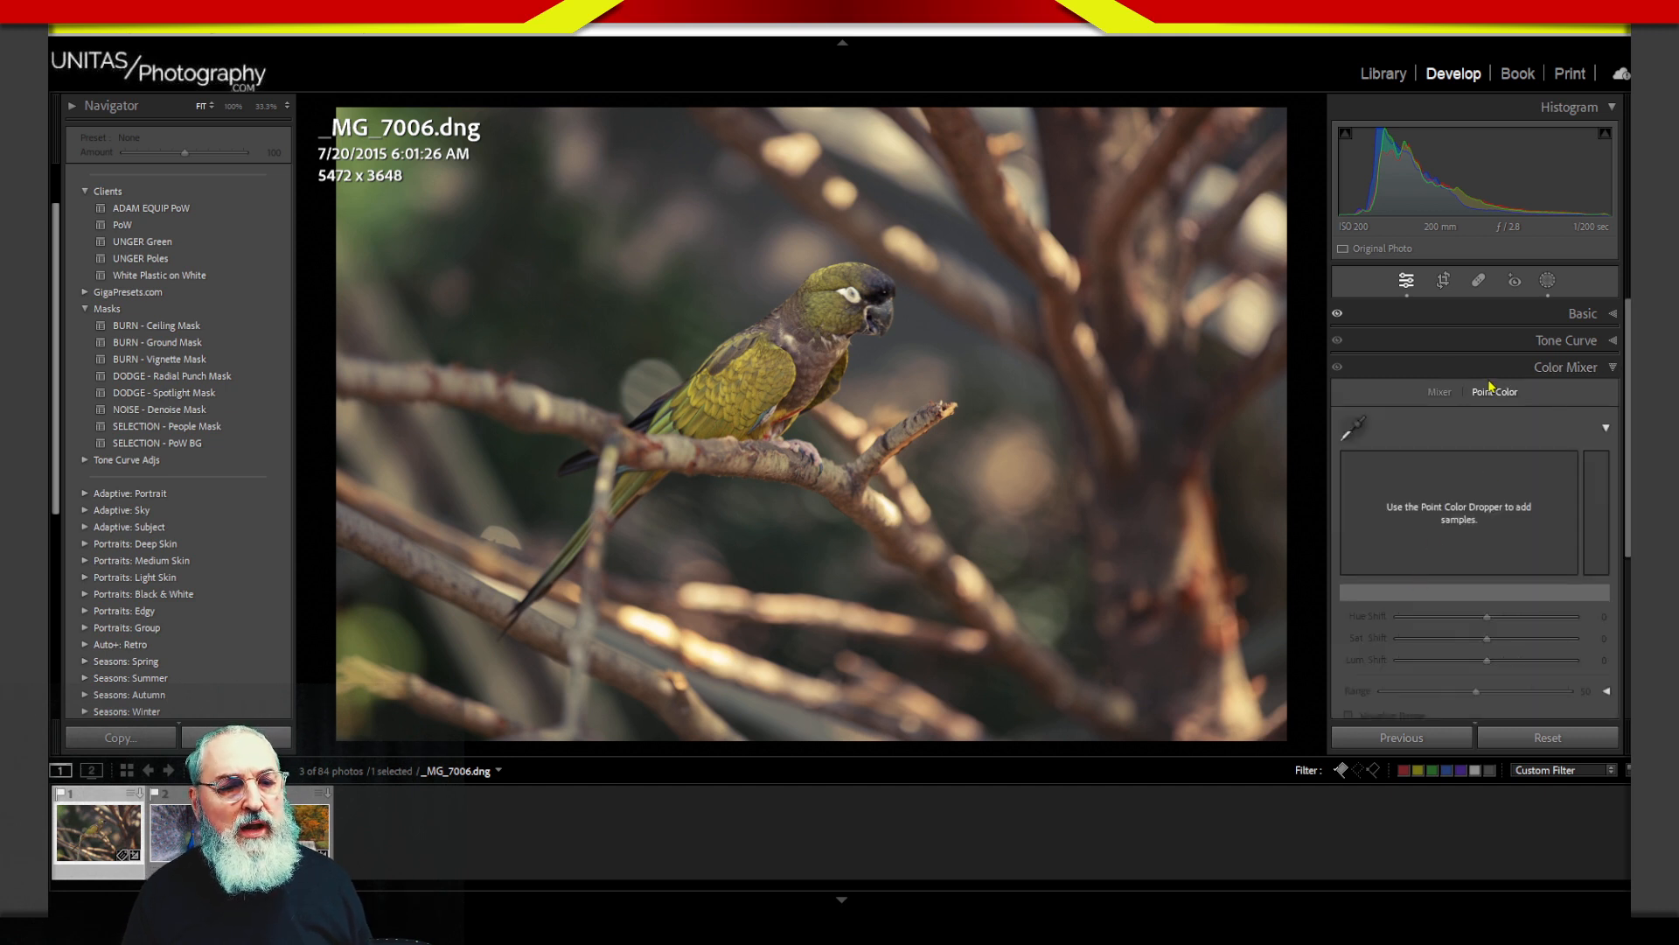
pyautogui.click(1440, 391)
pyautogui.scroll(-1, 1478, 507)
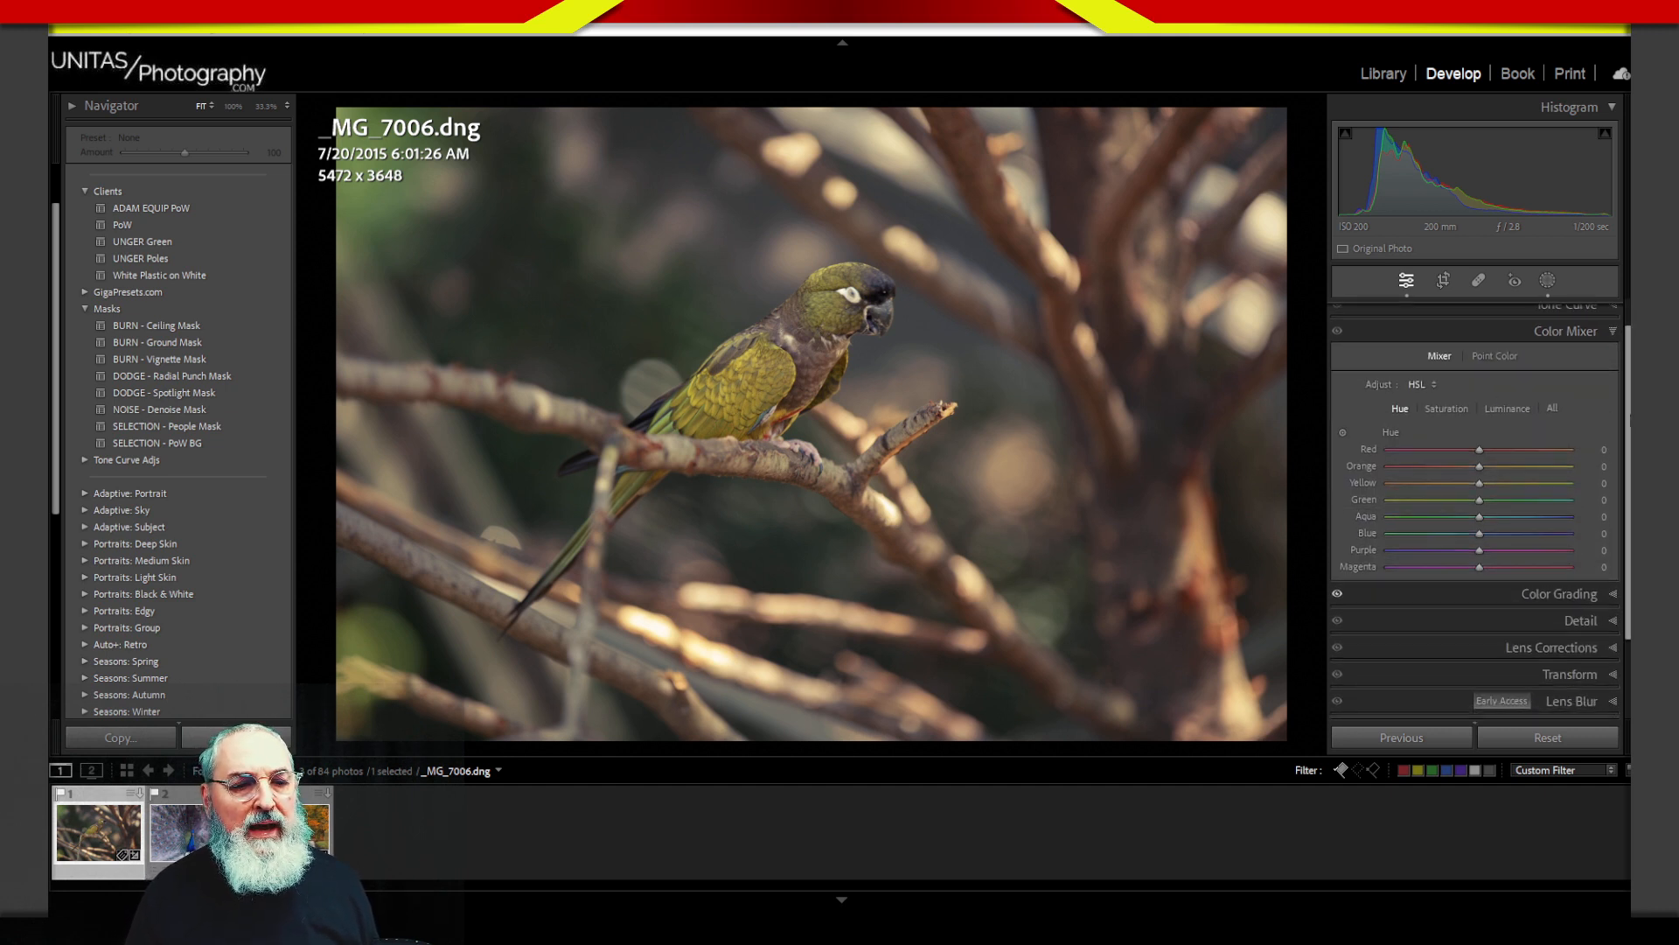
pyautogui.moveTo(1628, 420); pyautogui.dragTo(1629, 430)
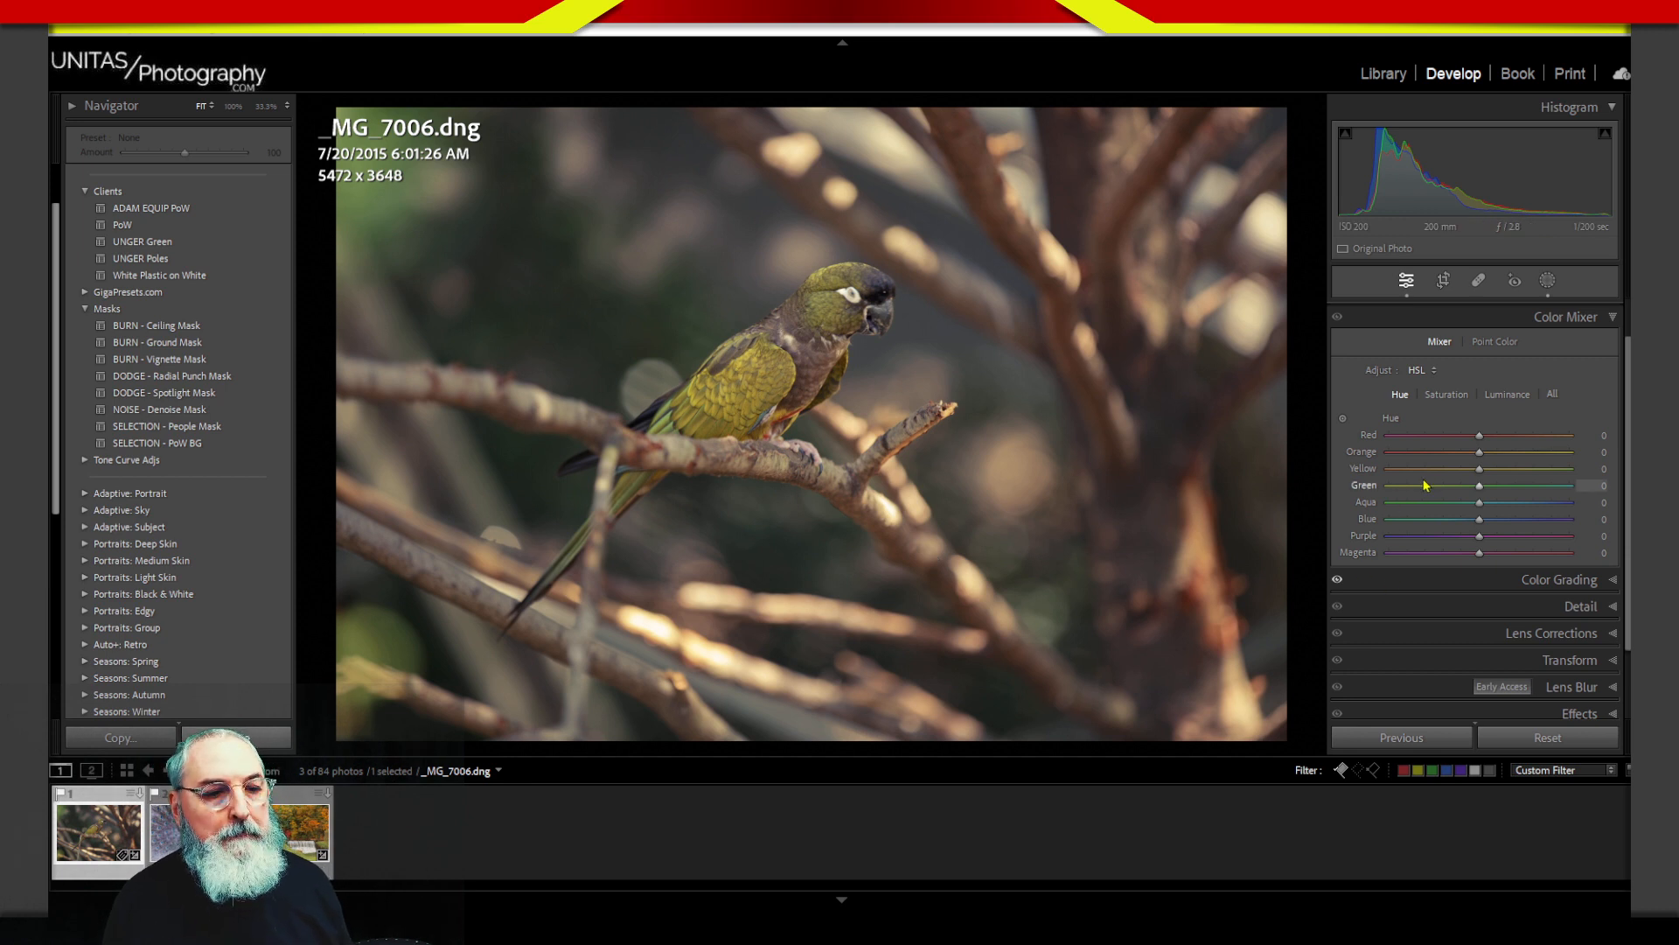
pyautogui.moveTo(1479, 487)
pyautogui.mouseDown()
pyautogui.moveTo(1373, 504)
pyautogui.moveTo(1480, 488)
pyautogui.mouseUp()
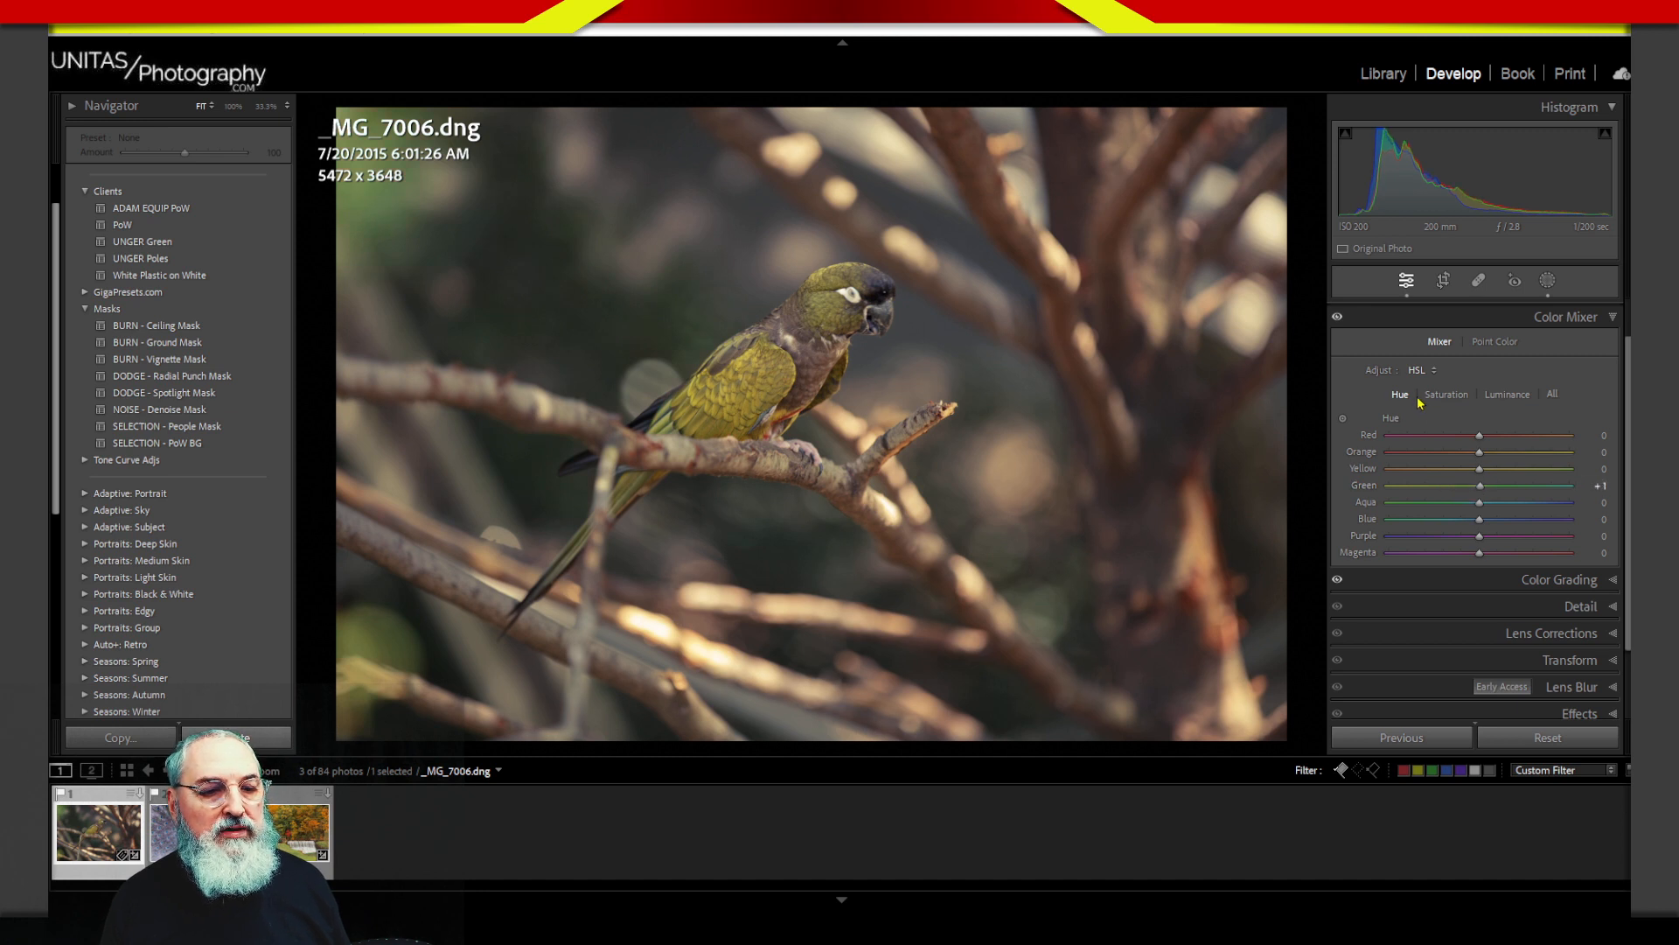
# Step: Raise the Green saturation to +100 in the Color Mixer
pyautogui.click(1553, 394)
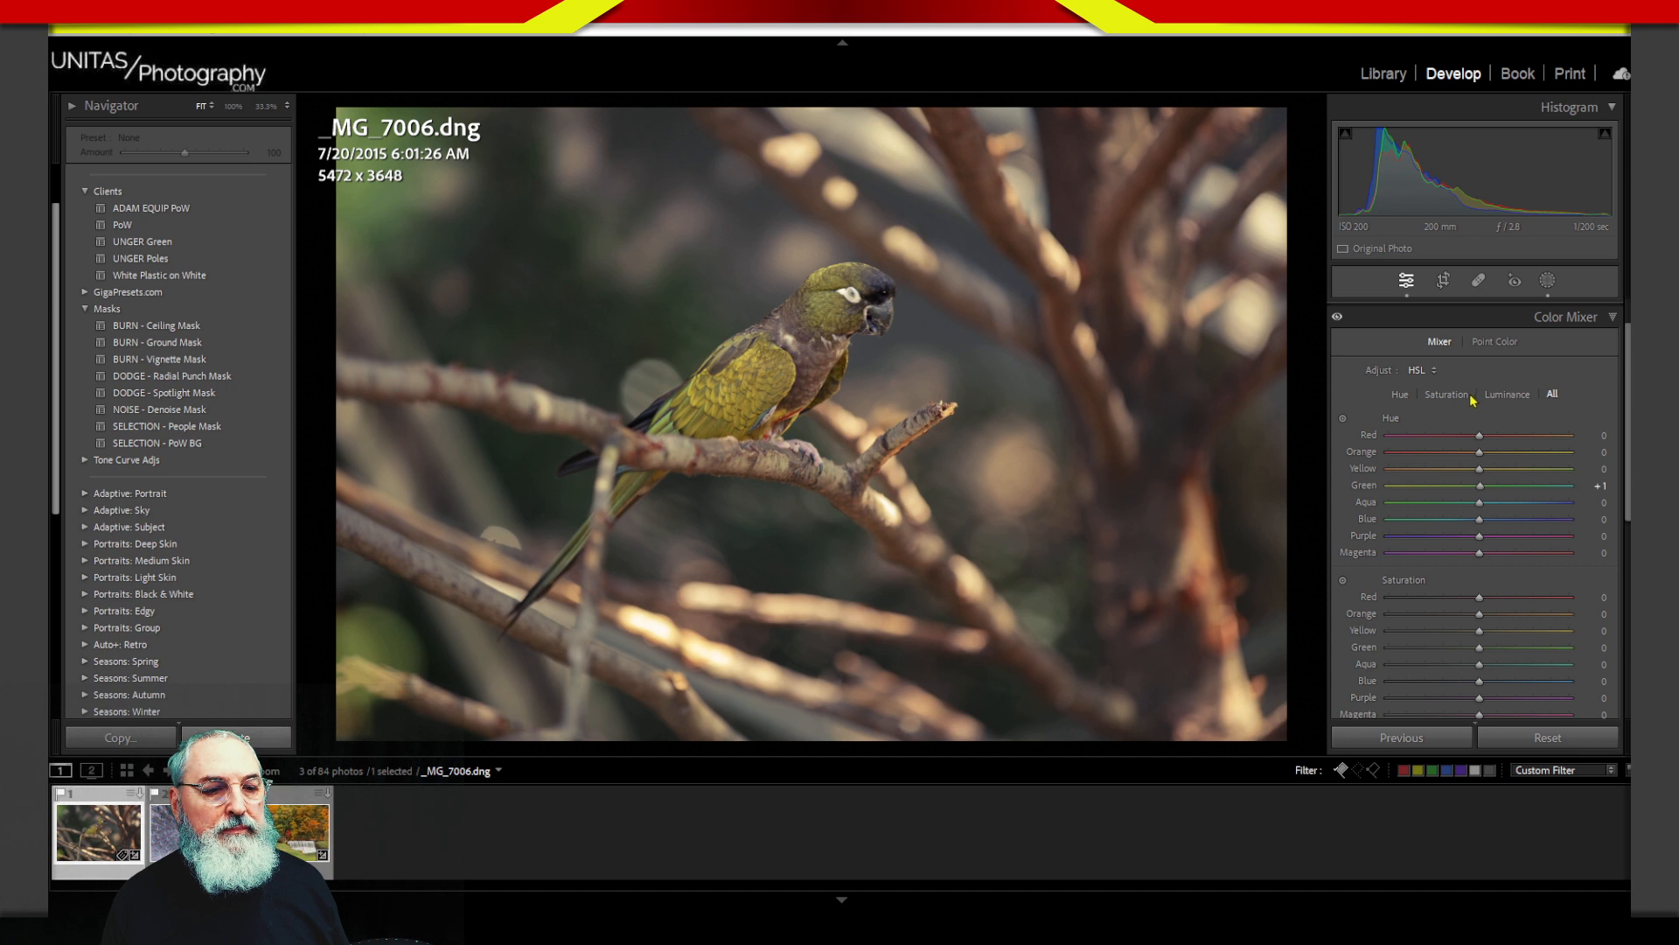
pyautogui.click(1466, 397)
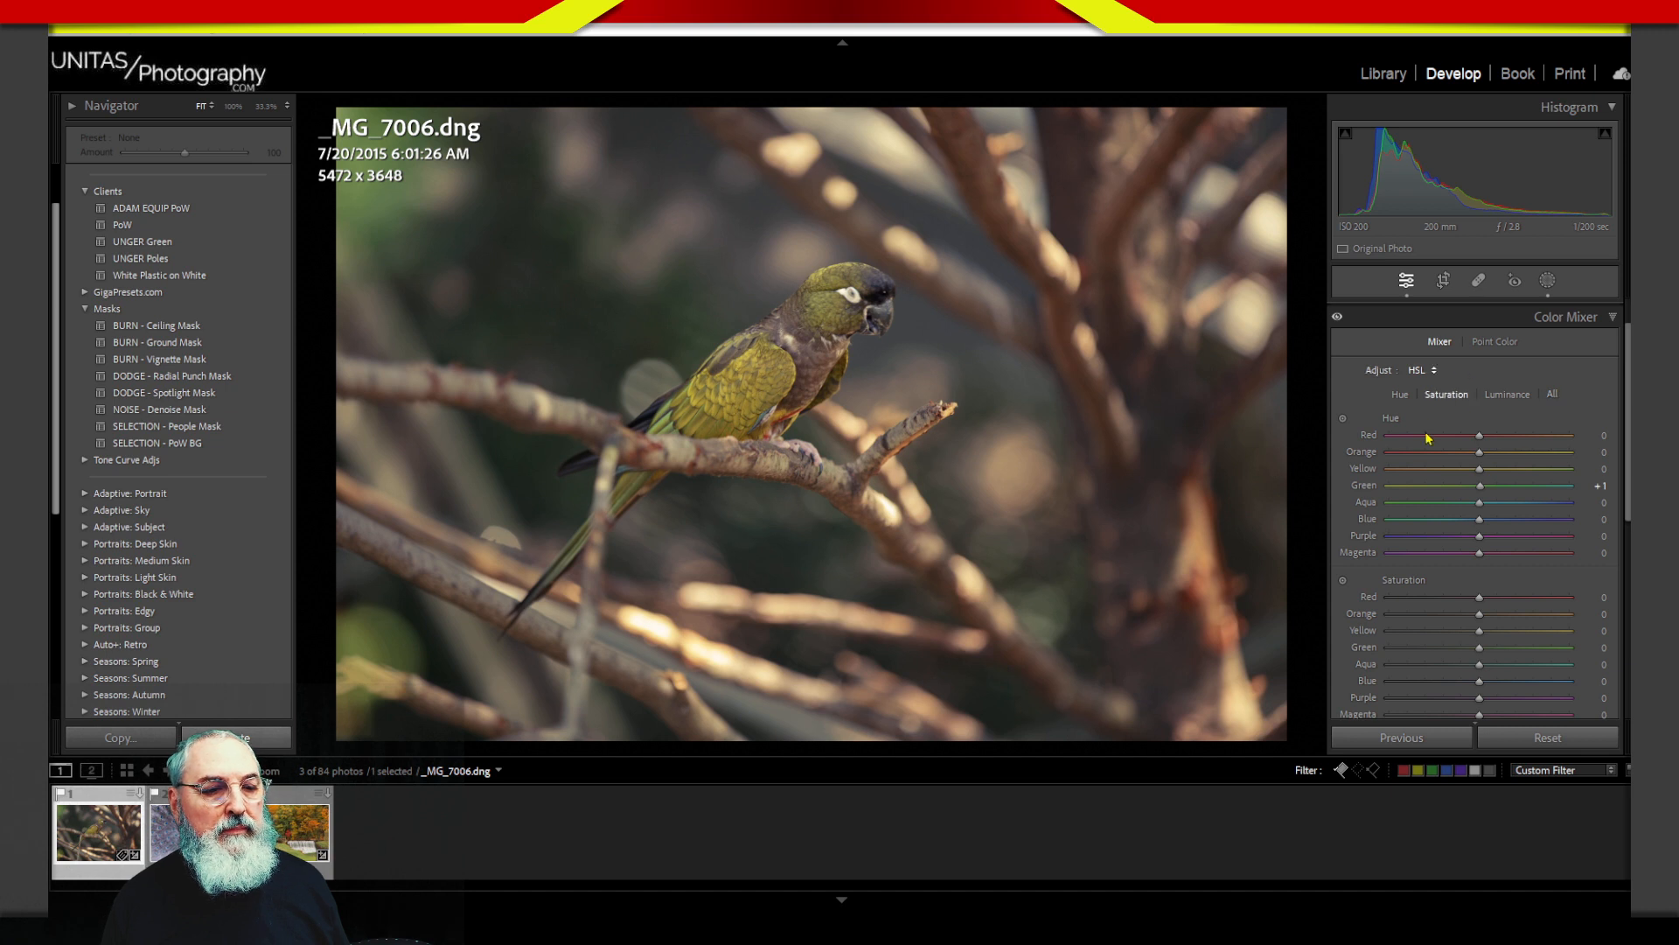
pyautogui.click(1456, 397)
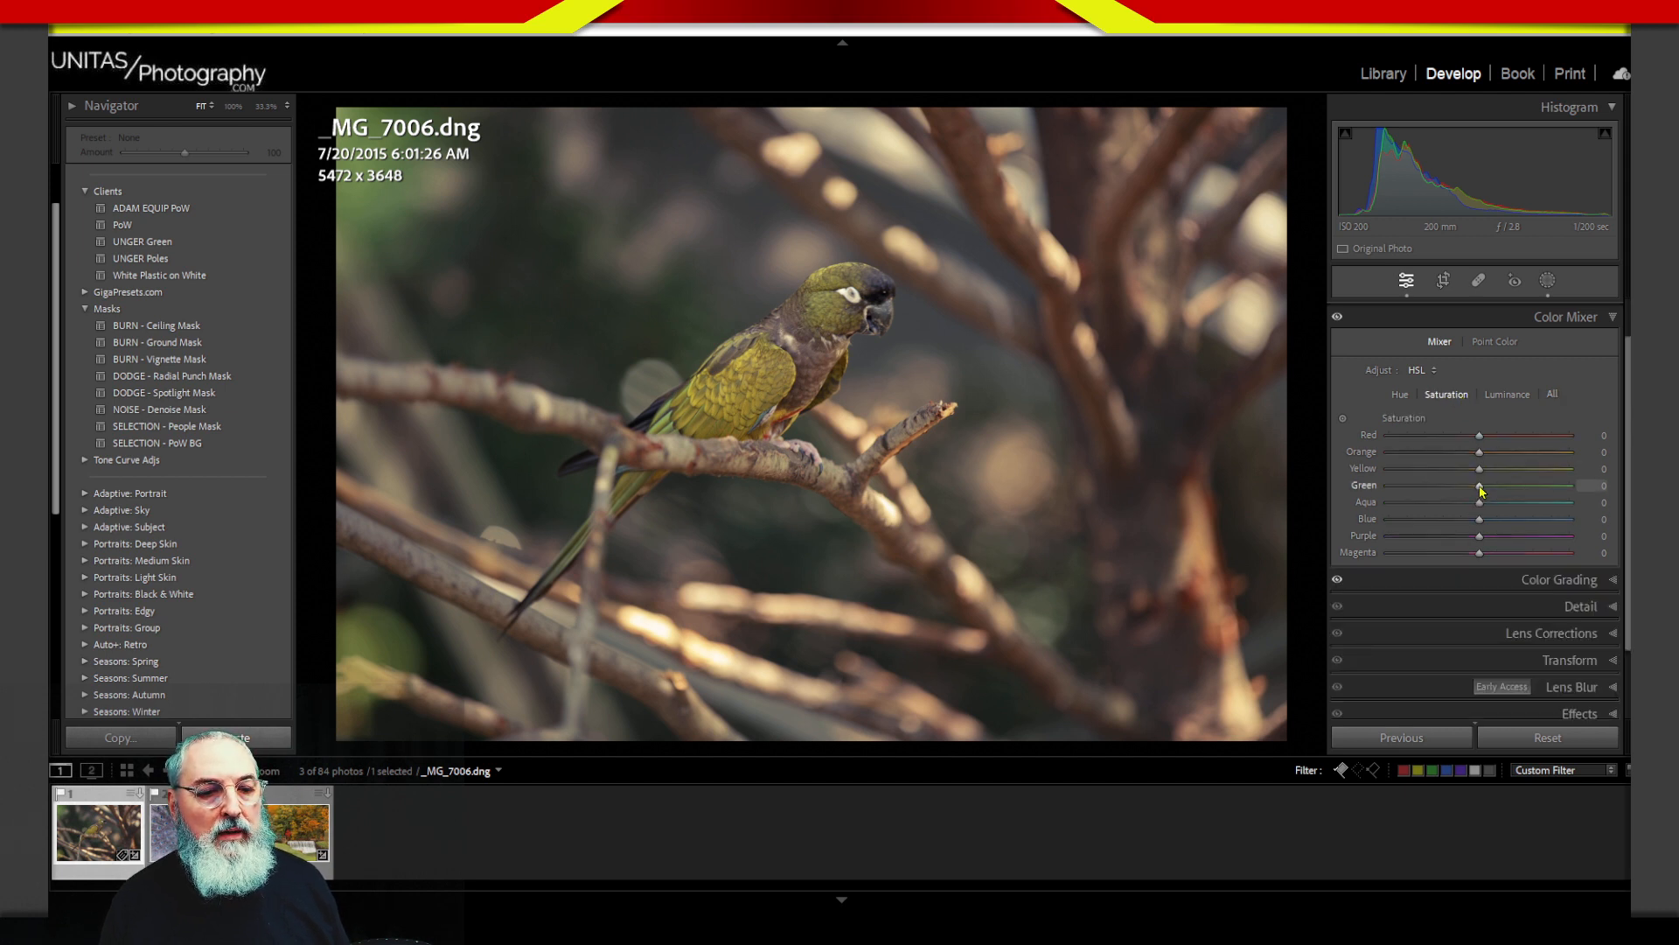
pyautogui.moveTo(1480, 487); pyautogui.dragTo(1601, 507)
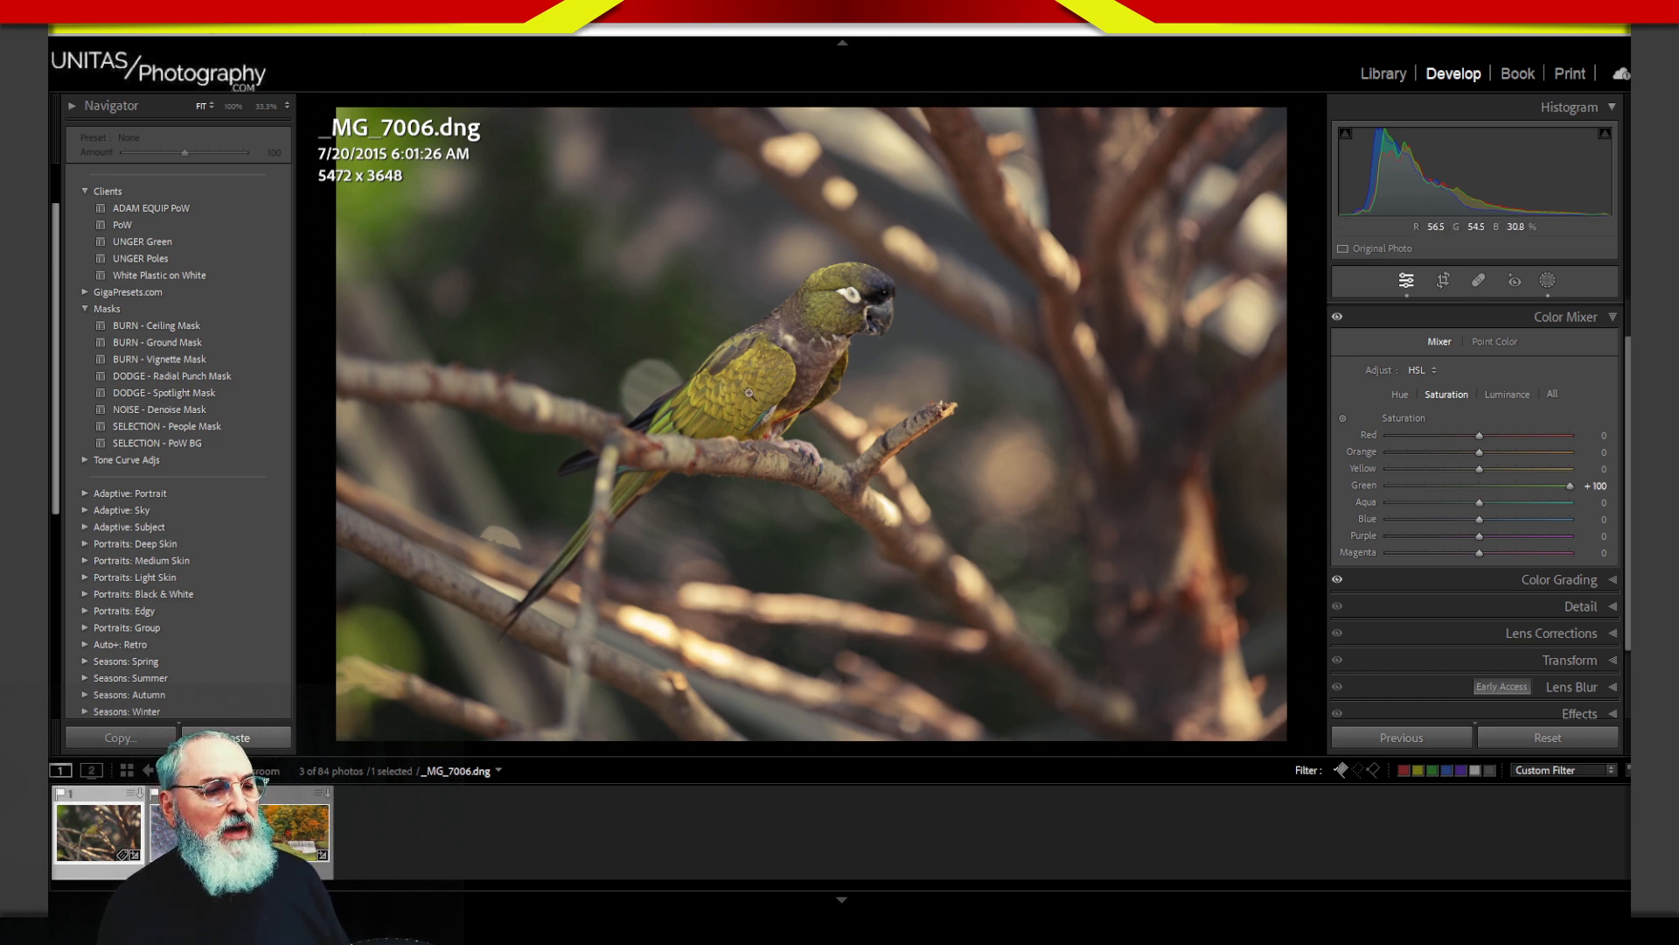
# Step: Check the parrot up close with Green saturation at -100 in the Color Mixer and reset Green to 0
pyautogui.click(840, 323)
pyautogui.moveTo(845, 310); pyautogui.dragTo(978, 305)
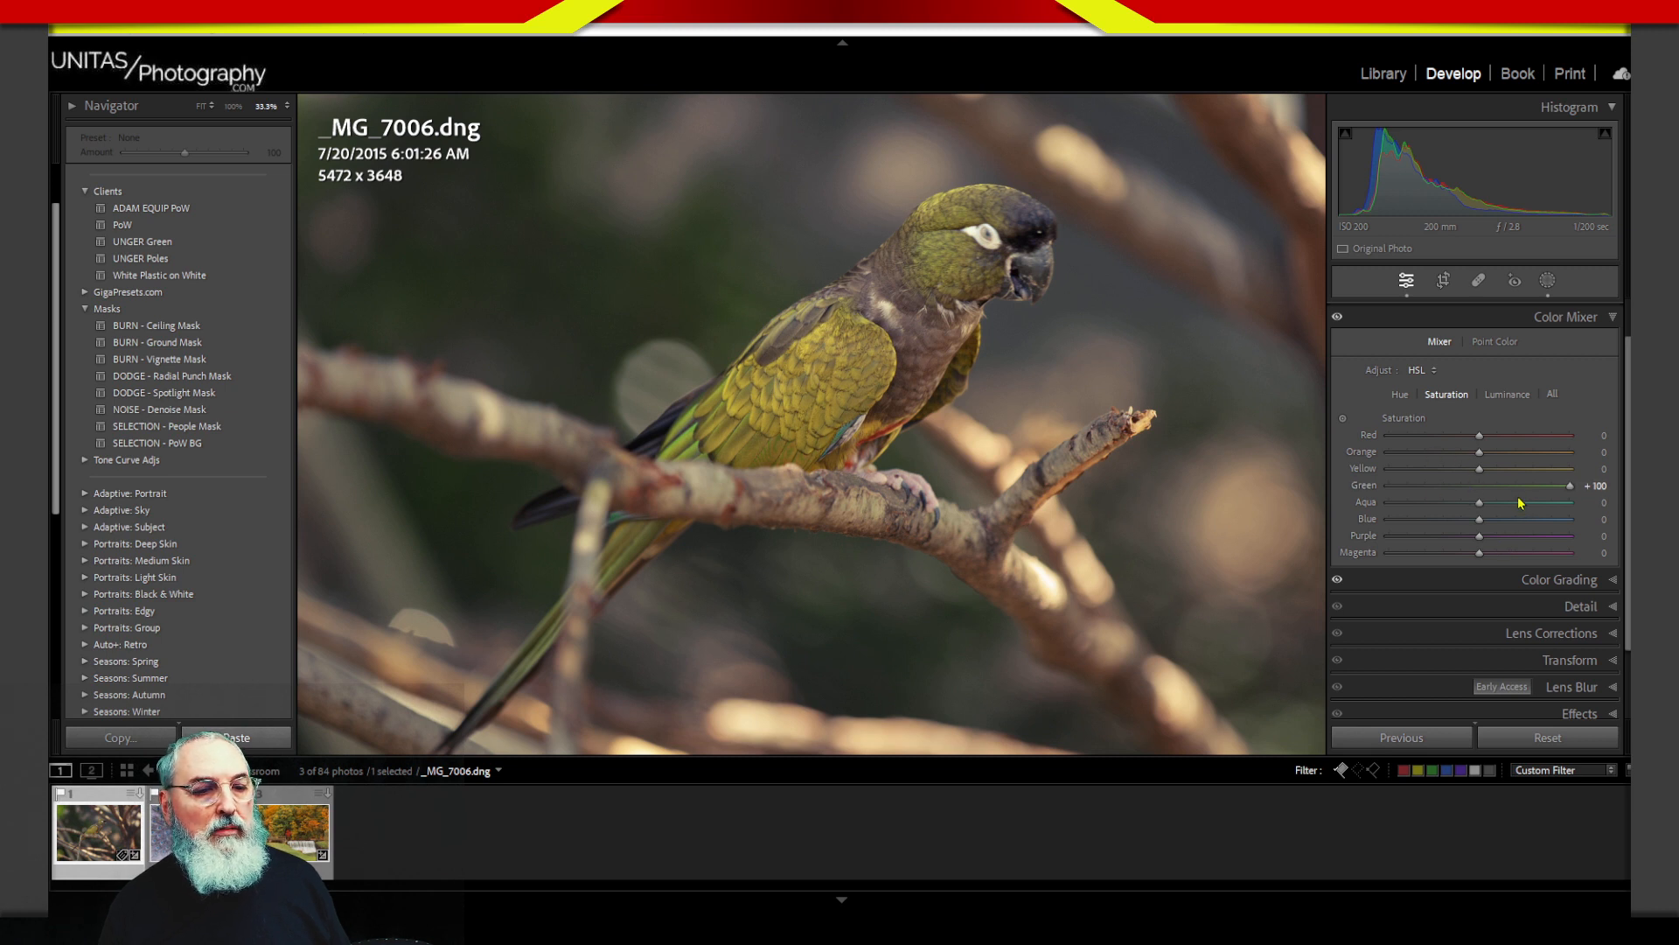
pyautogui.moveTo(1475, 493); pyautogui.dragTo(1389, 490)
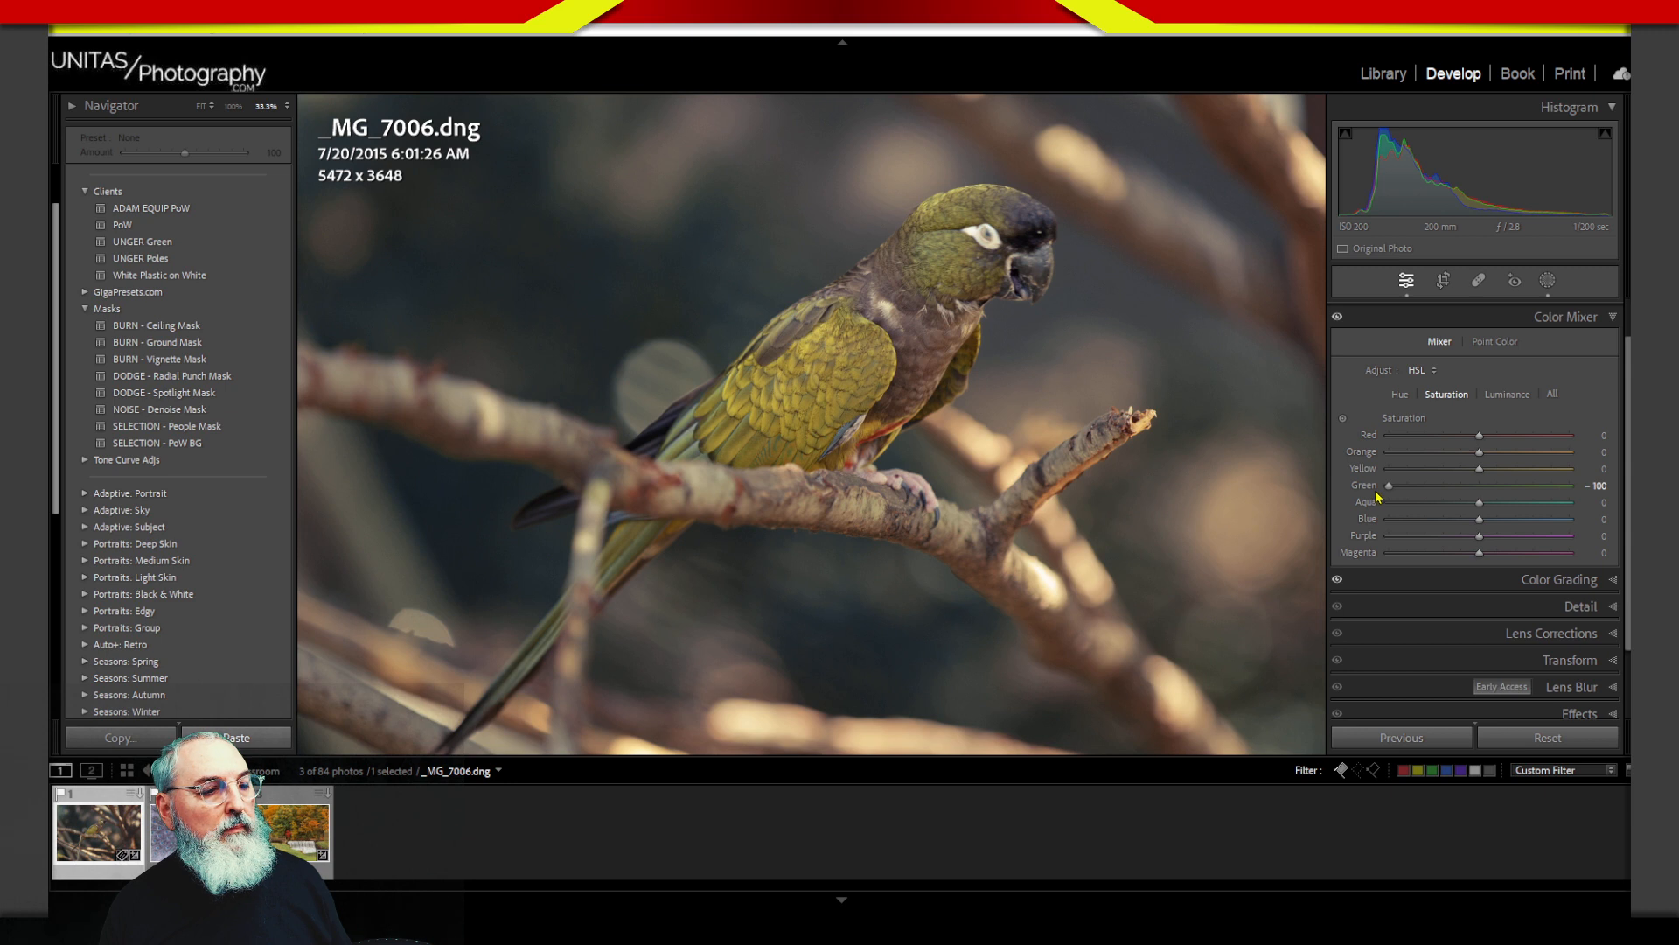
pyautogui.doubleClick(1367, 488)
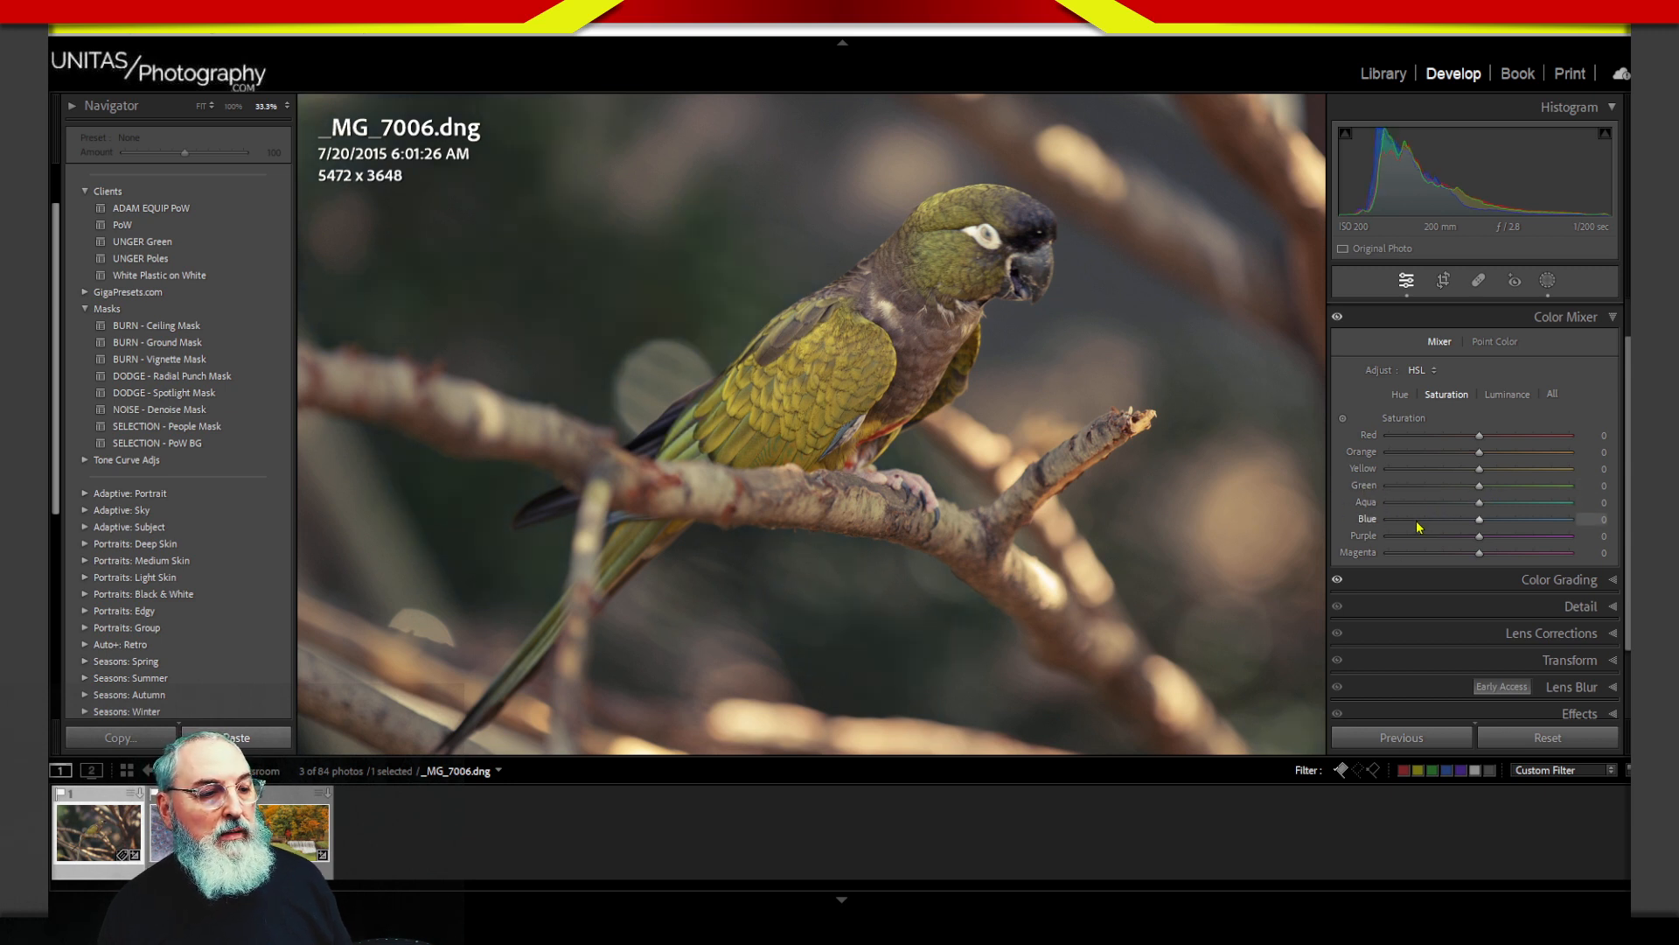
# Step: Try Green saturation alternately at +100 and -100 to compare the background foliage, and return Green to 0
pyautogui.moveTo(1479, 487); pyautogui.dragTo(1571, 486)
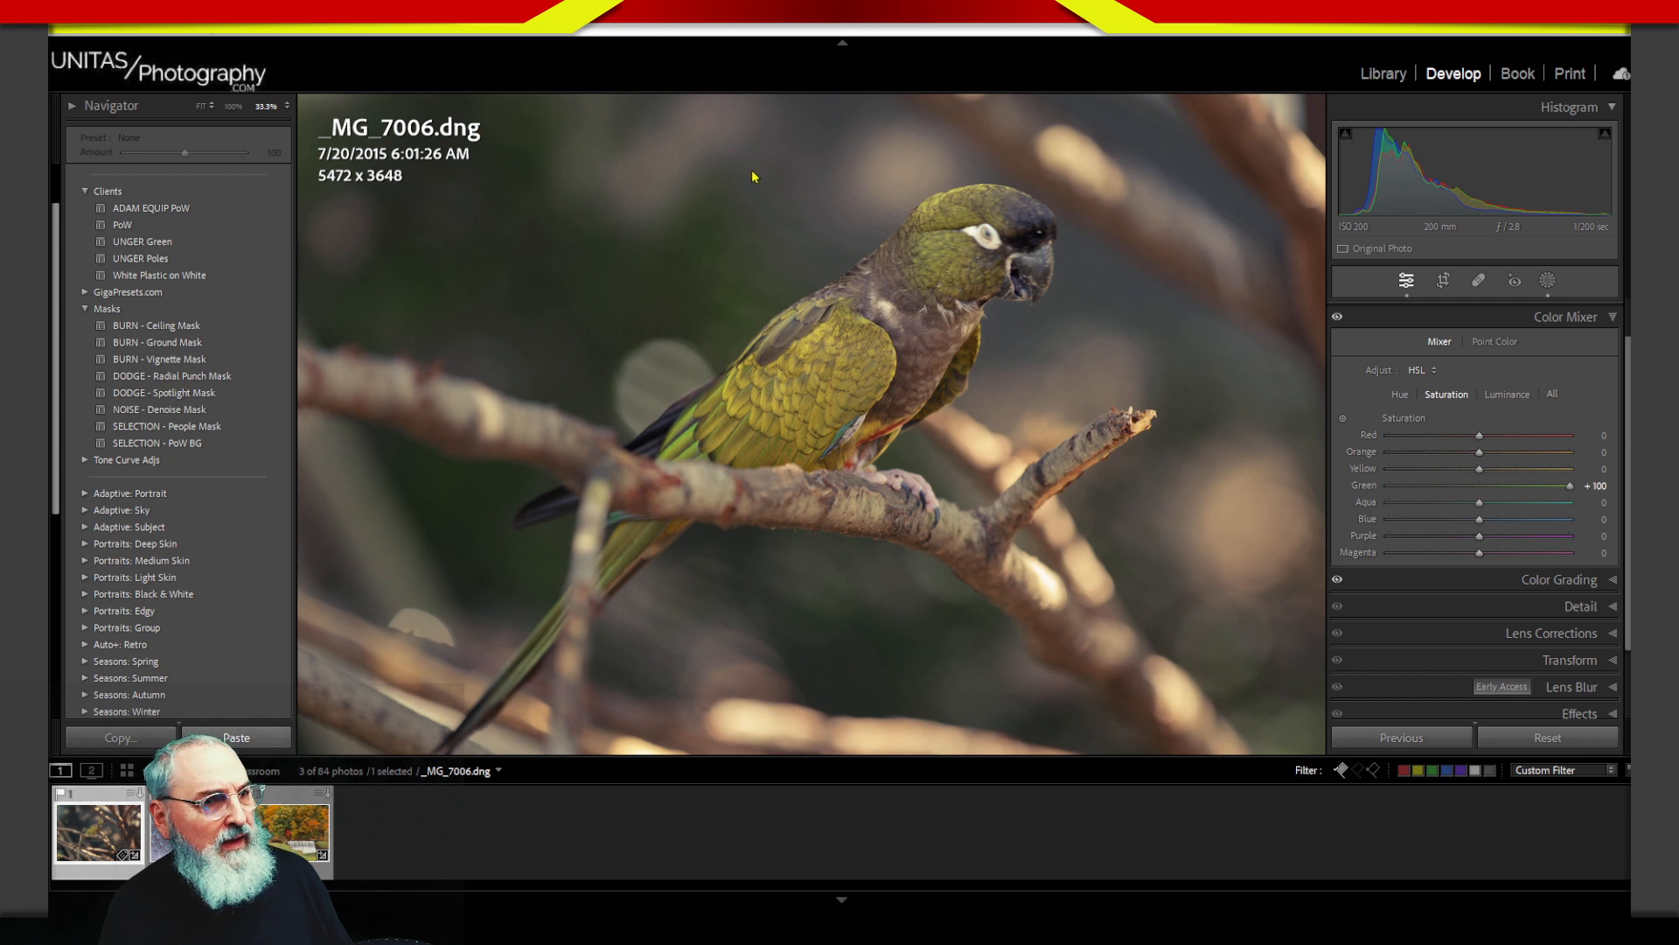
pyautogui.moveTo(762, 157)
pyautogui.mouseDown()
pyautogui.moveTo(535, 170)
pyautogui.moveTo(453, 334)
pyautogui.moveTo(739, 374)
pyautogui.moveTo(776, 149)
pyautogui.moveTo(623, 147)
pyautogui.mouseUp()
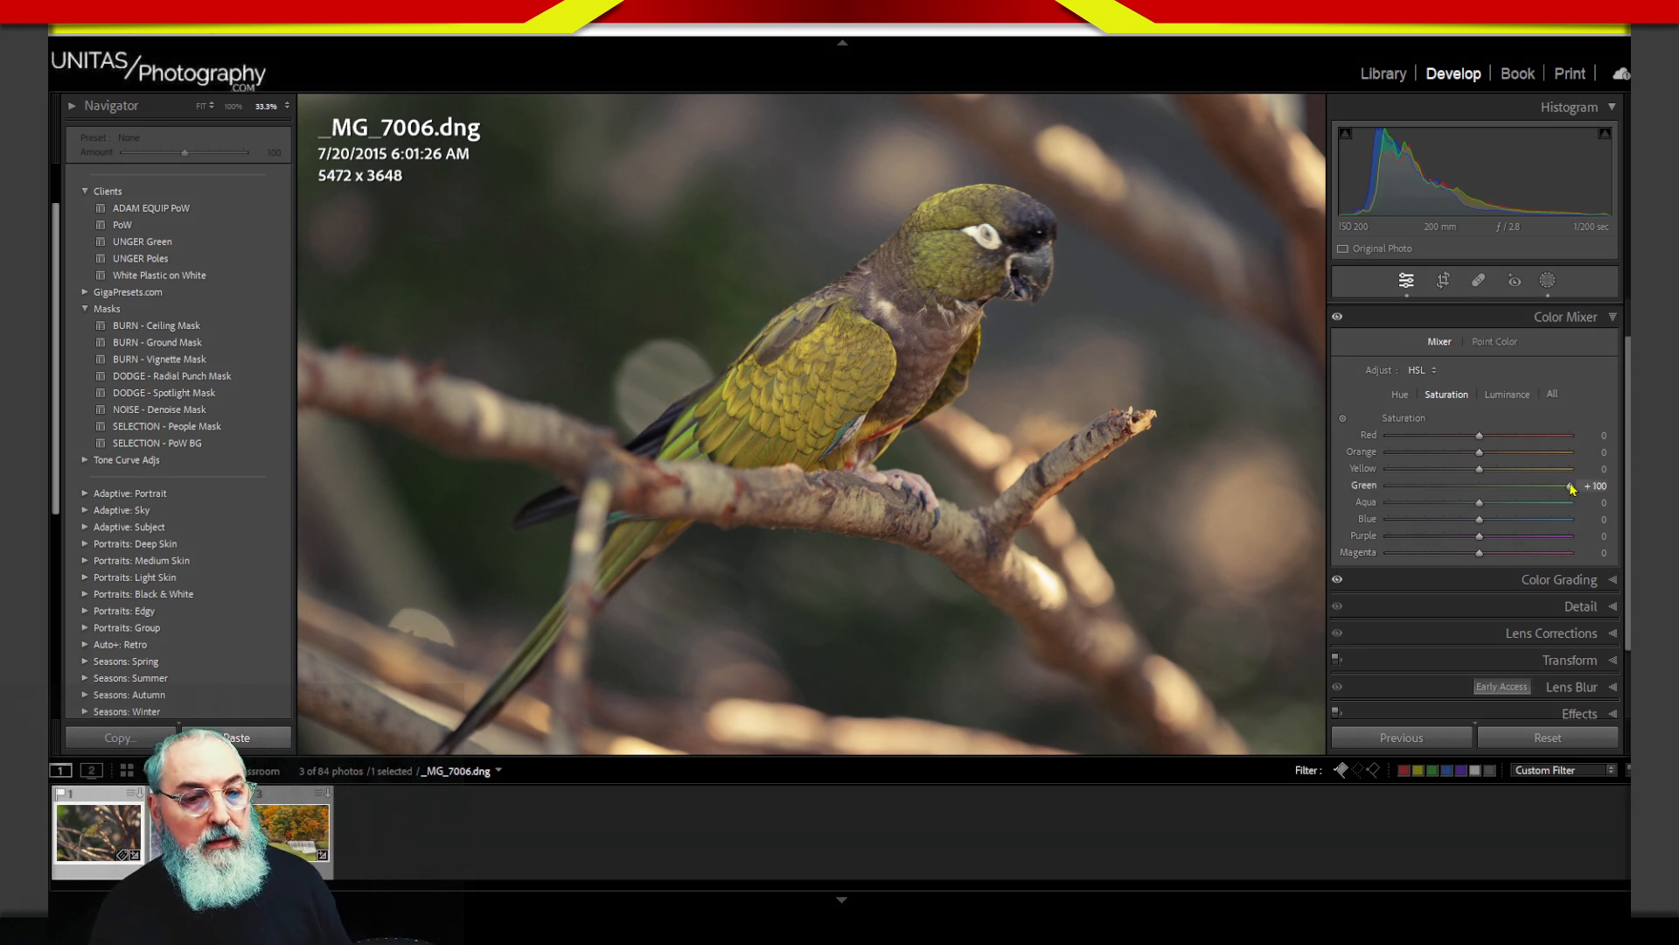
pyautogui.moveTo(1570, 487); pyautogui.dragTo(1511, 492)
pyautogui.moveTo(1396, 497); pyautogui.dragTo(1374, 498)
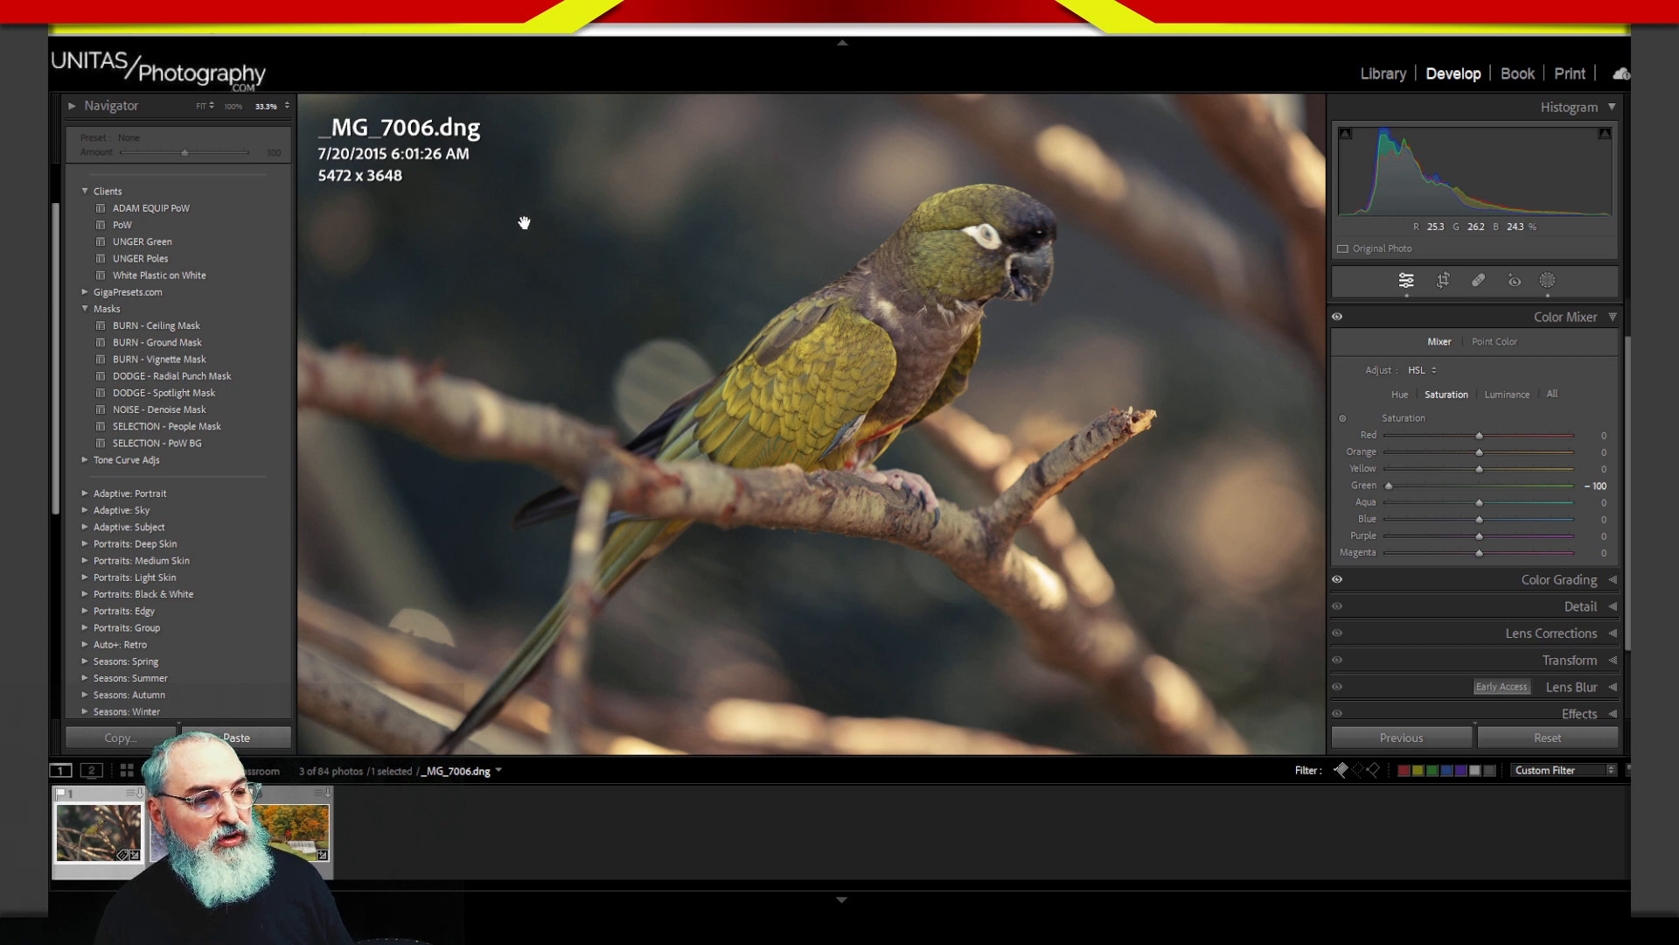
pyautogui.moveTo(1390, 487); pyautogui.dragTo(1394, 492)
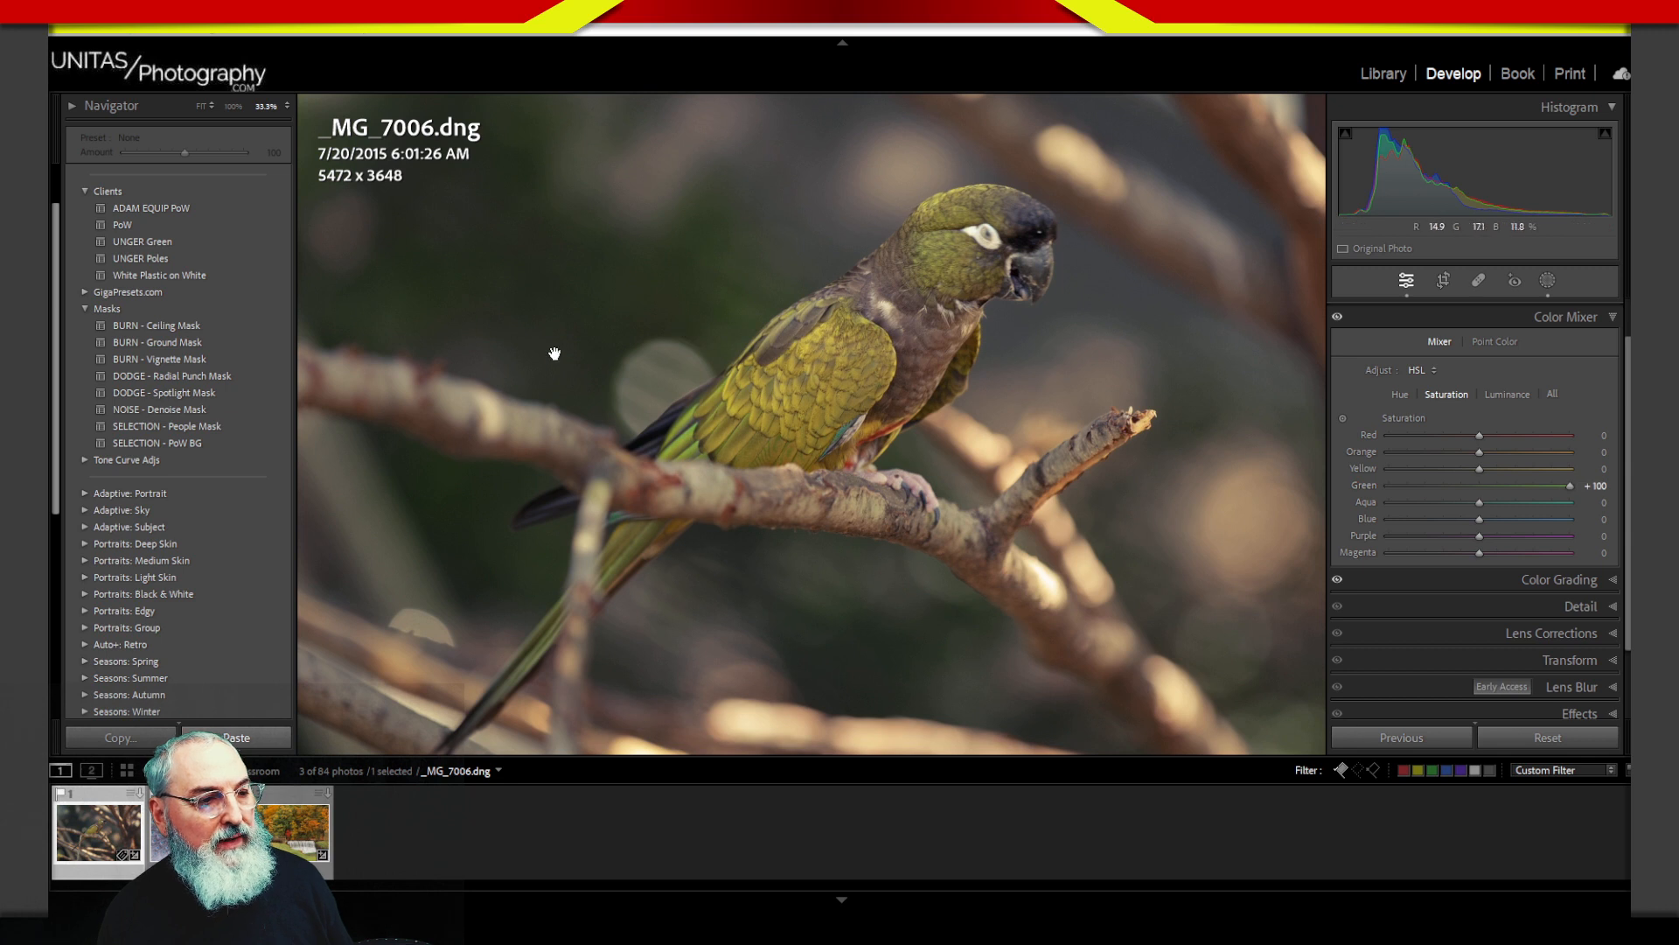
pyautogui.moveTo(1570, 487); pyautogui.dragTo(1572, 494)
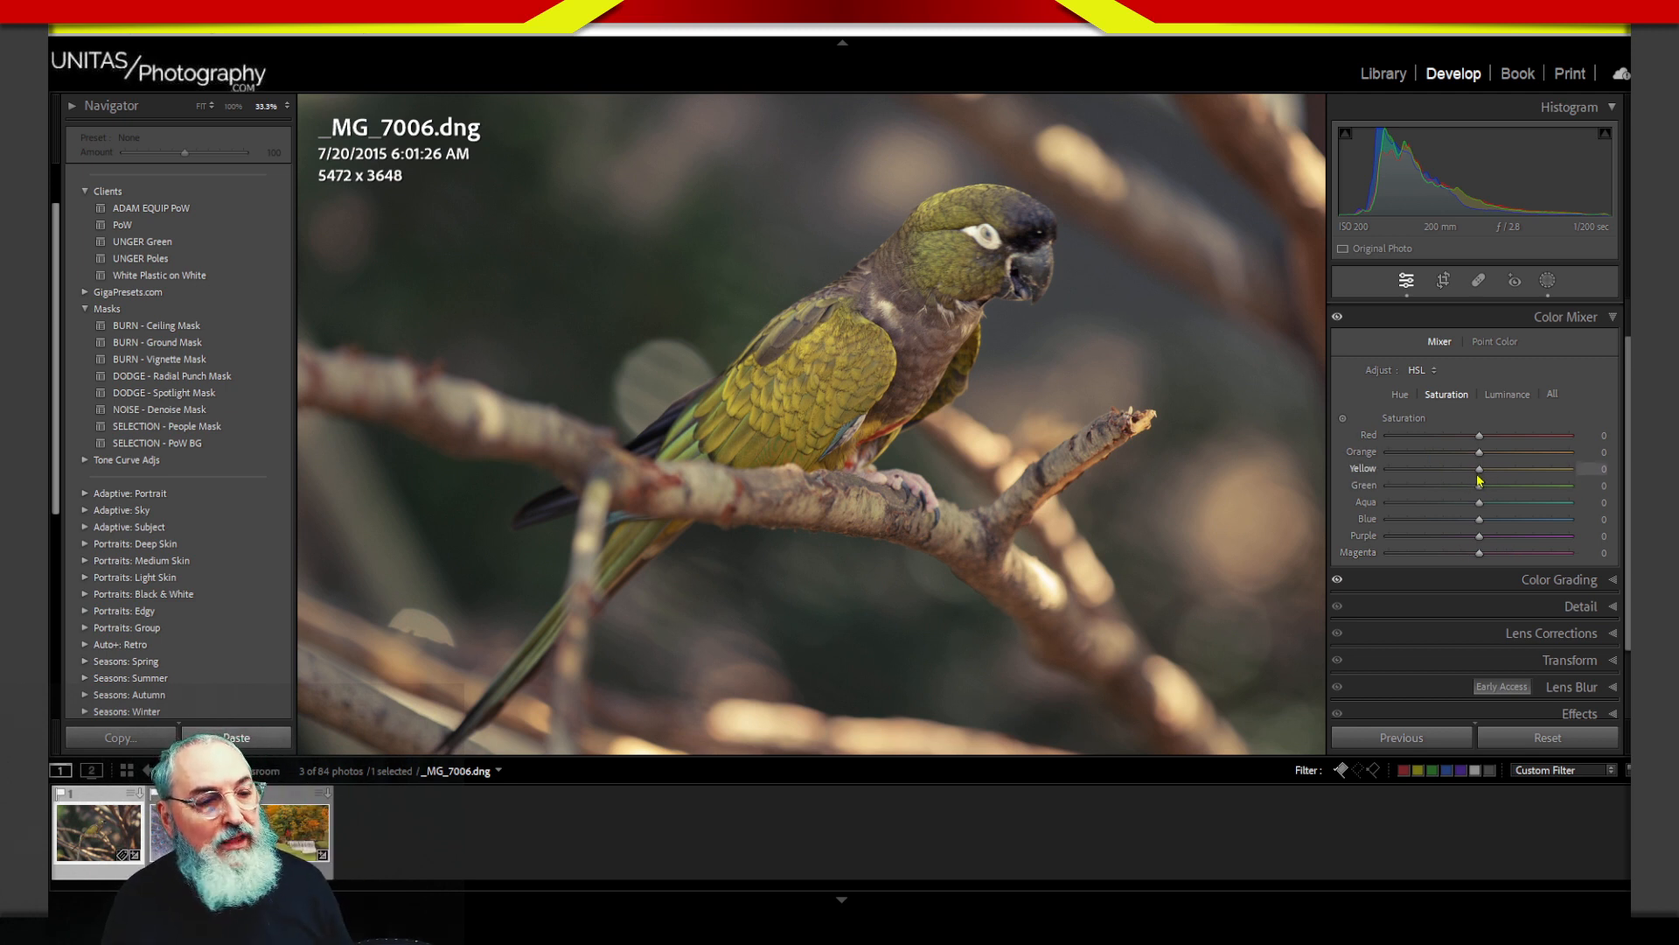
# Step: Try Yellow saturation at -100, +90, +69 and -5 in the Color Mixer, and reset Yellow to 0
pyautogui.moveTo(1479, 480); pyautogui.dragTo(1360, 487)
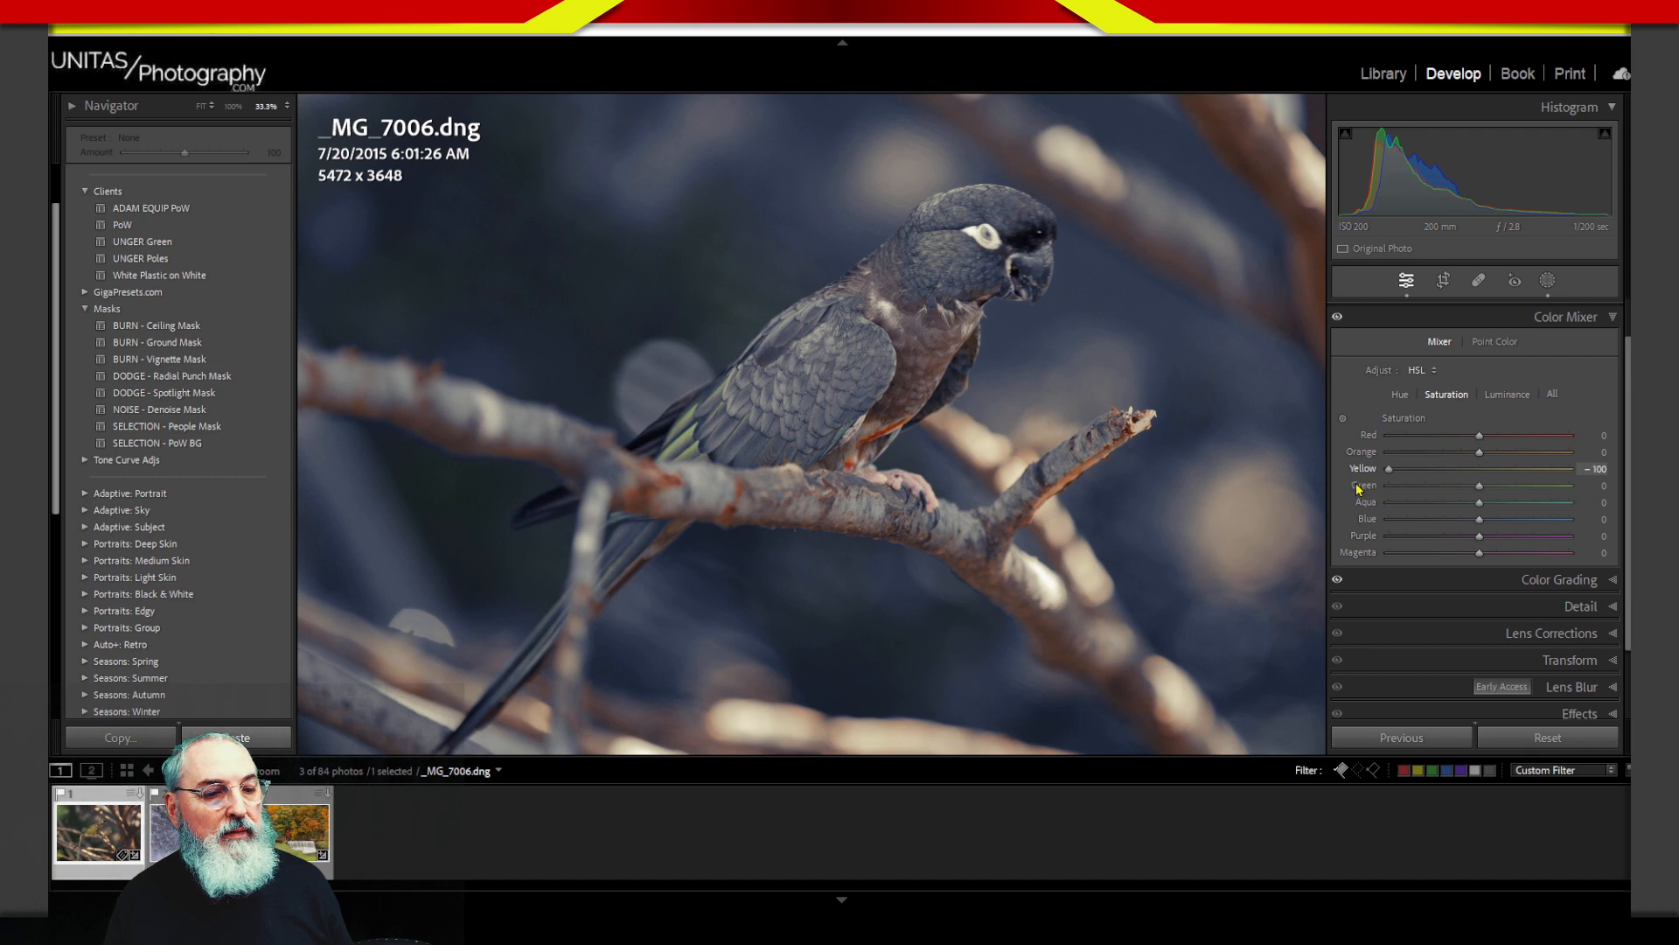
pyautogui.moveTo(1464, 474); pyautogui.dragTo(1557, 453)
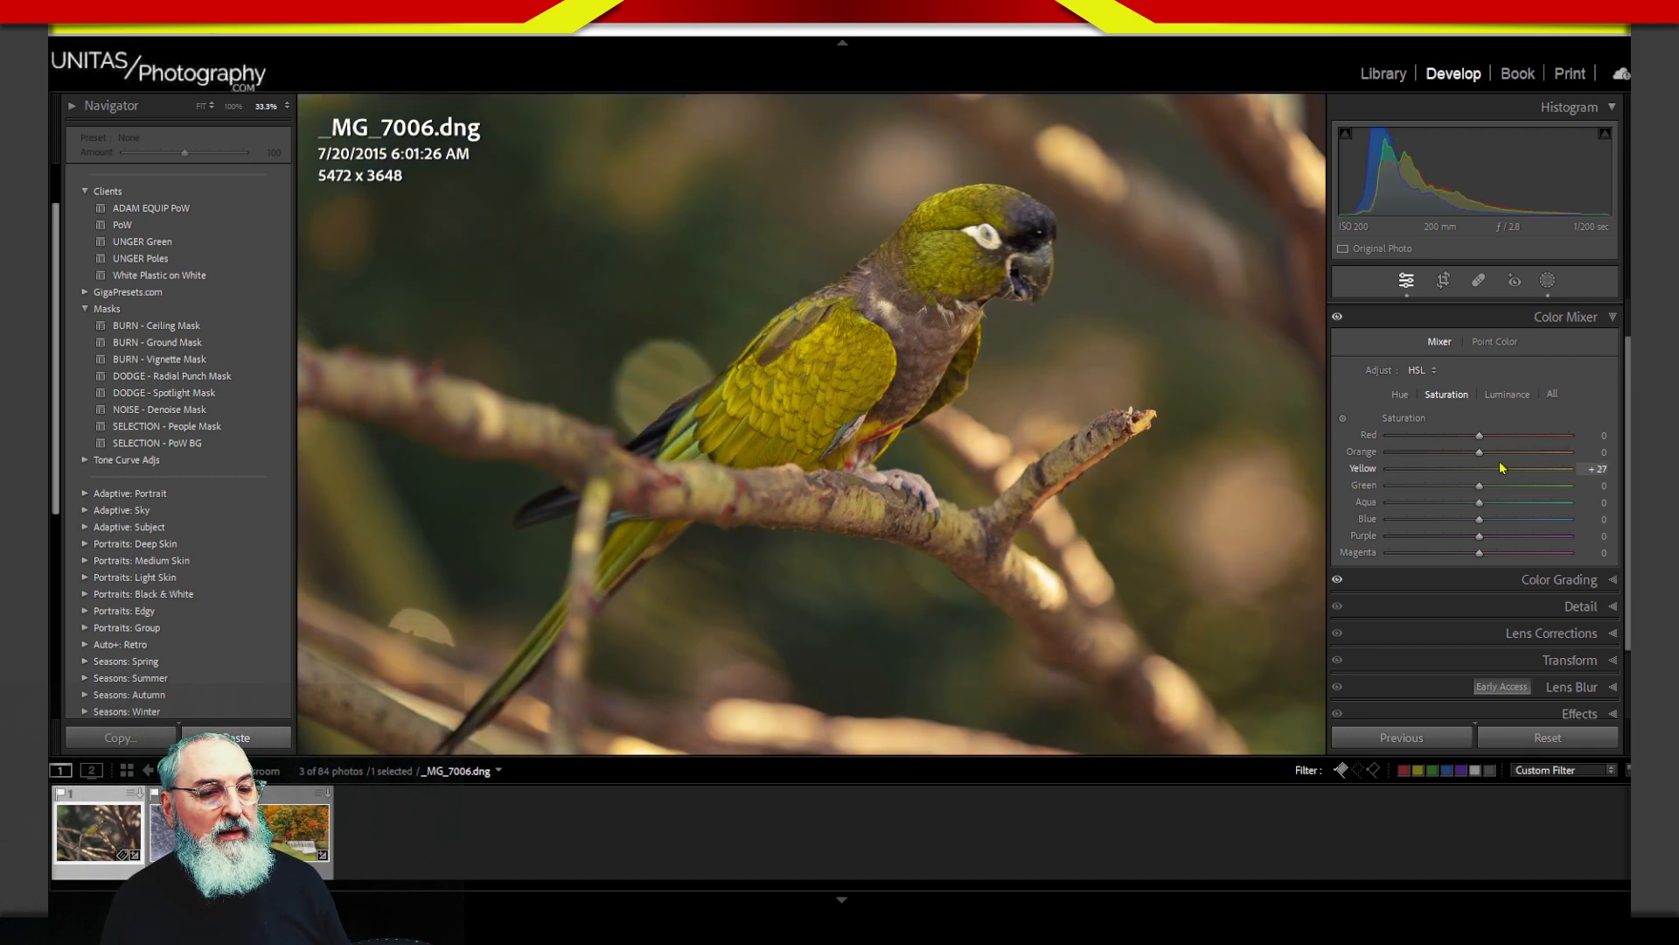
pyautogui.moveTo(1457, 477); pyautogui.dragTo(1417, 477)
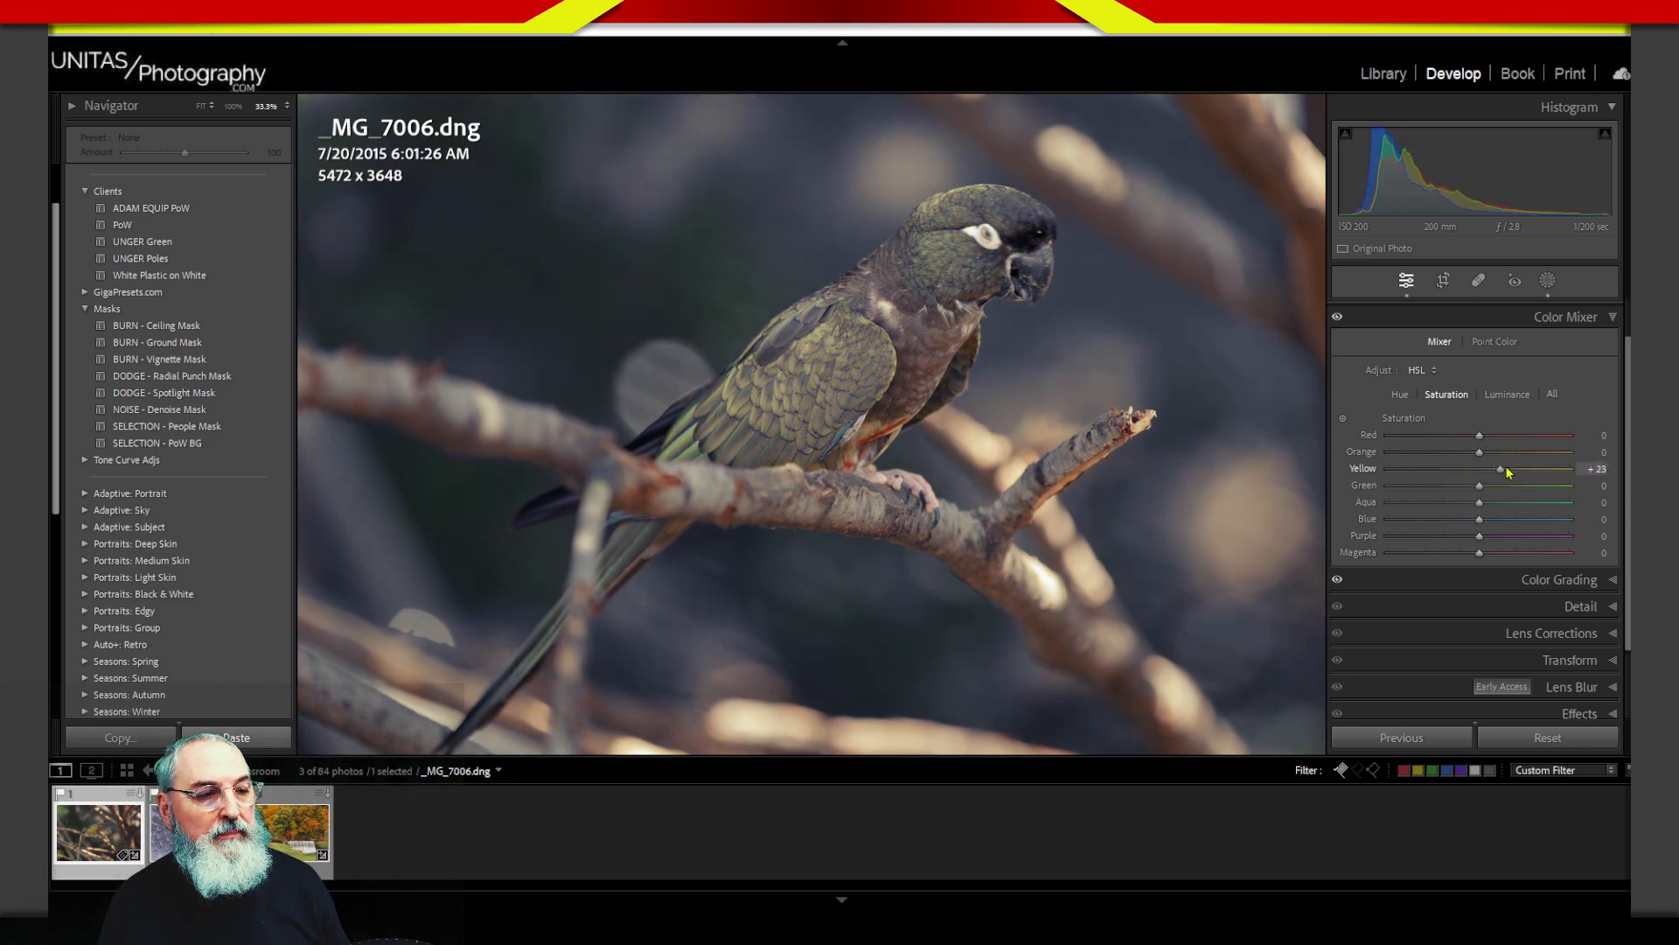
pyautogui.moveTo(1556, 468); pyautogui.dragTo(1566, 468)
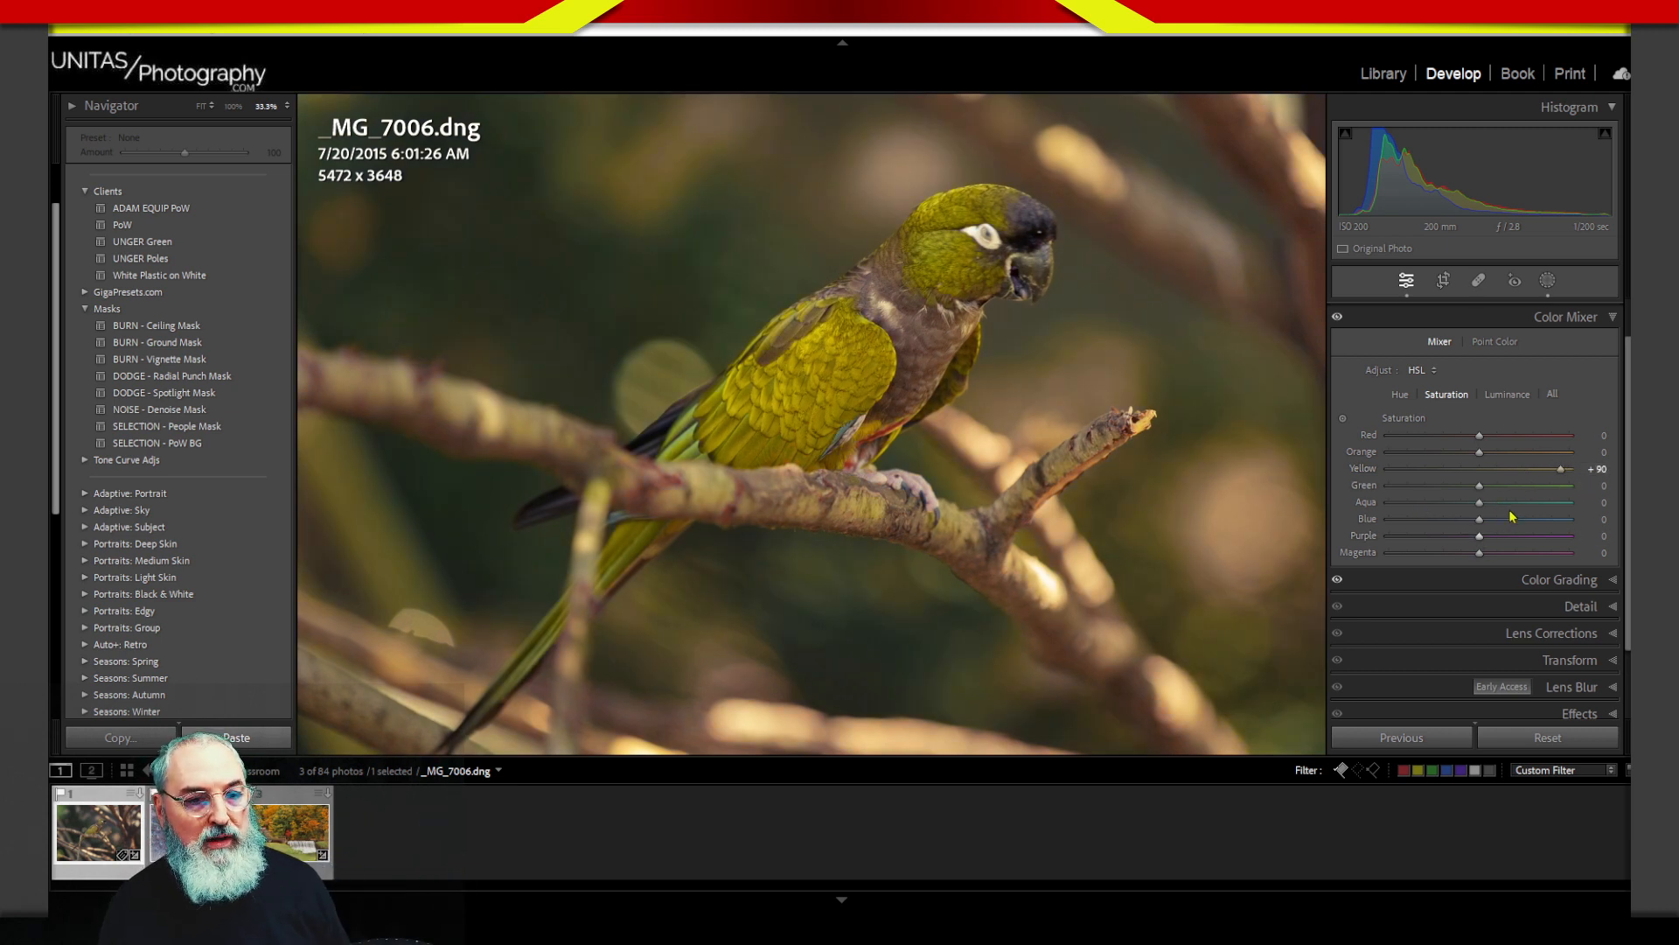
pyautogui.moveTo(1560, 468); pyautogui.dragTo(1542, 469)
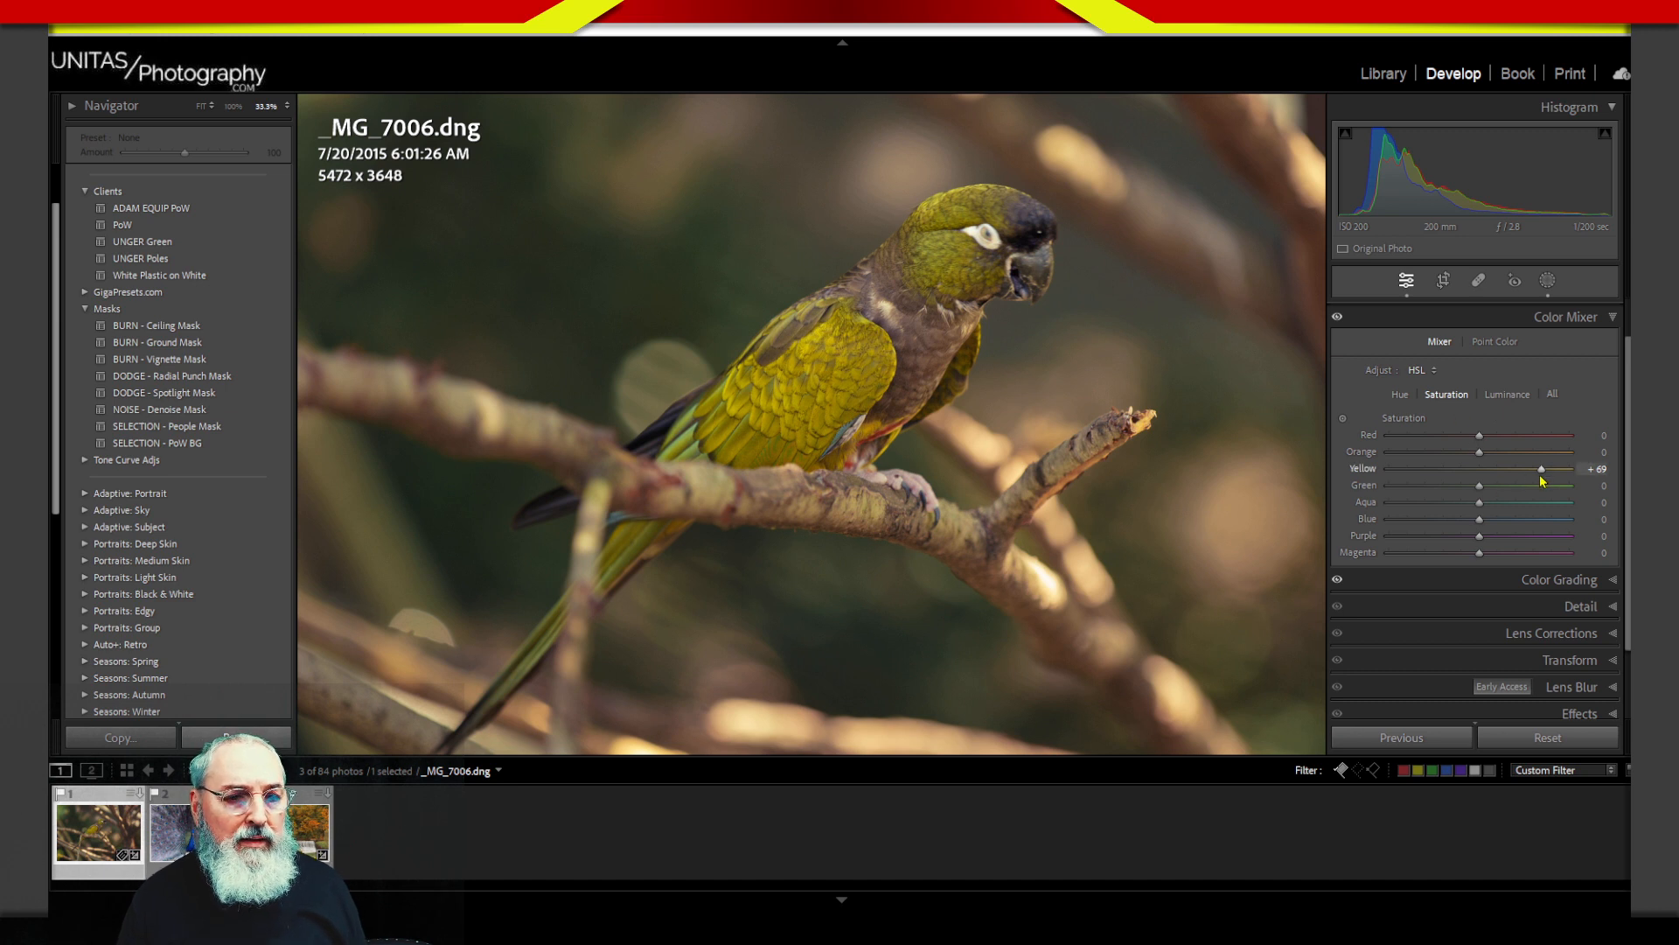
pyautogui.click(1476, 468)
pyautogui.moveTo(1473, 470); pyautogui.dragTo(1471, 469)
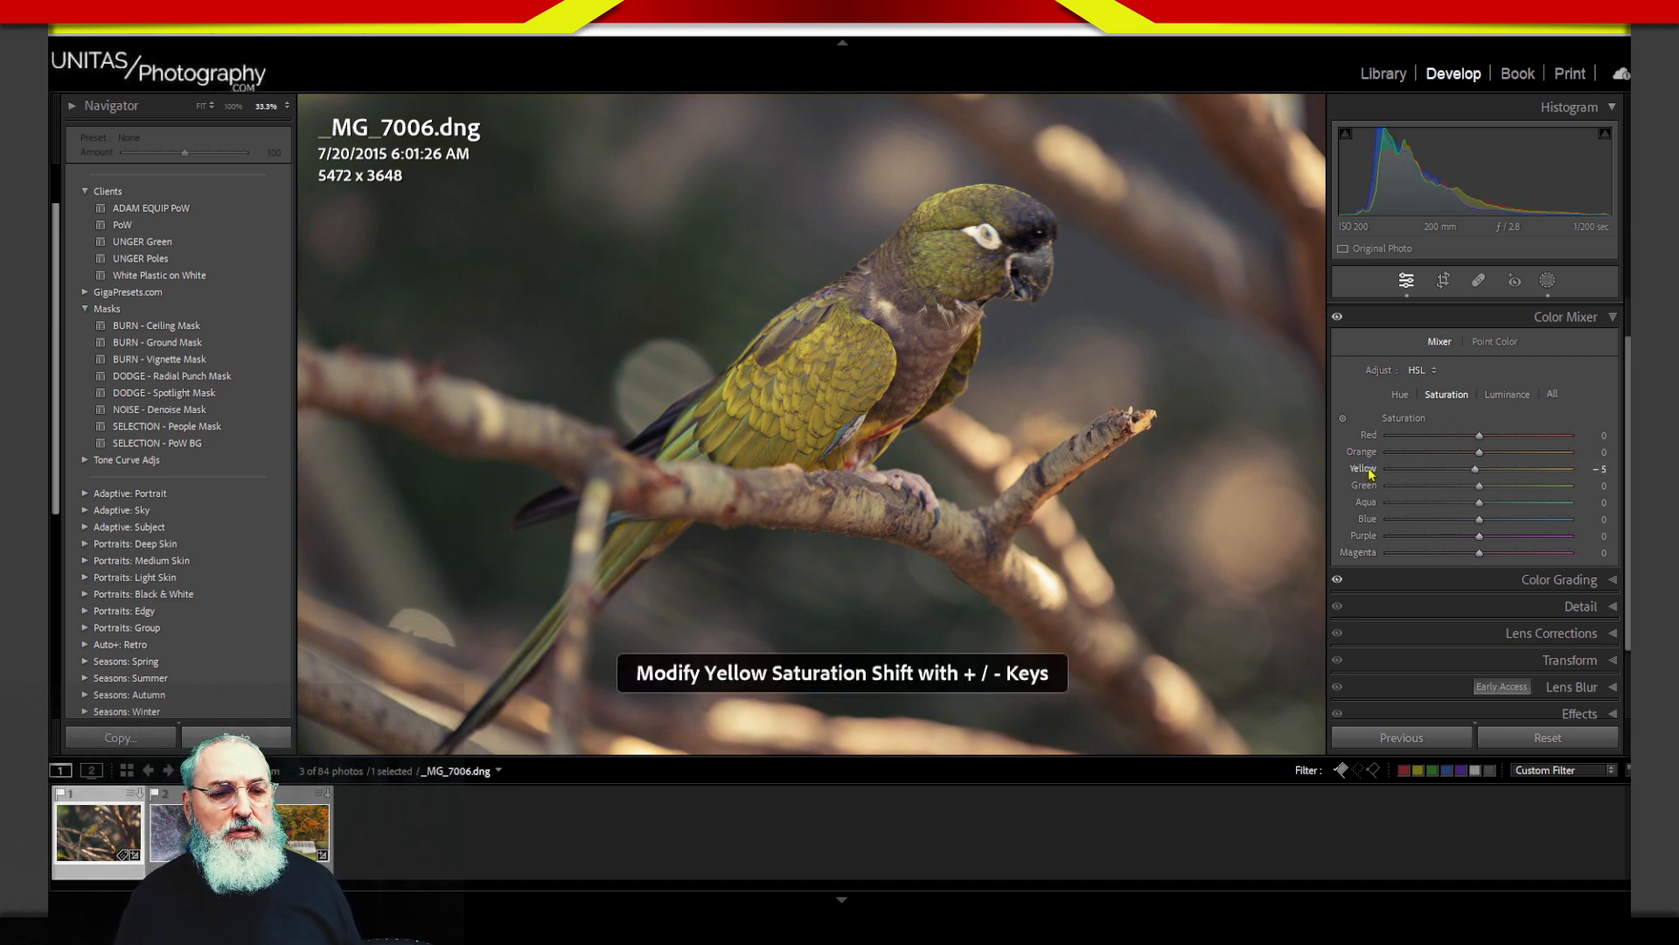
pyautogui.doubleClick(1369, 473)
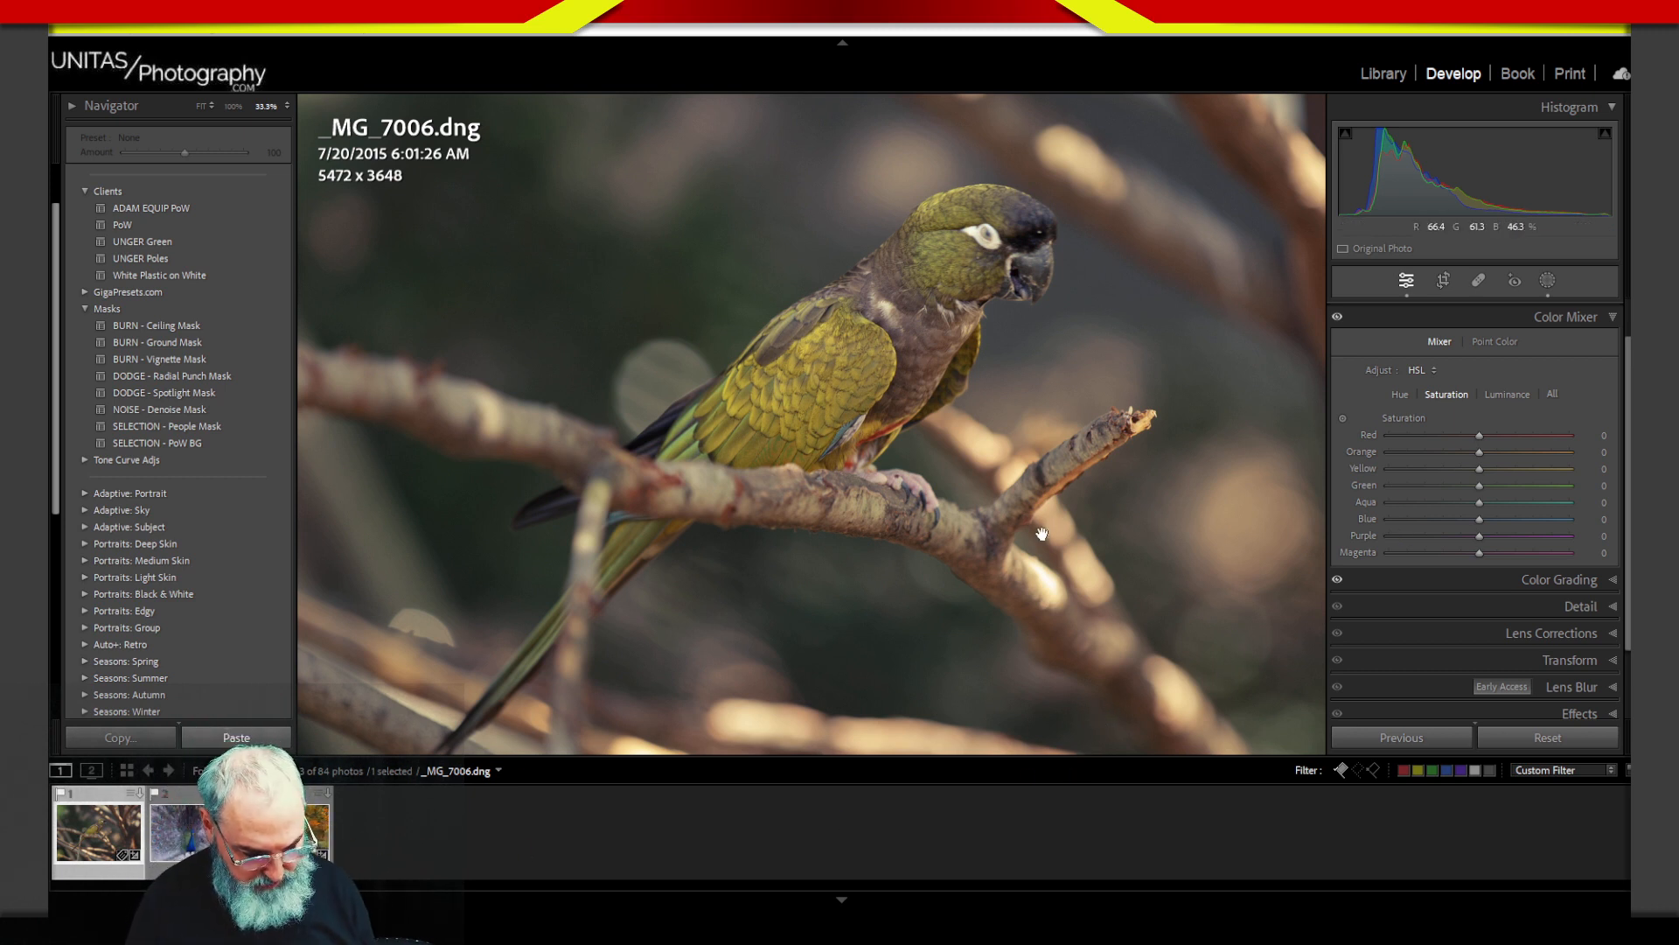
# Step: Flag Santa Test-0728.tif as a pick from the unfiltered Library grid and restore the flagged-photos filter
pyautogui.press('g')
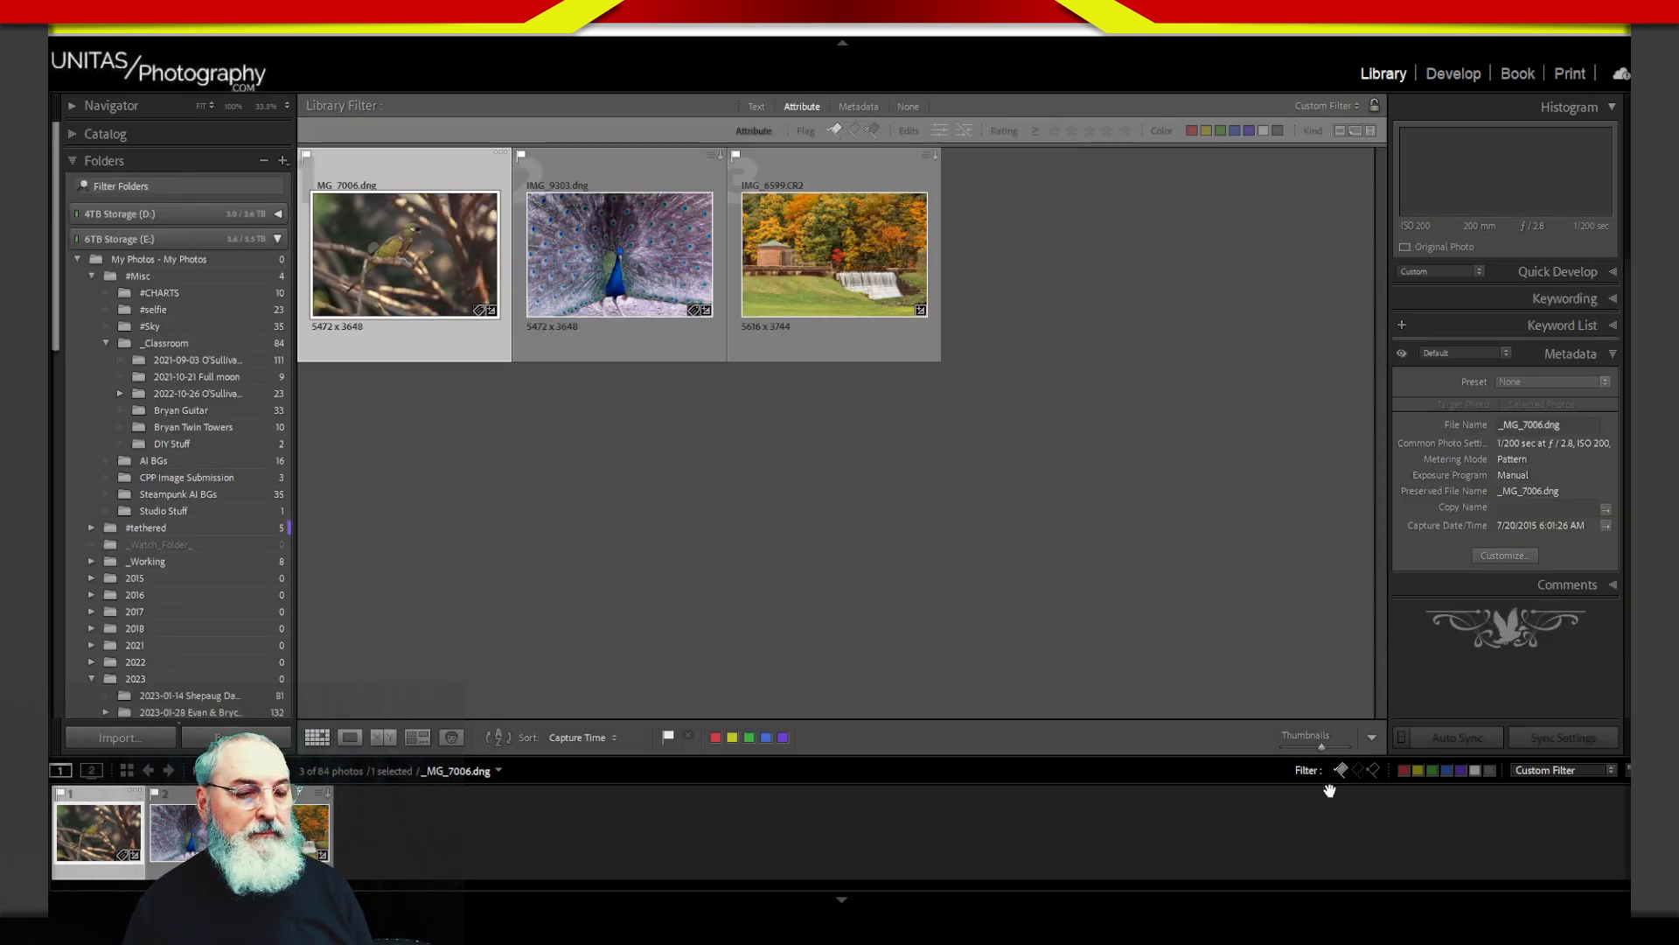
pyautogui.click(1343, 771)
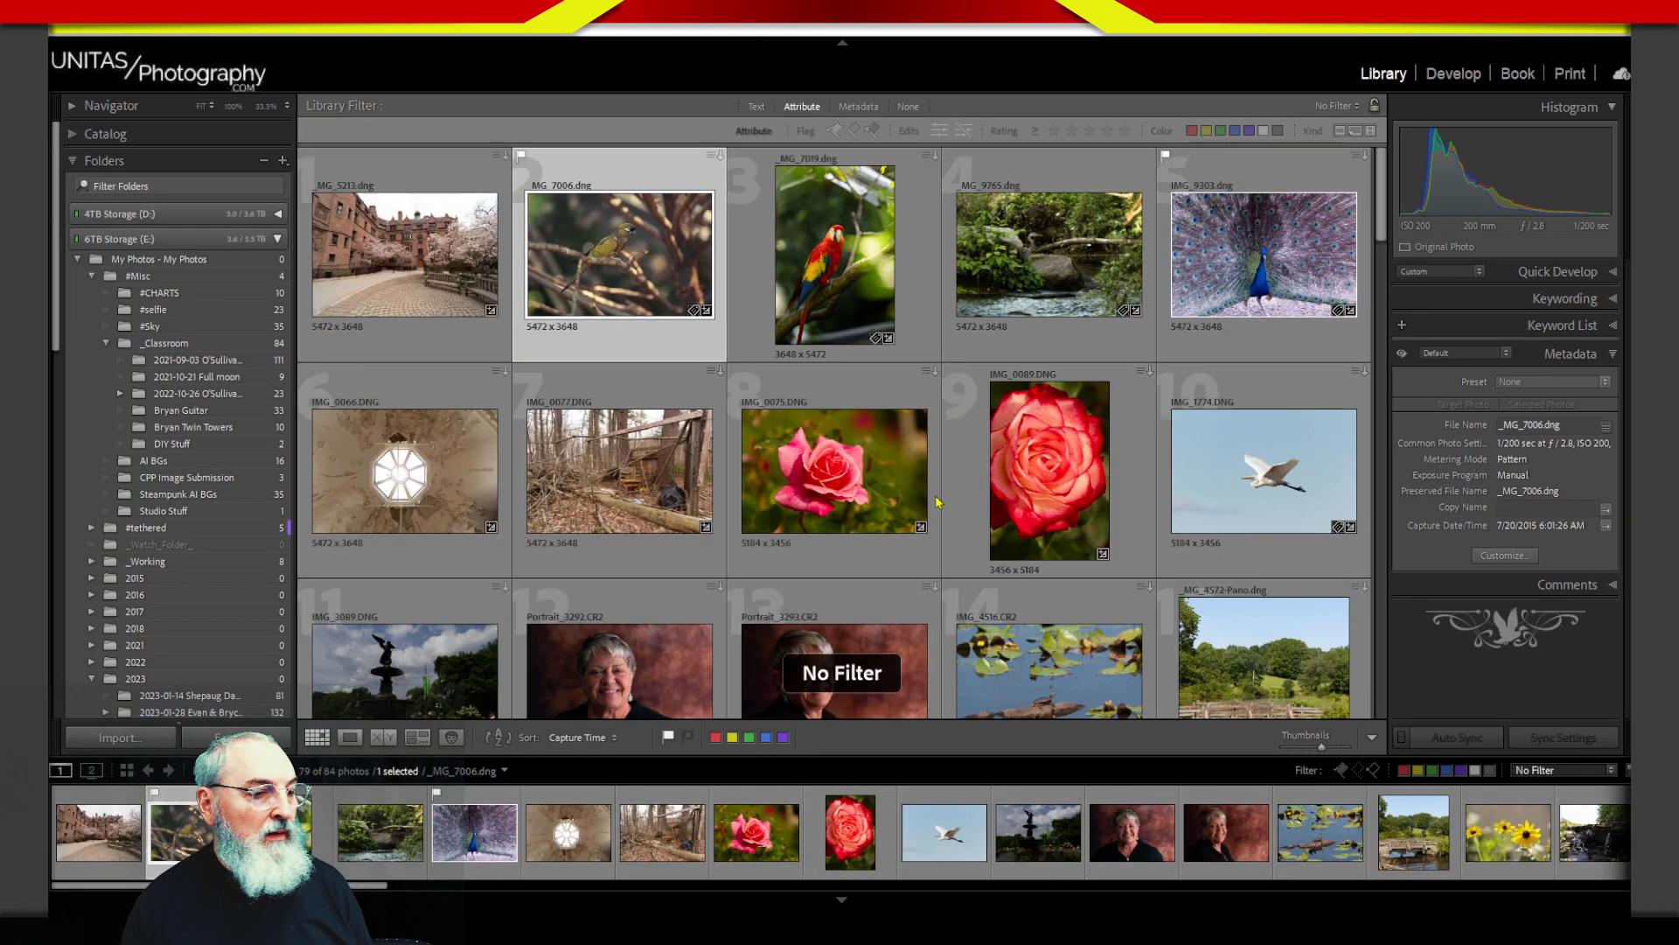
pyautogui.moveTo(1382, 201); pyautogui.dragTo(1377, 363)
pyautogui.scroll(-5, 1352, 437)
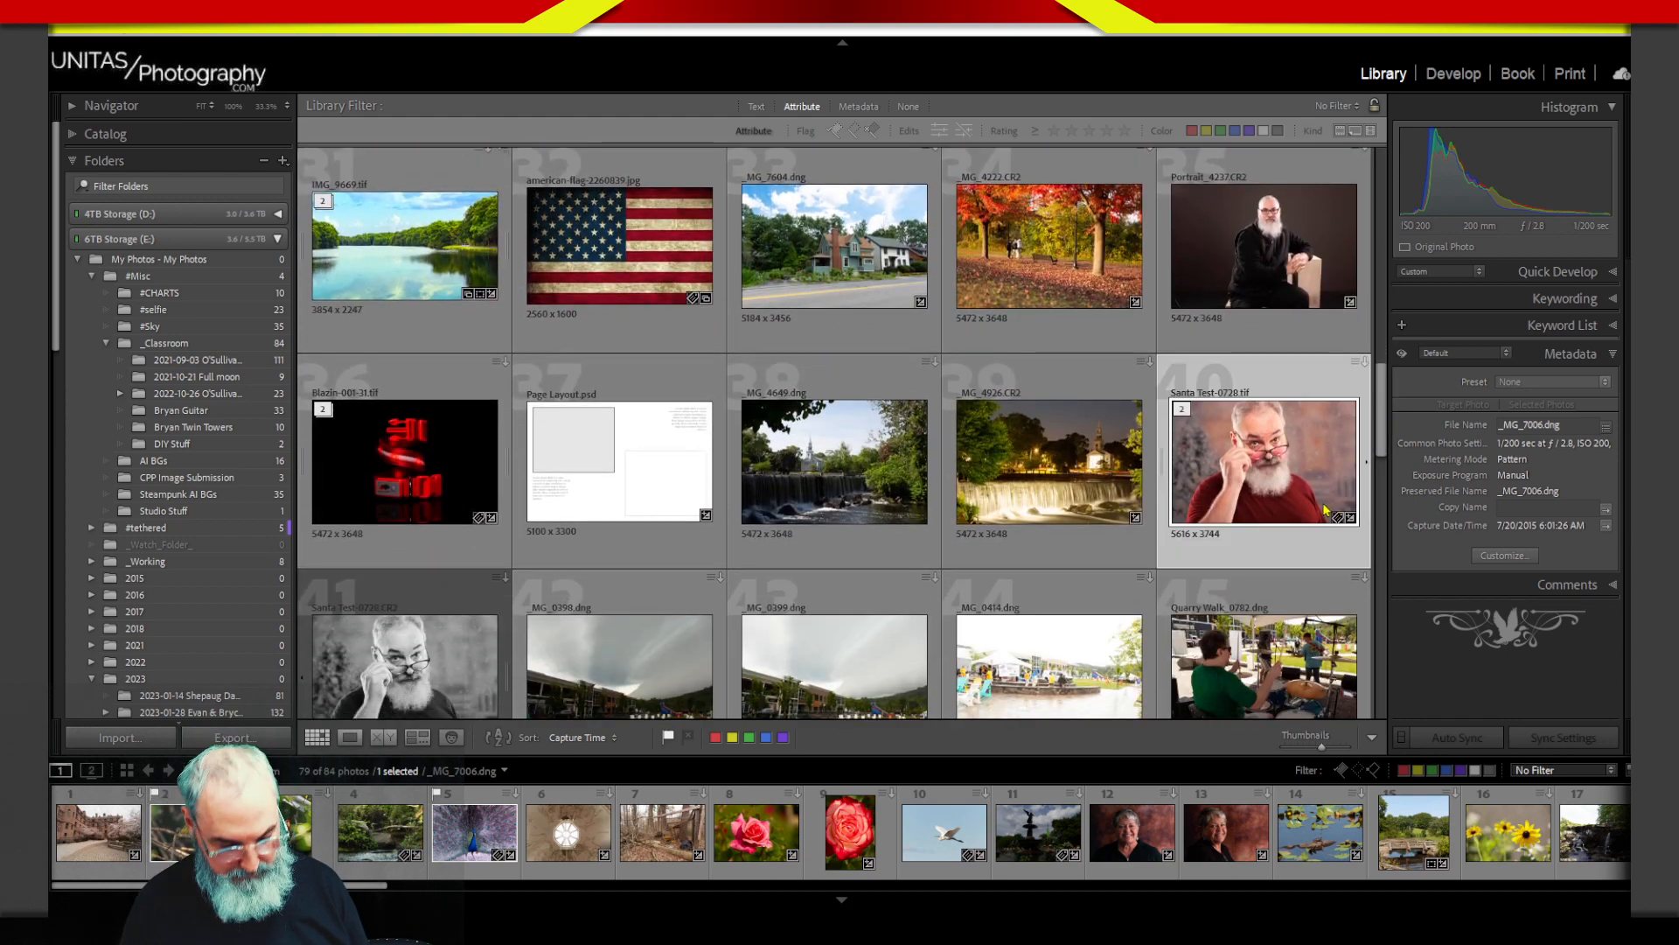
pyautogui.click(1308, 525)
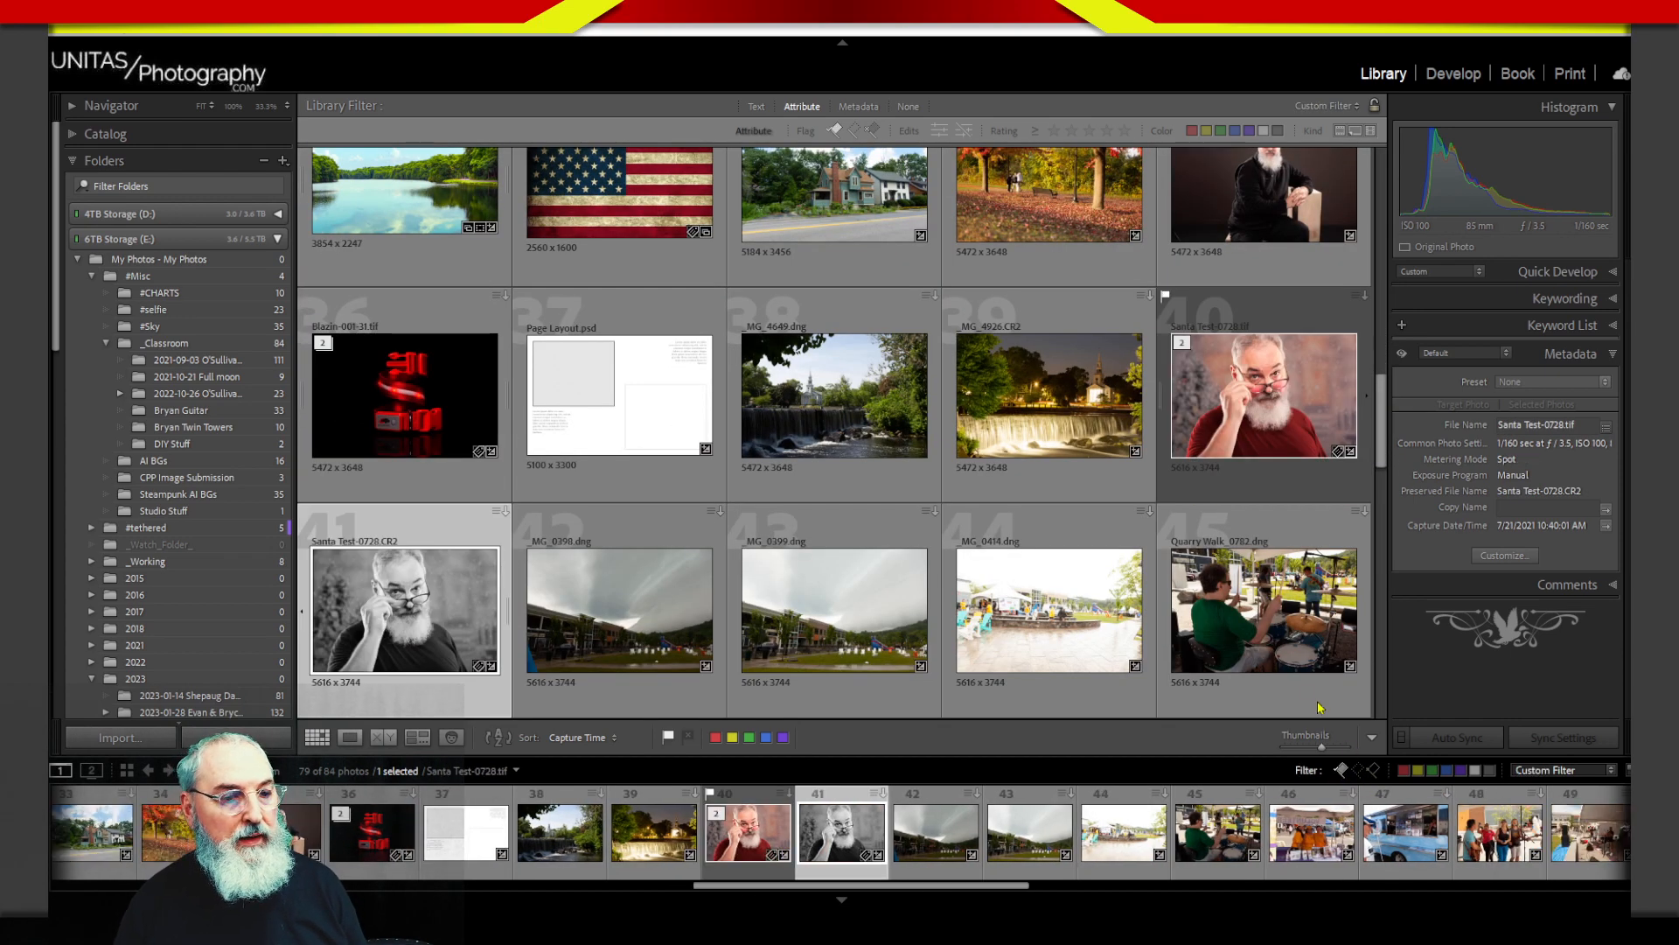
pyautogui.click(1341, 769)
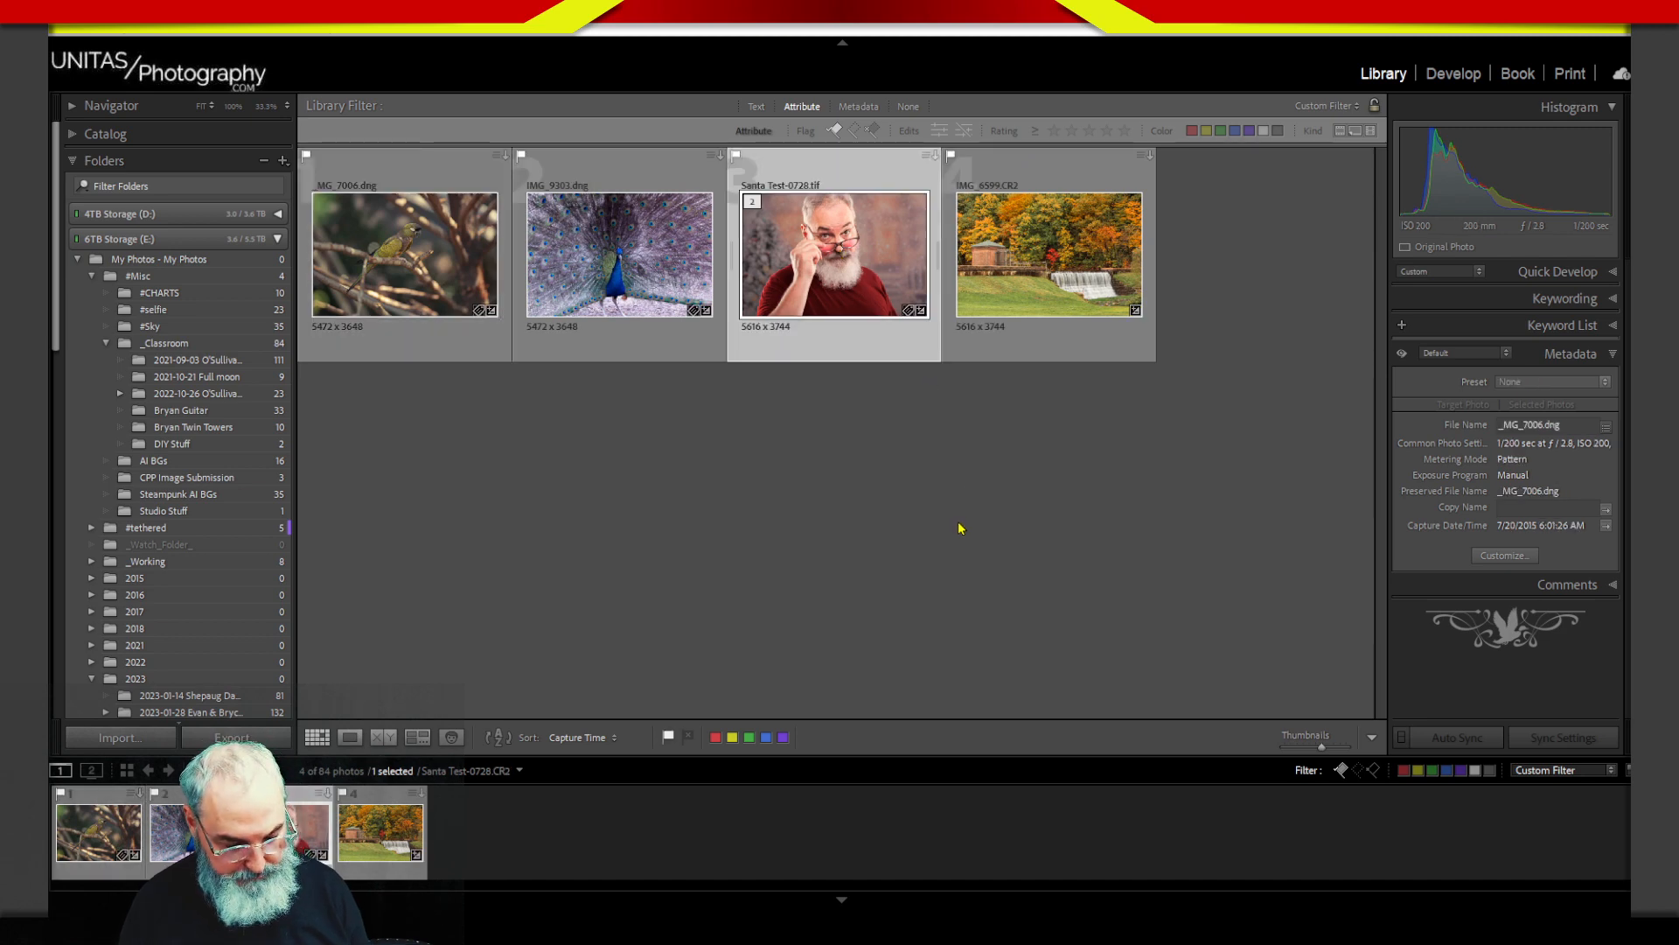
# Step: Open Santa Test-0728.tif in Develop, try Yellow saturation at +56 and -4 on the portrait, and reset it
pyautogui.press('d')
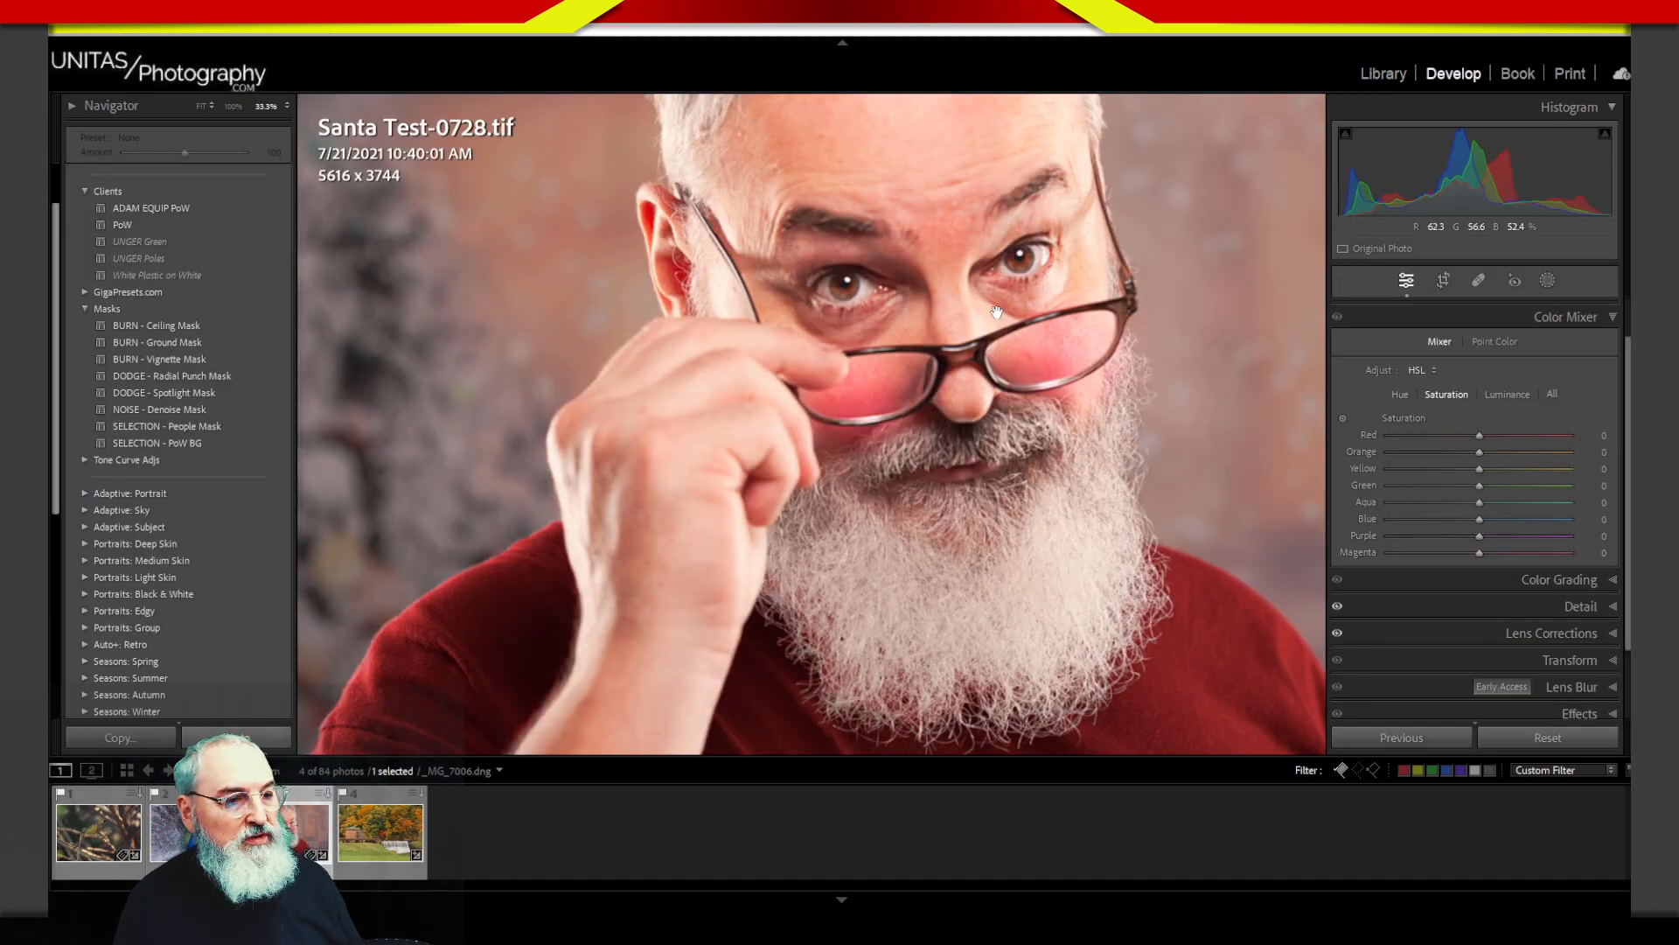
pyautogui.click(997, 313)
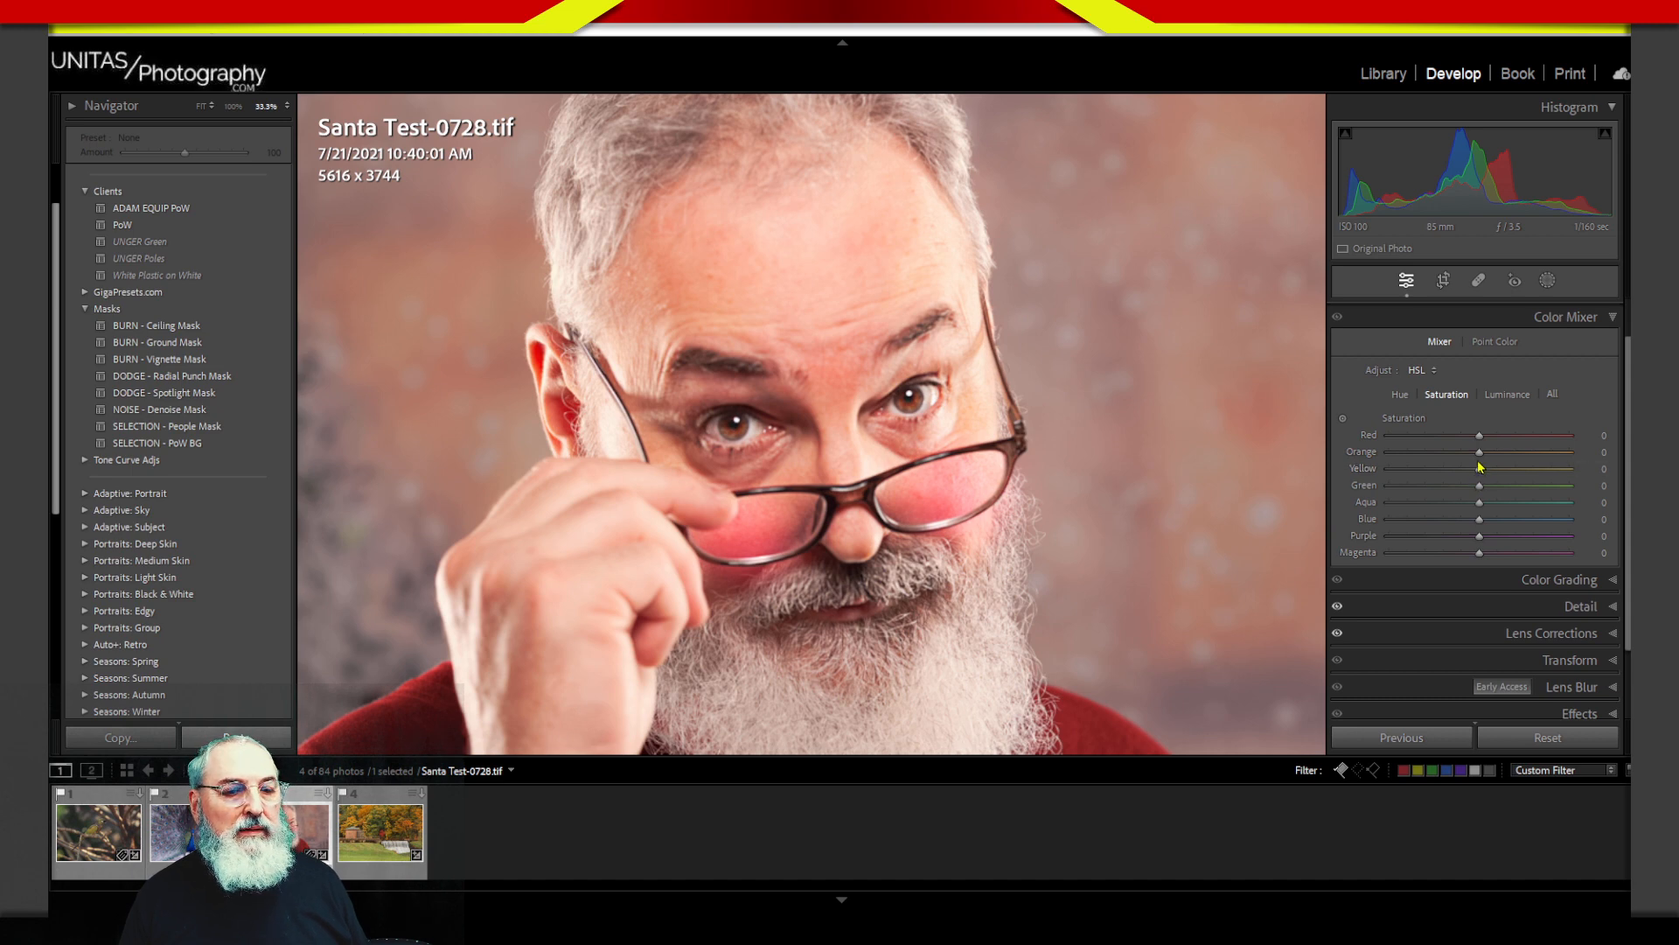
pyautogui.moveTo(1480, 452); pyautogui.dragTo(1531, 468)
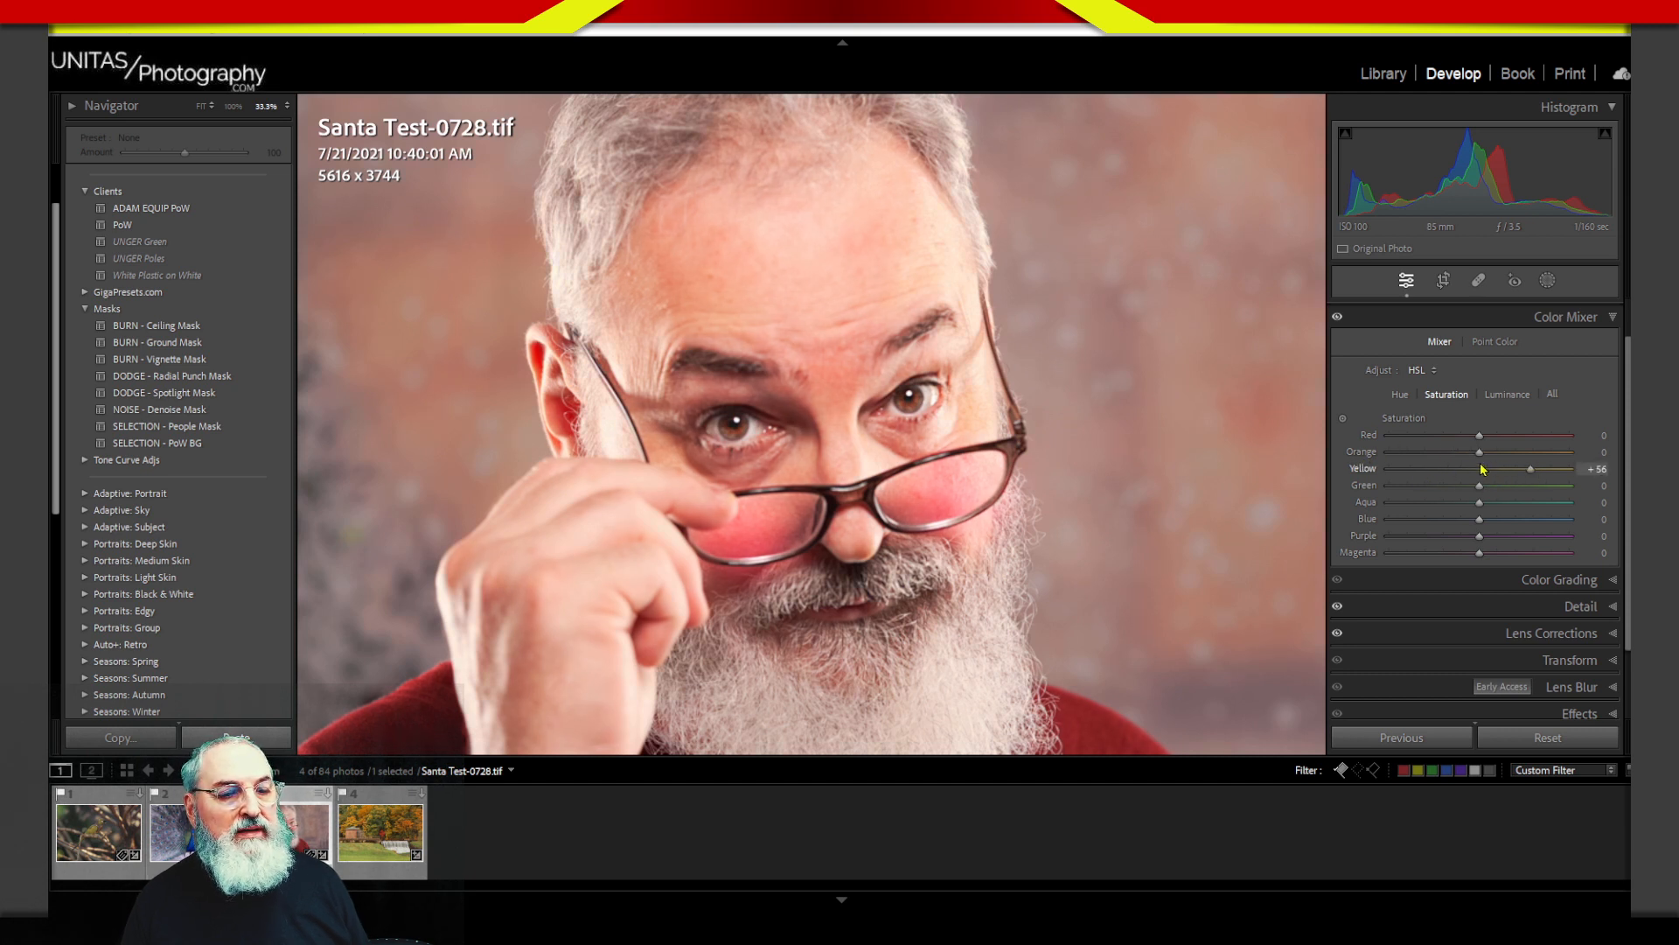
pyautogui.moveTo(1483, 469); pyautogui.dragTo(1391, 474)
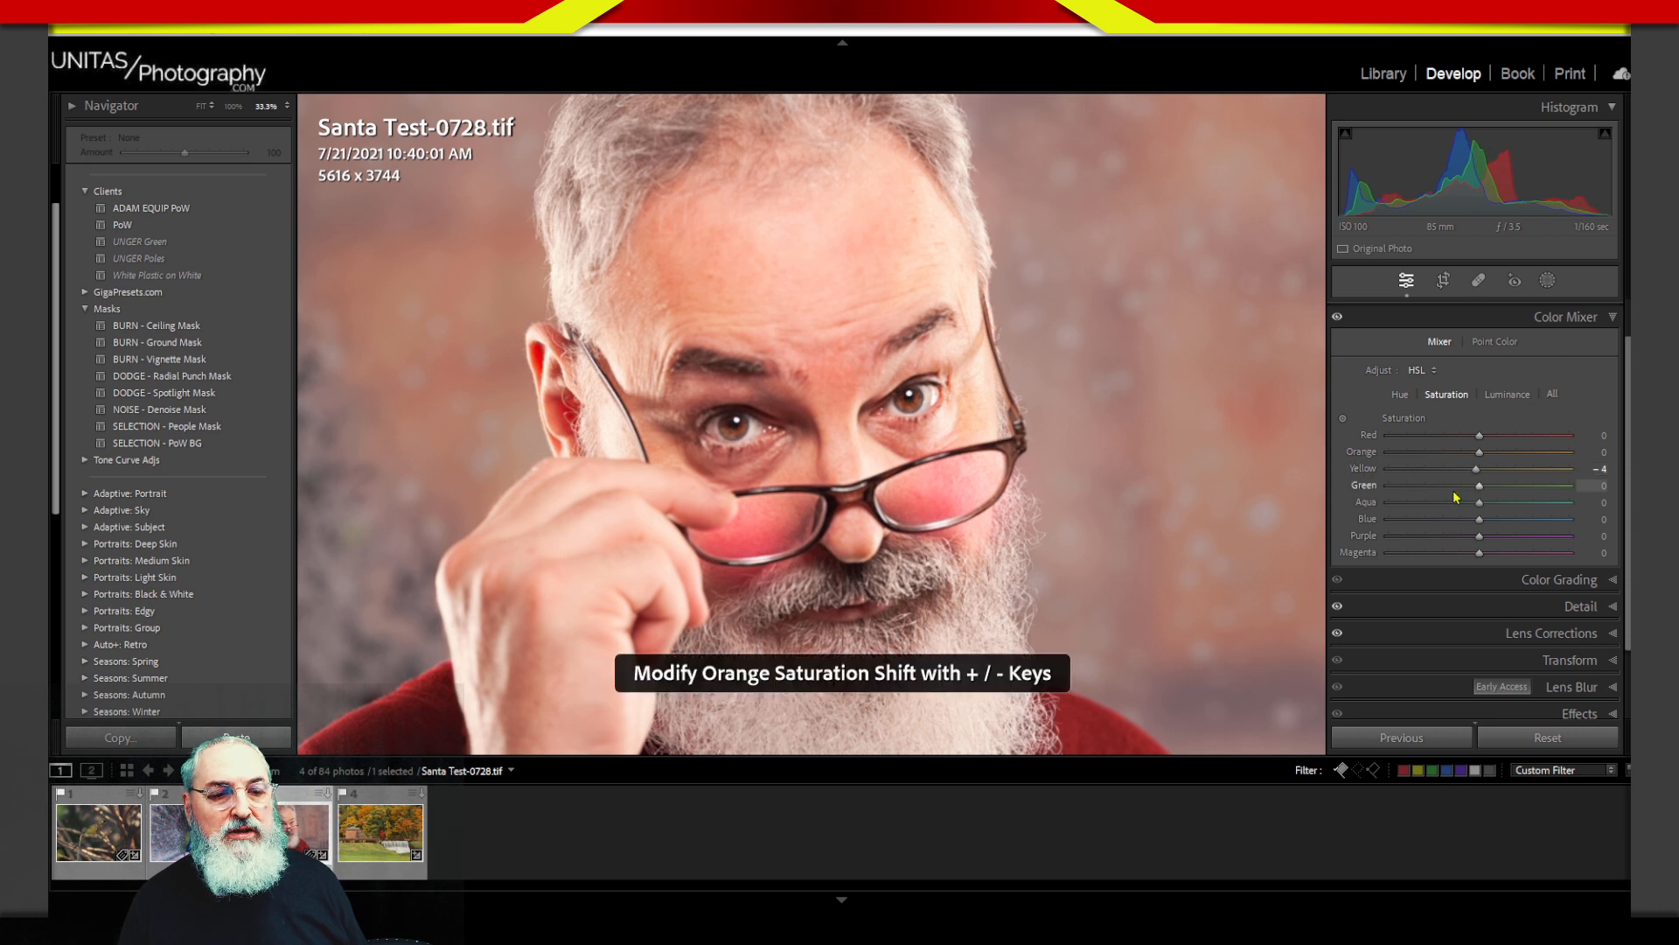
pyautogui.doubleClick(1363, 469)
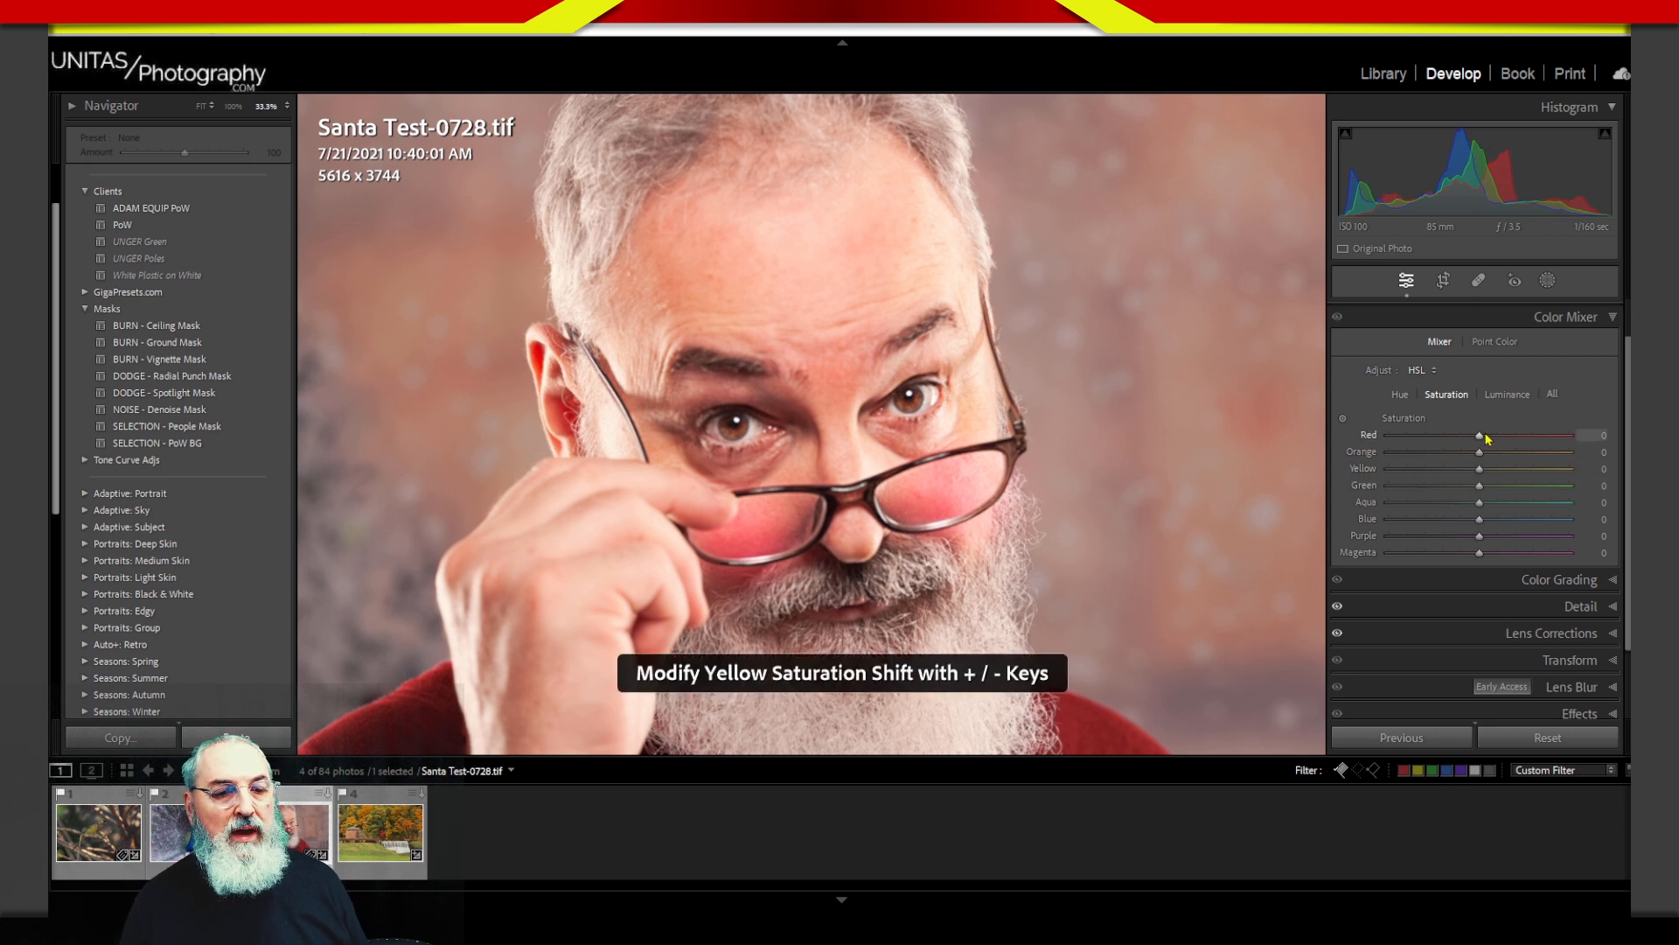
pyautogui.moveTo(1479, 436)
pyautogui.mouseDown()
pyautogui.moveTo(1424, 442)
pyautogui.moveTo(1553, 447)
pyautogui.moveTo(1445, 446)
pyautogui.moveTo(1545, 453)
pyautogui.moveTo(1476, 451)
pyautogui.mouseUp()
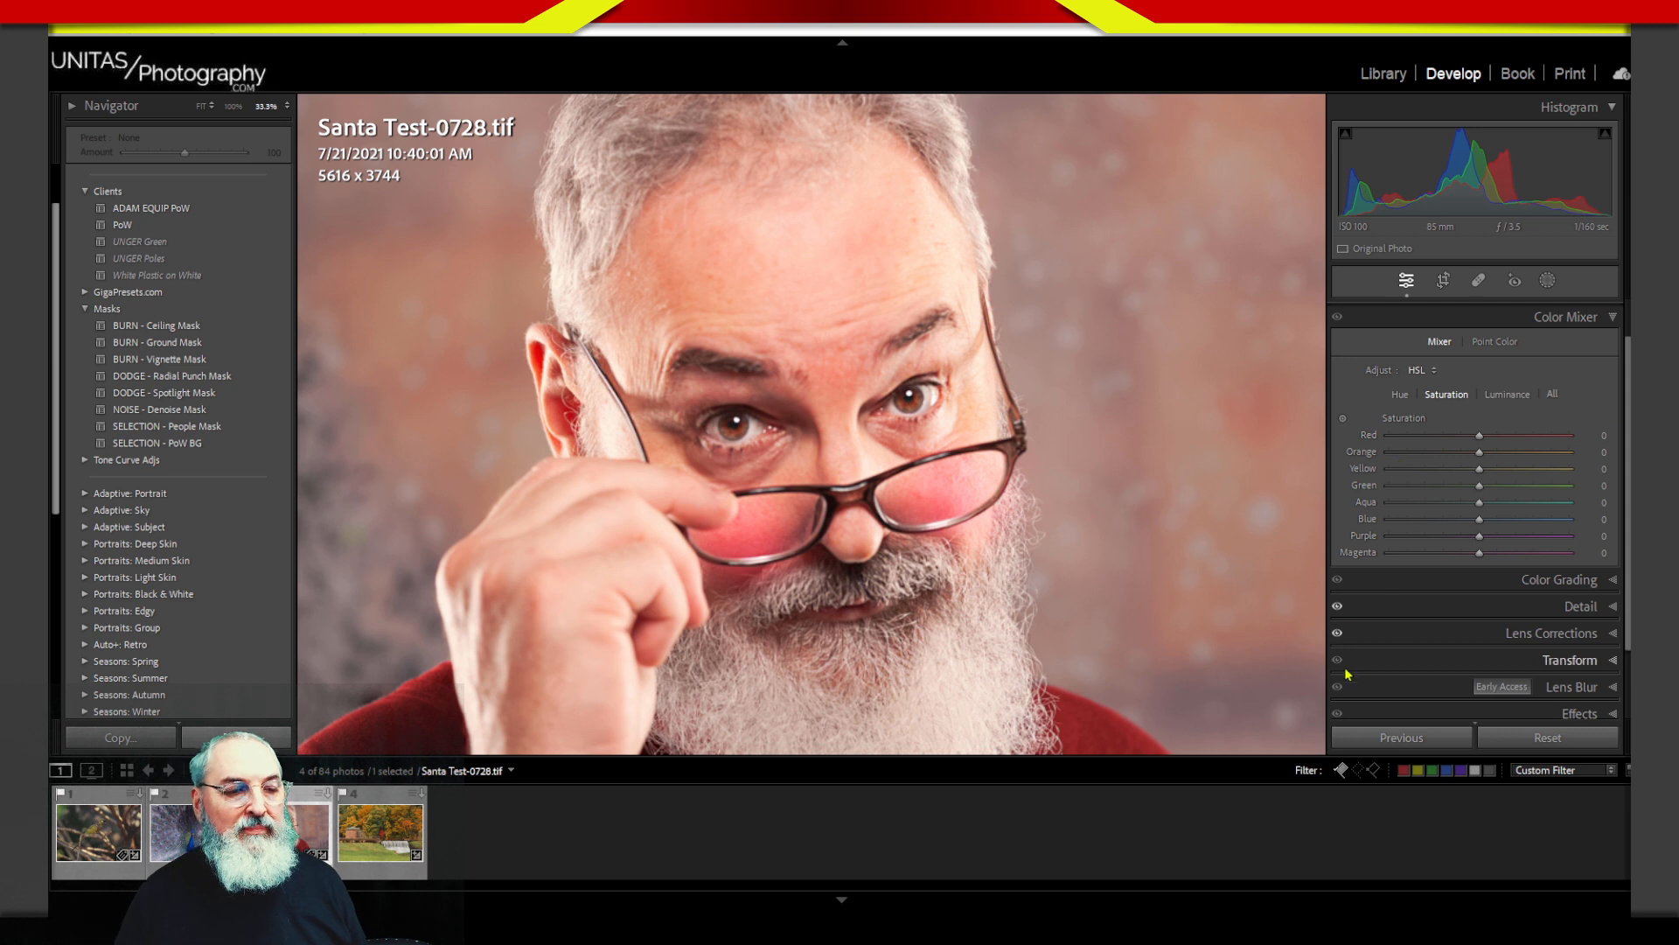
pyautogui.press('.')
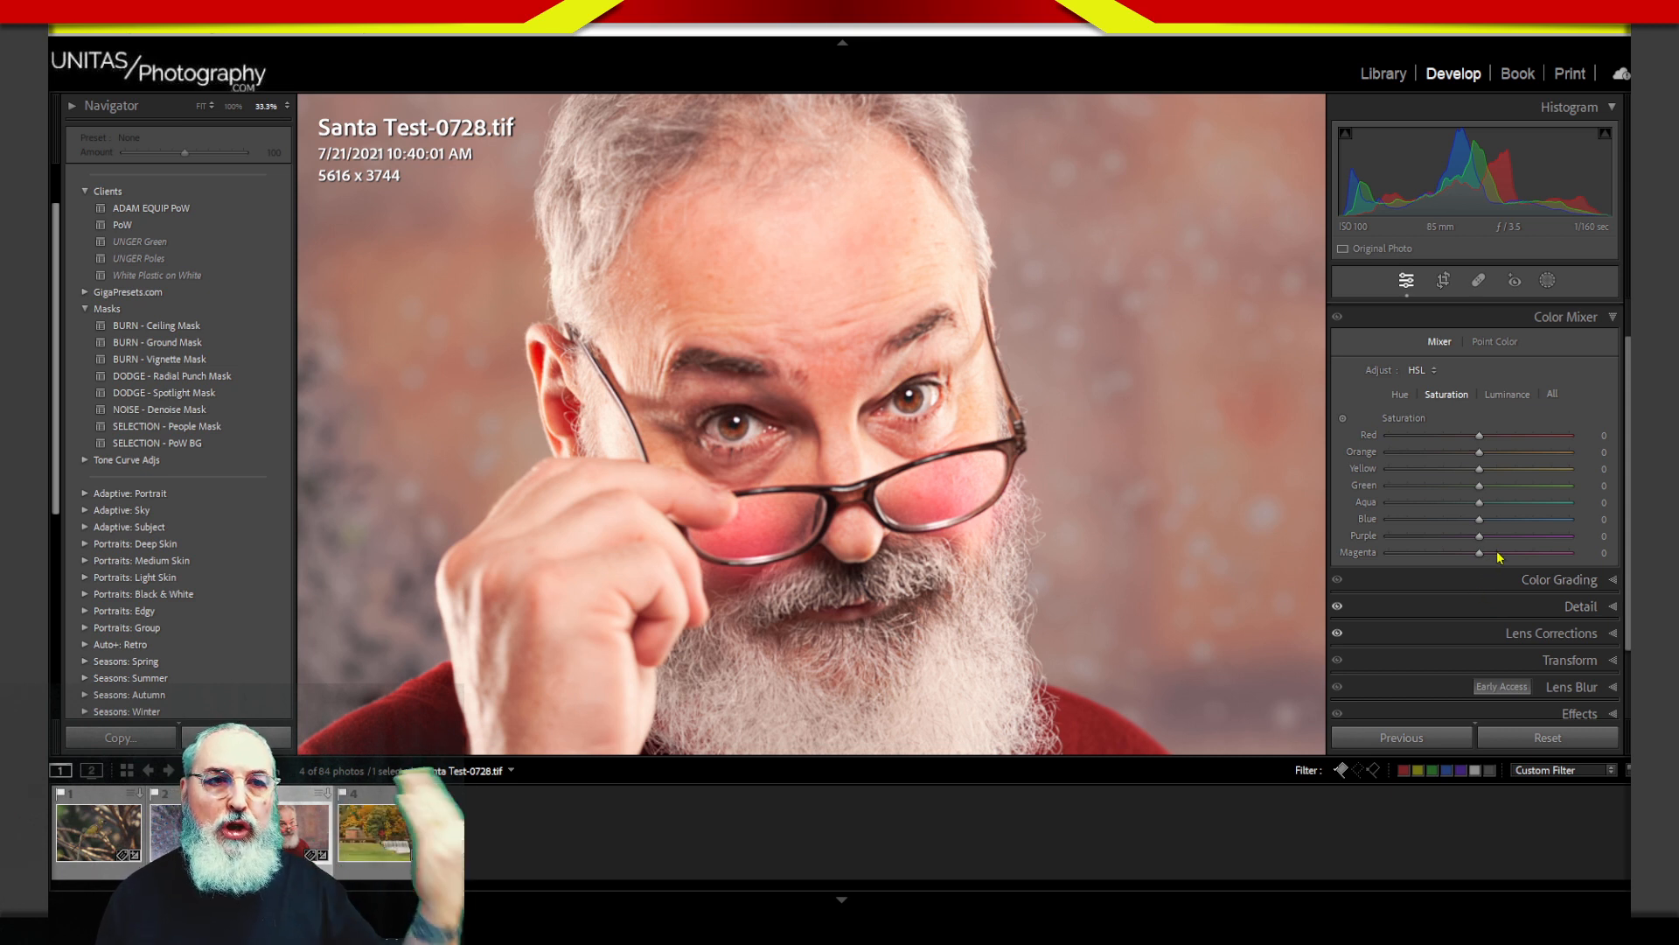
# Step: Return to _MG_7006.dng and sample the yellow feathers on the parrot's wing with the Point Color dropper
pyautogui.click(98, 843)
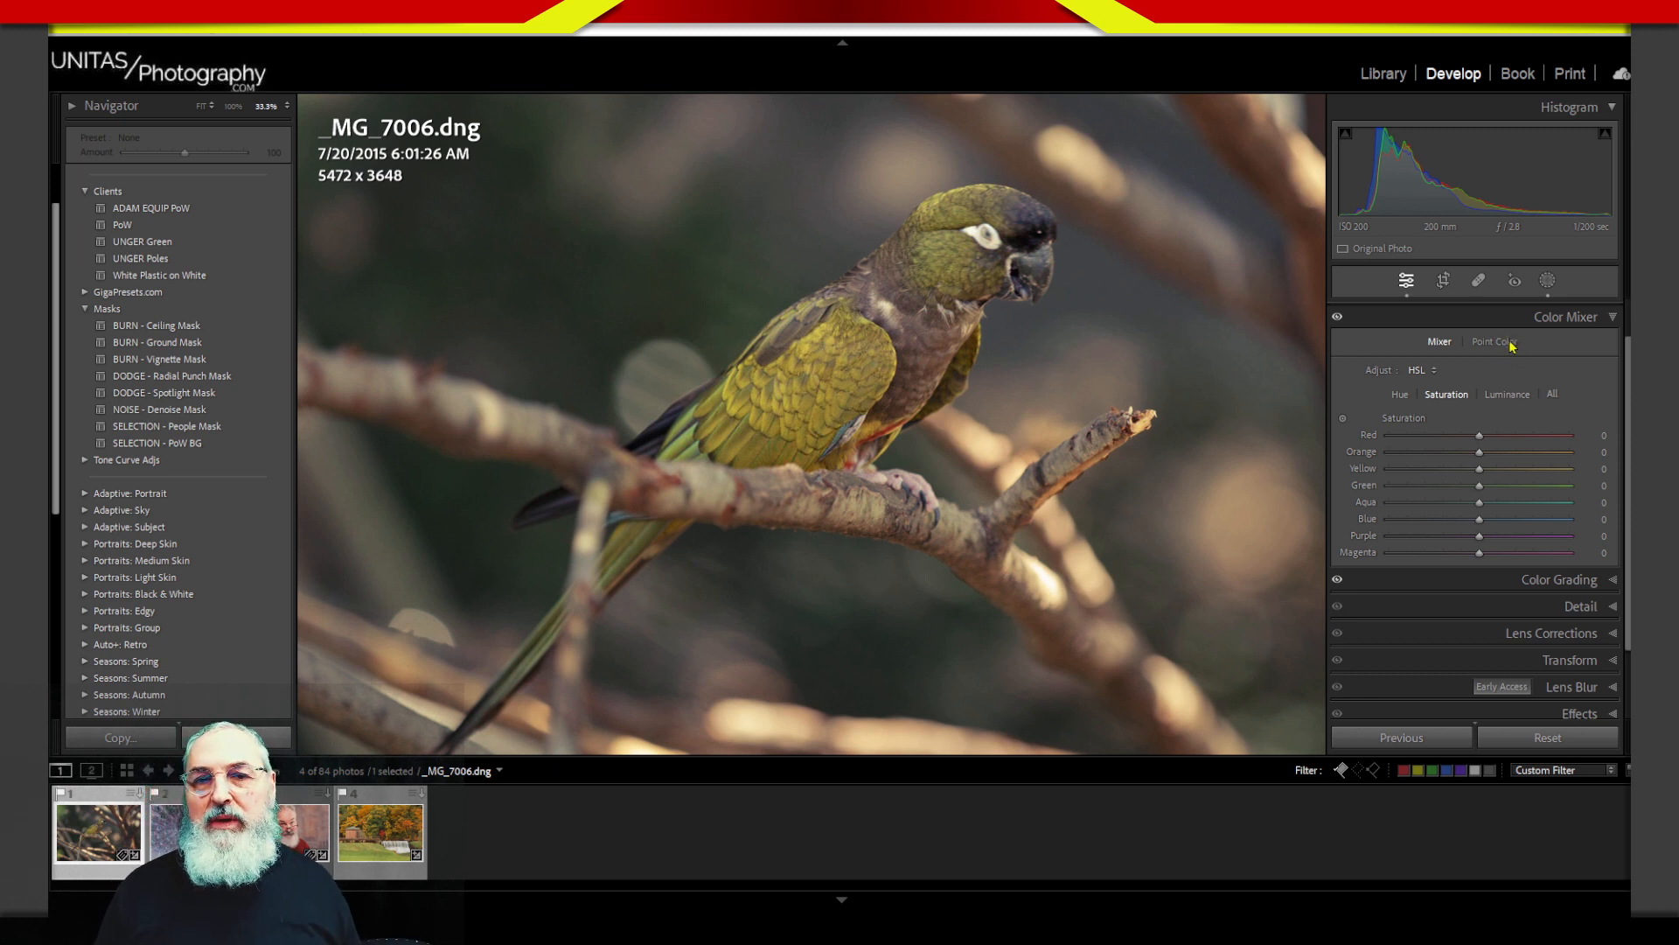
pyautogui.click(1514, 349)
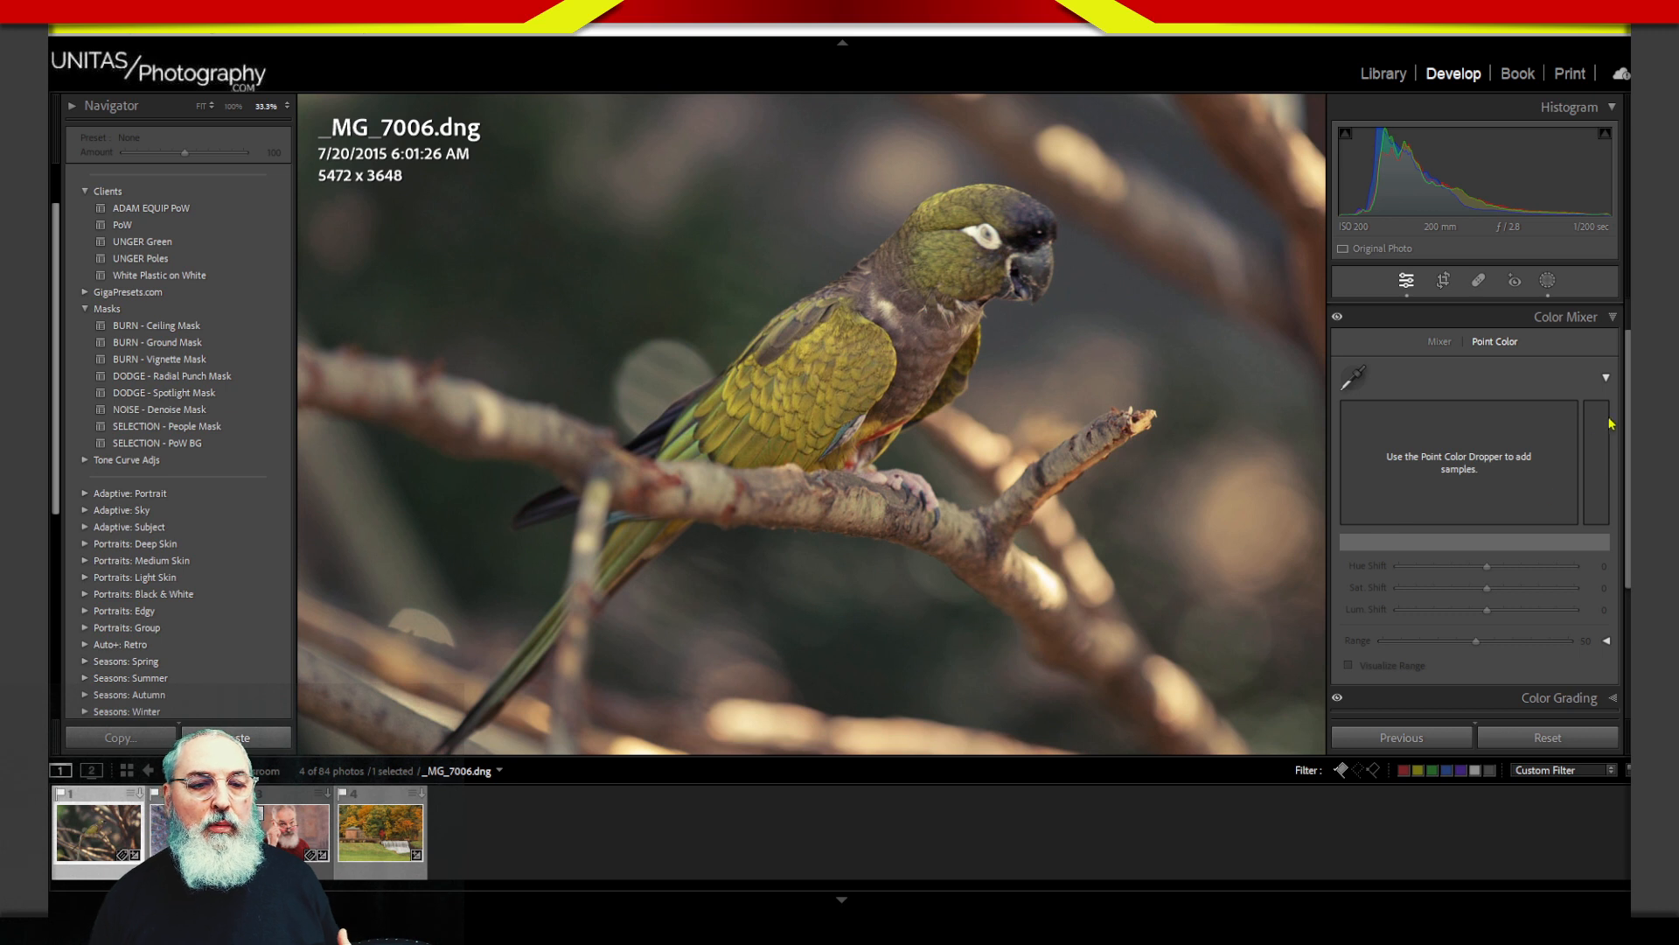
pyautogui.scroll(-3, 1609, 423)
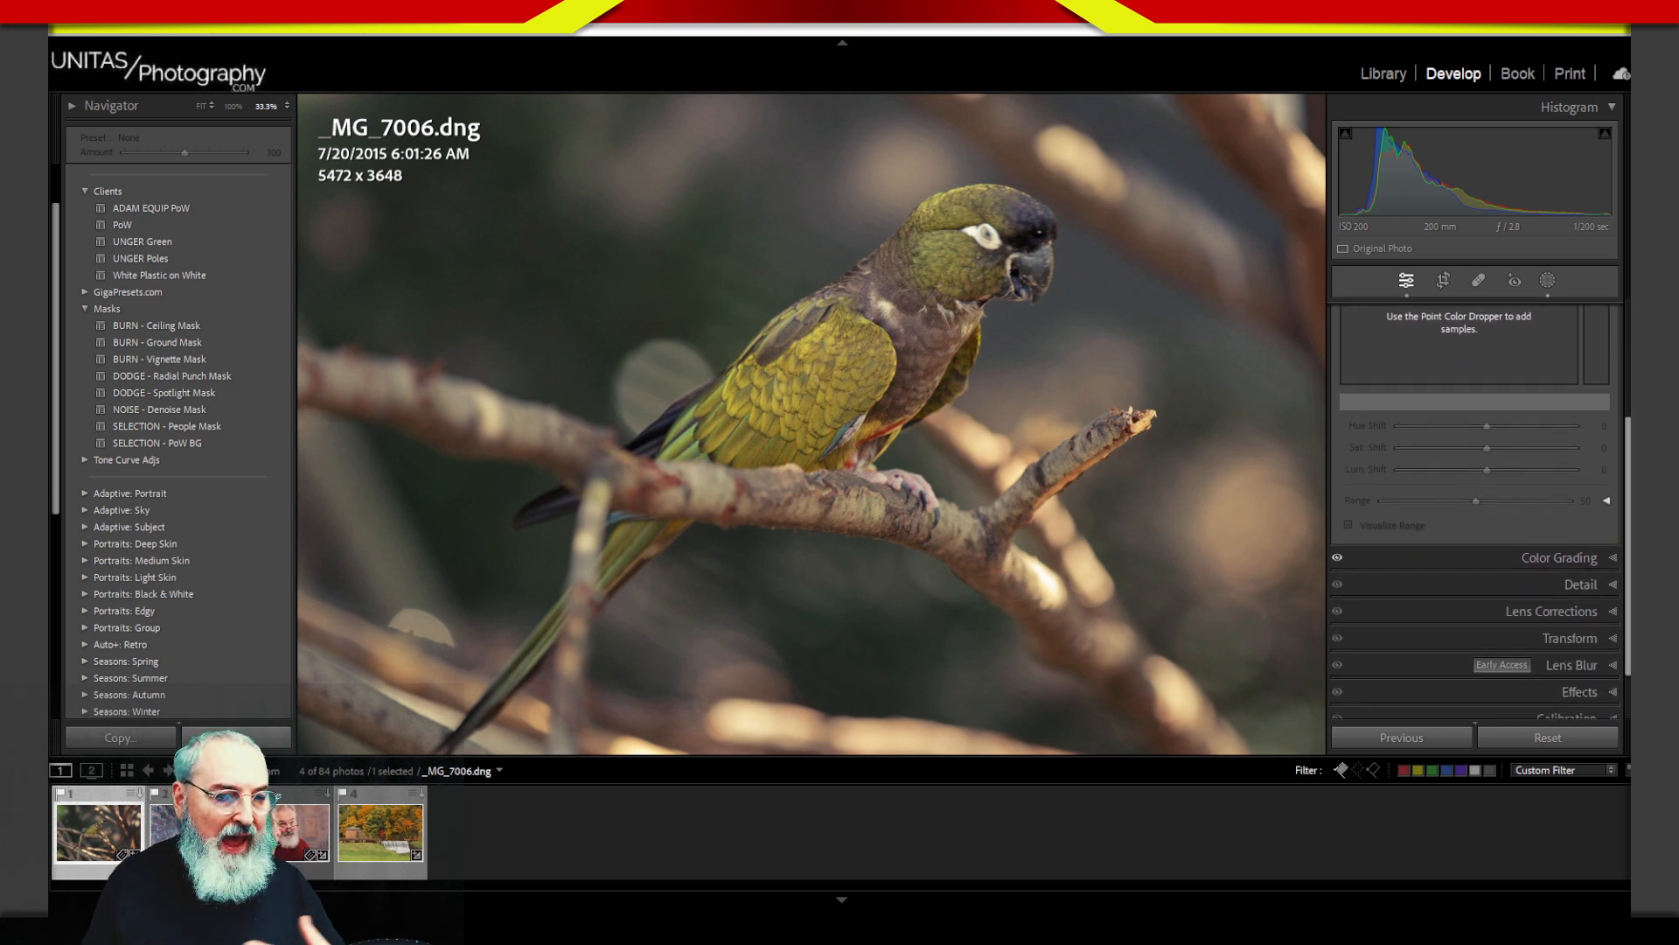
pyautogui.scroll(1, 1494, 597)
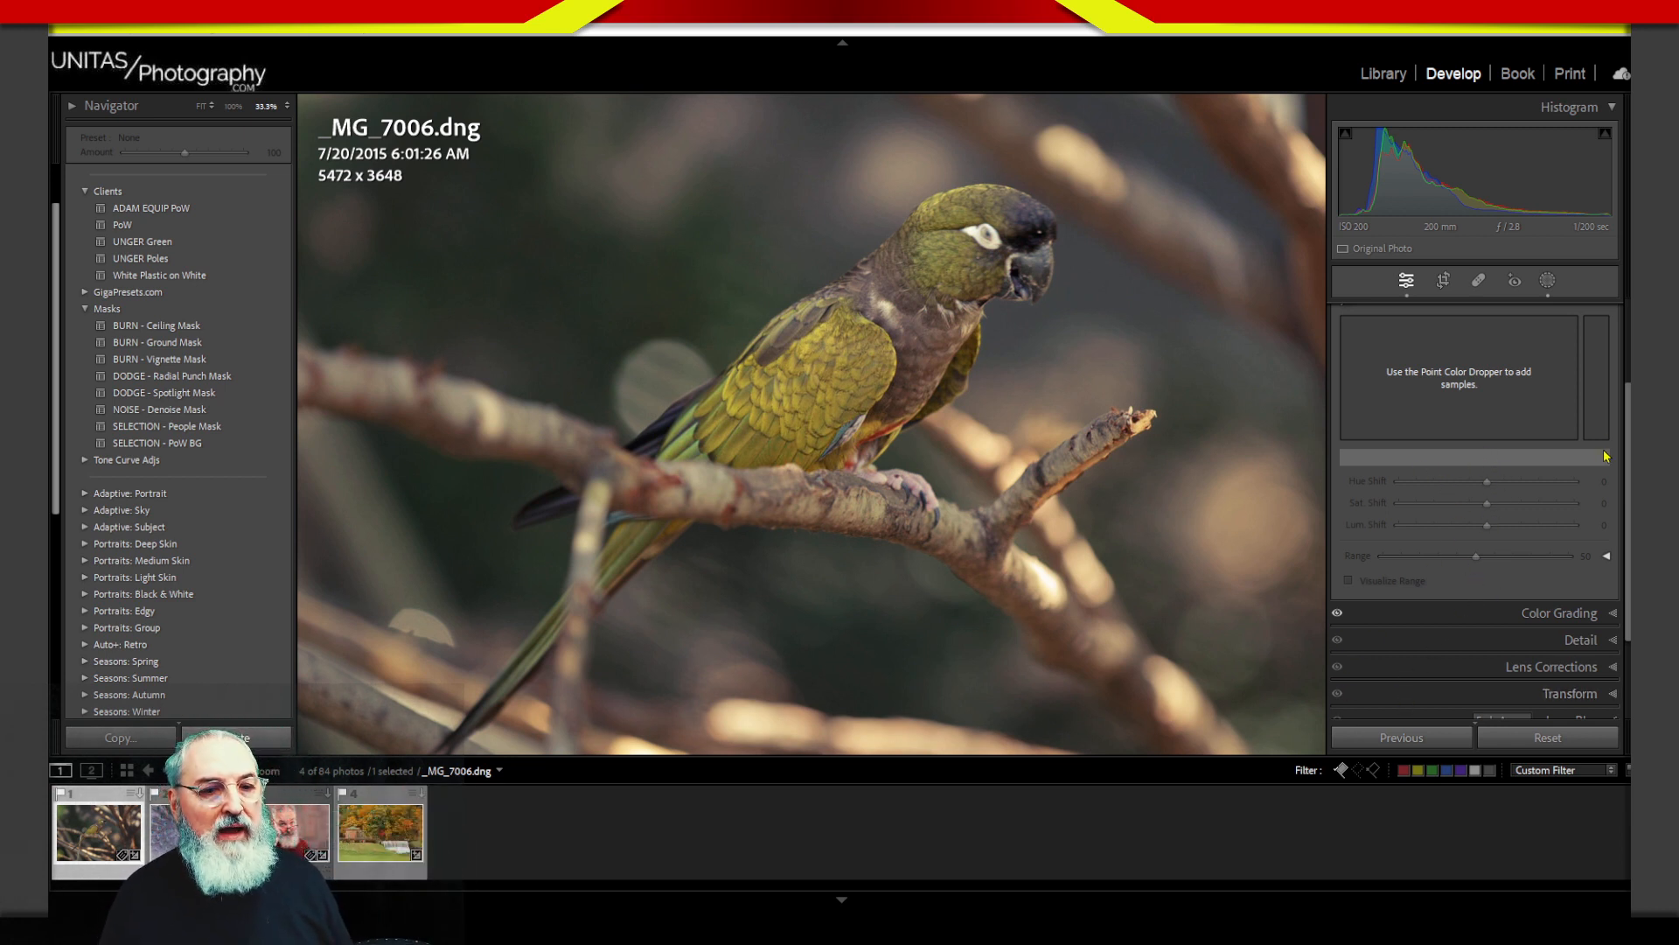
pyautogui.scroll(3, 1606, 455)
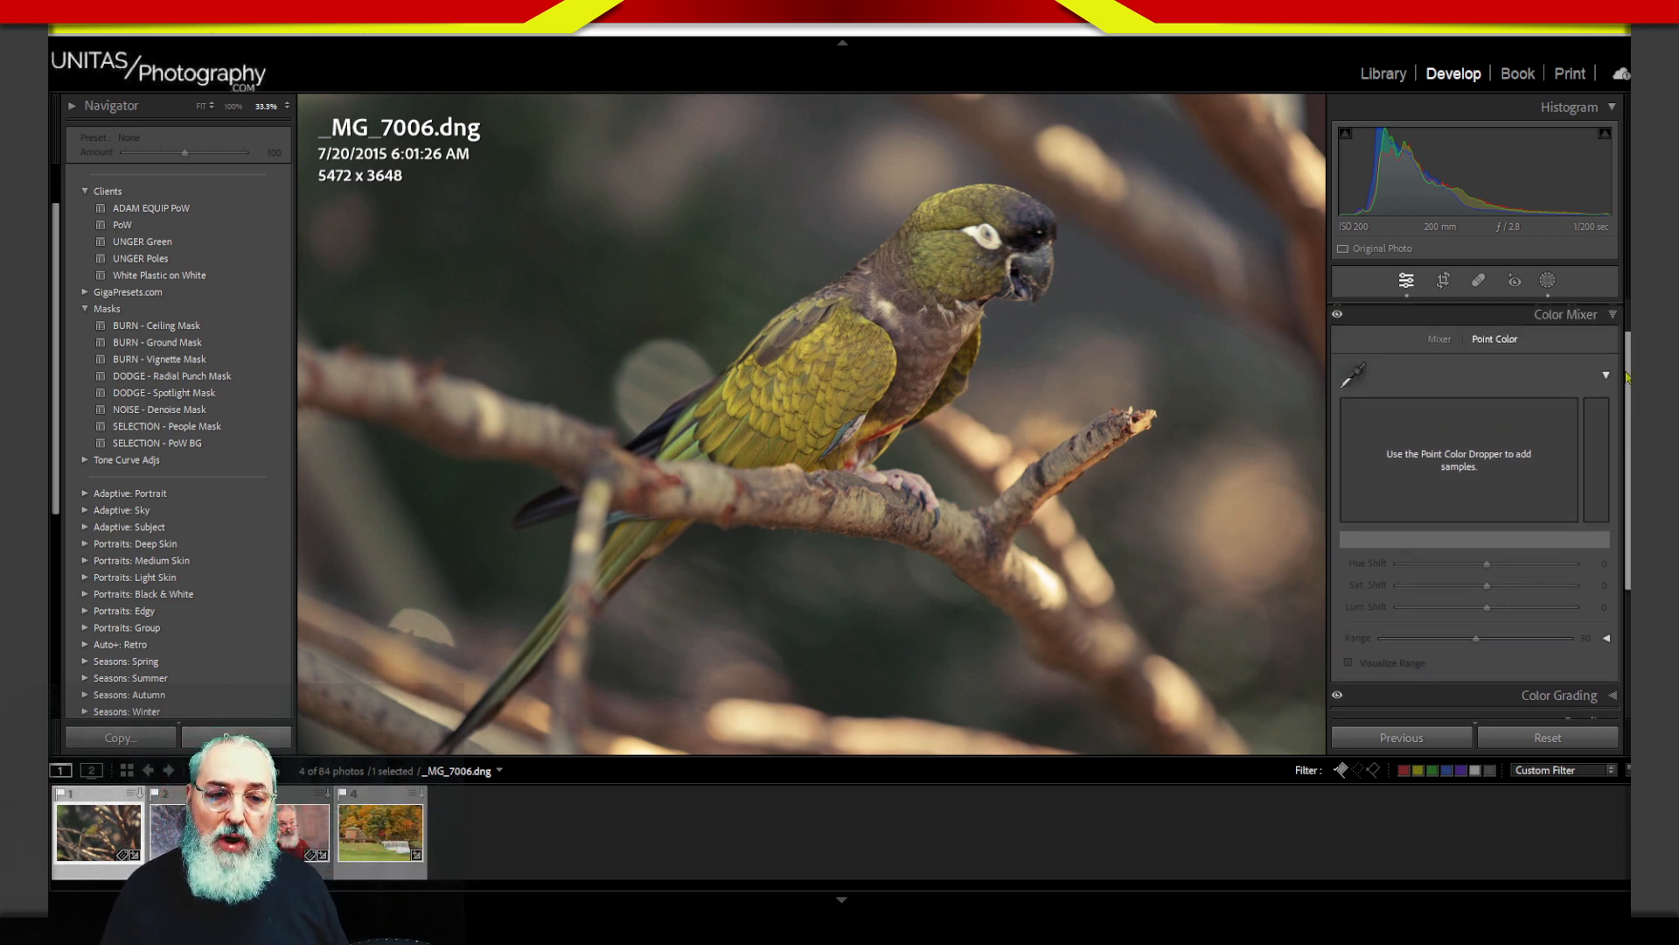
pyautogui.click(1359, 402)
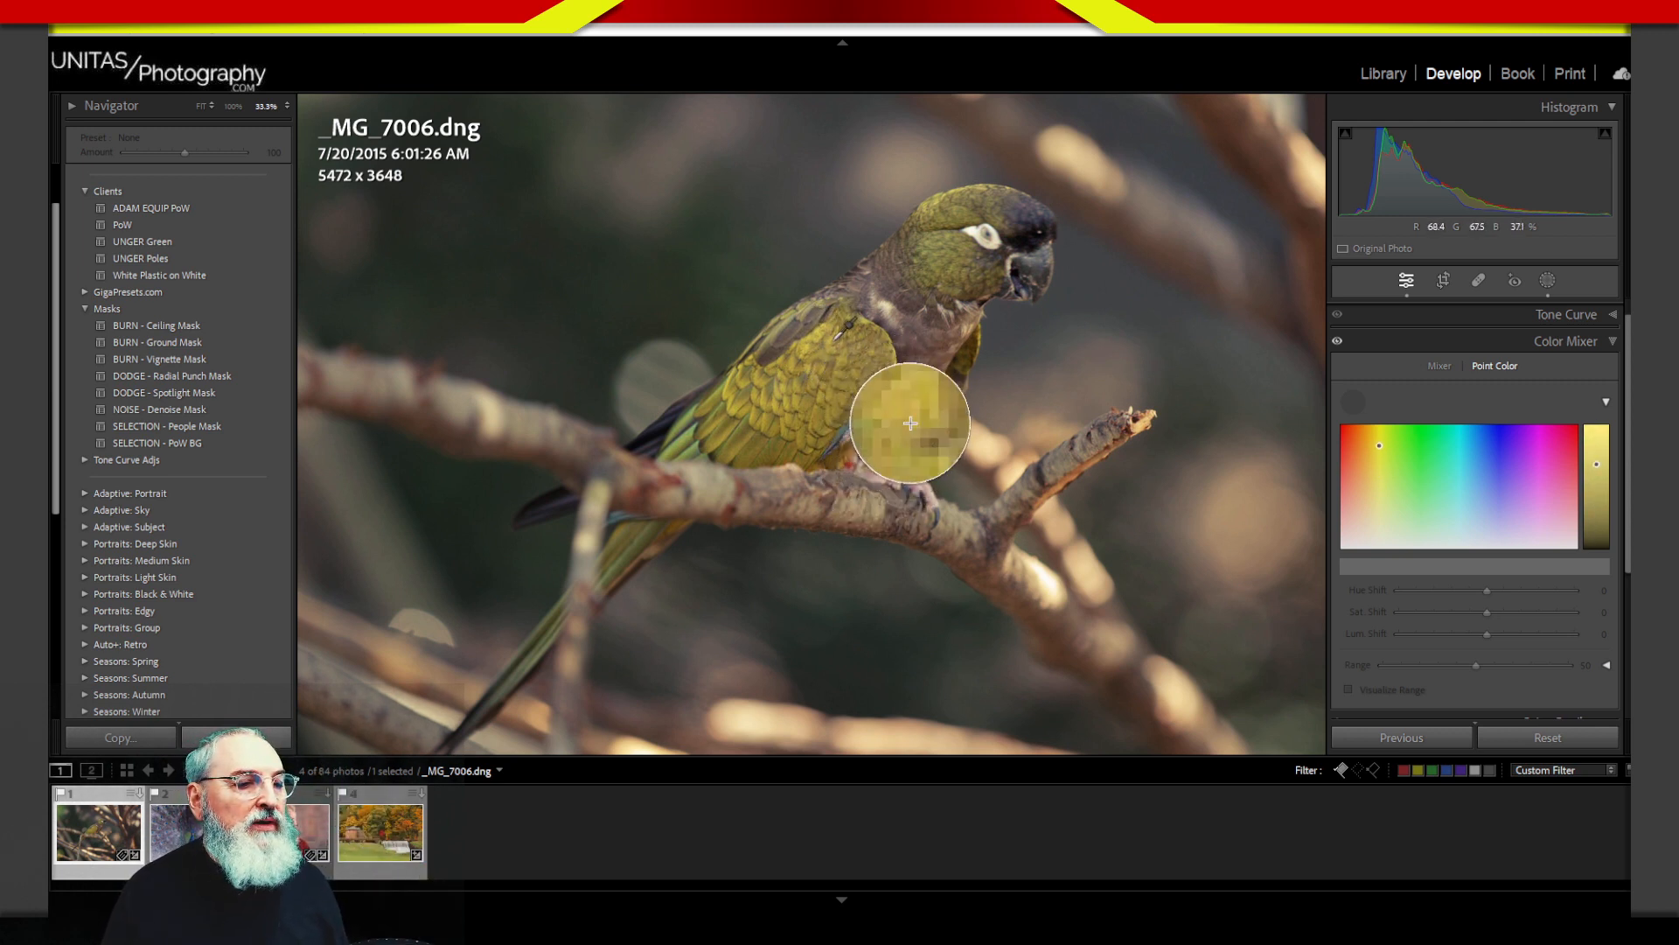
pyautogui.click(833, 345)
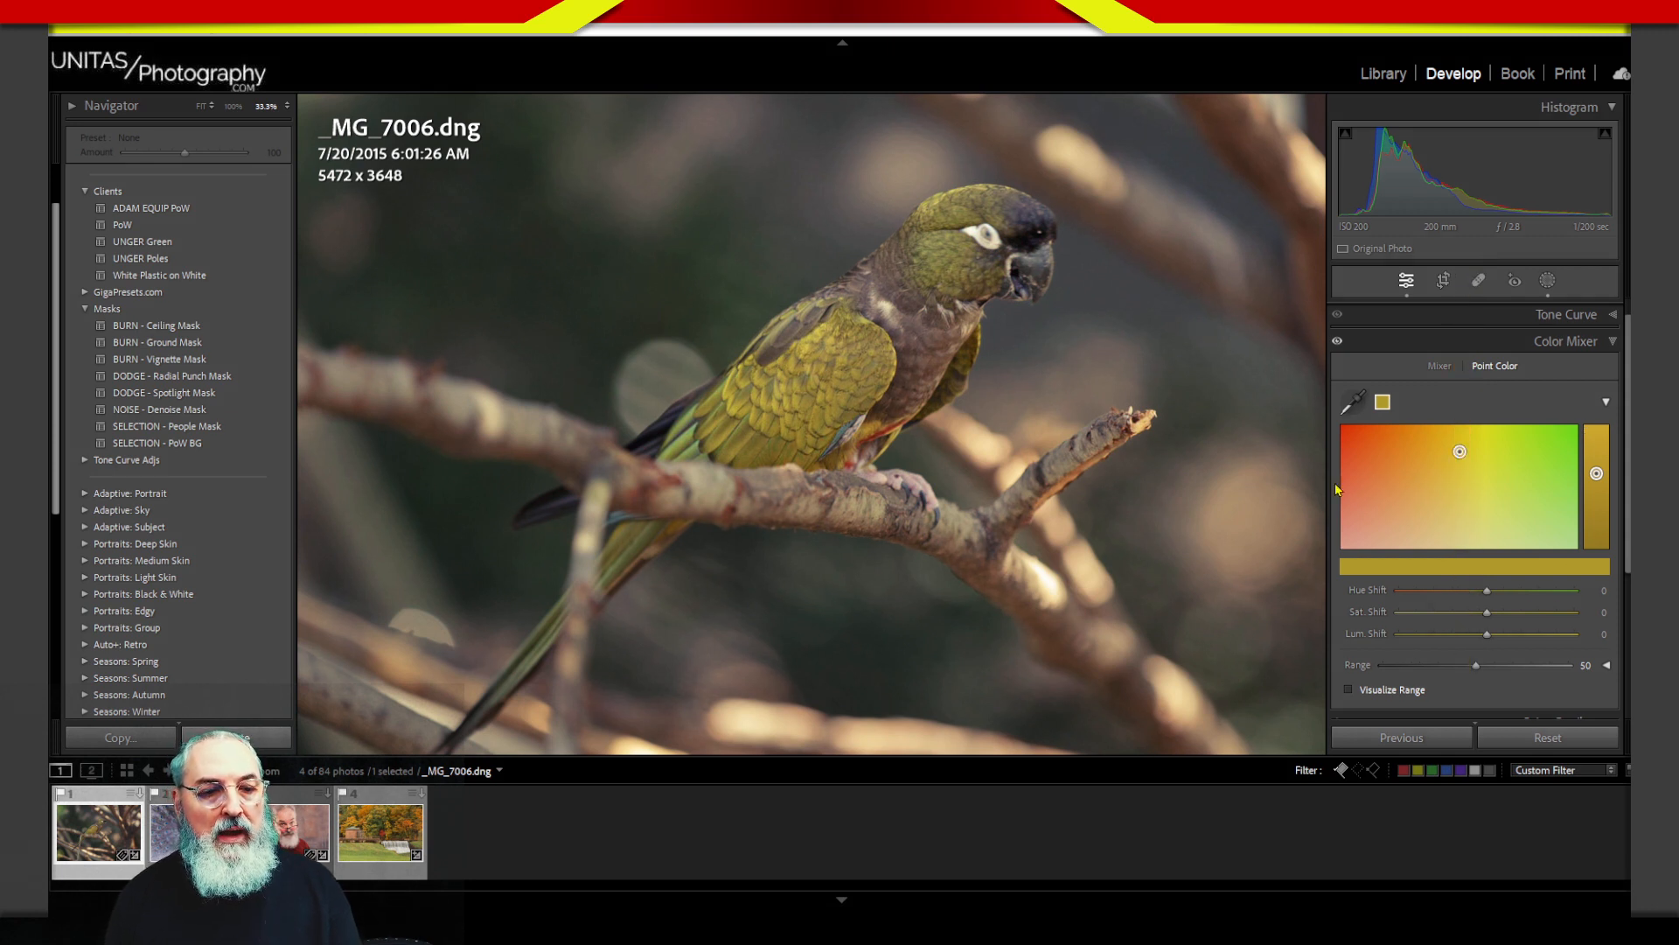
pyautogui.moveTo(1204, 473); pyautogui.dragTo(1516, 463)
pyautogui.moveTo(1098, 472); pyautogui.dragTo(767, 504)
pyautogui.moveTo(1187, 446)
pyautogui.mouseDown()
pyautogui.moveTo(1314, 436)
pyautogui.moveTo(1549, 454)
pyautogui.moveTo(1228, 462)
pyautogui.moveTo(1589, 458)
pyautogui.moveTo(1160, 477)
pyautogui.mouseUp()
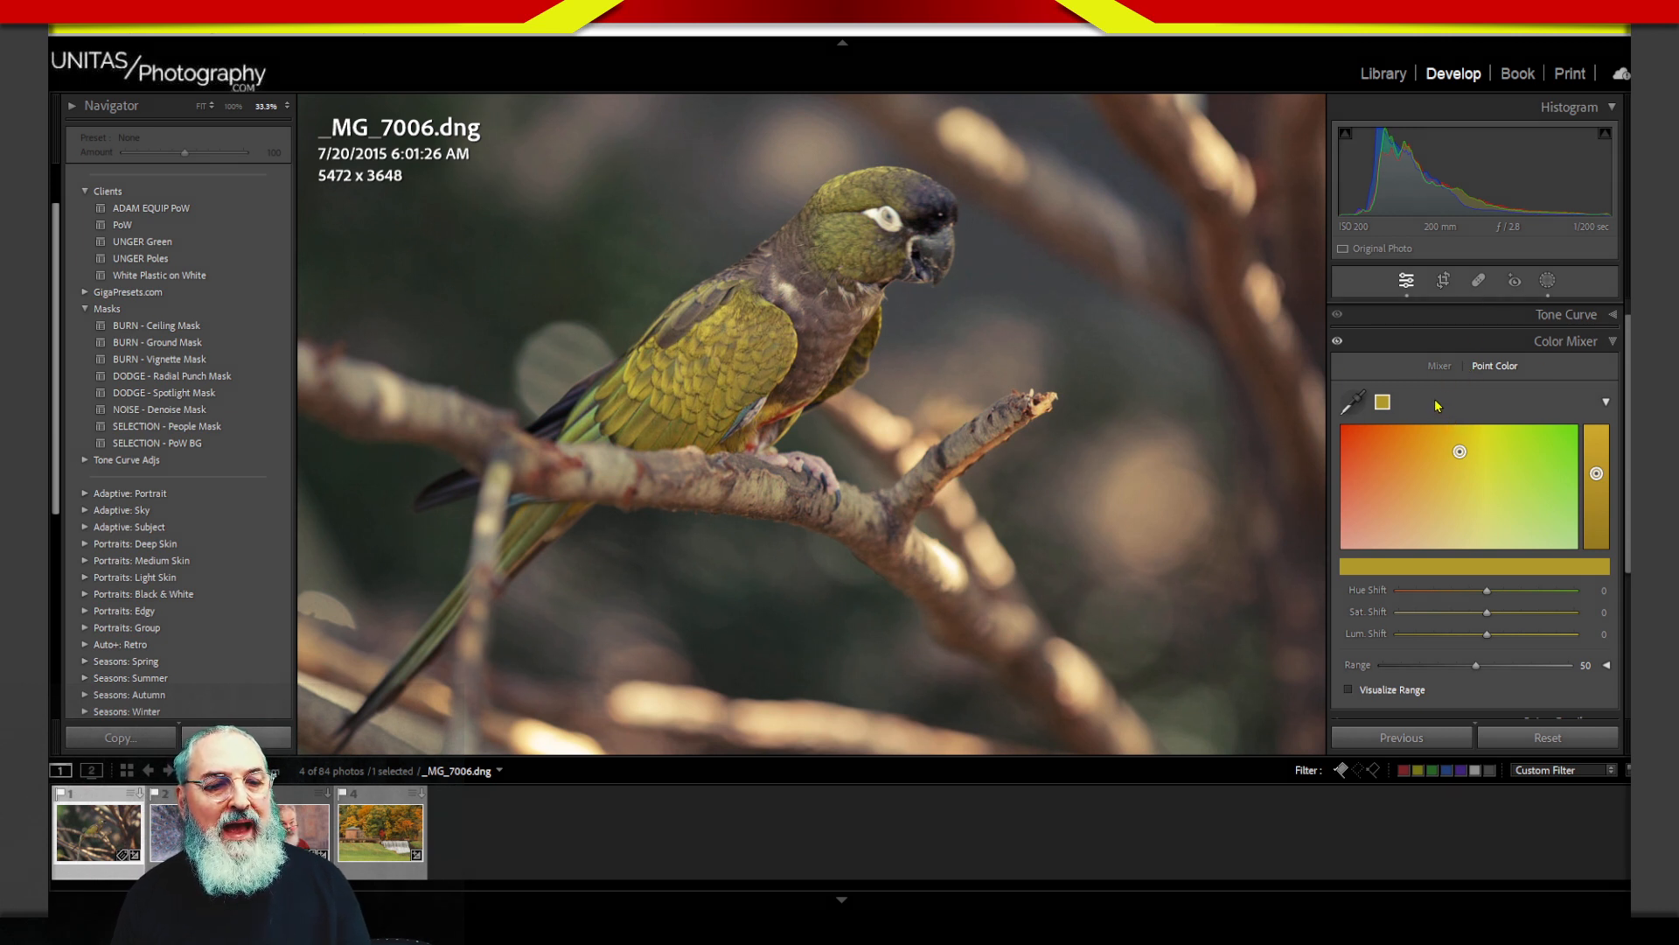
pyautogui.moveTo(1440, 393); pyautogui.dragTo(1411, 423)
pyautogui.moveTo(1457, 407); pyautogui.dragTo(1458, 426)
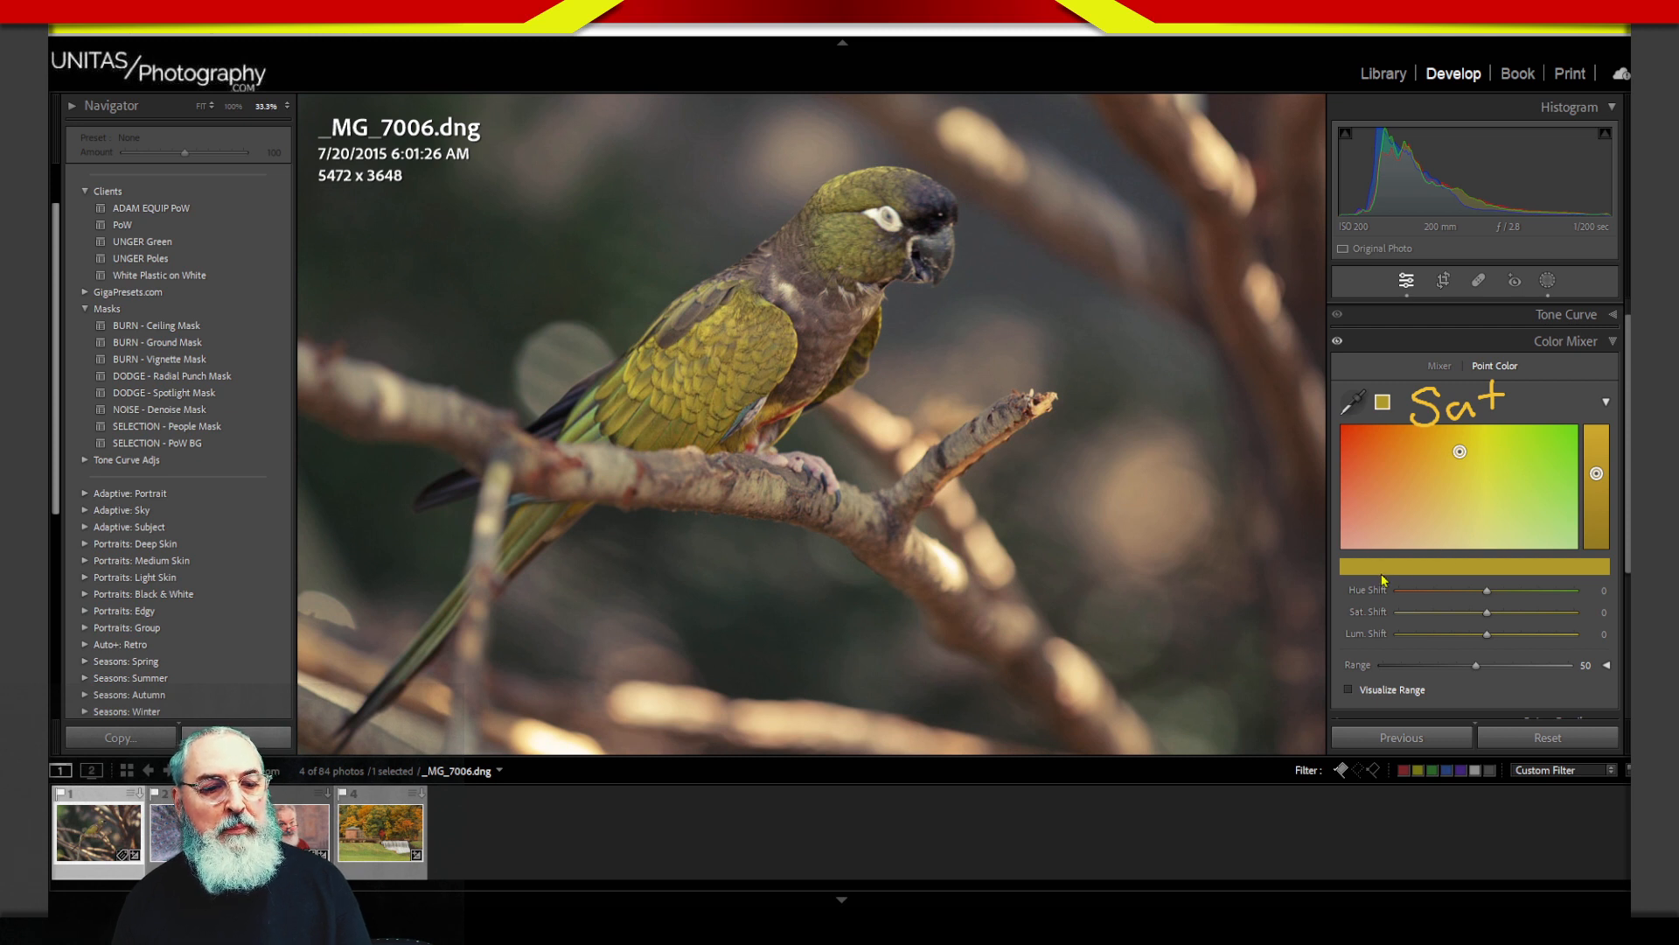
pyautogui.moveTo(1409, 582)
pyautogui.mouseDown()
pyautogui.moveTo(1432, 615)
pyautogui.moveTo(1496, 596)
pyautogui.mouseUp()
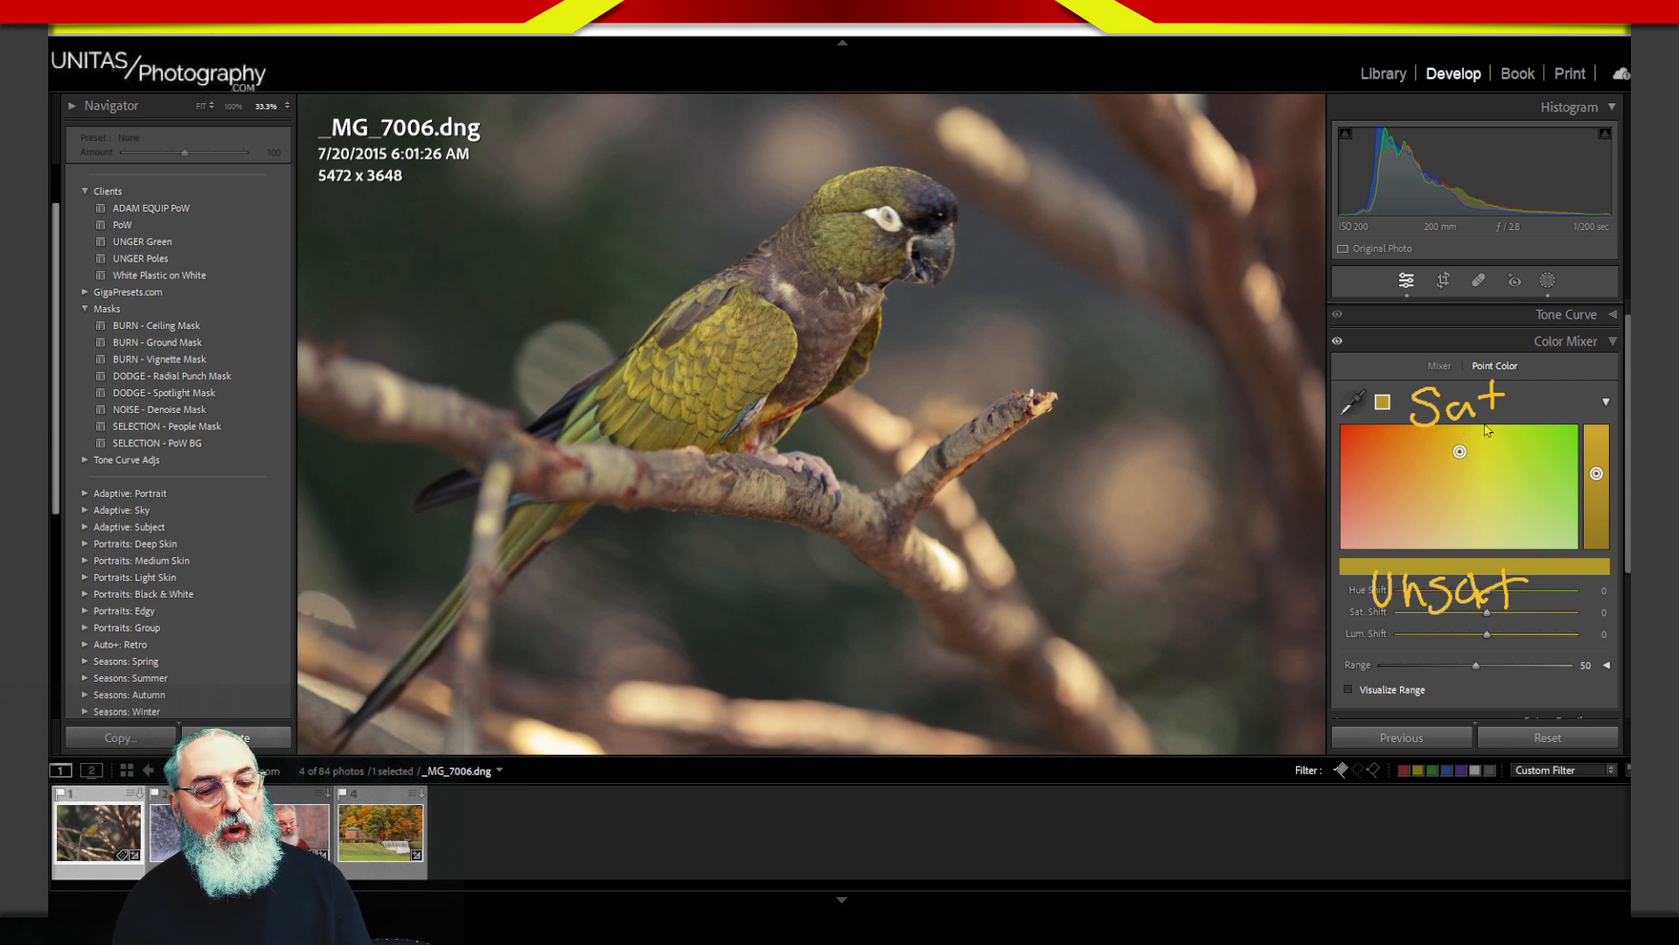
pyautogui.moveTo(1475, 423)
pyautogui.mouseDown()
pyautogui.moveTo(1550, 427)
pyautogui.moveTo(1453, 427)
pyautogui.moveTo(1511, 423)
pyautogui.mouseUp()
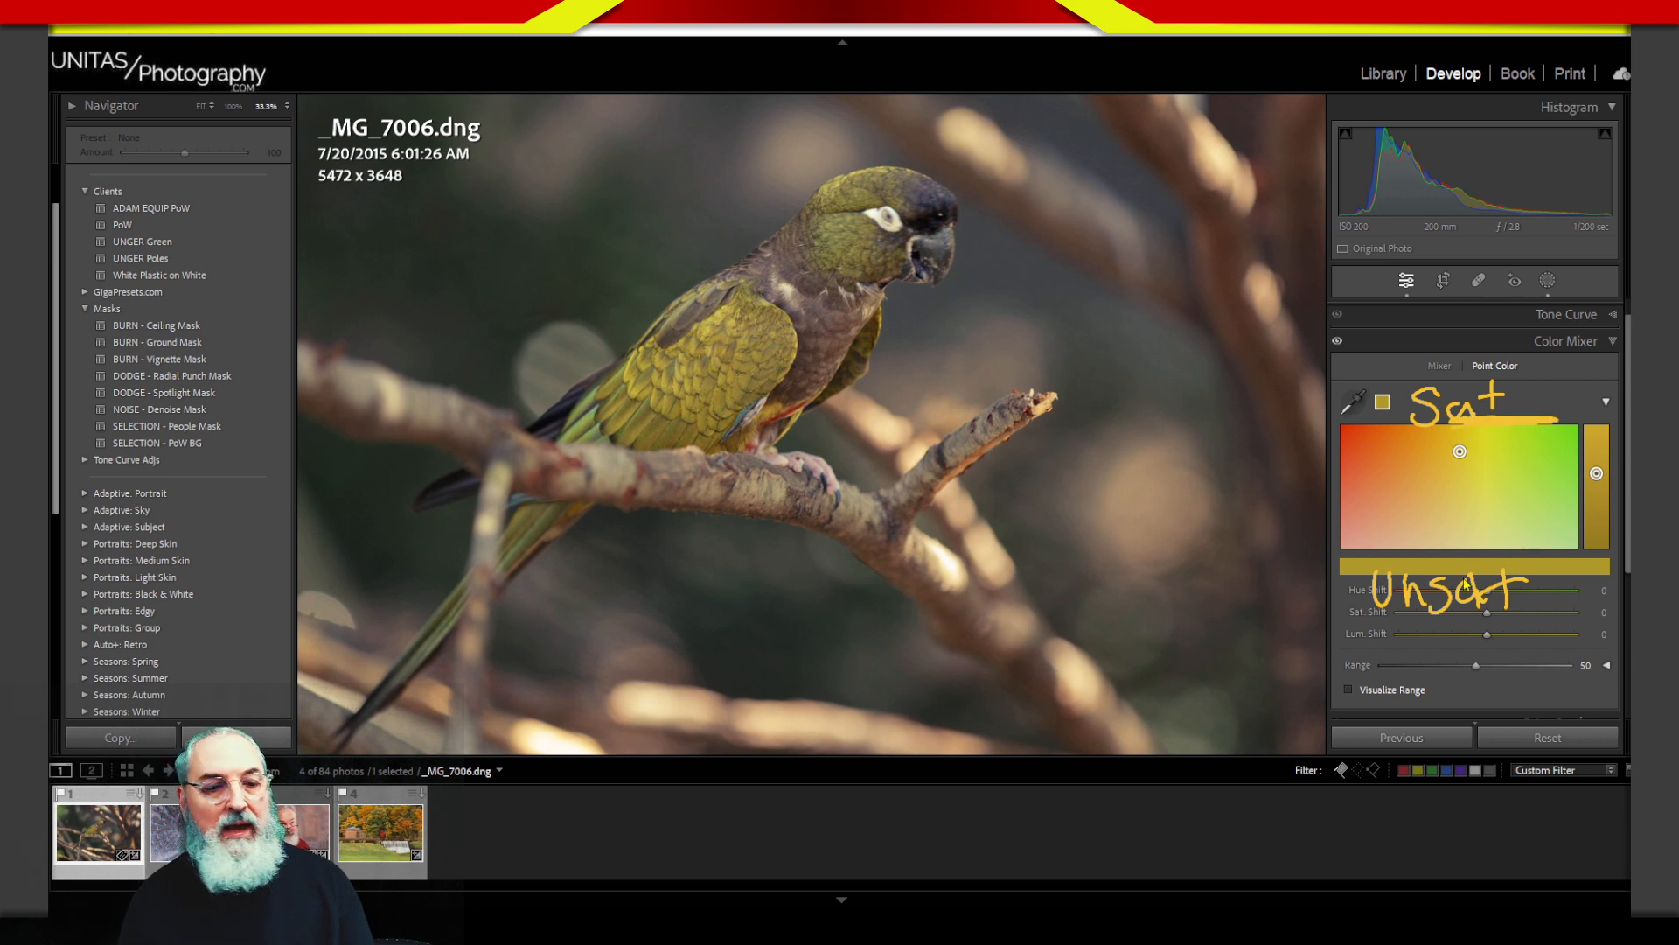
pyautogui.moveTo(1493, 555)
pyautogui.mouseDown()
pyautogui.moveTo(1444, 554)
pyautogui.moveTo(1528, 552)
pyautogui.moveTo(1430, 553)
pyautogui.mouseUp()
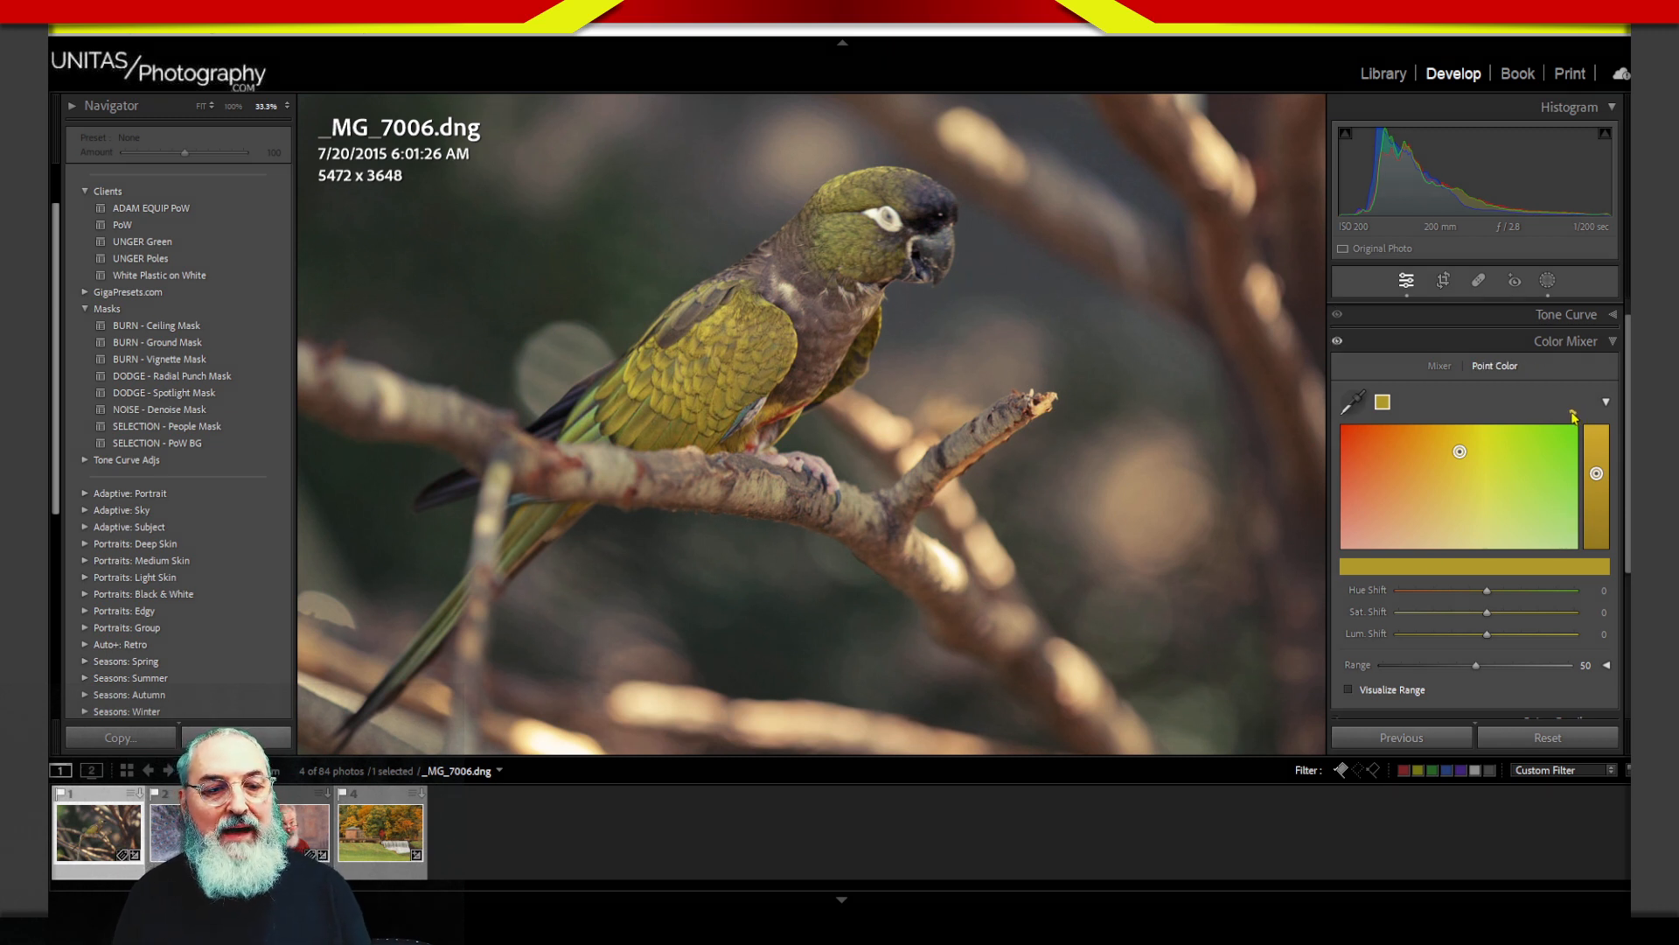
pyautogui.moveTo(1572, 404)
pyautogui.mouseDown()
pyautogui.moveTo(1613, 408)
pyautogui.moveTo(1620, 572)
pyautogui.moveTo(1566, 583)
pyautogui.moveTo(1567, 391)
pyautogui.moveTo(1611, 402)
pyautogui.moveTo(1619, 547)
pyautogui.mouseUp()
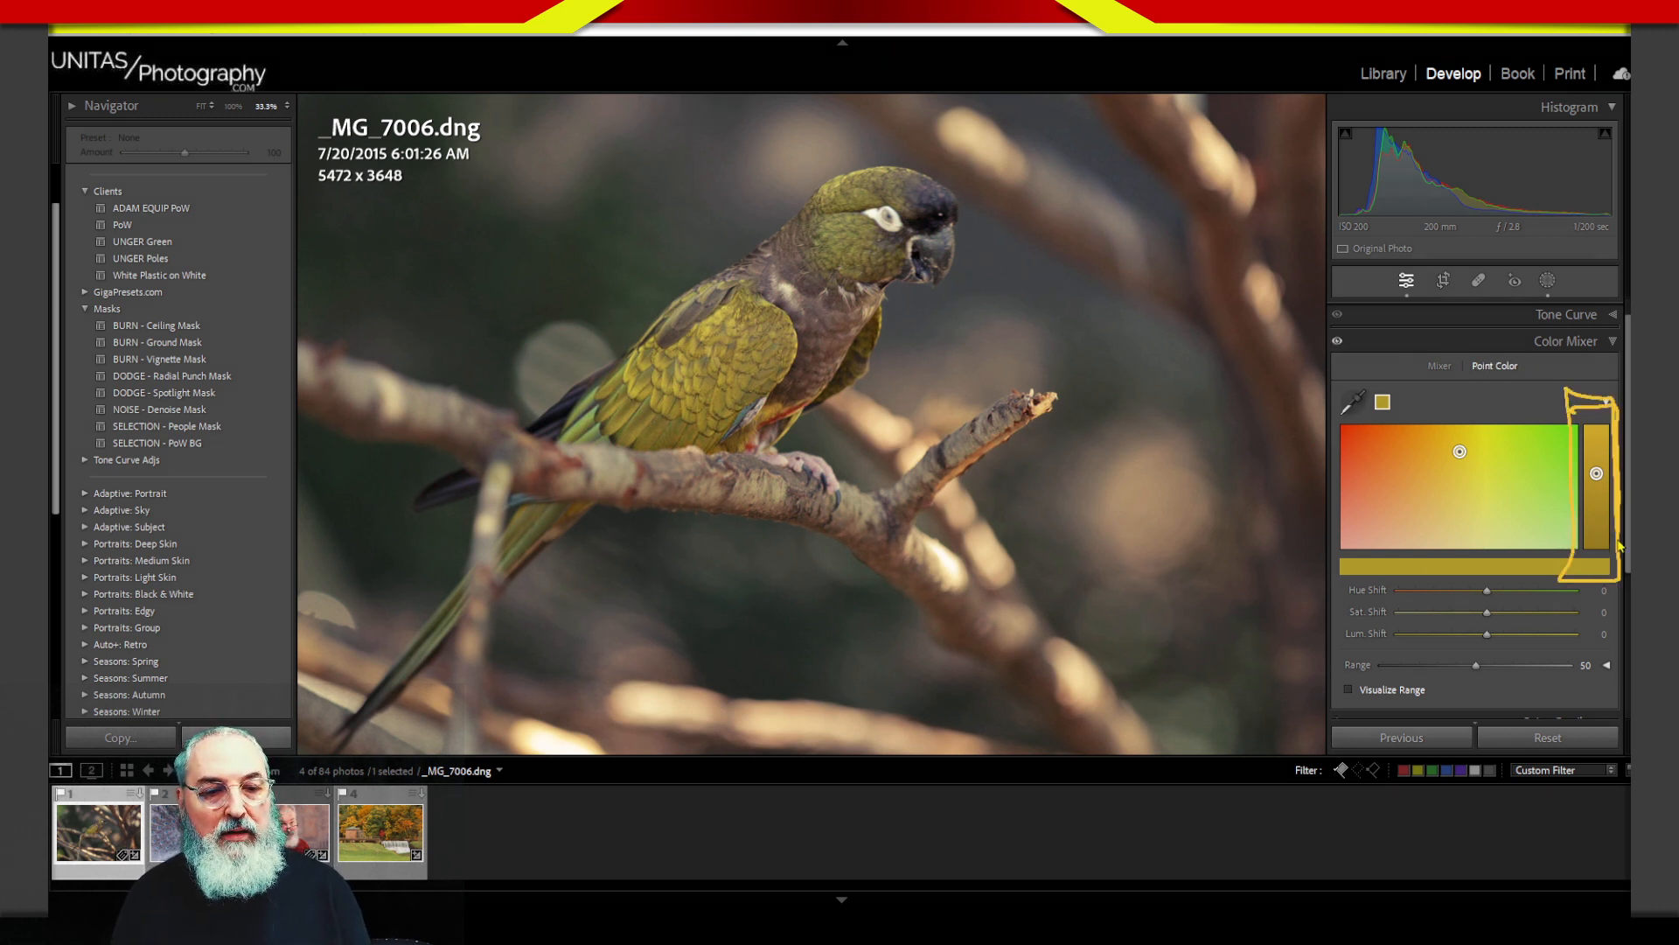
pyautogui.moveTo(1581, 433)
pyautogui.mouseDown()
pyautogui.moveTo(1576, 597)
pyautogui.moveTo(1615, 585)
pyautogui.moveTo(1628, 430)
pyautogui.moveTo(1574, 404)
pyautogui.mouseUp()
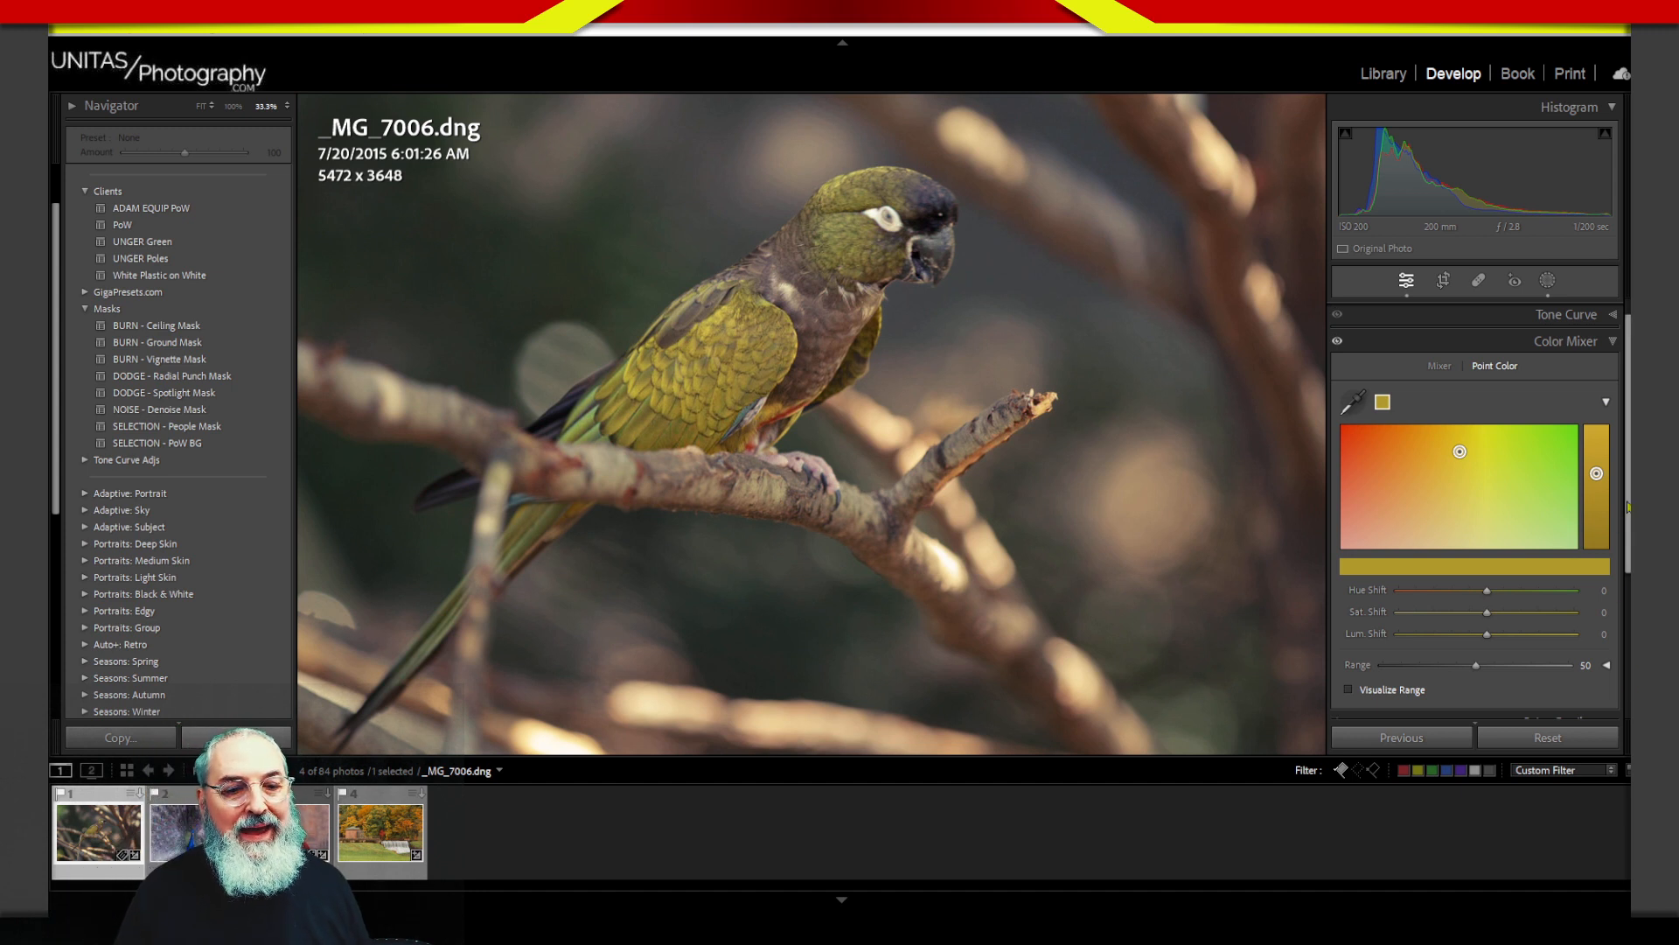
# Step: Shift the sampled yellow in Point Color, trying an orange hue at -53 and settling on green with Hue Shift +63 and Sat. Shift +4
pyautogui.scroll(-2, 1623, 533)
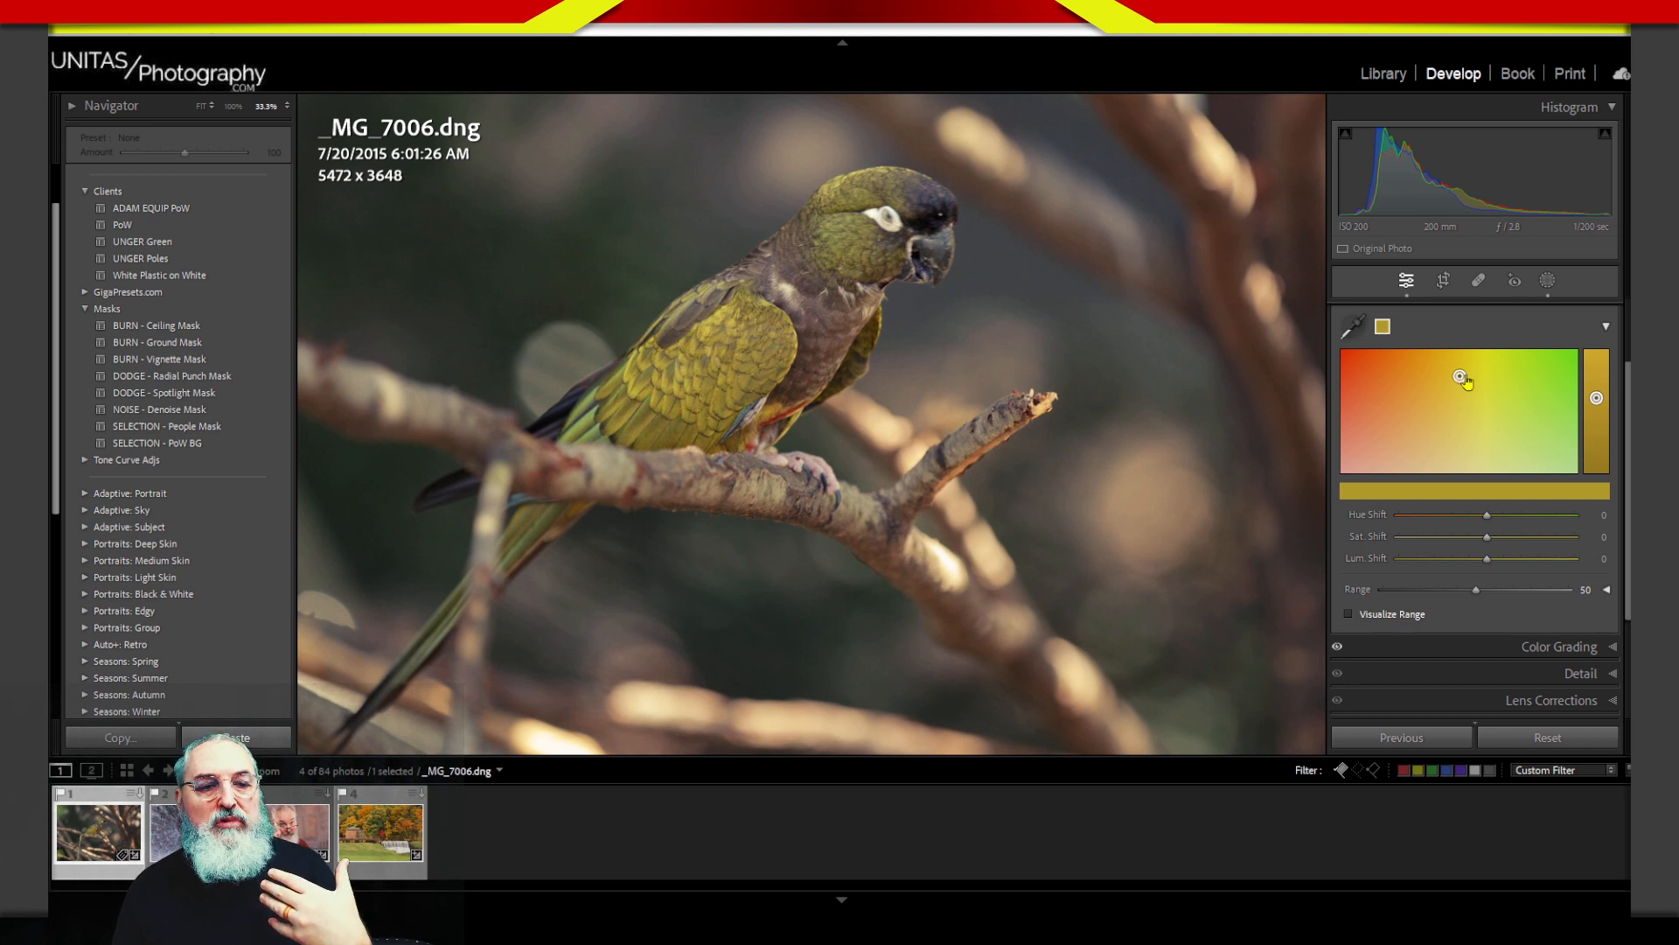
pyautogui.moveTo(1463, 379); pyautogui.dragTo(1382, 388)
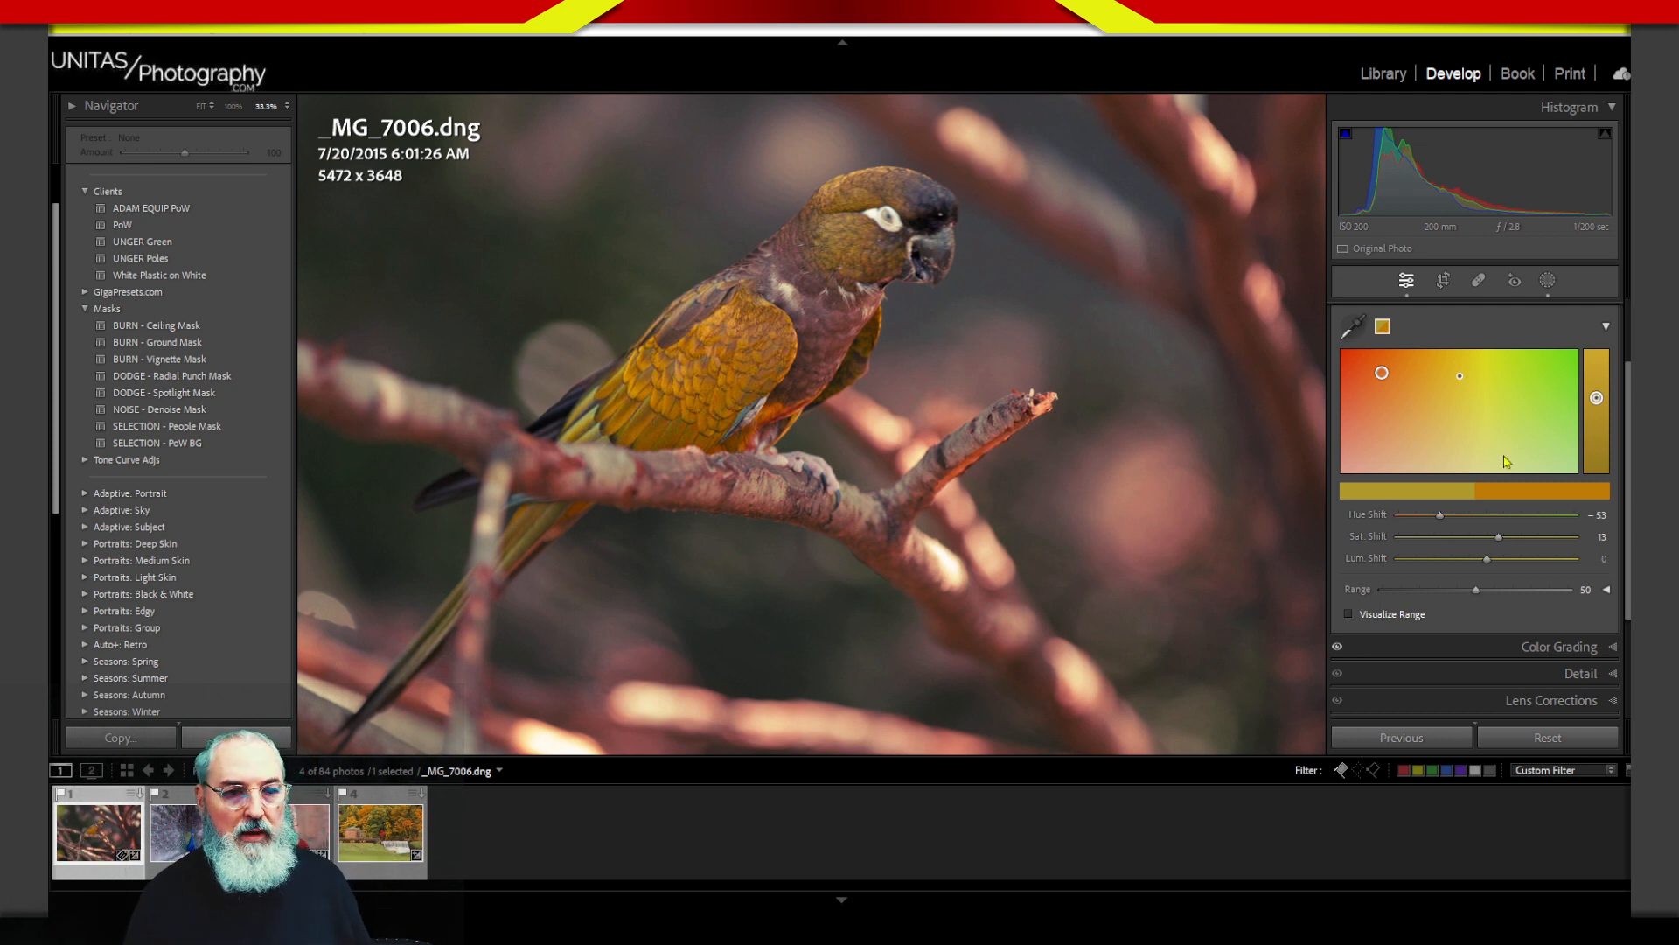
pyautogui.moveTo(1380, 383); pyautogui.dragTo(1538, 395)
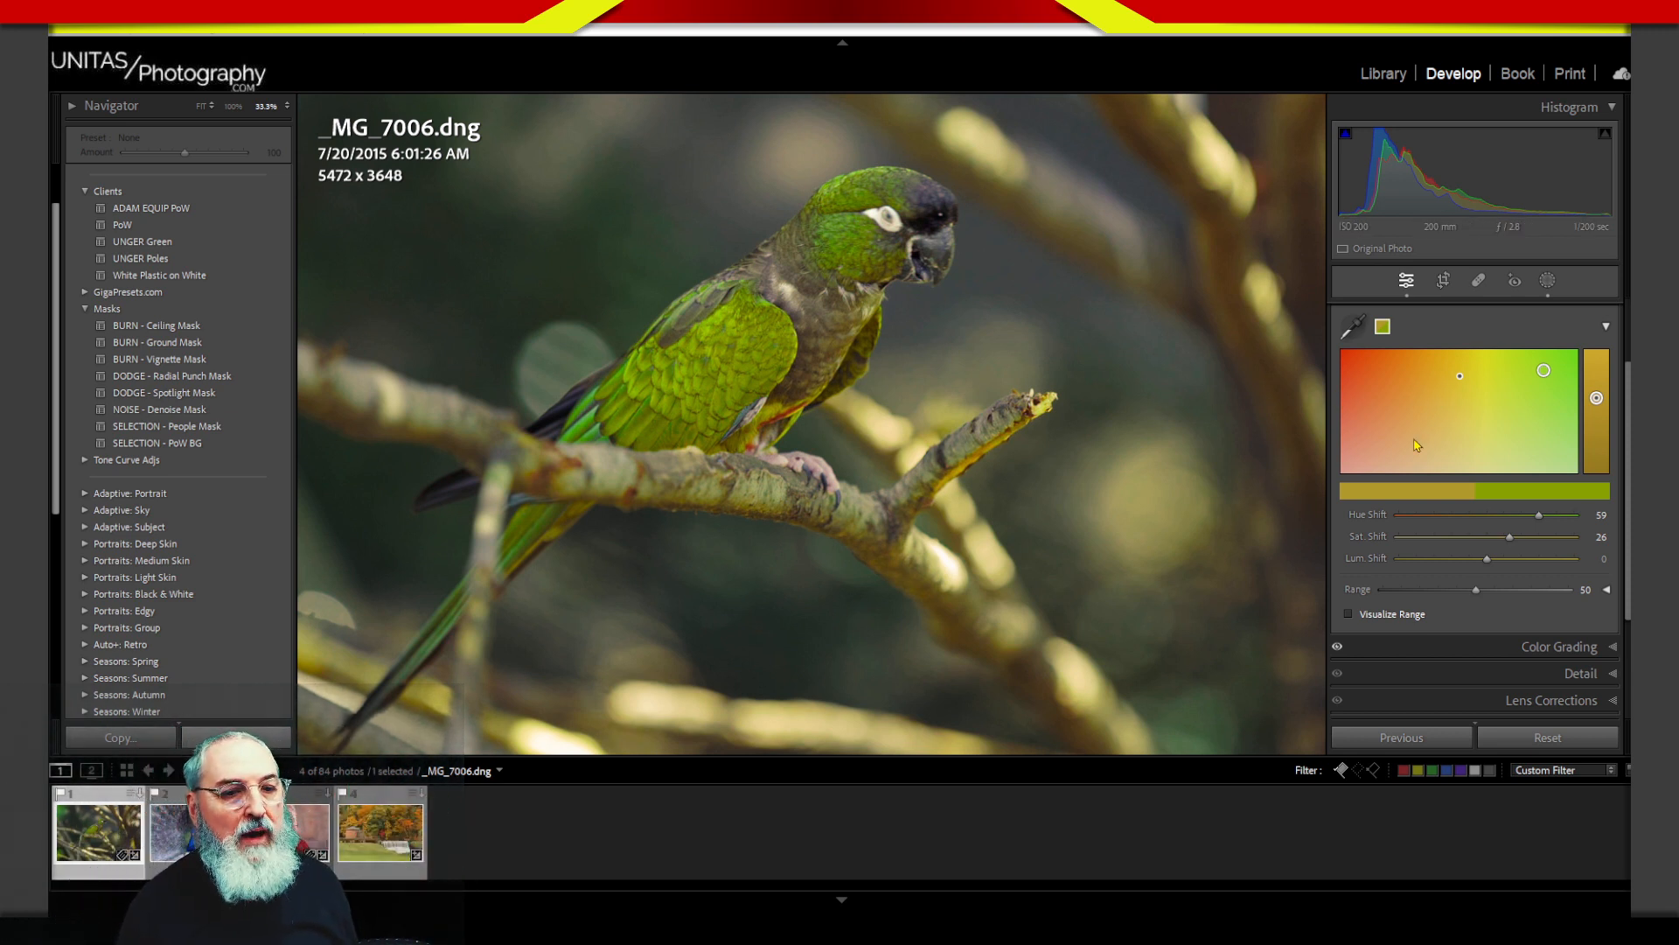
pyautogui.moveTo(1545, 374); pyautogui.dragTo(1541, 410)
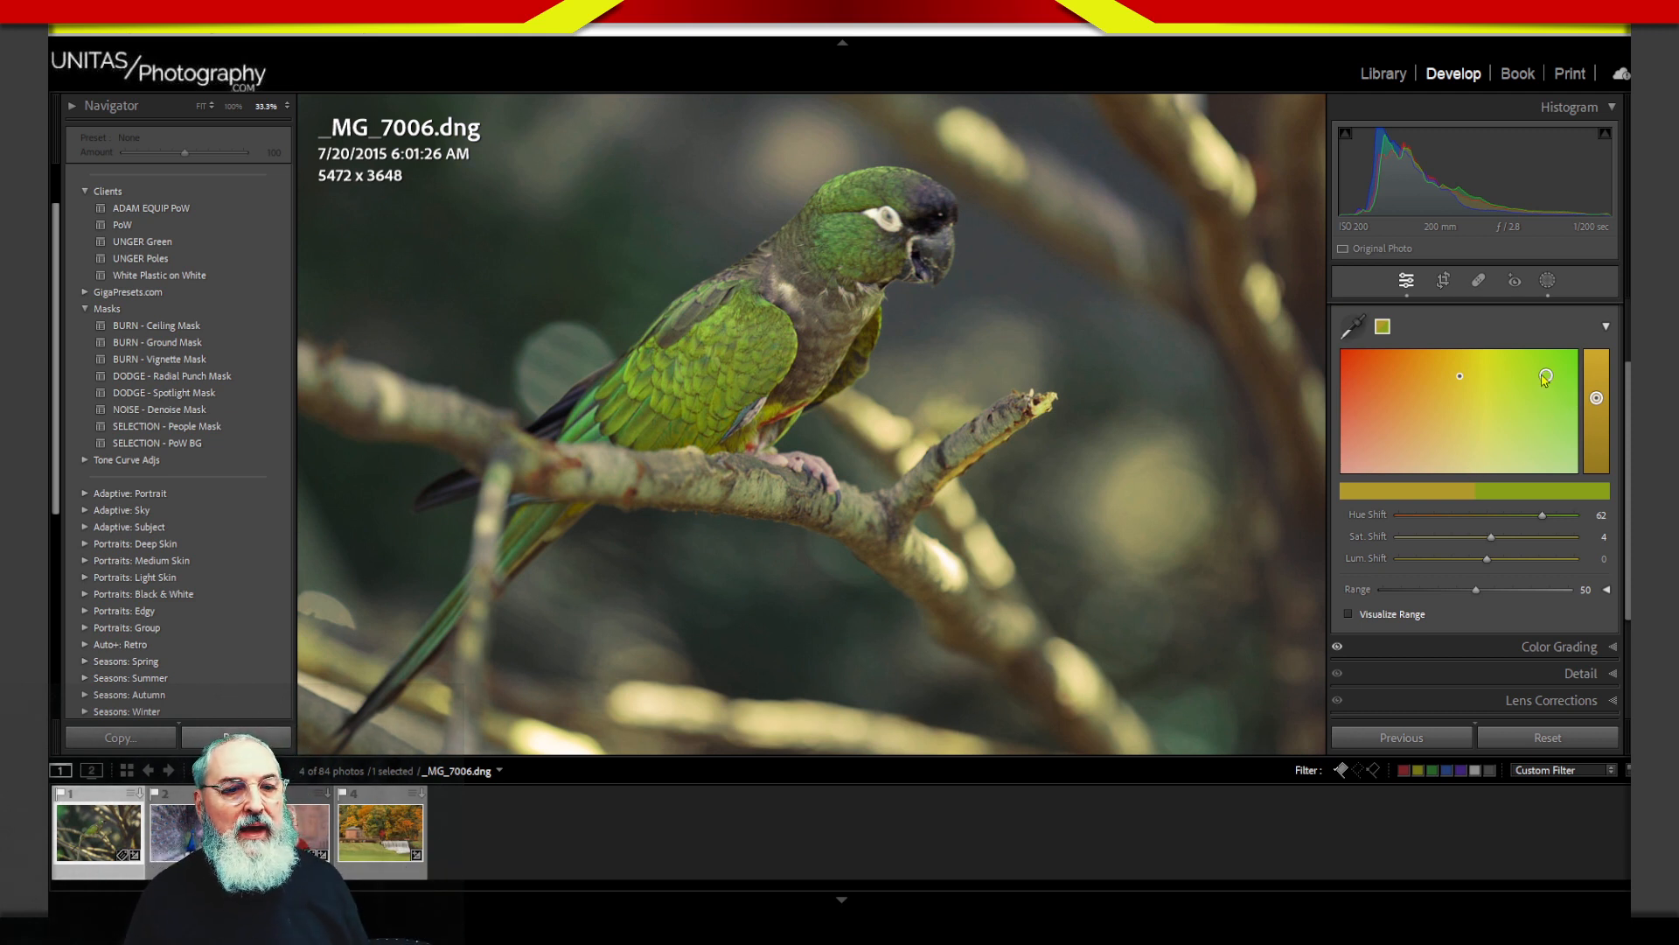
pyautogui.moveTo(1546, 378); pyautogui.dragTo(1556, 481)
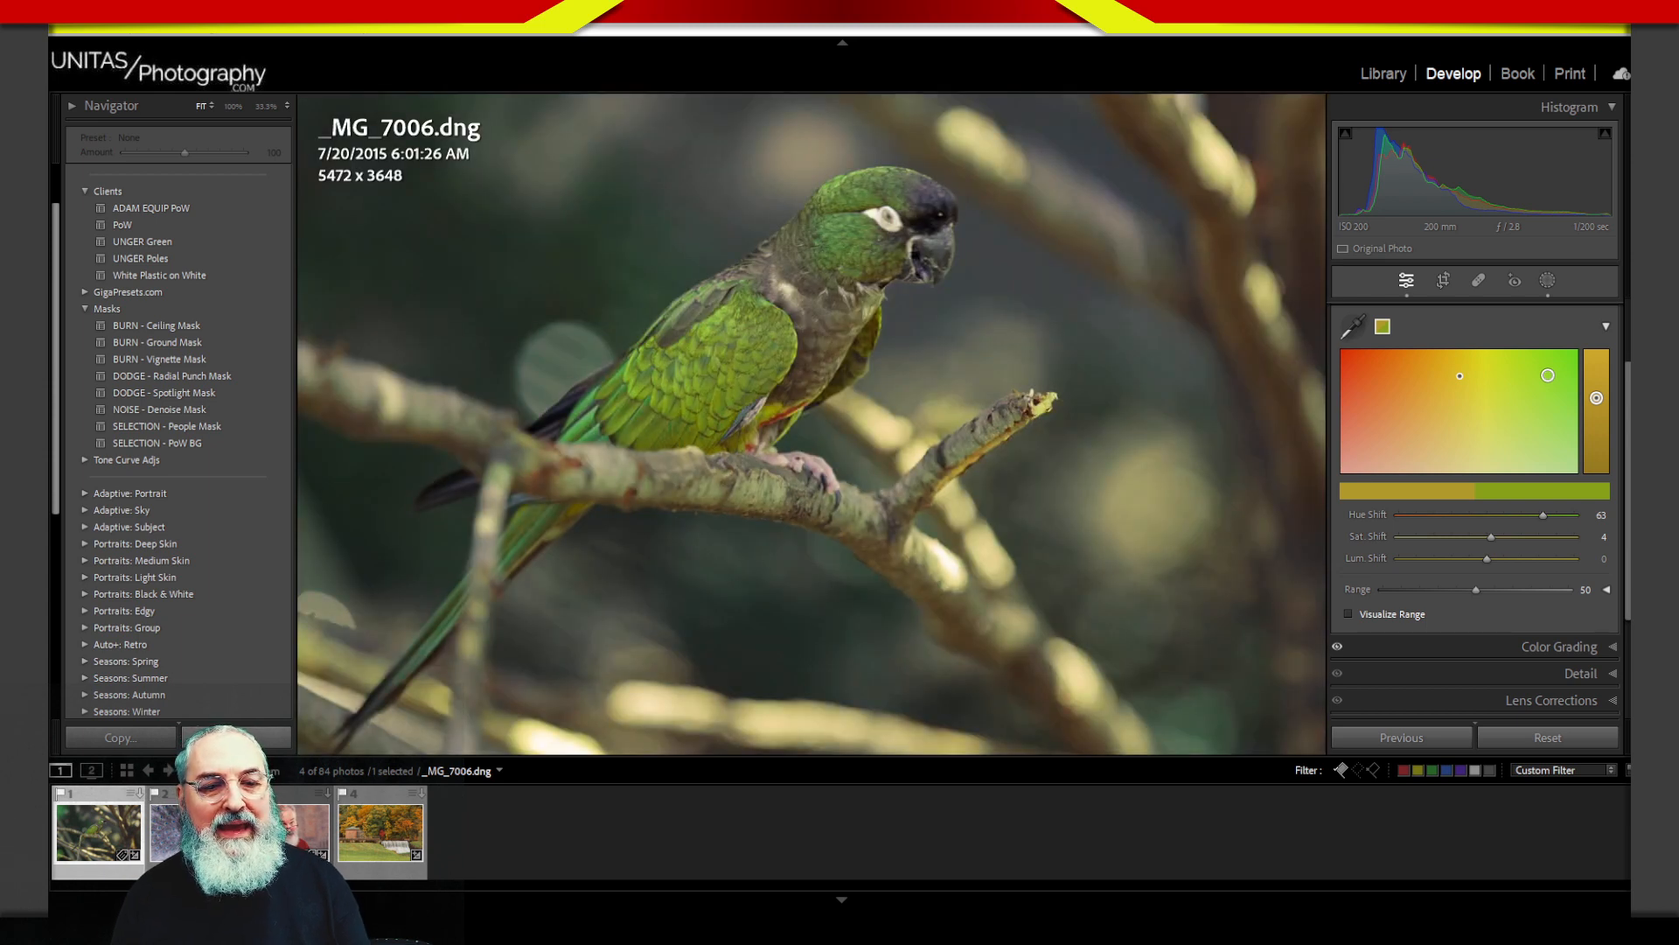
# Step: Check the shifted color across the whole photo and turn on Visualize Range for the Point Color sample
pyautogui.press('z')
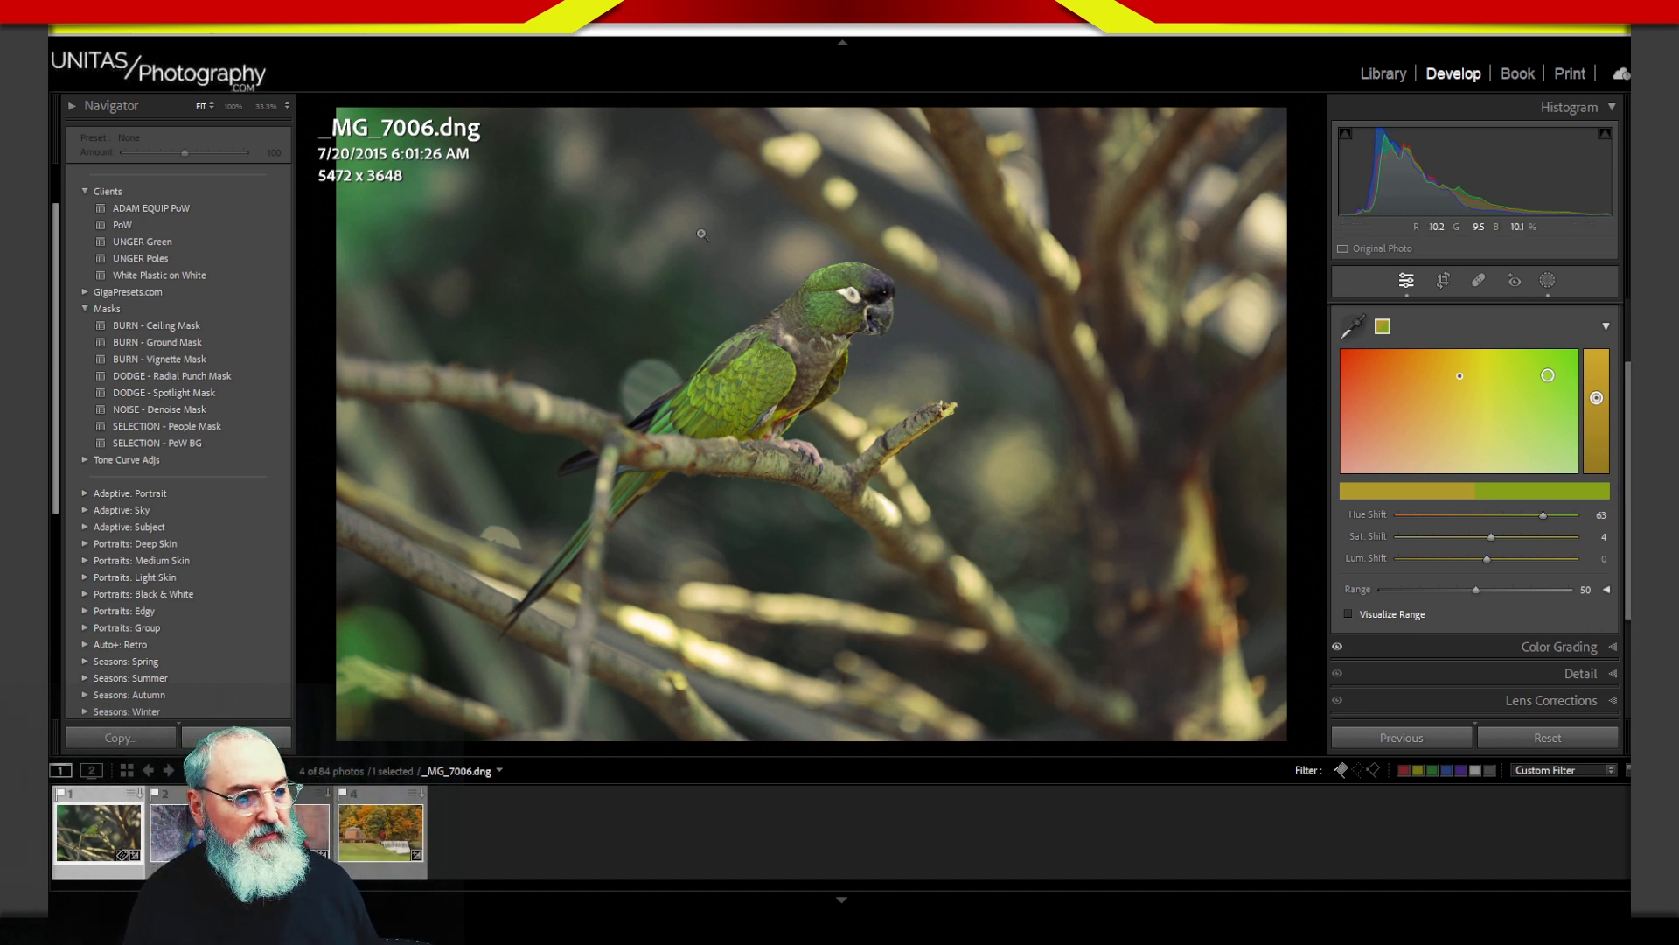
pyautogui.click(266, 106)
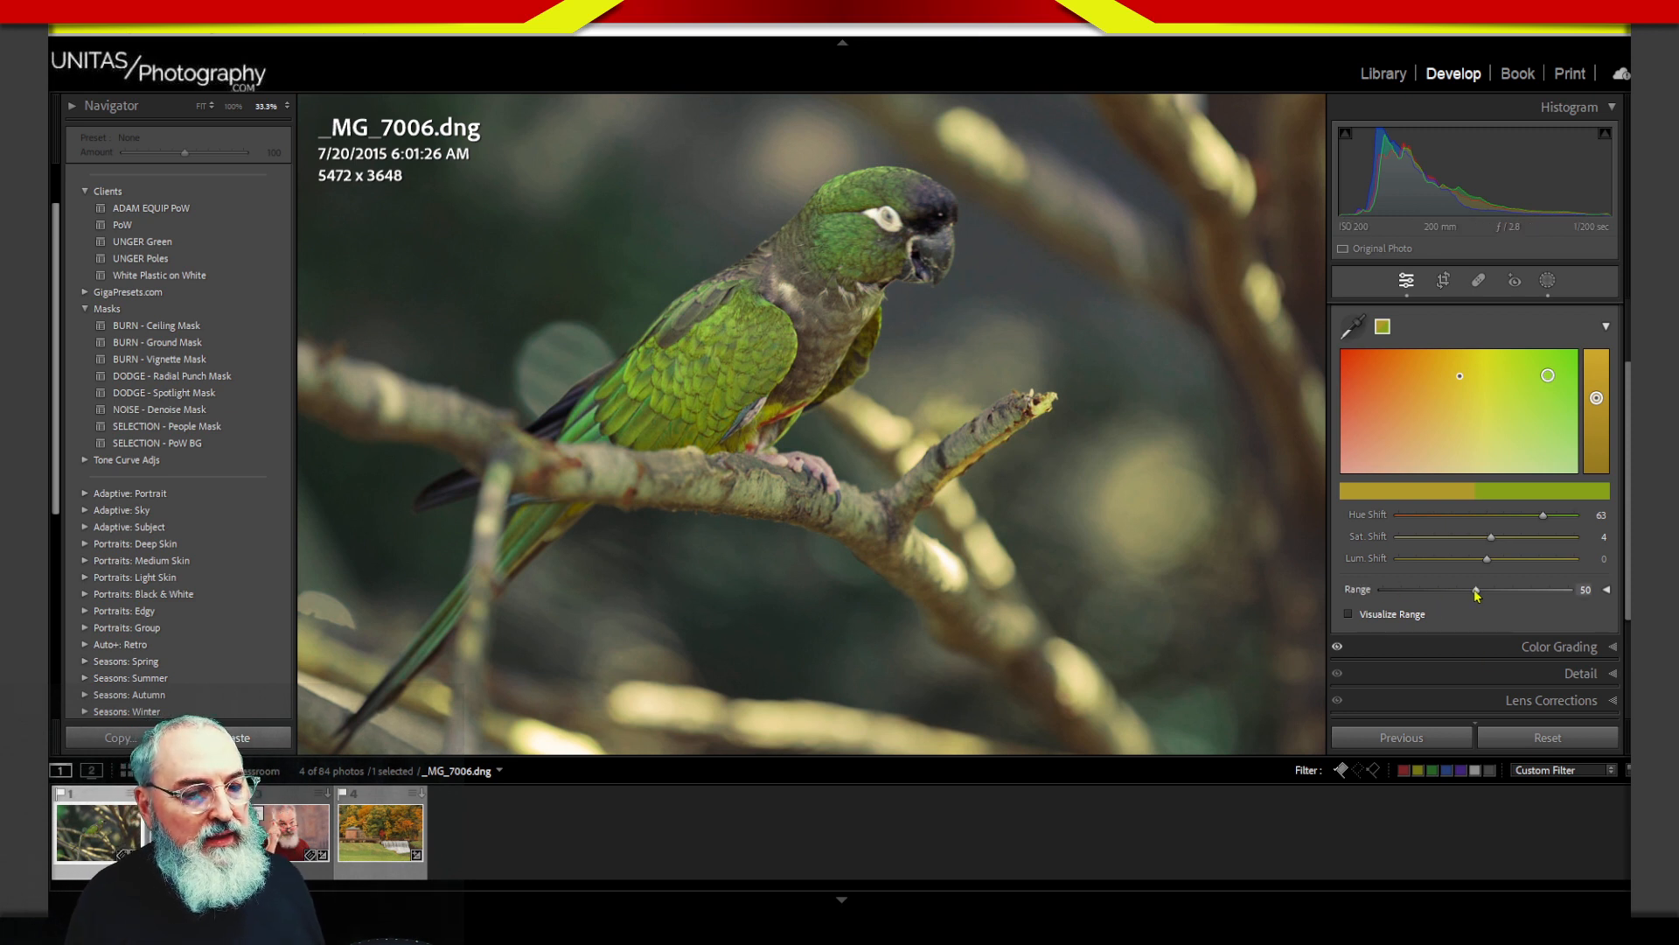
pyautogui.click(1350, 614)
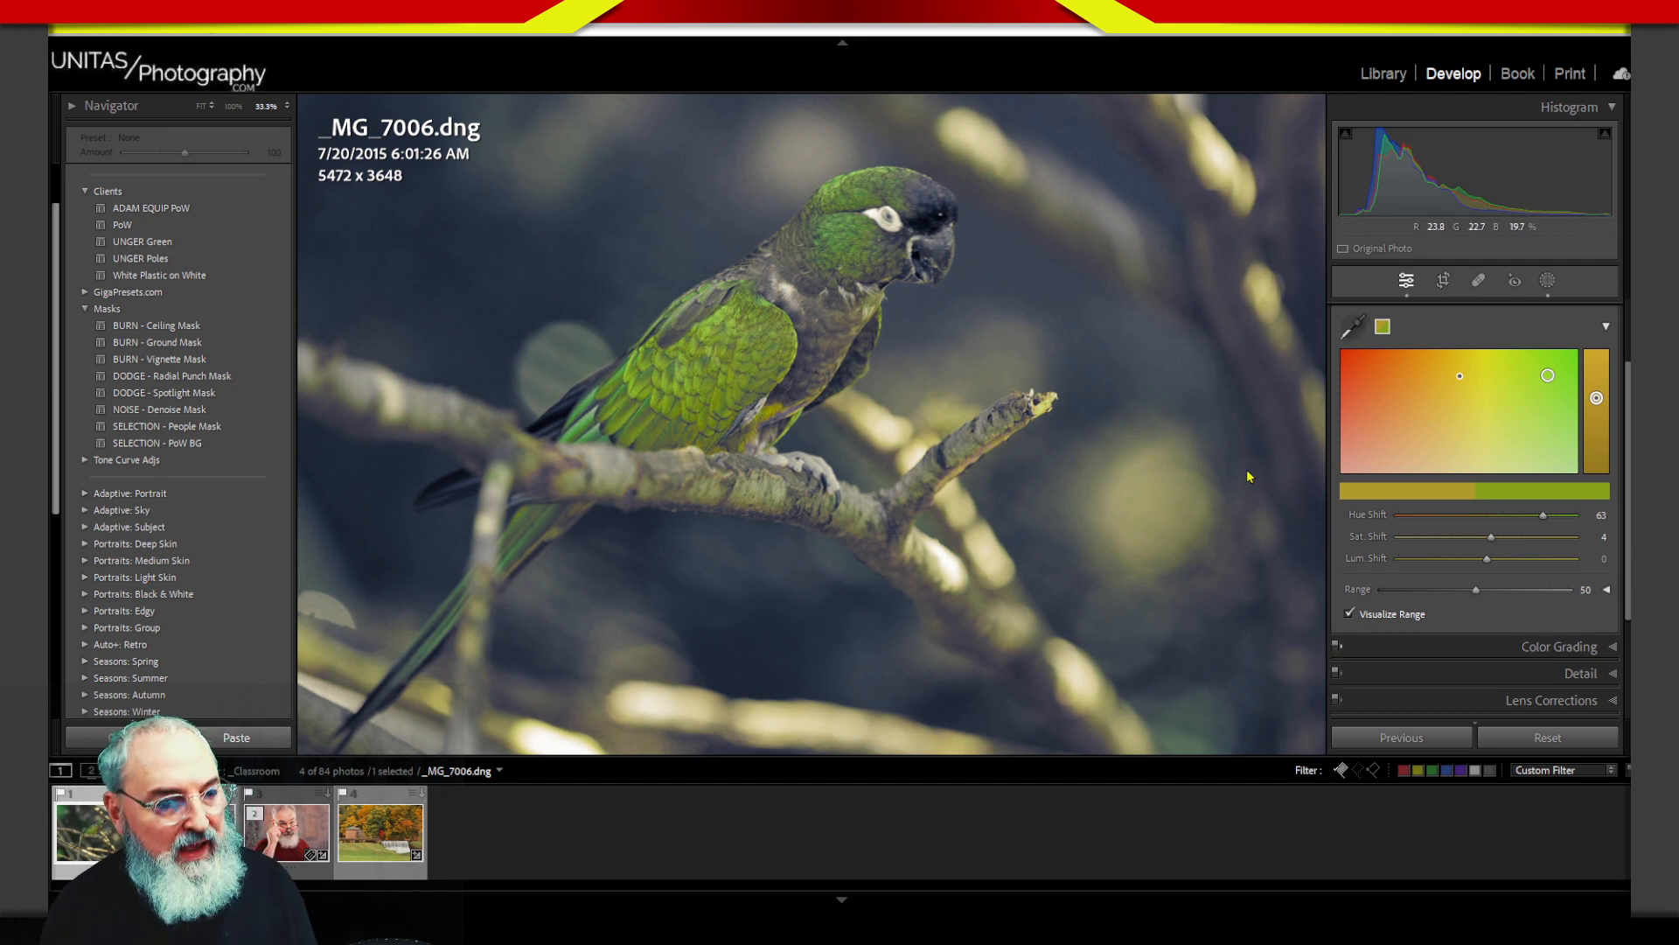
pyautogui.moveTo(1124, 374)
pyautogui.mouseDown()
pyautogui.moveTo(1194, 620)
pyautogui.moveTo(1040, 564)
pyautogui.mouseUp()
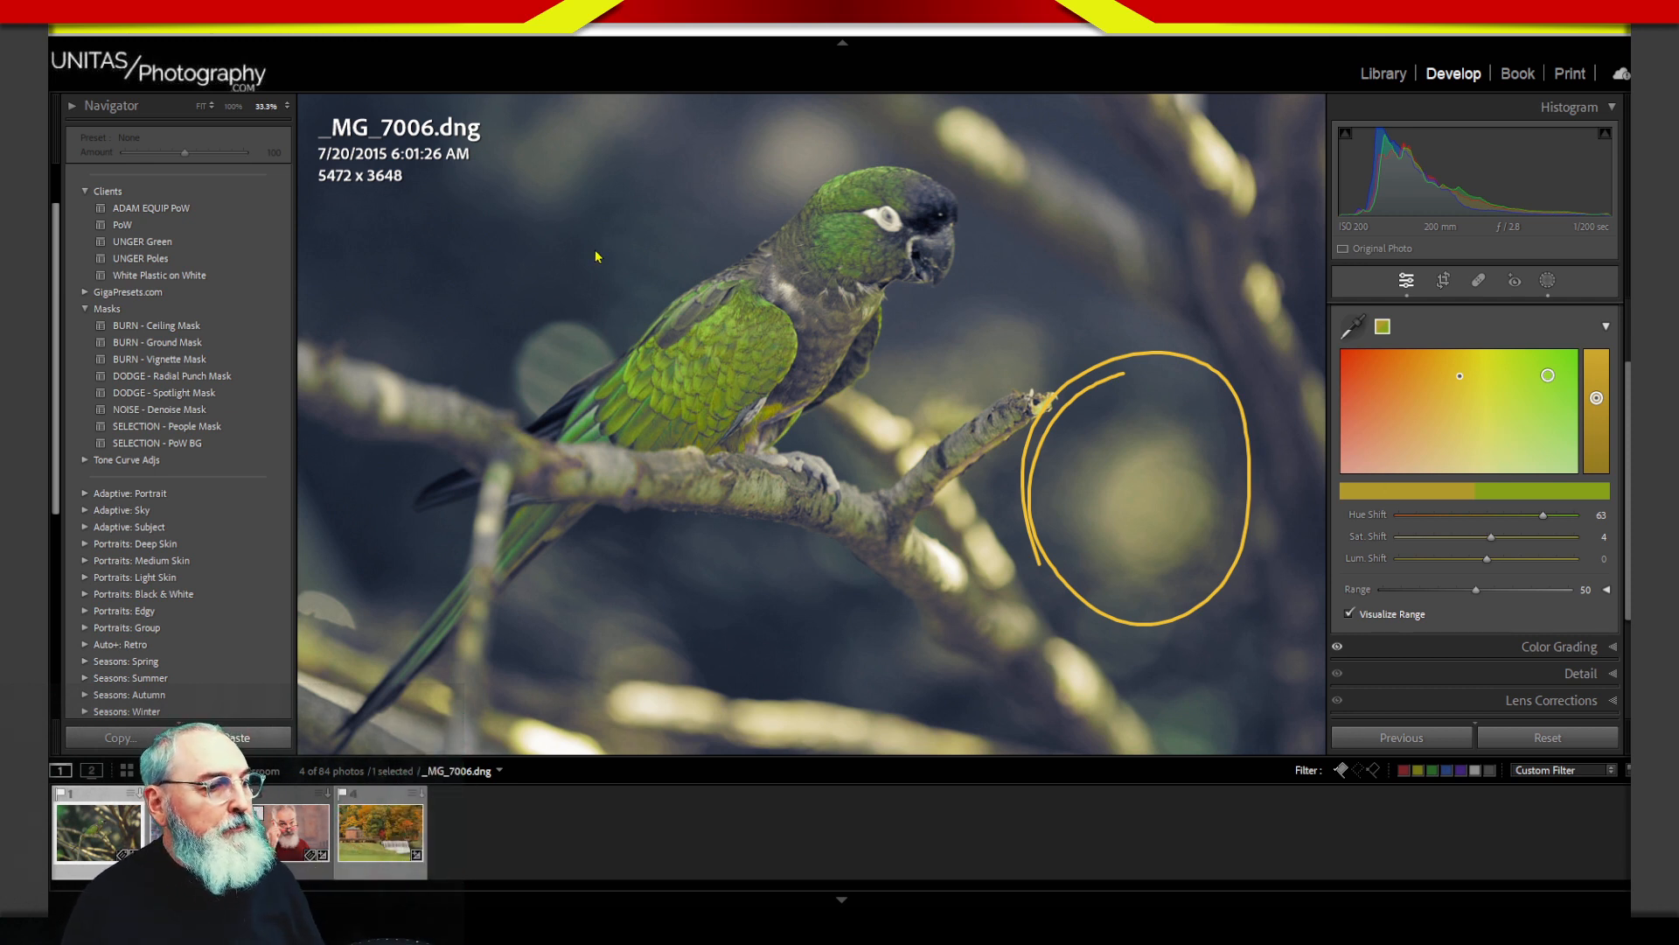
pyautogui.moveTo(423, 396)
pyautogui.mouseDown()
pyautogui.moveTo(398, 438)
pyautogui.moveTo(651, 499)
pyautogui.moveTo(560, 438)
pyautogui.moveTo(385, 366)
pyautogui.mouseUp()
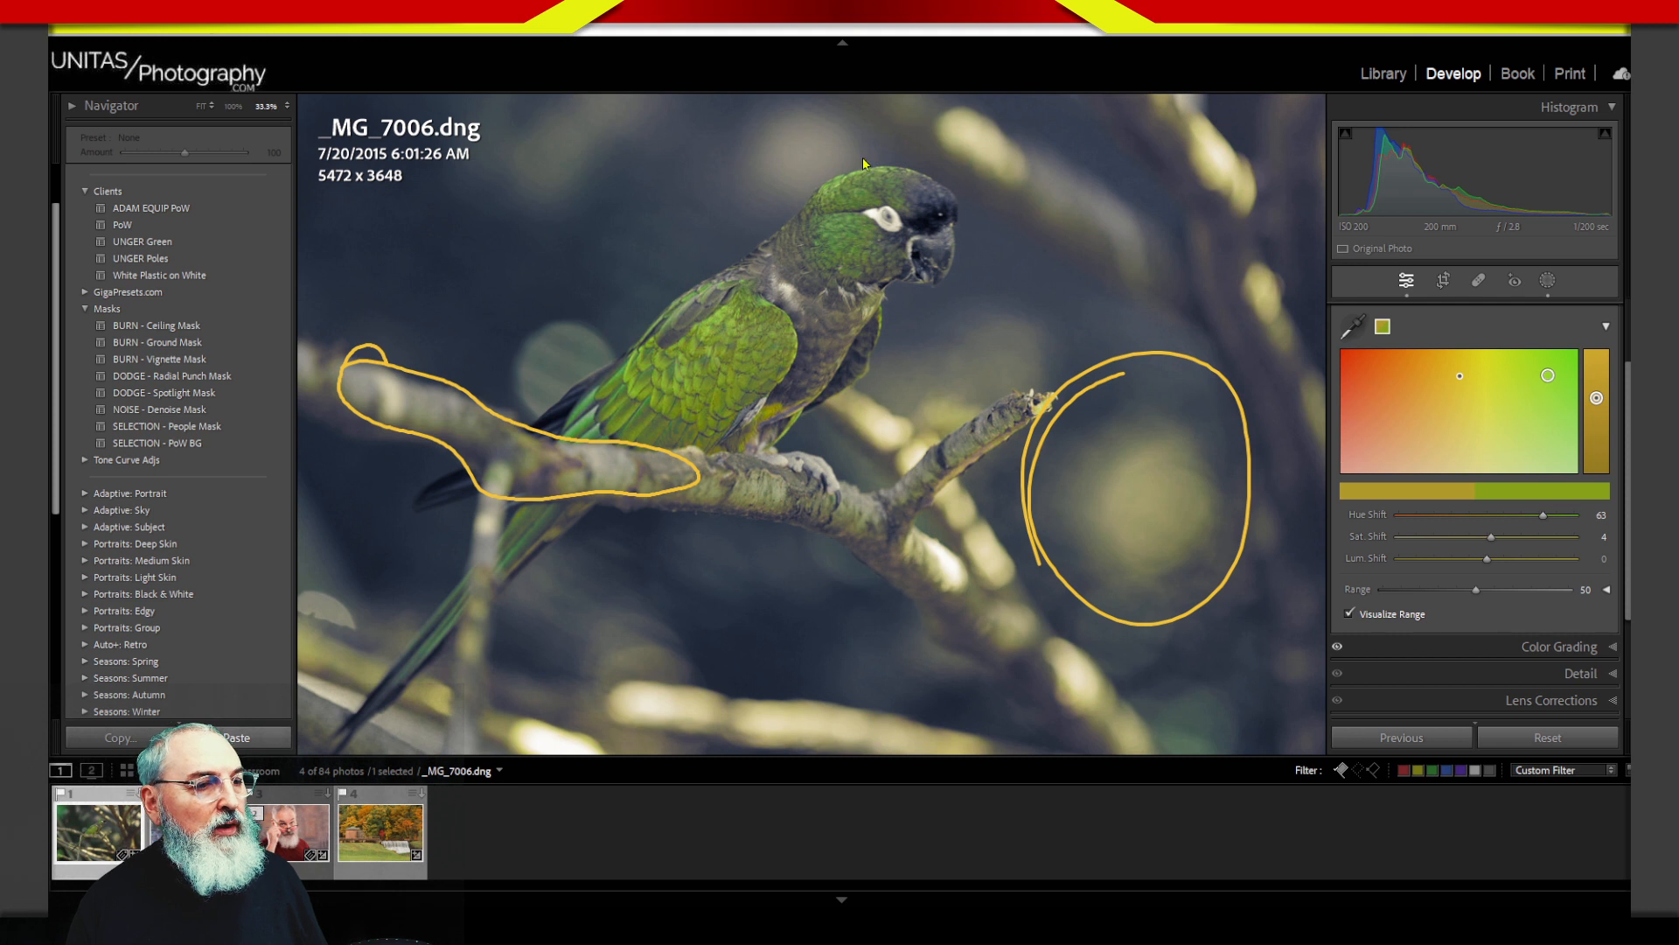
pyautogui.moveTo(863, 163)
pyautogui.mouseDown()
pyautogui.moveTo(796, 206)
pyautogui.moveTo(783, 188)
pyautogui.mouseUp()
pyautogui.moveTo(748, 263)
pyautogui.mouseDown()
pyautogui.moveTo(643, 319)
pyautogui.moveTo(733, 282)
pyautogui.moveTo(612, 376)
pyautogui.mouseUp()
pyautogui.moveTo(553, 492)
pyautogui.mouseDown()
pyautogui.moveTo(543, 543)
pyautogui.moveTo(416, 612)
pyautogui.mouseUp()
pyautogui.moveTo(417, 680)
pyautogui.mouseDown()
pyautogui.moveTo(446, 698)
pyautogui.moveTo(387, 763)
pyautogui.mouseUp()
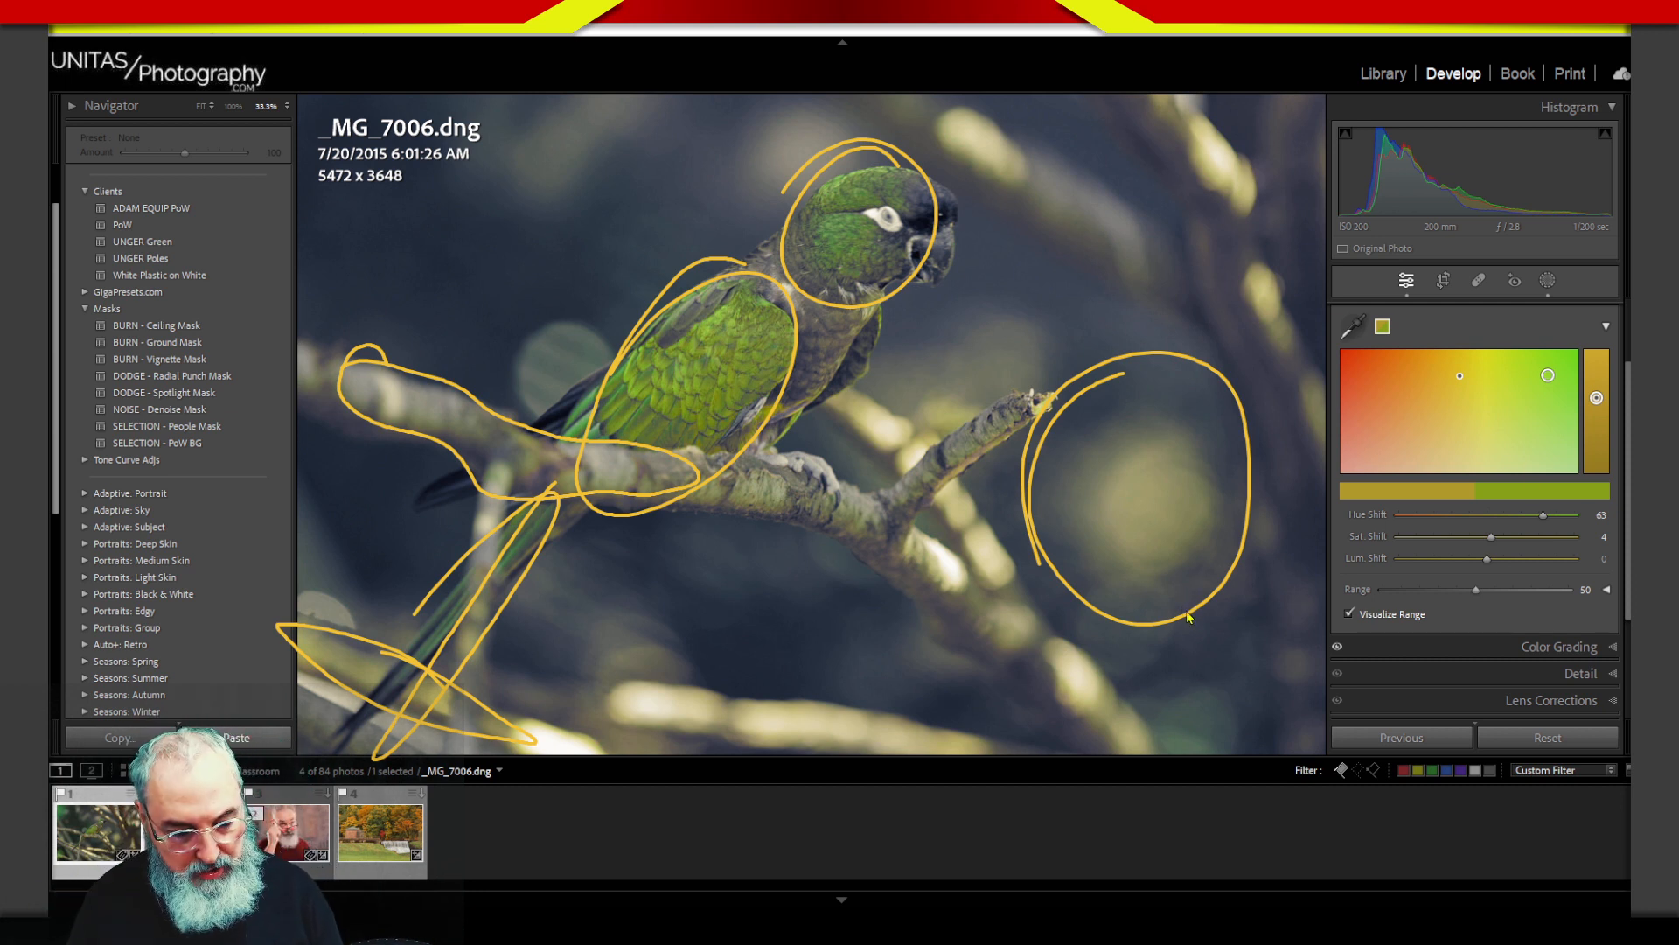
pyautogui.press('Escape')
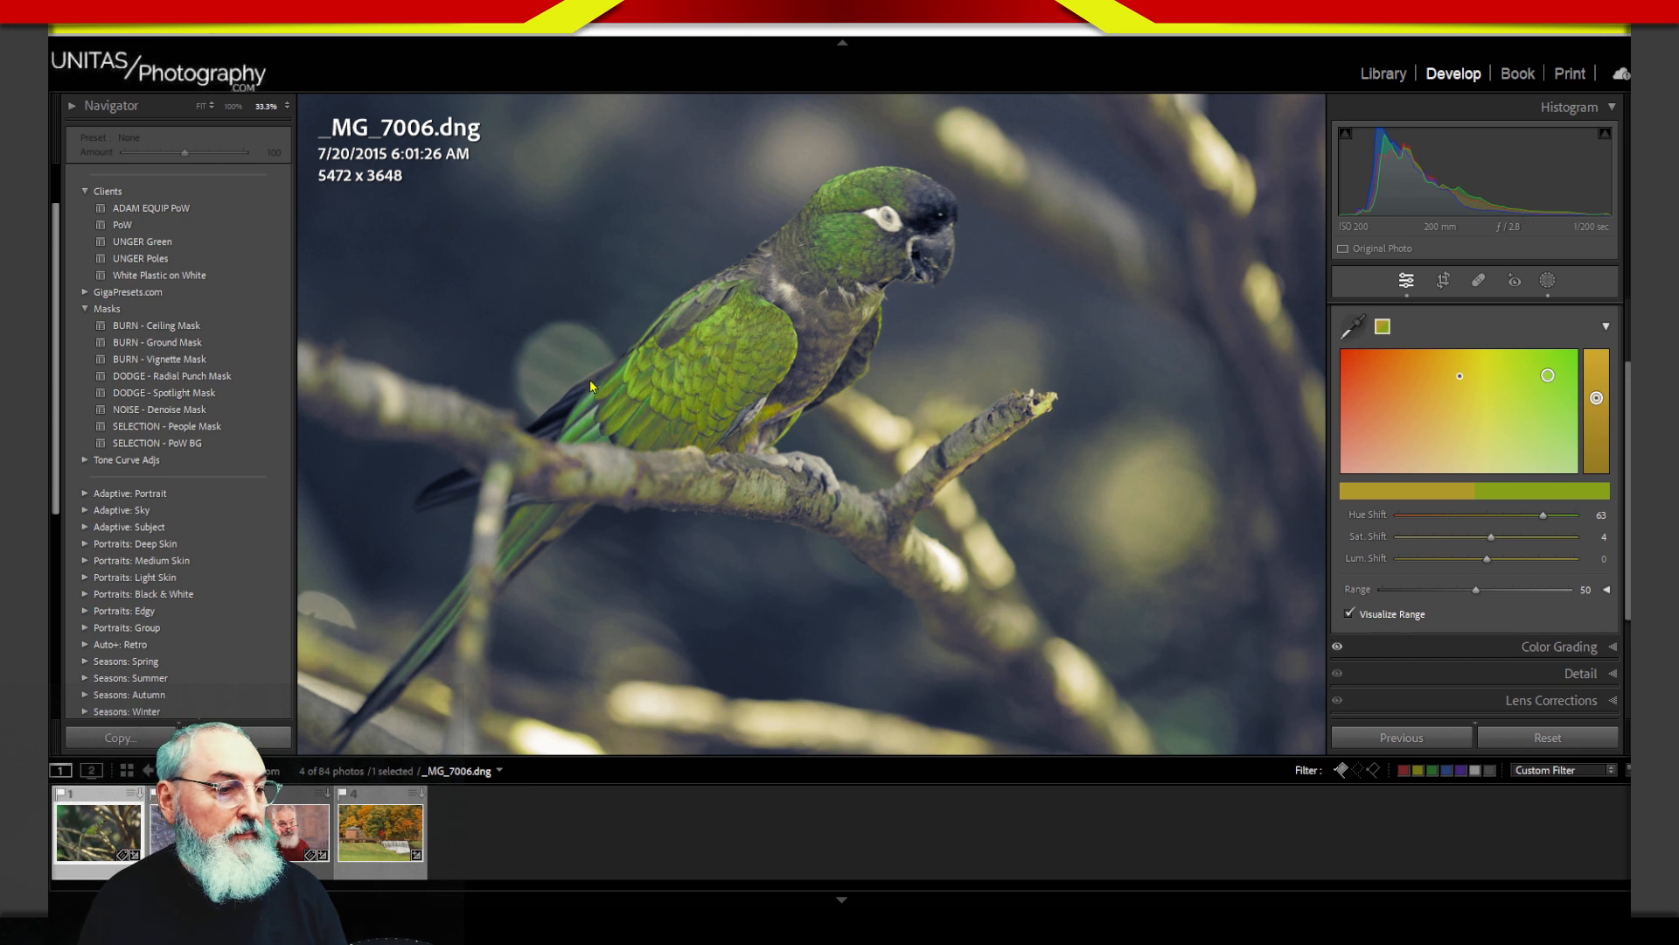
pyautogui.moveTo(589, 379)
pyautogui.mouseDown()
pyautogui.moveTo(712, 275)
pyautogui.moveTo(804, 374)
pyautogui.moveTo(637, 544)
pyautogui.moveTo(590, 355)
pyautogui.moveTo(648, 267)
pyautogui.mouseUp()
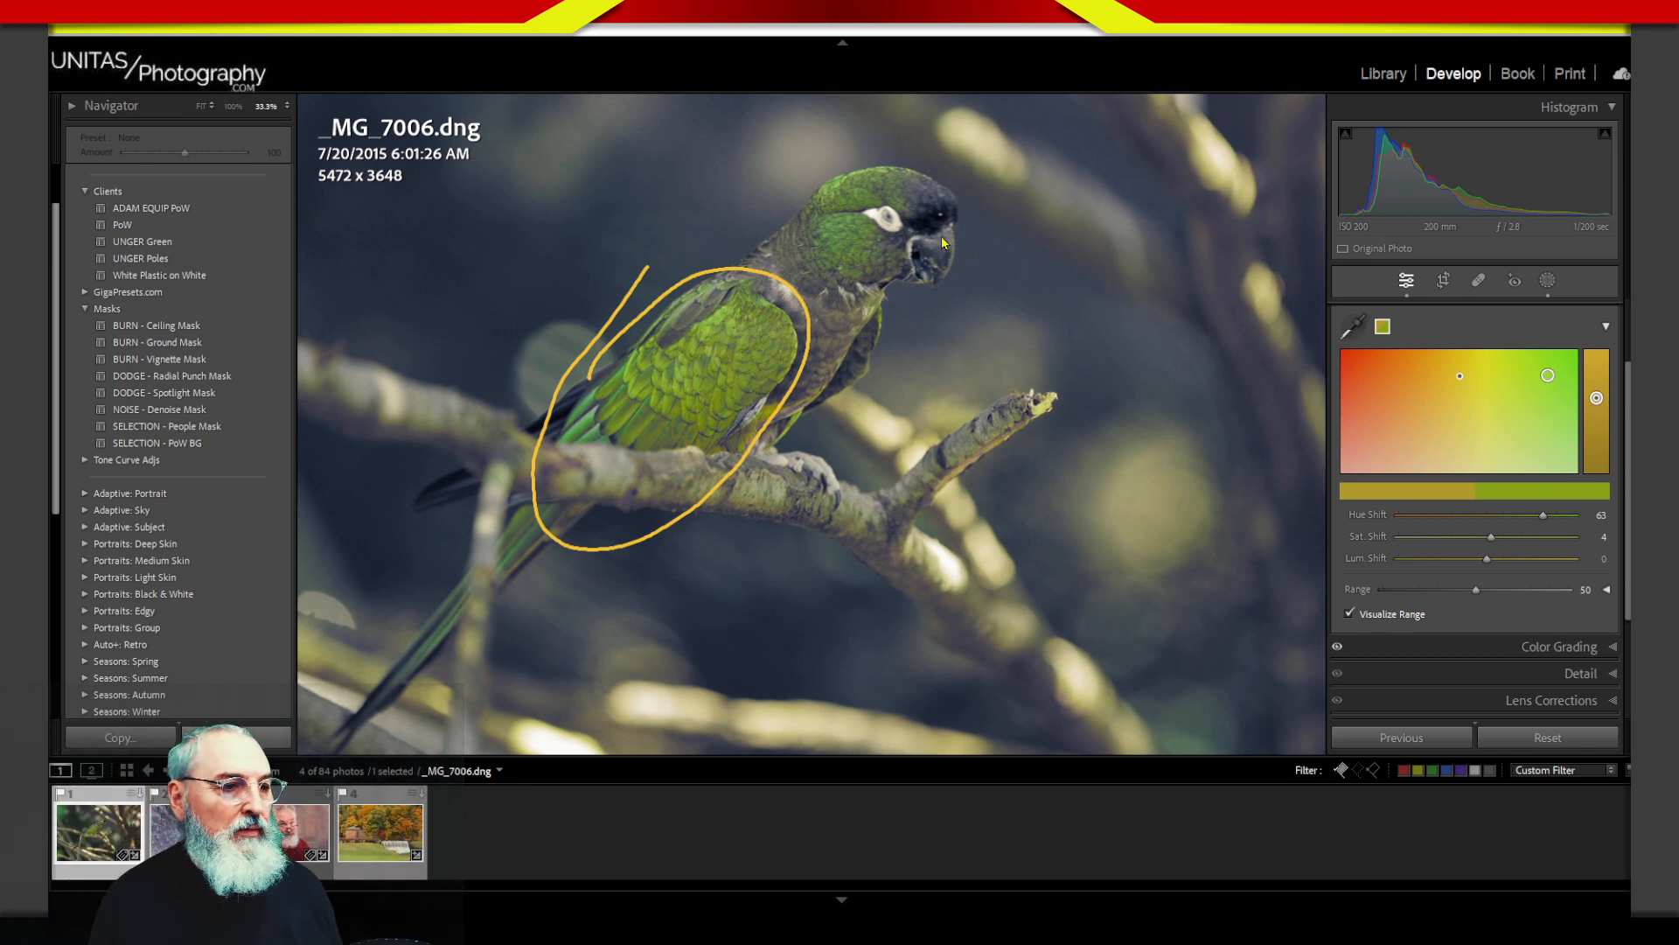
pyautogui.moveTo(918, 165)
pyautogui.mouseDown()
pyautogui.moveTo(882, 191)
pyautogui.moveTo(953, 229)
pyautogui.moveTo(903, 163)
pyautogui.mouseUp()
pyautogui.moveTo(888, 234)
pyautogui.mouseDown()
pyautogui.moveTo(918, 263)
pyautogui.moveTo(900, 230)
pyautogui.mouseUp()
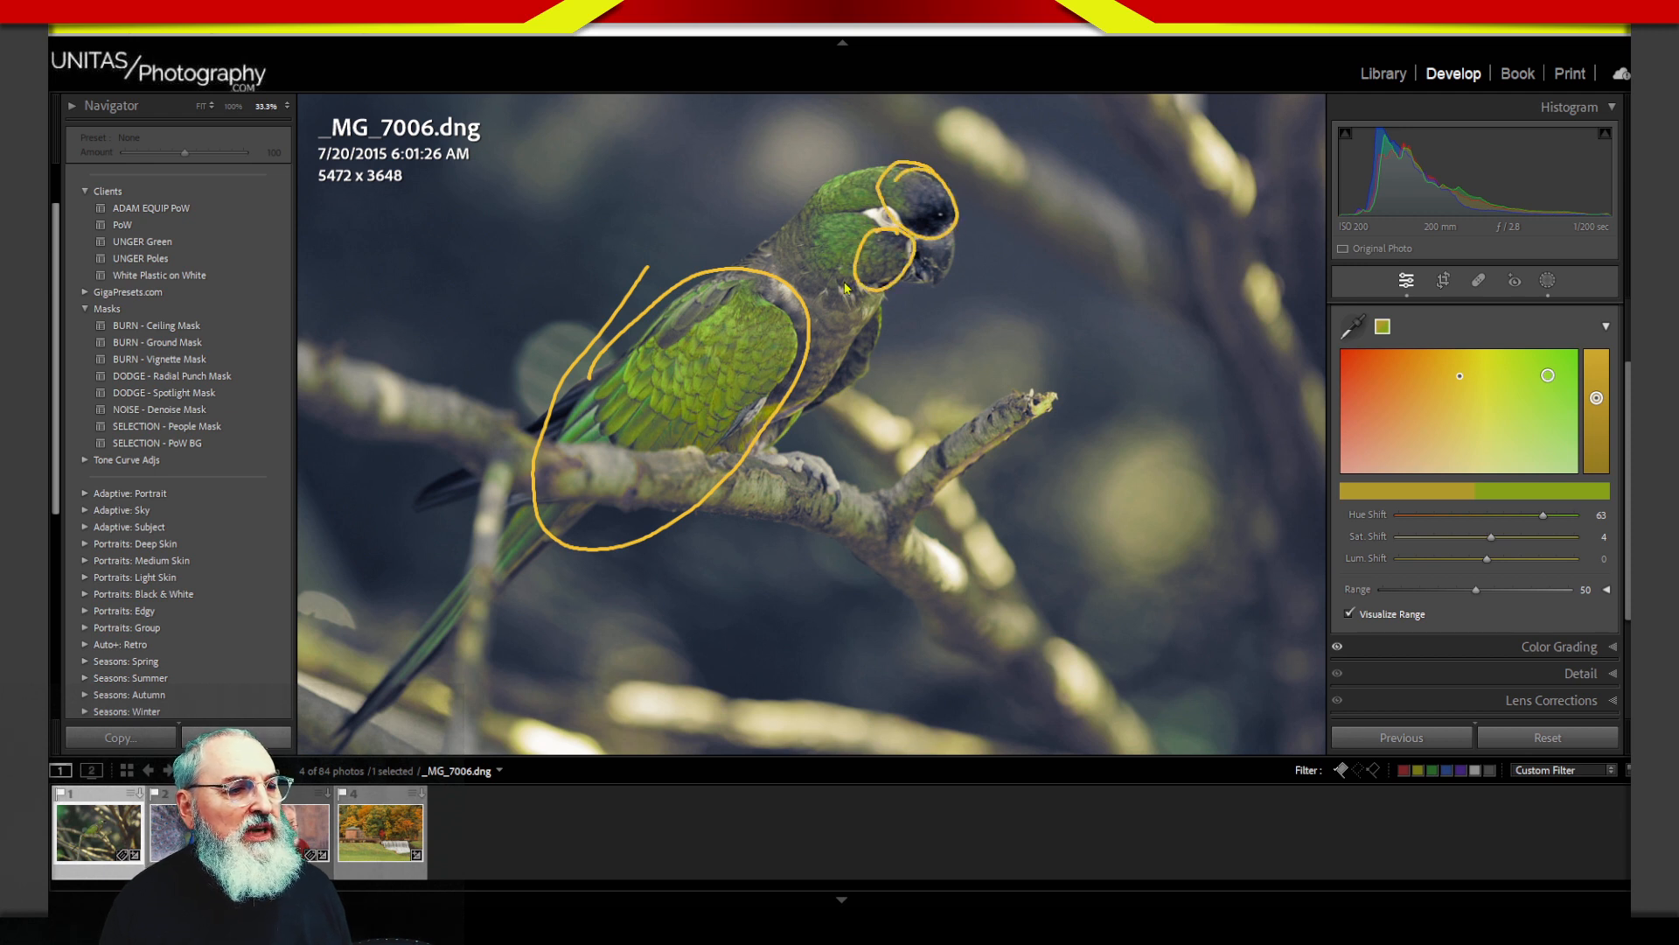
pyautogui.moveTo(820, 186)
pyautogui.mouseDown()
pyautogui.moveTo(773, 277)
pyautogui.moveTo(826, 306)
pyautogui.moveTo(818, 162)
pyautogui.mouseUp()
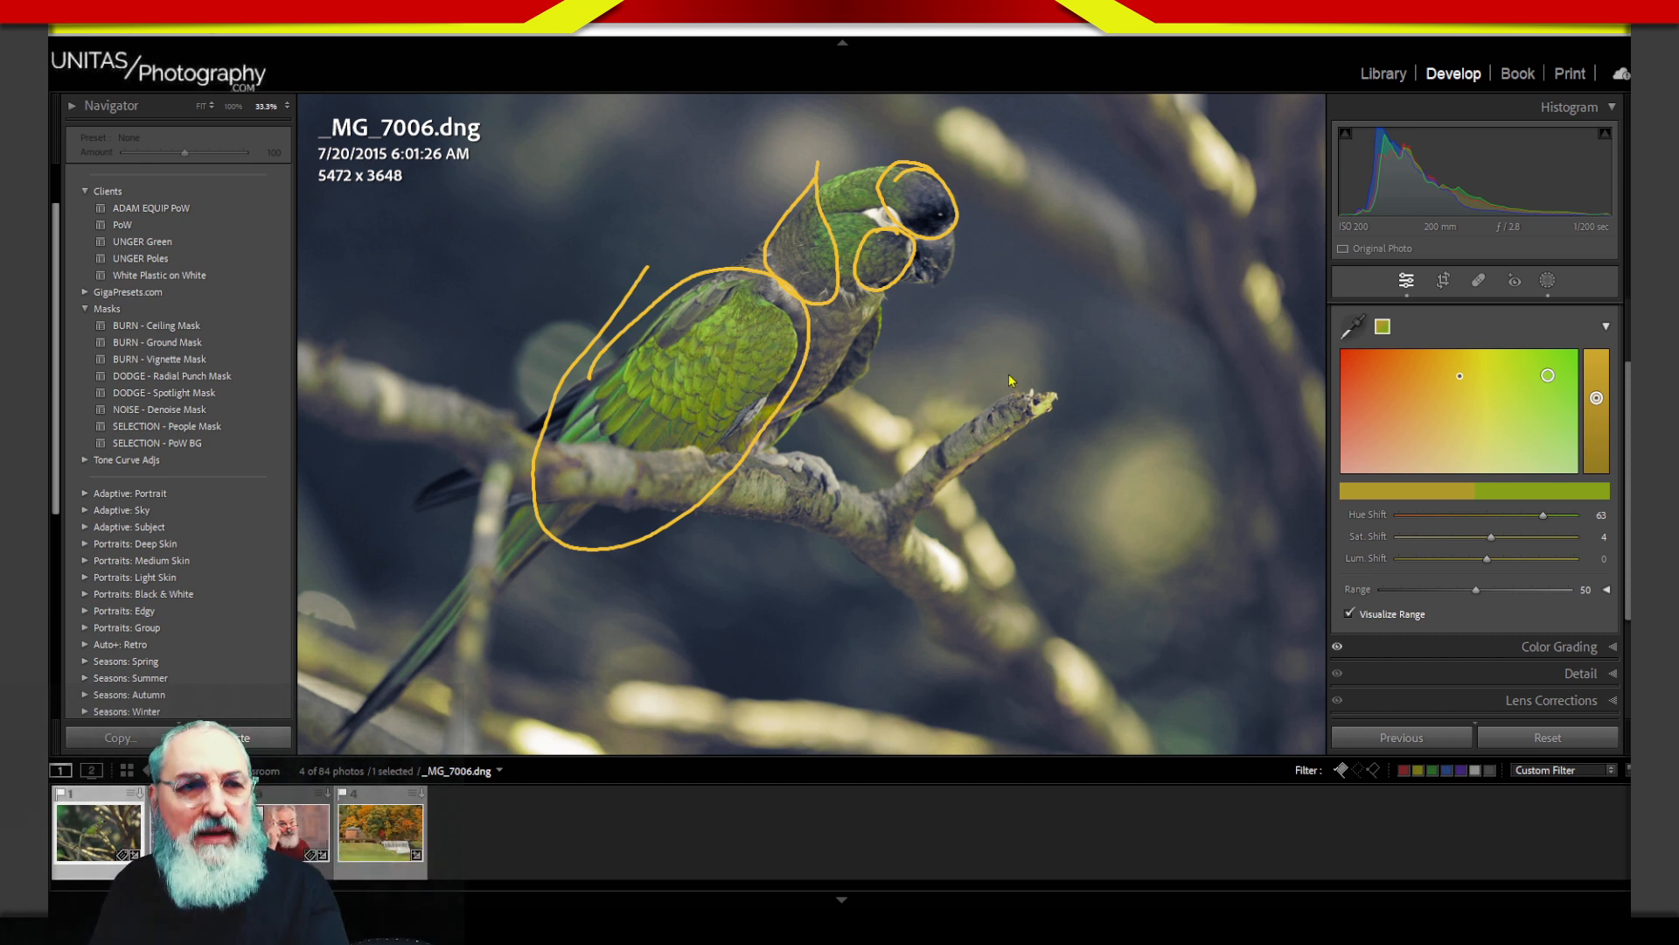
pyautogui.press('Escape')
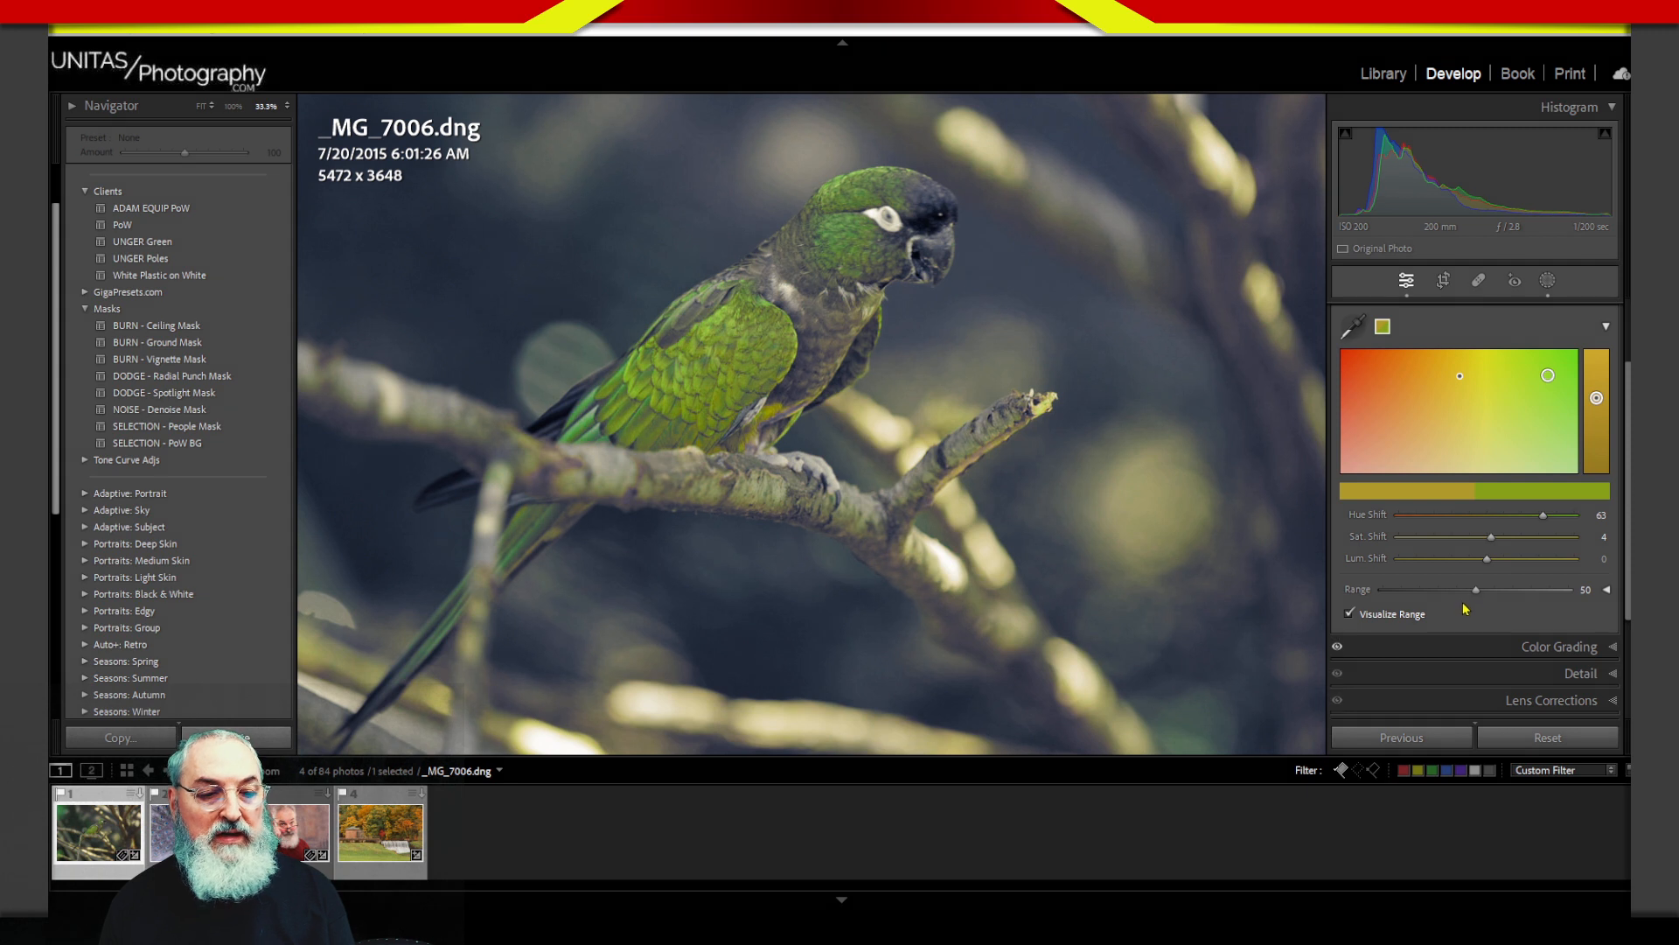
pyautogui.moveTo(1474, 611)
pyautogui.mouseDown()
pyautogui.moveTo(1410, 614)
pyautogui.moveTo(1444, 637)
pyautogui.mouseUp()
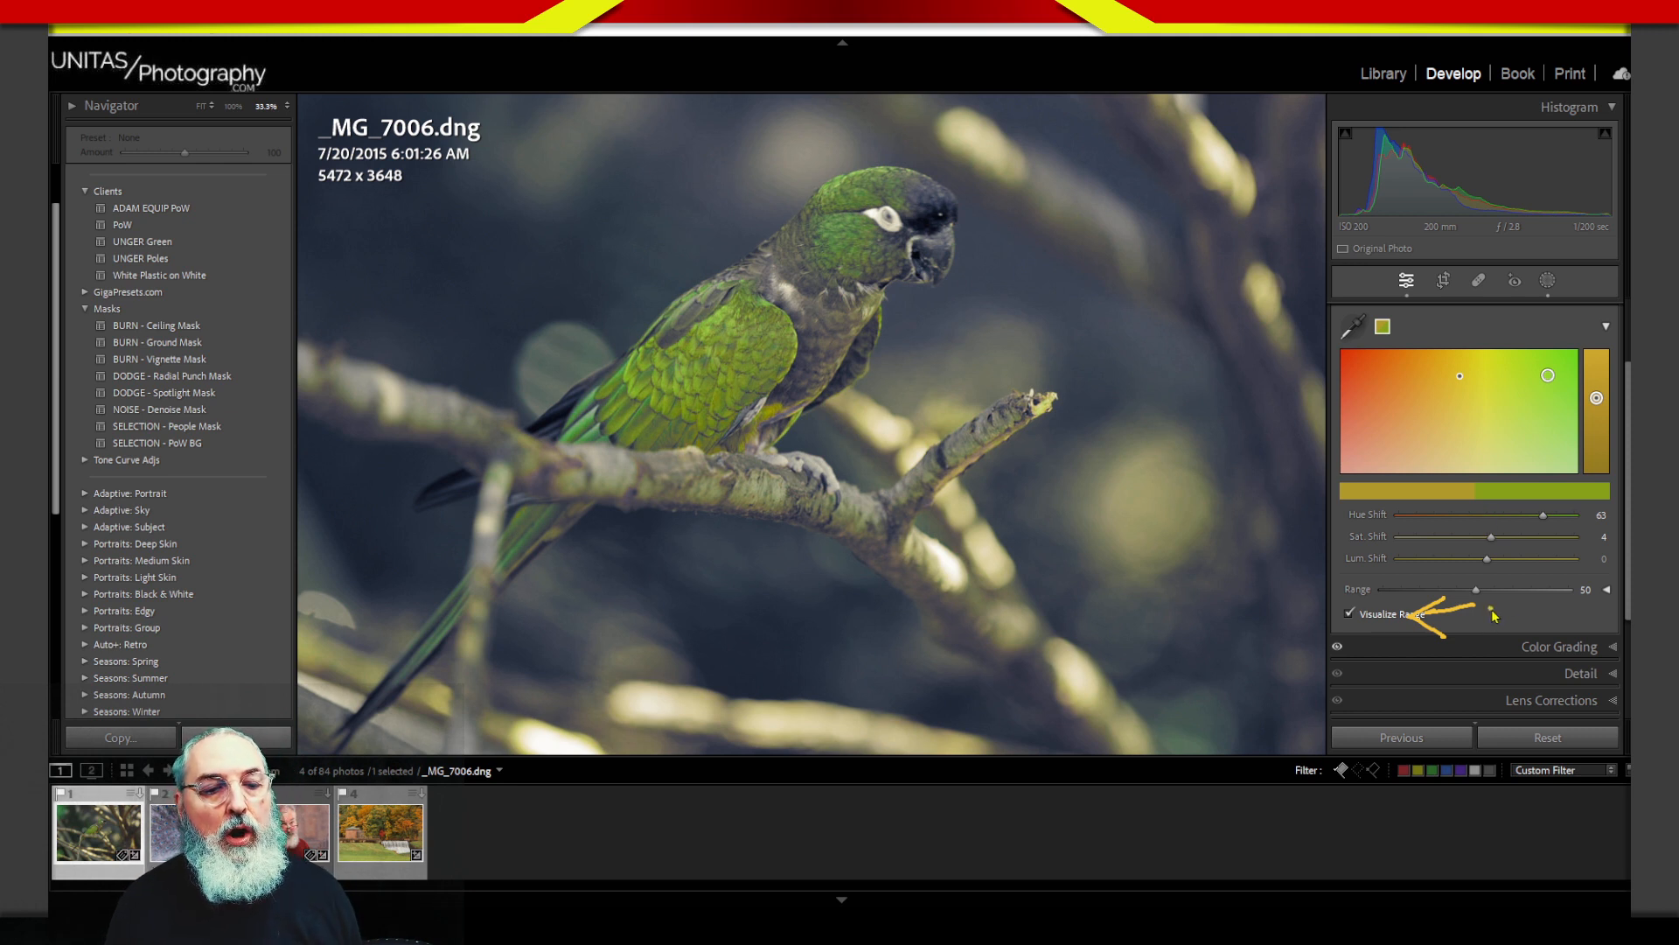
pyautogui.moveTo(1494, 615)
pyautogui.mouseDown()
pyautogui.moveTo(1554, 612)
pyautogui.moveTo(1533, 643)
pyautogui.moveTo(1606, 612)
pyautogui.moveTo(1614, 628)
pyautogui.mouseUp()
pyautogui.moveTo(1335, 647)
pyautogui.mouseDown()
pyautogui.moveTo(1355, 614)
pyautogui.moveTo(1392, 647)
pyautogui.moveTo(1406, 626)
pyautogui.mouseUp()
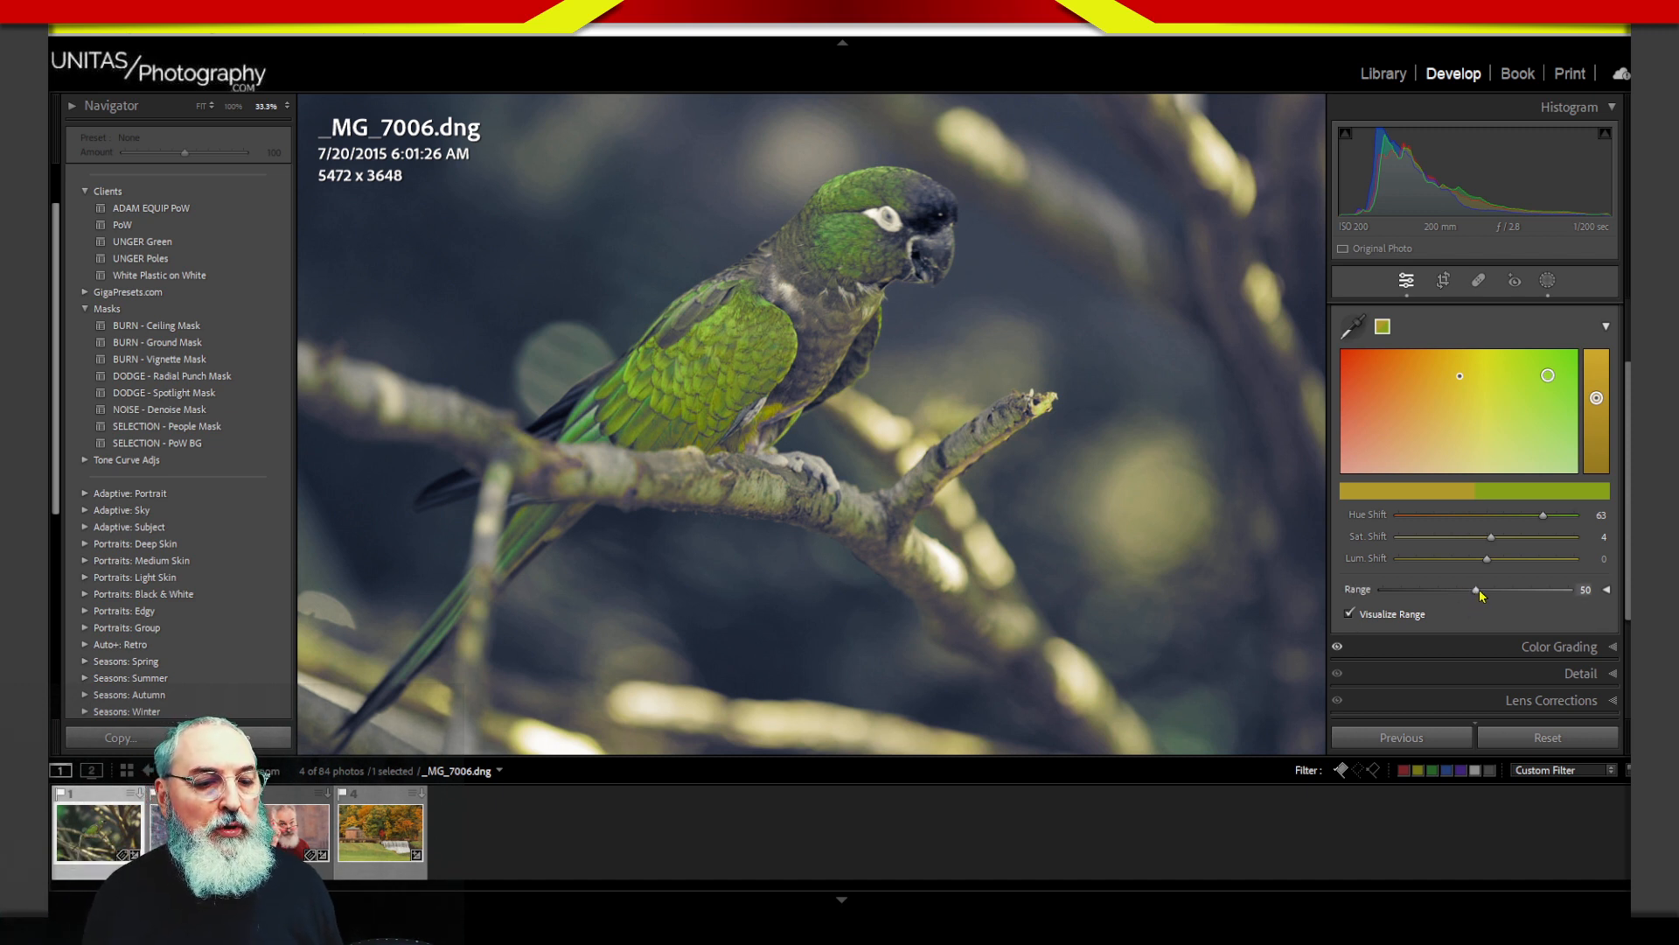
# Step: Try the Point Color Range at 74, 100, 0 and 87 with the range visualization on
pyautogui.moveTo(1478, 590); pyautogui.dragTo(1498, 596)
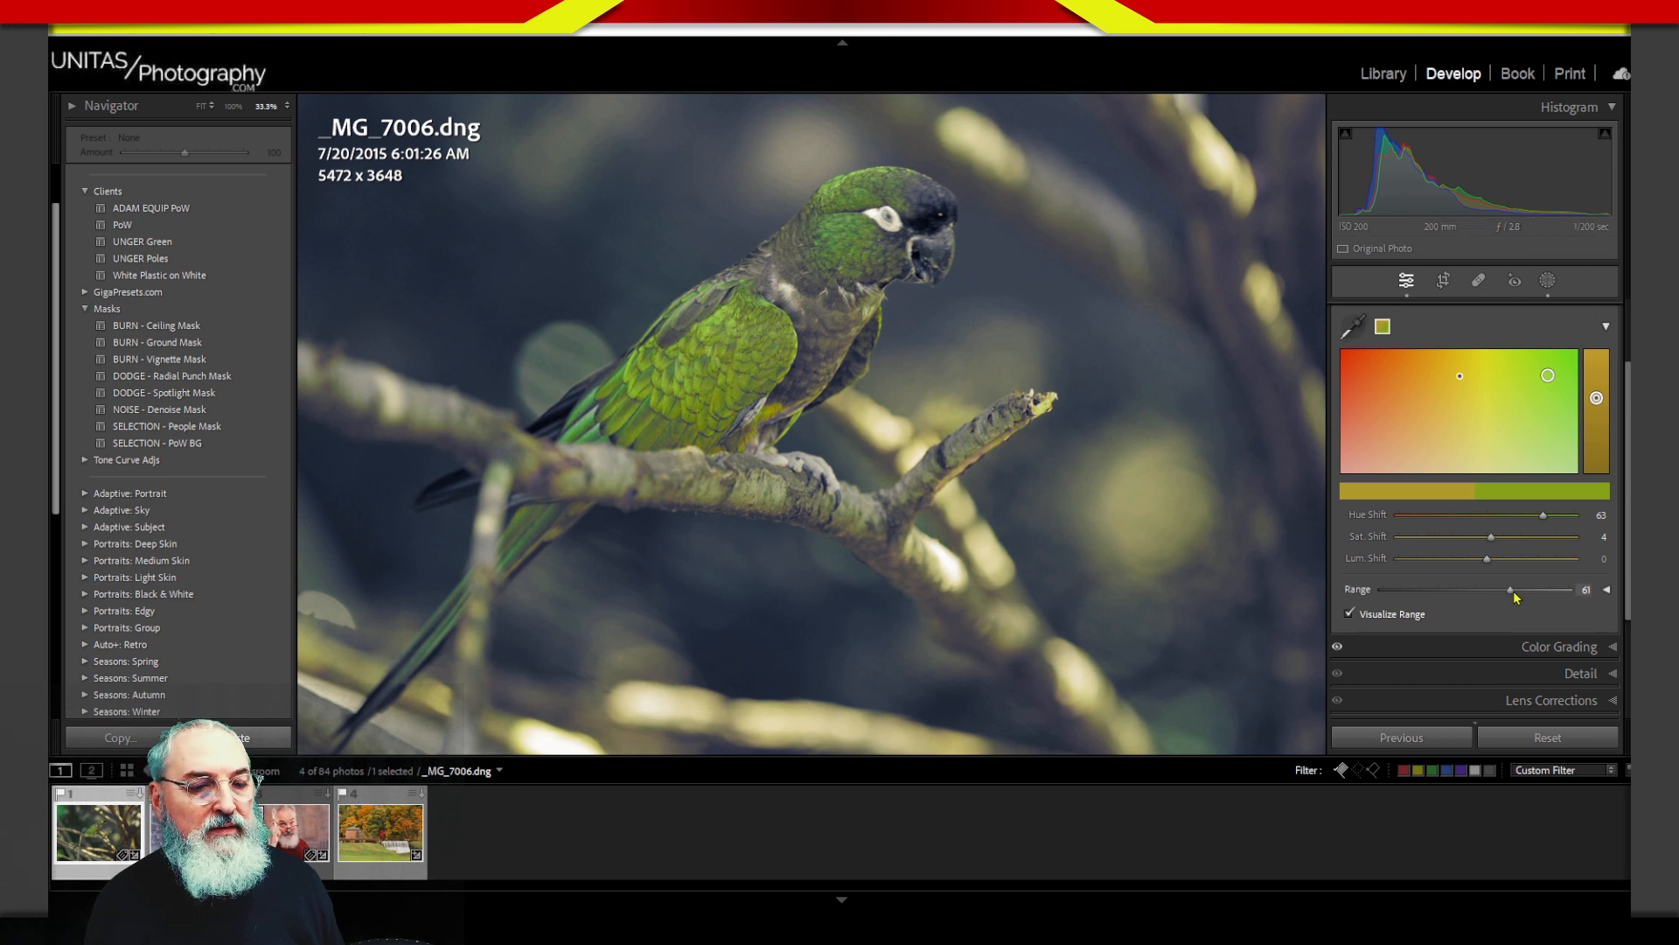
pyautogui.moveTo(1516, 596); pyautogui.dragTo(1528, 589)
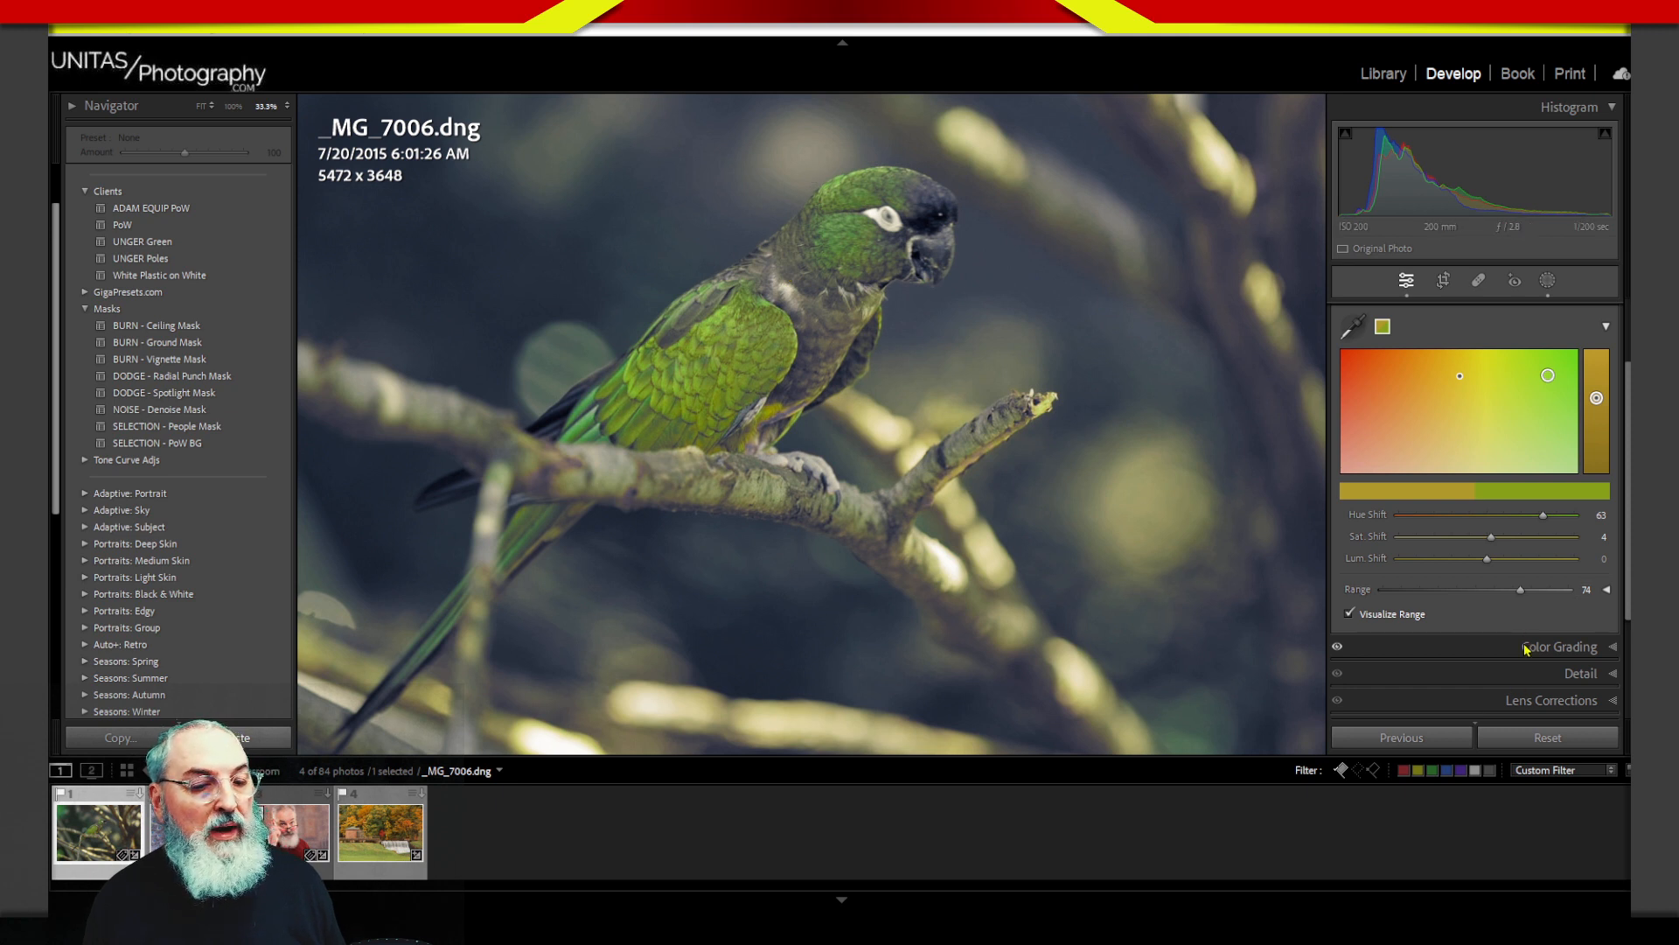
pyautogui.moveTo(1538, 595); pyautogui.dragTo(1587, 596)
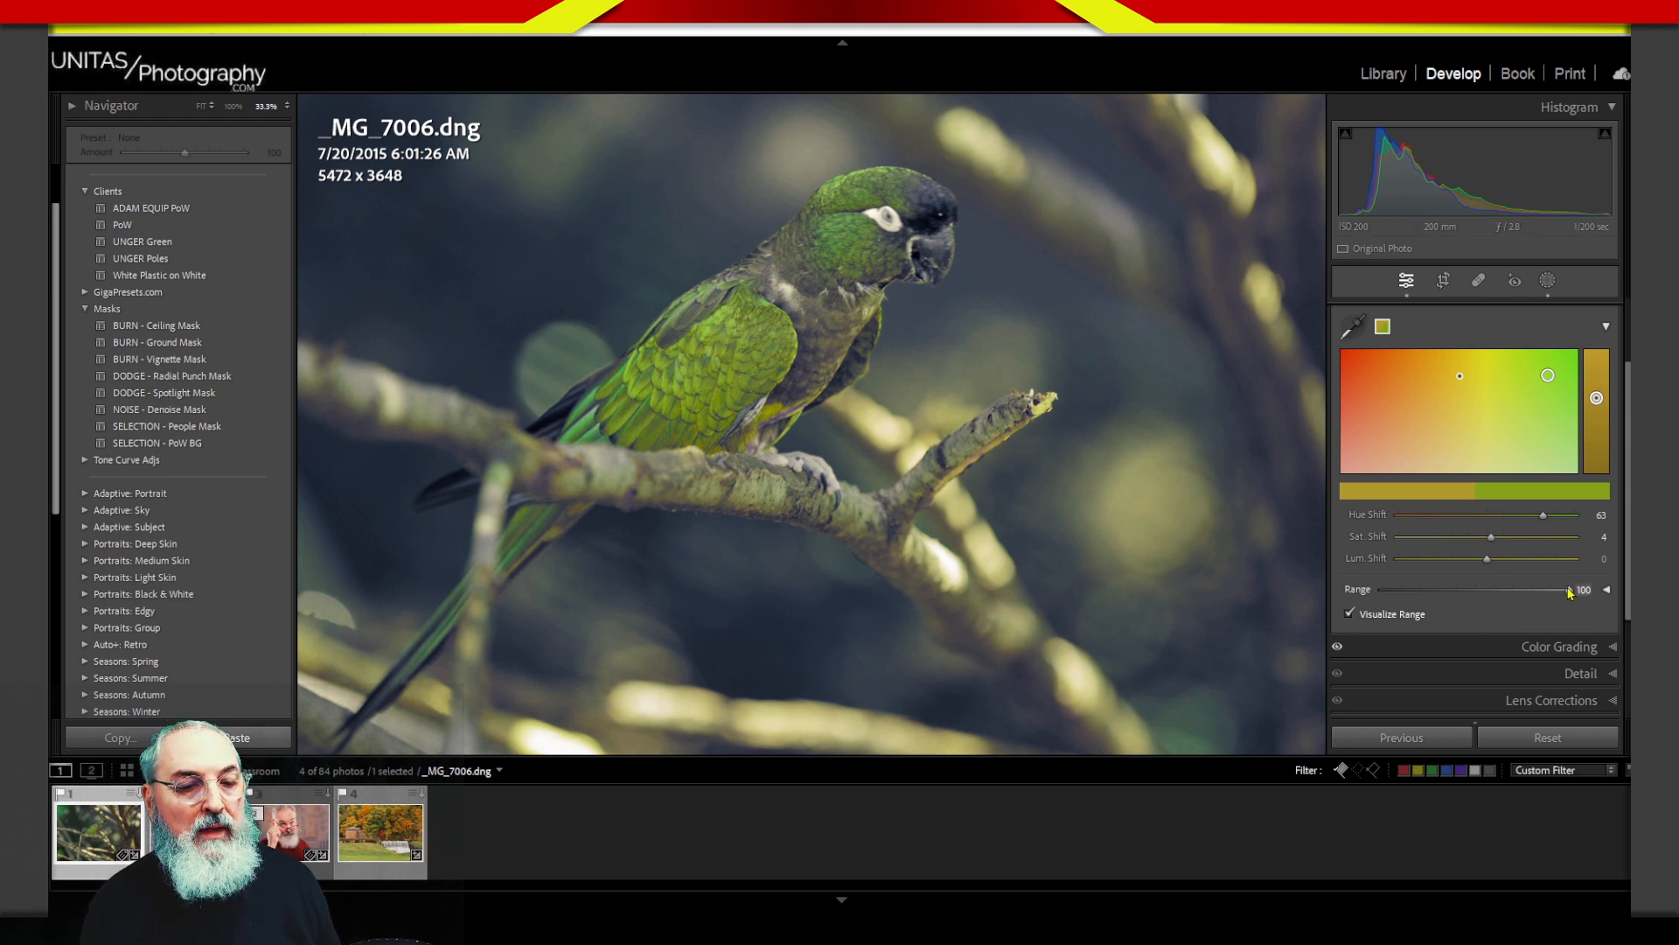
pyautogui.moveTo(1548, 595); pyautogui.dragTo(1345, 602)
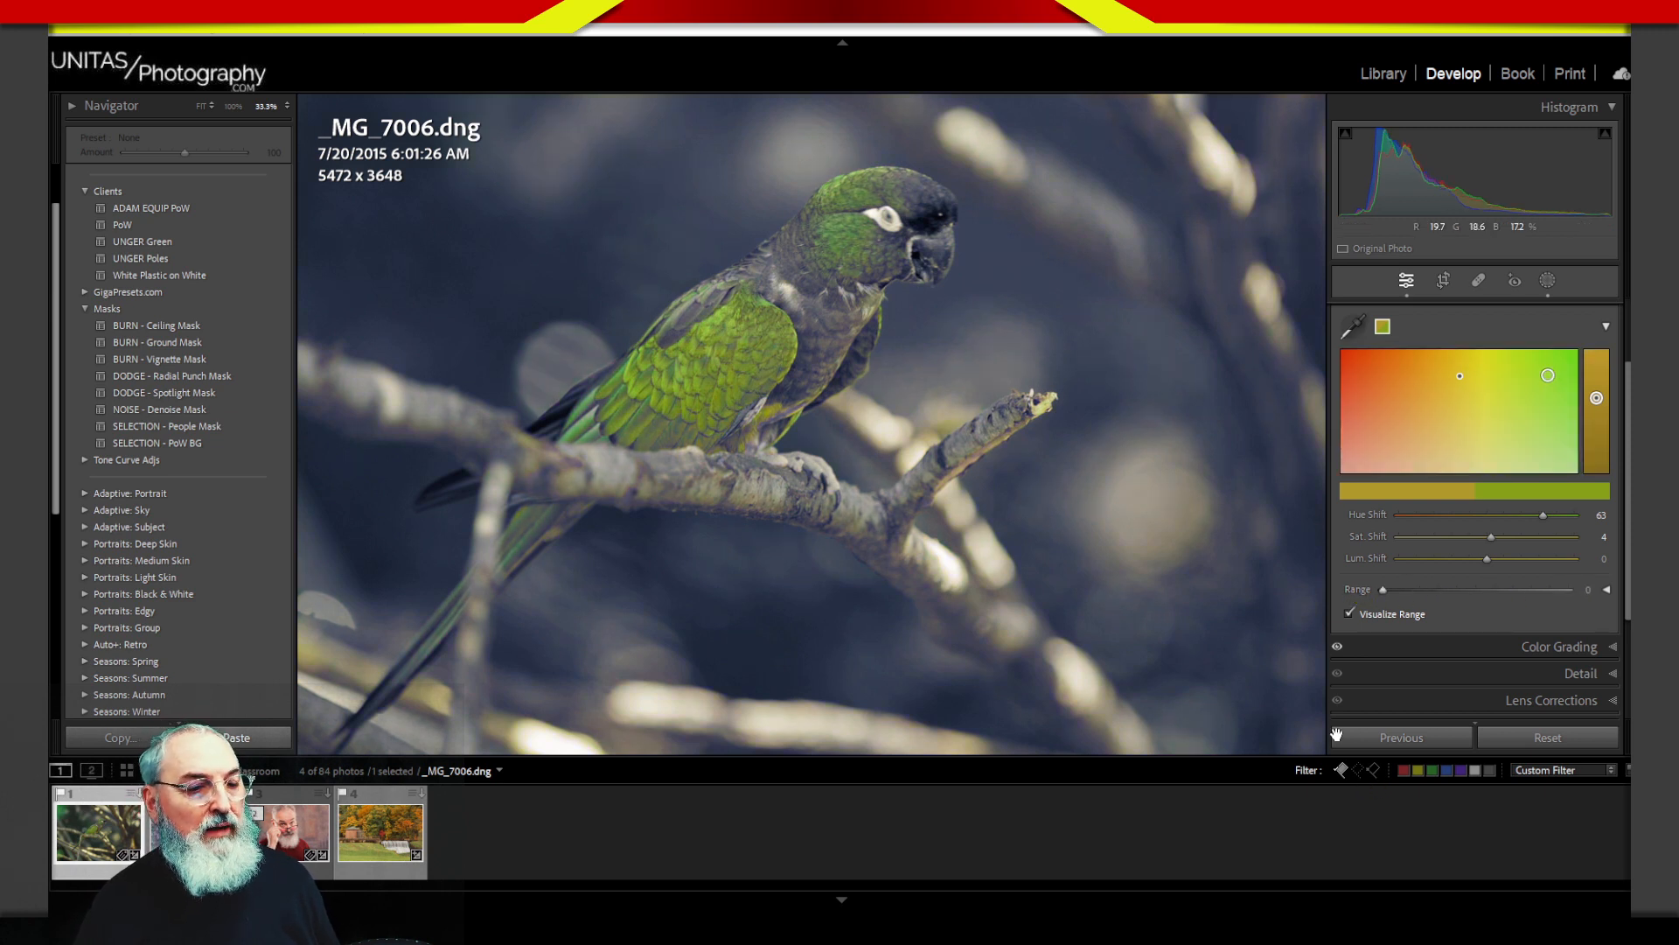
pyautogui.moveTo(1385, 592); pyautogui.dragTo(1556, 605)
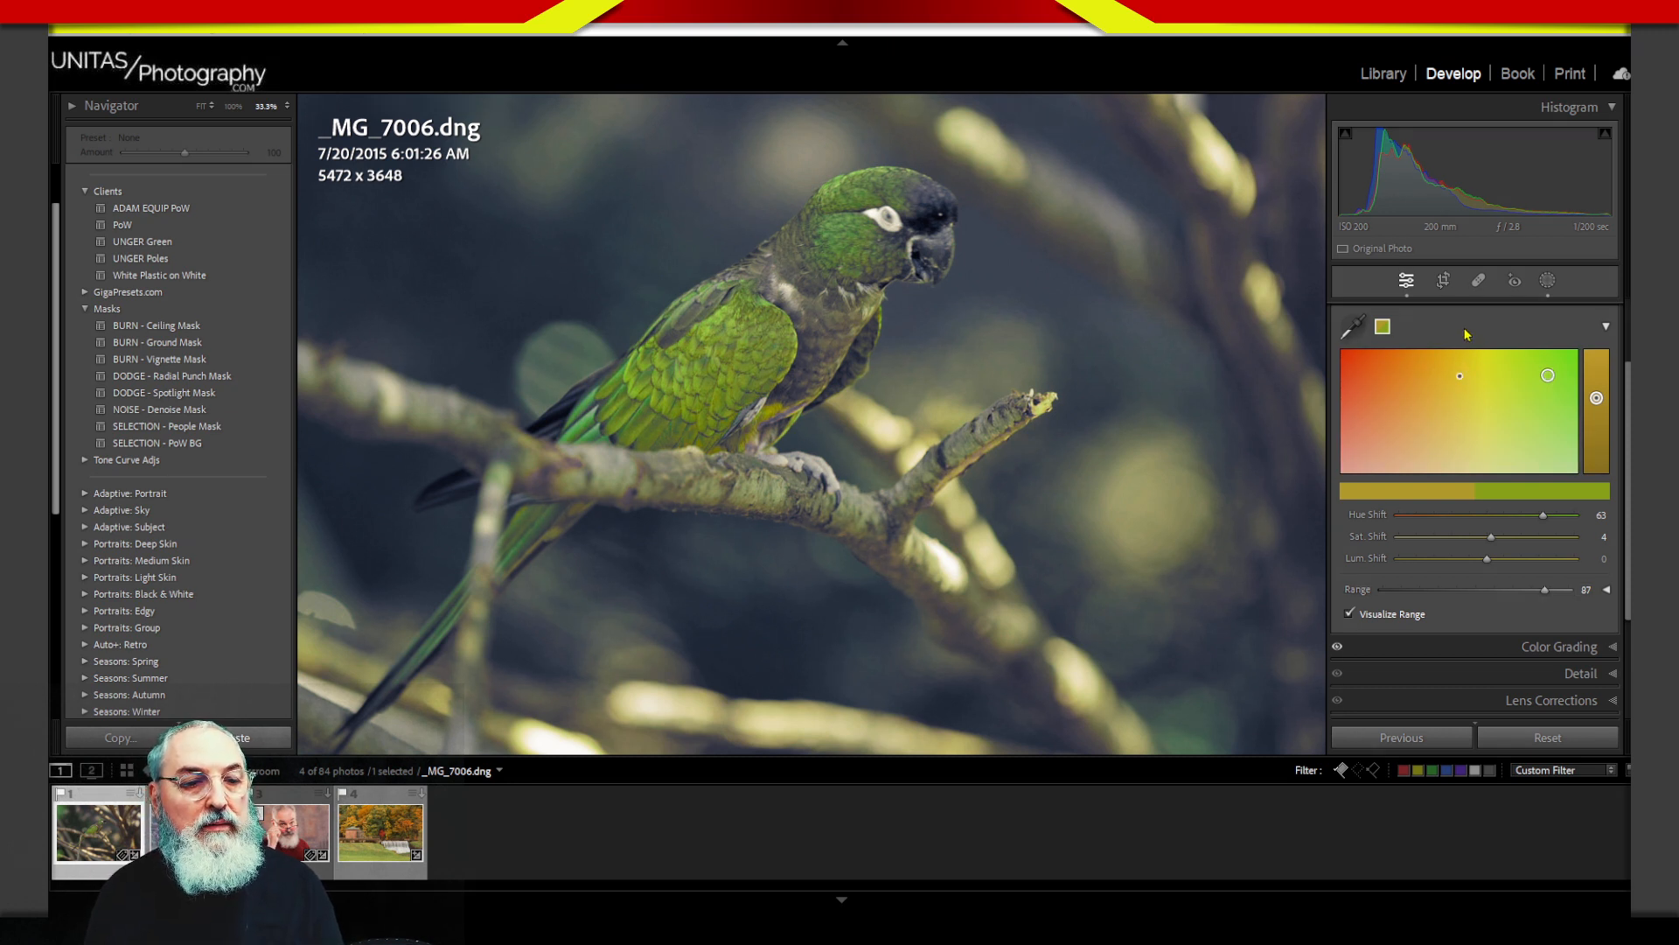
pyautogui.moveTo(1457, 280)
pyautogui.mouseDown()
pyautogui.moveTo(1456, 347)
pyautogui.moveTo(1443, 329)
pyautogui.moveTo(1458, 361)
pyautogui.mouseUp()
pyautogui.moveTo(1474, 314); pyautogui.dragTo(1460, 362)
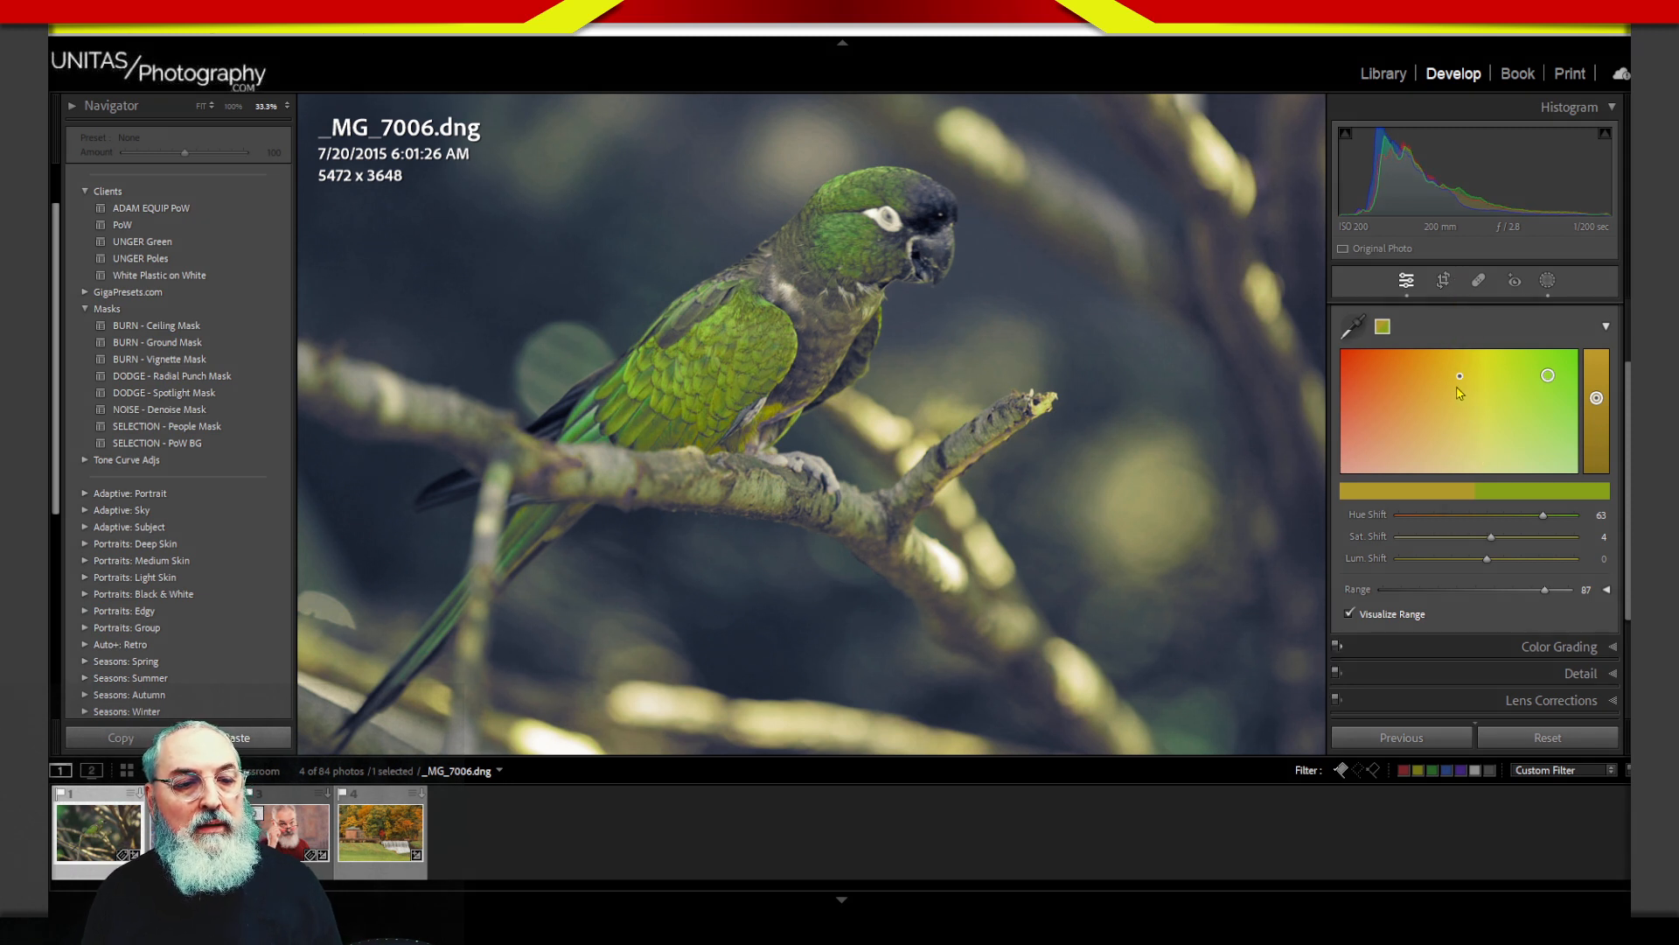
# Step: Preview the affected colors in the Point Color field while trying the Range at 0, 100 and 93
pyautogui.moveTo(1545, 596); pyautogui.dragTo(1362, 597)
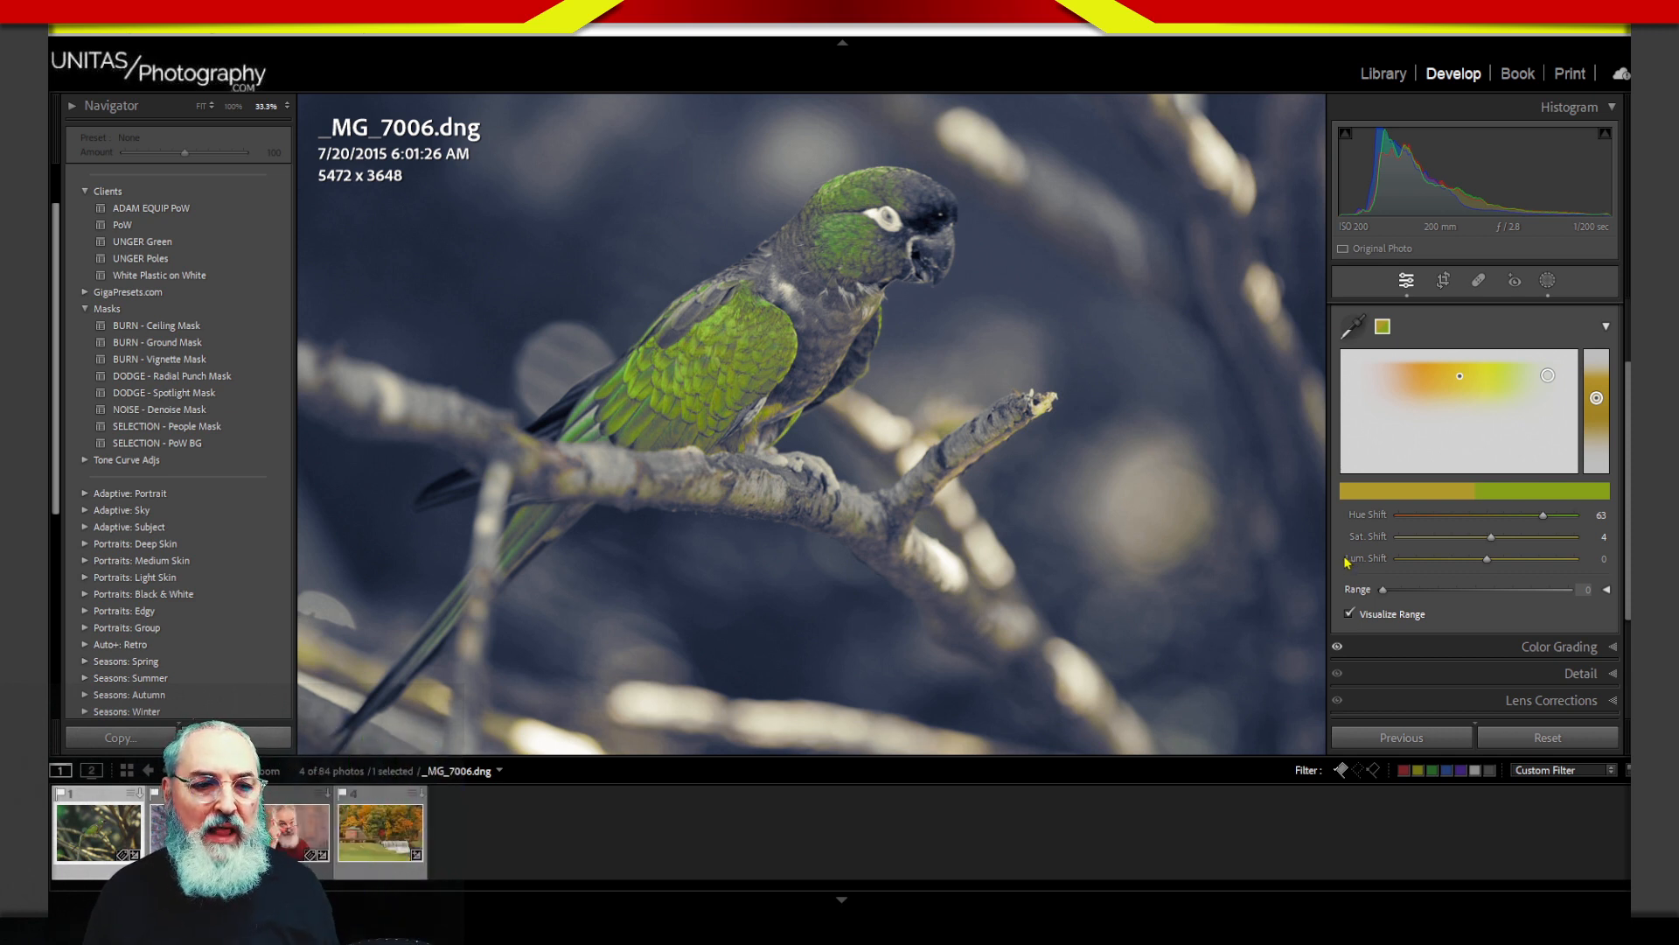
pyautogui.moveTo(1396, 579); pyautogui.dragTo(1591, 592)
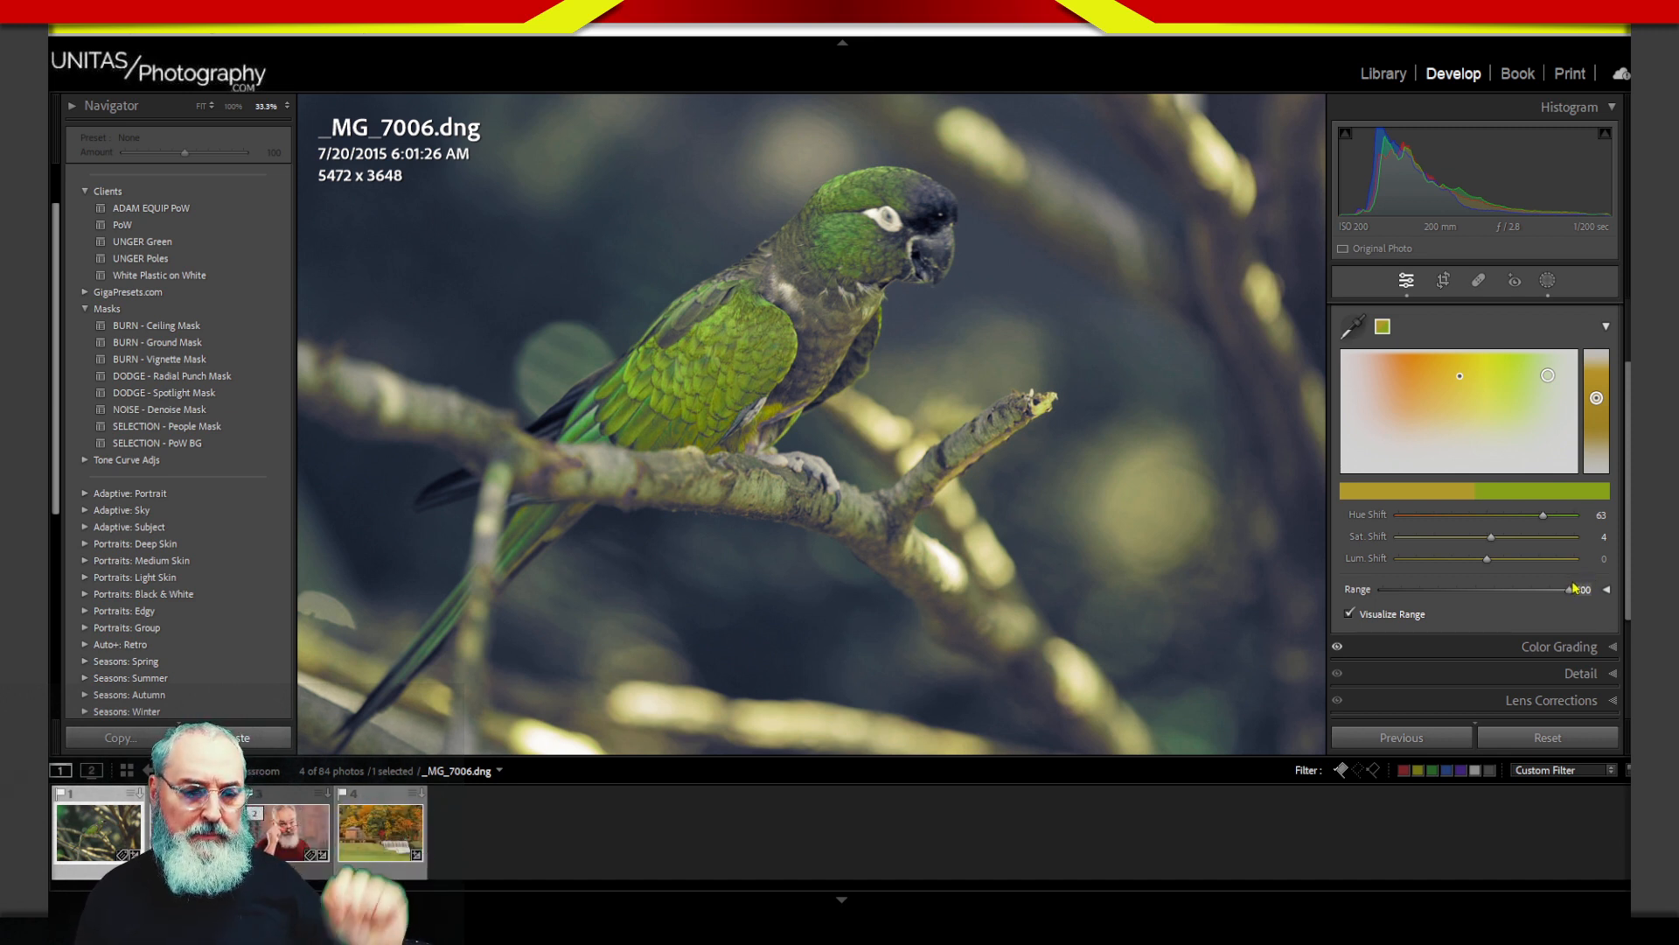
pyautogui.moveTo(1577, 585); pyautogui.dragTo(1537, 715)
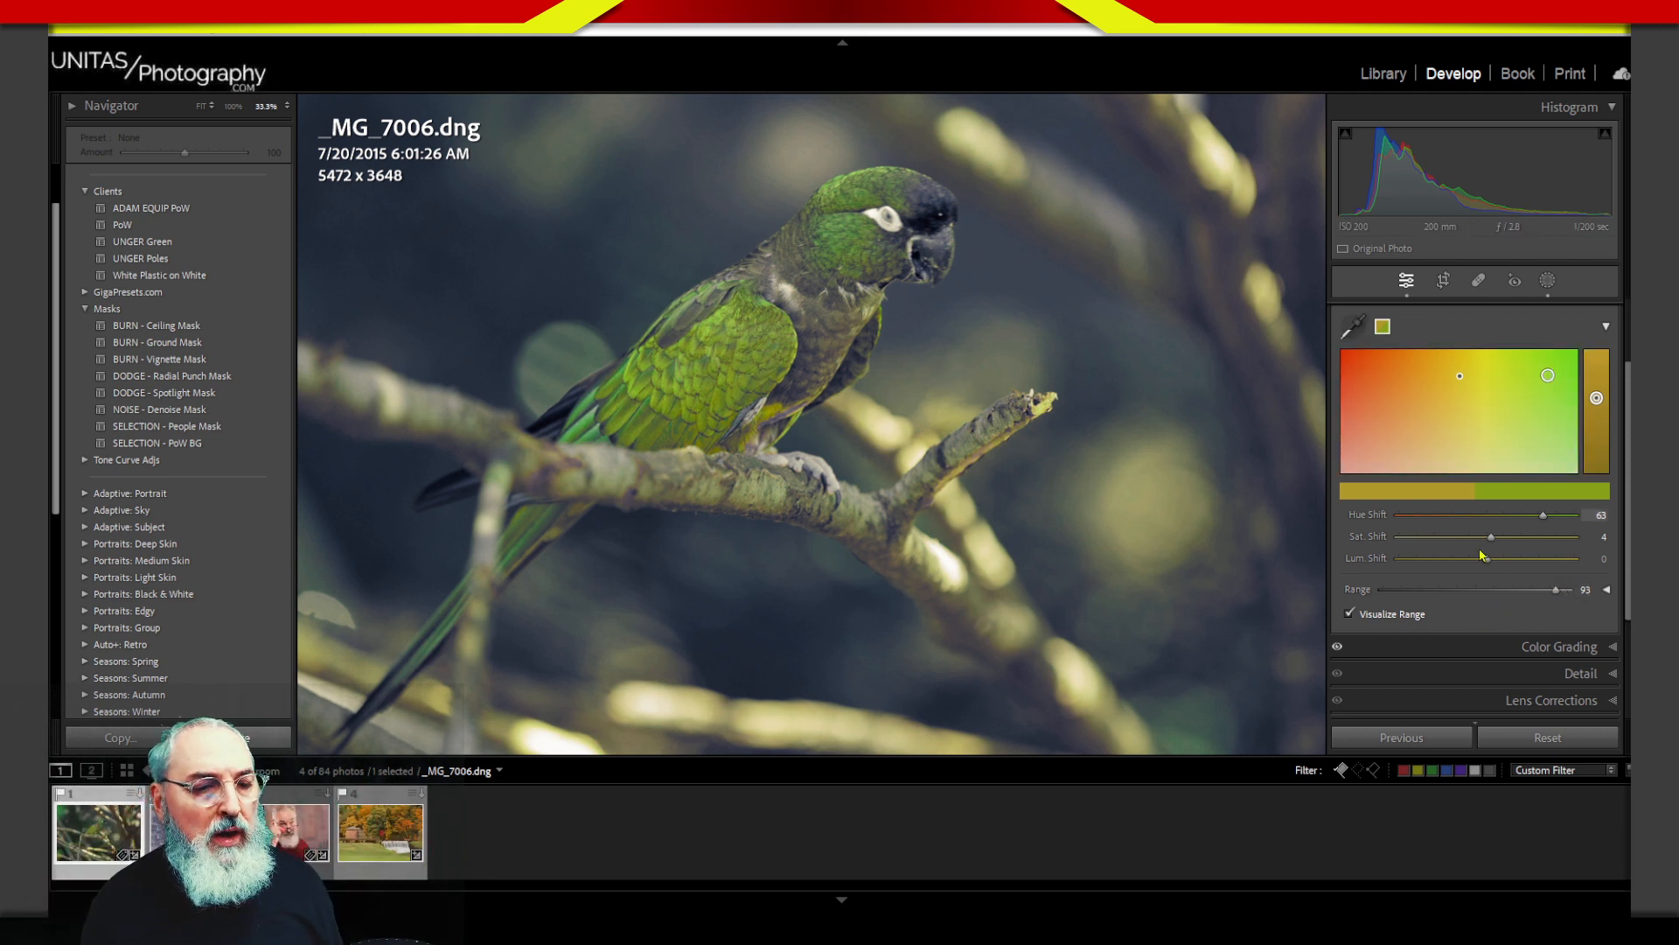
# Step: Narrow the Point Color Range for the yellow sample to 46
pyautogui.click(1476, 591)
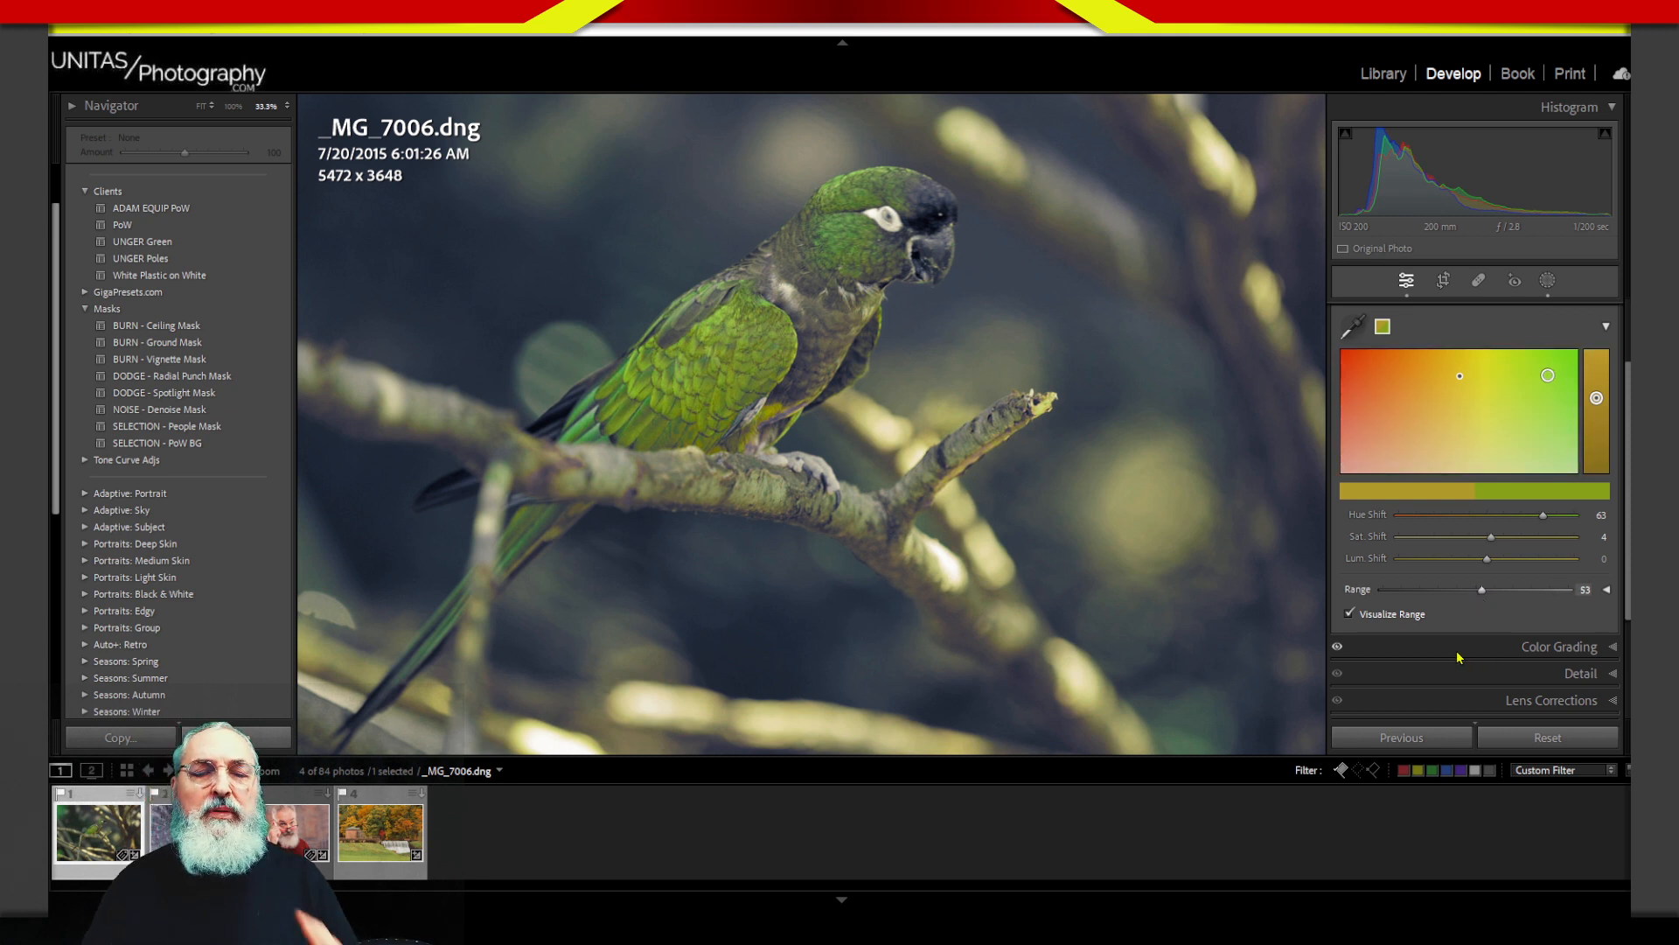
pyautogui.press('Down')
pyautogui.press('Down')
pyautogui.press('Down')
pyautogui.press('Down')
pyautogui.press('Down')
pyautogui.press('Down')
pyautogui.press('Down')
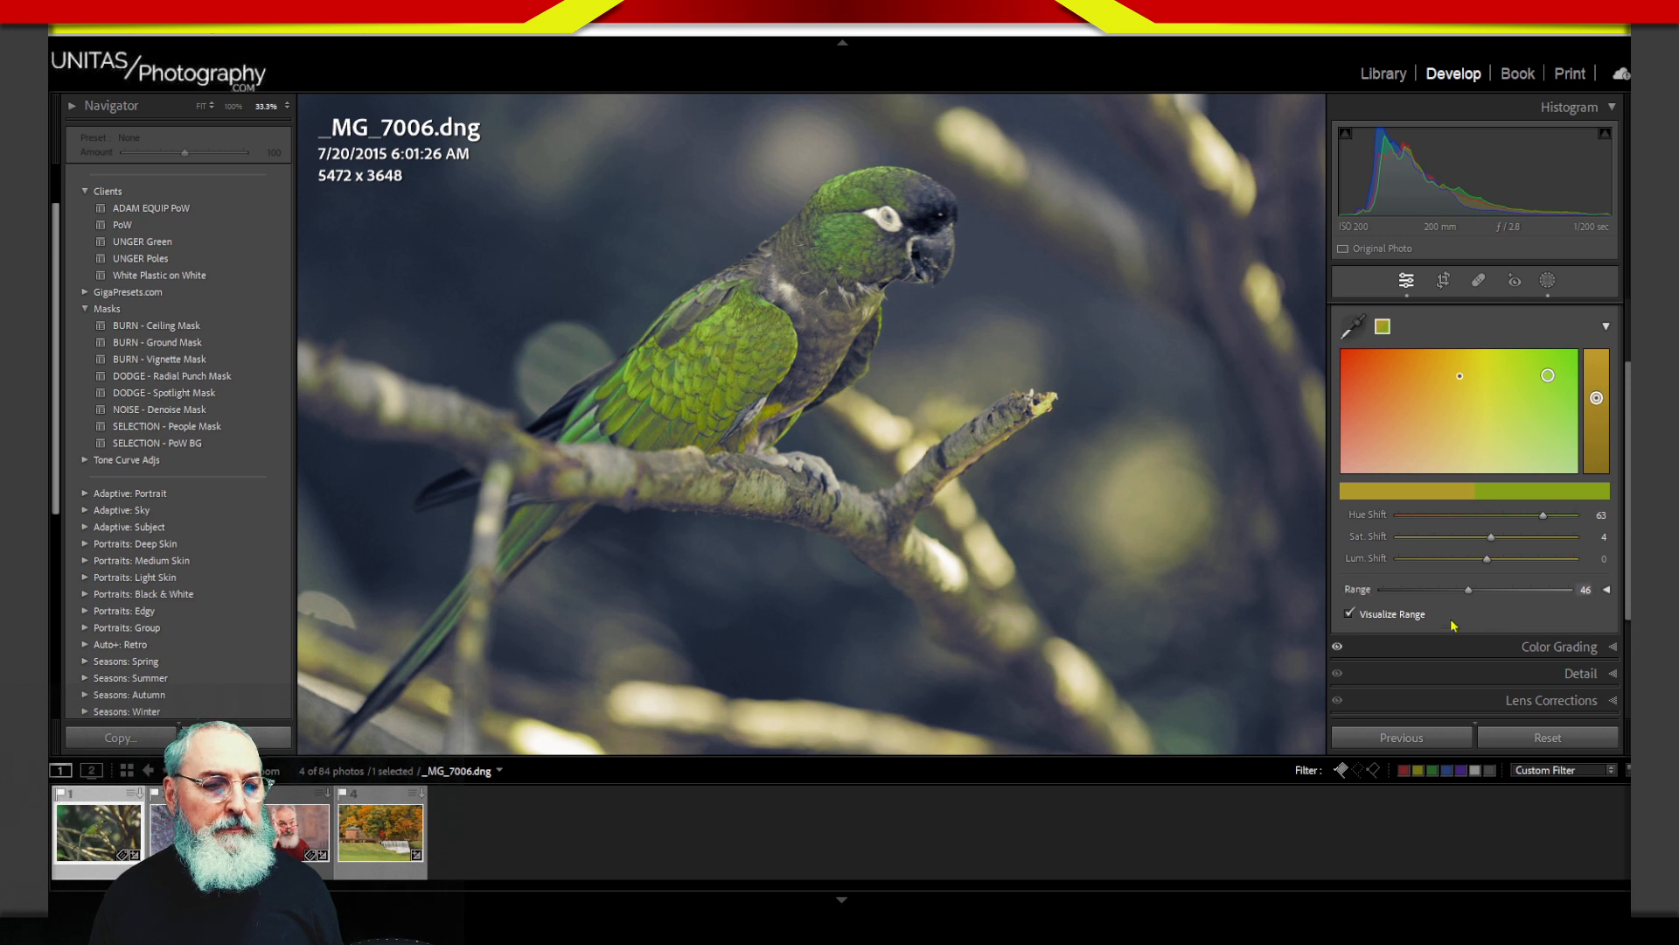
# Step: Collapse the Histogram and expand the Point Color Range to show its separate Hue, Saturation and Luminance ranges
pyautogui.moveTo(1624, 612); pyautogui.dragTo(1624, 689)
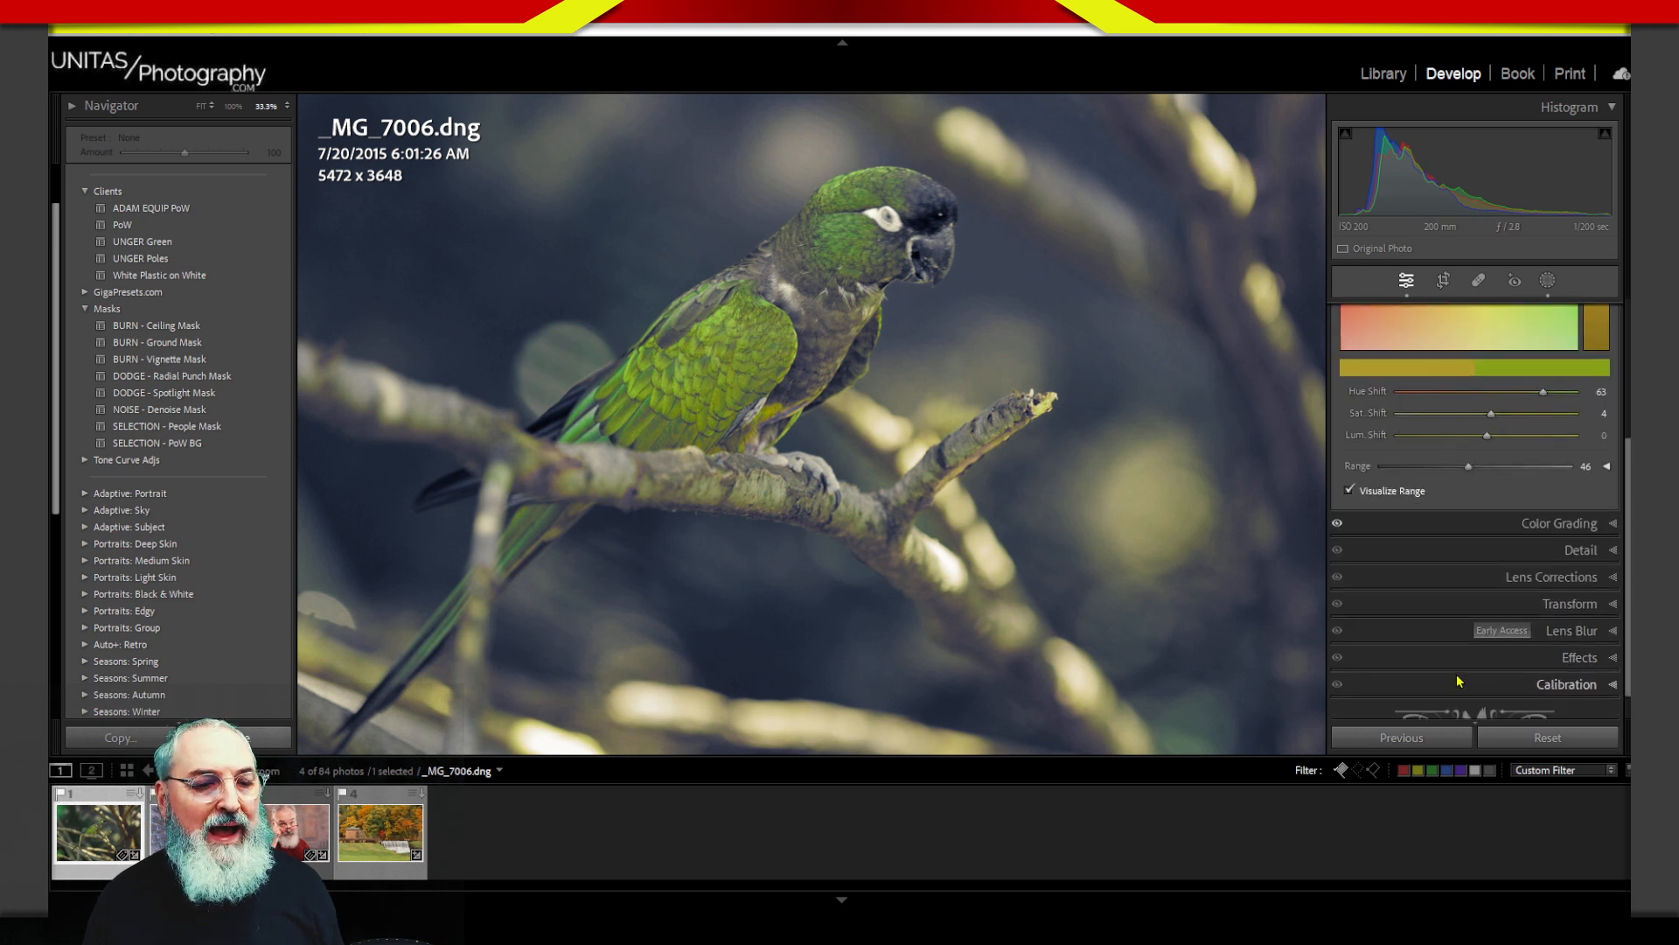
pyautogui.moveTo(1627, 489); pyautogui.dragTo(1627, 398)
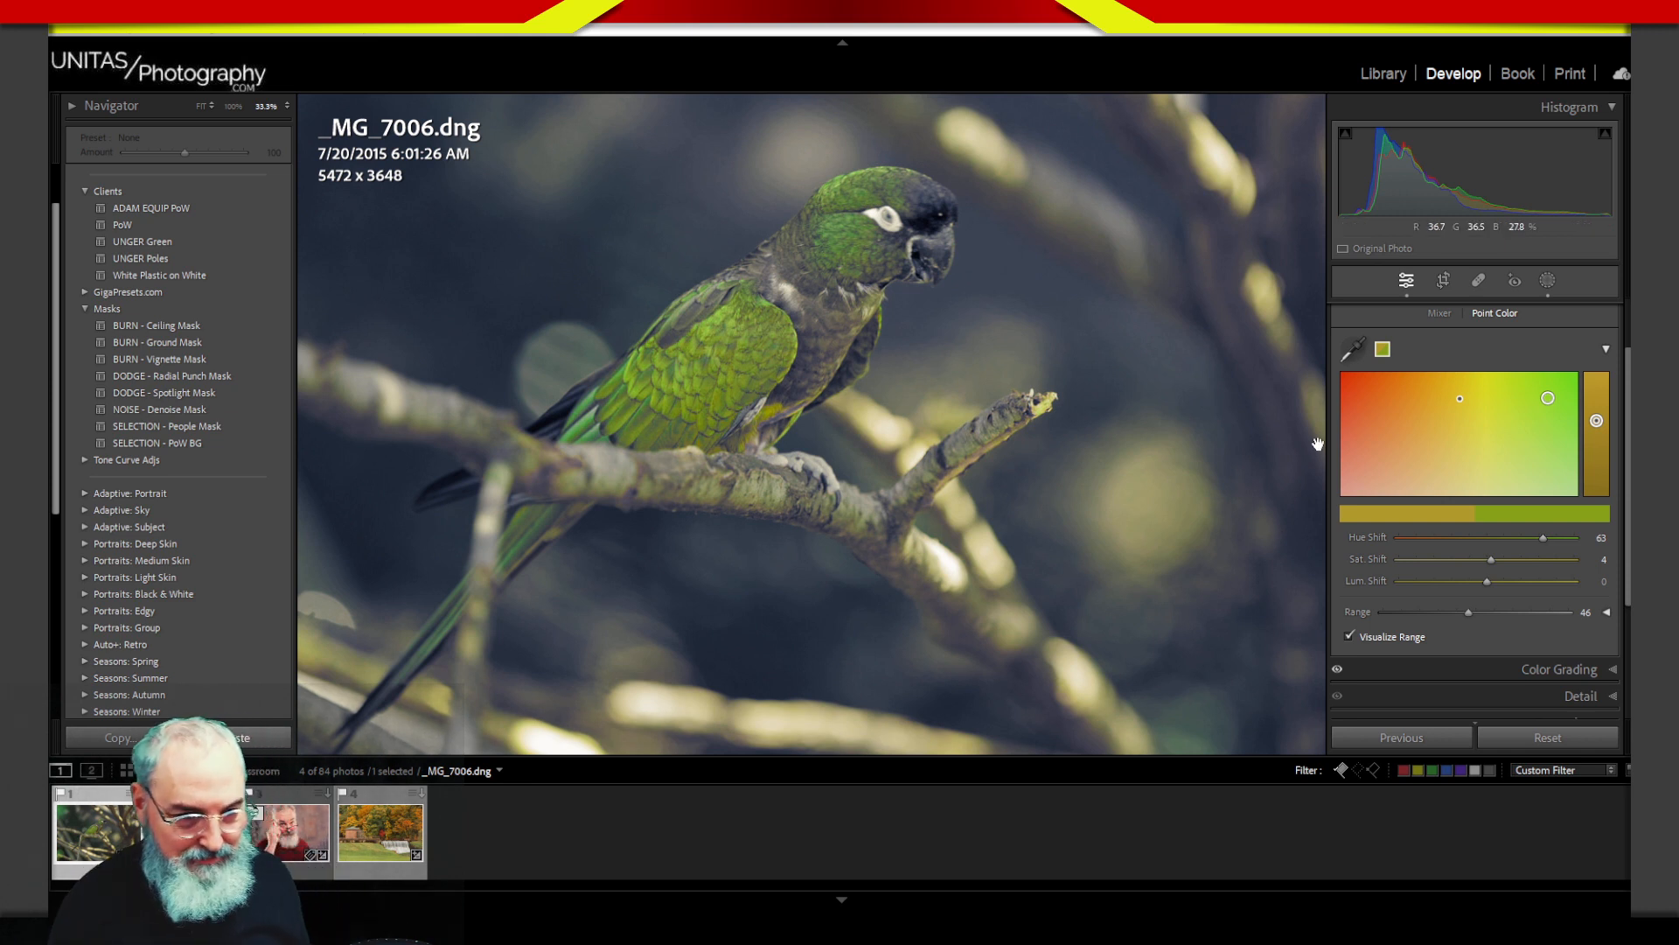
pyautogui.scroll(-2, 1619, 570)
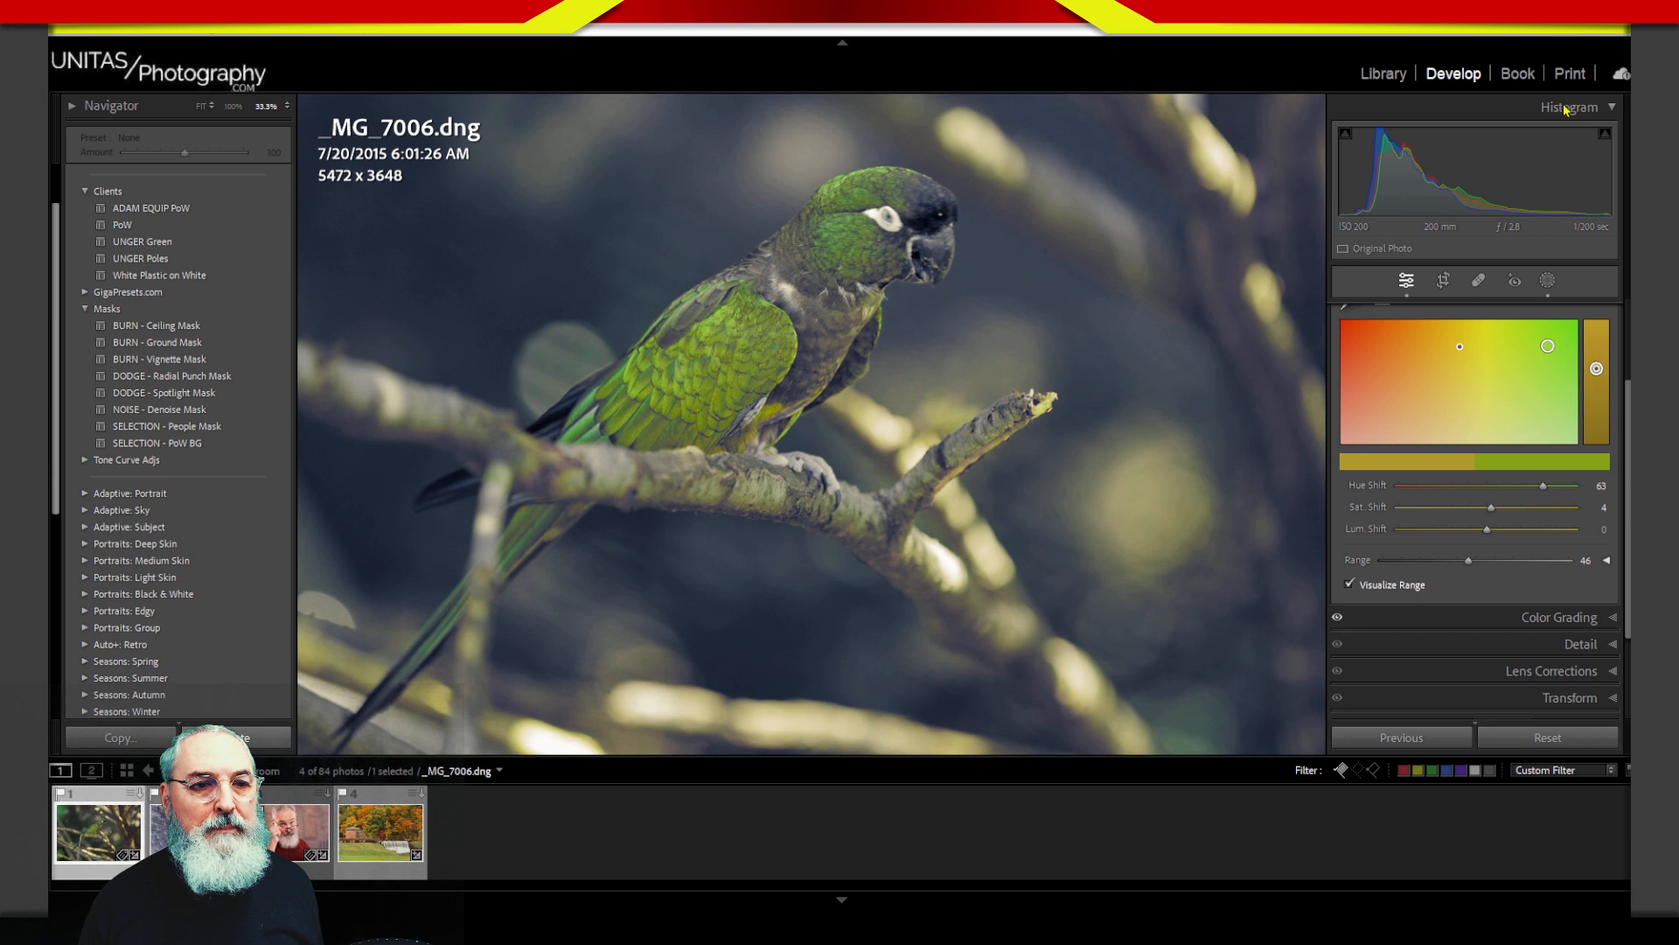
pyautogui.click(1567, 107)
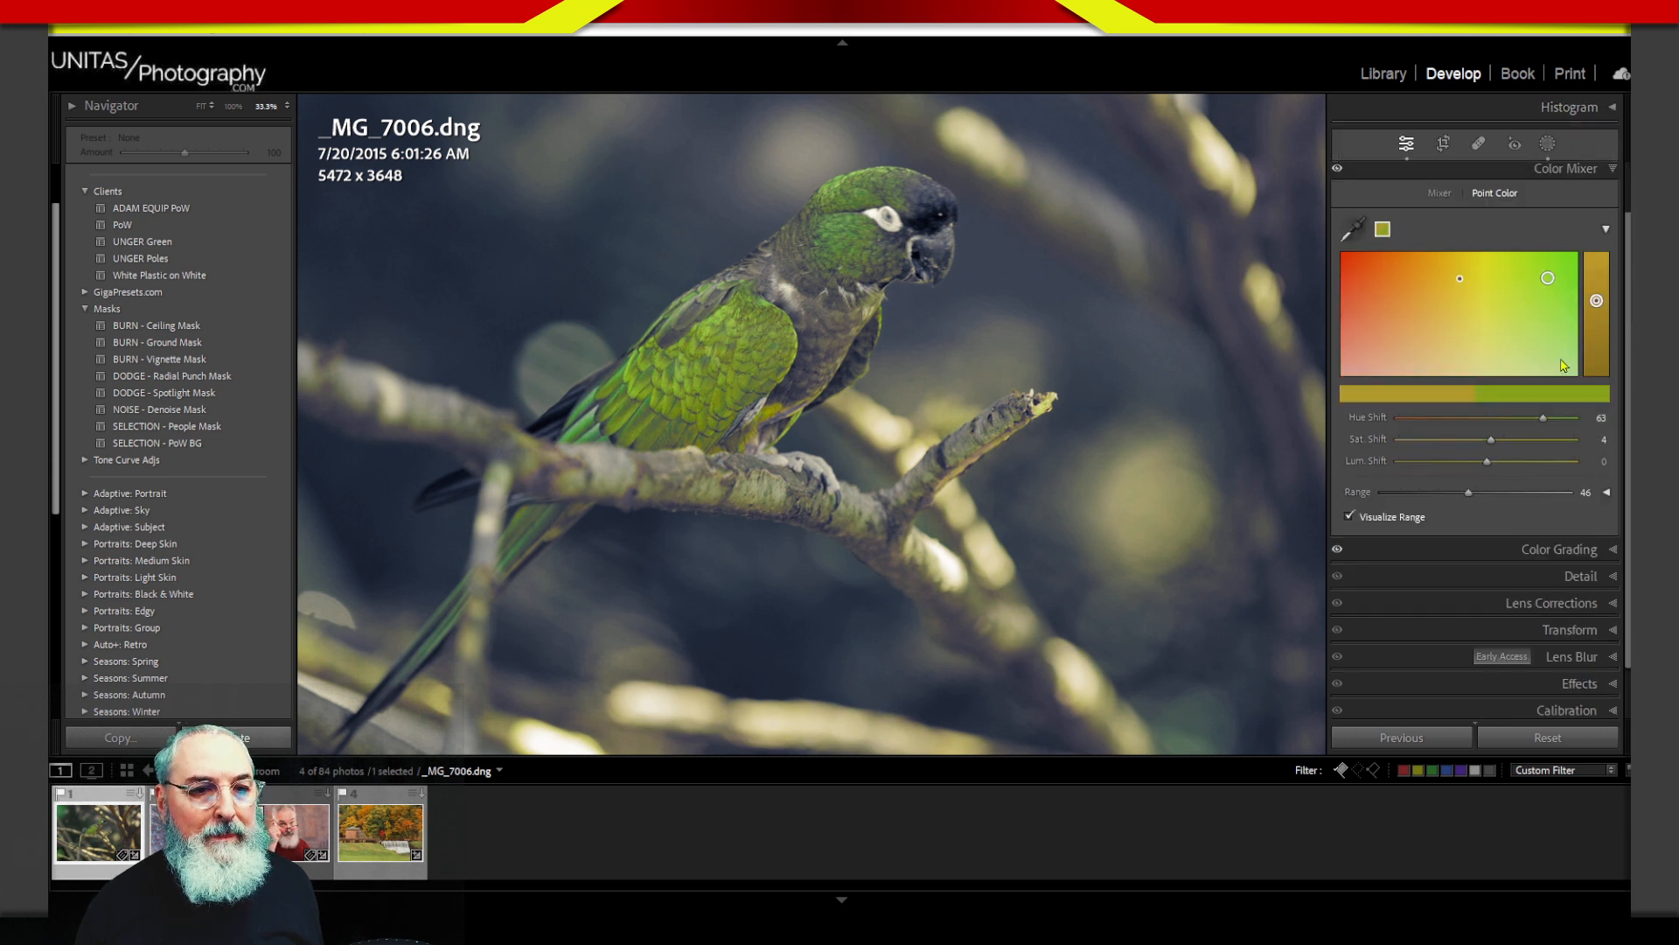
pyautogui.scroll(-1, 1544, 507)
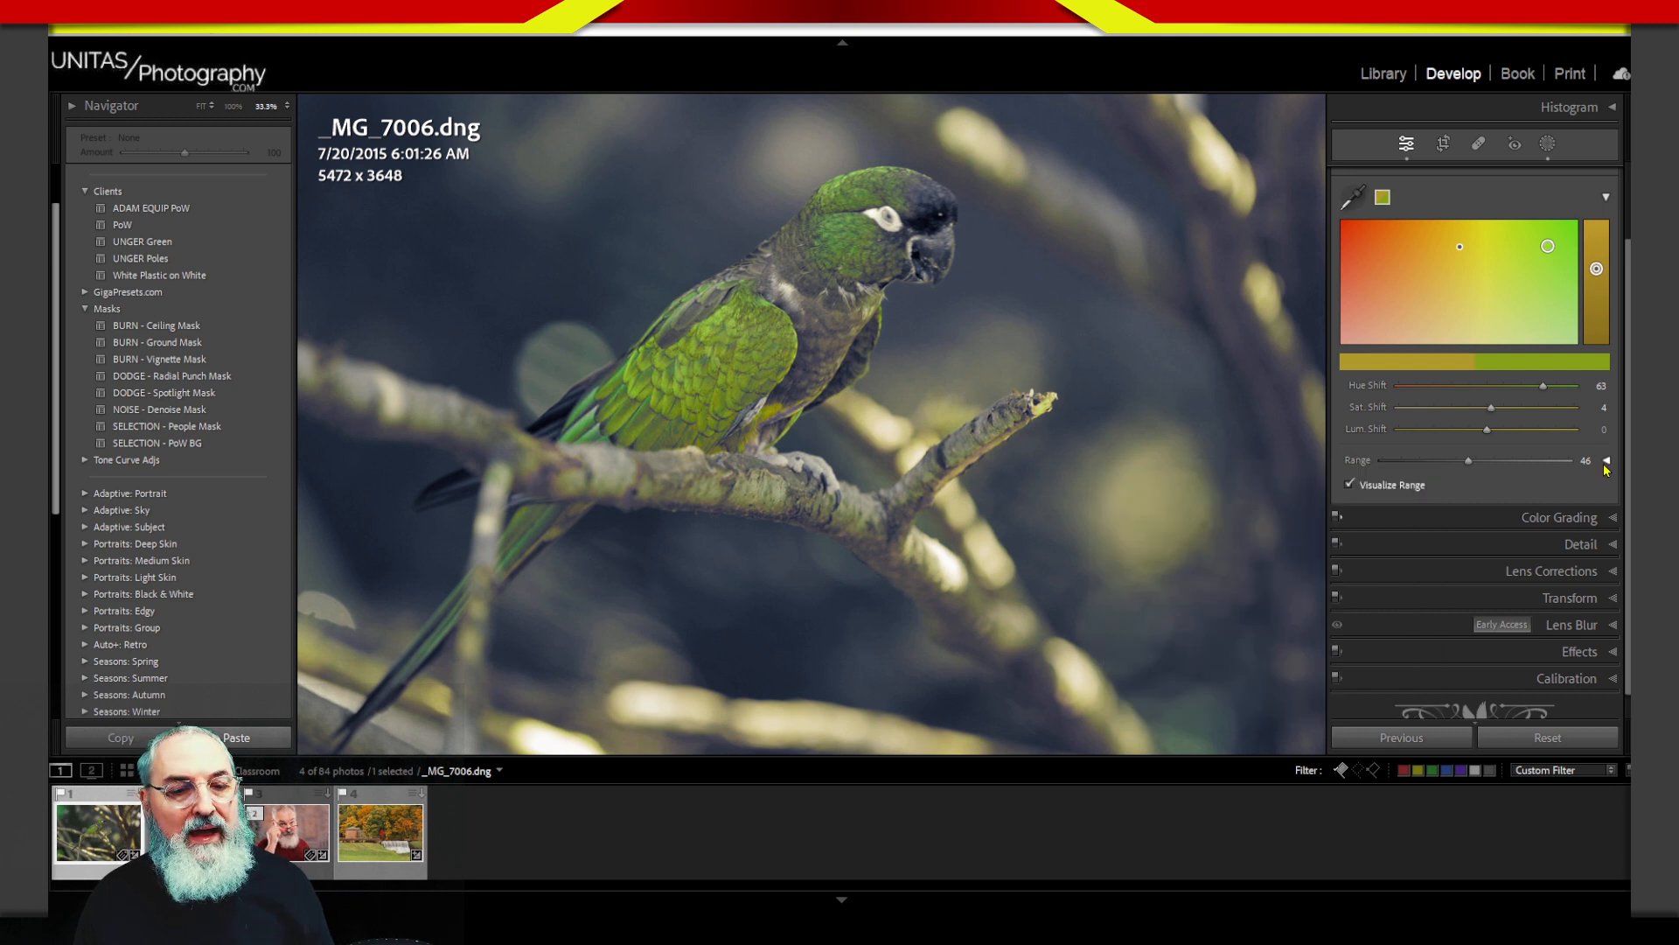
pyautogui.click(1607, 461)
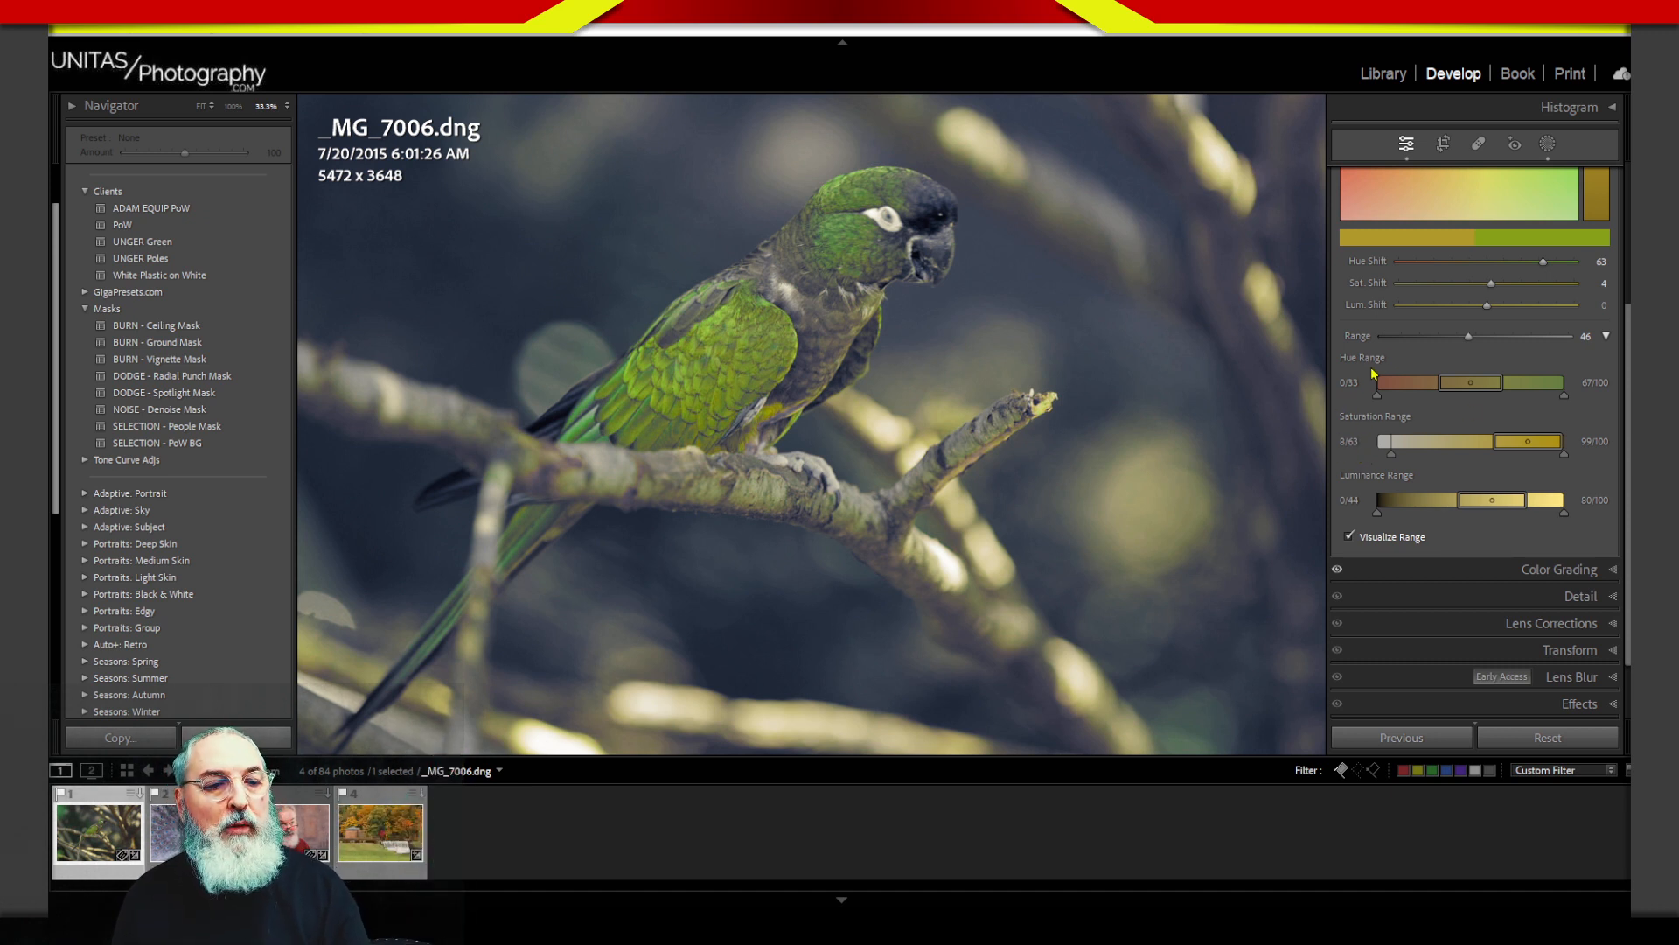
pyautogui.moveTo(1370, 387)
pyautogui.mouseDown()
pyautogui.moveTo(1370, 346)
pyautogui.moveTo(1531, 346)
pyautogui.moveTo(1575, 359)
pyautogui.moveTo(1575, 399)
pyautogui.mouseUp()
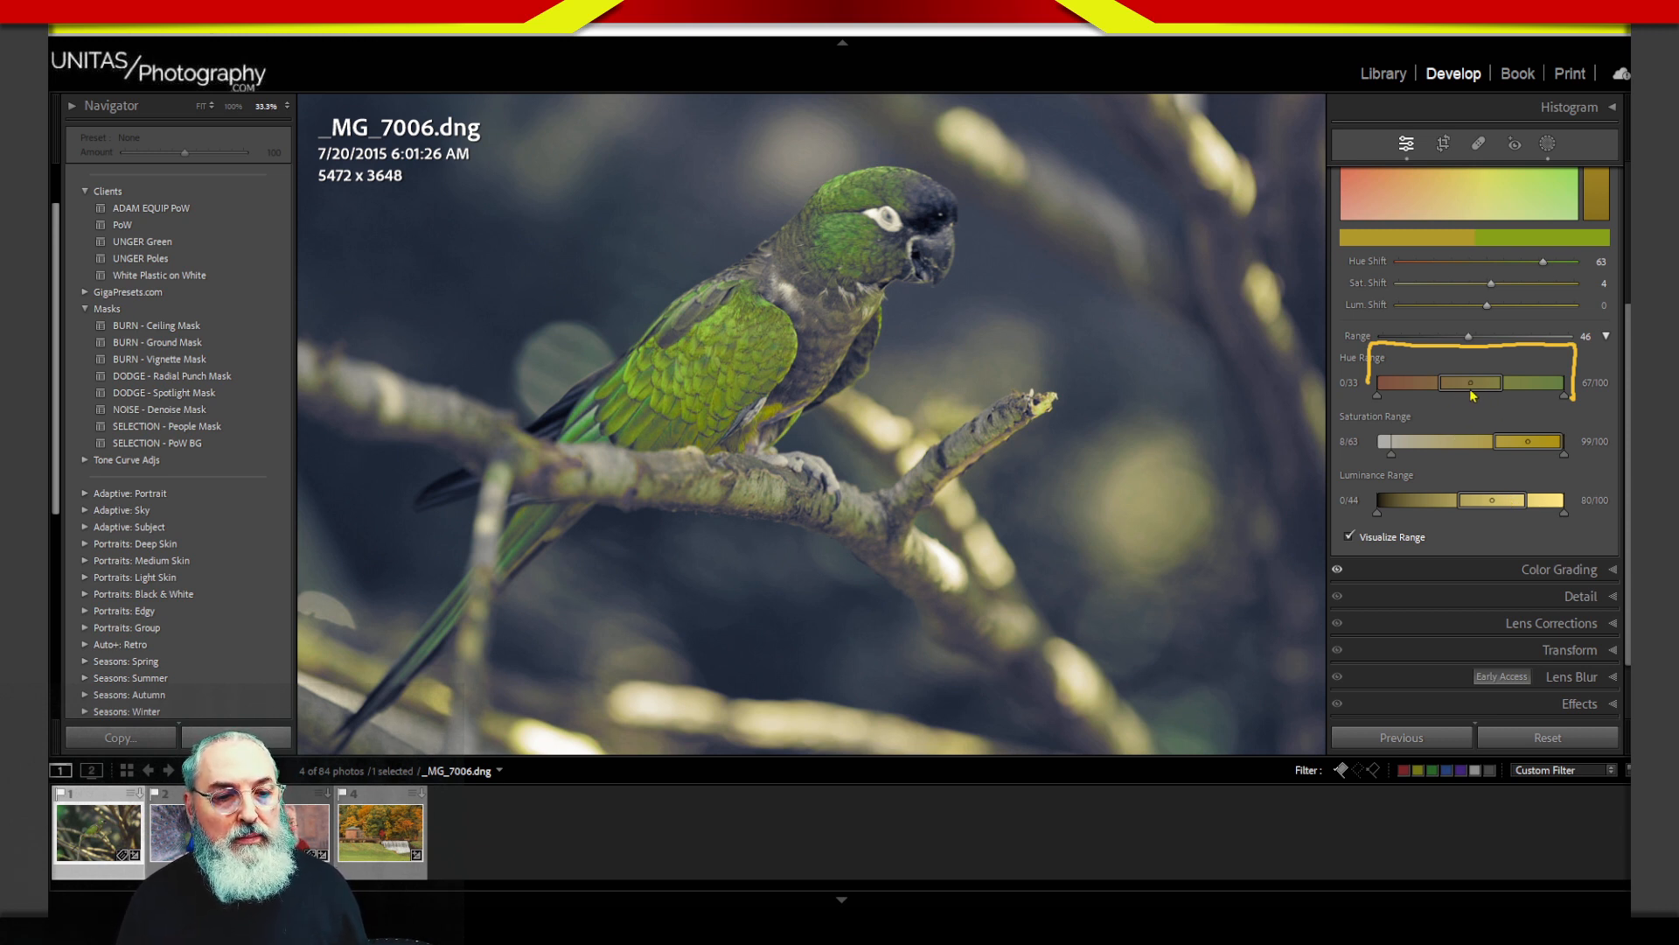
pyautogui.moveTo(1471, 402)
pyautogui.mouseDown()
pyautogui.moveTo(1468, 386)
pyautogui.moveTo(1466, 422)
pyautogui.mouseUp()
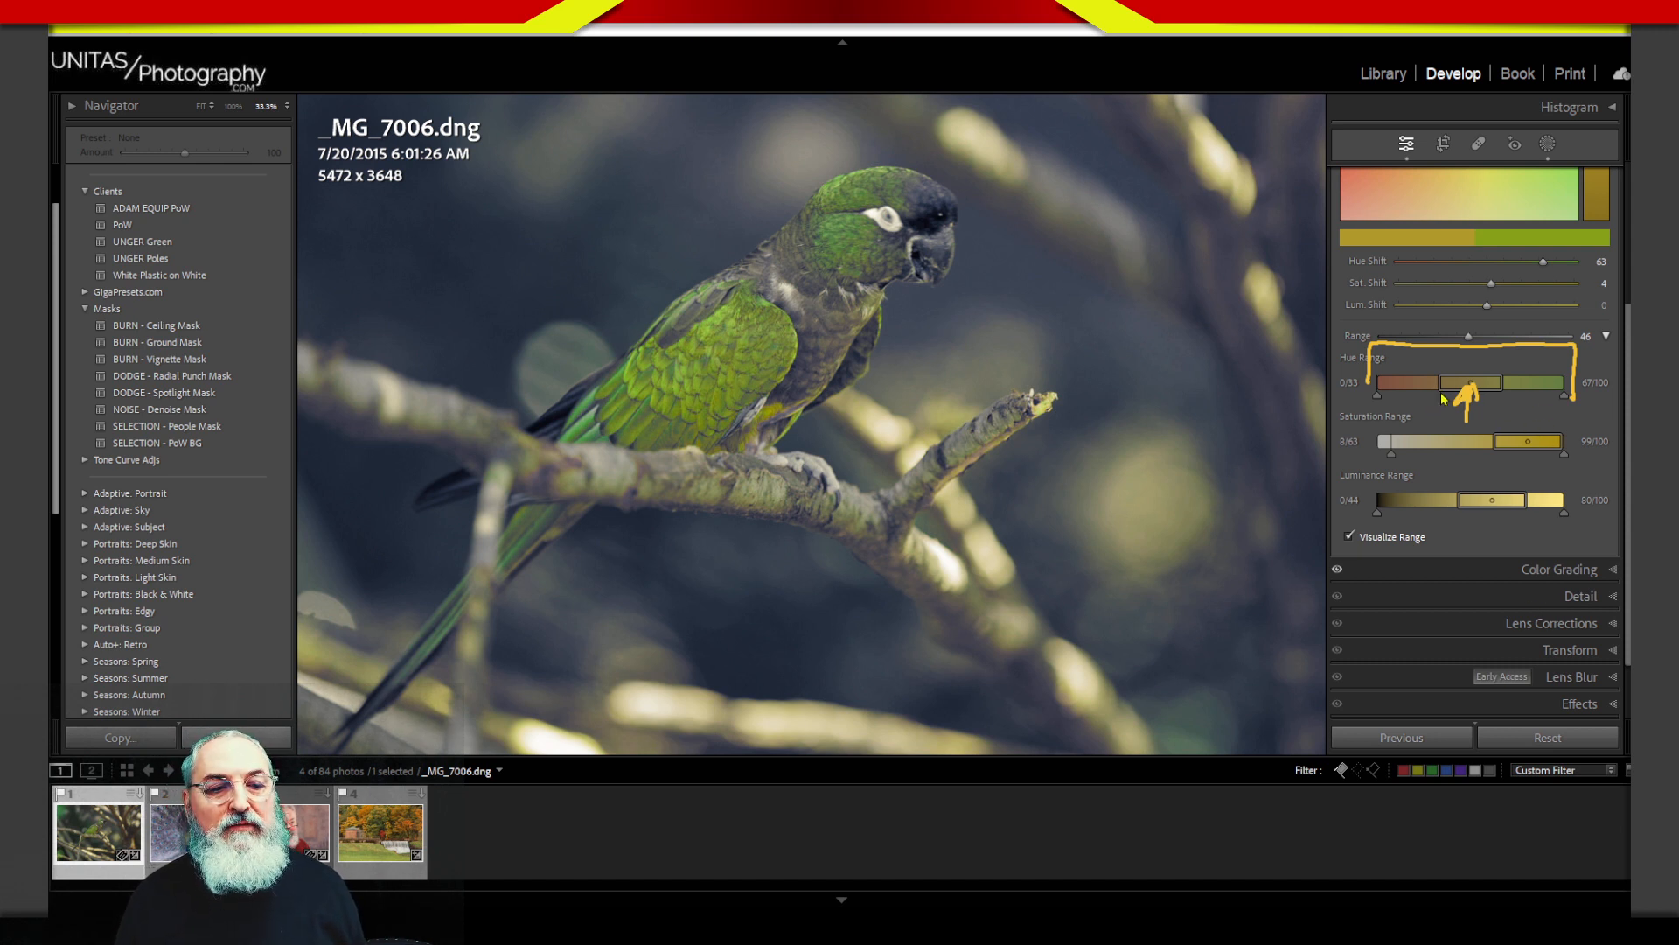
pyautogui.moveTo(1449, 421); pyautogui.dragTo(1501, 416)
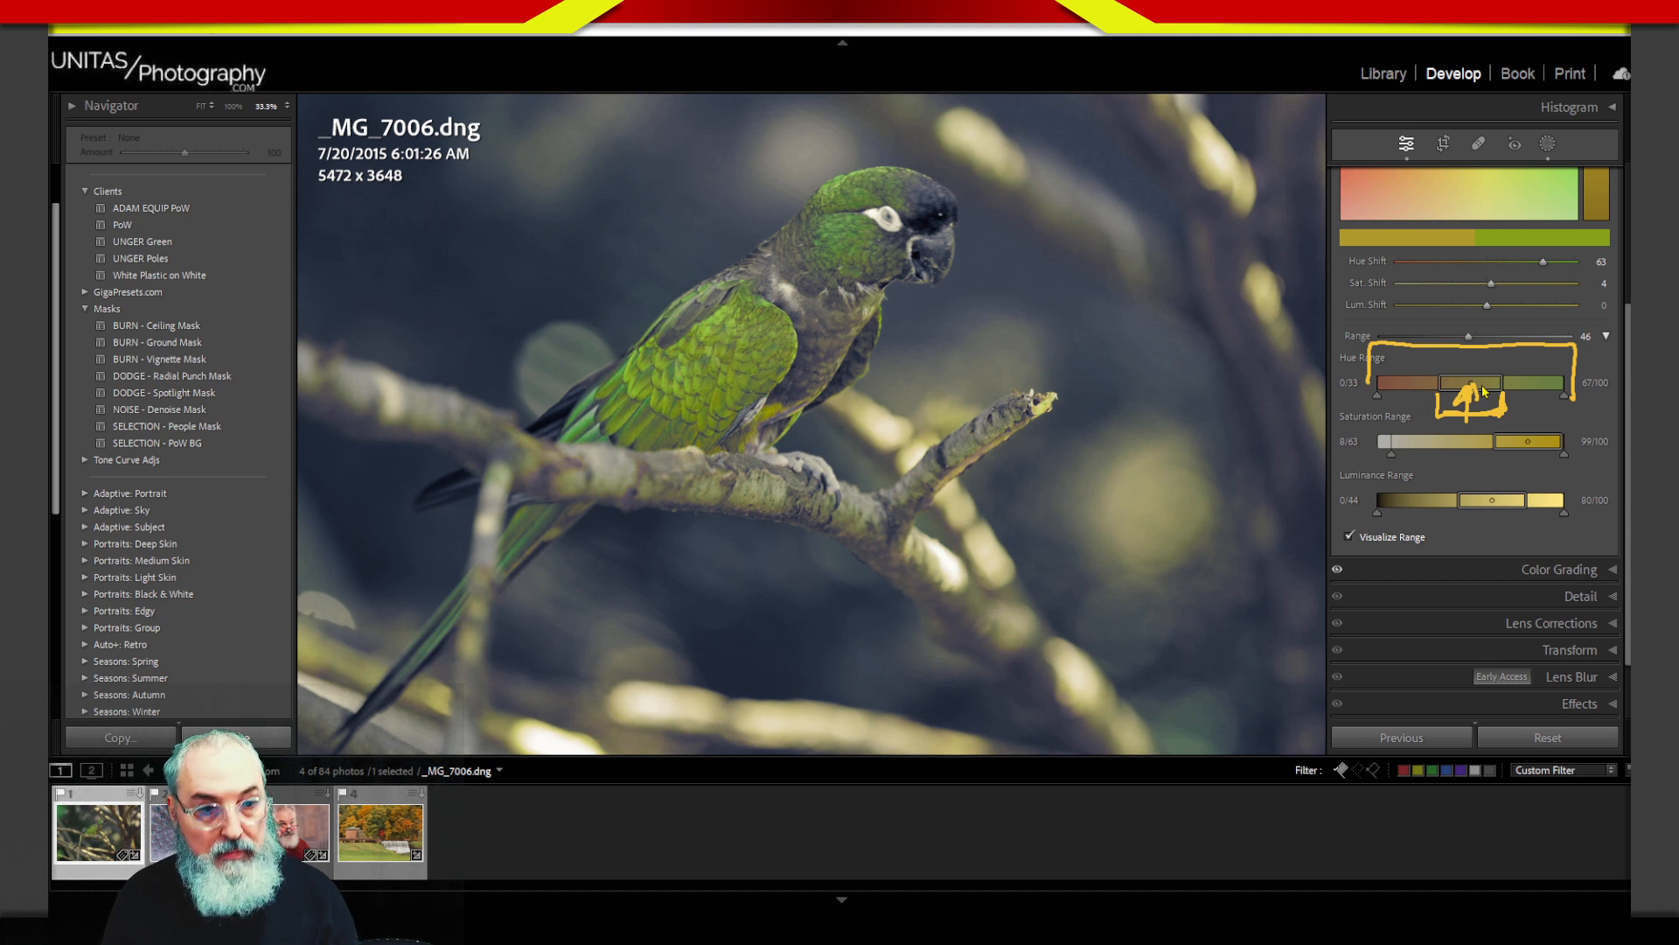
# Step: Widen the inner Hue Range band to 16 and 86, and shift the whole band toward red to 0/7 and 78/89
pyautogui.moveTo(1441, 390)
pyautogui.mouseDown()
pyautogui.moveTo(1419, 390)
pyautogui.moveTo(1456, 389)
pyautogui.moveTo(1404, 390)
pyautogui.mouseUp()
pyautogui.moveTo(1508, 388); pyautogui.dragTo(1541, 385)
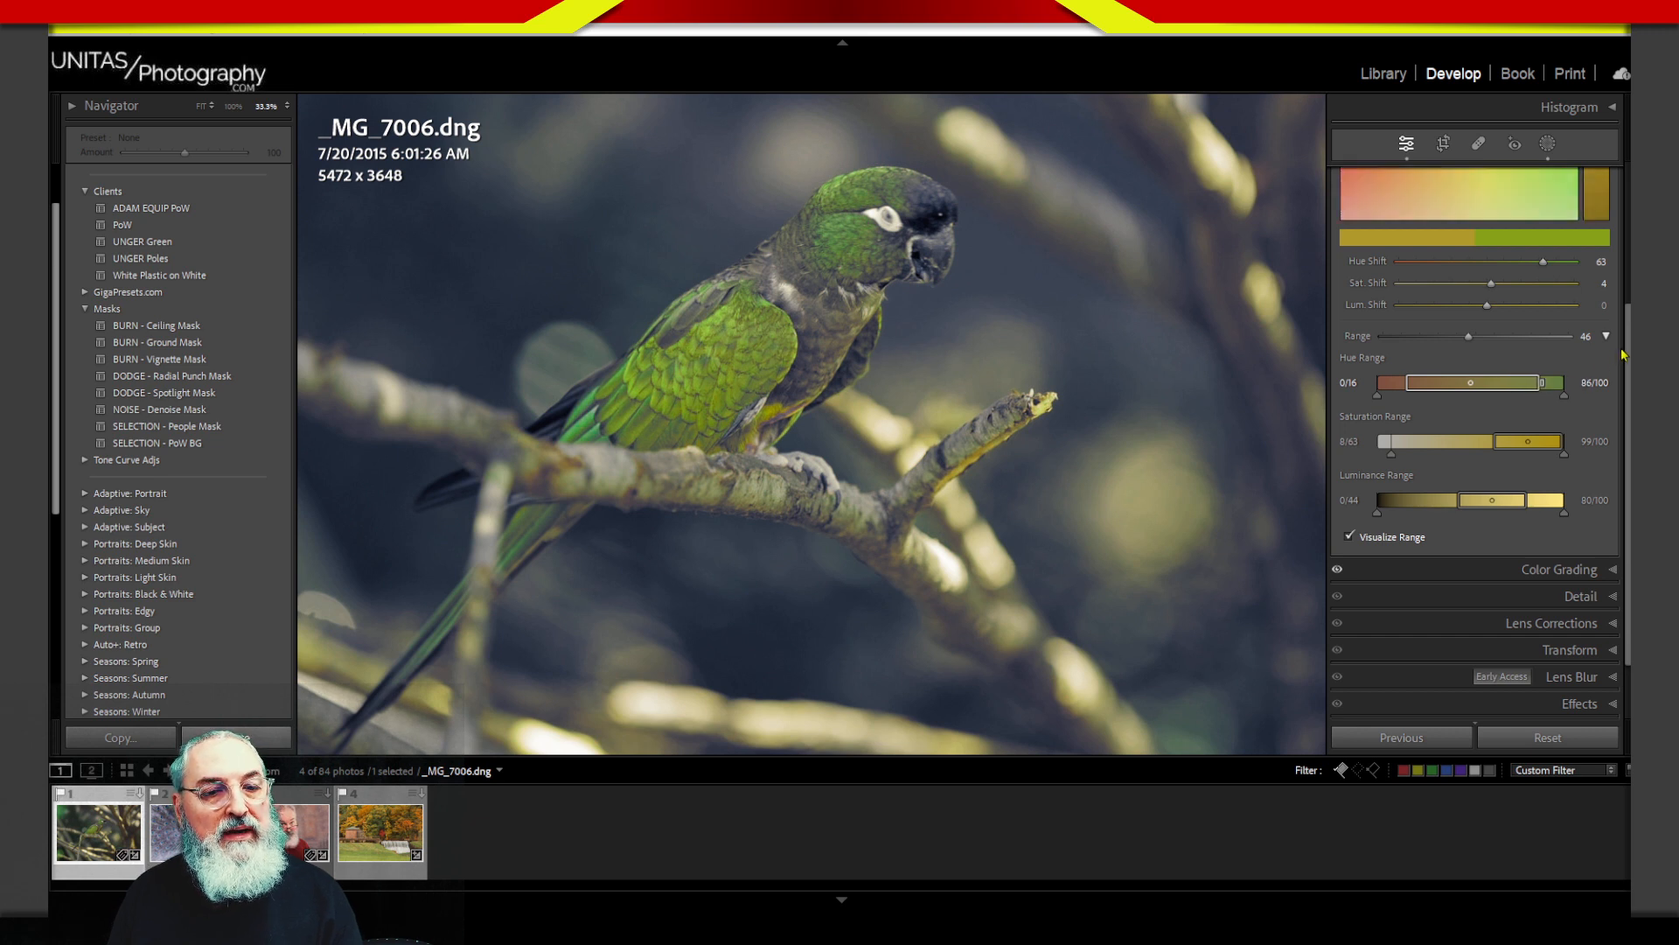
pyautogui.scroll(3, 1499, 477)
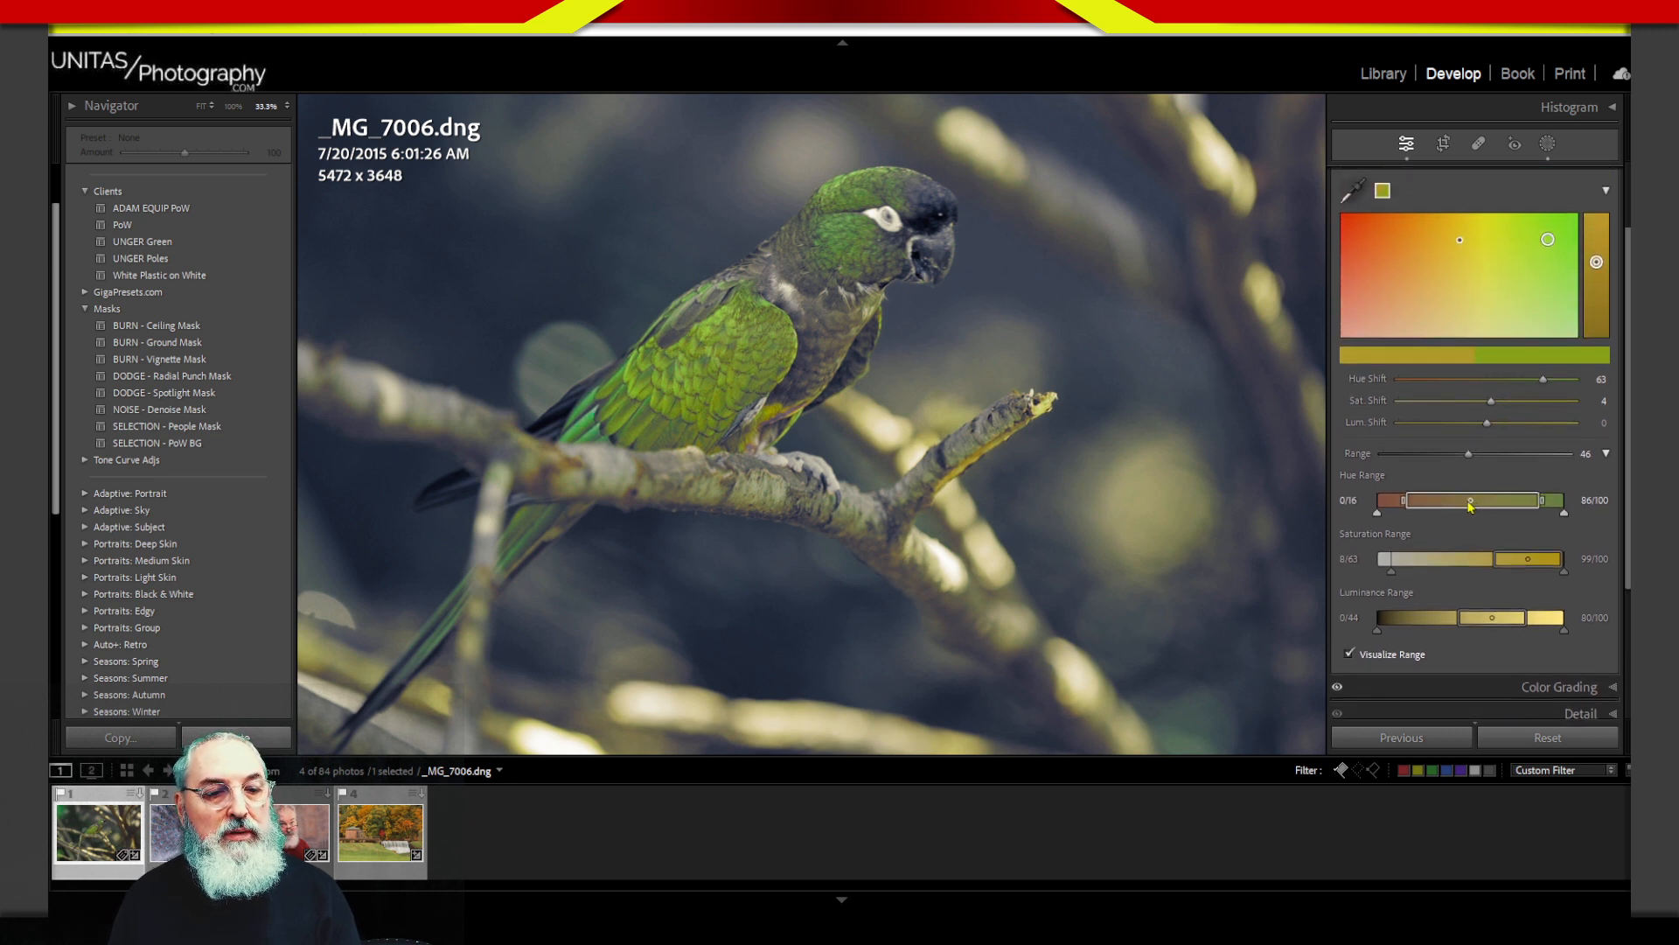
pyautogui.moveTo(1472, 500); pyautogui.dragTo(1470, 503)
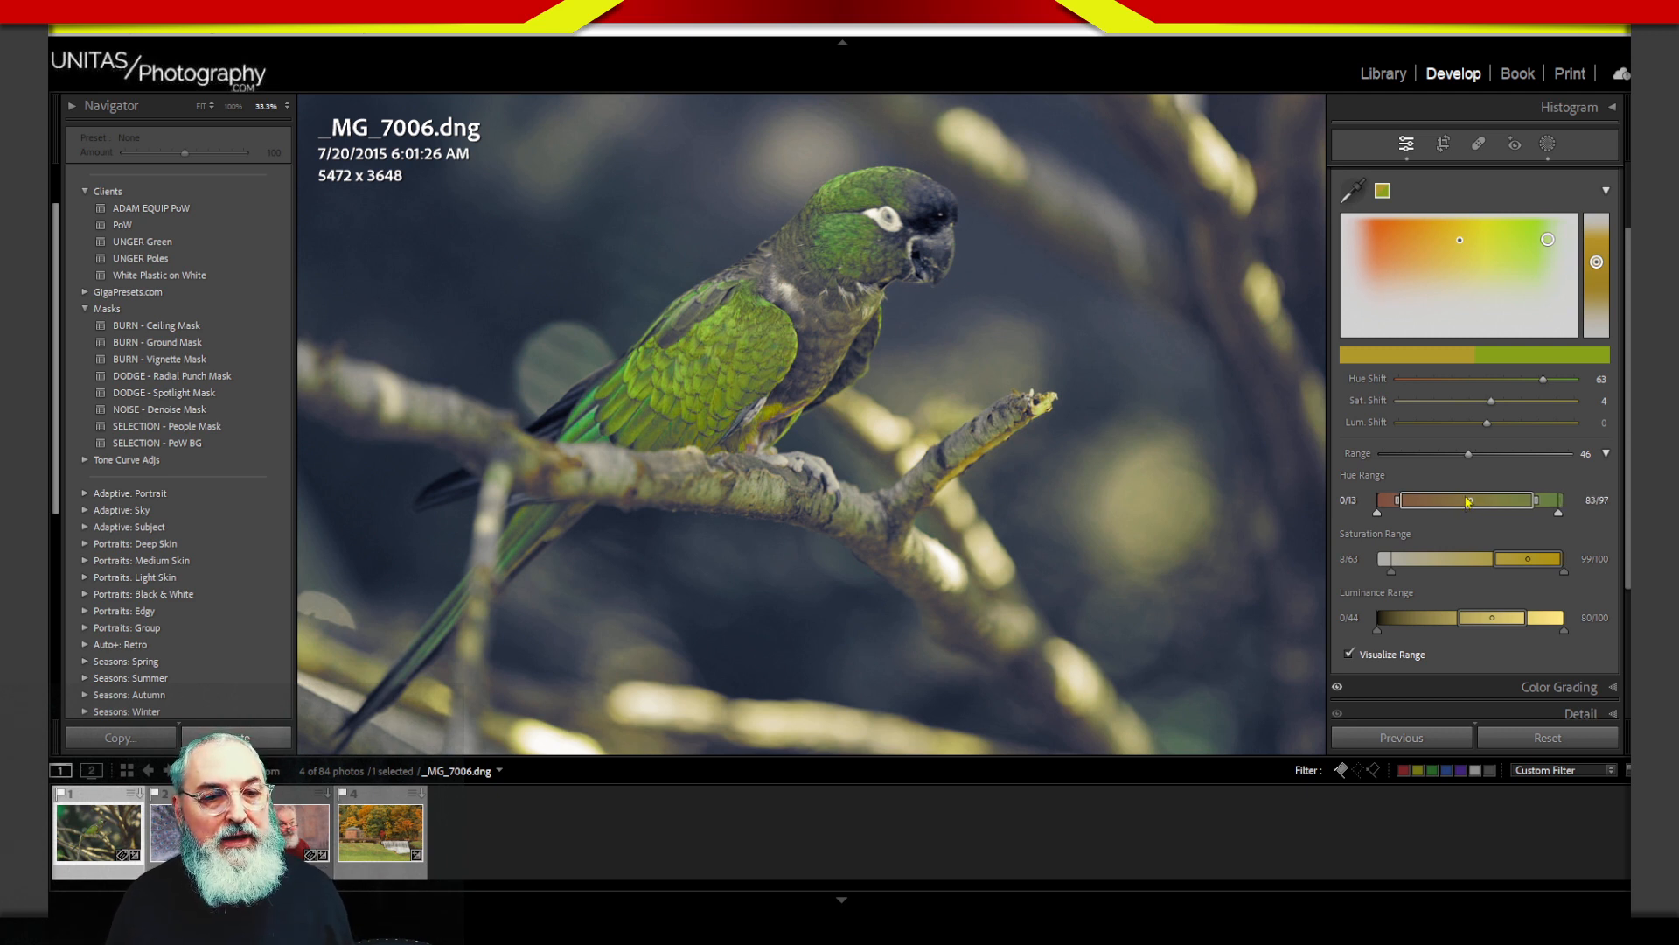
pyautogui.moveTo(1469, 502)
pyautogui.mouseDown()
pyautogui.moveTo(1454, 510)
pyautogui.moveTo(1507, 506)
pyautogui.moveTo(1442, 512)
pyautogui.moveTo(1453, 519)
pyautogui.mouseUp()
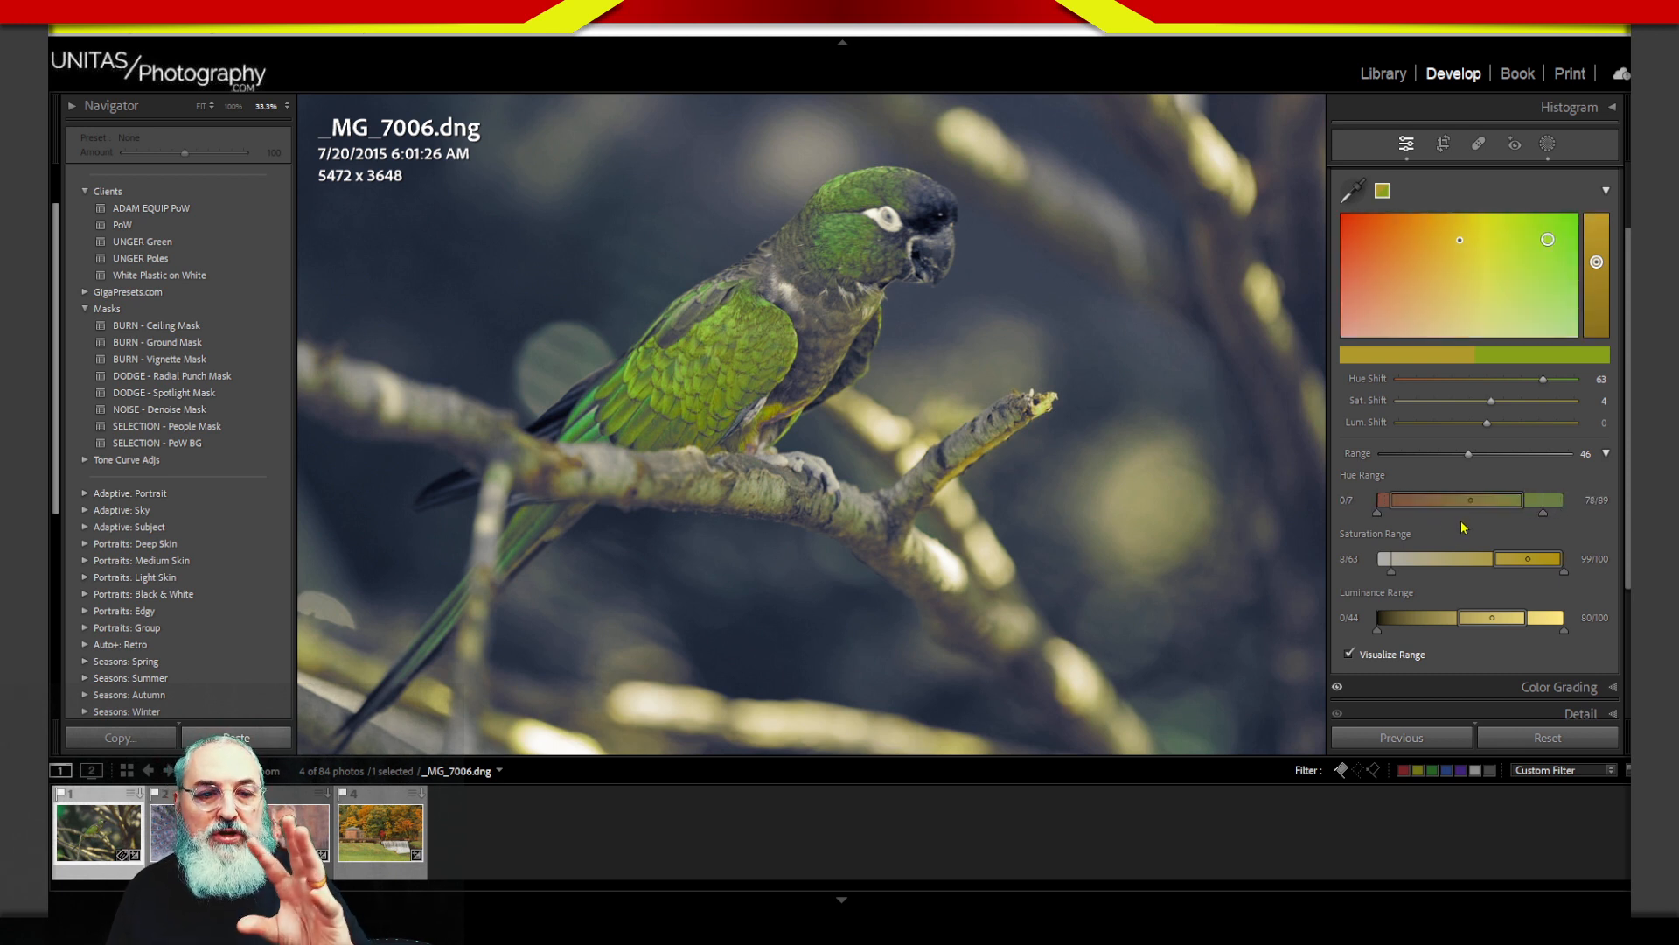
# Step: Set the Point Color Range to 51 and shift the Hue Range band to 0/0 and 51/62, finishing toward green at 30/37 and 100/100
pyautogui.moveTo(1470, 455); pyautogui.dragTo(1485, 454)
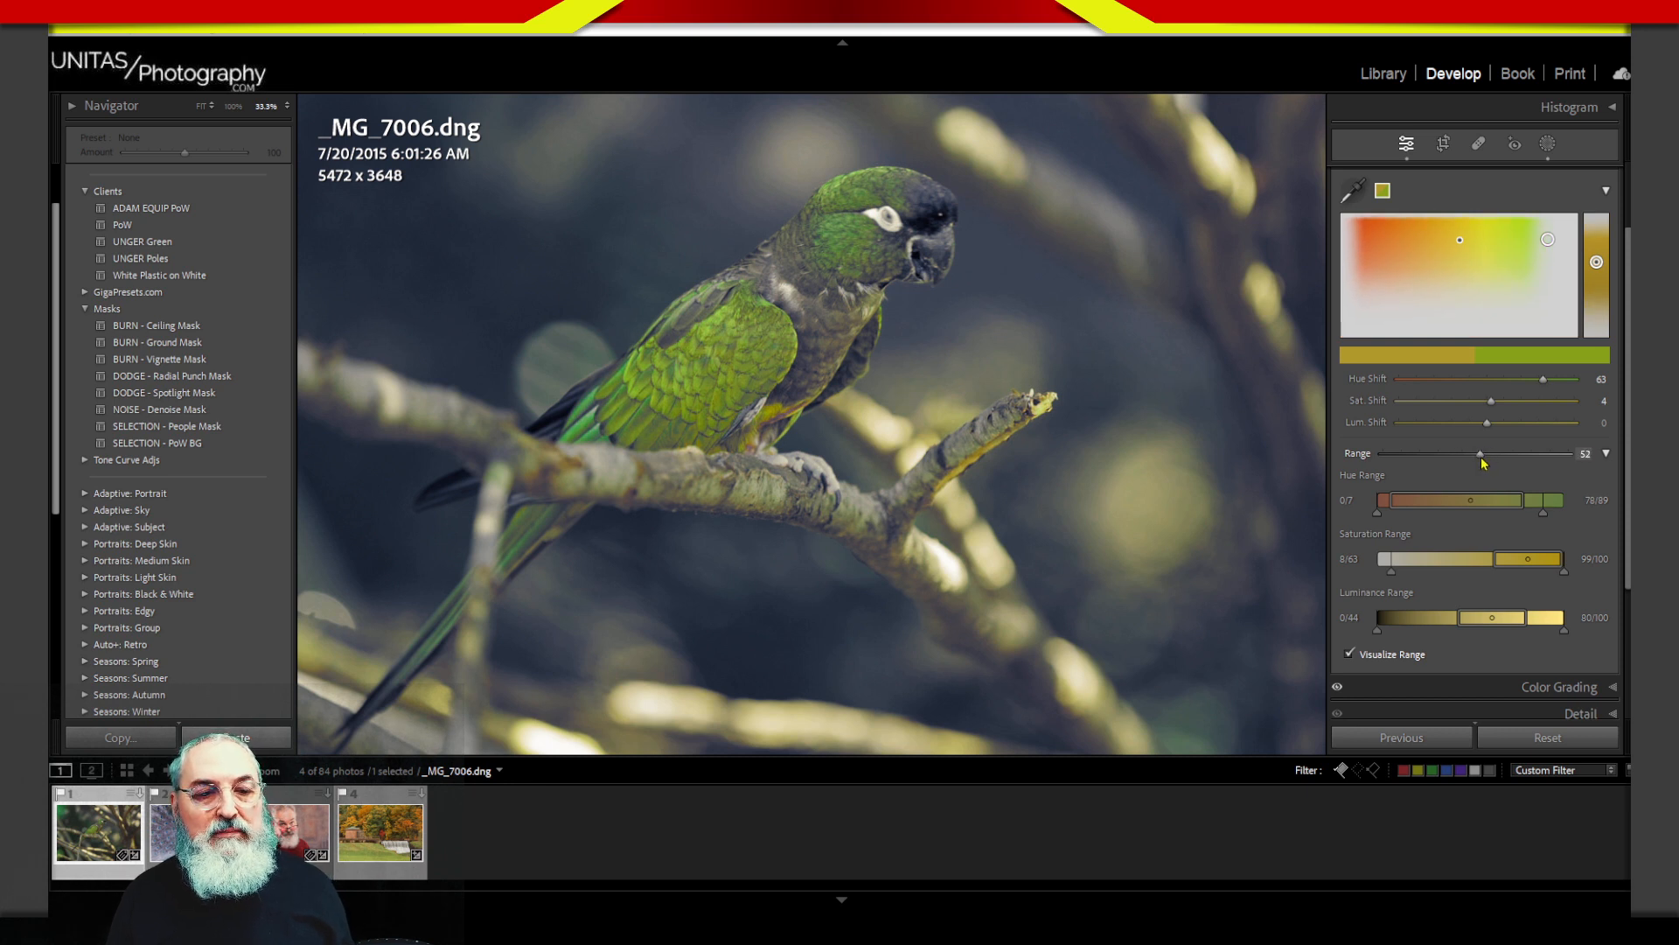
pyautogui.moveTo(1478, 458); pyautogui.dragTo(1474, 457)
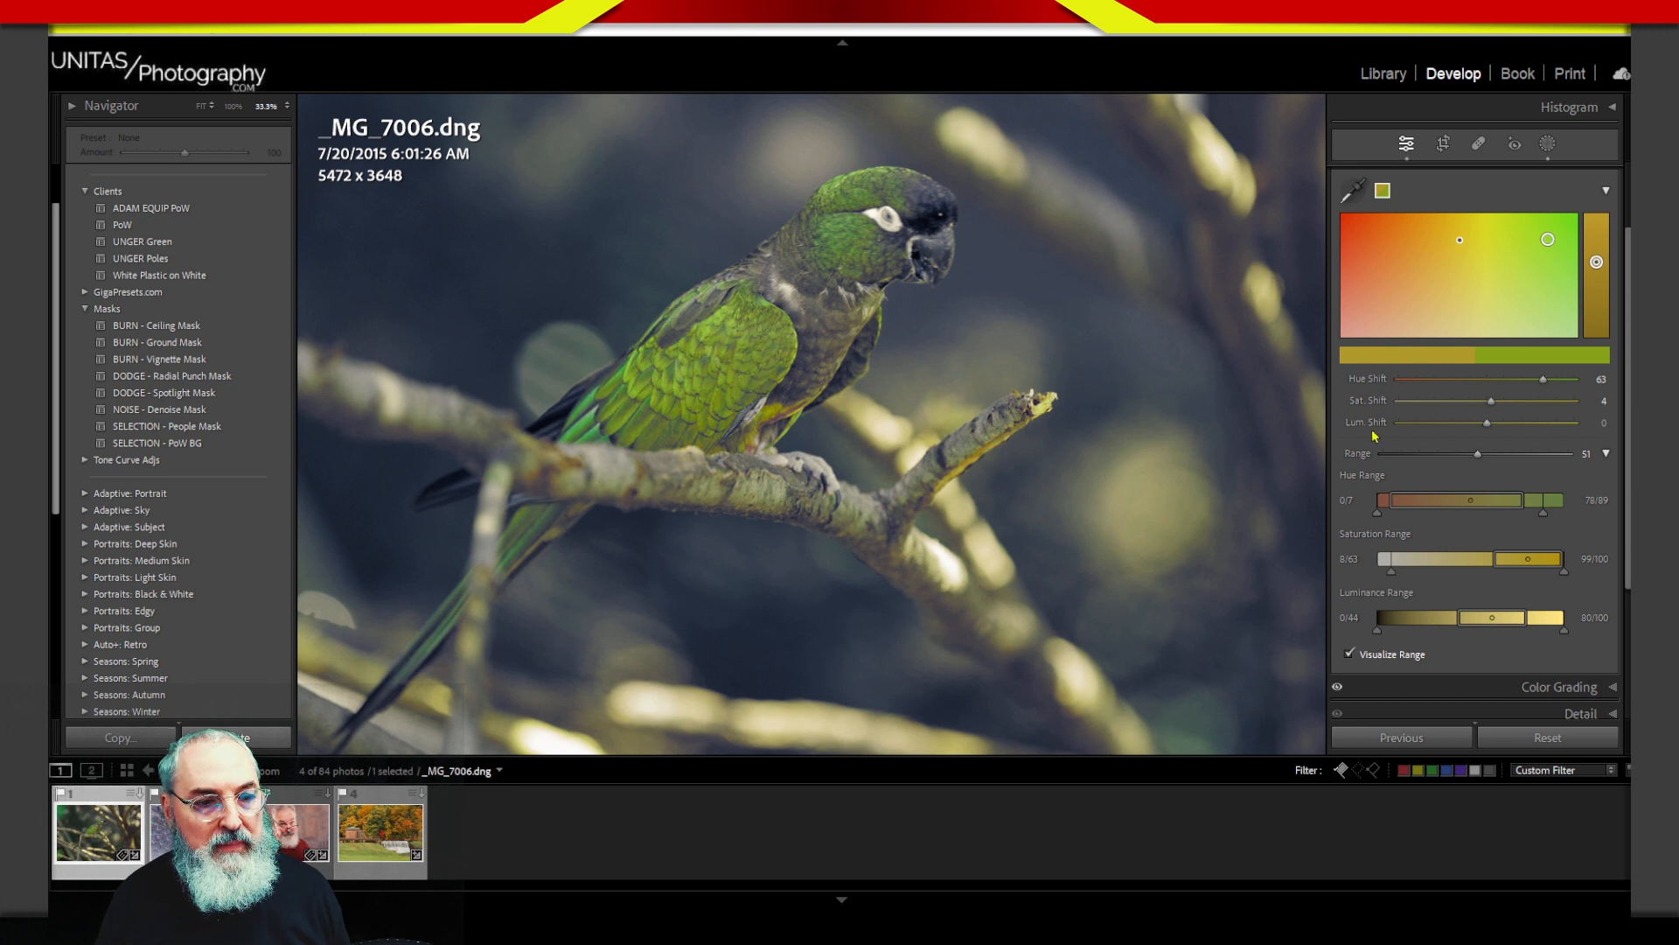
pyautogui.moveTo(1468, 504); pyautogui.dragTo(1409, 523)
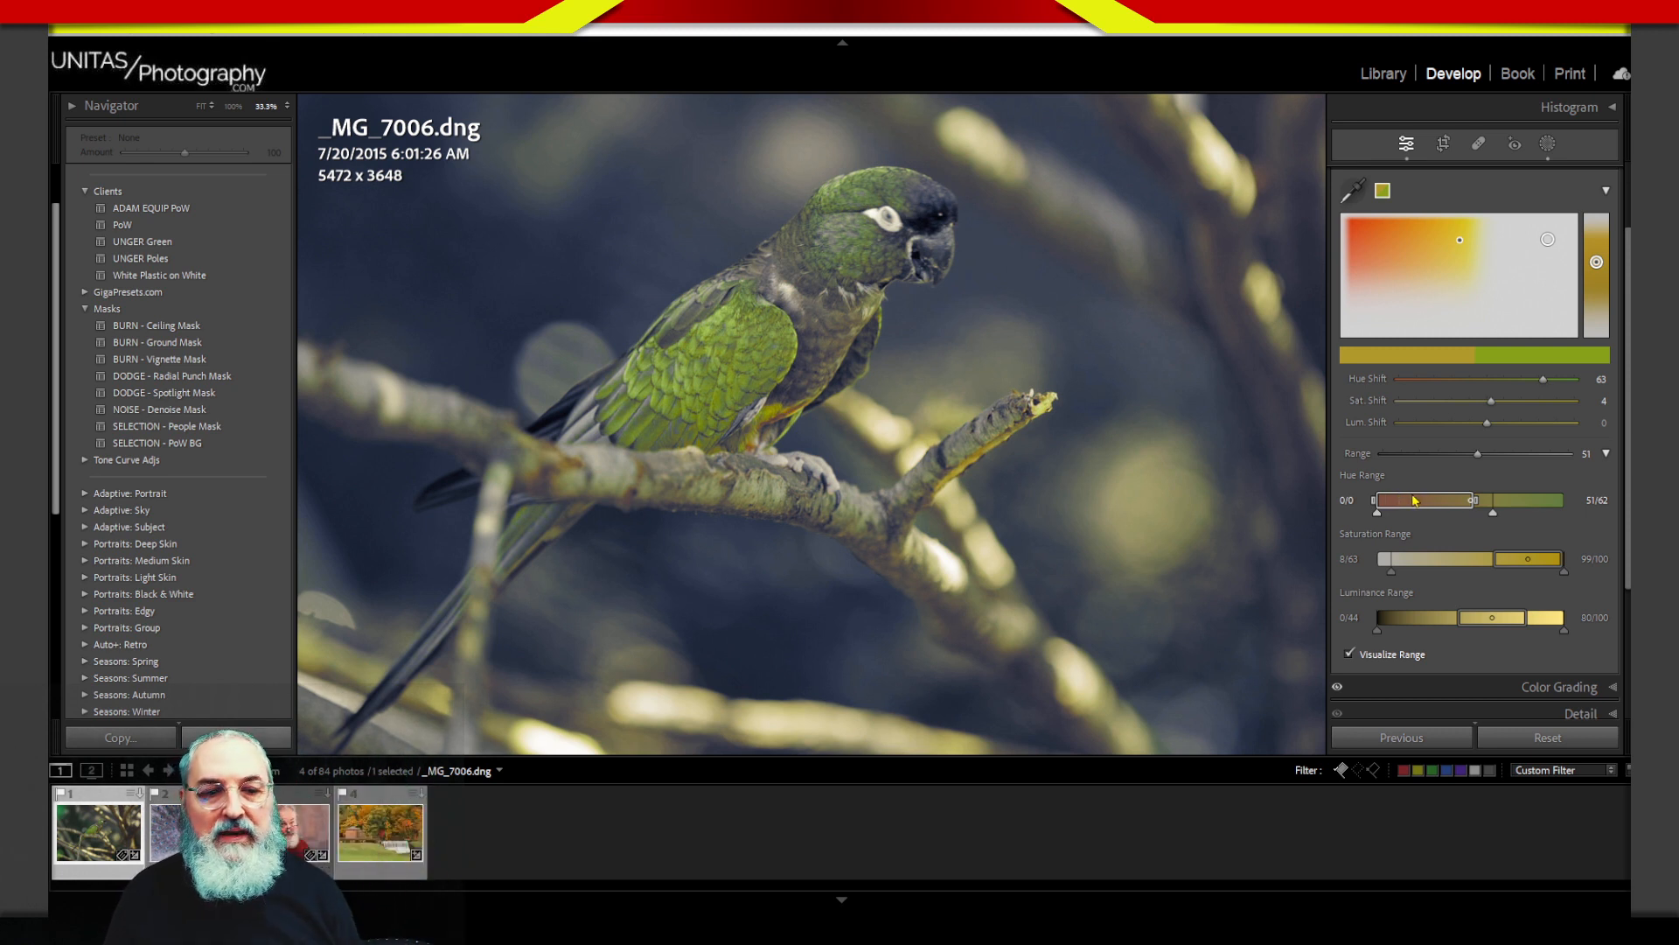
pyautogui.moveTo(1416, 500); pyautogui.dragTo(1533, 511)
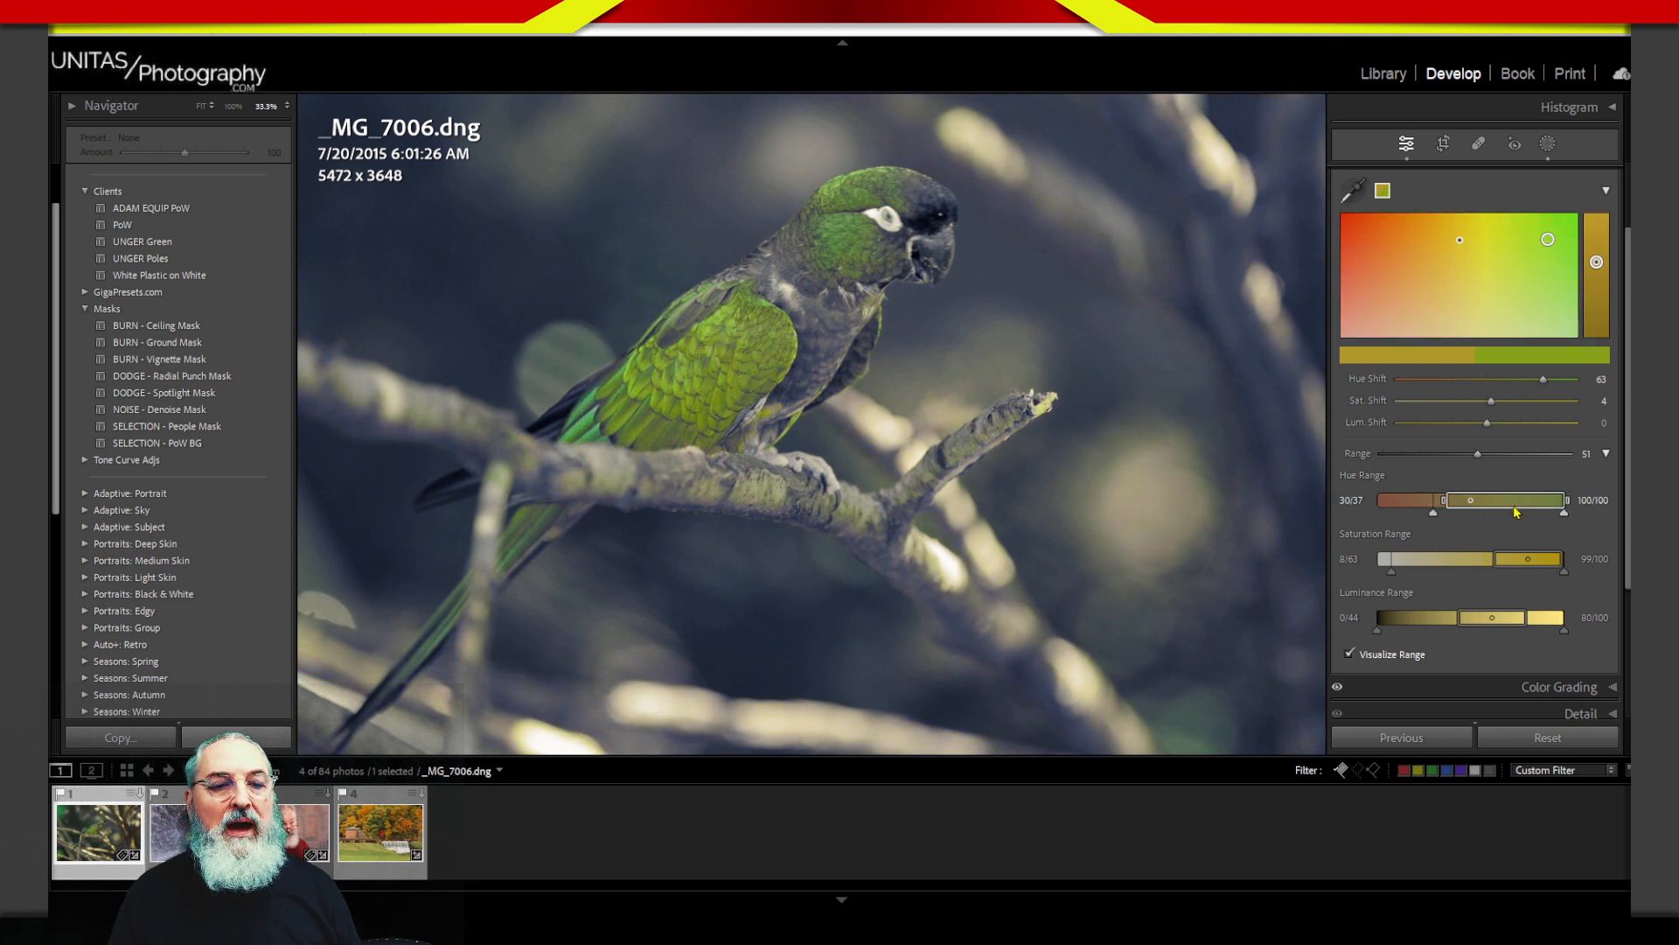
# Step: Shift the parrot's yellow-green Point Color sample to a hue range of 42/49 to 100/100
pyautogui.moveTo(1444, 502); pyautogui.dragTo(1465, 507)
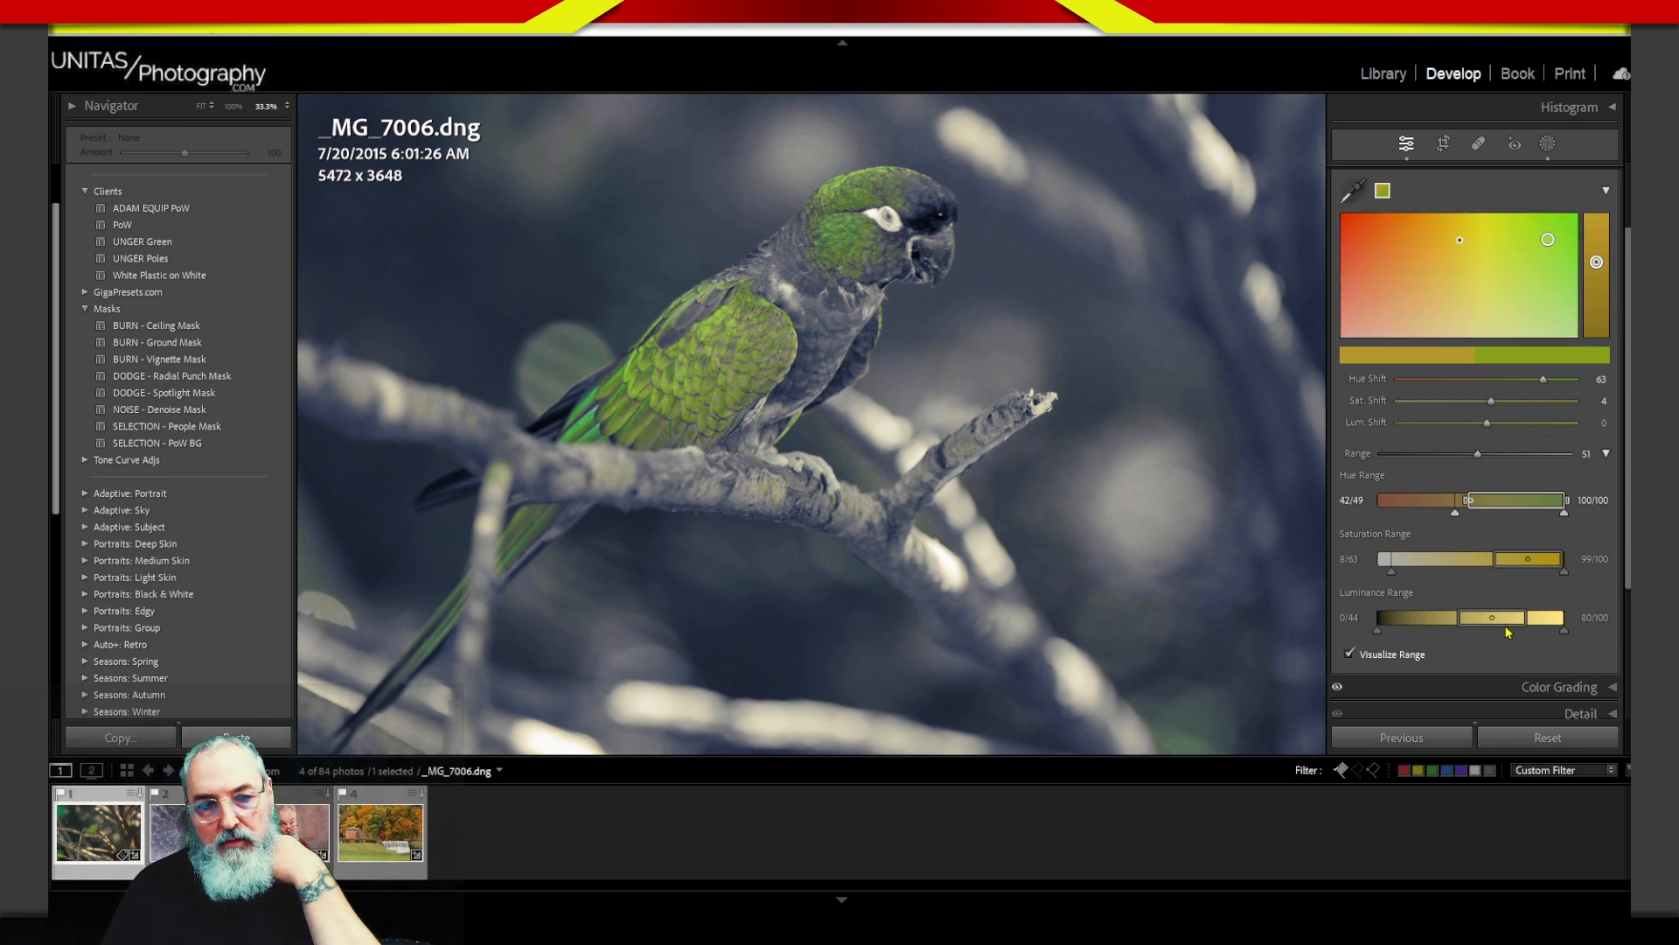
# Step: Open Santa Test-0728.tif and sample the forehead skin tone with the Point Color dropper
pyautogui.click(307, 850)
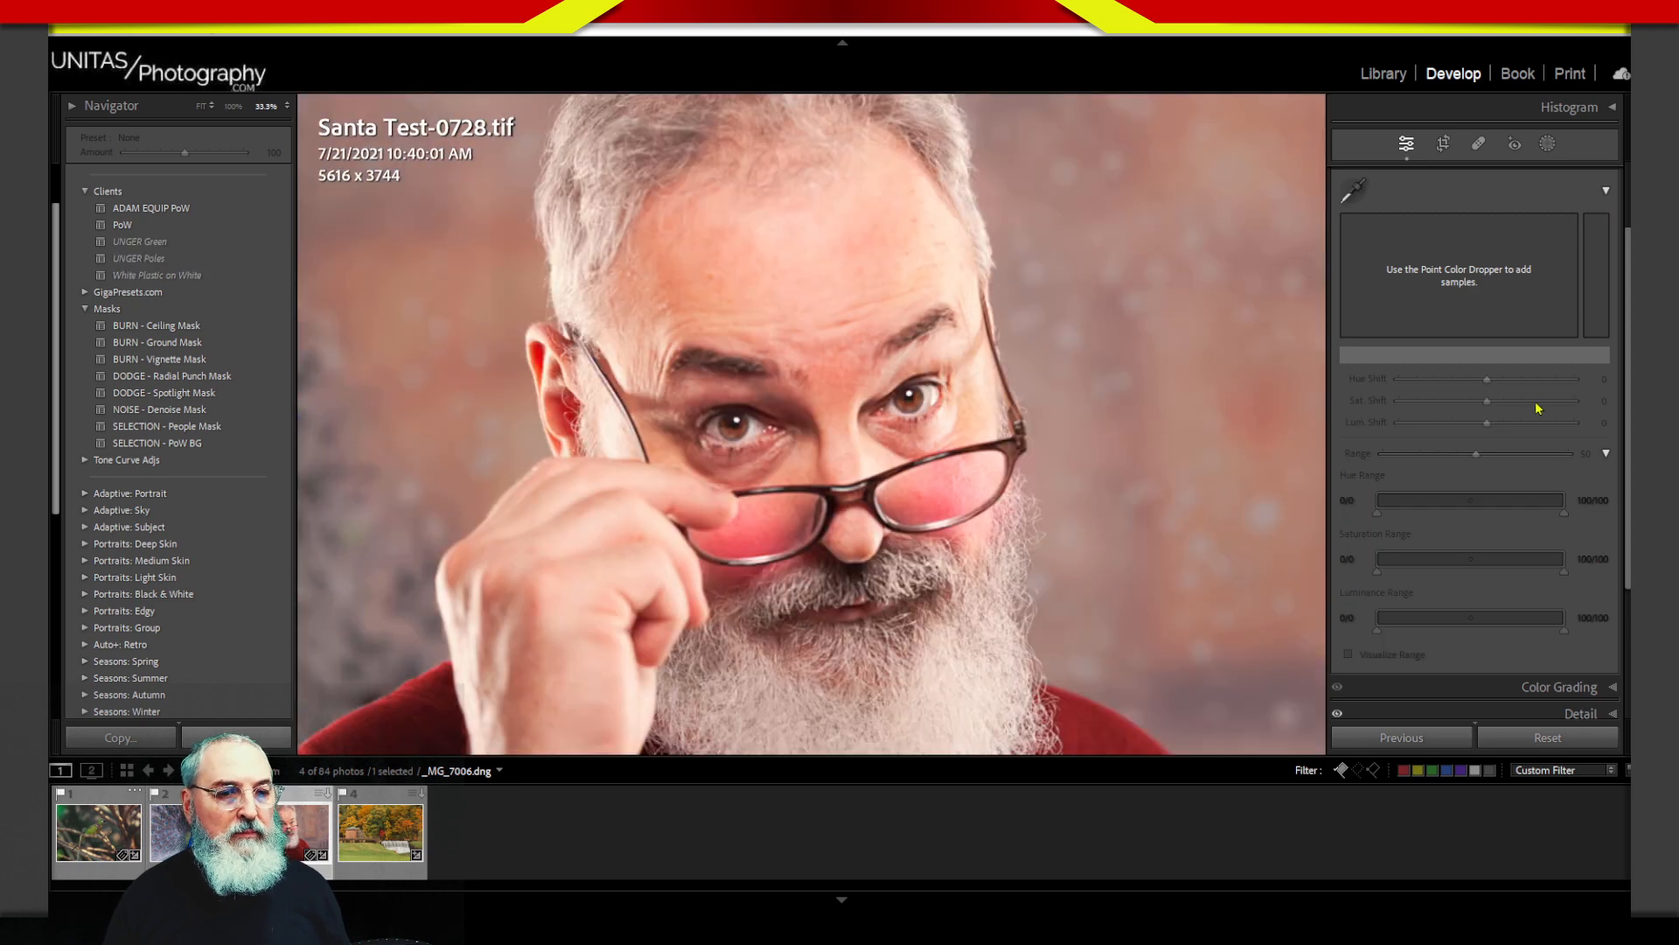
pyautogui.click(1350, 184)
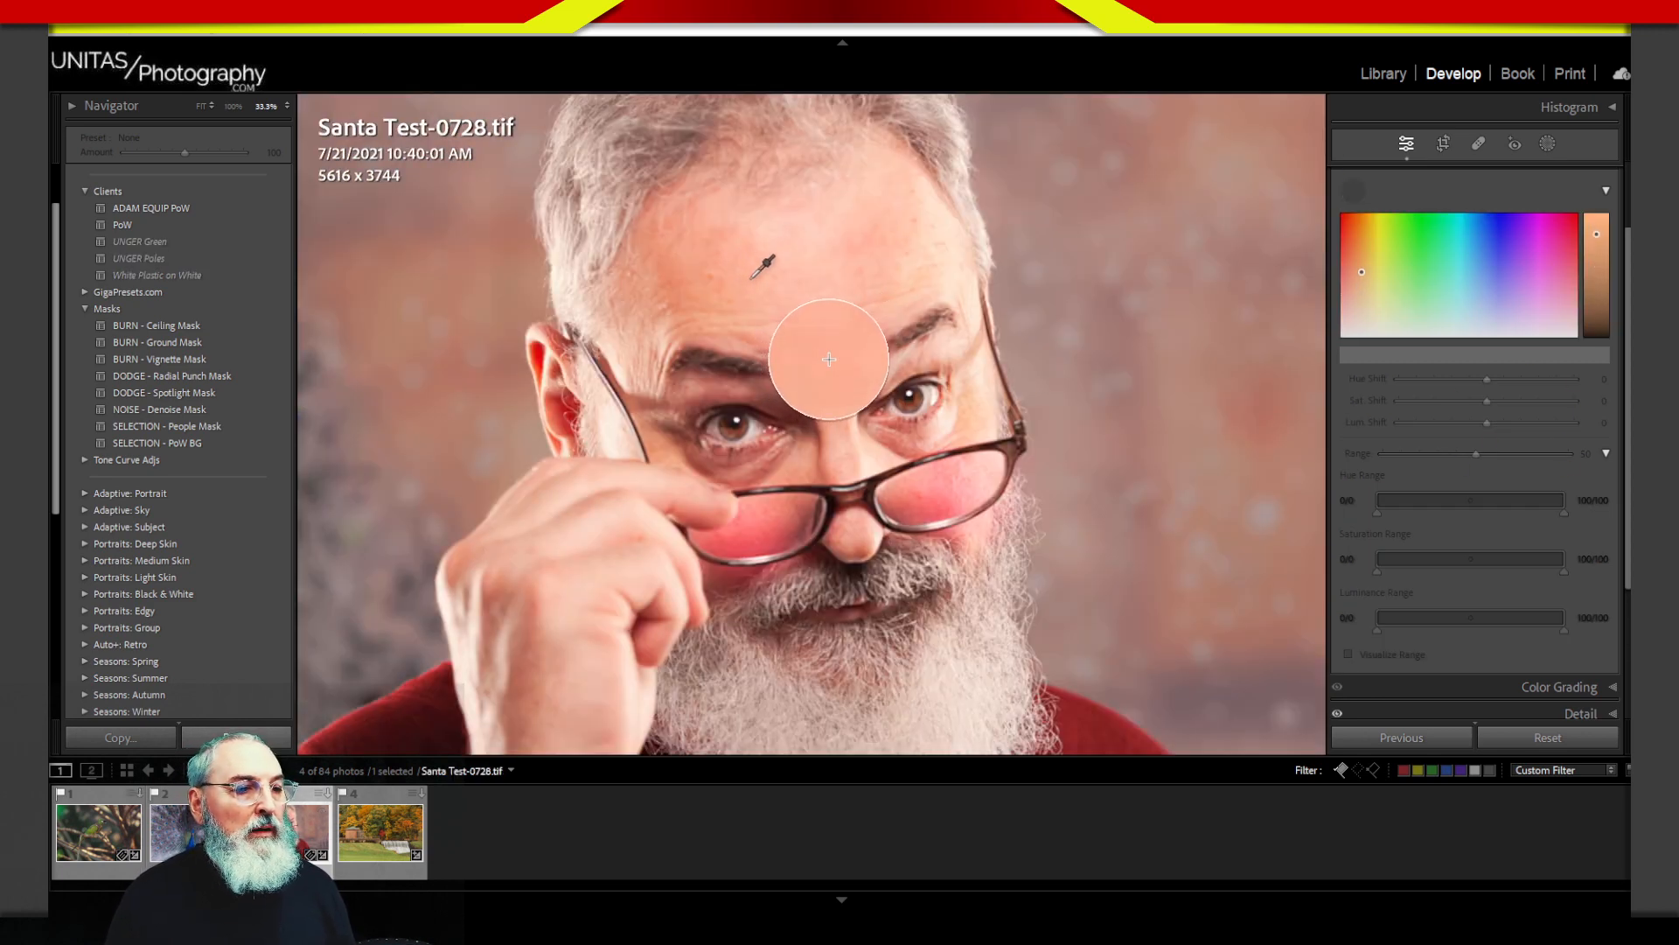
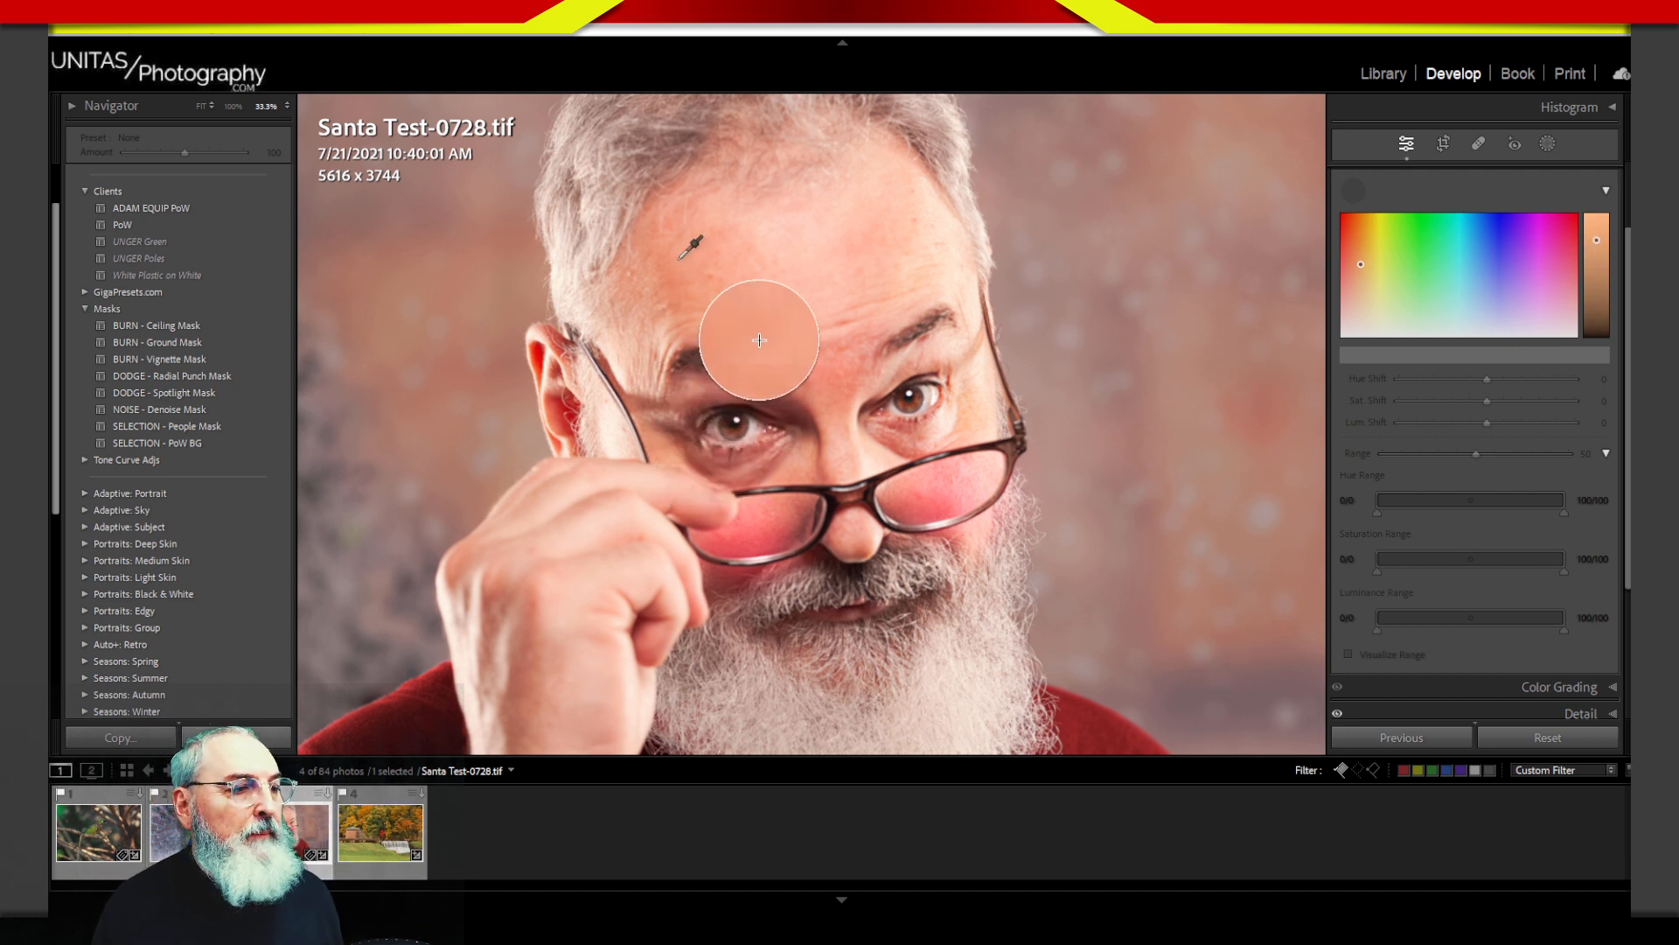
pyautogui.click(739, 326)
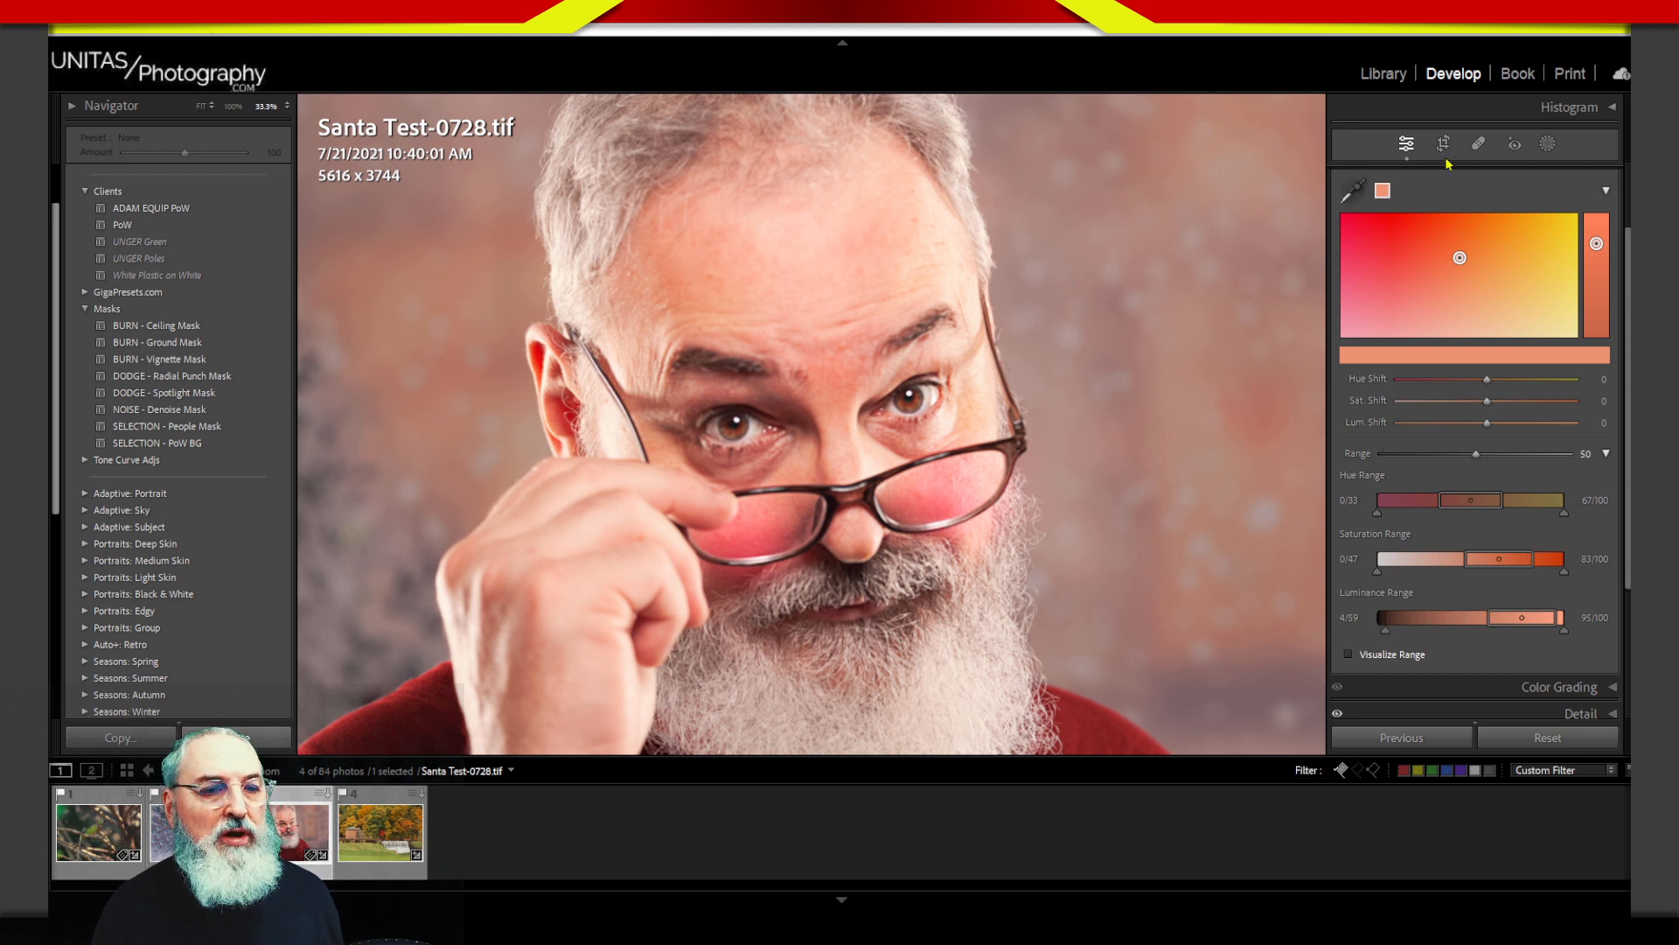
# Step: Delete the skin swatch and sample a new skin tone from the forehead above the eyebrow
pyautogui.rightClick(1385, 194)
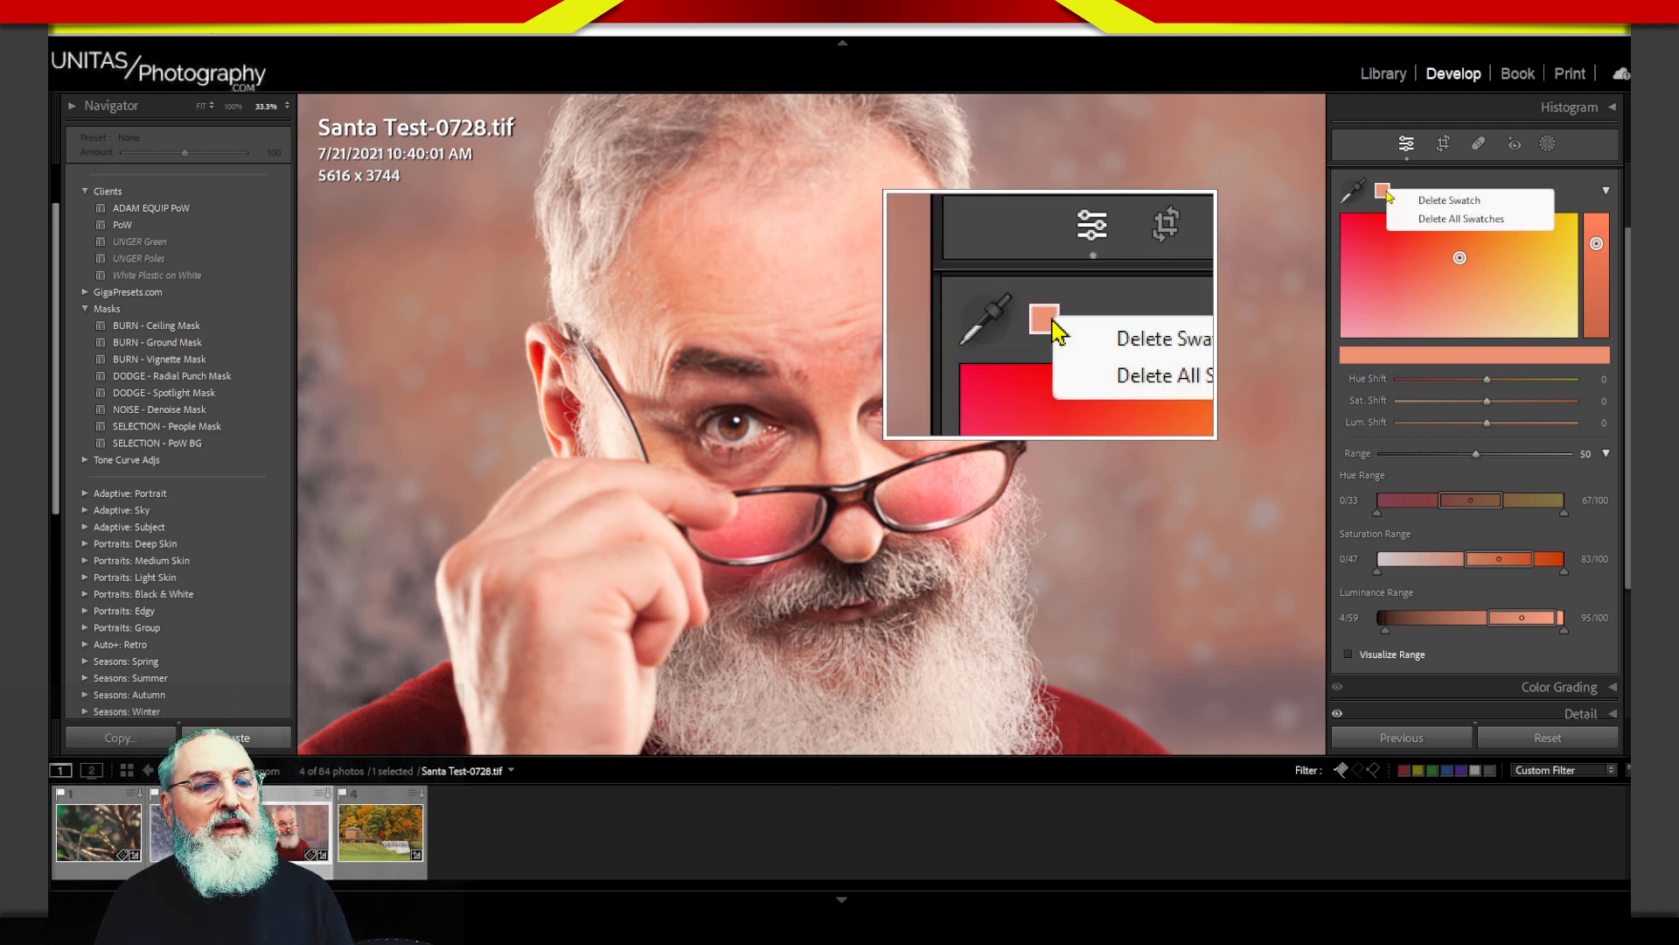
pyautogui.click(1446, 203)
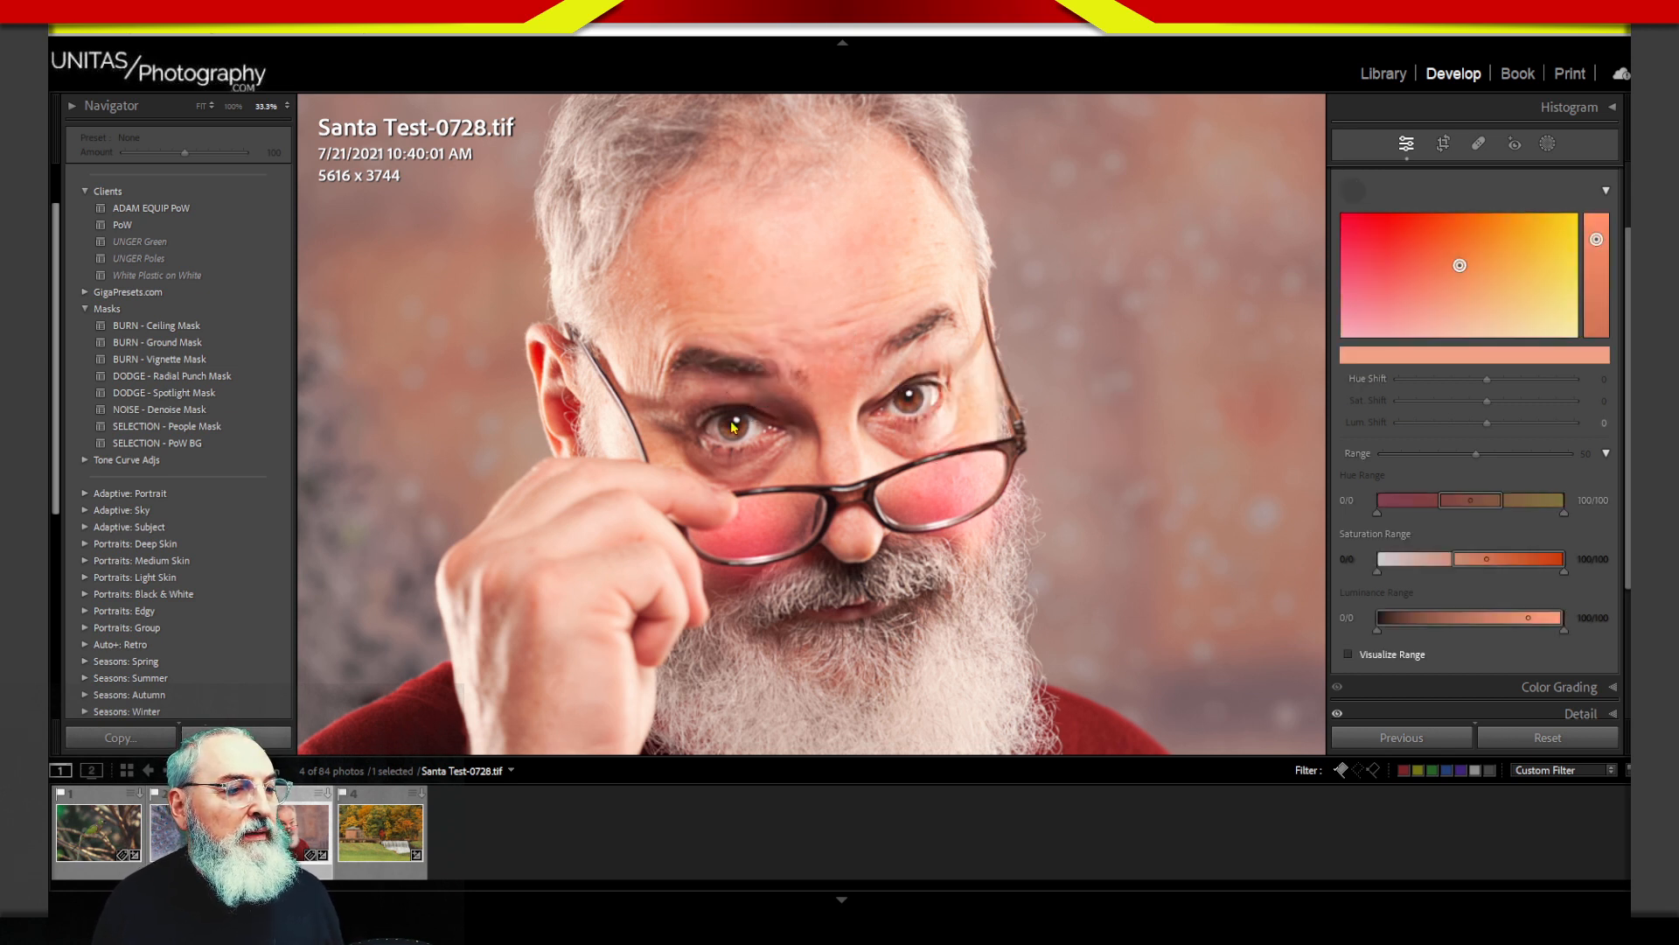
pyautogui.click(716, 317)
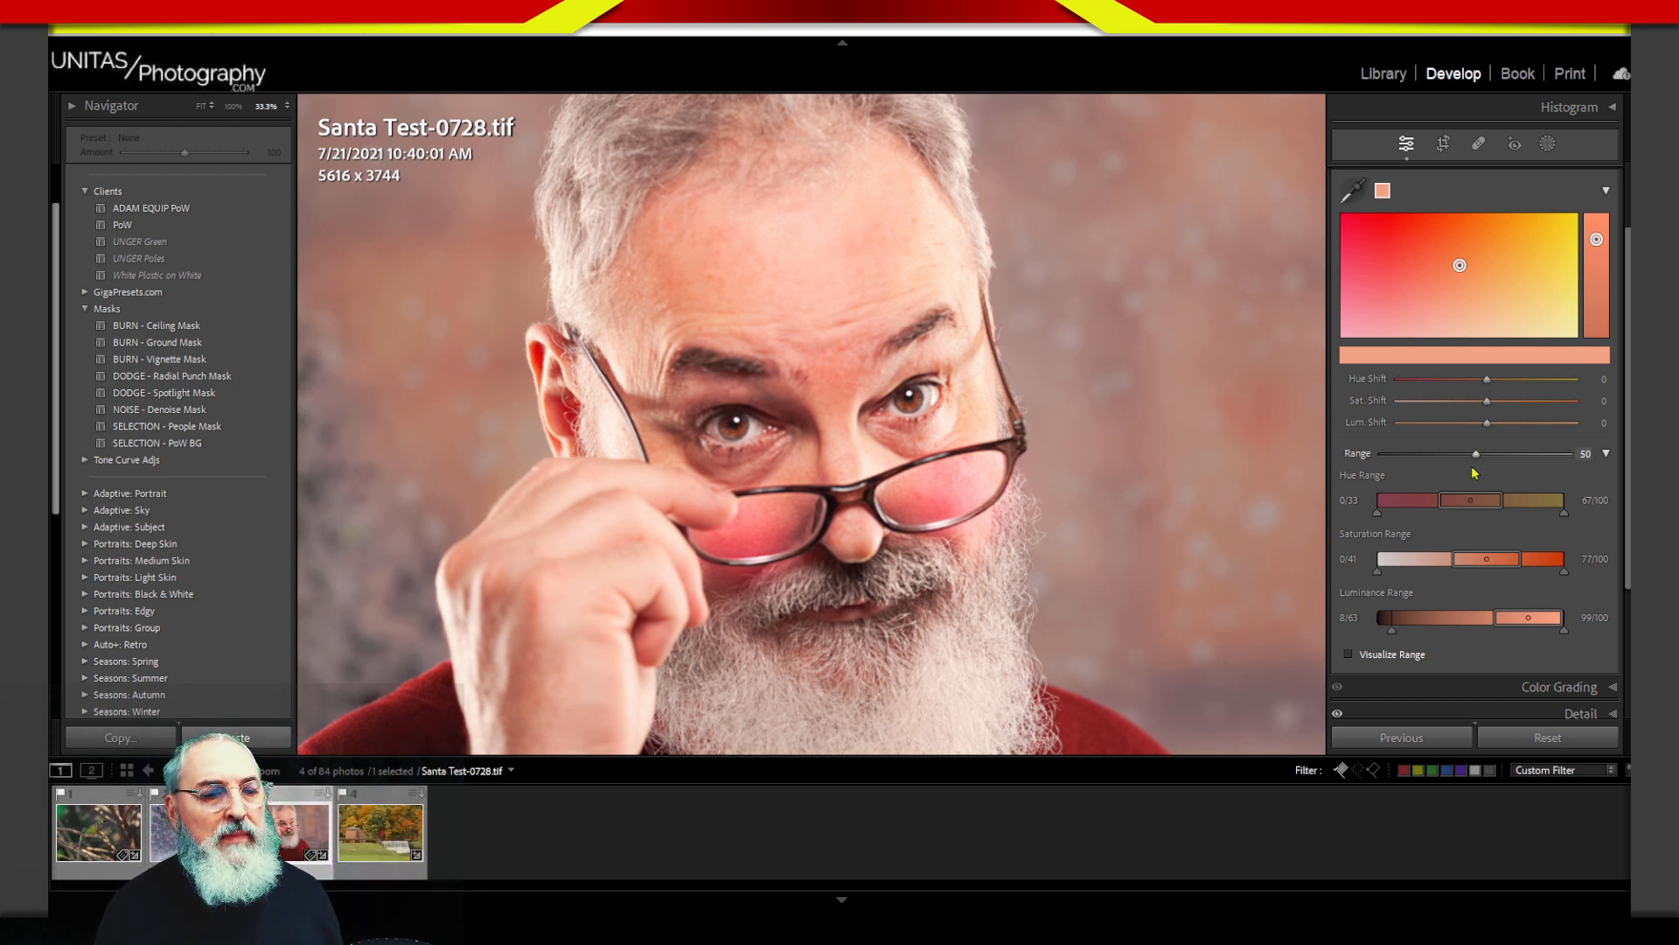
# Step: Try the skin sample's overall Range at 0 and at 100, and return it to 50
pyautogui.moveTo(1477, 459); pyautogui.dragTo(1362, 472)
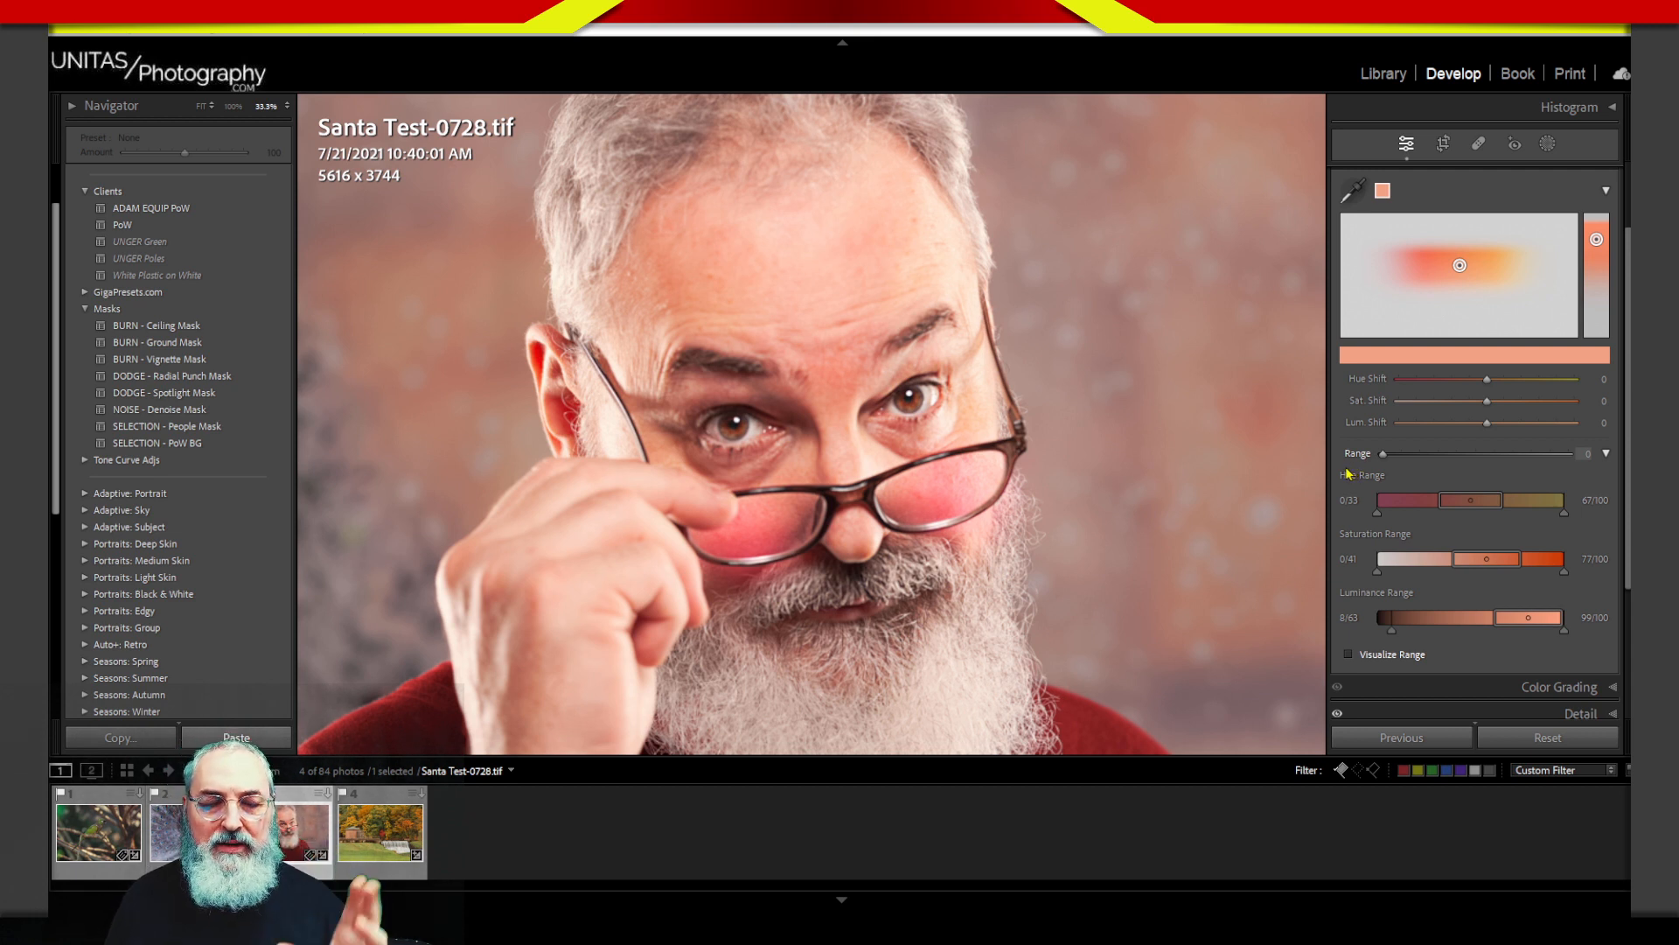
pyautogui.moveTo(1551, 460); pyautogui.dragTo(1596, 462)
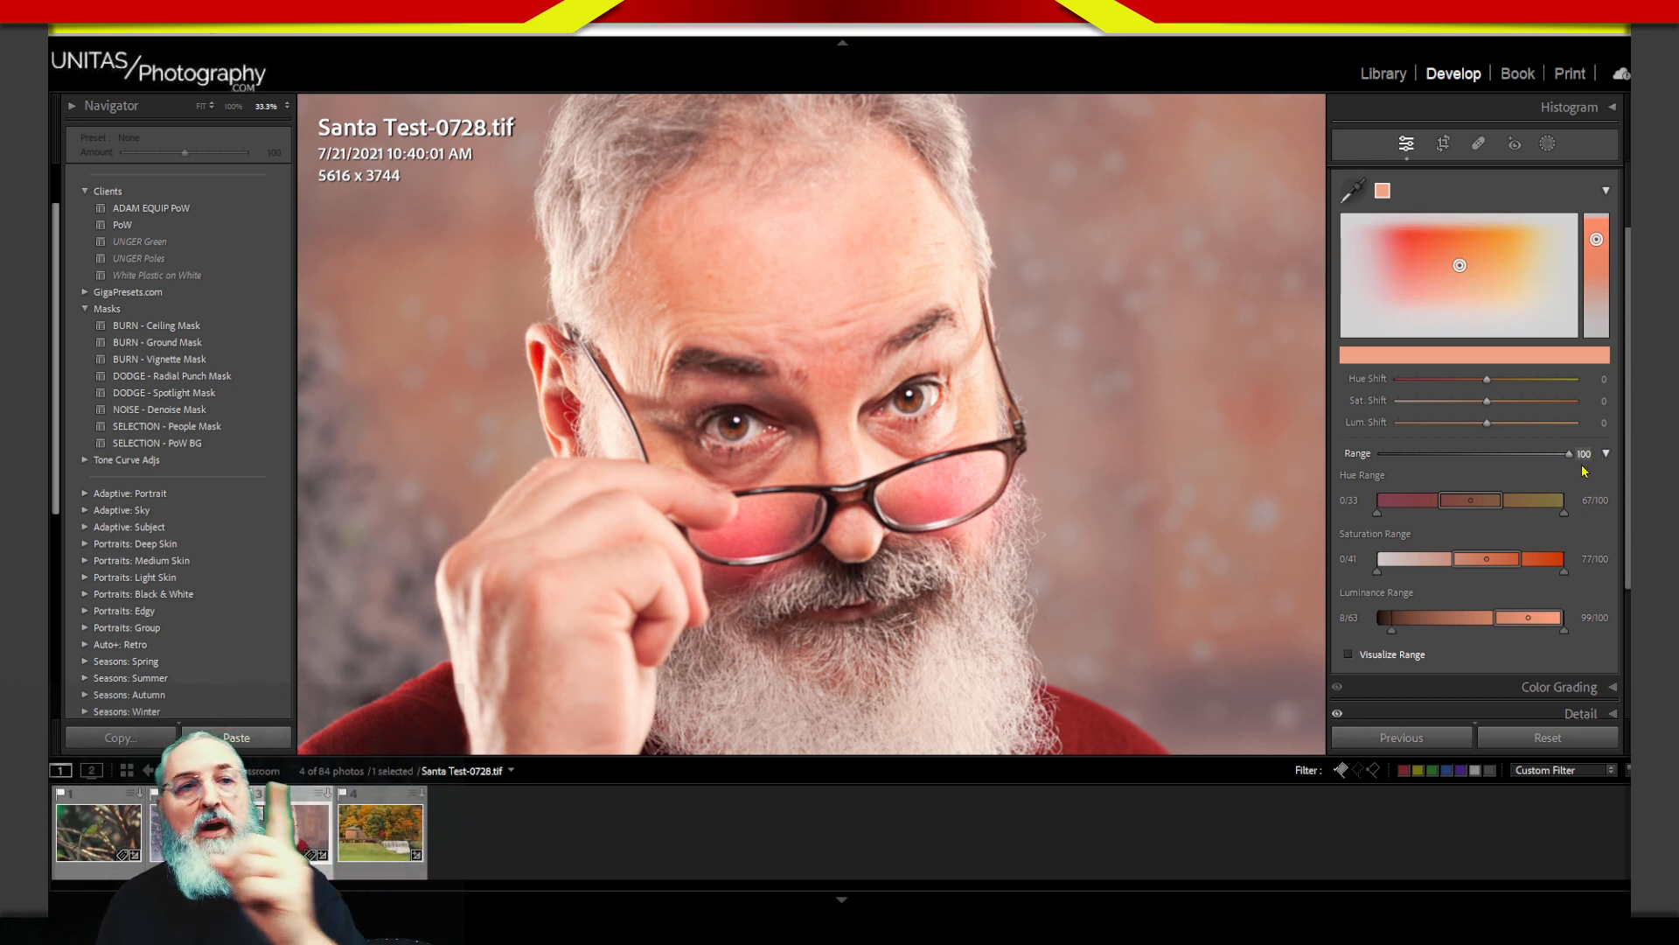
pyautogui.click(1489, 455)
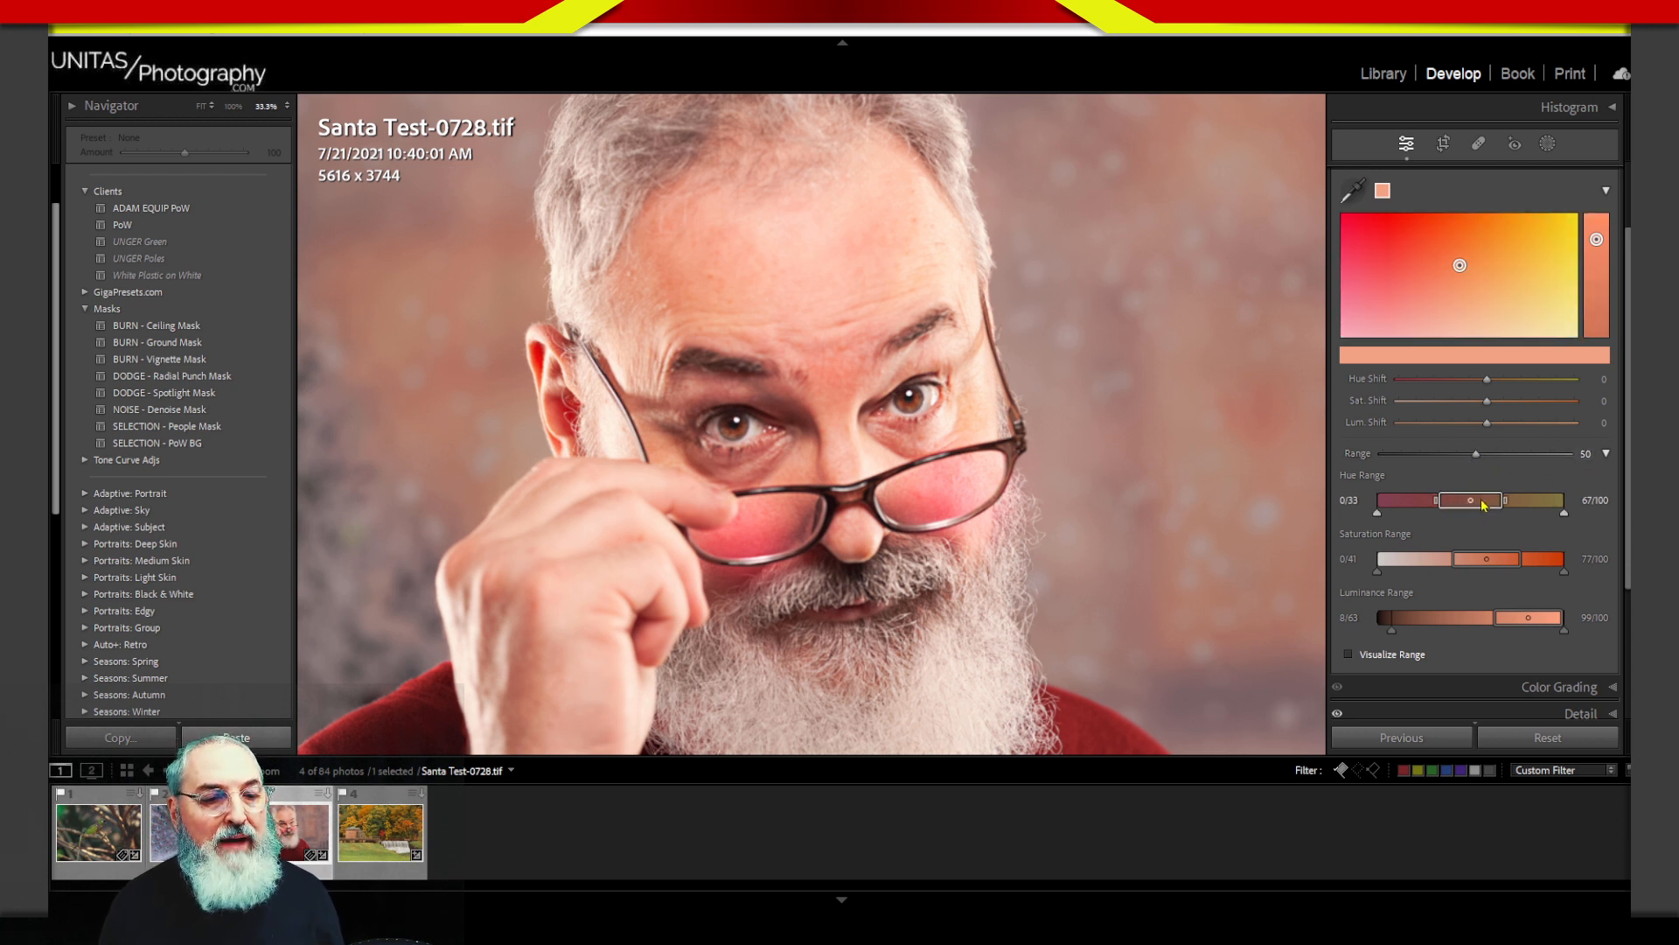
# Step: Move the skin sample's hue range to 16/49 to 100/100 and shift its color to Hue -7, Saturation 4
pyautogui.moveTo(1476, 502); pyautogui.dragTo(1531, 504)
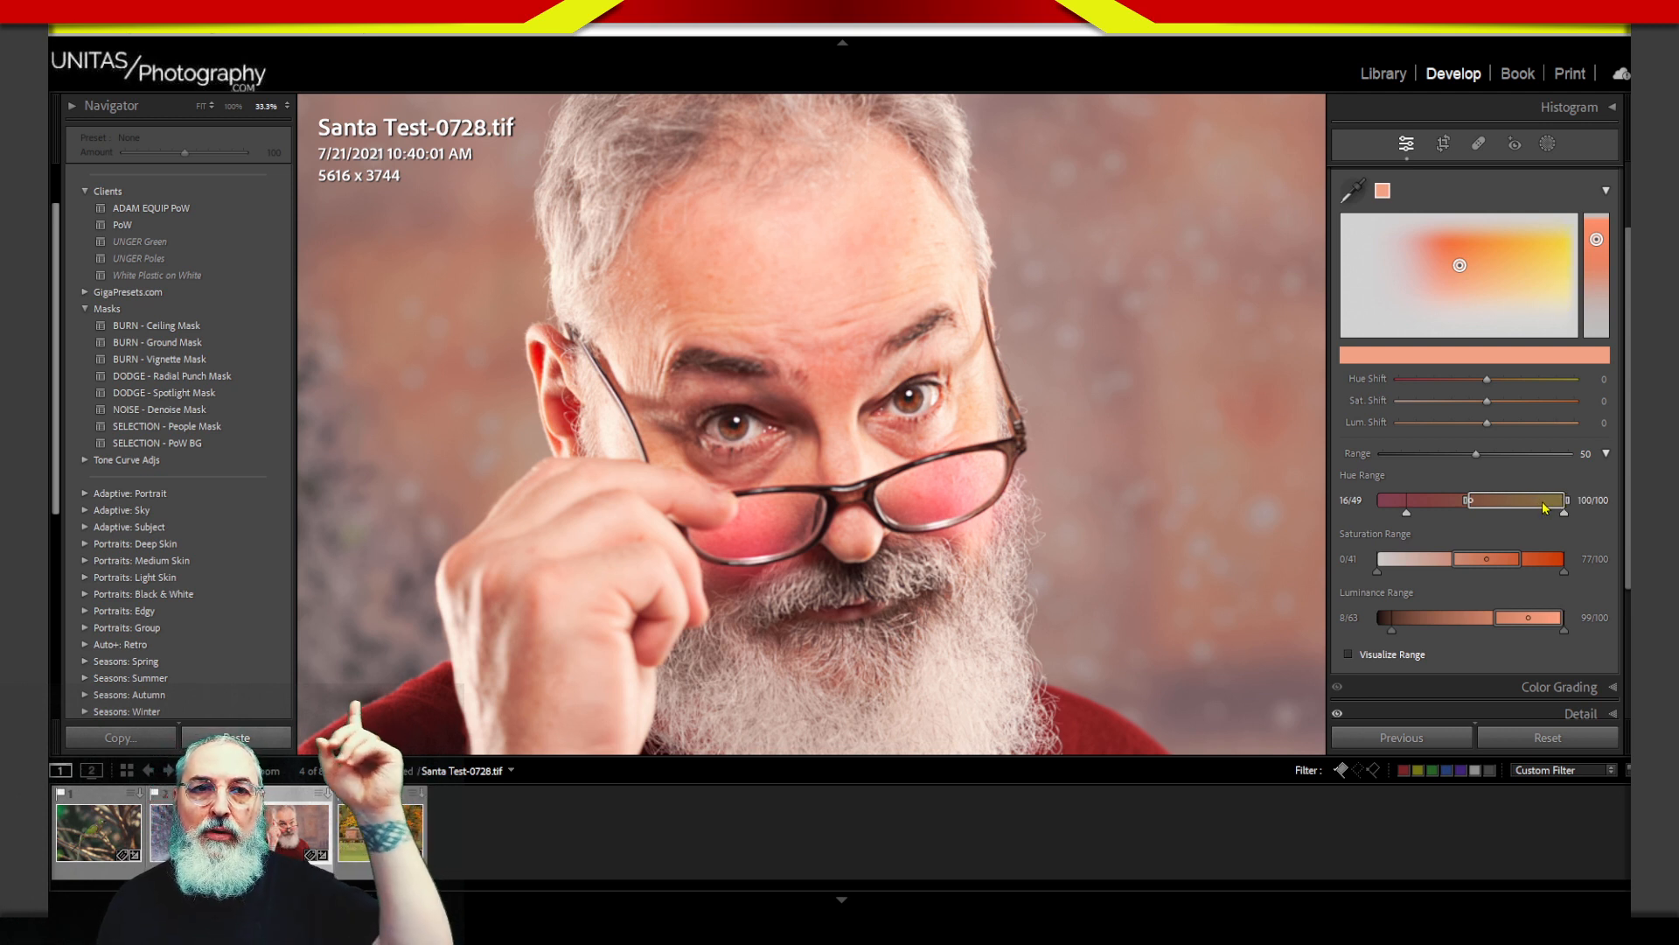
pyautogui.moveTo(1544, 508); pyautogui.dragTo(1589, 543)
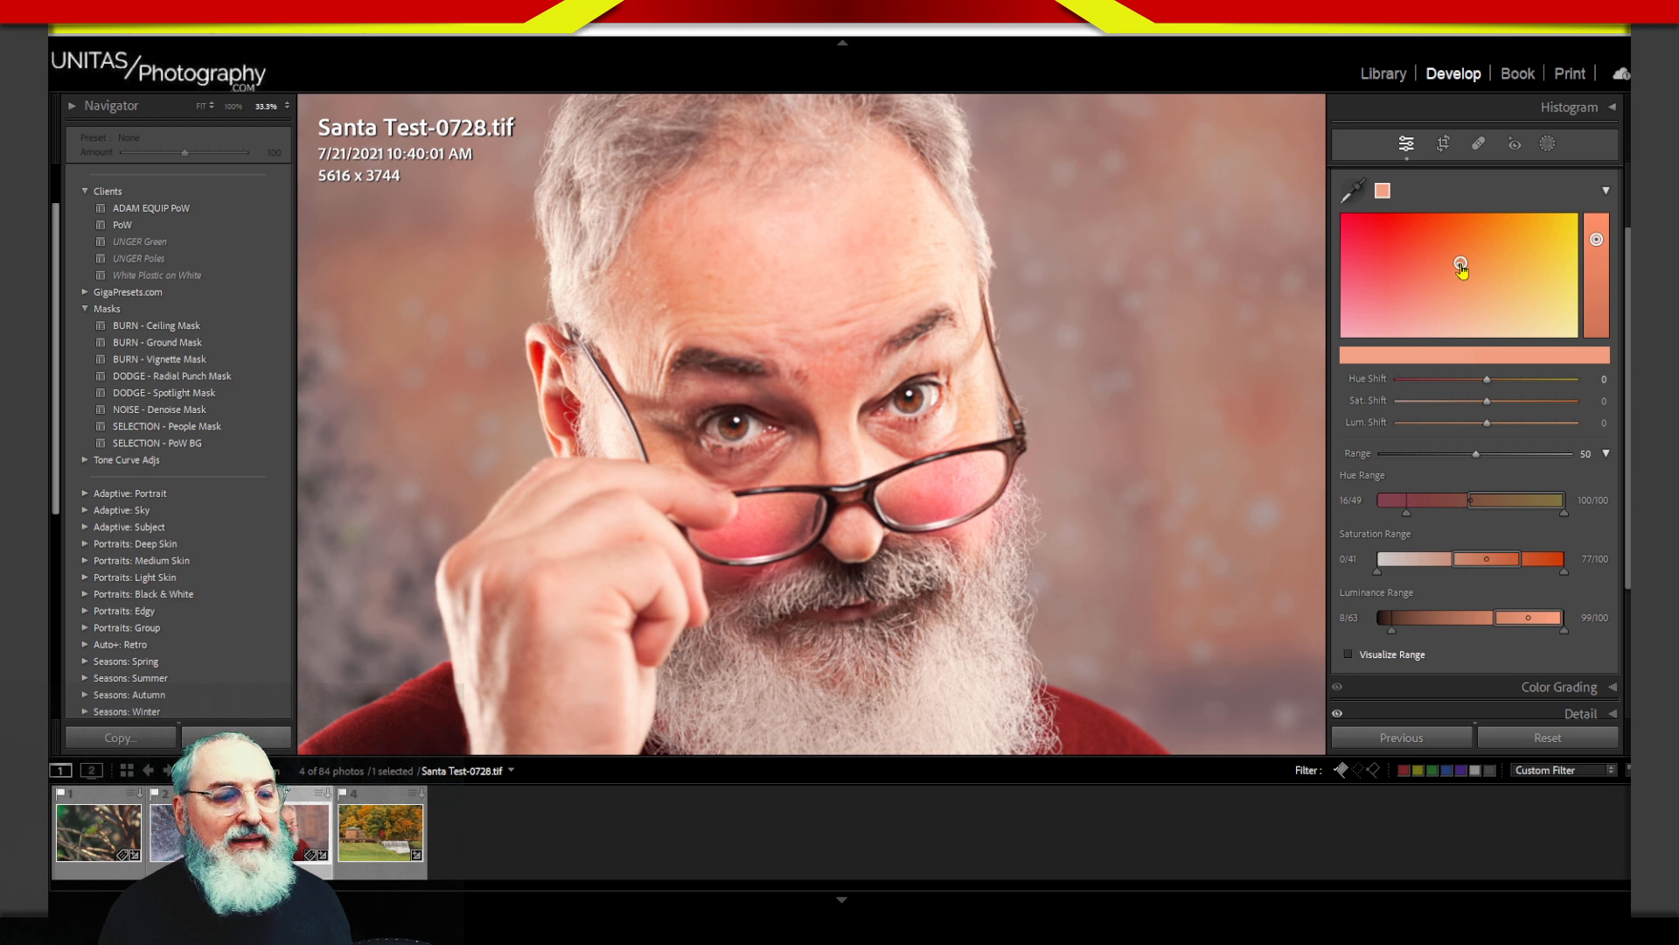
pyautogui.moveTo(1461, 265)
pyautogui.mouseDown()
pyautogui.moveTo(1454, 247)
pyautogui.moveTo(1448, 267)
pyautogui.moveTo(1472, 284)
pyautogui.moveTo(1458, 270)
pyautogui.mouseUp()
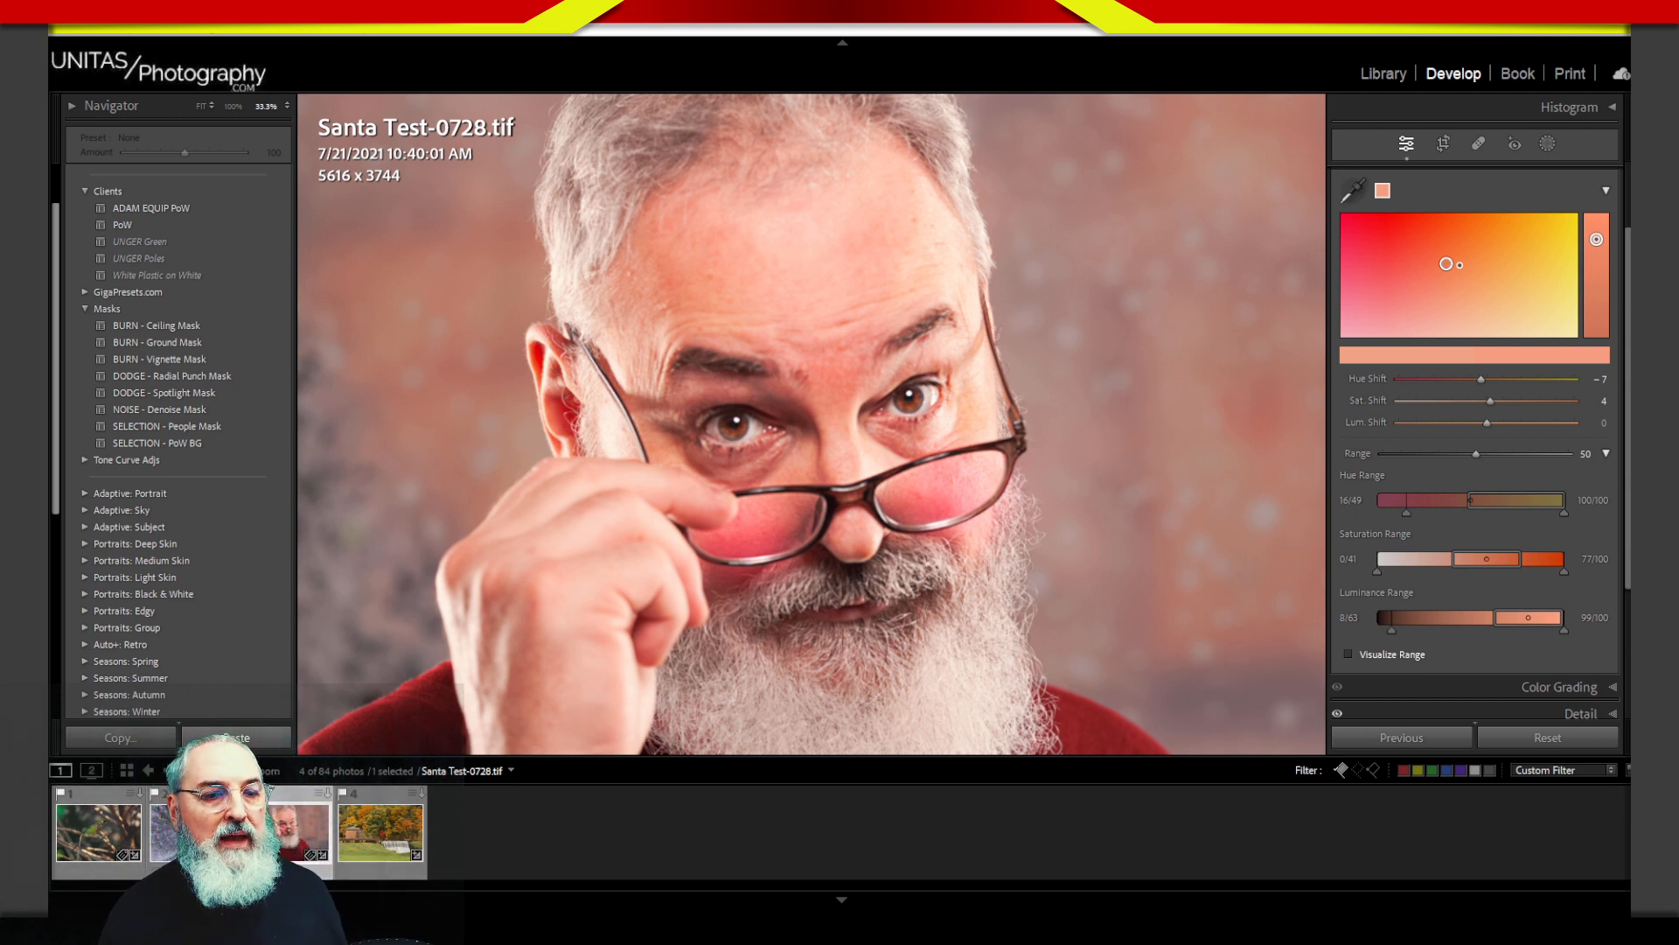
# Step: Compare the portrait with the Color Mixer adjustments turned off and on
pyautogui.scroll(3, 1417, 197)
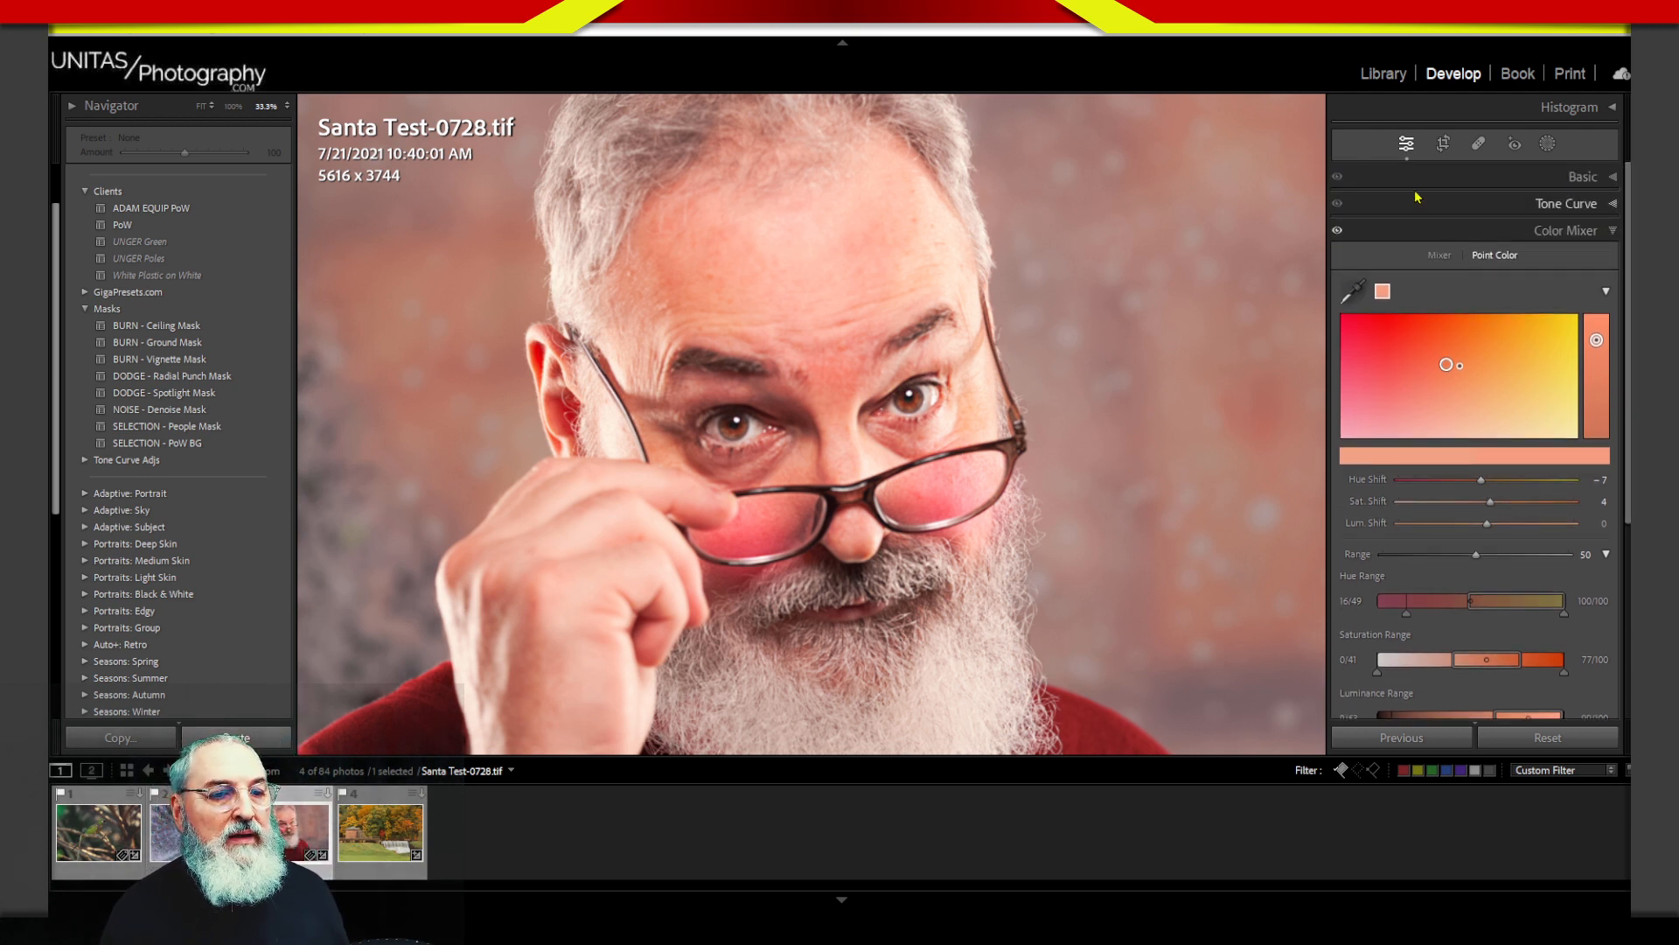
pyautogui.click(1337, 231)
pyautogui.click(1336, 233)
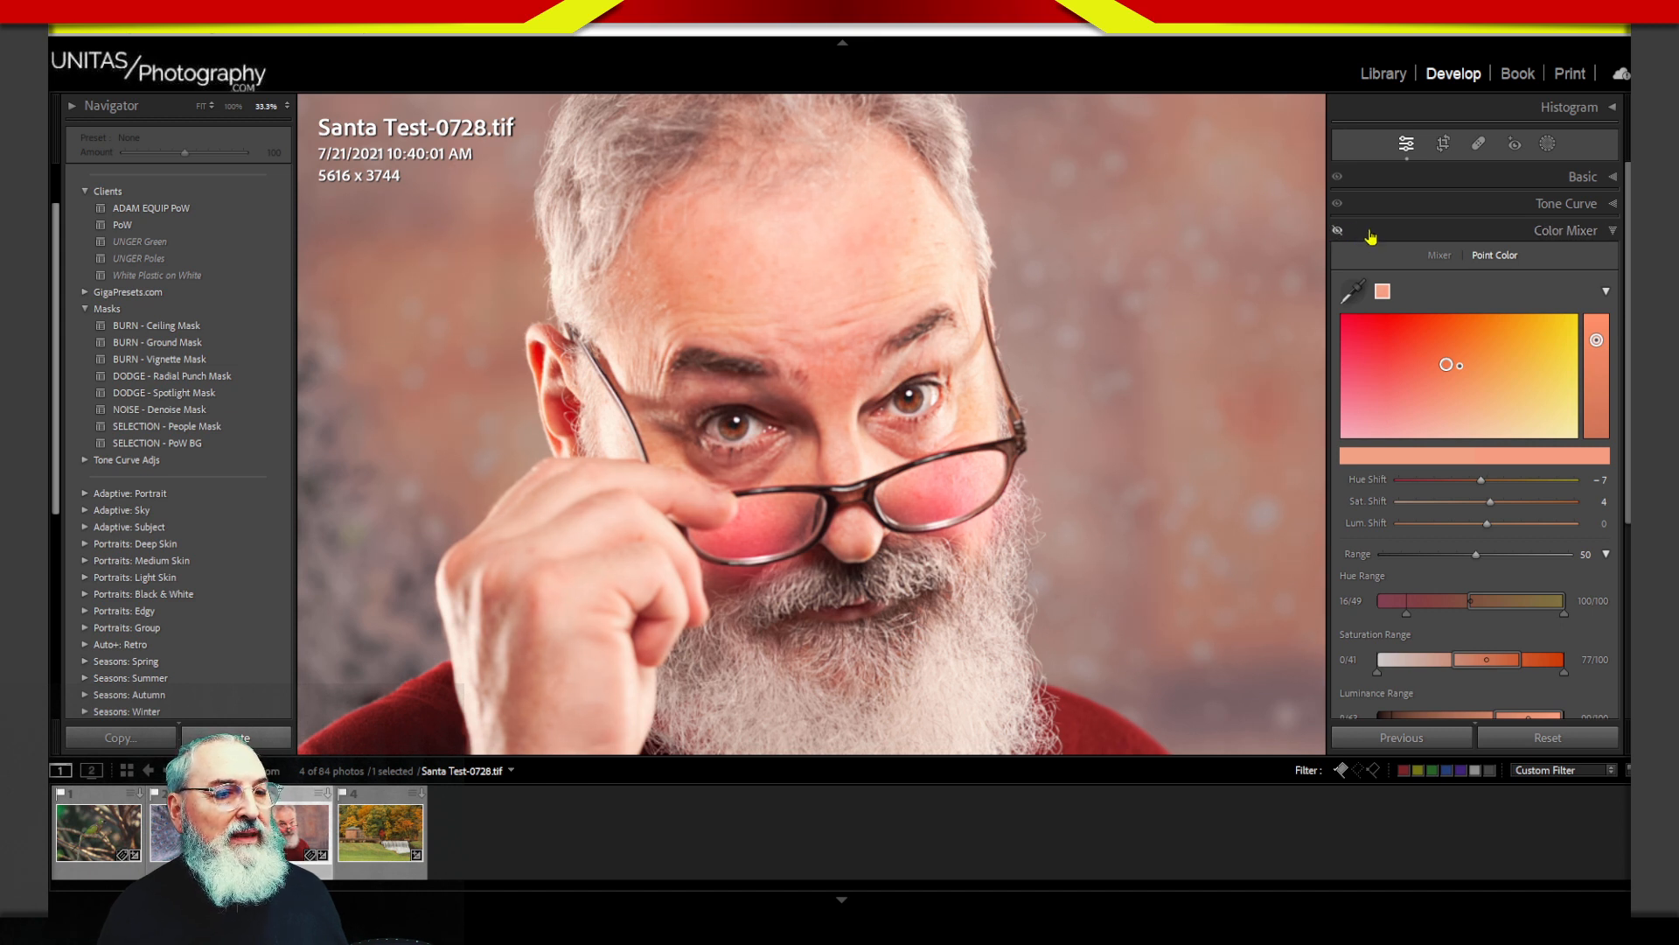
# Step: Push the skin sample's hue shift to -22, compare before and after, and settle on Hue -17 with Saturation 8
pyautogui.moveTo(1447, 365); pyautogui.dragTo(1424, 369)
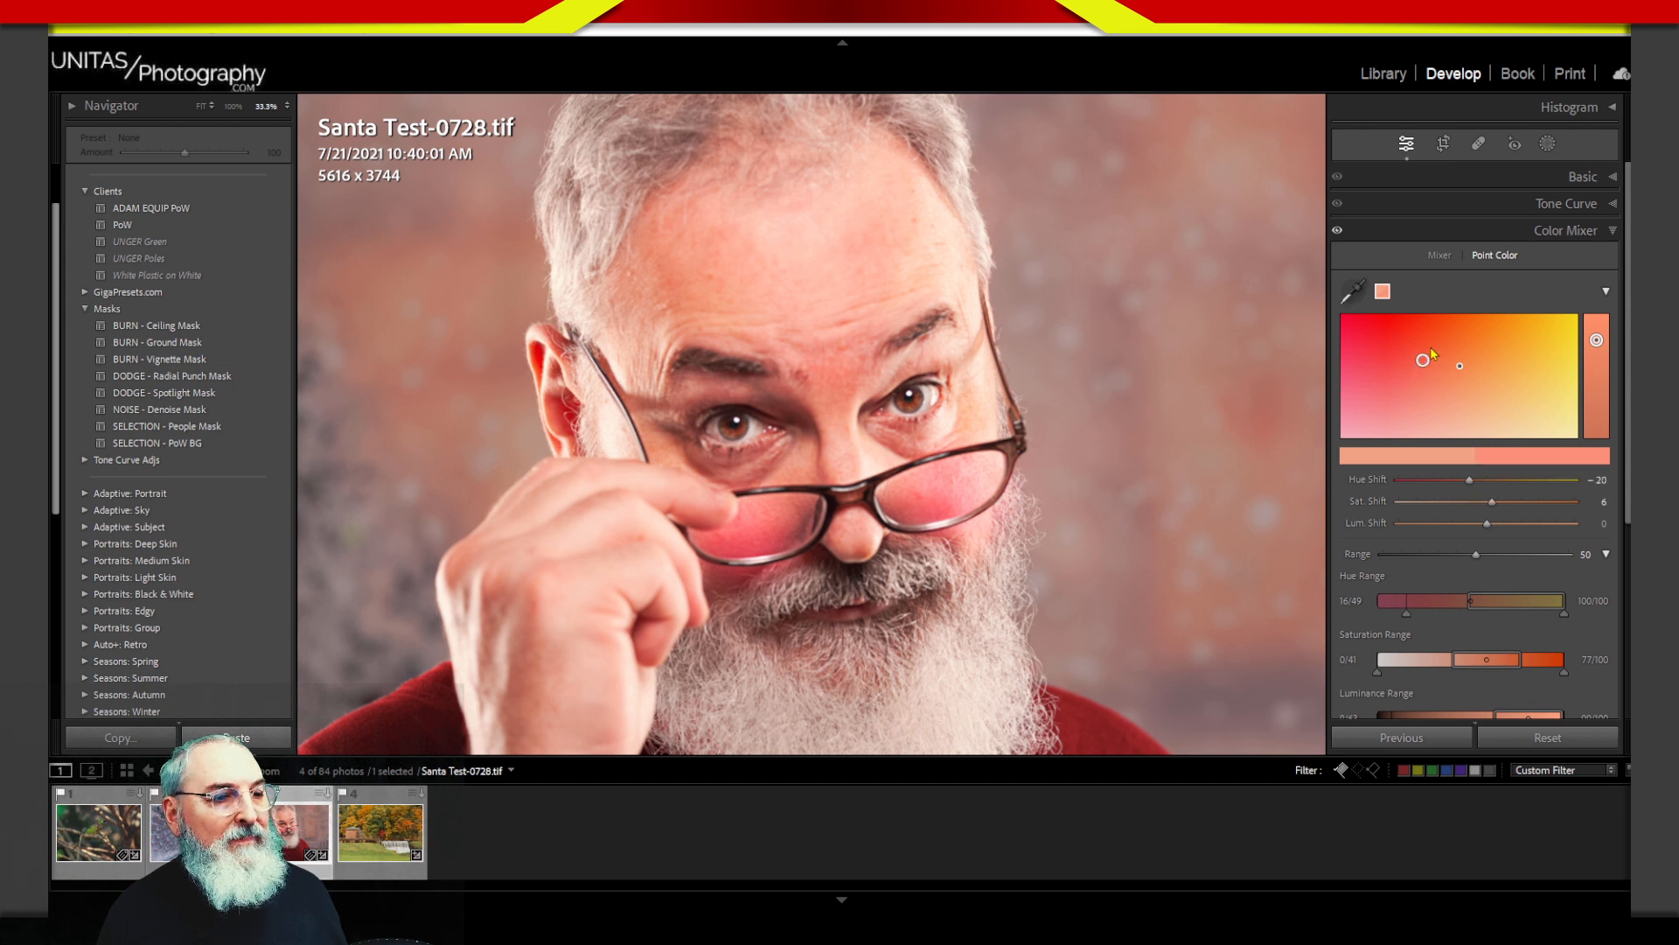
pyautogui.click(1338, 232)
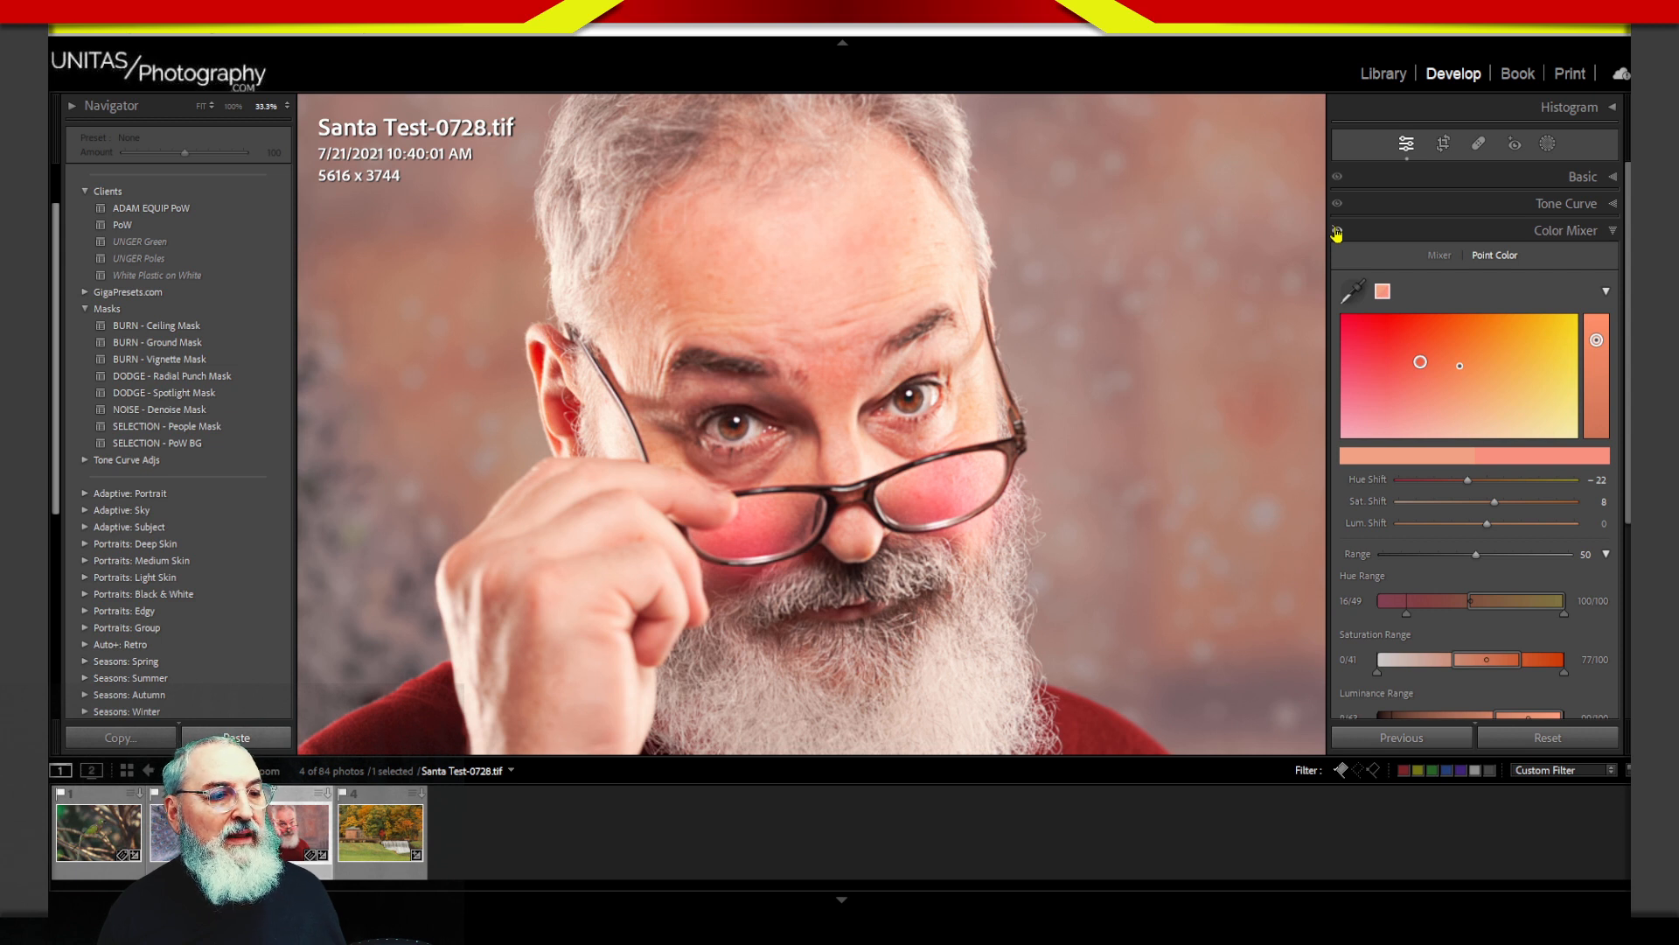
pyautogui.click(1338, 231)
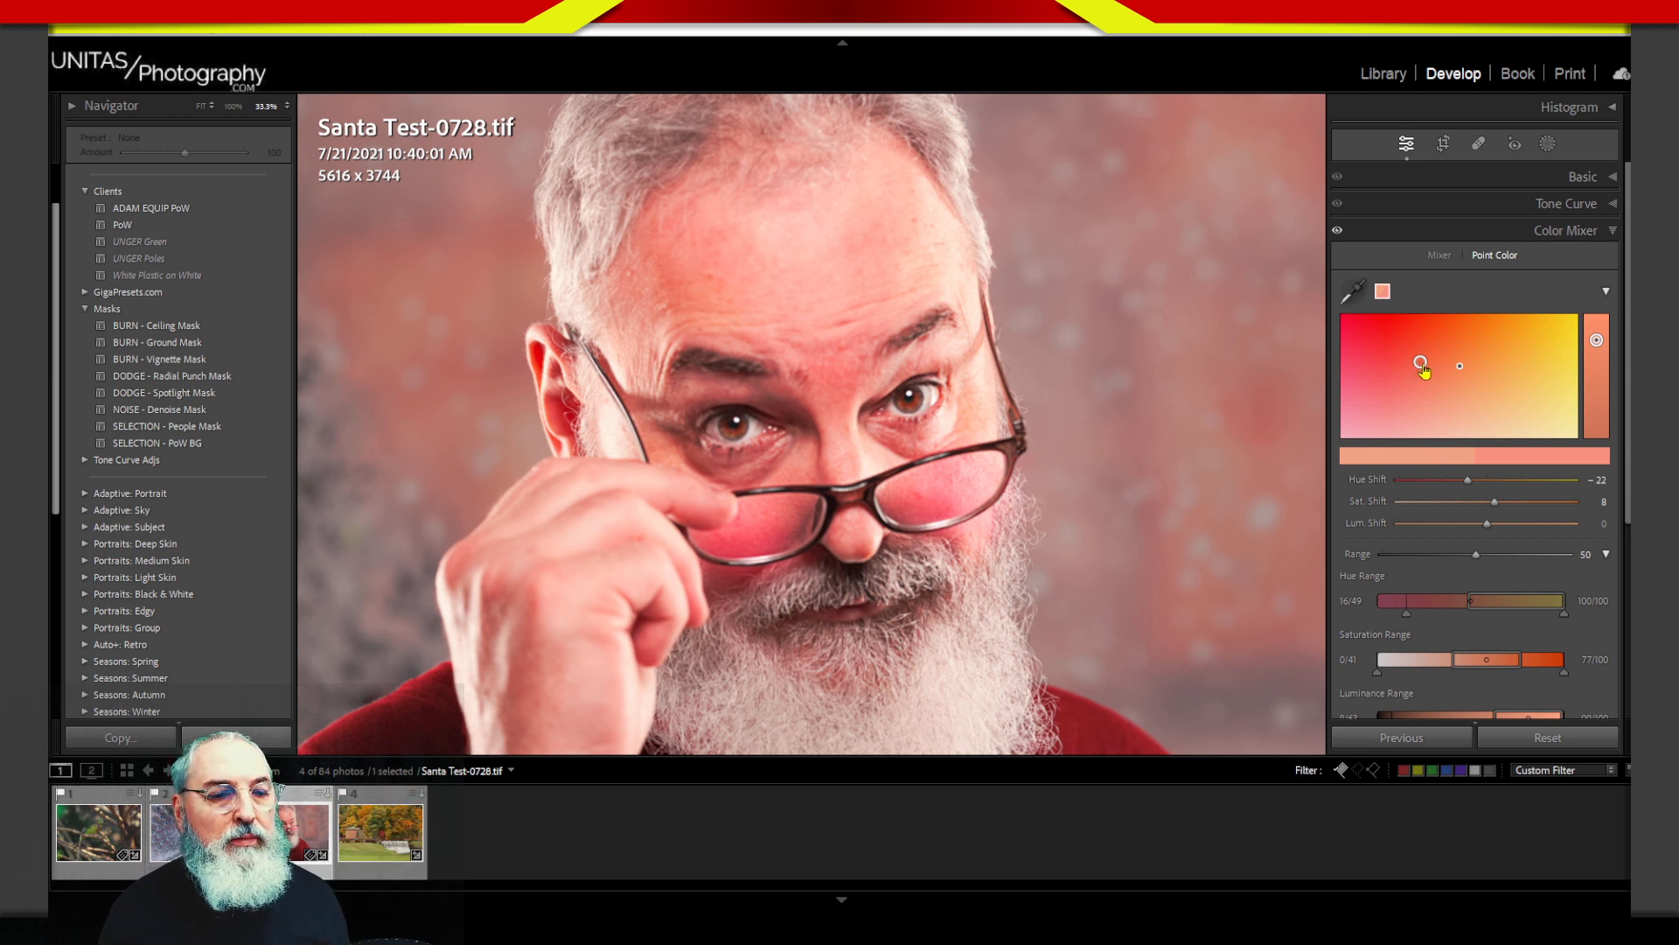
pyautogui.moveTo(1424, 371); pyautogui.dragTo(1435, 371)
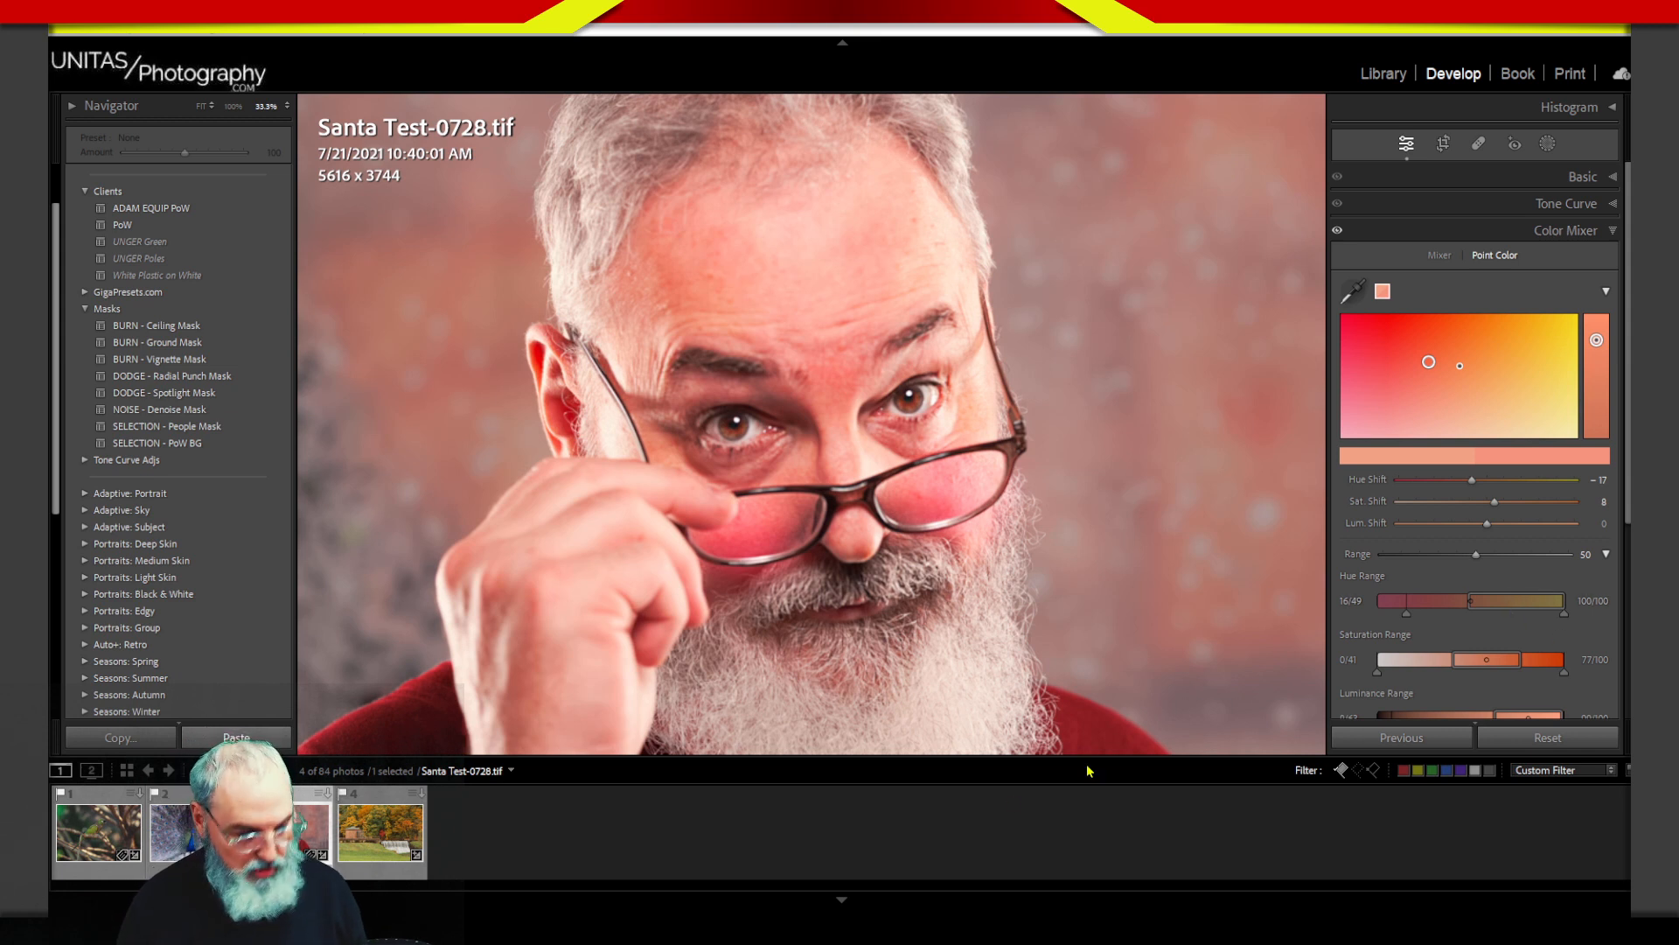
# Step: Reopen the parrot photo _MG_7006.dng and move its color sample's saturation range to 13/68 to 100/100
pyautogui.click(98, 831)
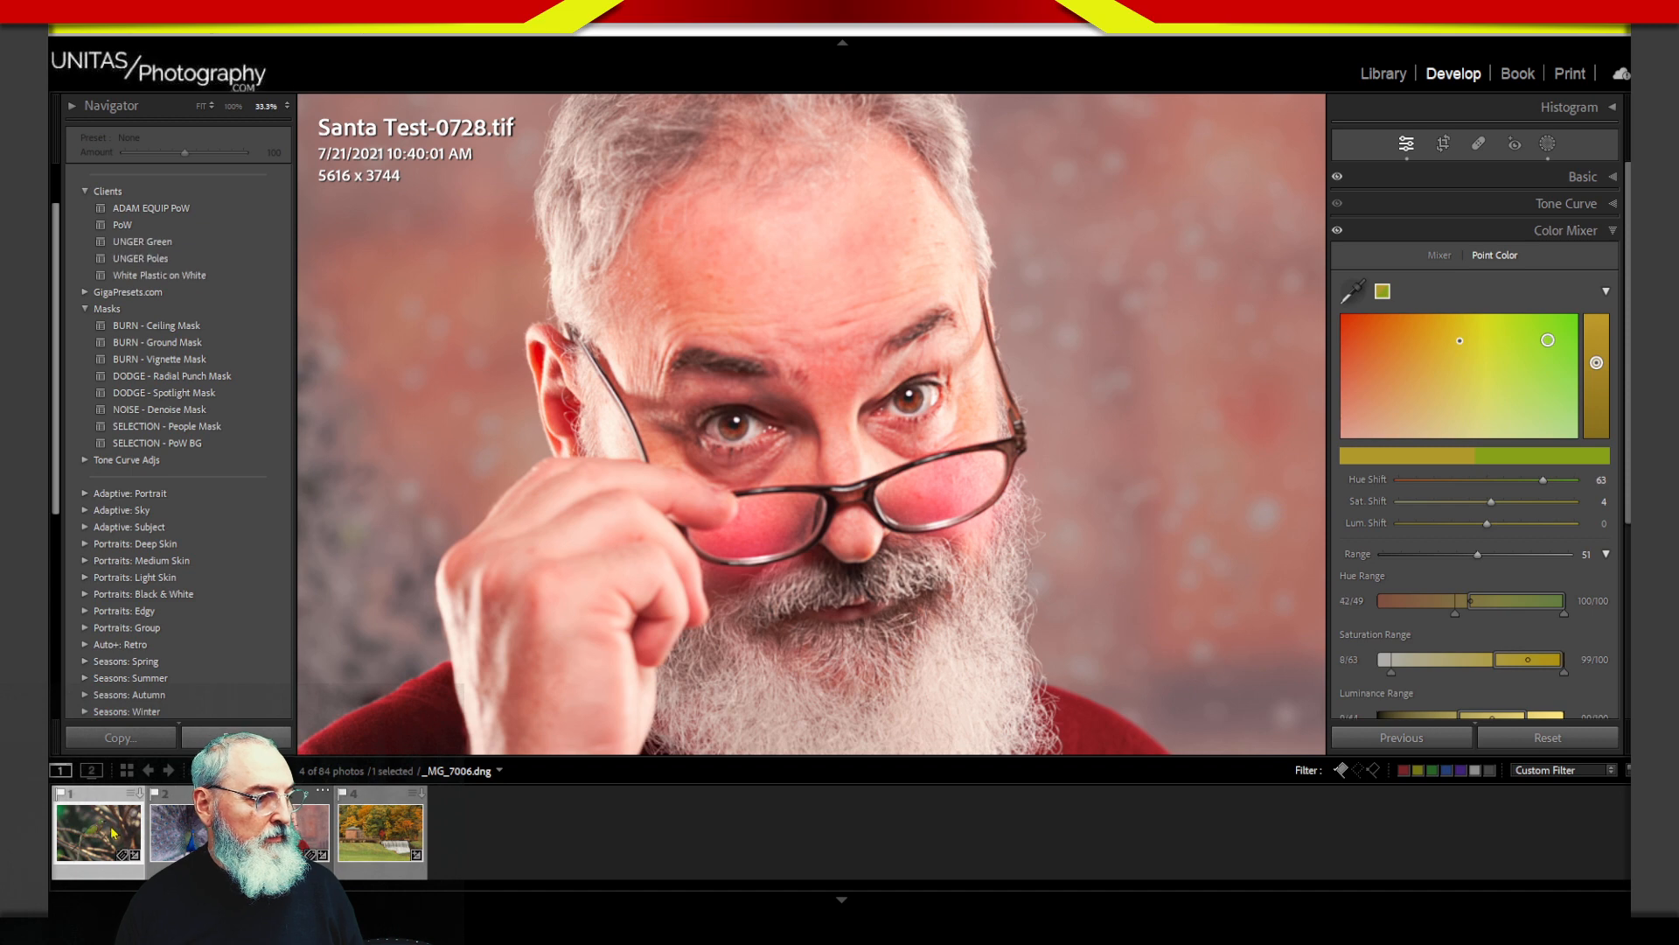
pyautogui.scroll(-3, 1457, 424)
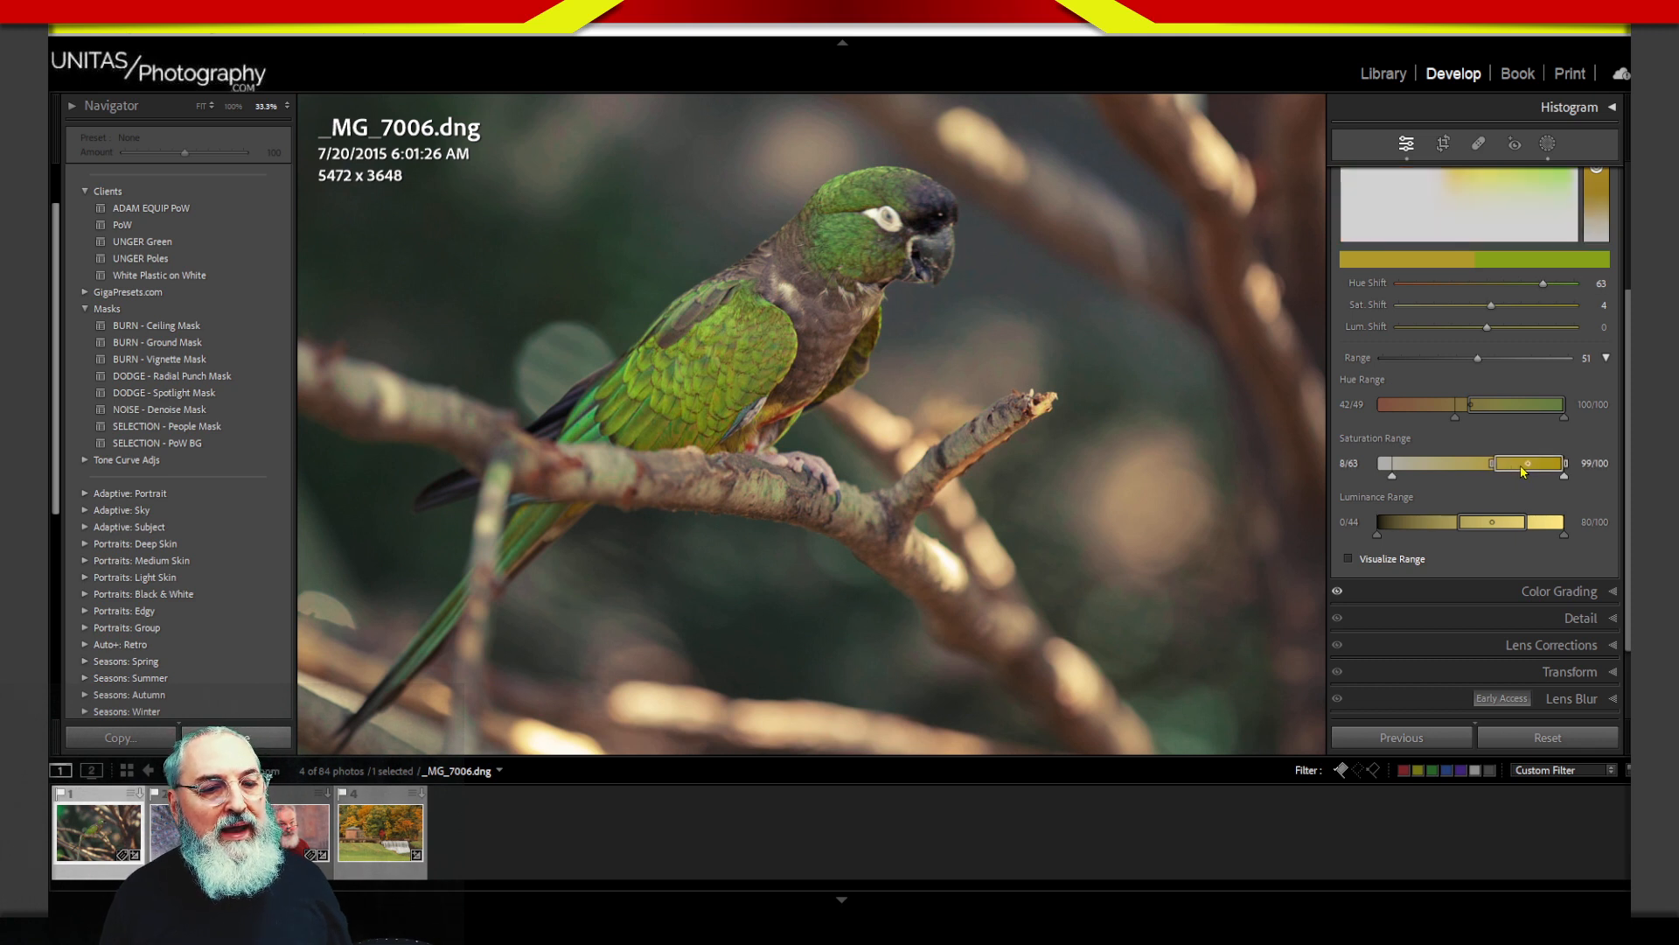
pyautogui.moveTo(1522, 479); pyautogui.dragTo(1524, 476)
pyautogui.scroll(3, 1434, 259)
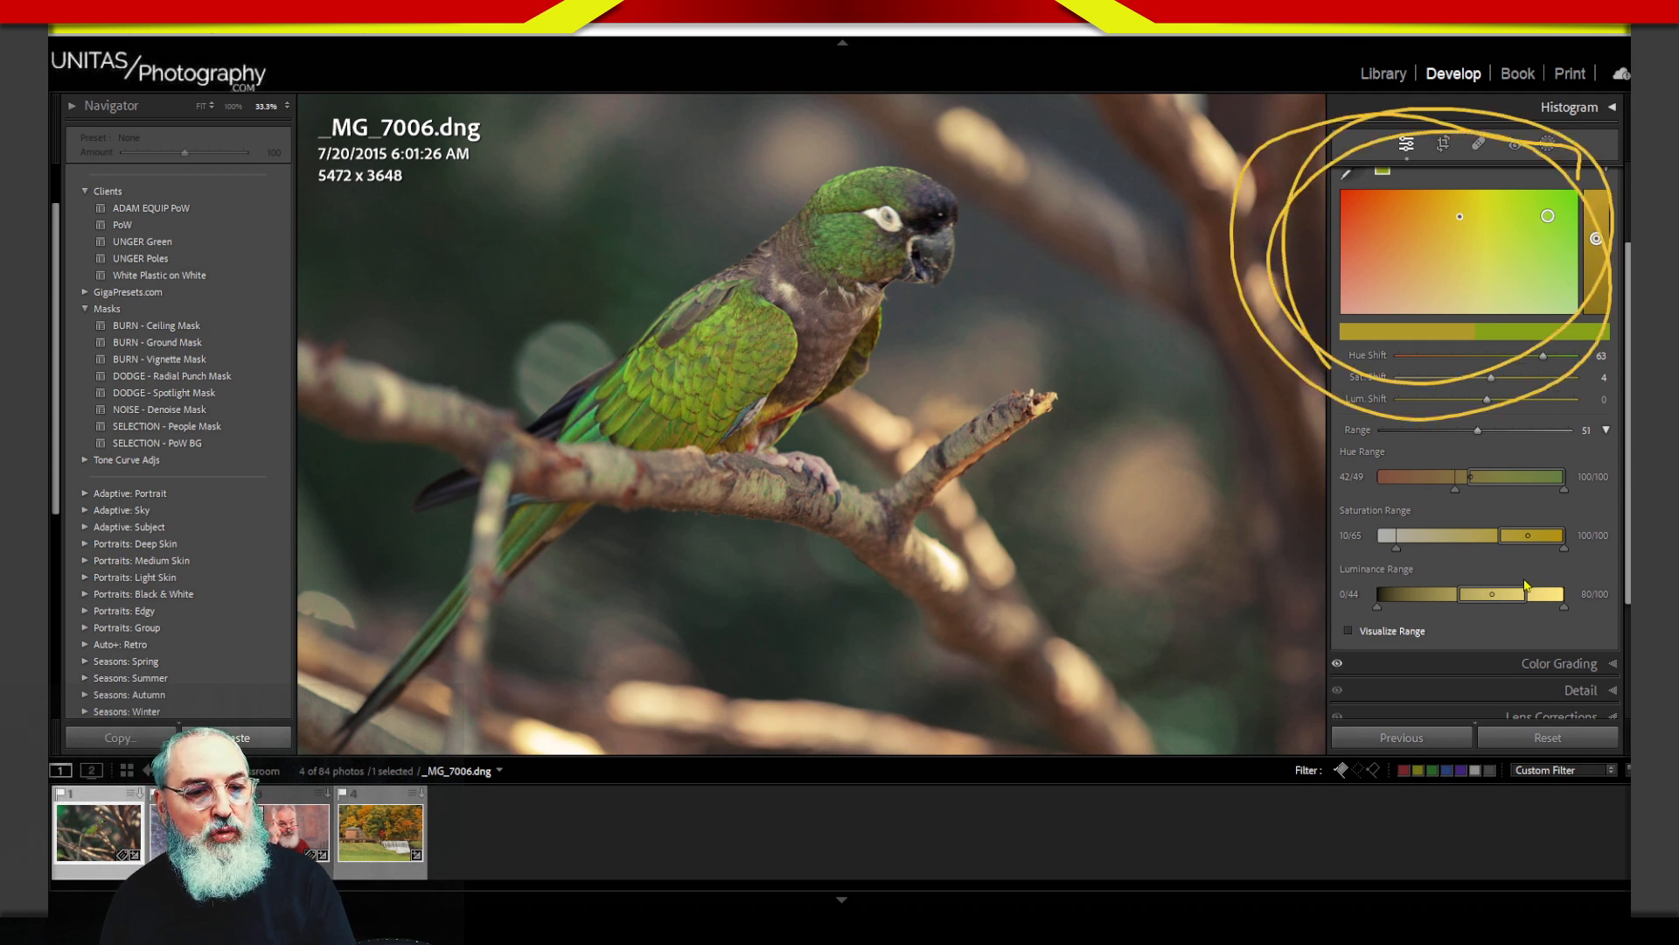
pyautogui.moveTo(1545, 536); pyautogui.dragTo(1546, 542)
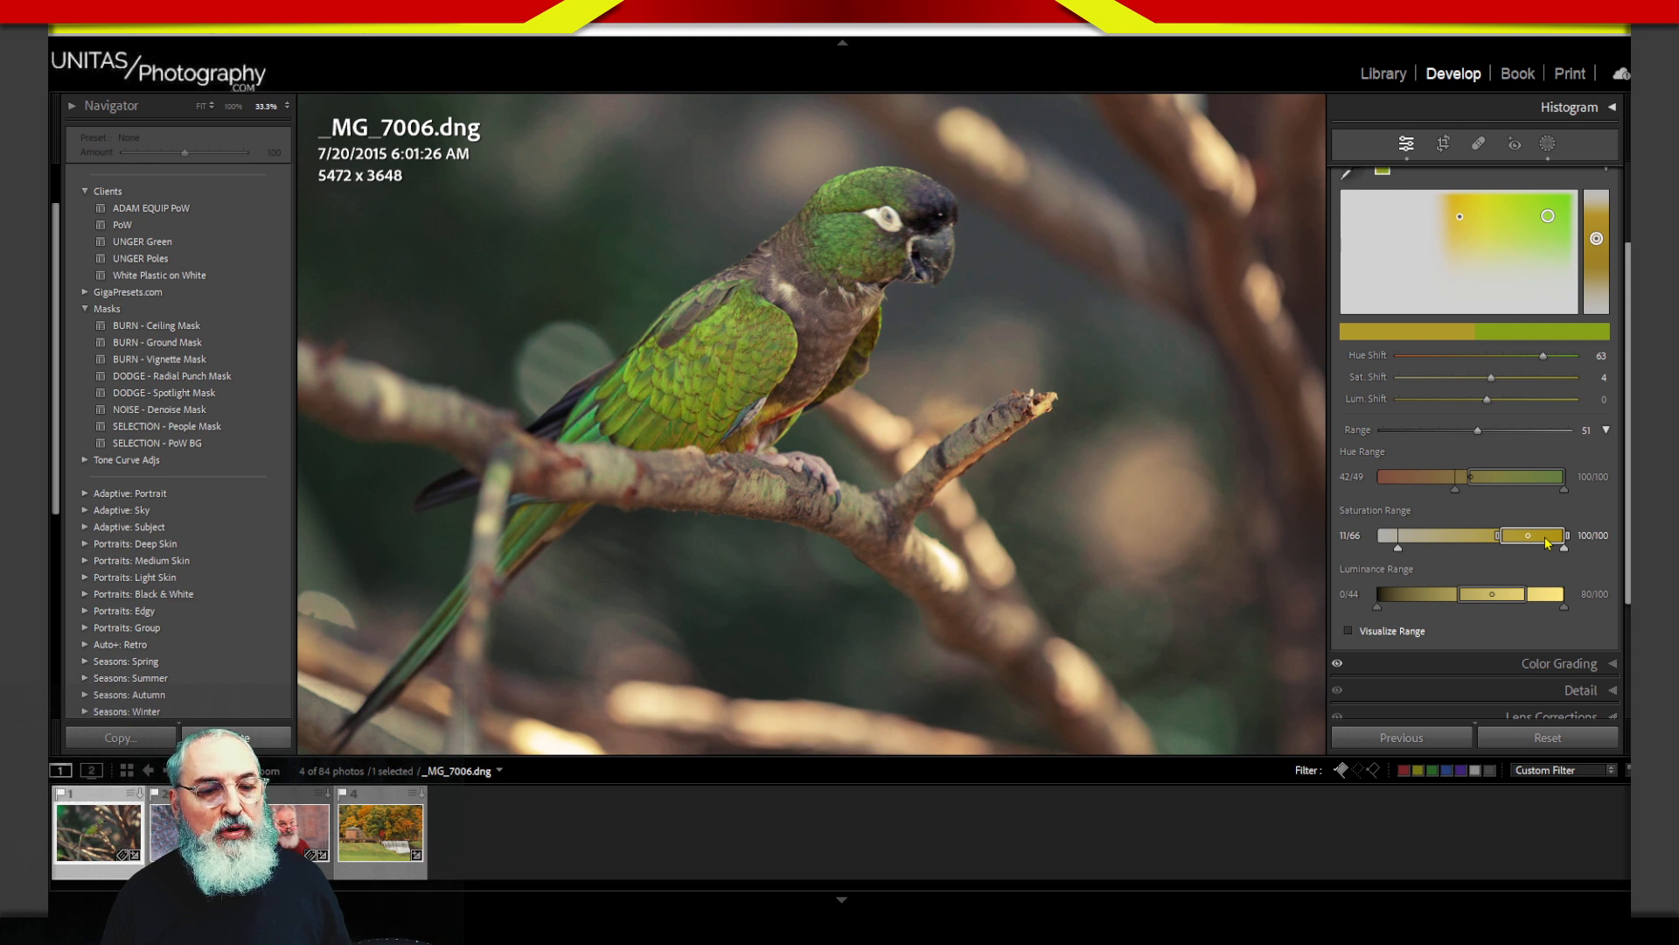
pyautogui.moveTo(1547, 542); pyautogui.dragTo(1551, 540)
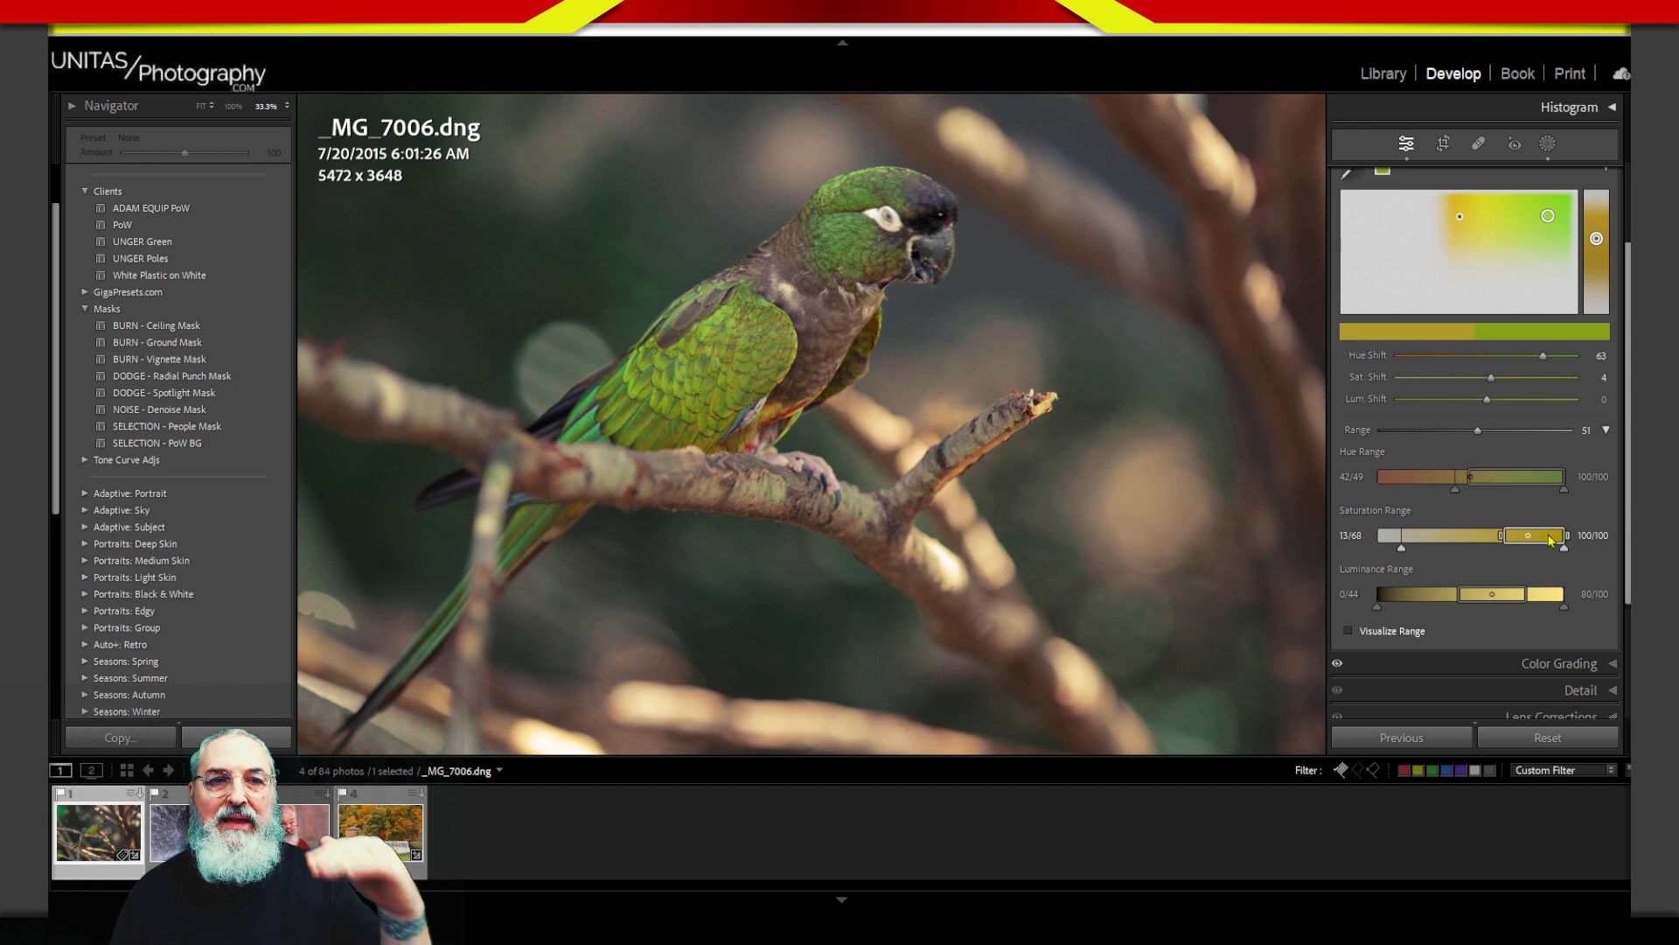
# Step: Try the saturation range at its low and high ends, and settle on 43/64 to 94/94
pyautogui.moveTo(1551, 540); pyautogui.dragTo(1420, 556)
pyautogui.moveTo(1532, 543); pyautogui.dragTo(1521, 544)
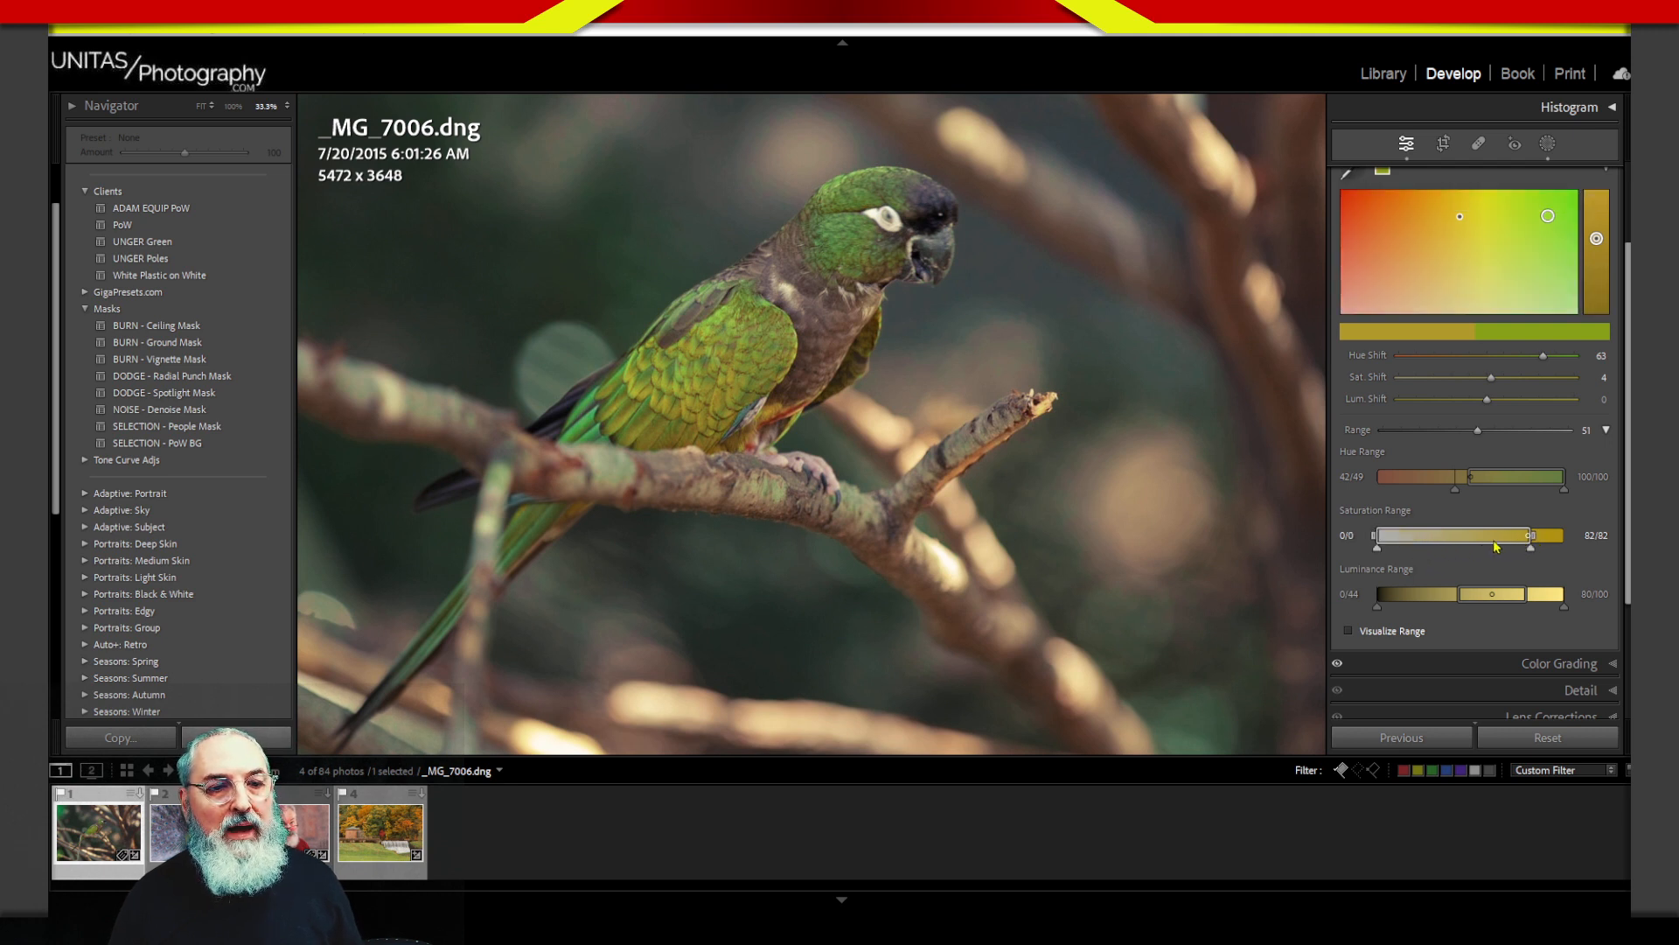
pyautogui.click(1522, 540)
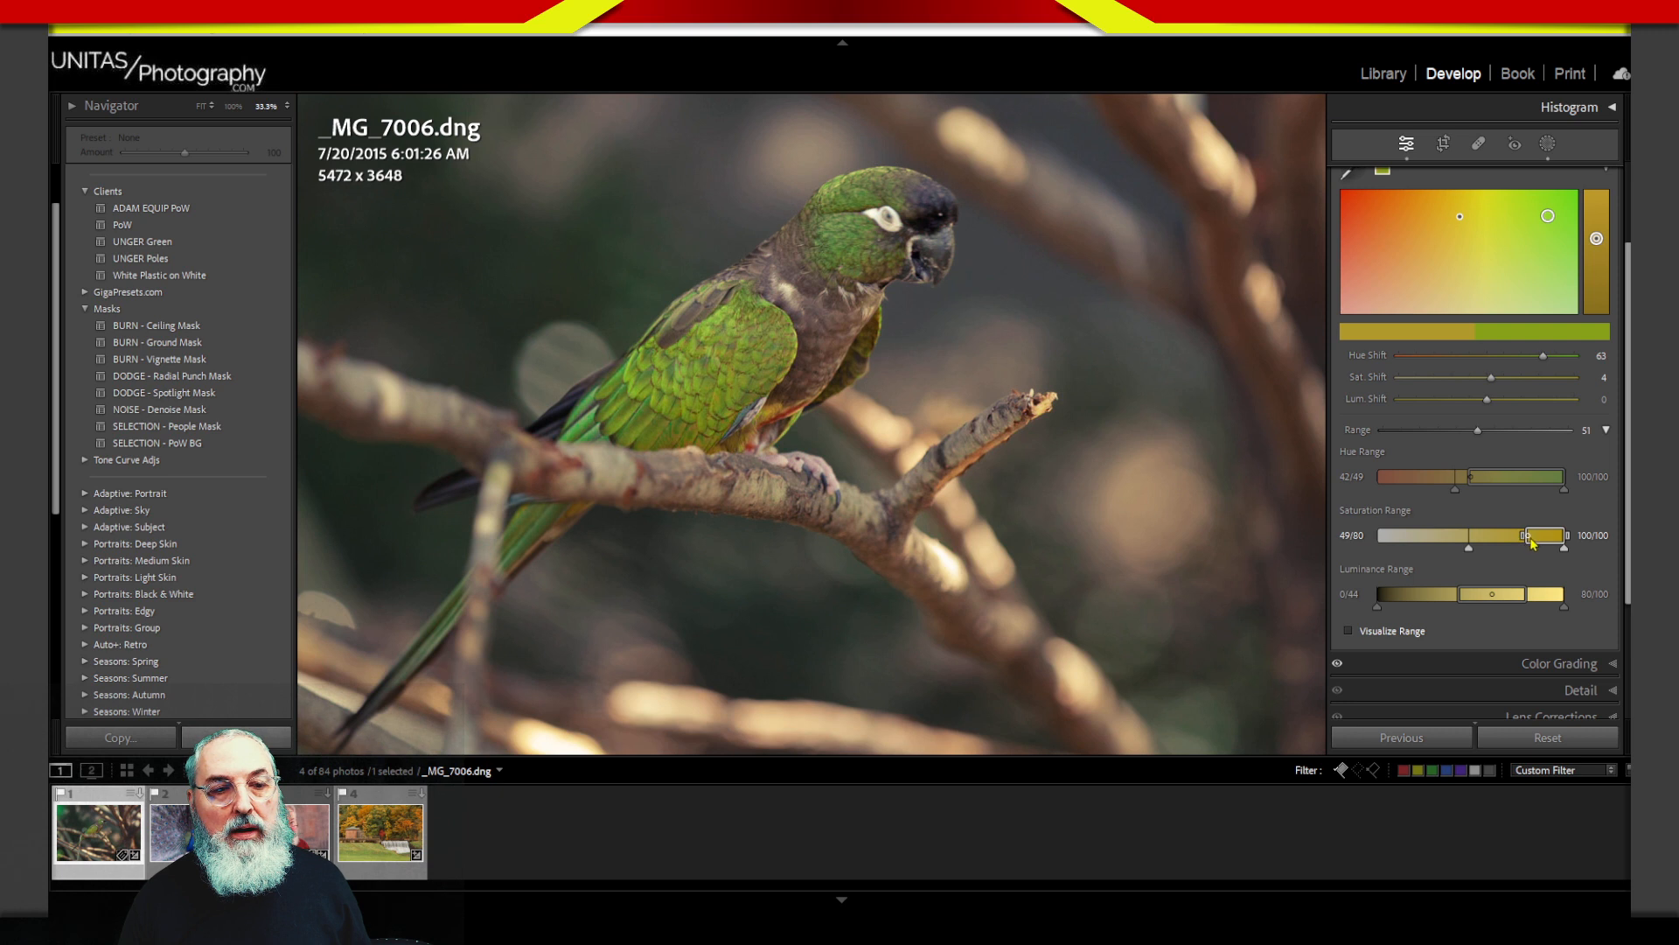
pyautogui.click(1533, 544)
pyautogui.moveTo(1532, 543)
pyautogui.mouseDown()
pyautogui.moveTo(1560, 544)
pyautogui.moveTo(1500, 545)
pyautogui.mouseUp()
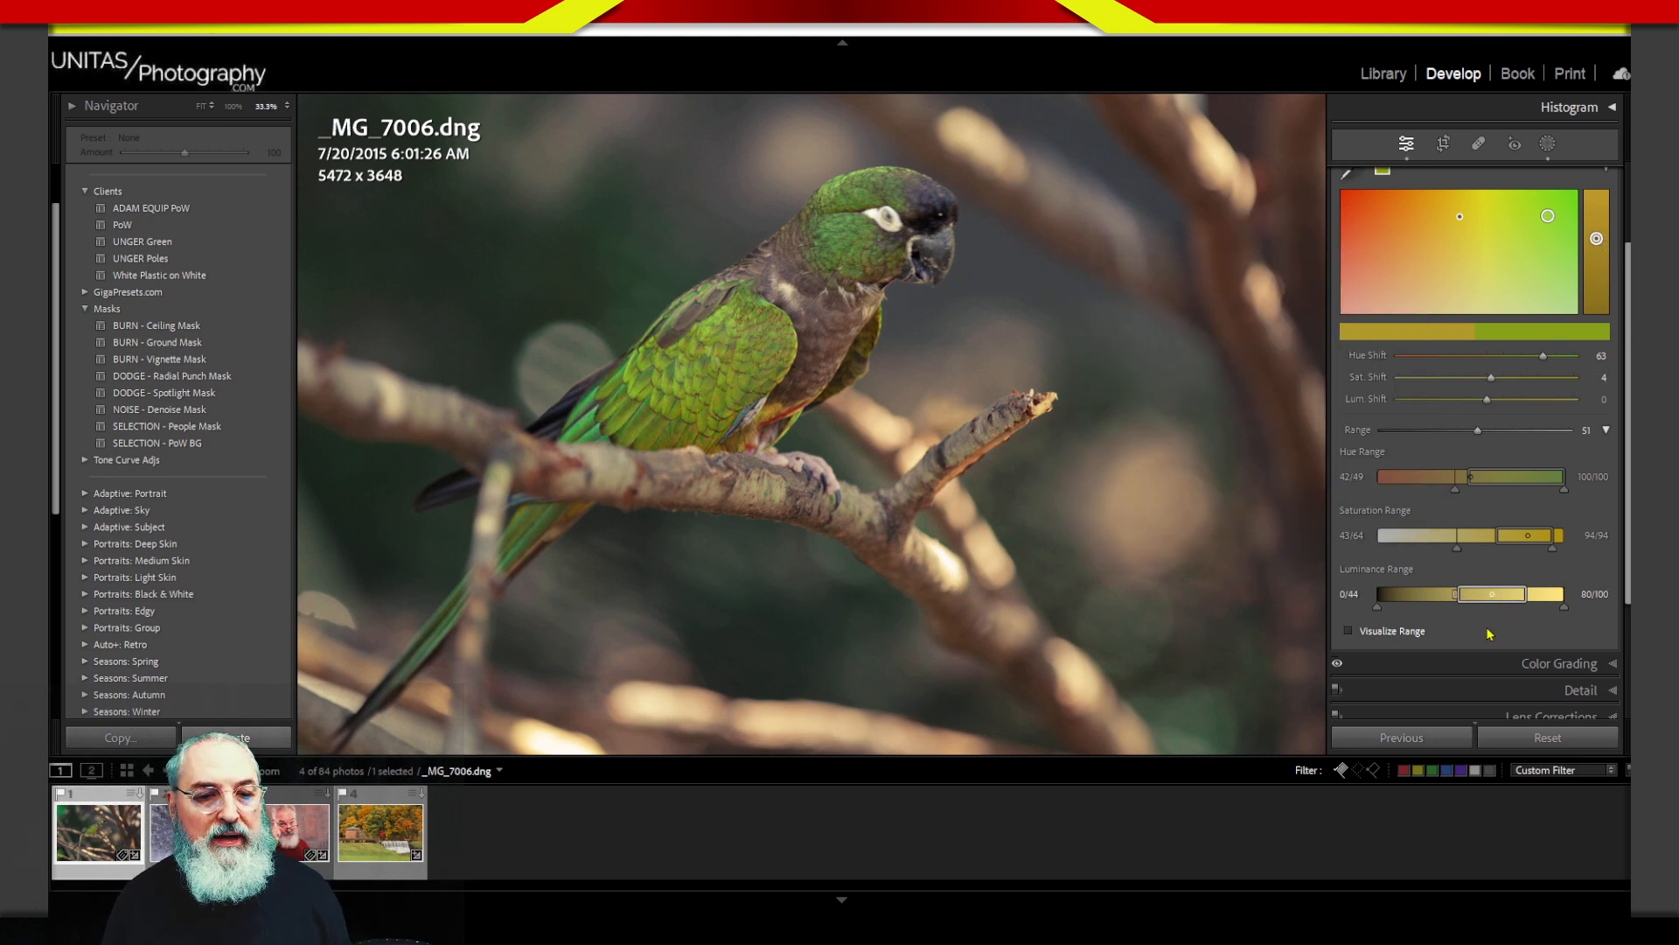
# Step: Try the sample's luminance range toward the highlights, and shift it toward the shadows at 0/0 to 63/83
pyautogui.moveTo(1512, 597); pyautogui.dragTo(1553, 597)
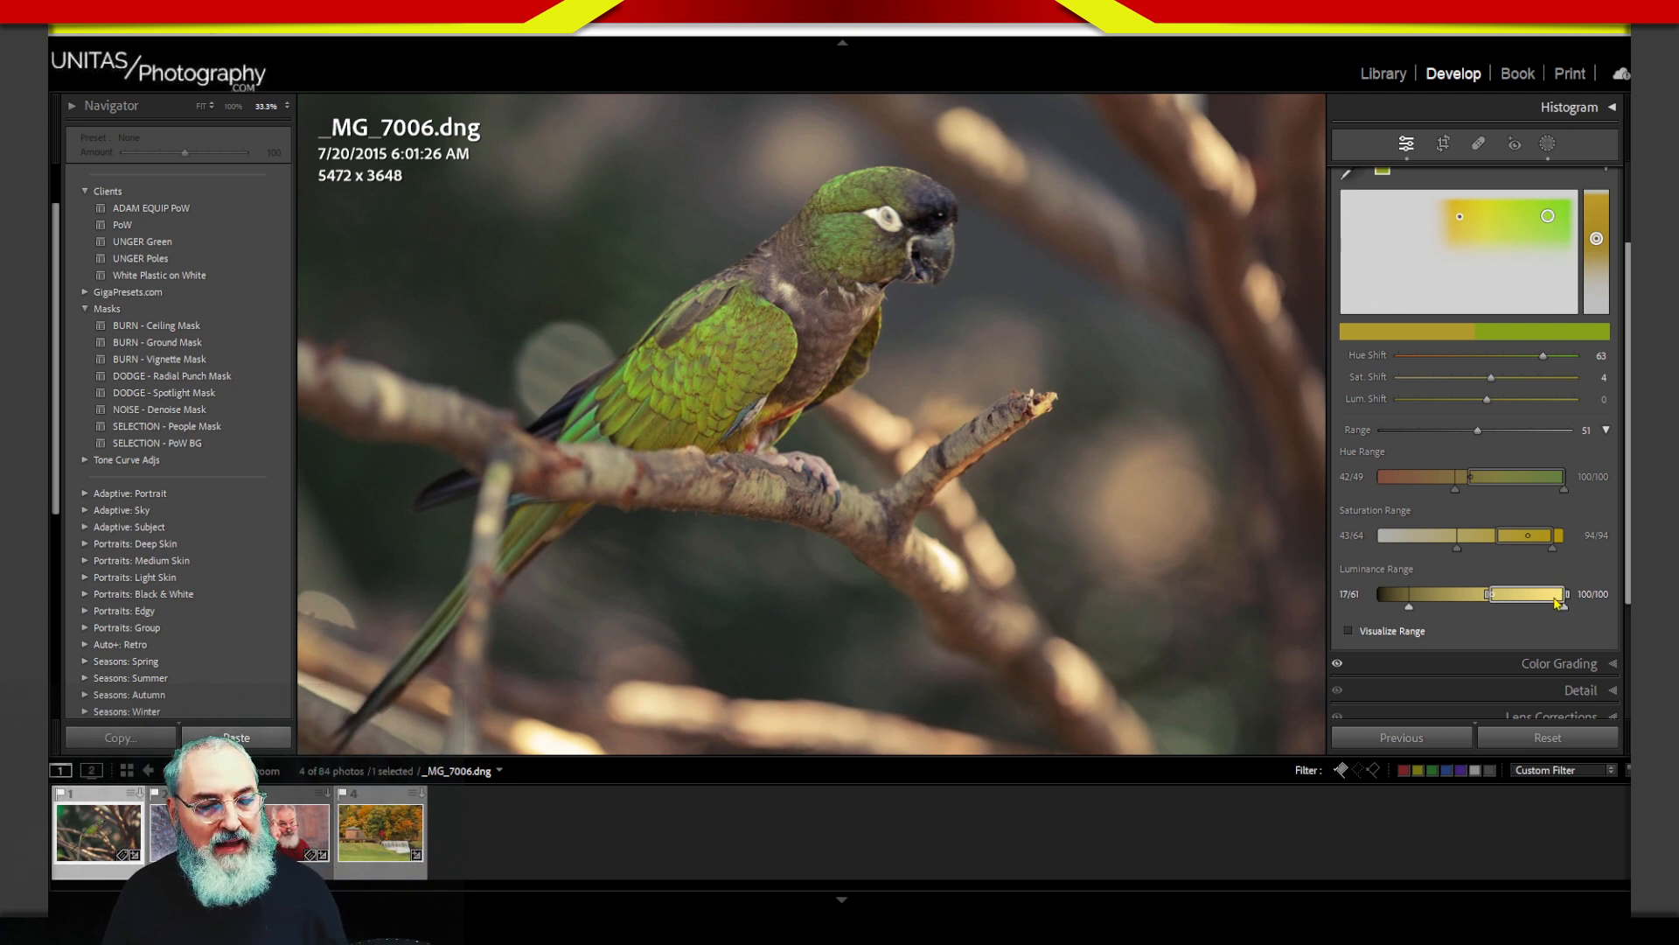
pyautogui.moveTo(1554, 600); pyautogui.dragTo(1421, 621)
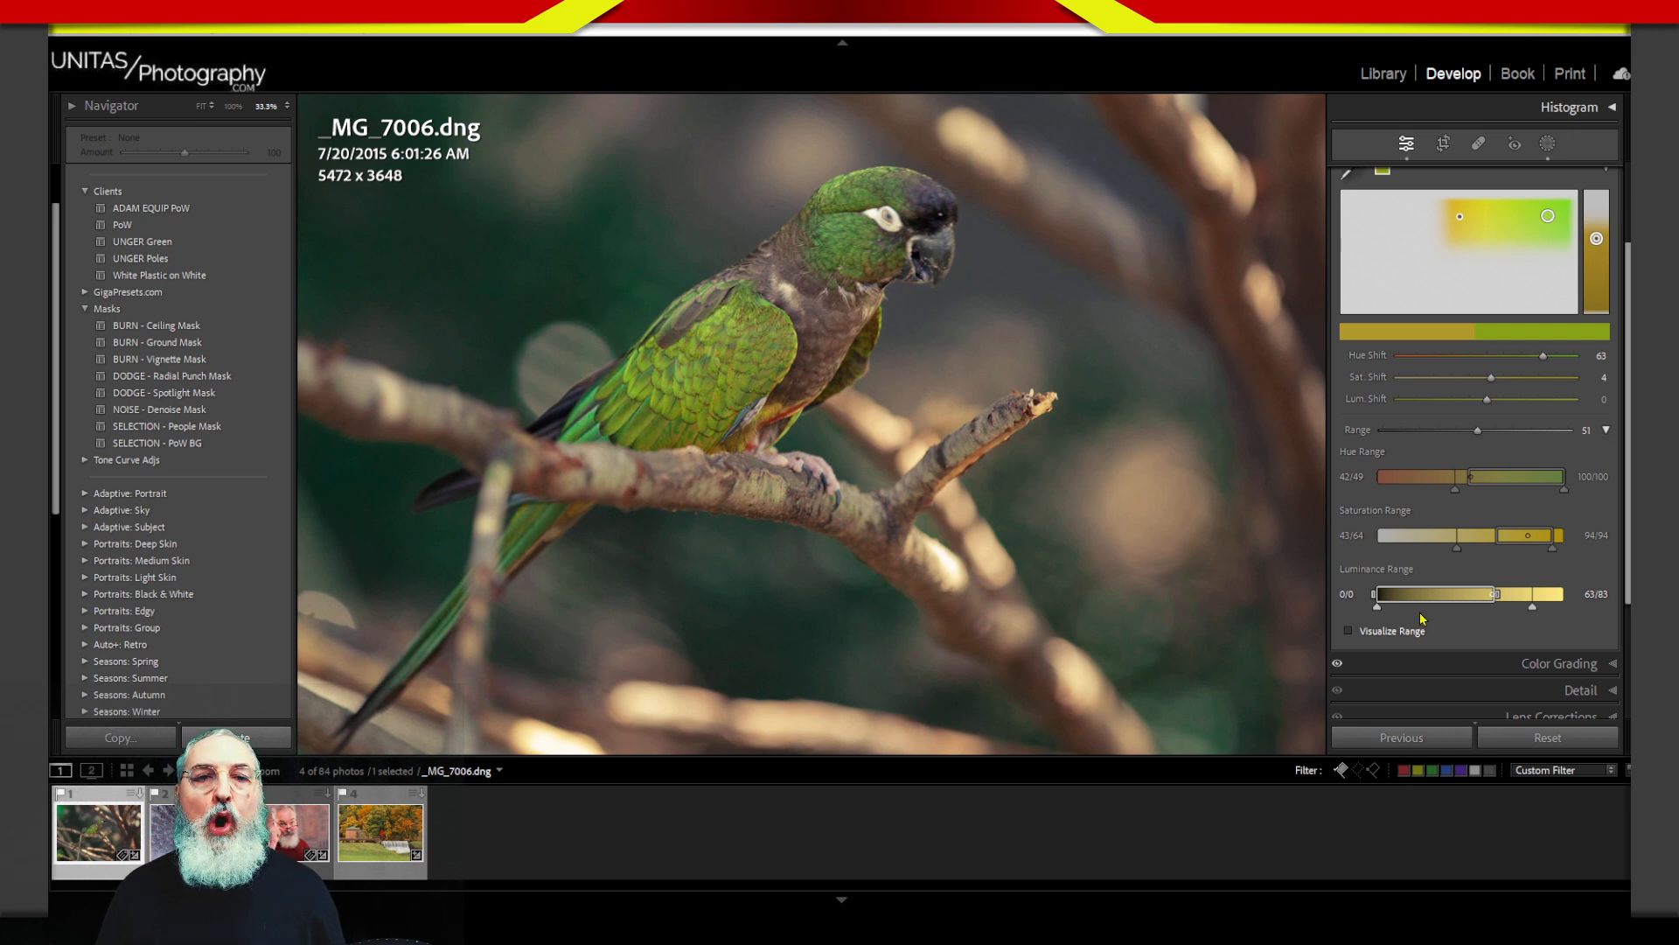
pyautogui.moveTo(1422, 618); pyautogui.dragTo(1424, 618)
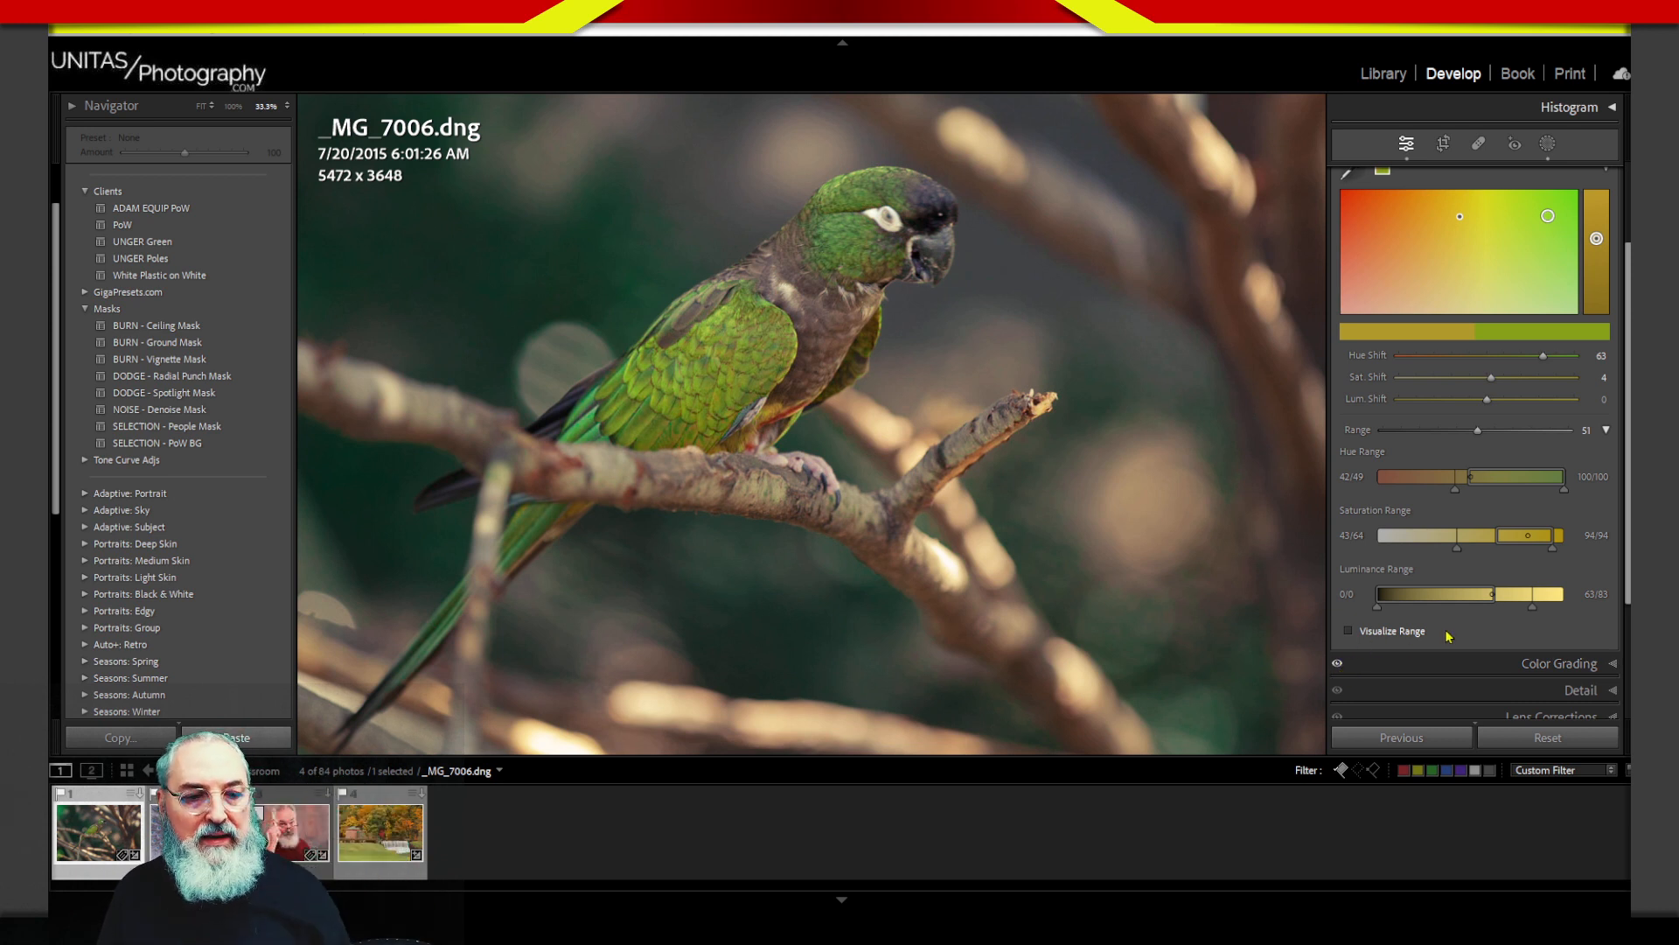
# Step: Raise the lower inner limit of the luminance range to 12 and return it to 0
pyautogui.moveTo(1490, 597); pyautogui.dragTo(1475, 603)
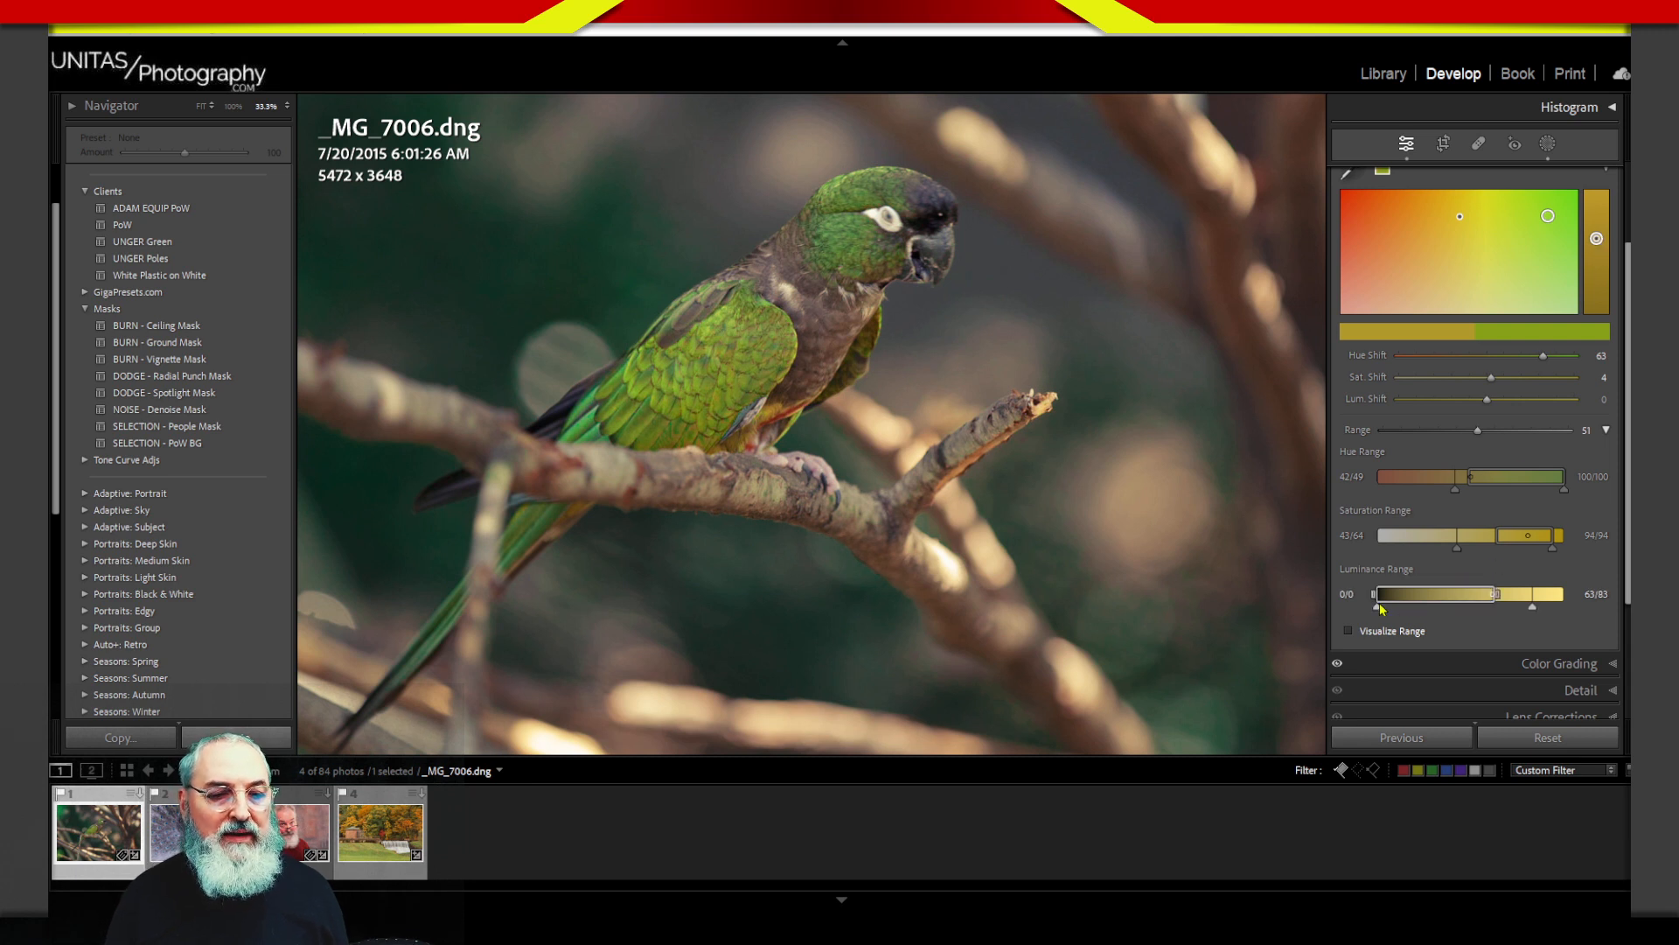
pyautogui.moveTo(1376, 598); pyautogui.dragTo(1395, 600)
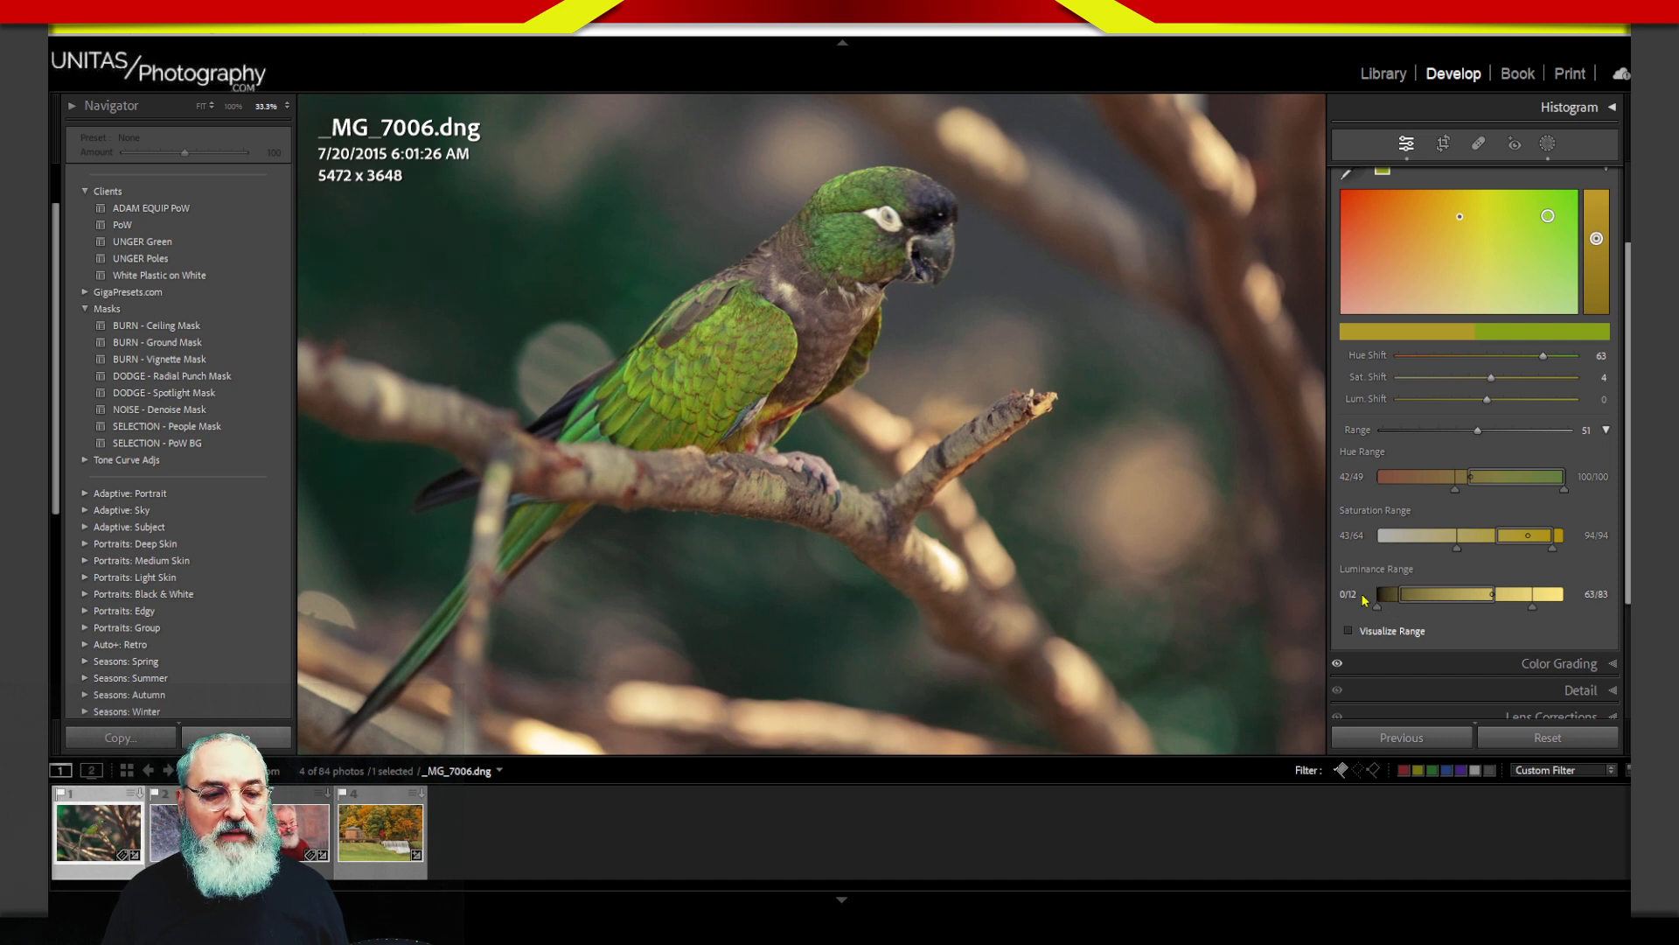
pyautogui.moveTo(1397, 602); pyautogui.dragTo(1378, 603)
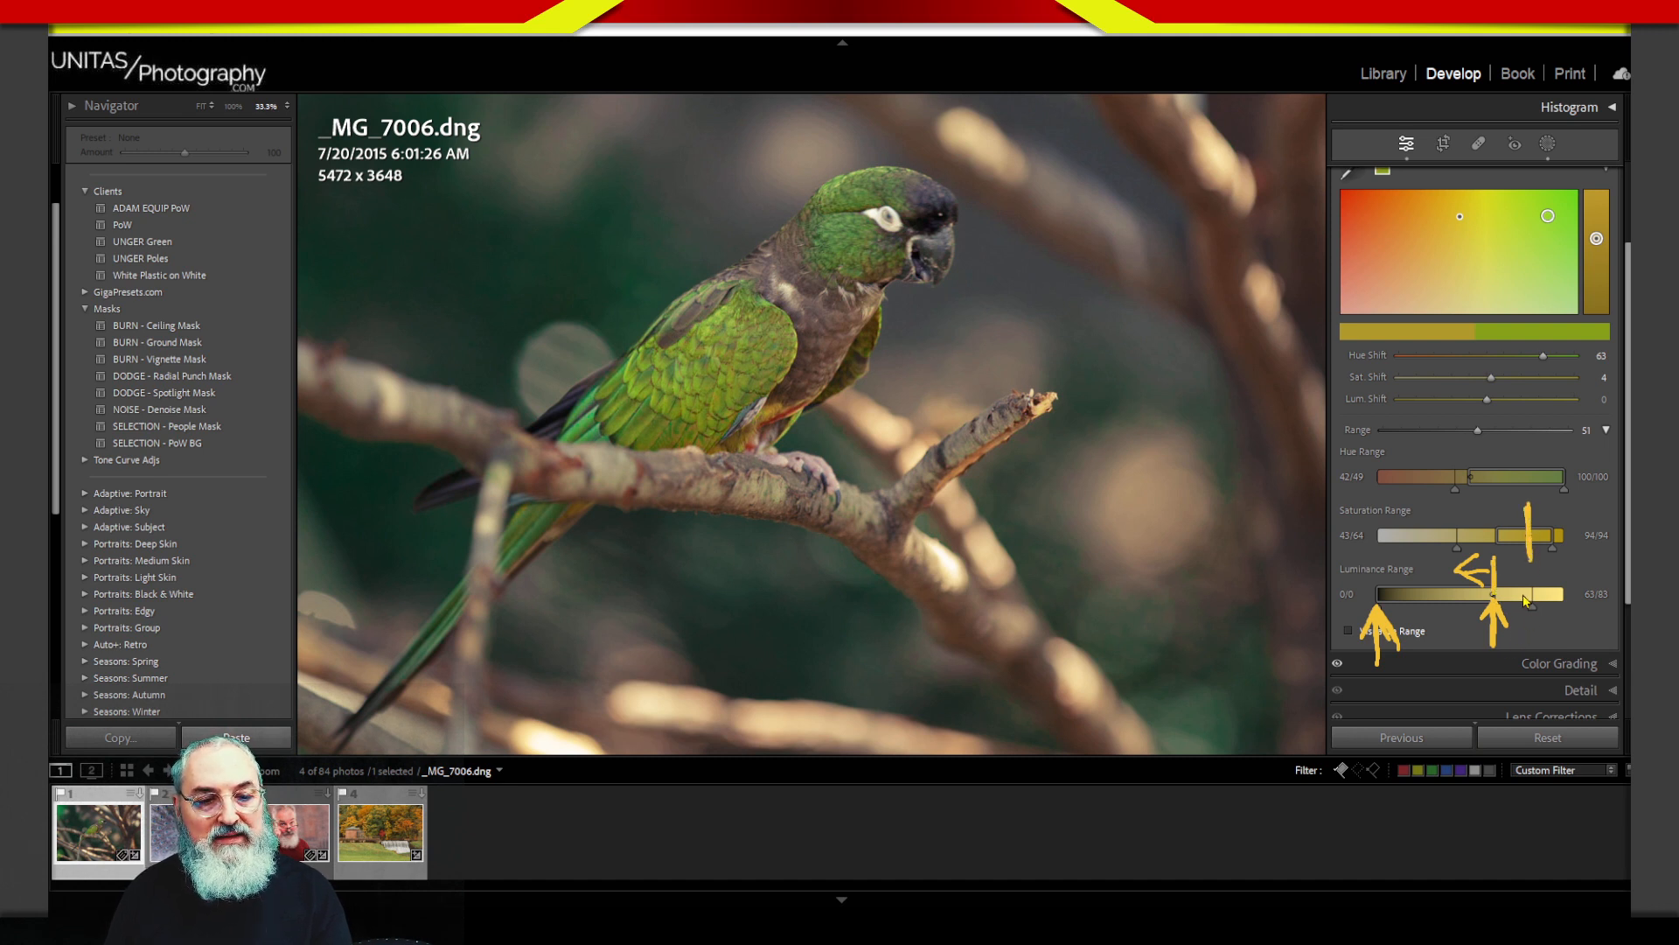
pyautogui.moveTo(1468, 454)
pyautogui.mouseDown()
pyautogui.moveTo(1471, 507)
pyautogui.moveTo(1469, 487)
pyautogui.mouseUp()
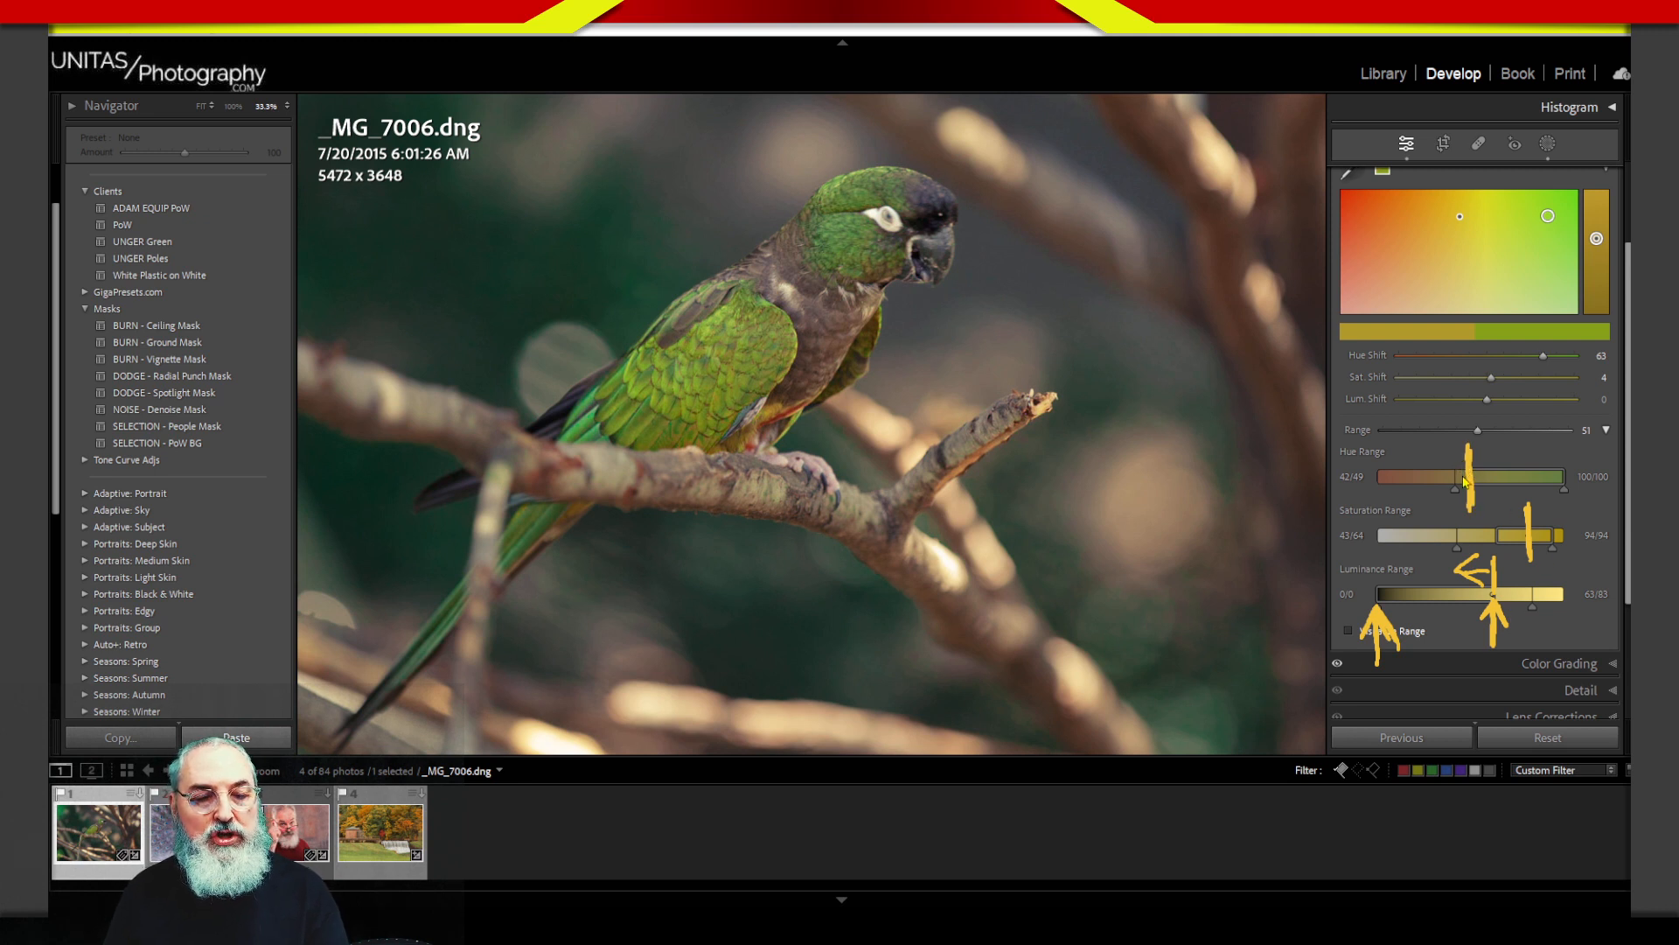
# Step: Adjust the parrot sample's luminance range to 4/30 to 77/98 and its saturation range to 41/64 to 94/94
pyautogui.press('Escape')
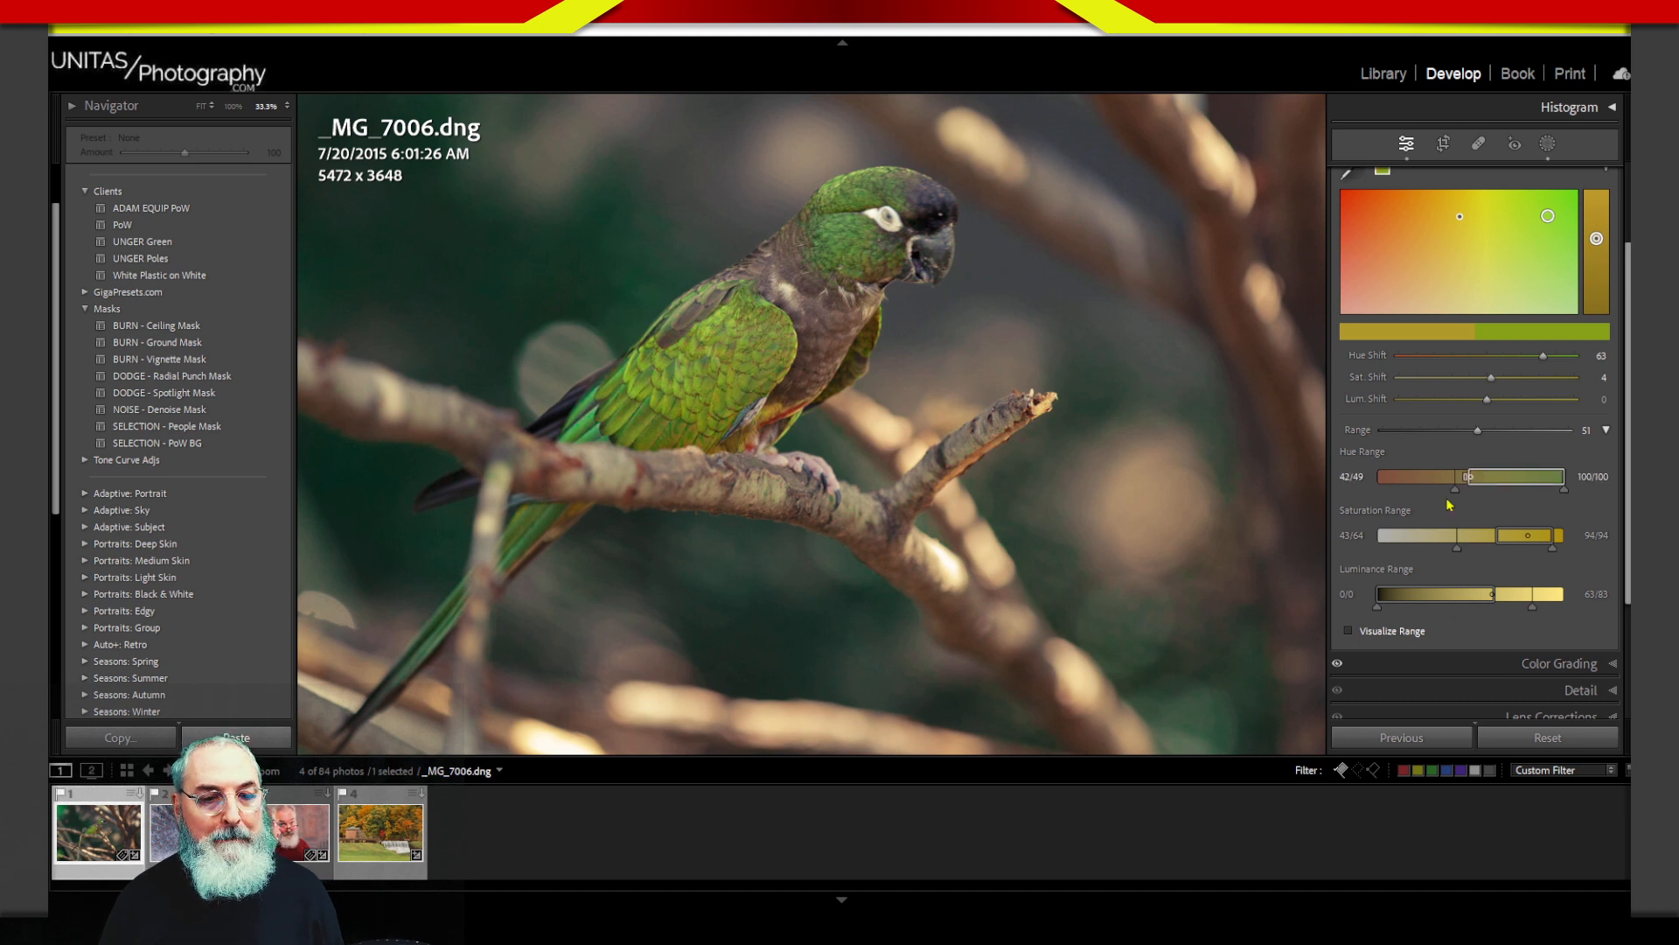
pyautogui.moveTo(1418, 599)
pyautogui.mouseDown()
pyautogui.moveTo(1455, 604)
pyautogui.moveTo(1380, 612)
pyautogui.moveTo(1430, 612)
pyautogui.mouseUp()
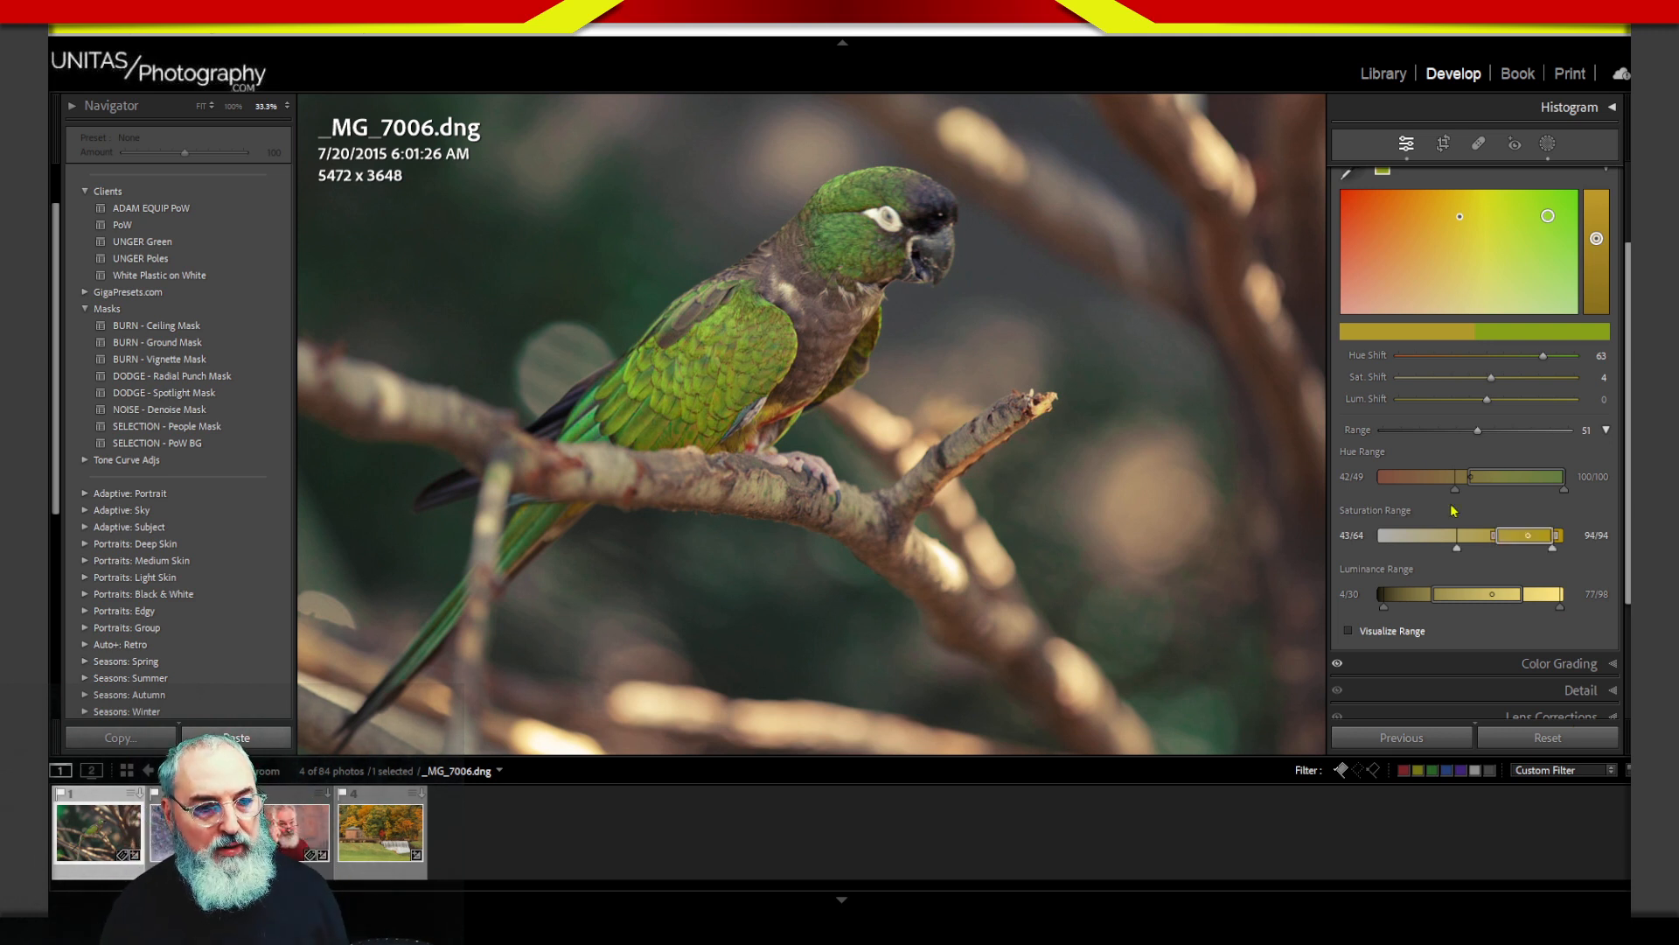
pyautogui.moveTo(1457, 548); pyautogui.dragTo(1452, 550)
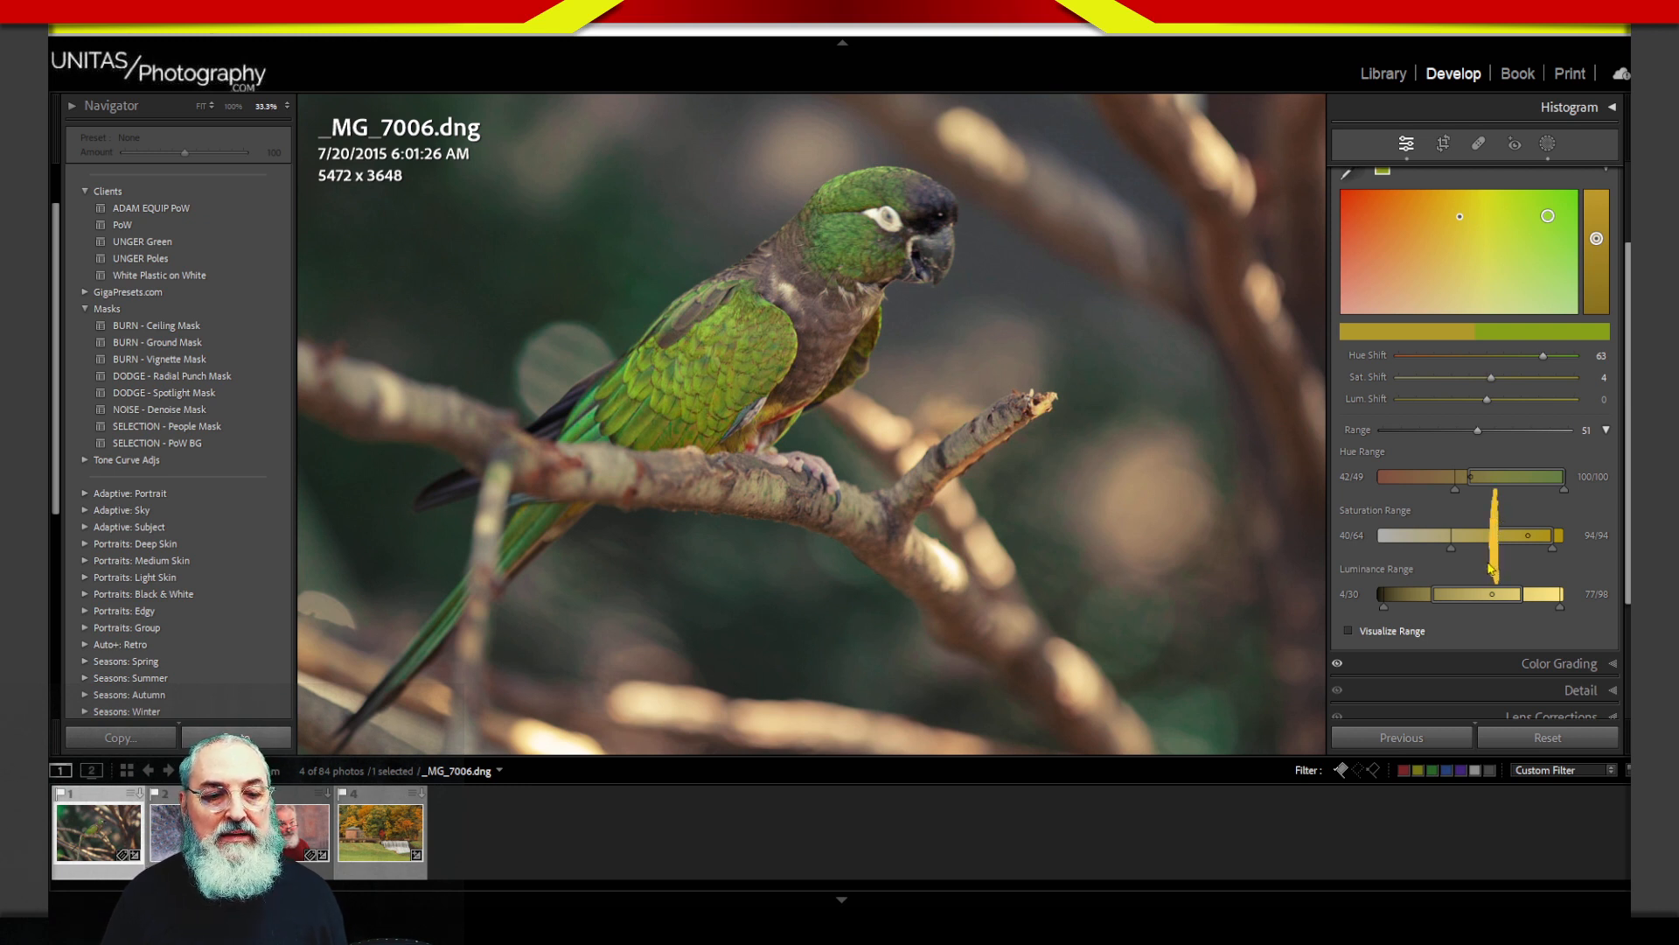
pyautogui.moveTo(1492, 559)
pyautogui.mouseDown()
pyautogui.moveTo(1451, 569)
pyautogui.moveTo(1461, 579)
pyautogui.mouseUp()
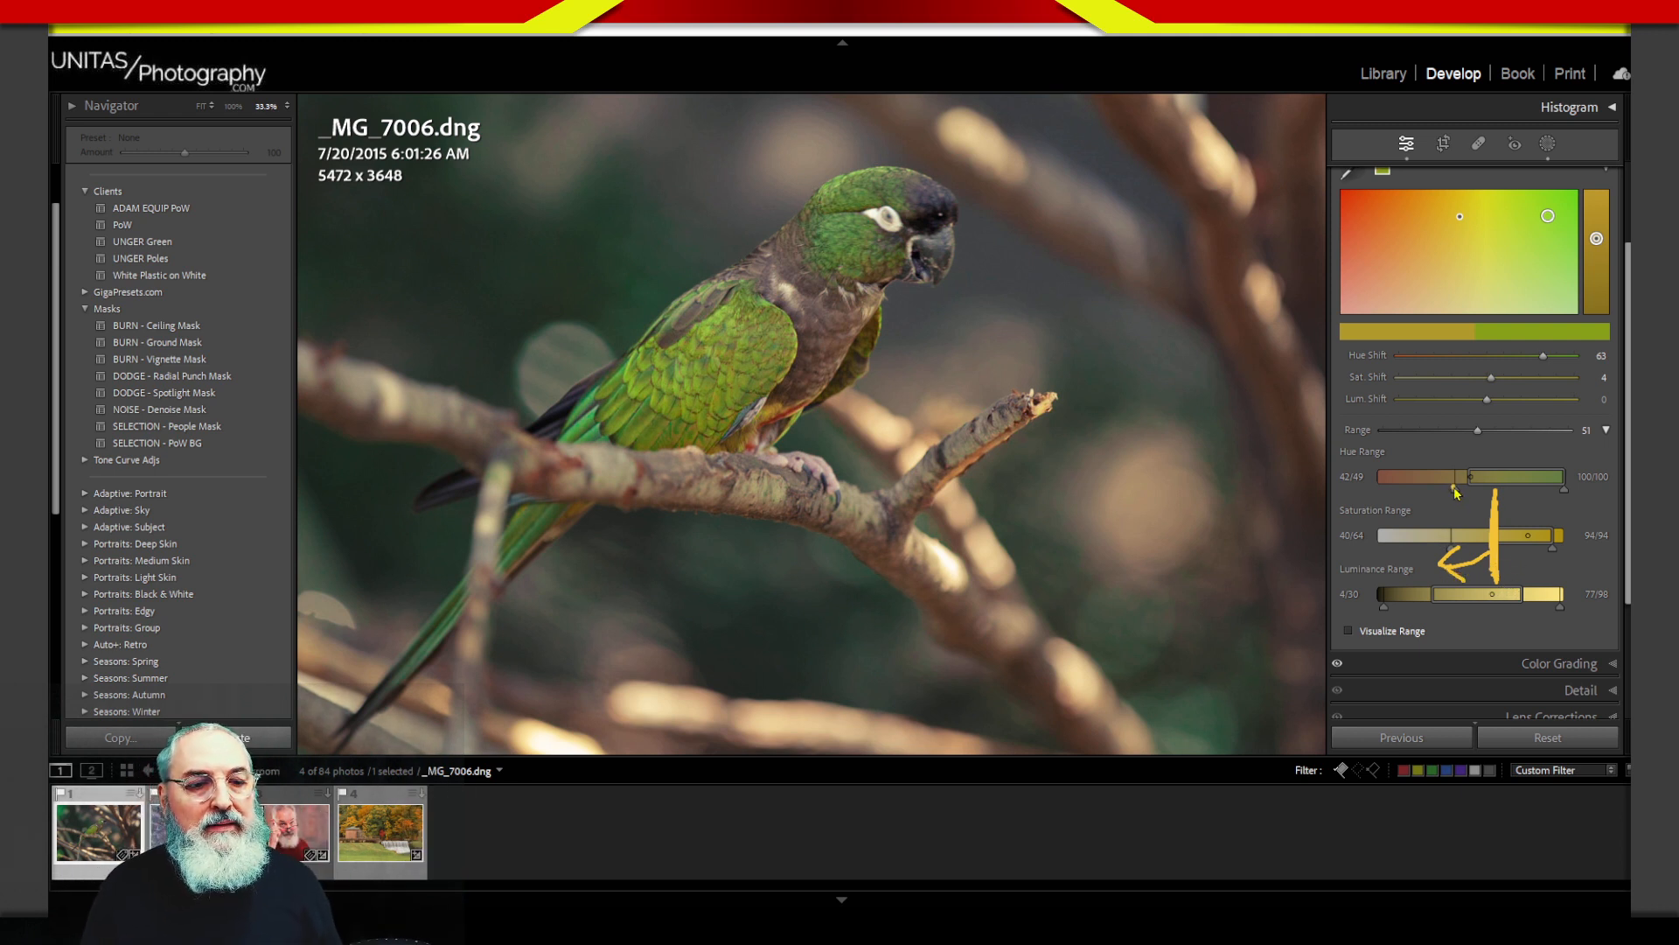
pyautogui.moveTo(1467, 497)
pyautogui.mouseDown()
pyautogui.moveTo(1456, 525)
pyautogui.moveTo(1474, 525)
pyautogui.moveTo(1457, 510)
pyautogui.mouseUp()
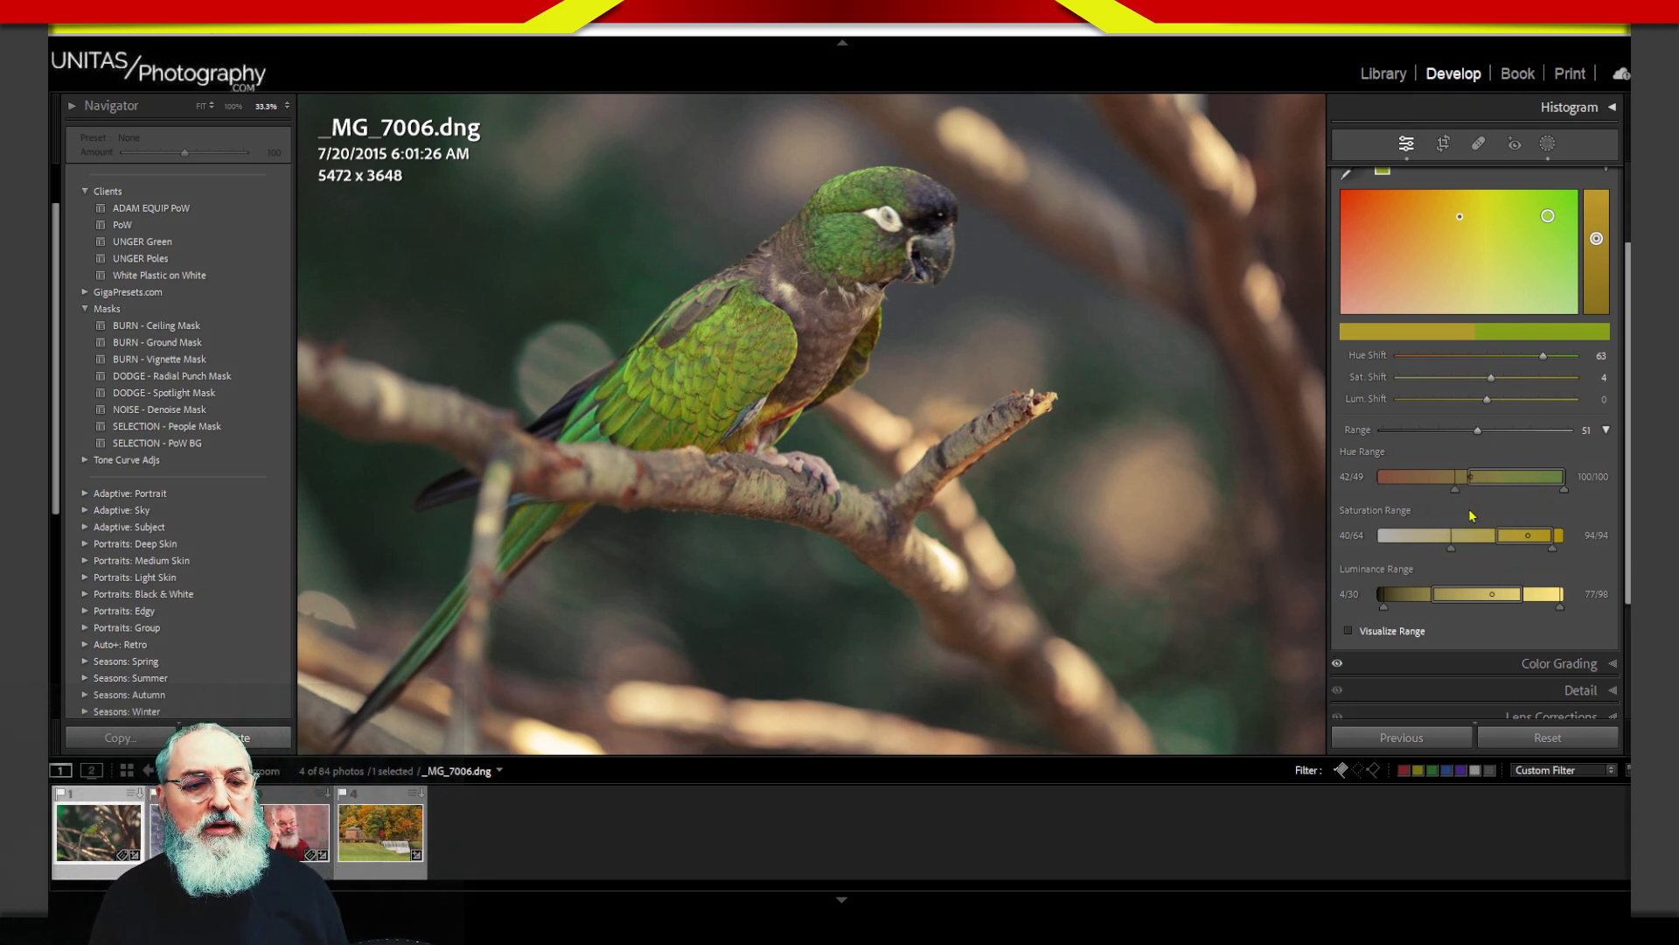
pyautogui.moveTo(1451, 547)
pyautogui.mouseDown()
pyautogui.moveTo(1398, 549)
pyautogui.moveTo(1454, 525)
pyautogui.mouseUp()
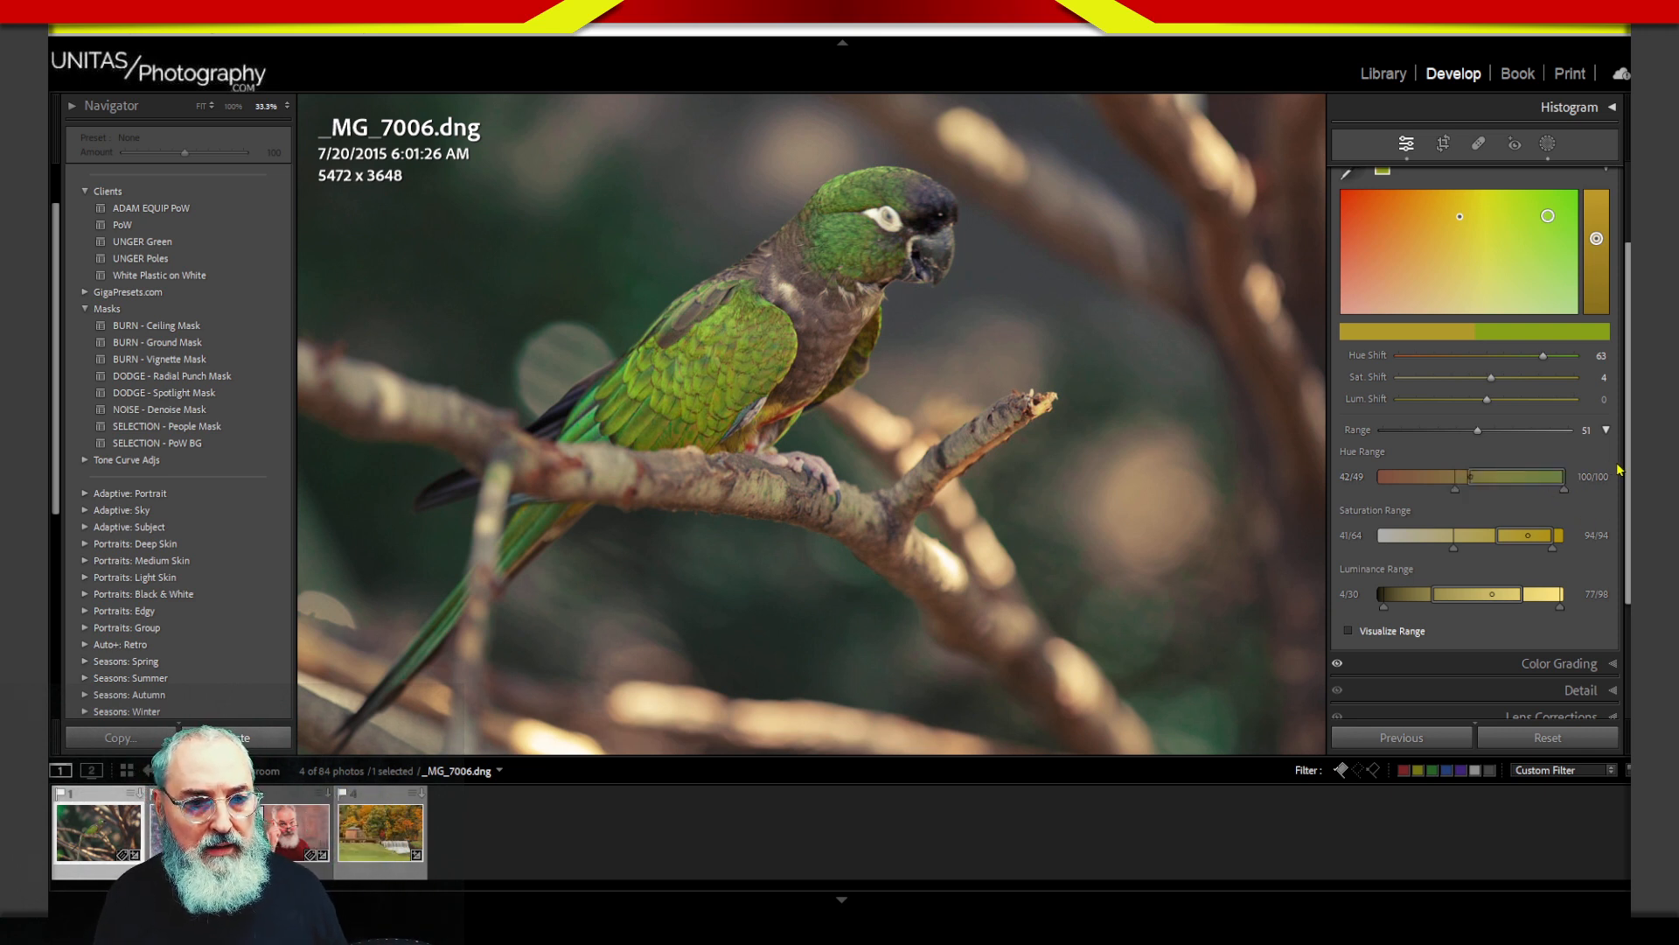
# Step: Open the waterfall photo IMG_6599.CR2, fit the whole image in view, and reset all its develop settings
pyautogui.moveTo(1628, 467); pyautogui.dragTo(1629, 386)
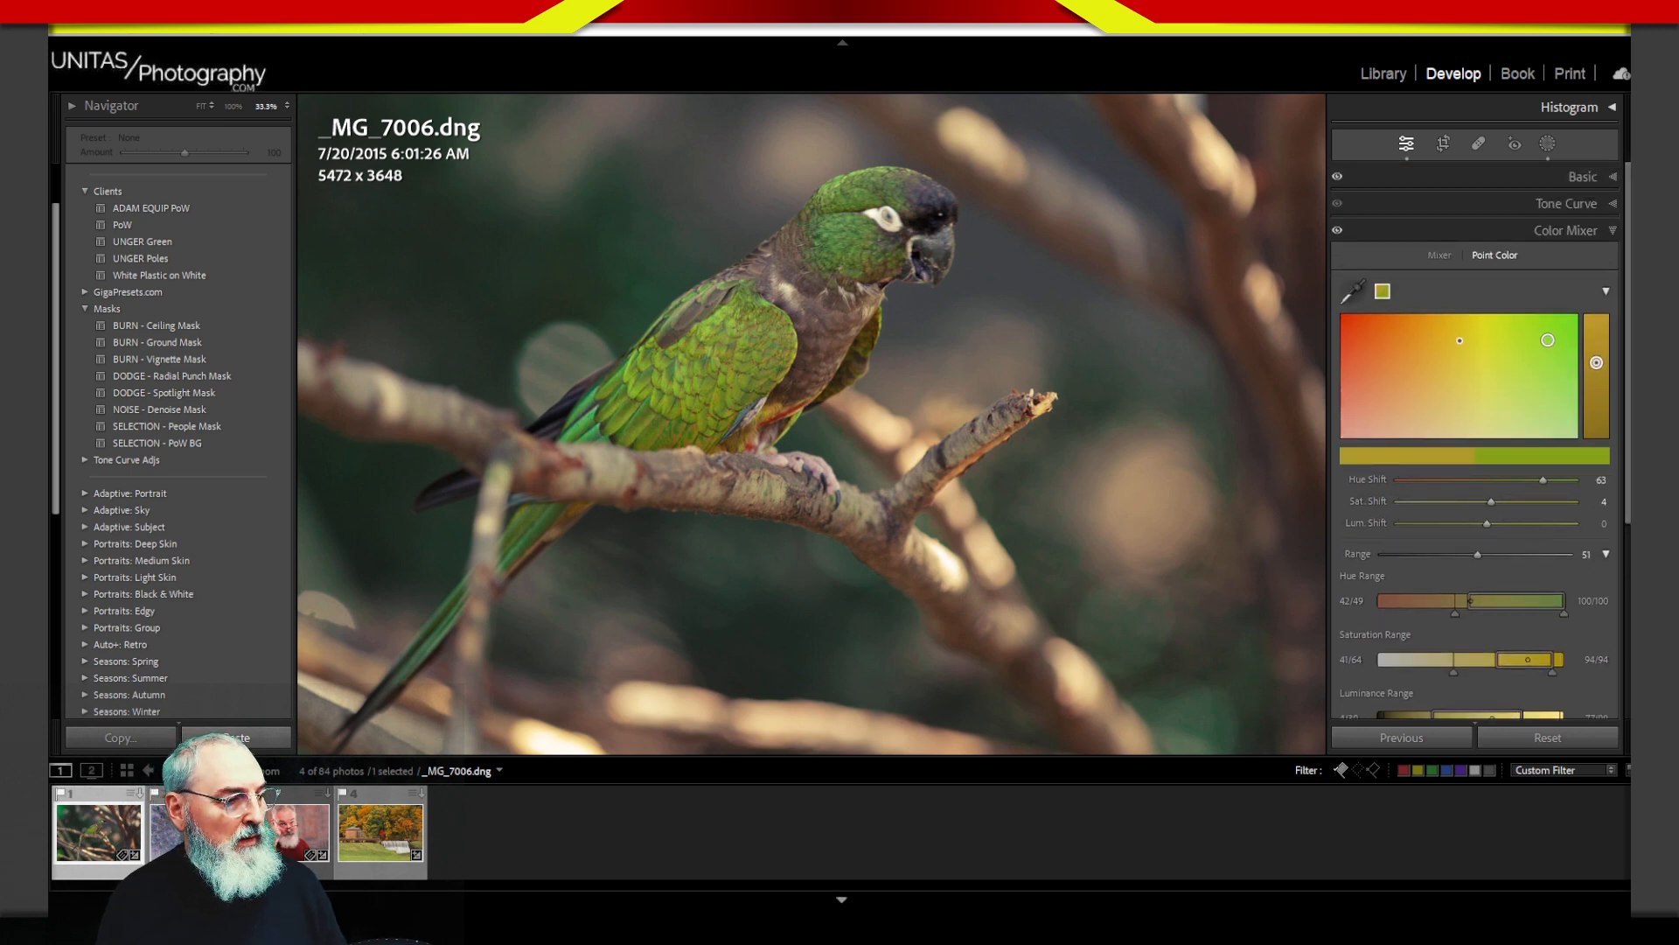
pyautogui.click(383, 827)
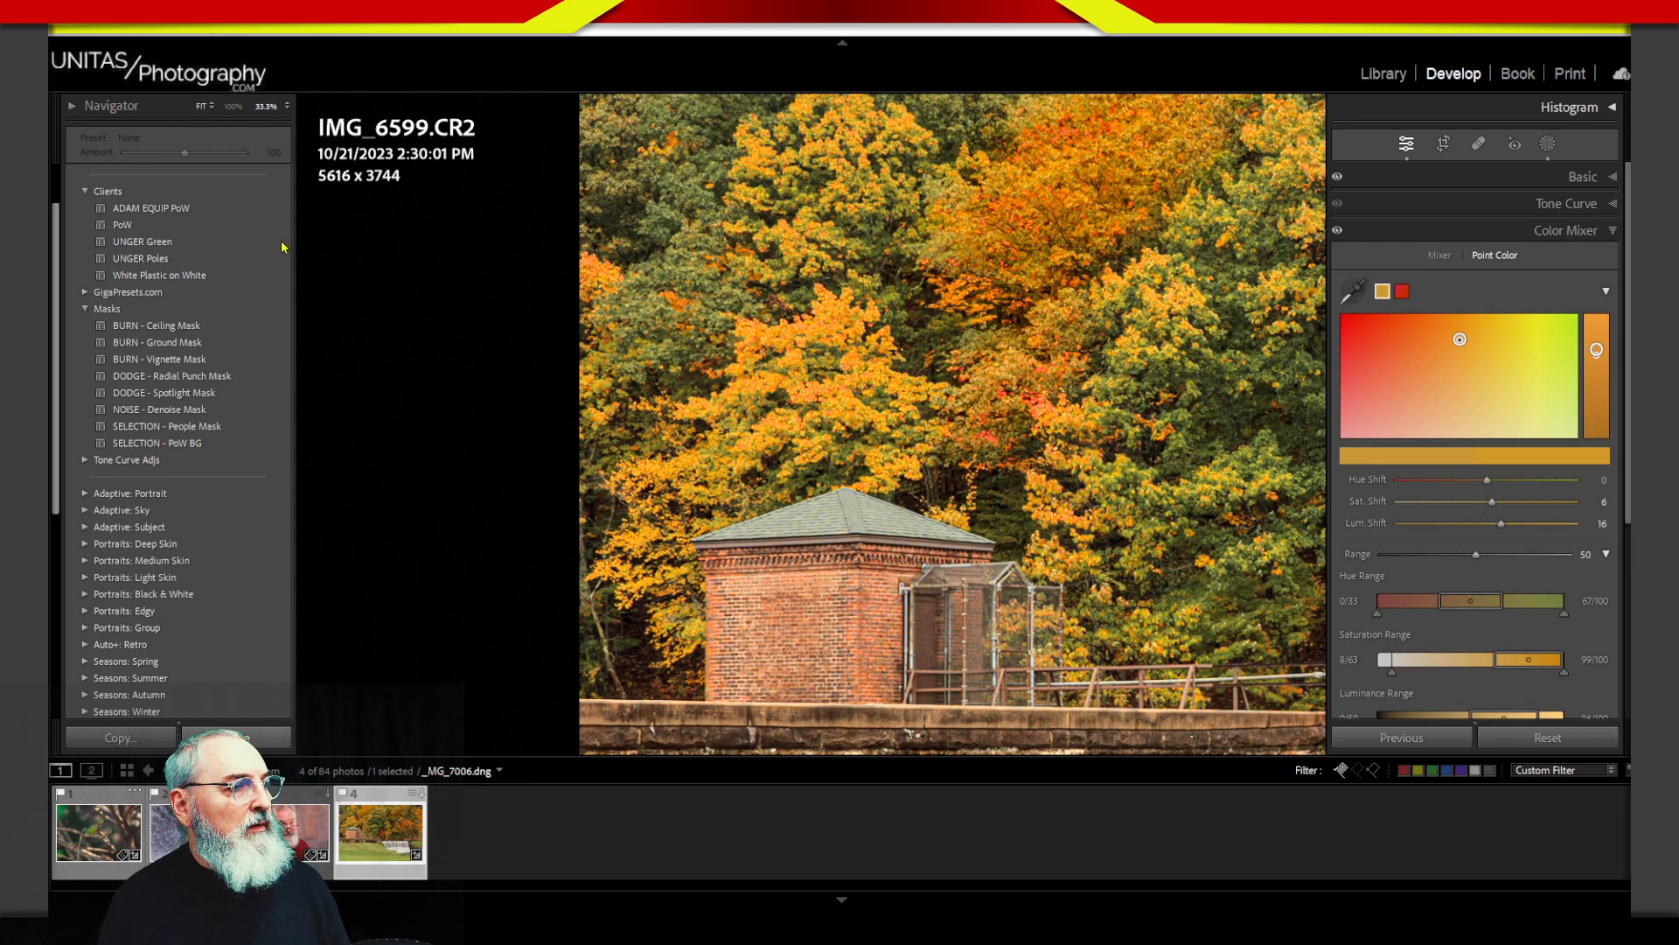
pyautogui.click(1028, 549)
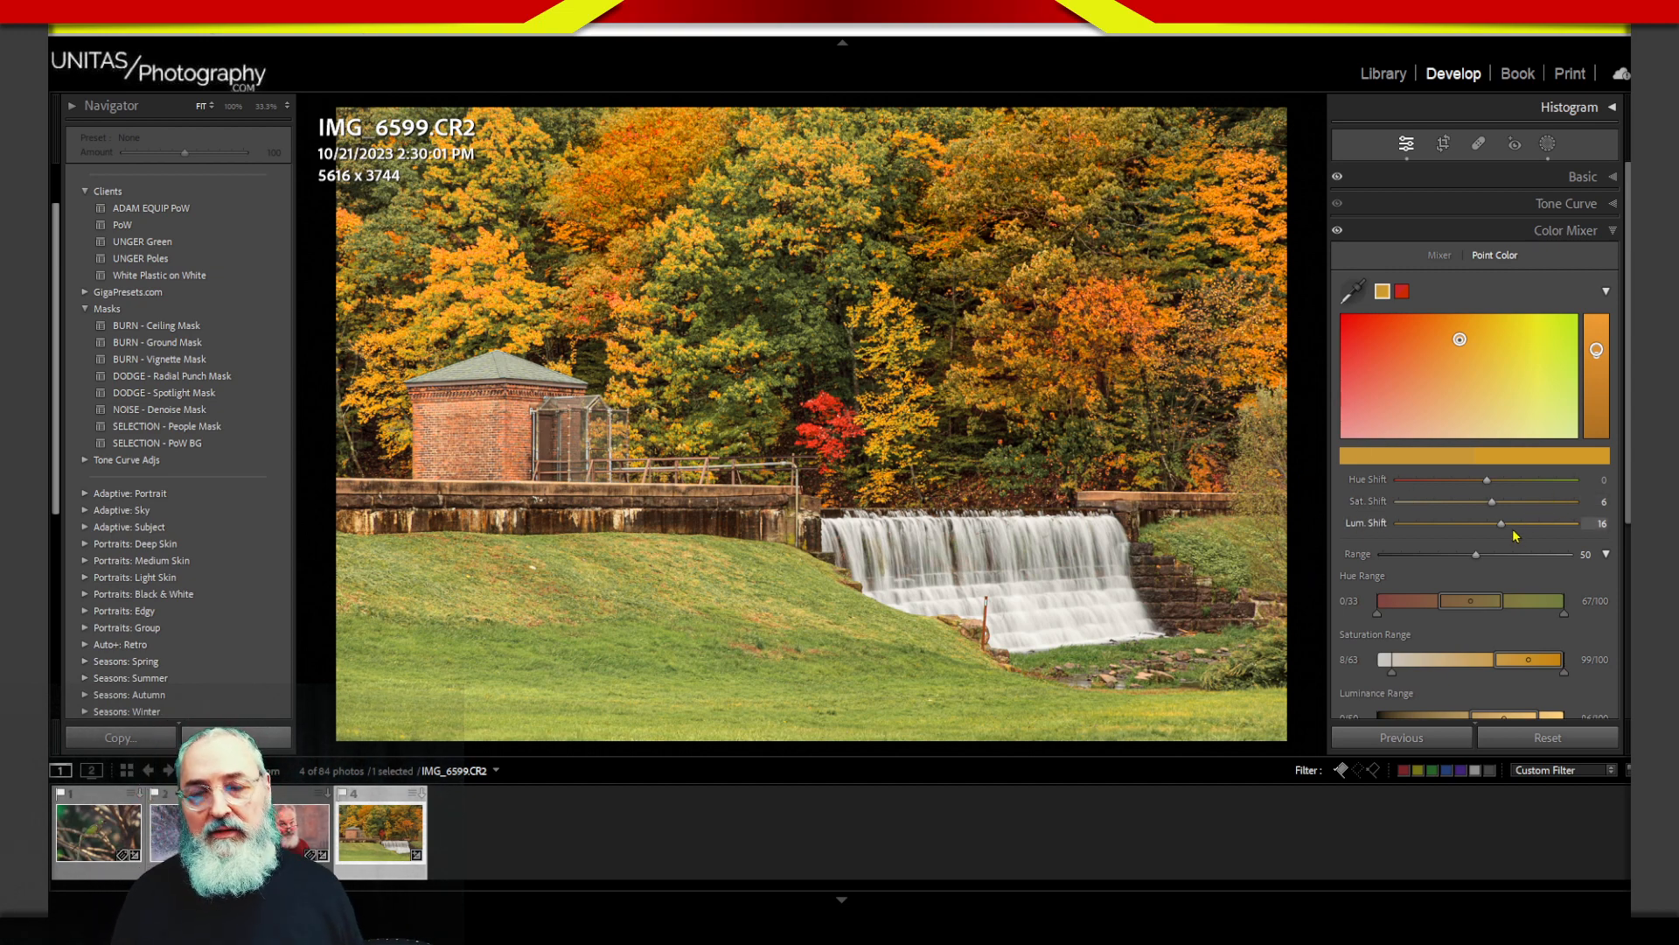
pyautogui.click(1566, 230)
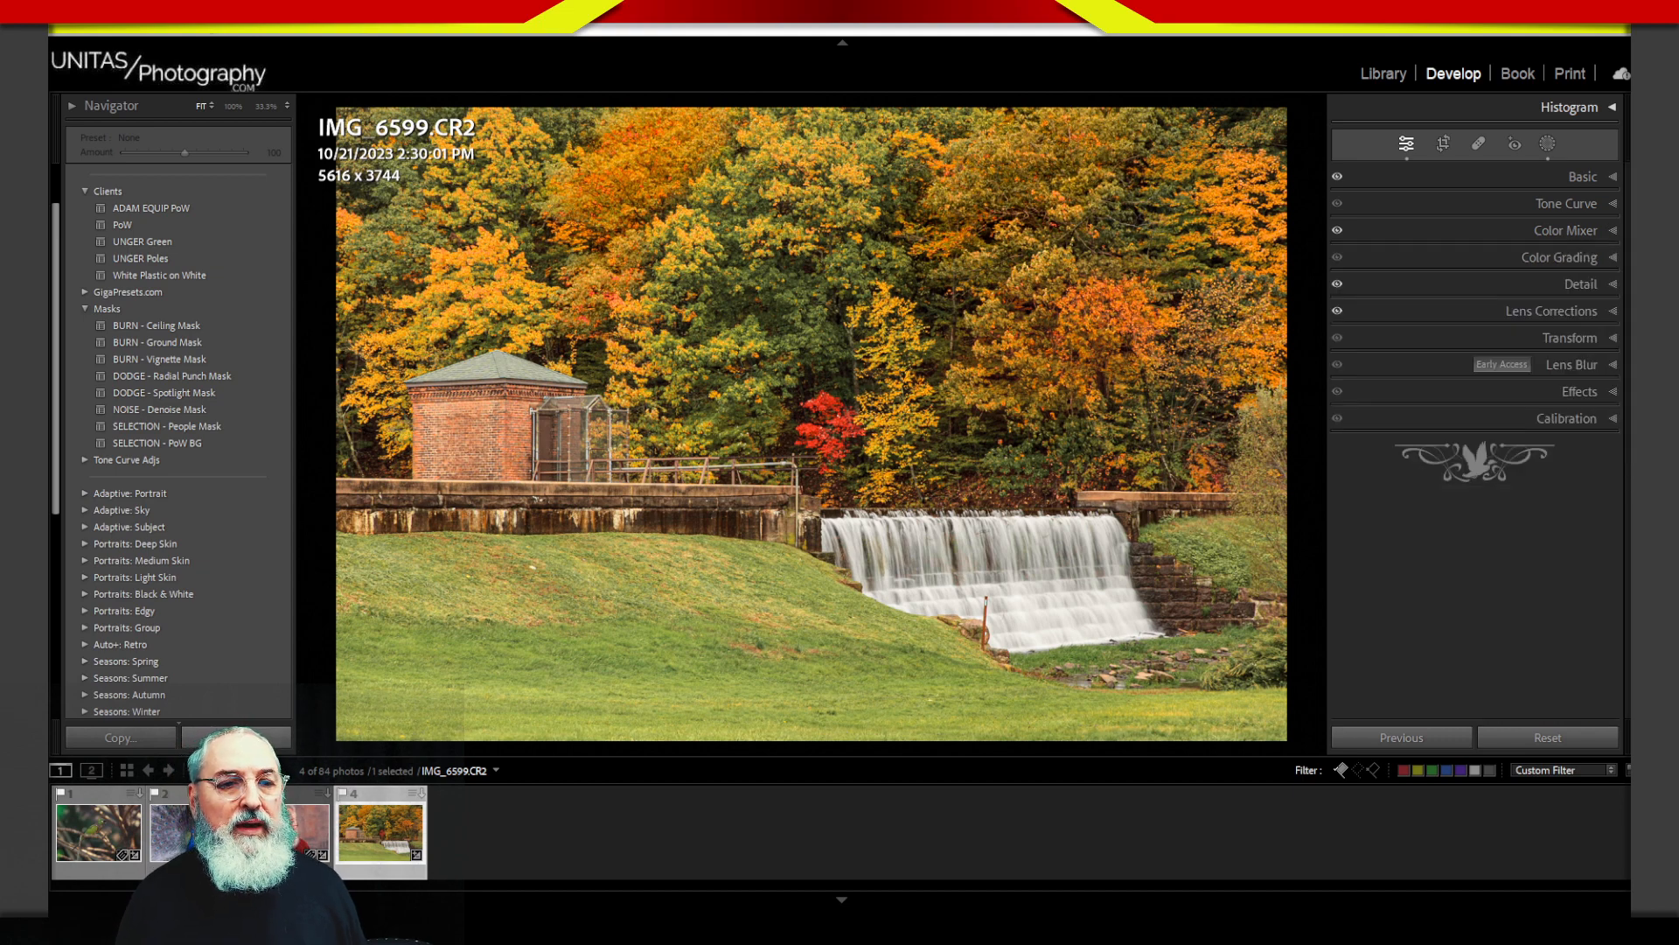
pyautogui.click(1548, 740)
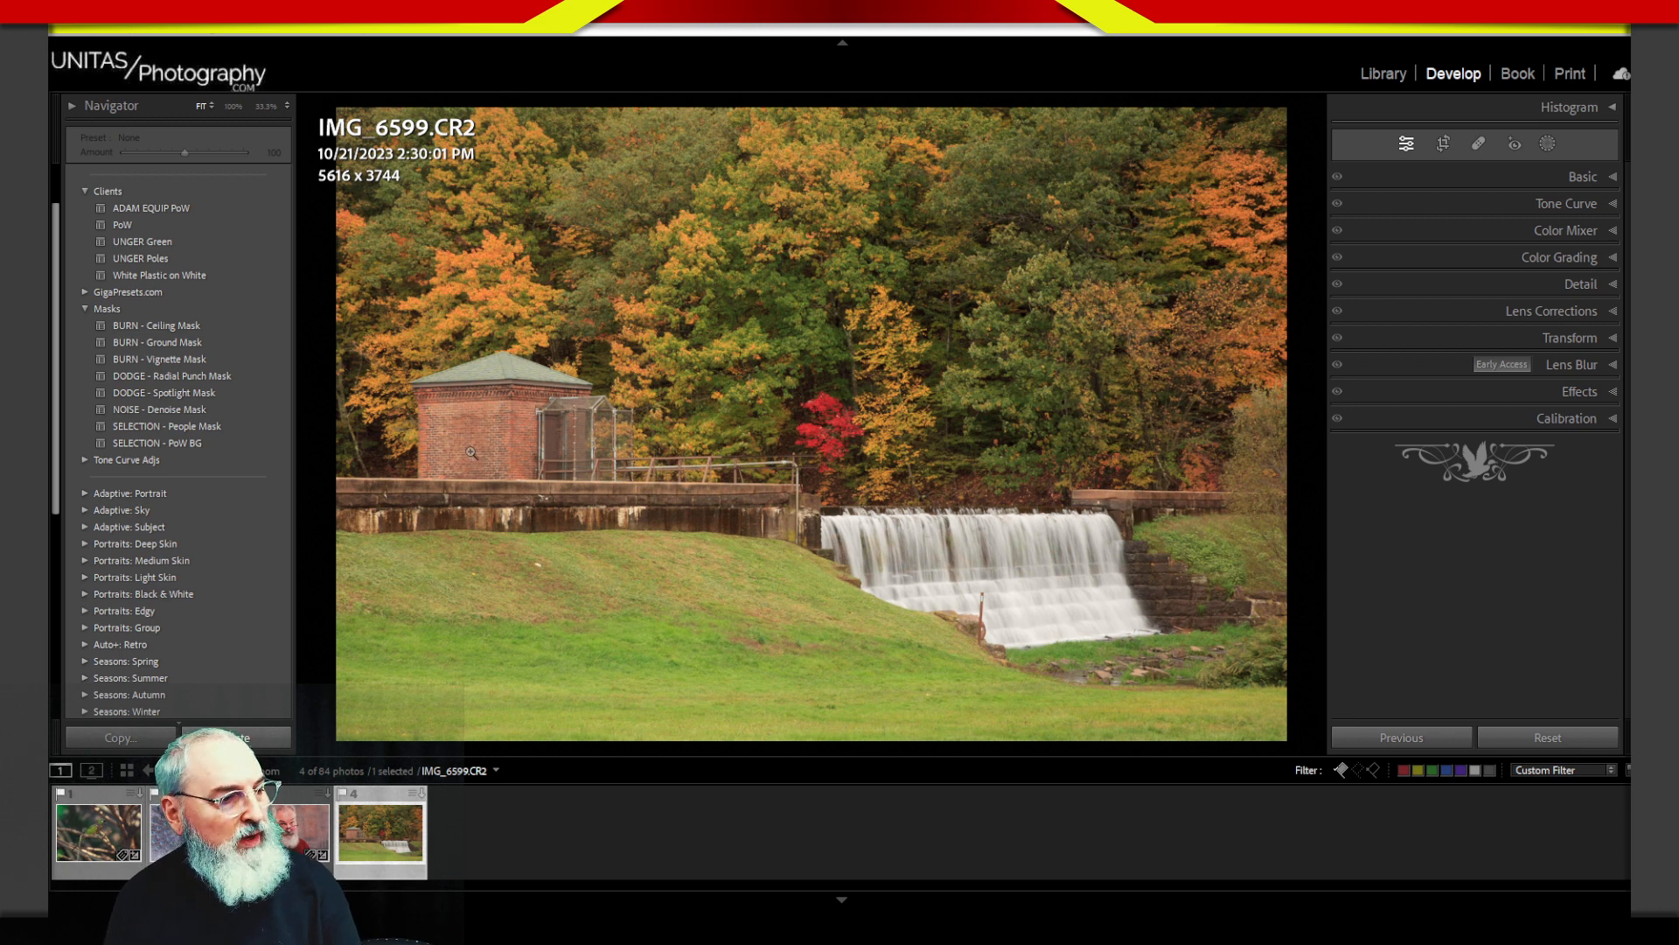
pyautogui.moveTo(550, 359)
pyautogui.mouseDown()
pyautogui.moveTo(380, 458)
pyautogui.moveTo(562, 371)
pyautogui.moveTo(405, 514)
pyautogui.moveTo(383, 399)
pyautogui.moveTo(354, 435)
pyautogui.mouseUp()
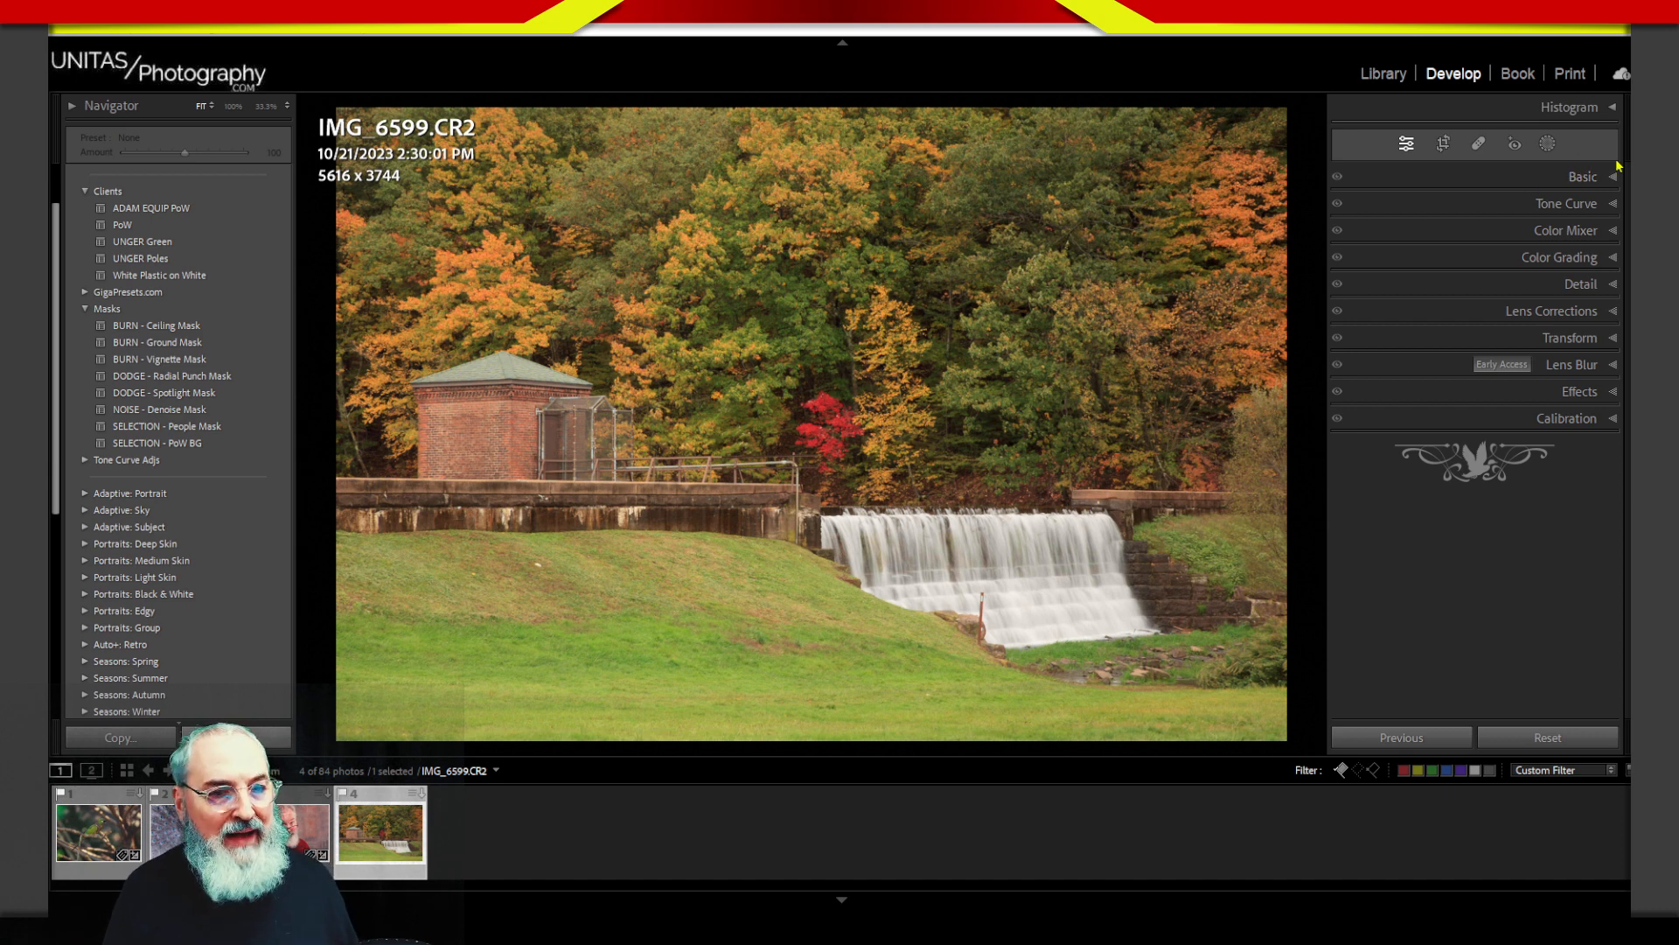
# Step: Try a warmer white balance on the waterfall photo with the color temperature at 6920
pyautogui.click(1583, 179)
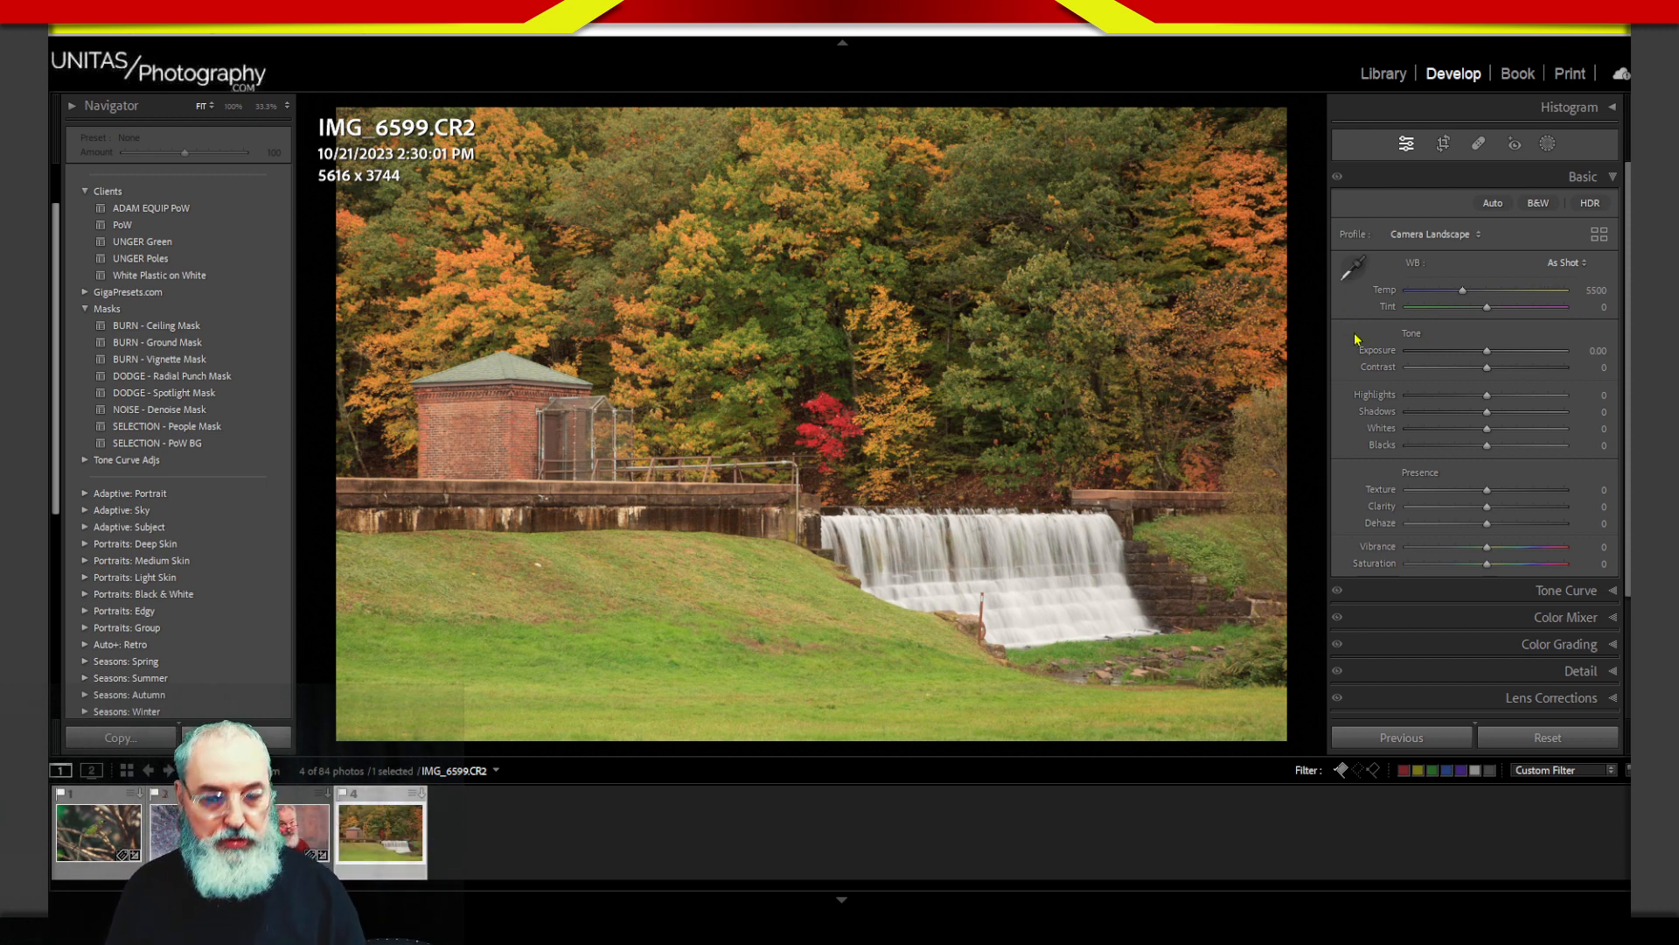
pyautogui.moveTo(1391, 249)
pyautogui.mouseDown()
pyautogui.moveTo(1352, 245)
pyautogui.moveTo(1325, 341)
pyautogui.moveTo(1364, 354)
pyautogui.moveTo(1395, 347)
pyautogui.moveTo(1323, 270)
pyautogui.moveTo(1372, 237)
pyautogui.moveTo(1353, 234)
pyautogui.moveTo(1340, 336)
pyautogui.moveTo(1385, 360)
pyautogui.moveTo(1338, 347)
pyautogui.moveTo(1339, 255)
pyautogui.moveTo(1389, 237)
pyautogui.moveTo(1325, 234)
pyautogui.moveTo(1376, 237)
pyautogui.moveTo(1372, 311)
pyautogui.moveTo(1335, 226)
pyautogui.moveTo(1339, 376)
pyautogui.mouseUp()
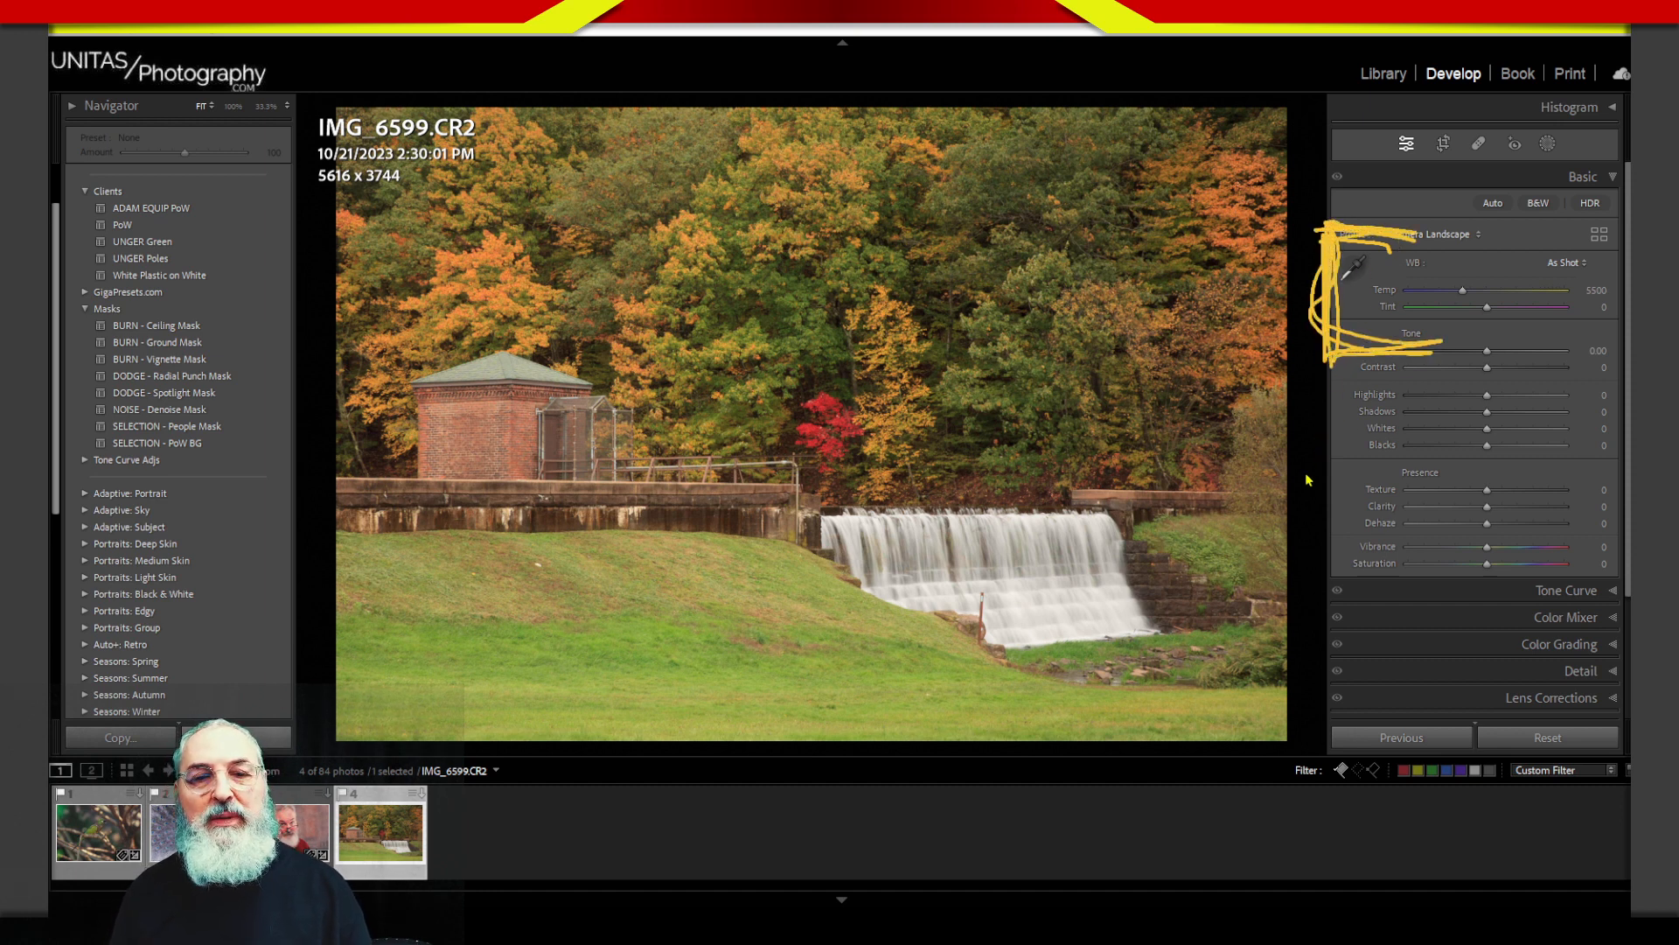
pyautogui.press('Escape')
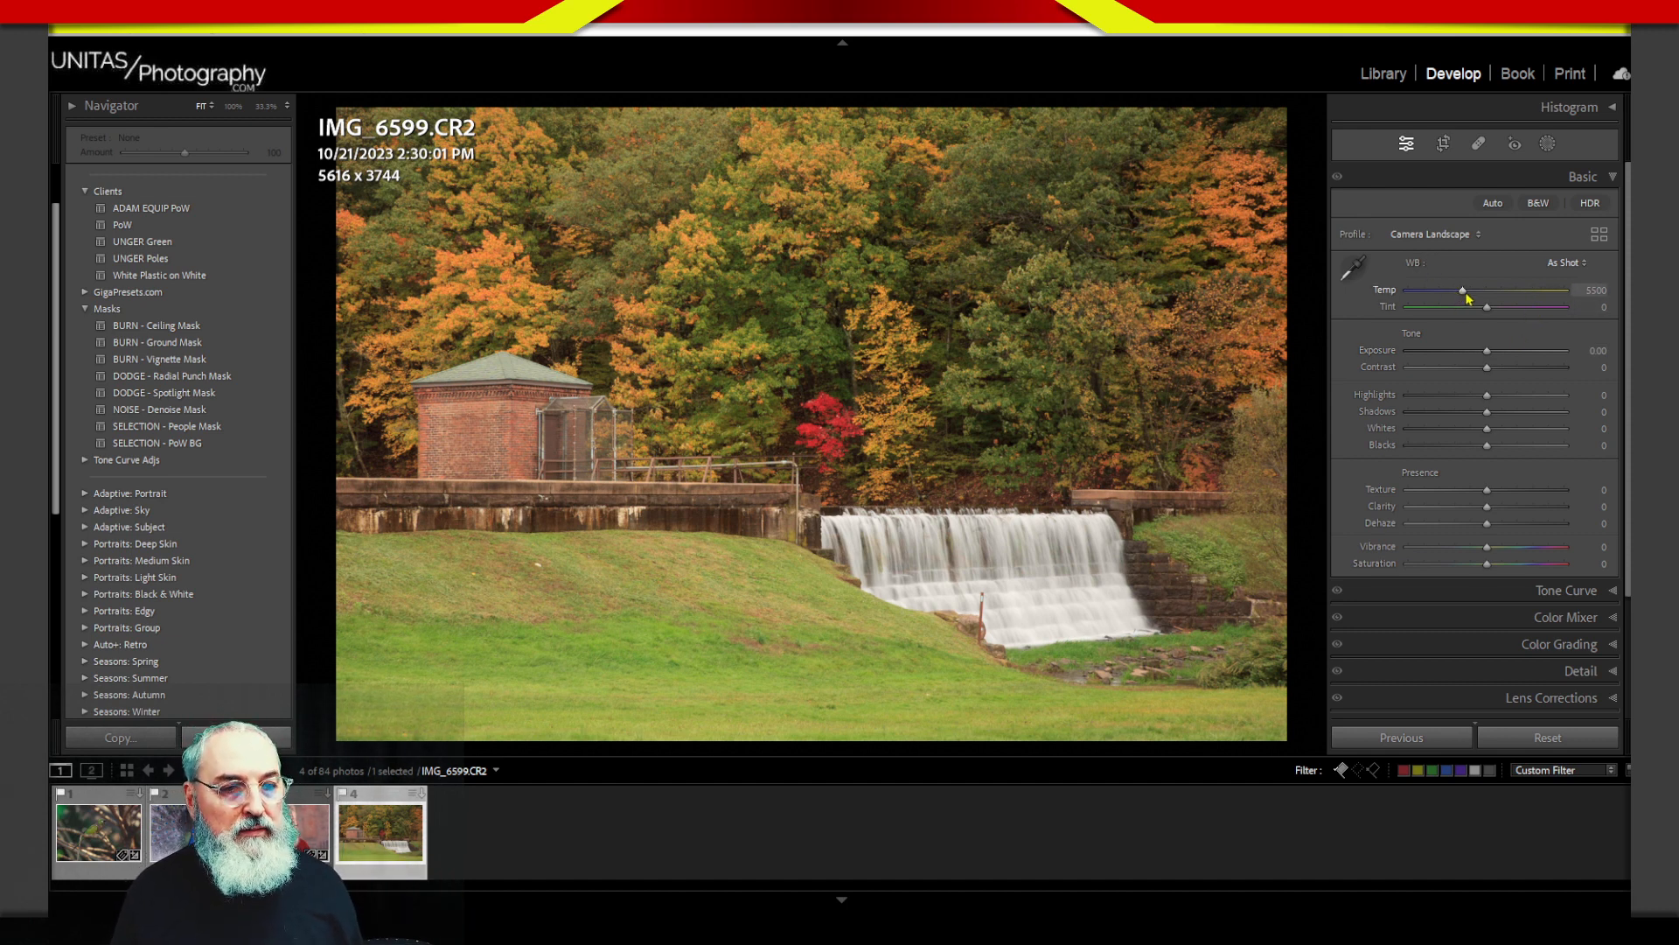
pyautogui.moveTo(1467, 296); pyautogui.dragTo(1484, 292)
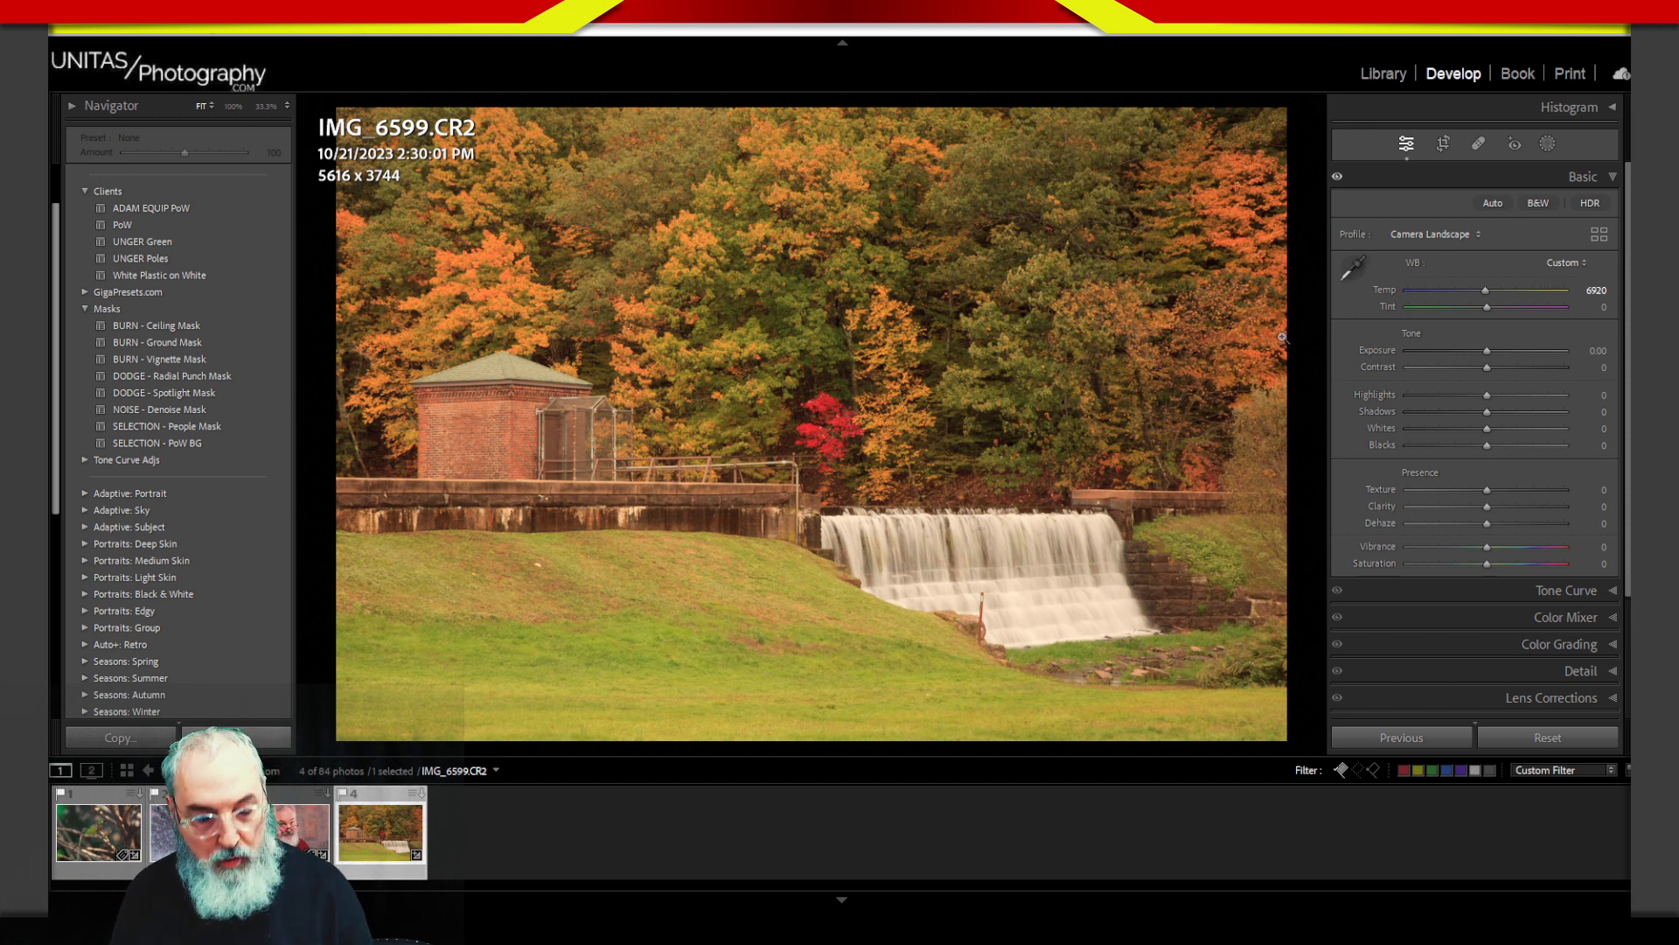
pyautogui.moveTo(1365, 301)
pyautogui.mouseDown()
pyautogui.moveTo(1338, 289)
pyautogui.moveTo(1372, 278)
pyautogui.moveTo(1373, 300)
pyautogui.moveTo(1347, 259)
pyautogui.moveTo(1356, 294)
pyautogui.moveTo(1359, 274)
pyautogui.moveTo(1344, 310)
pyautogui.moveTo(1352, 263)
pyautogui.moveTo(1332, 308)
pyautogui.mouseUp()
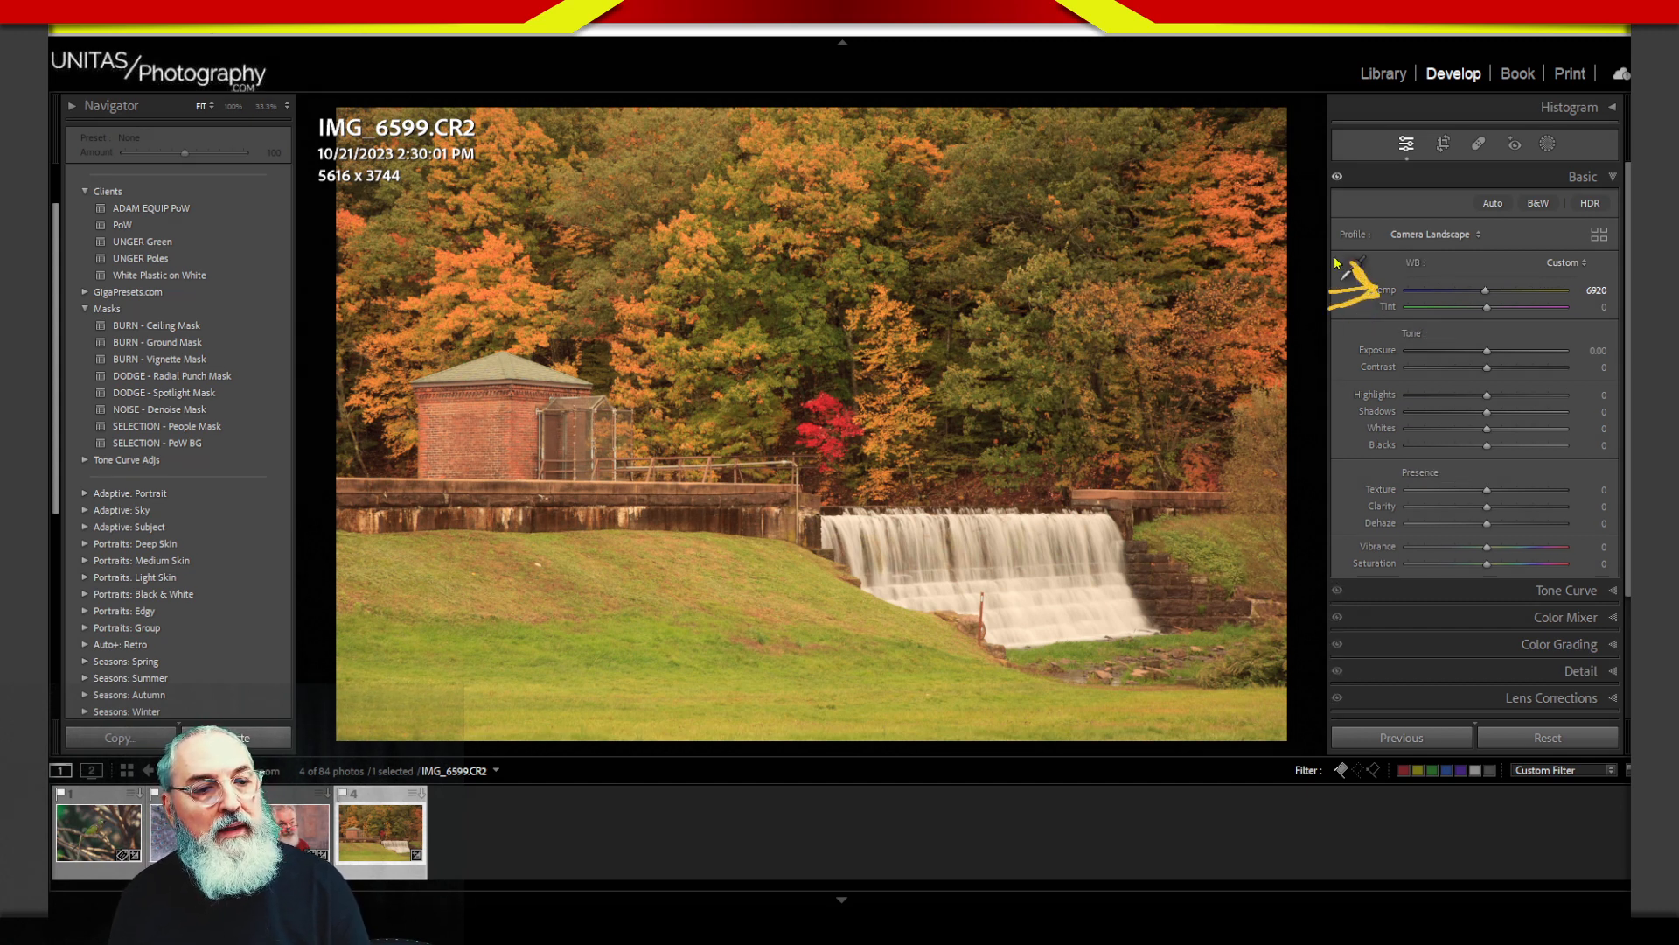
pyautogui.moveTo(1376, 241)
pyautogui.mouseDown()
pyautogui.moveTo(1391, 219)
pyautogui.moveTo(1381, 252)
pyautogui.mouseUp()
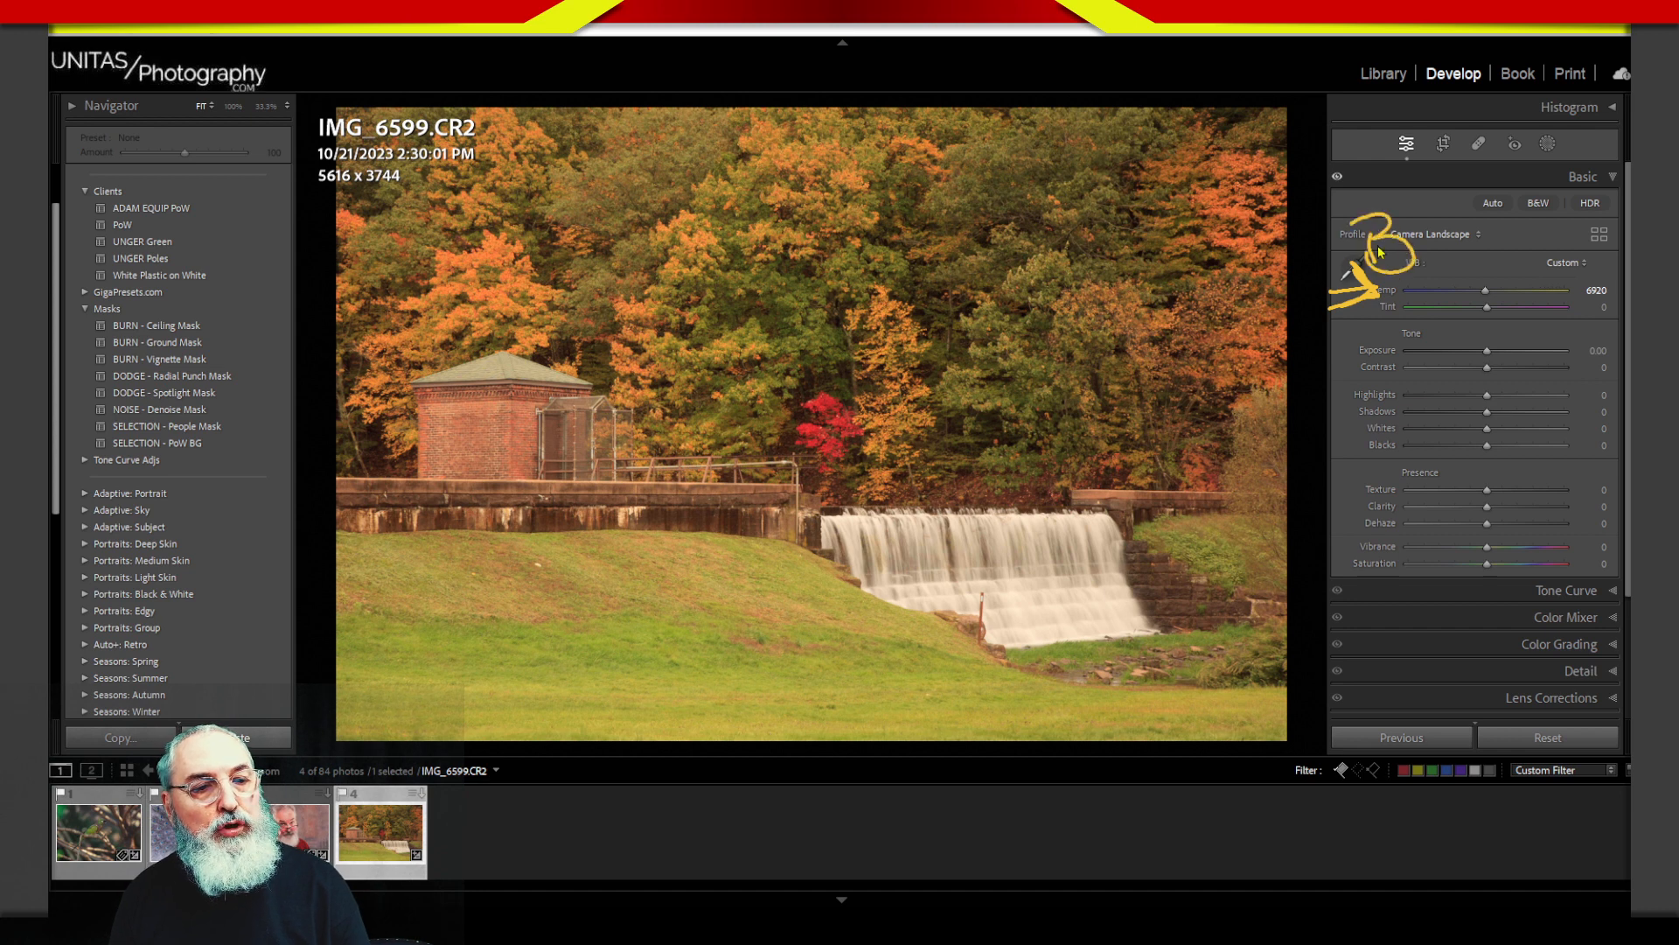
pyautogui.moveTo(1555, 212); pyautogui.dragTo(1566, 242)
pyautogui.moveTo(1584, 206); pyautogui.dragTo(1548, 276)
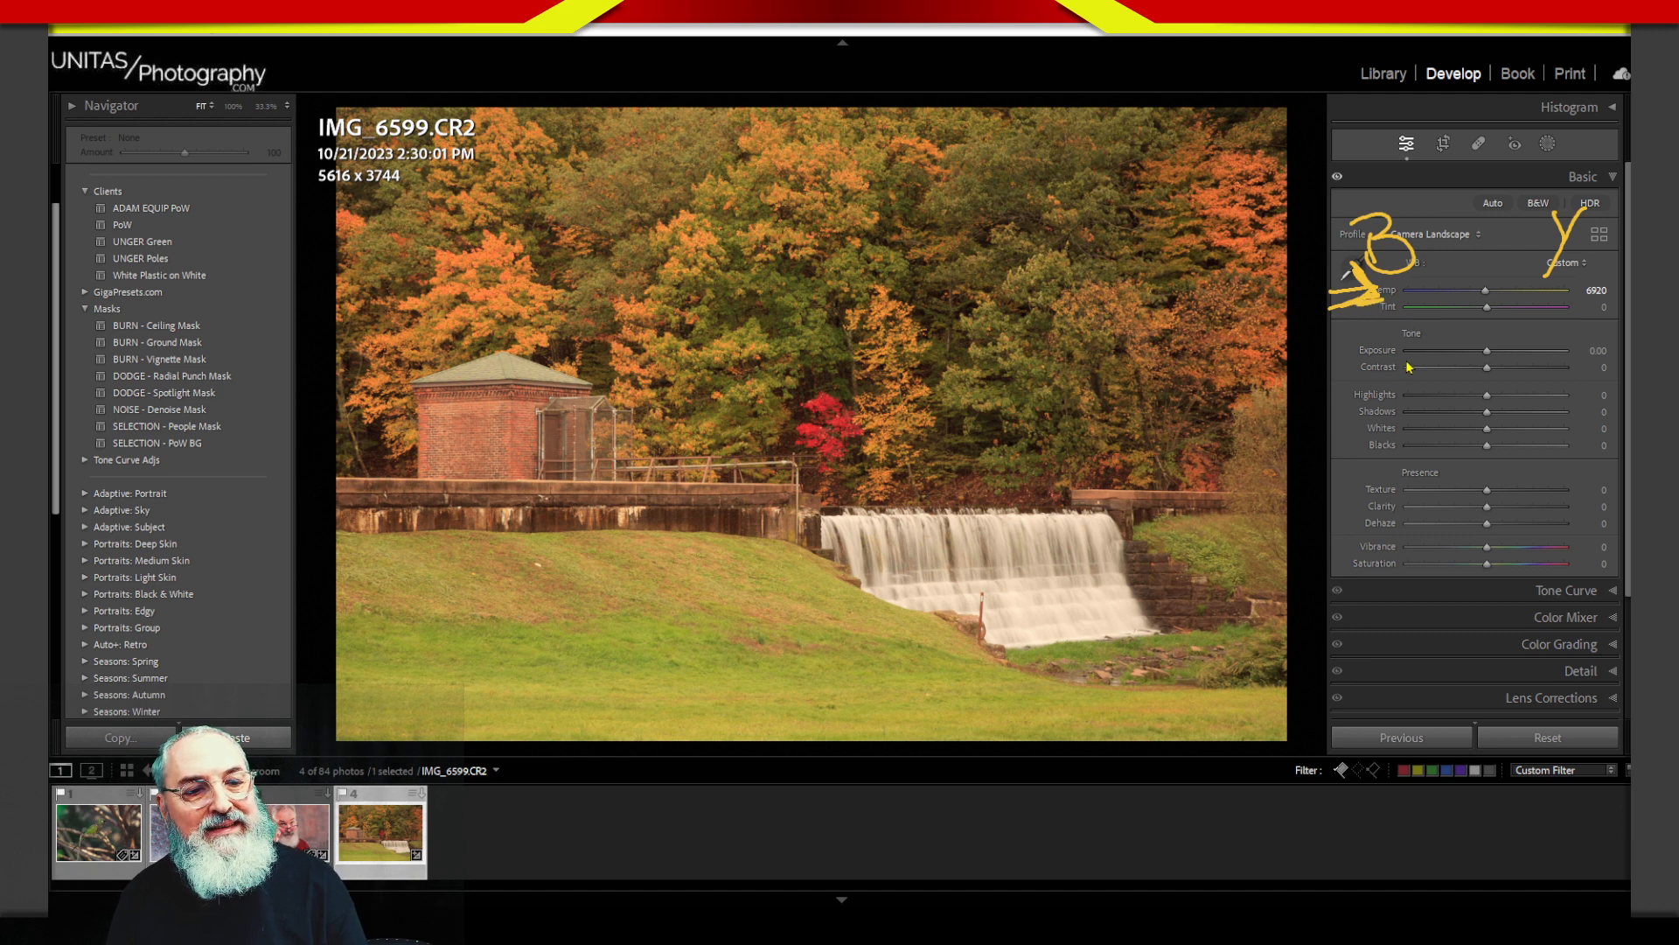
pyautogui.moveTo(1398, 331)
pyautogui.mouseDown()
pyautogui.moveTo(1382, 354)
pyautogui.moveTo(1415, 343)
pyautogui.mouseUp()
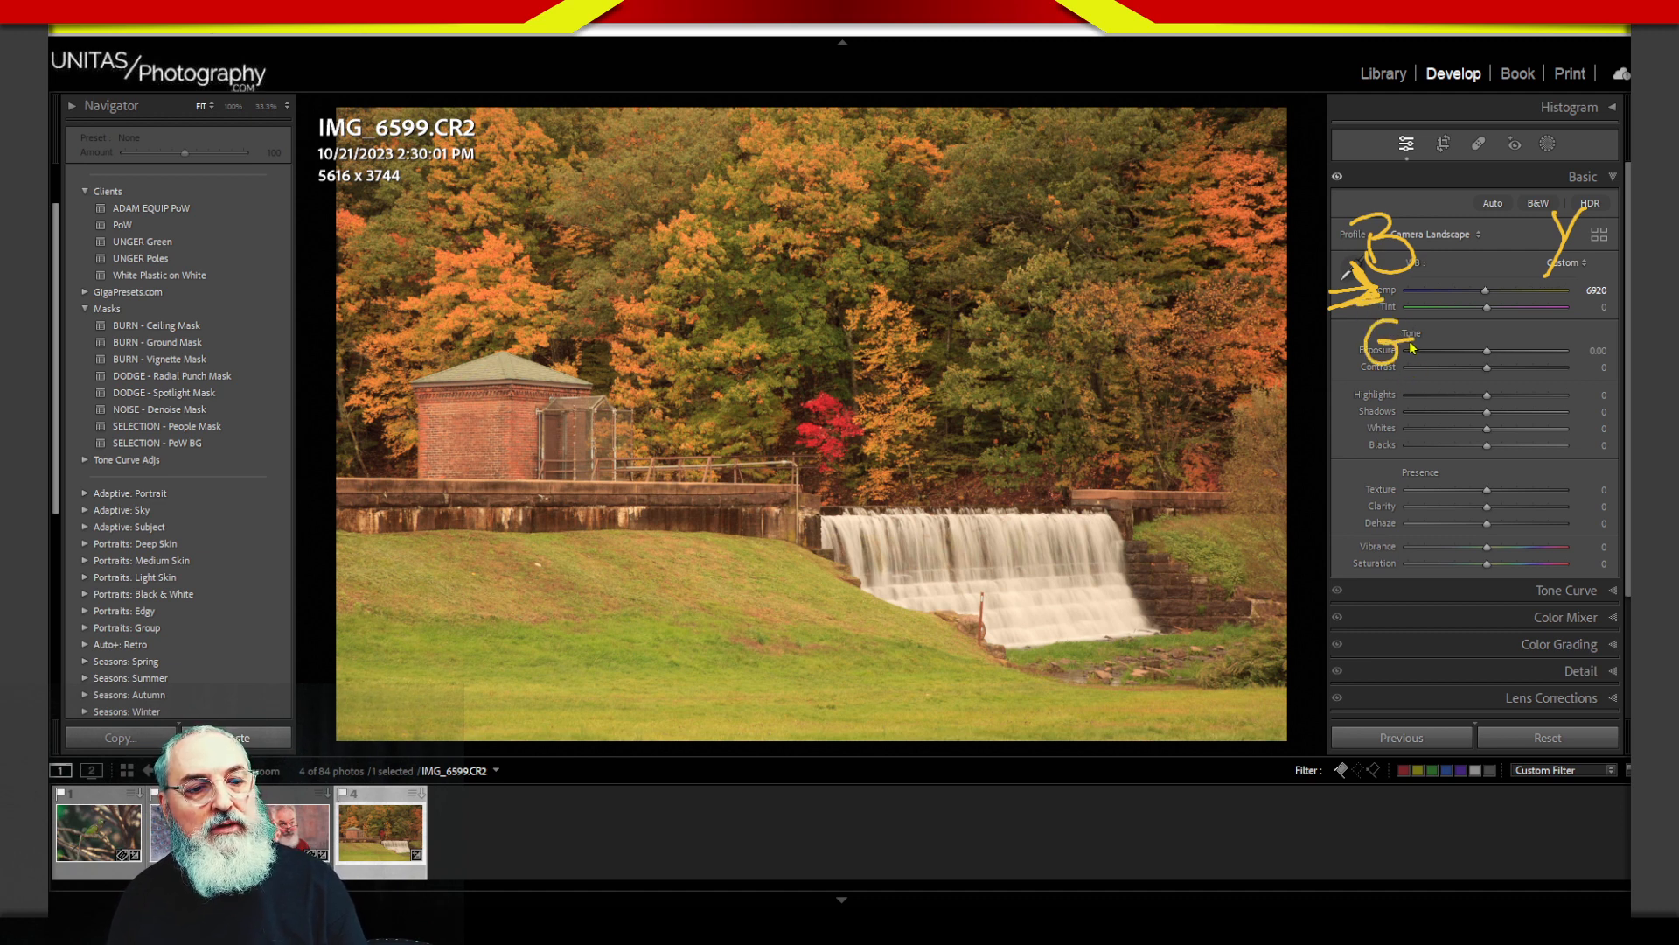
pyautogui.moveTo(1548, 361)
pyautogui.mouseDown()
pyautogui.moveTo(1580, 322)
pyautogui.moveTo(1585, 369)
pyautogui.mouseUp()
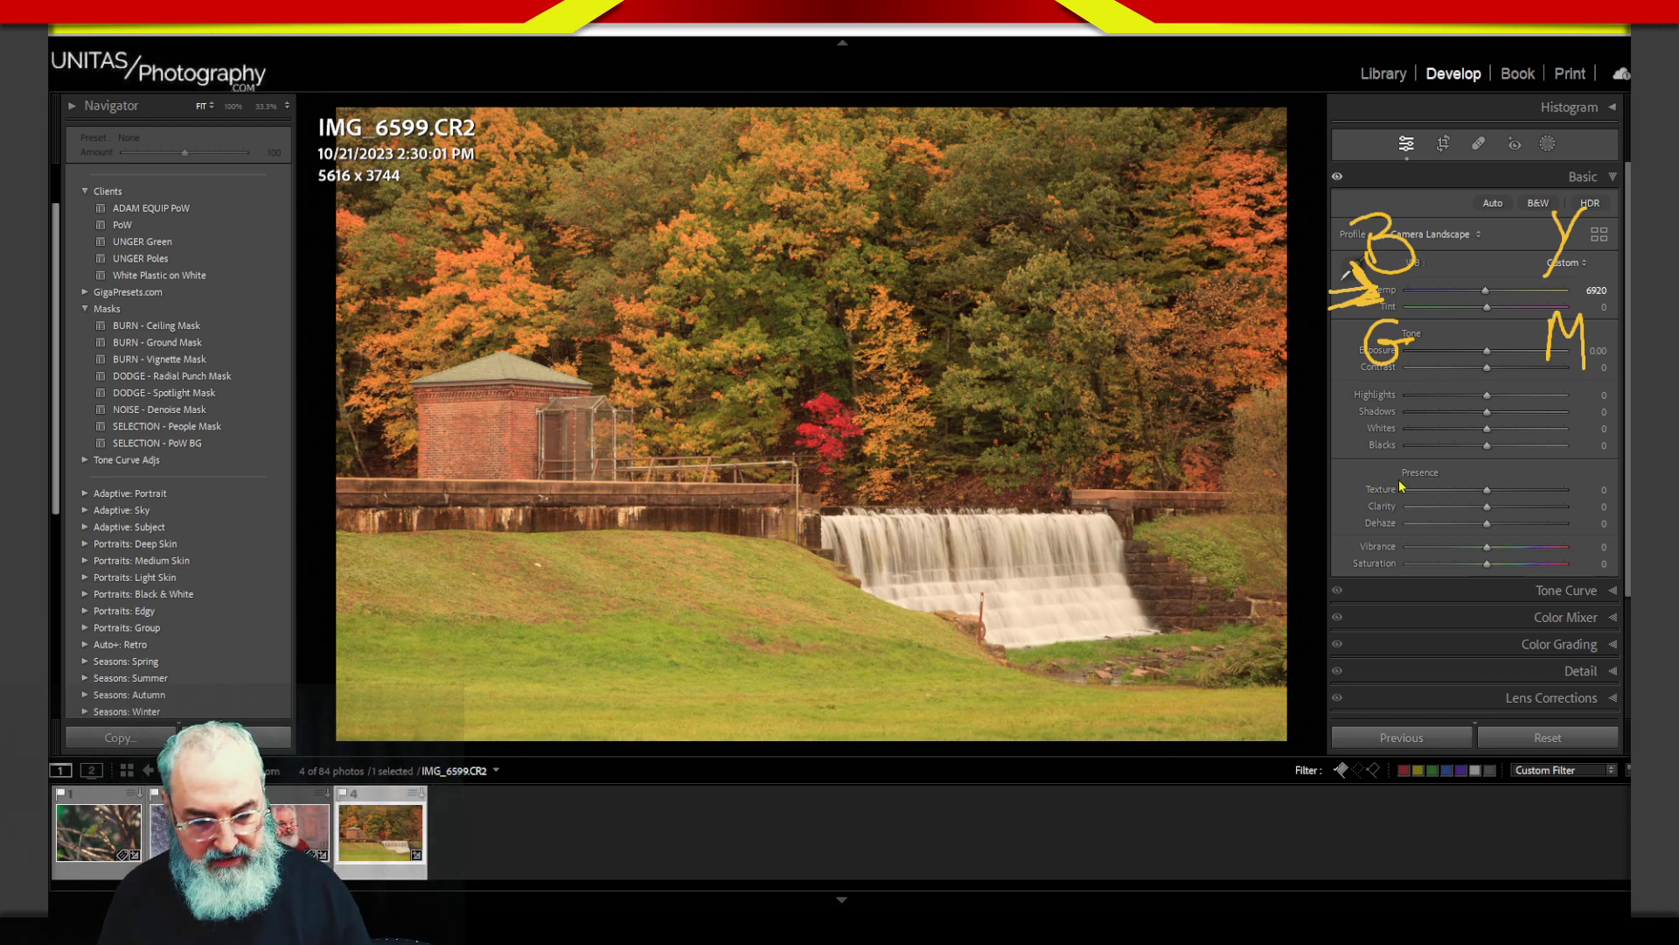
pyautogui.press('Escape')
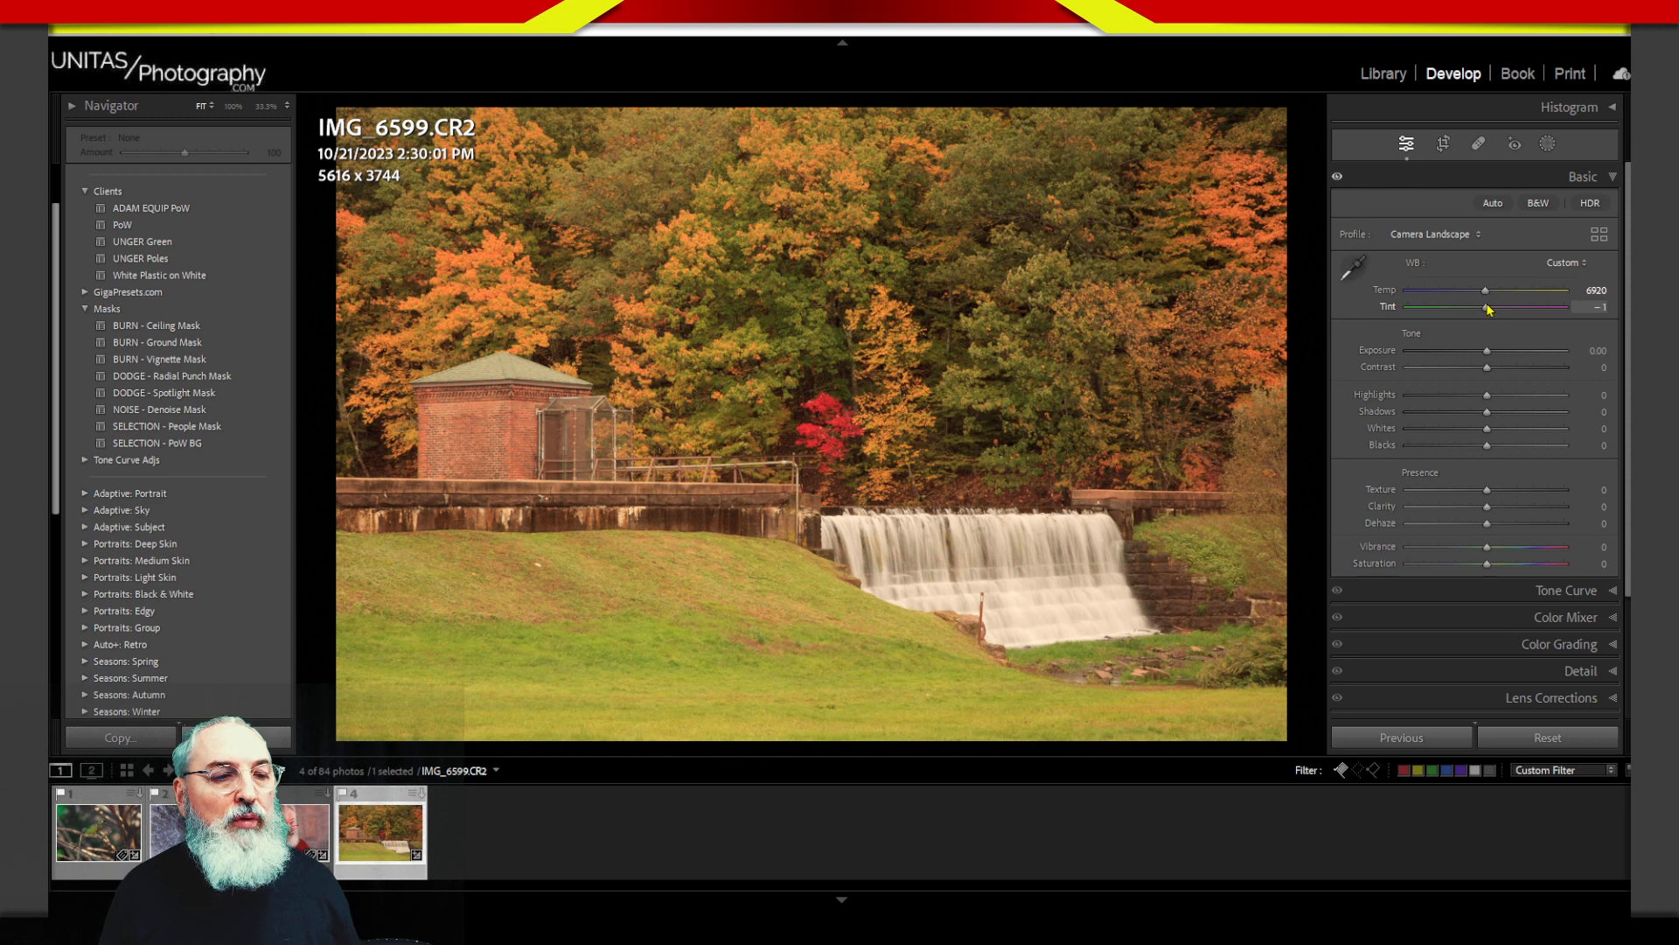
# Step: Try the tint at +41, reset the photo's settings, and try the tint at +10, +36 and +39
pyautogui.moveTo(1494, 307); pyautogui.dragTo(1510, 308)
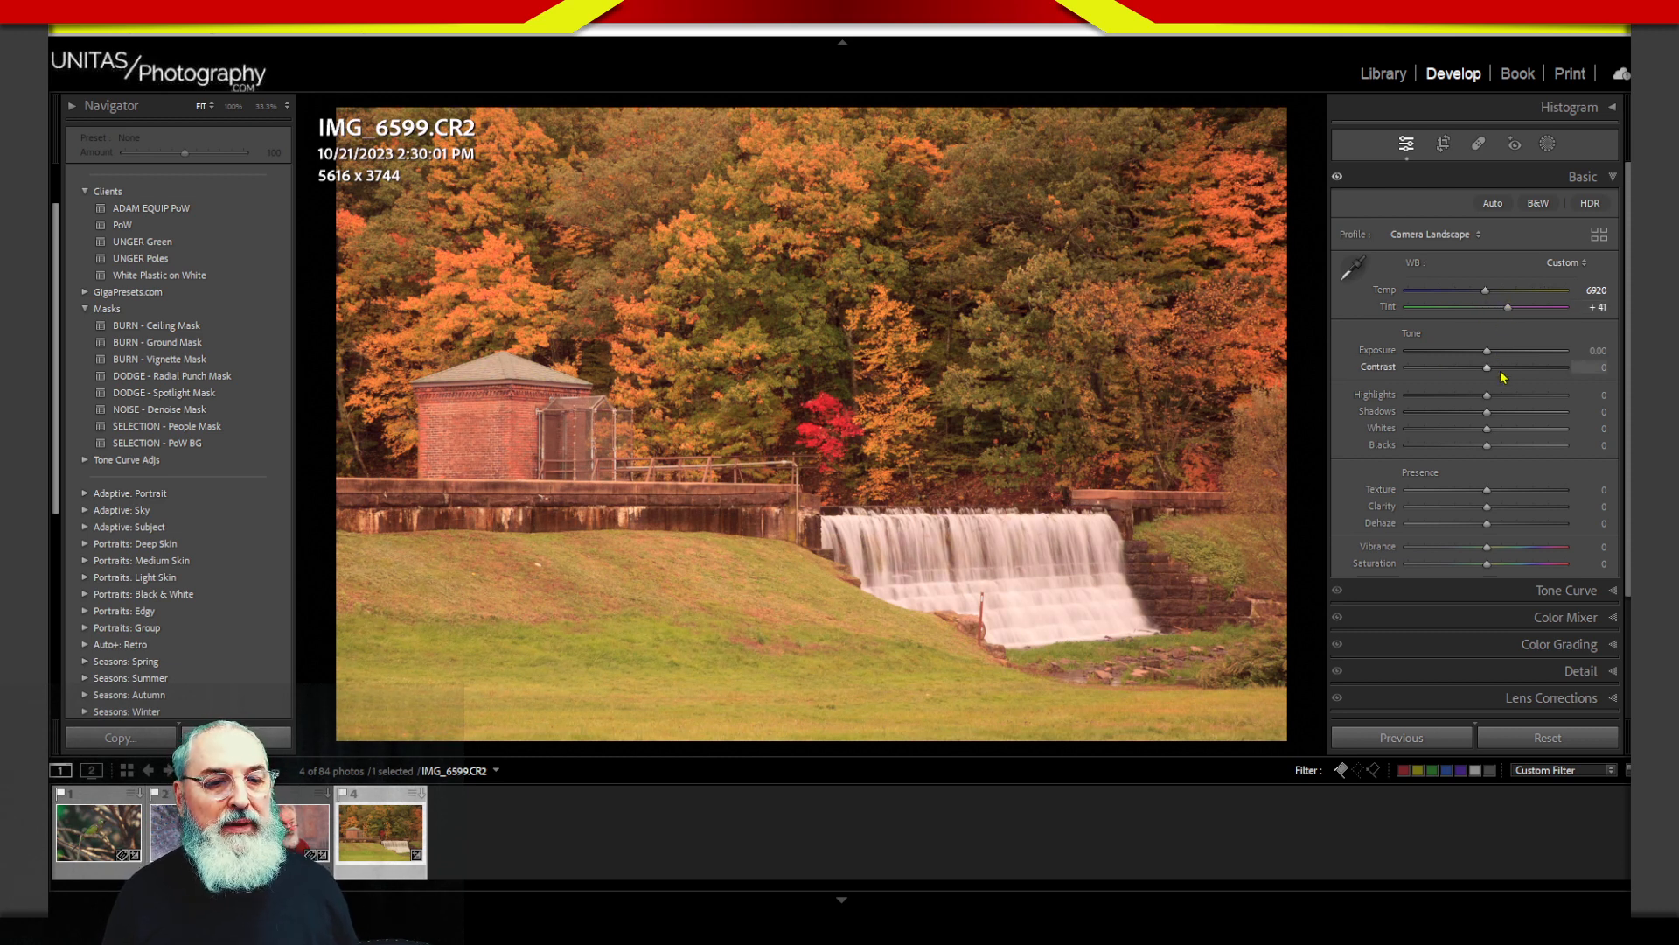
pyautogui.click(1542, 738)
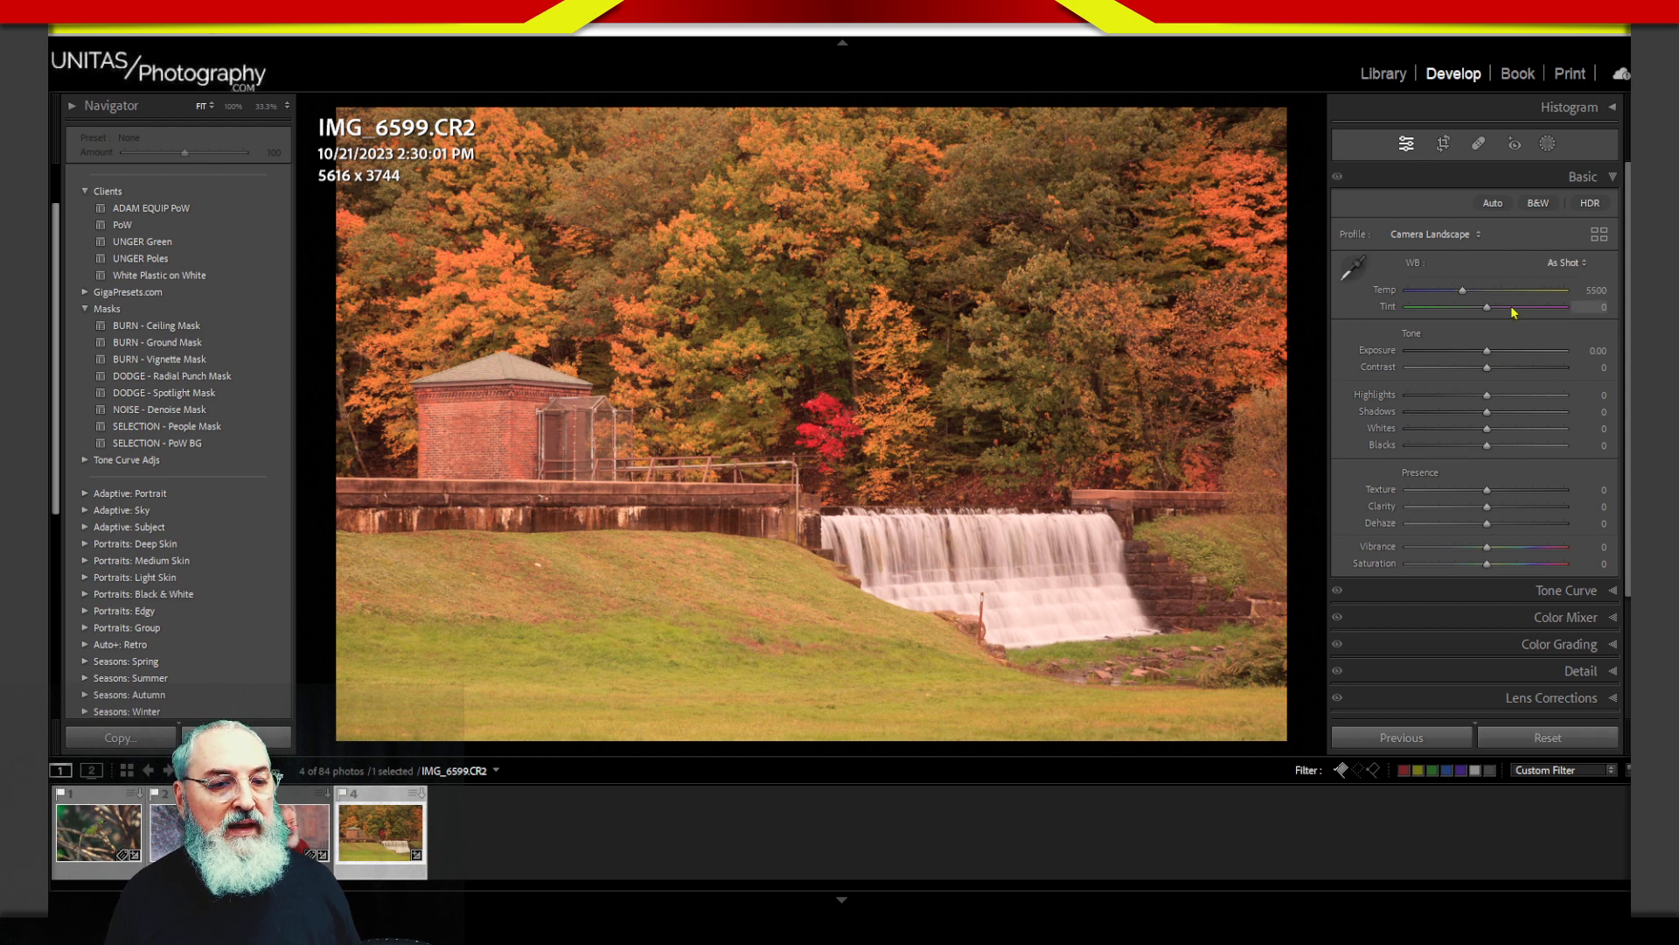
pyautogui.click(1493, 305)
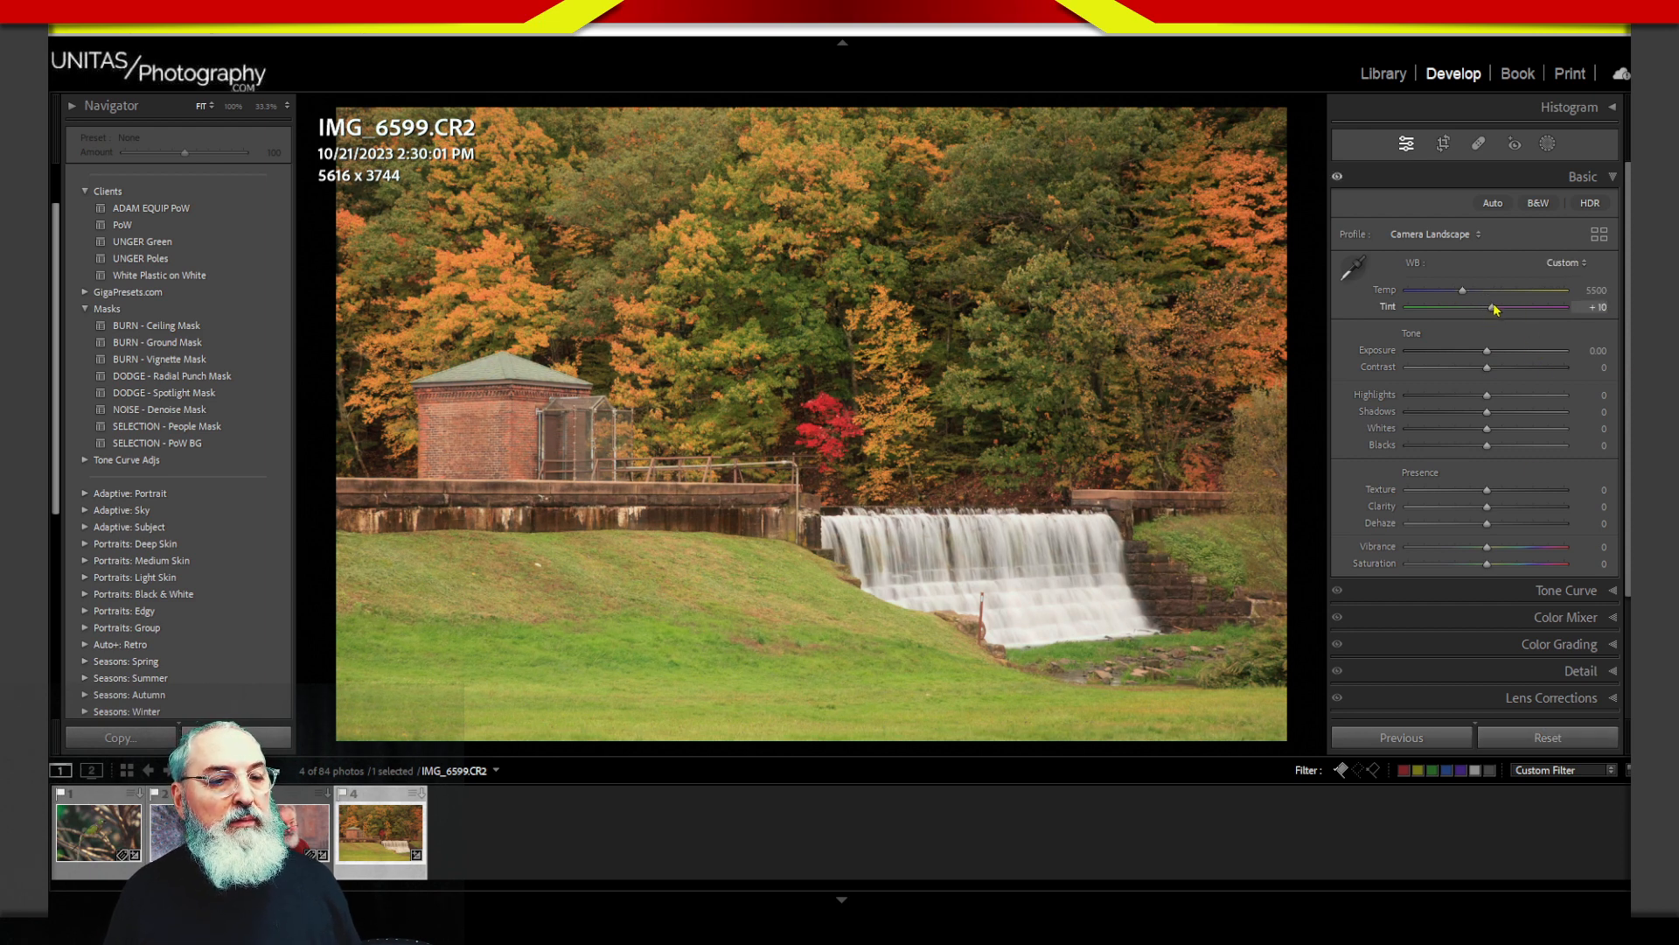
pyautogui.click(1500, 305)
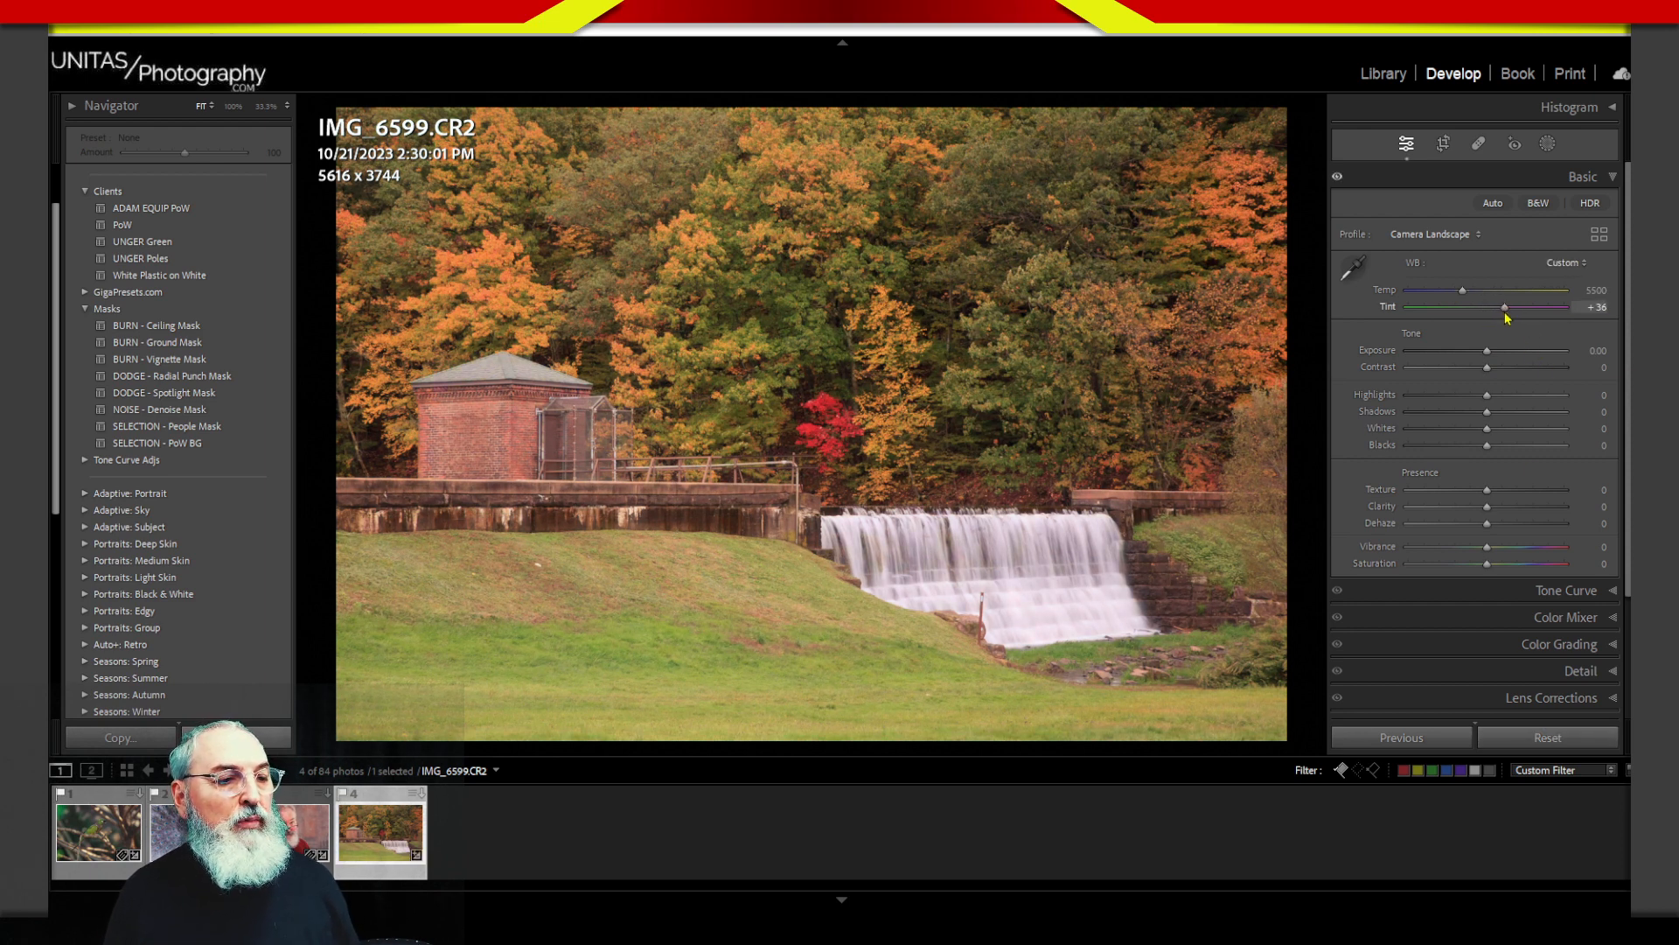
pyautogui.click(1507, 308)
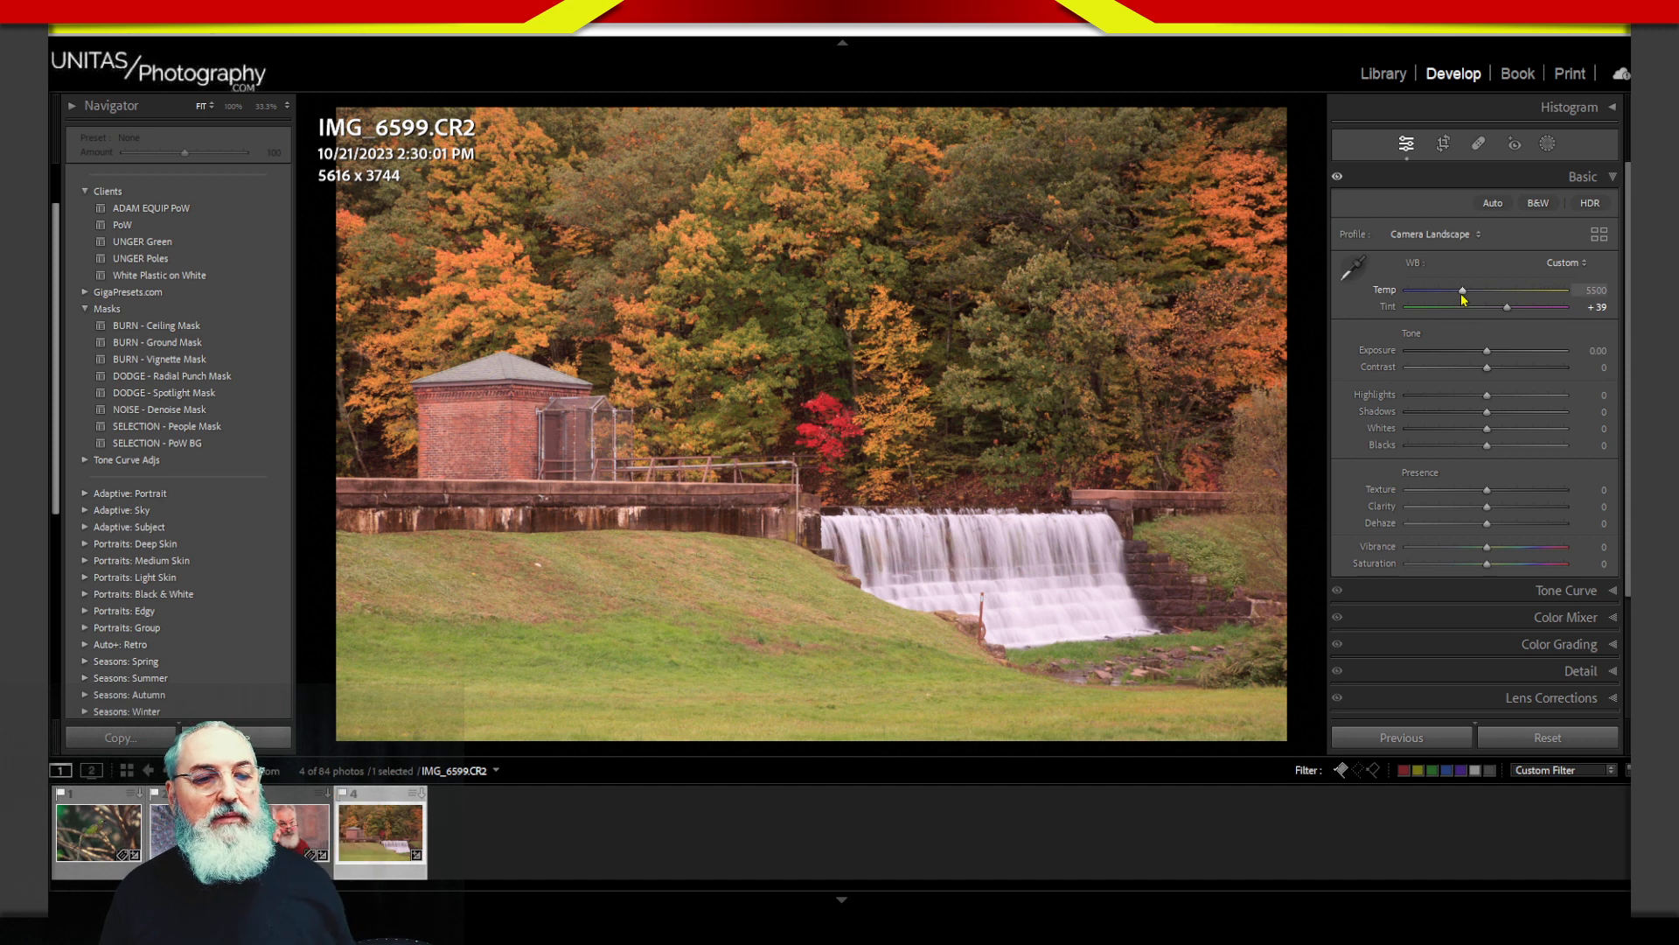
# Step: Try the color temperature at 4620 and 6492, and reset the white balance to As Shot
pyautogui.moveTo(1464, 297); pyautogui.dragTo(1449, 302)
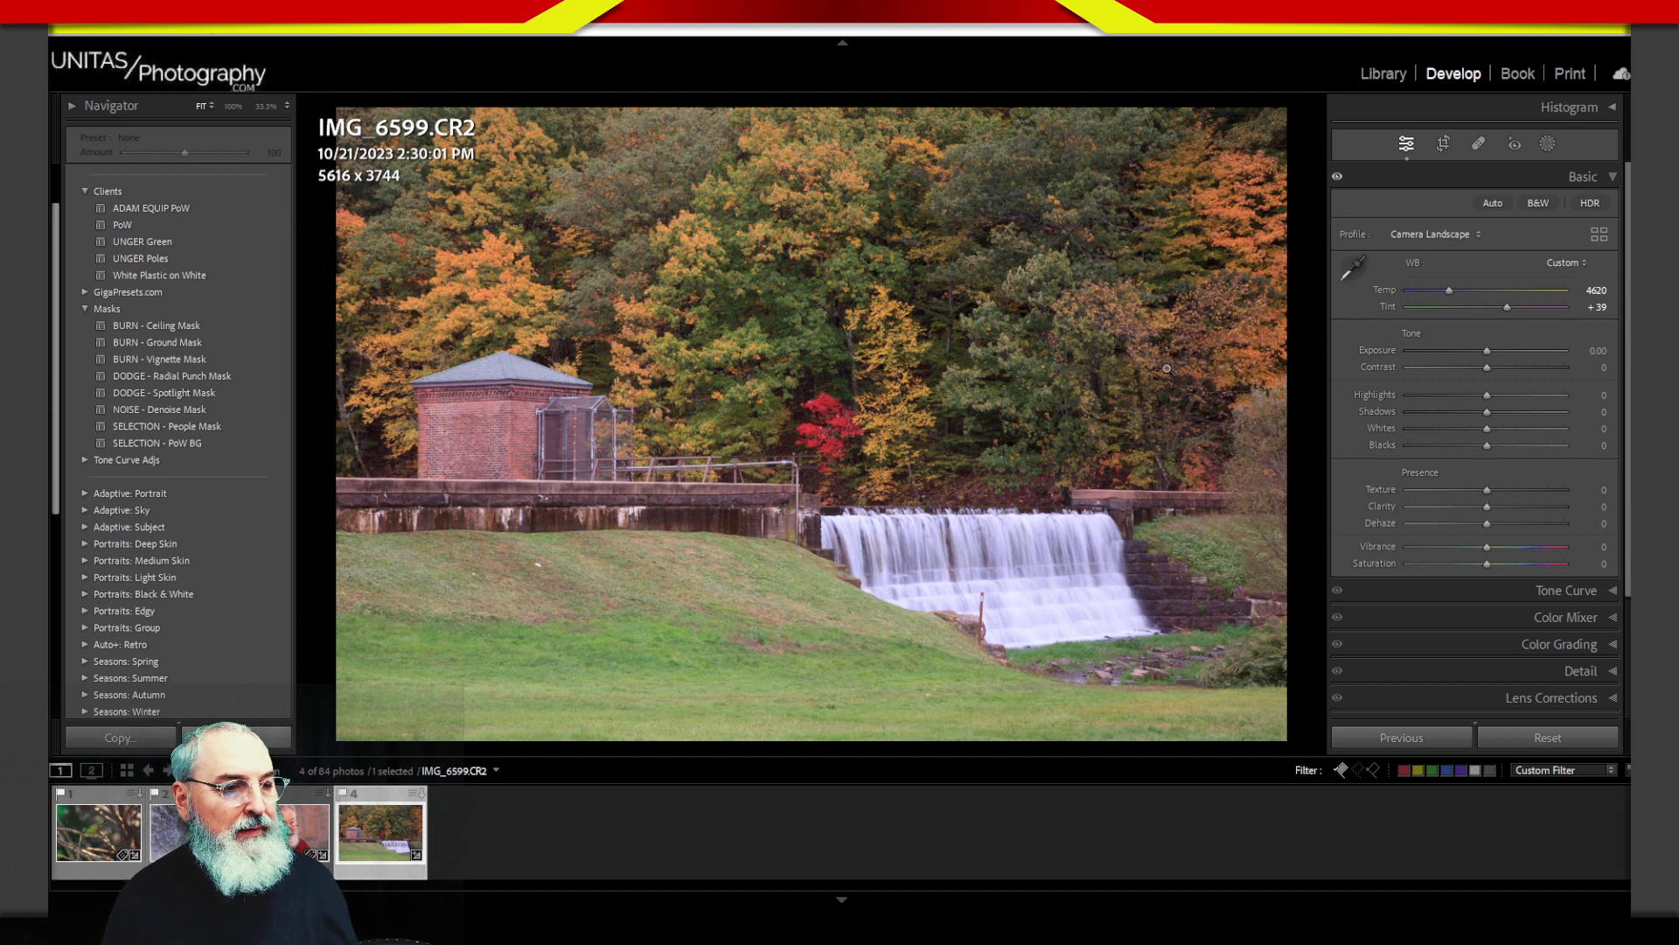
pyautogui.moveTo(1449, 289); pyautogui.dragTo(1480, 294)
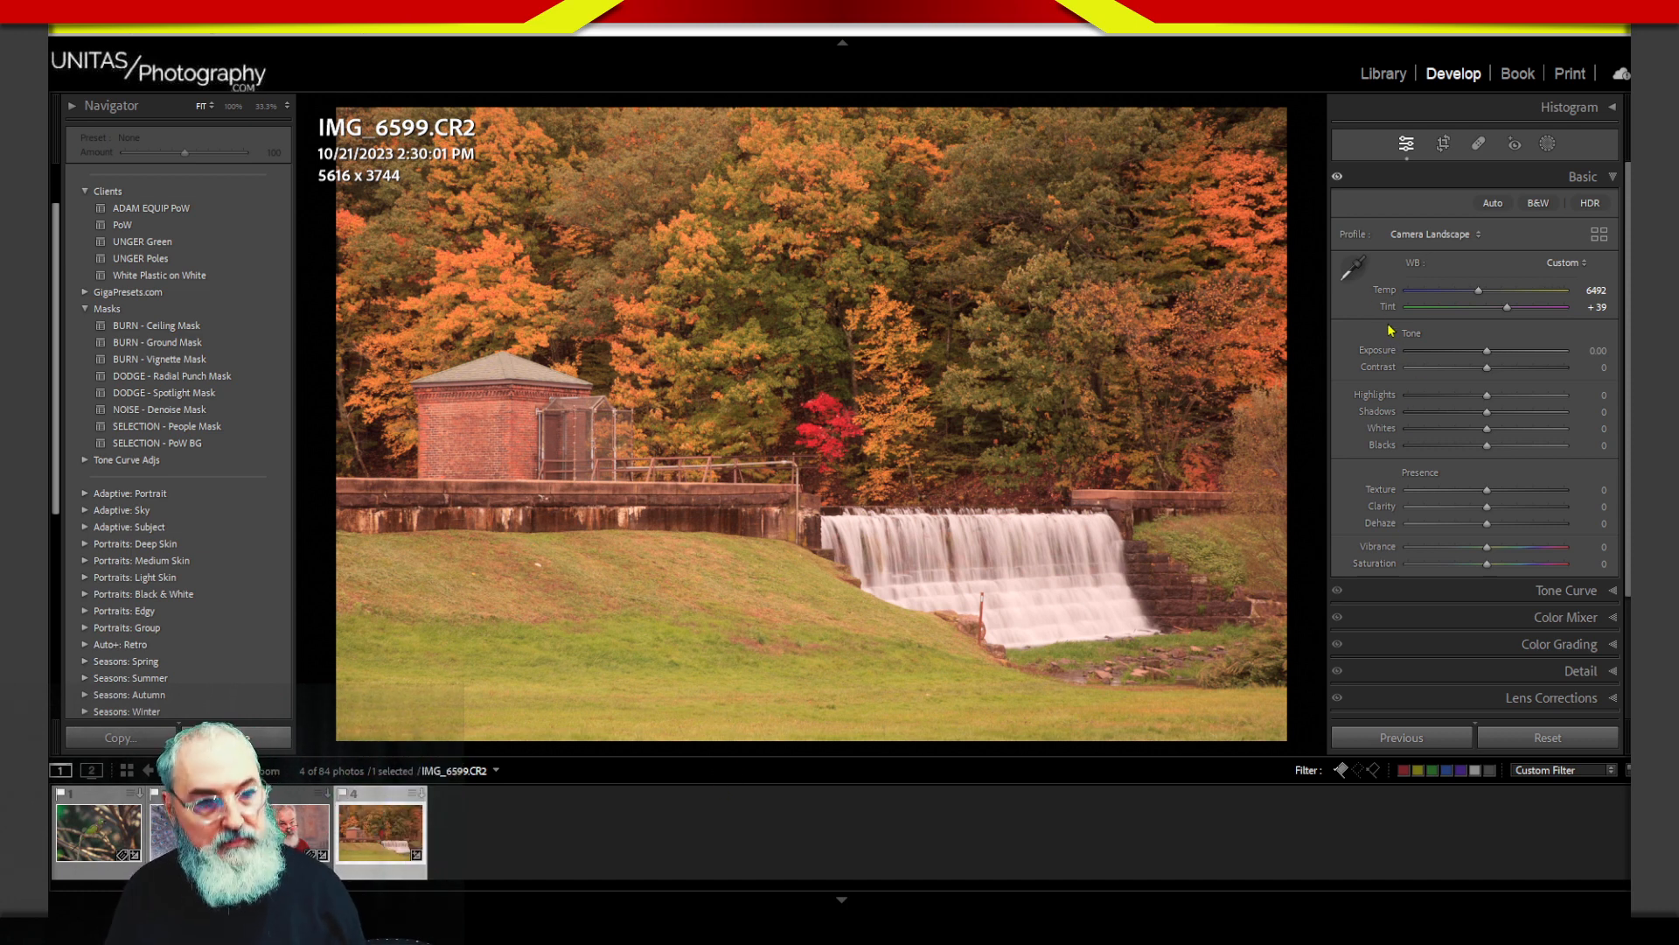
pyautogui.press('alt')
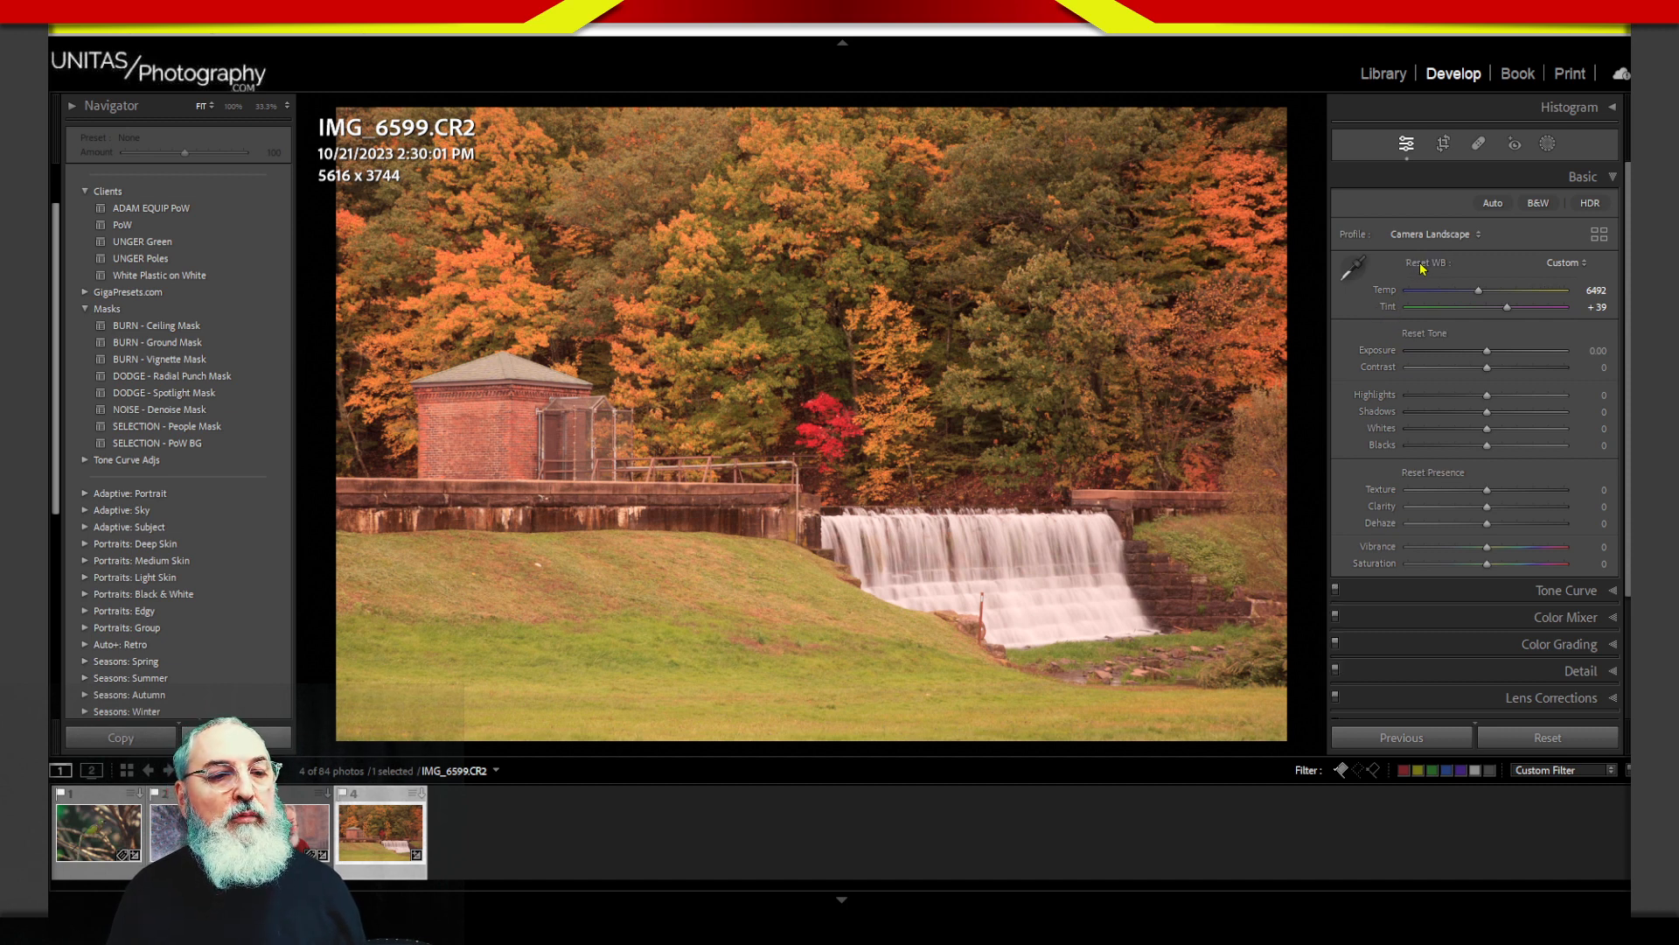
pyautogui.keyDown('alt'); pyautogui.click(1422, 264); pyautogui.keyUp('alt')
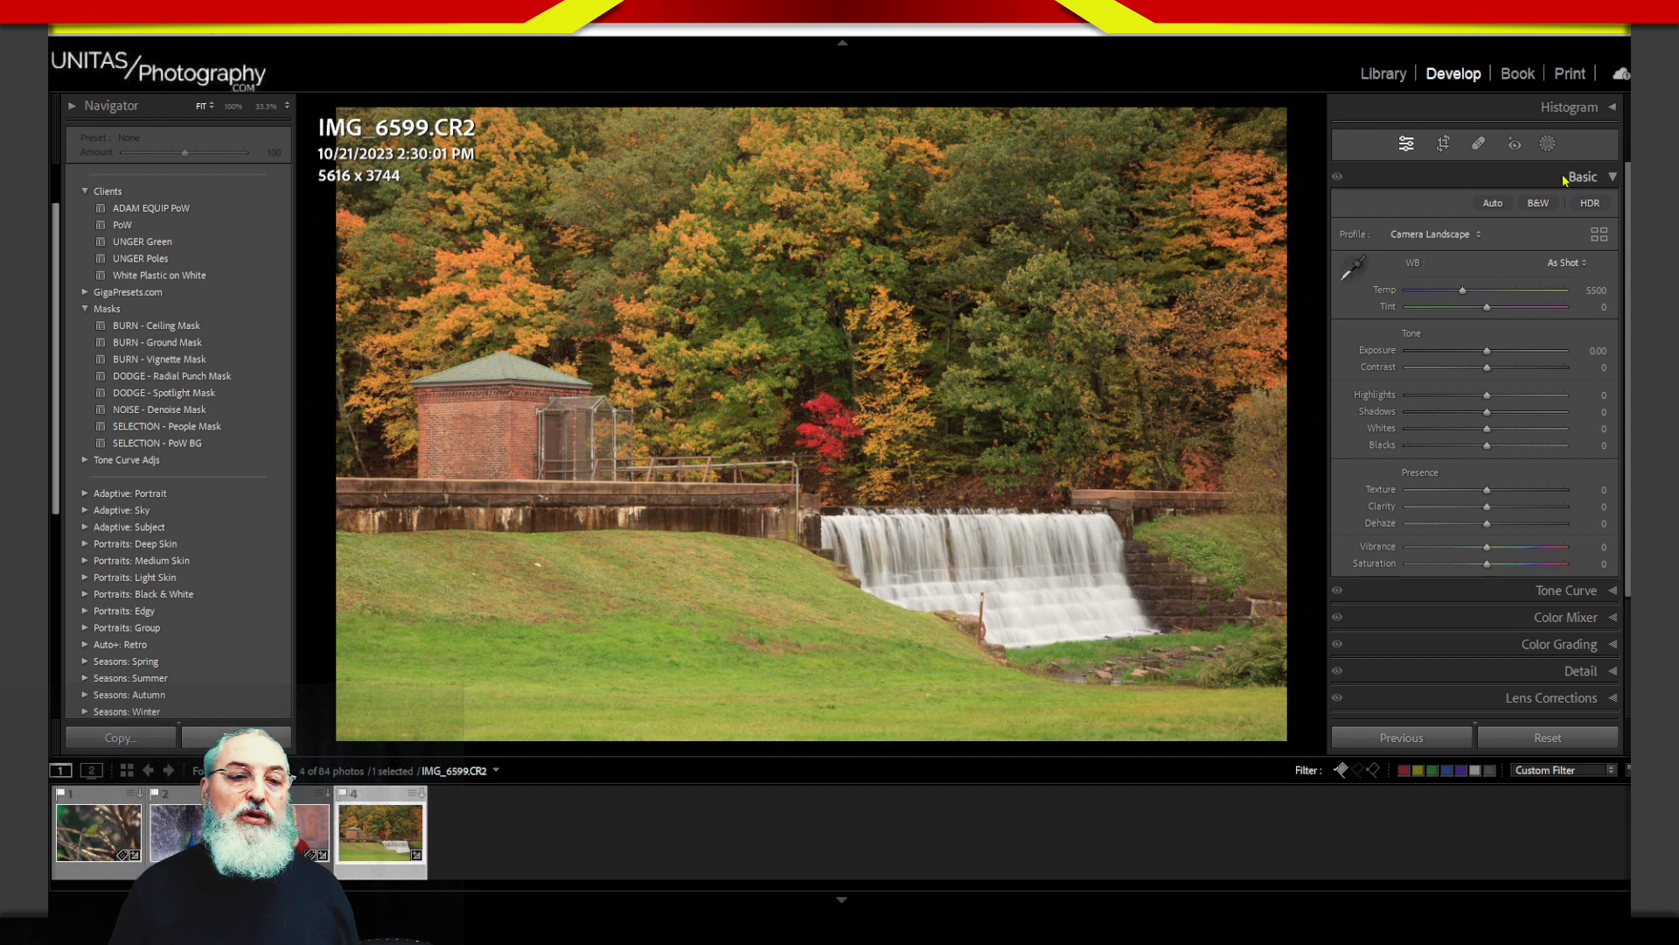
# Step: Lower the Blue Primary saturation to -8 in the waterfall photo's Calibration settings
pyautogui.click(1615, 178)
pyautogui.click(1578, 420)
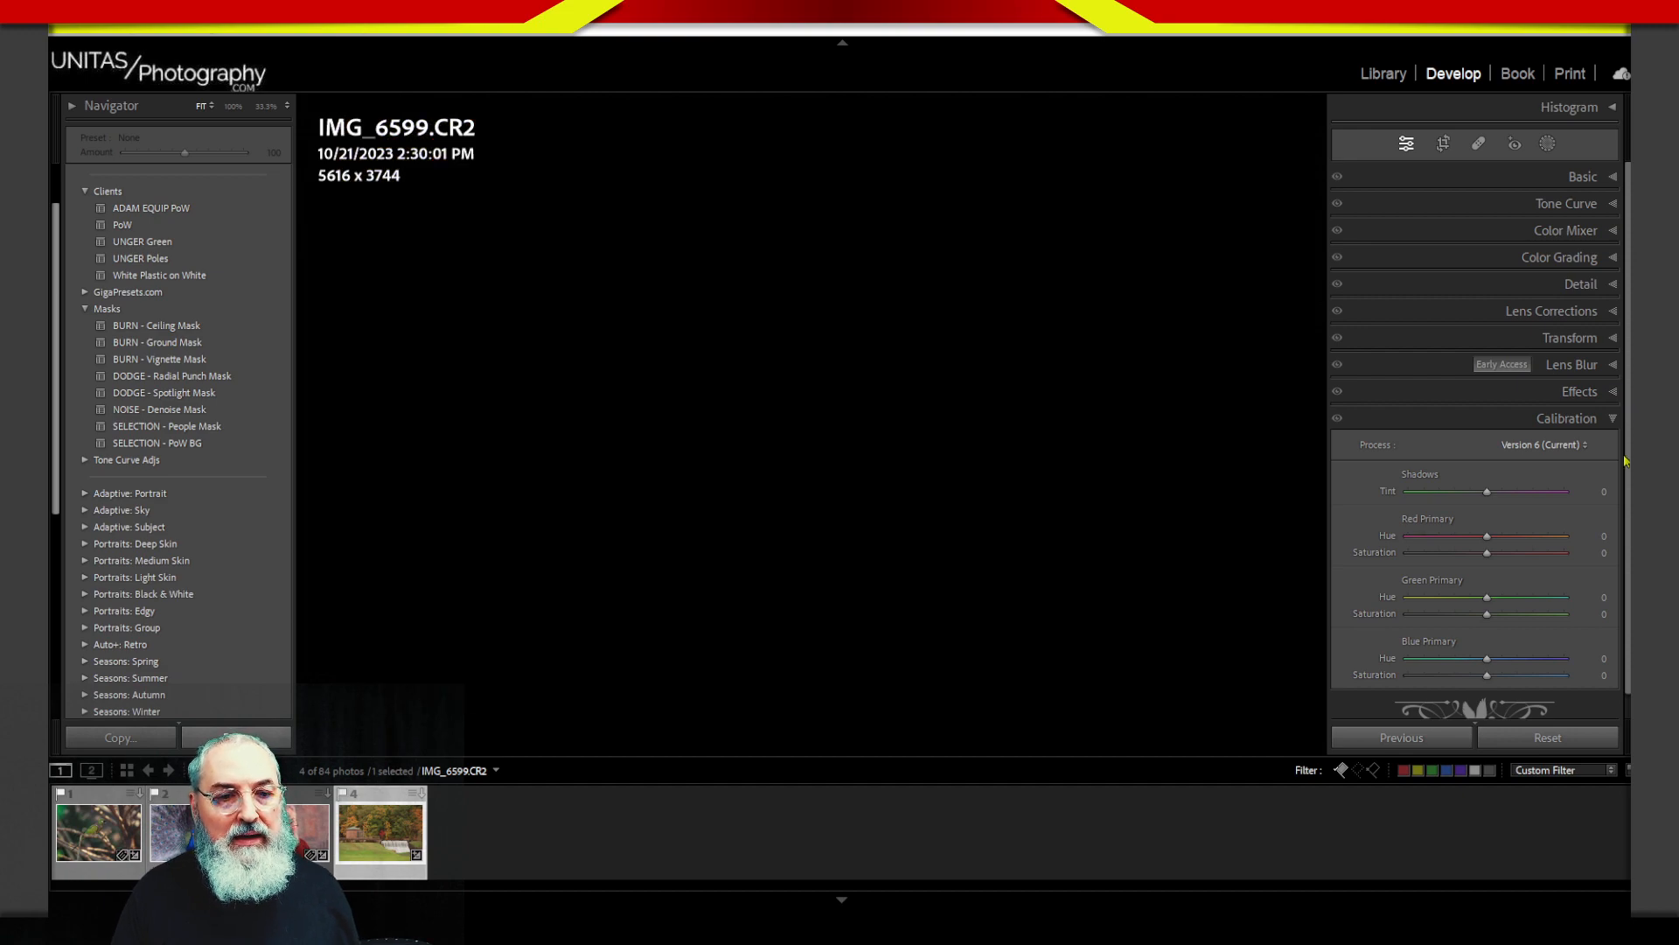
pyautogui.click(1628, 431)
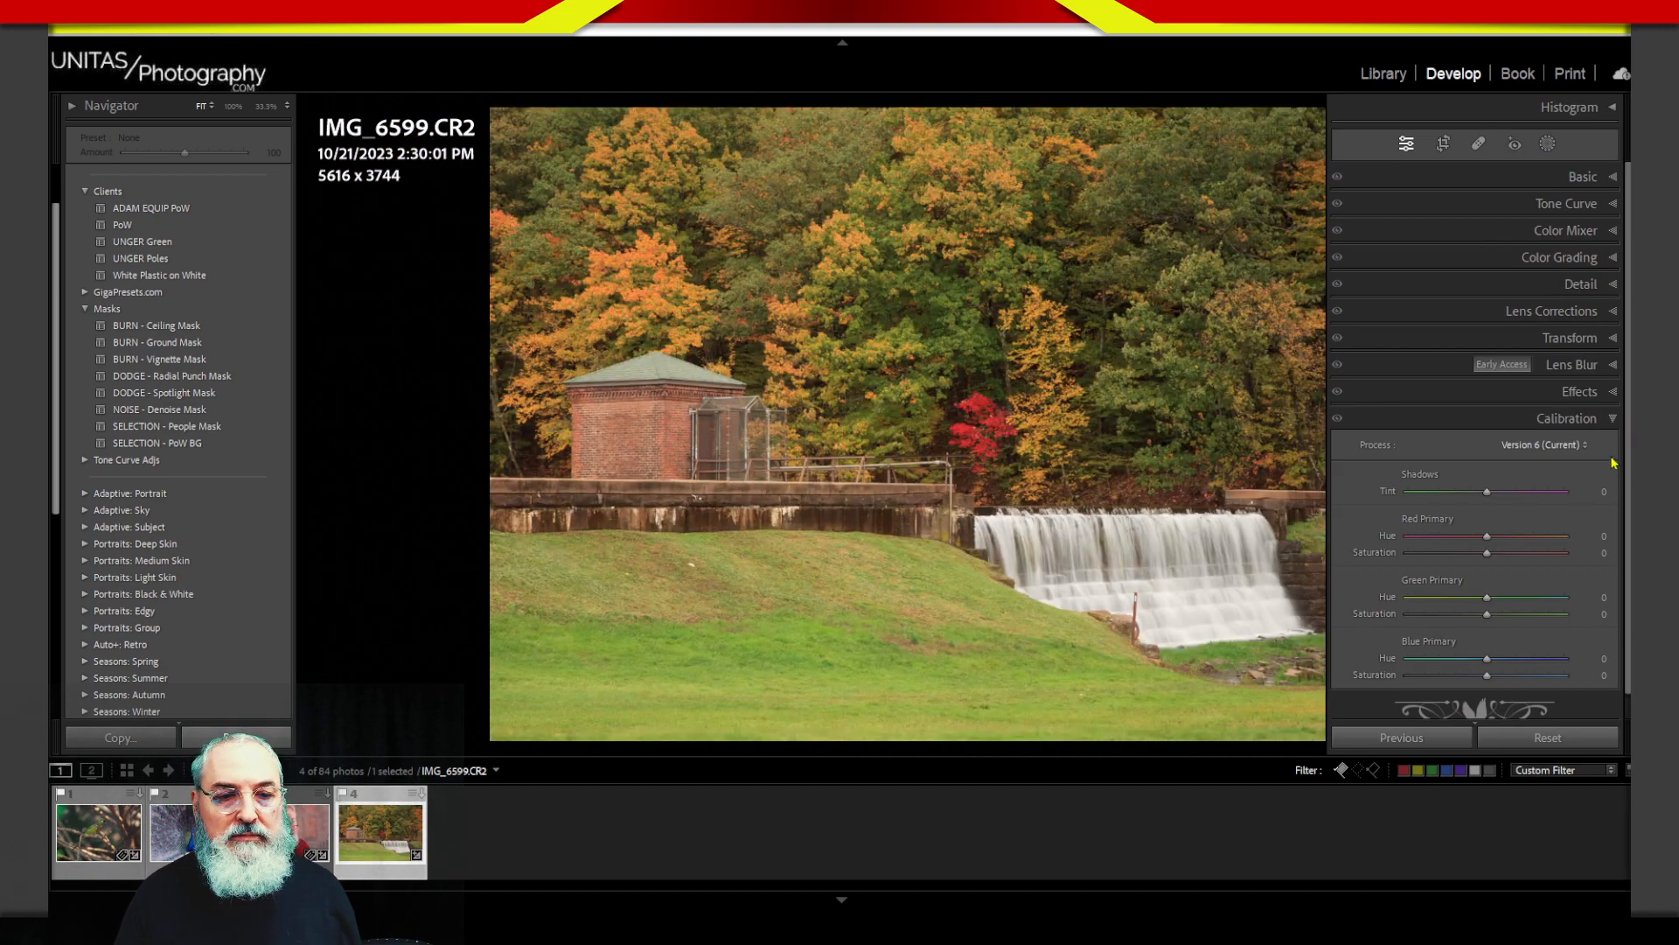
pyautogui.scroll(-1, 1618, 468)
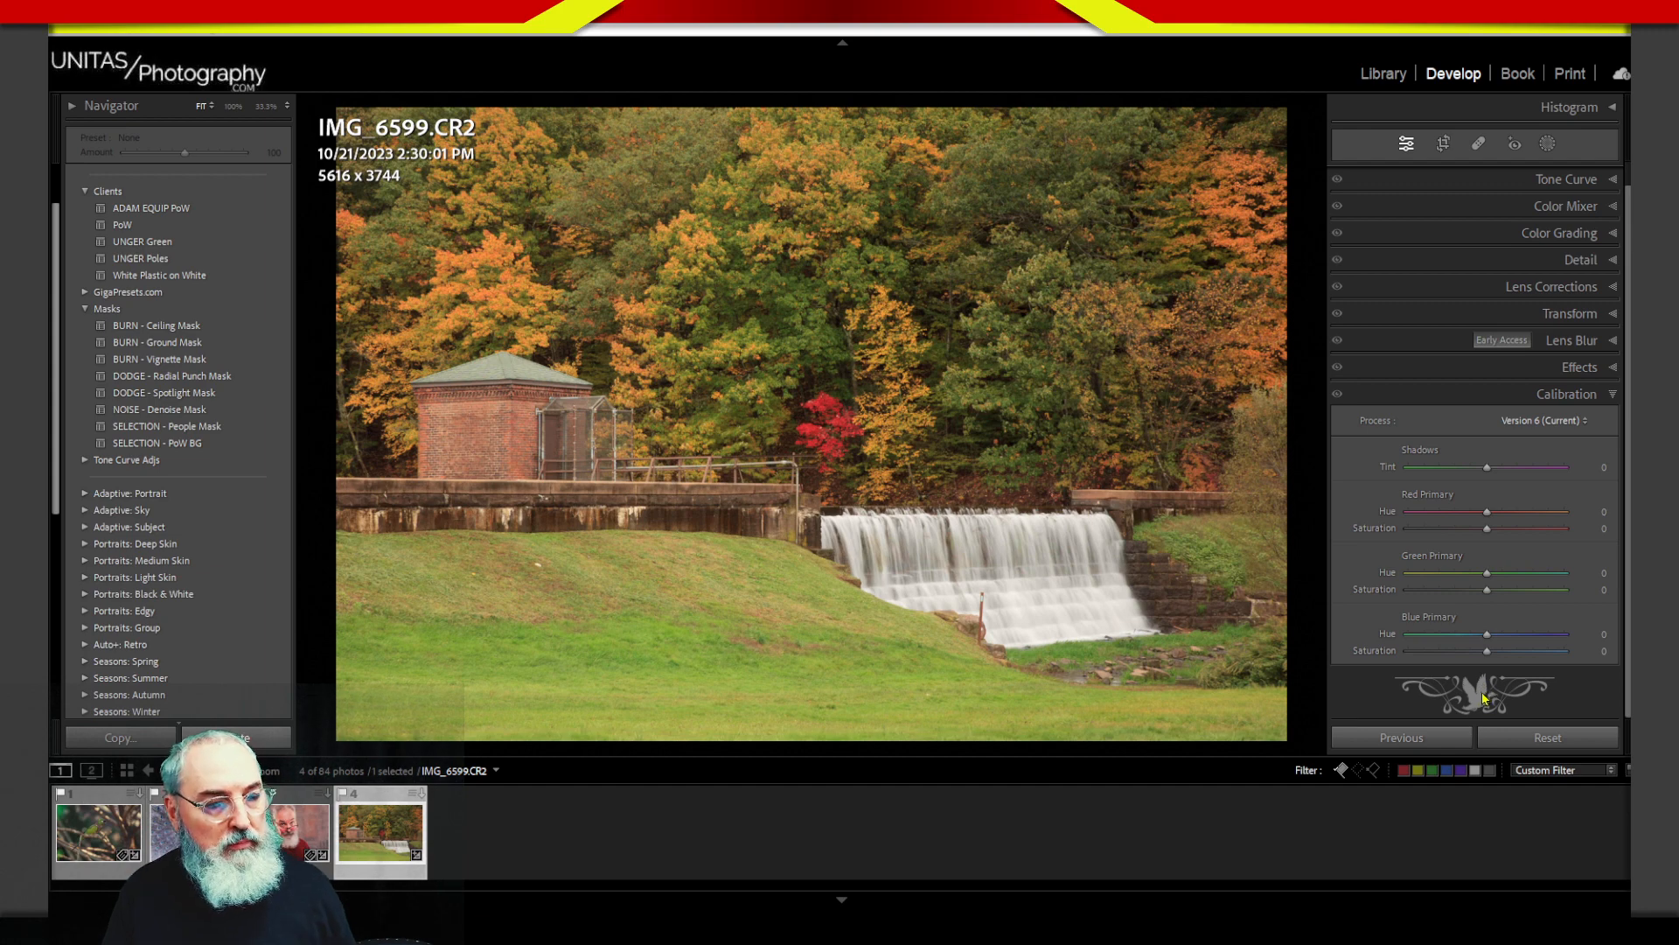
pyautogui.moveTo(1488, 651)
pyautogui.mouseDown()
pyautogui.moveTo(1419, 656)
pyautogui.moveTo(1537, 675)
pyautogui.moveTo(1432, 656)
pyautogui.moveTo(1497, 652)
pyautogui.moveTo(1446, 657)
pyautogui.moveTo(1477, 654)
pyautogui.mouseUp()
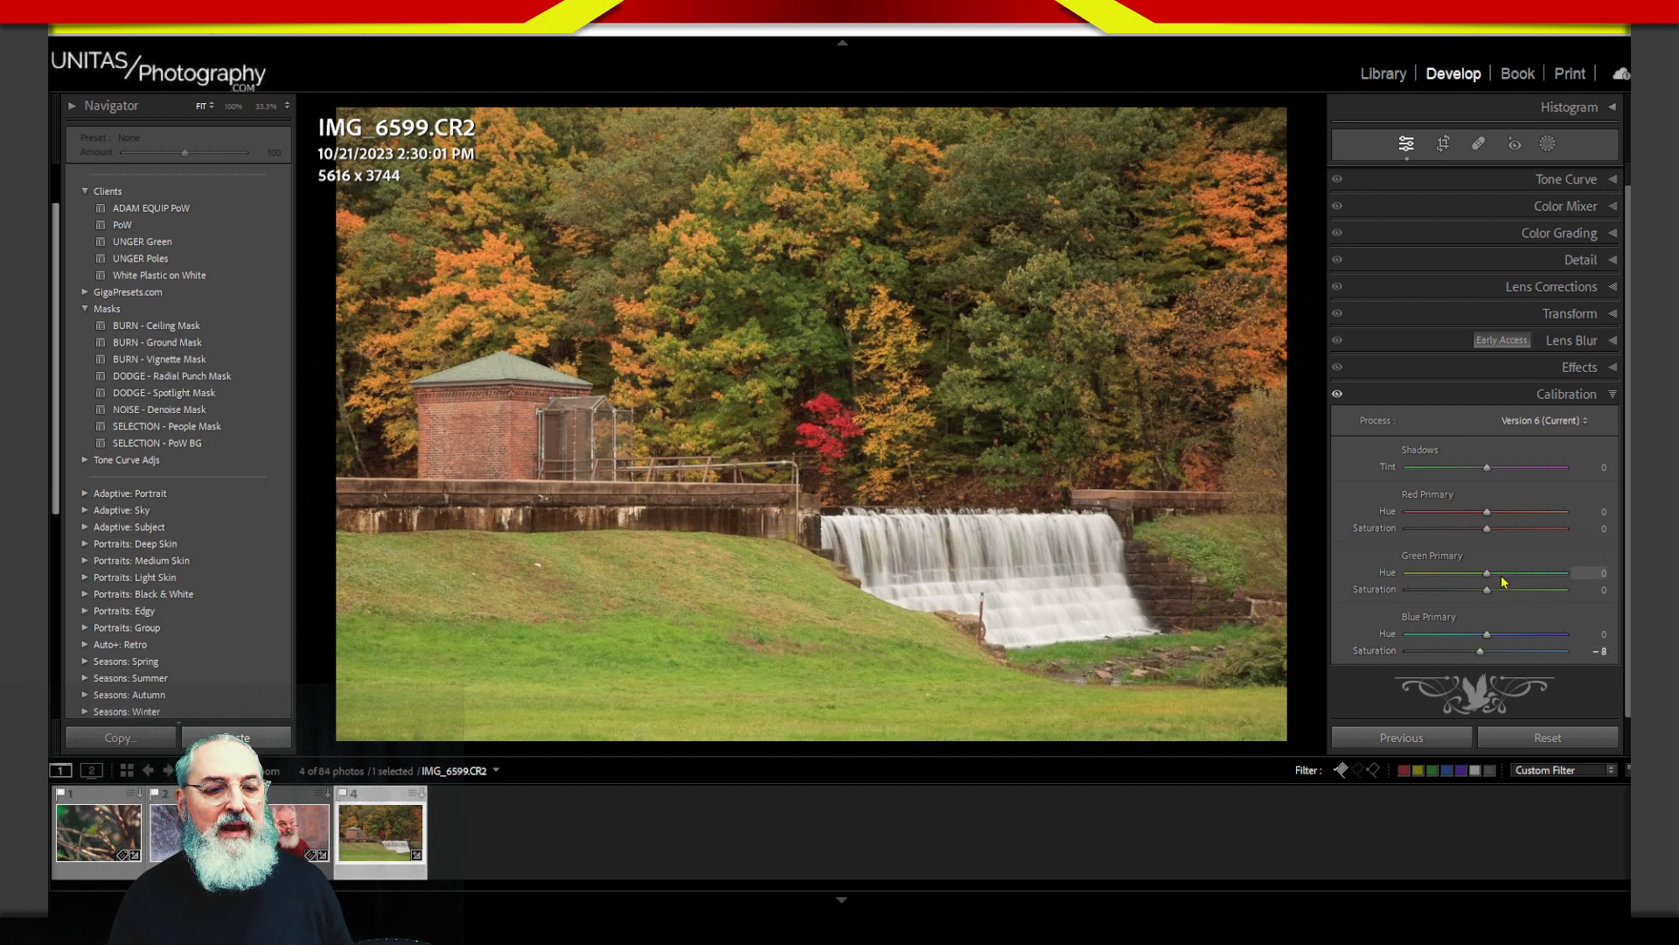
# Step: Try the Green Primary saturation at -18, -3, -100 and +100 in Calibration, and reset the green and blue saturation to 0
pyautogui.moveTo(1490, 590); pyautogui.dragTo(1475, 593)
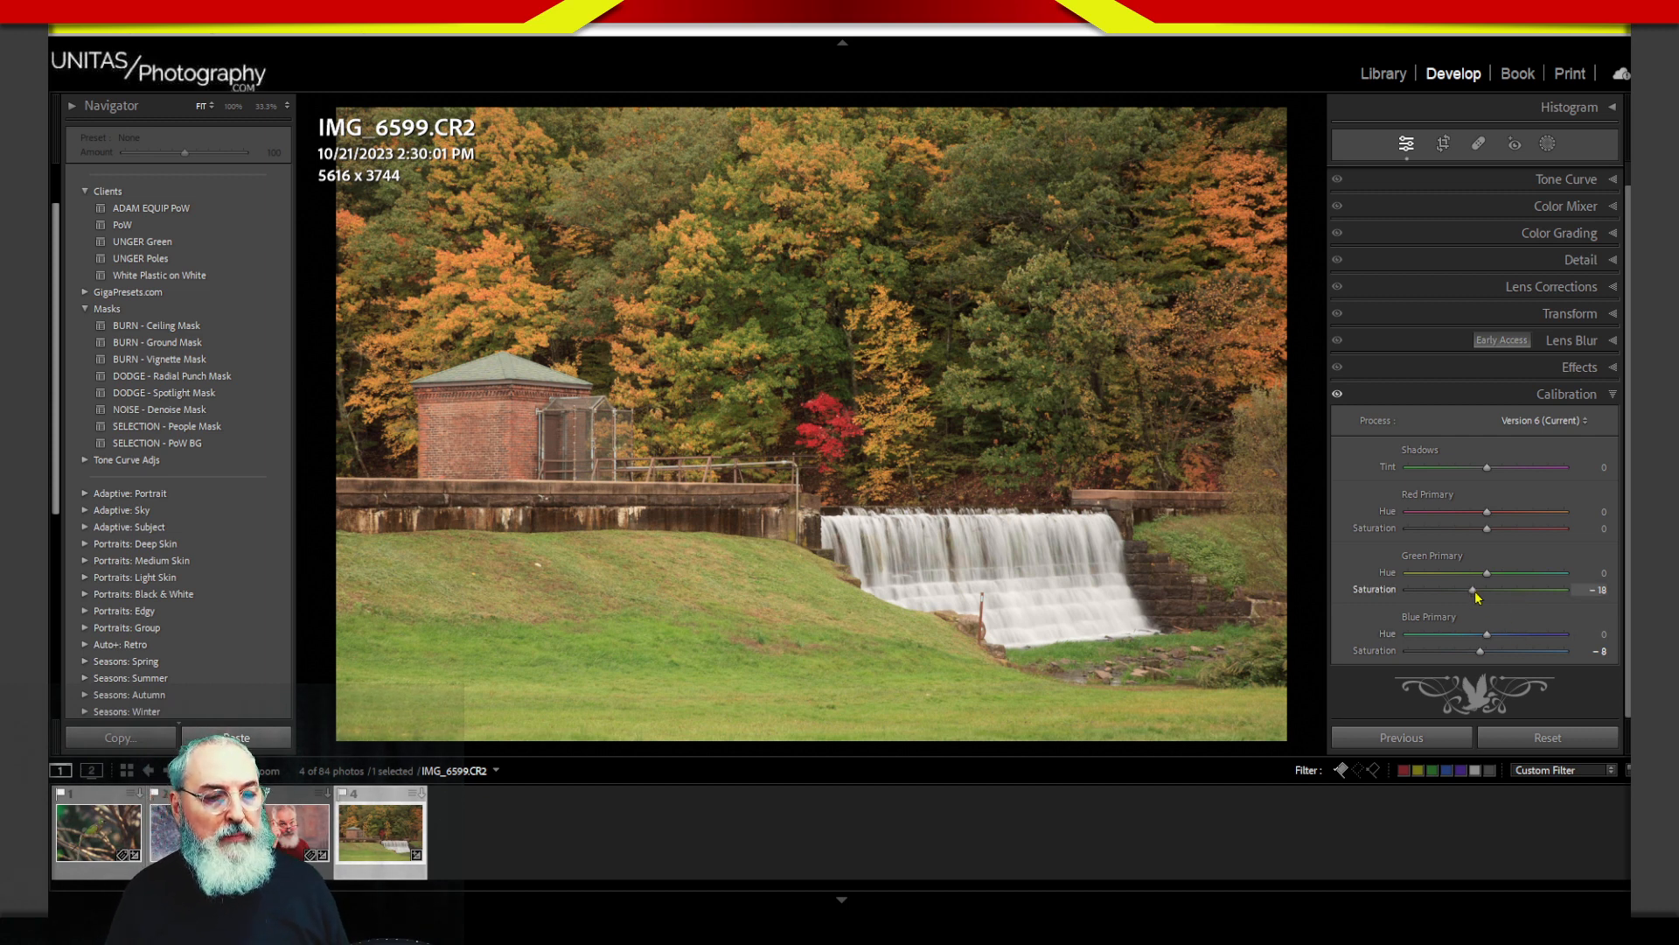
pyautogui.moveTo(1479, 592); pyautogui.dragTo(1487, 593)
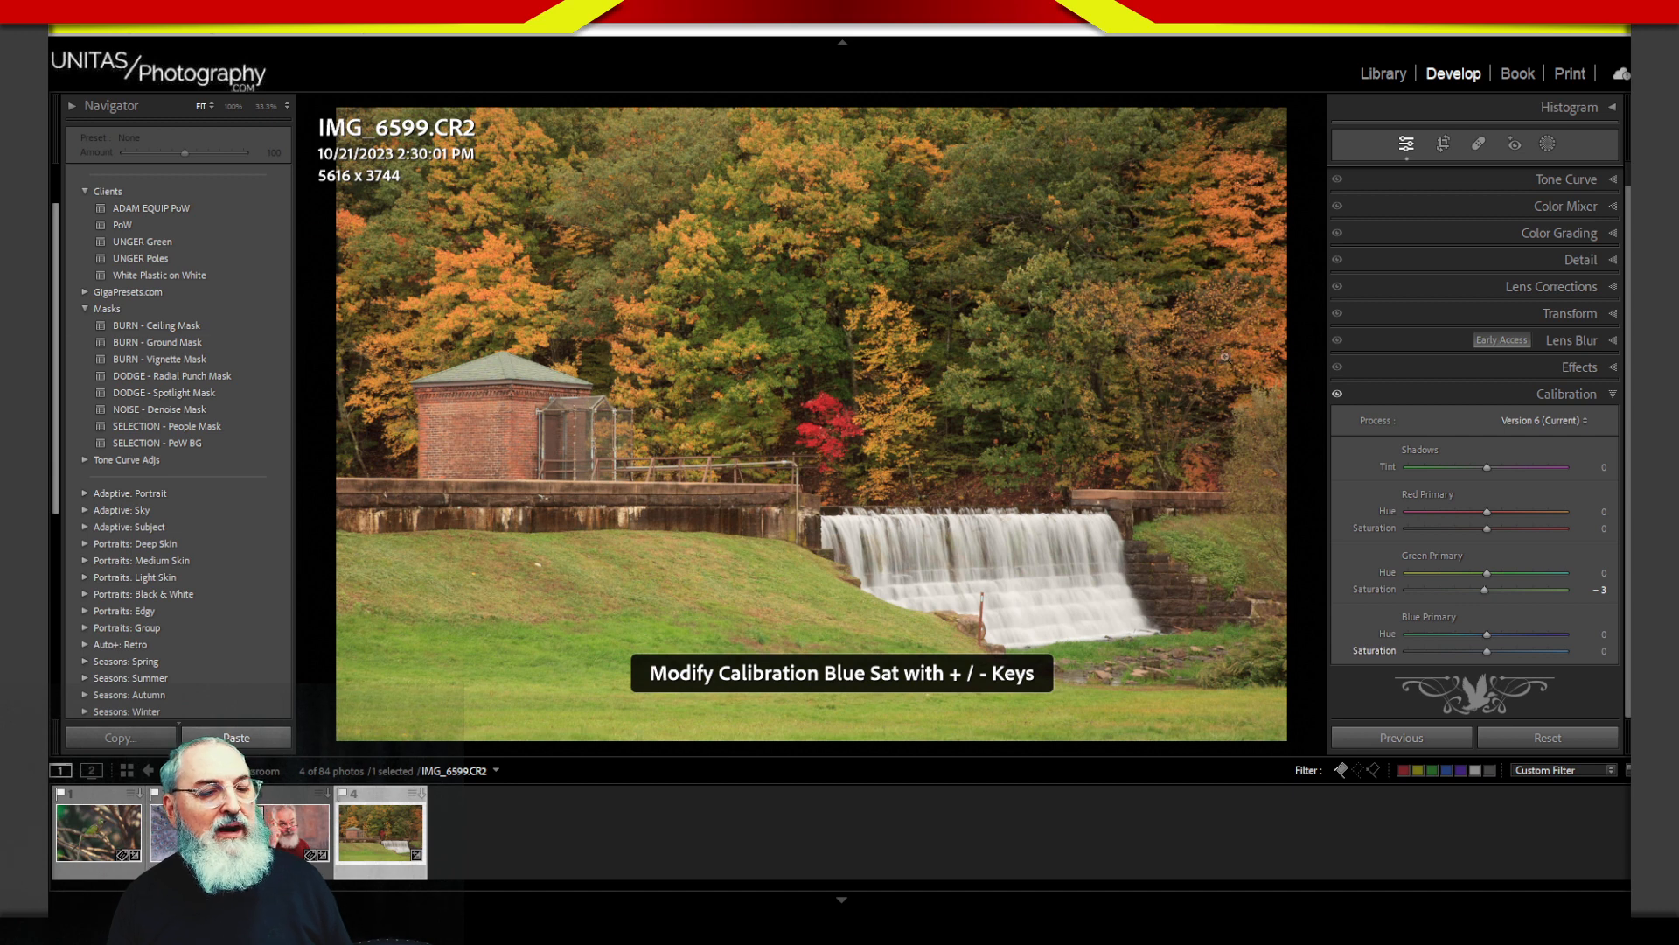
pyautogui.moveTo(1485, 592); pyautogui.dragTo(1479, 595)
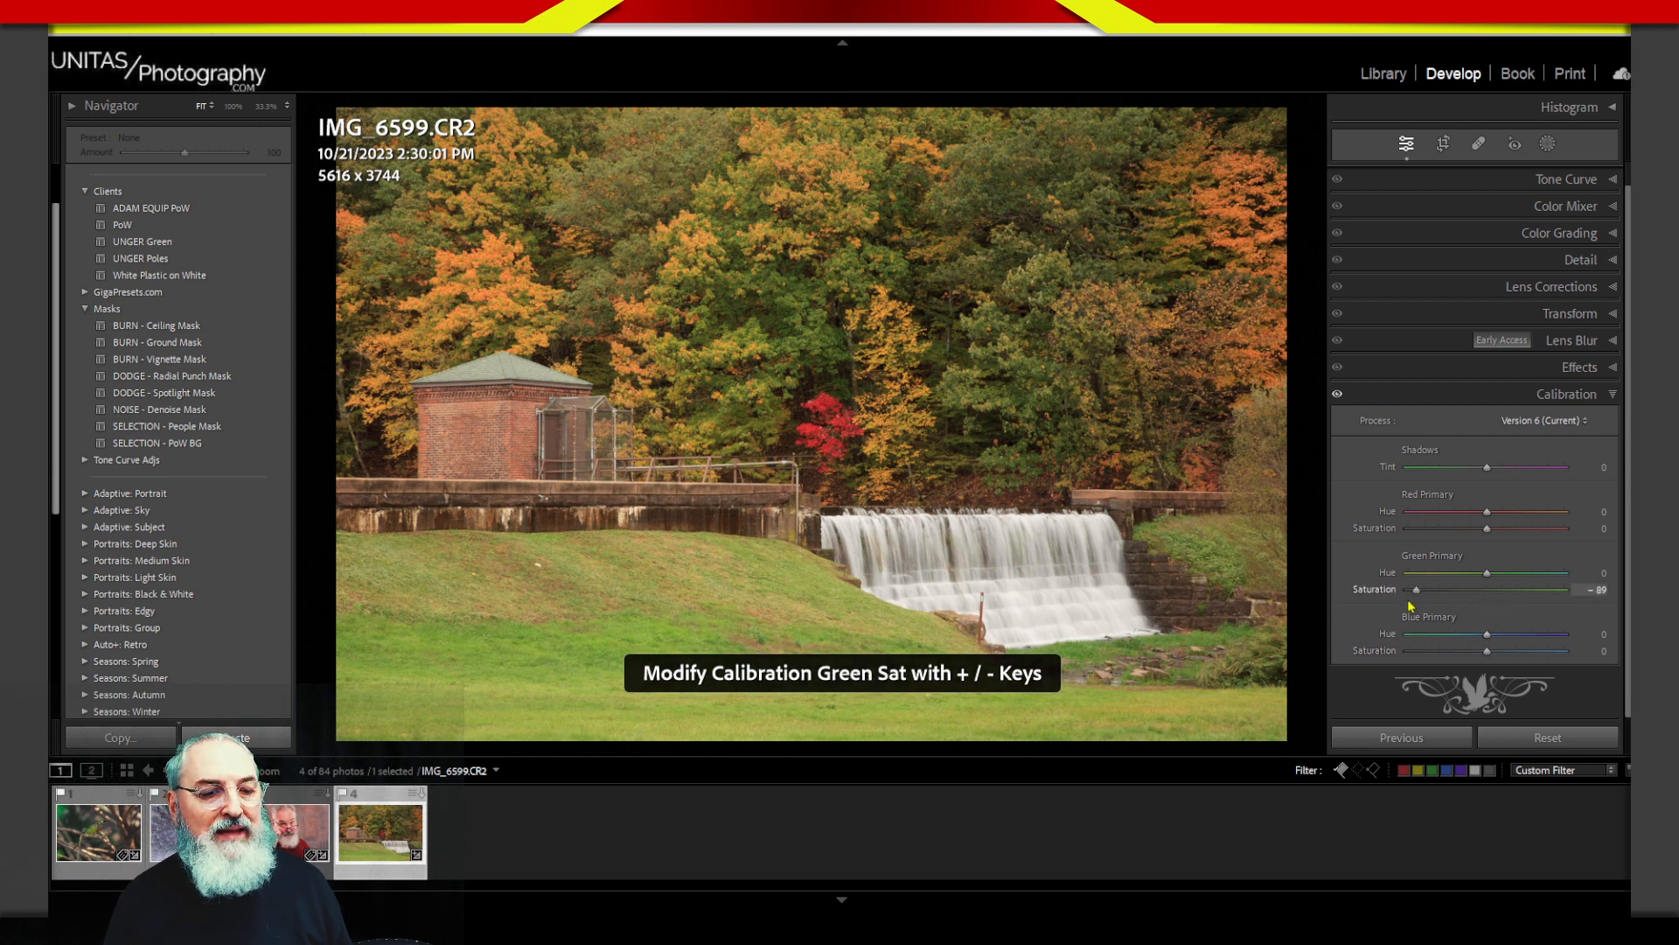
pyautogui.press('-')
pyautogui.press('-')
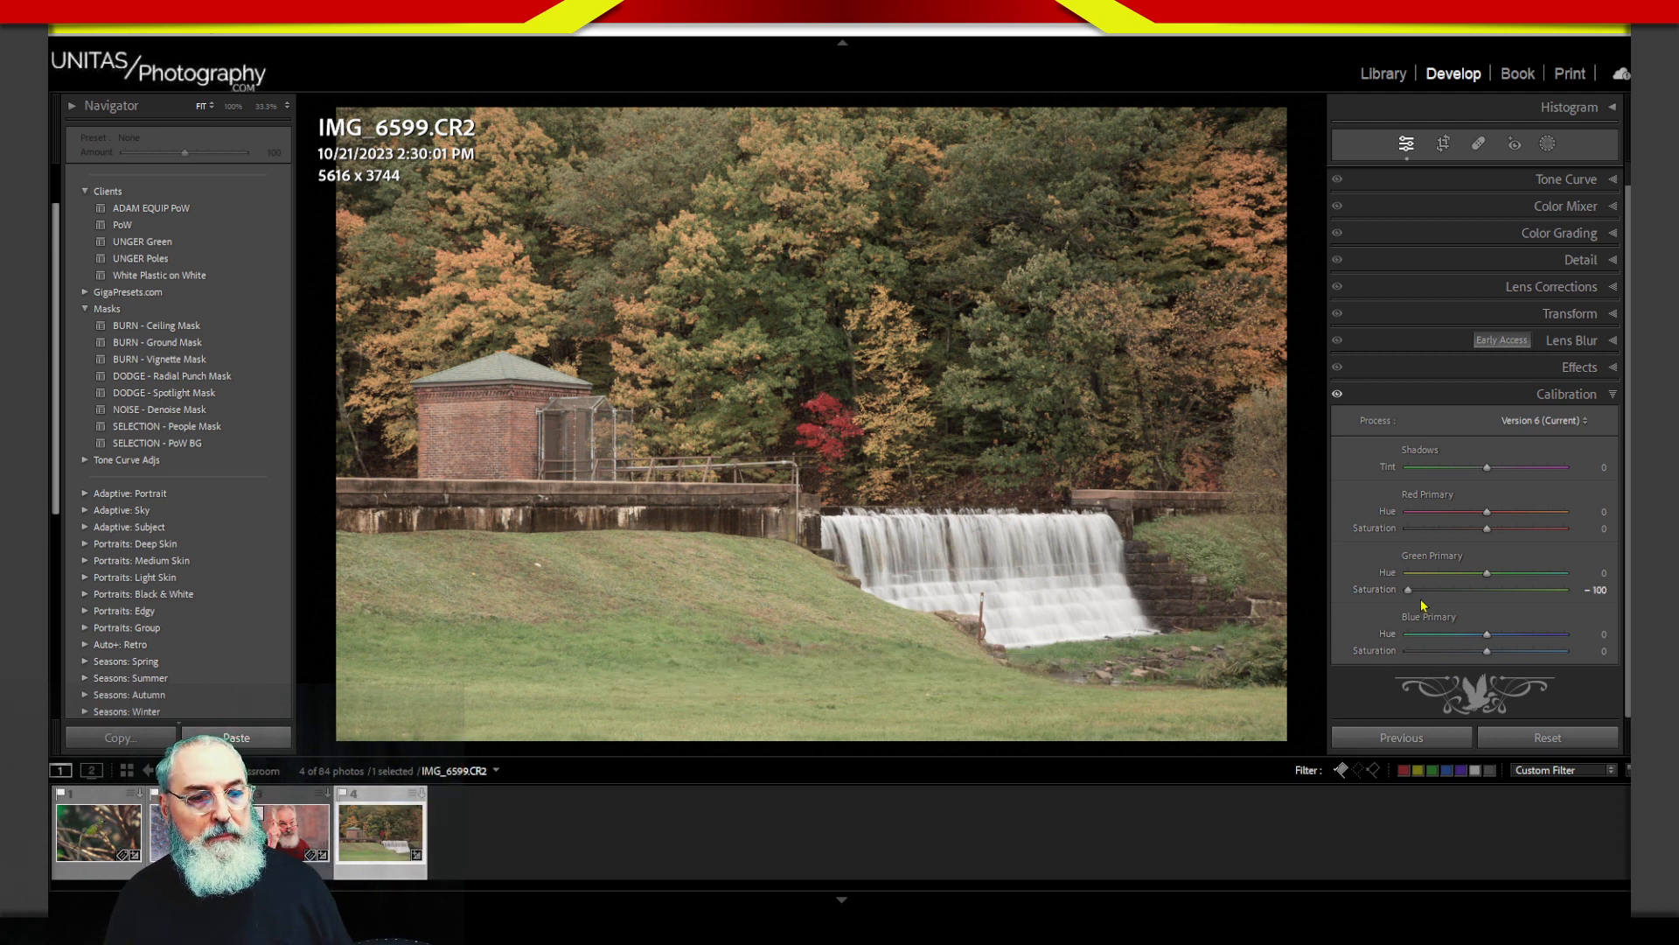
pyautogui.moveTo(1408, 590); pyautogui.dragTo(1590, 589)
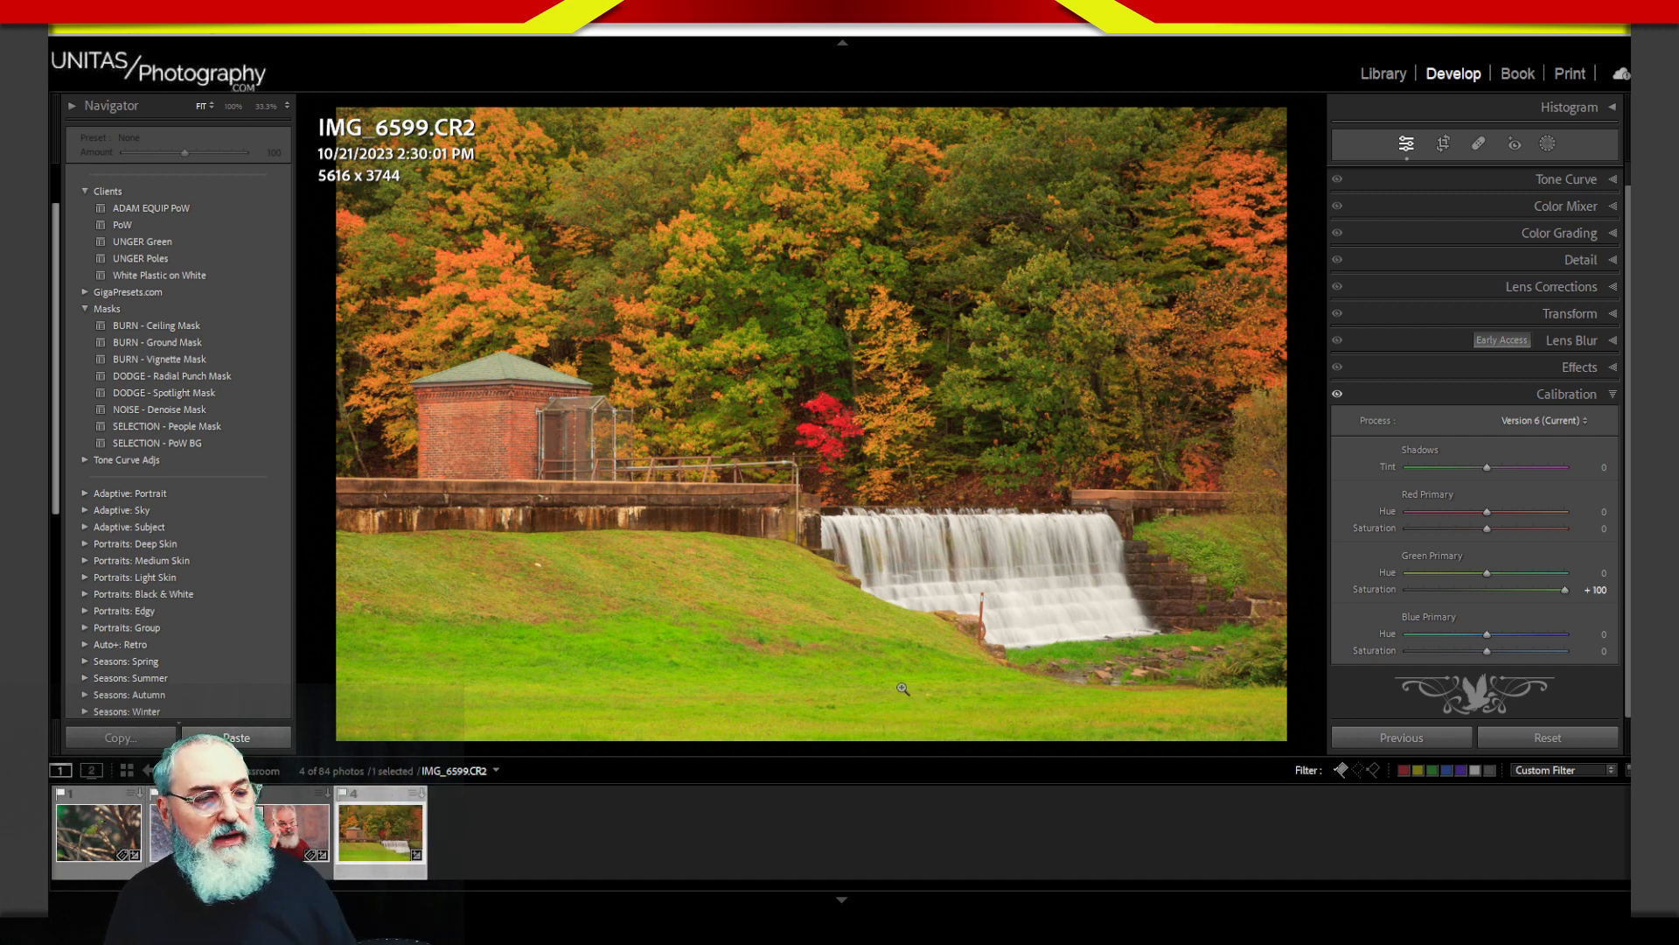
pyautogui.doubleClick(1374, 591)
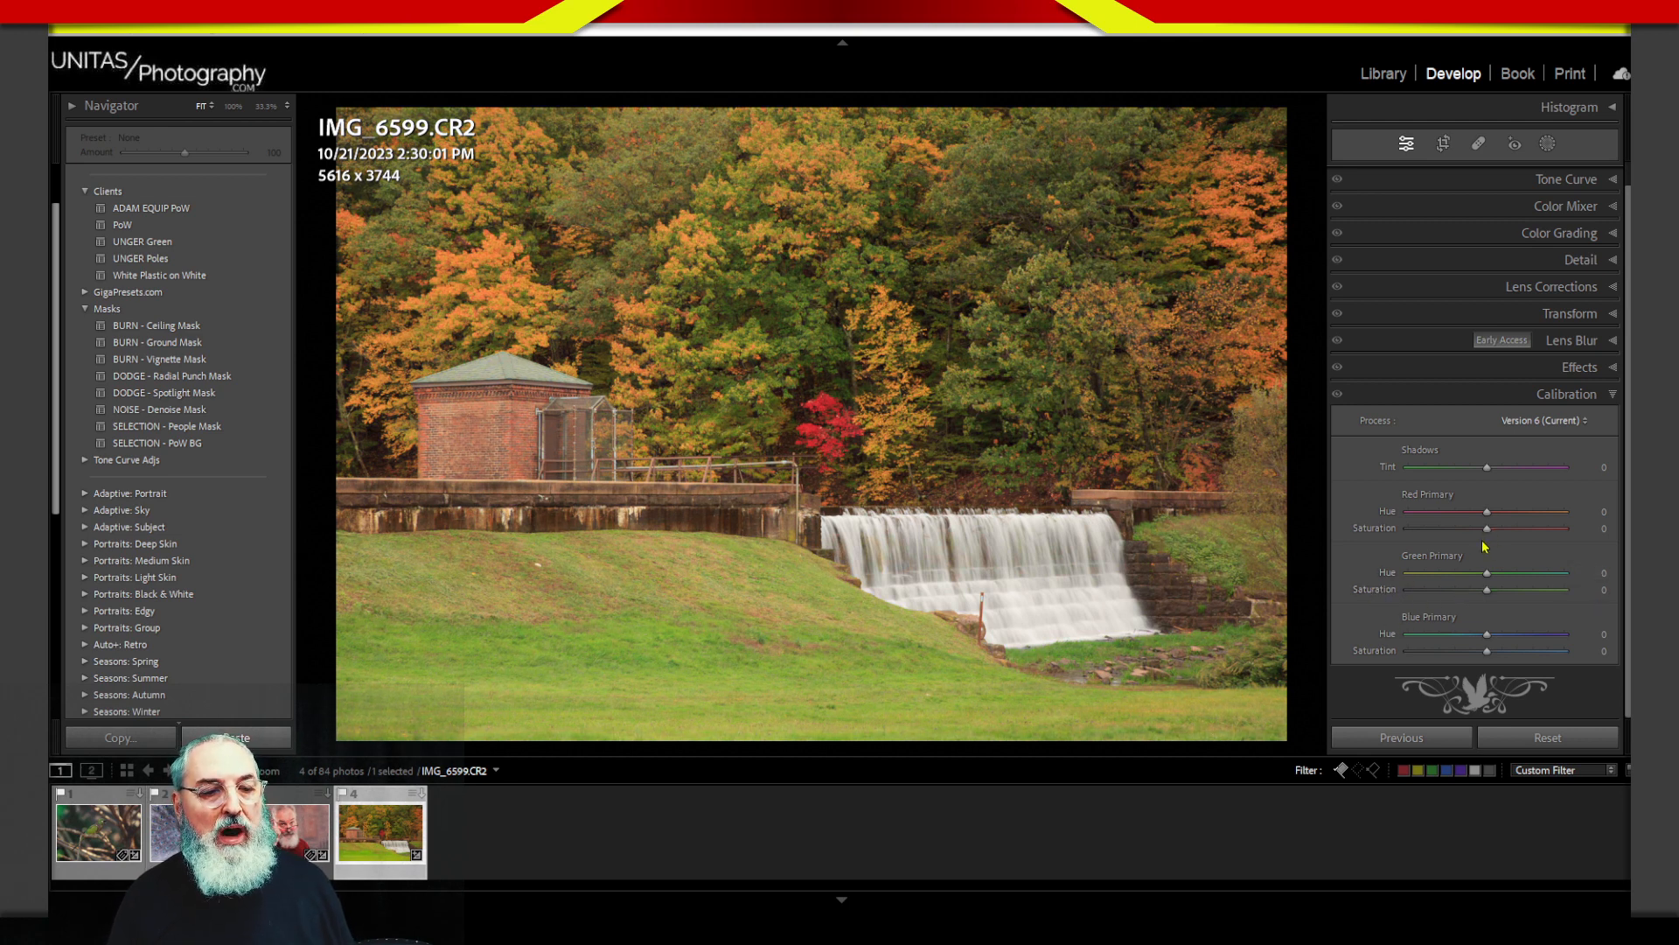
# Step: Try the Red Primary saturation at -100 and reset it to 0
pyautogui.moveTo(1487, 529); pyautogui.dragTo(1382, 530)
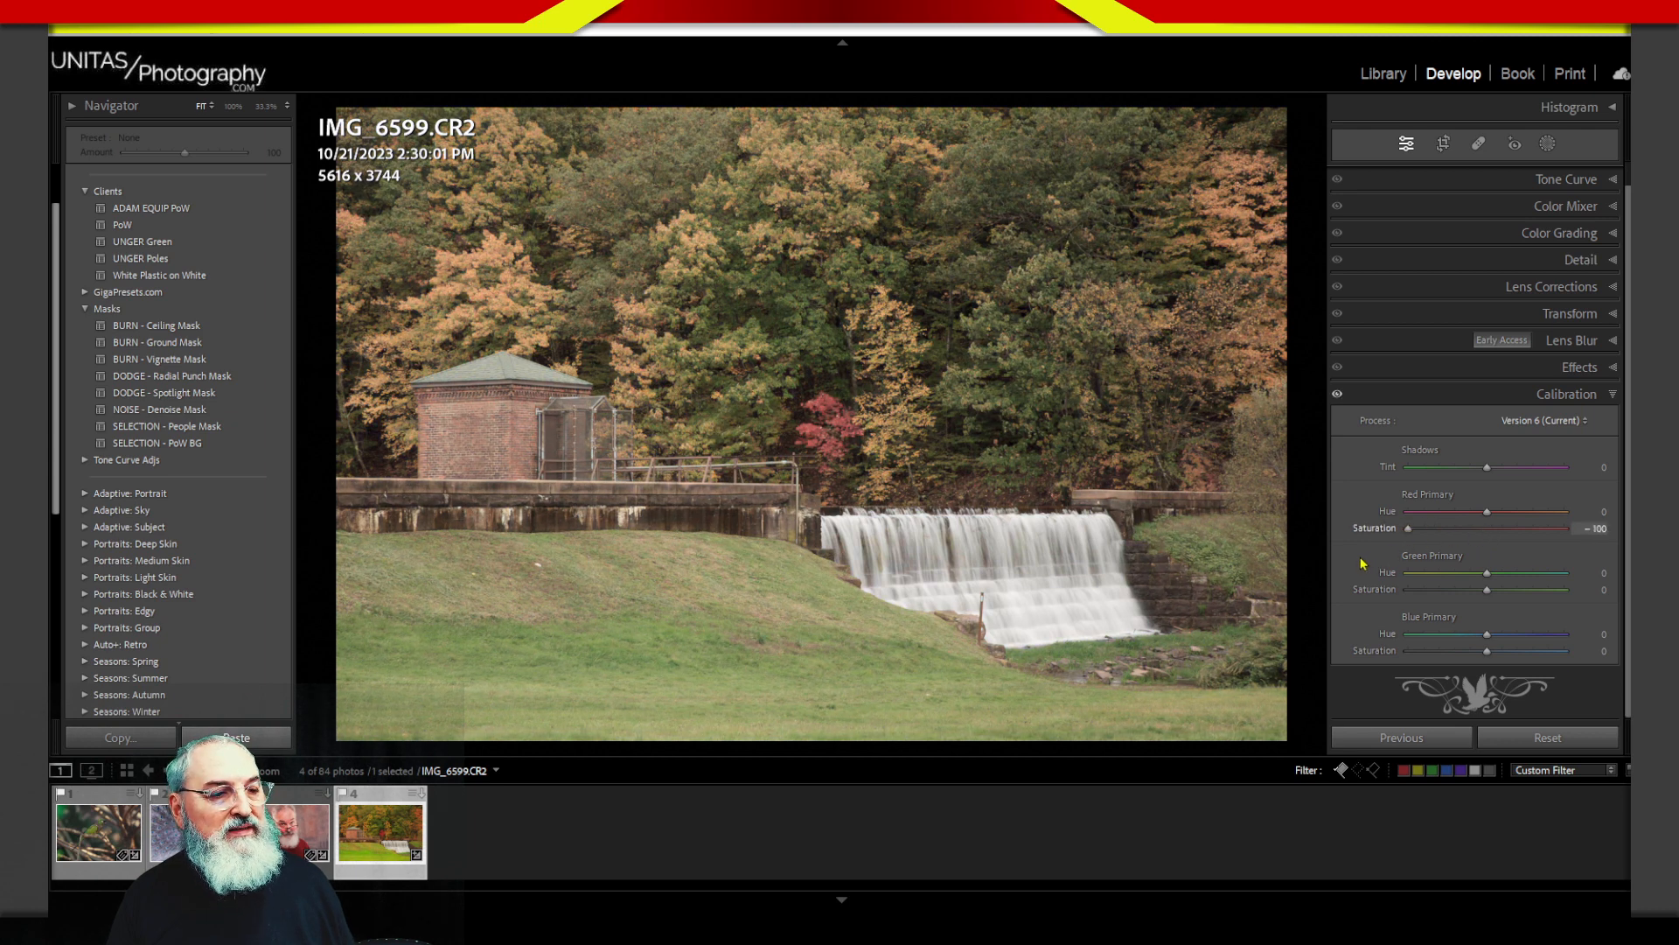
pyautogui.press('.')
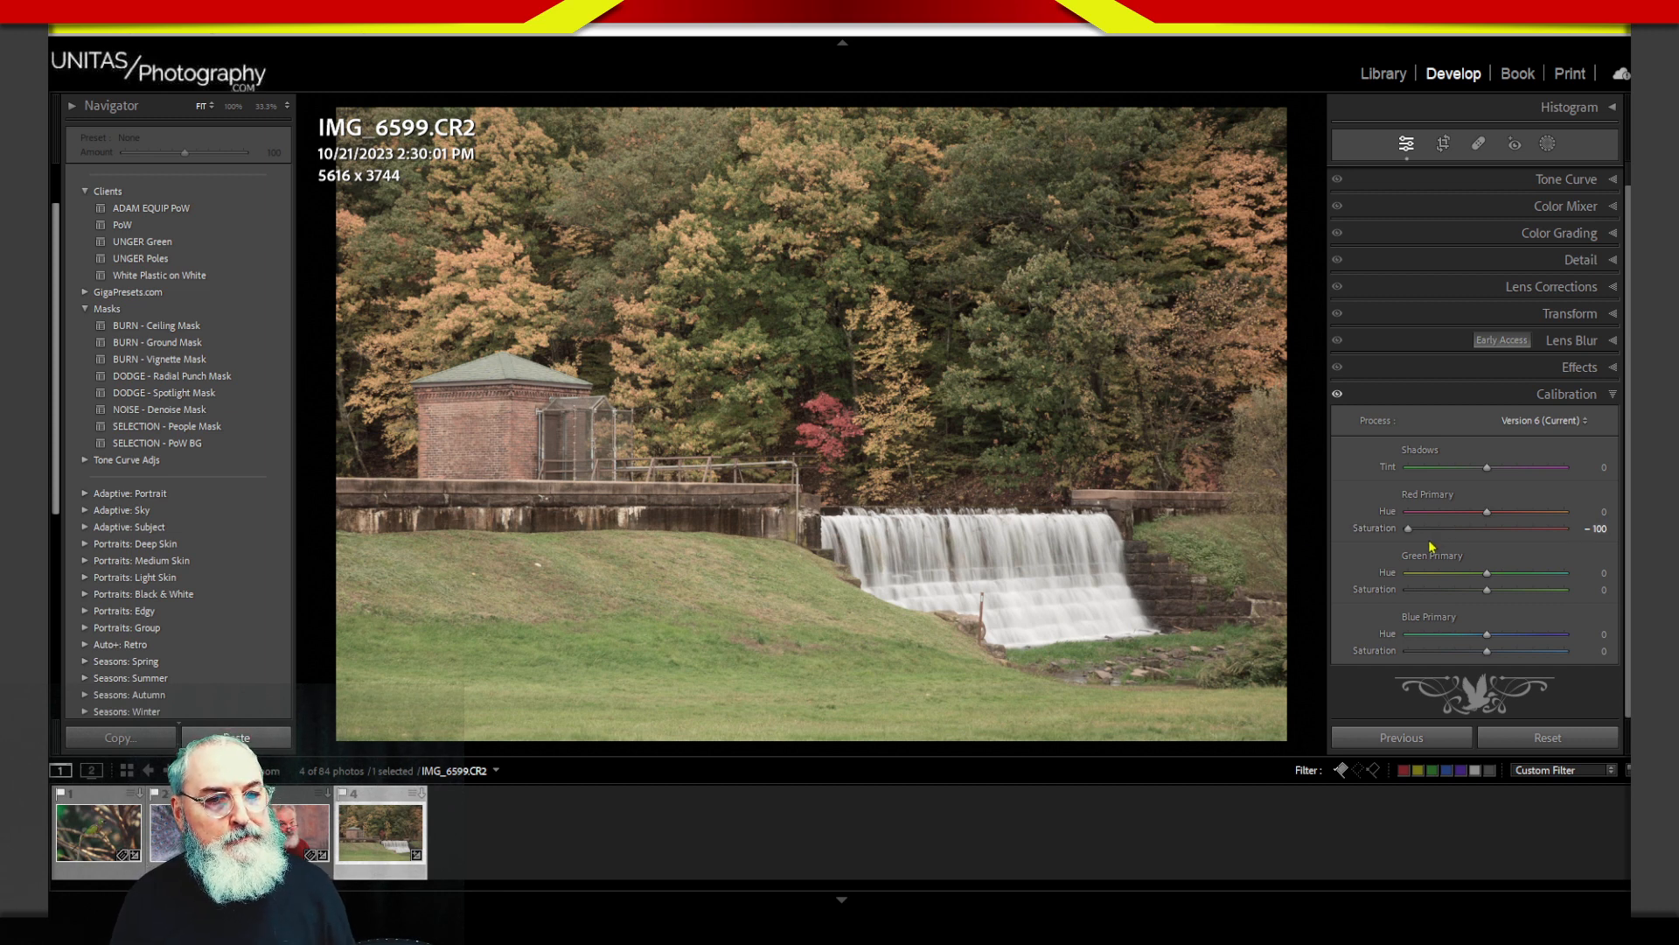
pyautogui.moveTo(1409, 529); pyautogui.dragTo(1490, 530)
pyautogui.doubleClick(1384, 530)
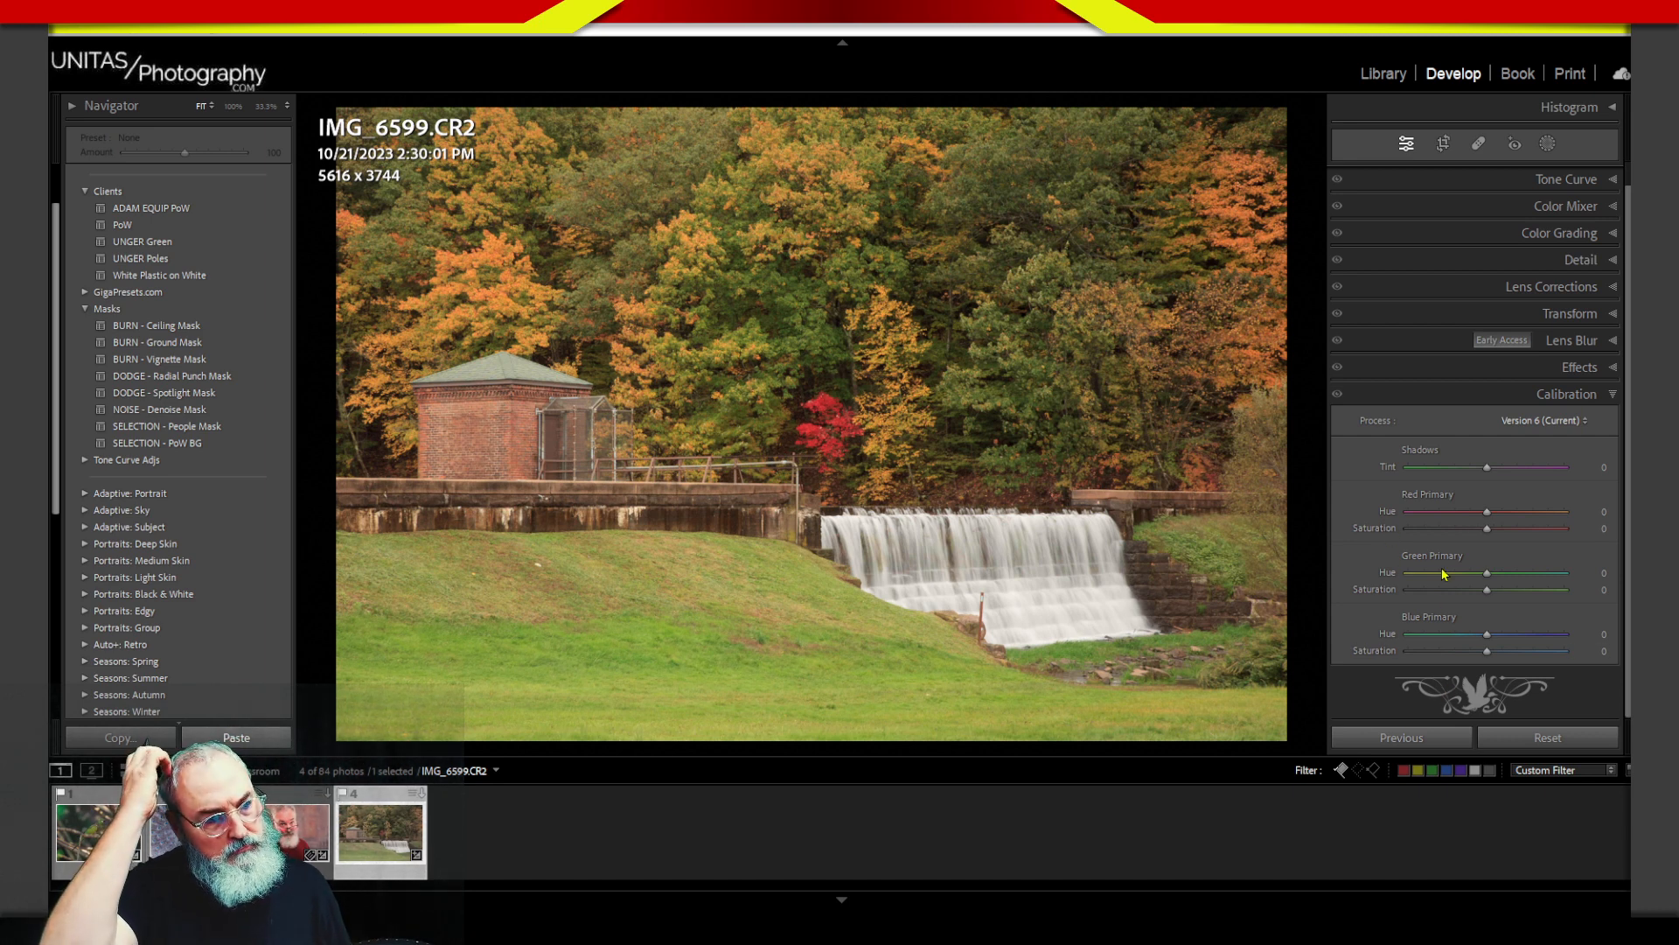
# Step: Set the Green Primary to hue -38 and saturation +20, and the Red Primary to hue -25 and saturation +12
pyautogui.press('.')
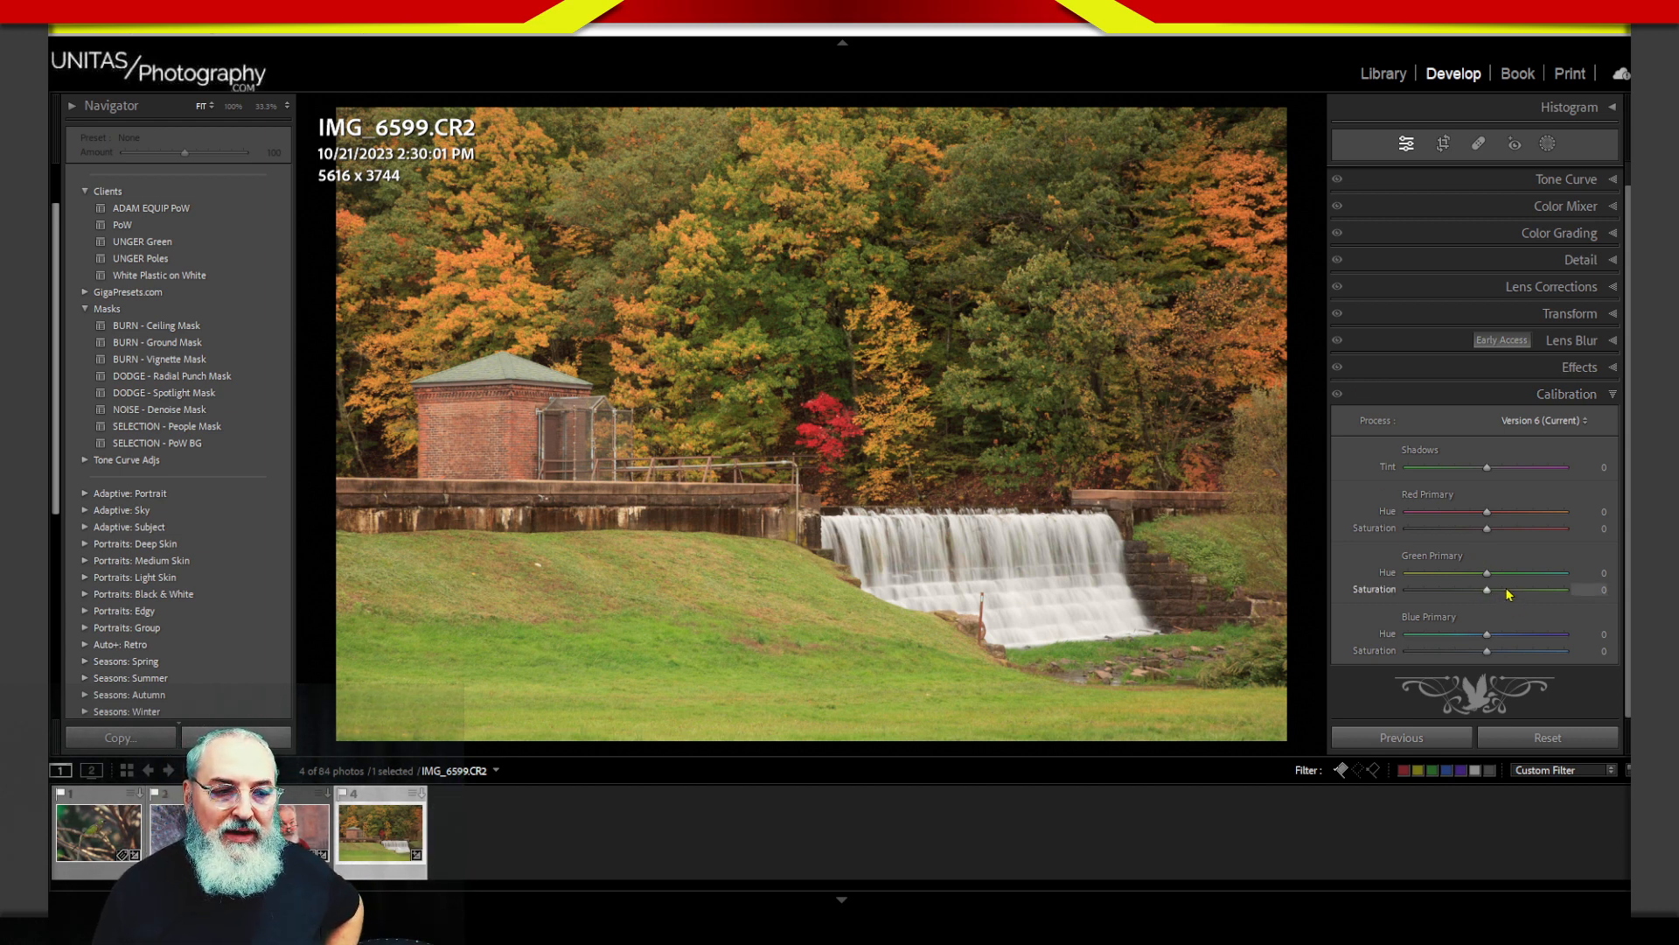
pyautogui.moveTo(1505, 586)
pyautogui.mouseDown()
pyautogui.moveTo(1531, 586)
pyautogui.moveTo(1478, 588)
pyautogui.moveTo(1495, 589)
pyautogui.mouseUp()
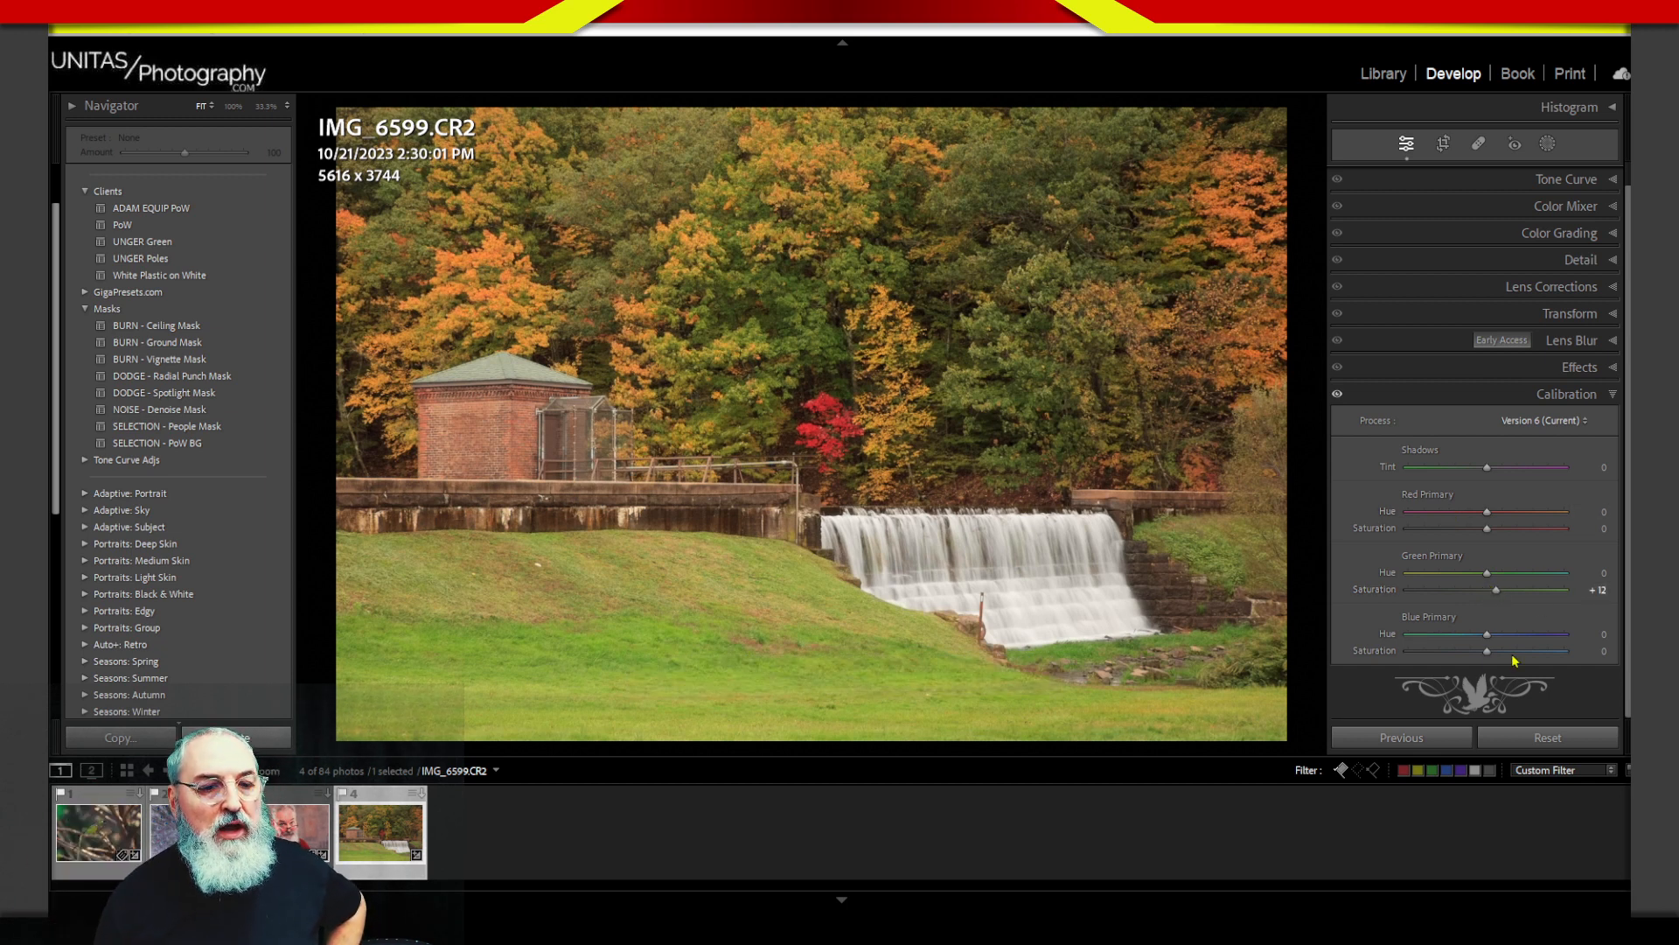
pyautogui.moveTo(1498, 589); pyautogui.dragTo(1508, 591)
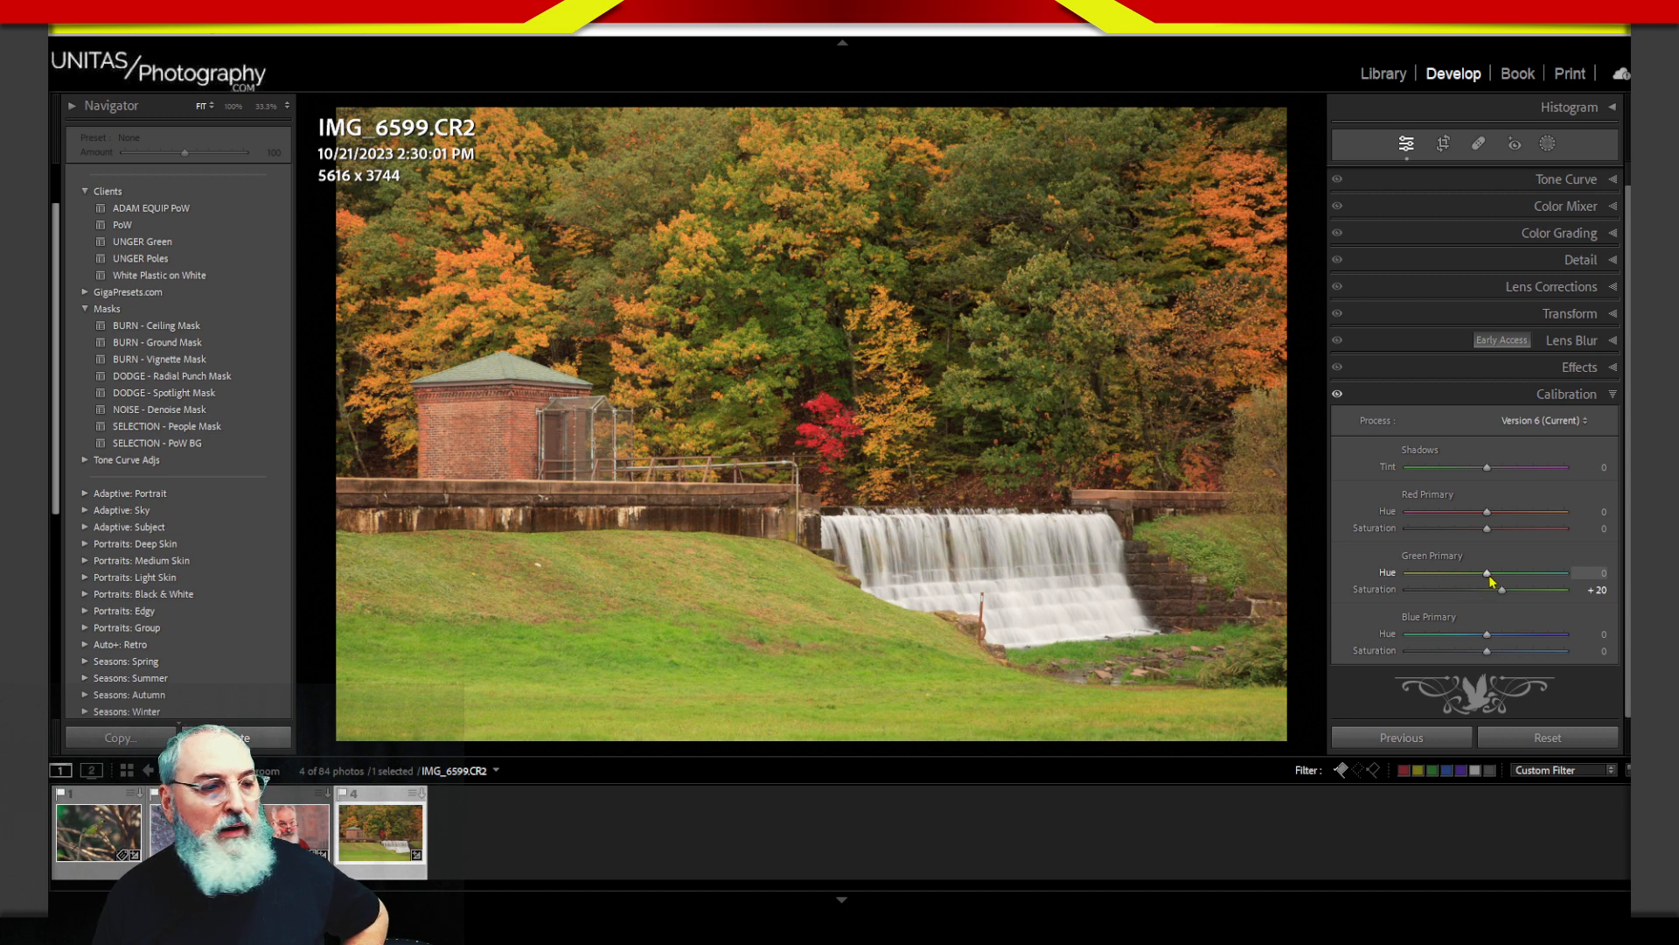
pyautogui.moveTo(1489, 575)
pyautogui.mouseDown()
pyautogui.moveTo(1457, 574)
pyautogui.moveTo(1548, 578)
pyautogui.moveTo(1456, 577)
pyautogui.mouseUp()
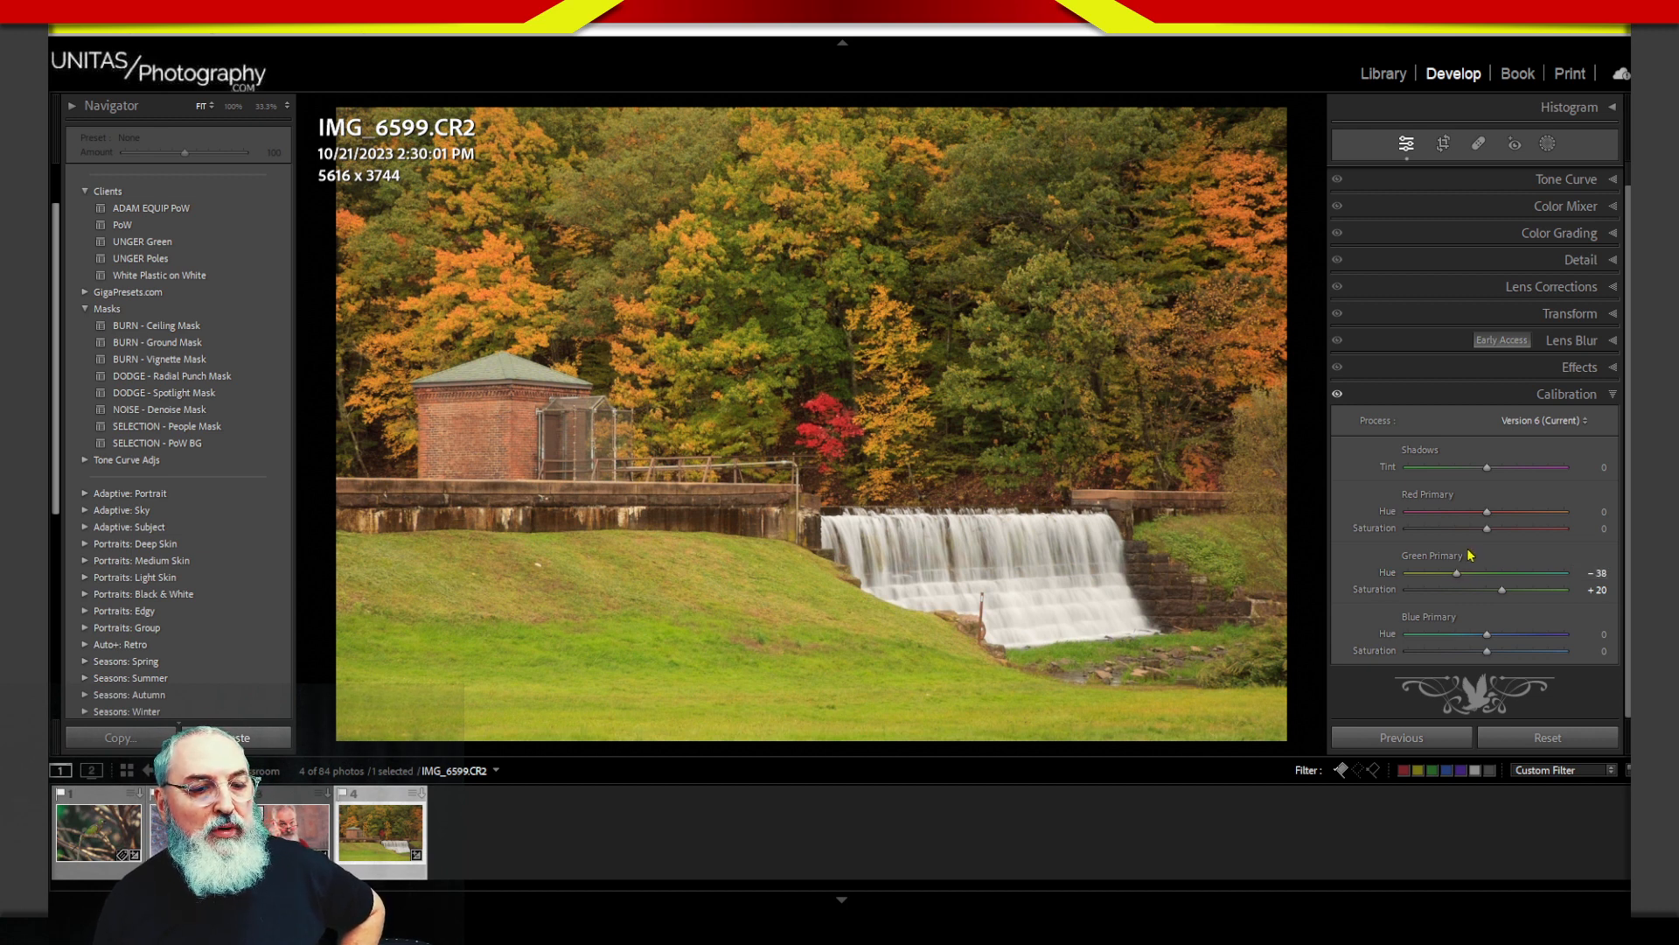
pyautogui.moveTo(1459, 538)
pyautogui.mouseDown()
pyautogui.moveTo(1524, 534)
pyautogui.moveTo(1474, 514)
pyautogui.moveTo(1504, 513)
pyautogui.moveTo(1467, 514)
pyautogui.mouseUp()
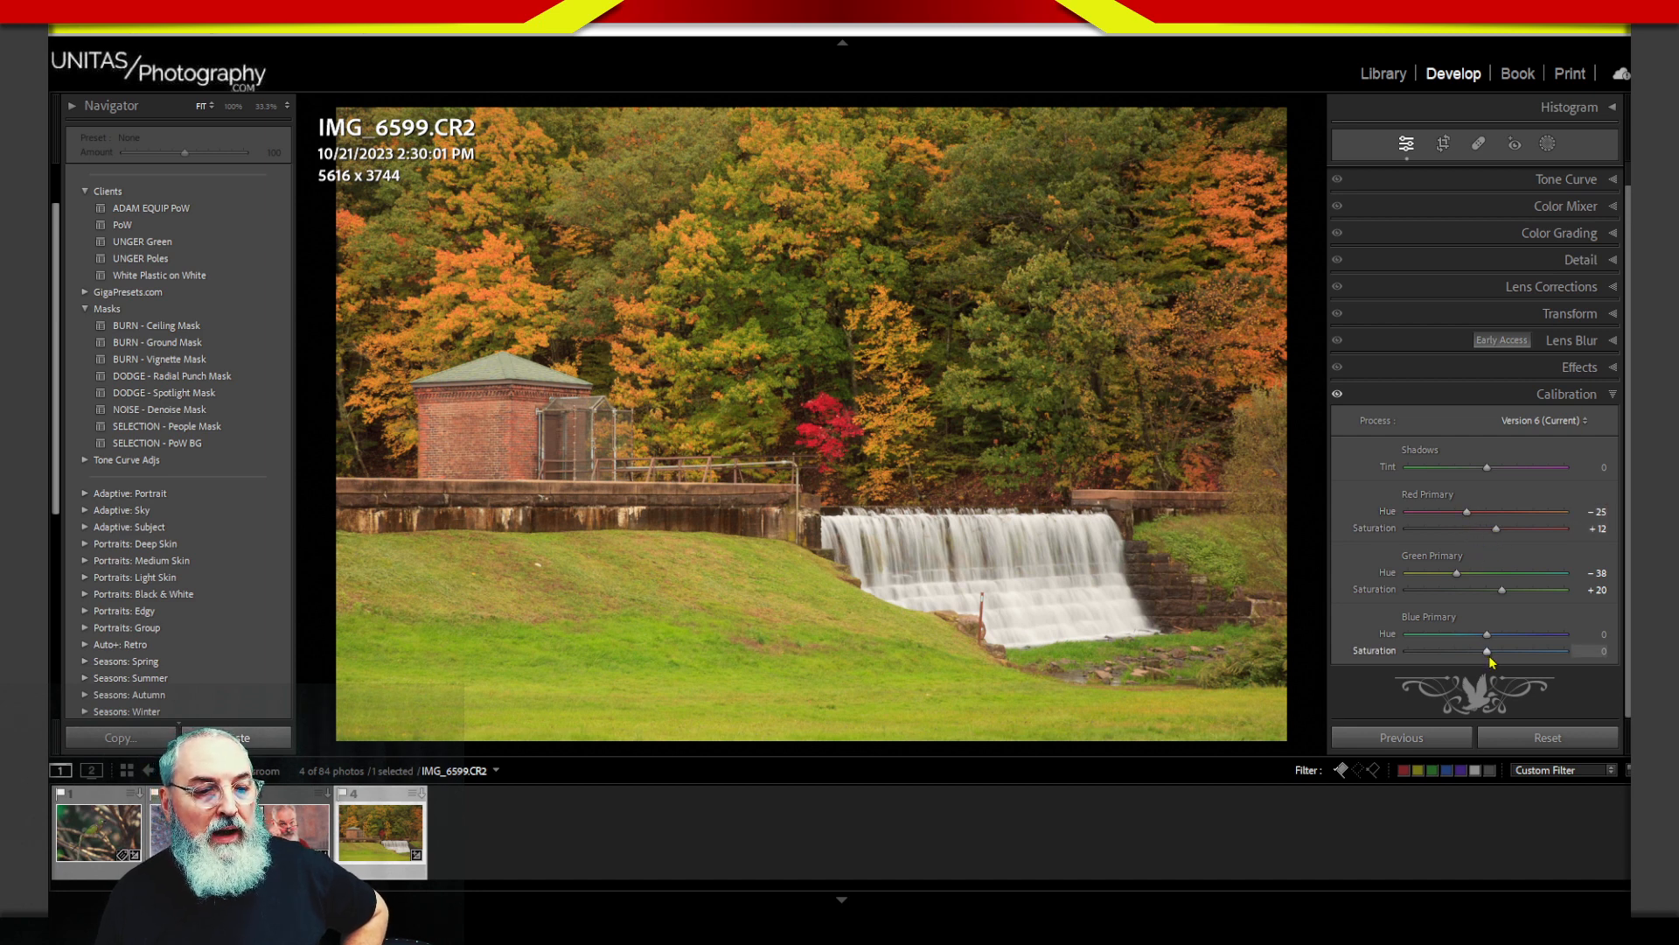
# Step: Try the Blue Primary saturation at -7 and -16, and set the Blue Primary to hue +4 and saturation +3
pyautogui.moveTo(1488, 658); pyautogui.dragTo(1495, 694)
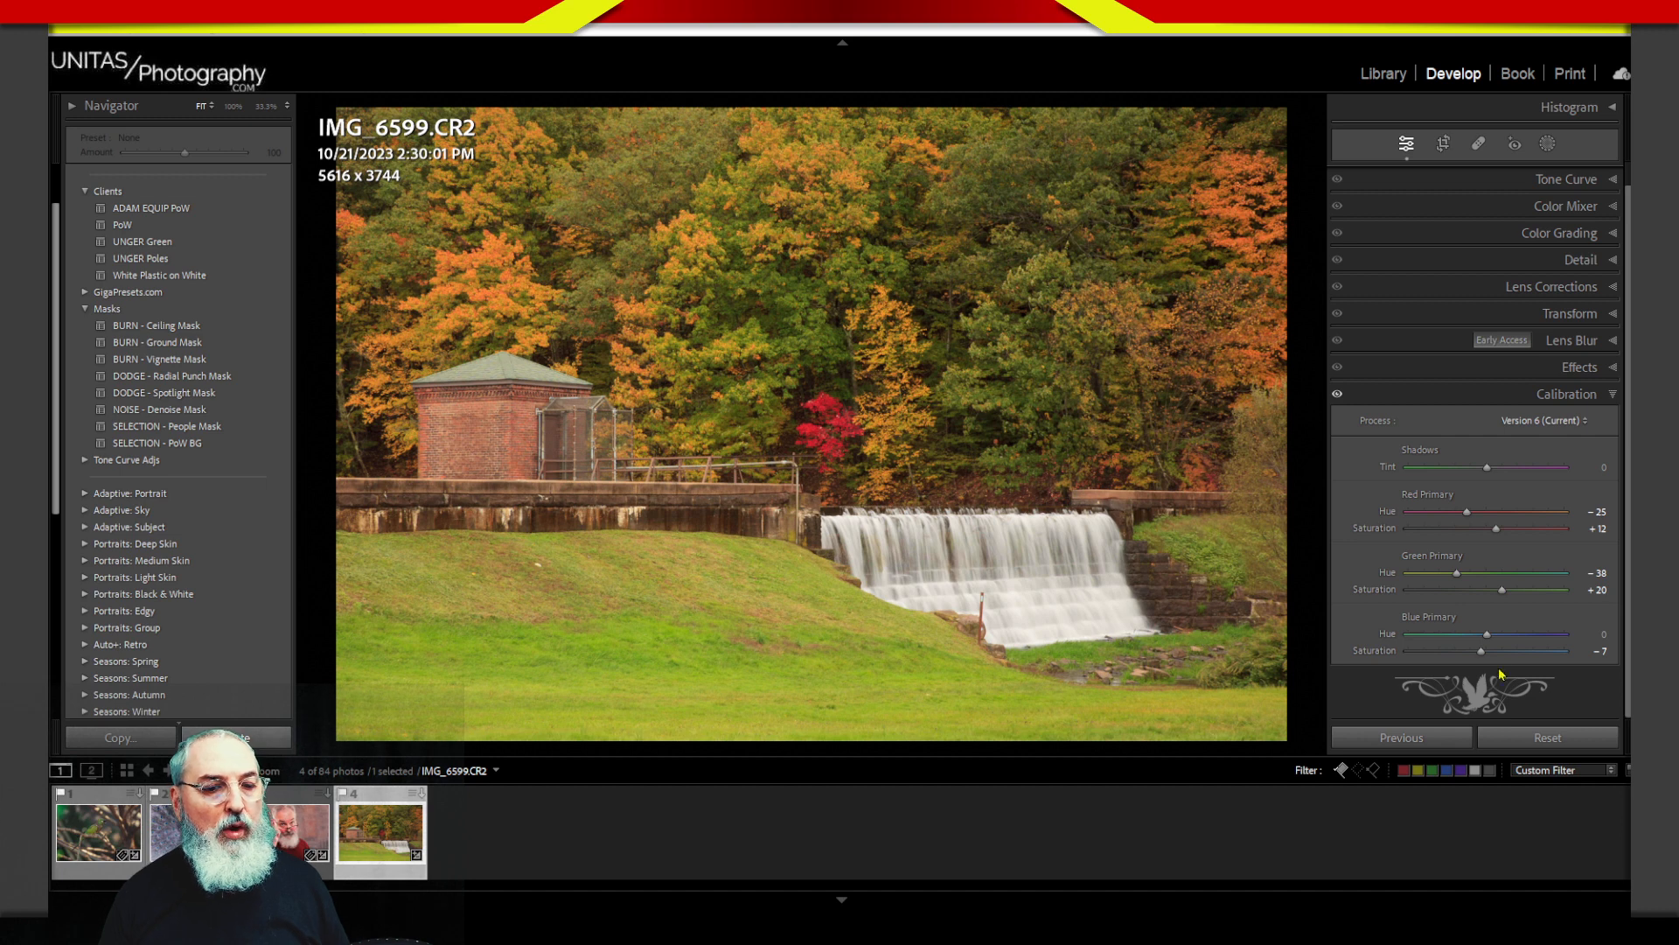
pyautogui.moveTo(1484, 662); pyautogui.dragTo(1475, 662)
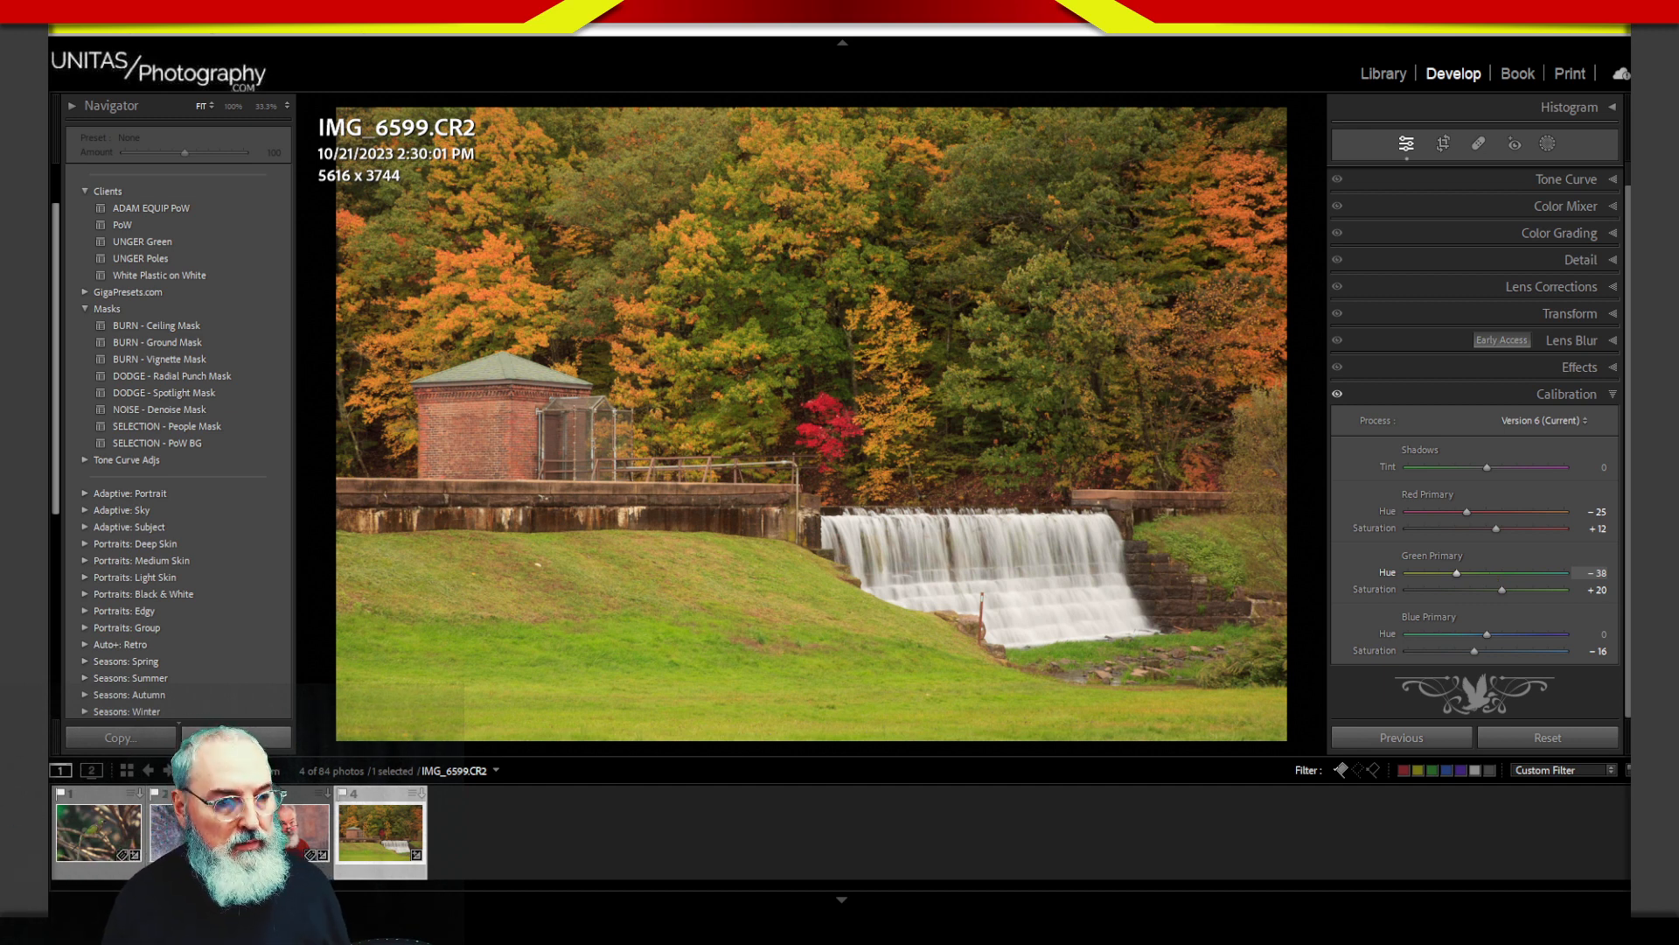
pyautogui.moveTo(1474, 652); pyautogui.dragTo(1488, 653)
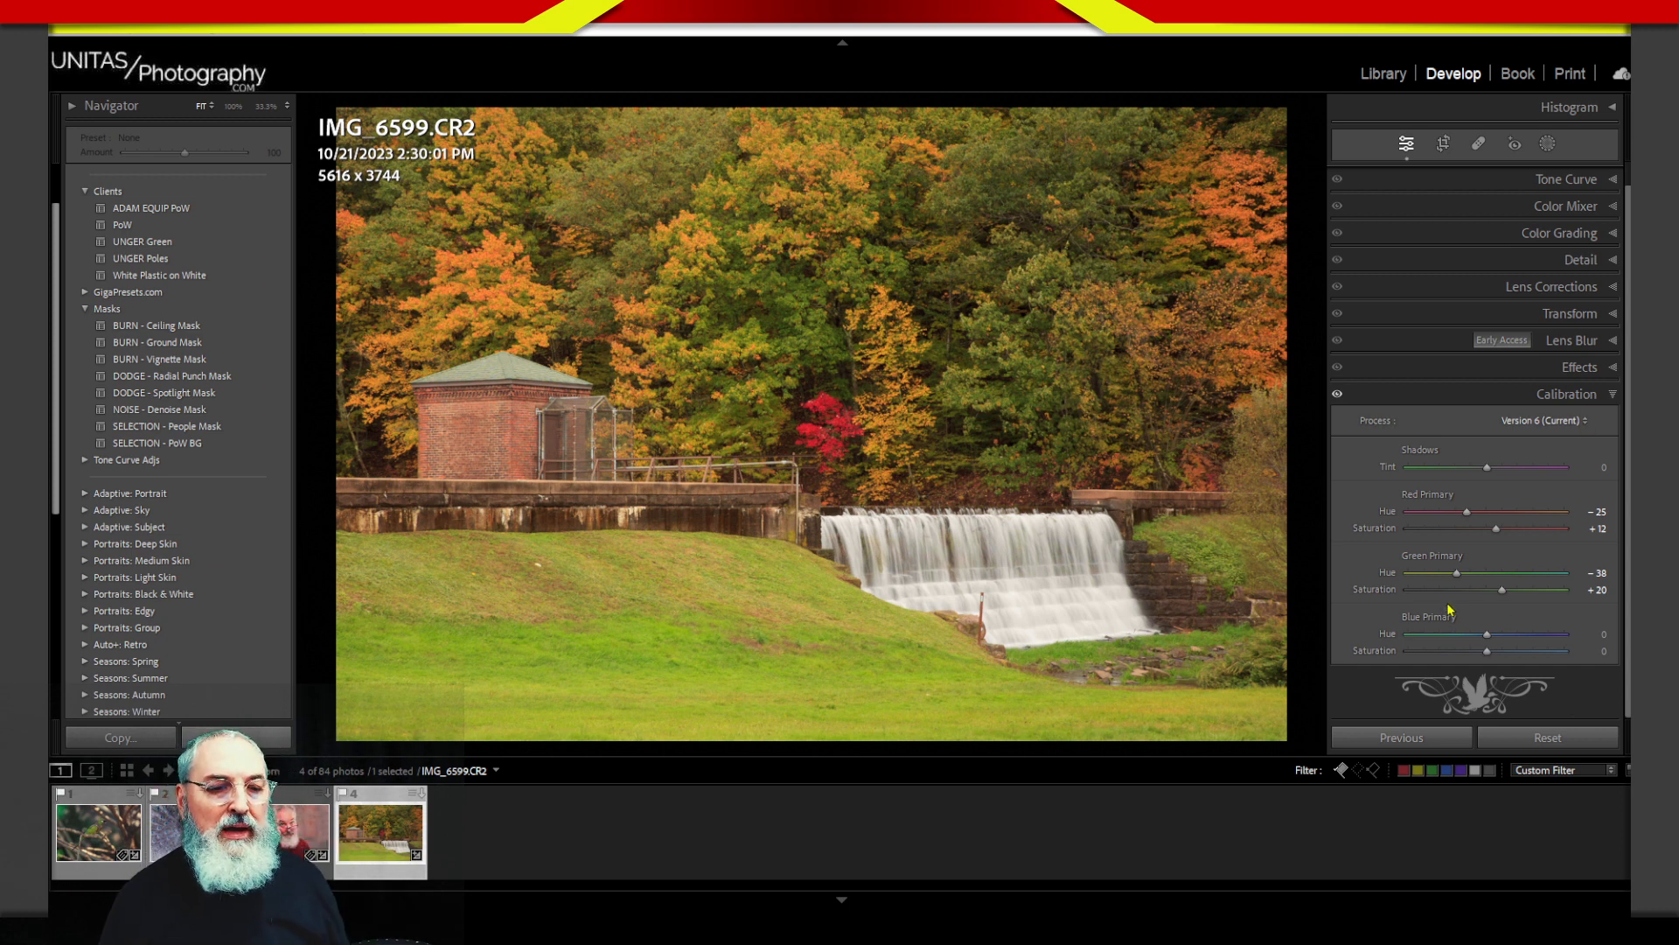
pyautogui.moveTo(1488, 639)
pyautogui.mouseDown()
pyautogui.moveTo(1466, 638)
pyautogui.moveTo(1492, 641)
pyautogui.mouseUp()
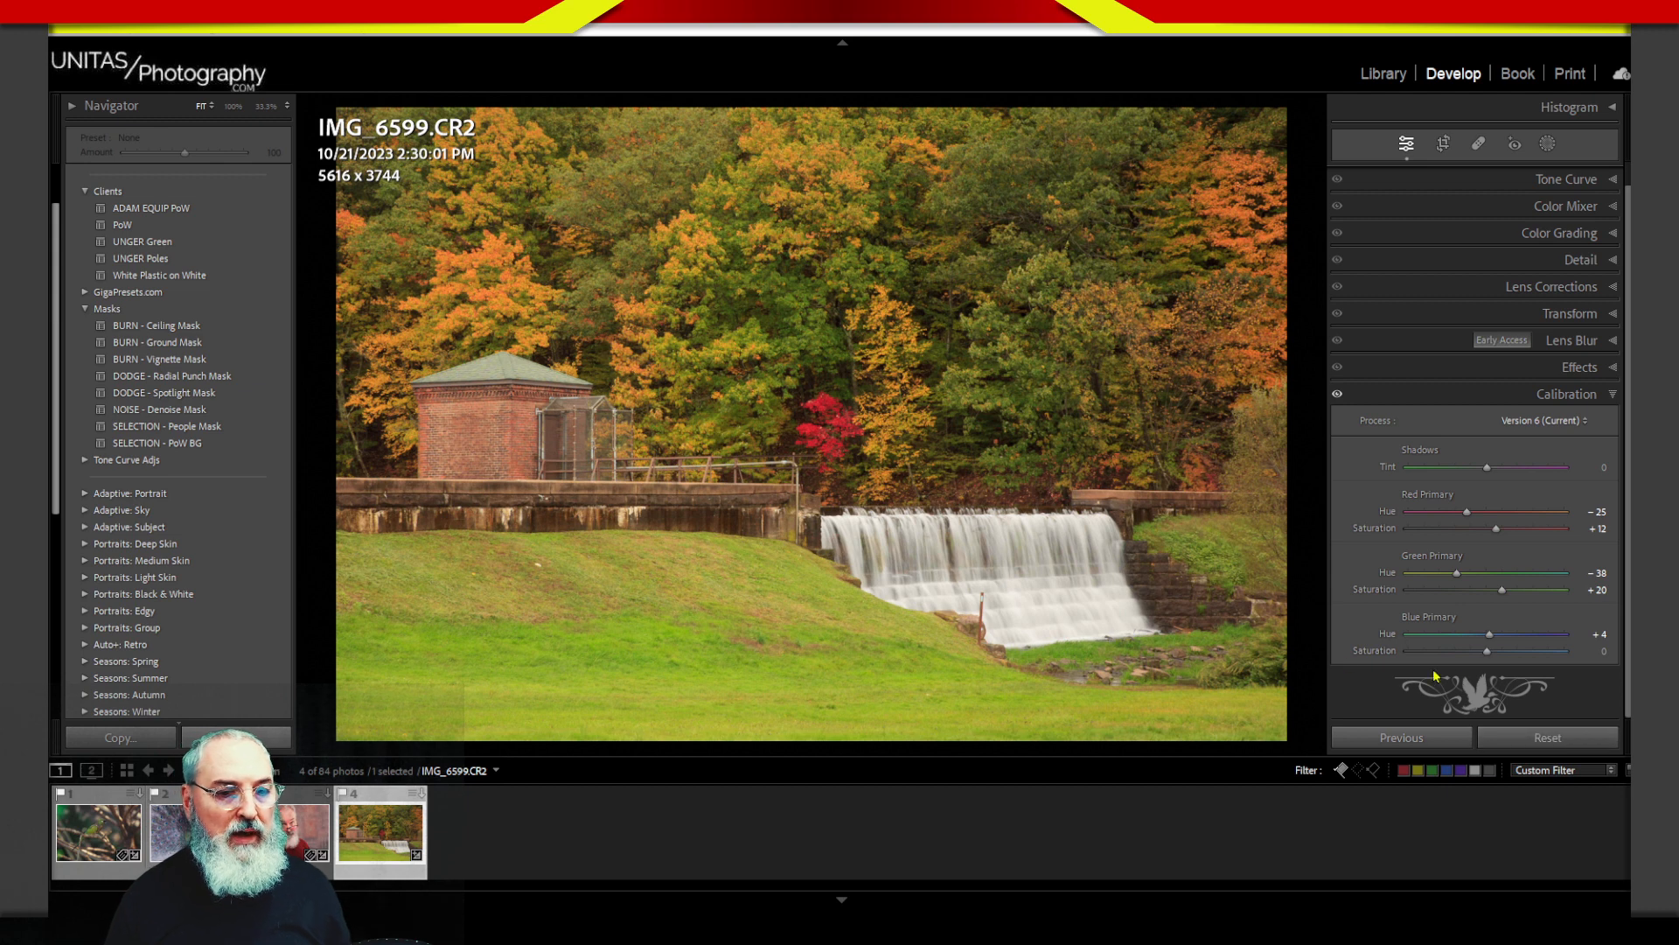
pyautogui.moveTo(1488, 651); pyautogui.dragTo(1491, 652)
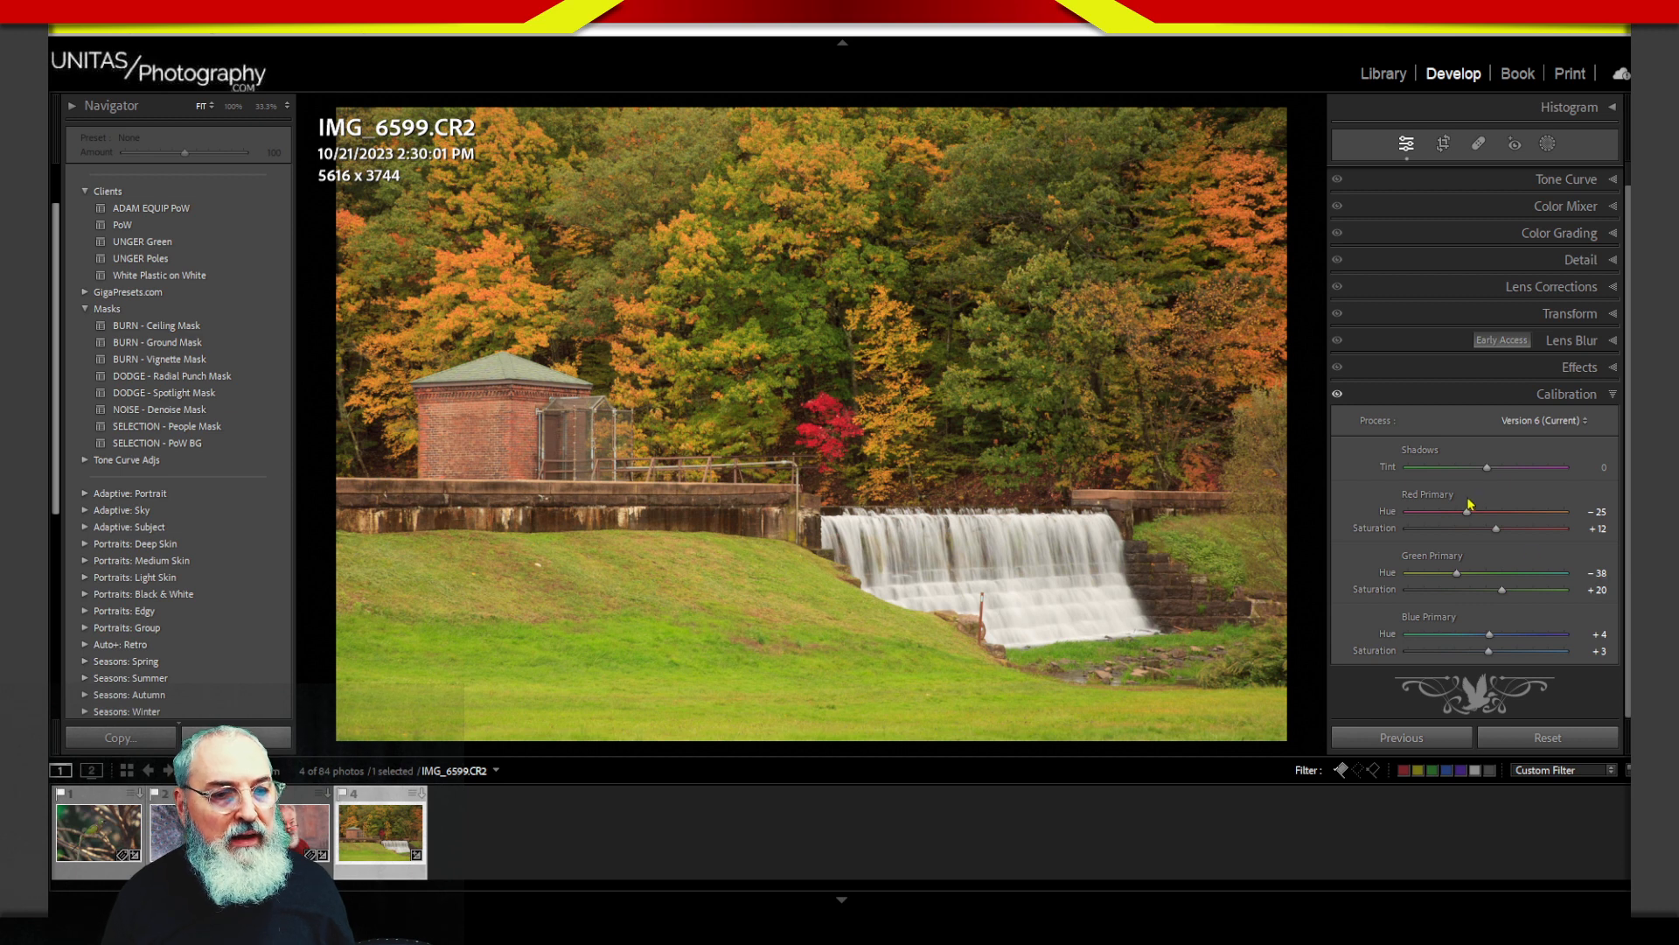
# Step: Try the Red Primary saturation at +36, set it to +9, and lower the Green Primary saturation to +6
pyautogui.moveTo(1495, 531)
pyautogui.mouseDown()
pyautogui.moveTo(1466, 531)
pyautogui.moveTo(1519, 525)
pyautogui.moveTo(1469, 518)
pyautogui.moveTo(1518, 509)
pyautogui.mouseUp()
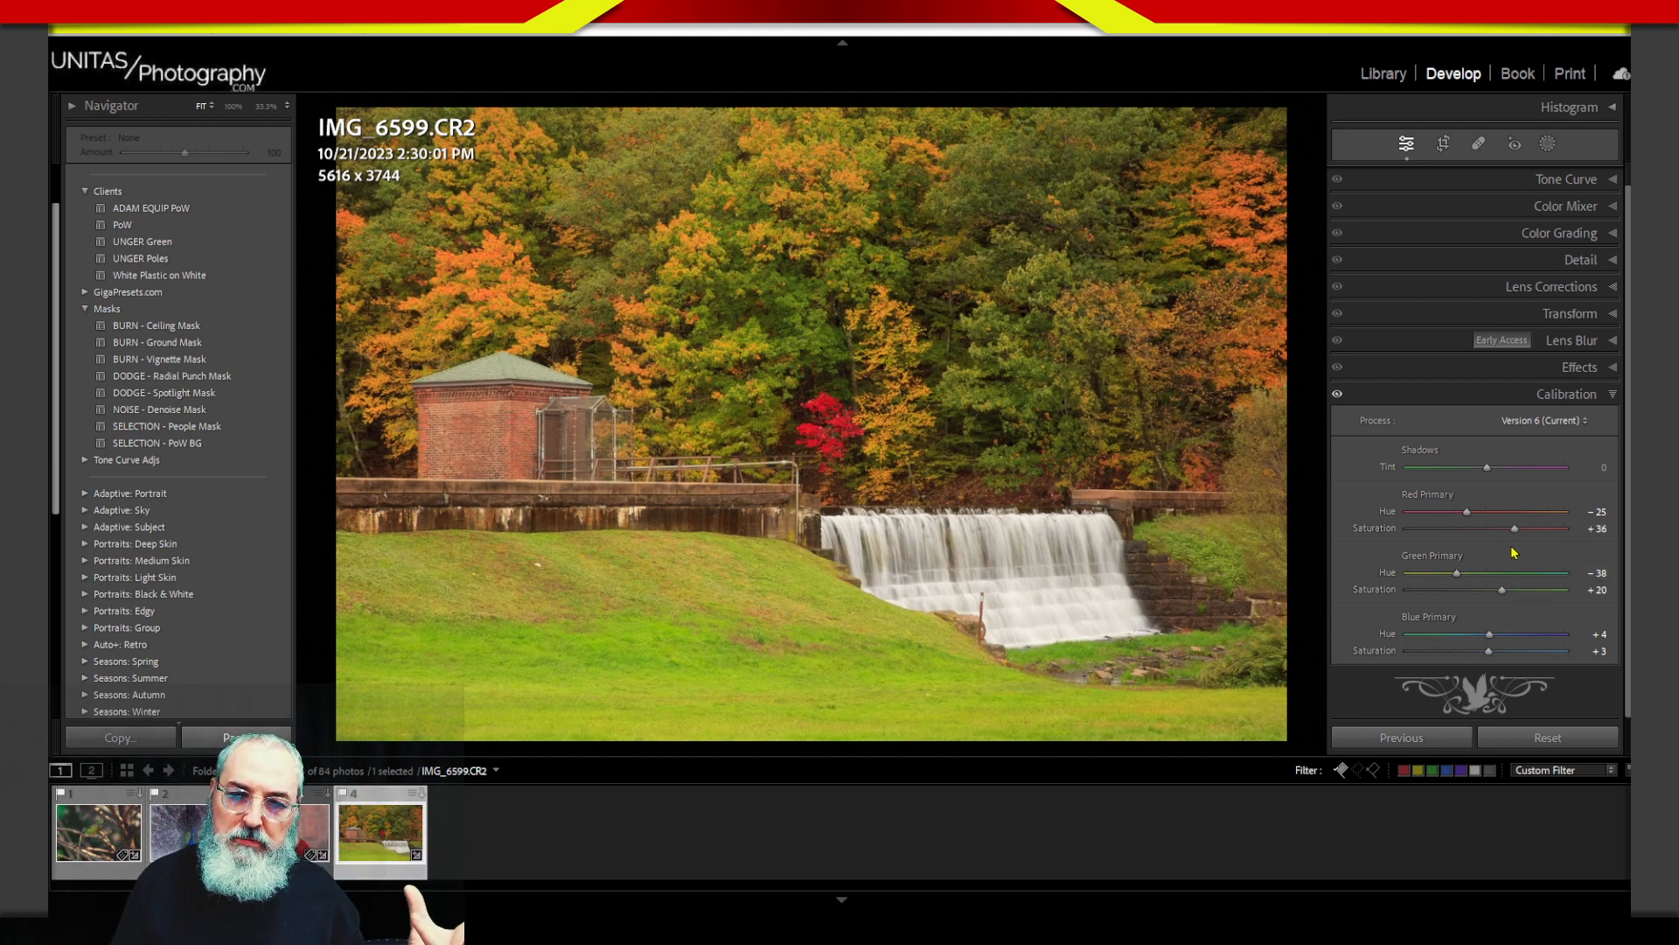
pyautogui.moveTo(1515, 529); pyautogui.dragTo(1494, 532)
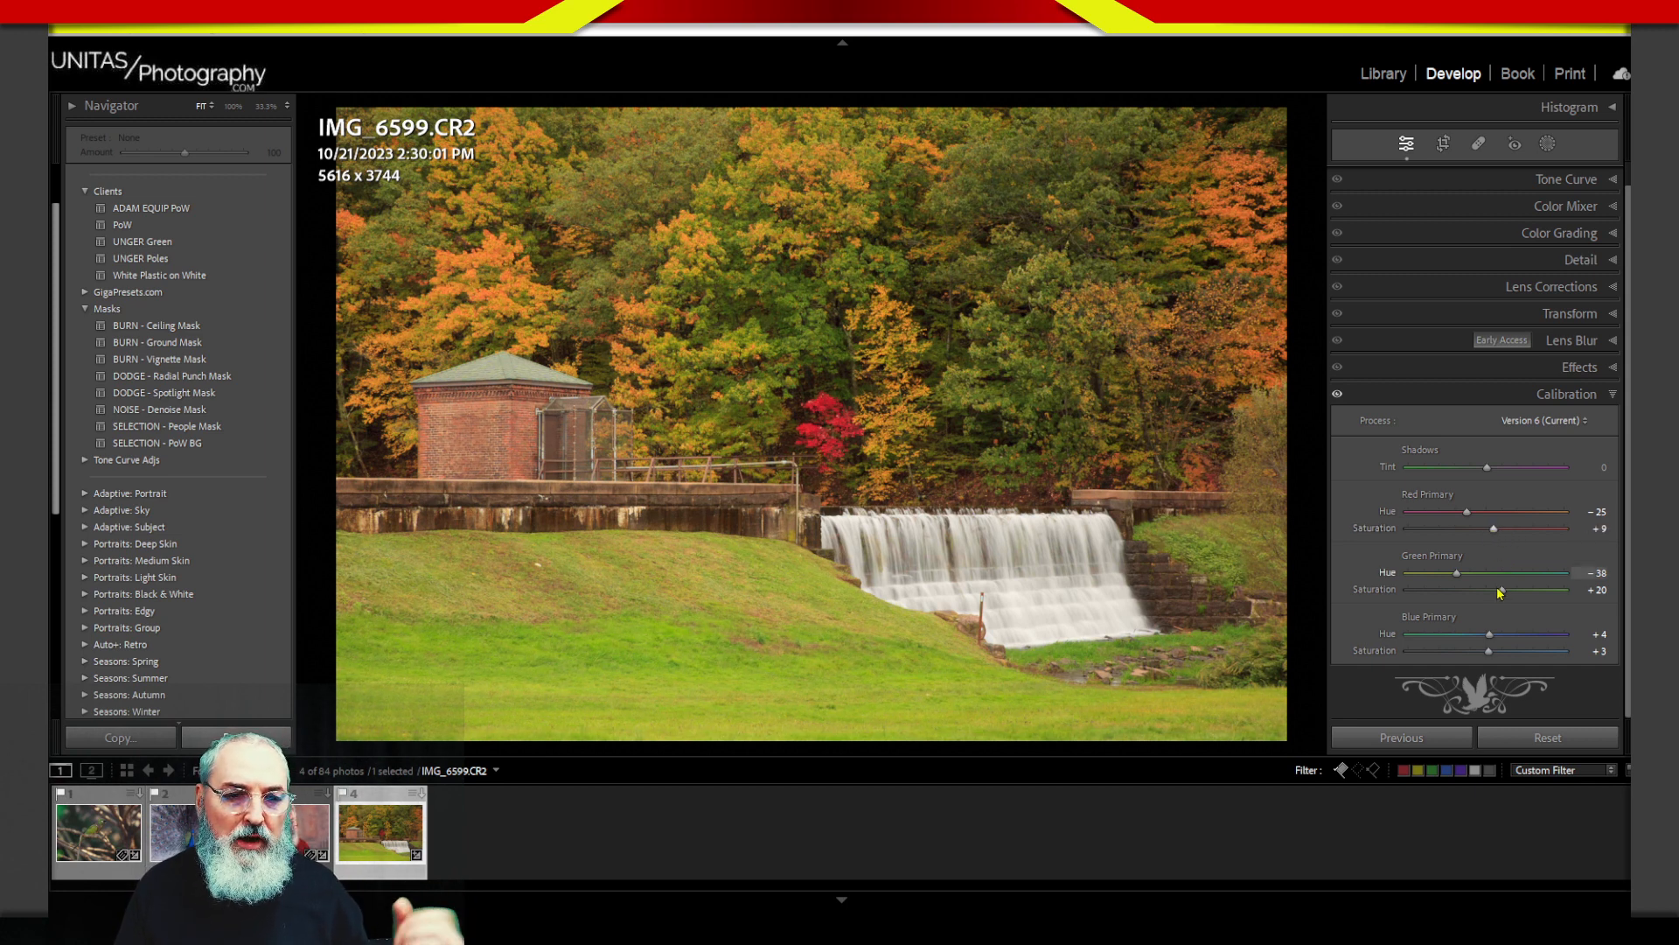
pyautogui.moveTo(1502, 589)
pyautogui.mouseDown()
pyautogui.moveTo(1464, 593)
pyautogui.moveTo(1521, 593)
pyautogui.moveTo(1475, 594)
pyautogui.moveTo(1495, 592)
pyautogui.mouseUp()
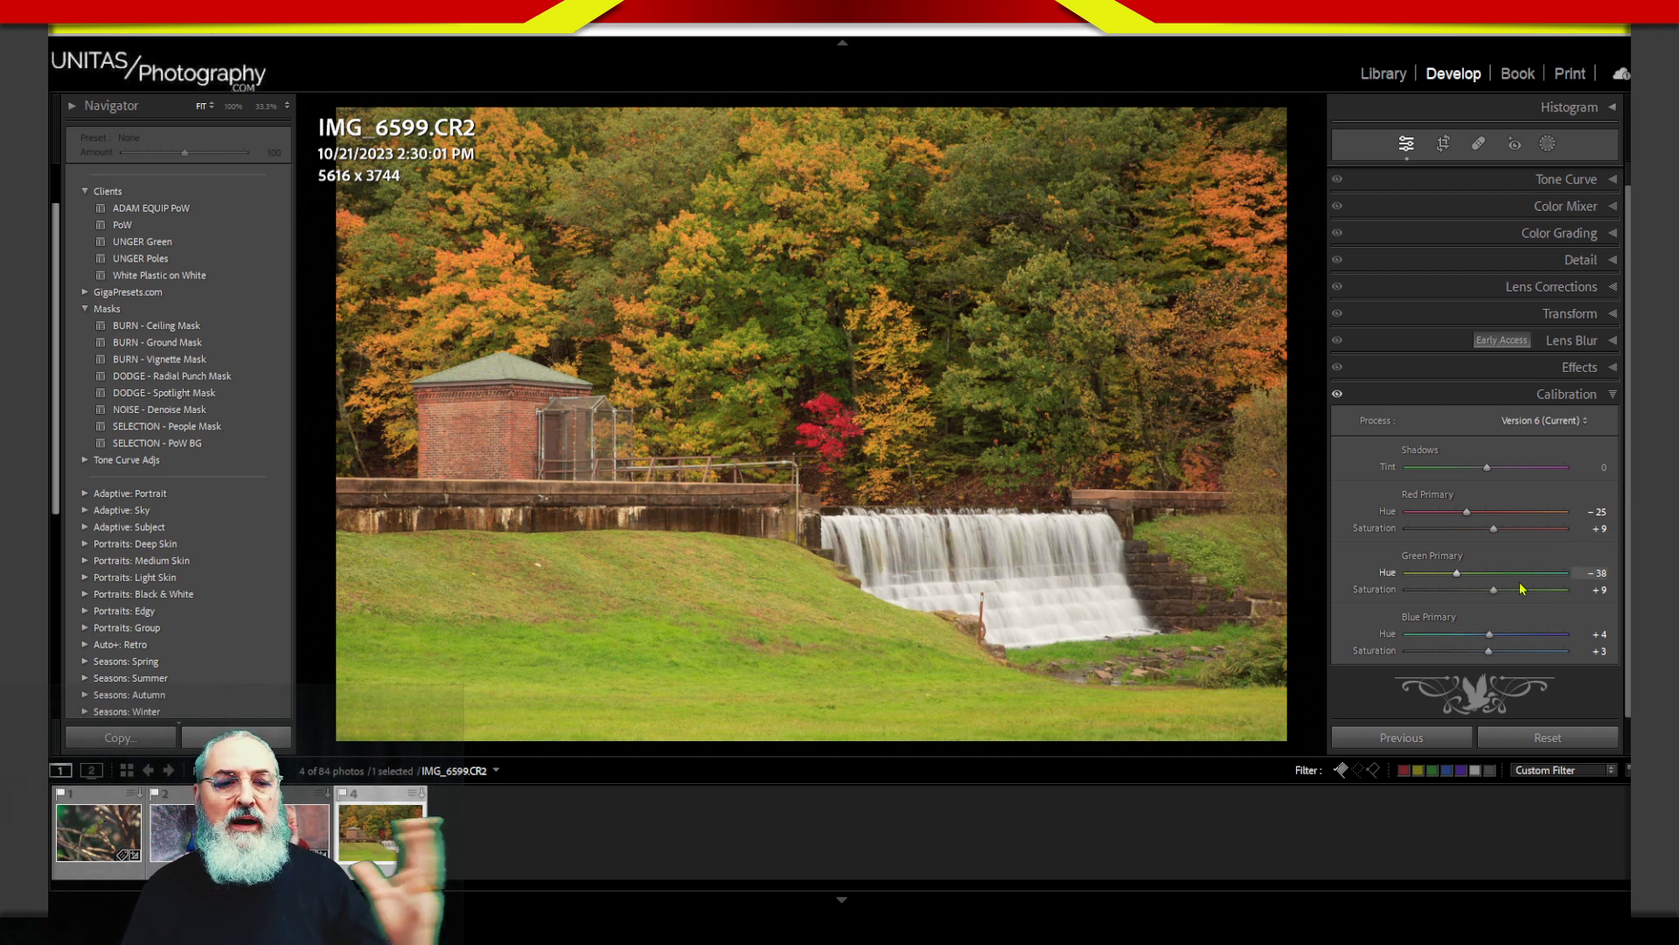
pyautogui.moveTo(1493, 590)
pyautogui.mouseDown()
pyautogui.moveTo(1448, 593)
pyautogui.moveTo(1541, 582)
pyautogui.moveTo(1439, 602)
pyautogui.moveTo(1491, 598)
pyautogui.mouseUp()
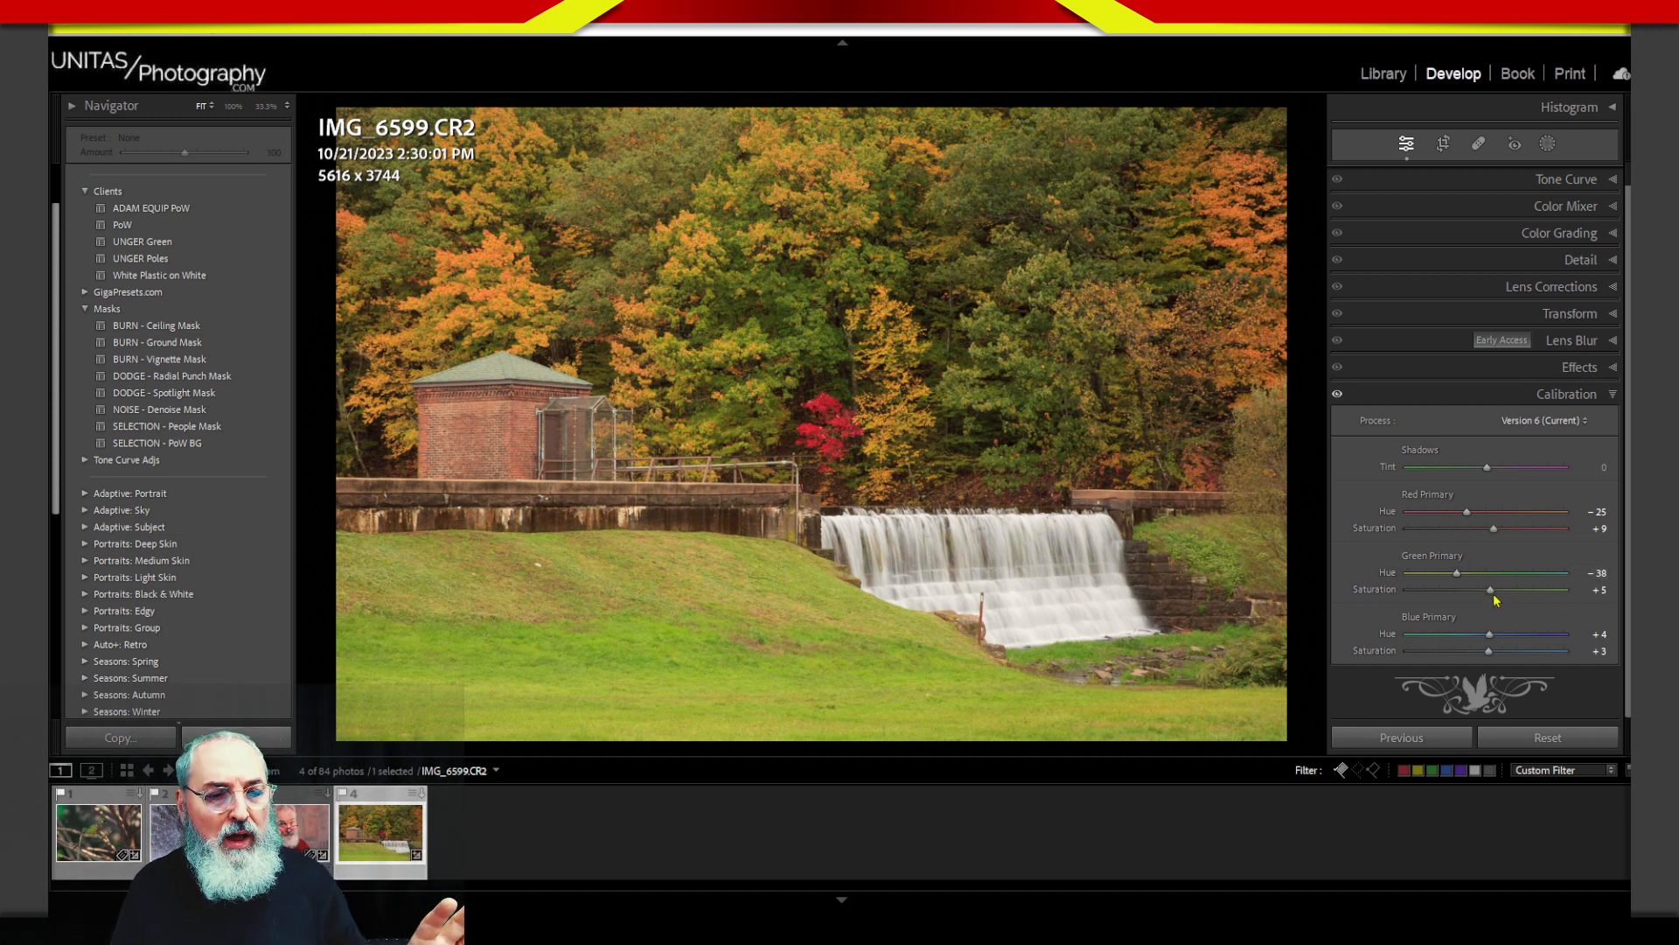
pyautogui.moveTo(1495, 600); pyautogui.dragTo(1493, 595)
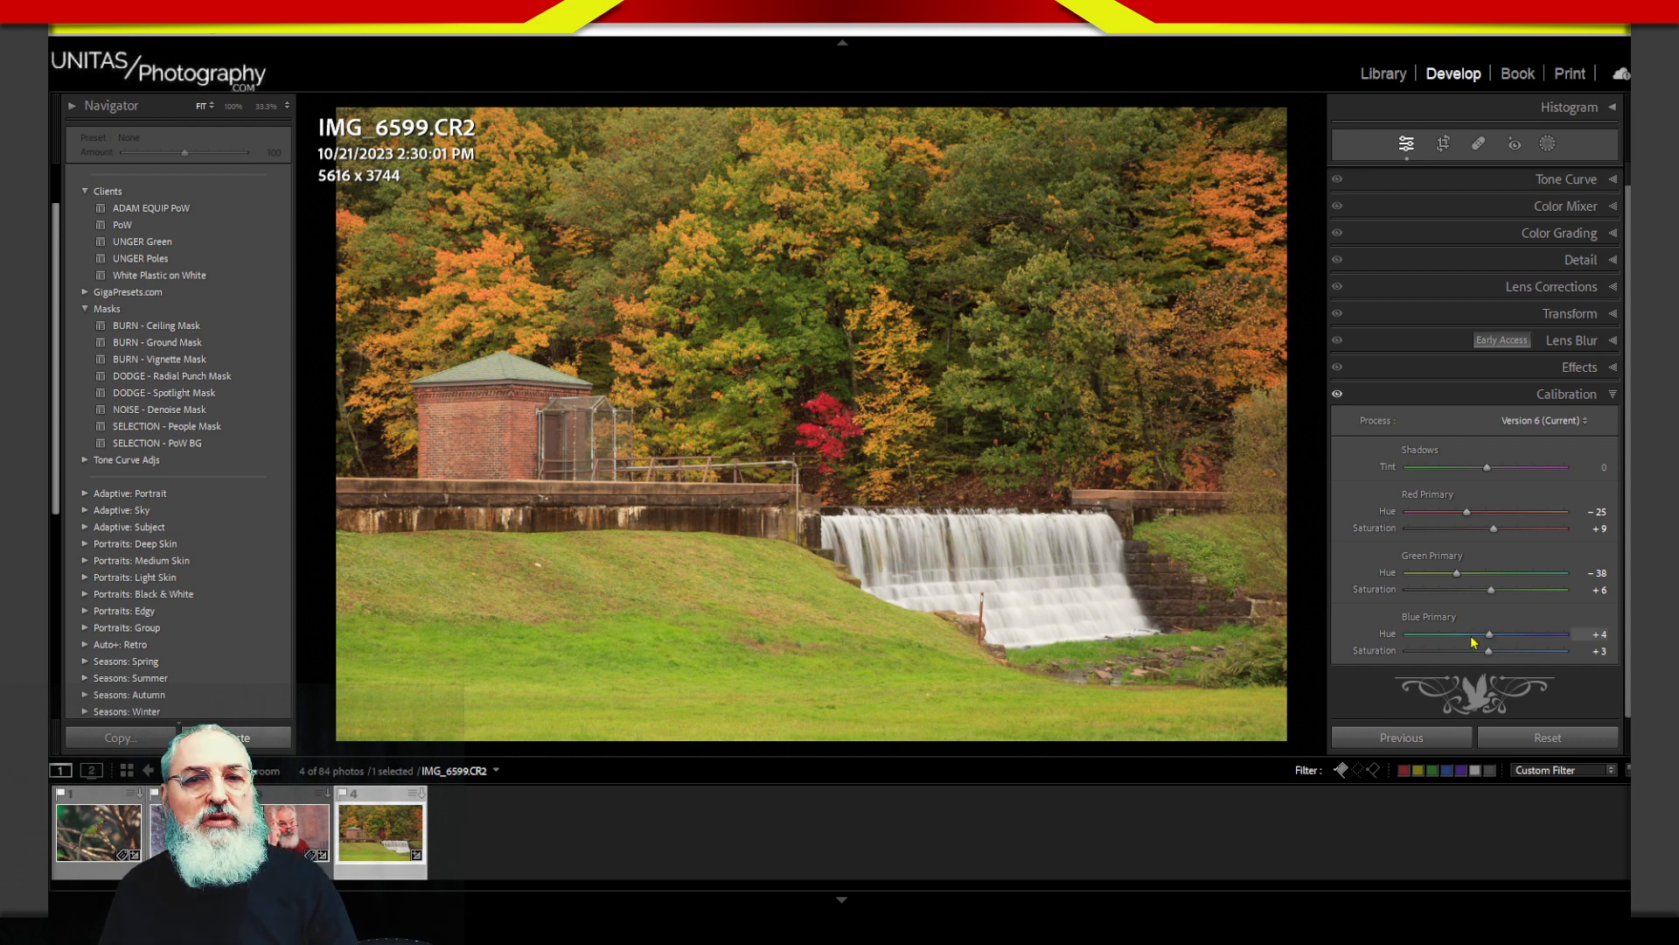
# Step: Set the Green Primary to hue -40 and saturation +7, and reduce the Blue Primary saturation to -18
pyautogui.moveTo(1488, 652); pyautogui.dragTo(1485, 673)
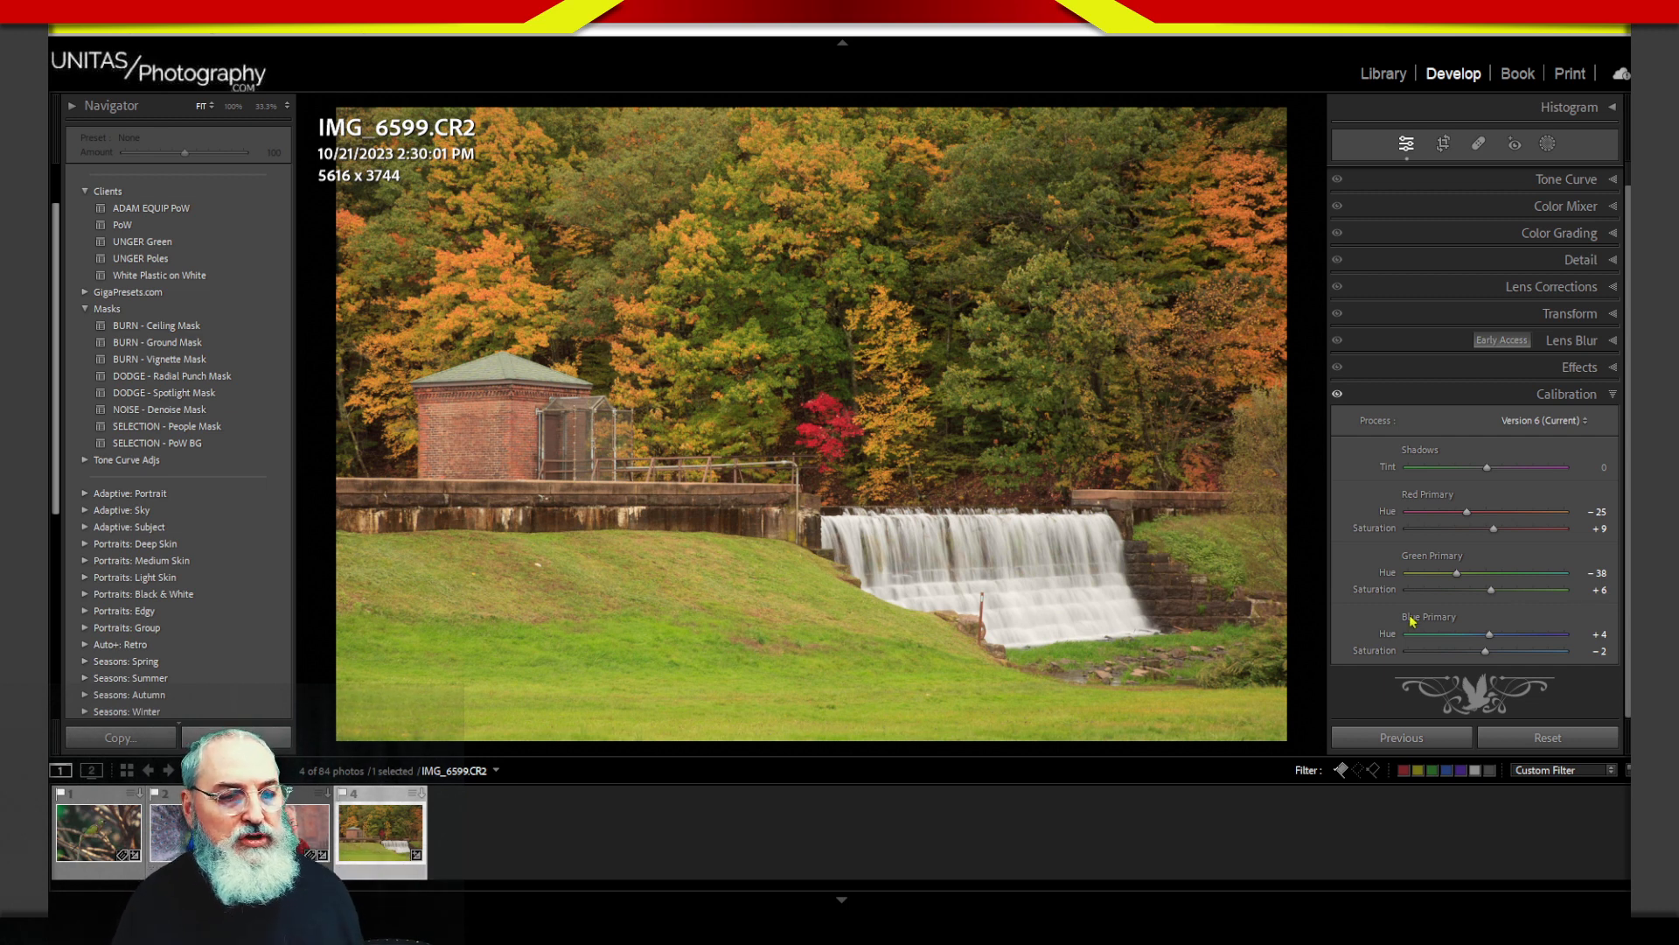
pyautogui.moveTo(1456, 573); pyautogui.dragTo(1492, 593)
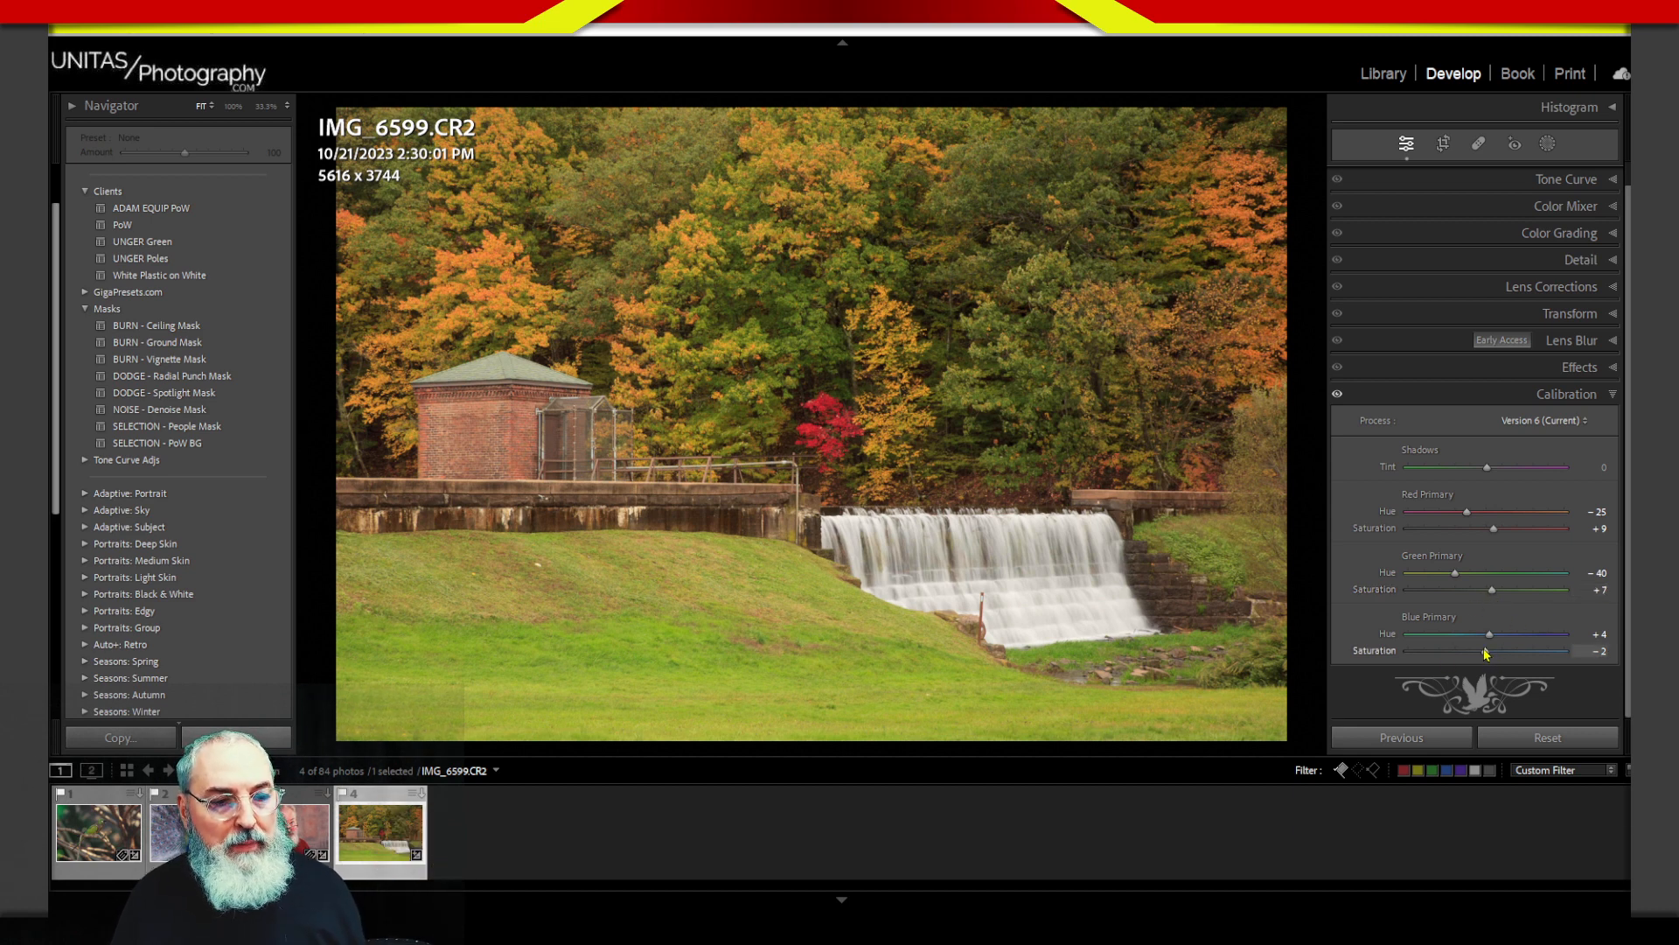
pyautogui.moveTo(1484, 652); pyautogui.dragTo(1472, 652)
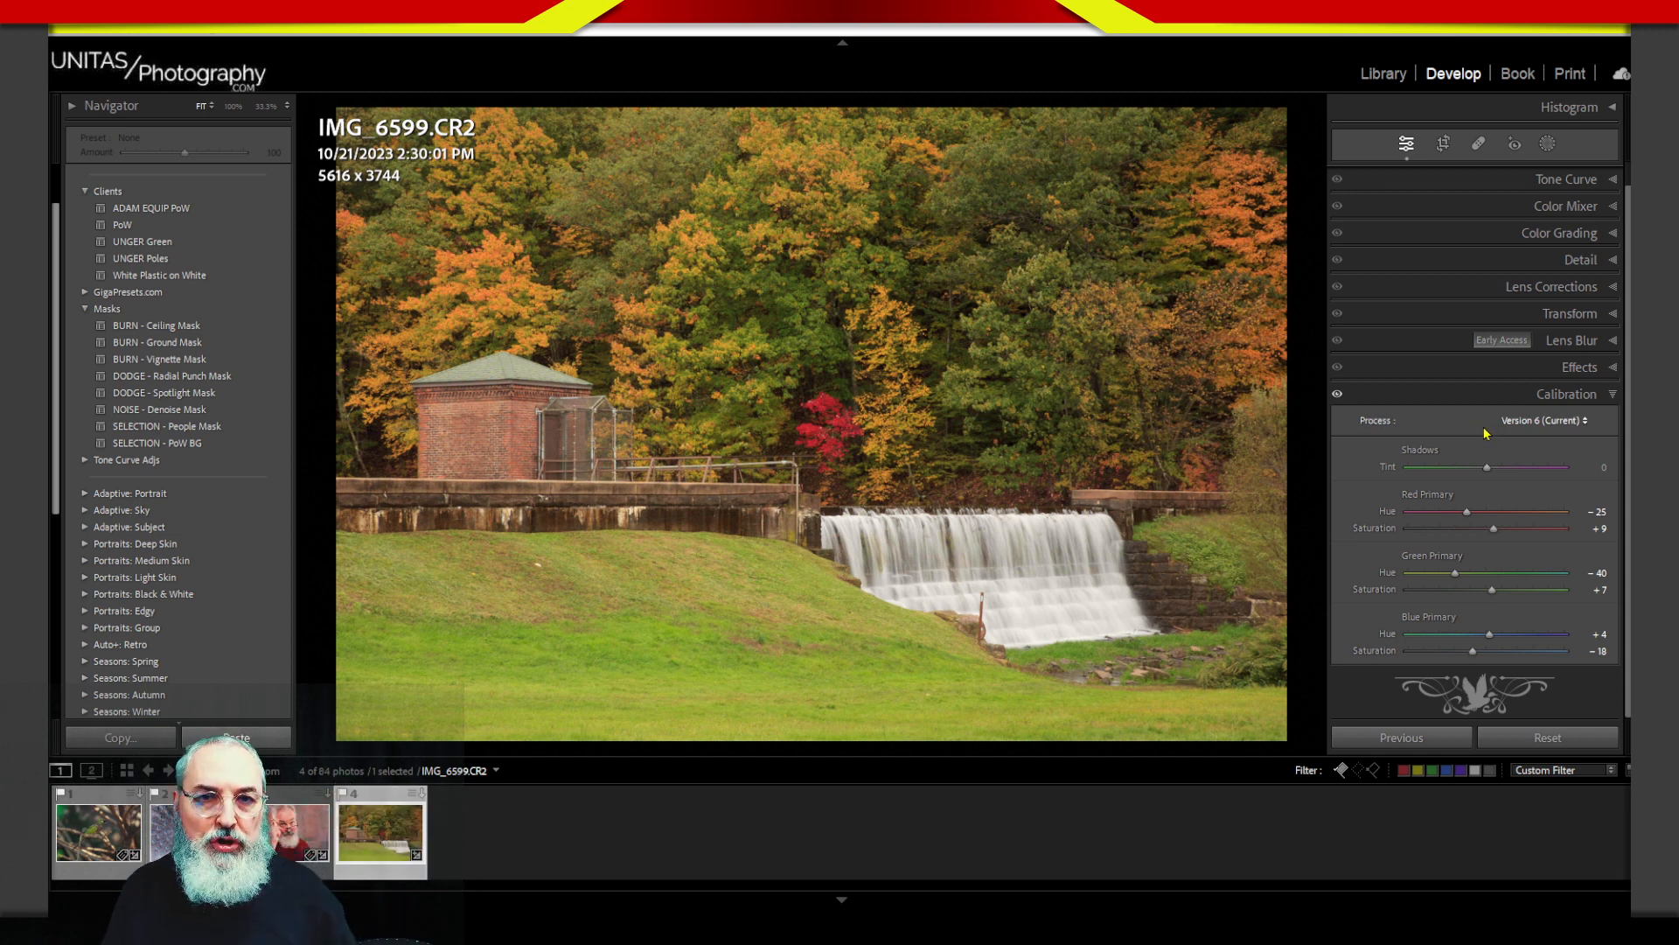
# Step: Lower the Green saturation to -100 in the Color Mixer's HSL adjustments
pyautogui.click(1530, 394)
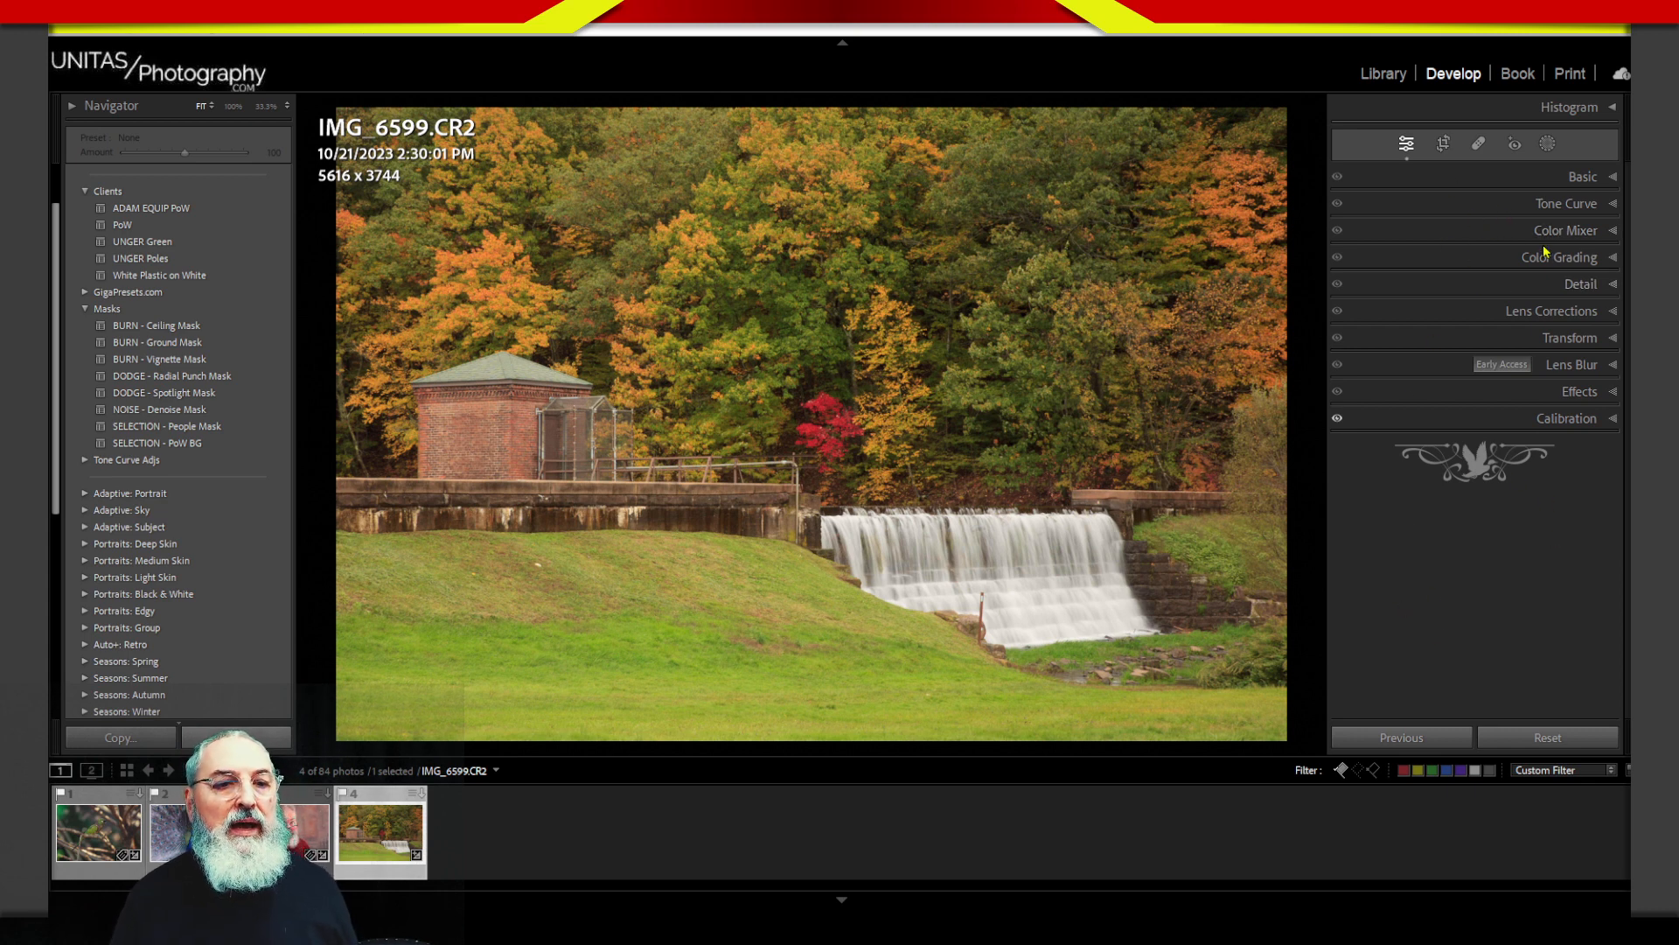
pyautogui.click(1566, 230)
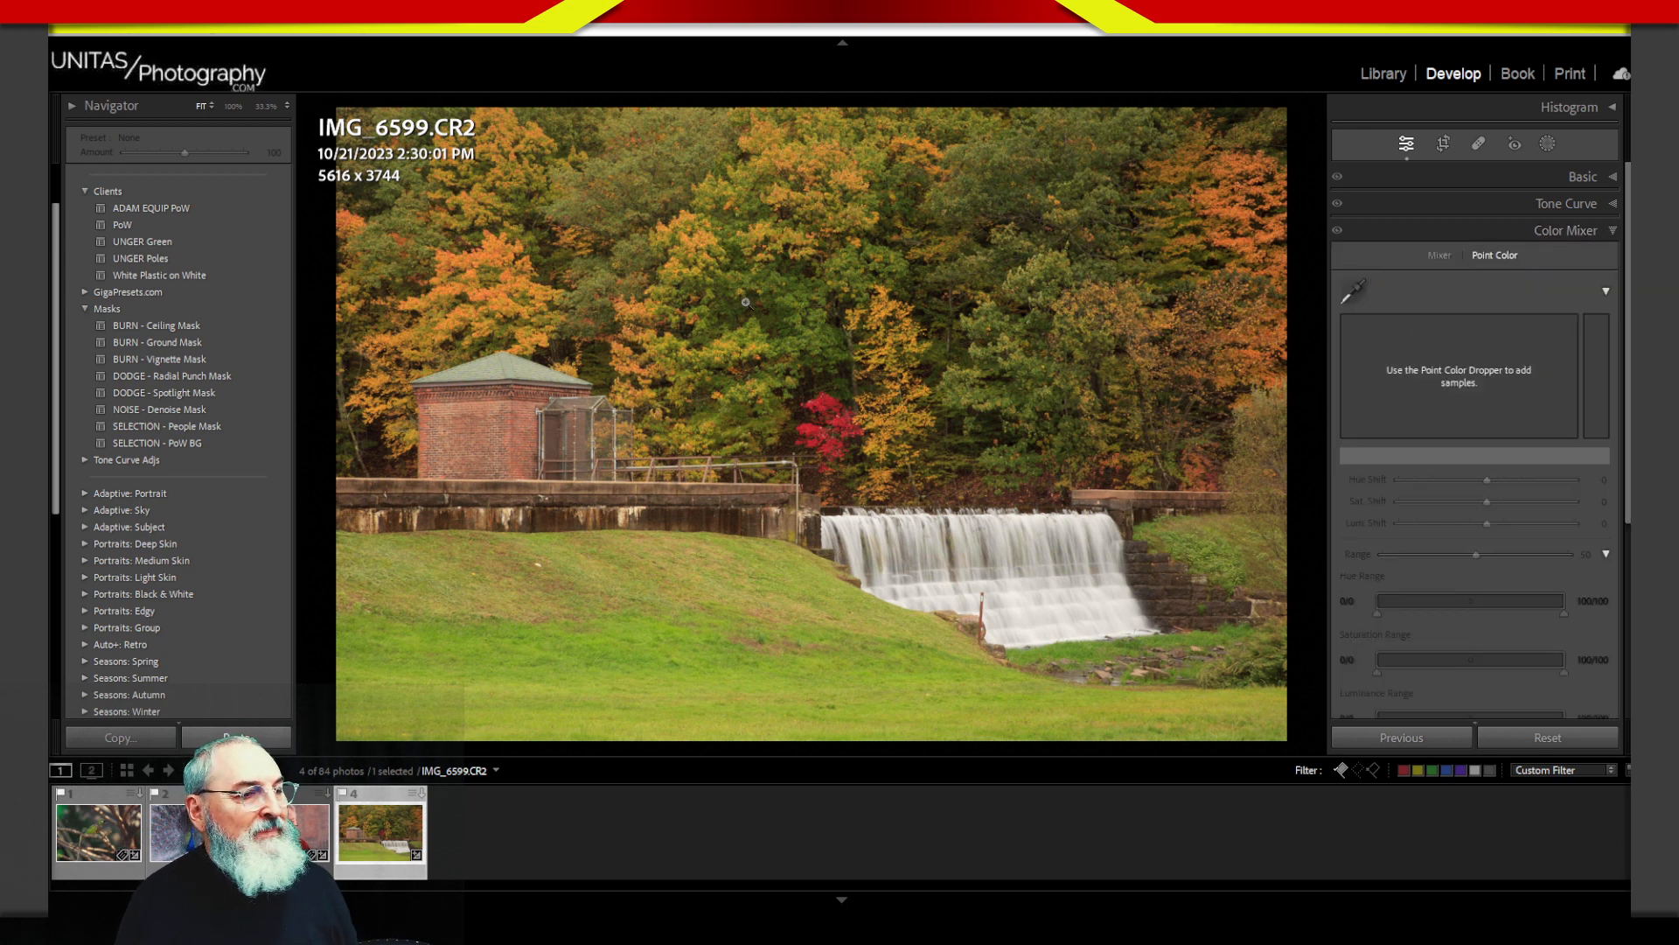
pyautogui.click(1439, 256)
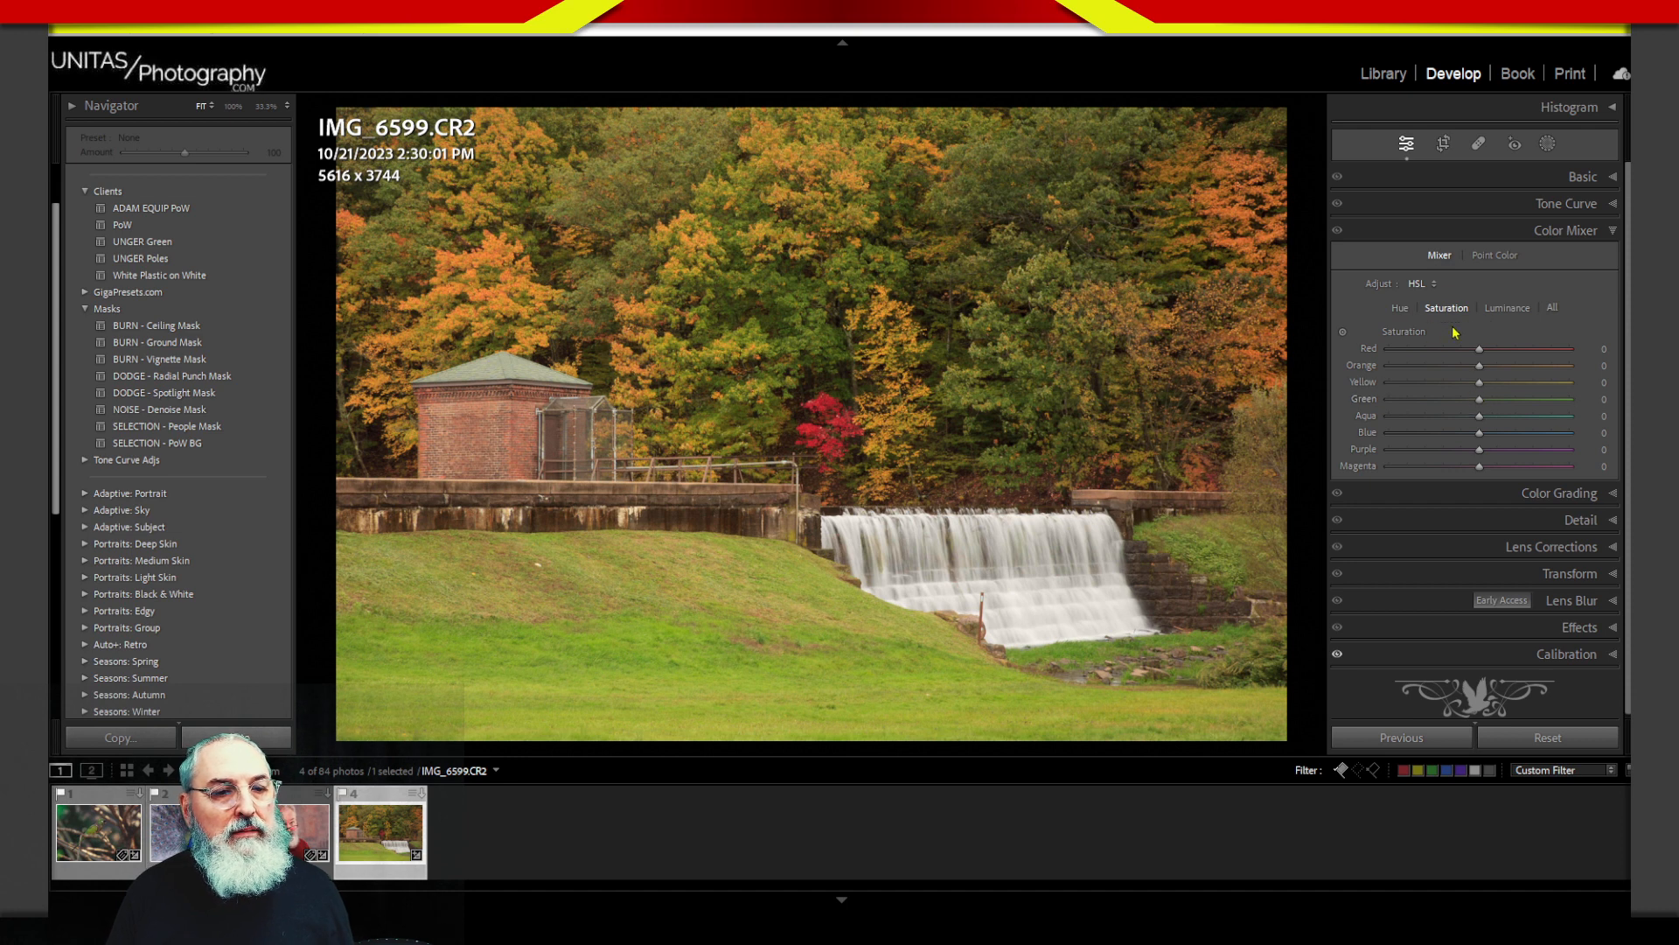
pyautogui.moveTo(1479, 401); pyautogui.dragTo(1343, 403)
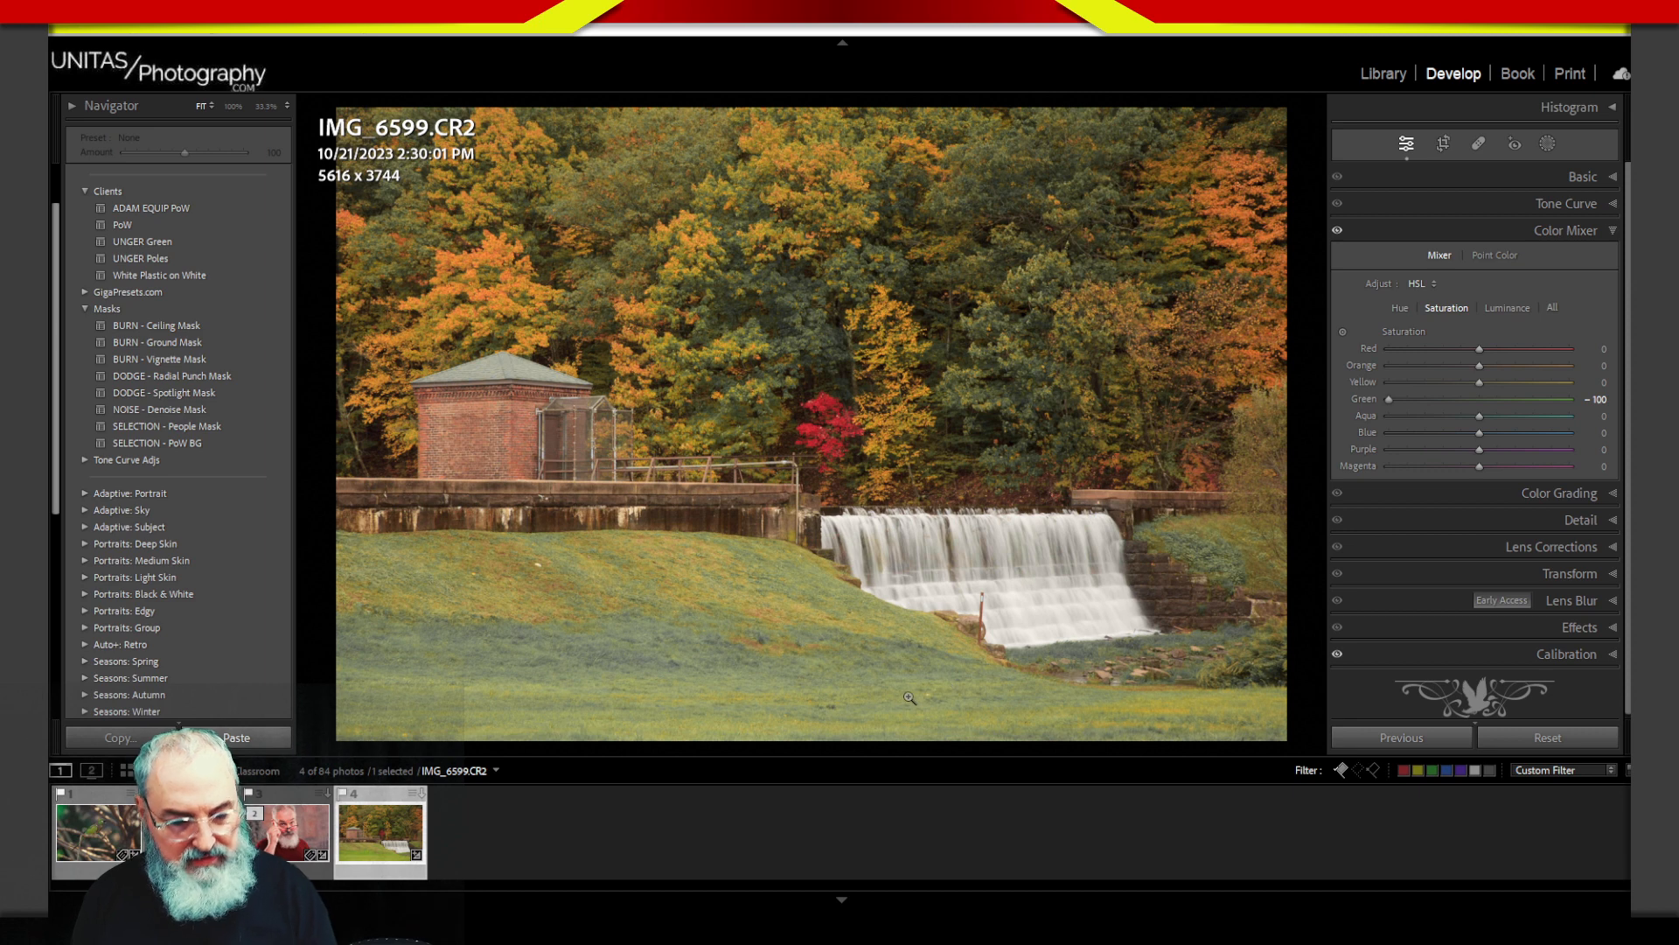
# Step: Circle the grass slope and three green tree areas on the photo to examine how the green desaturation affects them
pyautogui.moveTo(858, 630)
pyautogui.mouseDown()
pyautogui.moveTo(679, 626)
pyautogui.moveTo(451, 591)
pyautogui.moveTo(348, 665)
pyautogui.moveTo(628, 693)
pyautogui.moveTo(917, 680)
pyautogui.moveTo(927, 632)
pyautogui.moveTo(812, 623)
pyautogui.mouseUp()
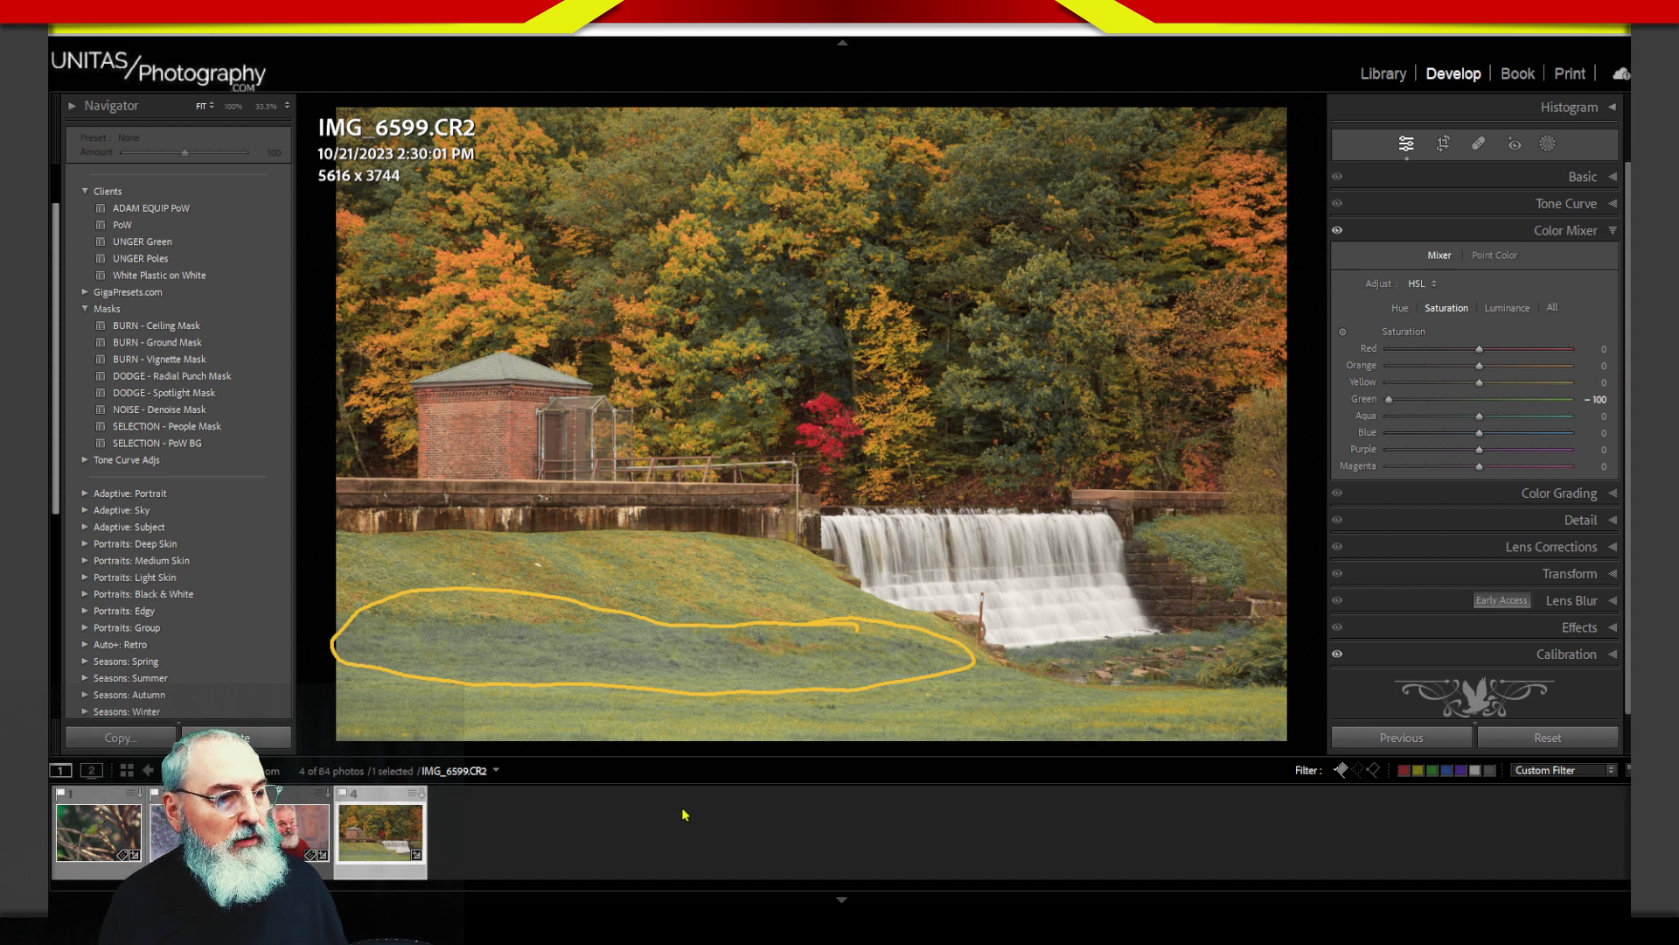
pyautogui.moveTo(896, 249)
pyautogui.mouseDown()
pyautogui.moveTo(762, 273)
pyautogui.moveTo(778, 386)
pyautogui.moveTo(855, 317)
pyautogui.moveTo(827, 256)
pyautogui.mouseUp()
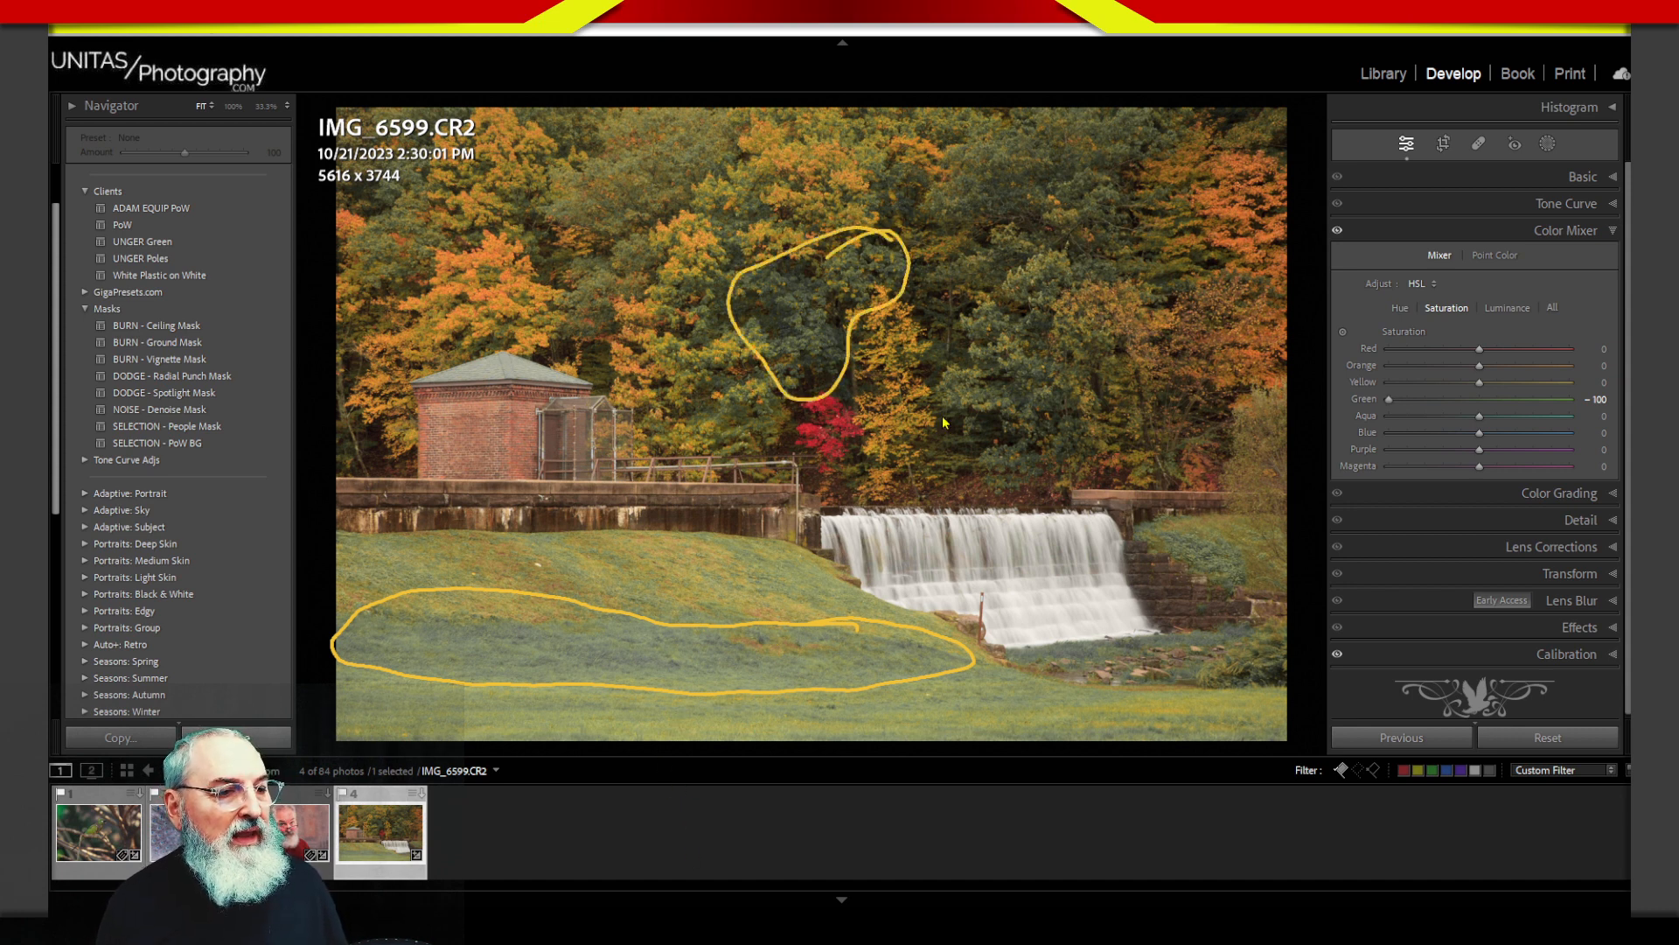
pyautogui.moveTo(1041, 239)
pyautogui.mouseDown()
pyautogui.moveTo(954, 372)
pyautogui.moveTo(1058, 450)
pyautogui.moveTo(1065, 258)
pyautogui.moveTo(997, 289)
pyautogui.mouseUp()
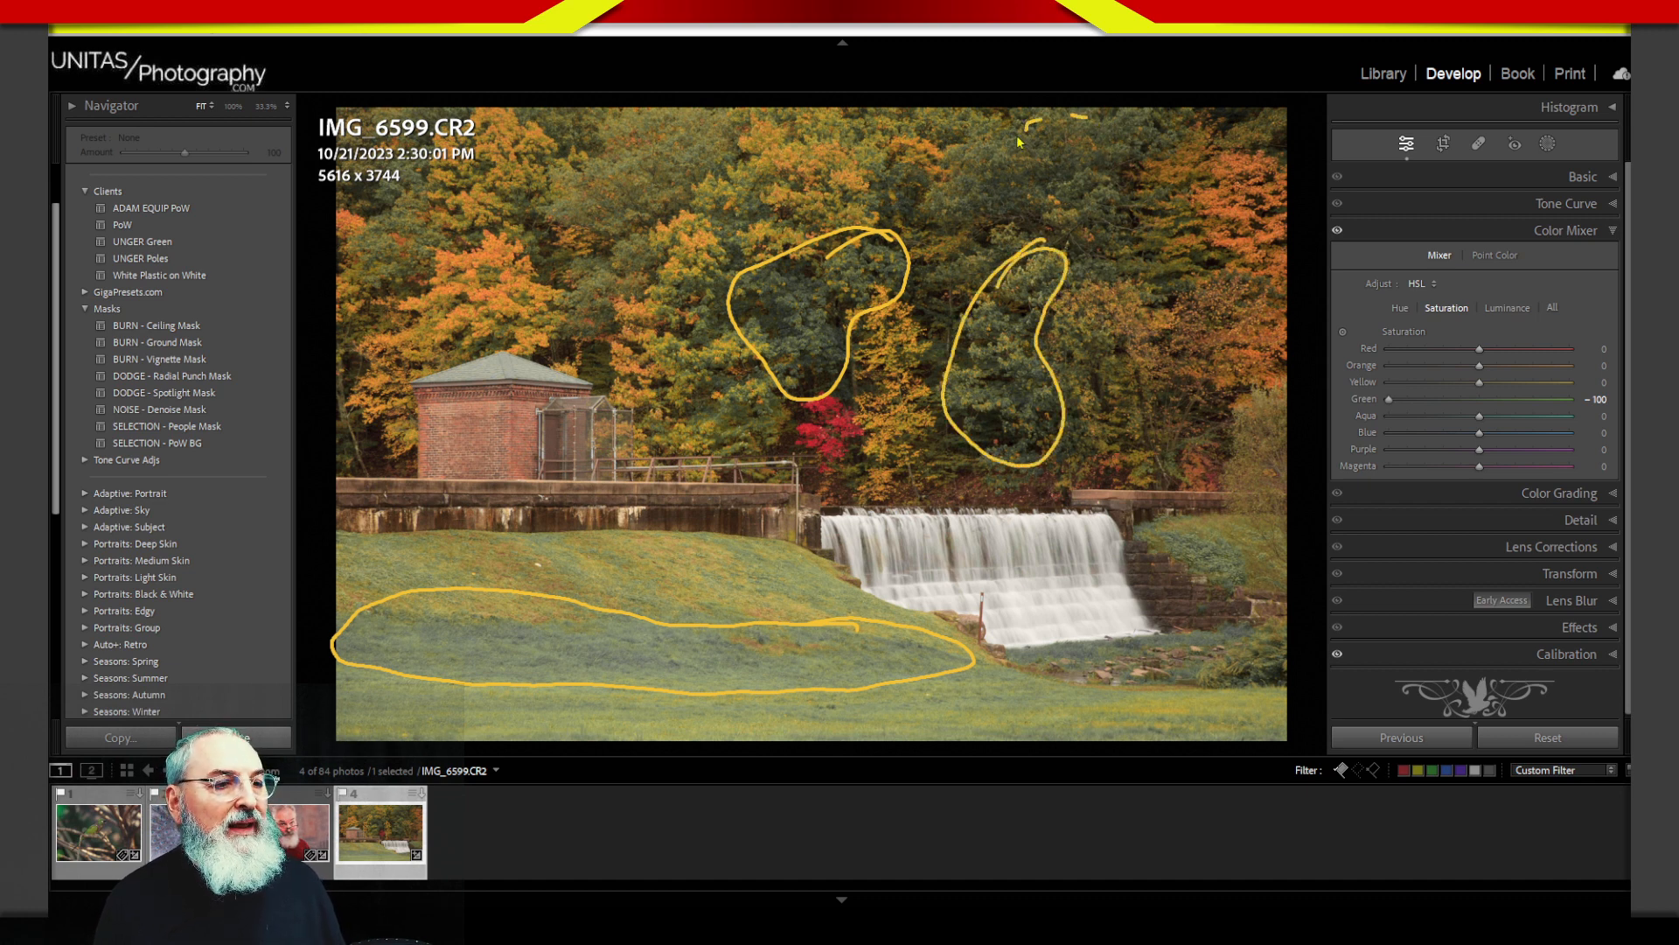
pyautogui.moveTo(1088, 231)
pyautogui.mouseDown()
pyautogui.moveTo(1133, 167)
pyautogui.moveTo(1083, 111)
pyautogui.mouseUp()
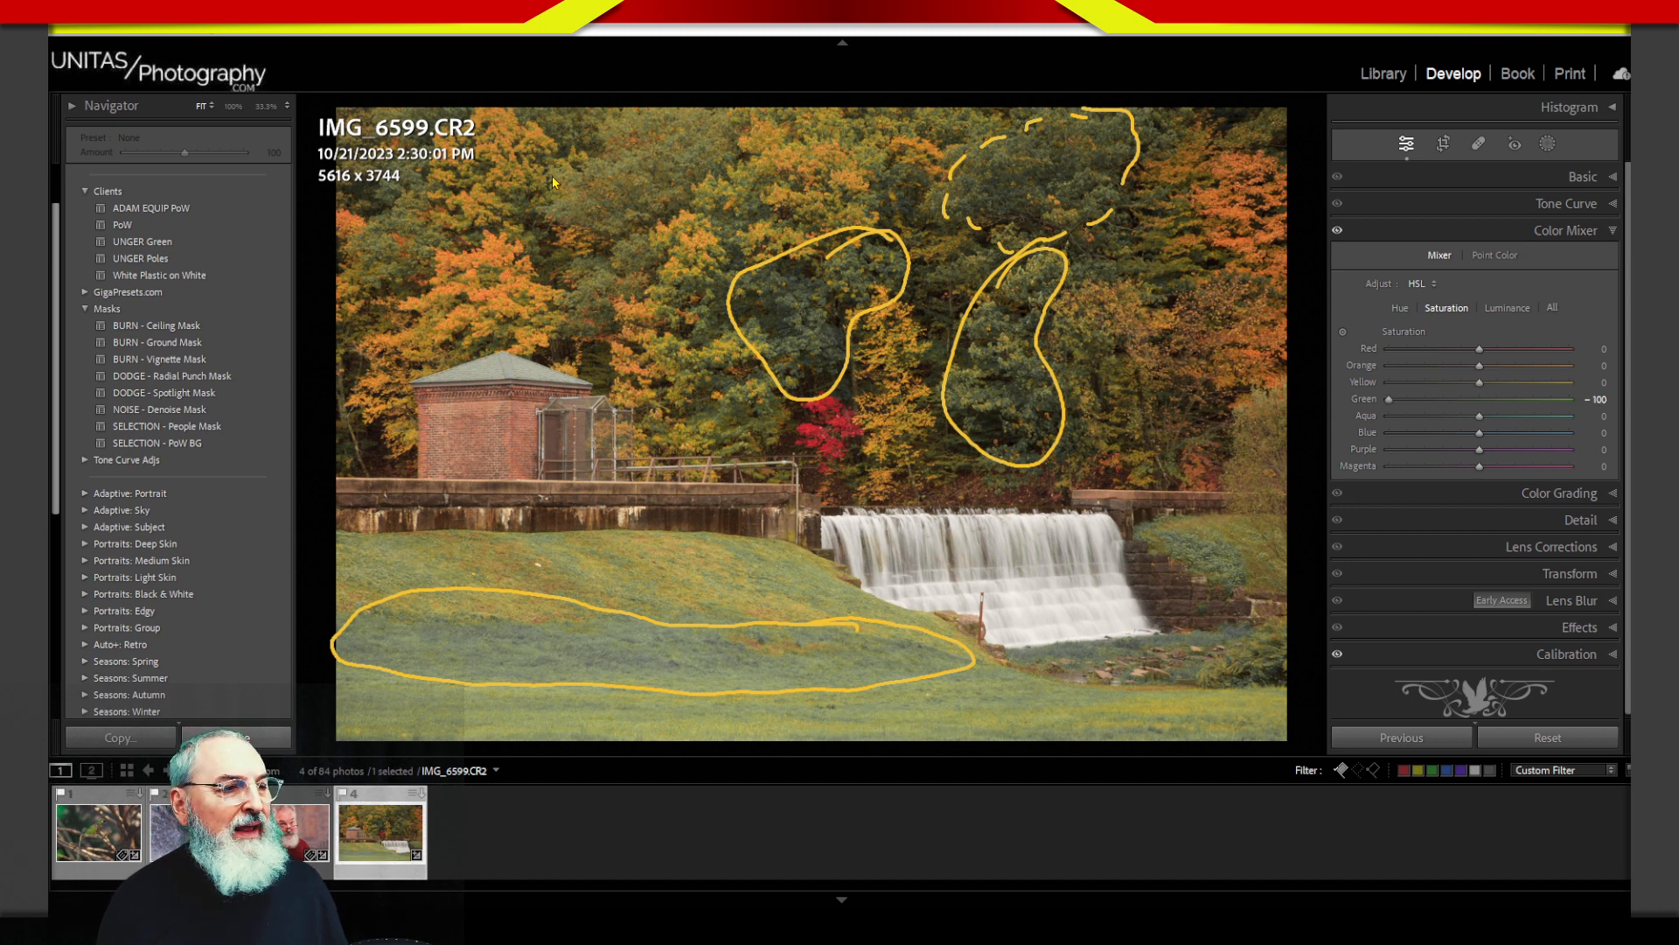
# Step: Circle more tree areas and the stream bank on the photo, mark the Yellow and Green saturation controls, and clear the annotations
pyautogui.moveTo(610, 129)
pyautogui.mouseDown()
pyautogui.moveTo(545, 221)
pyautogui.moveTo(552, 307)
pyautogui.moveTo(581, 327)
pyautogui.moveTo(719, 138)
pyautogui.mouseUp()
pyautogui.moveTo(364, 278)
pyautogui.mouseDown()
pyautogui.moveTo(445, 280)
pyautogui.moveTo(416, 170)
pyautogui.mouseUp()
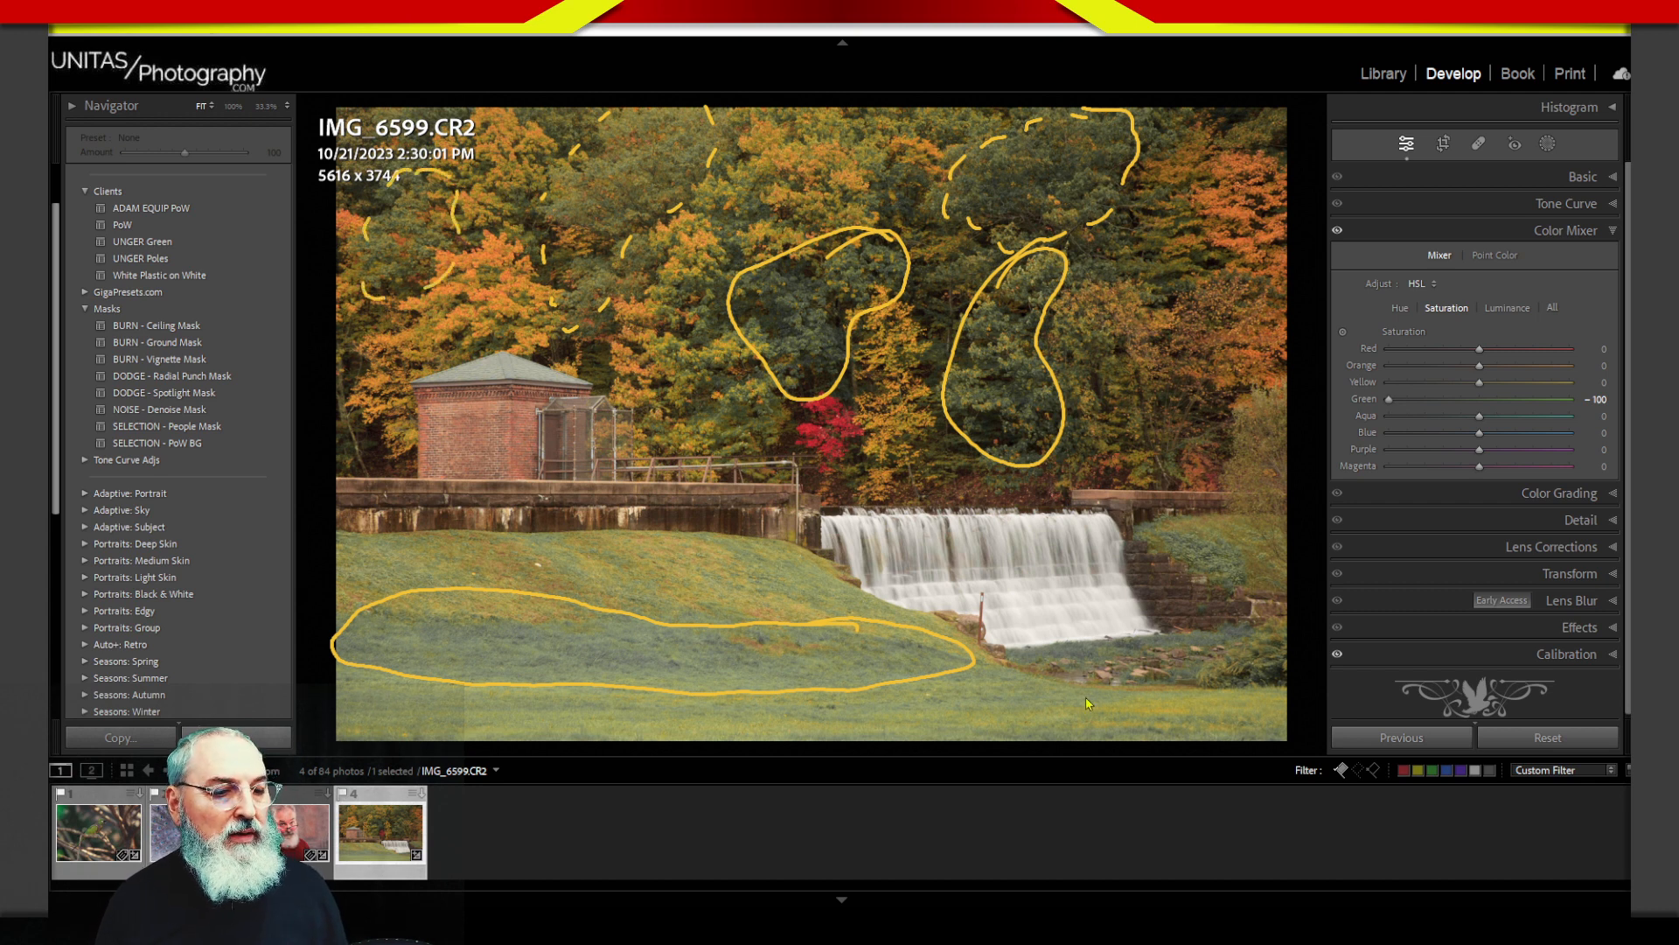
pyautogui.moveTo(1225, 625)
pyautogui.mouseDown()
pyautogui.moveTo(1078, 632)
pyautogui.moveTo(1037, 684)
pyautogui.moveTo(1205, 672)
pyautogui.moveTo(1227, 615)
pyautogui.mouseUp()
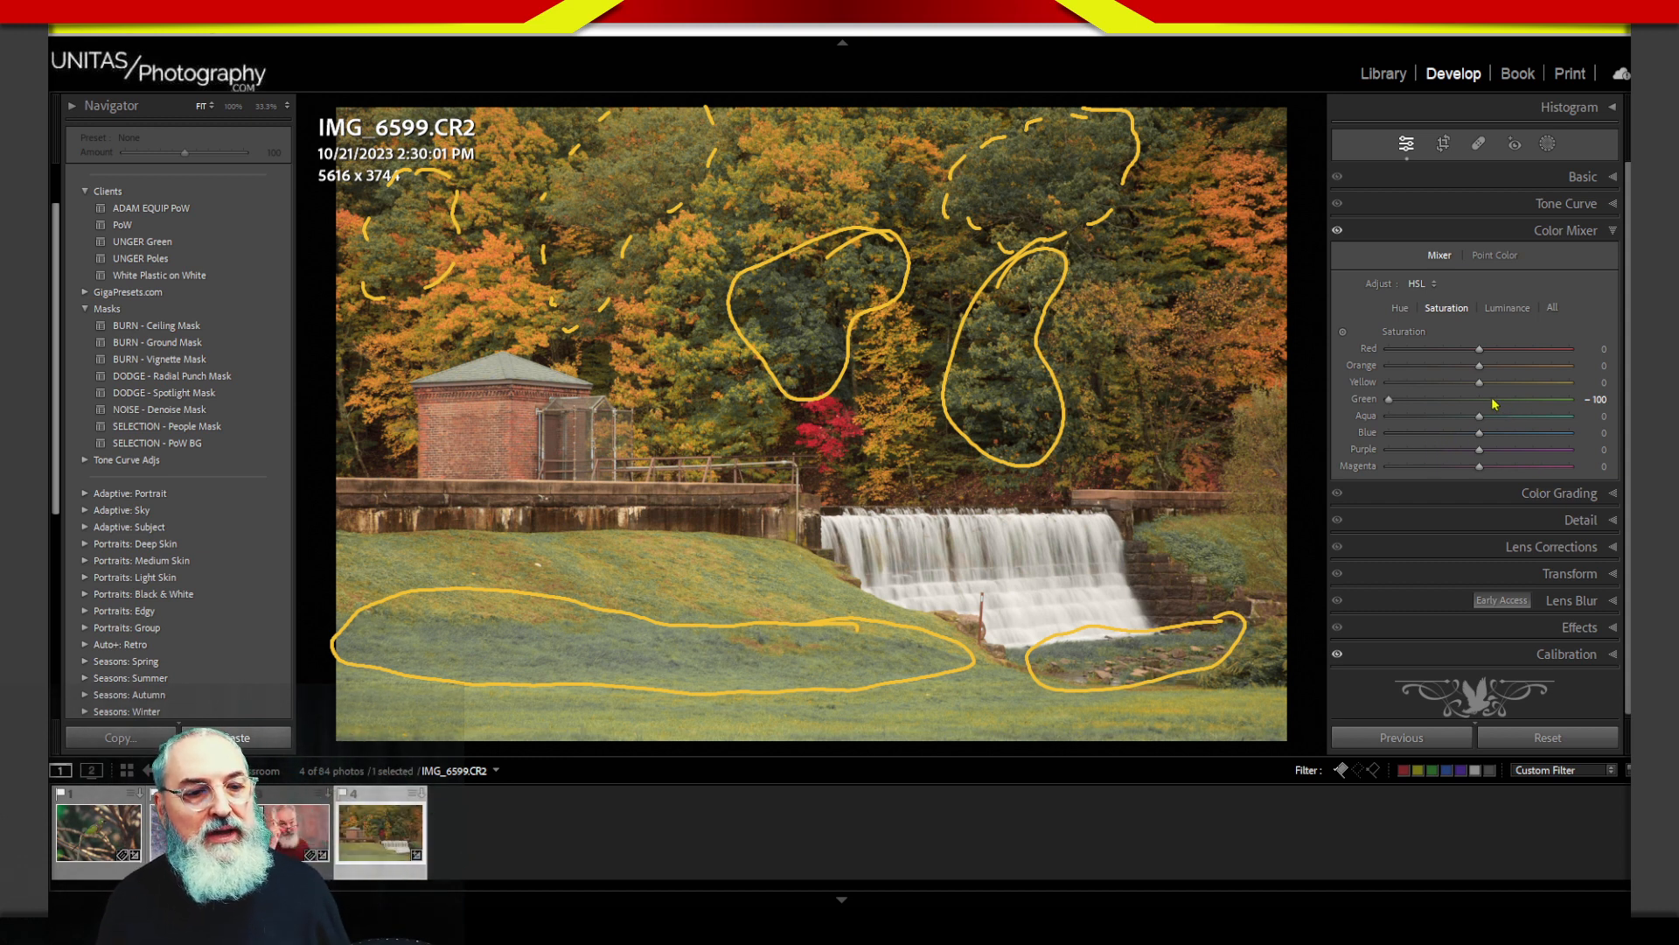
pyautogui.moveTo(1478, 385)
pyautogui.mouseDown()
pyautogui.moveTo(1408, 383)
pyautogui.moveTo(1473, 407)
pyautogui.mouseUp()
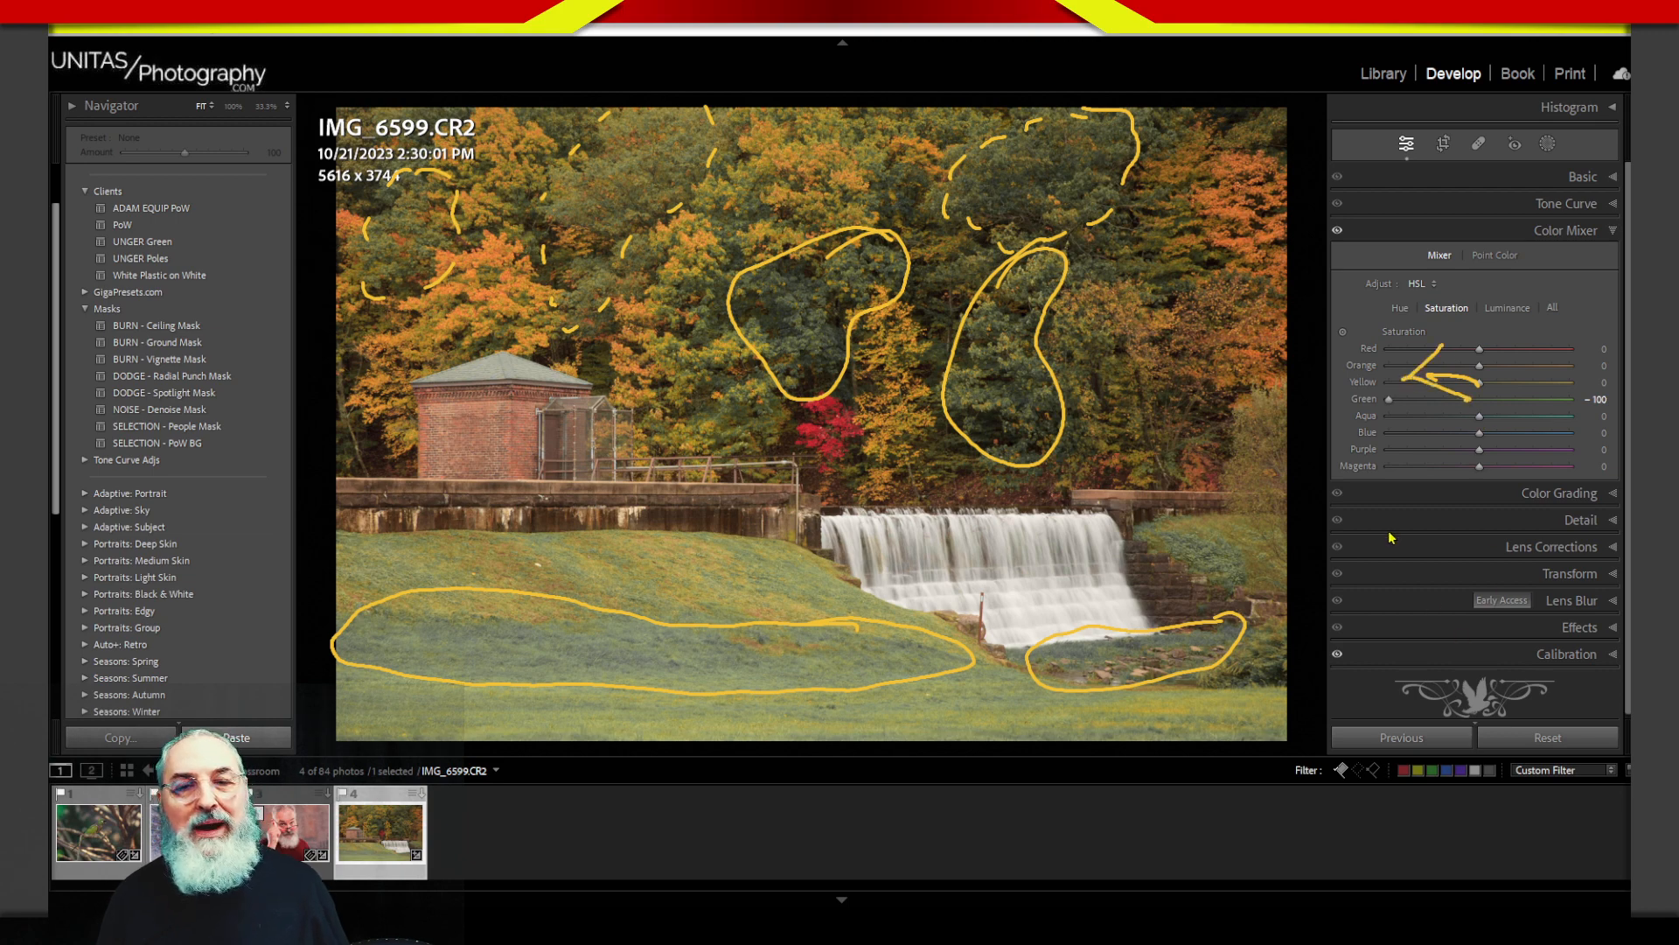
pyautogui.press('e')
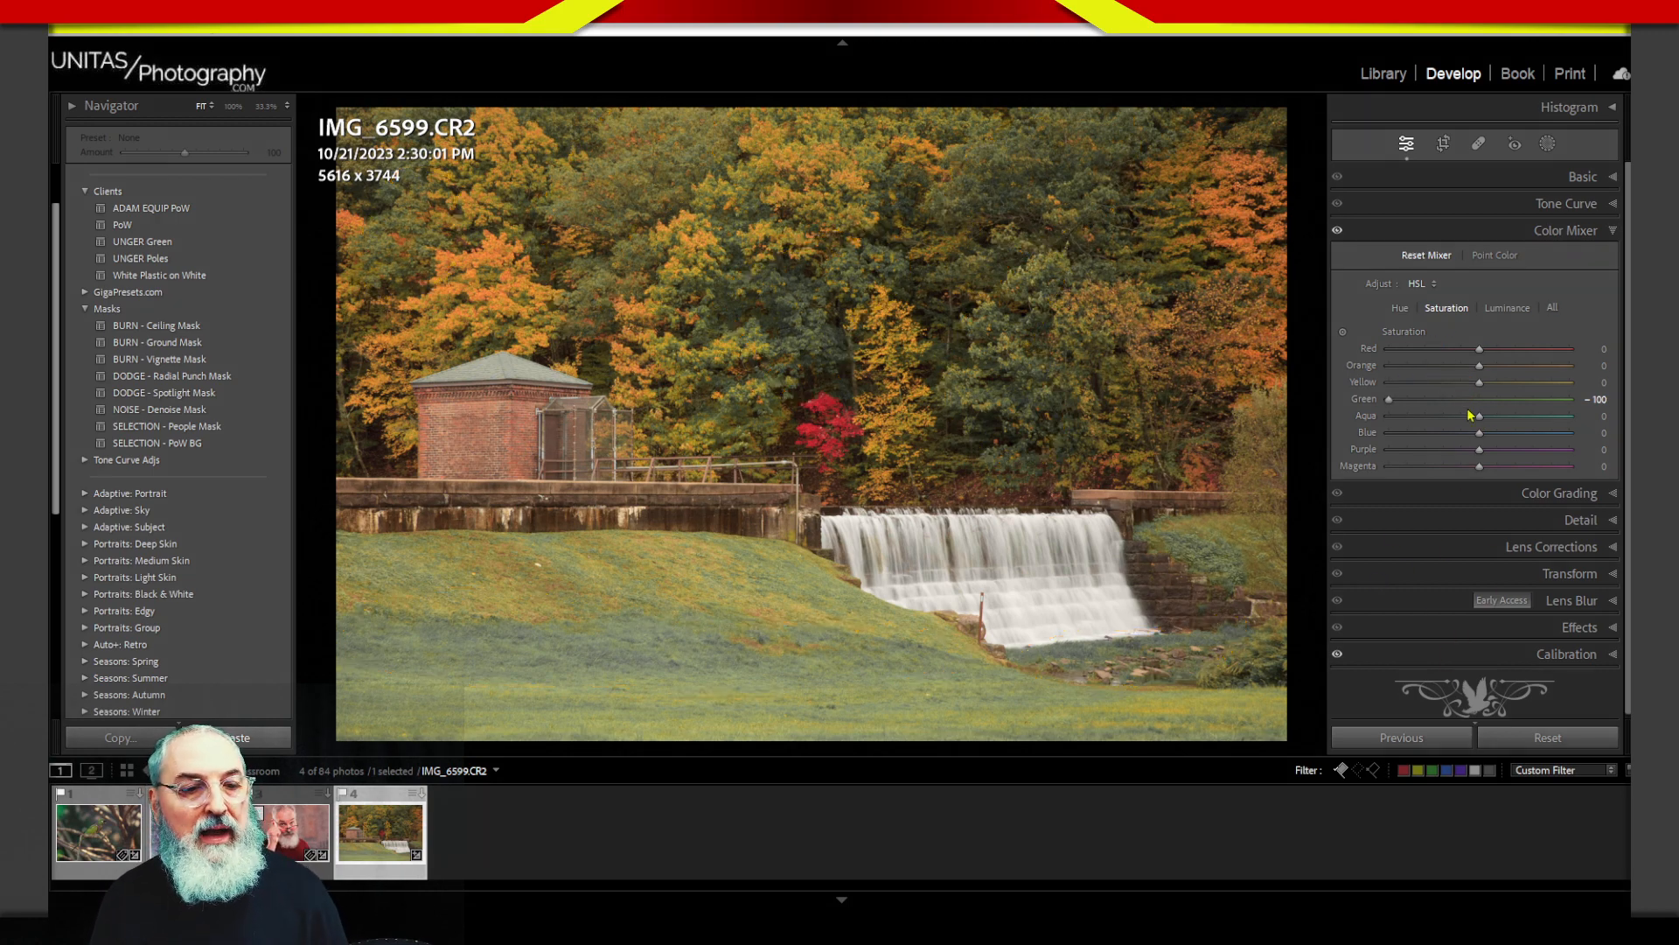
# Step: Try the Yellow and Orange saturation at -100 in the Color Mixer, and reset all its saturation values
pyautogui.moveTo(1477, 385); pyautogui.dragTo(1354, 386)
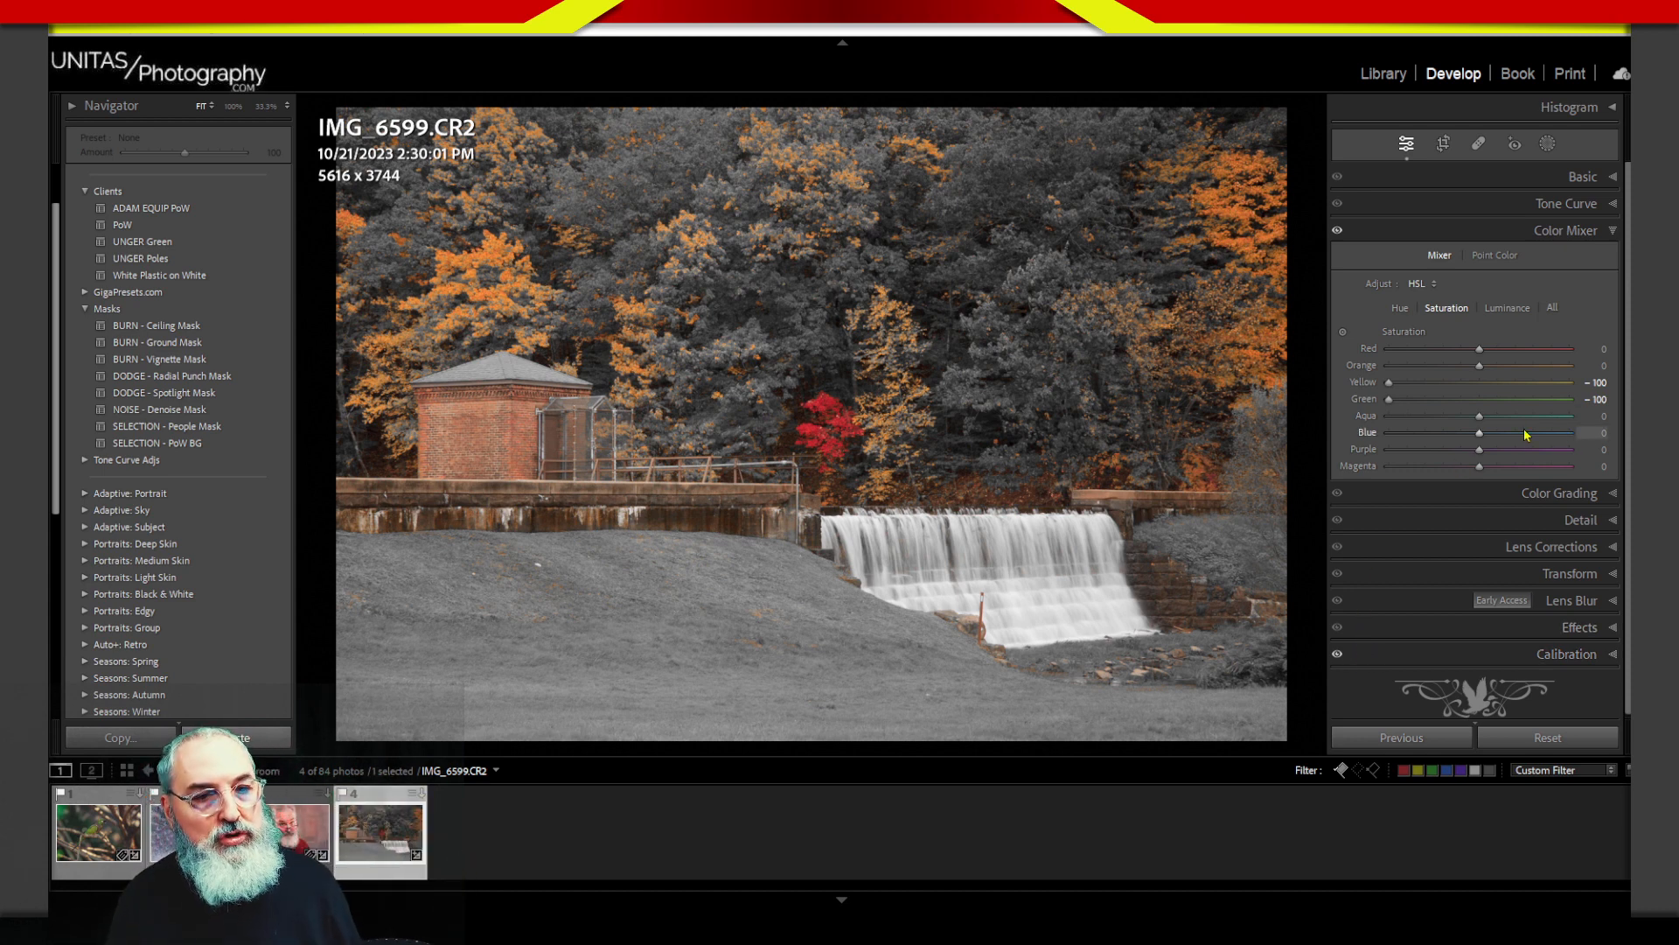
pyautogui.moveTo(1478, 365); pyautogui.dragTo(1388, 365)
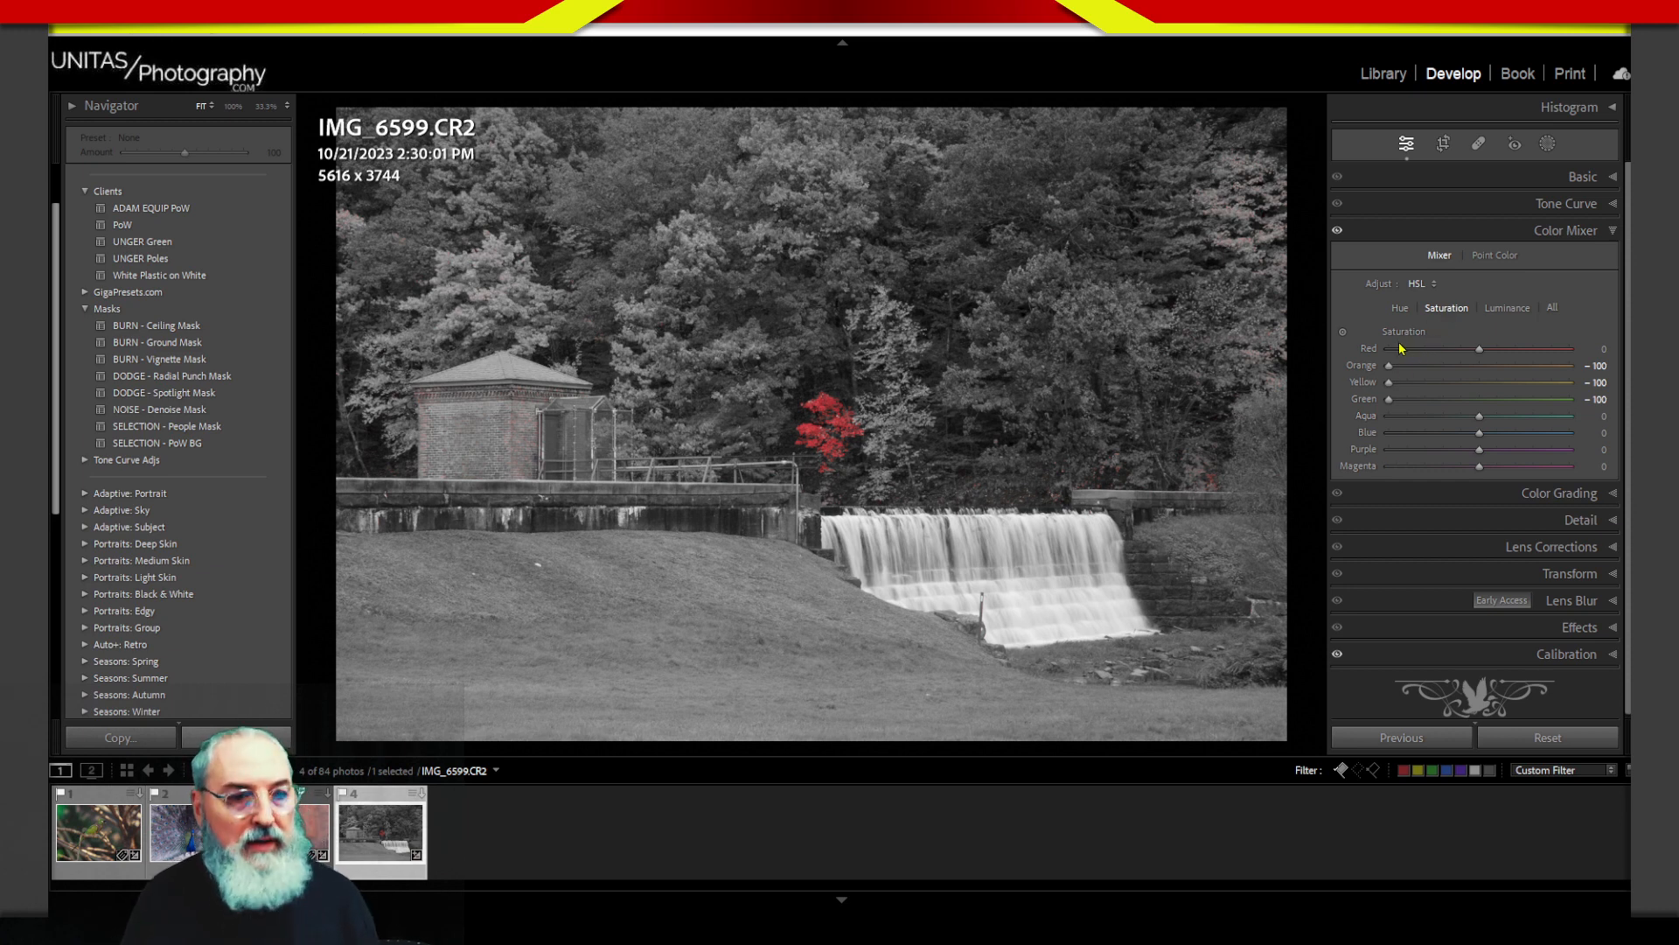
pyautogui.press('alt')
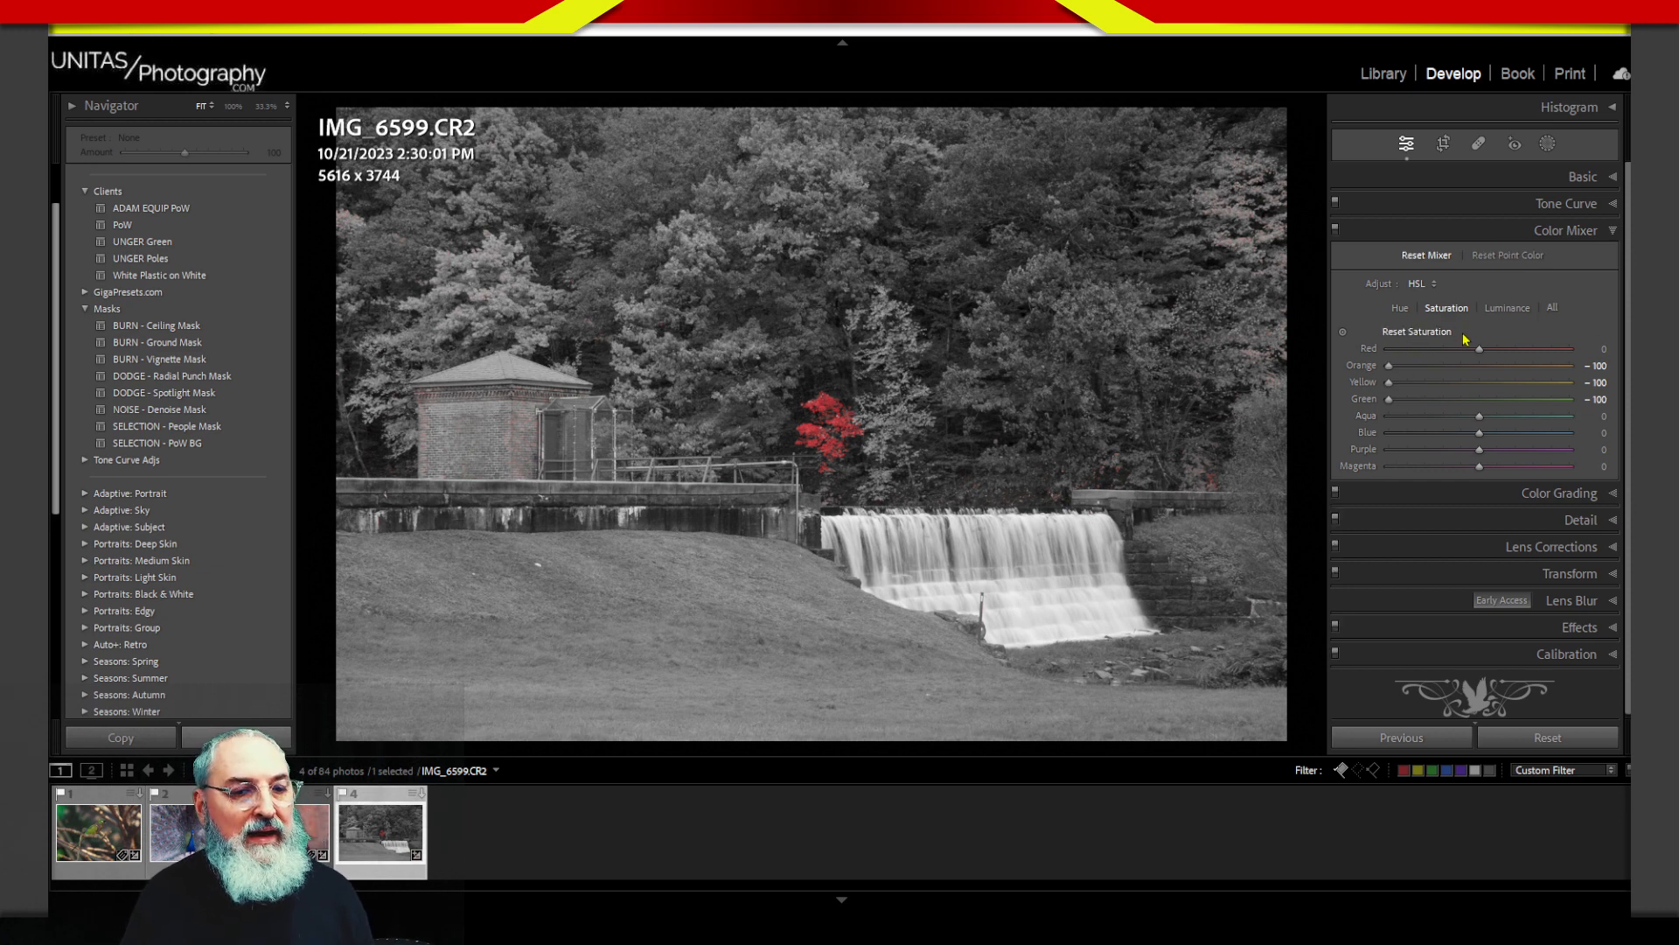
pyautogui.keyDown('alt'); pyautogui.click(1432, 332); pyautogui.keyUp('alt')
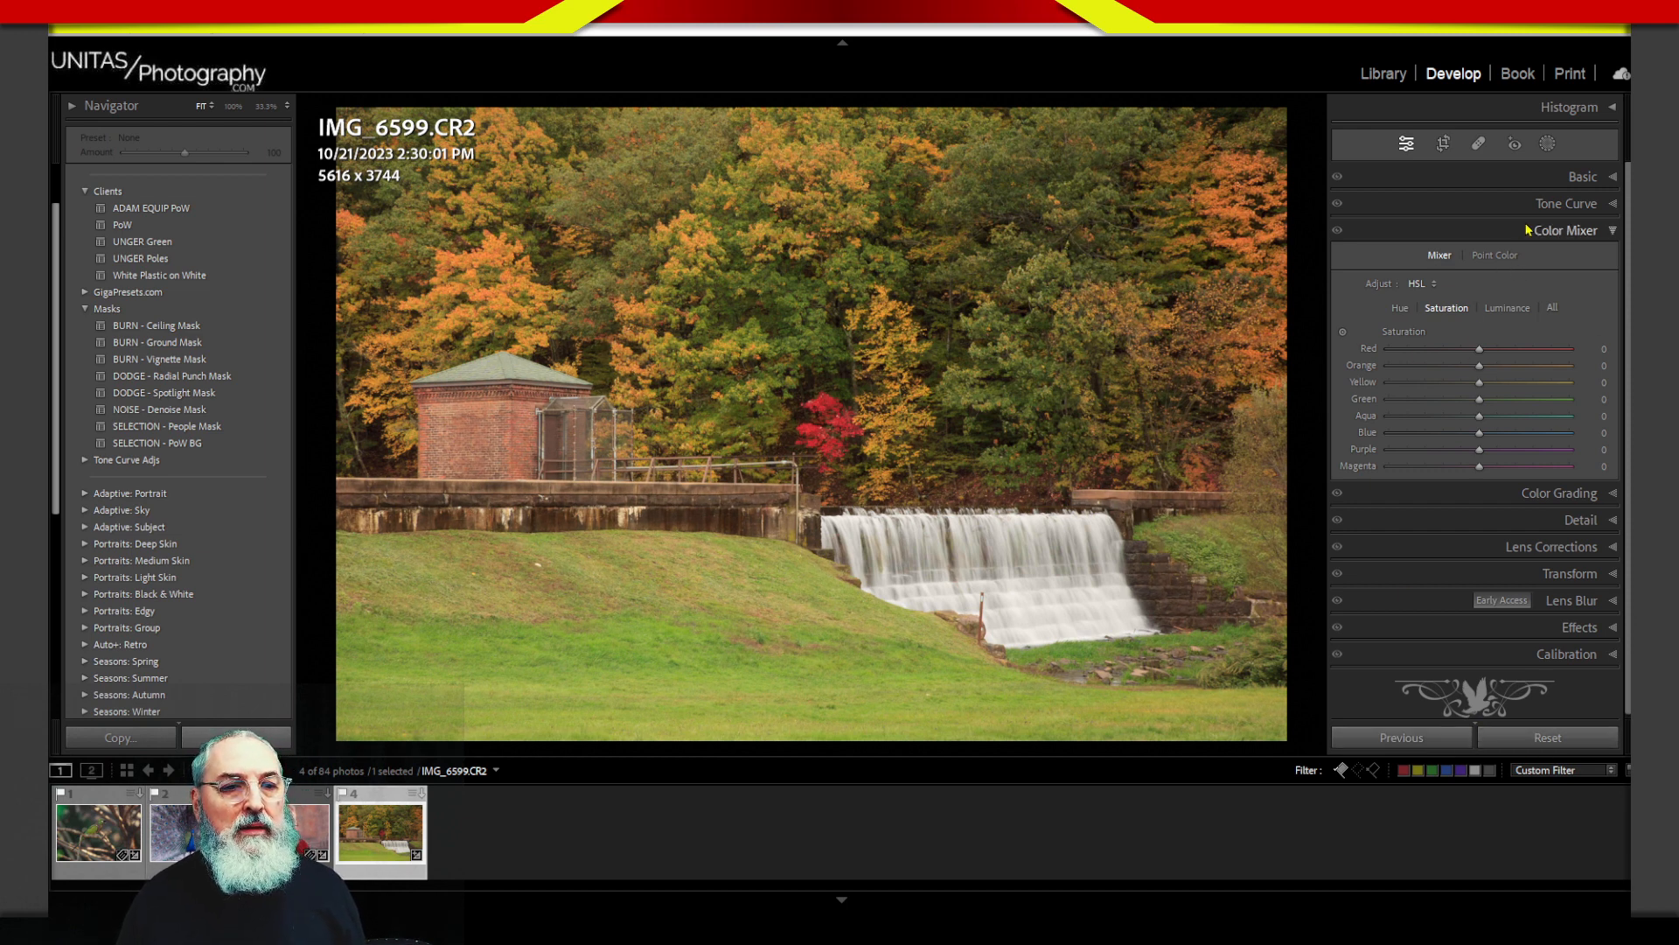
# Step: In Calibration, try the Blue Primary saturation at +25, set it to -34, and raise the Green Primary saturation to +21
pyautogui.click(1566, 230)
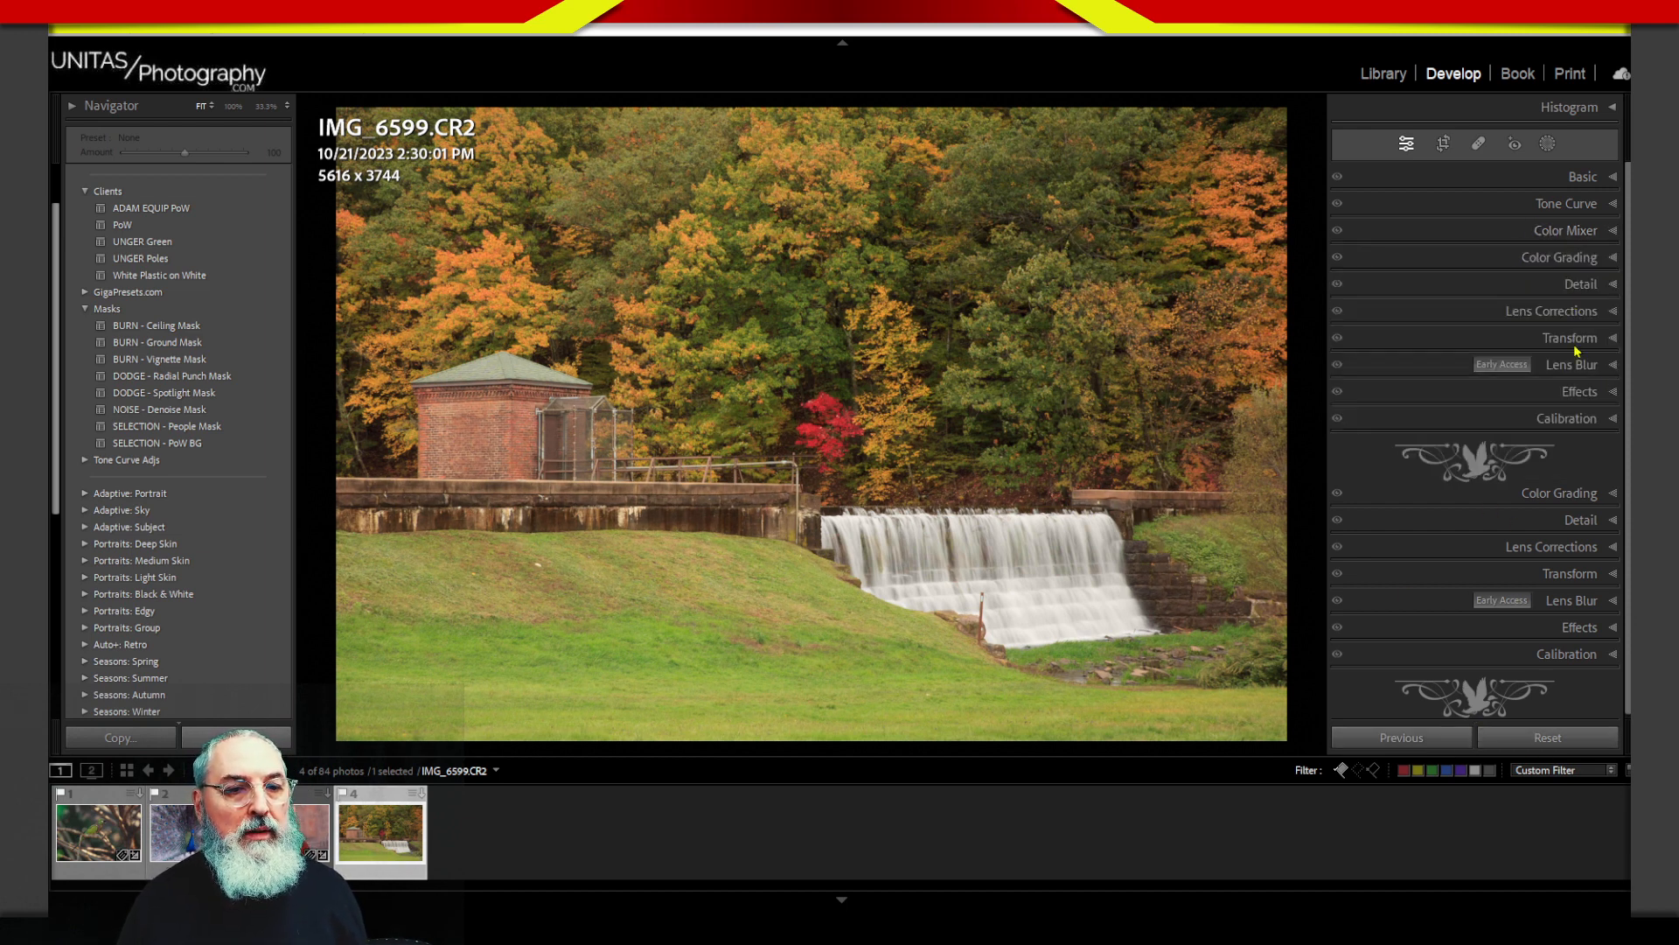
pyautogui.click(1499, 416)
pyautogui.moveTo(1488, 681); pyautogui.dragTo(1505, 681)
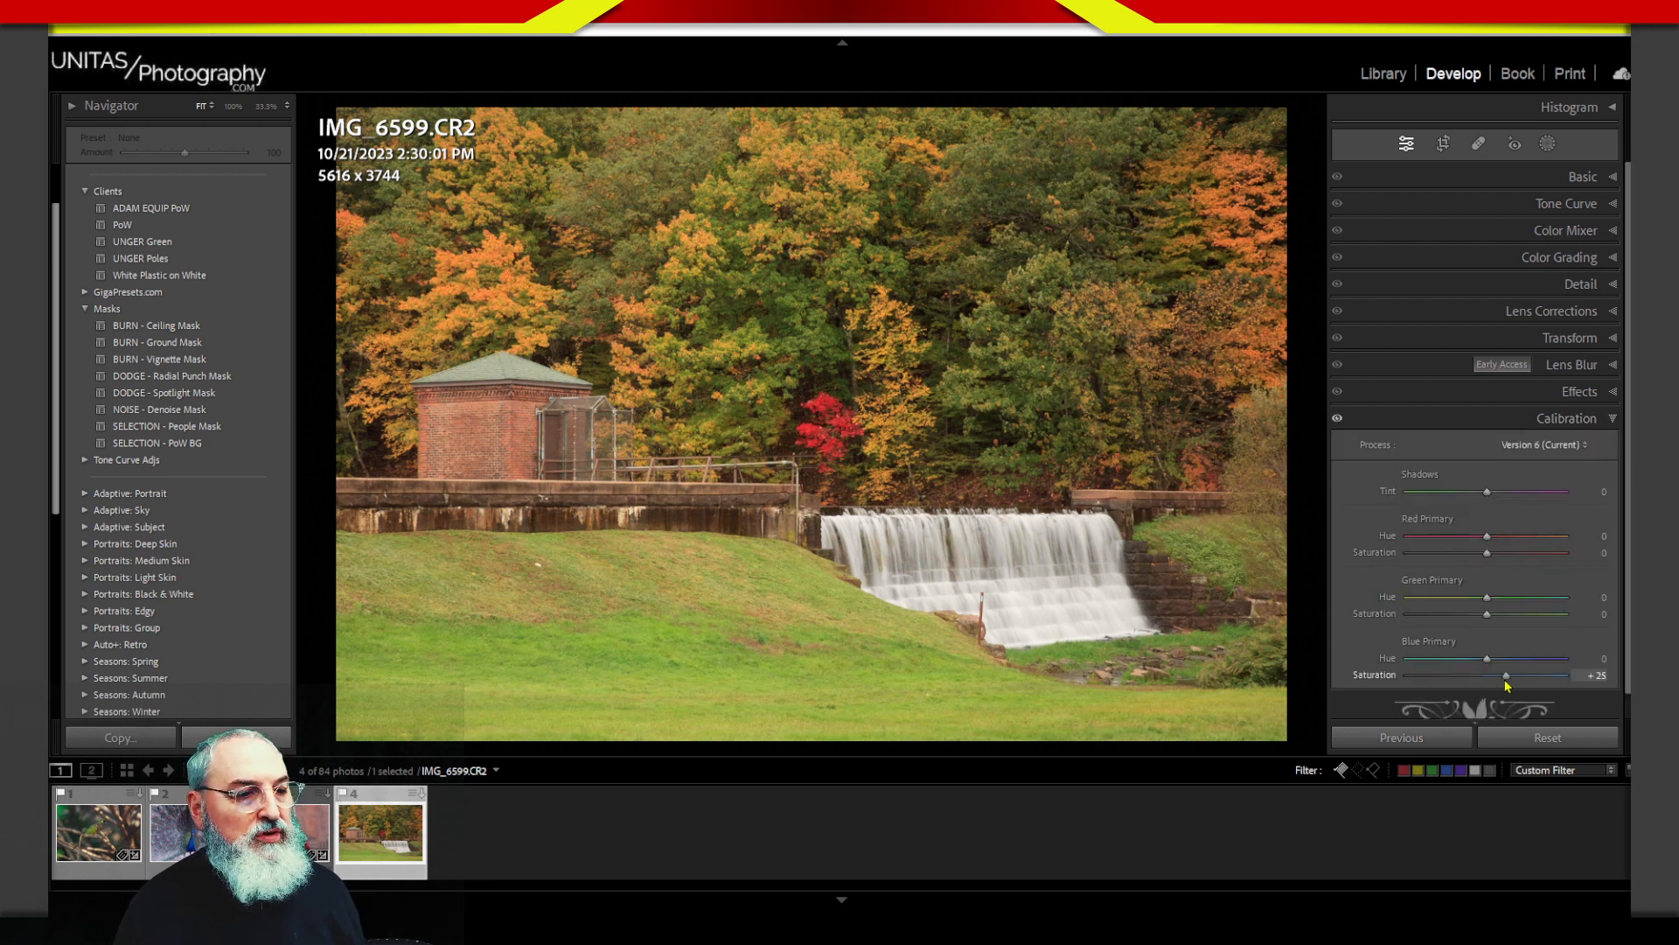
pyautogui.moveTo(1462, 687)
pyautogui.mouseDown()
pyautogui.moveTo(1445, 688)
pyautogui.moveTo(1460, 688)
pyautogui.mouseUp()
pyautogui.click(1487, 617)
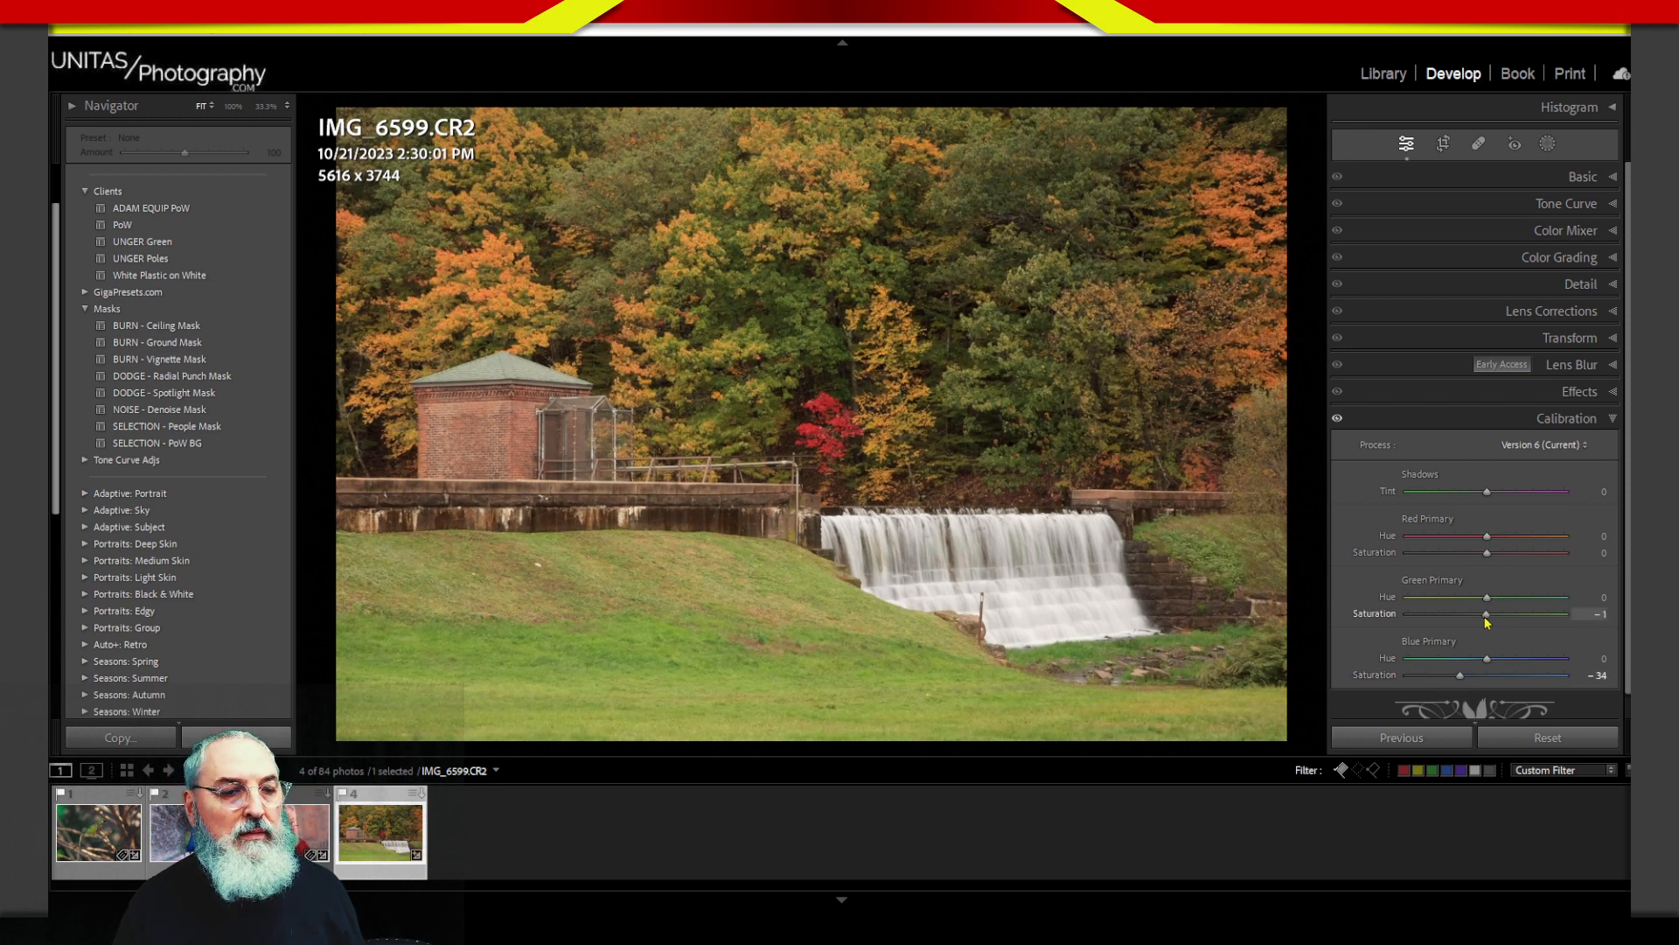
pyautogui.moveTo(1502, 620); pyautogui.dragTo(1504, 617)
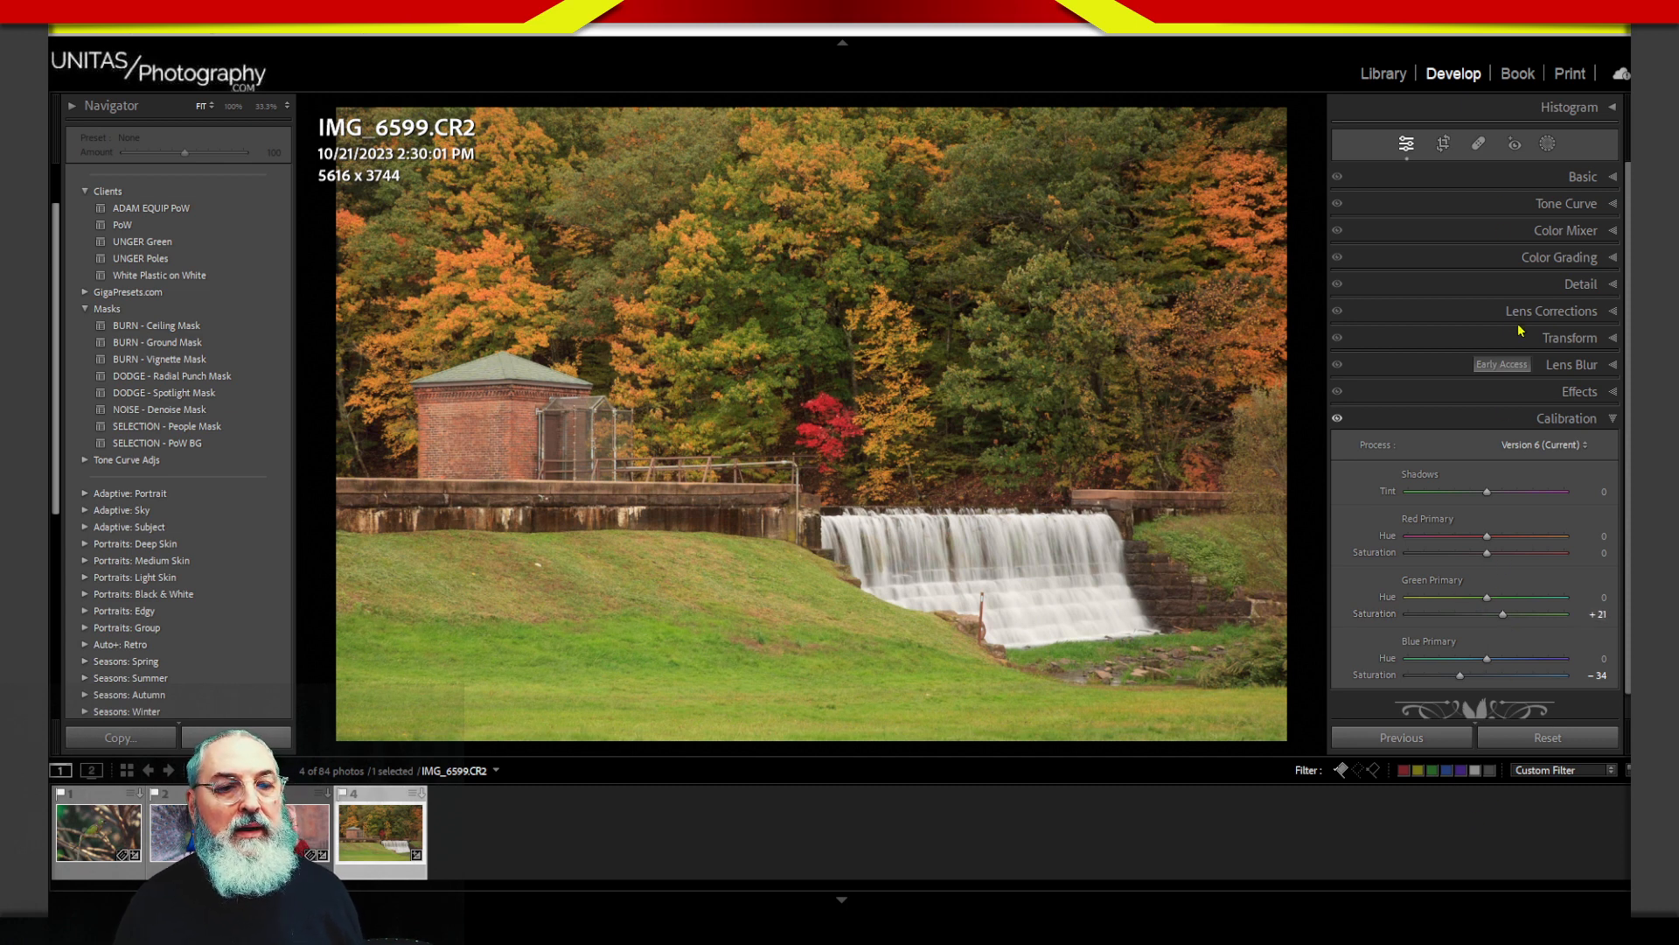
# Step: Mark the orange and yellow trees on the photo, and sample the orange foliage above the brick building as a Point Color
pyautogui.click(1583, 231)
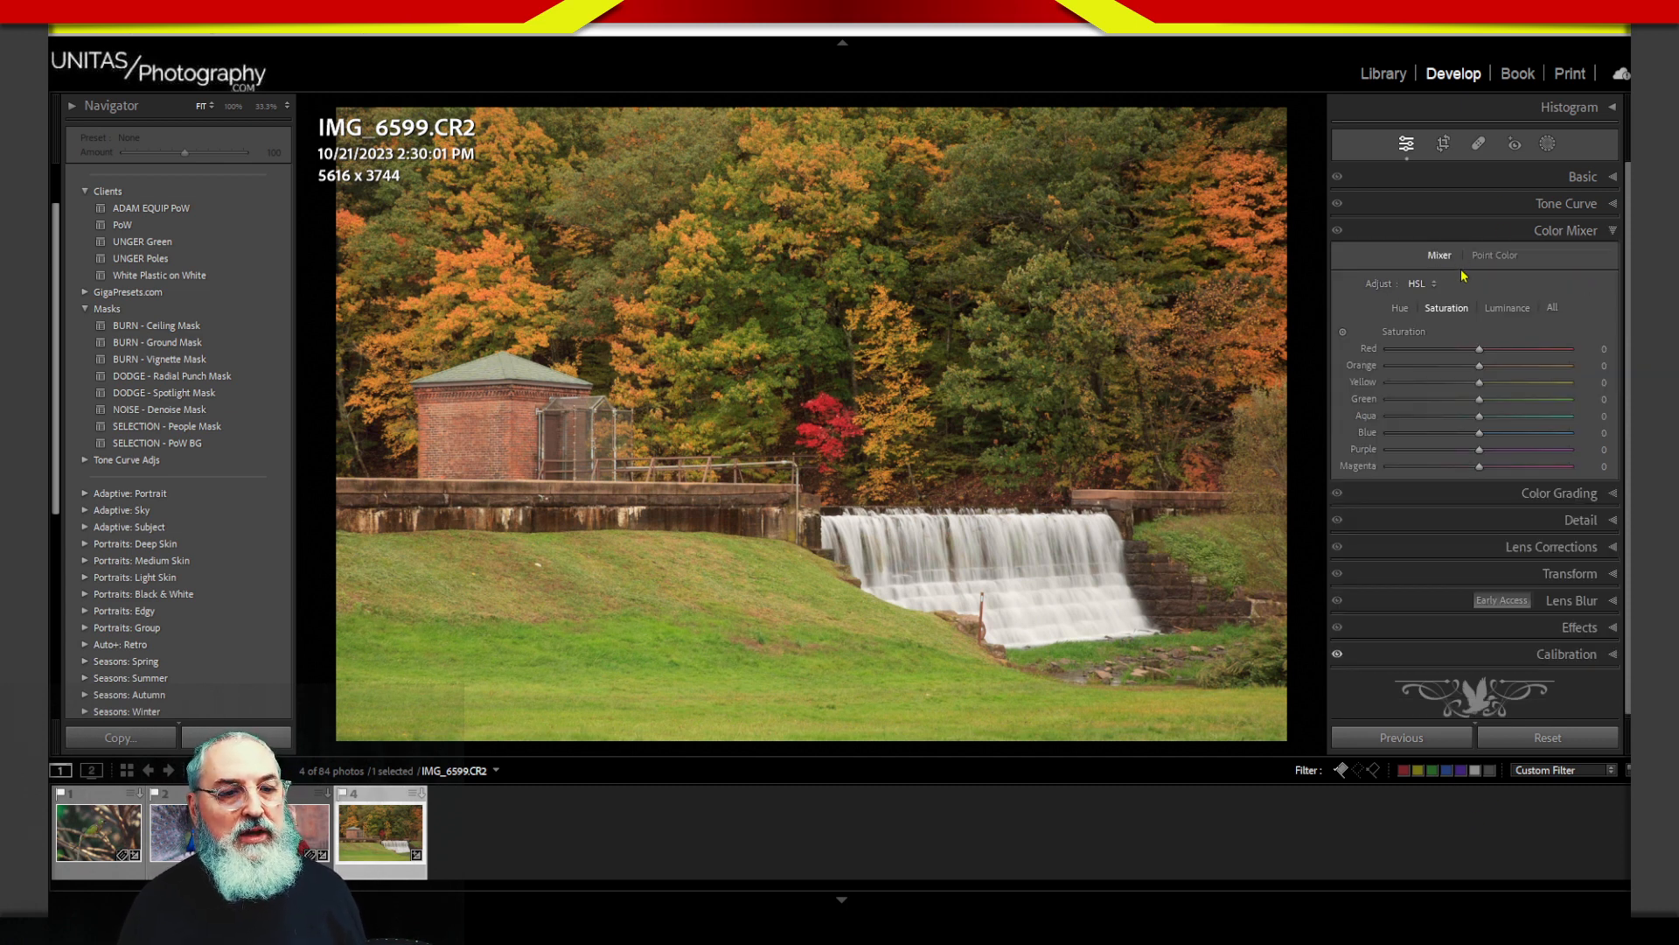
pyautogui.click(1496, 256)
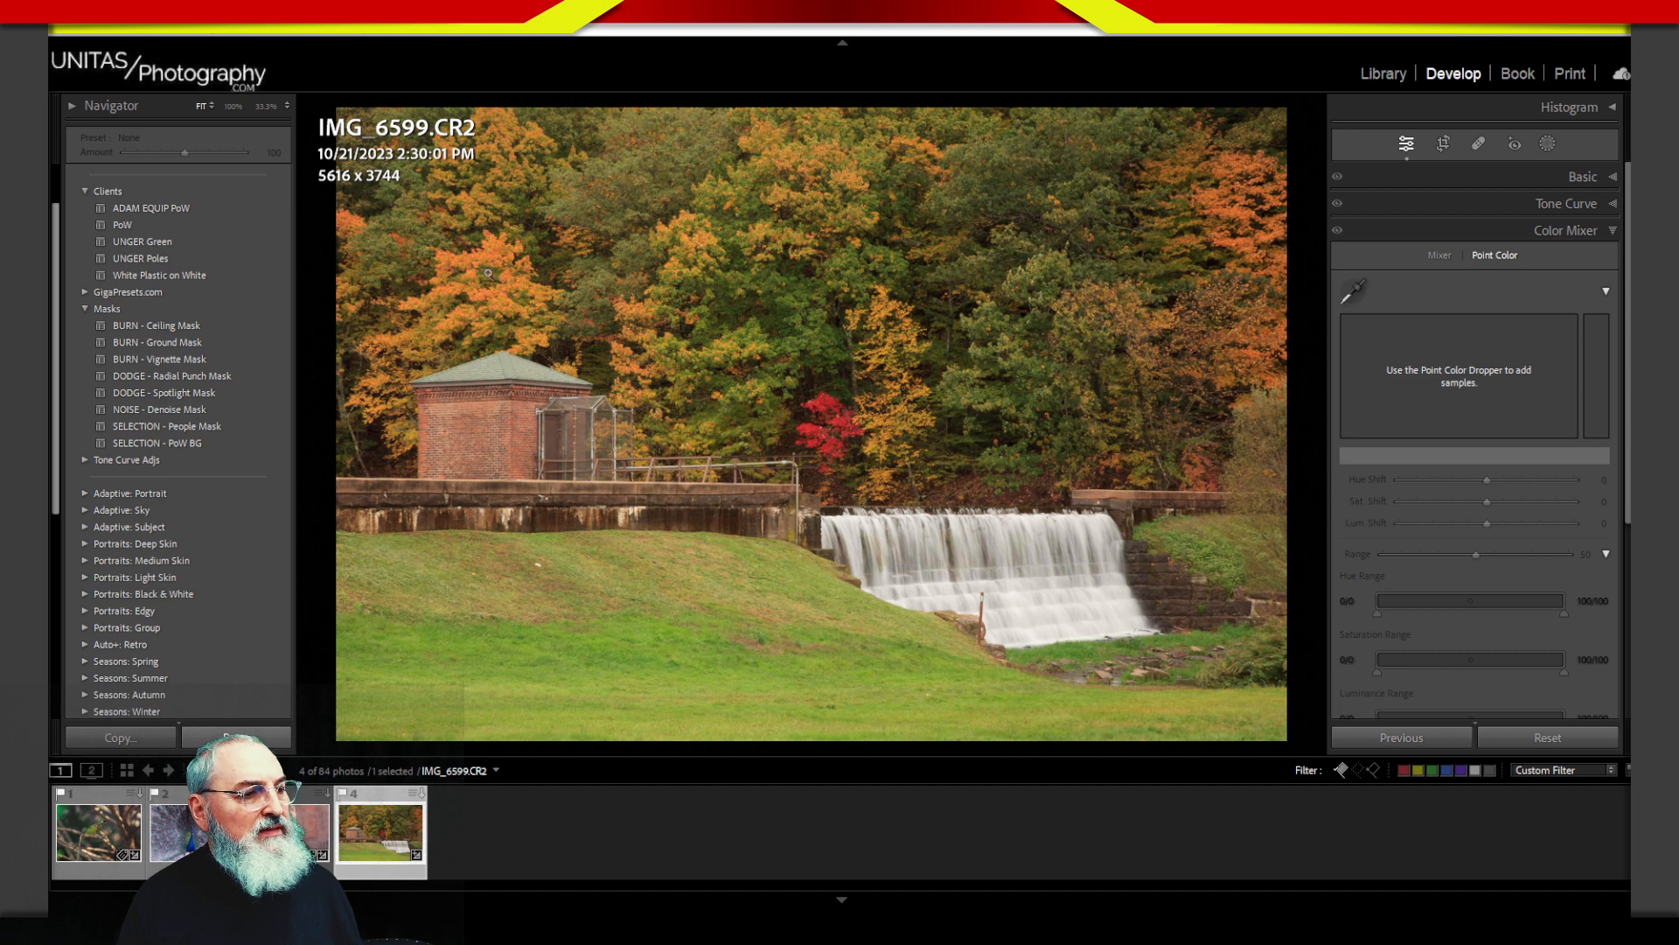
pyautogui.moveTo(512, 250)
pyautogui.mouseDown()
pyautogui.moveTo(490, 215)
pyautogui.moveTo(472, 406)
pyautogui.moveTo(516, 226)
pyautogui.mouseUp()
pyautogui.moveTo(854, 382)
pyautogui.mouseDown()
pyautogui.moveTo(868, 522)
pyautogui.moveTo(861, 332)
pyautogui.mouseUp()
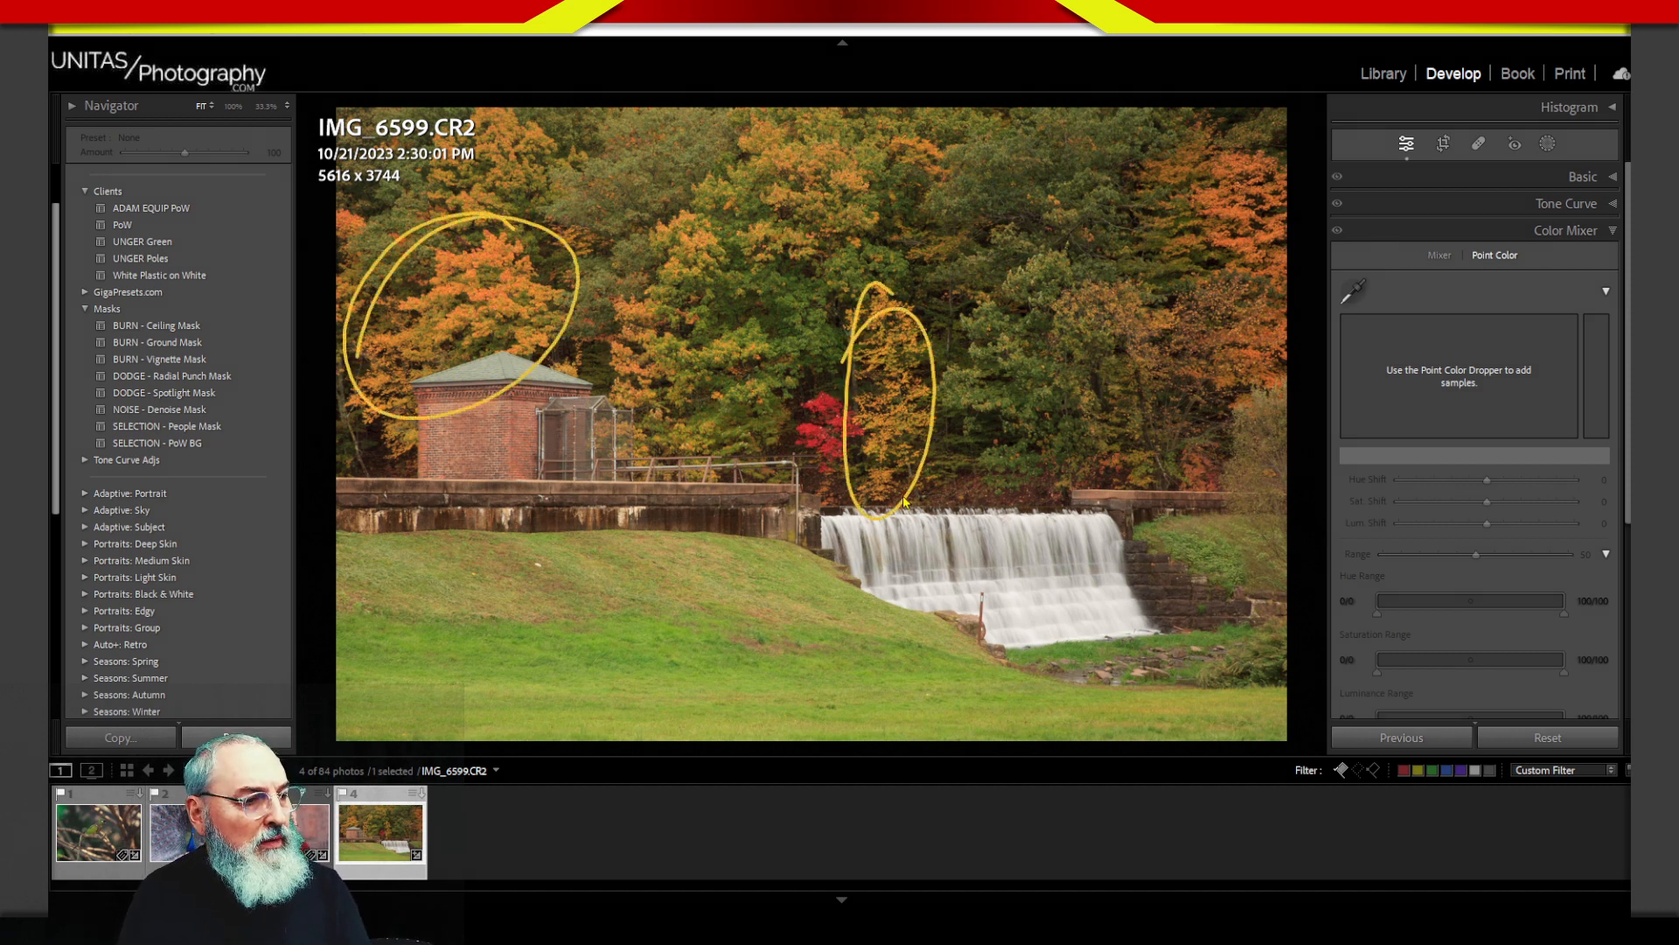
pyautogui.press('Escape')
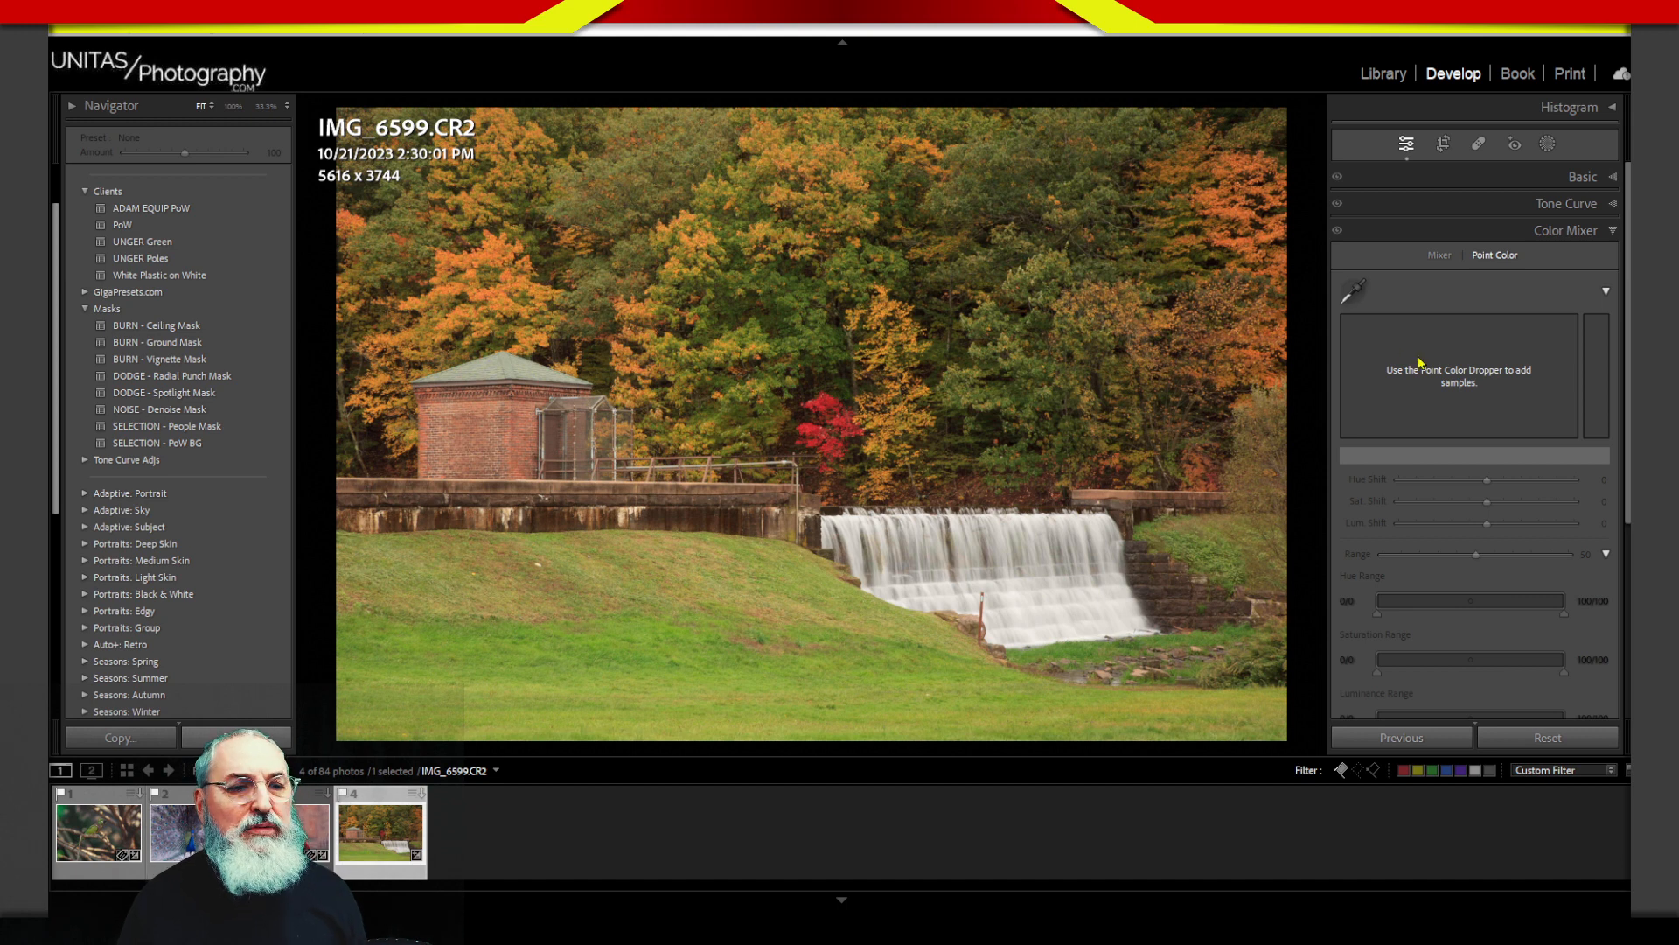
pyautogui.click(1353, 291)
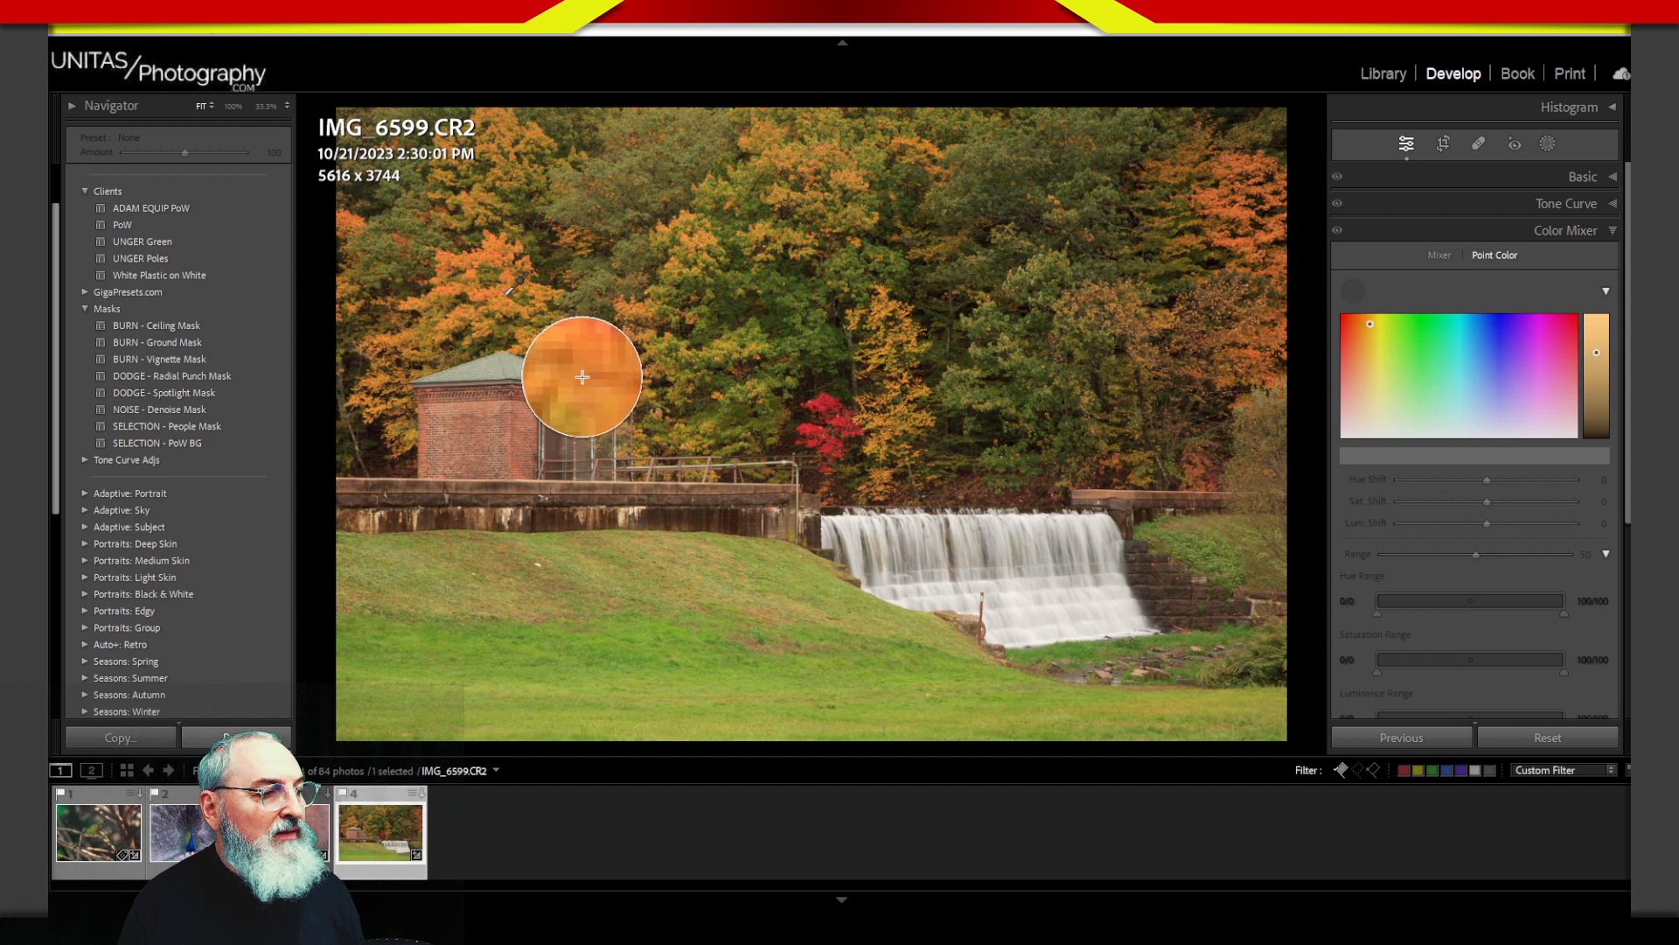
pyautogui.click(580, 376)
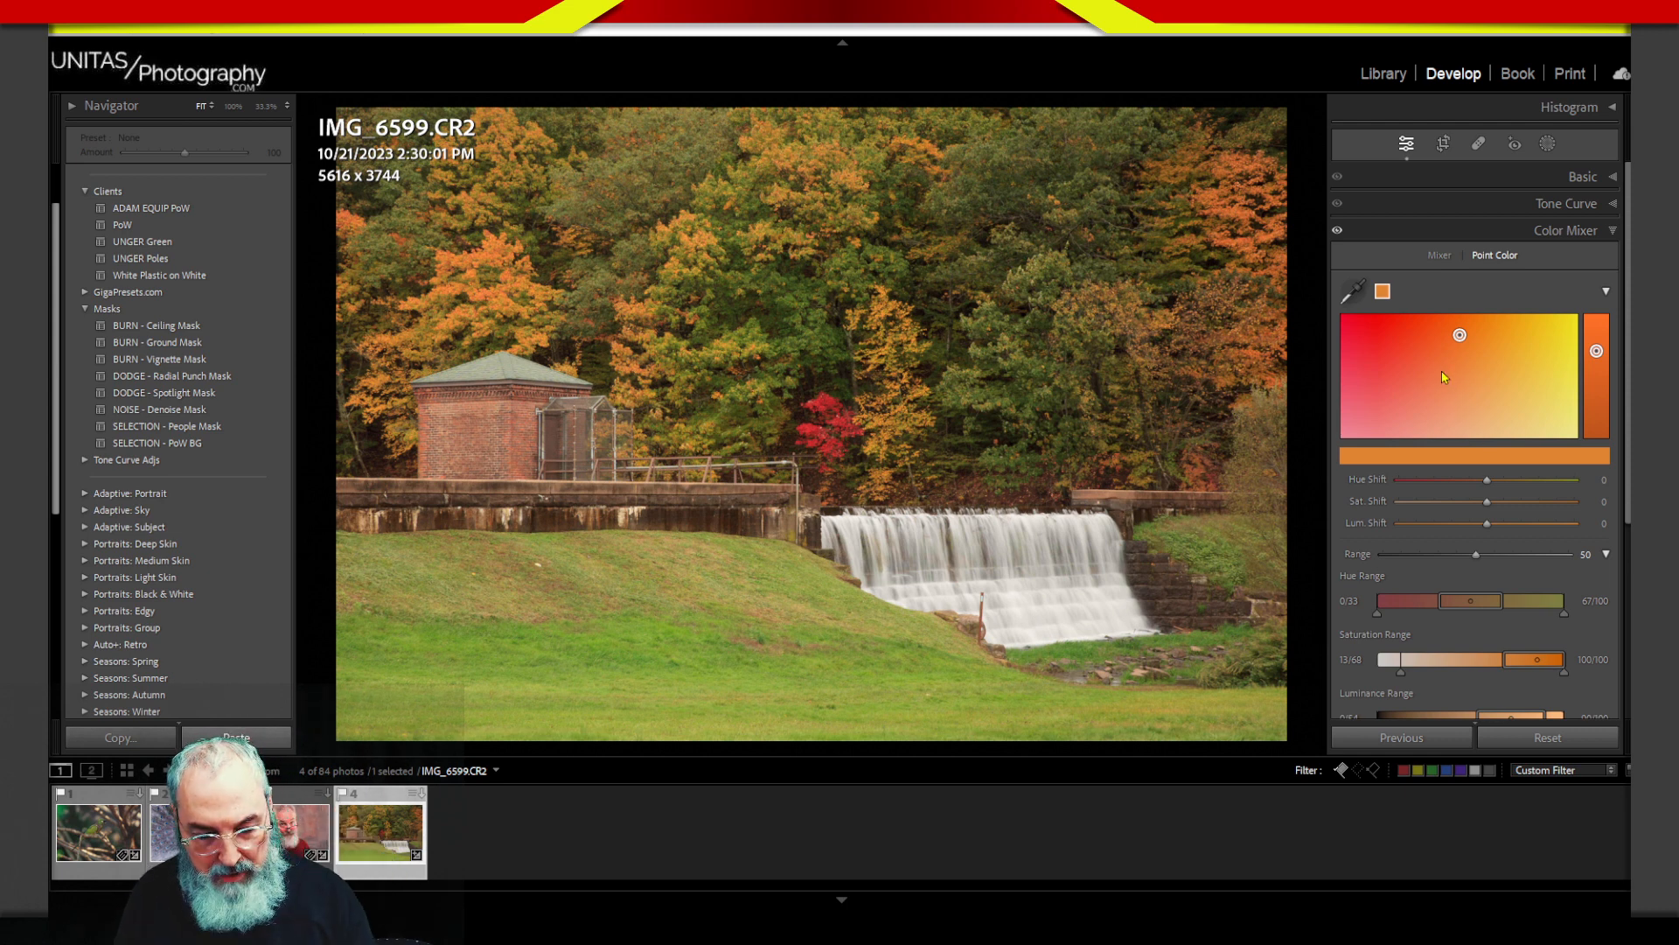
pyautogui.press('alt')
pyautogui.moveTo(1312, 289)
pyautogui.mouseDown()
pyautogui.moveTo(1422, 291)
pyautogui.moveTo(1596, 341)
pyautogui.moveTo(1408, 476)
pyautogui.moveTo(1306, 280)
pyautogui.mouseUp()
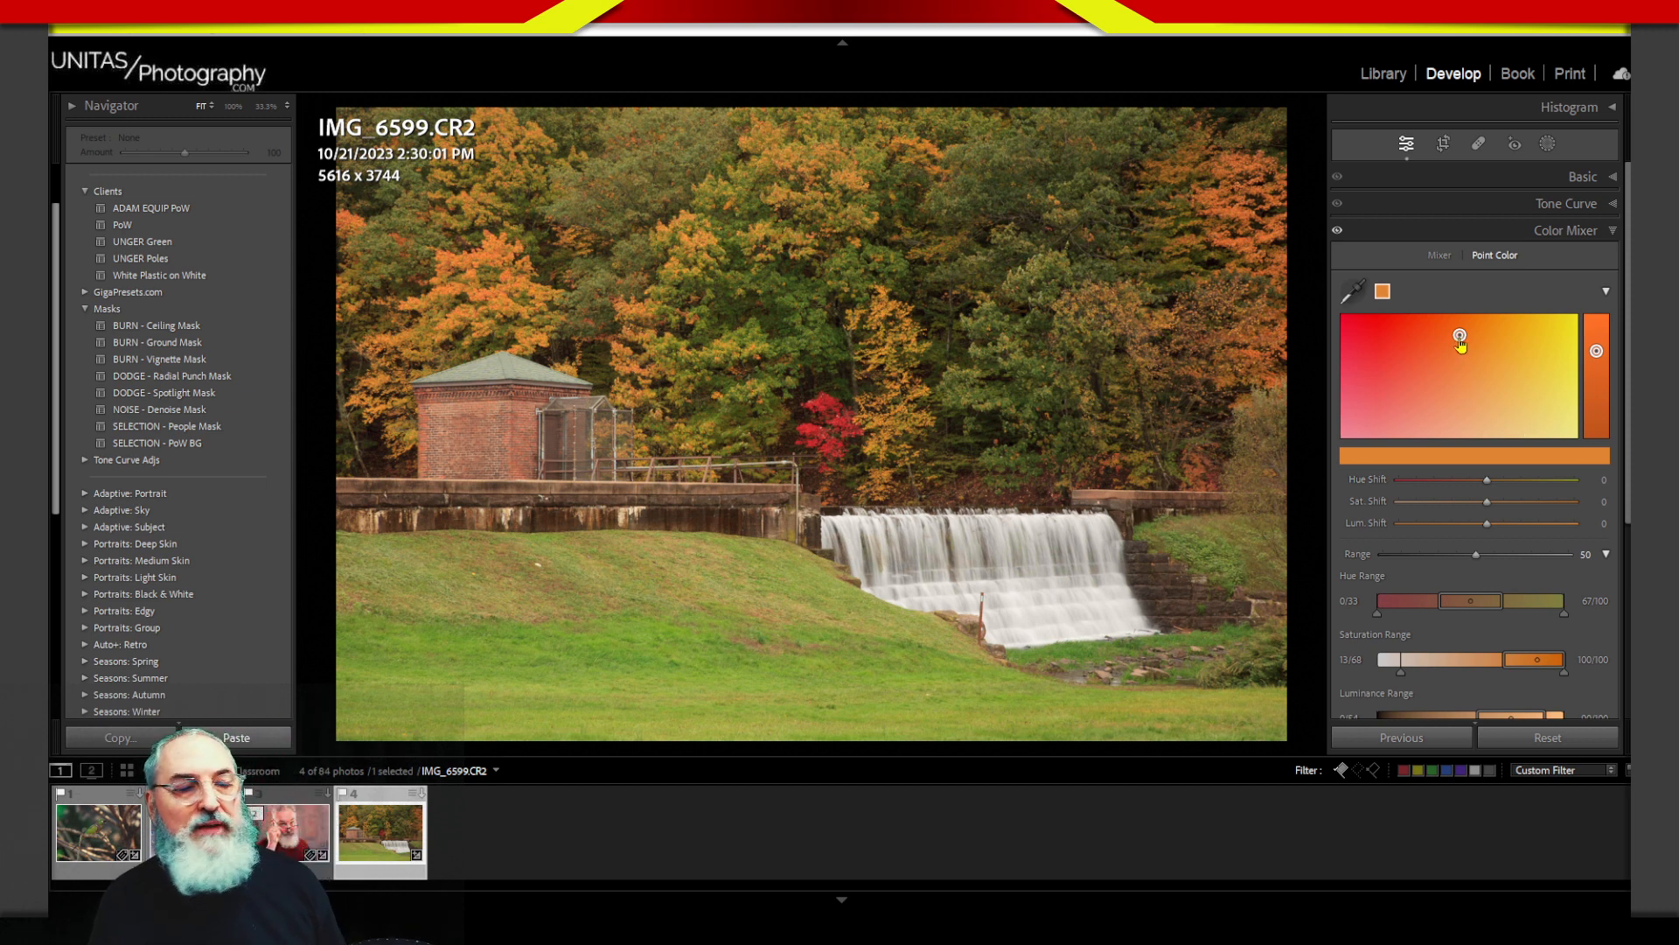
# Step: Shift the sampled orange's hue to 55 and, after trying darker and brighter values, set its luminance shift to 39
pyautogui.moveTo(1465, 347); pyautogui.dragTo(1540, 361)
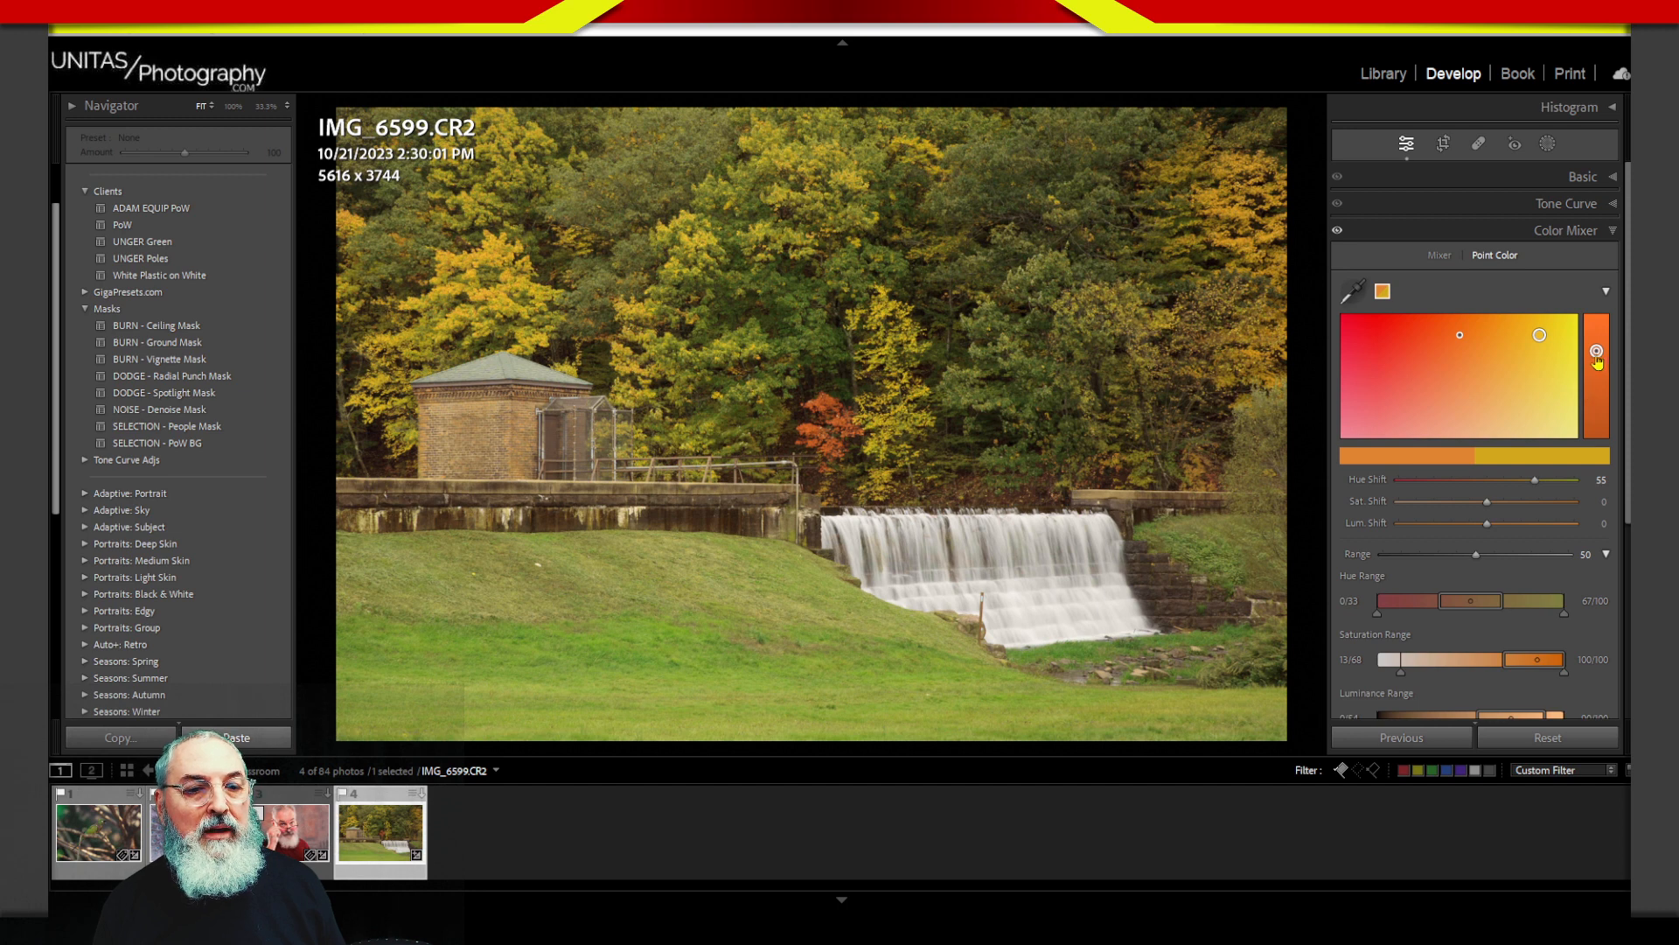
pyautogui.moveTo(1597, 351); pyautogui.dragTo(1596, 360)
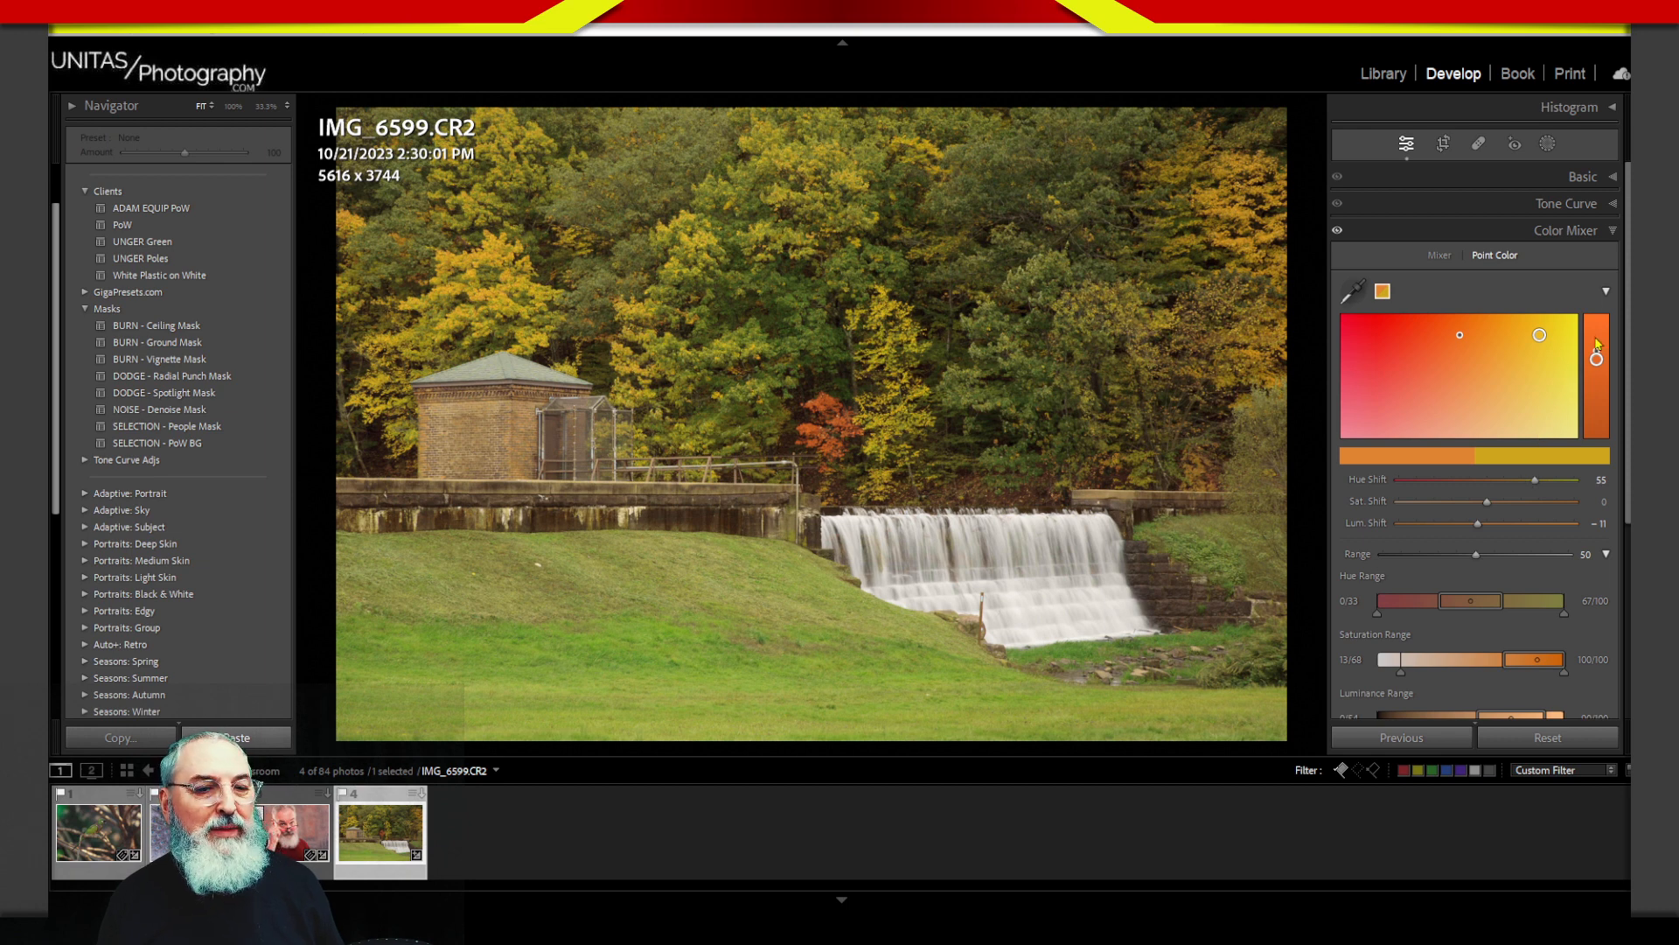
pyautogui.moveTo(1602, 368)
pyautogui.mouseDown()
pyautogui.moveTo(1597, 328)
pyautogui.moveTo(1596, 346)
pyautogui.mouseUp()
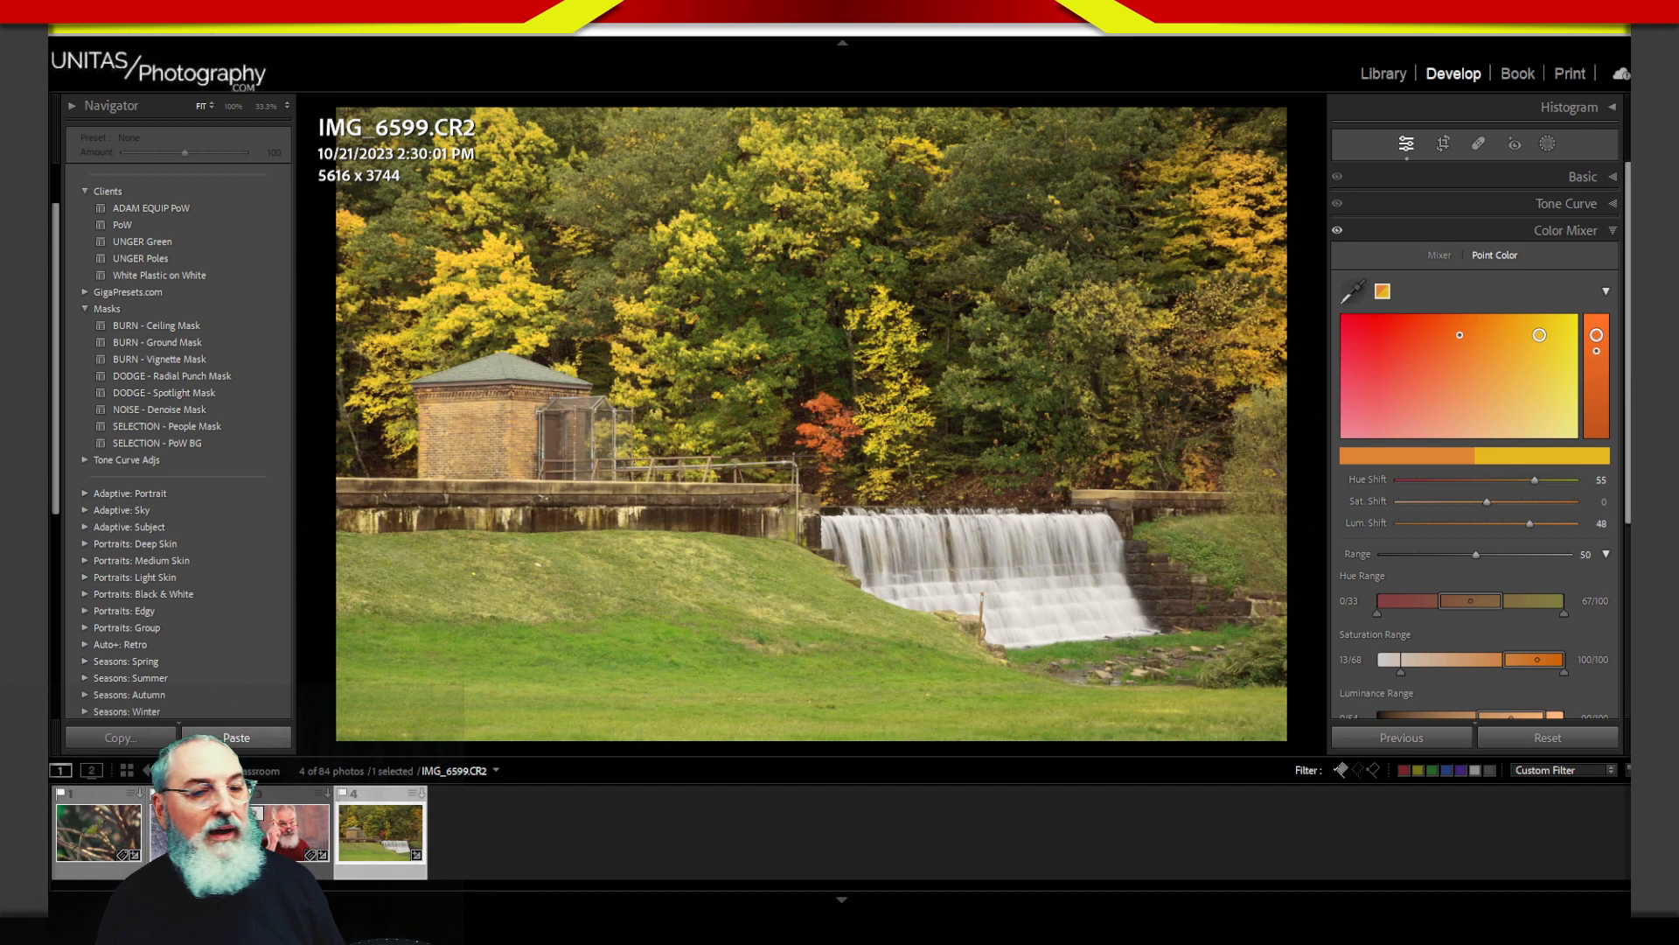
pyautogui.moveTo(1597, 351); pyautogui.dragTo(1597, 357)
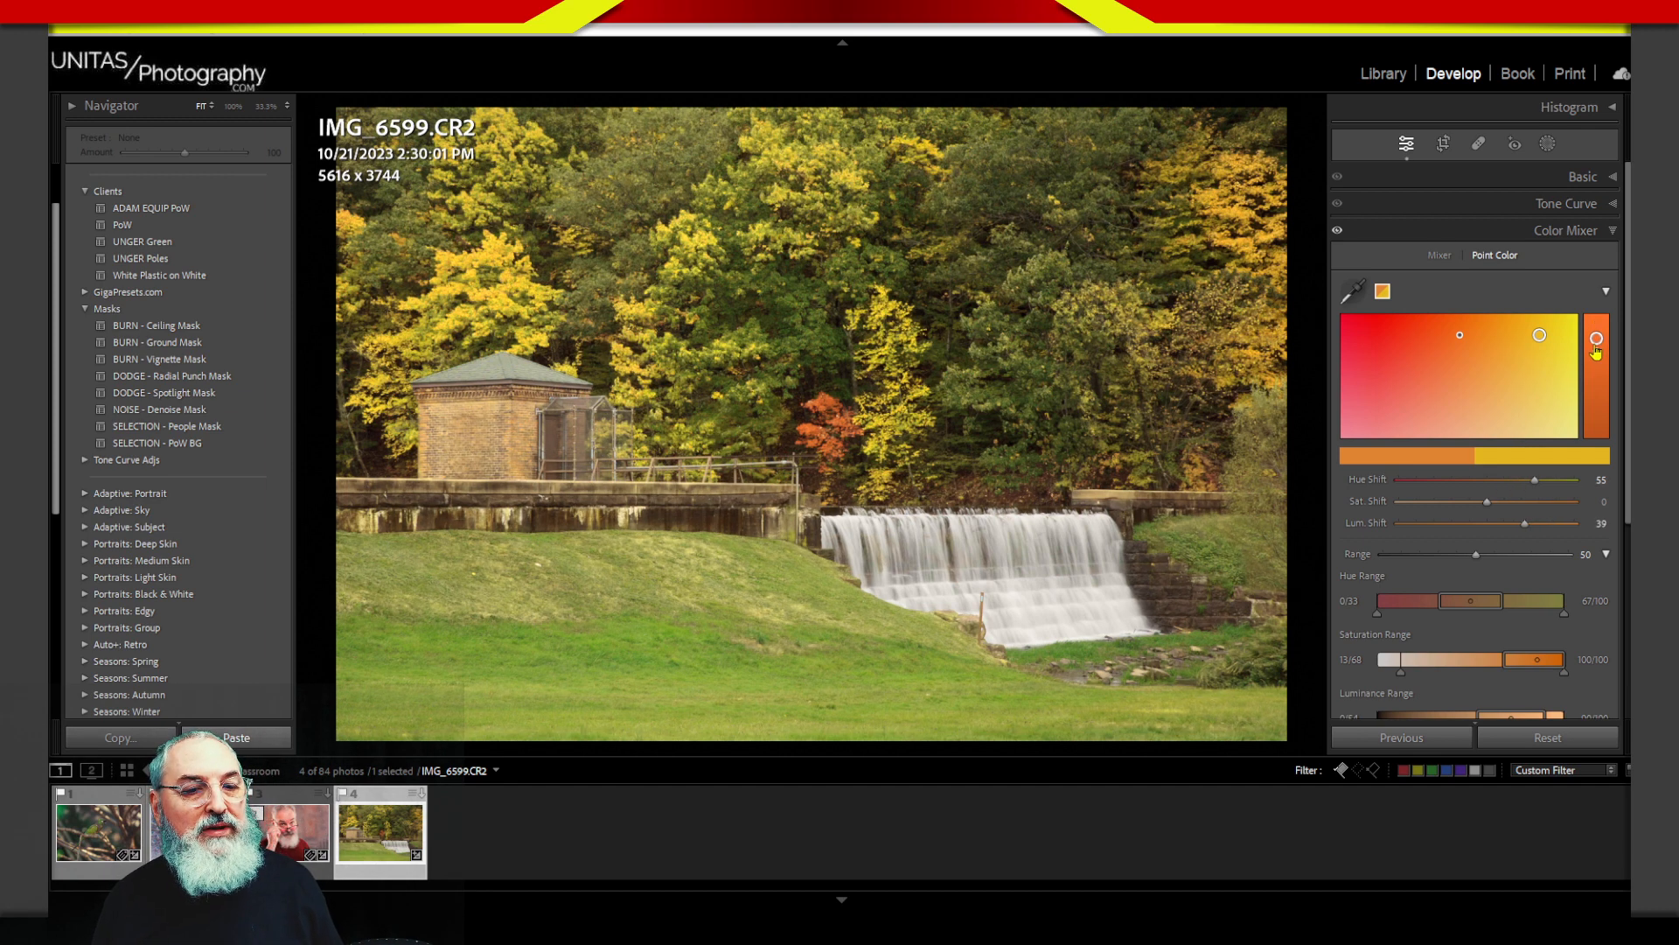
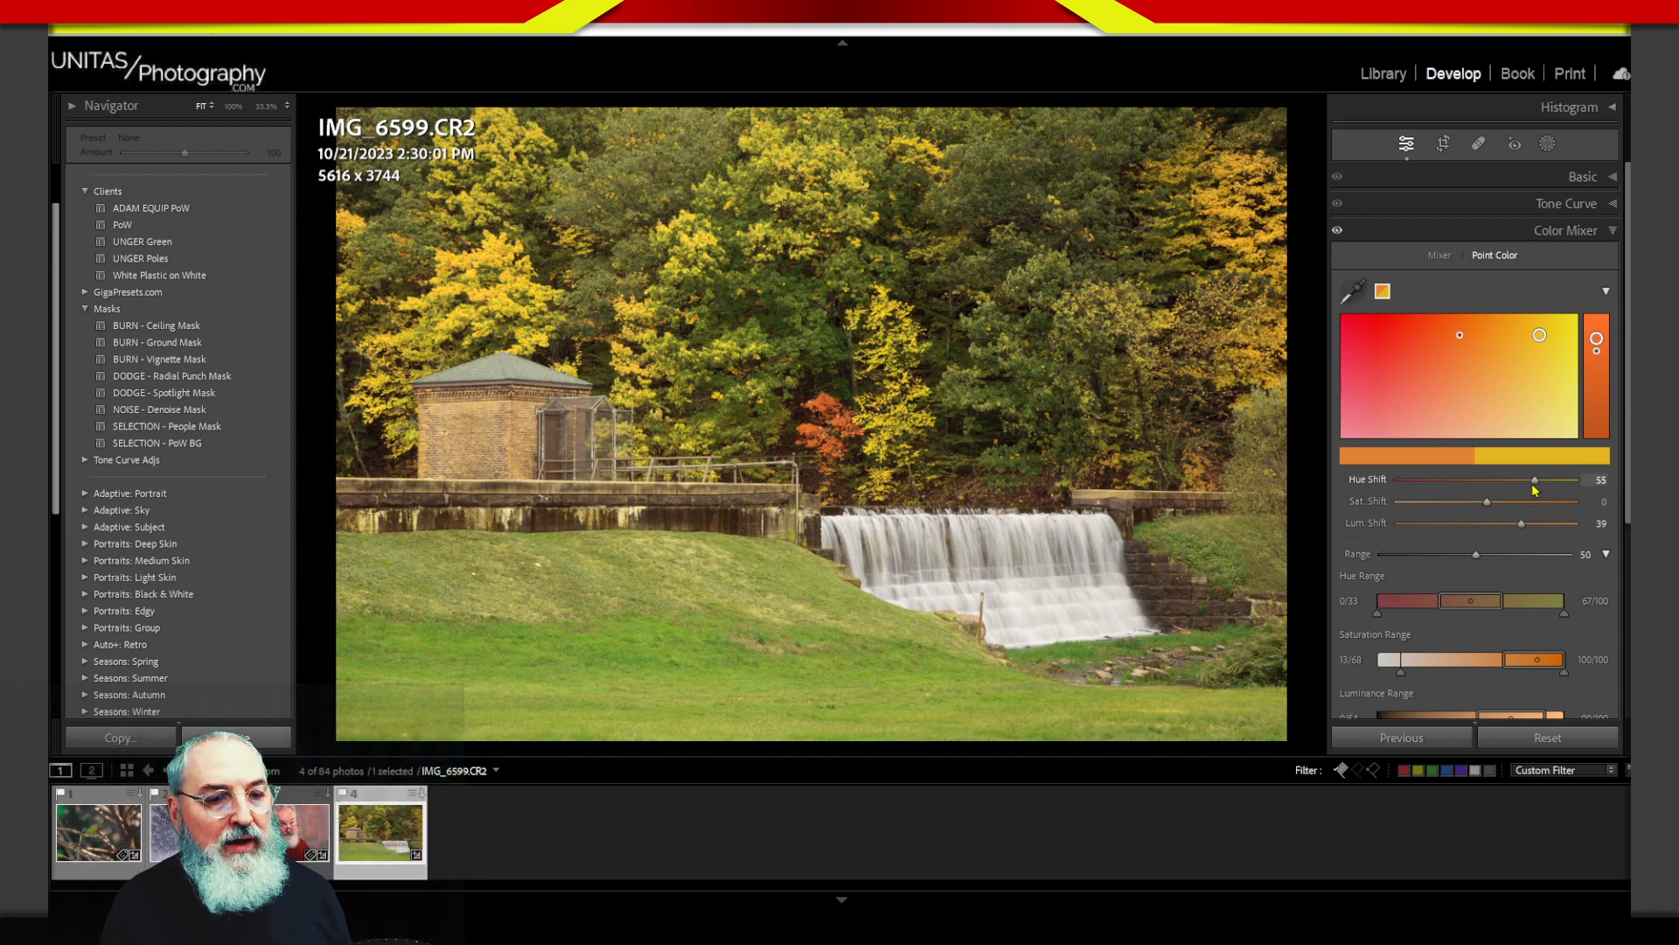
# Step: Fine-tune the sampled orange's hue shift in small increments down to 46 and back up to 51
pyautogui.moveTo(1529, 487); pyautogui.dragTo(1527, 487)
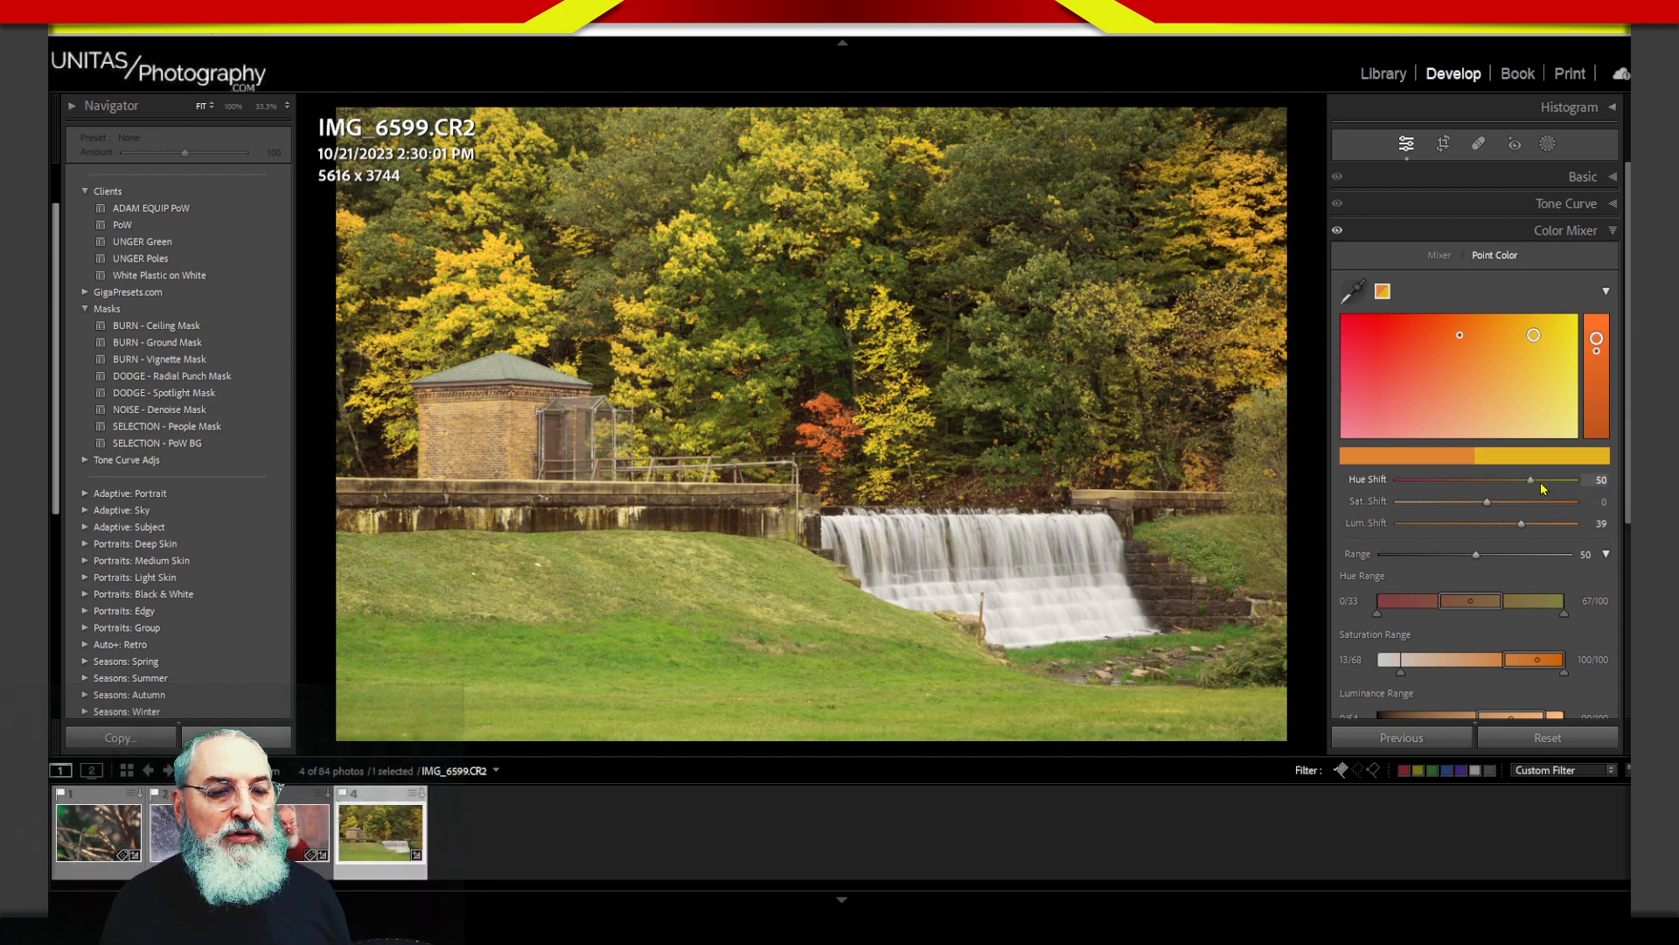
pyautogui.click(1601, 480)
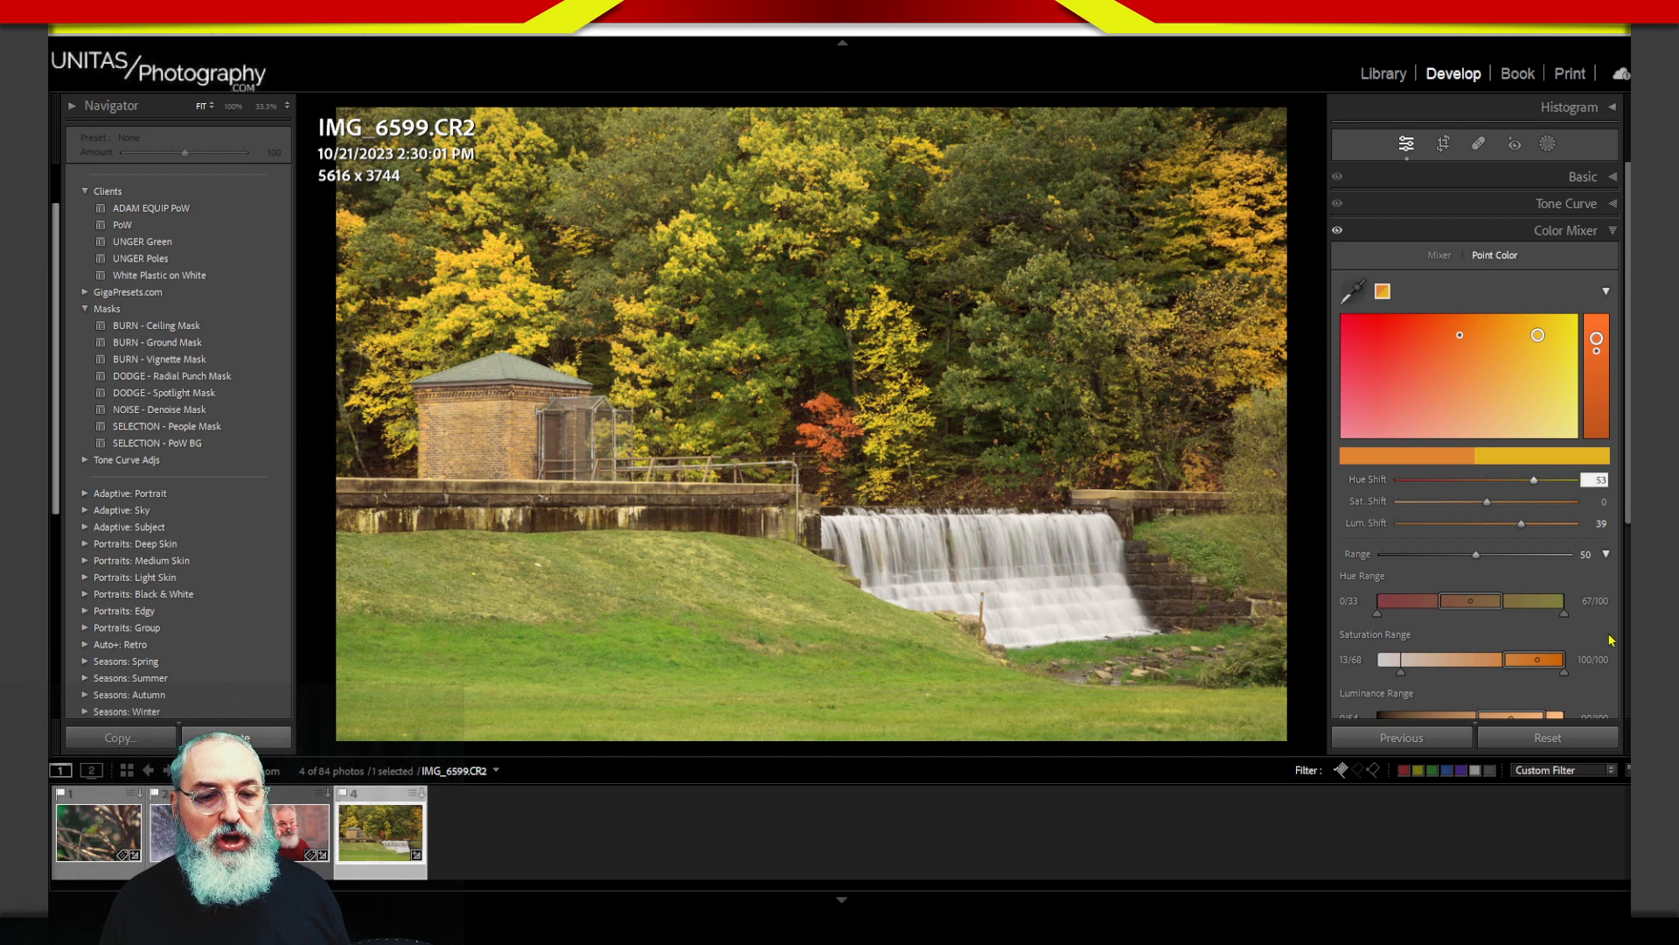
pyautogui.click(1600, 481)
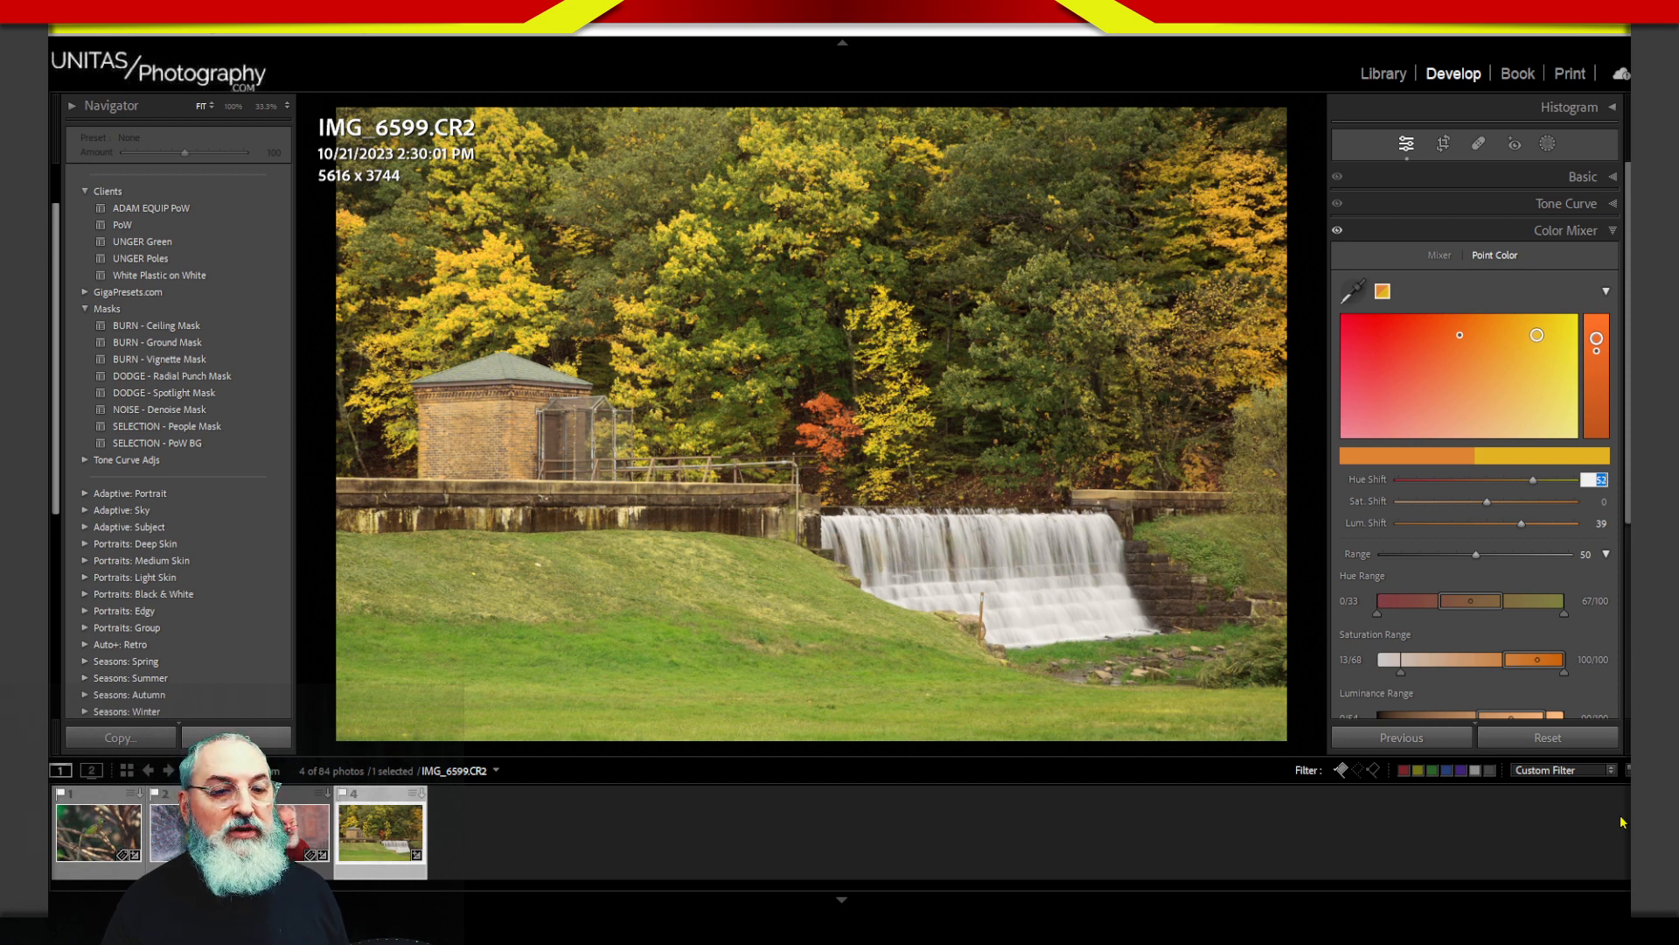
pyautogui.press('Down')
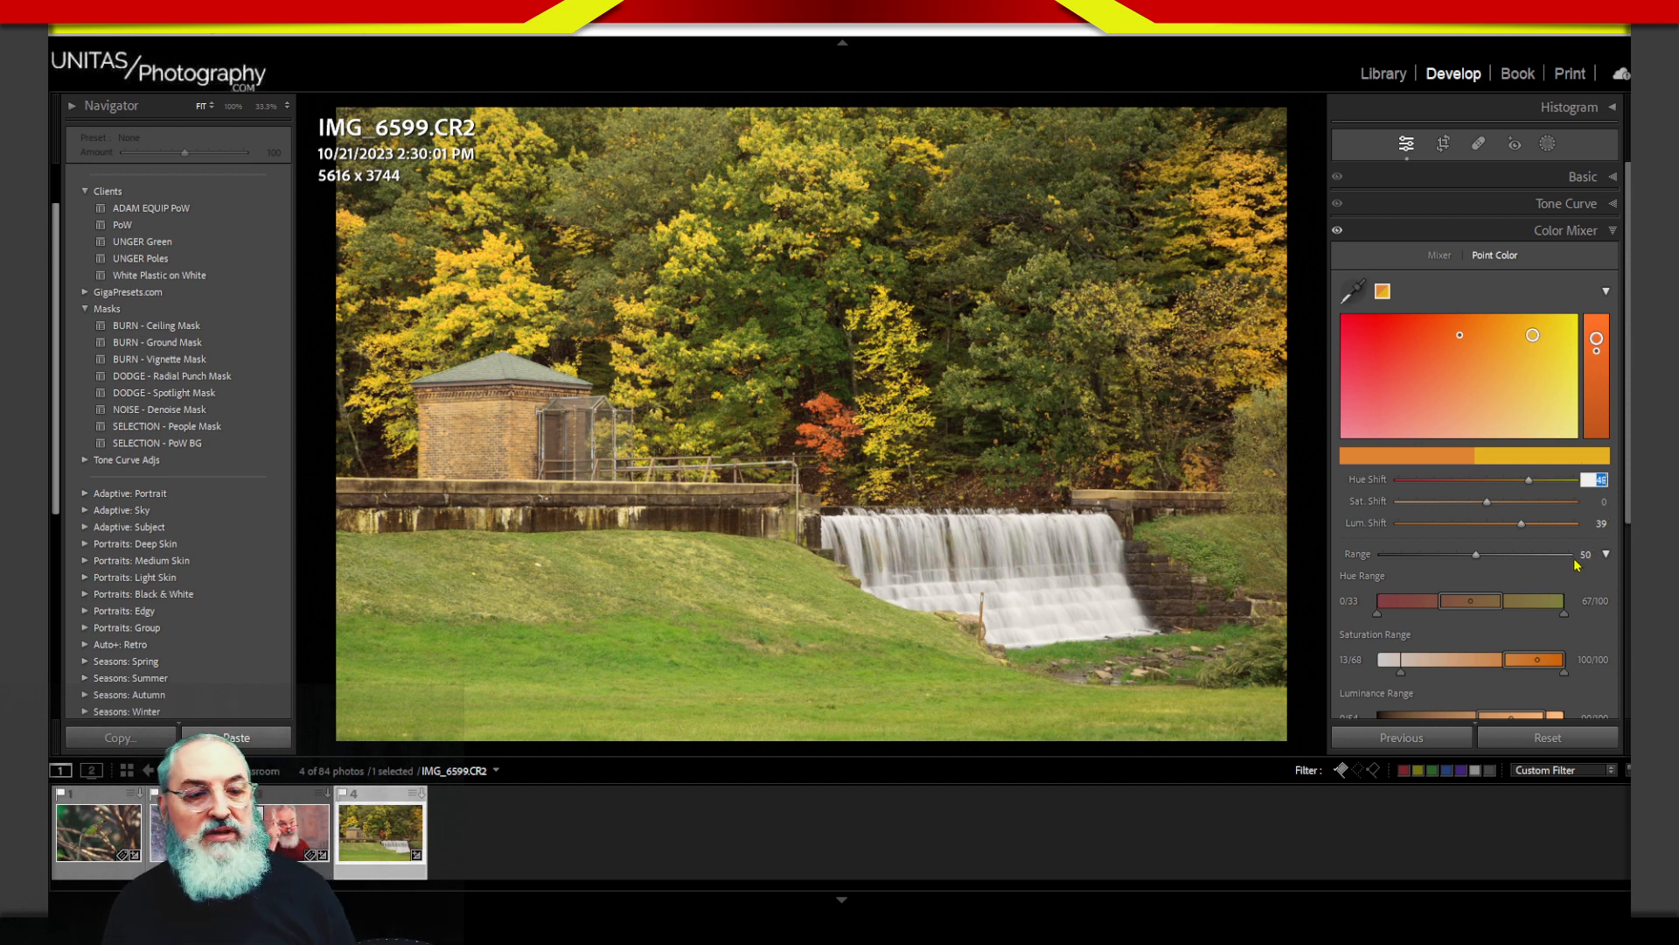
pyautogui.press('Down')
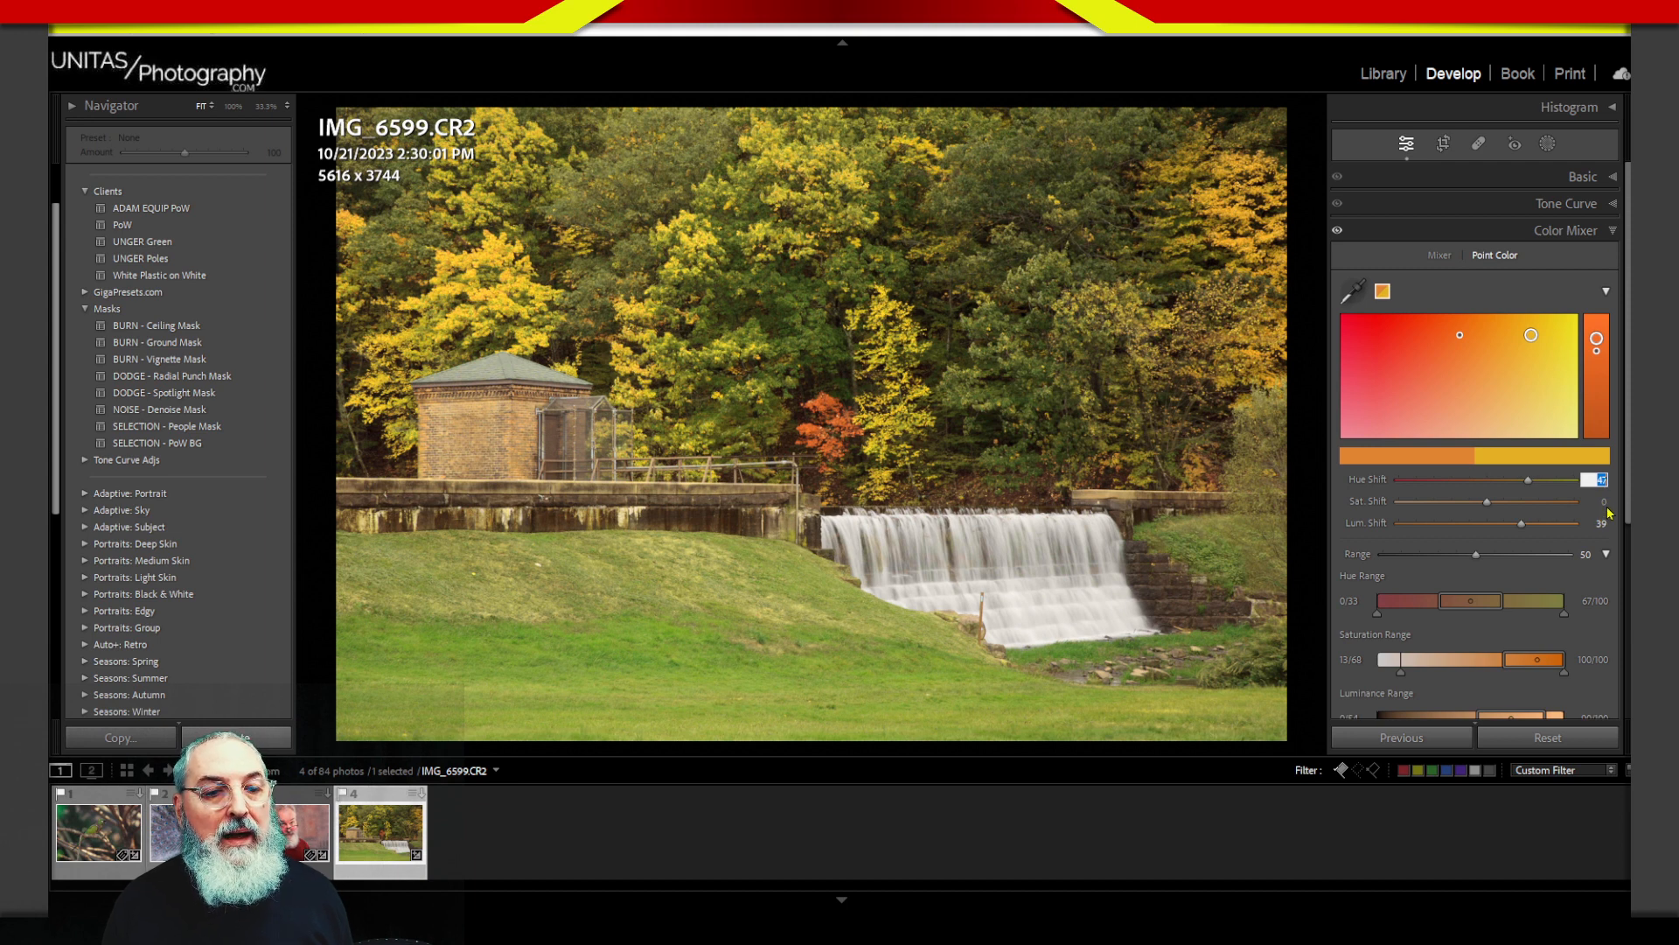
pyautogui.press('Down')
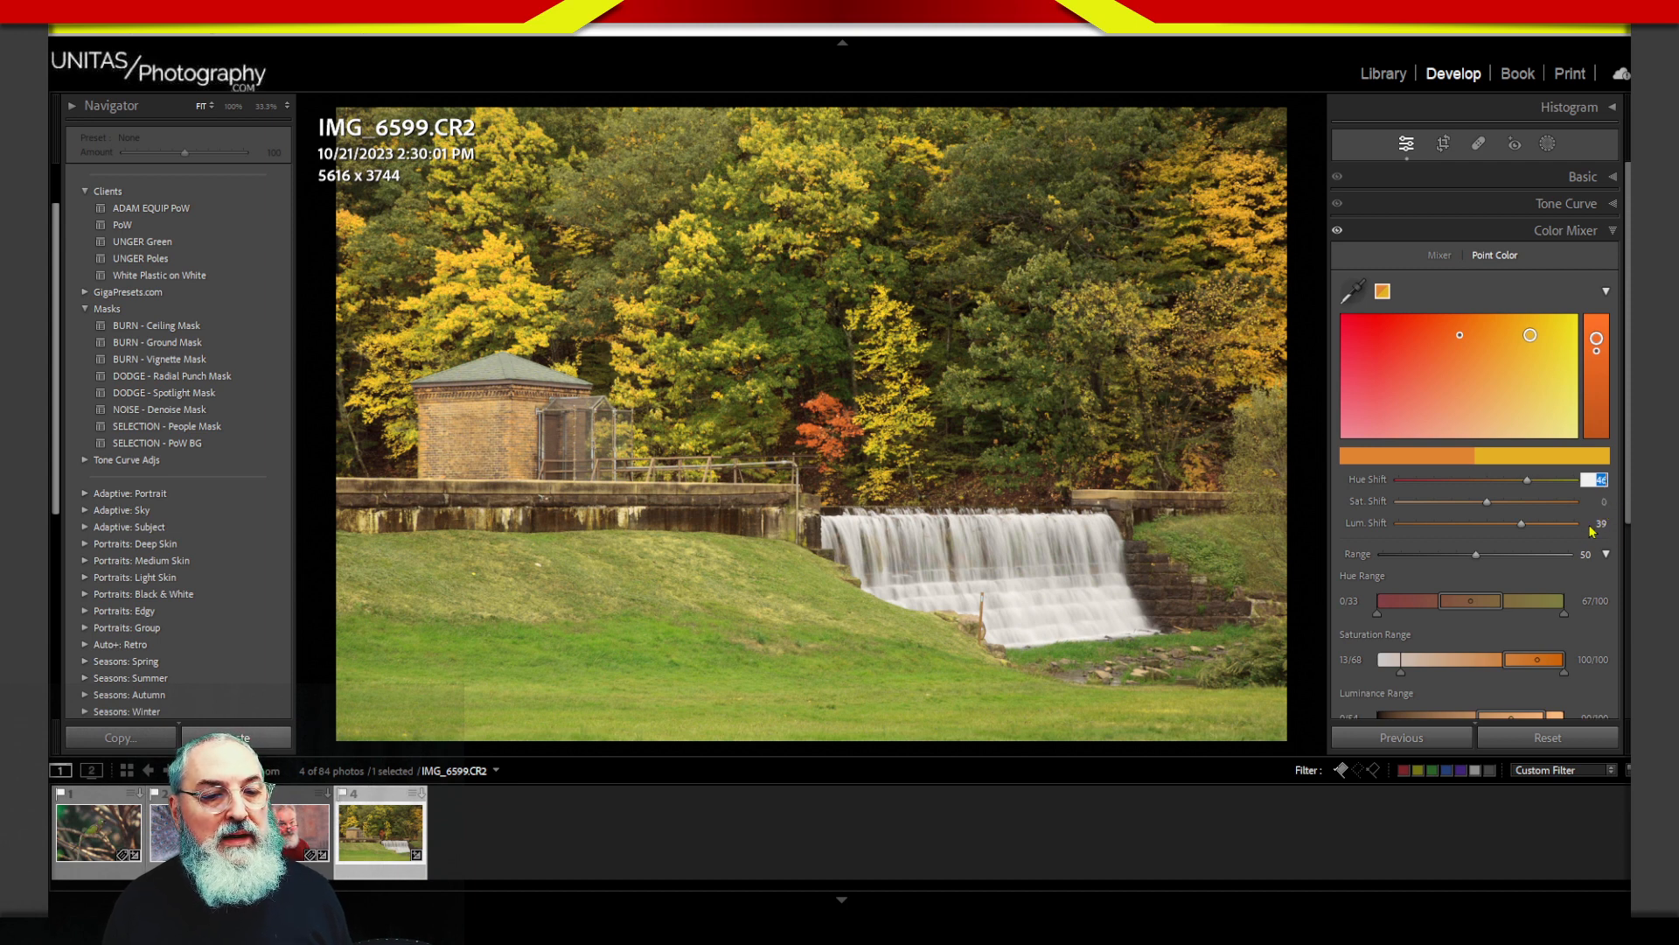
pyautogui.press('Up')
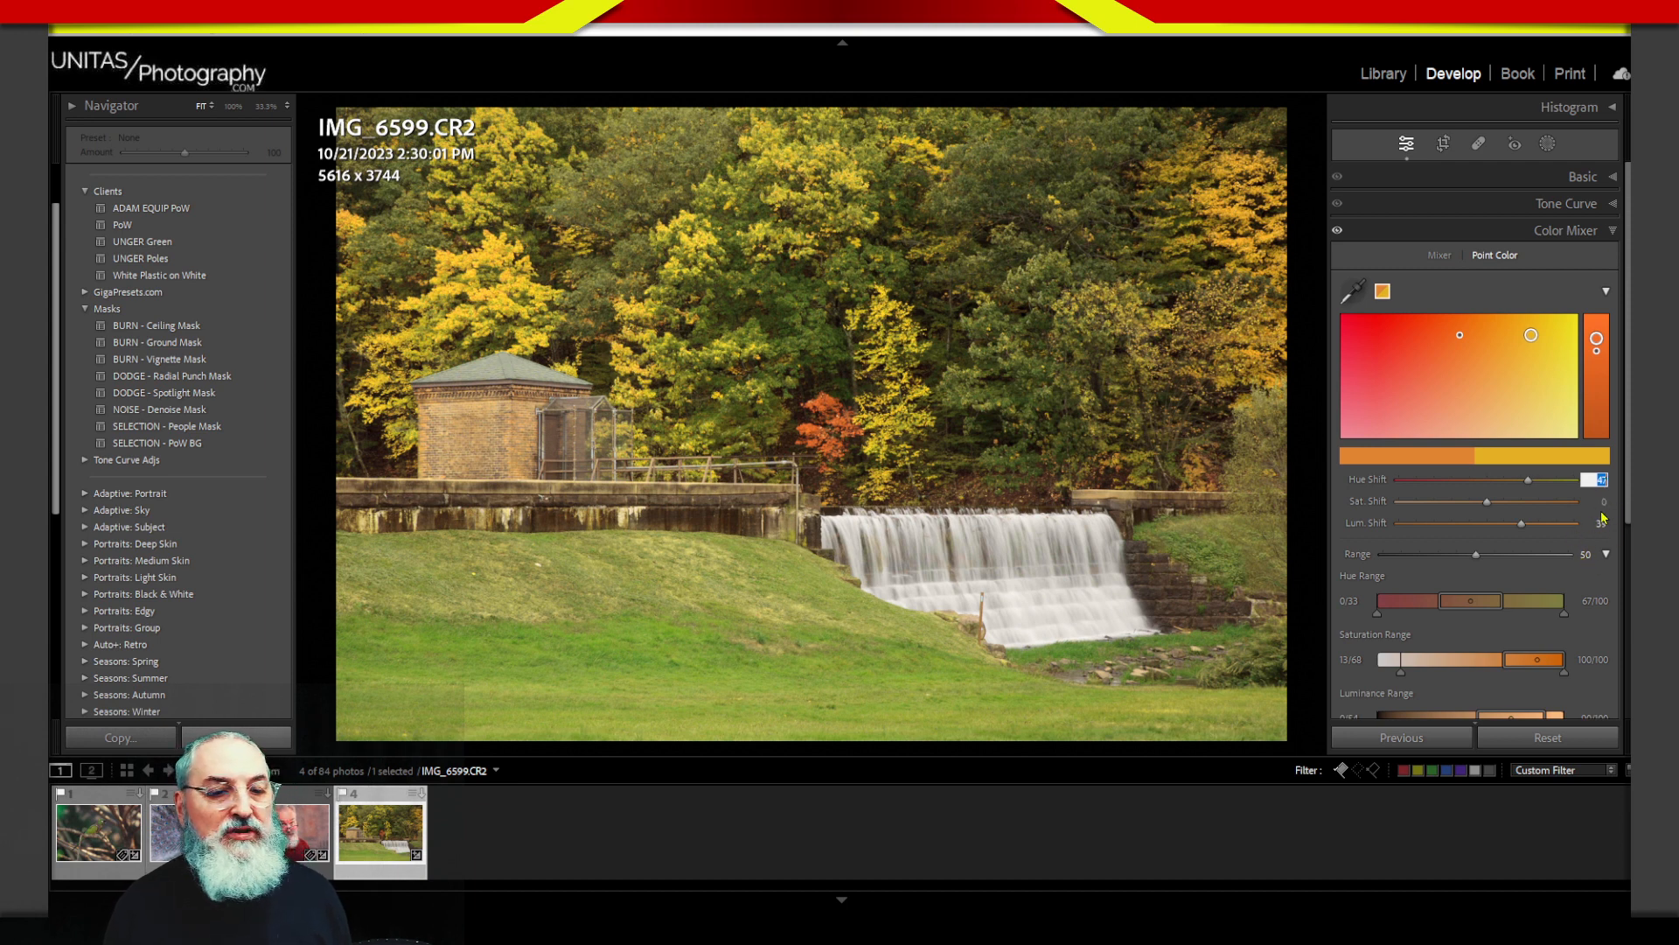
pyautogui.press('Up')
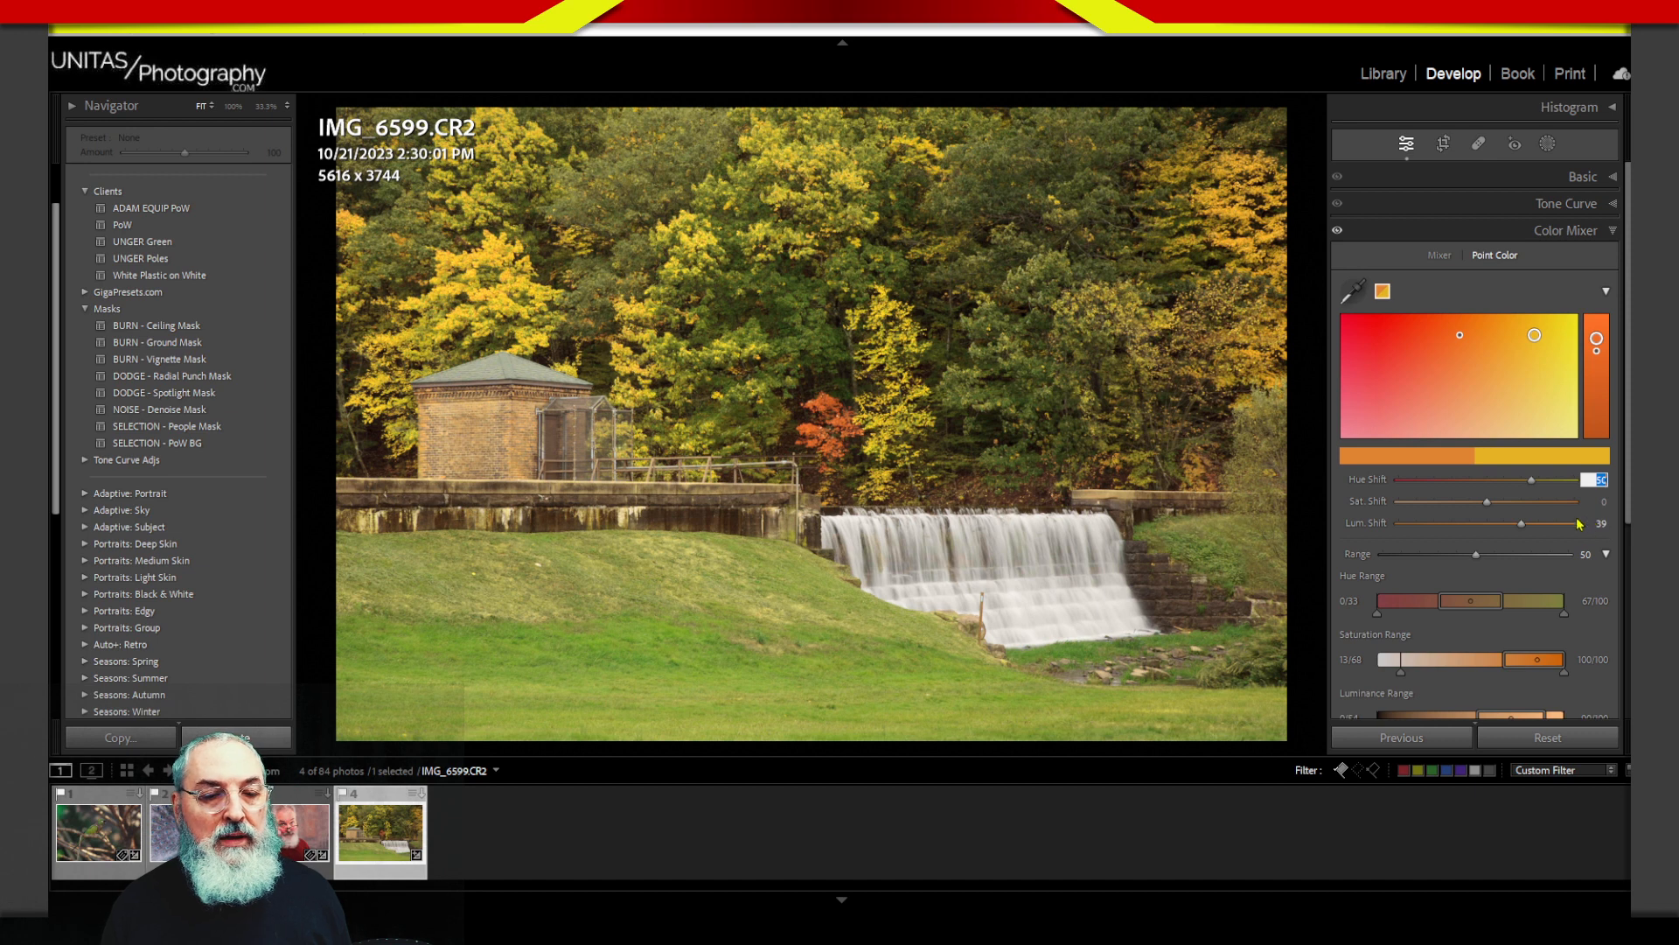
pyautogui.press('Up')
# Step: Lower the sampled orange's saturation shift to -9
pyautogui.press('Tab')
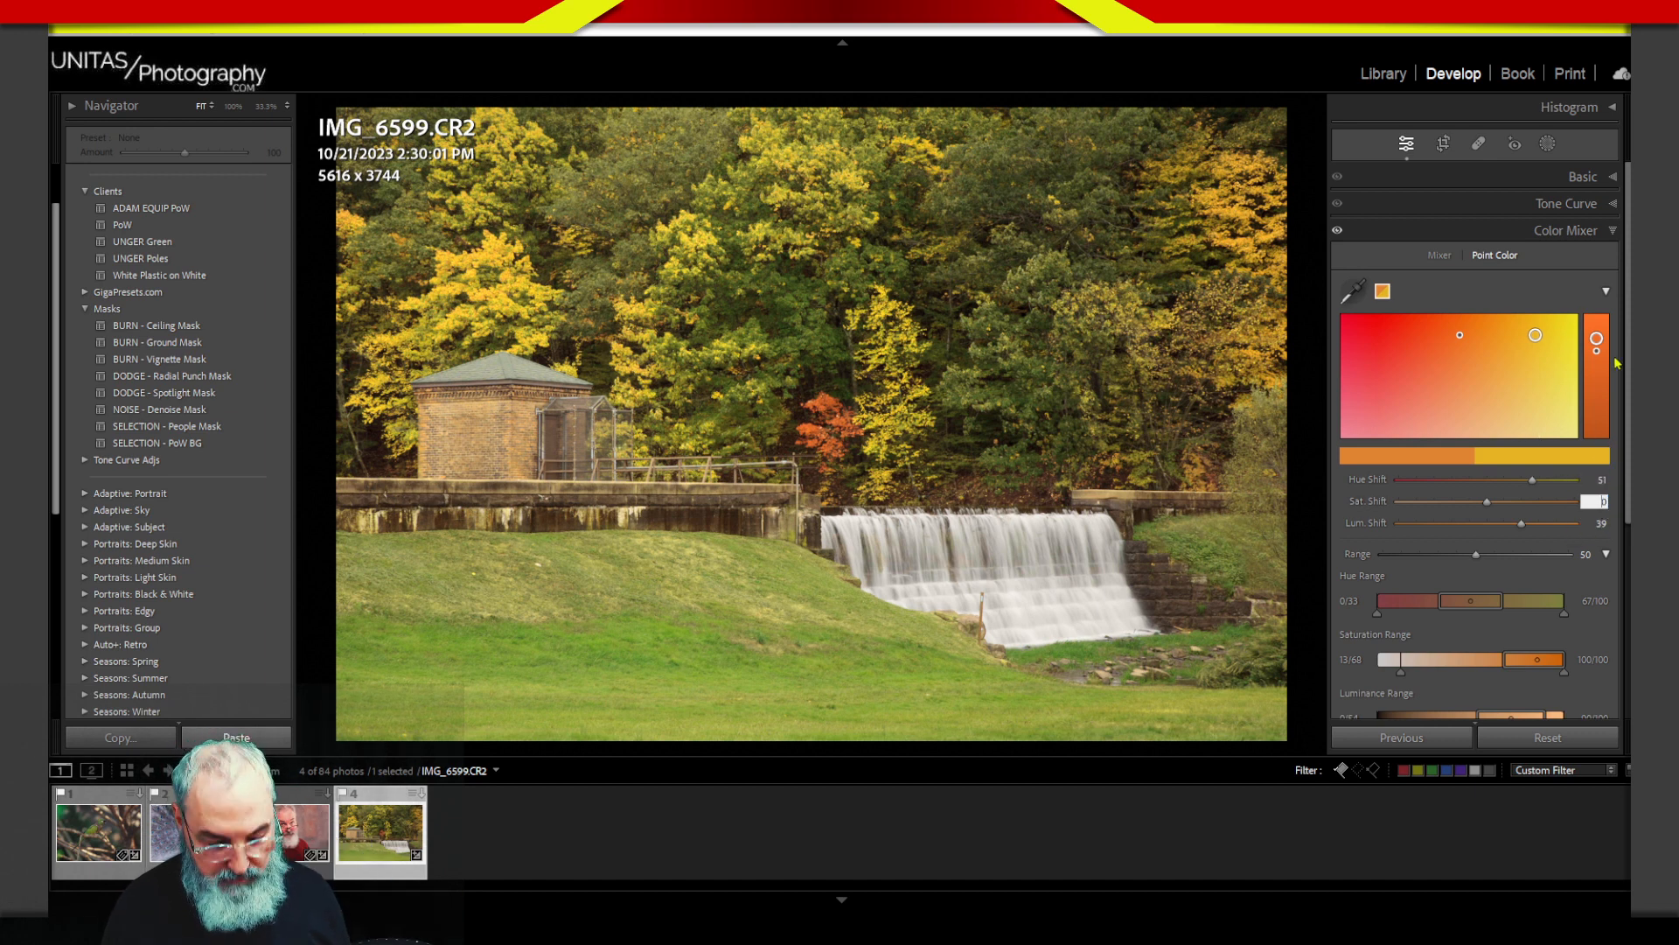
pyautogui.press('Down')
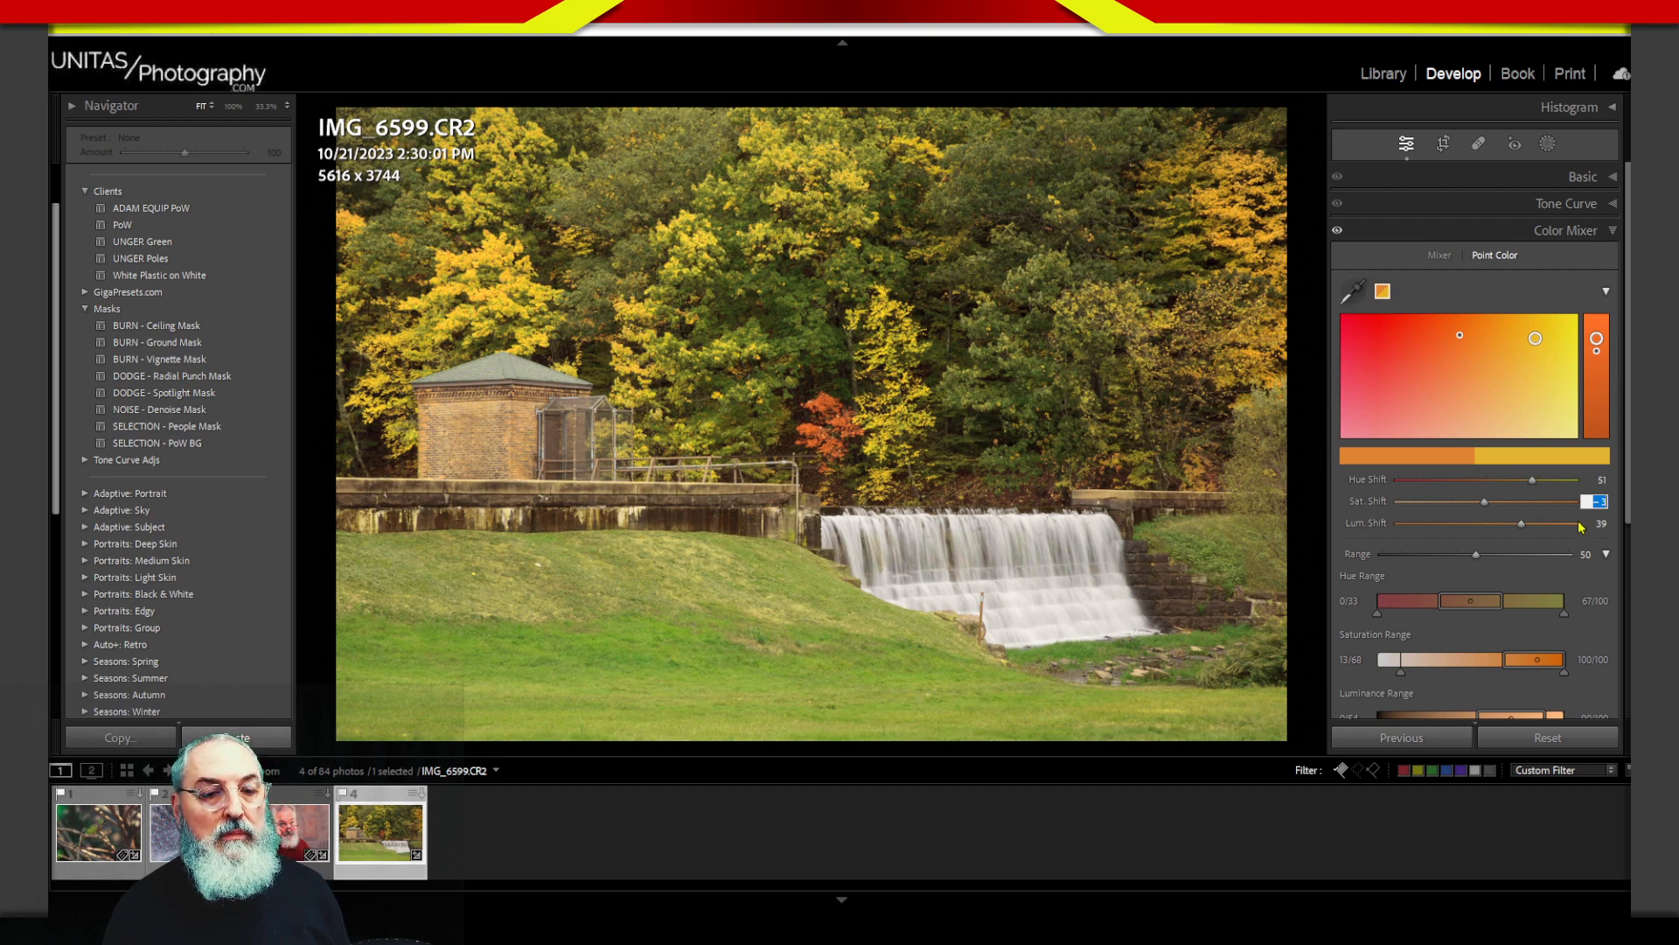
pyautogui.press('Down')
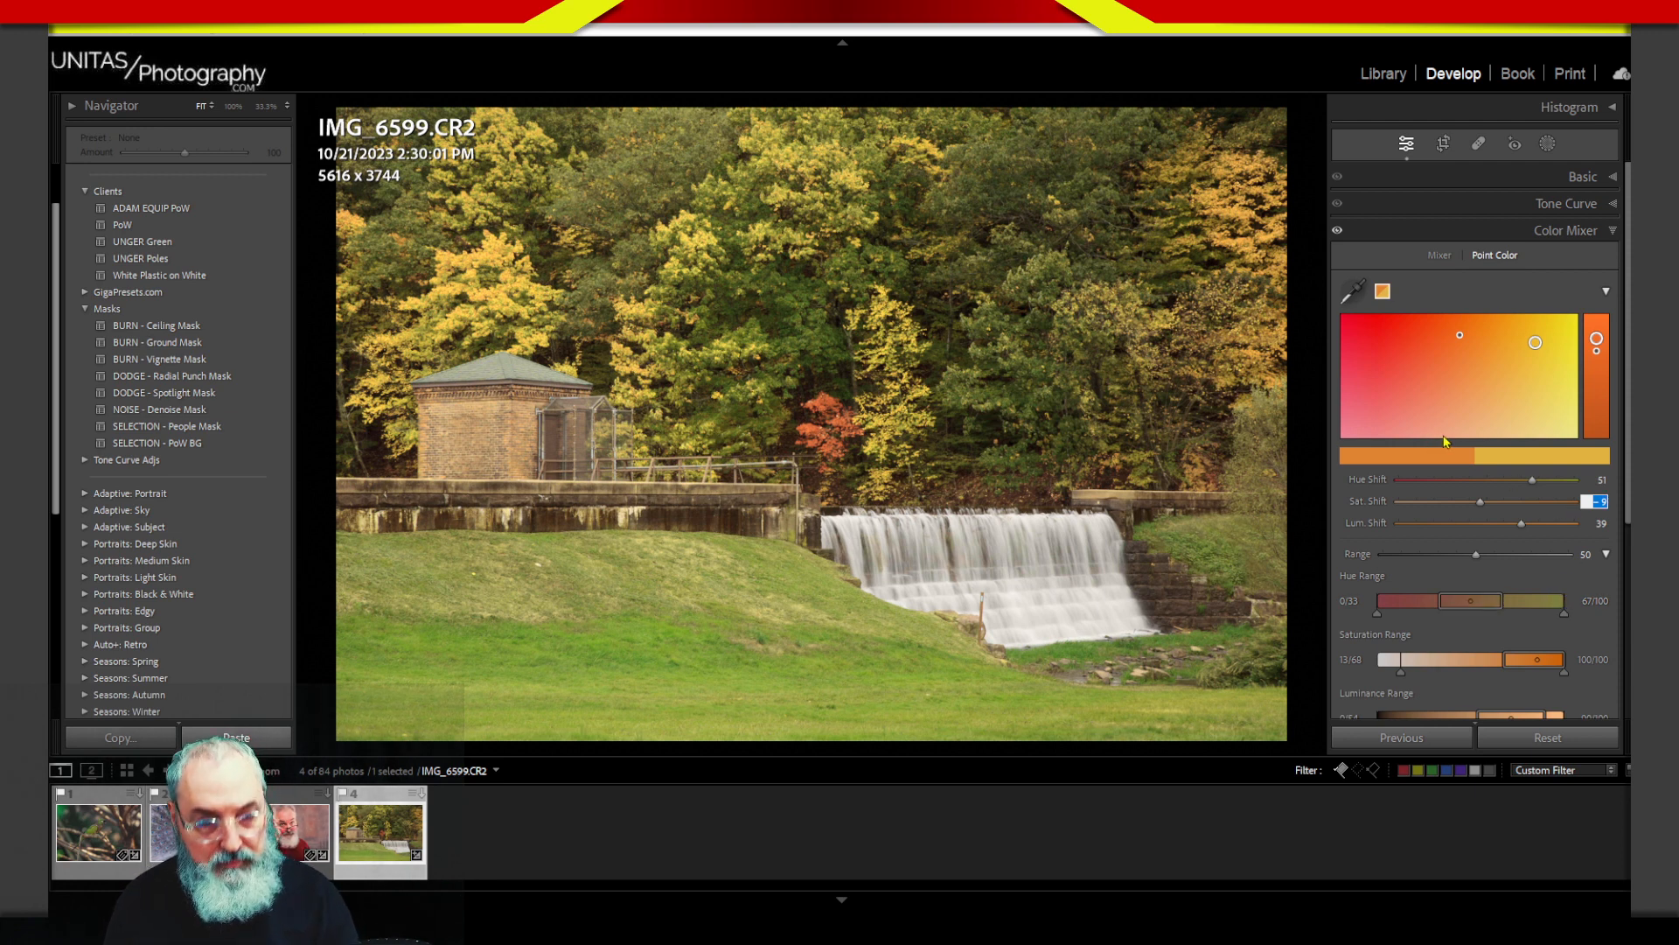
# Step: Draw crosshairs over the Point Color field, with an upward plus arrow and a downward minus arrow illustrating the saturation shift
pyautogui.moveTo(1333, 334); pyautogui.dragTo(1440, 330)
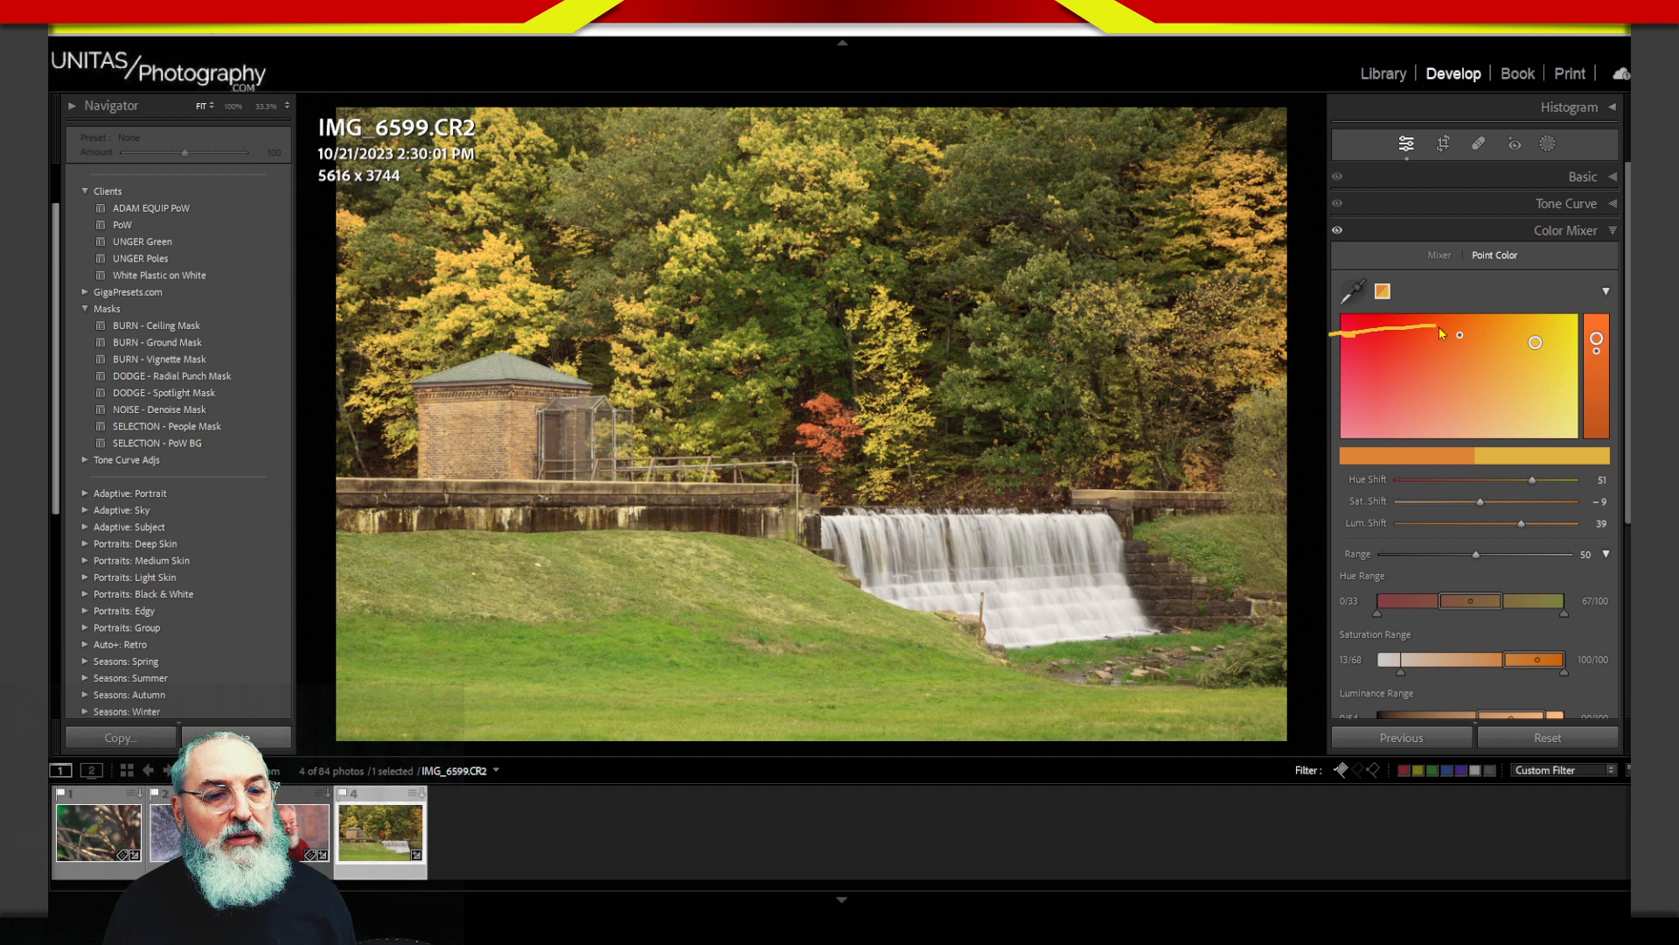
pyautogui.moveTo(1458, 238); pyautogui.dragTo(1453, 442)
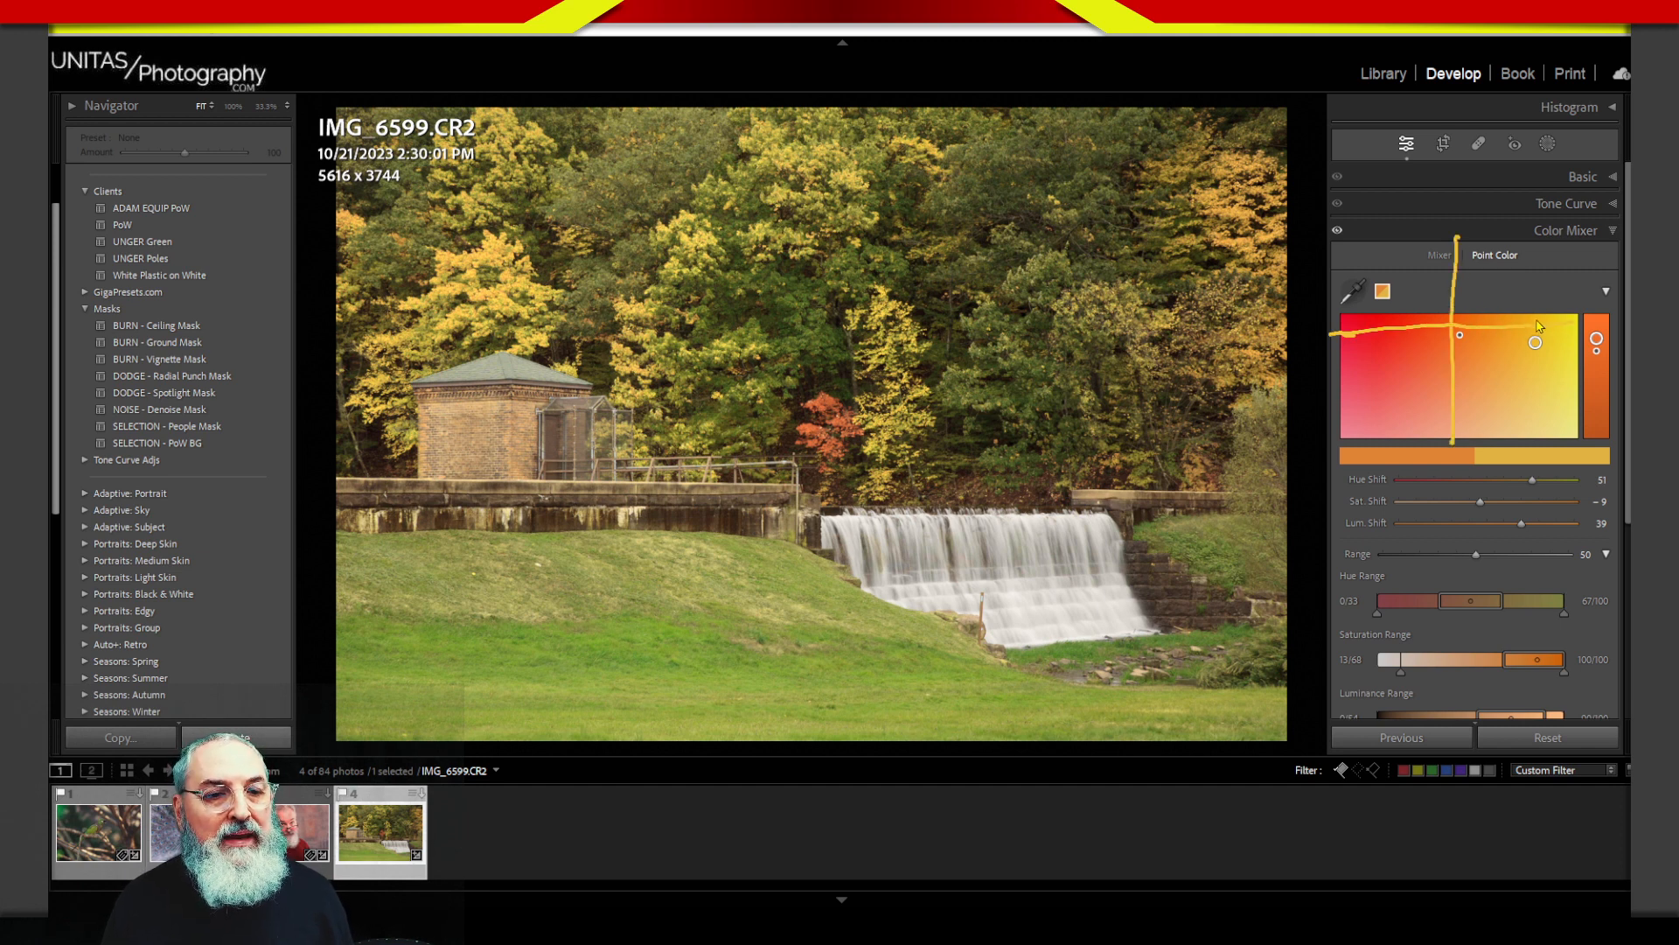
pyautogui.moveTo(1533, 307)
pyautogui.mouseDown()
pyautogui.moveTo(1531, 278)
pyautogui.moveTo(1544, 298)
pyautogui.moveTo(1557, 278)
pyautogui.mouseUp()
pyautogui.moveTo(1534, 257); pyautogui.dragTo(1583, 253)
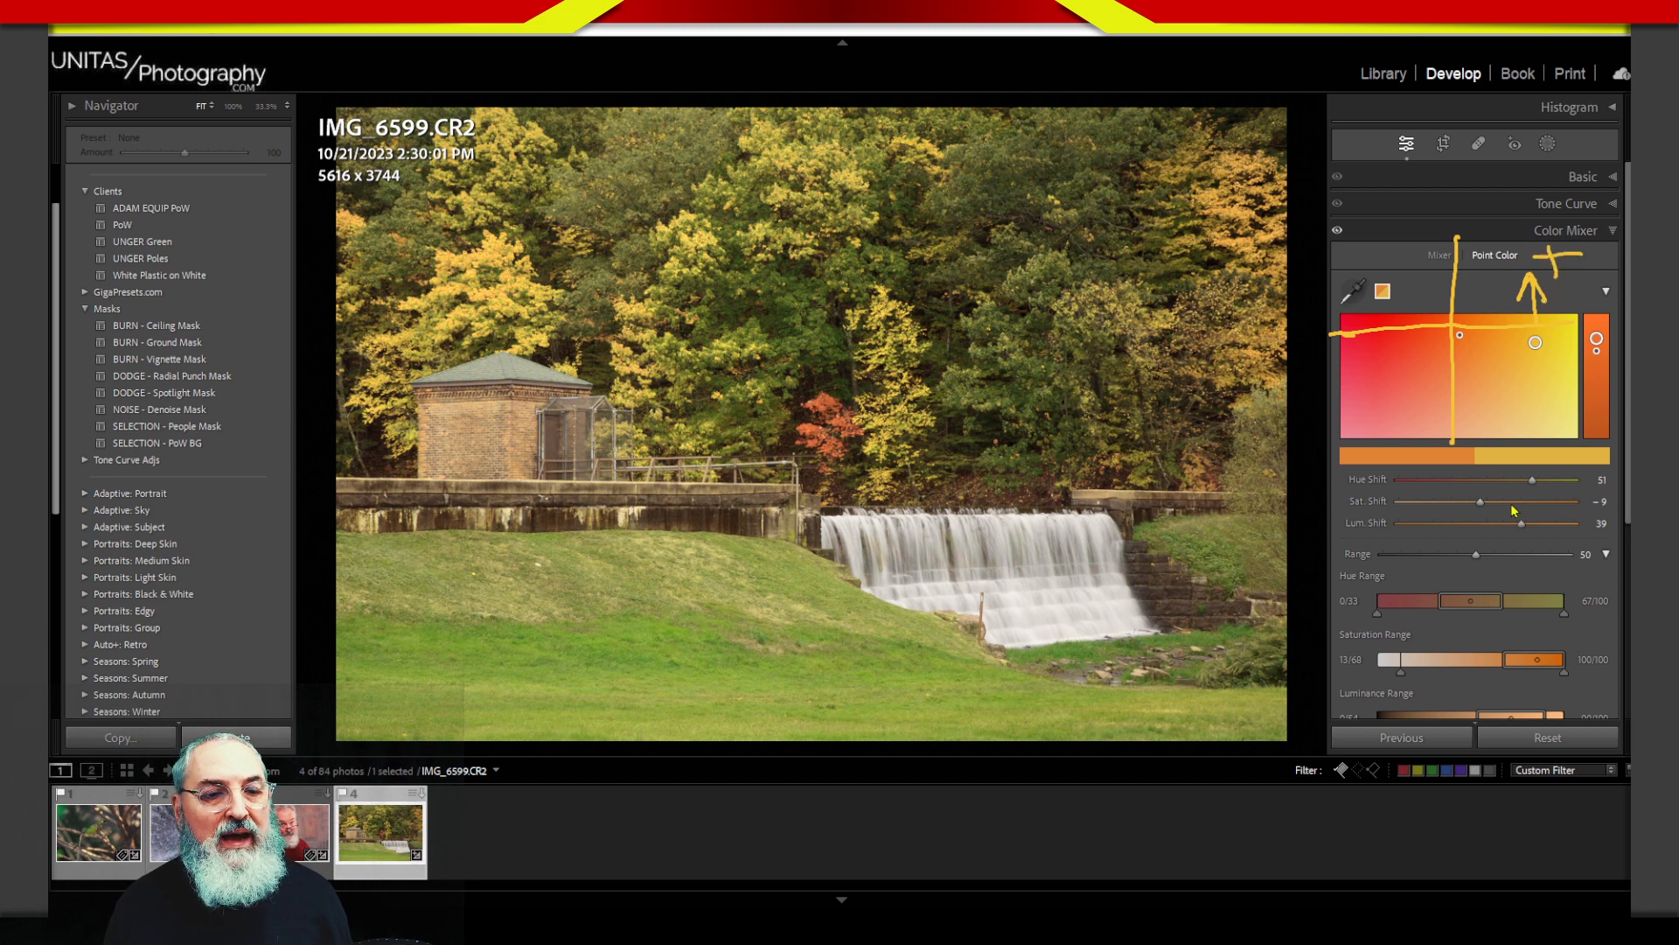
pyautogui.moveTo(1536, 366)
pyautogui.mouseDown()
pyautogui.moveTo(1535, 483)
pyautogui.moveTo(1549, 452)
pyautogui.mouseUp()
pyautogui.moveTo(1542, 525); pyautogui.dragTo(1585, 522)
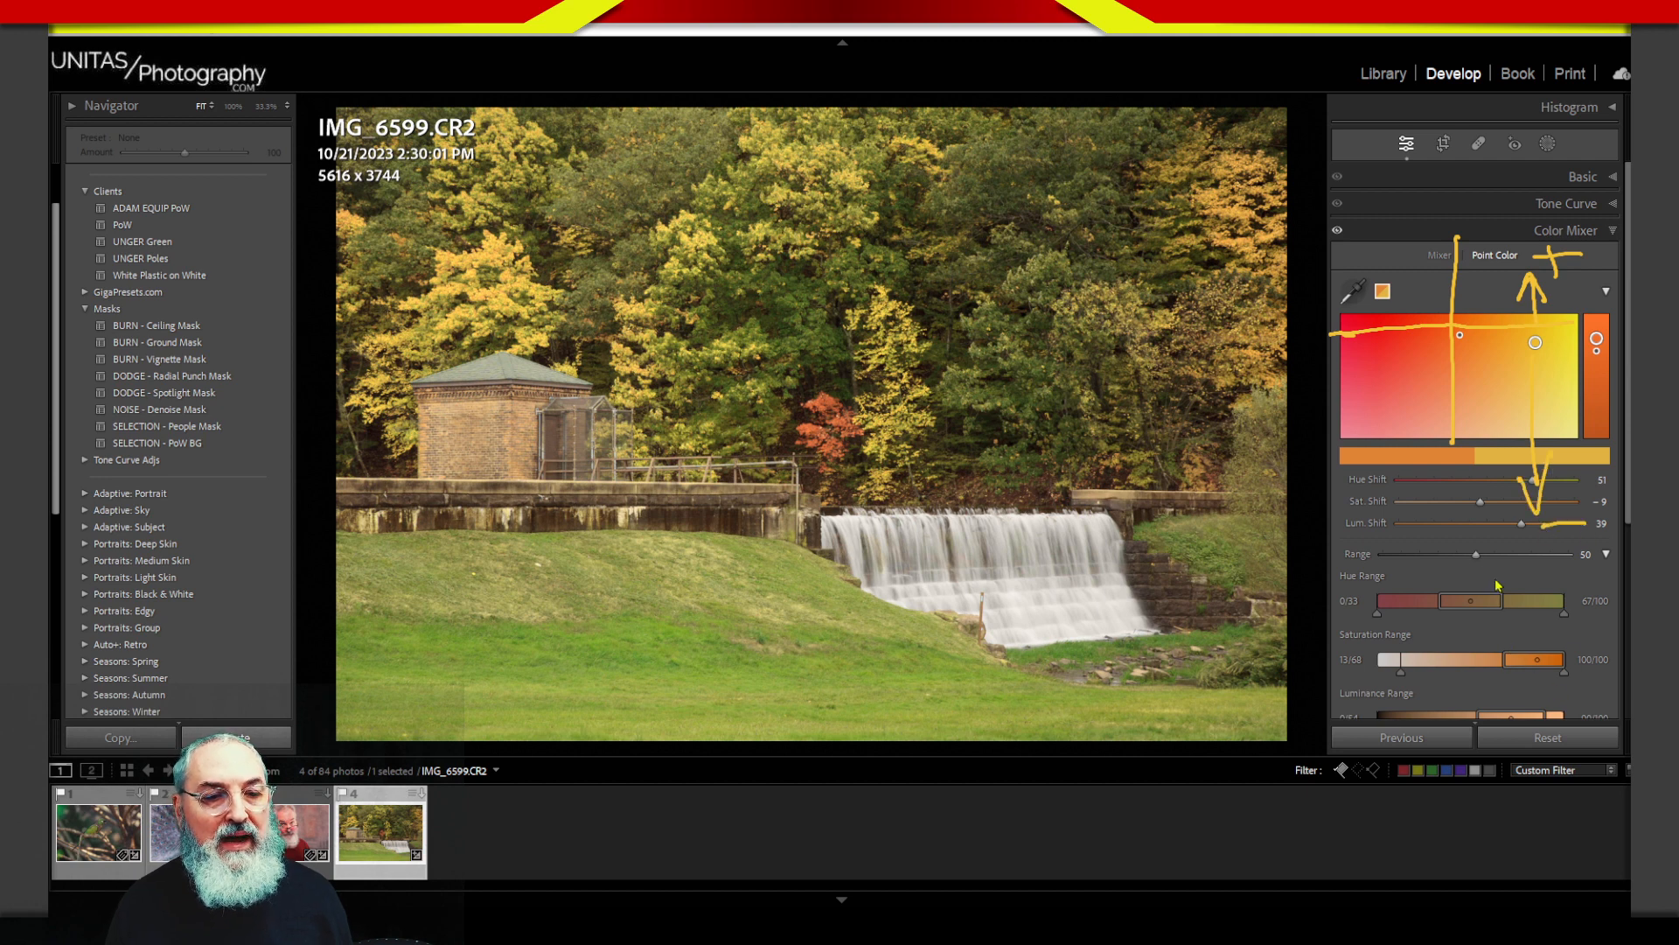
# Step: Retrace the crosshairs, add arrows pointing both ways along the hue direction of the Point Color field, and clear all annotations
pyautogui.moveTo(1453, 206); pyautogui.dragTo(1459, 438)
pyautogui.moveTo(1351, 338)
pyautogui.mouseDown()
pyautogui.moveTo(1430, 340)
pyautogui.moveTo(1299, 343)
pyautogui.mouseUp()
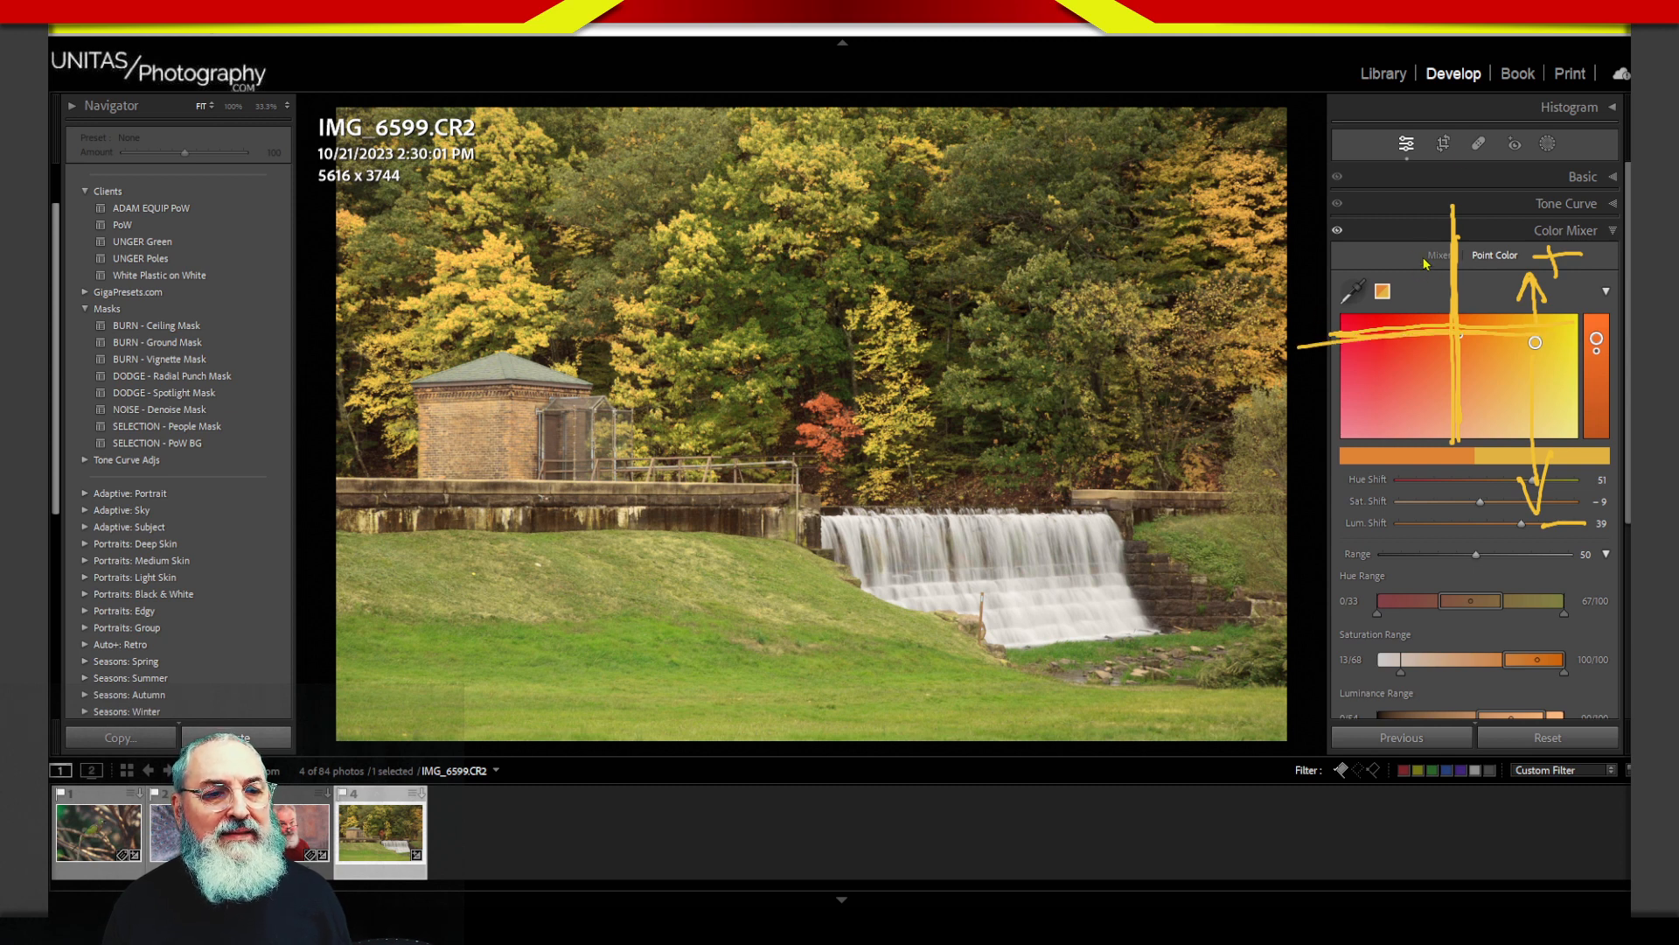
pyautogui.moveTo(1425, 262)
pyautogui.mouseDown()
pyautogui.moveTo(1386, 249)
pyautogui.moveTo(1397, 287)
pyautogui.mouseUp()
pyautogui.moveTo(1344, 231); pyautogui.dragTo(1366, 224)
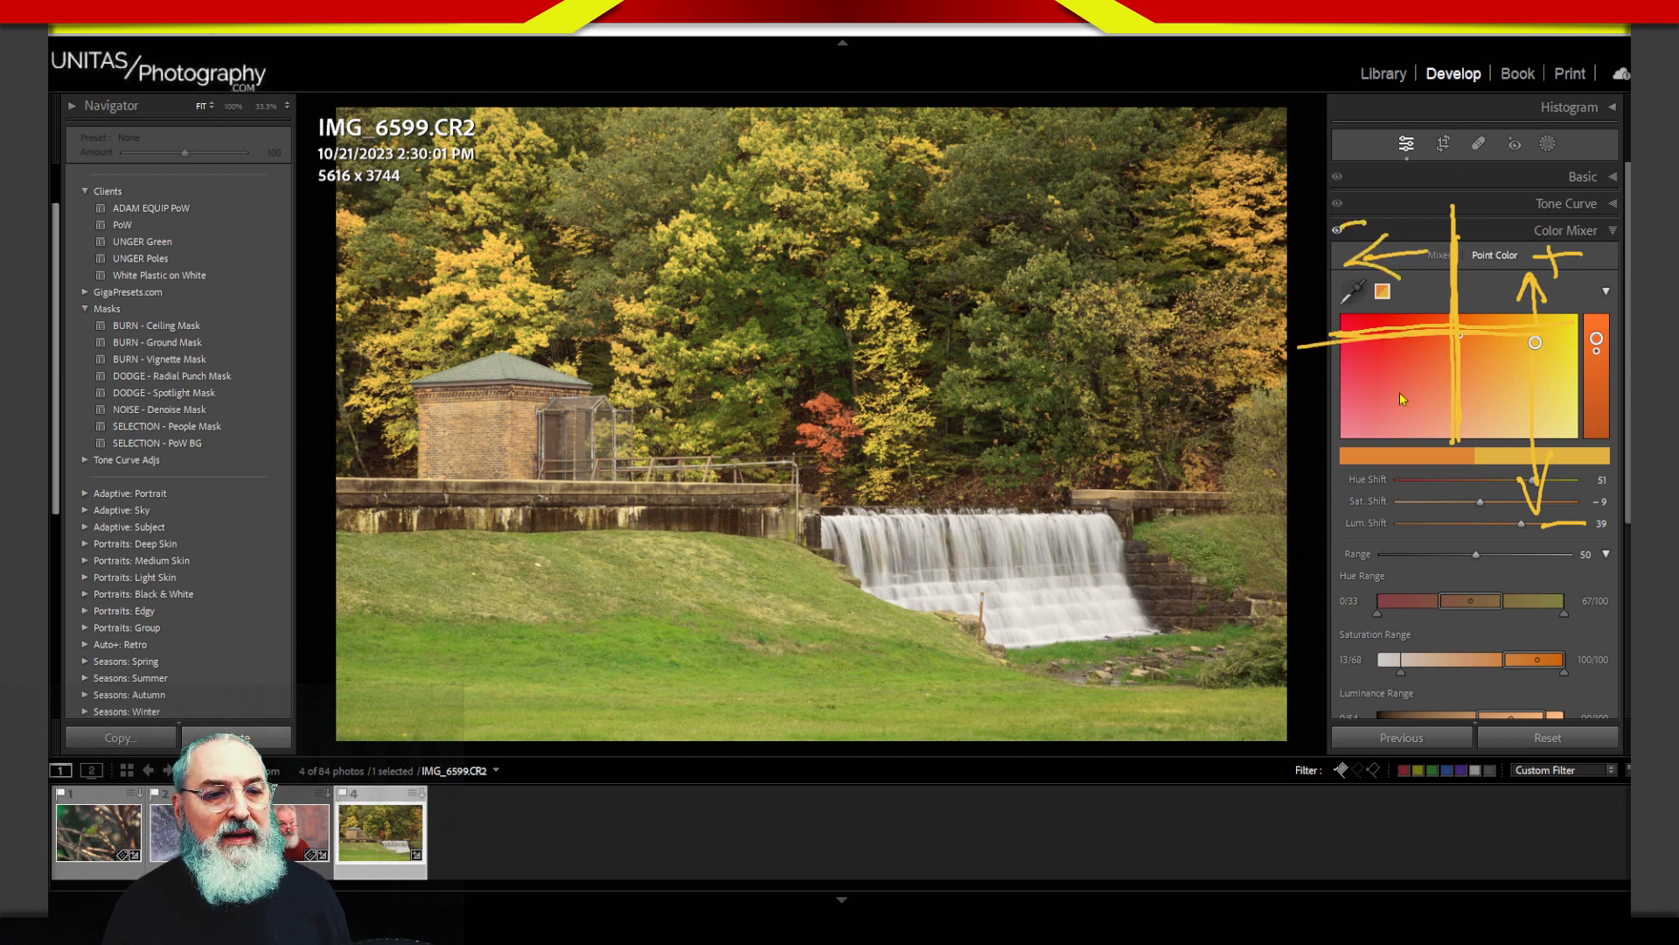
pyautogui.moveTo(1461, 256)
pyautogui.mouseDown()
pyautogui.moveTo(1524, 261)
pyautogui.moveTo(1496, 285)
pyautogui.mouseUp()
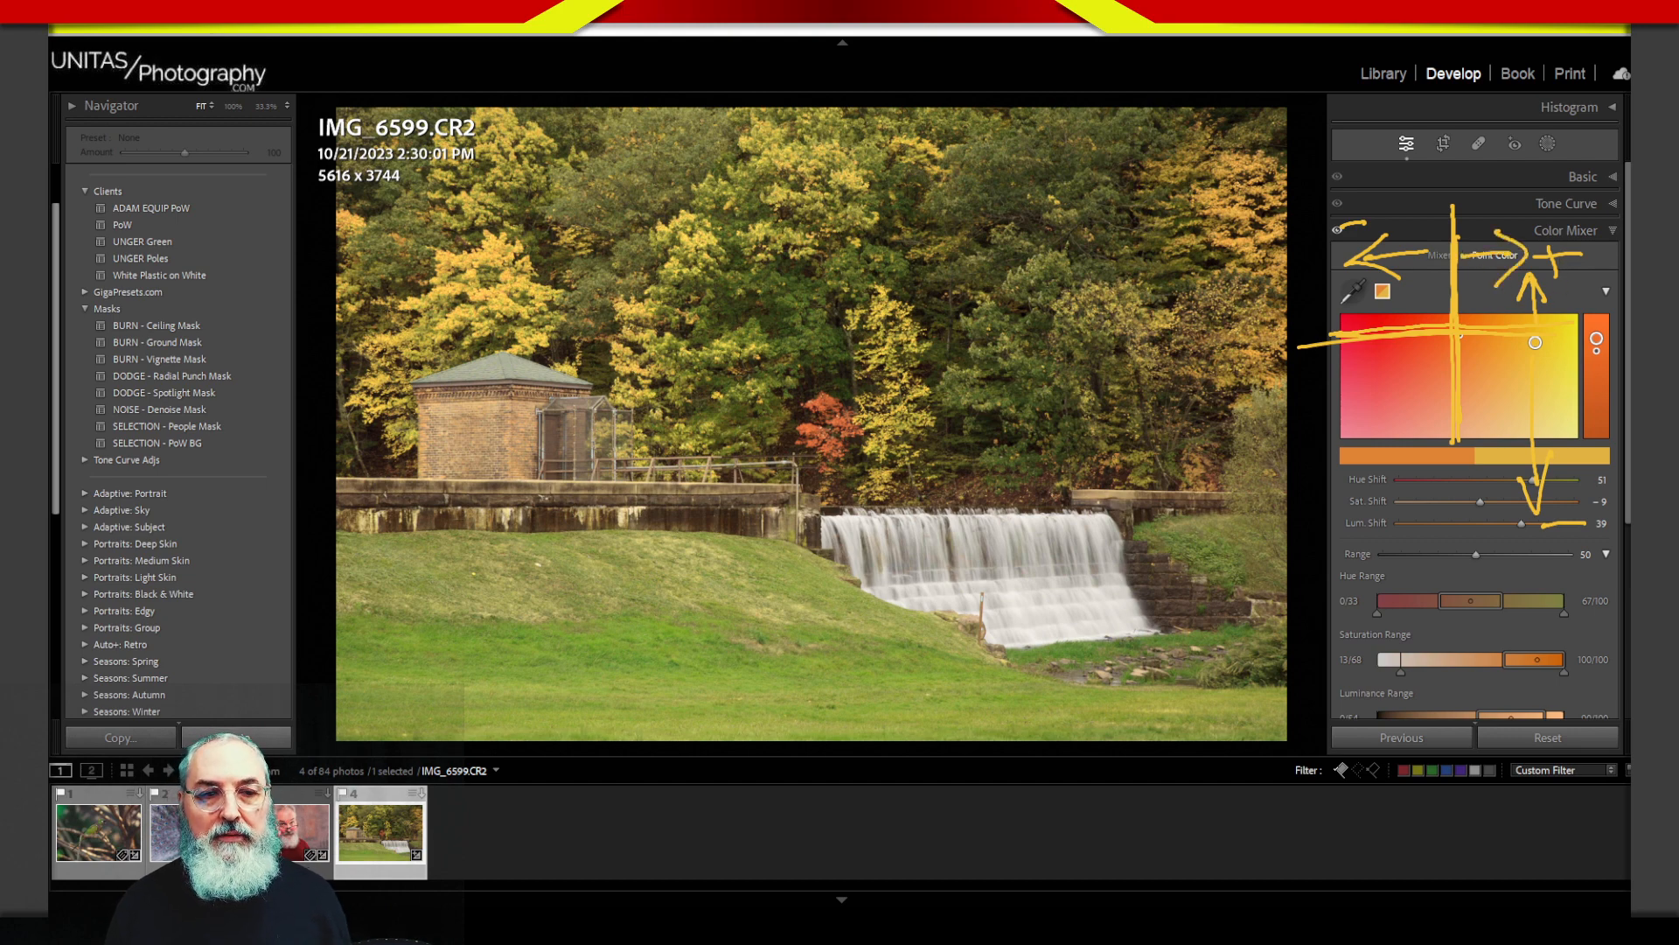
pyautogui.press('Escape')
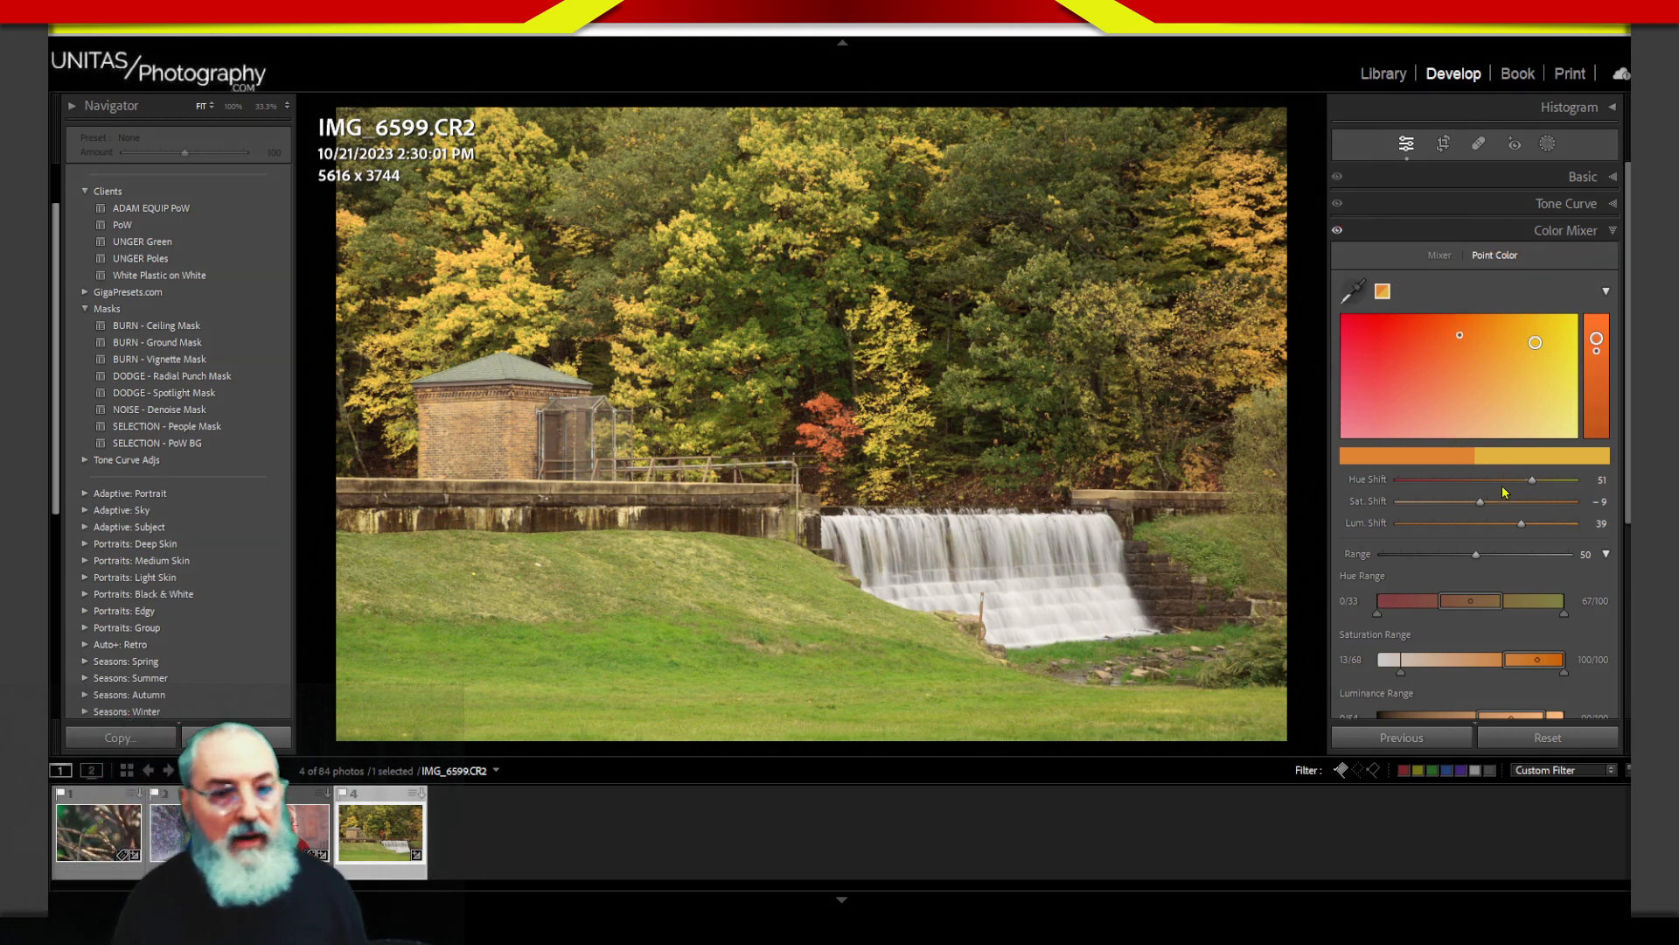
# Step: Try lowering the sampled orange's saturation shift to -11, and raise it to 5
pyautogui.click(1598, 501)
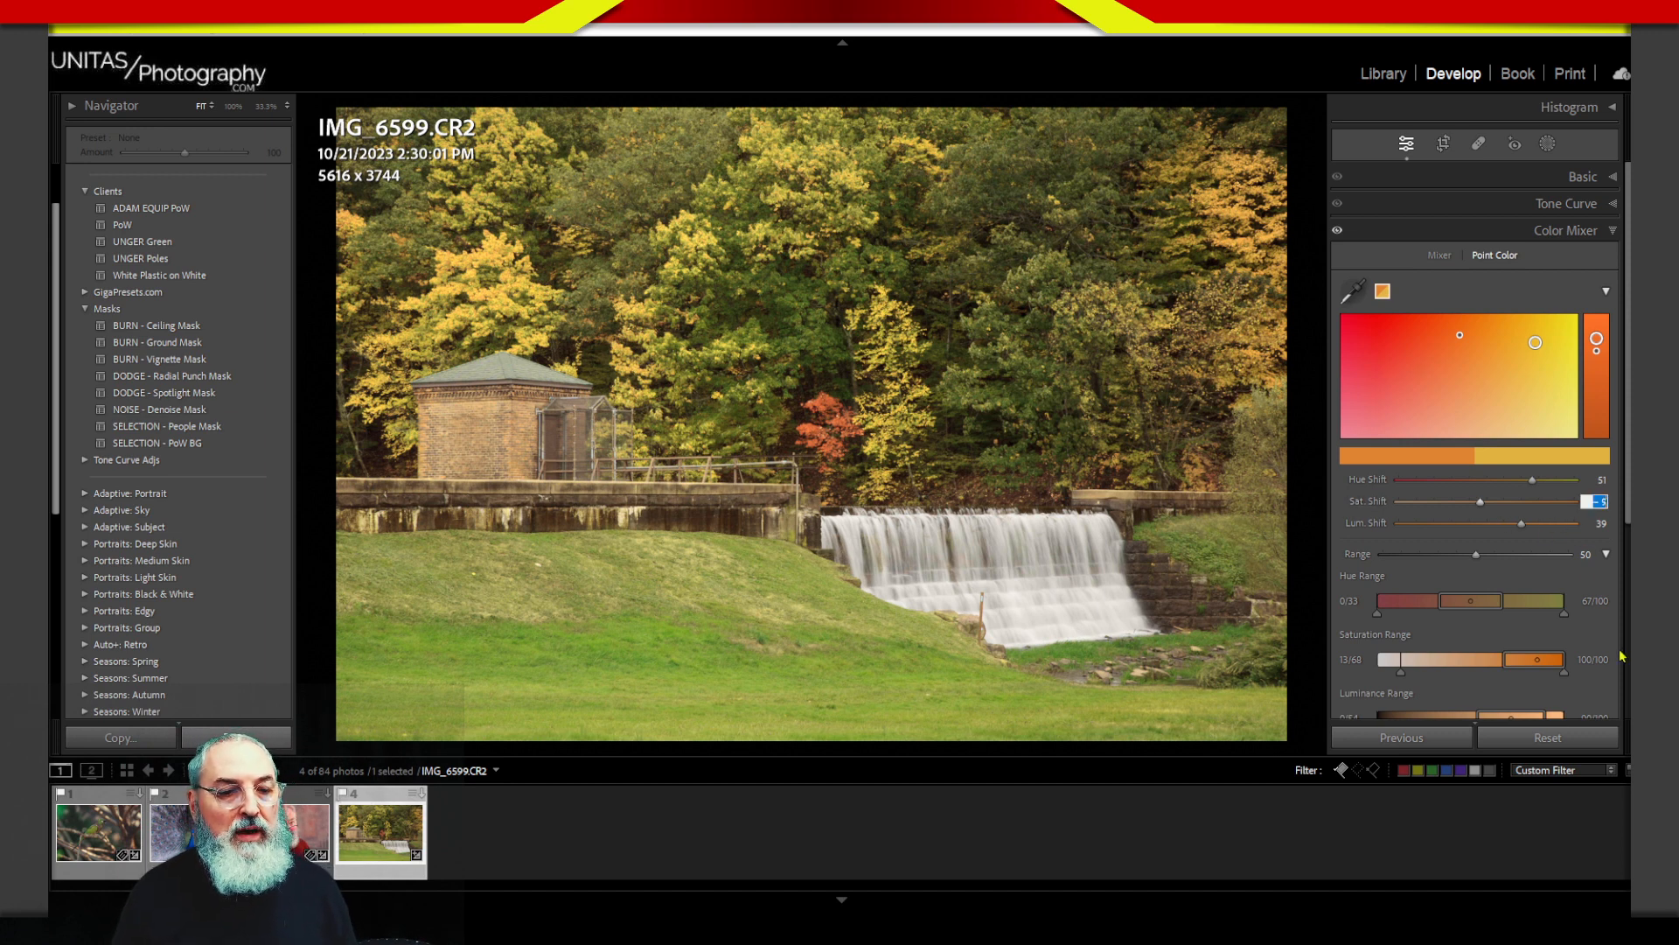
pyautogui.press('Down')
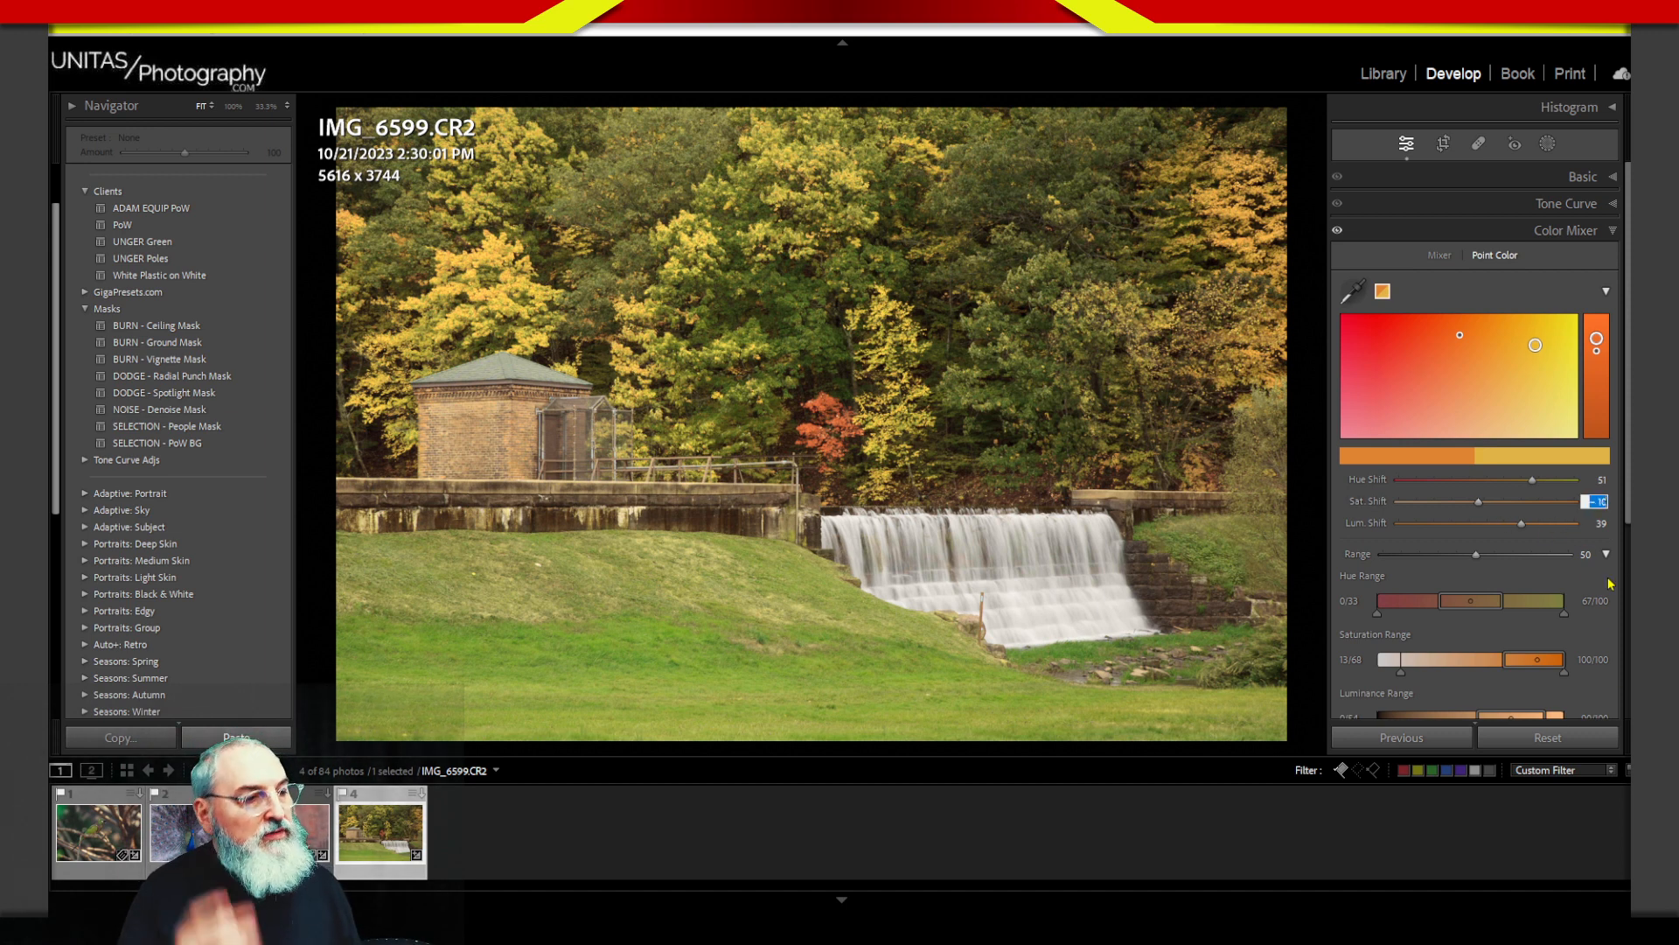
pyautogui.press('Down')
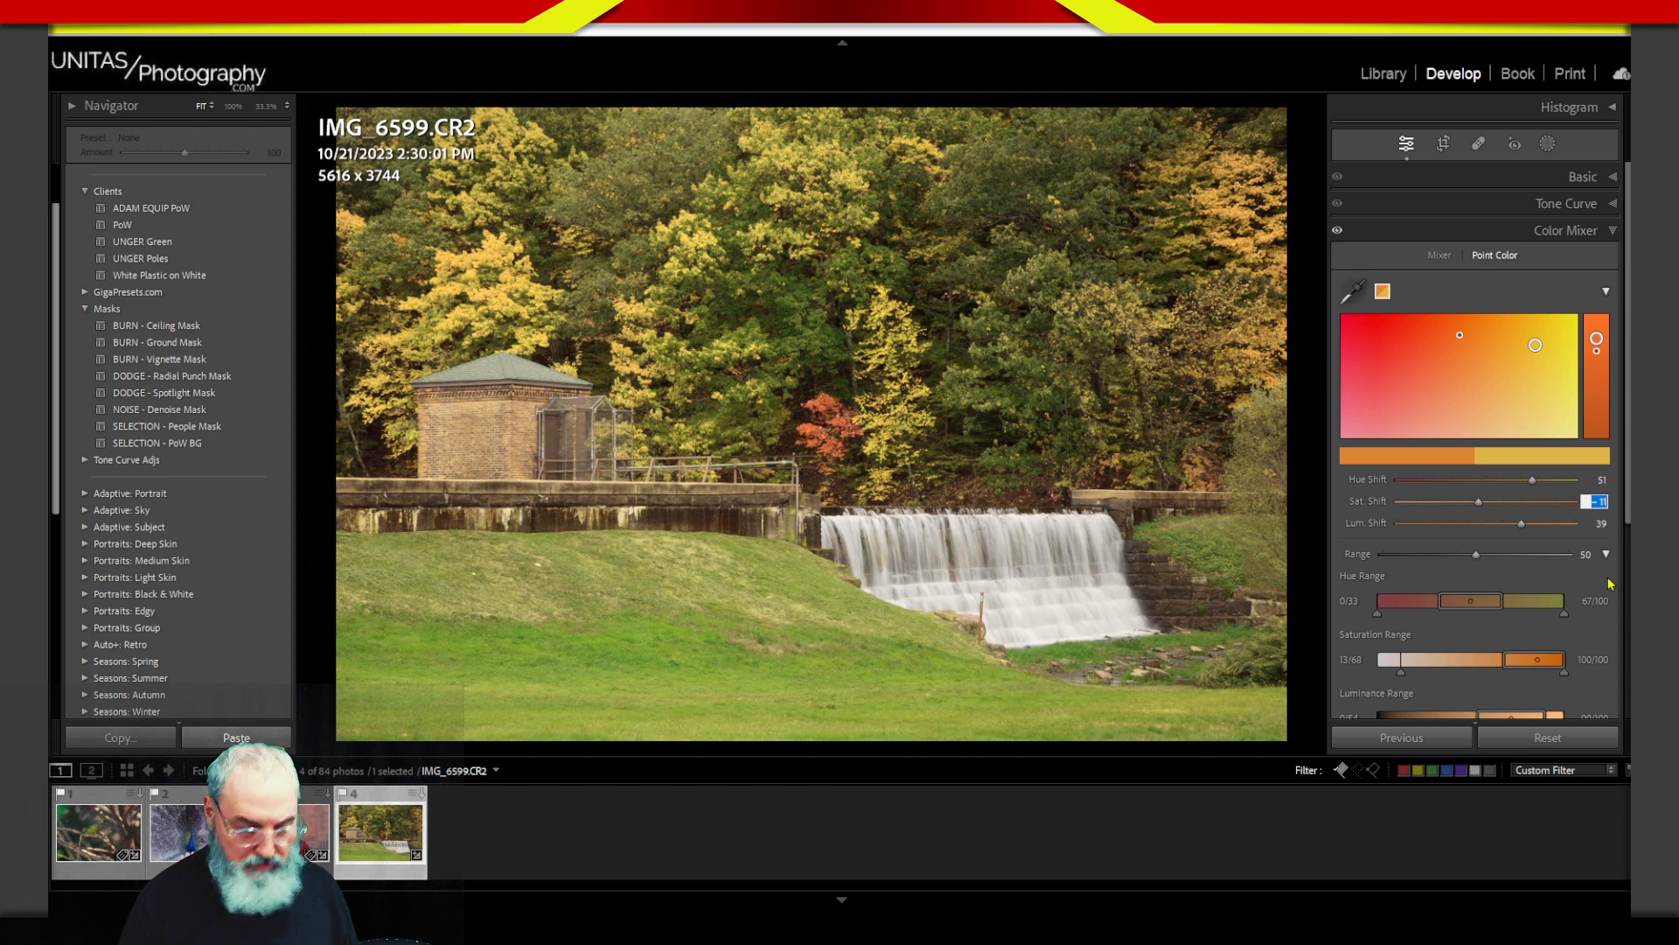
pyautogui.press('Up')
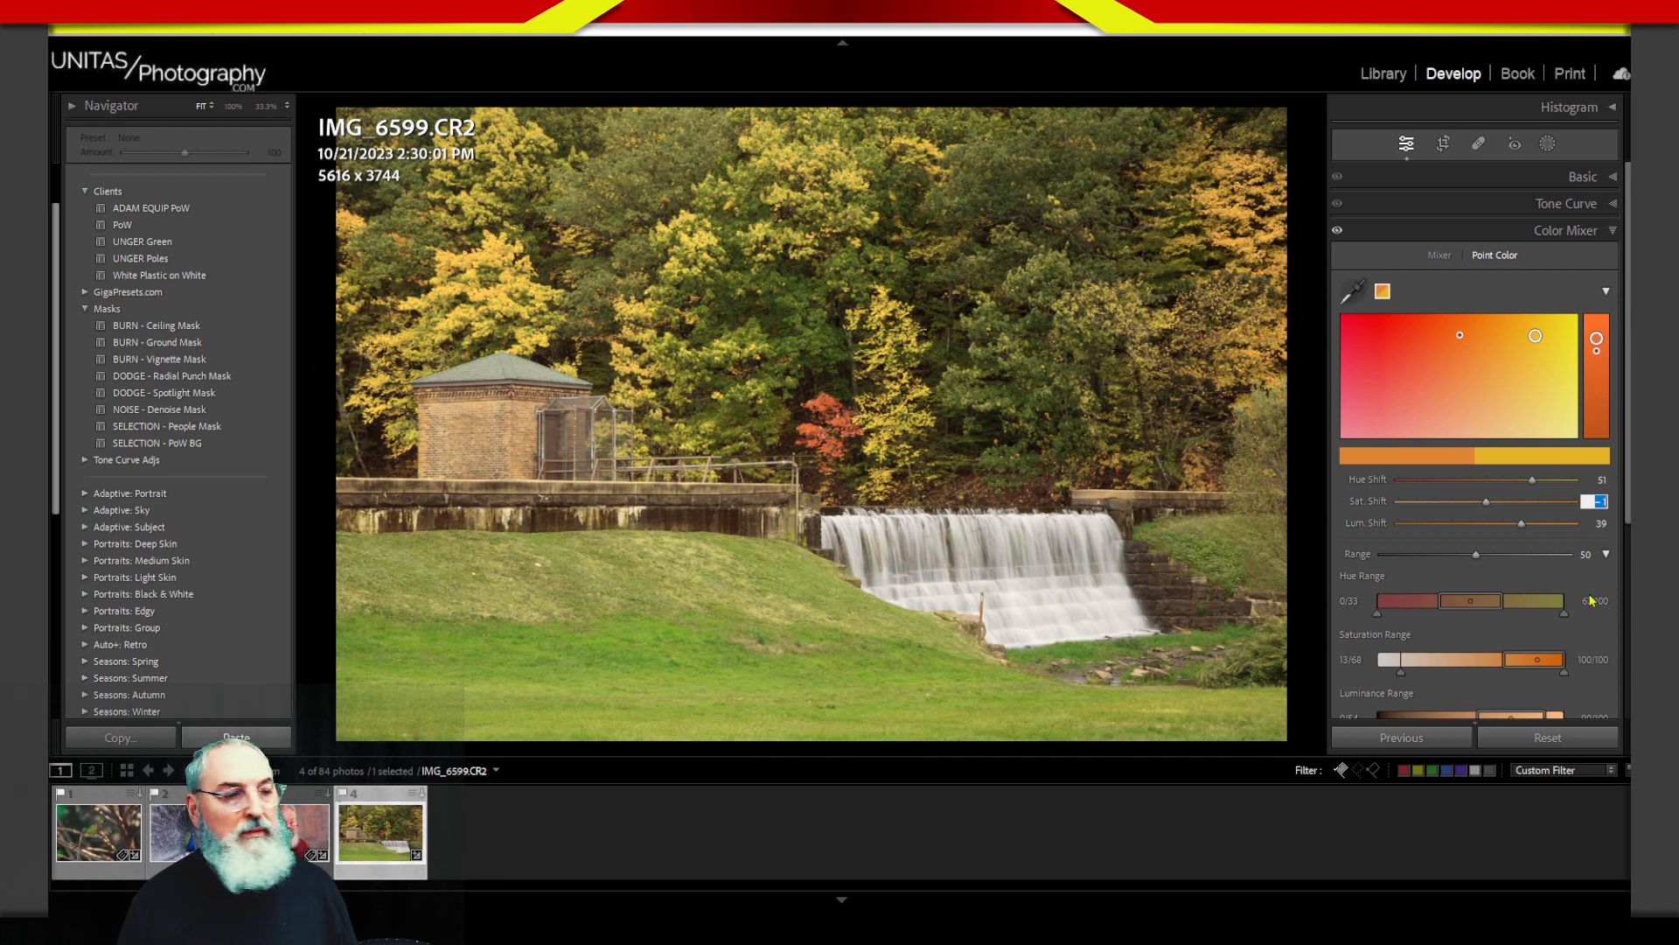
pyautogui.press('Up')
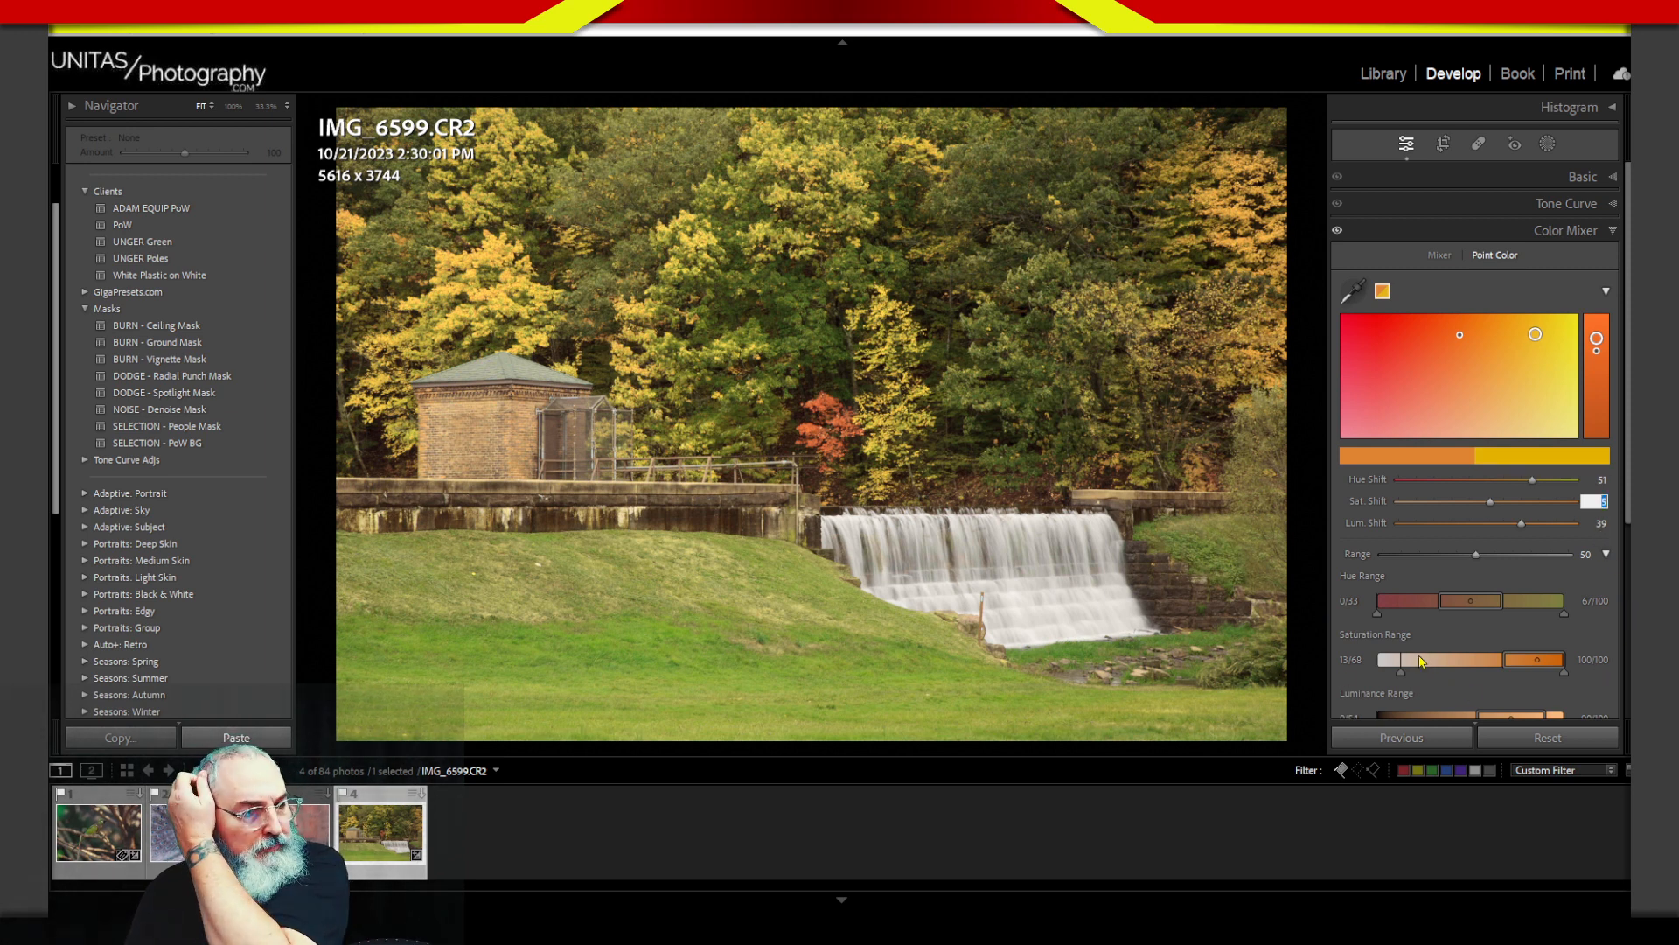
pyautogui.press('Tab')
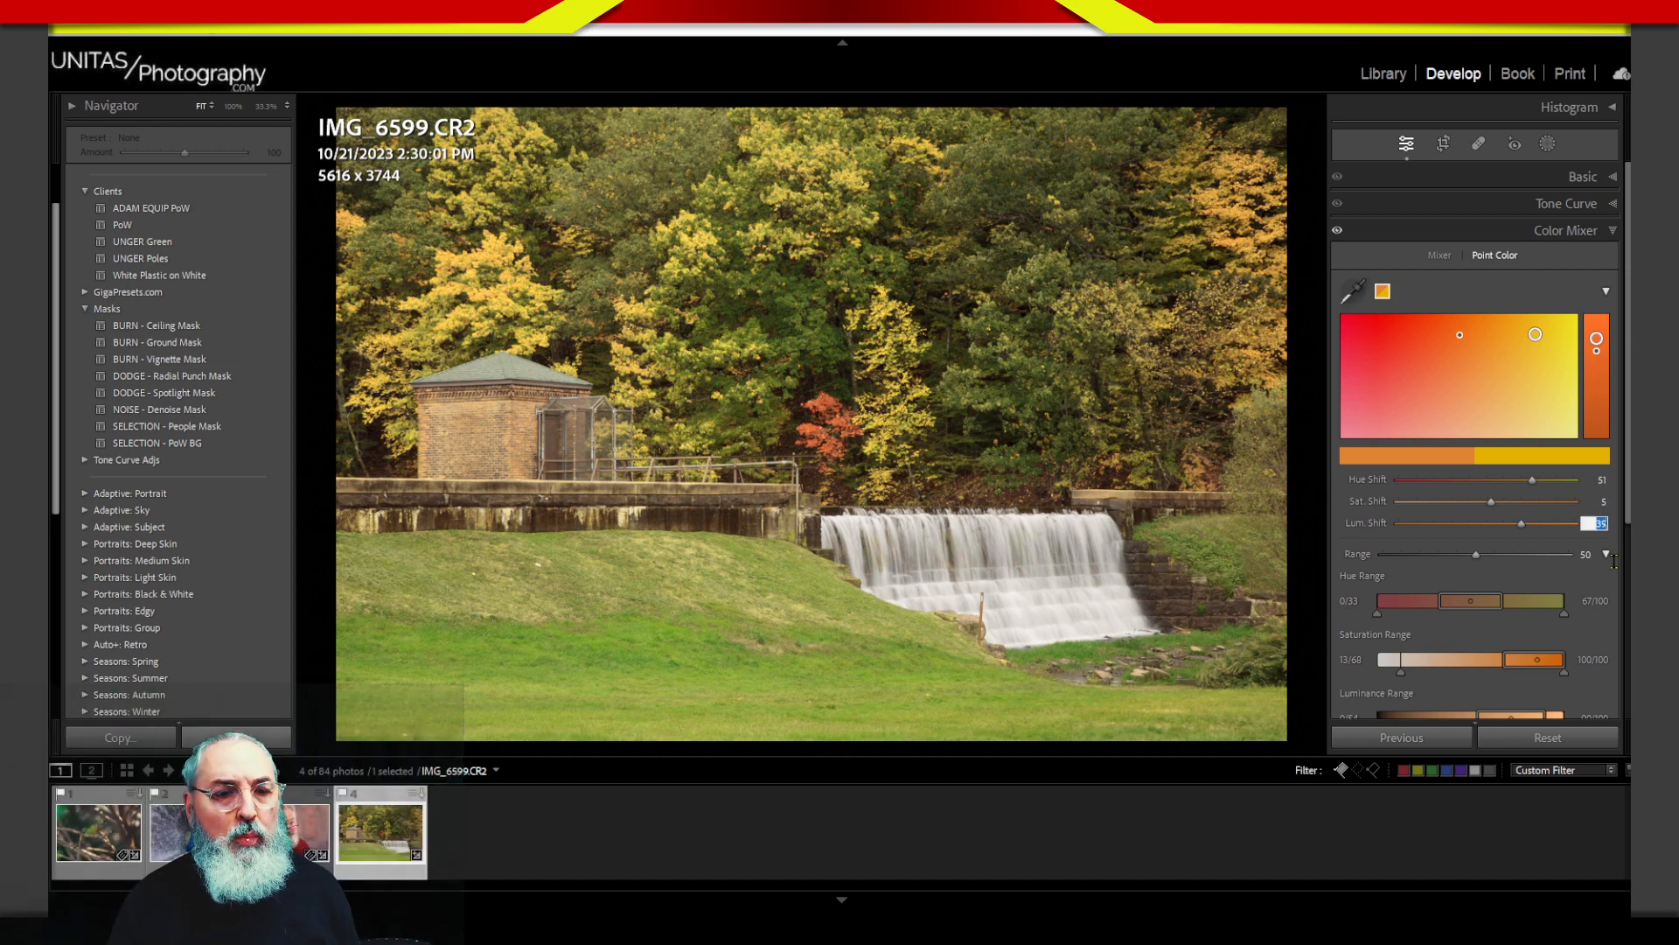
pyautogui.press('Return')
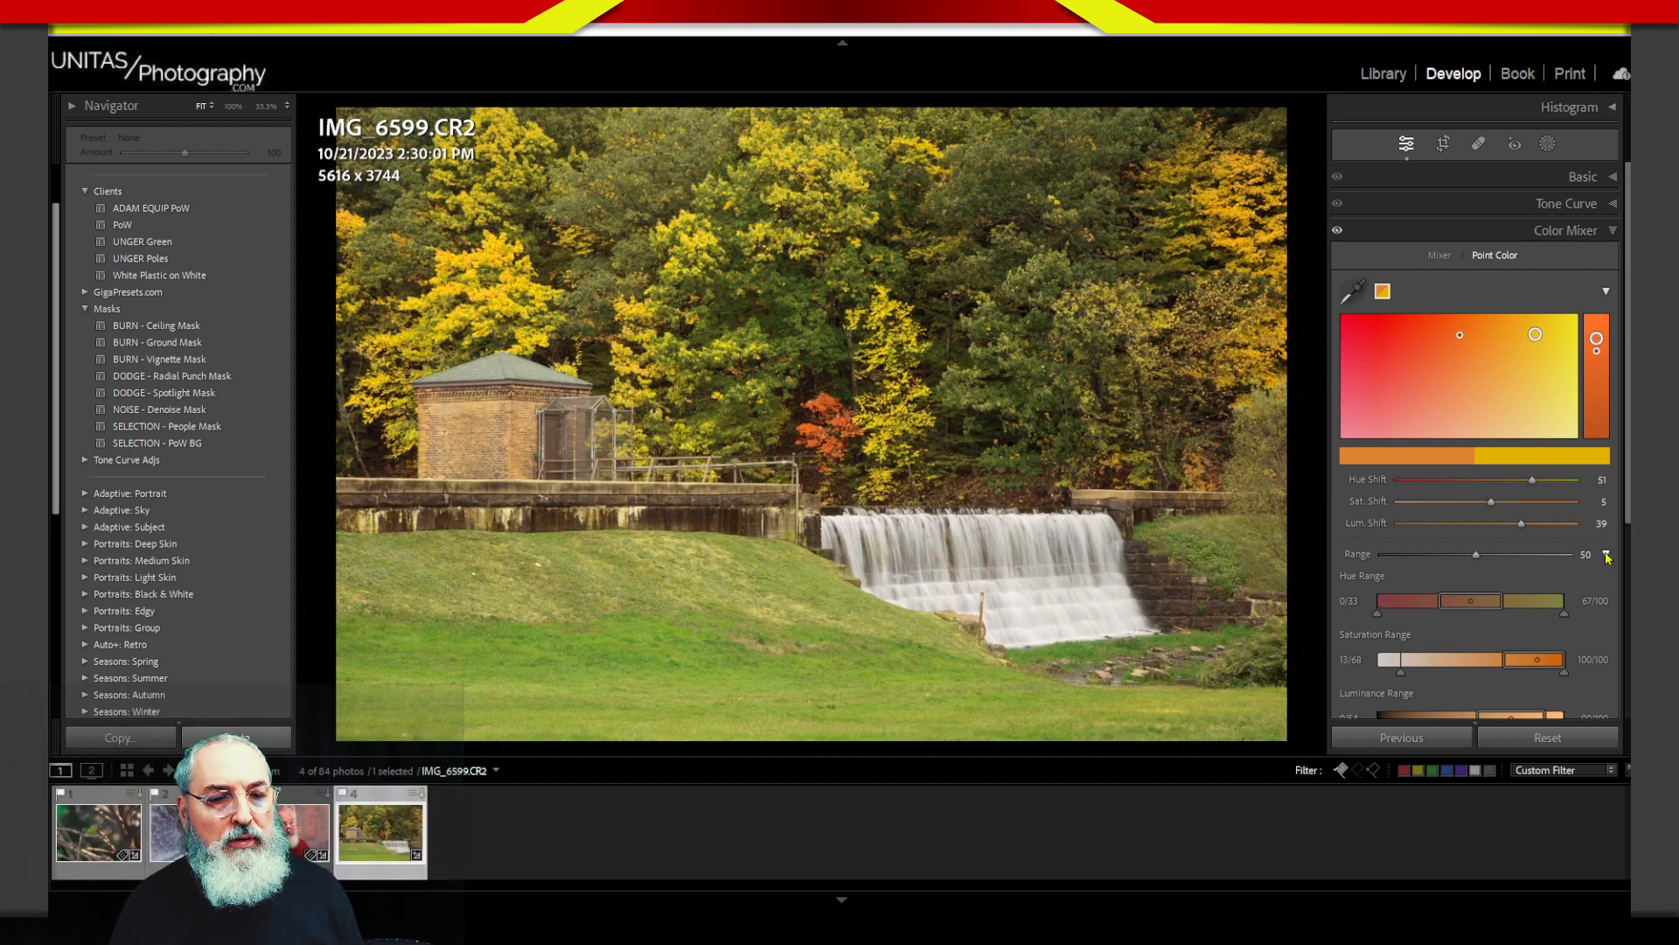
# Step: Collapse the detailed range controls, visualize the sampled orange's range on the photo, and lower its luminance shift to 28
pyautogui.click(1605, 556)
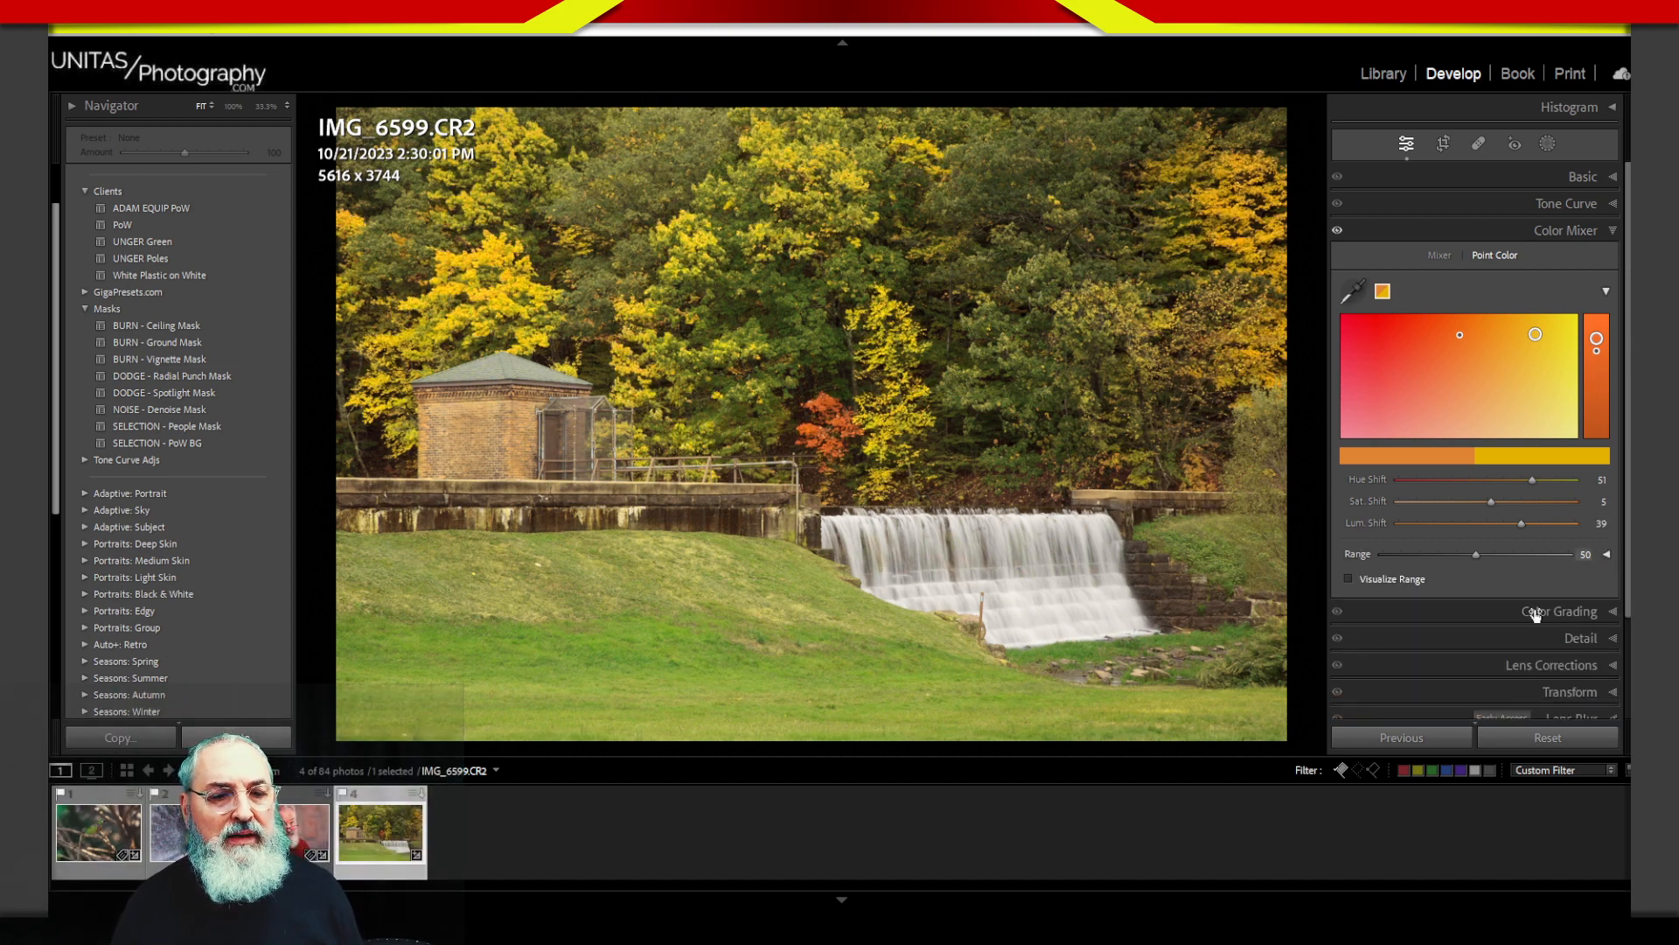
pyautogui.scroll(-1, 1592, 595)
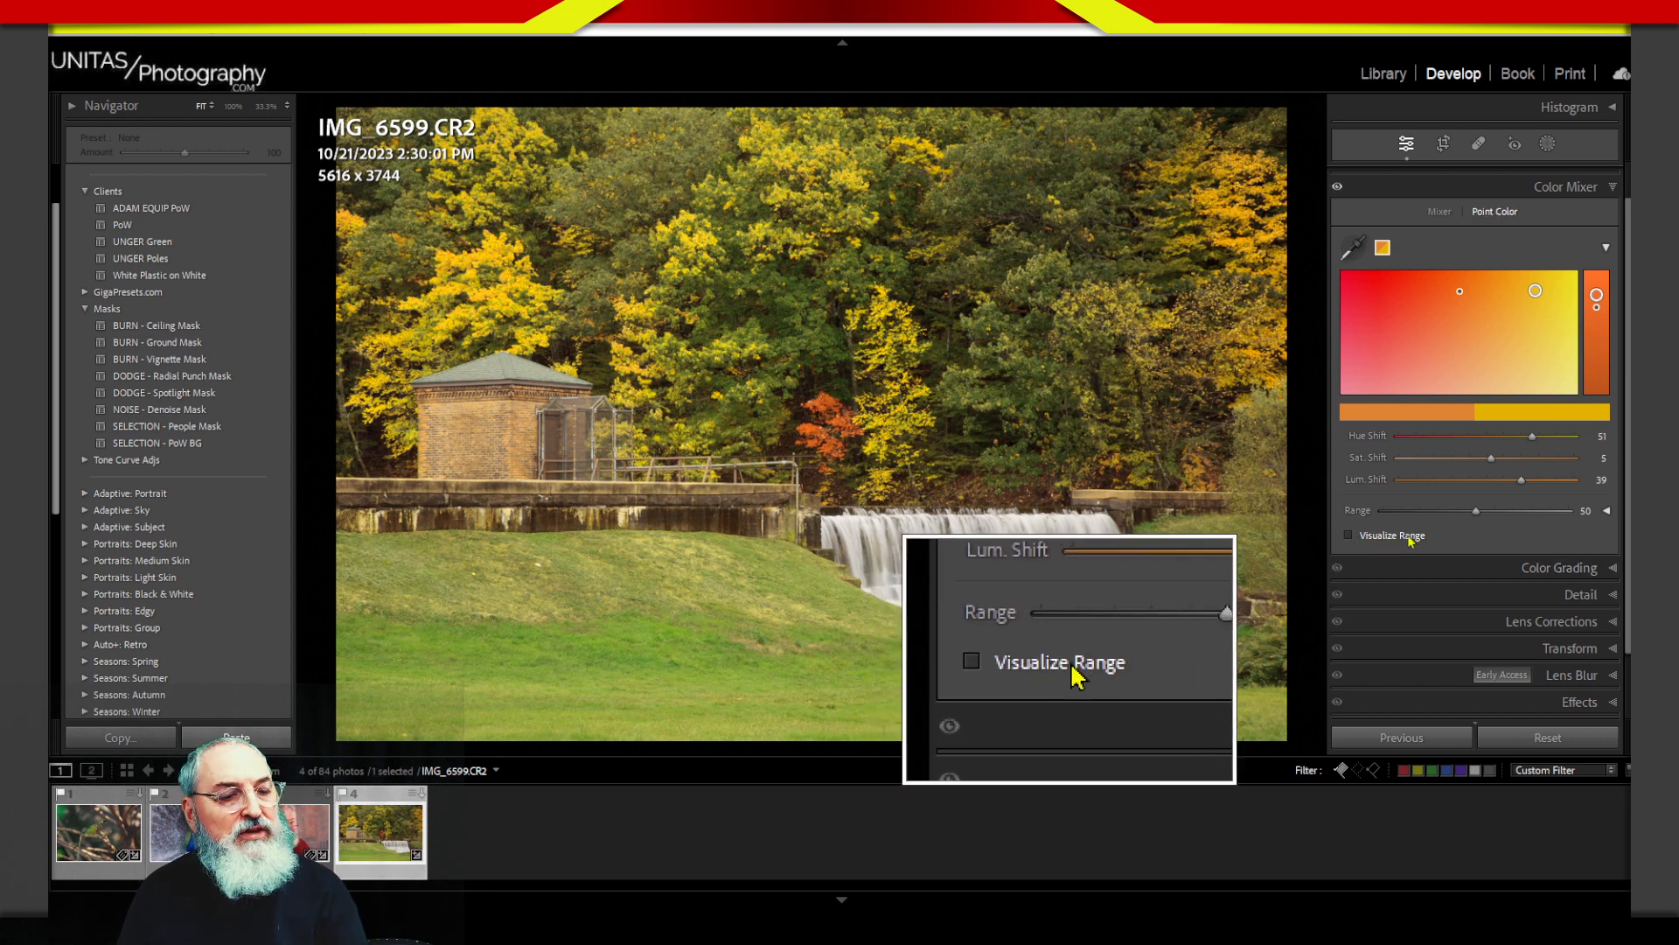
pyautogui.click(1349, 535)
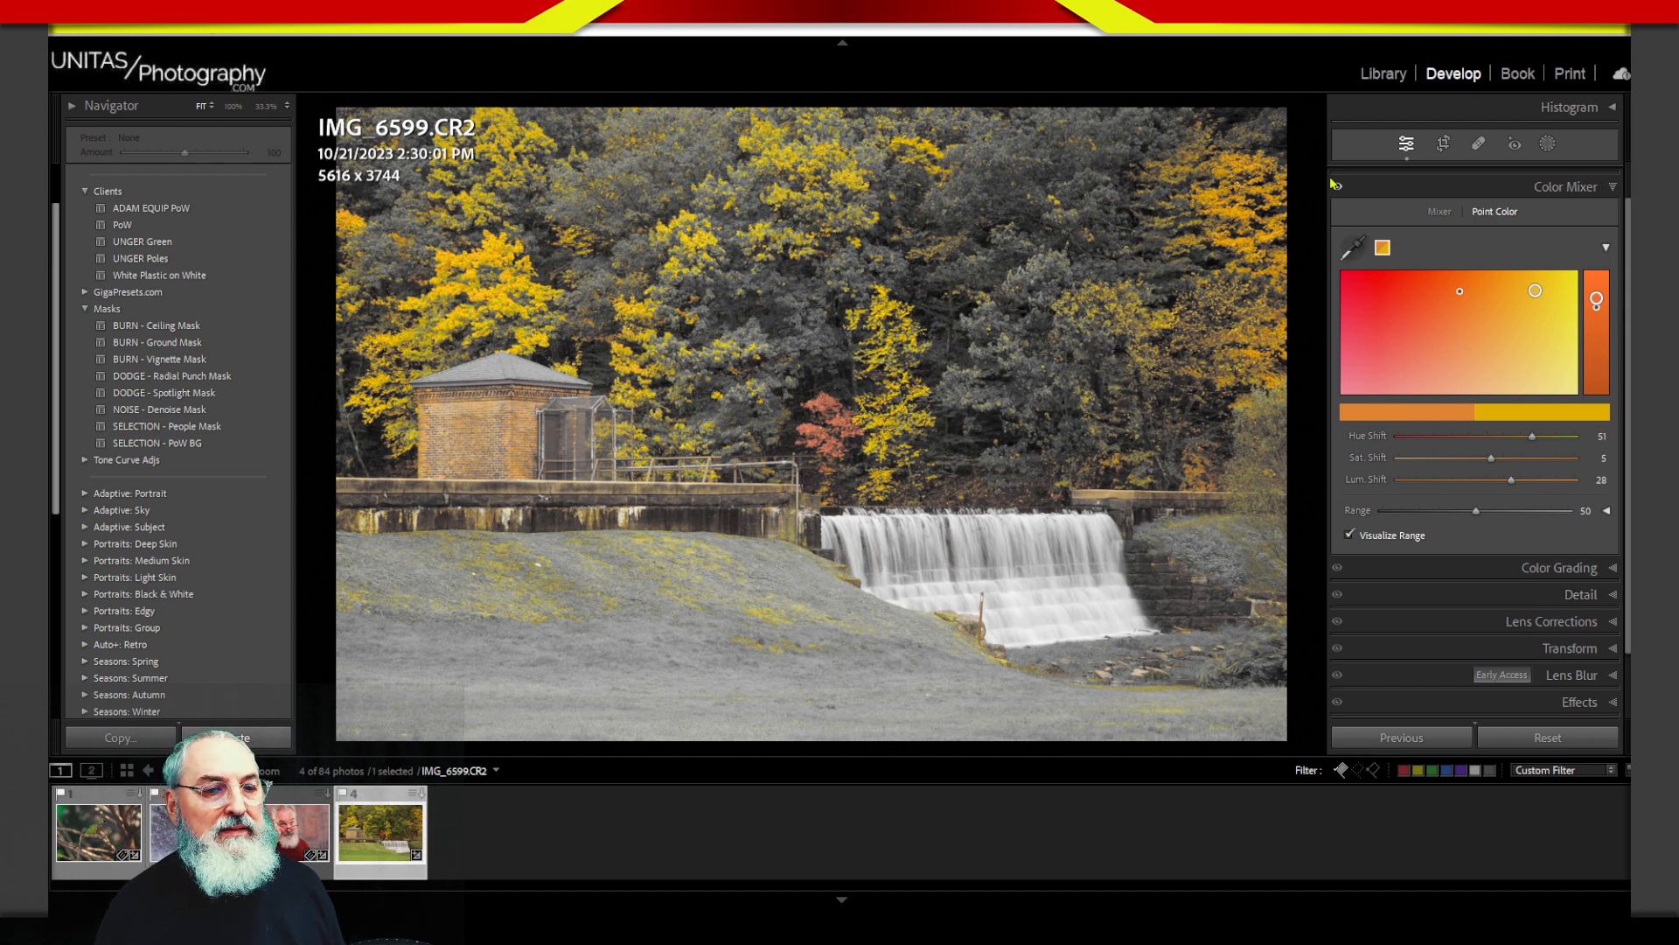
# Step: Sample the small red-orange tree beside the waterfall as a second Point Color, visualize its range, and reduce the range to 0
pyautogui.click(1352, 246)
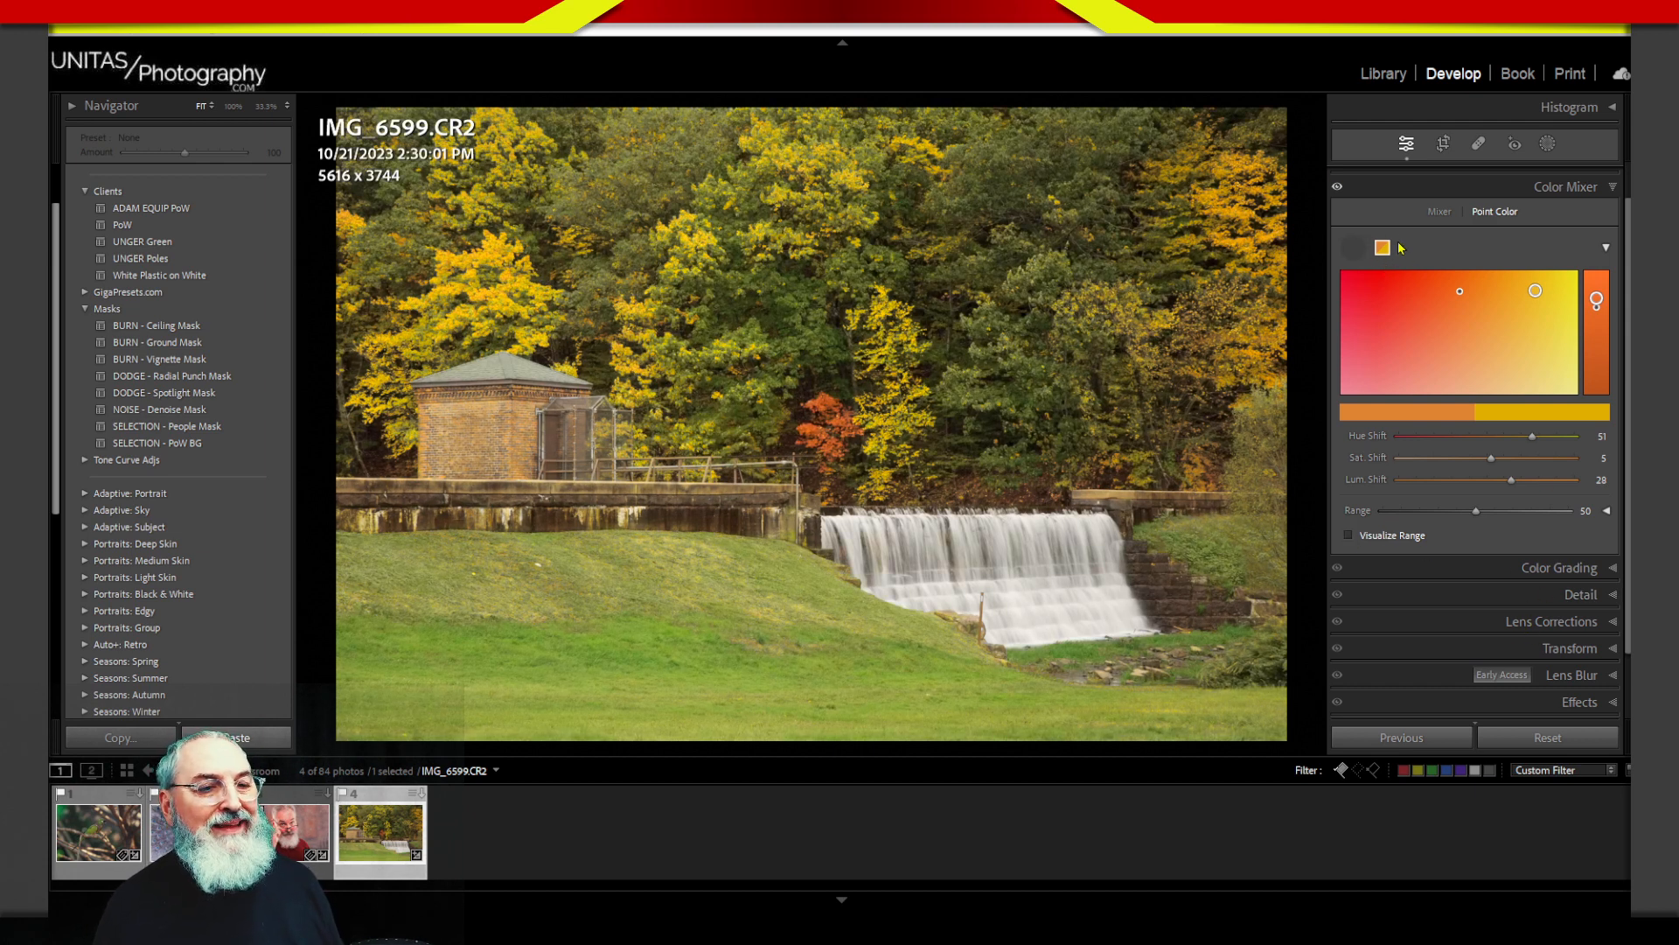
pyautogui.click(1353, 247)
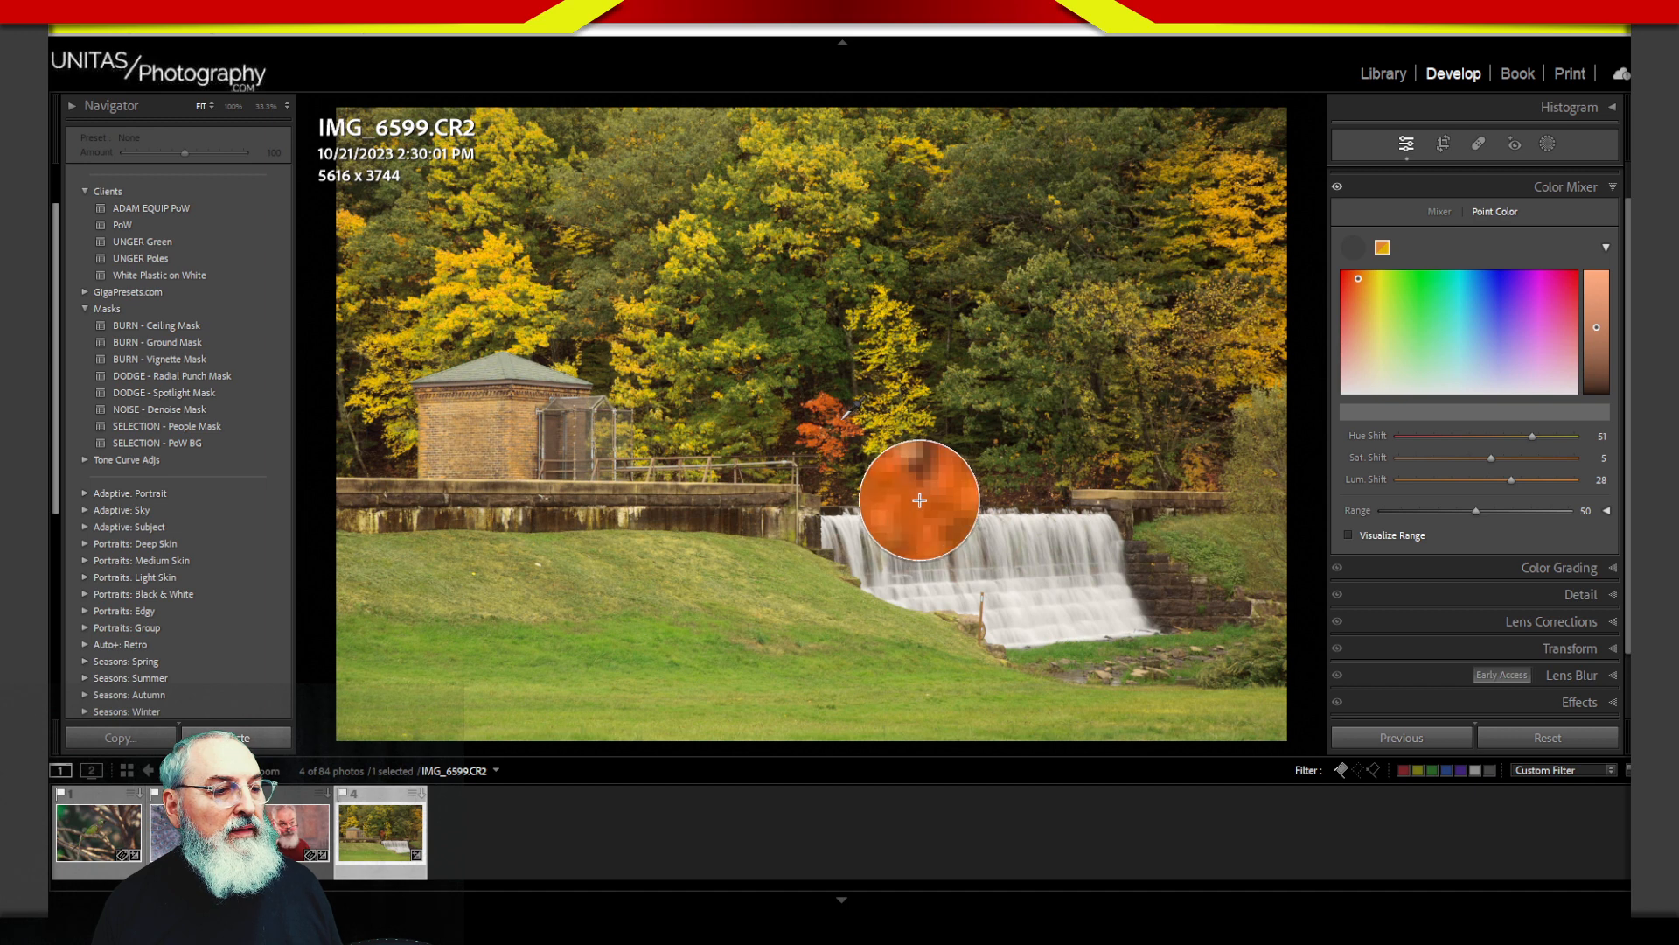
pyautogui.click(919, 499)
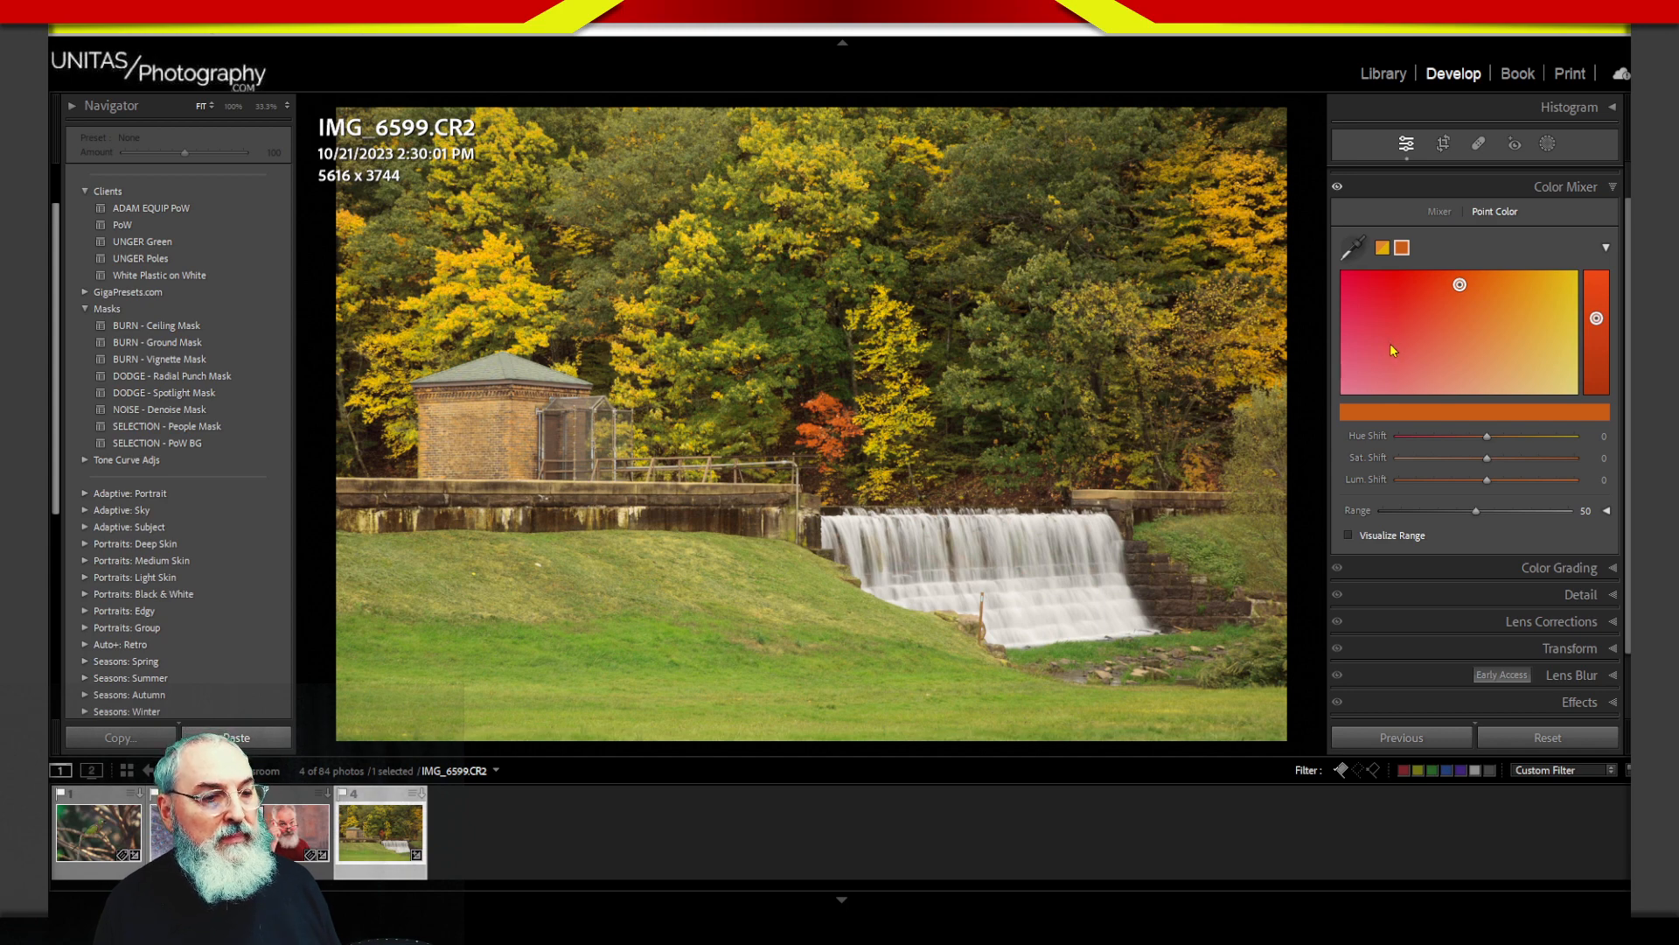
pyautogui.click(1349, 536)
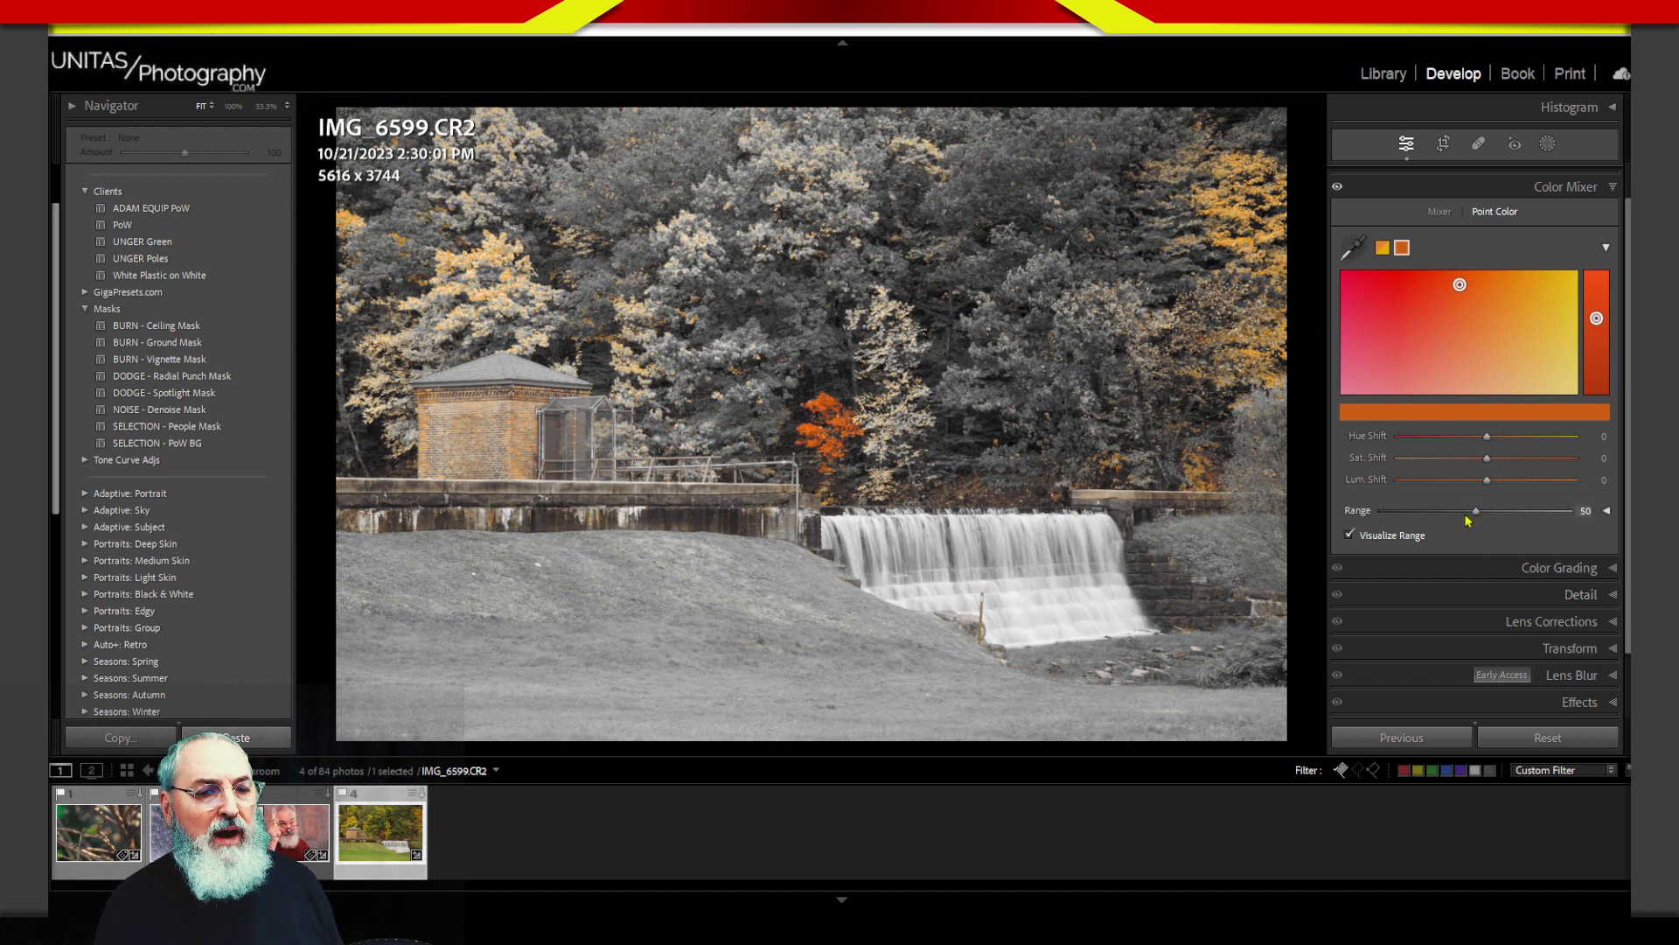
pyautogui.moveTo(1466, 516); pyautogui.dragTo(1316, 534)
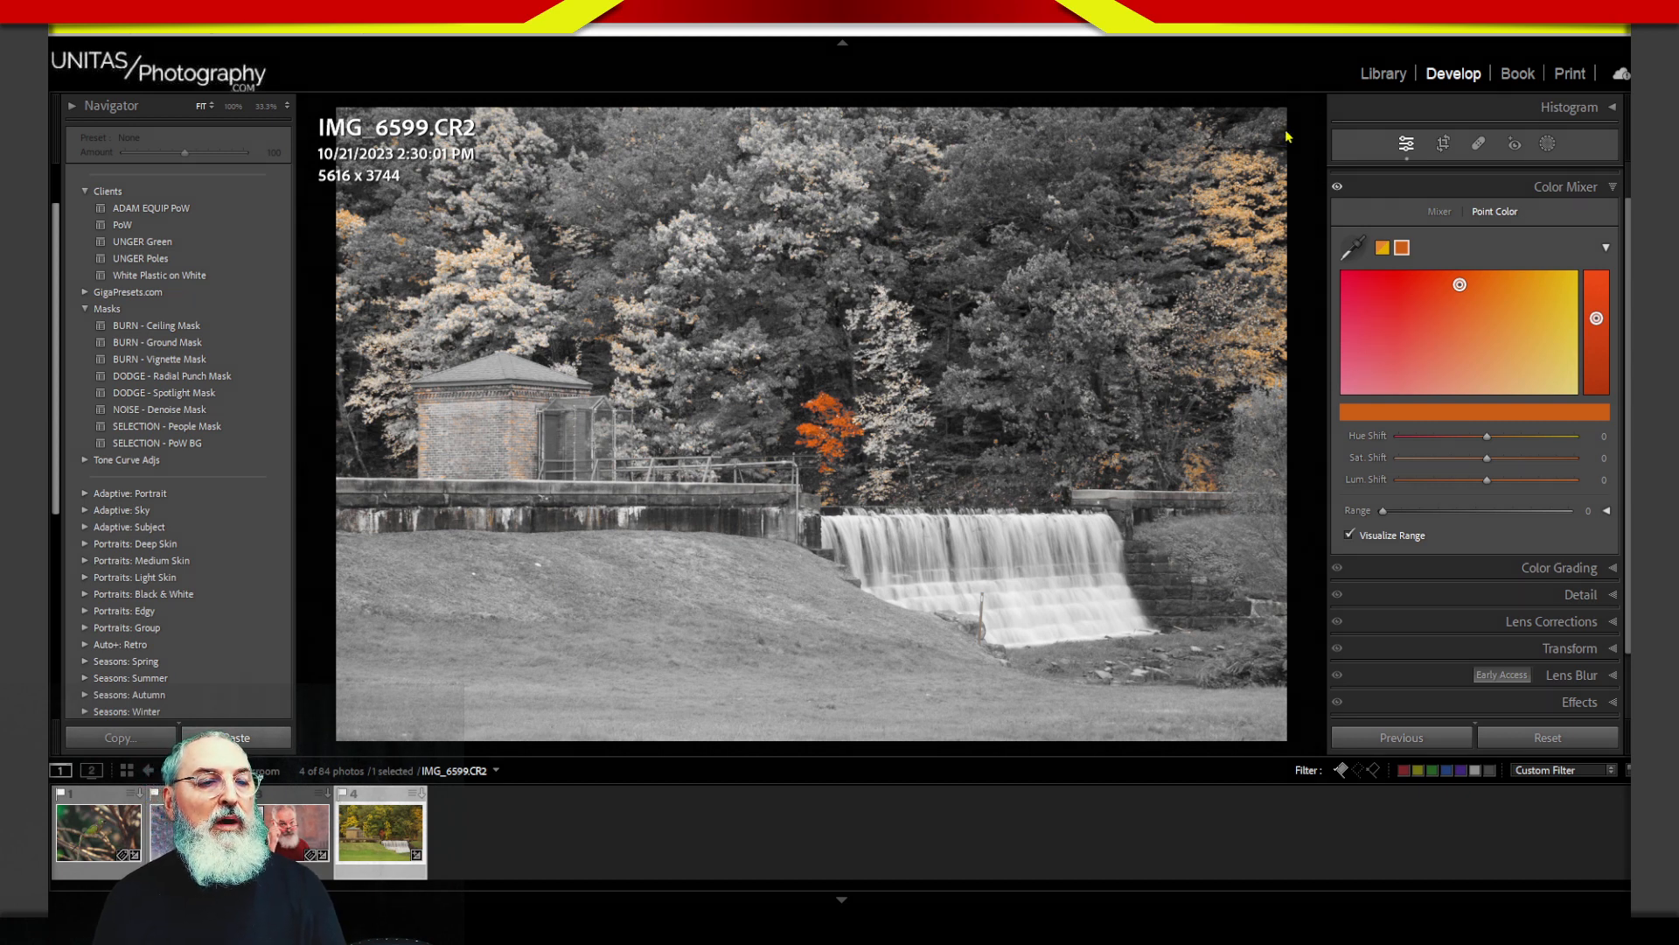
# Step: Circle the orange foliage along both side edges of the photo, and clear the marks
pyautogui.moveTo(1286, 135)
pyautogui.mouseDown()
pyautogui.moveTo(1181, 114)
pyautogui.moveTo(1206, 450)
pyautogui.moveTo(1315, 294)
pyautogui.moveTo(1238, 114)
pyautogui.mouseUp()
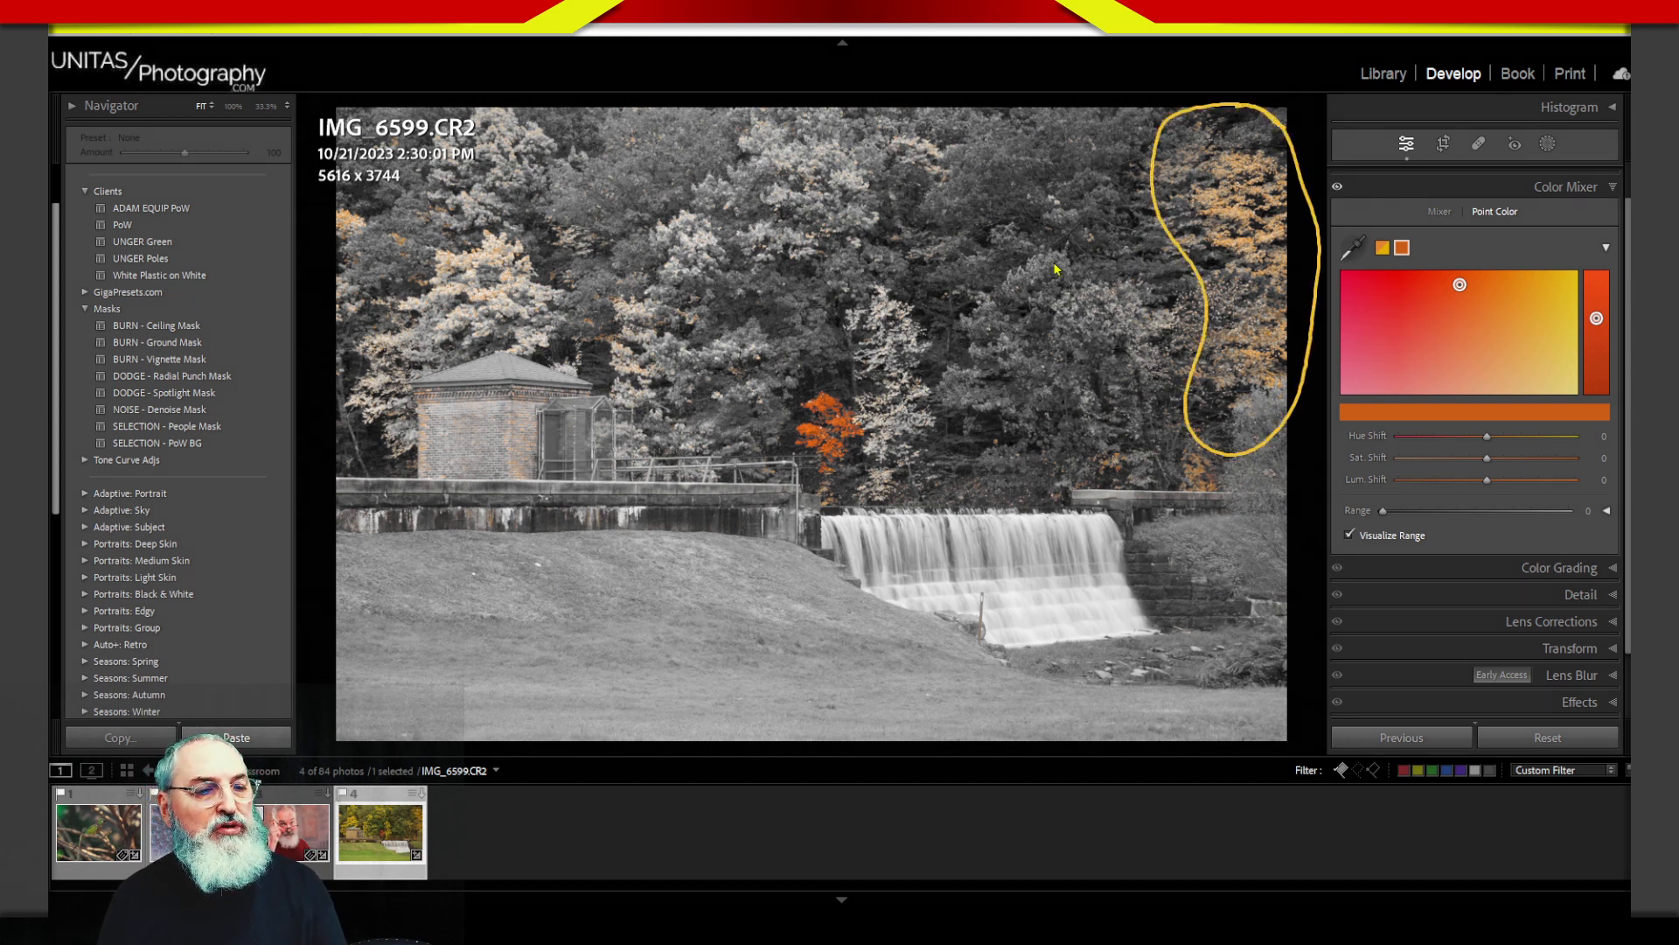
pyautogui.moveTo(310, 195)
pyautogui.mouseDown()
pyautogui.moveTo(333, 171)
pyautogui.moveTo(310, 453)
pyautogui.mouseUp()
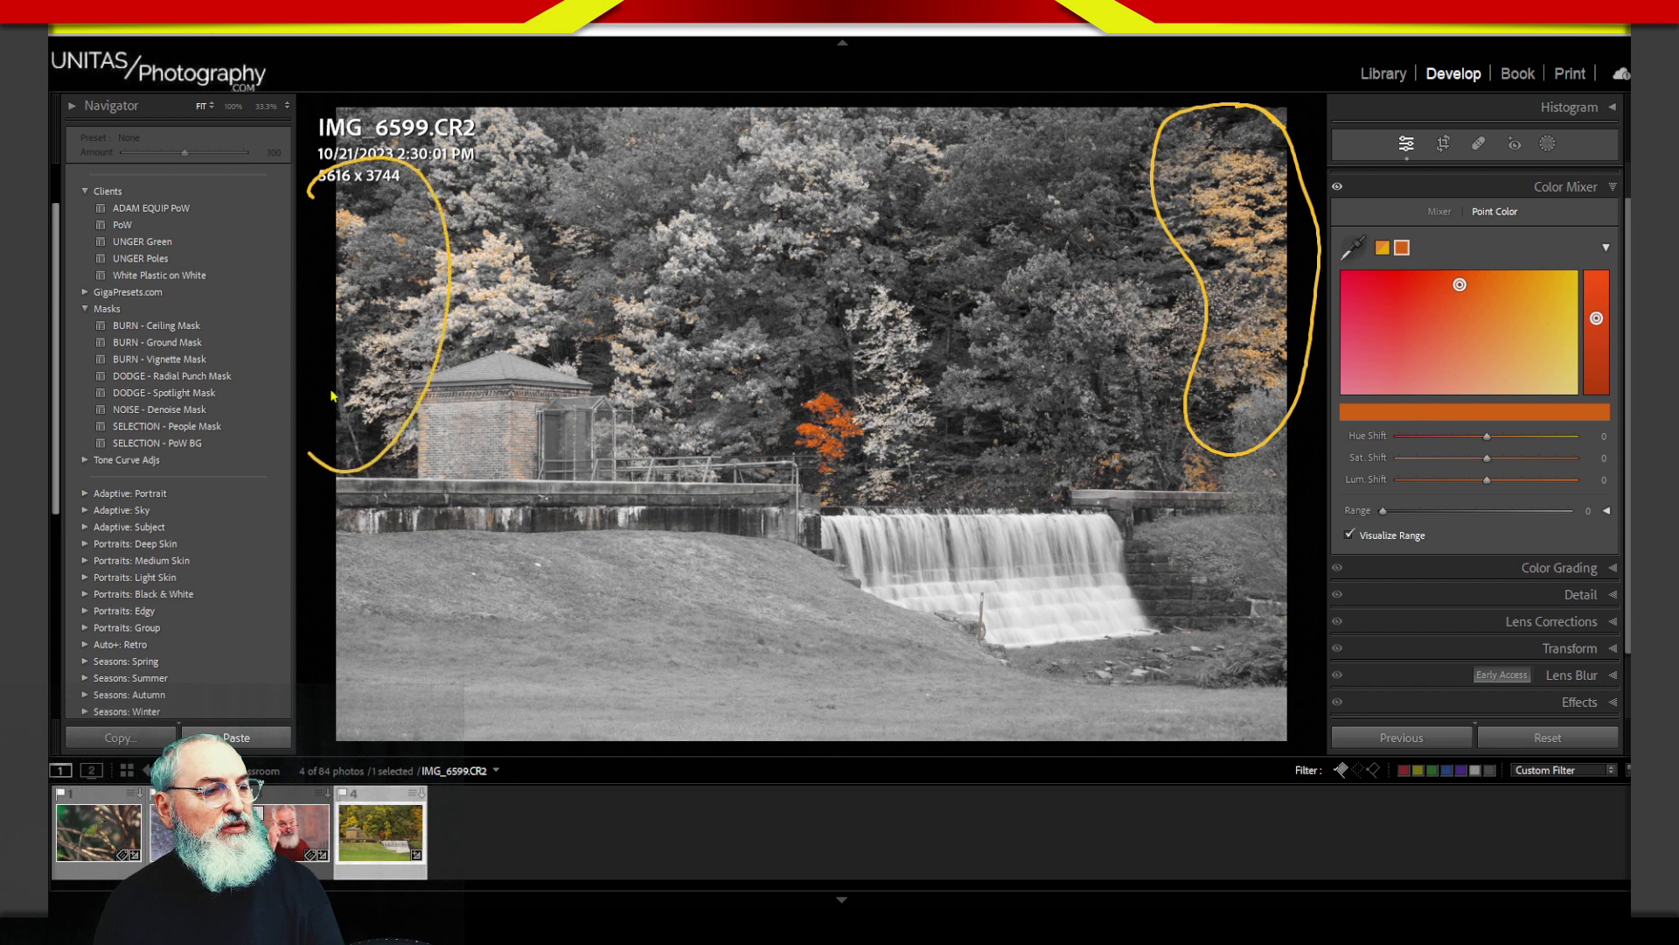
pyautogui.press('Escape')
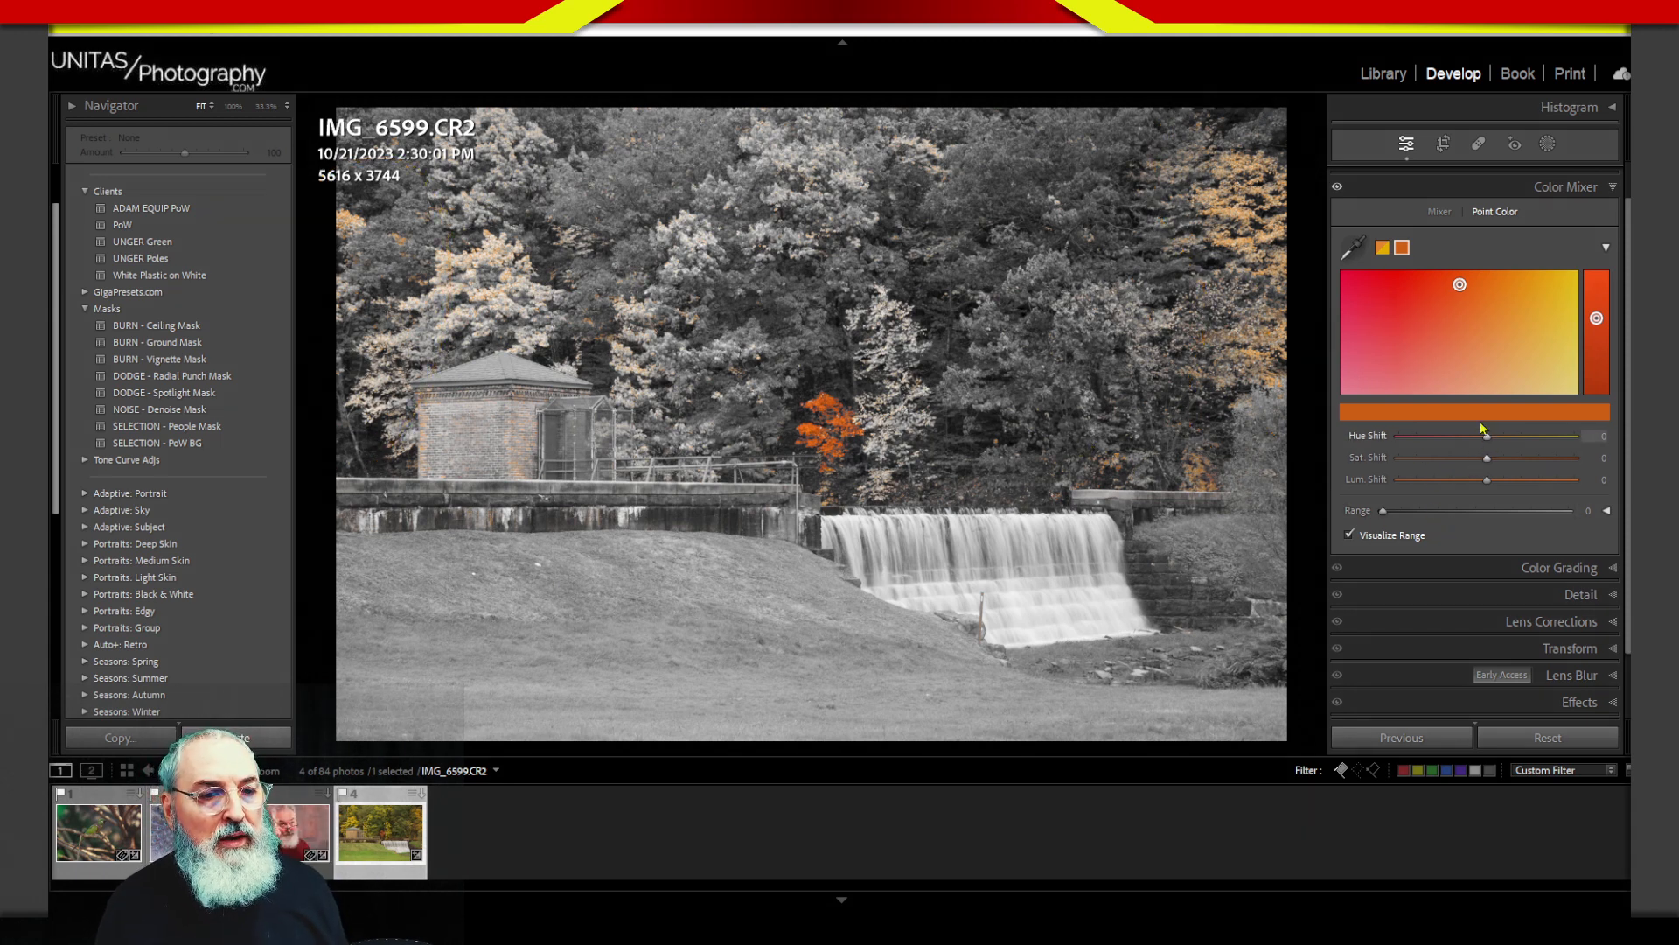
# Step: Try redder hue and stronger saturation shifts on the sampled red-orange, settling on hue -10, saturation 14 and luminance -9
pyautogui.click(1410, 280)
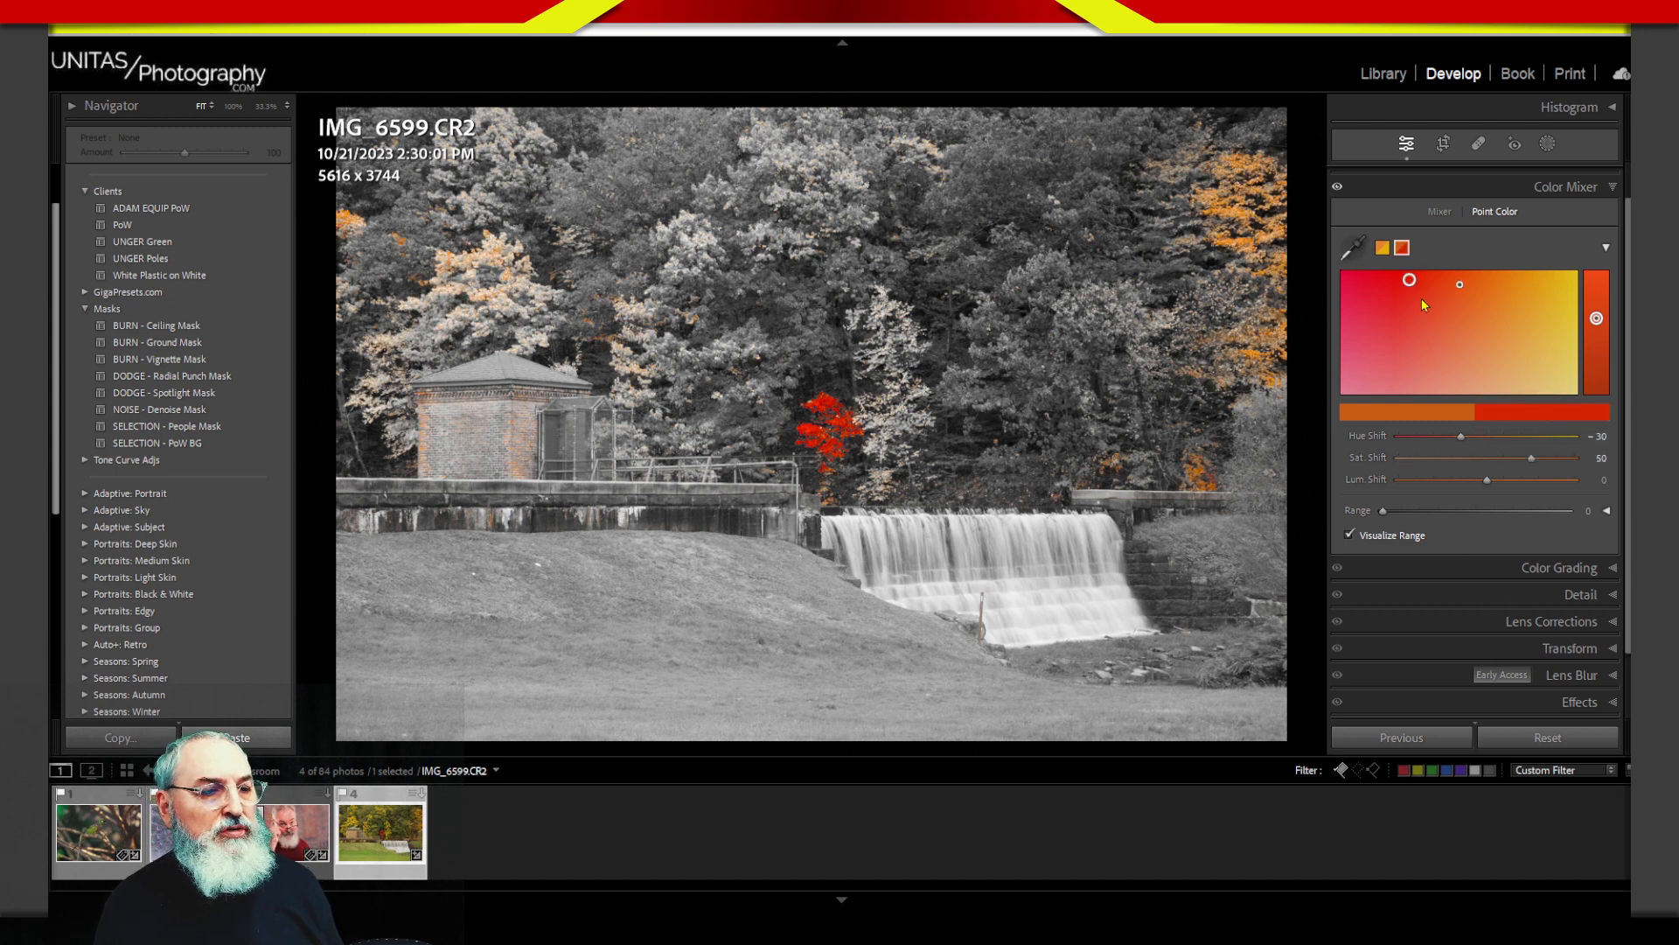
pyautogui.moveTo(1409, 280); pyautogui.dragTo(1439, 293)
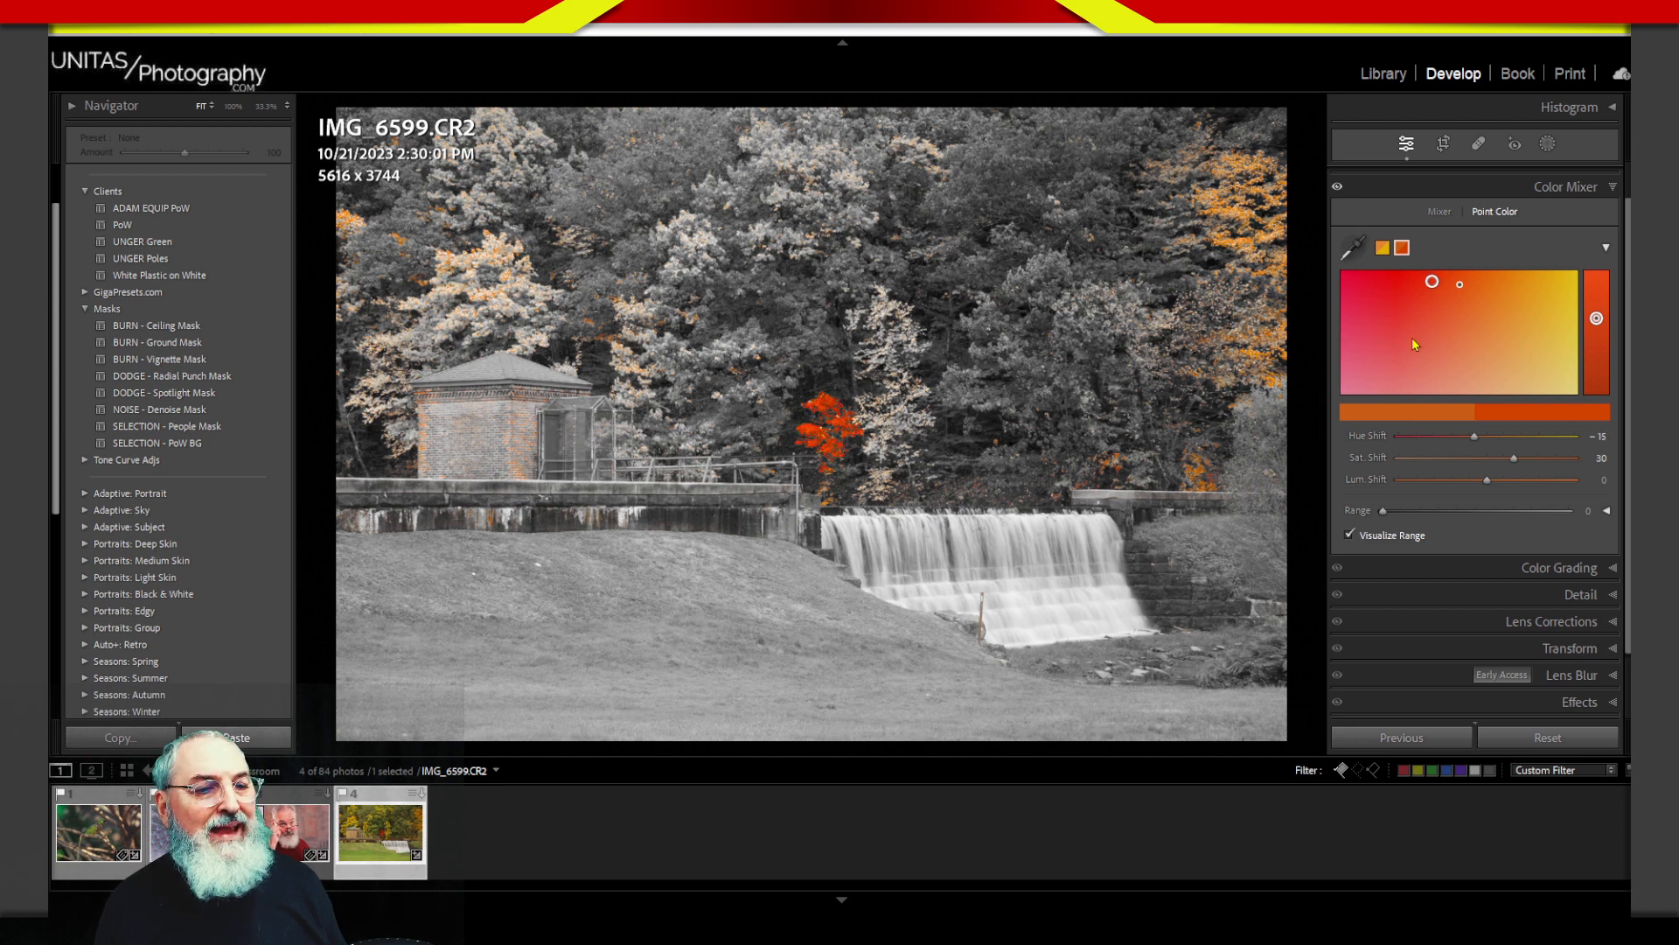
pyautogui.moveTo(1434, 300); pyautogui.dragTo(1571, 617)
pyautogui.hotkey('ctrl', 'z')
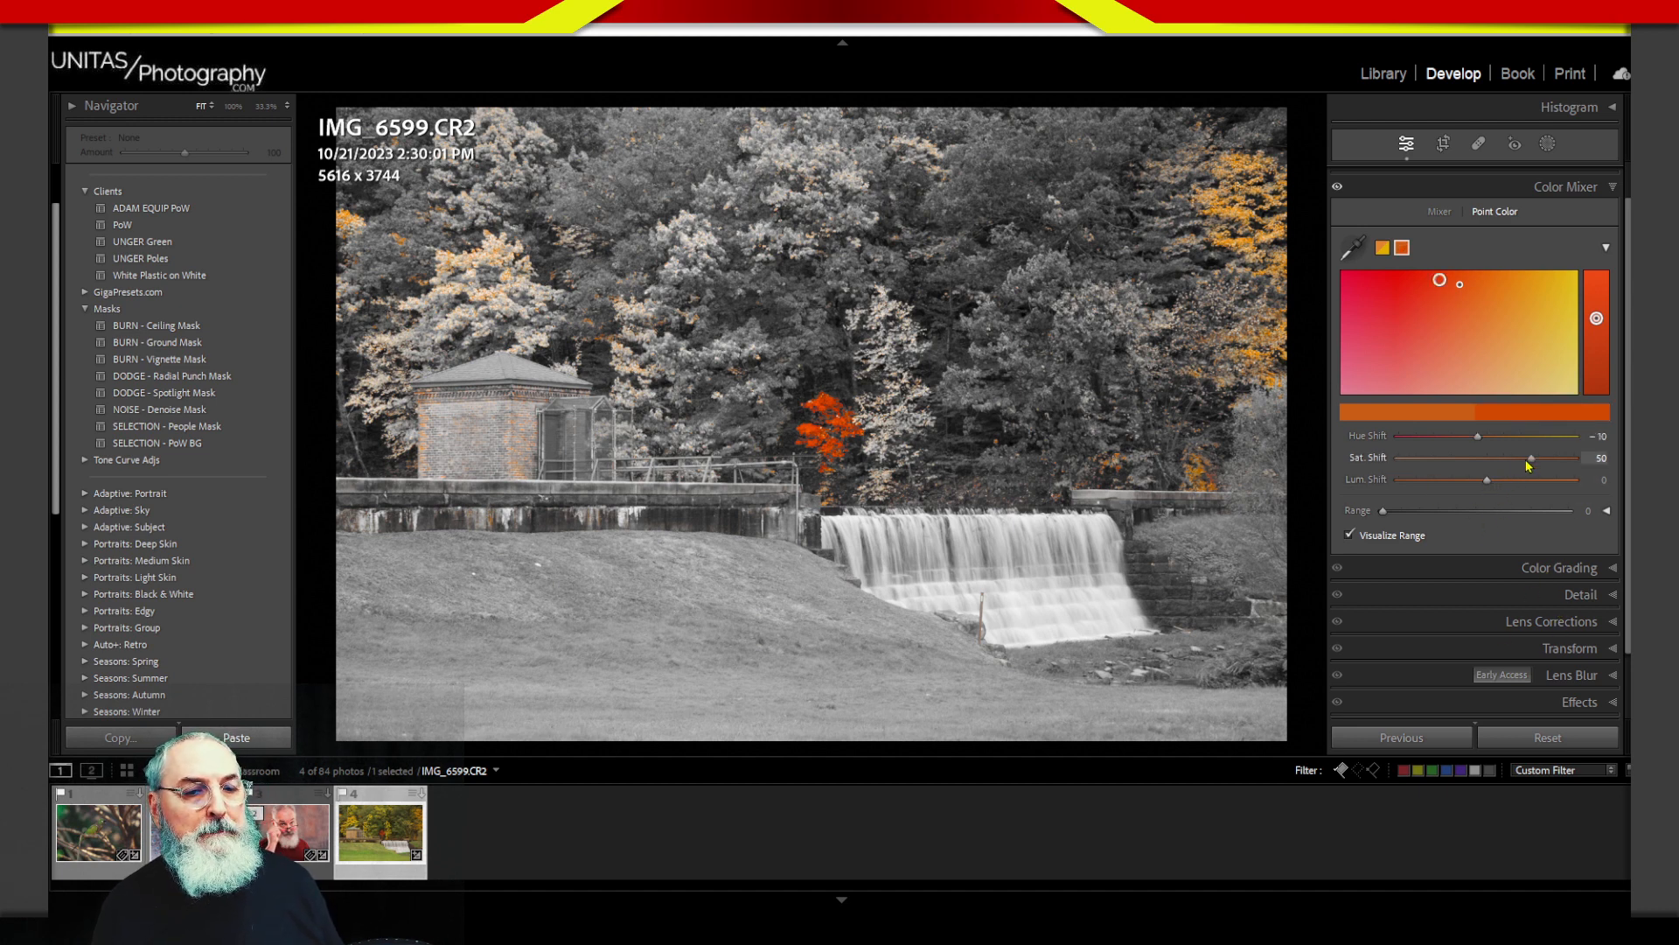
pyautogui.moveTo(1524, 459); pyautogui.dragTo(1494, 470)
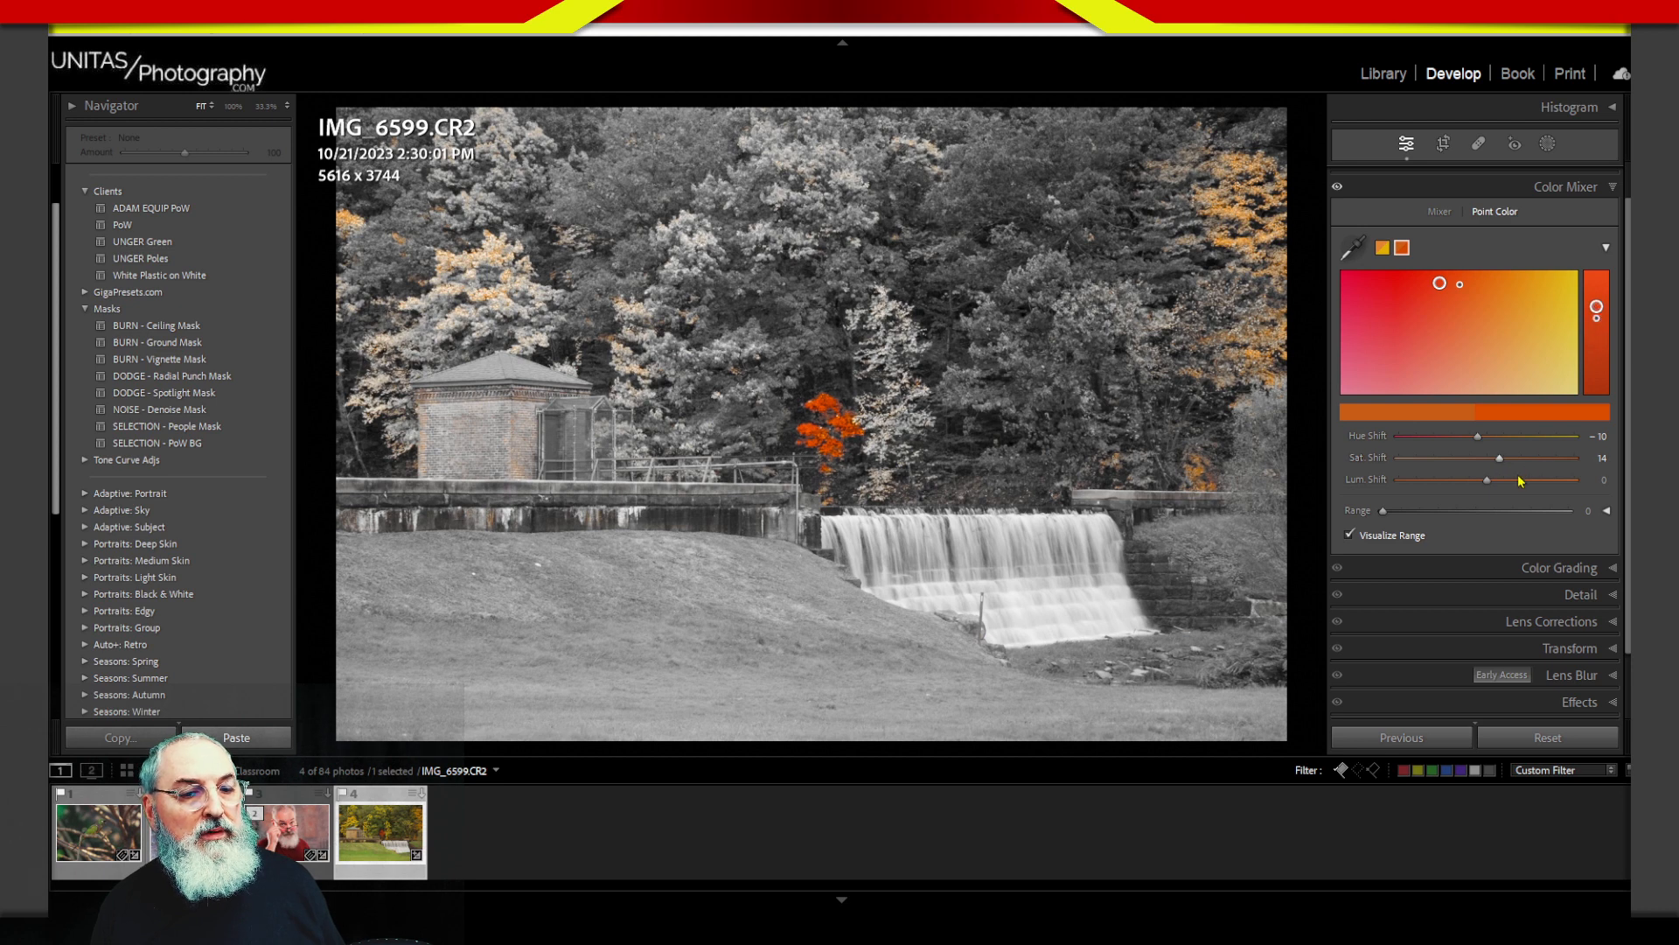
pyautogui.moveTo(1495, 488); pyautogui.dragTo(1499, 519)
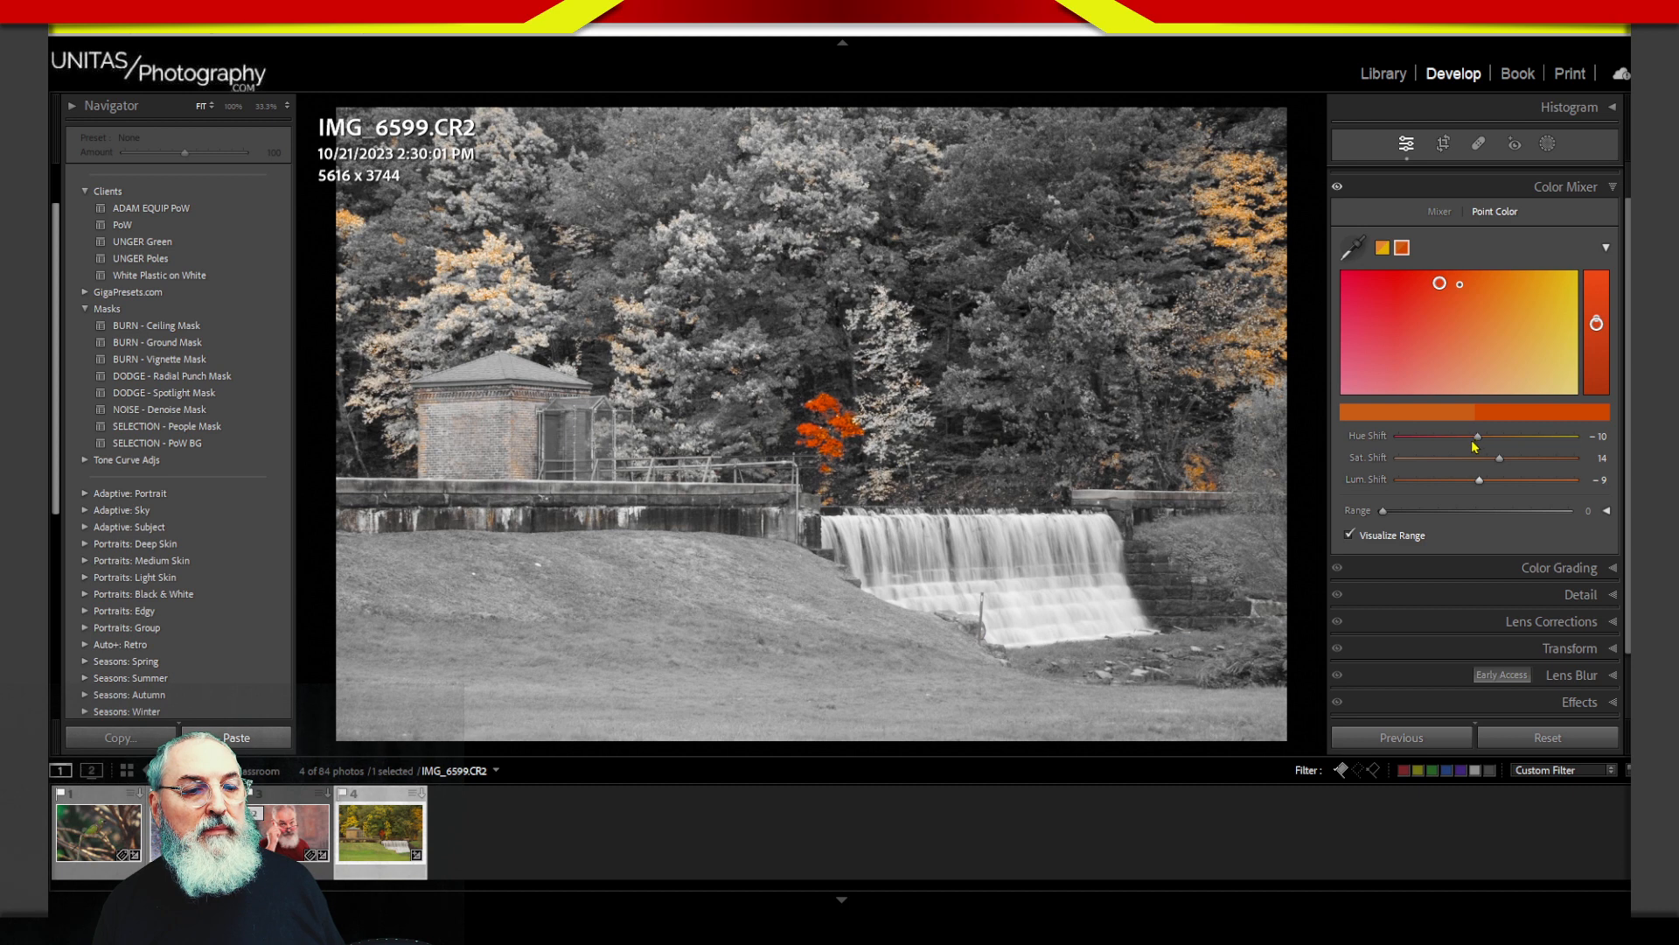
# Step: Refine the sampled red-orange's shifts to hue -34, saturation 3 and luminance -11
pyautogui.moveTo(1474, 437); pyautogui.dragTo(1477, 460)
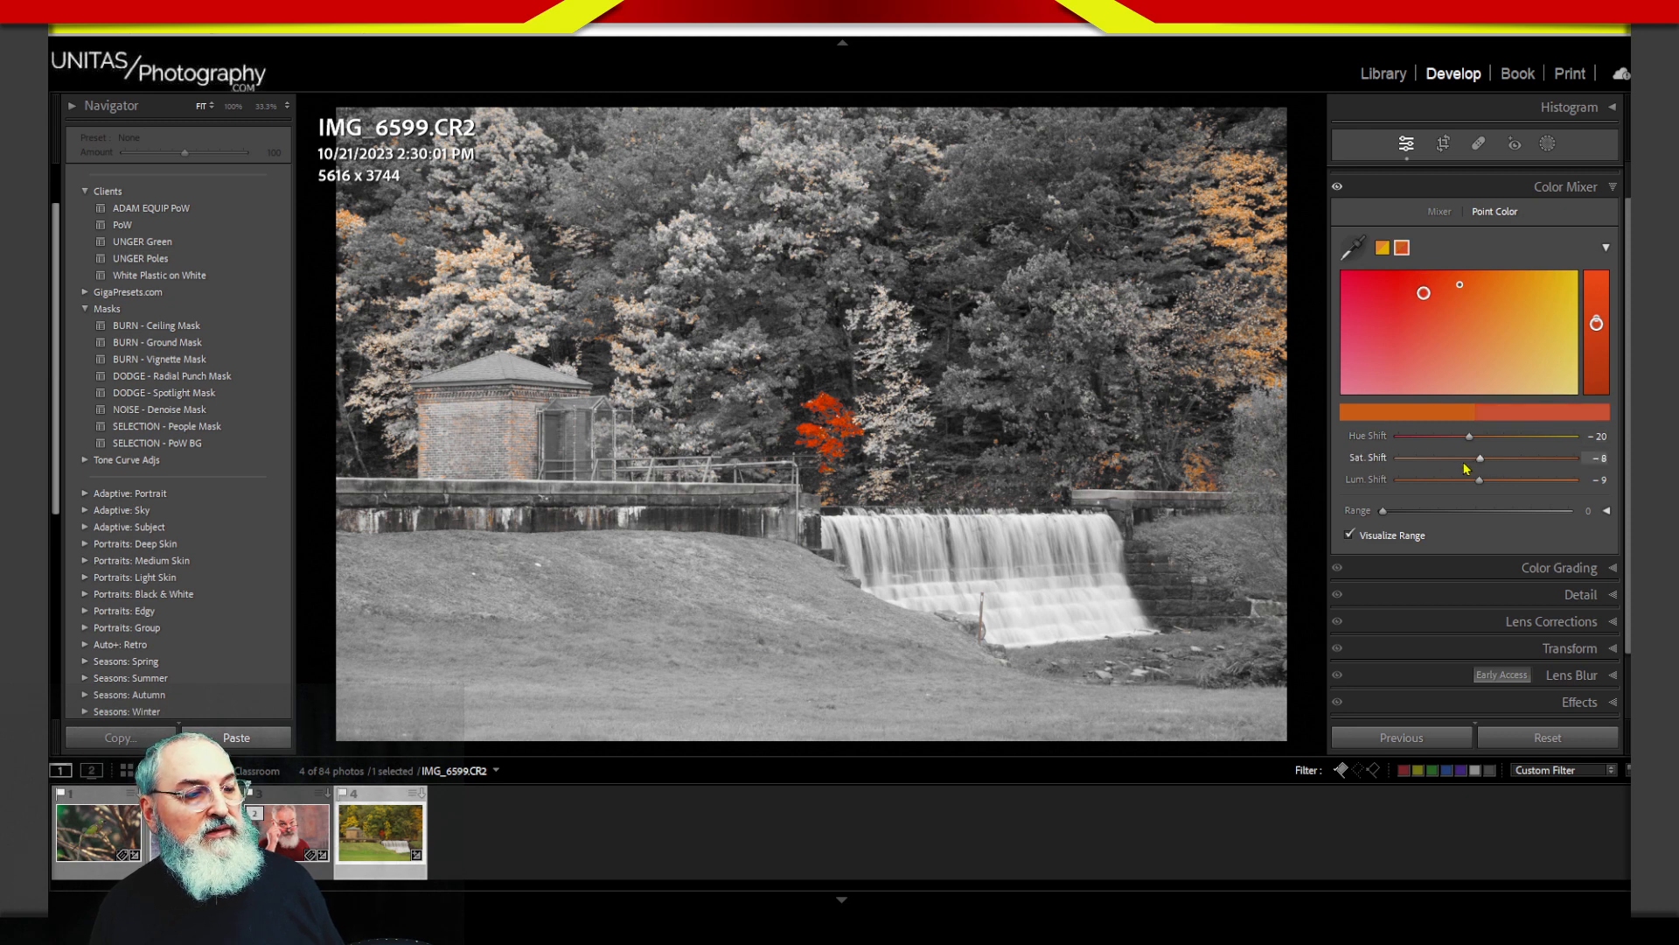
pyautogui.moveTo(1459, 460); pyautogui.dragTo(1489, 459)
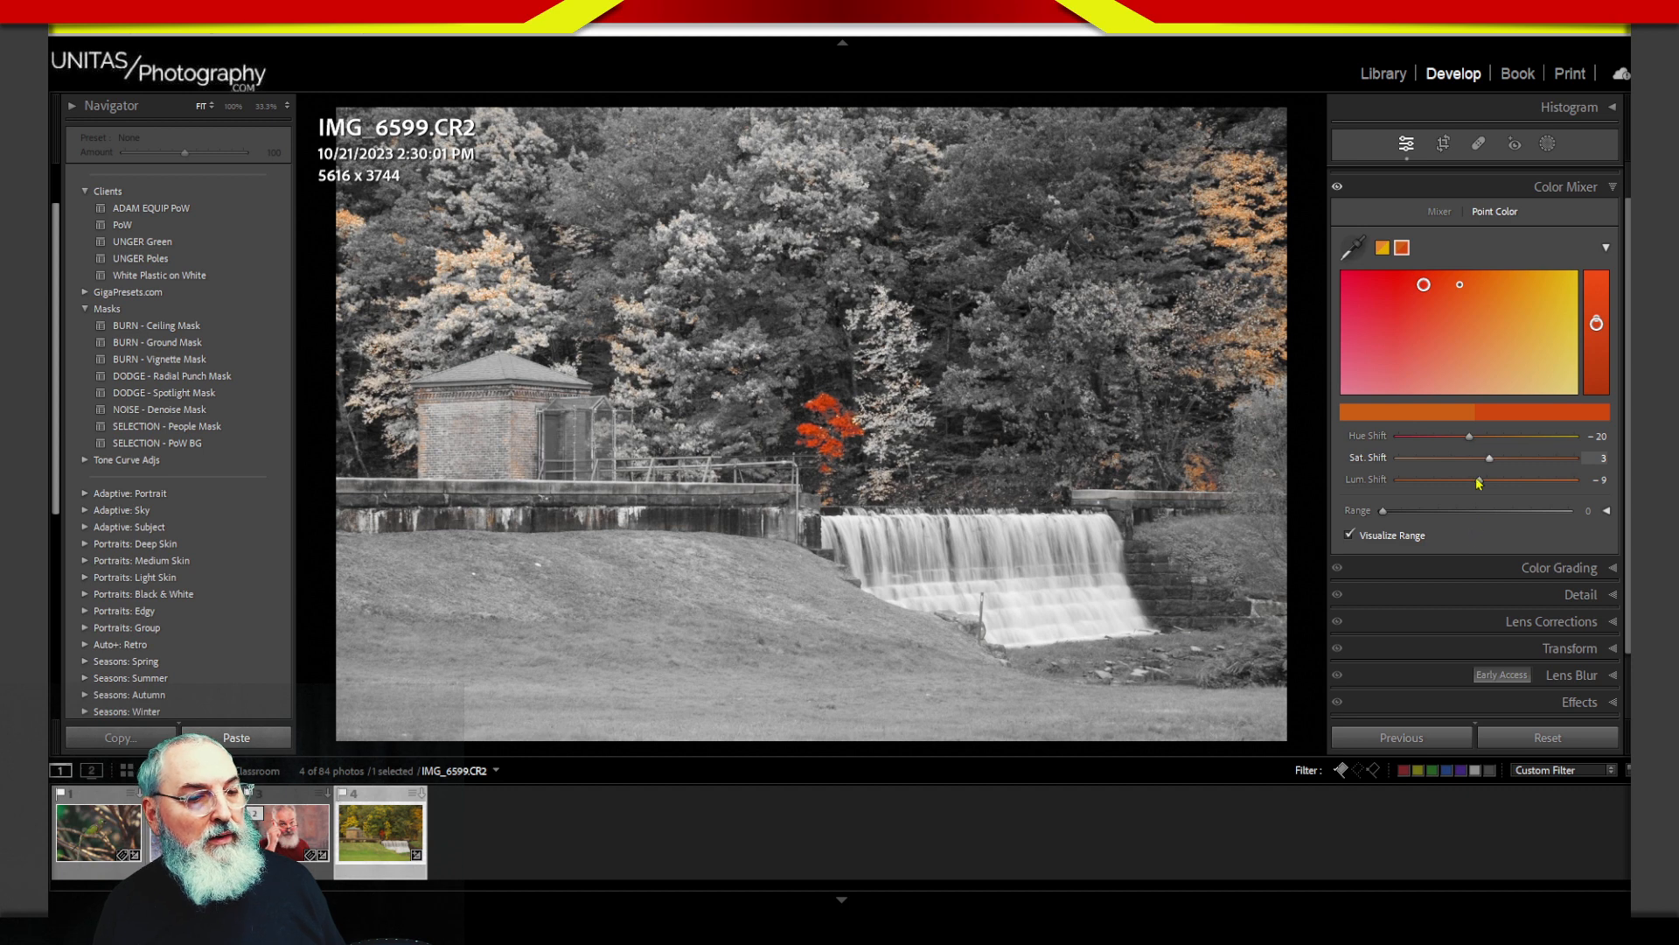
pyautogui.moveTo(1468, 444); pyautogui.dragTo(1462, 445)
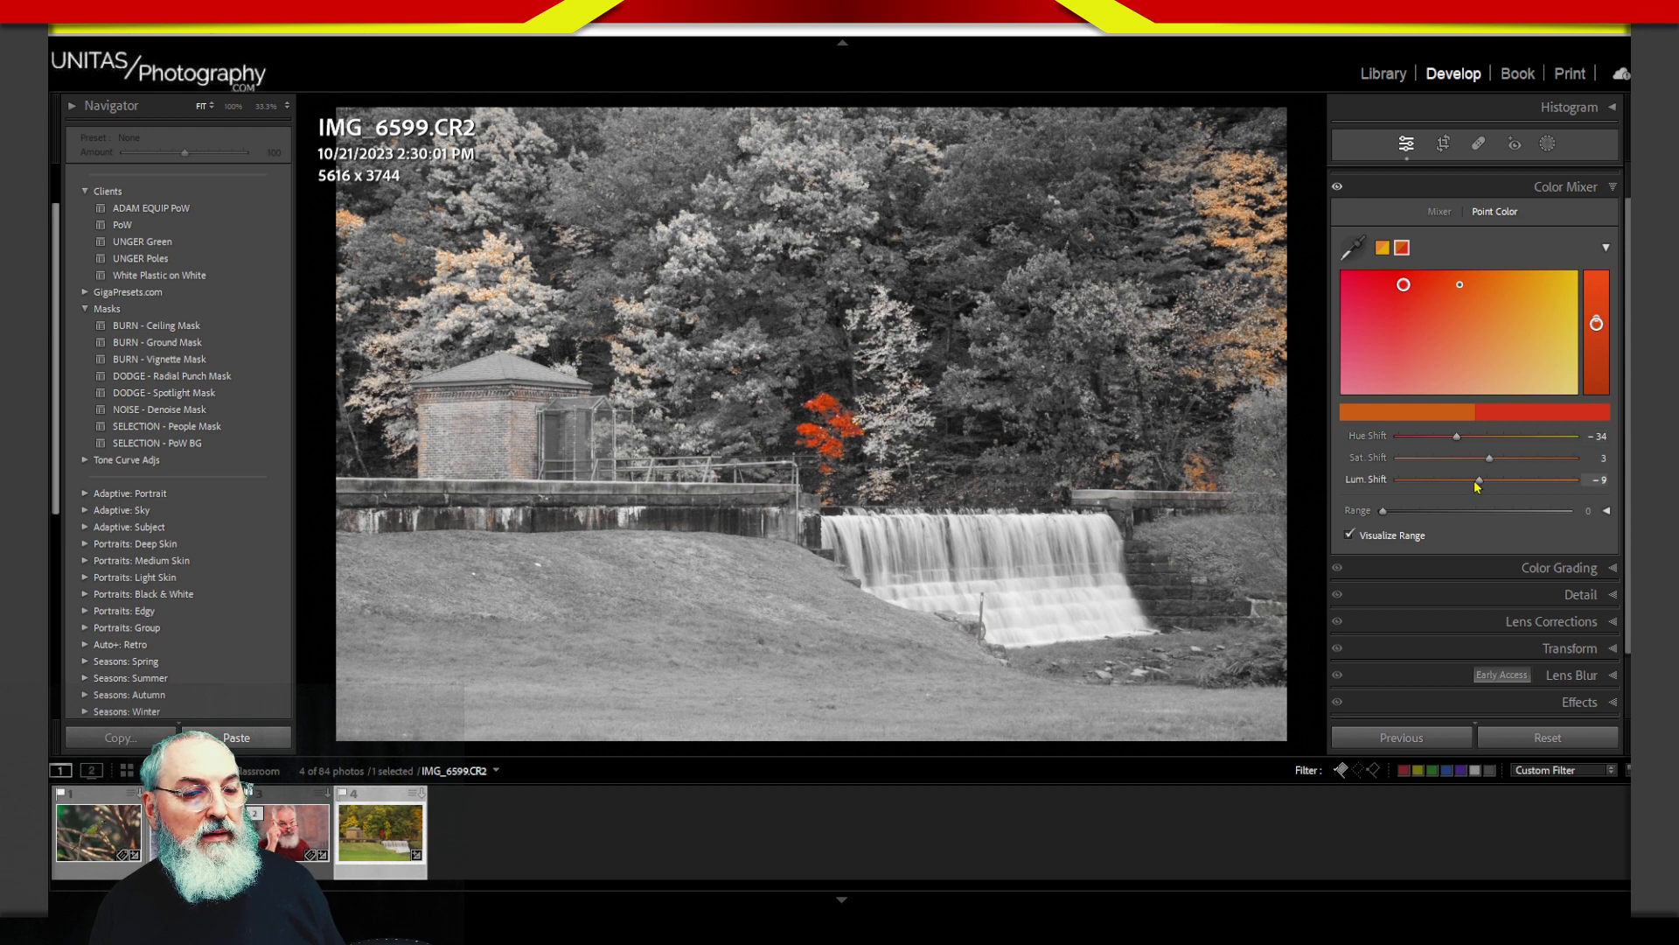
pyautogui.moveTo(1478, 481); pyautogui.dragTo(1477, 481)
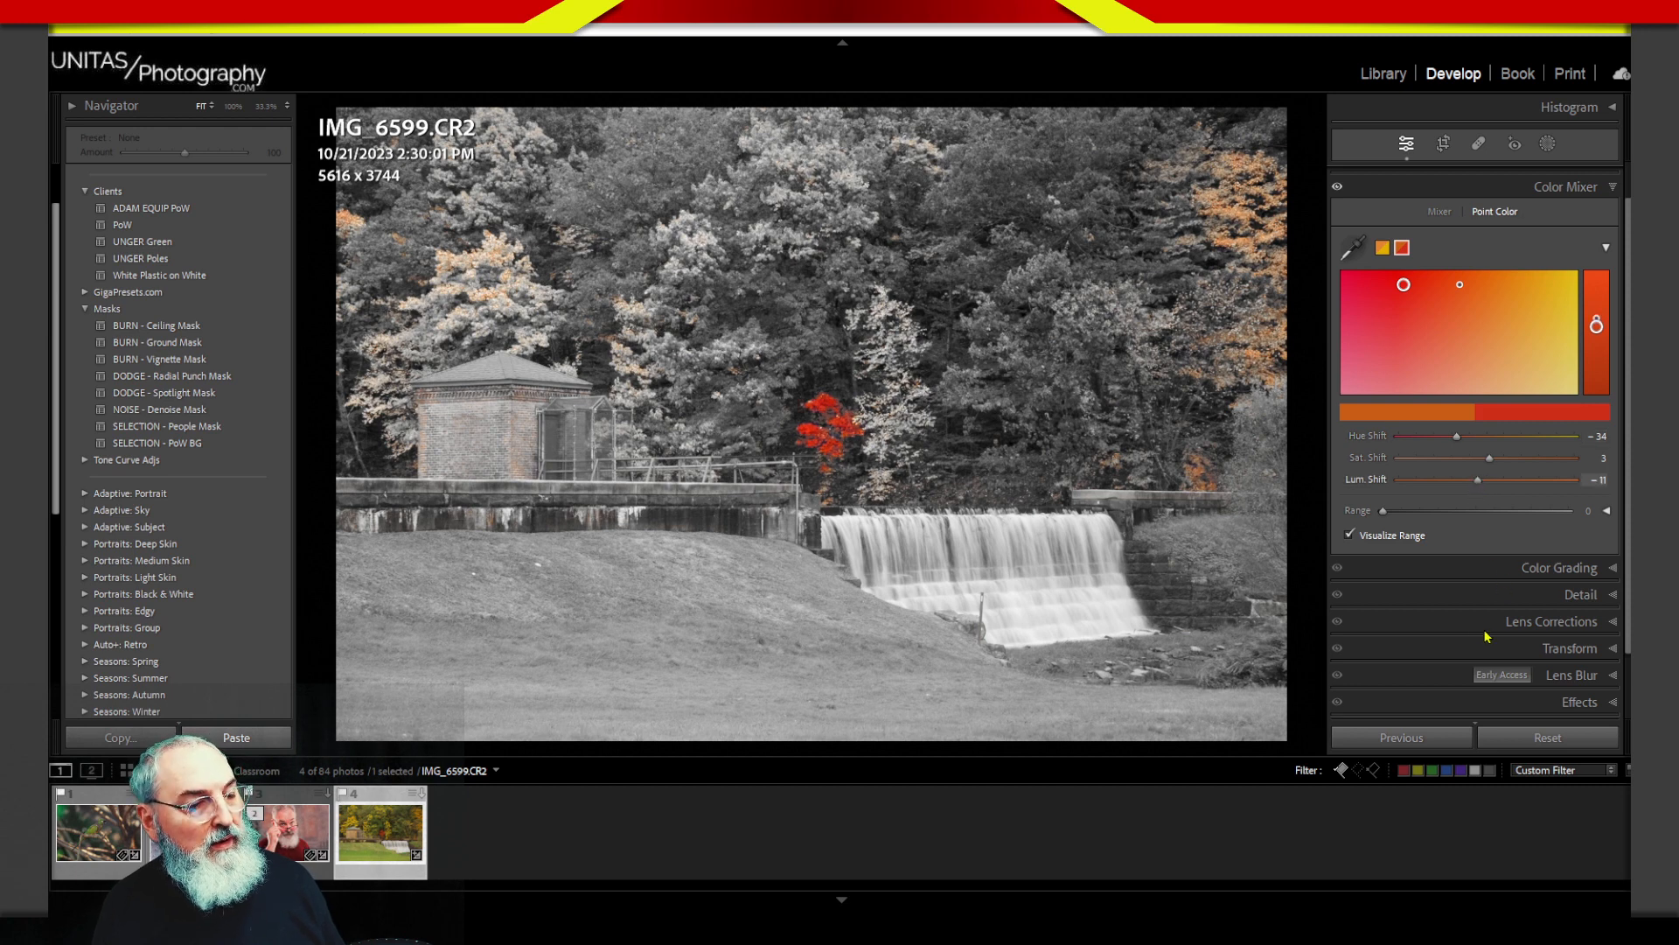
# Step: Turn off the range visualization and compare the photo with the Color Mixer adjustments disabled and enabled
pyautogui.click(1350, 536)
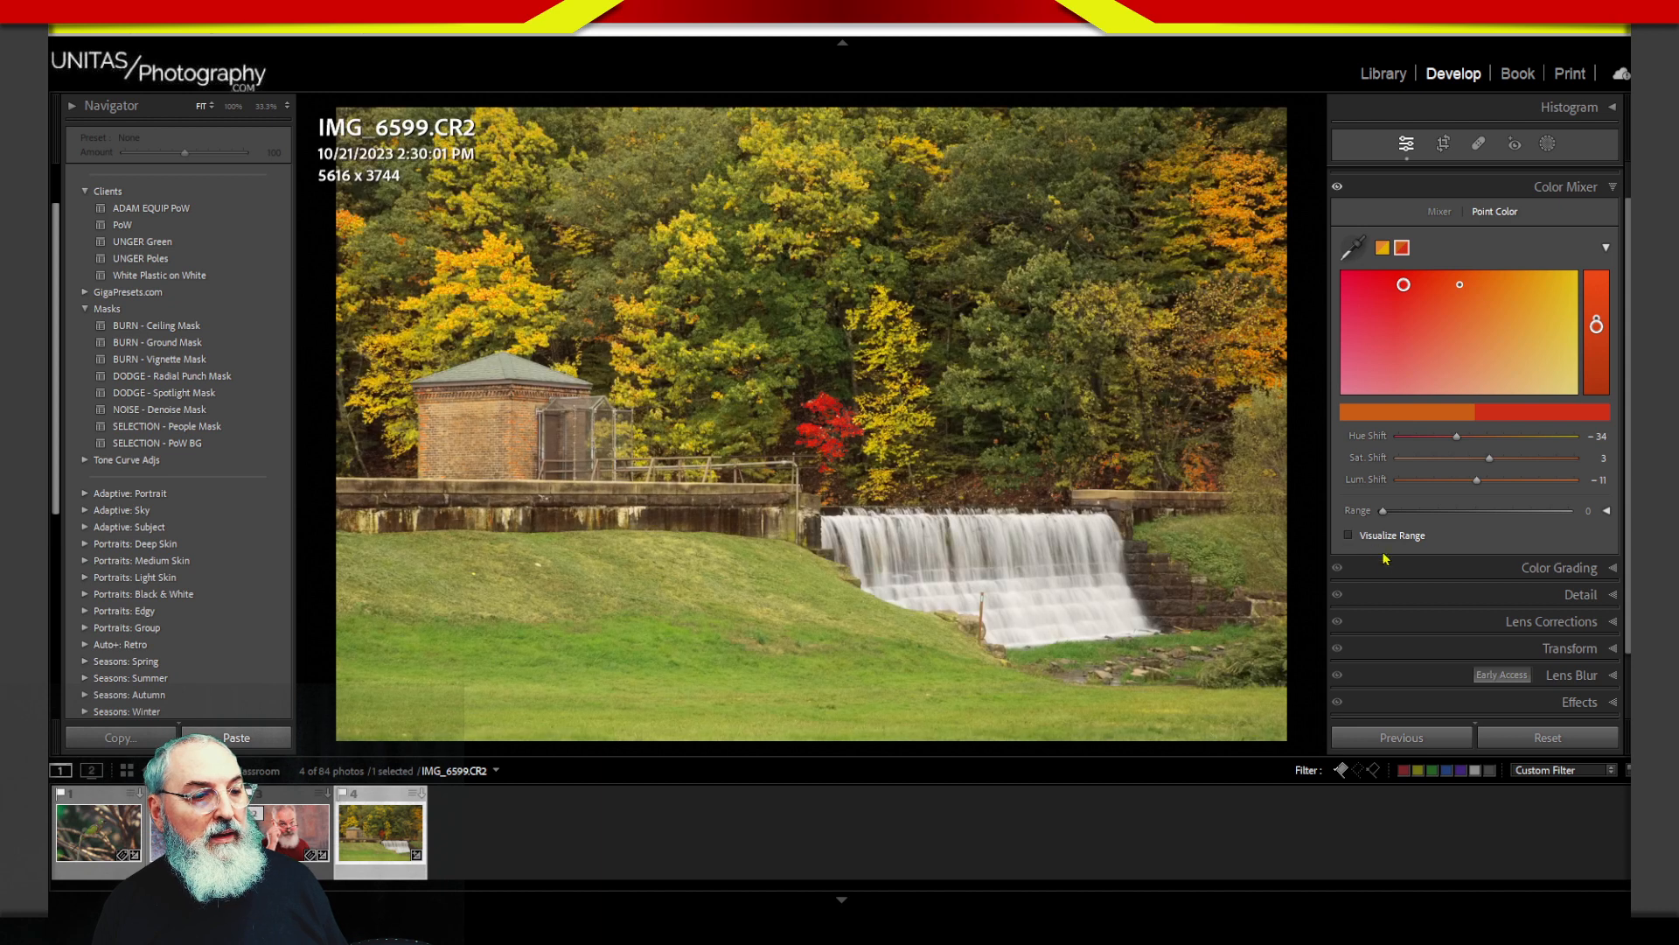
pyautogui.click(1337, 186)
pyautogui.click(1337, 186)
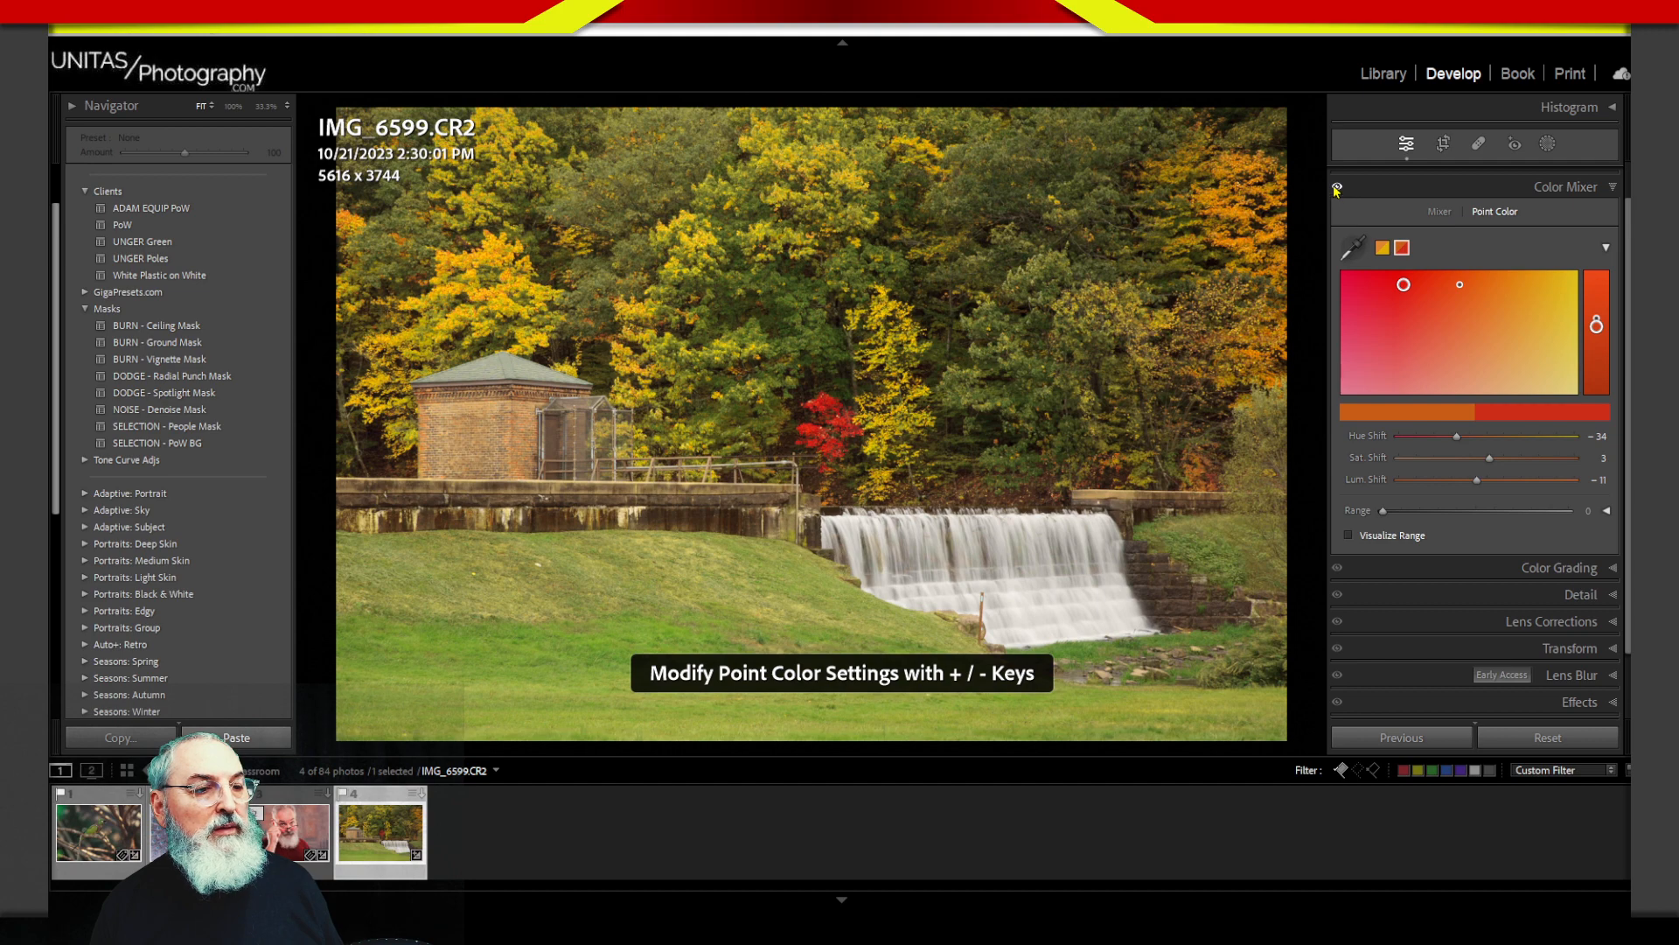
pyautogui.click(1338, 186)
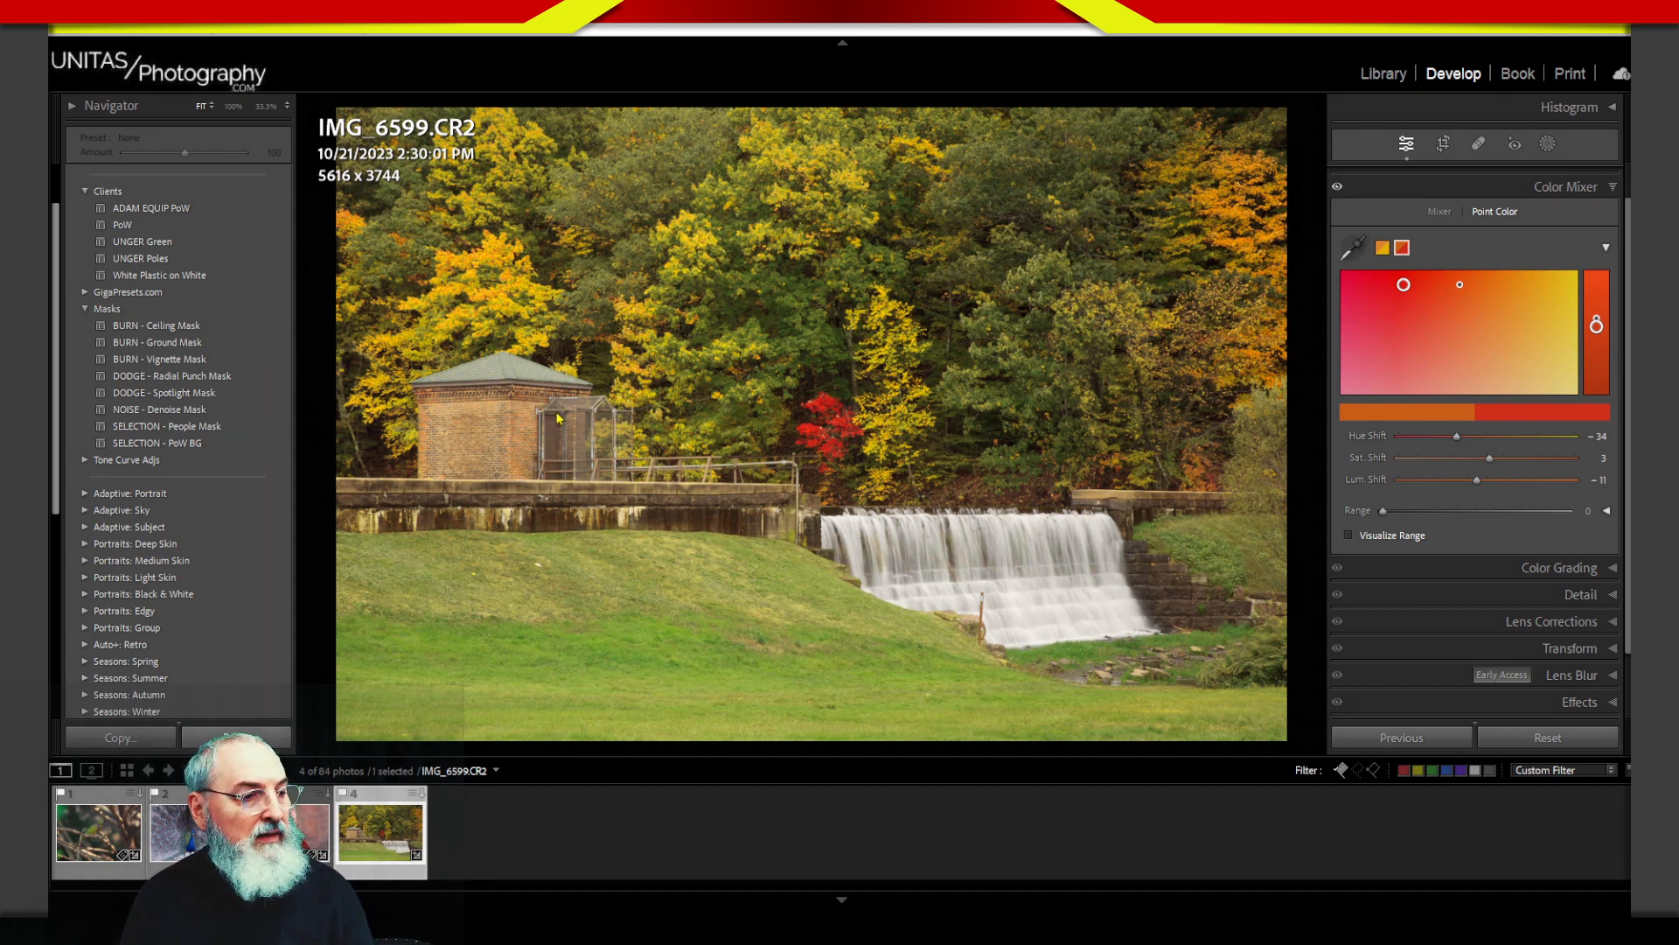
pyautogui.moveTo(577, 377)
pyautogui.mouseDown()
pyautogui.moveTo(490, 321)
pyautogui.moveTo(421, 395)
pyautogui.moveTo(407, 478)
pyautogui.moveTo(492, 517)
pyautogui.moveTo(585, 489)
pyautogui.moveTo(588, 382)
pyautogui.moveTo(588, 509)
pyautogui.moveTo(426, 502)
pyautogui.moveTo(596, 513)
pyautogui.moveTo(572, 439)
pyautogui.moveTo(579, 388)
pyautogui.moveTo(555, 523)
pyautogui.moveTo(404, 490)
pyautogui.moveTo(425, 468)
pyautogui.moveTo(416, 505)
pyautogui.moveTo(422, 374)
pyautogui.moveTo(492, 329)
pyautogui.moveTo(534, 367)
pyautogui.moveTo(512, 329)
pyautogui.mouseUp()
pyautogui.press('Escape')
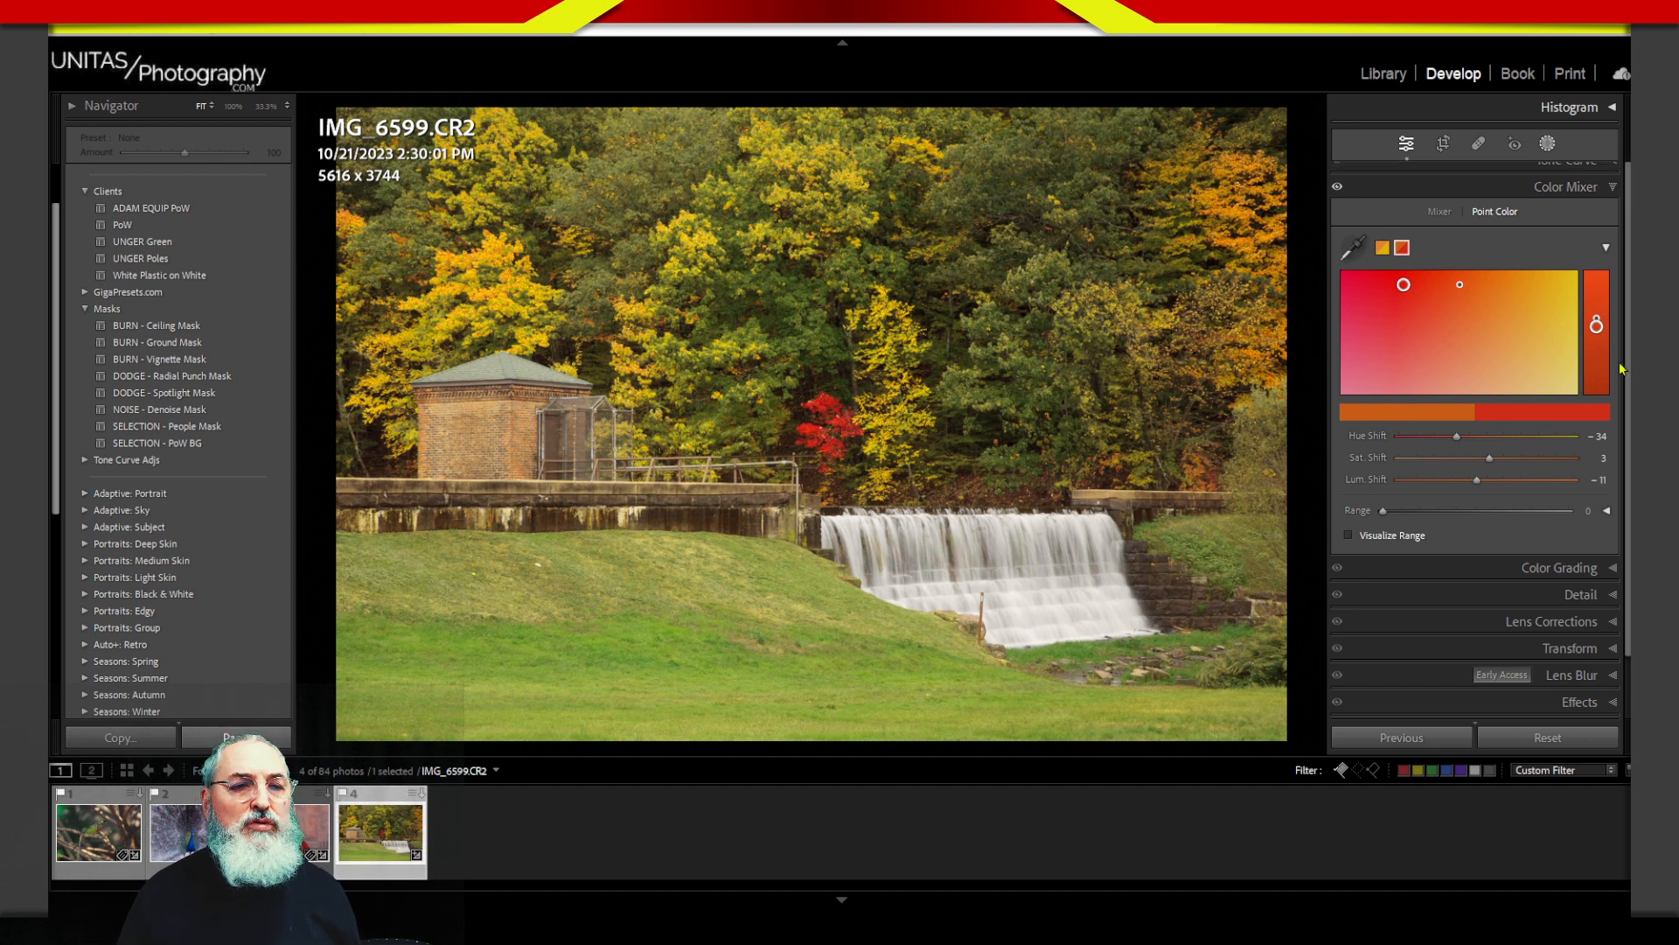
# Step: Add a slightly tilted radial gradient mask with feather 20 over the olive-green tree above the waterfall
pyautogui.click(1547, 145)
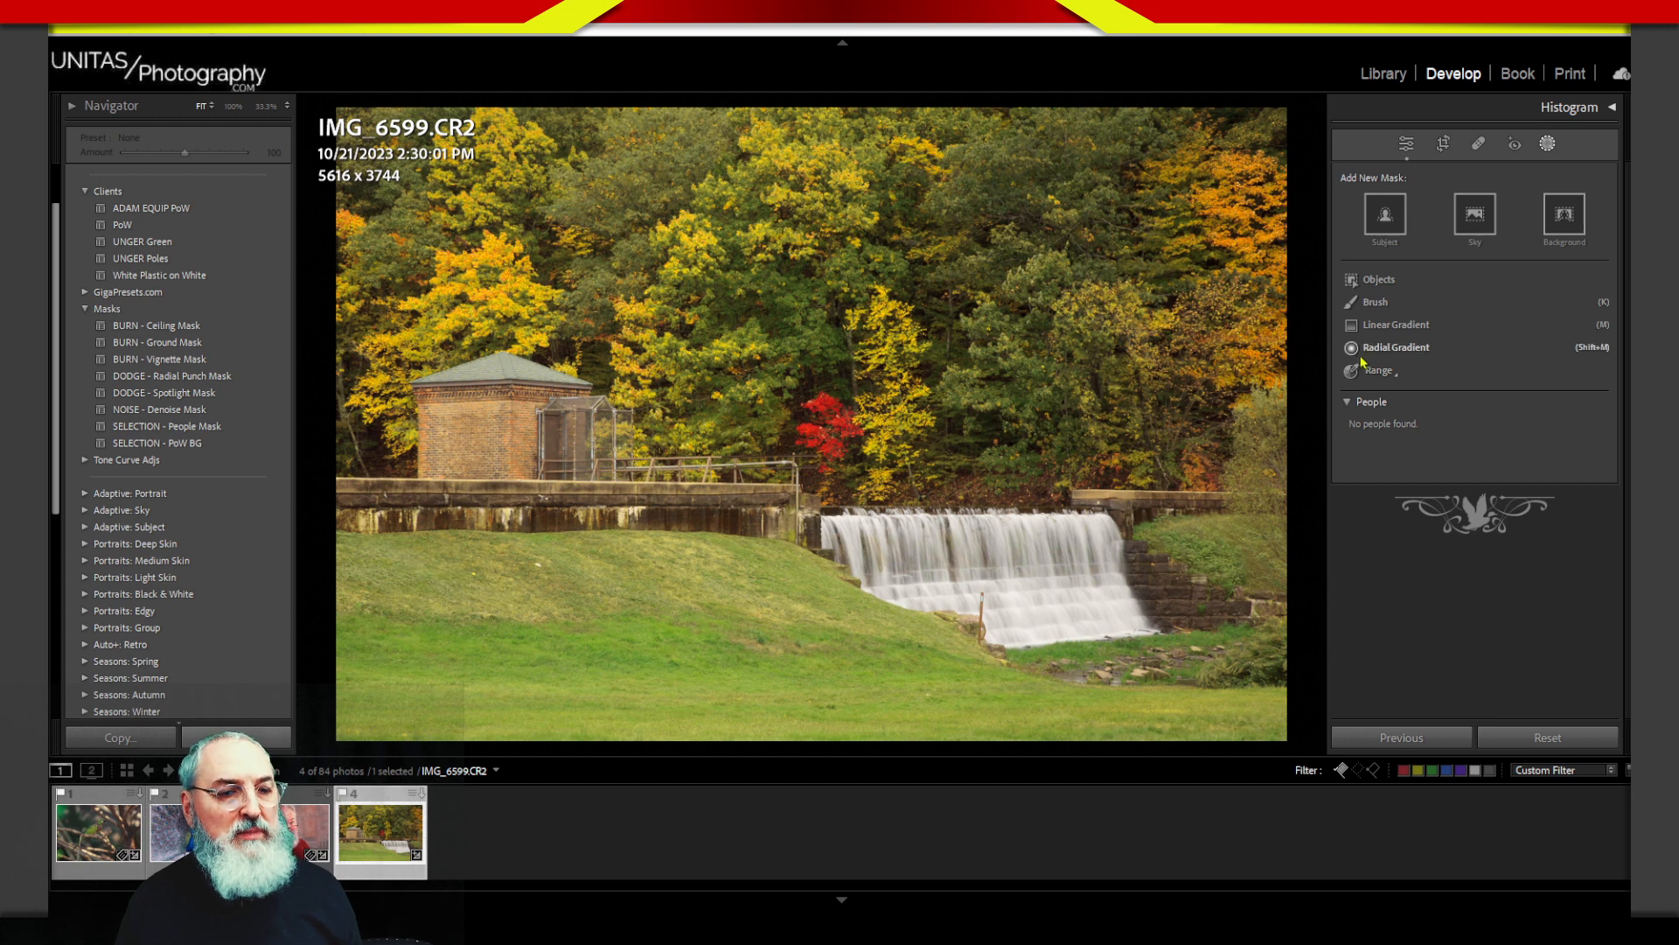
pyautogui.click(1396, 348)
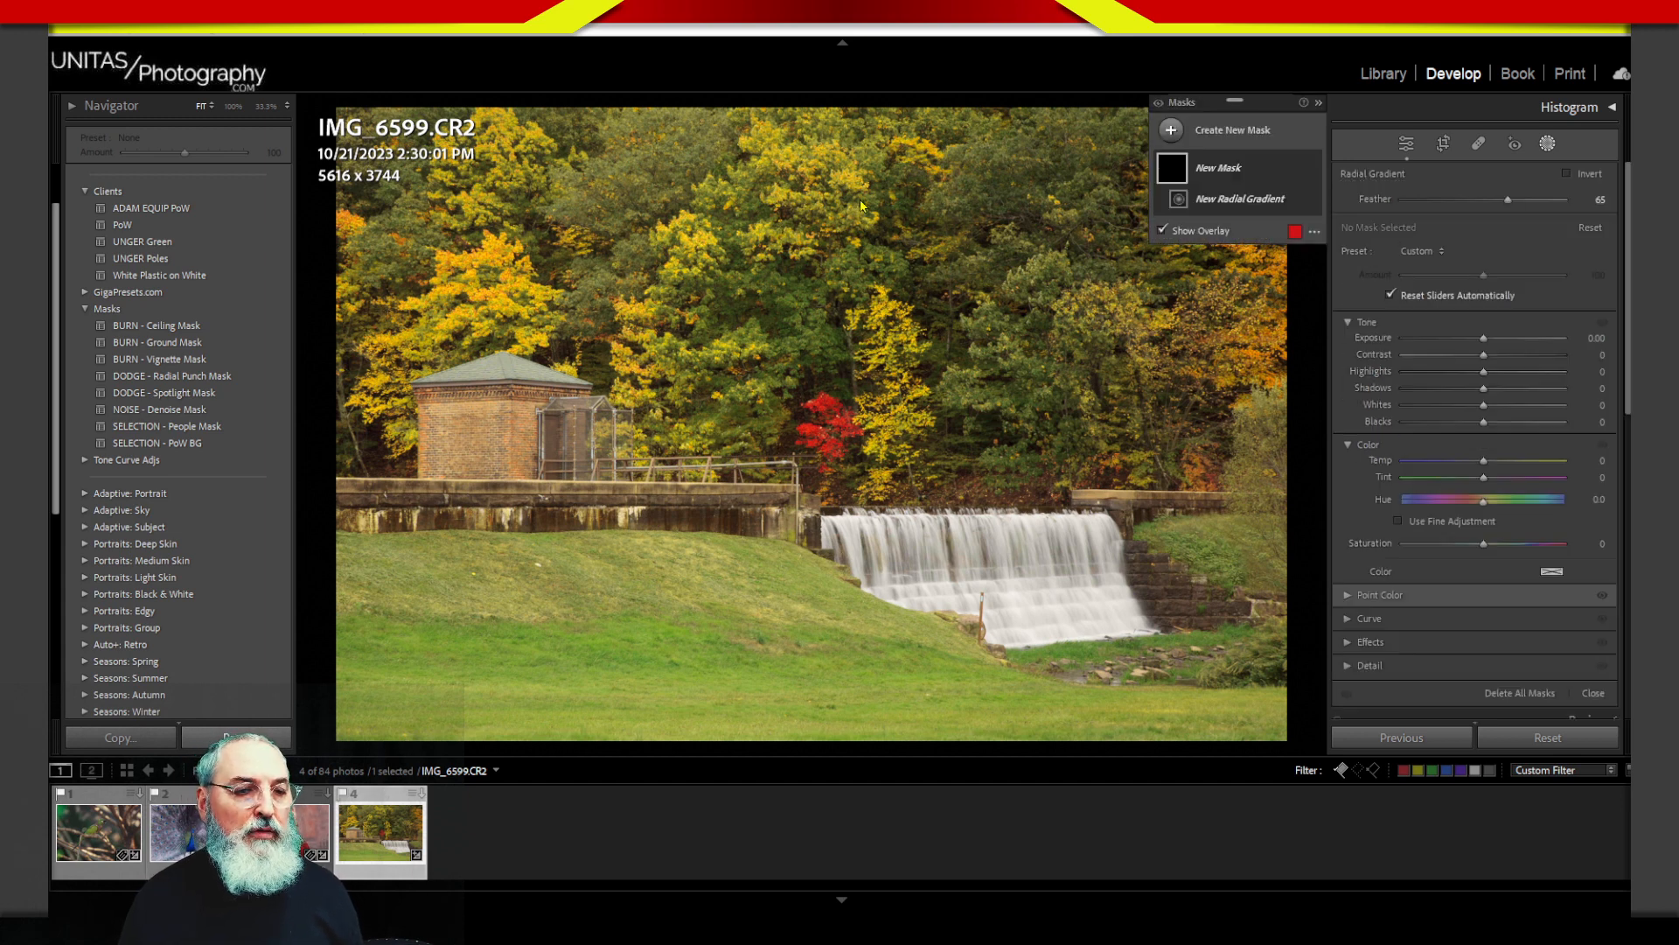
pyautogui.moveTo(1028, 360); pyautogui.dragTo(1122, 470)
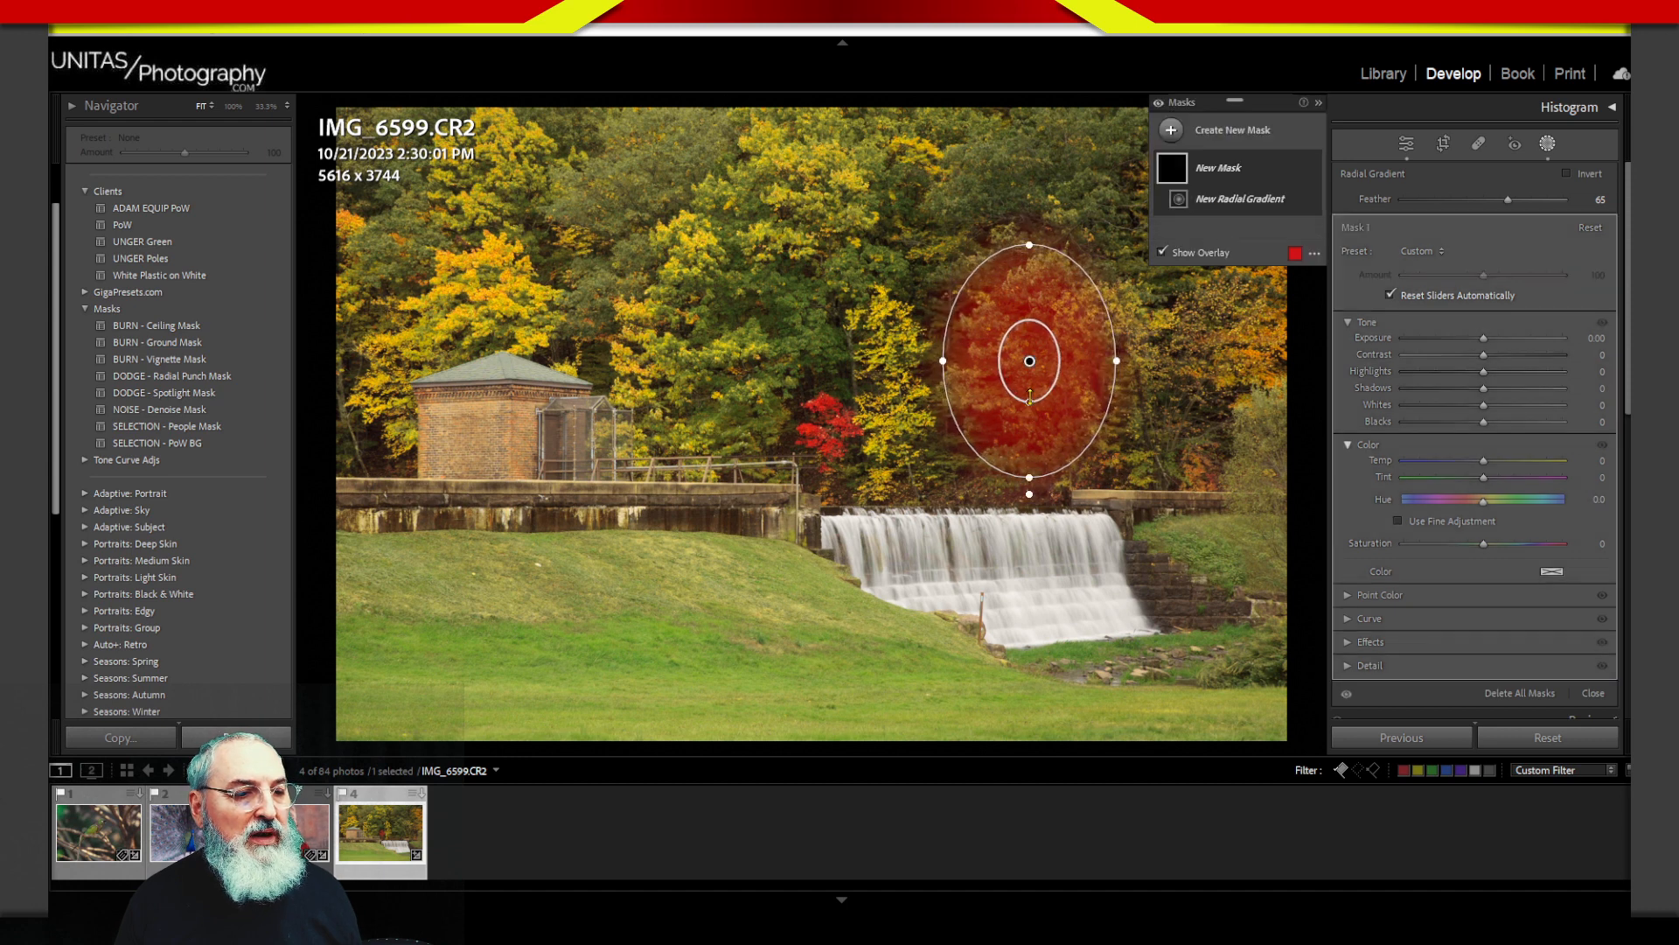
pyautogui.moveTo(1030, 394); pyautogui.dragTo(1006, 491)
pyautogui.moveTo(1043, 422); pyautogui.dragTo(1040, 411)
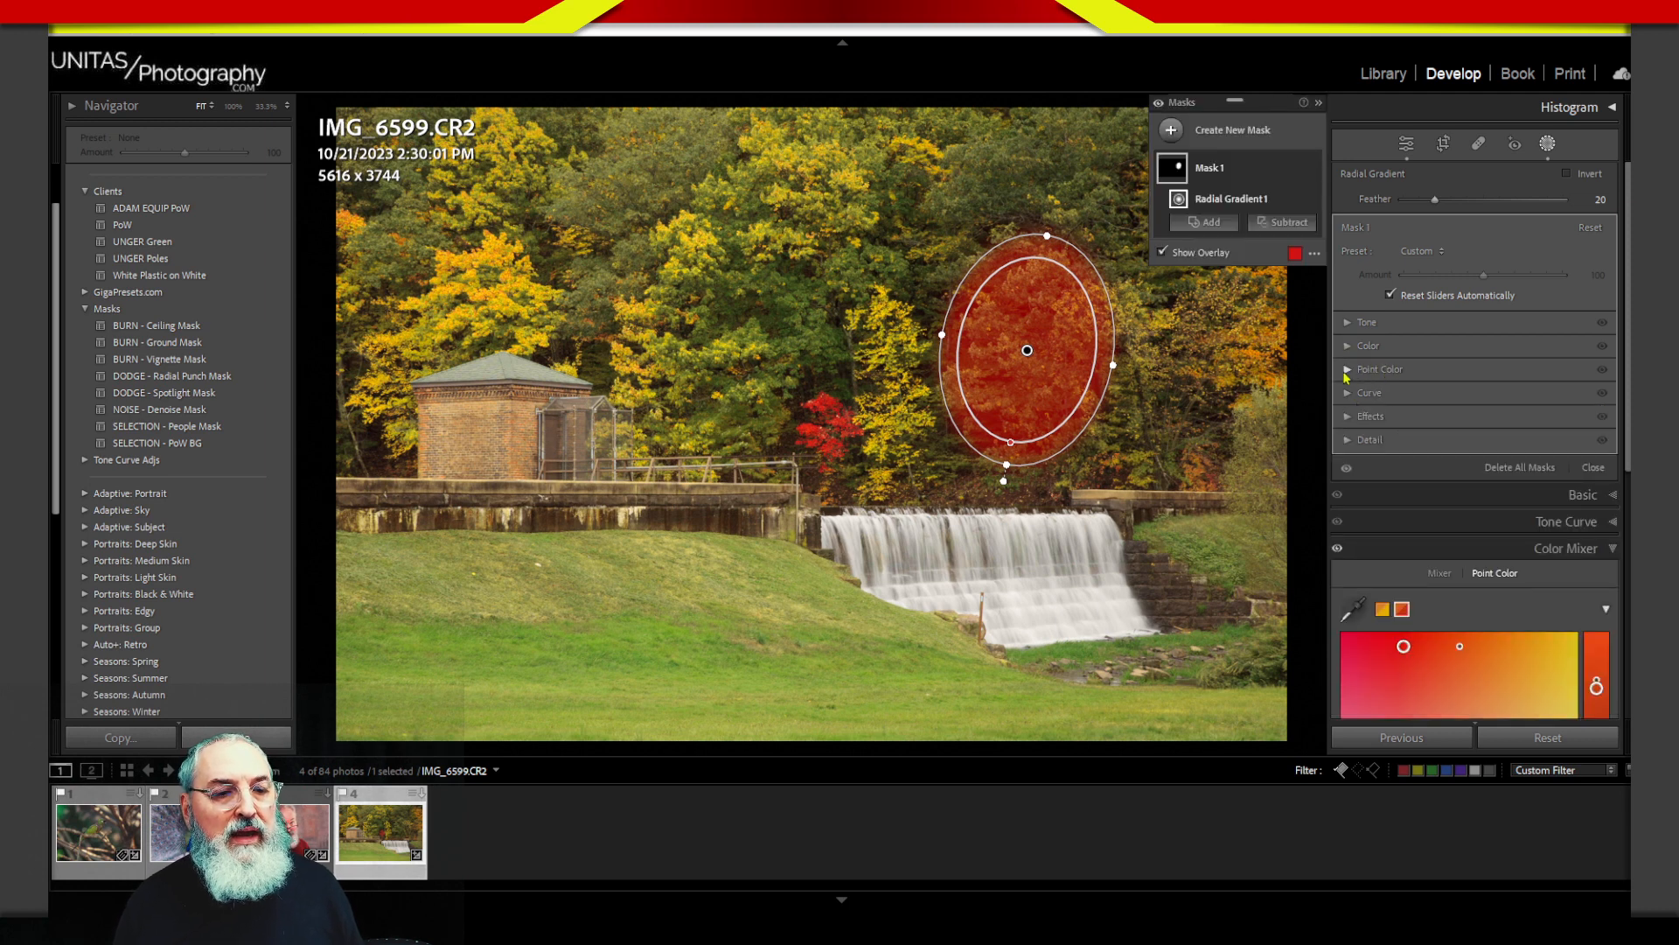
# Step: Sample the masked tree's olive foliage with Point Color, setting hue shift -38, saturation shift 12, luminance shift 67 and range 78
pyautogui.click(1360, 382)
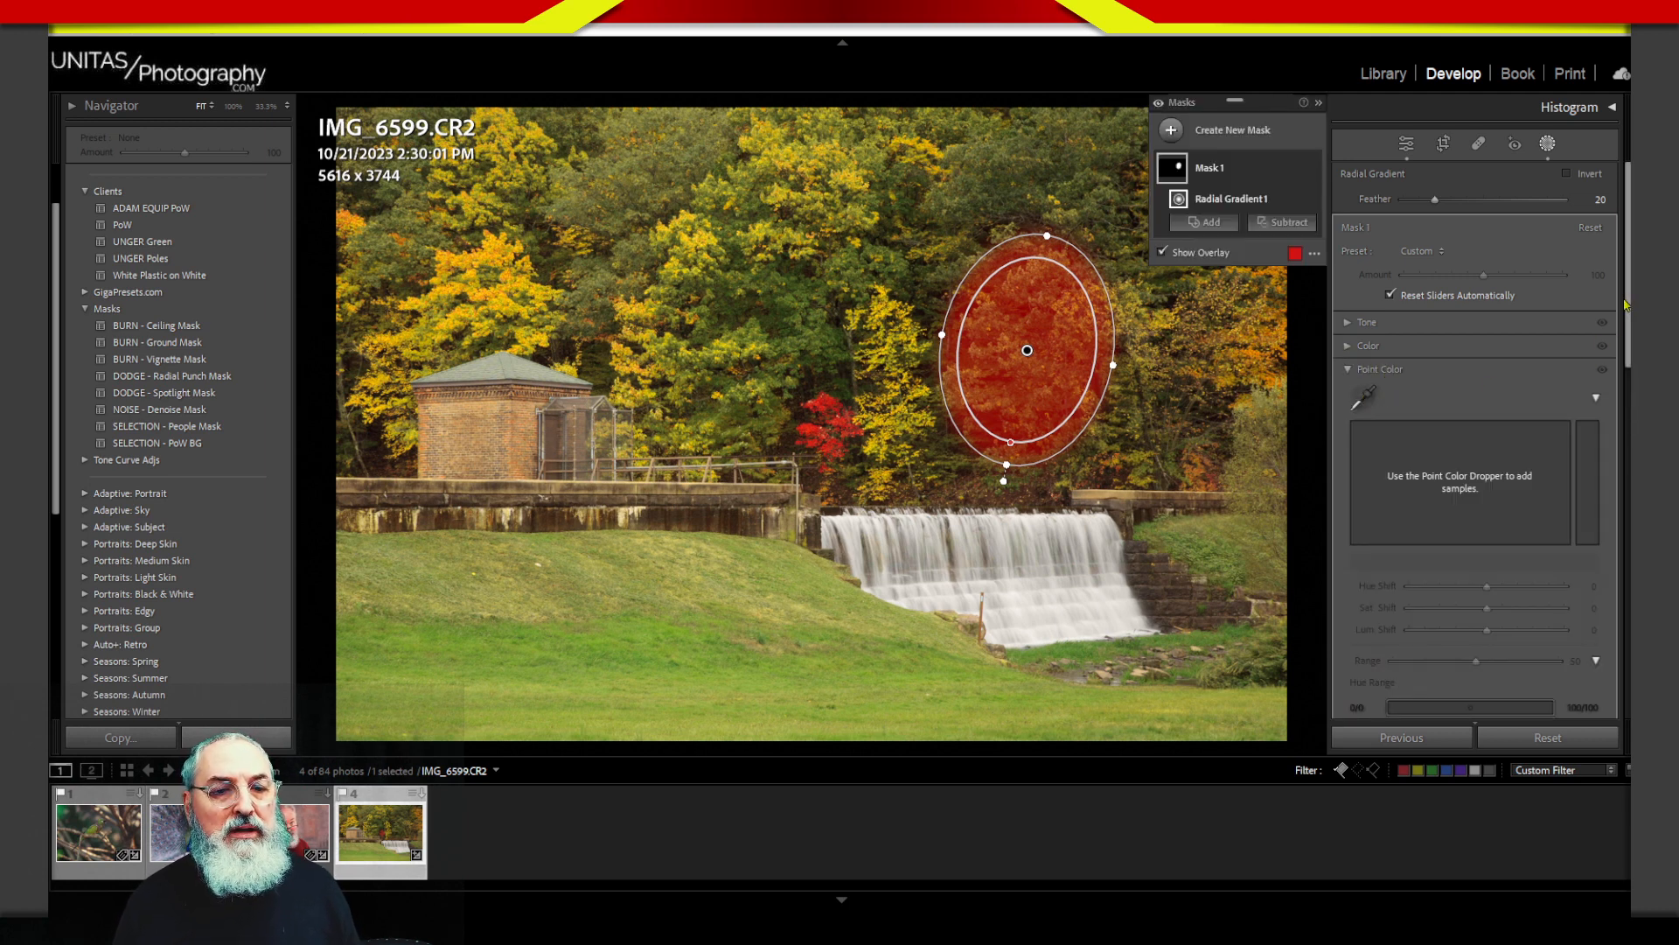
pyautogui.scroll(-3, 1624, 341)
pyautogui.moveTo(1626, 350); pyautogui.dragTo(1622, 372)
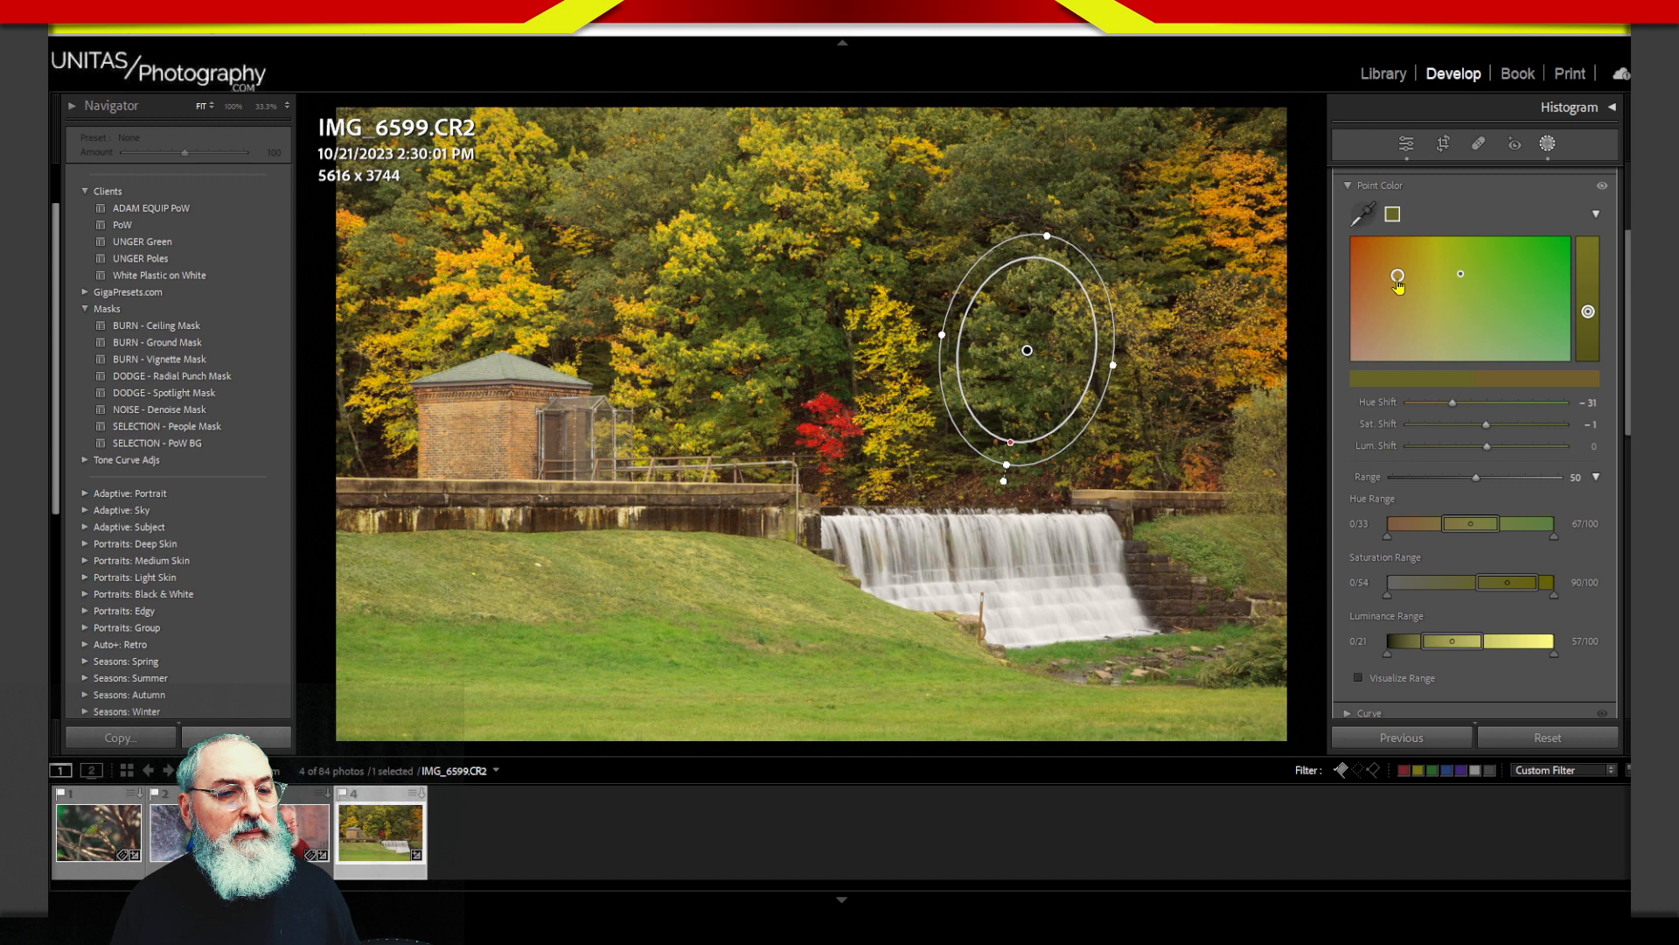
pyautogui.moveTo(1397, 282); pyautogui.dragTo(1402, 276)
pyautogui.moveTo(1562, 343)
pyautogui.mouseDown()
pyautogui.moveTo(1585, 314)
pyautogui.moveTo(1408, 276)
pyautogui.moveTo(1571, 320)
pyautogui.moveTo(1594, 277)
pyautogui.mouseUp()
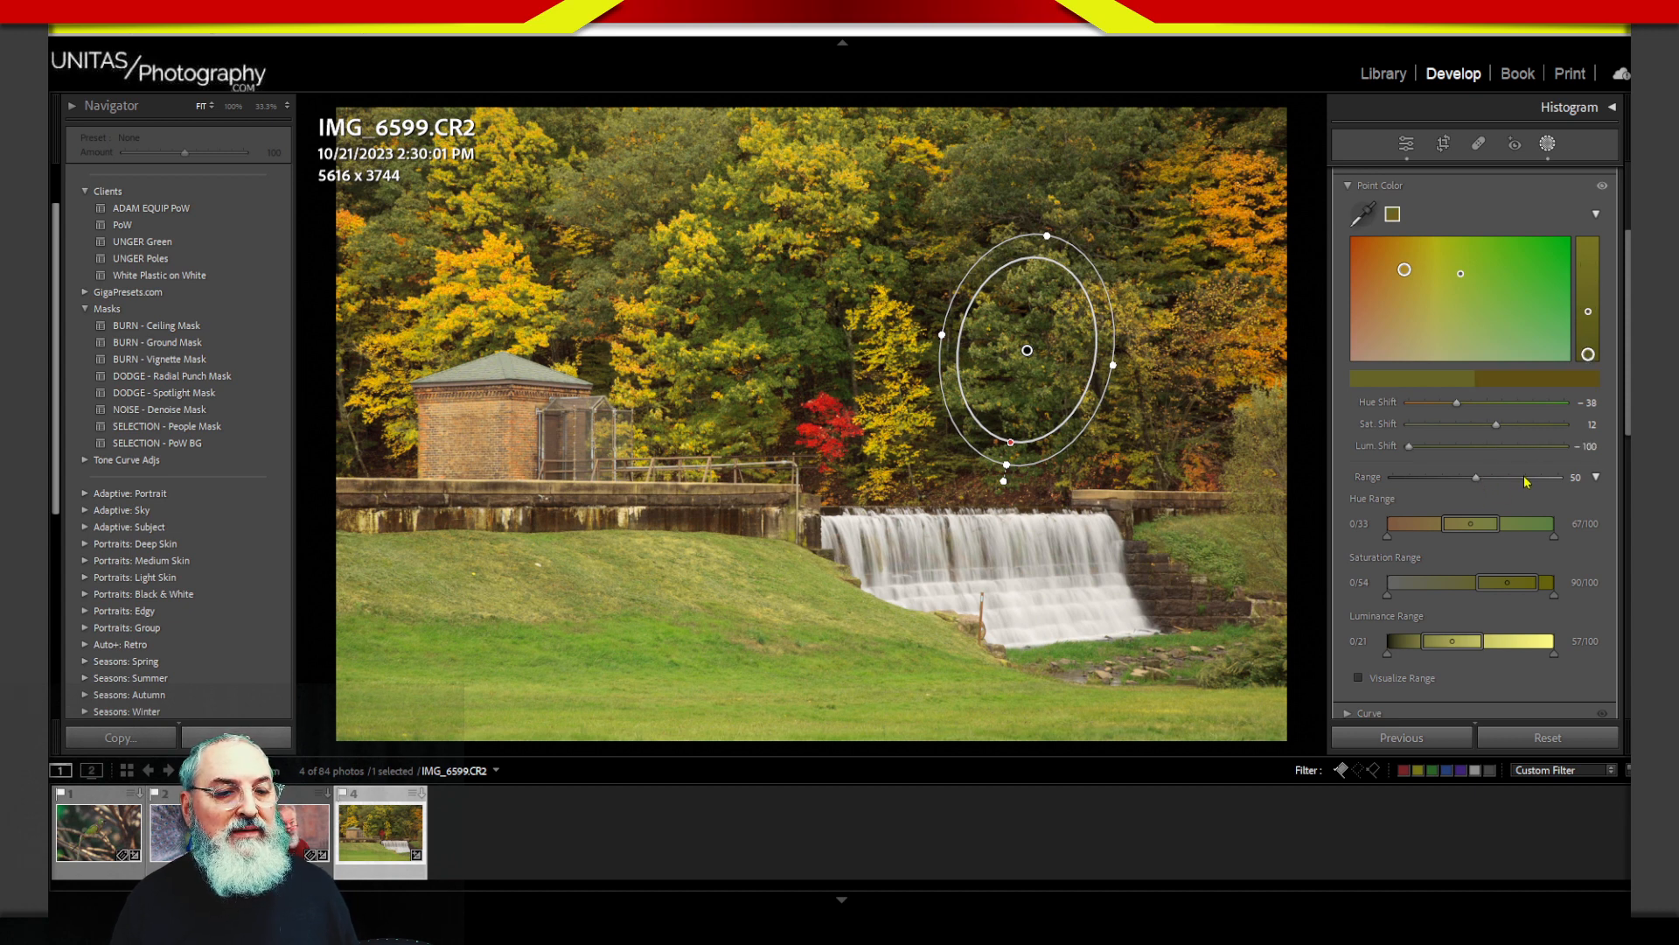
pyautogui.moveTo(1456, 470); pyautogui.dragTo(1504, 503)
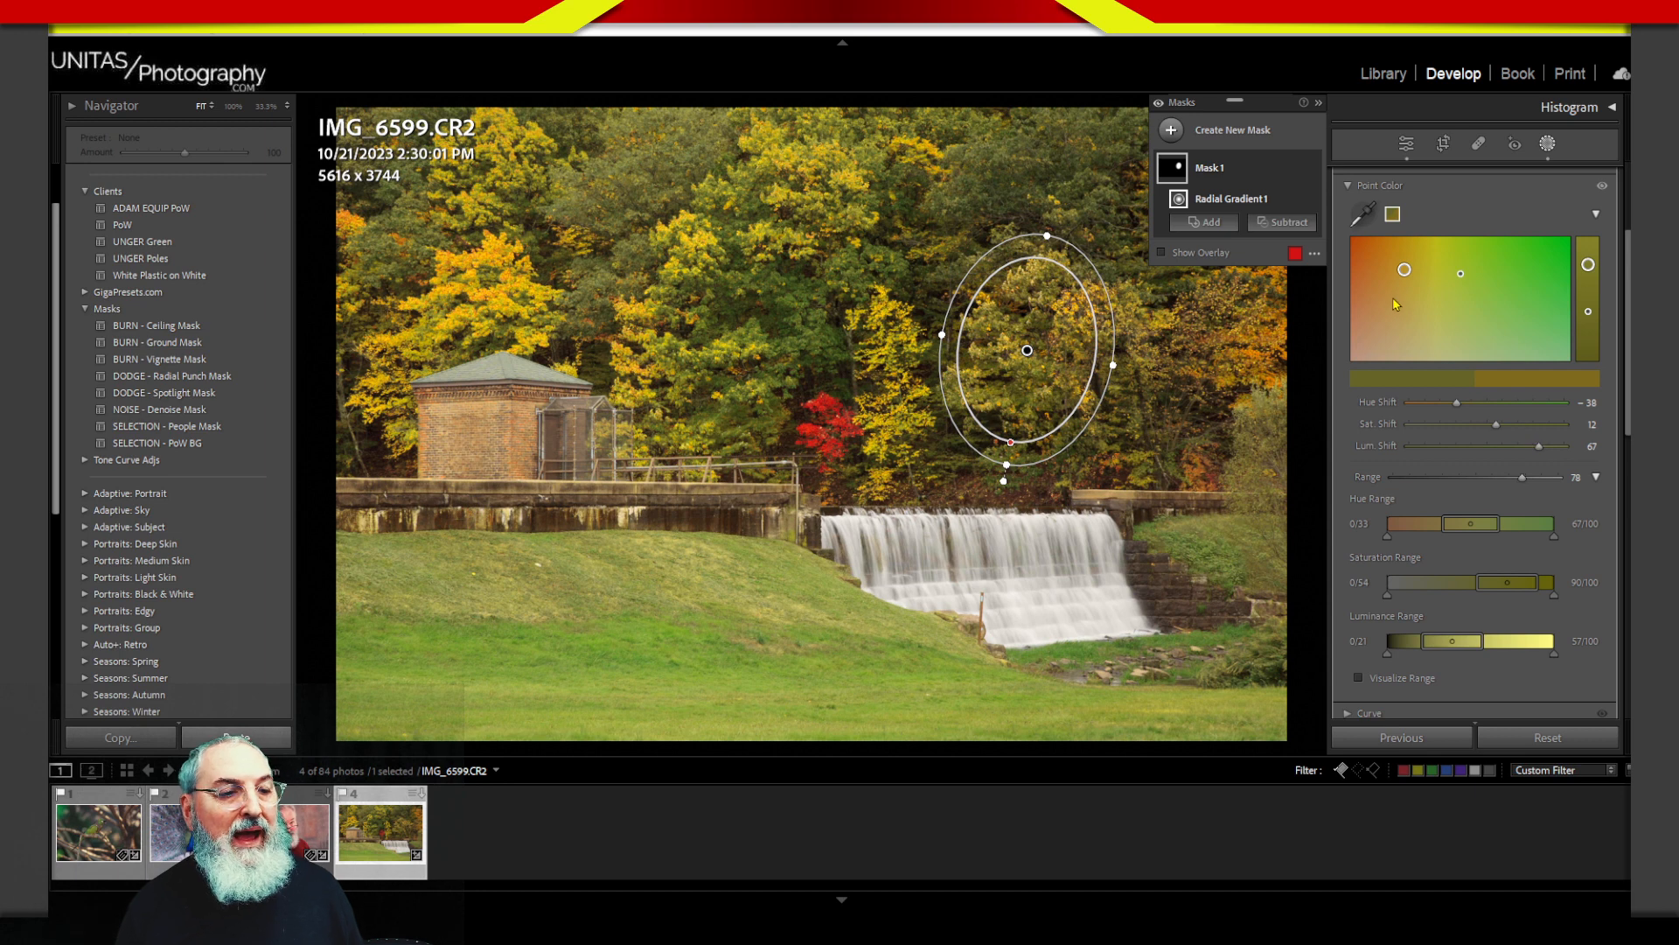
# Step: Try duller and richer shifts on the masked tree's sampled color, settling on hue -33 and saturation 82
pyautogui.moveTo(1404, 272)
pyautogui.mouseDown()
pyautogui.moveTo(1421, 306)
pyautogui.moveTo(1408, 274)
pyautogui.mouseUp()
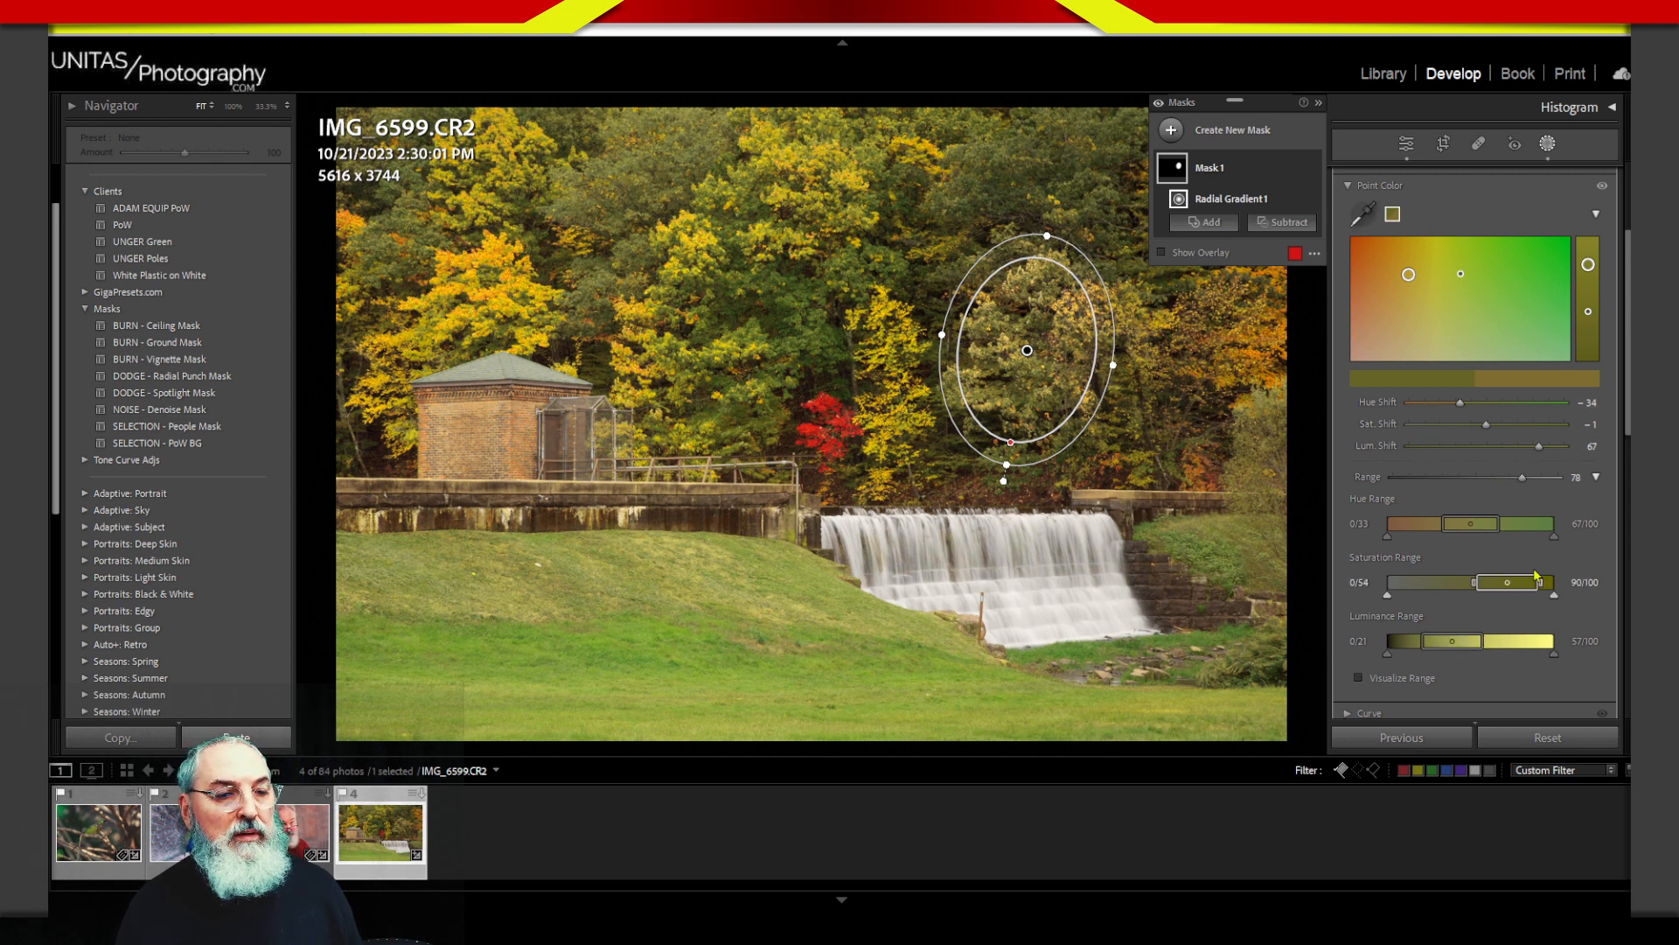
pyautogui.moveTo(1408, 274); pyautogui.dragTo(1402, 255)
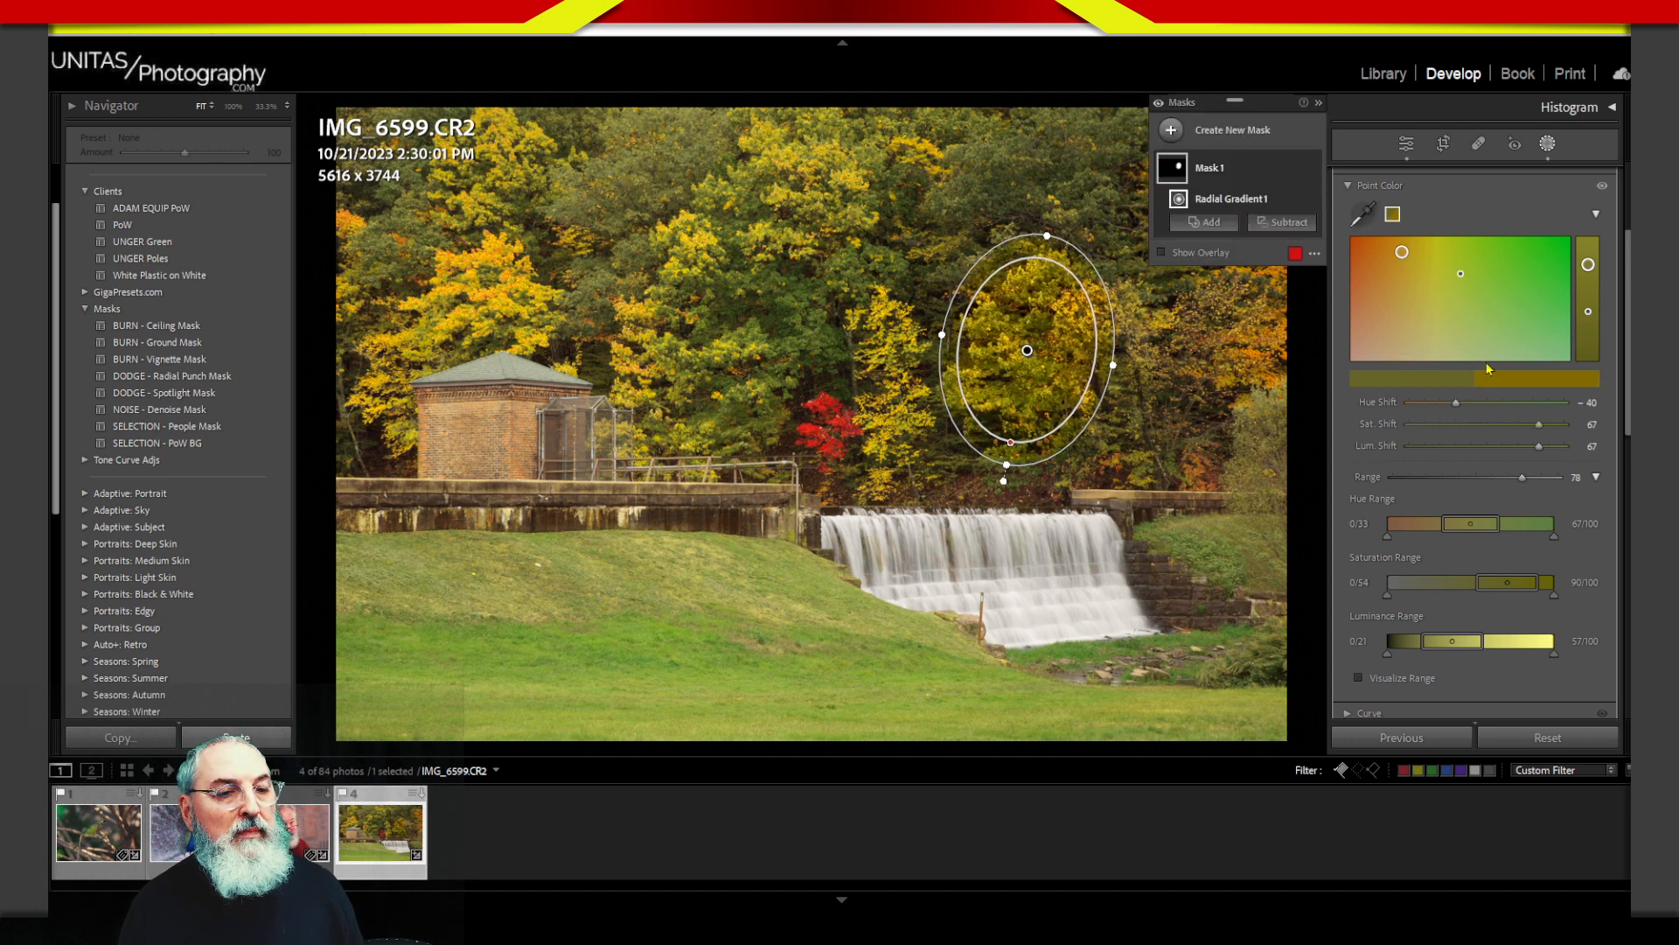
pyautogui.moveTo(1416, 273); pyautogui.dragTo(1407, 284)
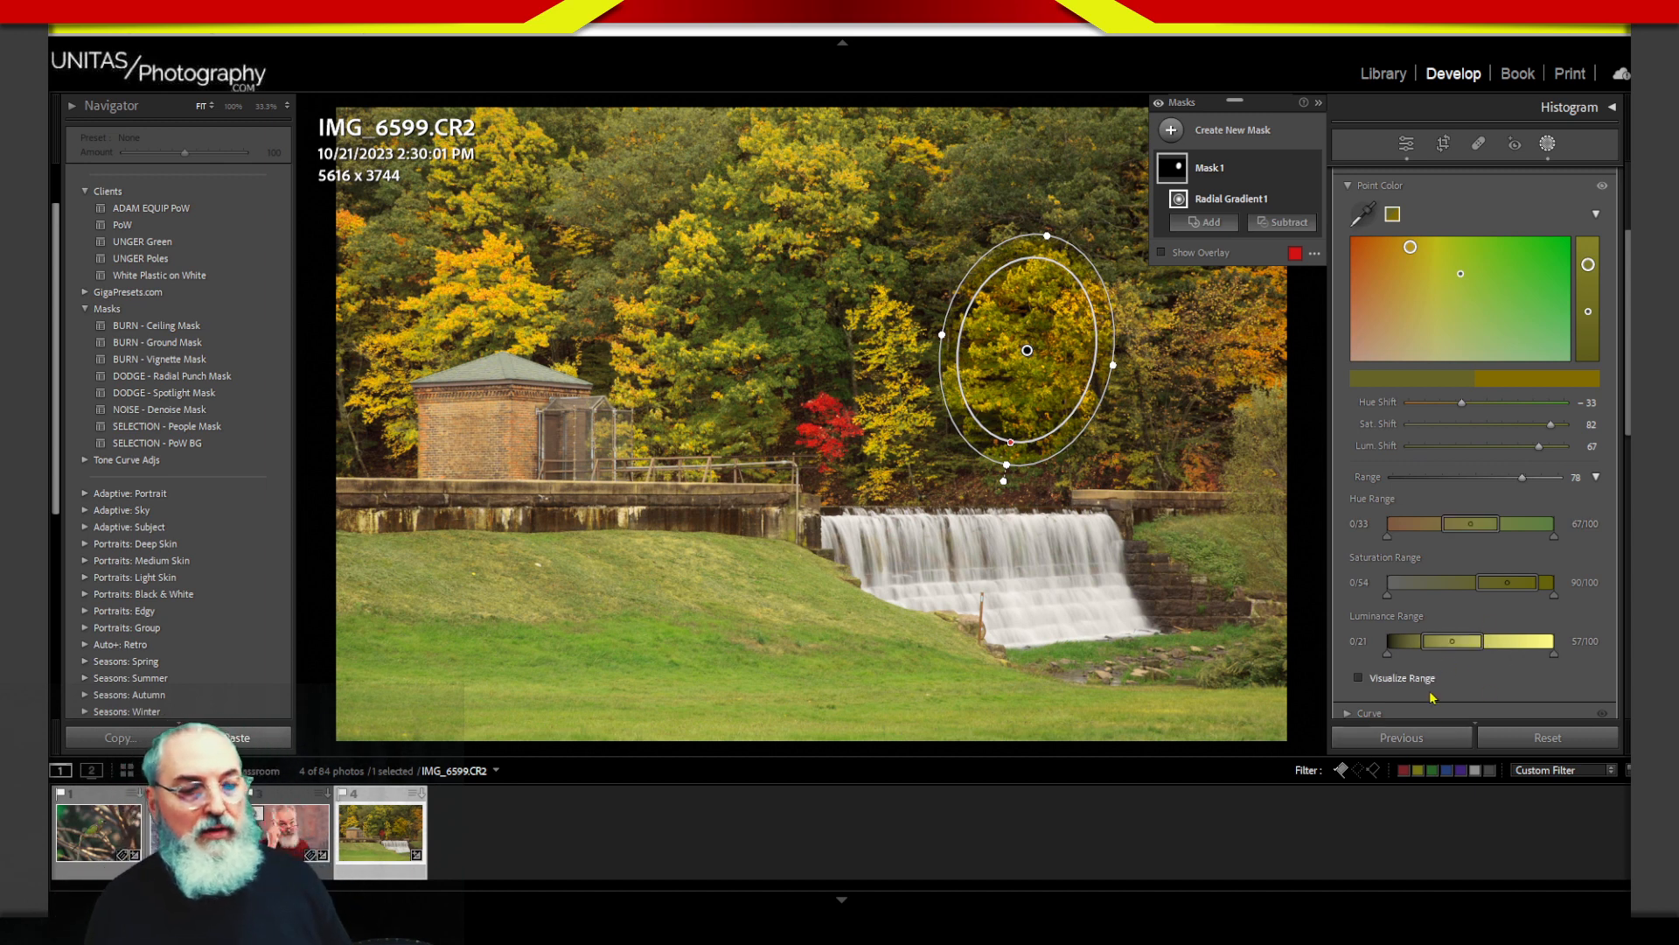
# Step: Tighten the sampled color's ranges to a luminance lower limit of 30, hue lower falloff of 14 and saturation lower falloff of 21
pyautogui.moveTo(1624, 428); pyautogui.dragTo(1624, 454)
pyautogui.scroll(-3, 1549, 551)
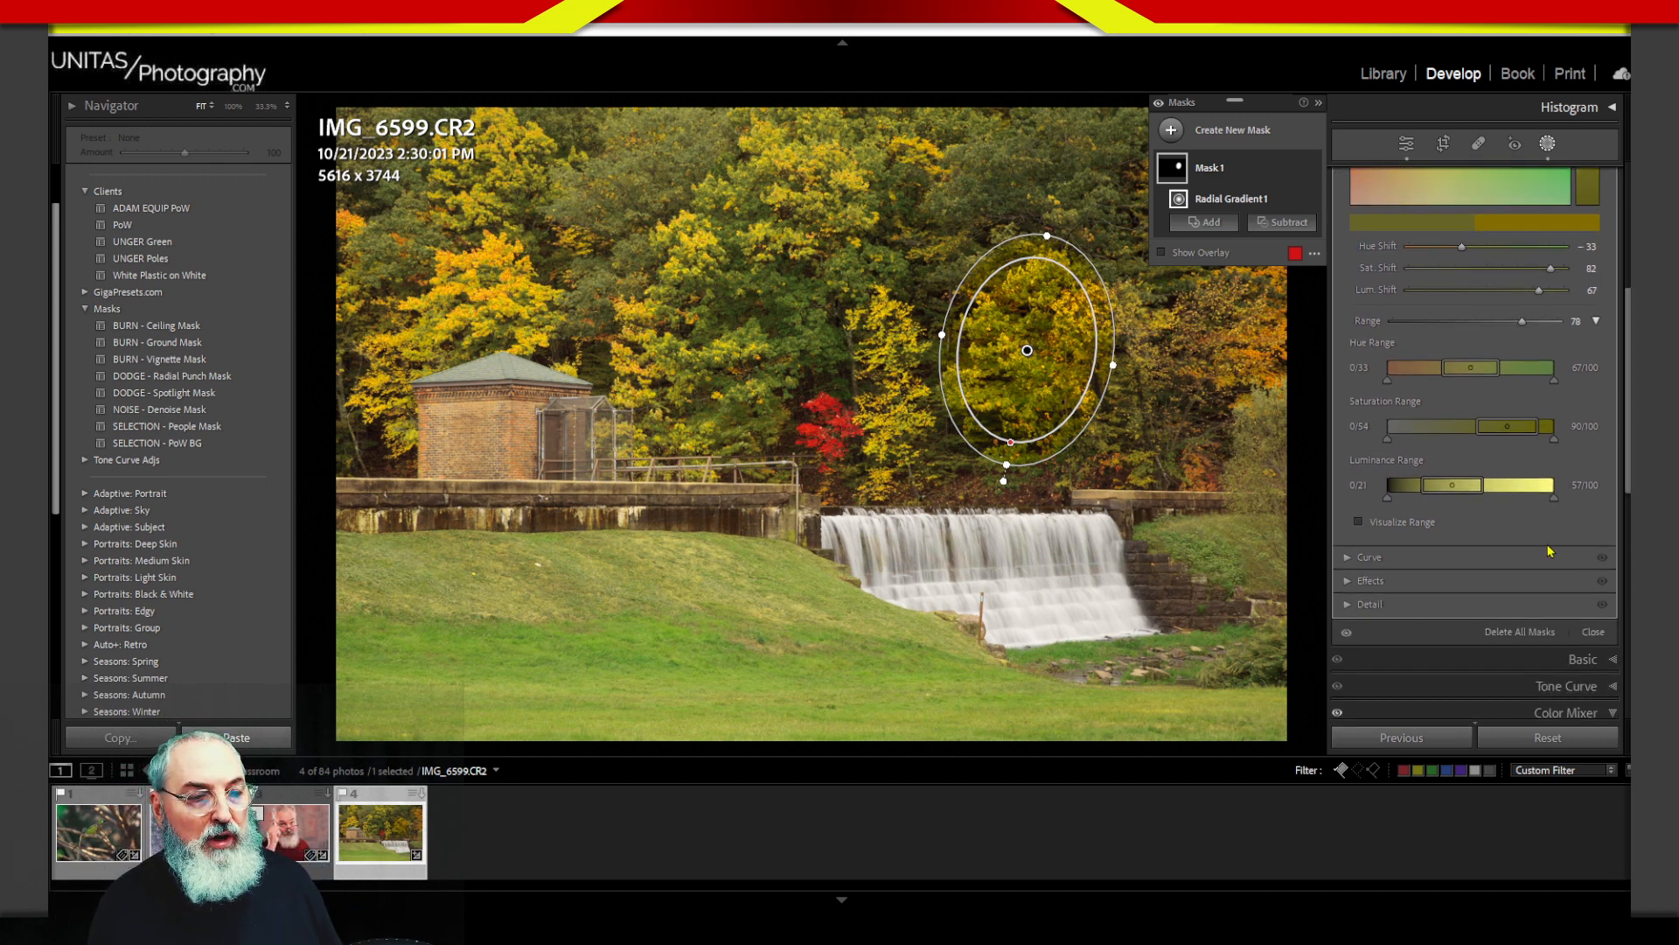
pyautogui.moveTo(1387, 503)
pyautogui.mouseDown()
pyautogui.moveTo(1398, 516)
pyautogui.moveTo(1394, 503)
pyautogui.moveTo(1432, 492)
pyautogui.mouseUp()
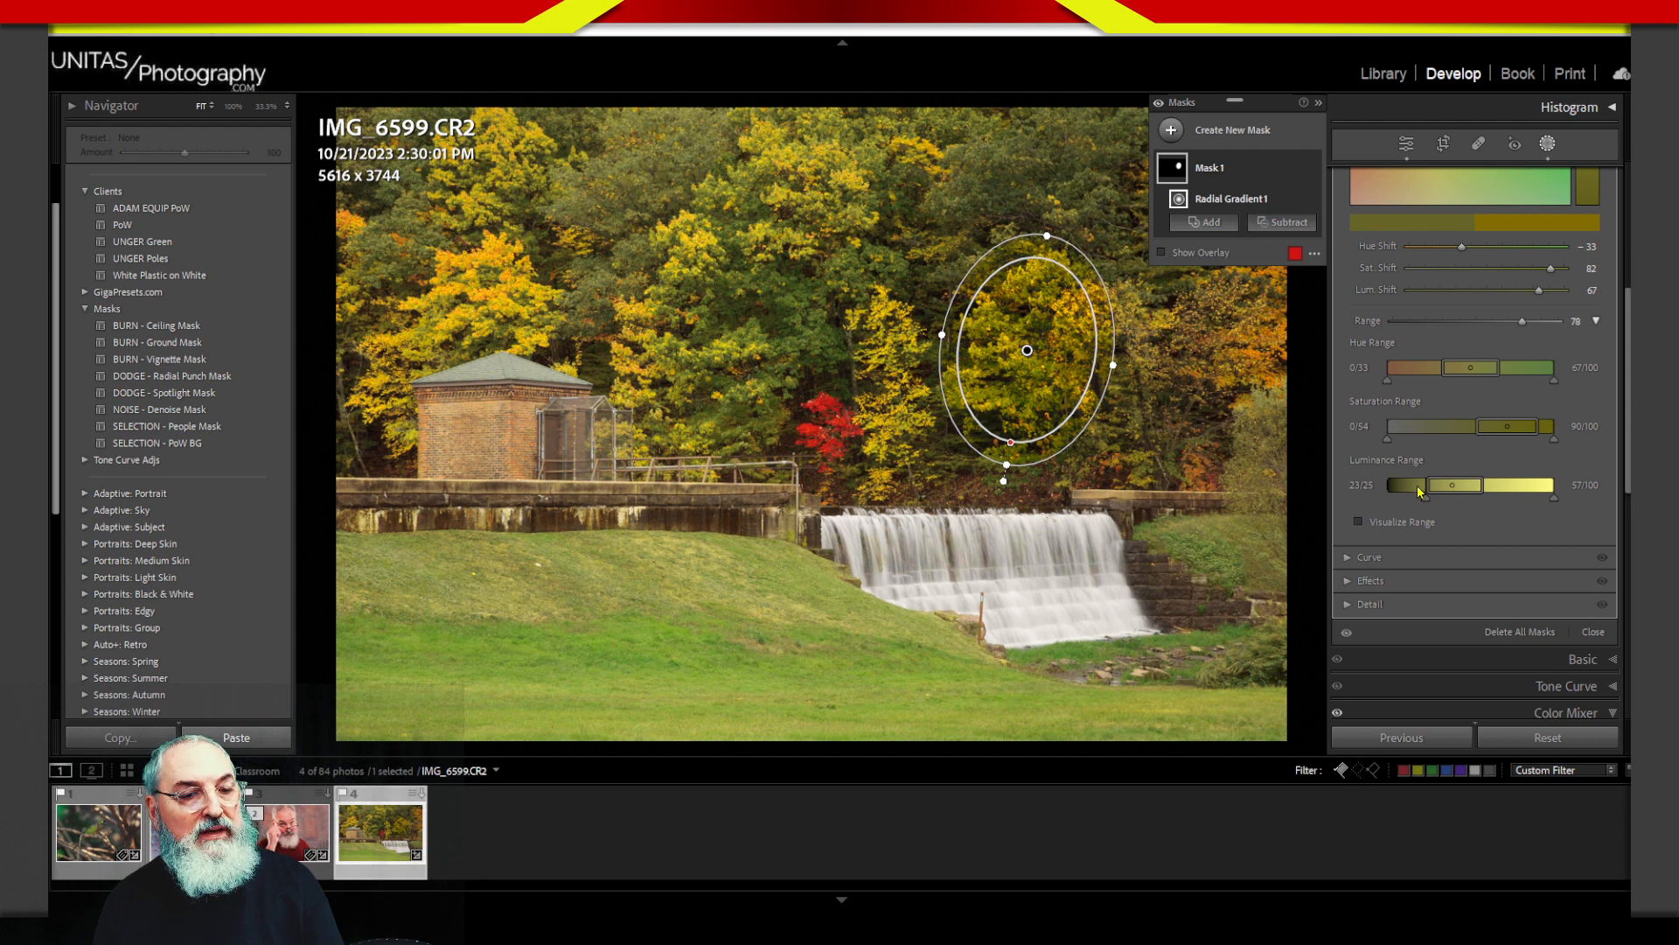
pyautogui.moveTo(1426, 498); pyautogui.dragTo(1436, 498)
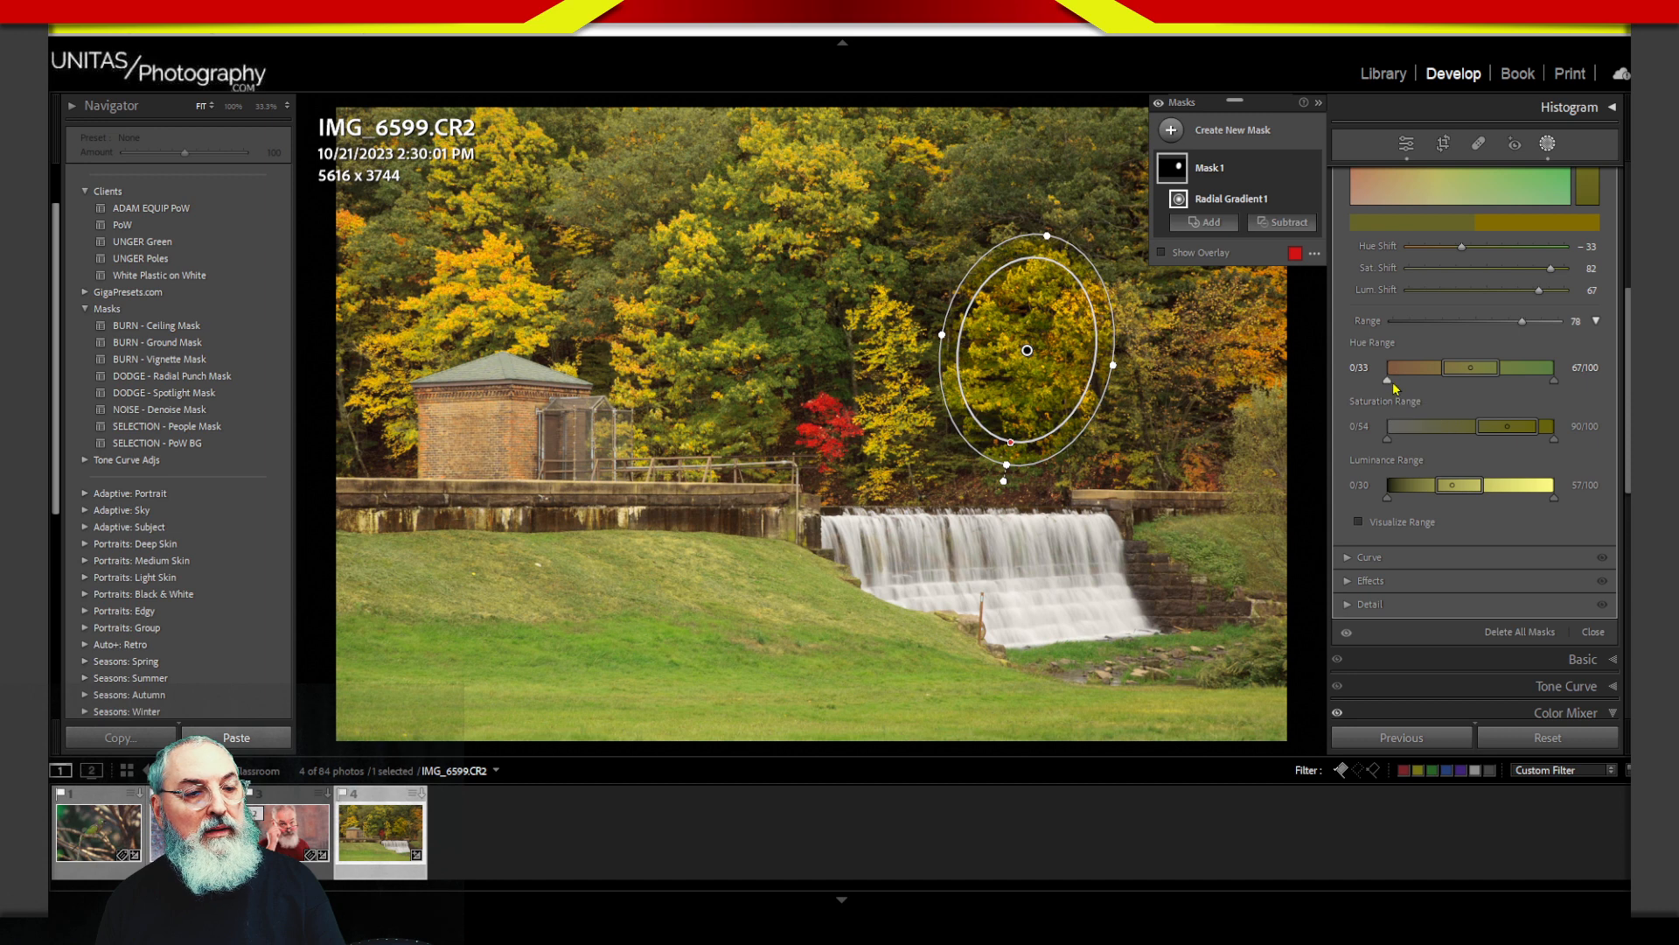
pyautogui.moveTo(1390, 385); pyautogui.dragTo(1427, 387)
pyautogui.moveTo(1432, 485); pyautogui.dragTo(1411, 525)
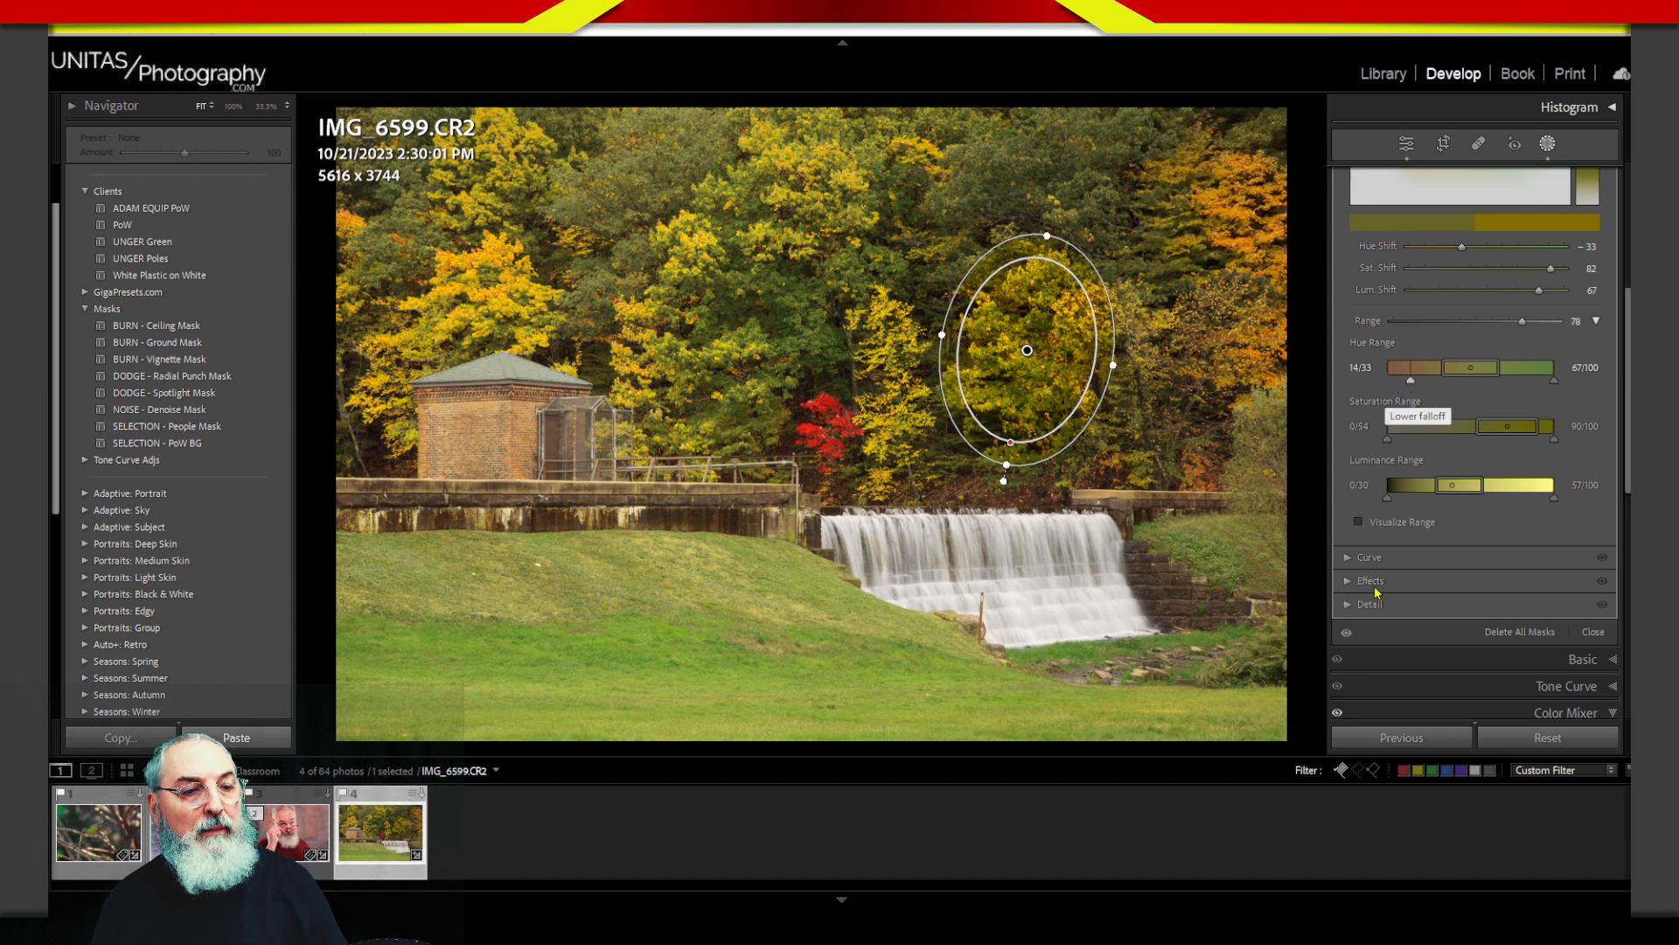
pyautogui.moveTo(1389, 438); pyautogui.dragTo(1422, 444)
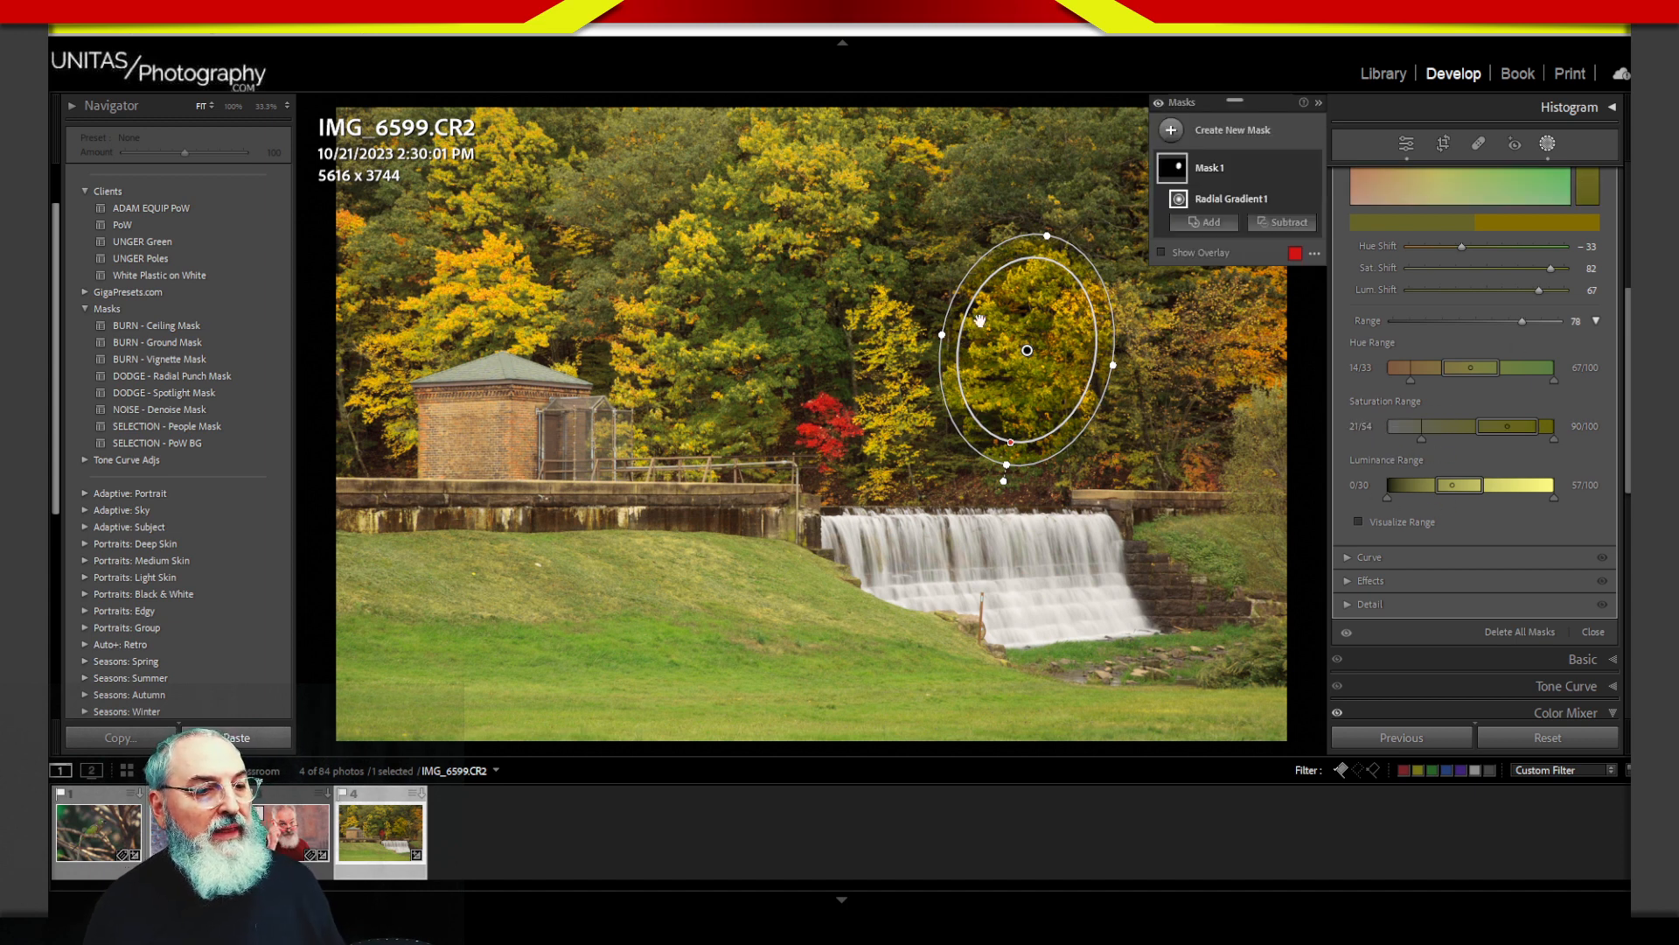
# Step: Shrink, tilt and reposition the radial mask to fit the tree, and reduce its saturation shift to 56 and luminance shift to 55
pyautogui.moveTo(1047, 236); pyautogui.dragTo(1034, 251)
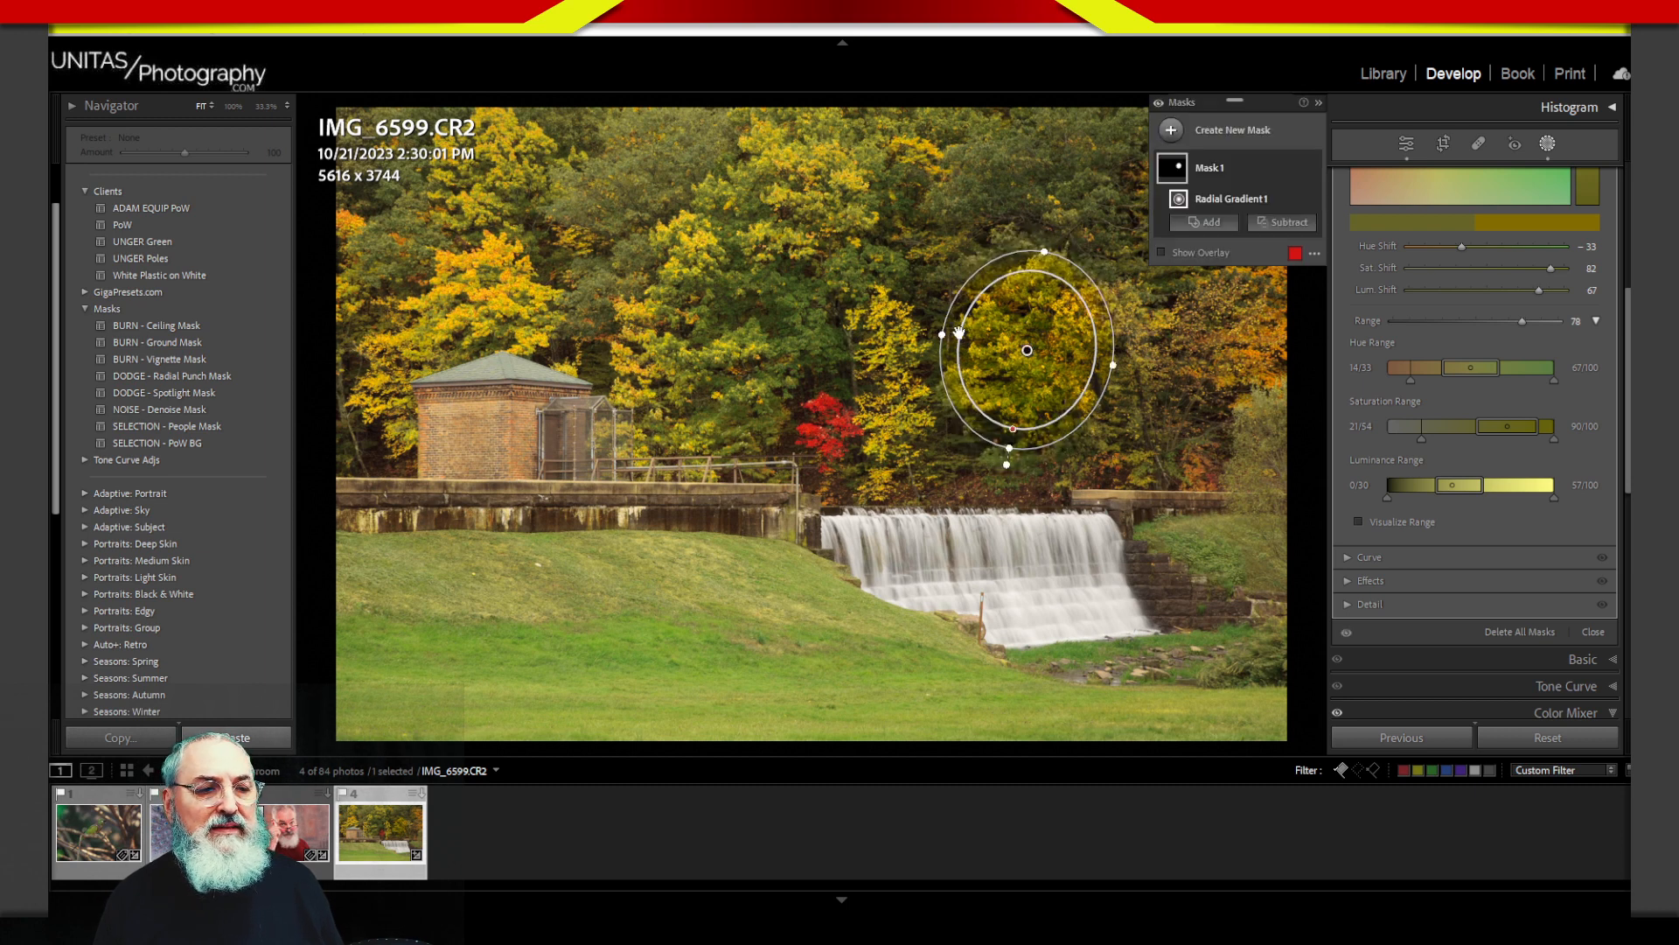
pyautogui.moveTo(943, 331); pyautogui.dragTo(956, 336)
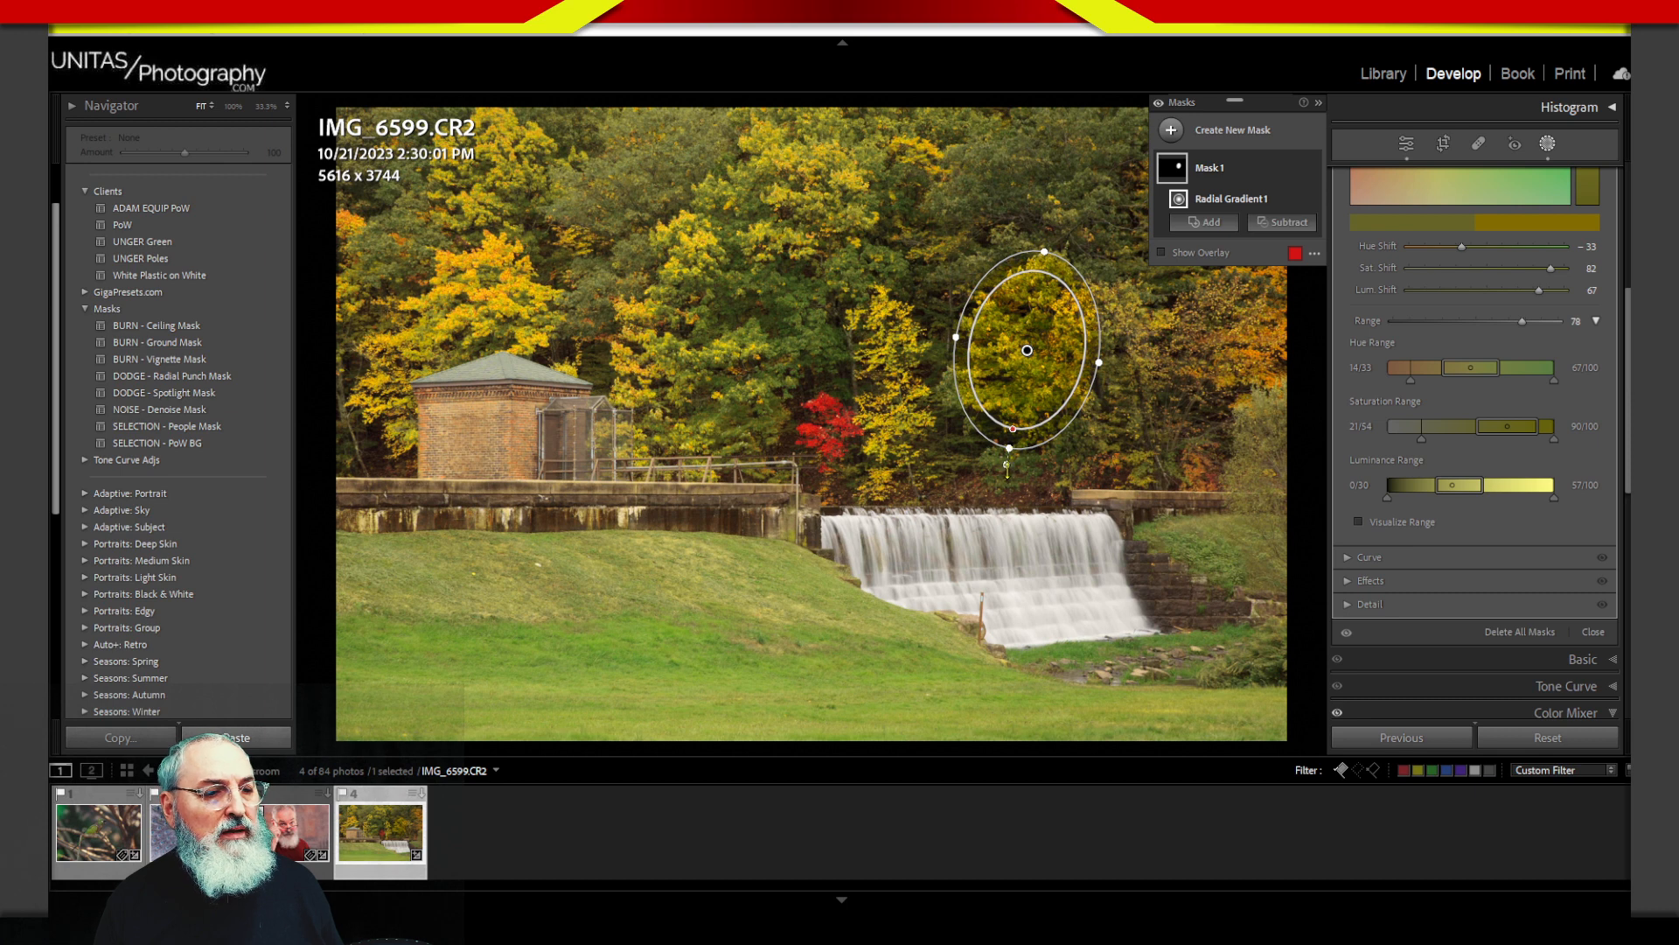
pyautogui.moveTo(1007, 468); pyautogui.dragTo(956, 455)
pyautogui.moveTo(1022, 382); pyautogui.dragTo(1006, 376)
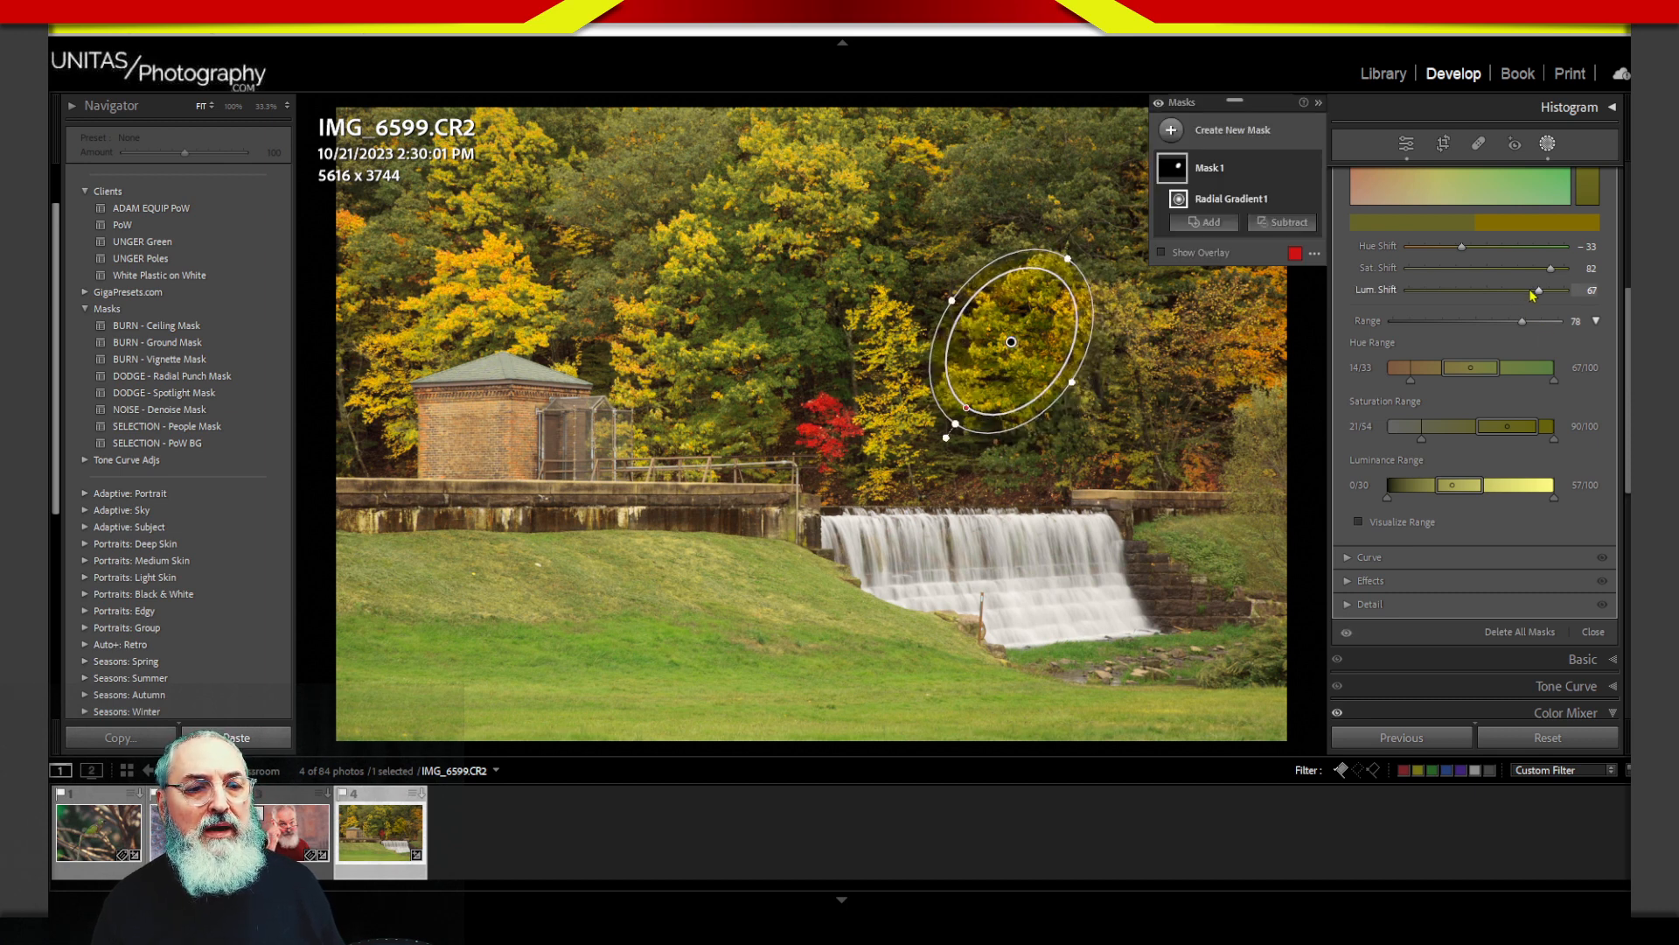
pyautogui.moveTo(1530, 291); pyautogui.dragTo(1532, 269)
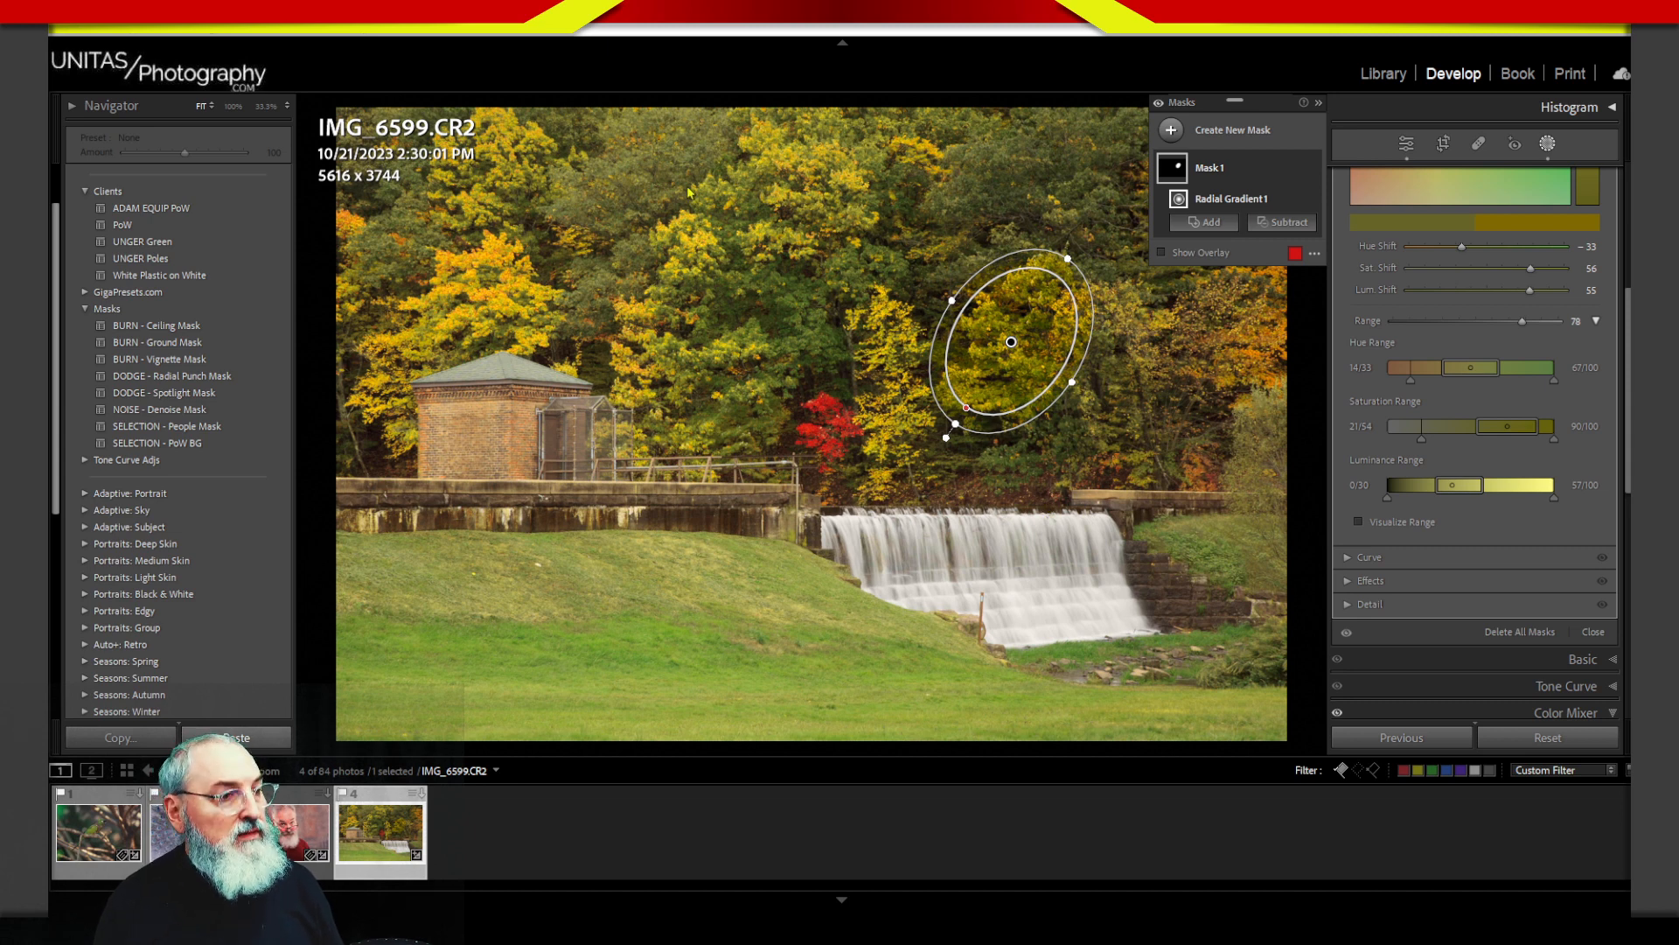
# Step: Create a second radial gradient mask, tilted over the dark treetops at the photo's upper edge above the brick building
pyautogui.click(1171, 132)
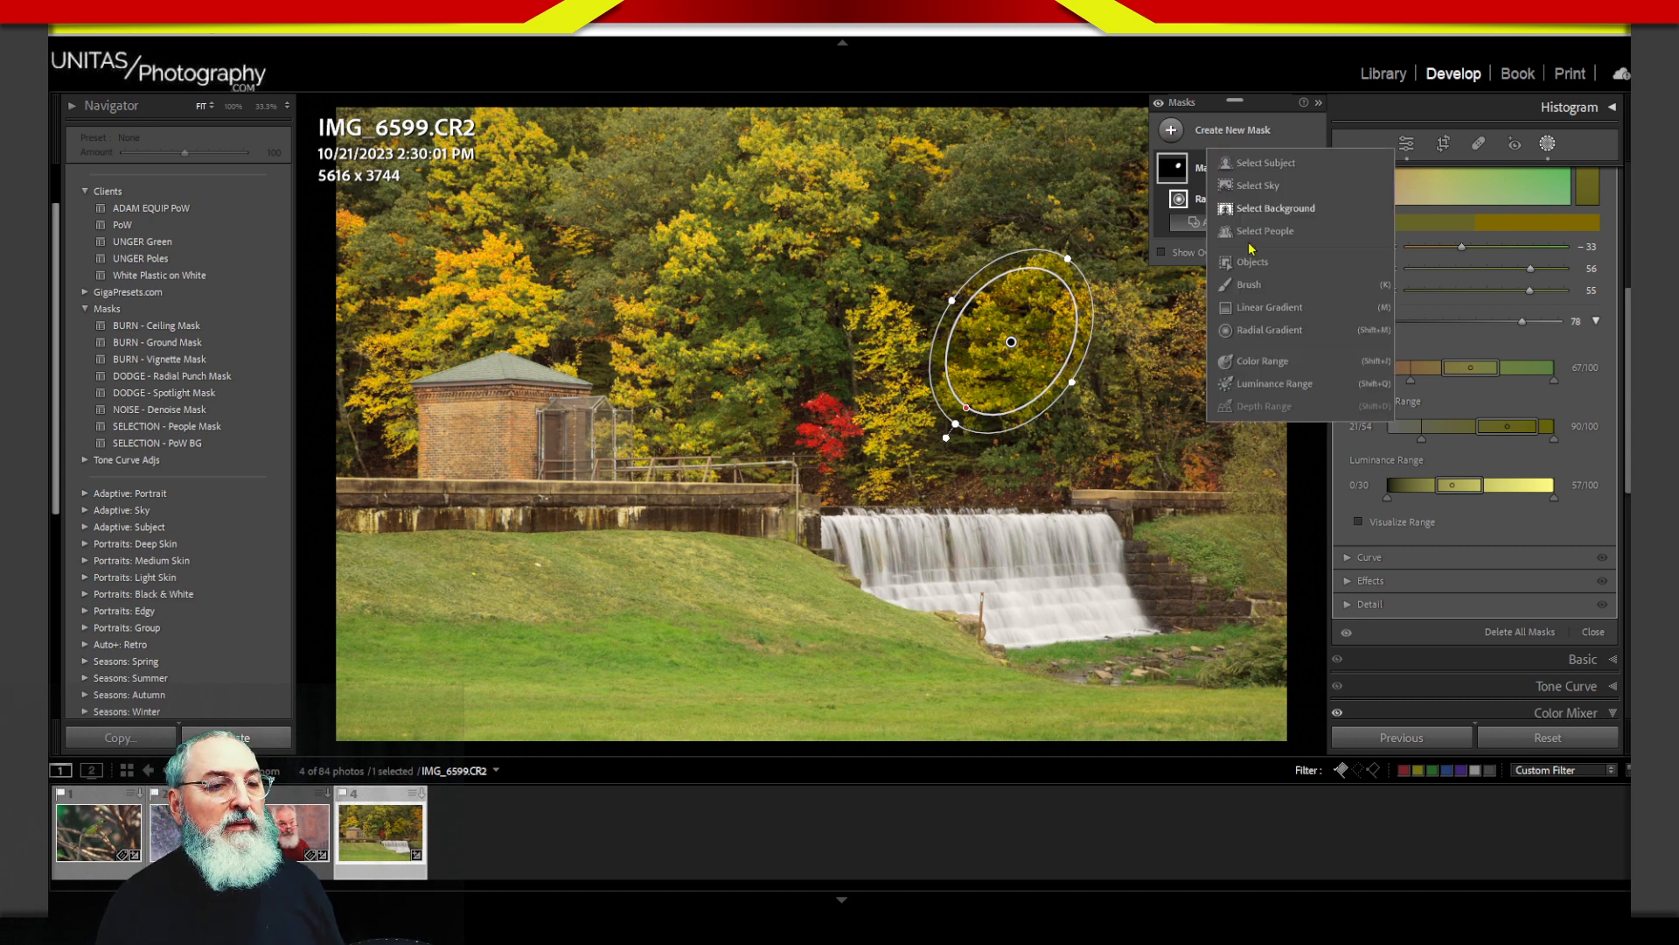
pyautogui.click(1229, 336)
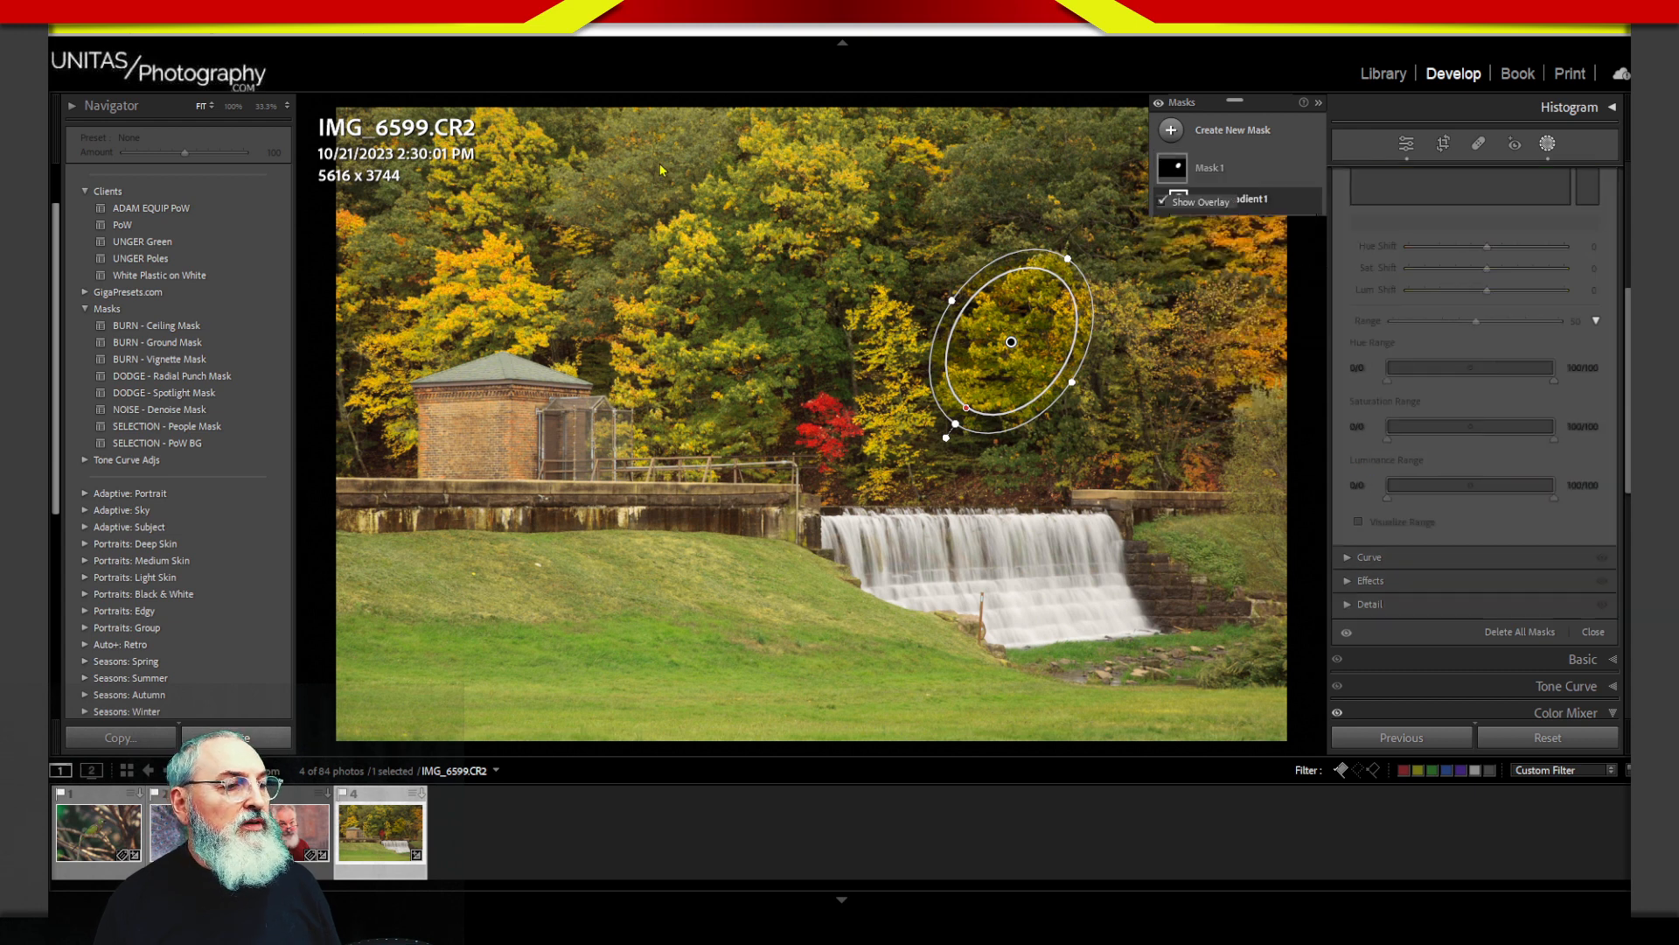
pyautogui.press('Delete')
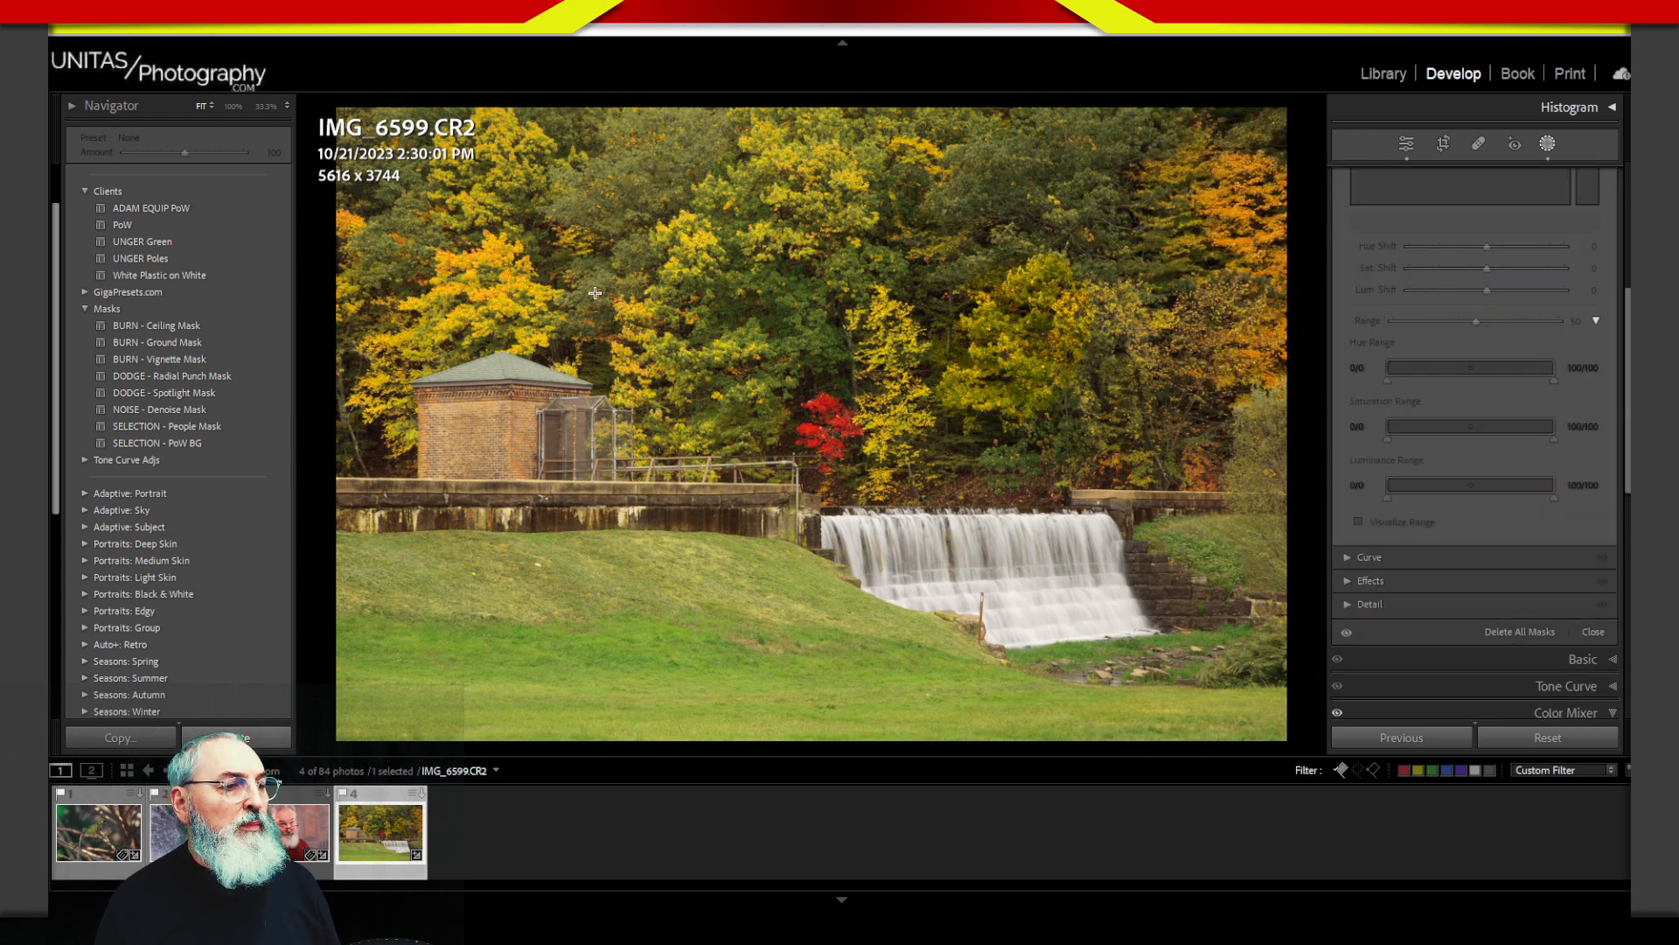
pyautogui.moveTo(576, 293); pyautogui.dragTo(548, 246)
pyautogui.moveTo(623, 201)
pyautogui.mouseDown()
pyautogui.moveTo(584, 202)
pyautogui.moveTo(612, 217)
pyautogui.mouseUp()
pyautogui.moveTo(748, 157); pyautogui.dragTo(749, 173)
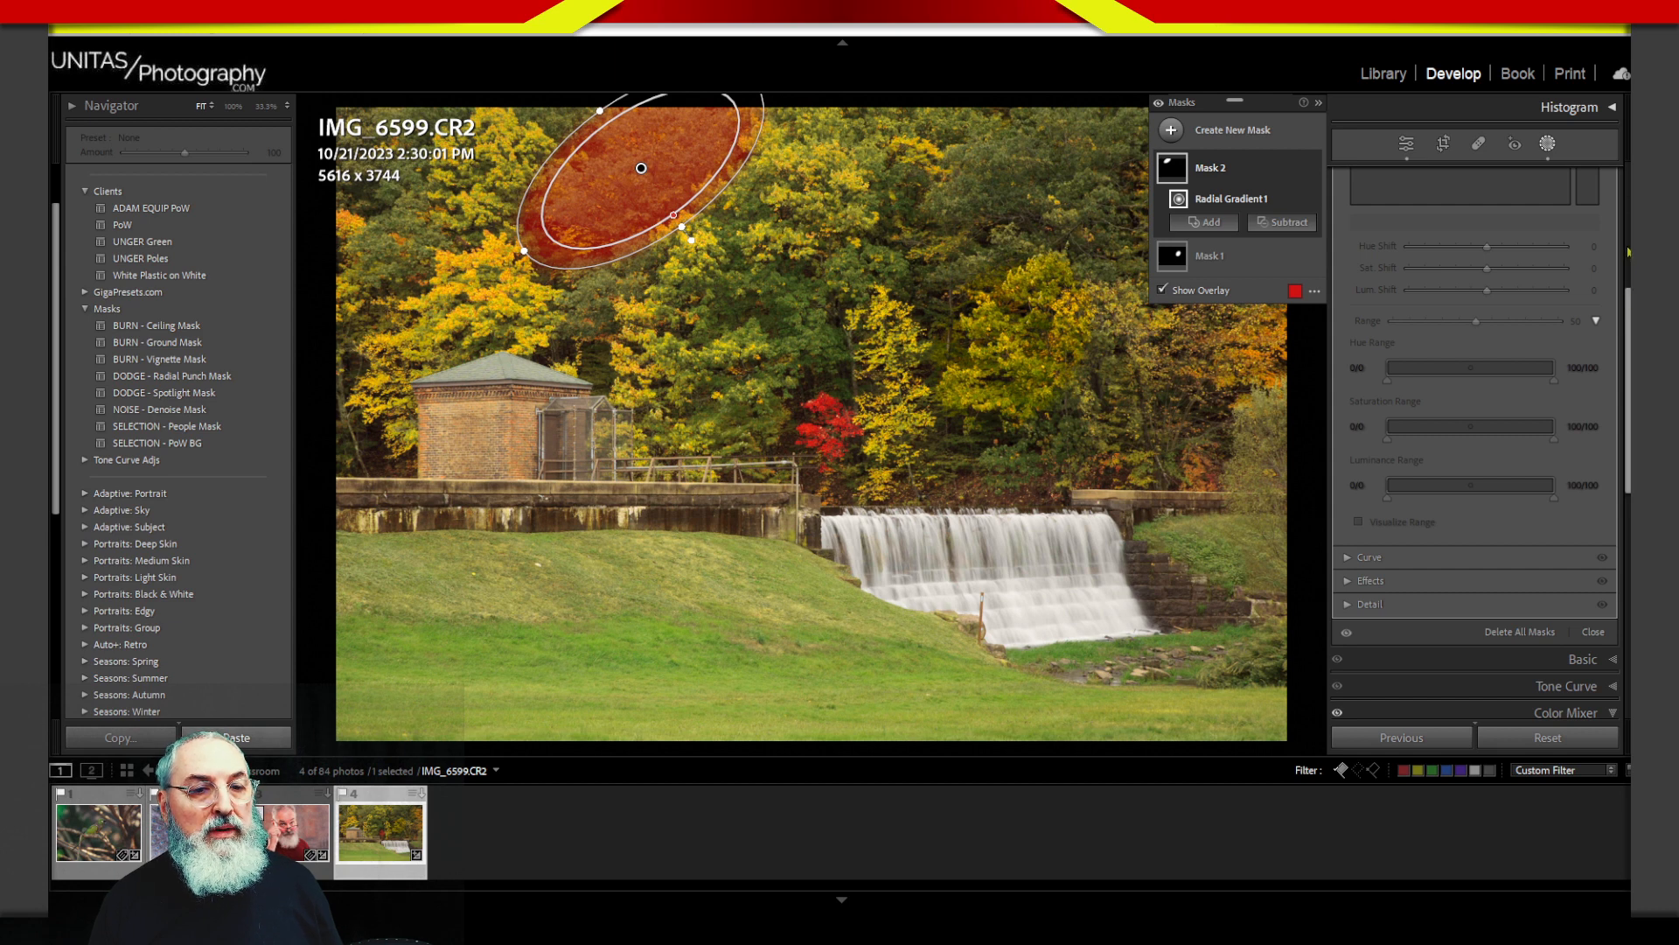
pyautogui.scroll(3, 1629, 253)
pyautogui.click(1363, 236)
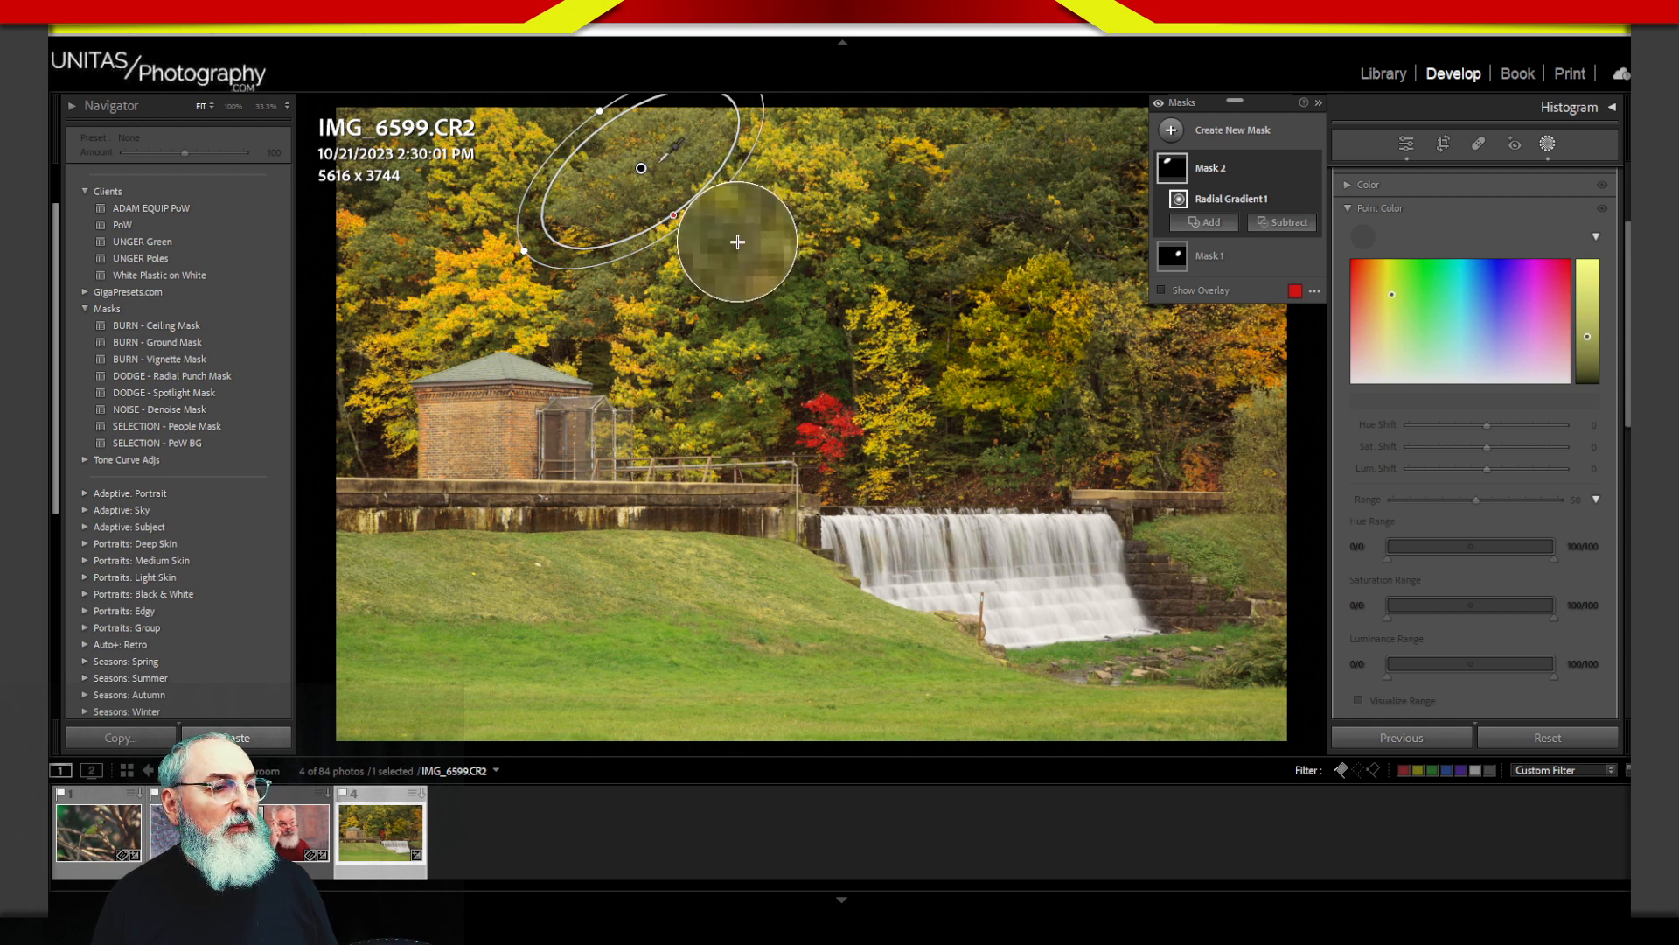
pyautogui.click(737, 242)
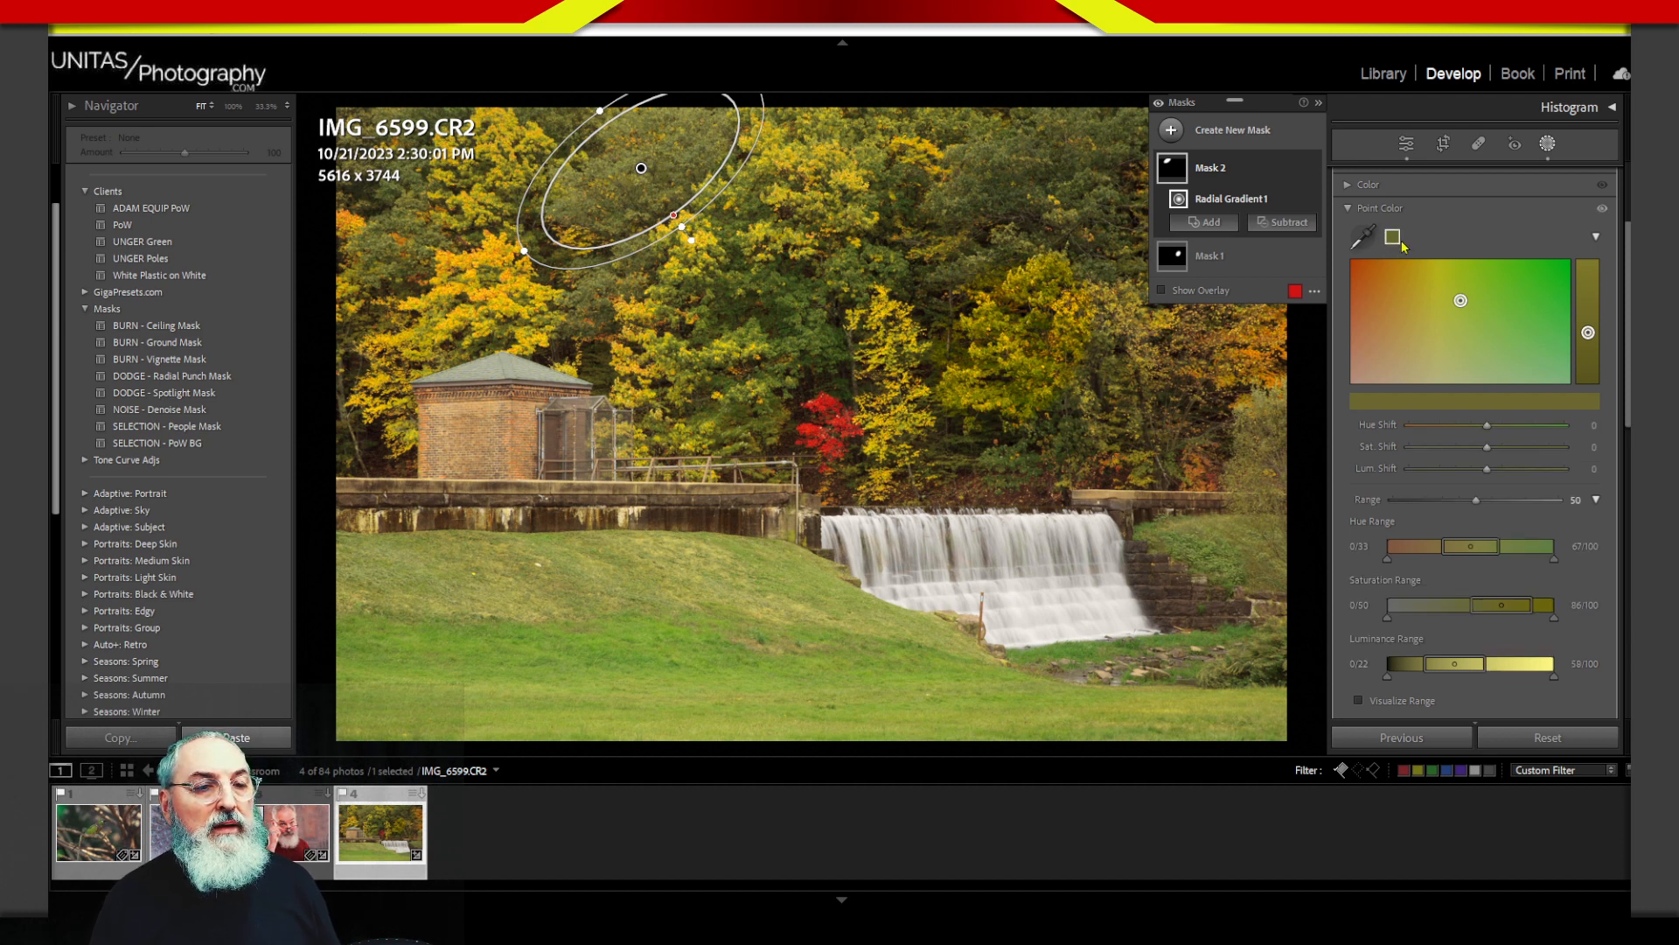
pyautogui.rightClick(1402, 245)
pyautogui.click(1433, 238)
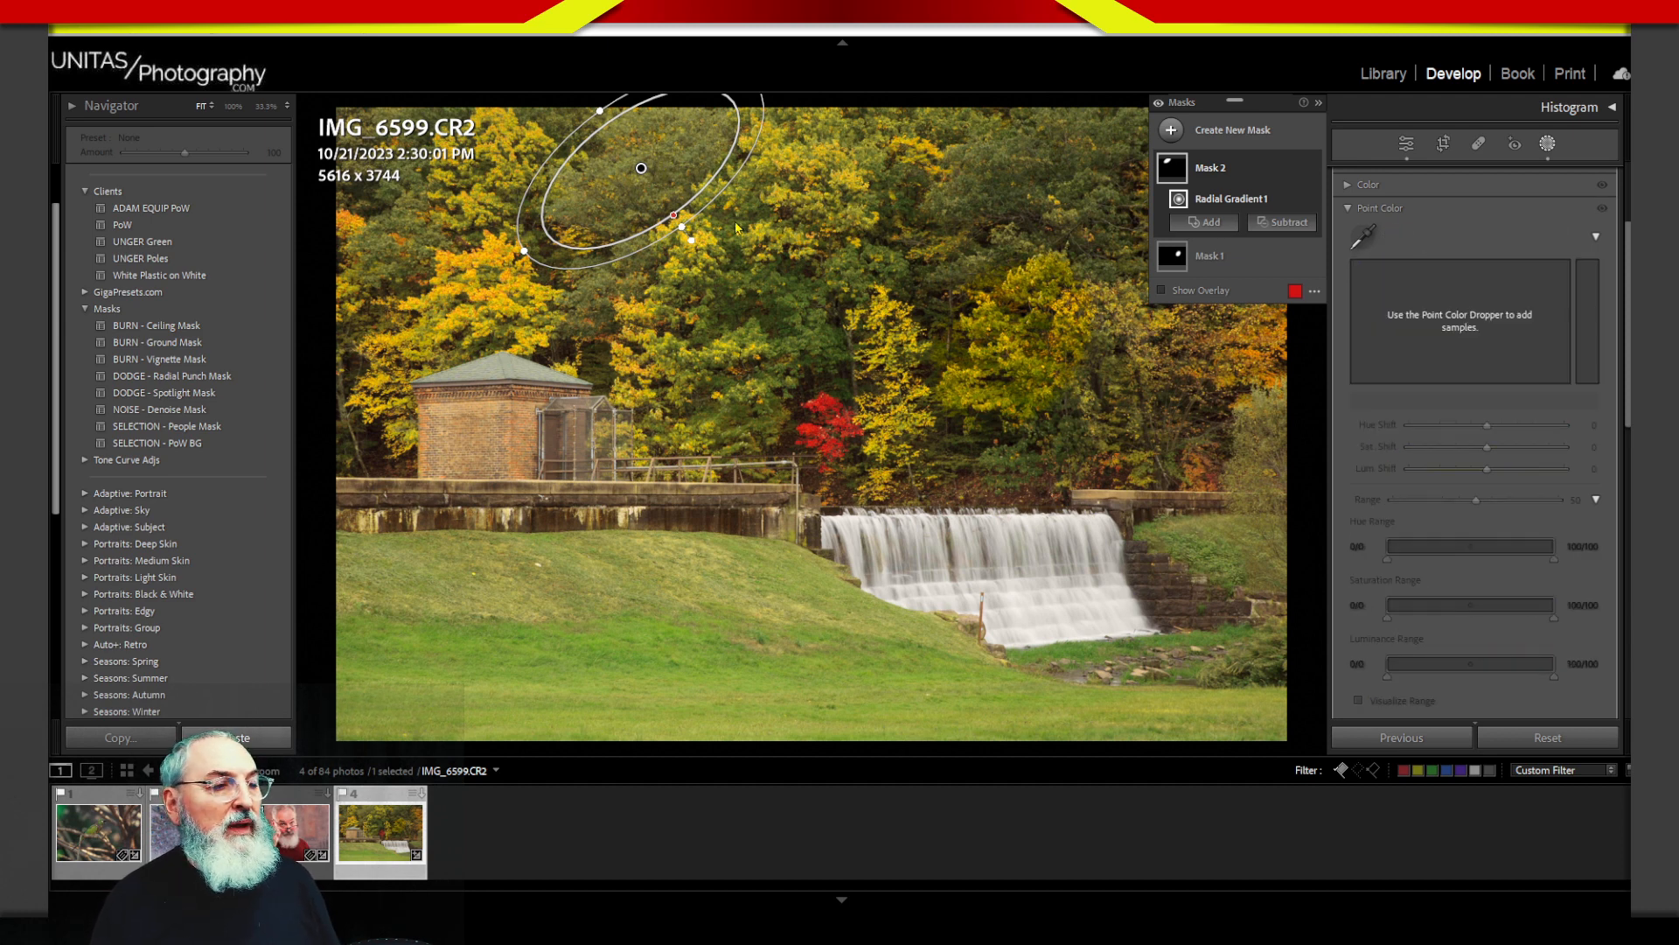
# Step: Sample the dark foliage inside the second mask with Point Color and shift it to hue 28, saturation 38 and luminance 18
pyautogui.press('o')
pyautogui.click(1363, 236)
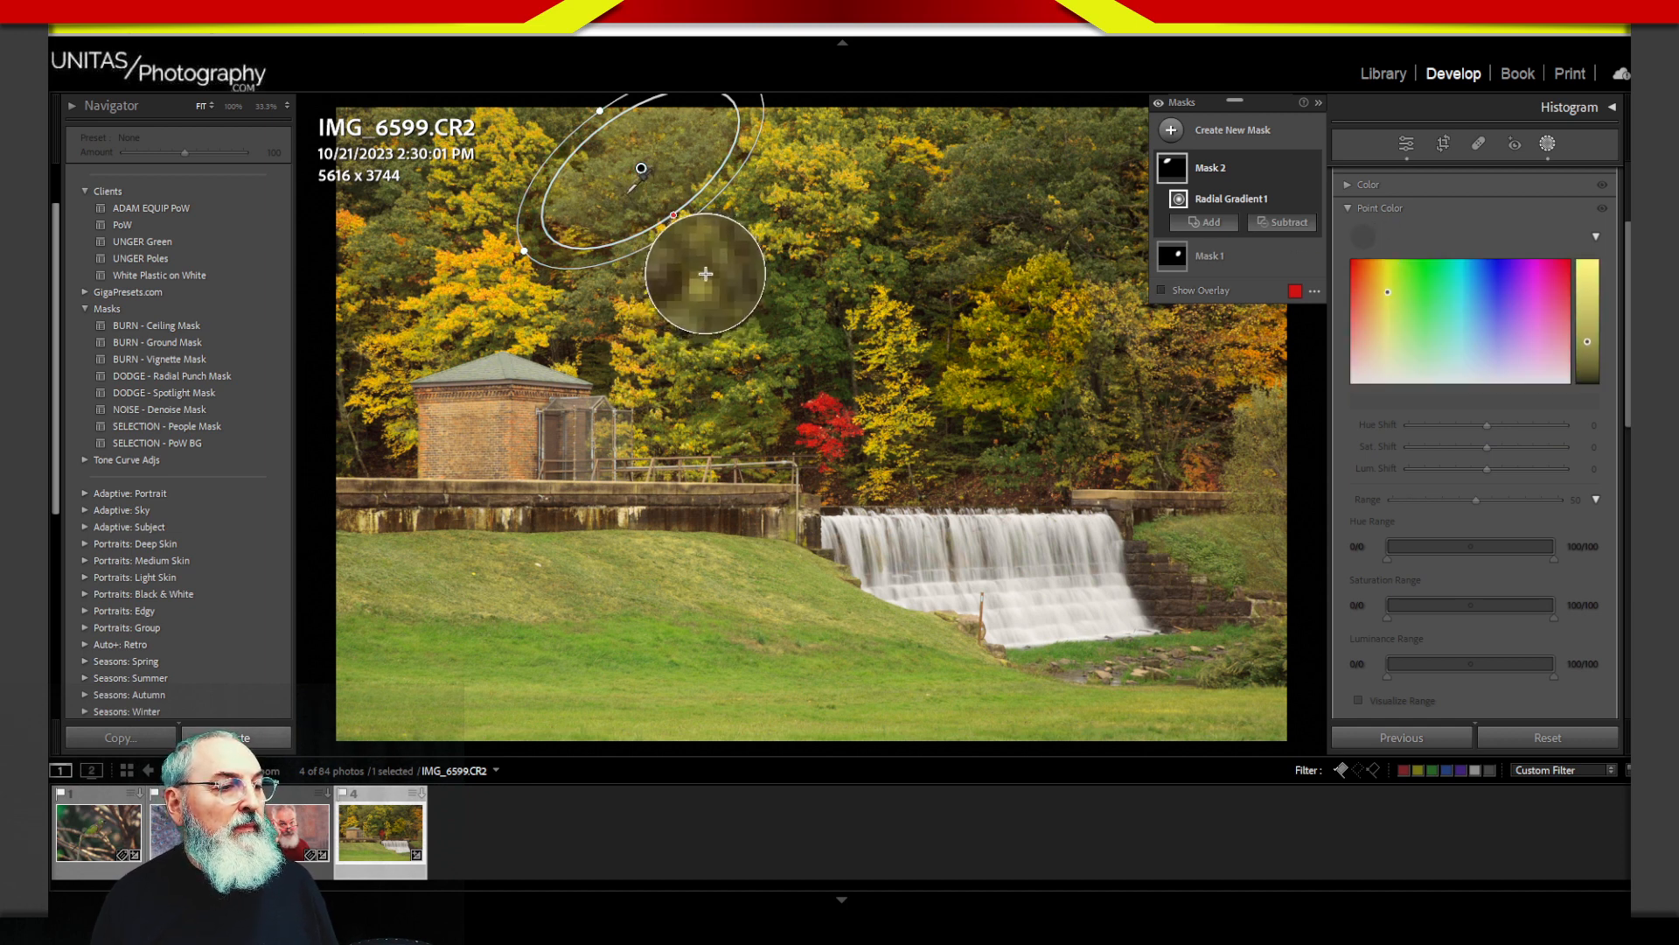
pyautogui.click(642, 168)
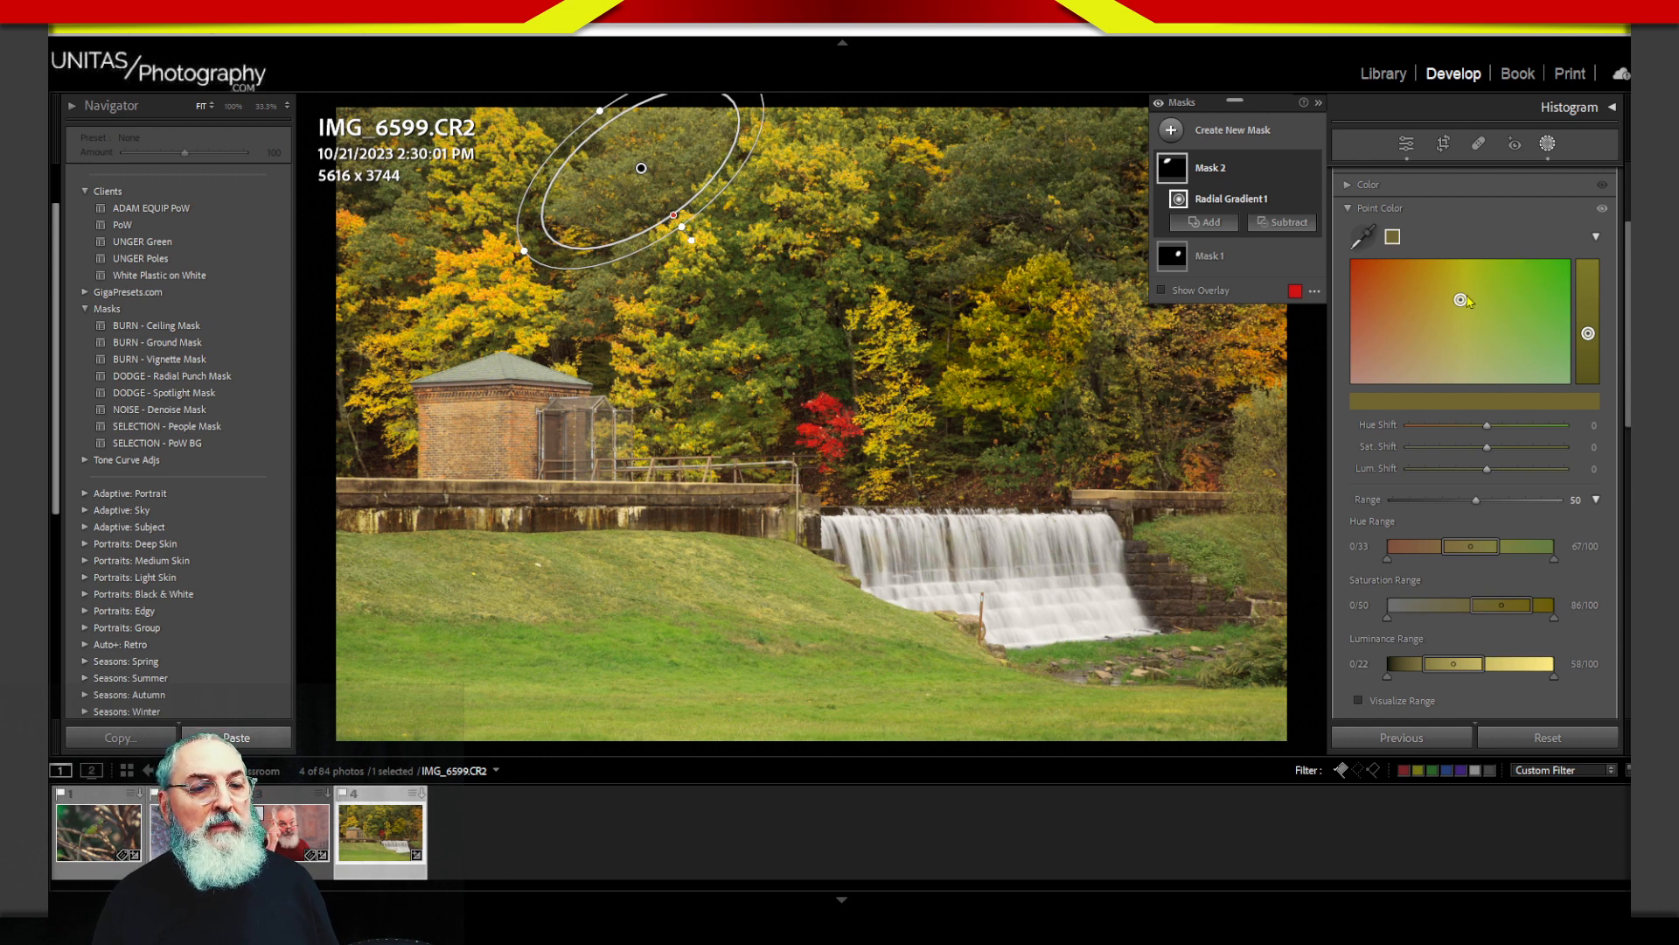
pyautogui.moveTo(1462, 300); pyautogui.dragTo(1518, 309)
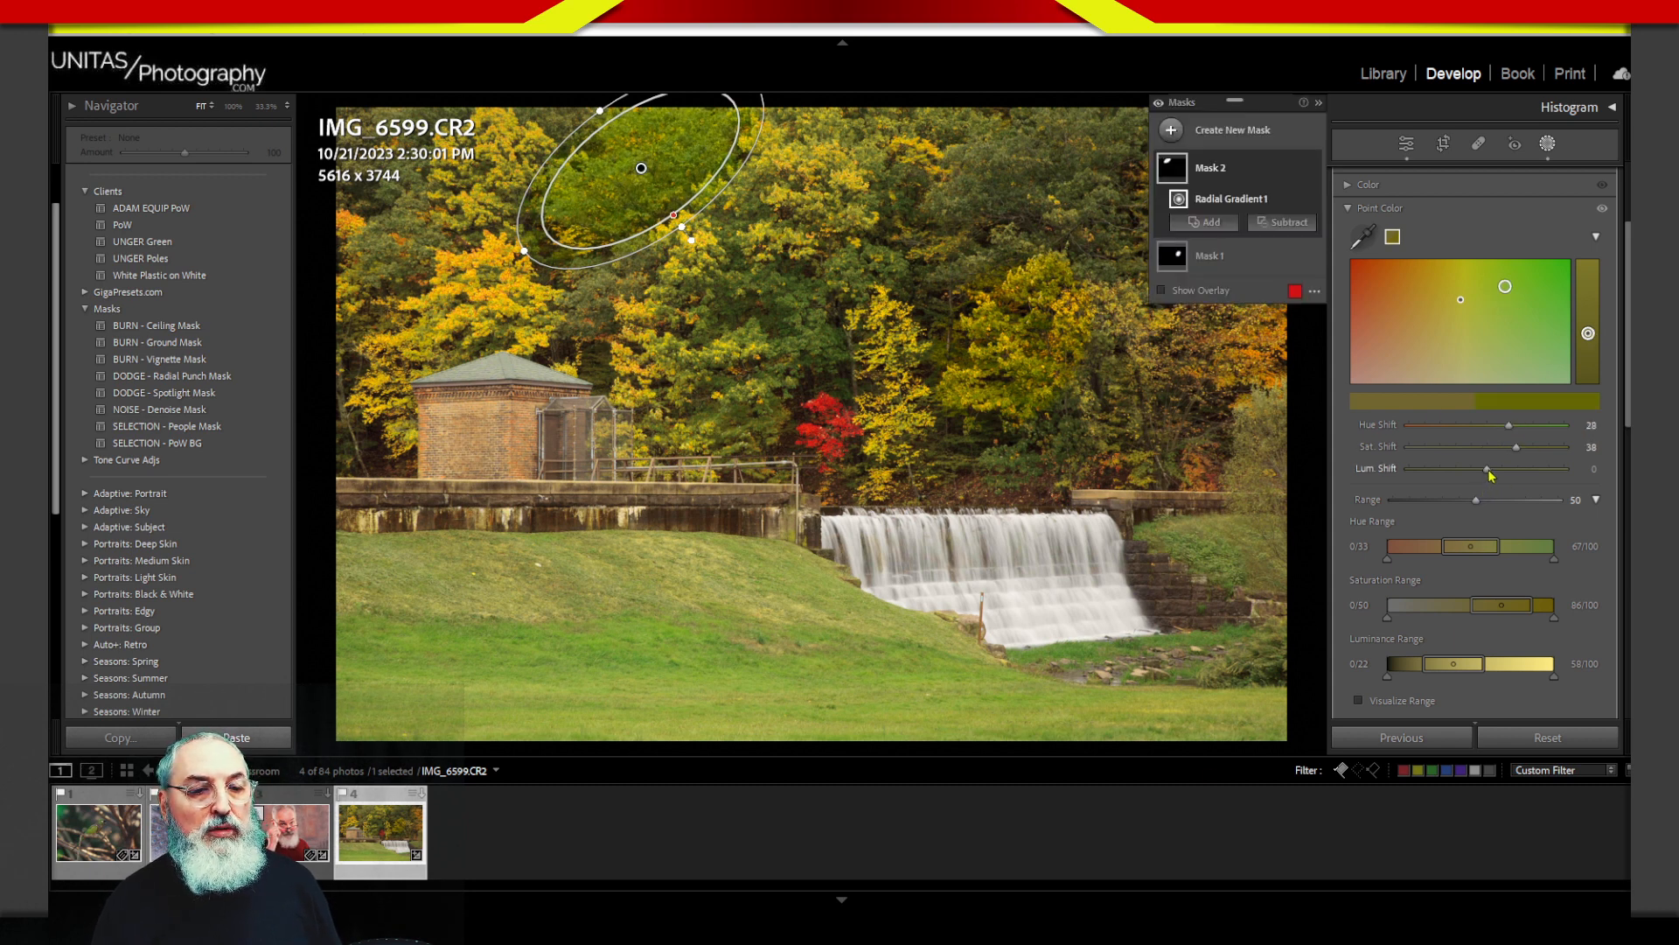
pyautogui.moveTo(1487, 470)
pyautogui.mouseDown()
pyautogui.moveTo(1517, 478)
pyautogui.moveTo(1504, 433)
pyautogui.mouseUp()
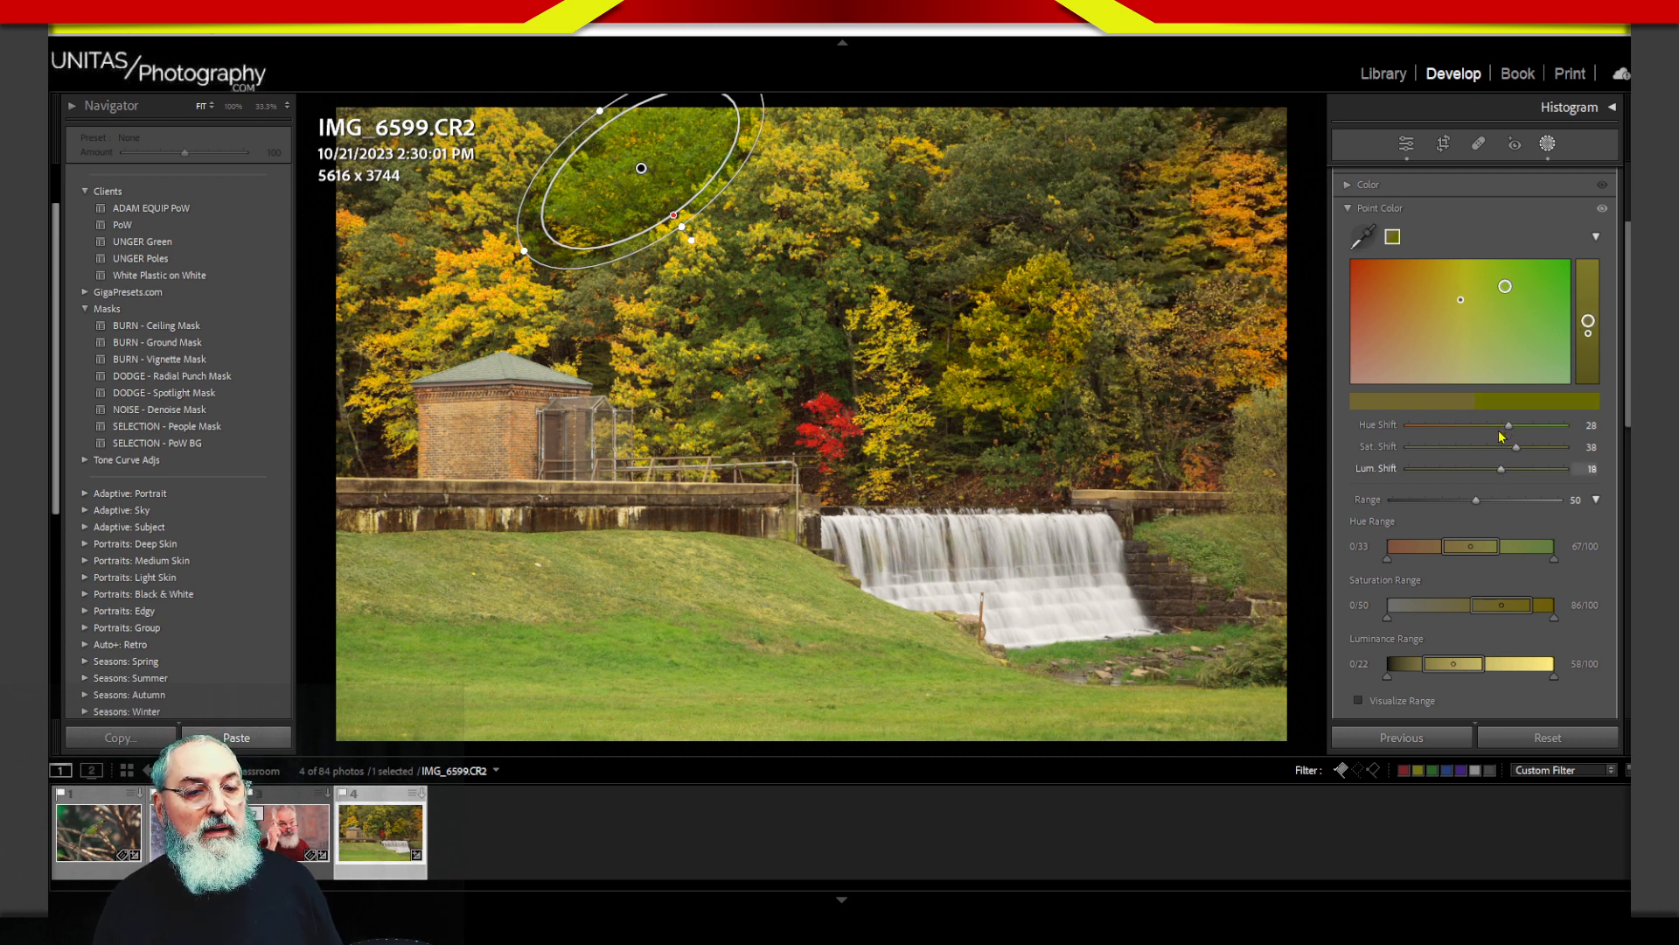
# Step: Reduce the treetop mask's Point Color to hue shift 17 and saturation shift 28, and widen the mask's feather
pyautogui.click(1500, 426)
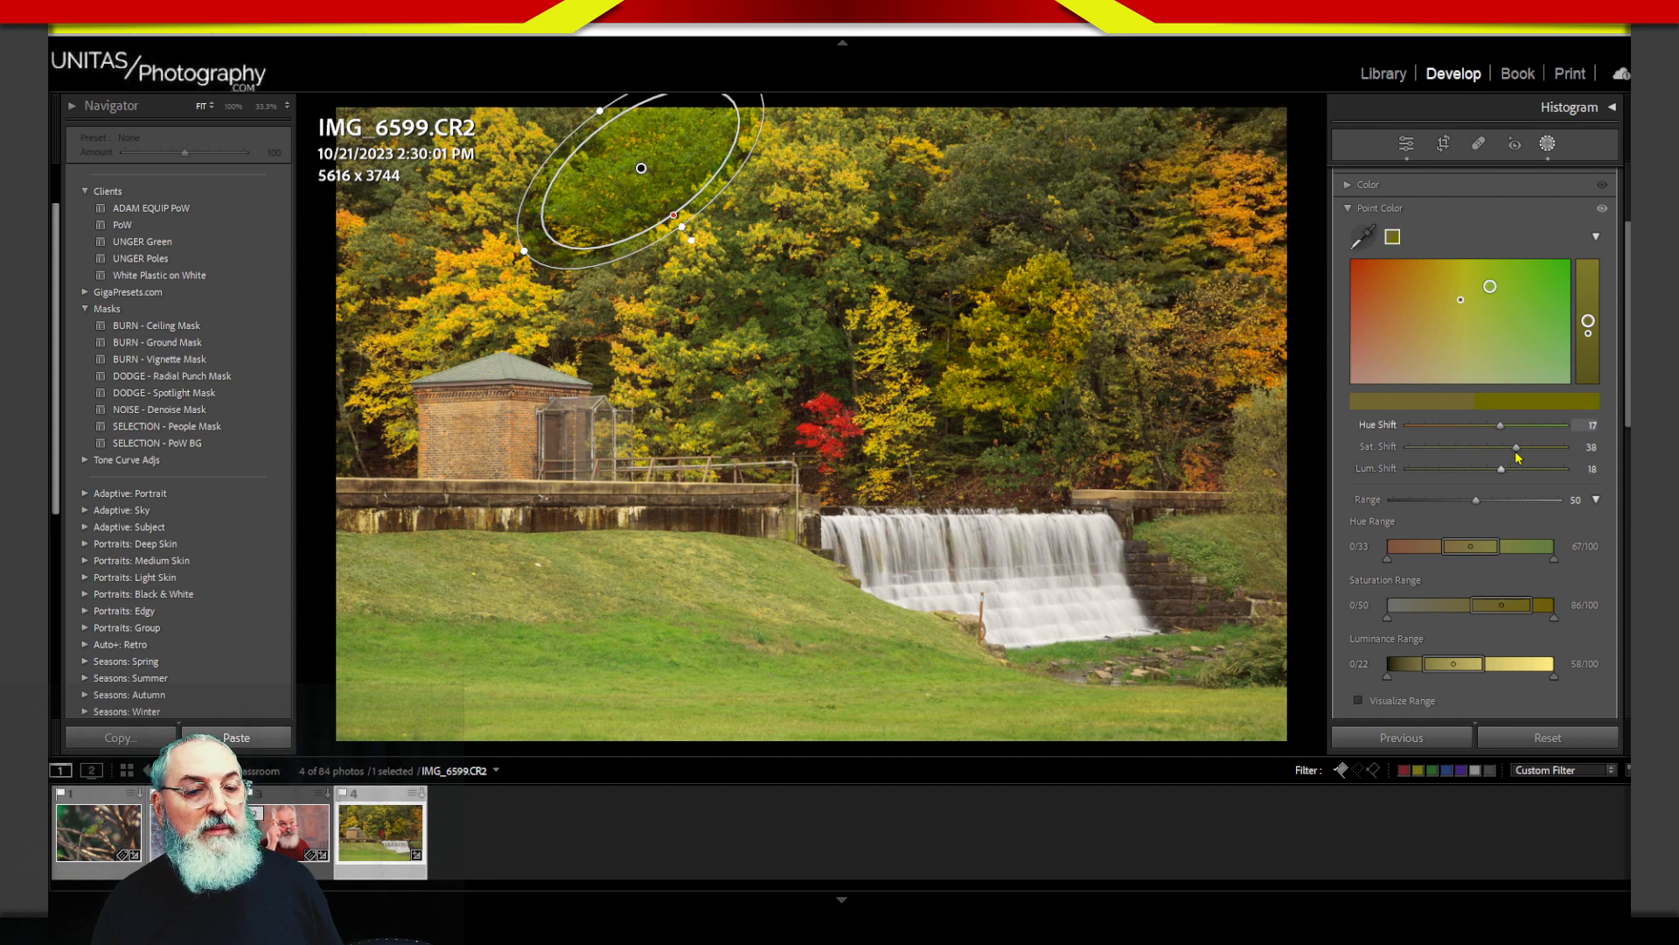
pyautogui.moveTo(1515, 453); pyautogui.dragTo(1506, 483)
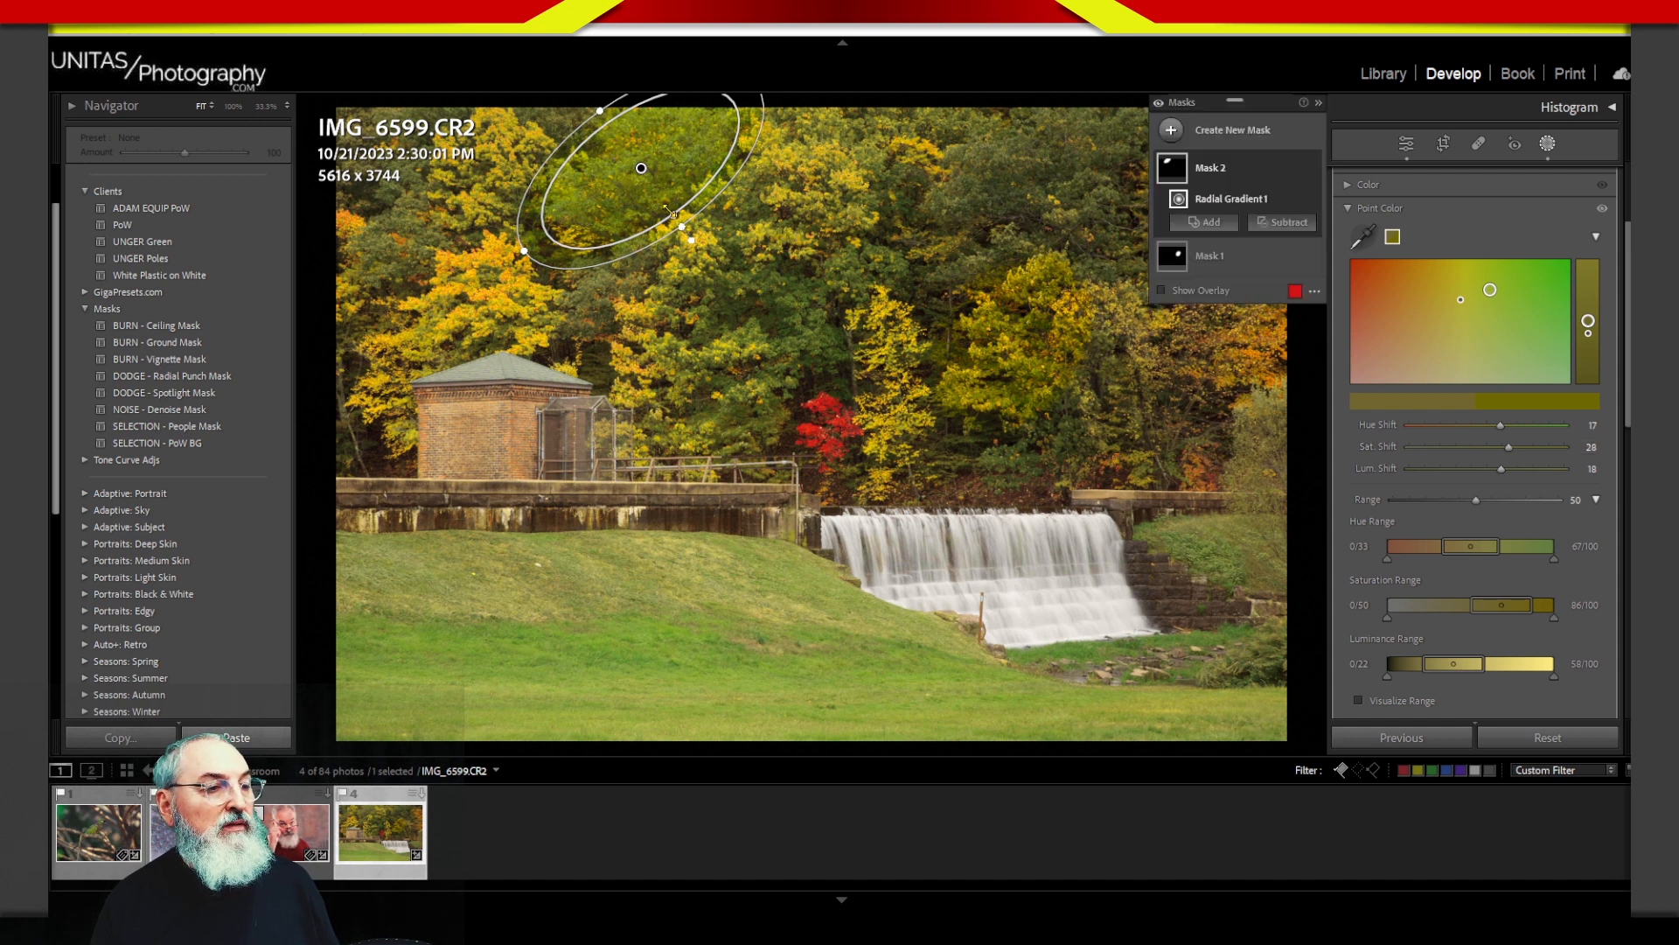
pyautogui.moveTo(665, 200); pyautogui.dragTo(658, 190)
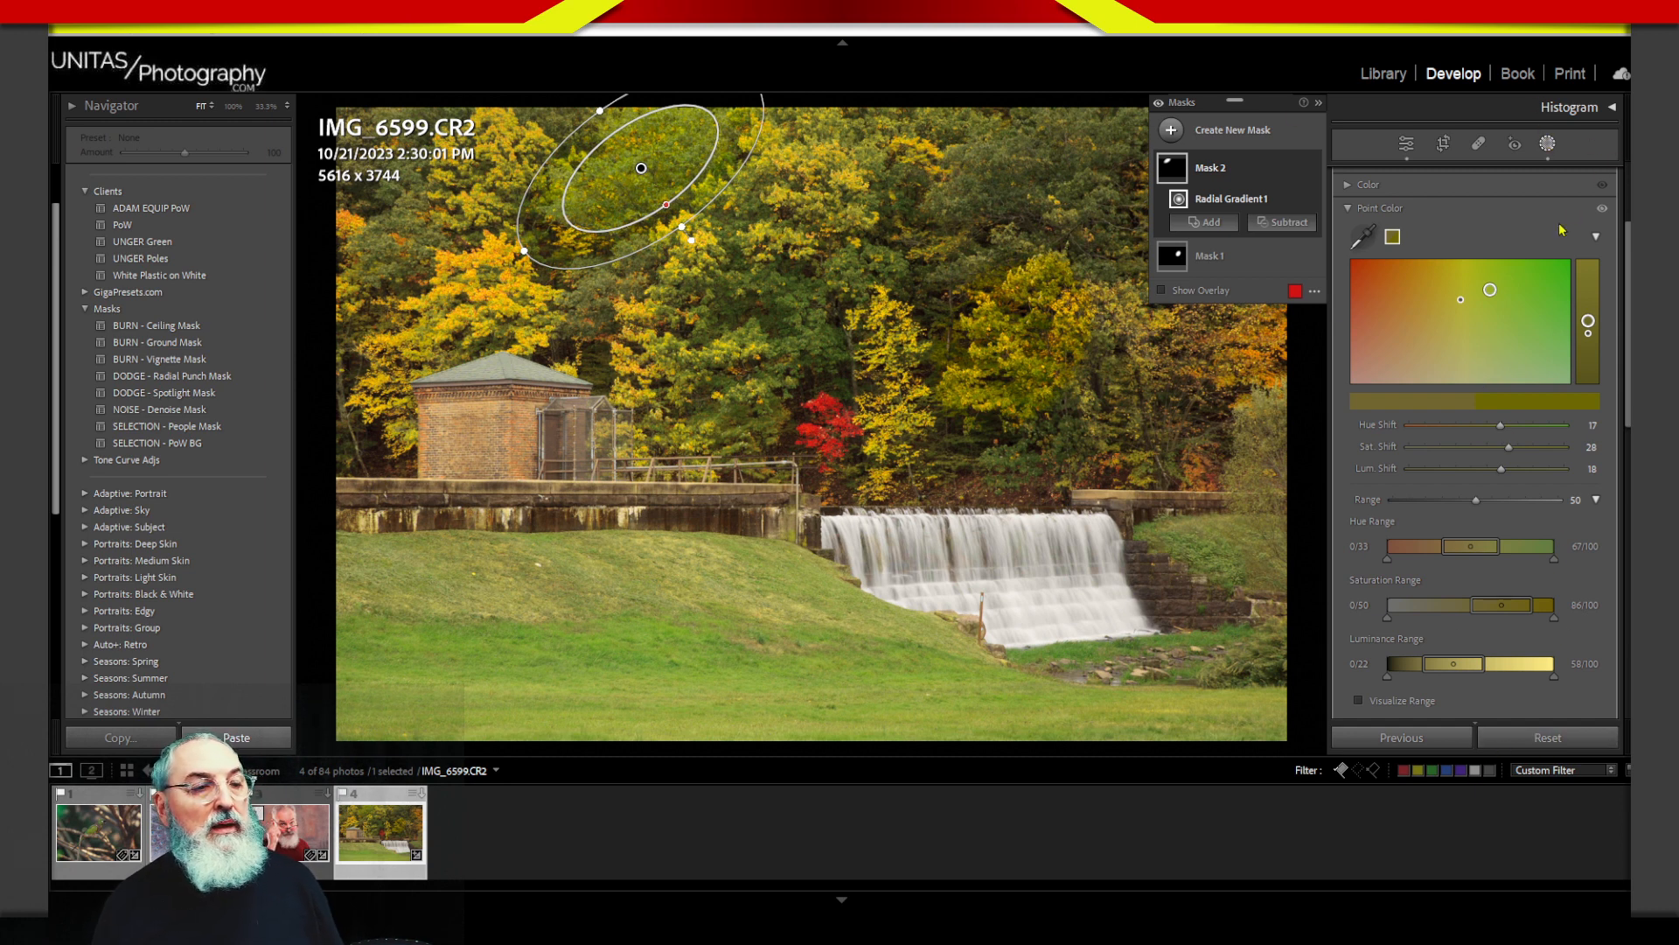
# Step: Leave masking and compare the edited waterfall photo with its unedited before version several times
pyautogui.hotkey('shift', 'w')
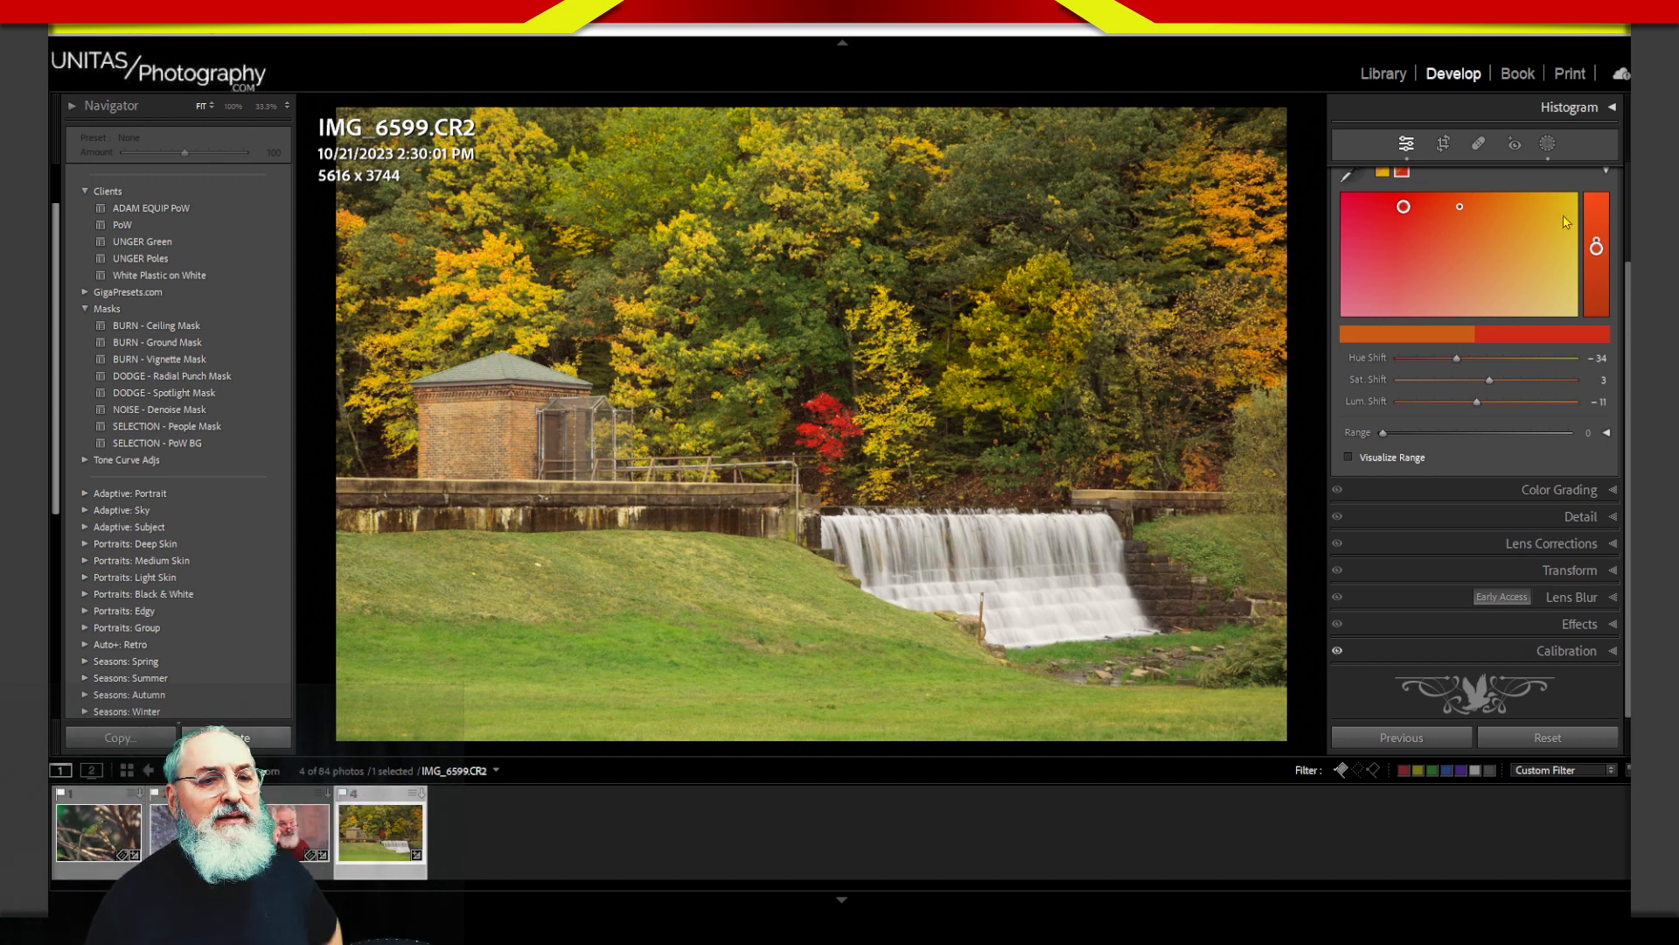
pyautogui.scroll(3, 1456, 189)
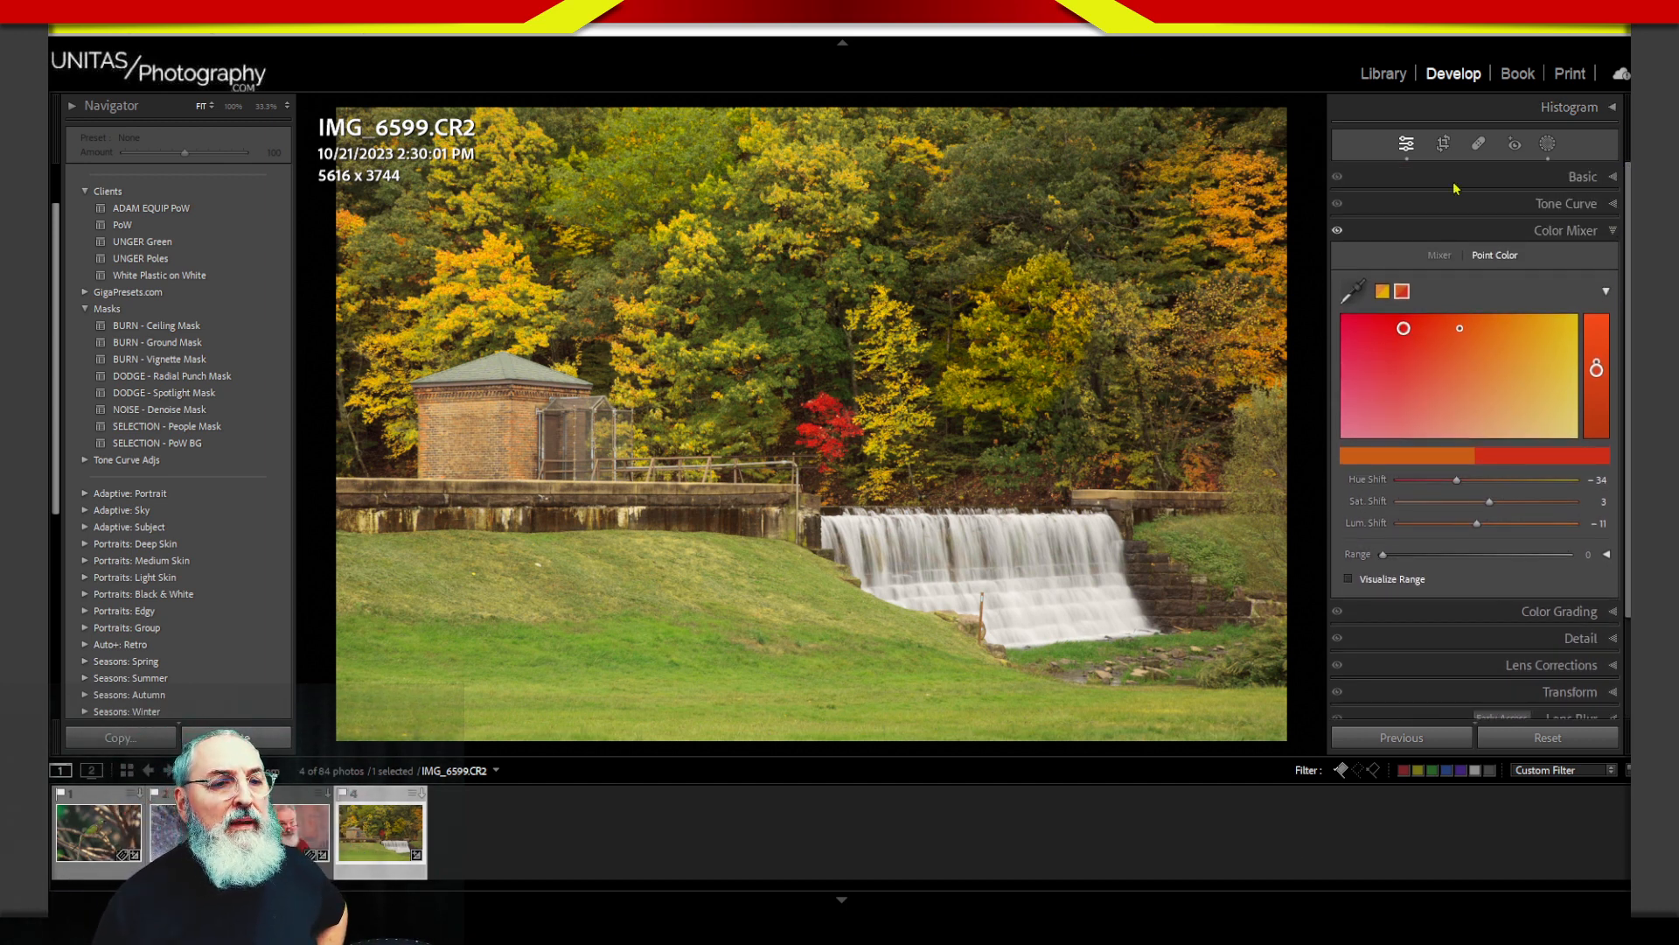
pyautogui.press('\\')
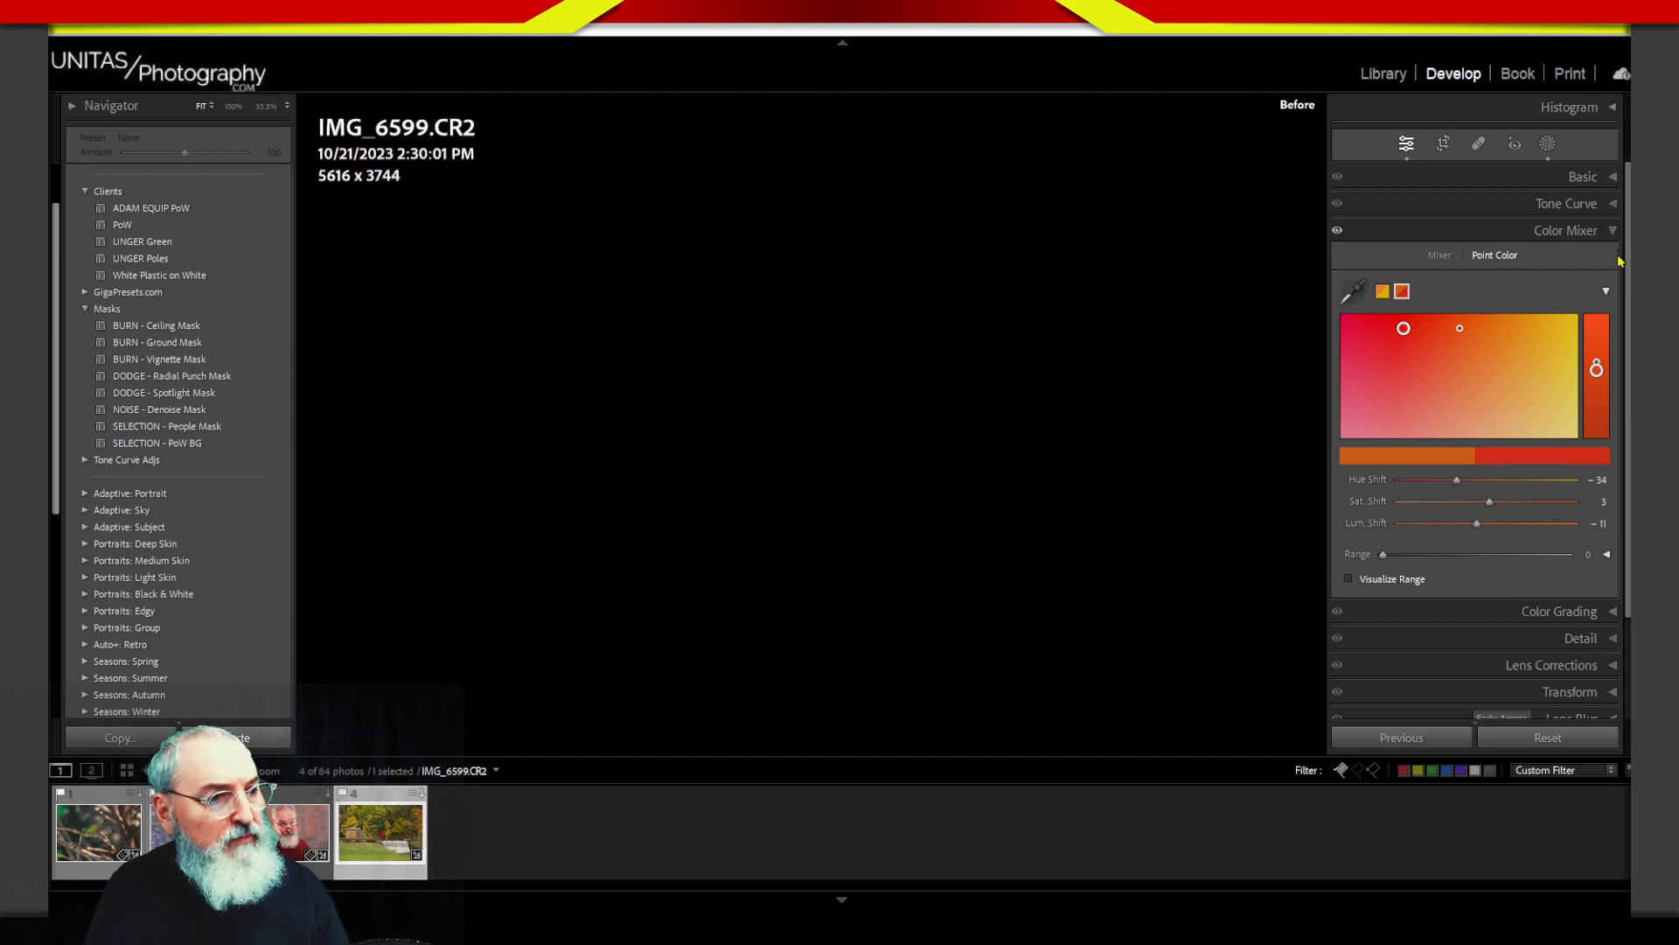
pyautogui.press('\\')
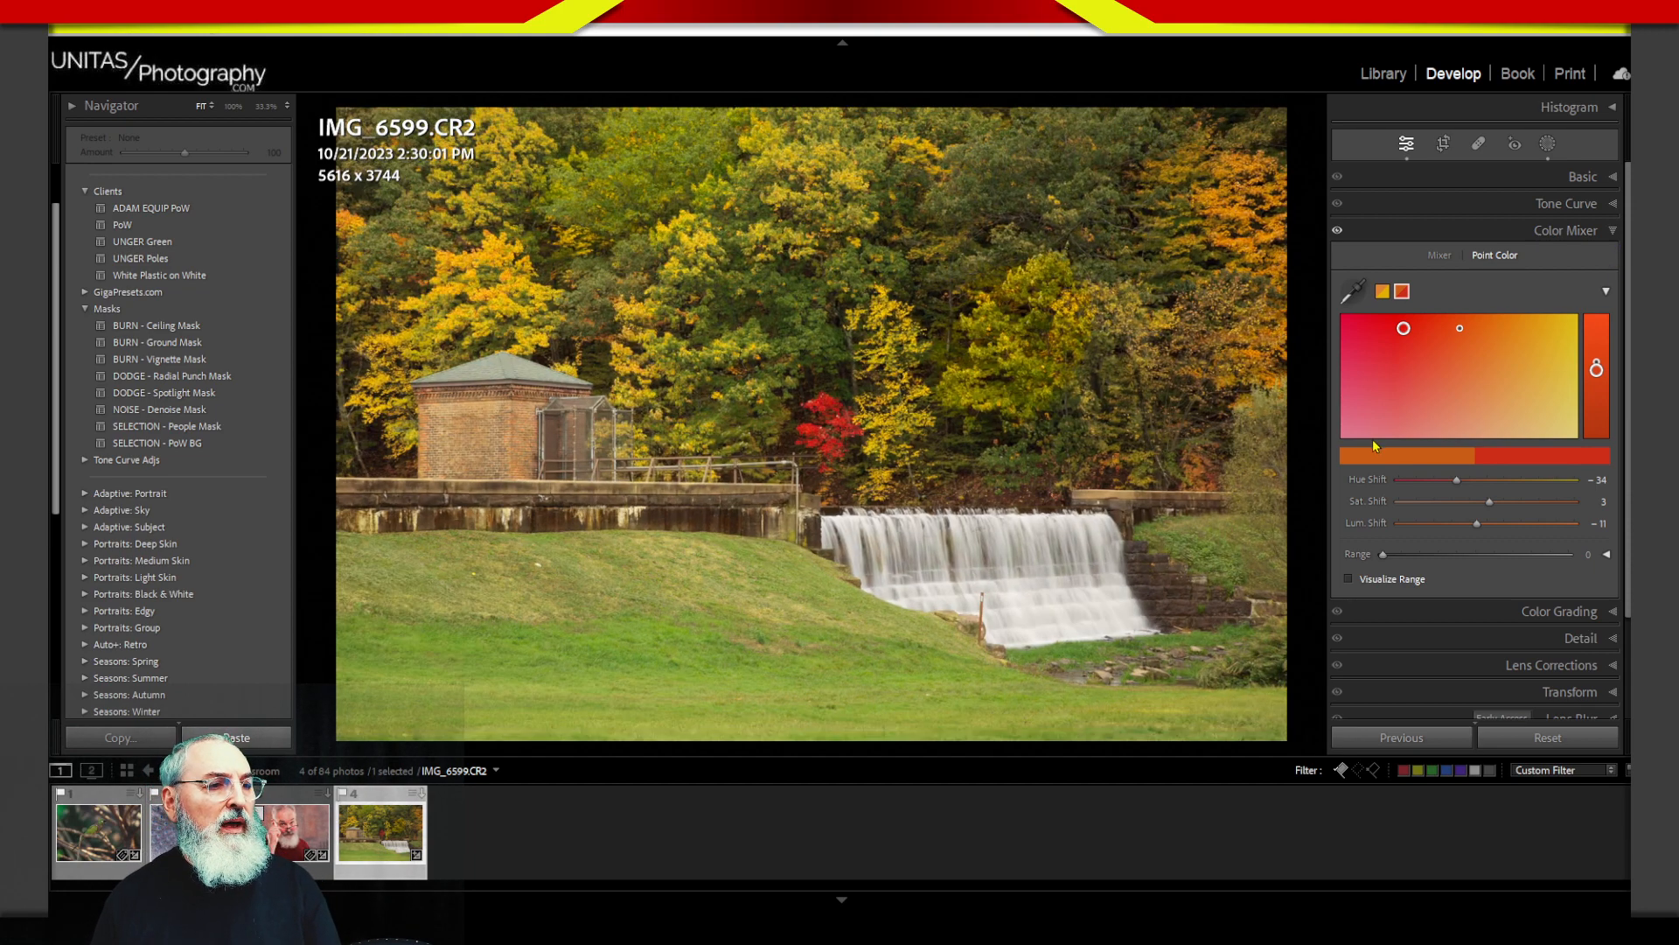
pyautogui.press('\\')
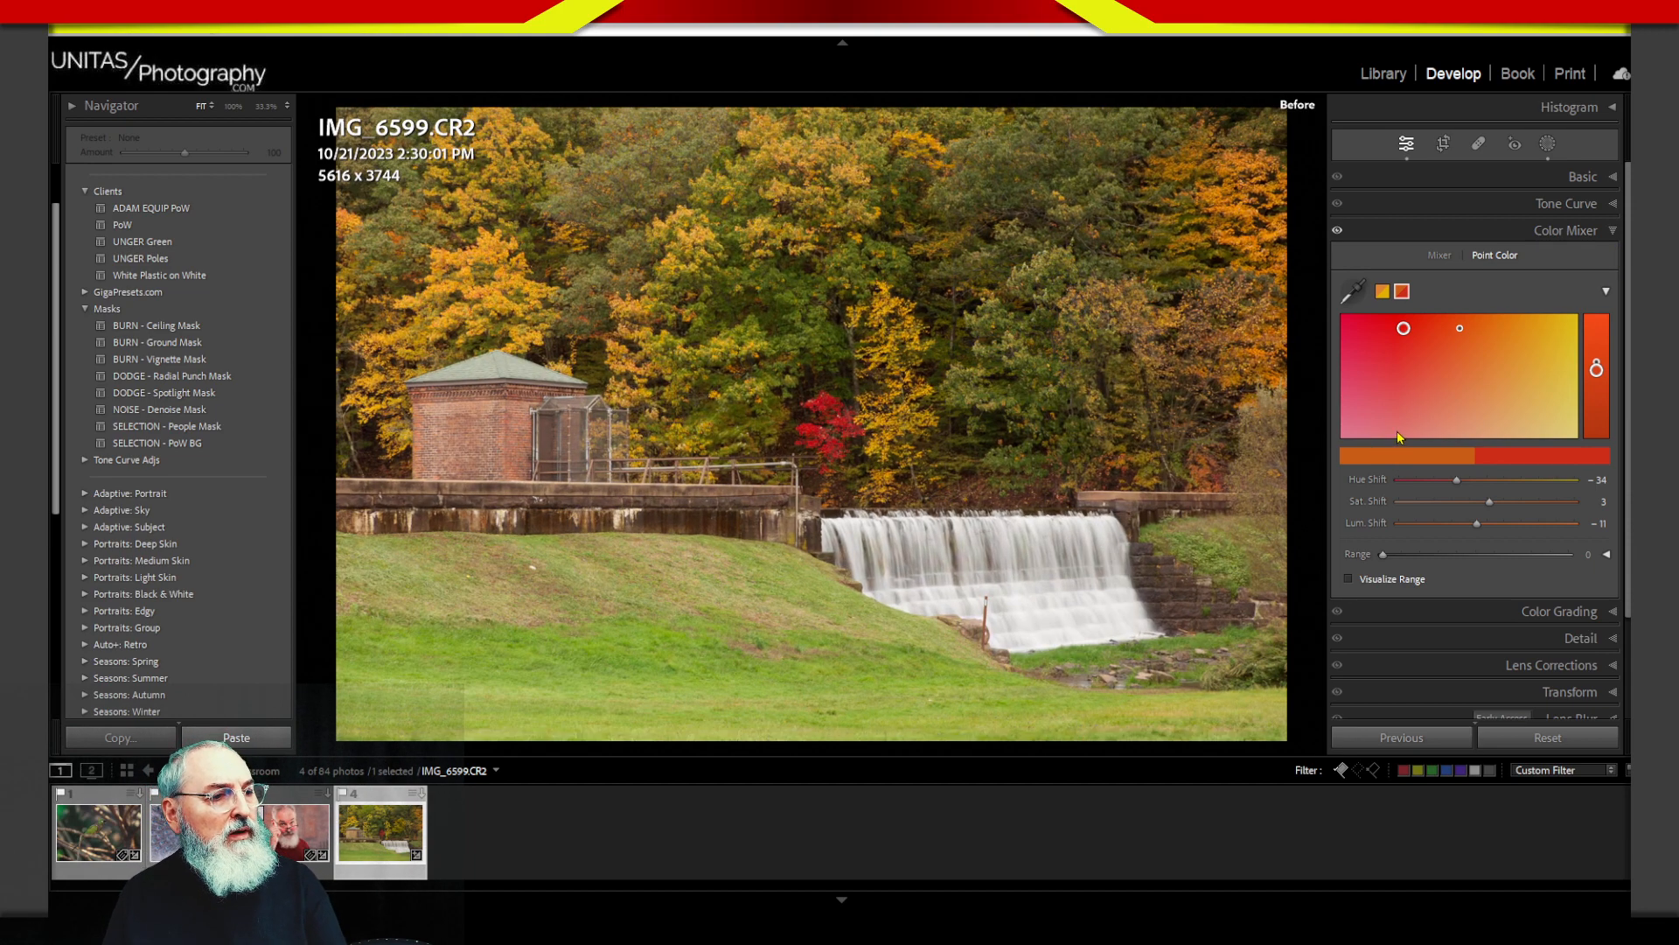
pyautogui.press('\\')
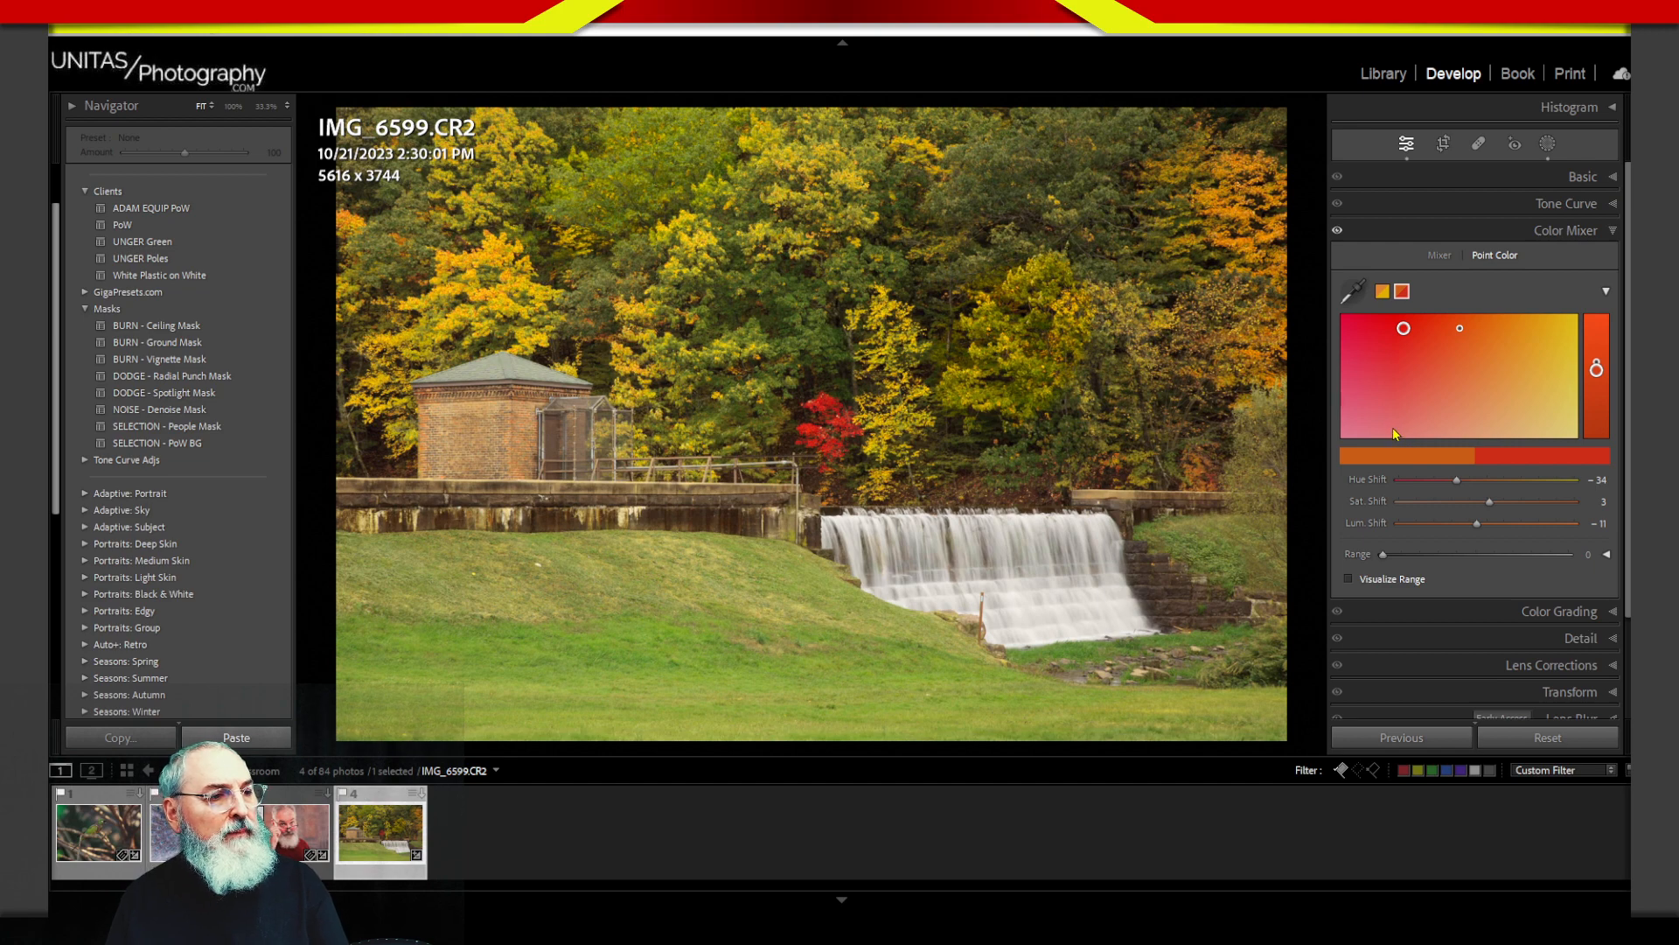
pyautogui.press('\\')
pyautogui.press('\\')
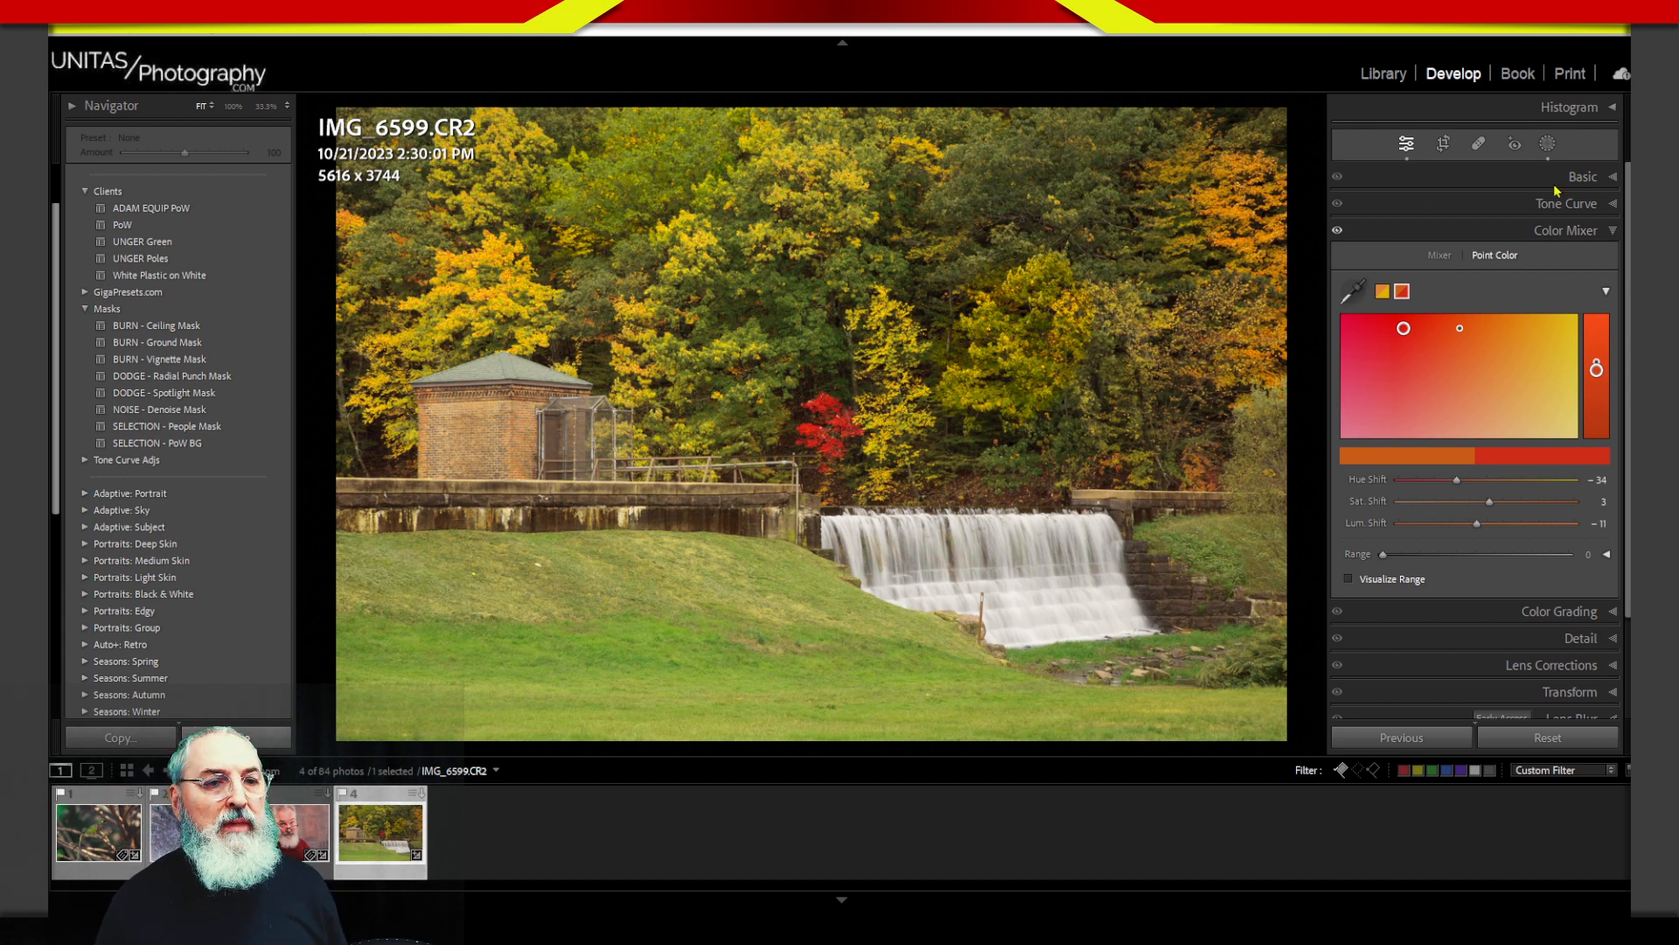
# Step: Create a third radial gradient mask with feather 7 around the brick building and narrow it to fit the walls
pyautogui.hotkey('shift', 'w')
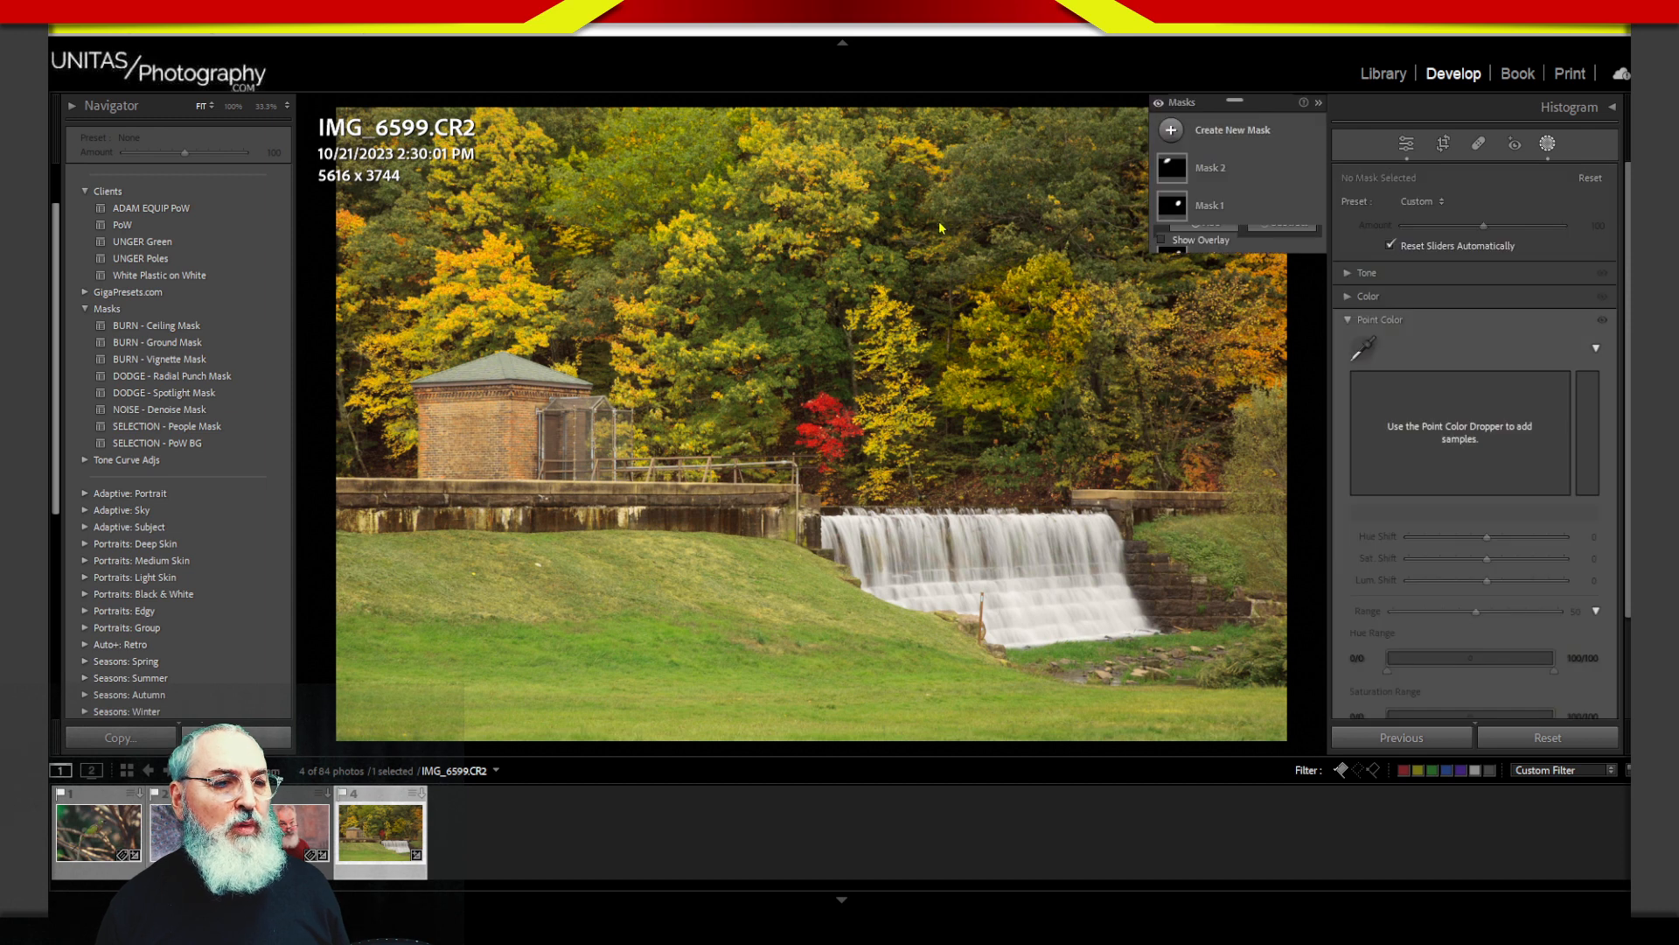
pyautogui.click(1171, 133)
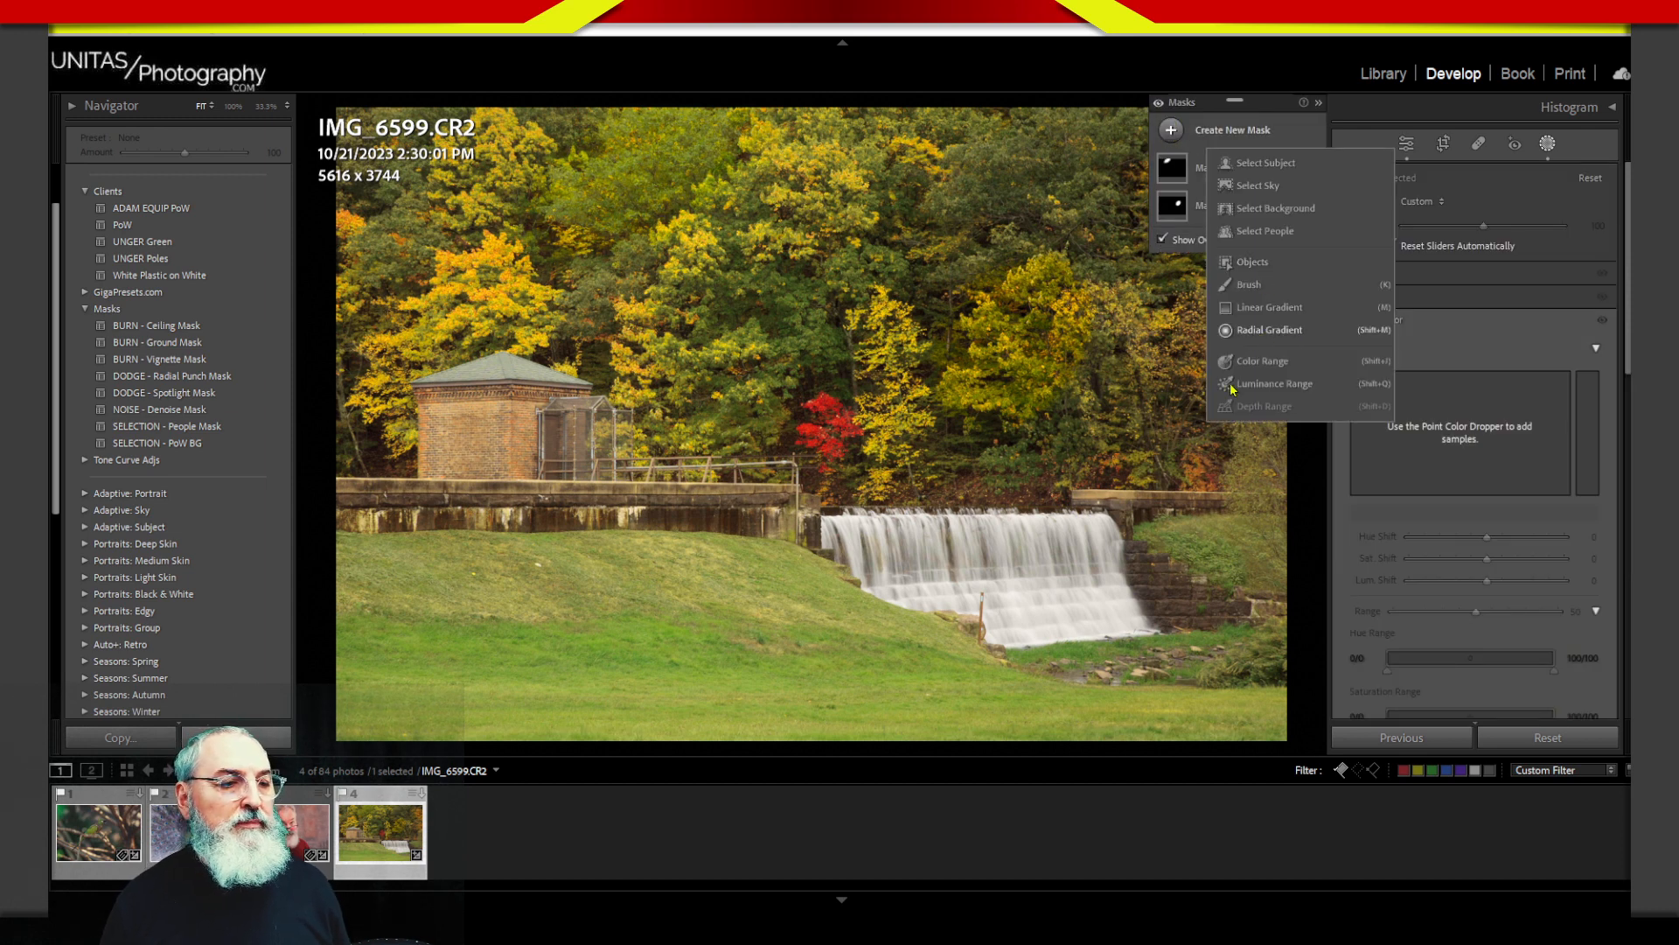
pyautogui.click(1269, 330)
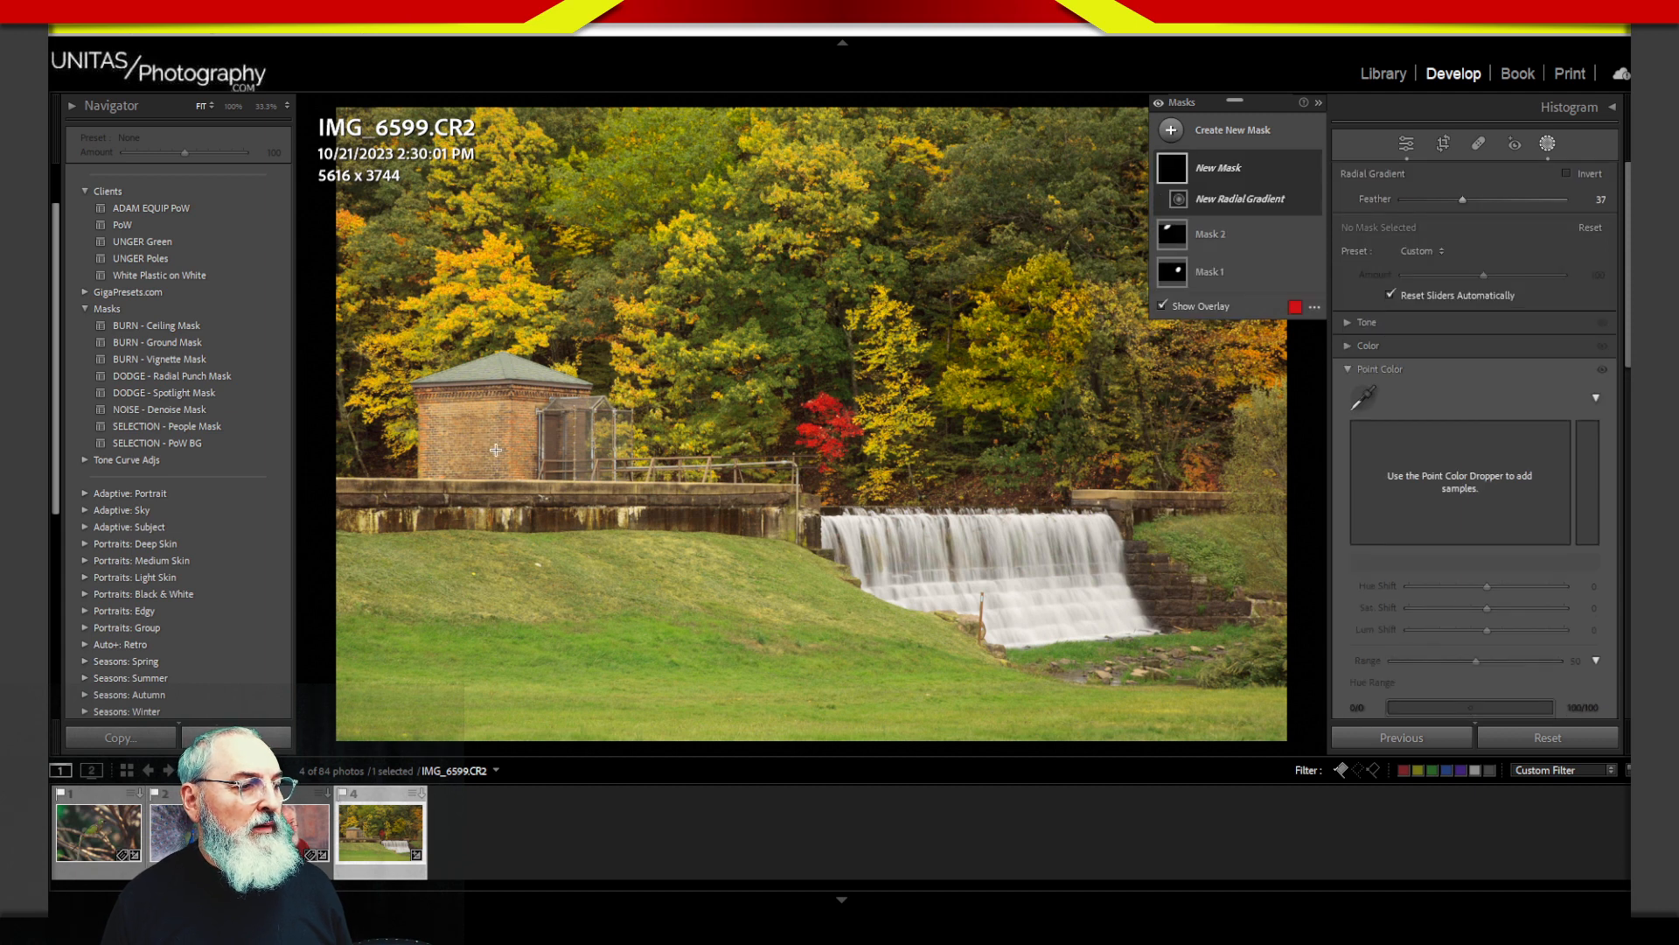
pyautogui.moveTo(487, 442); pyautogui.dragTo(610, 536)
pyautogui.moveTo(488, 497); pyautogui.dragTo(489, 507)
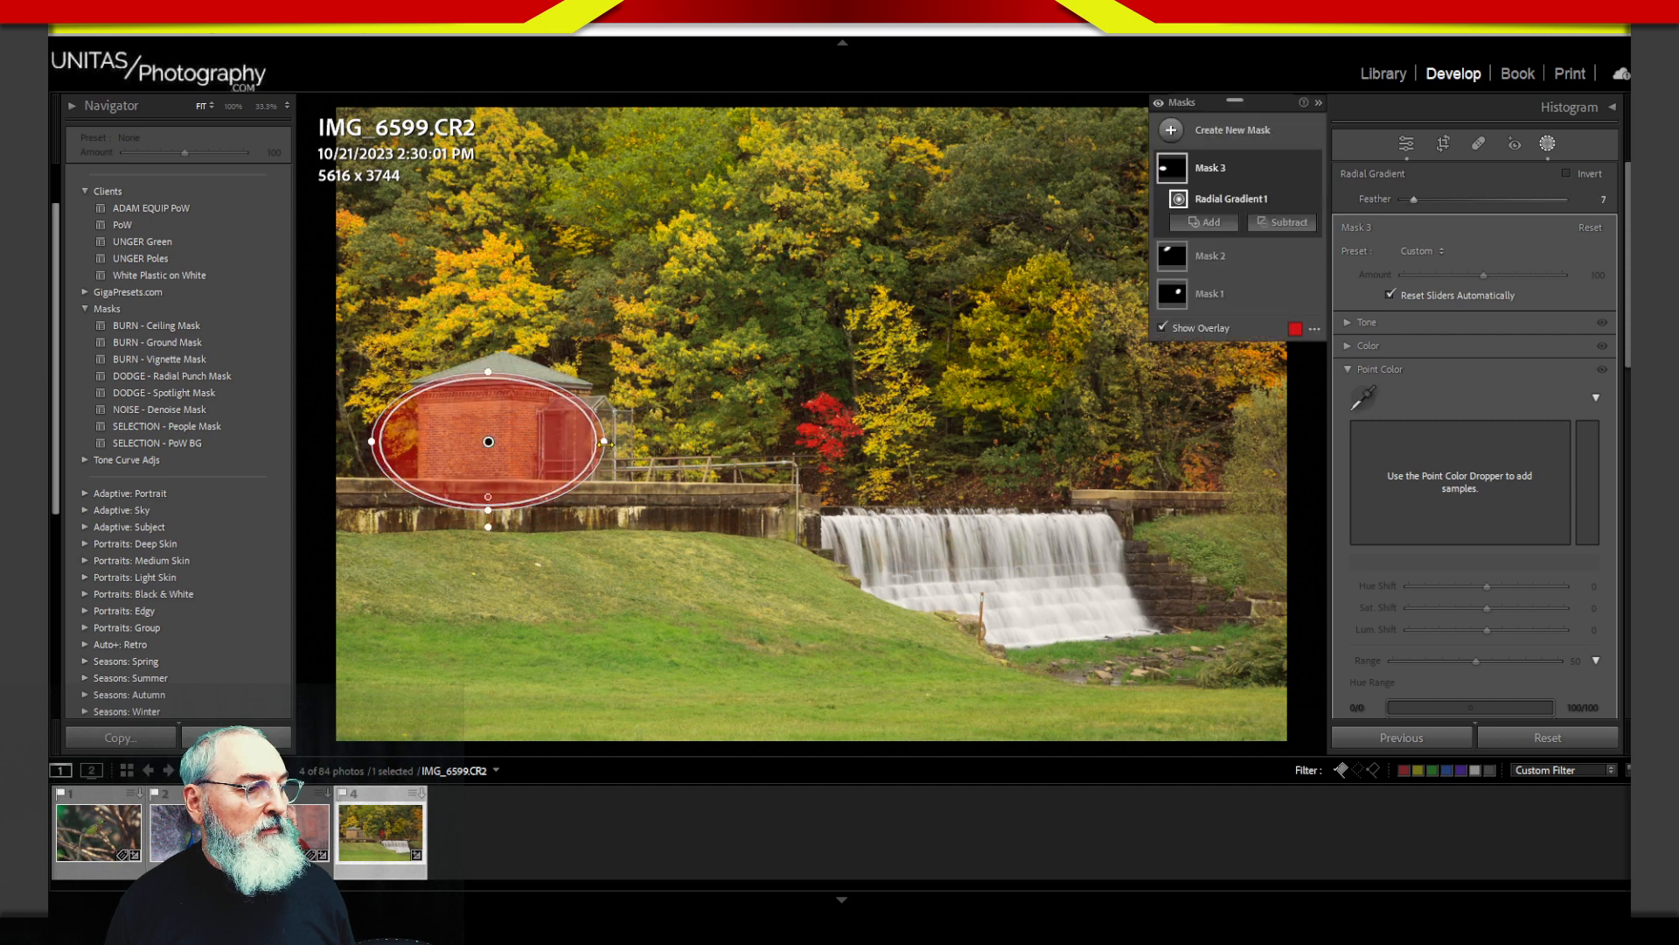
pyautogui.moveTo(605, 444); pyautogui.dragTo(537, 457)
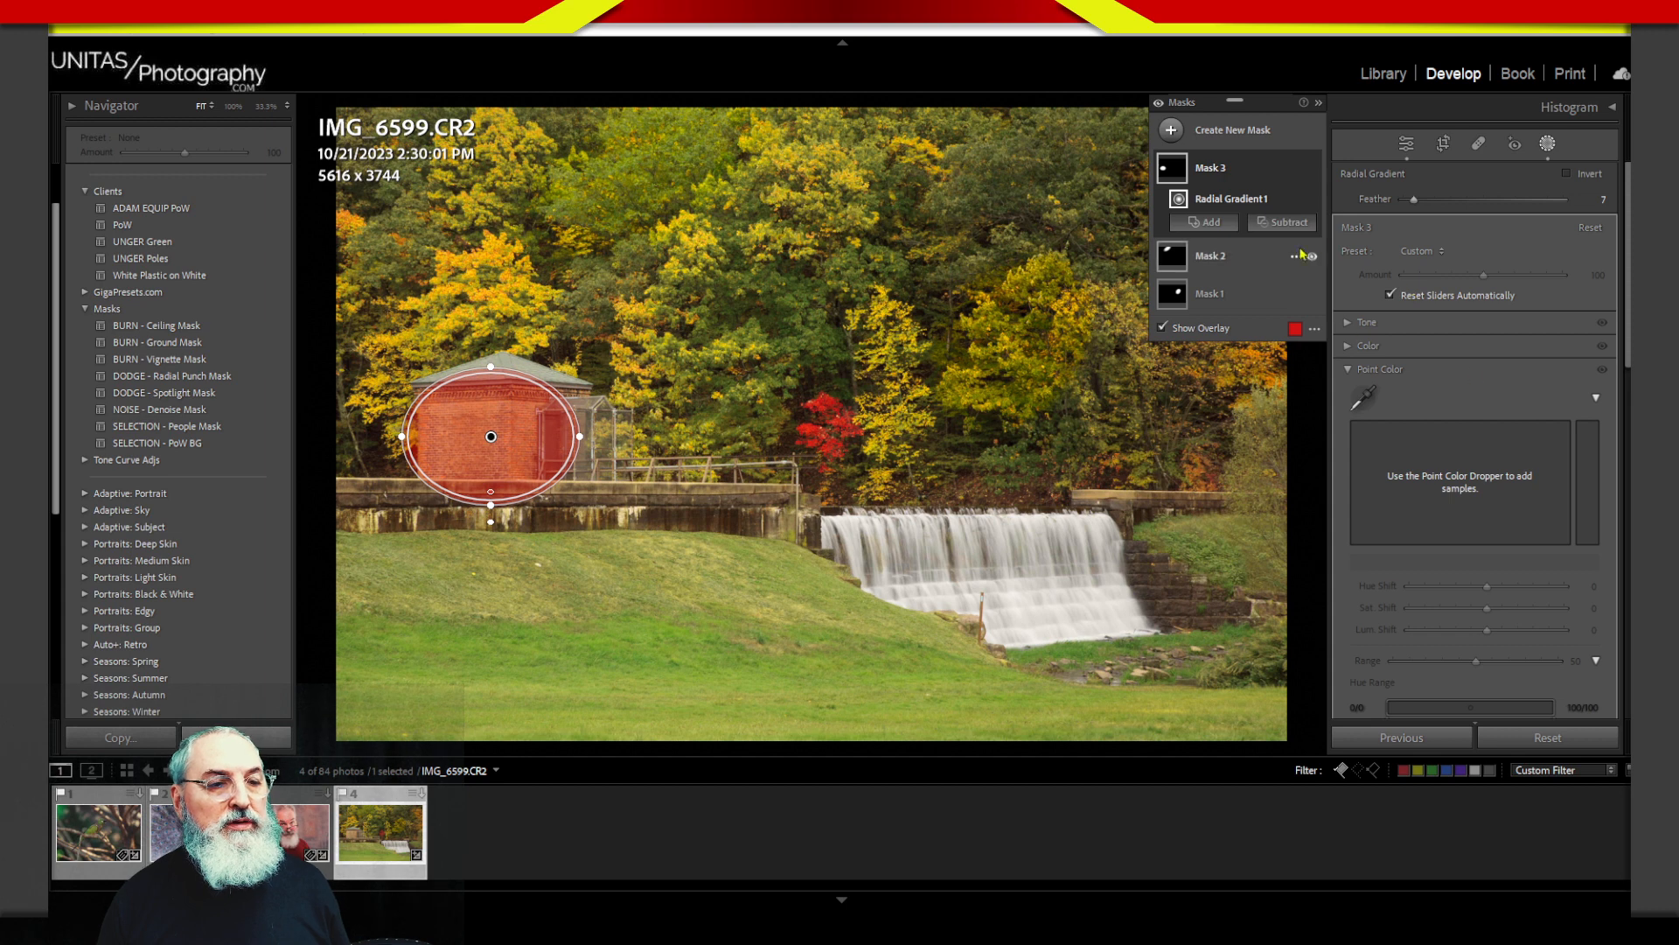
# Step: Sample the brick color inside the new mask with Point Color and shift it to hue -28, saturation -5 and luminance -26
pyautogui.click(1362, 398)
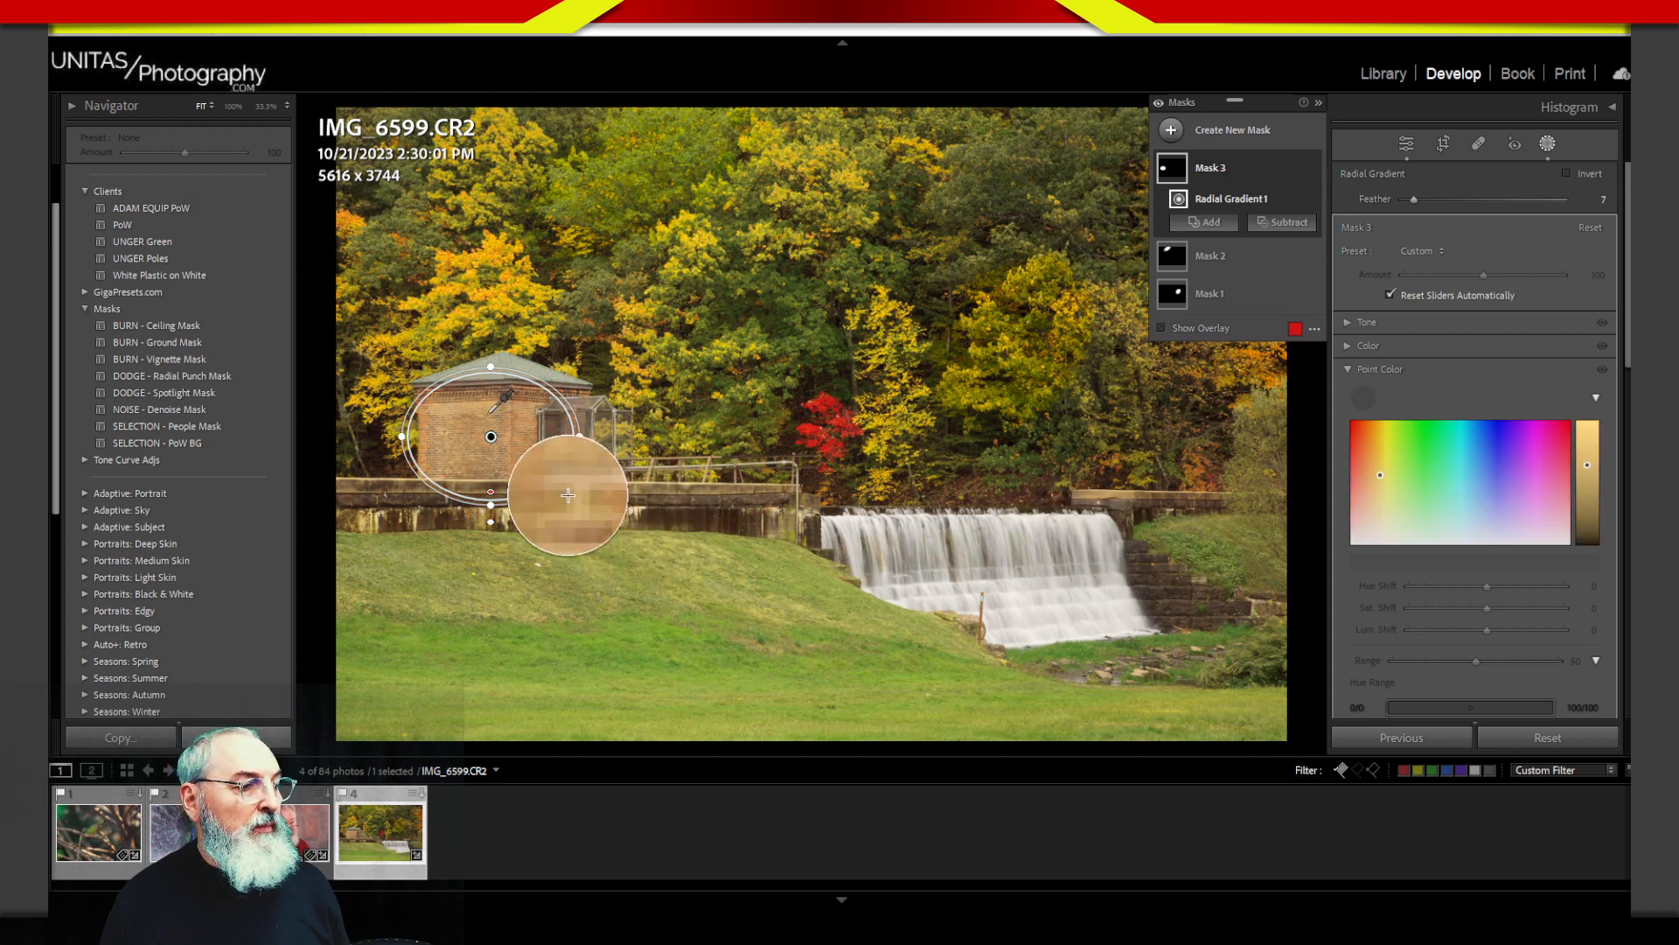
pyautogui.click(567, 485)
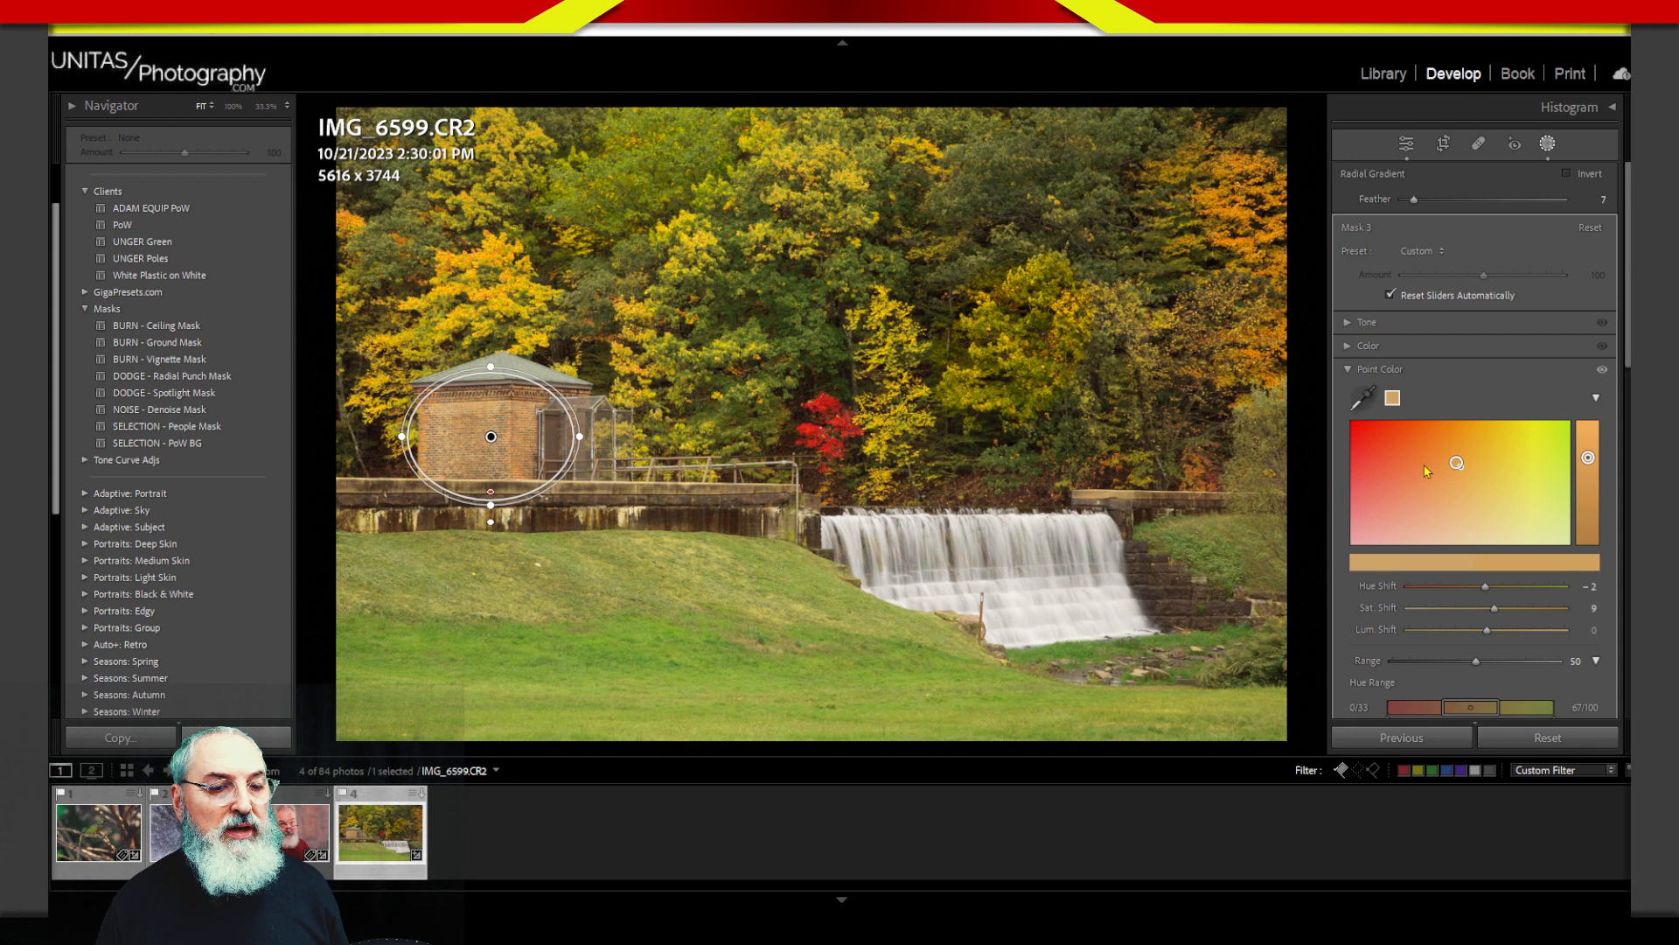
pyautogui.moveTo(1426, 471); pyautogui.dragTo(1414, 472)
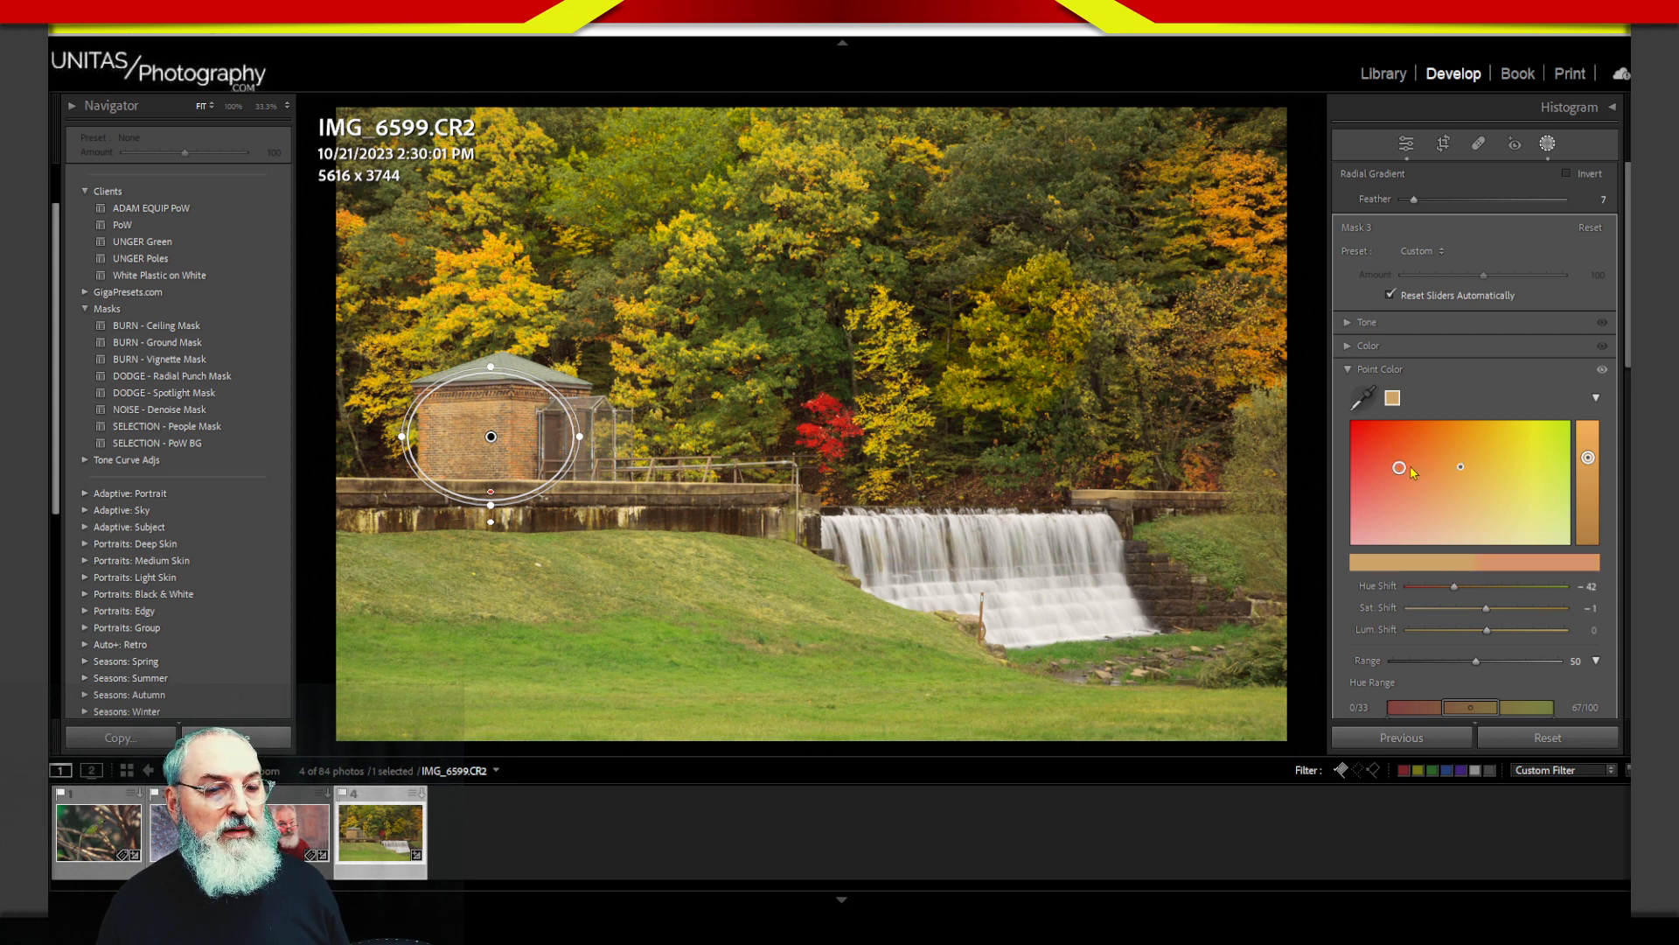
pyautogui.click(1467, 540)
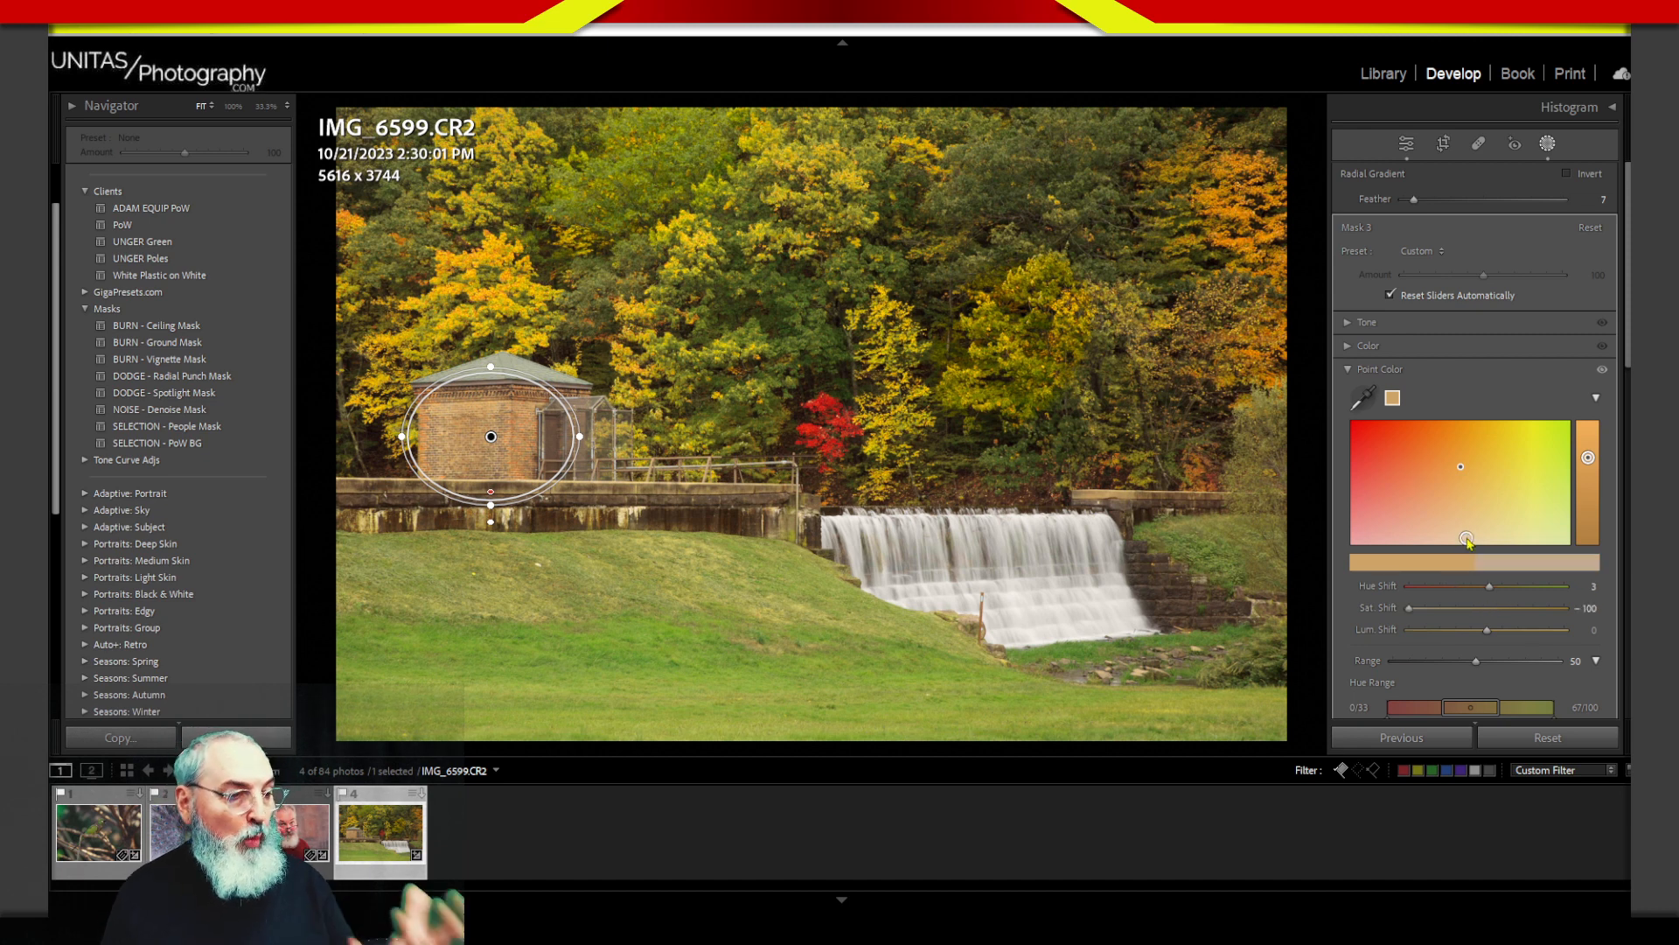
pyautogui.hotkey('ctrl', 'z')
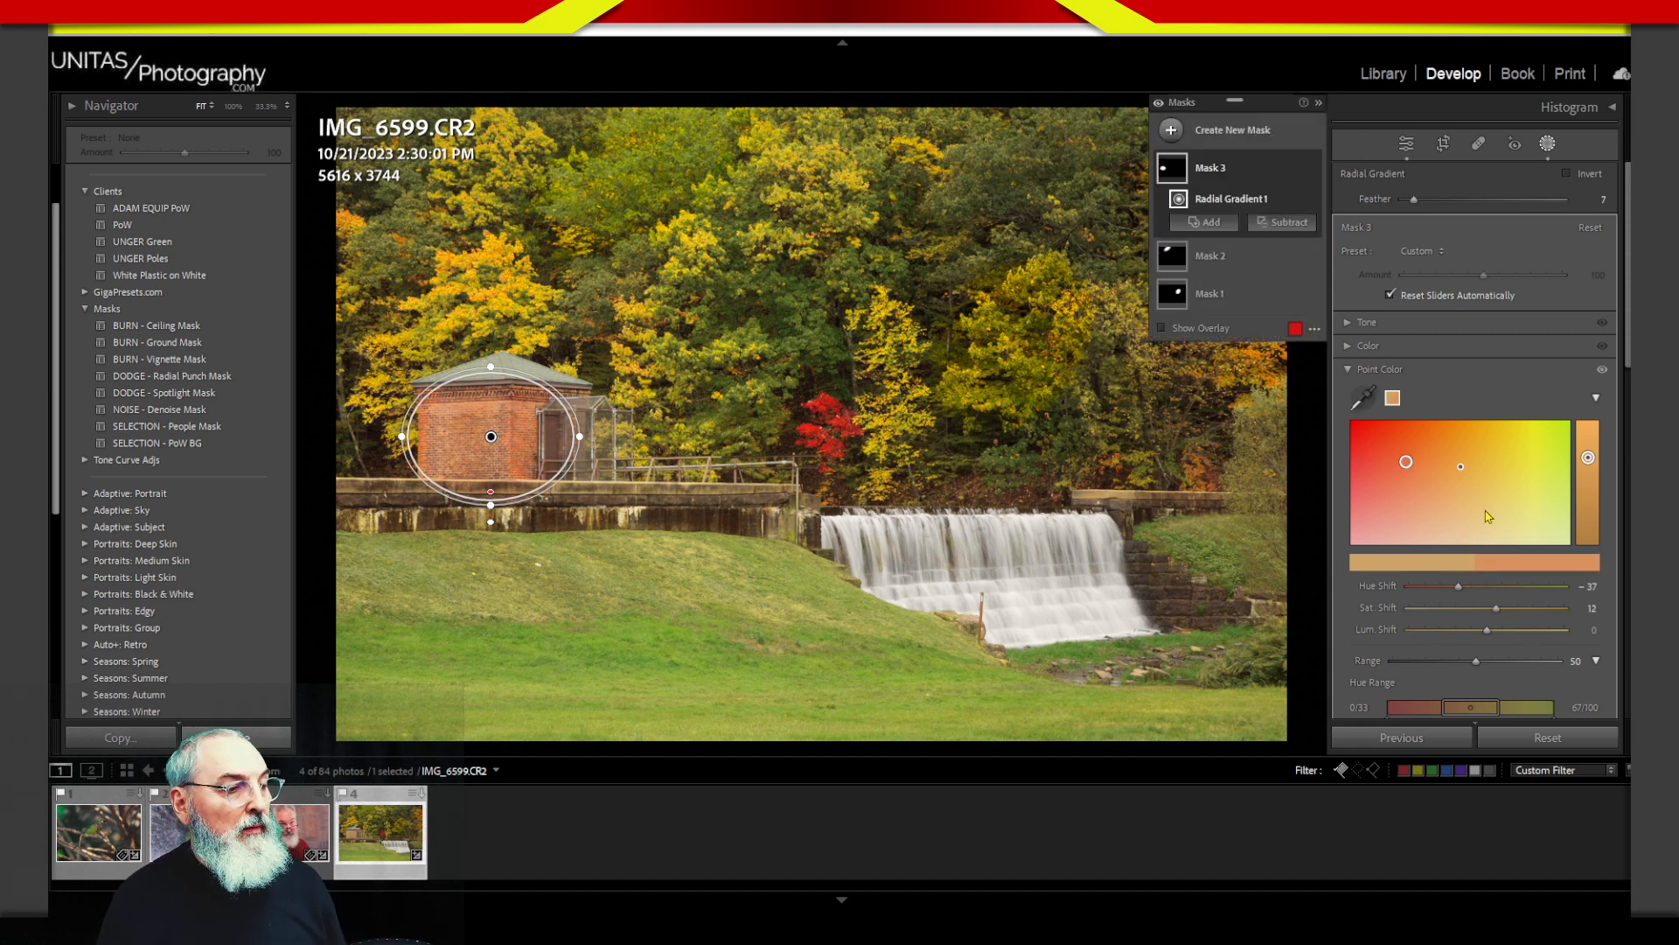
pyautogui.click(1417, 479)
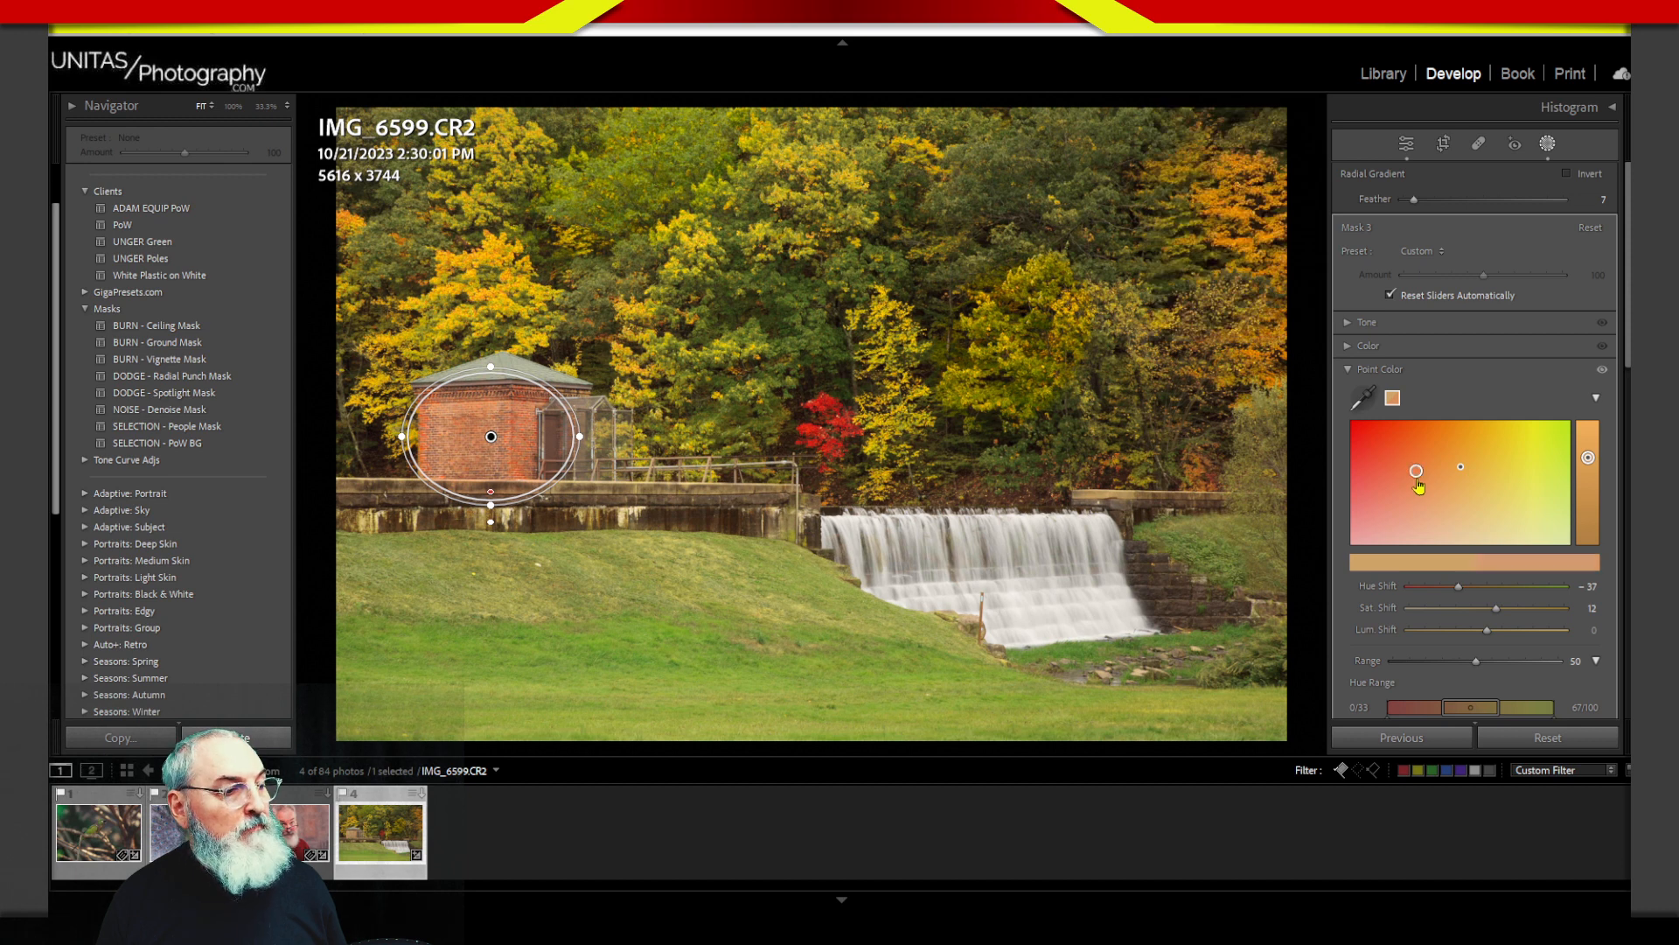
pyautogui.click(1587, 480)
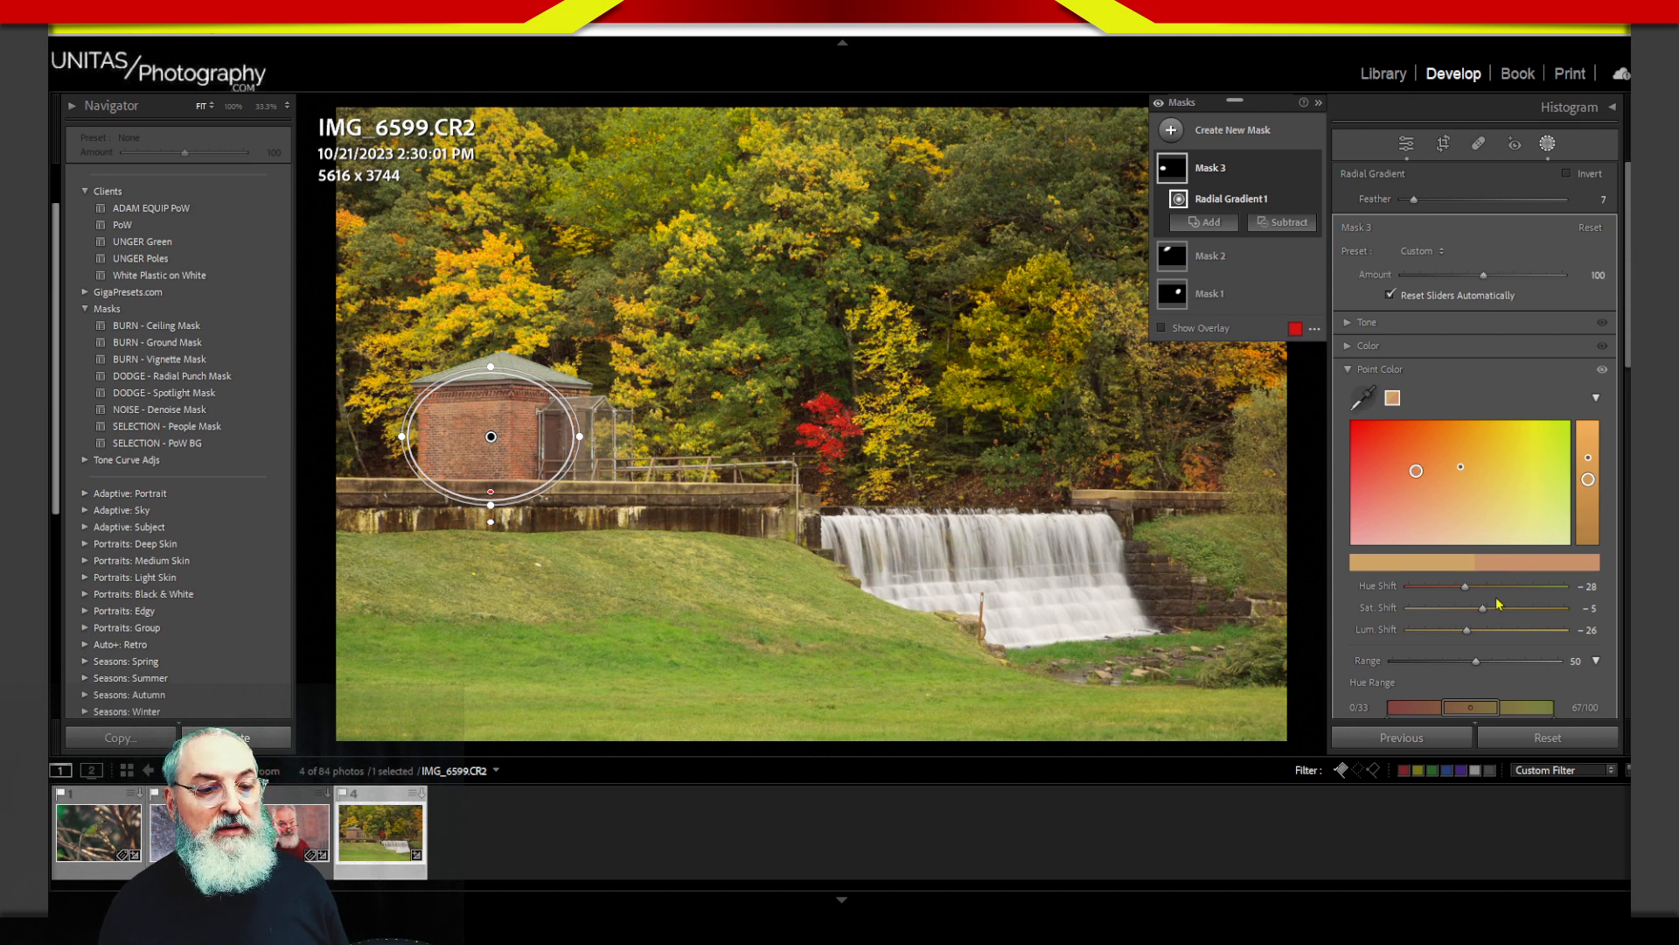
# Step: Refine the sampled brick color to hue shift -24 and saturation shift 4
pyautogui.moveTo(1483, 609); pyautogui.dragTo(1487, 609)
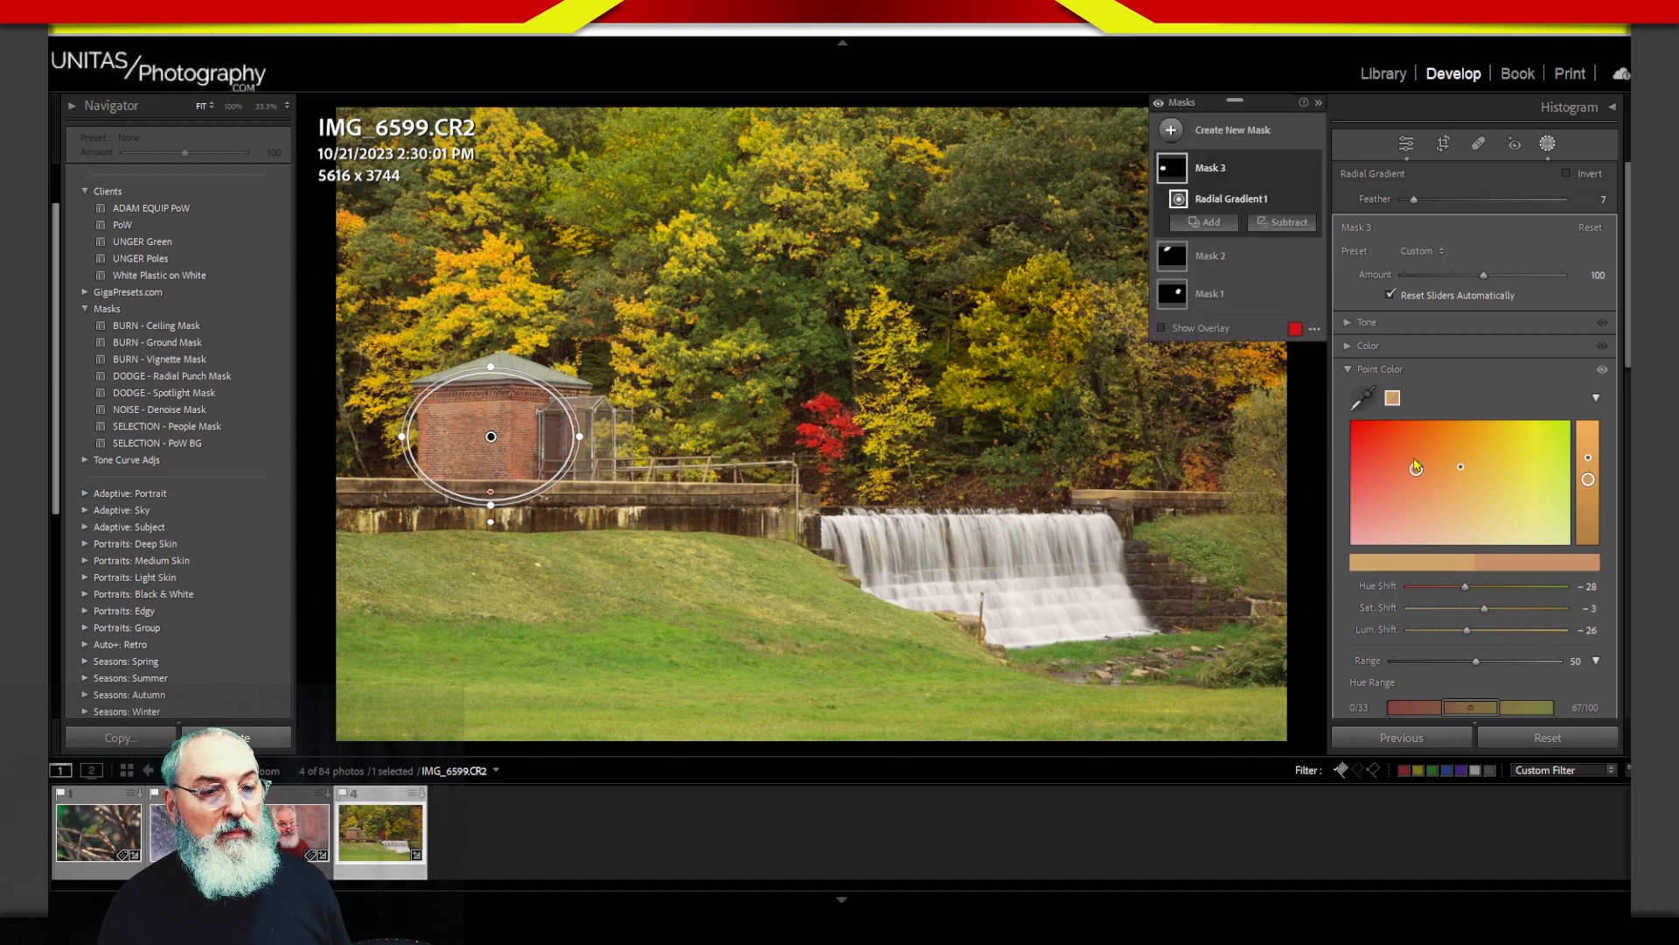
pyautogui.moveTo(1417, 468); pyautogui.dragTo(1410, 454)
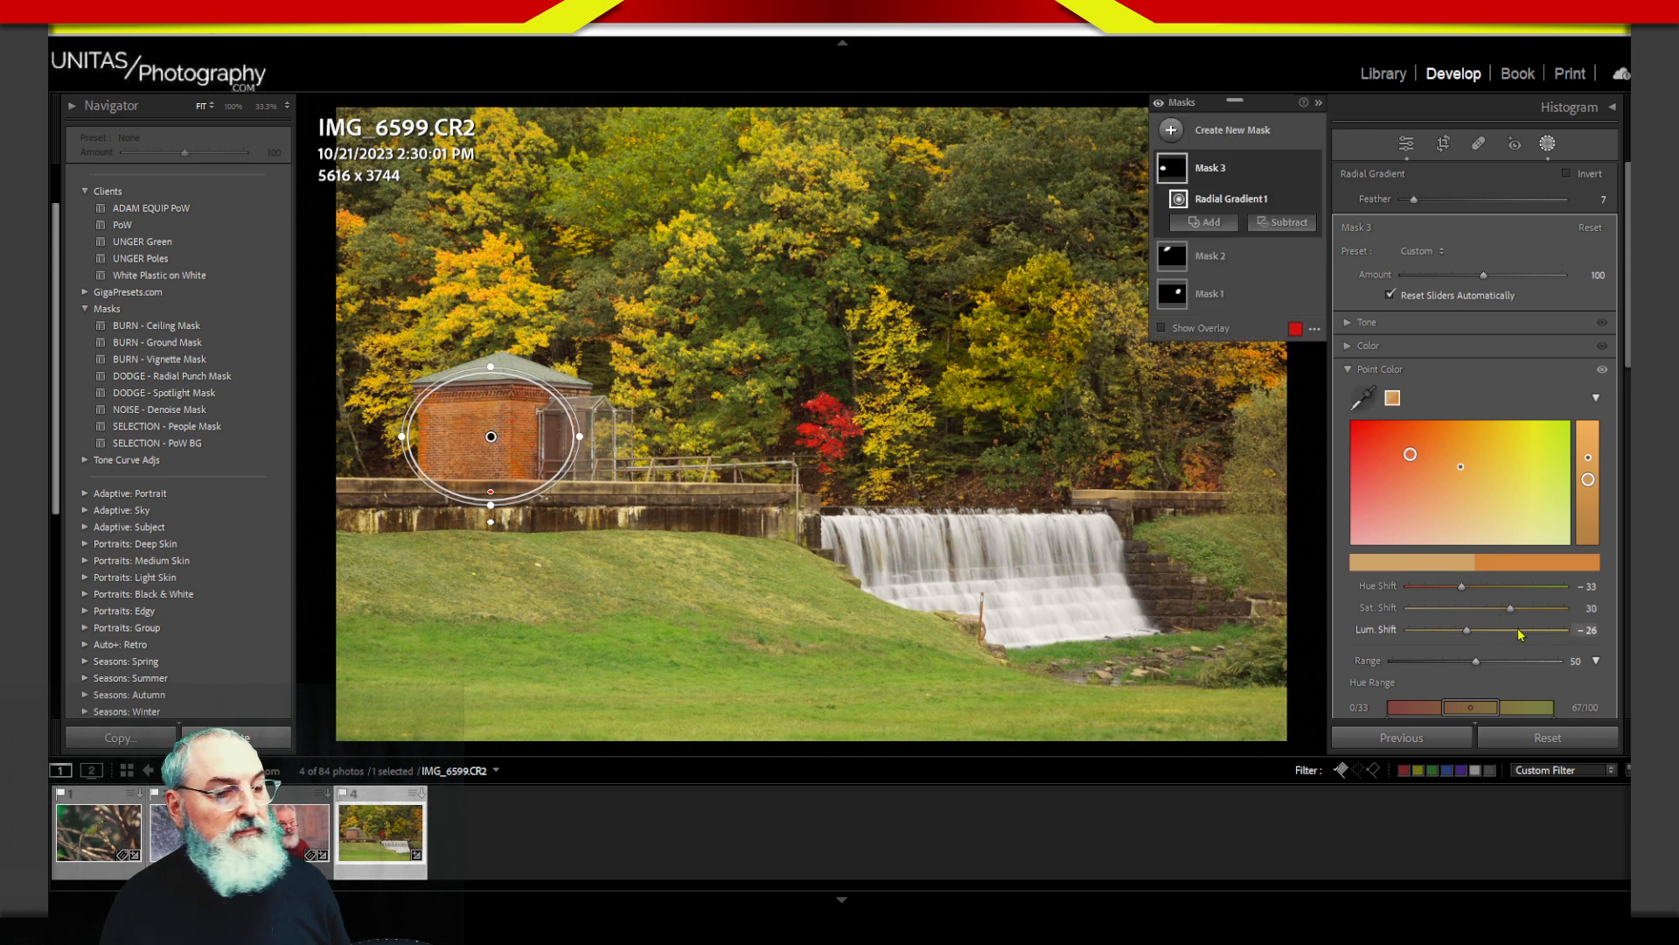
pyautogui.moveTo(1511, 607); pyautogui.dragTo(1471, 598)
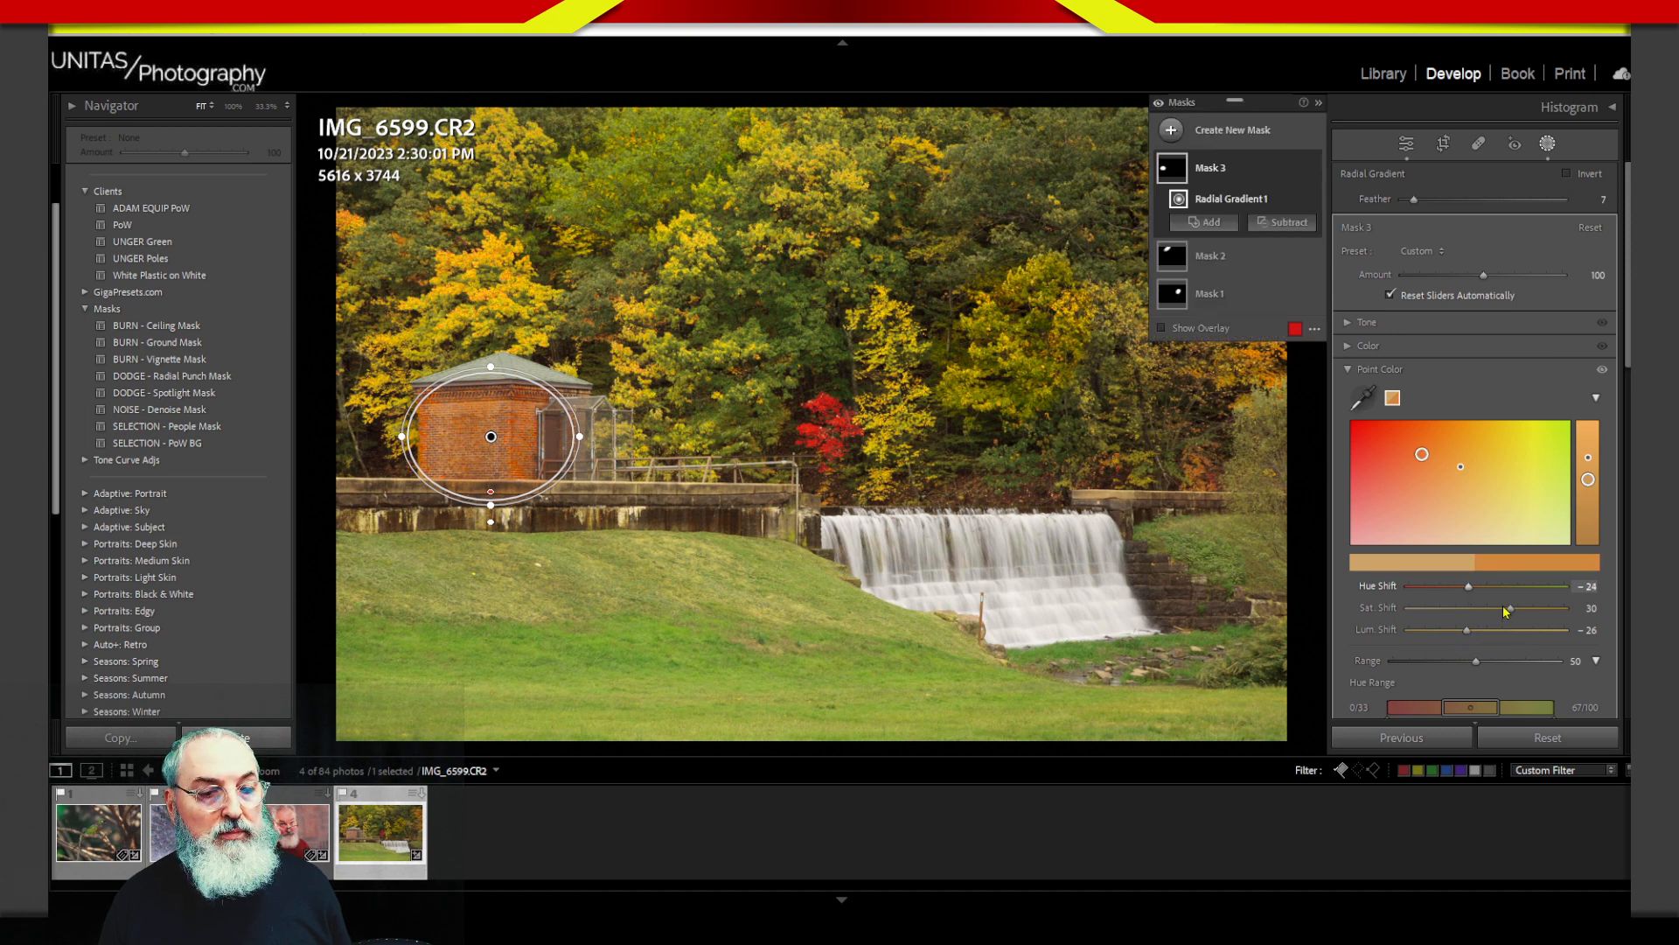
pyautogui.moveTo(1503, 607); pyautogui.dragTo(1501, 611)
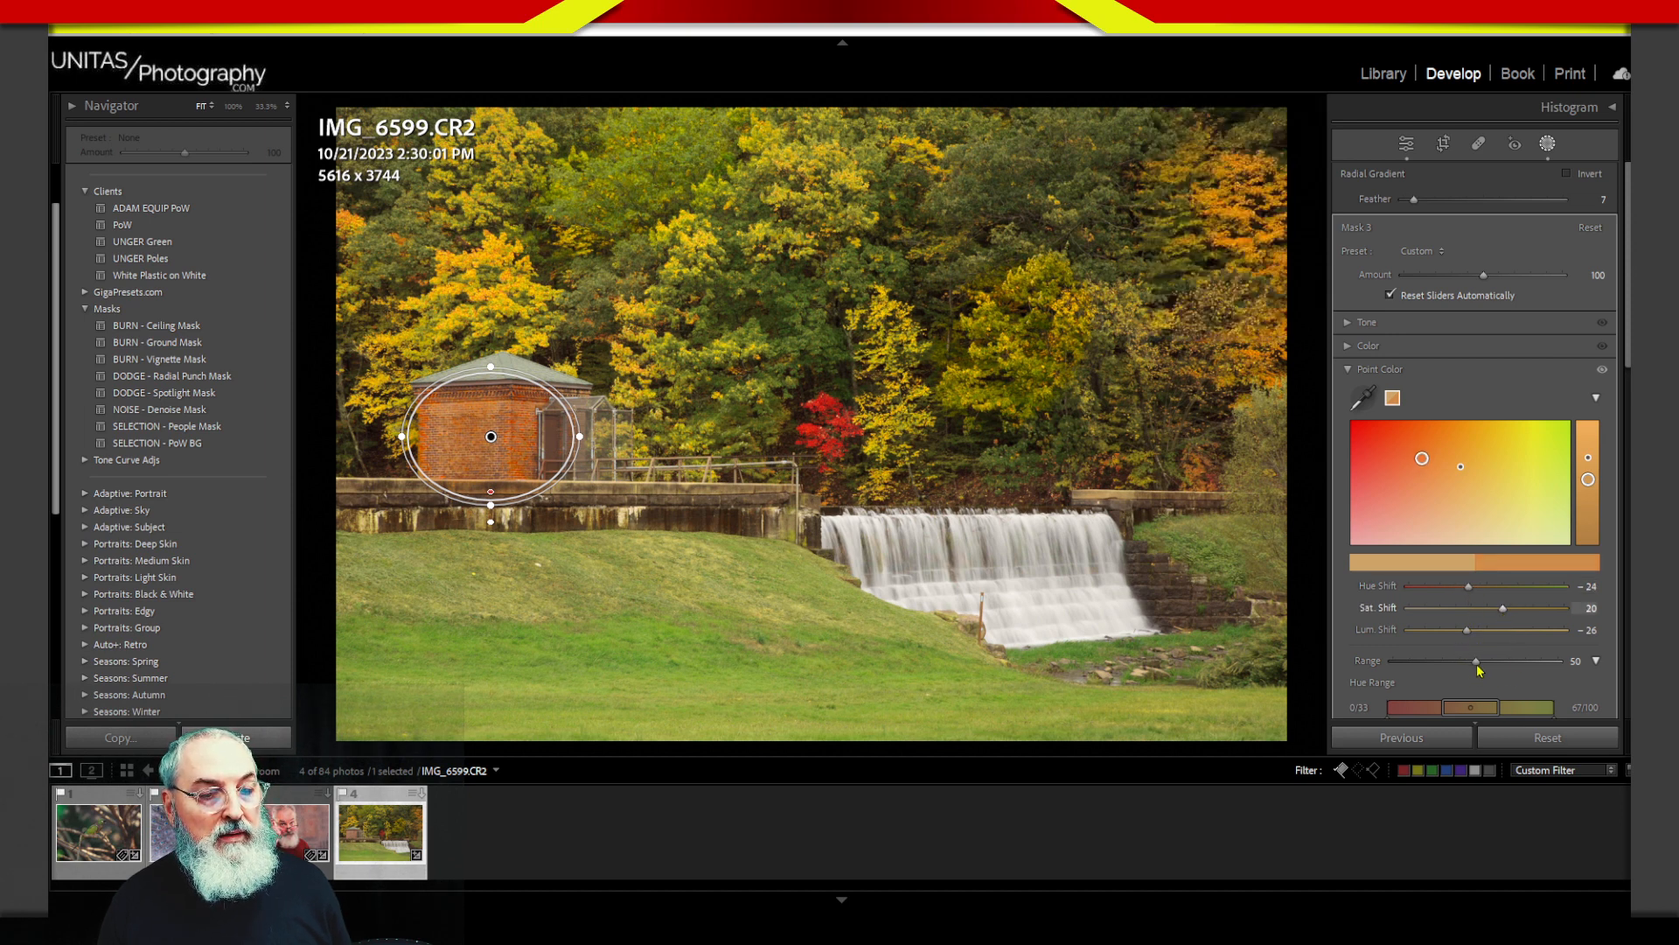
pyautogui.moveTo(1504, 662); pyautogui.dragTo(1479, 661)
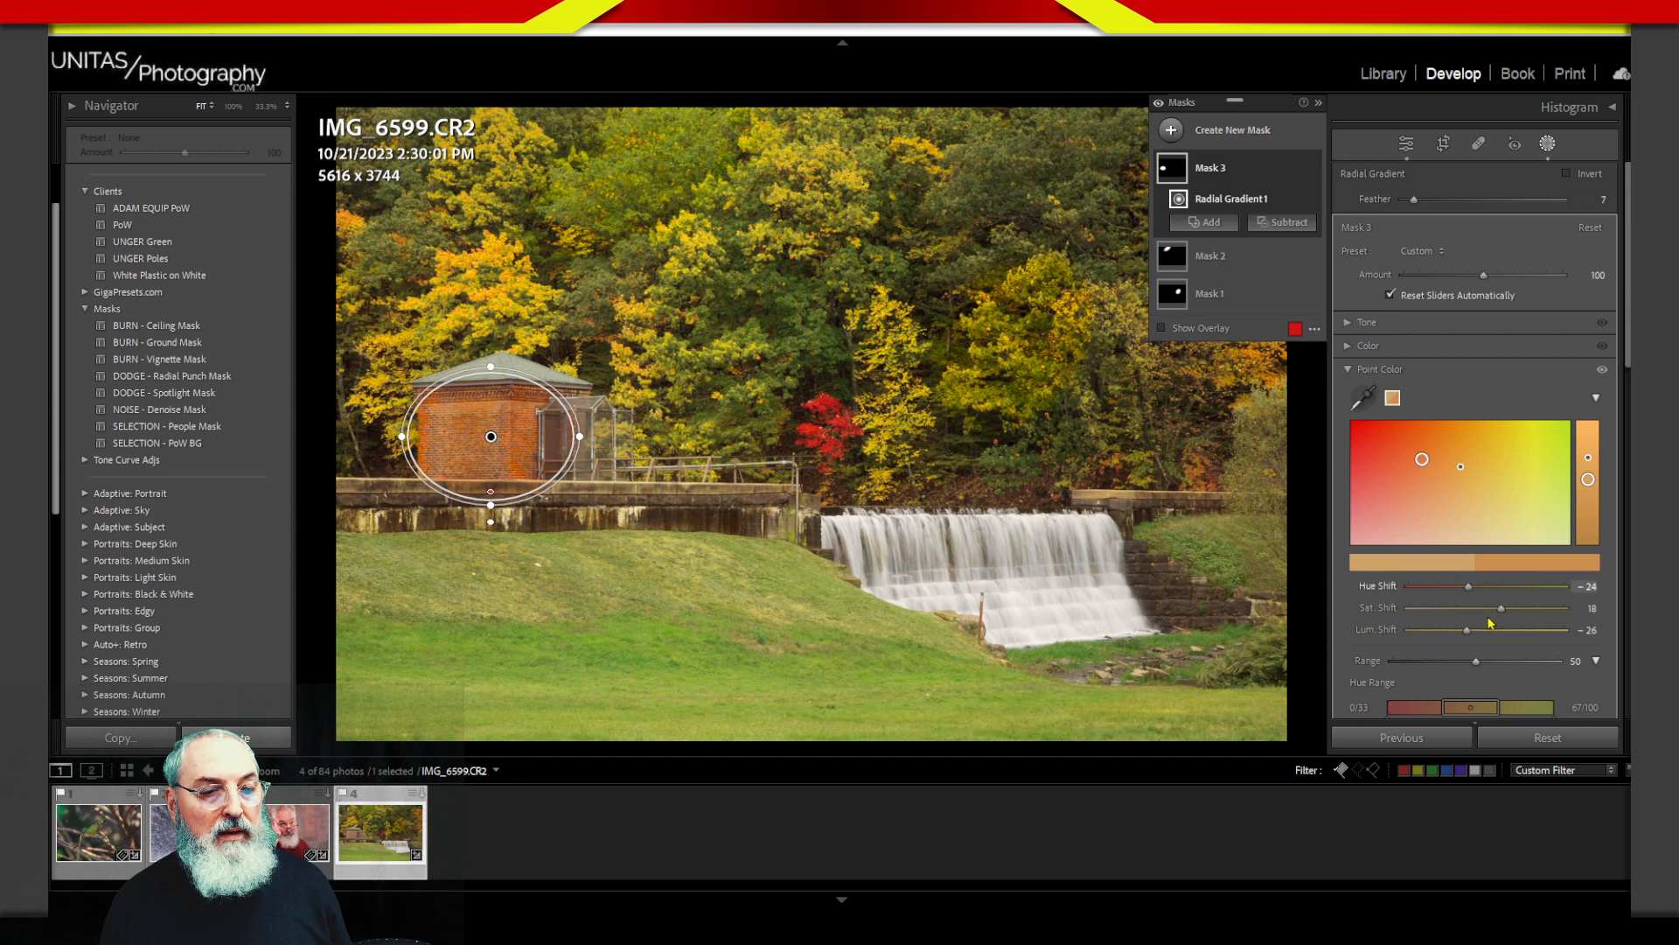
pyautogui.moveTo(1501, 610); pyautogui.dragTo(1492, 611)
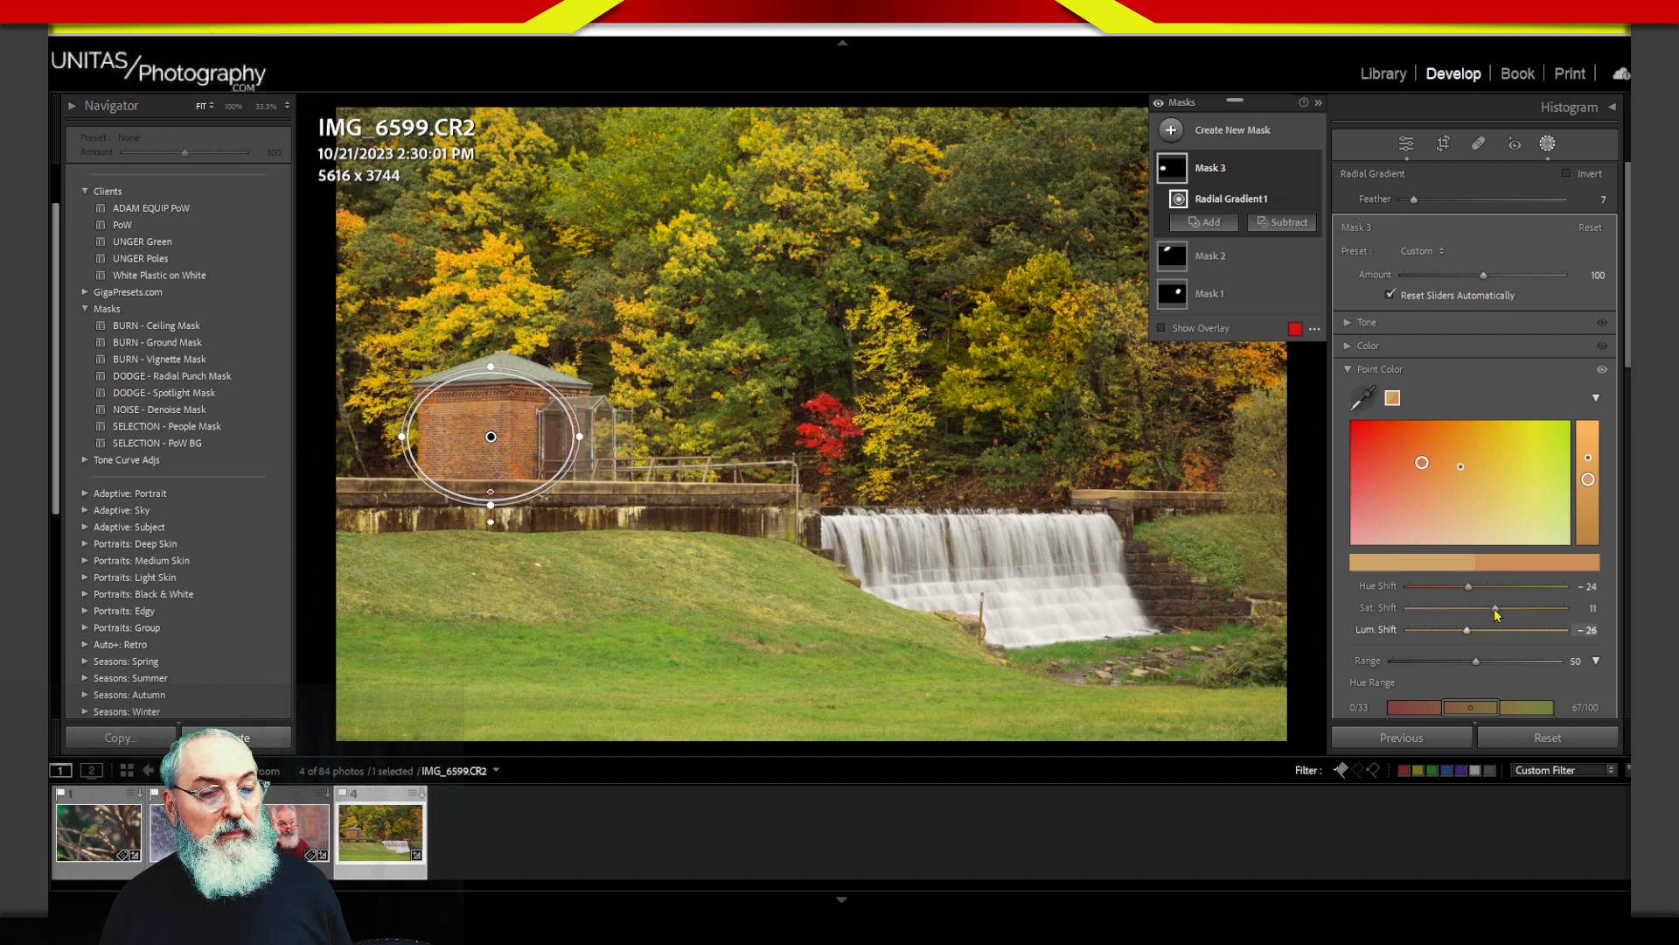
pyautogui.moveTo(1494, 608); pyautogui.dragTo(1486, 613)
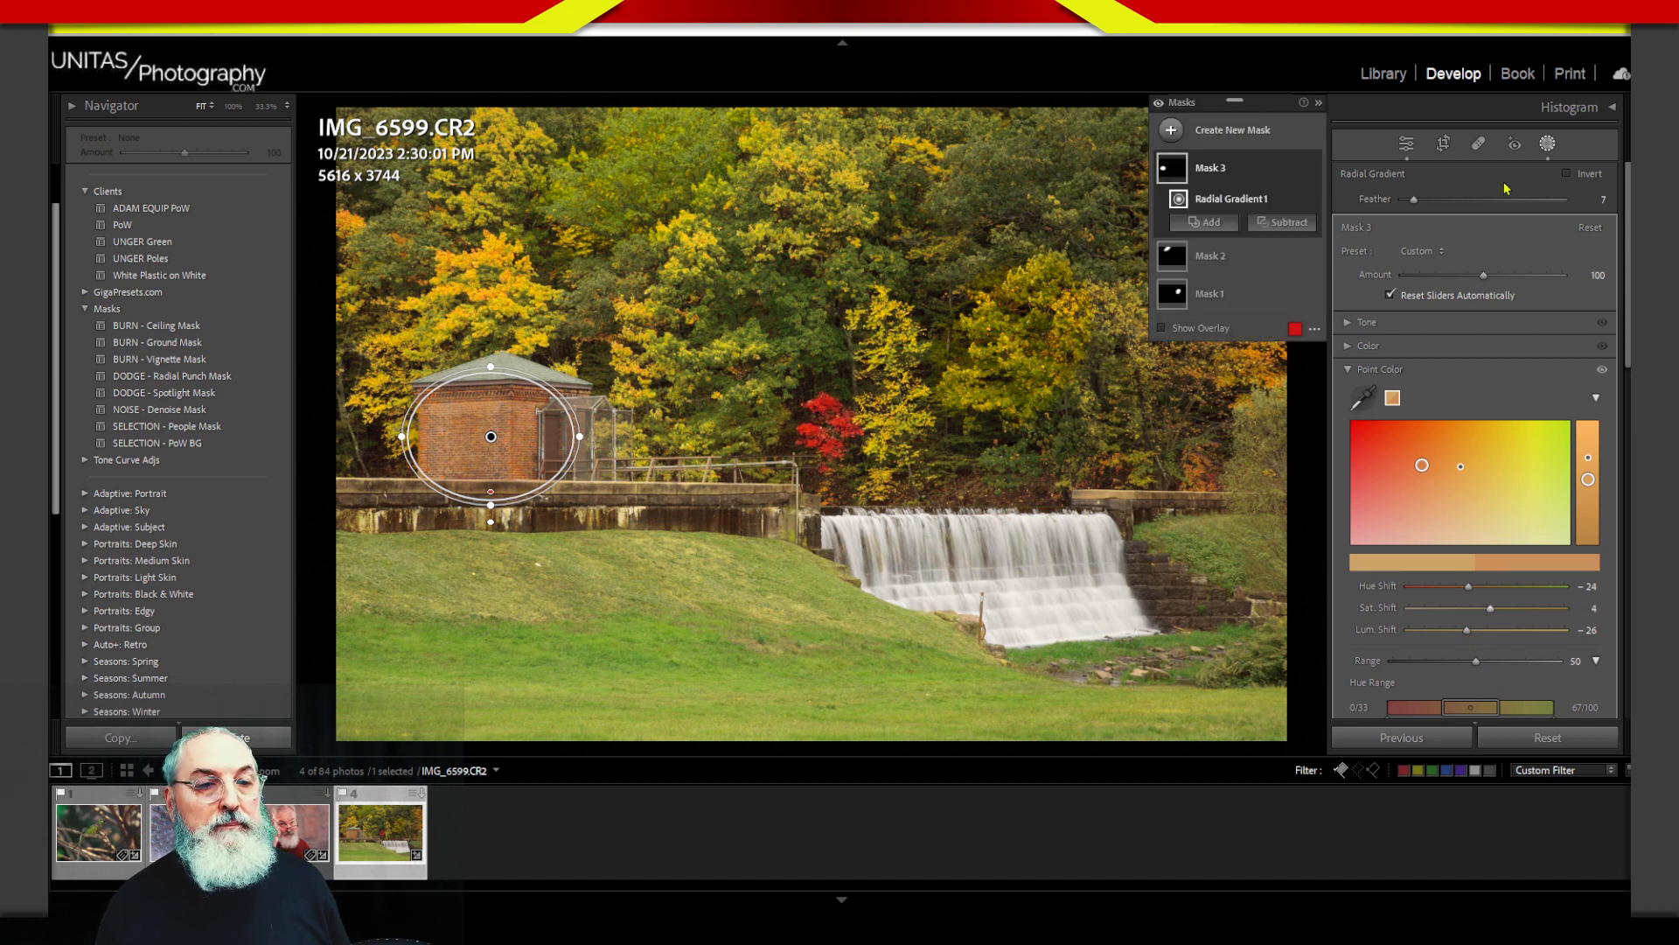
# Step: Darken the sampled brick color by setting its luminance shift to -31
pyautogui.click(1229, 130)
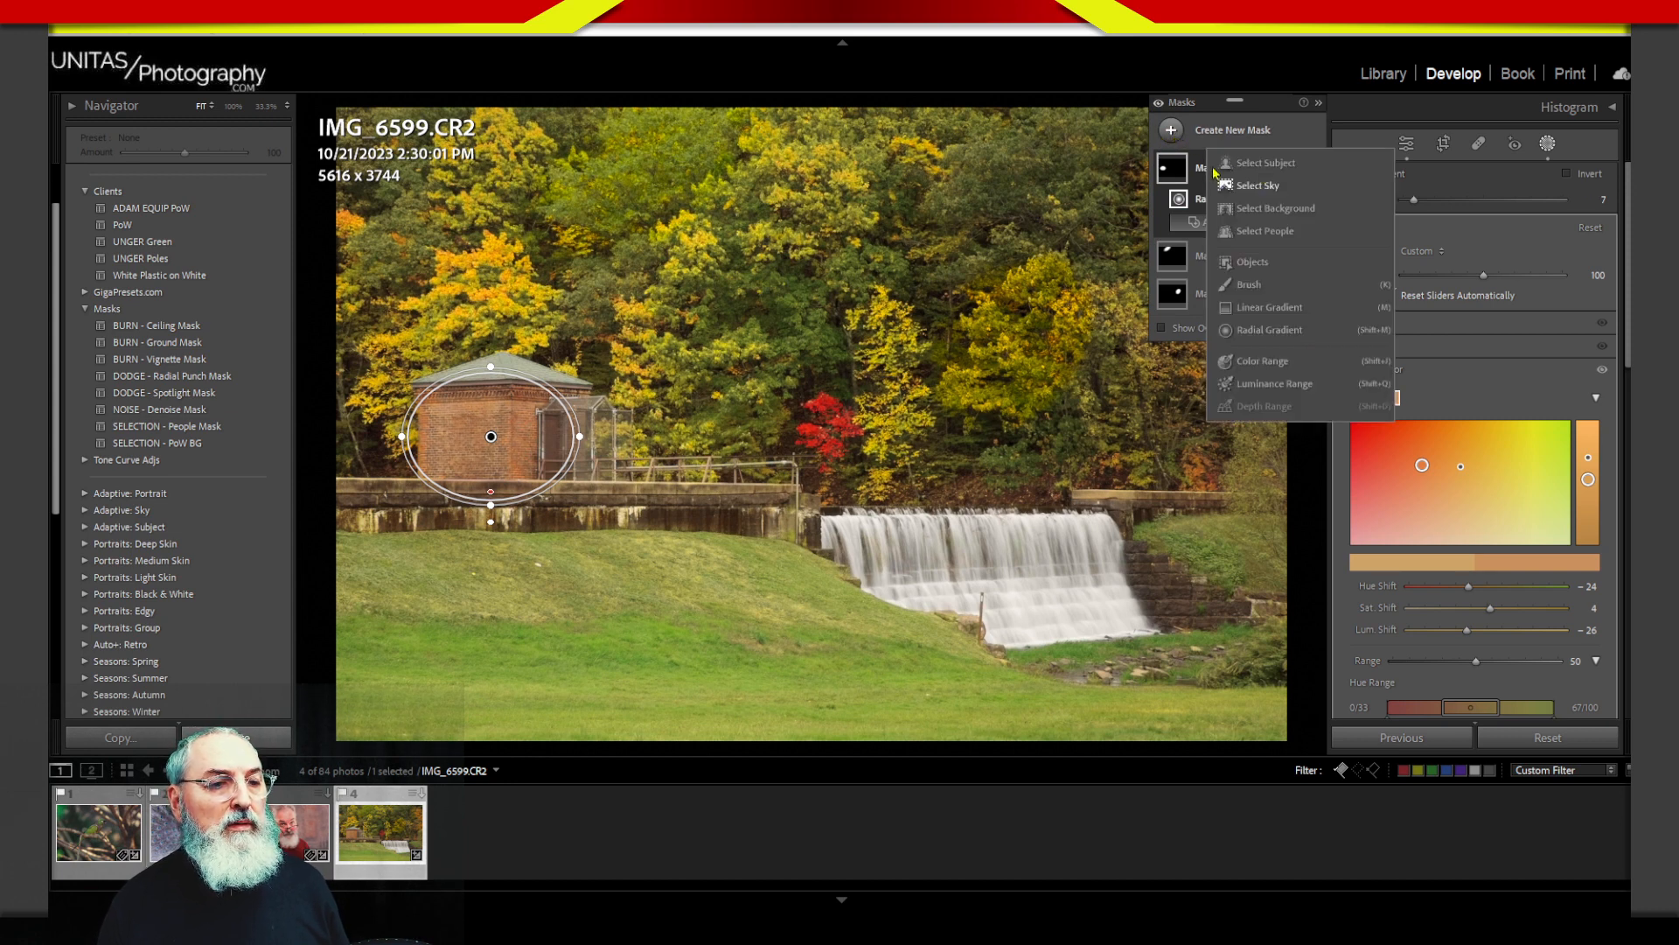
pyautogui.click(1165, 109)
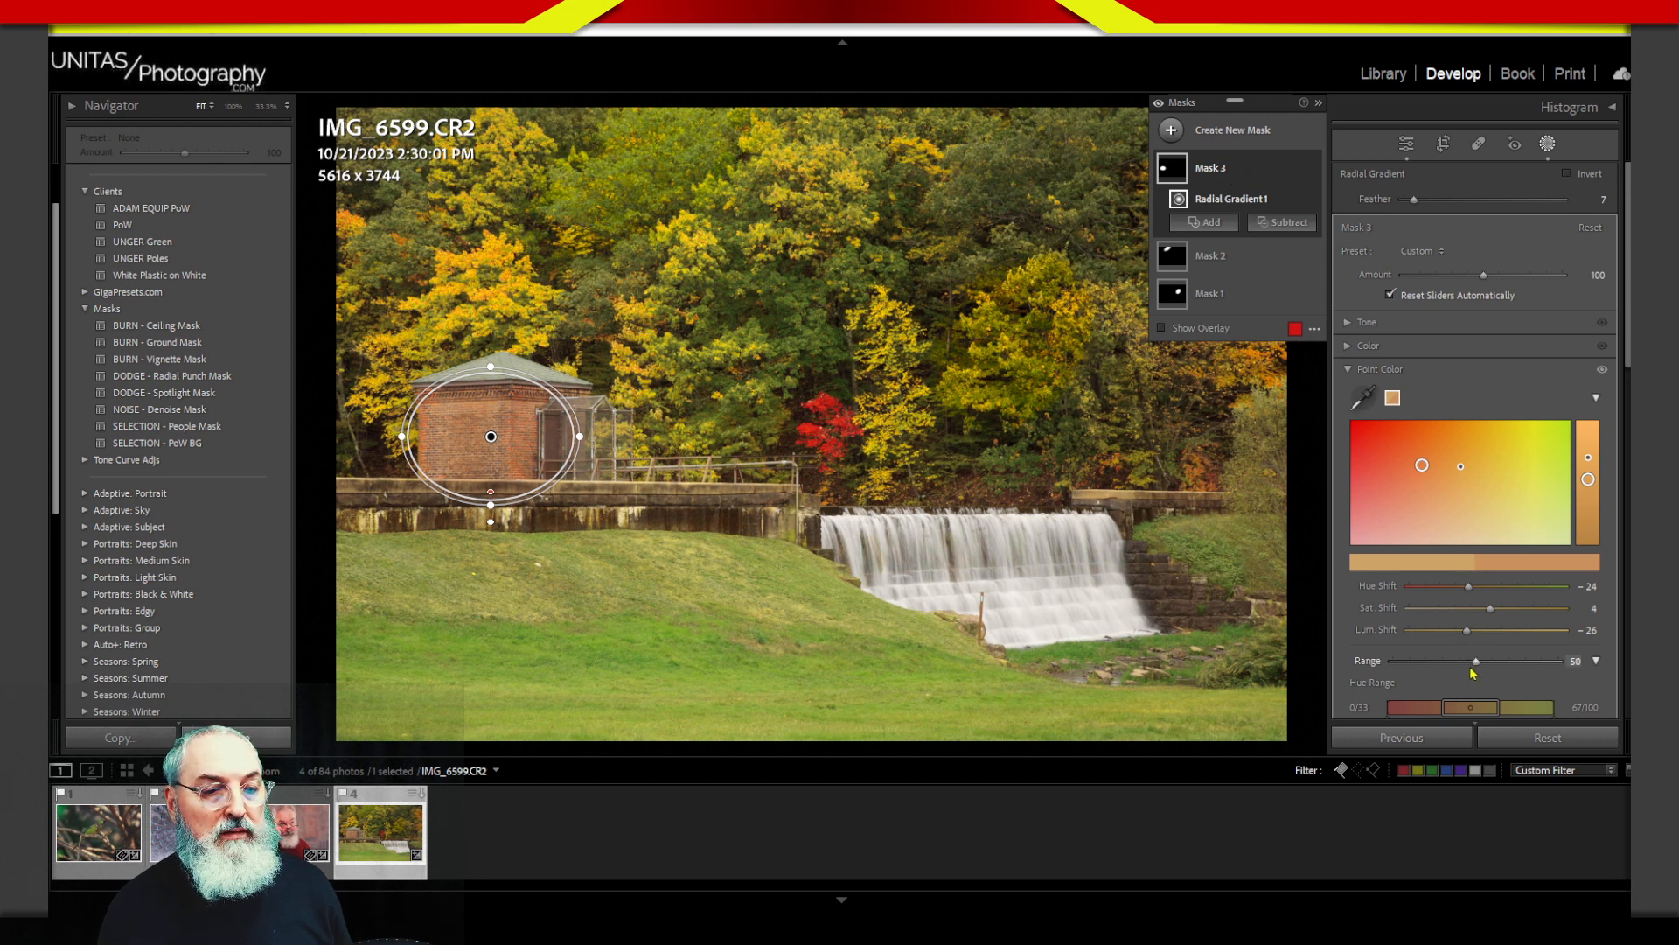
pyautogui.hotkey('shift', 'w')
pyautogui.click(1461, 630)
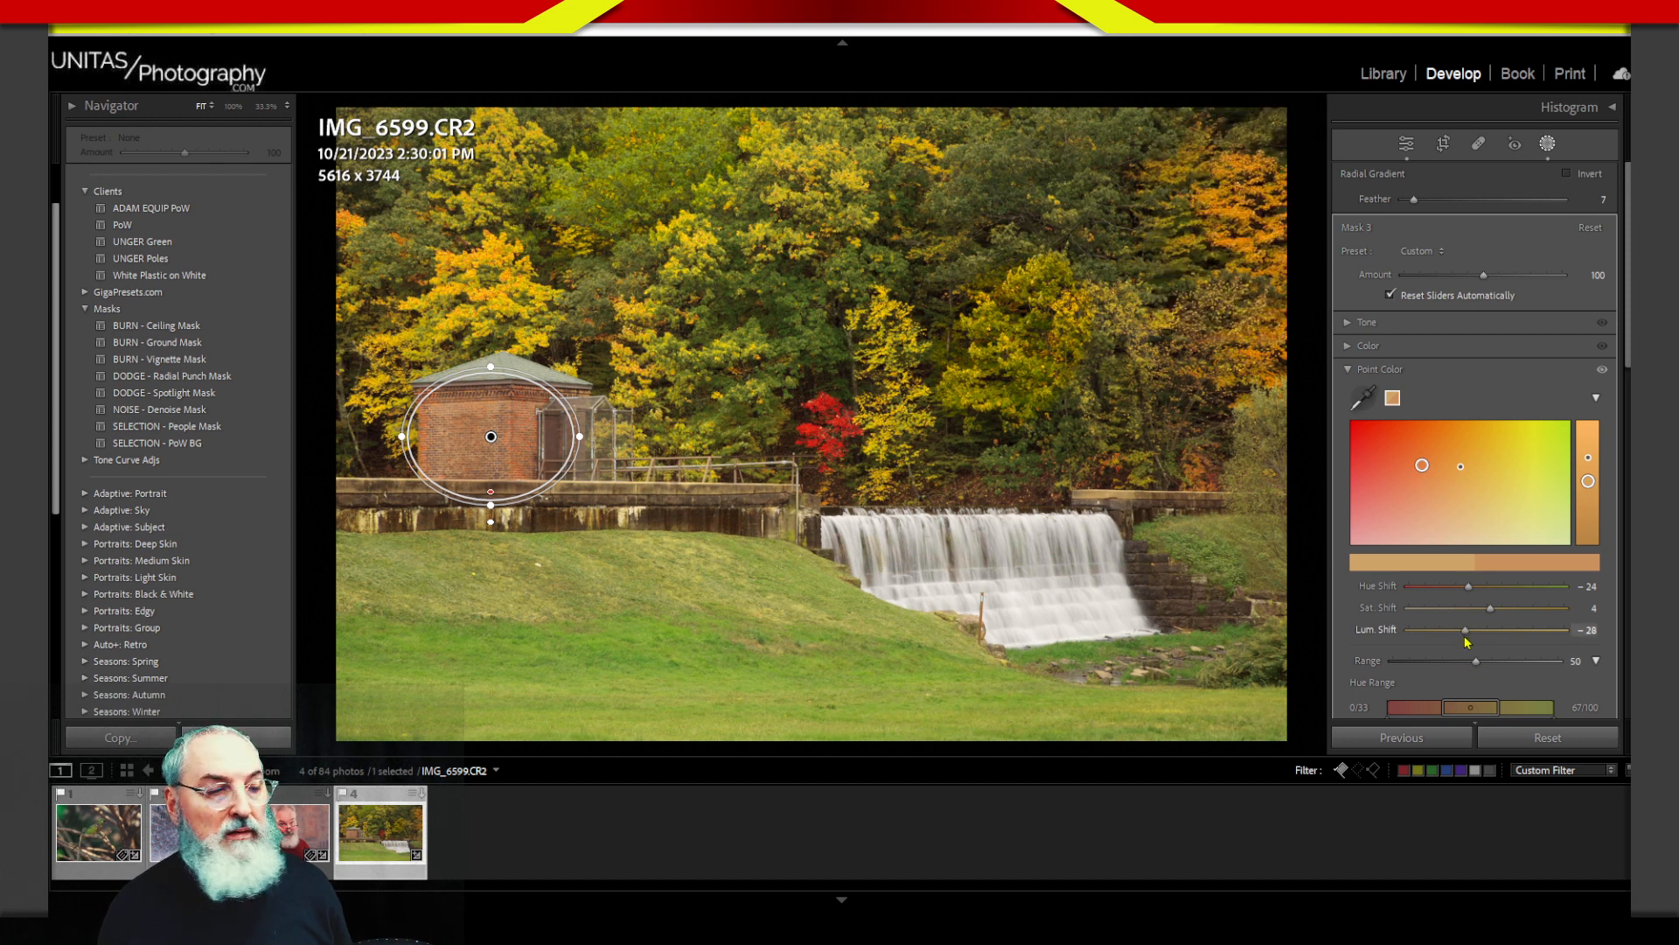
# Step: Close masking and show the photo's before version to check the combined global and masked edits
pyautogui.click(1547, 144)
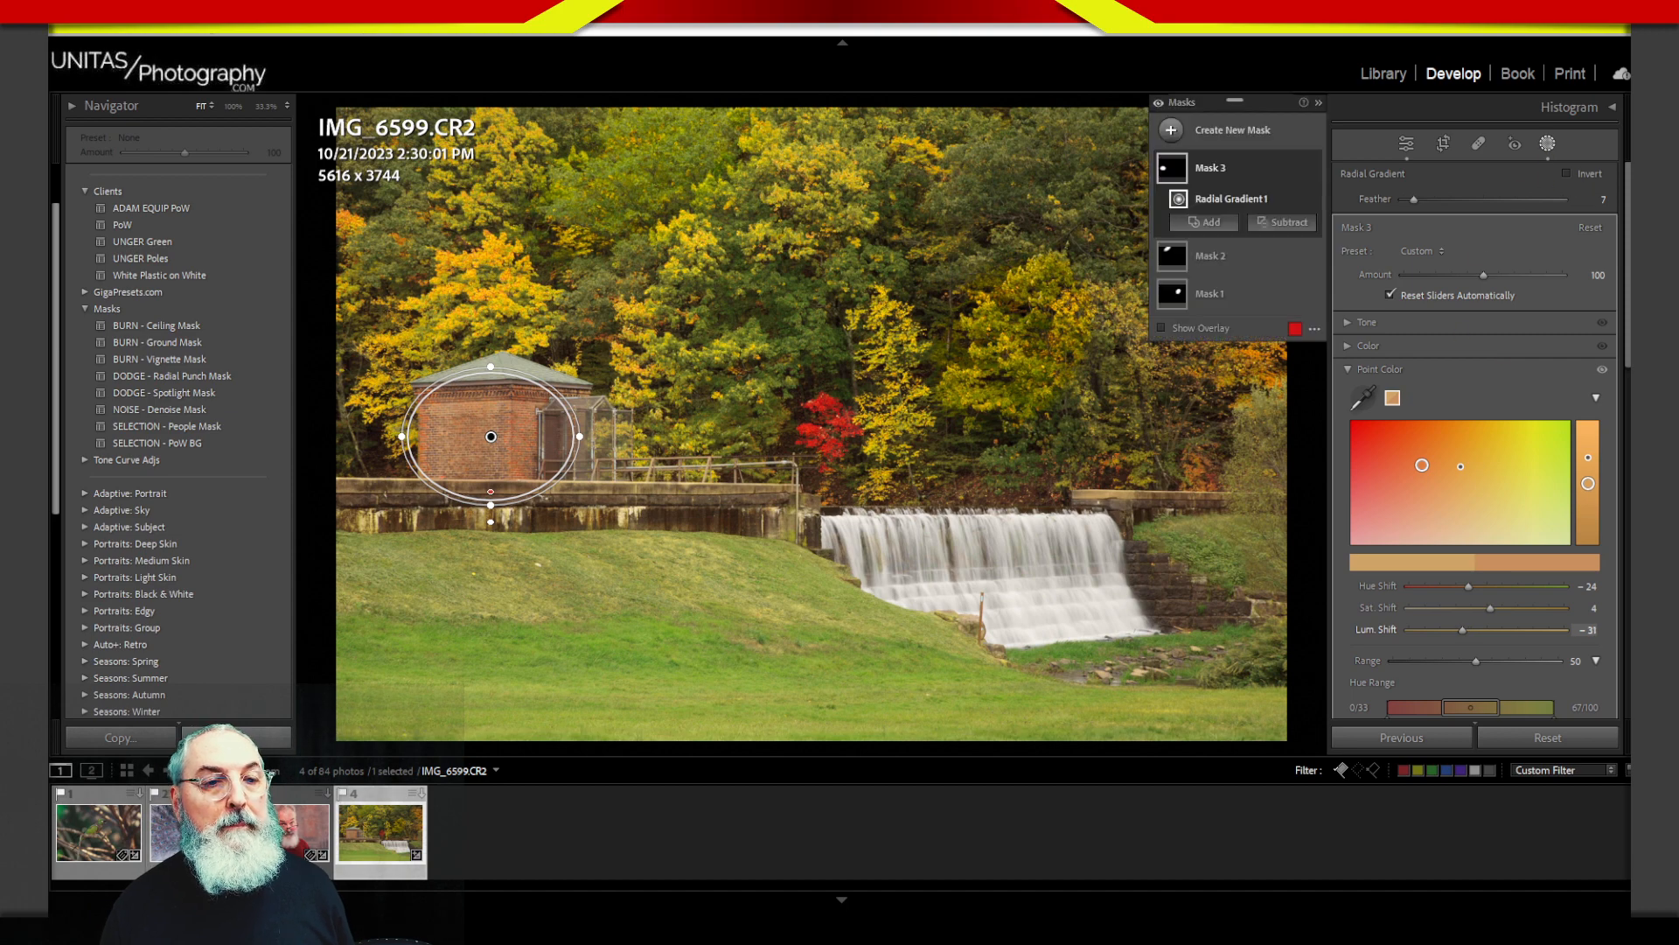
pyautogui.click(1547, 144)
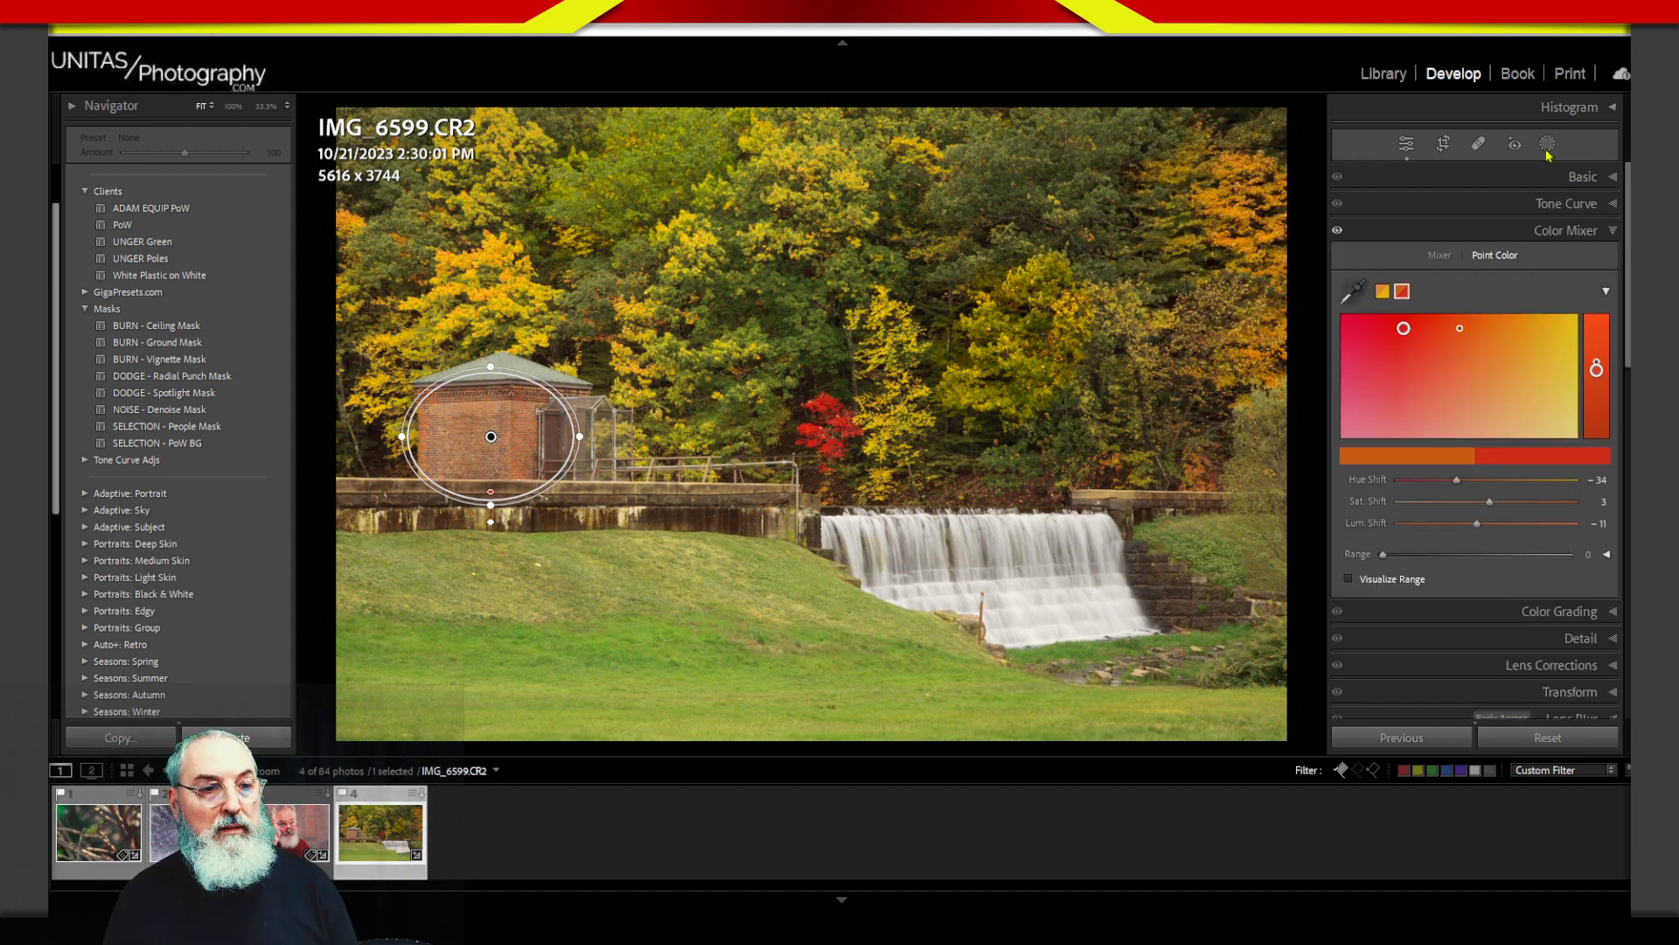
pyautogui.press('\\')
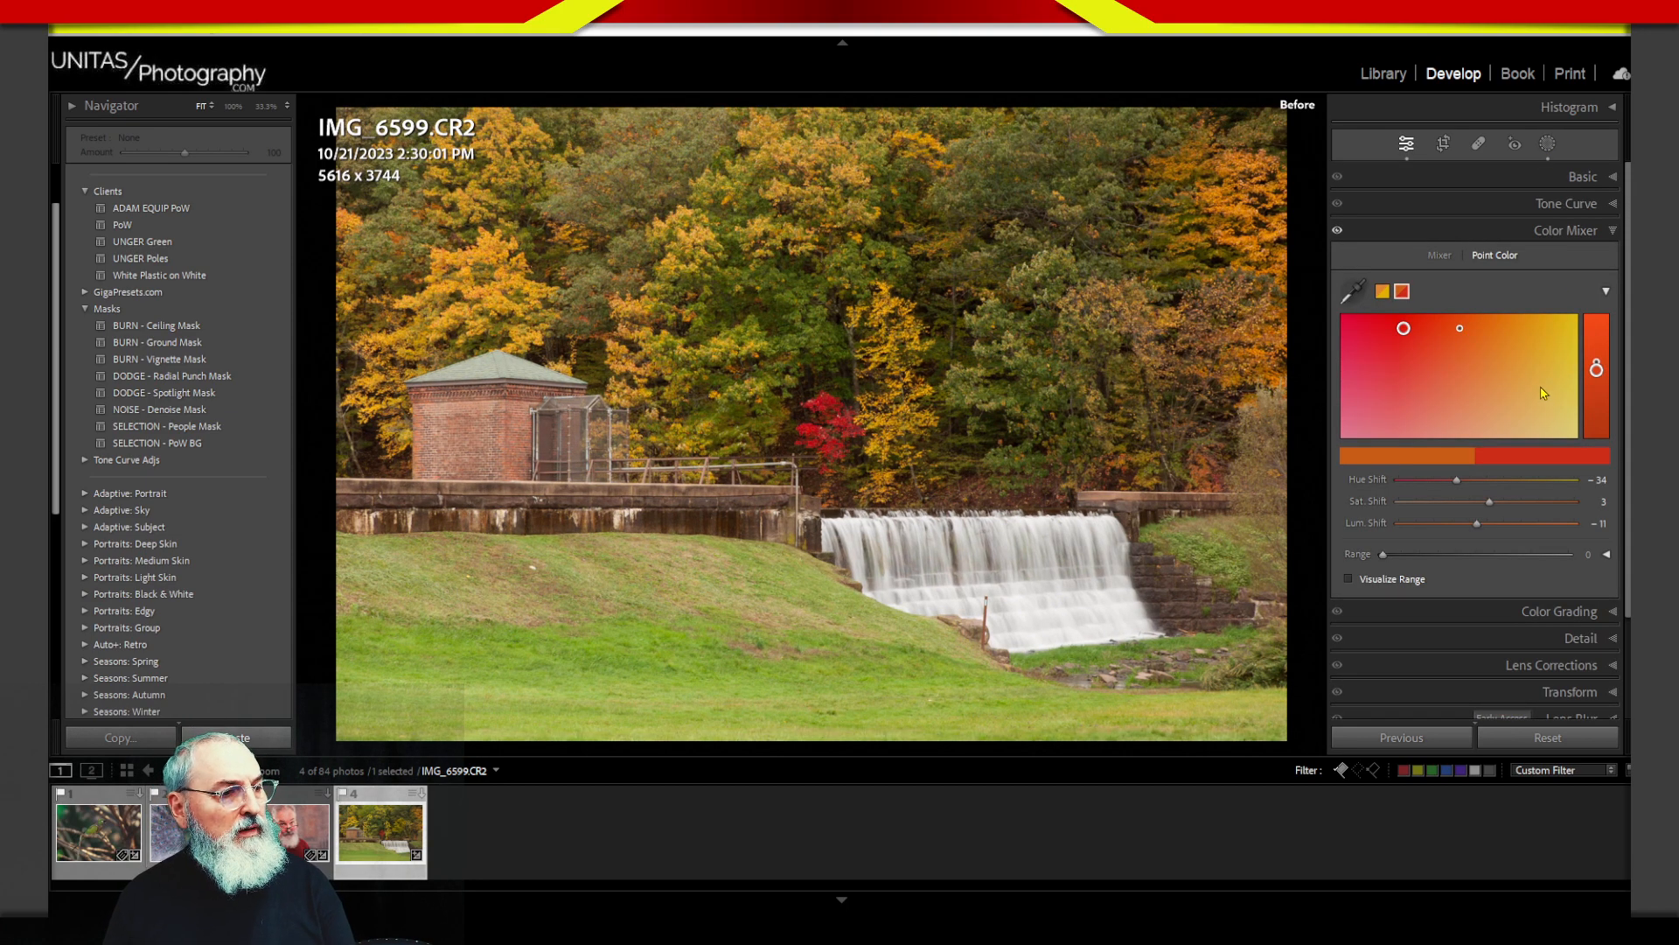
# Step: Compare the waterfall photo's before version with the edited version and return to the edited view
pyautogui.press('\\')
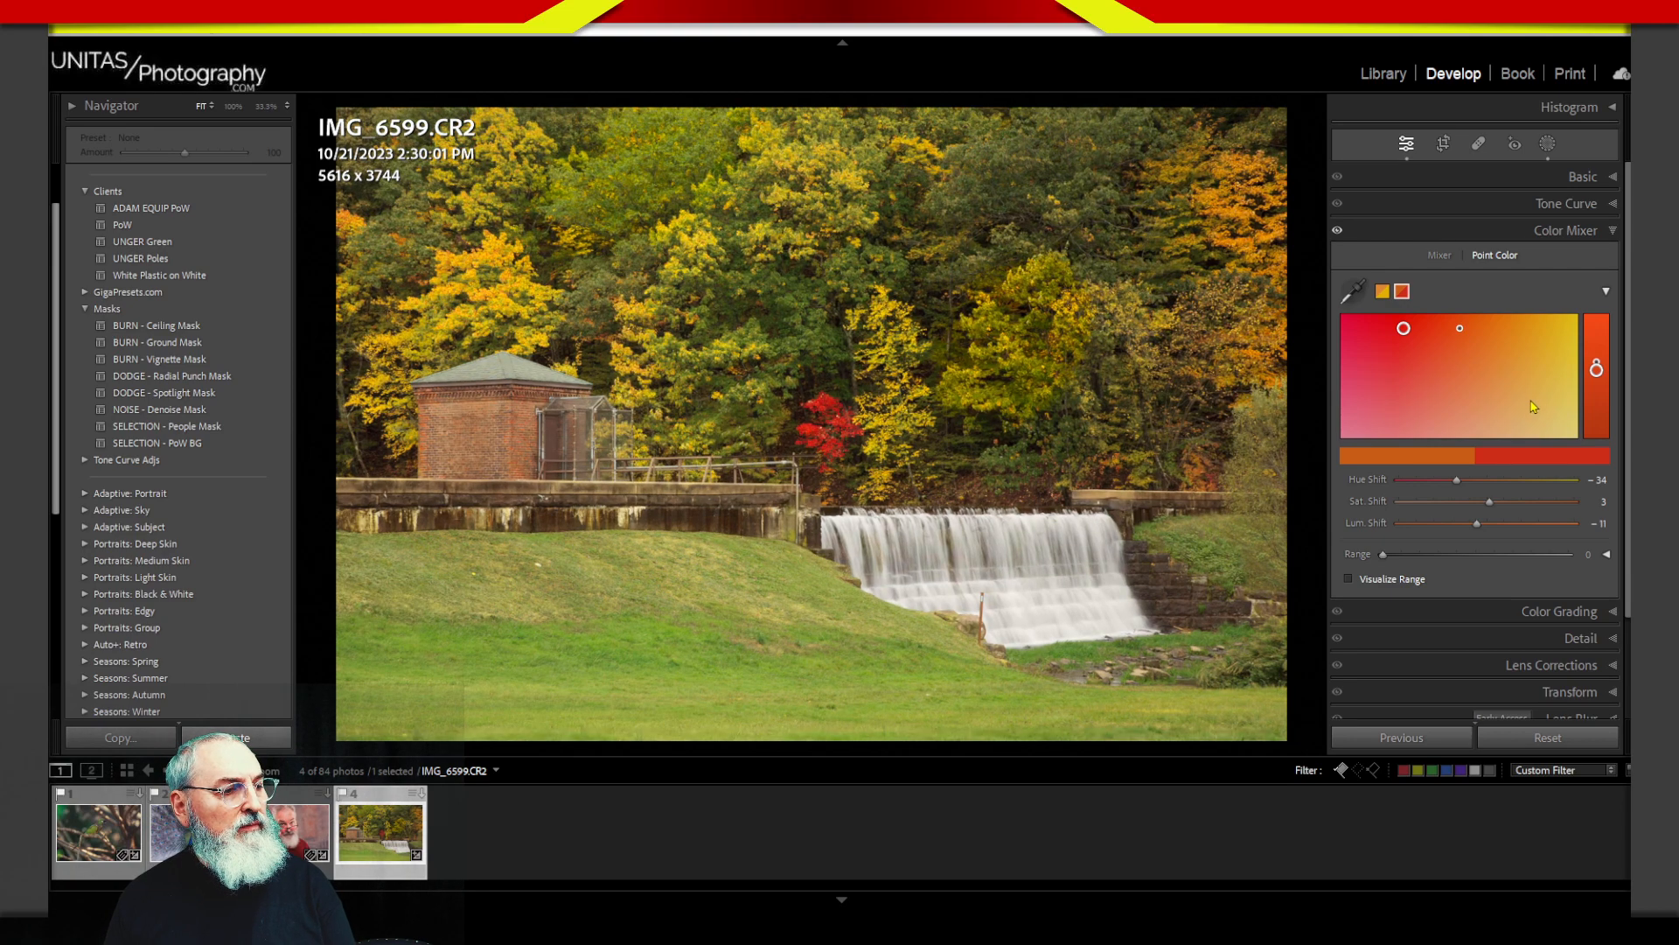
pyautogui.press('\\')
pyautogui.press('\\')
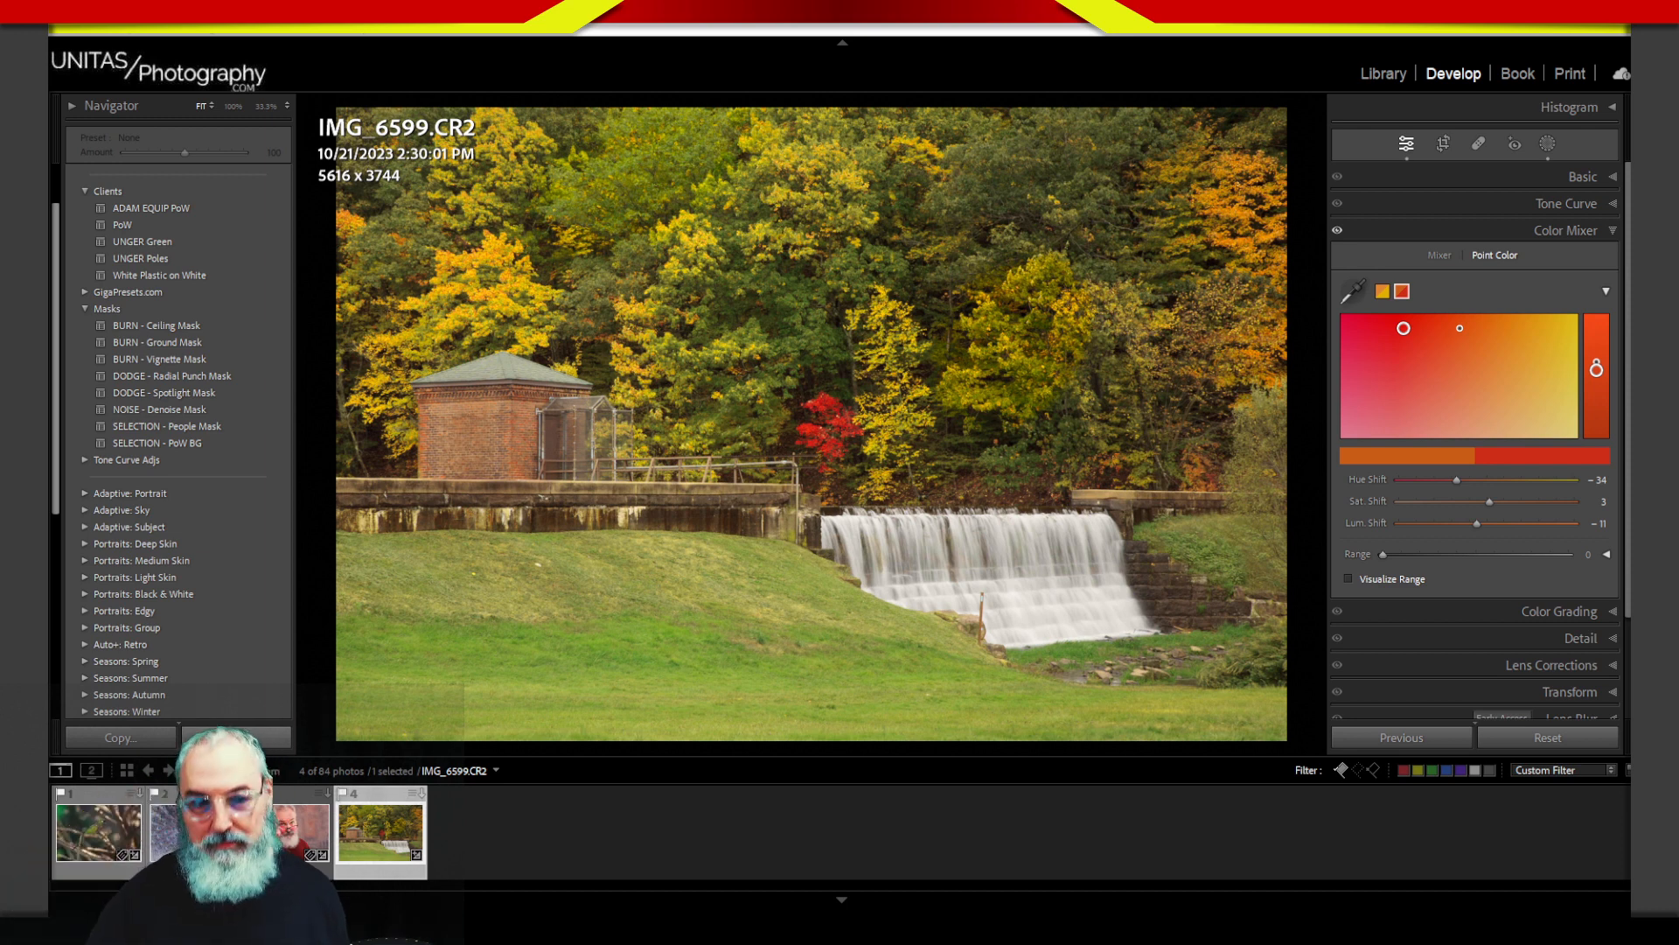
# Step: Try the black-and-white treatment on the waterfall photo and undo it to restore the color version
pyautogui.click(1522, 231)
pyautogui.click(1533, 178)
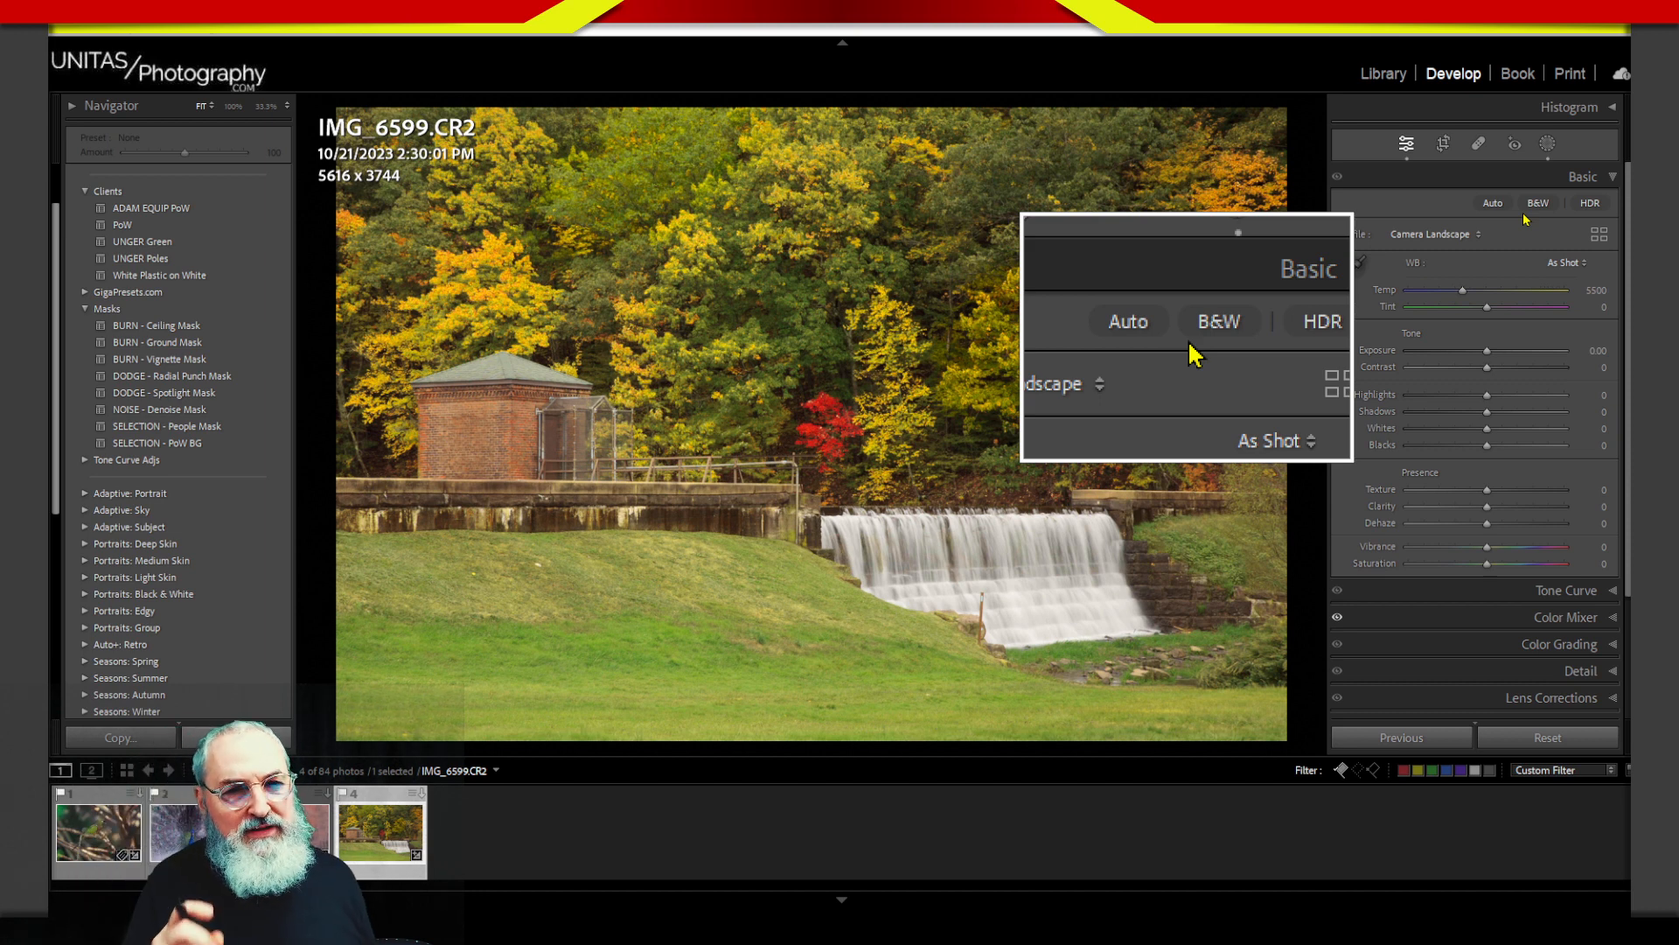
pyautogui.click(1535, 207)
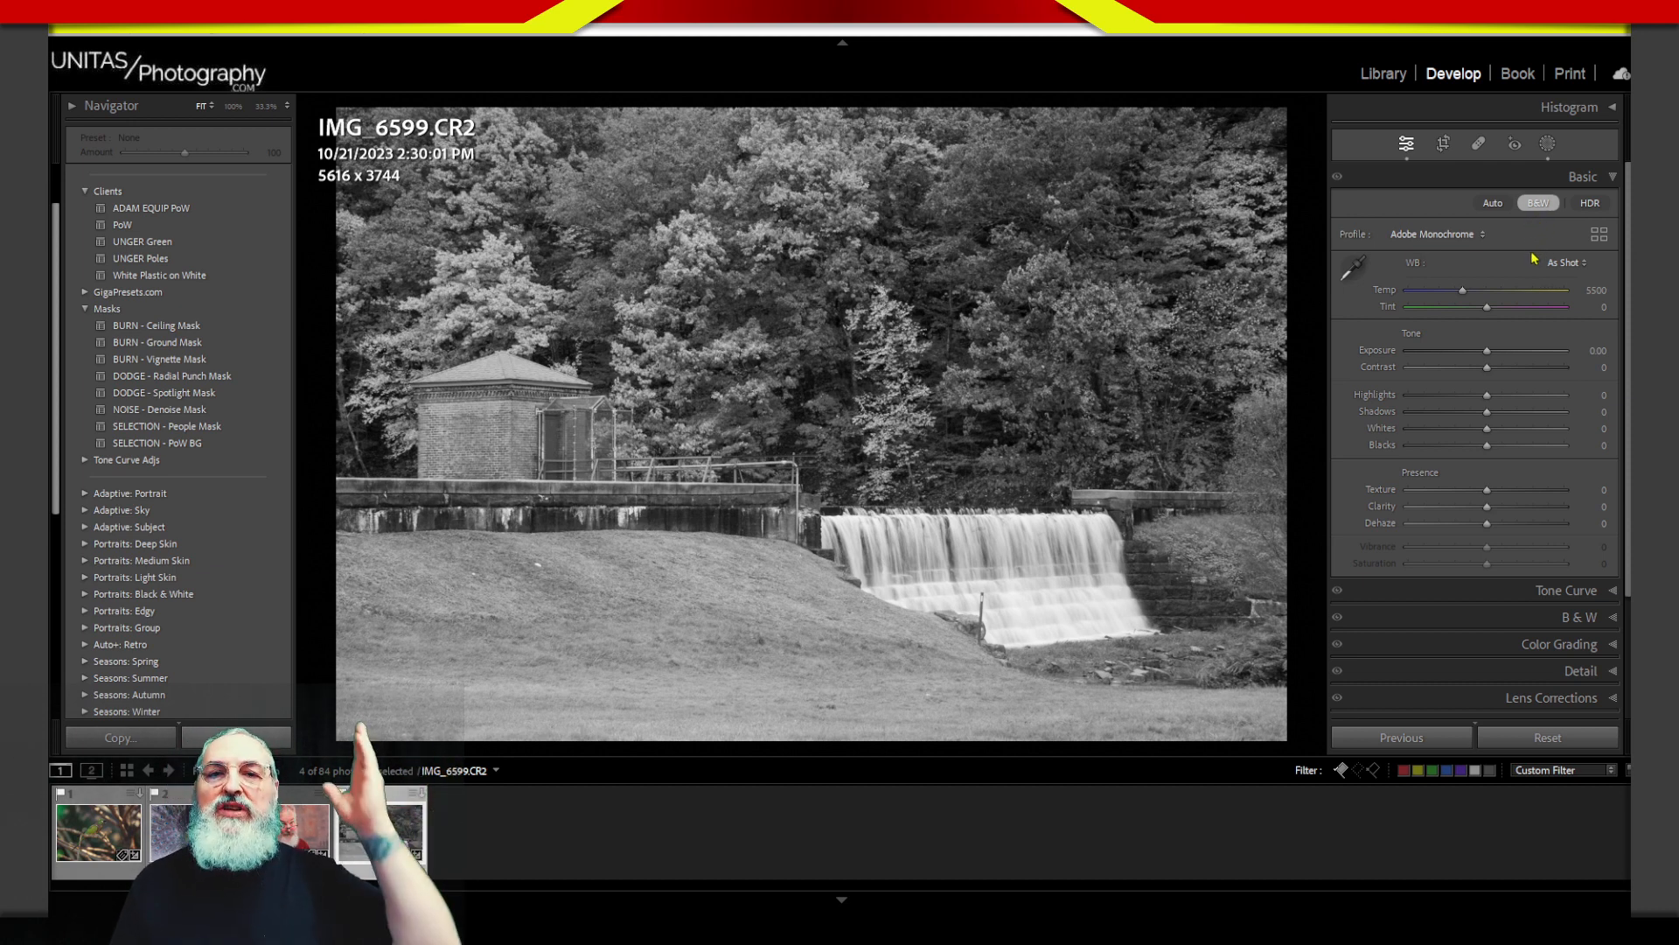
pyautogui.hotkey('ctrl', 'z')
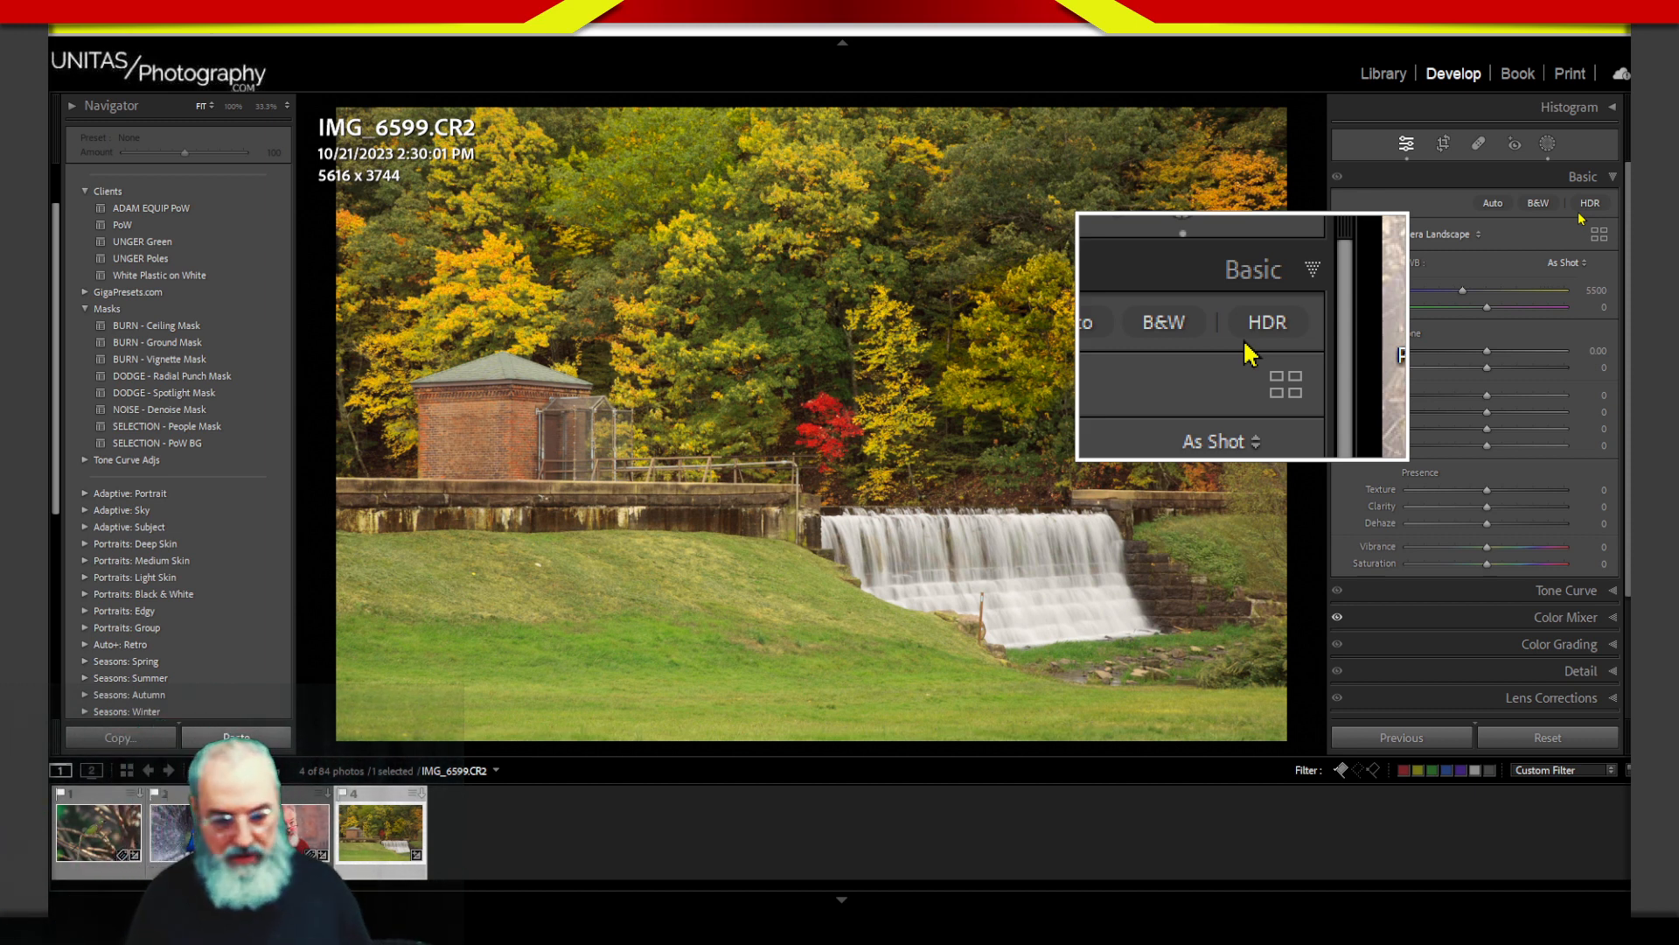
# Step: Enable HDR editing on the waterfall photo, examine the SDR and HDR ranges in the histogram, and turn HDR off again
pyautogui.click(1585, 207)
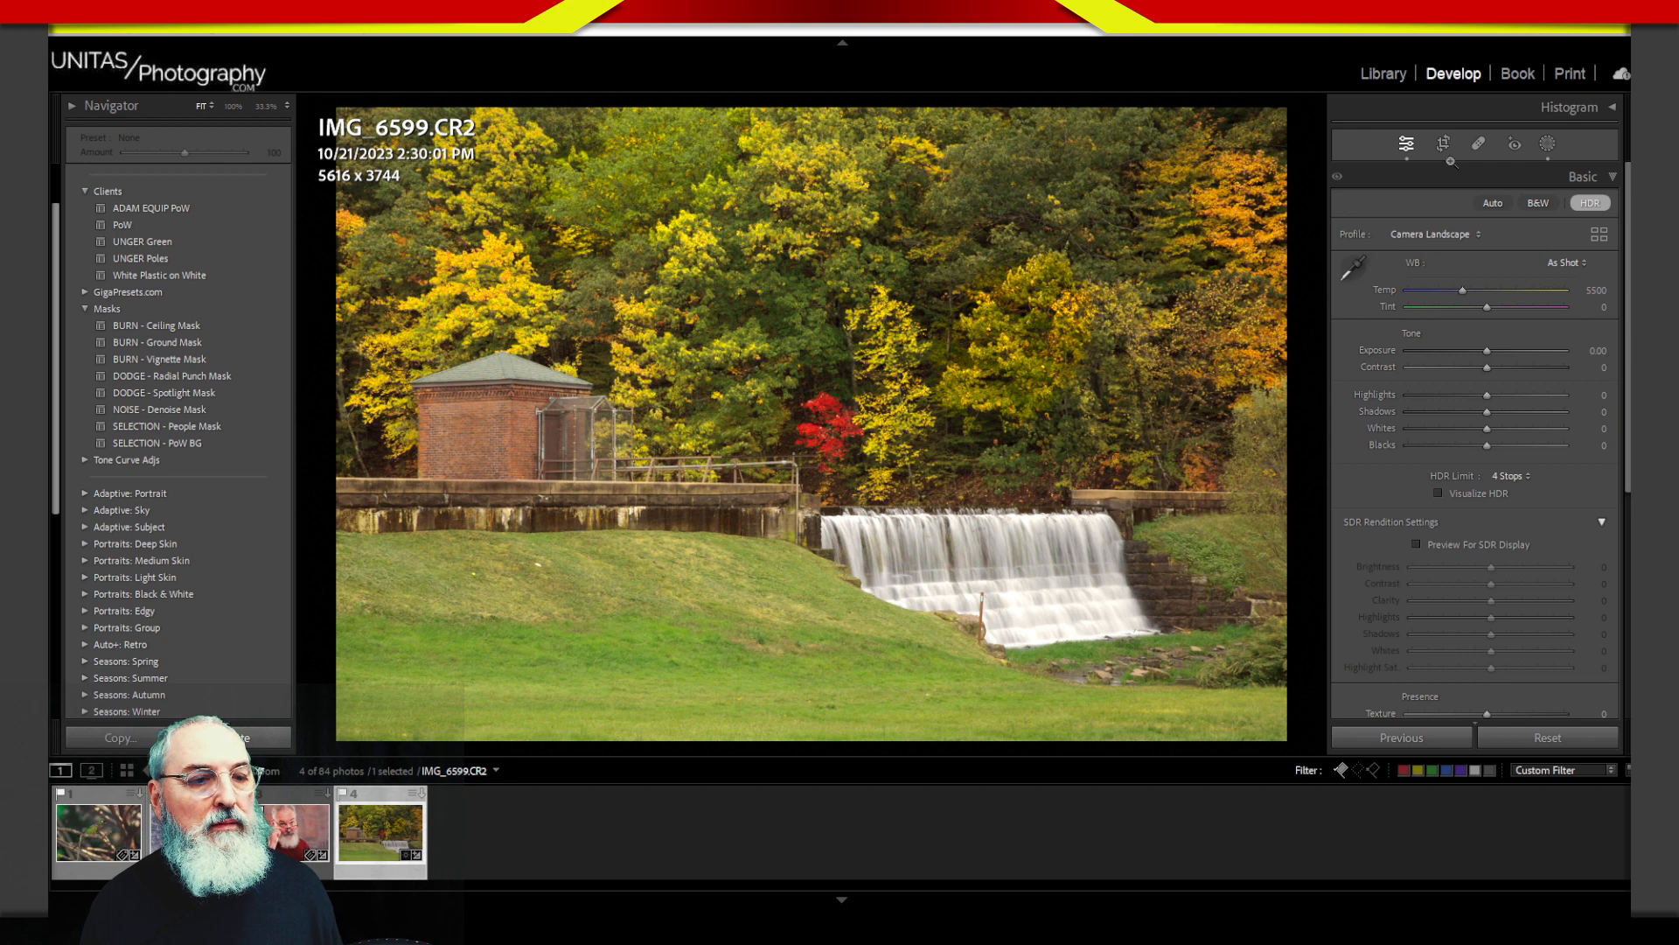
pyautogui.click(1572, 109)
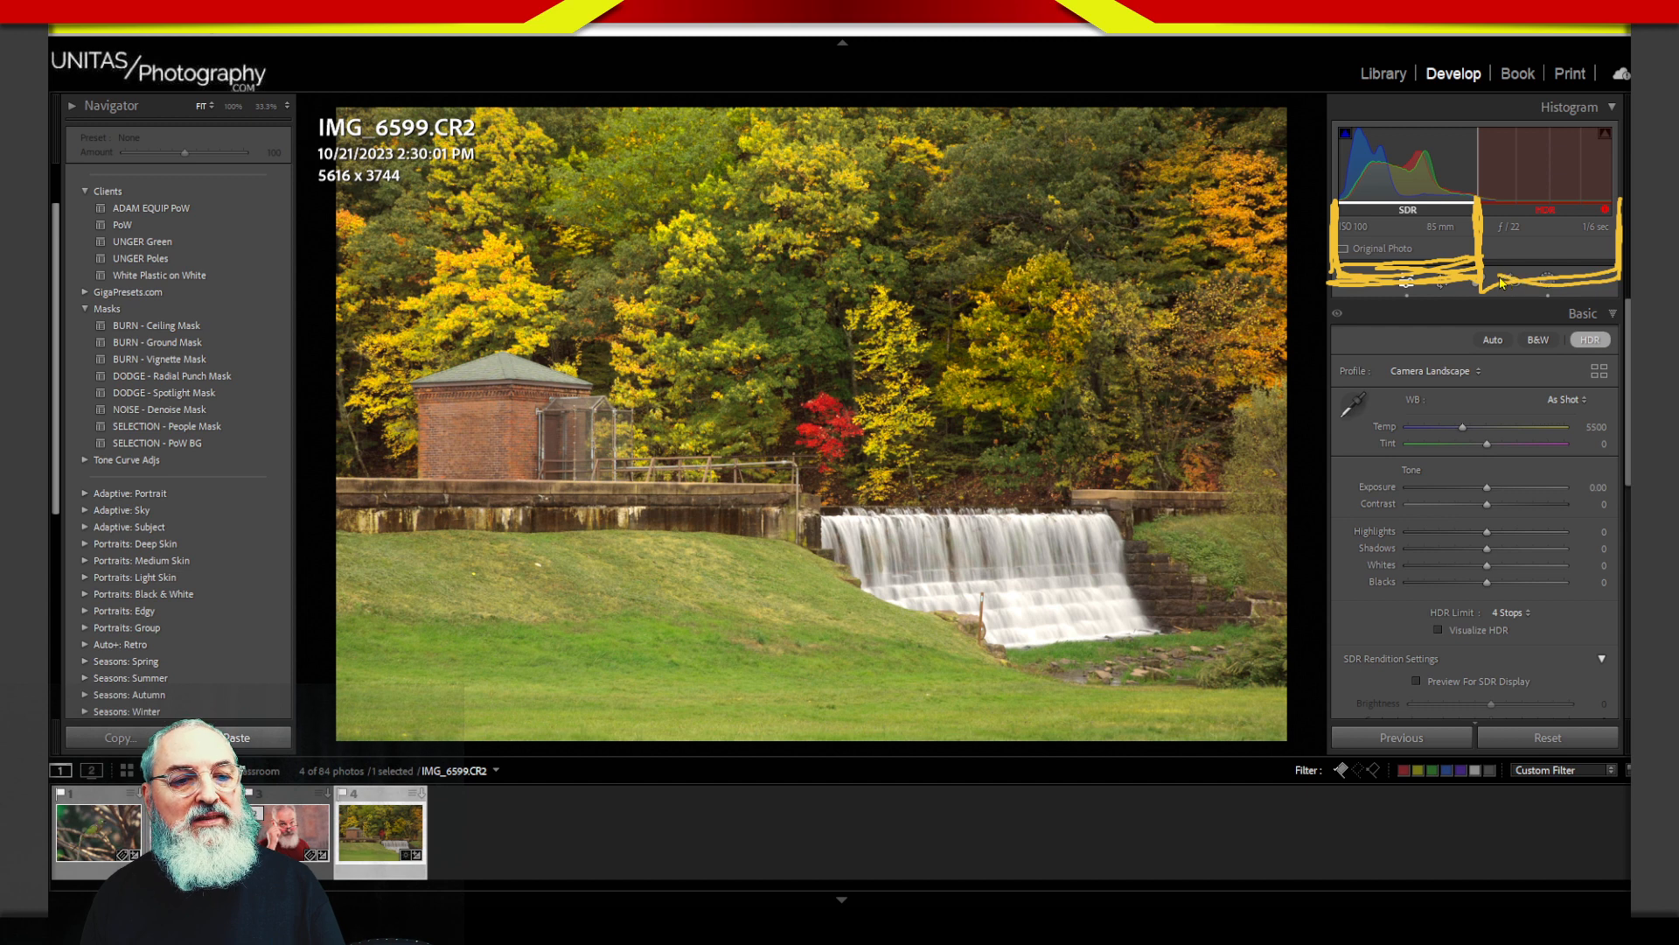
pyautogui.moveTo(1496, 276)
pyautogui.mouseDown()
pyautogui.moveTo(1615, 256)
pyautogui.moveTo(1614, 282)
pyautogui.mouseUp()
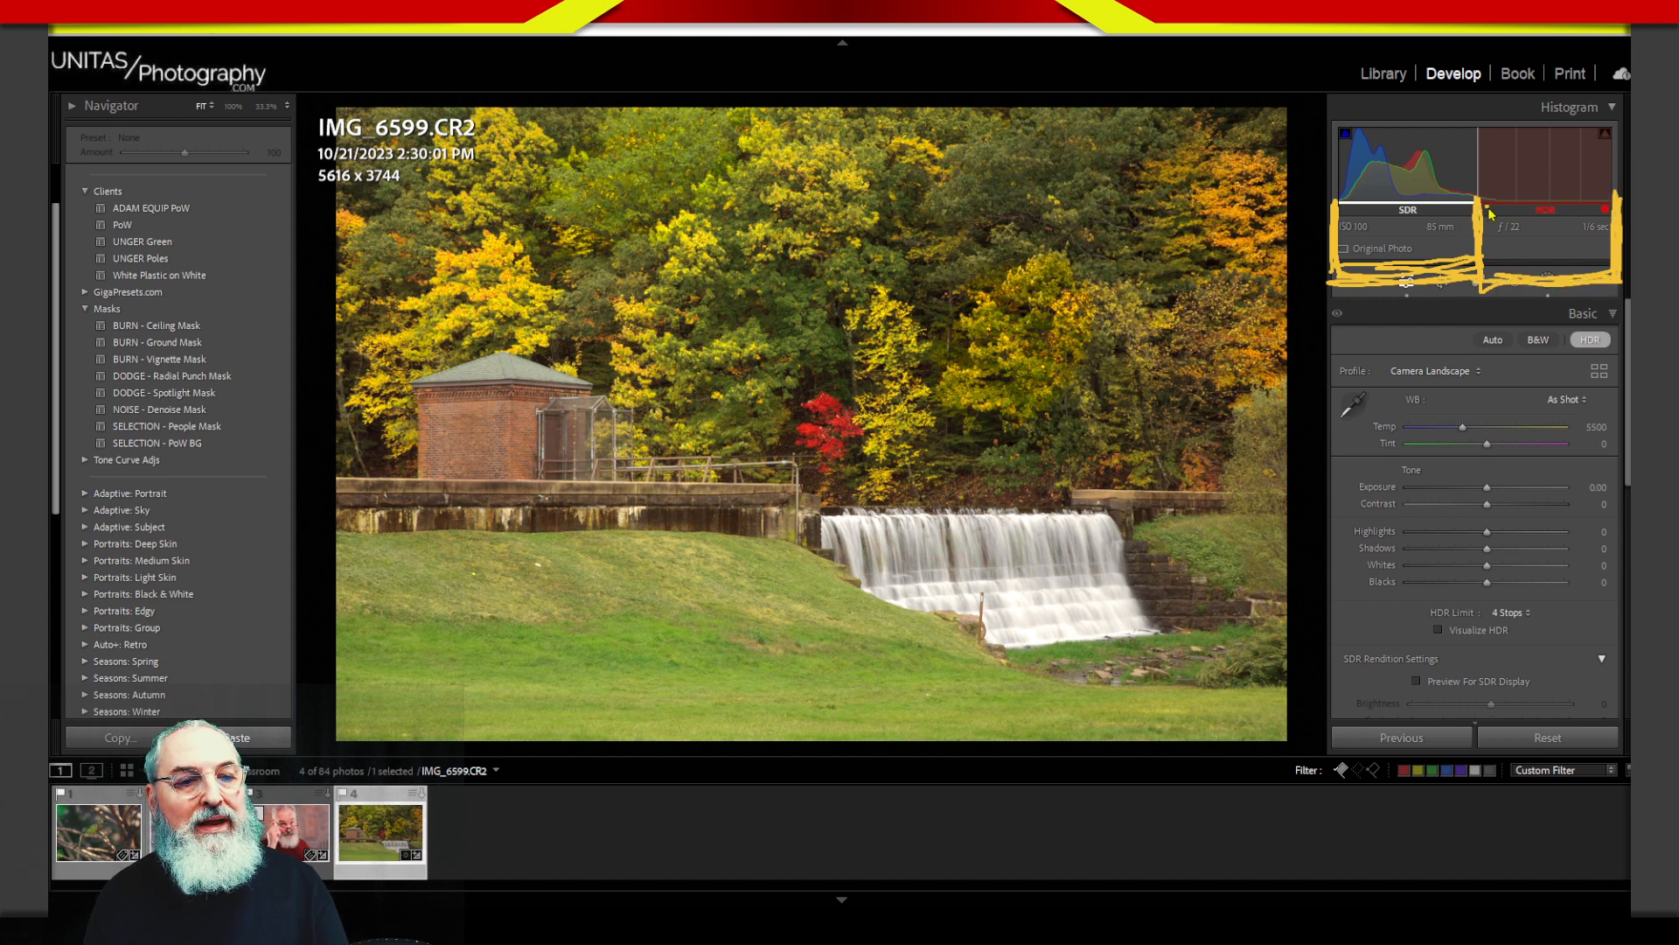
pyautogui.moveTo(1490, 213)
pyautogui.mouseDown()
pyautogui.moveTo(1557, 184)
pyautogui.moveTo(1541, 240)
pyautogui.mouseUp()
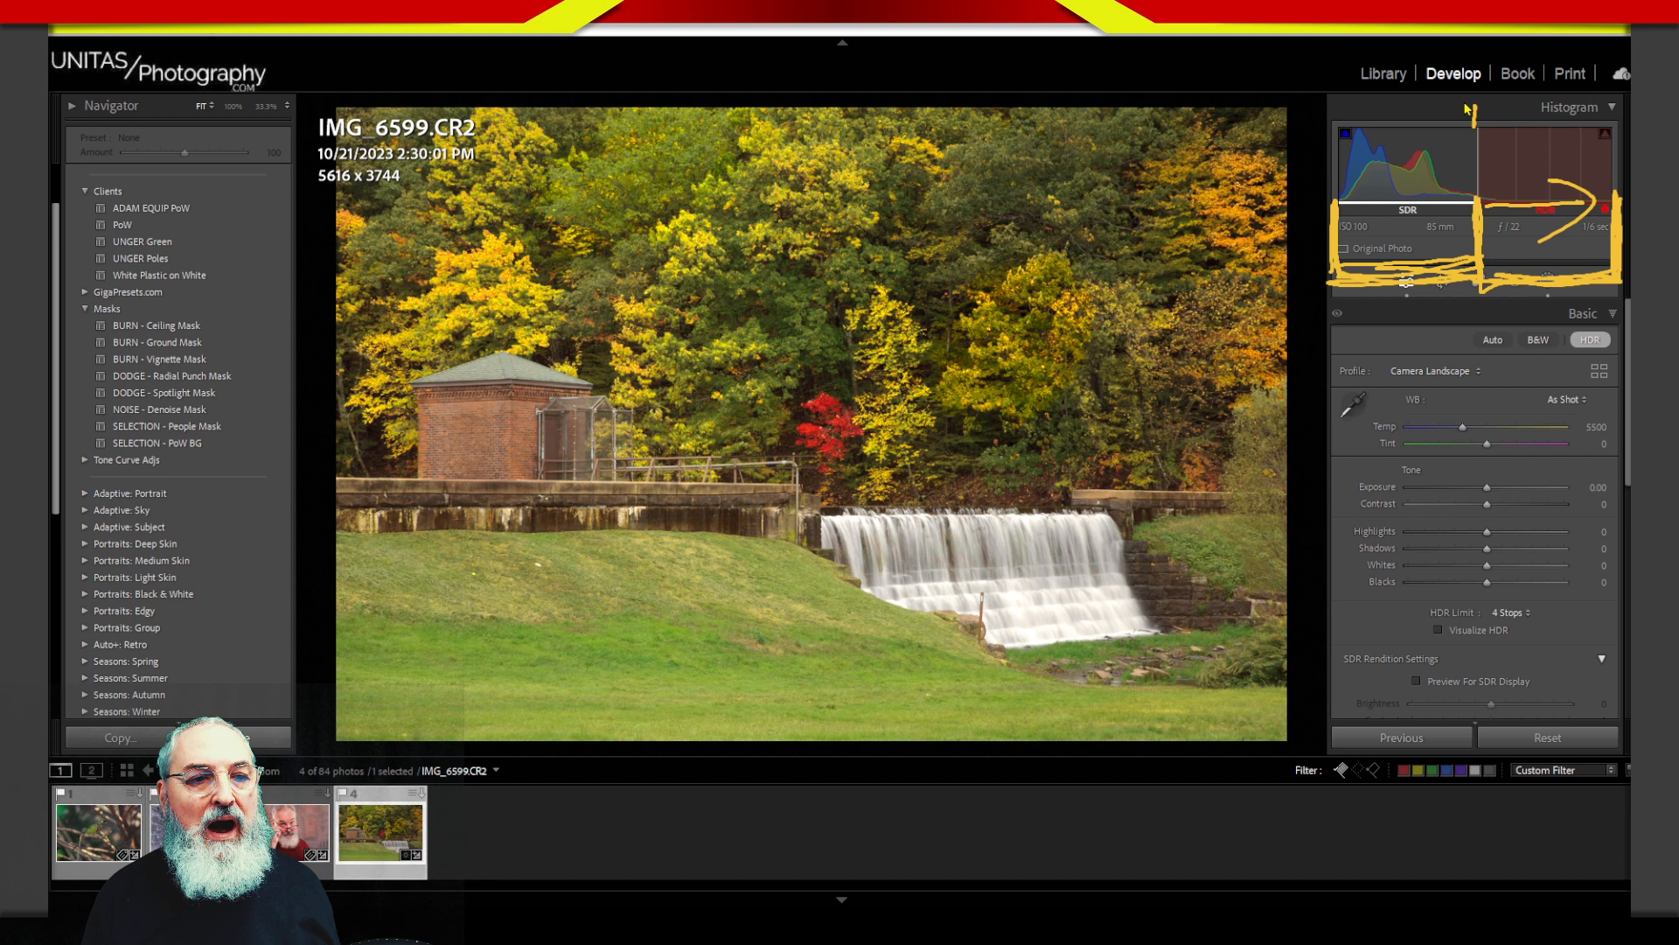
pyautogui.moveTo(1459, 103)
pyautogui.mouseDown()
pyautogui.moveTo(1456, 118)
pyautogui.moveTo(1478, 83)
pyautogui.moveTo(1478, 101)
pyautogui.mouseUp()
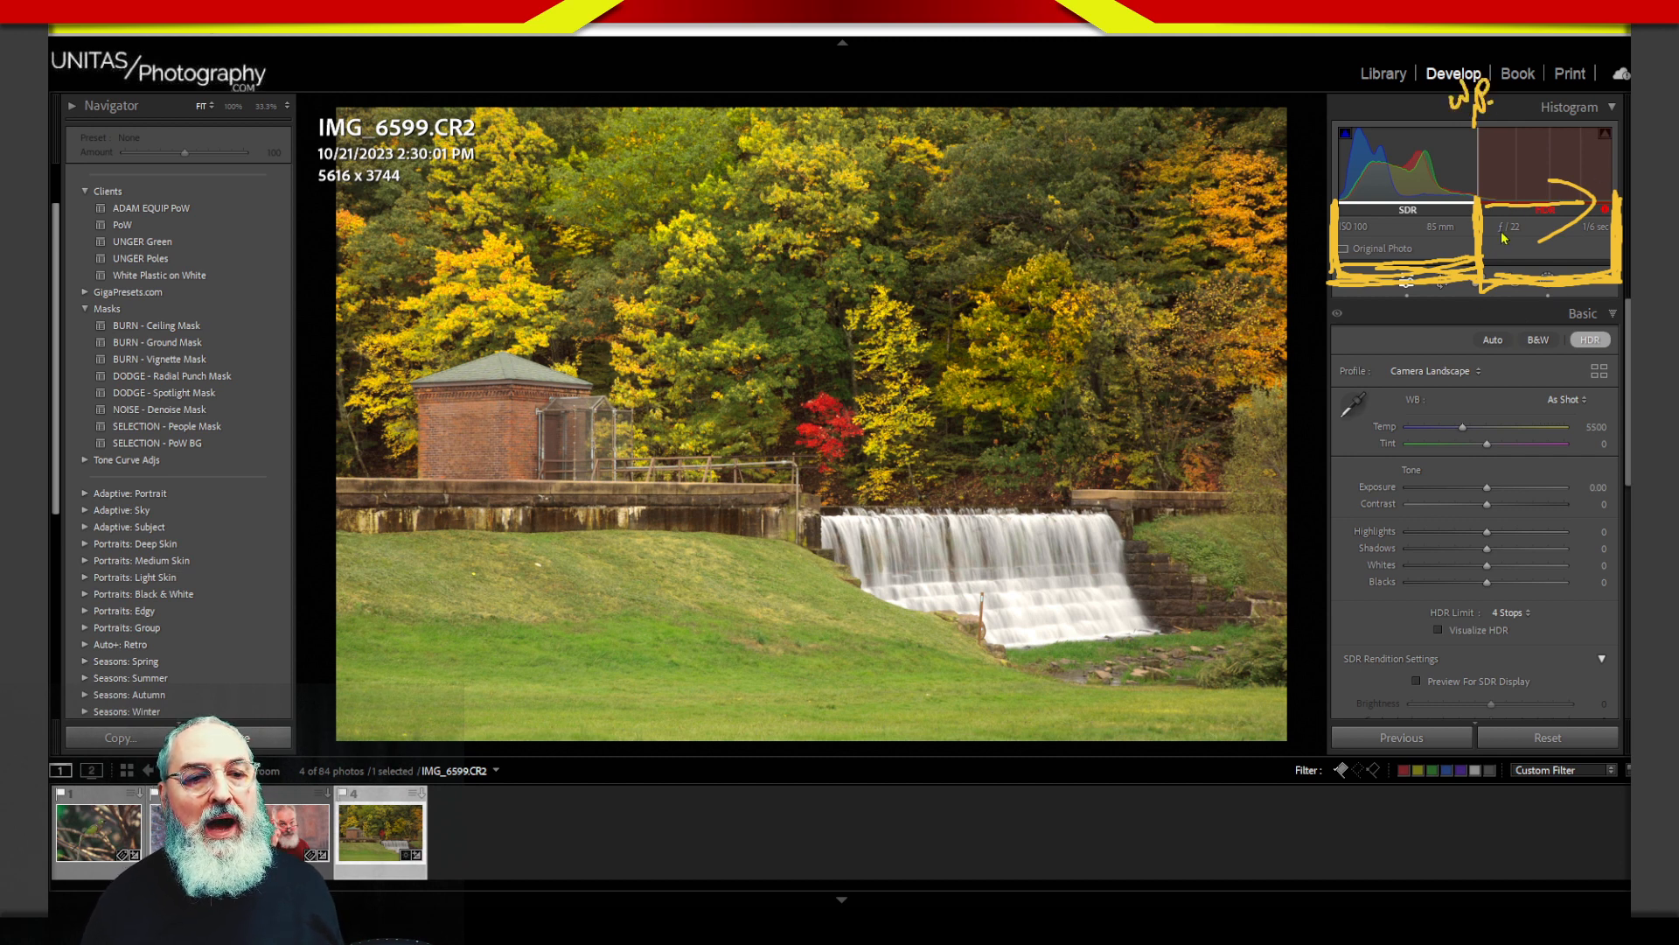
pyautogui.press('Escape')
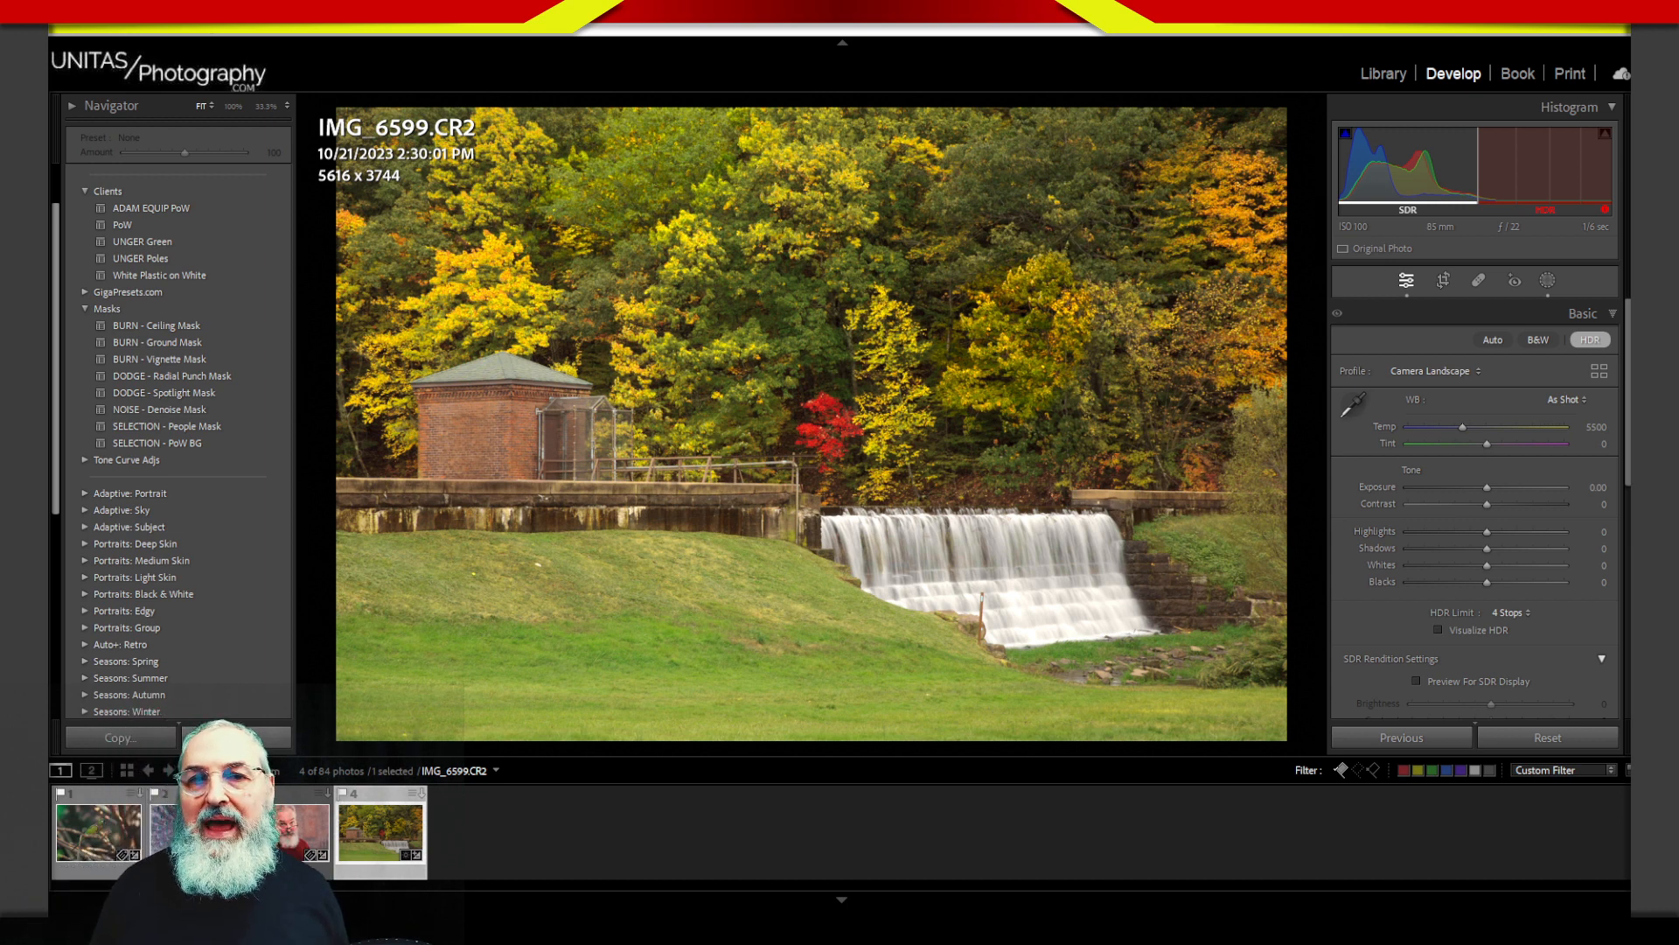
pyautogui.hotkey('shift', 'h')
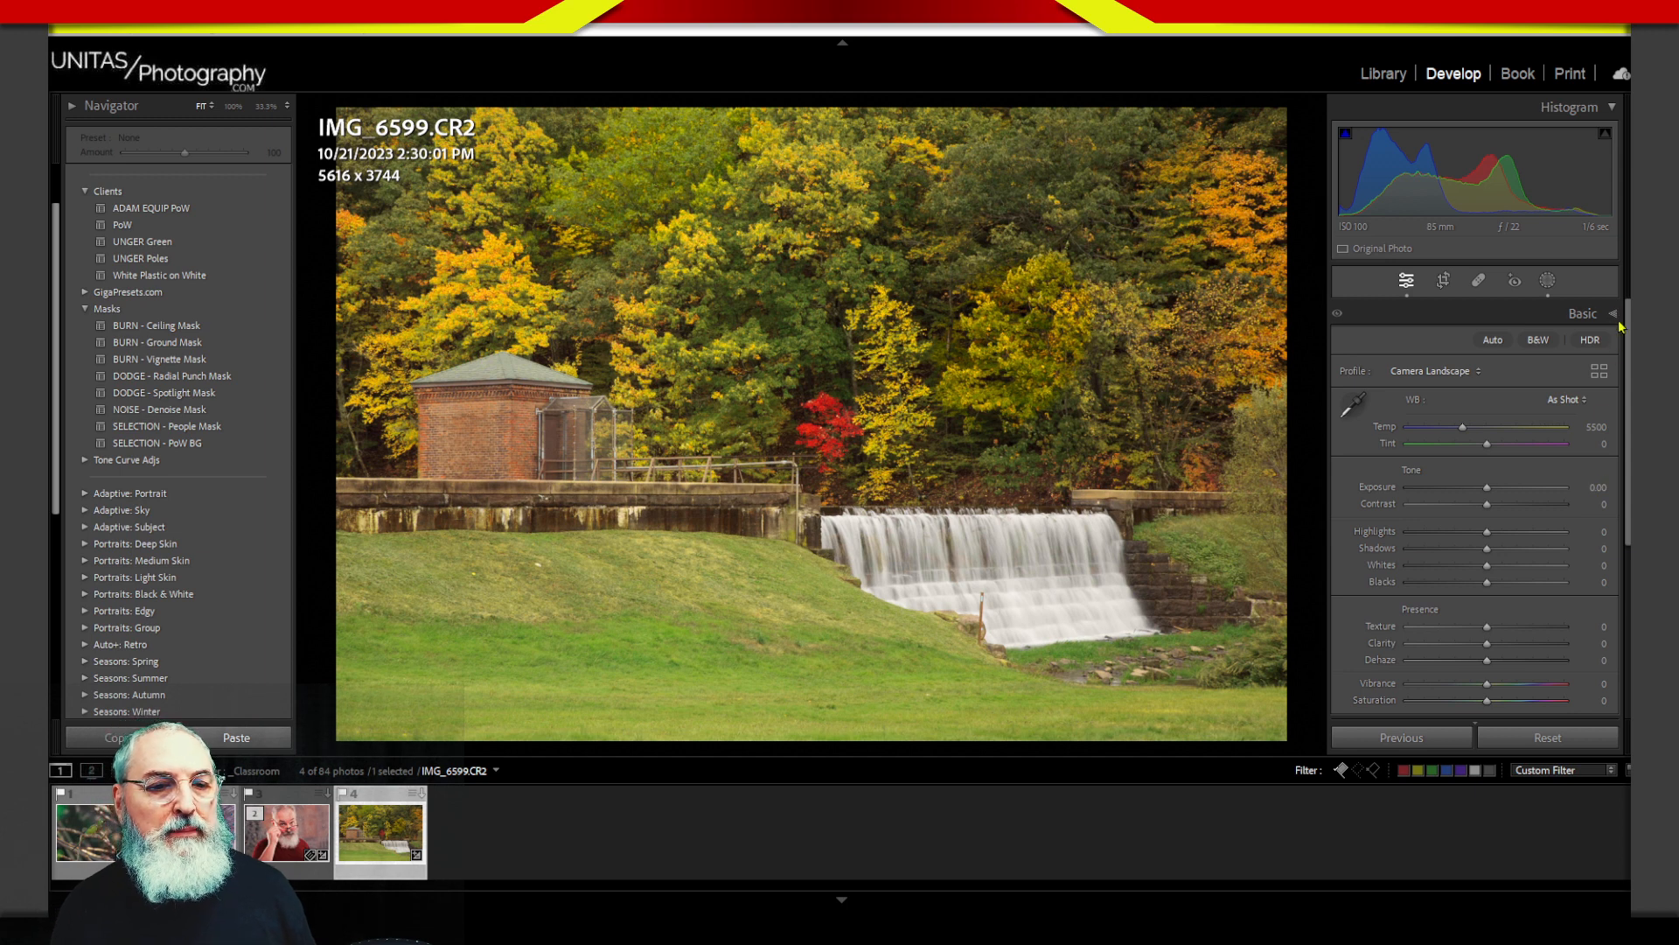
pyautogui.click(1584, 313)
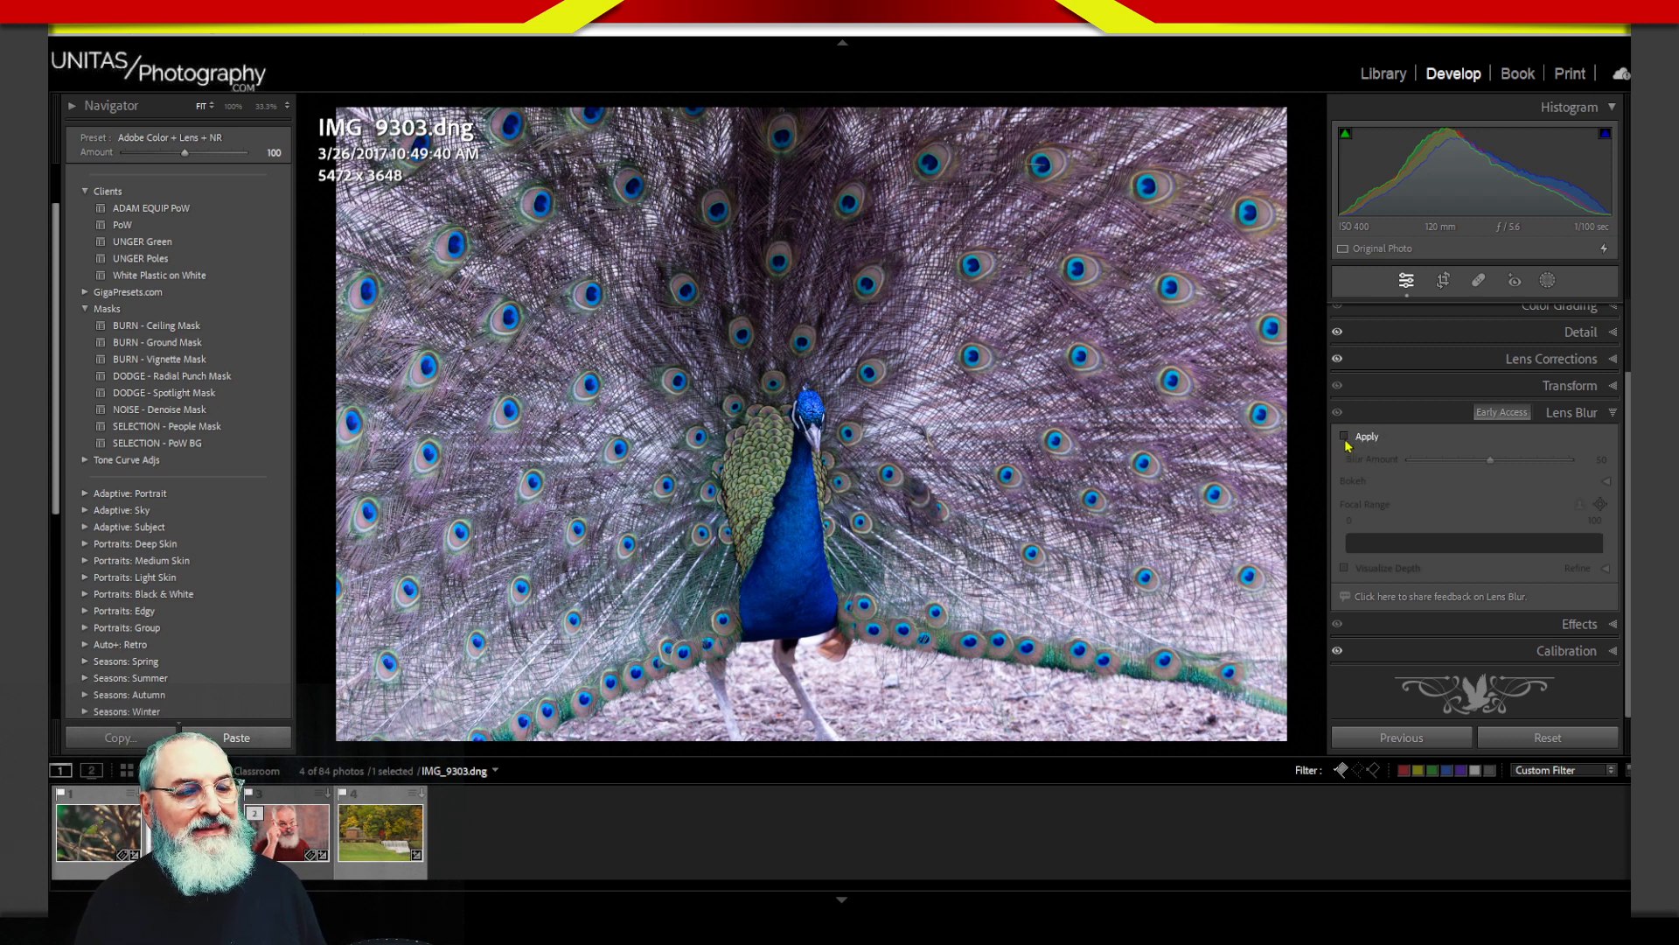
# Step: Apply Lens Blur to the peacock photo IMG_9303.dng with a blur amount of 25, and collapse the Lens Blur settings
pyautogui.click(1346, 442)
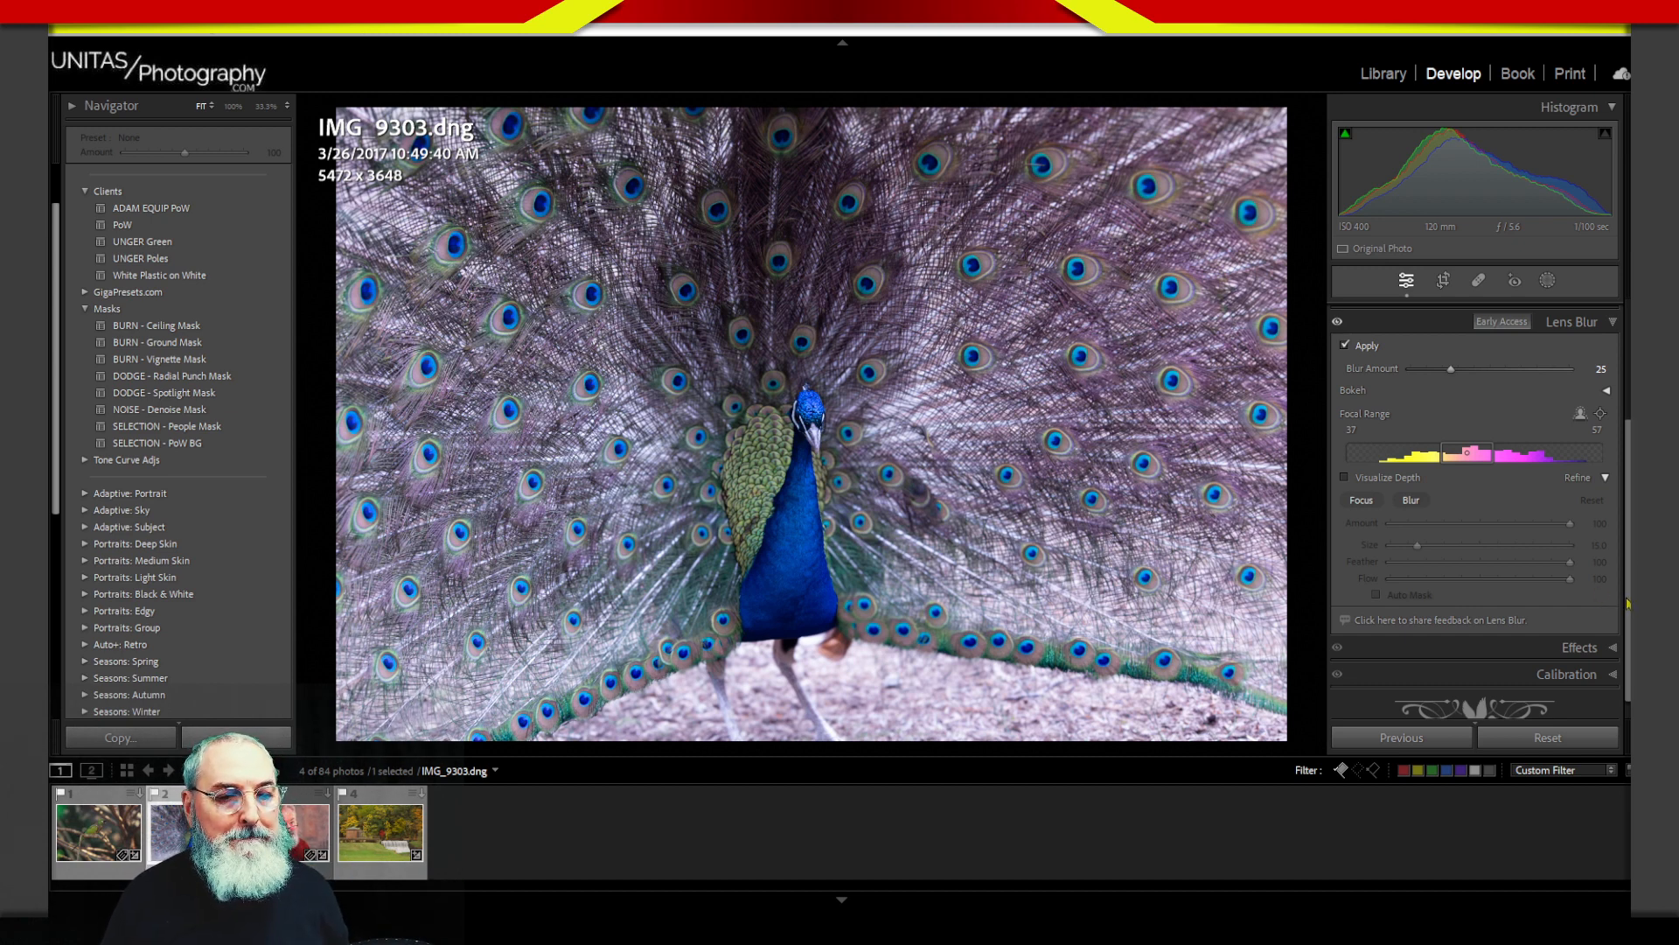
pyautogui.moveTo(1629, 604); pyautogui.dragTo(1629, 585)
pyautogui.scroll(2, 1627, 546)
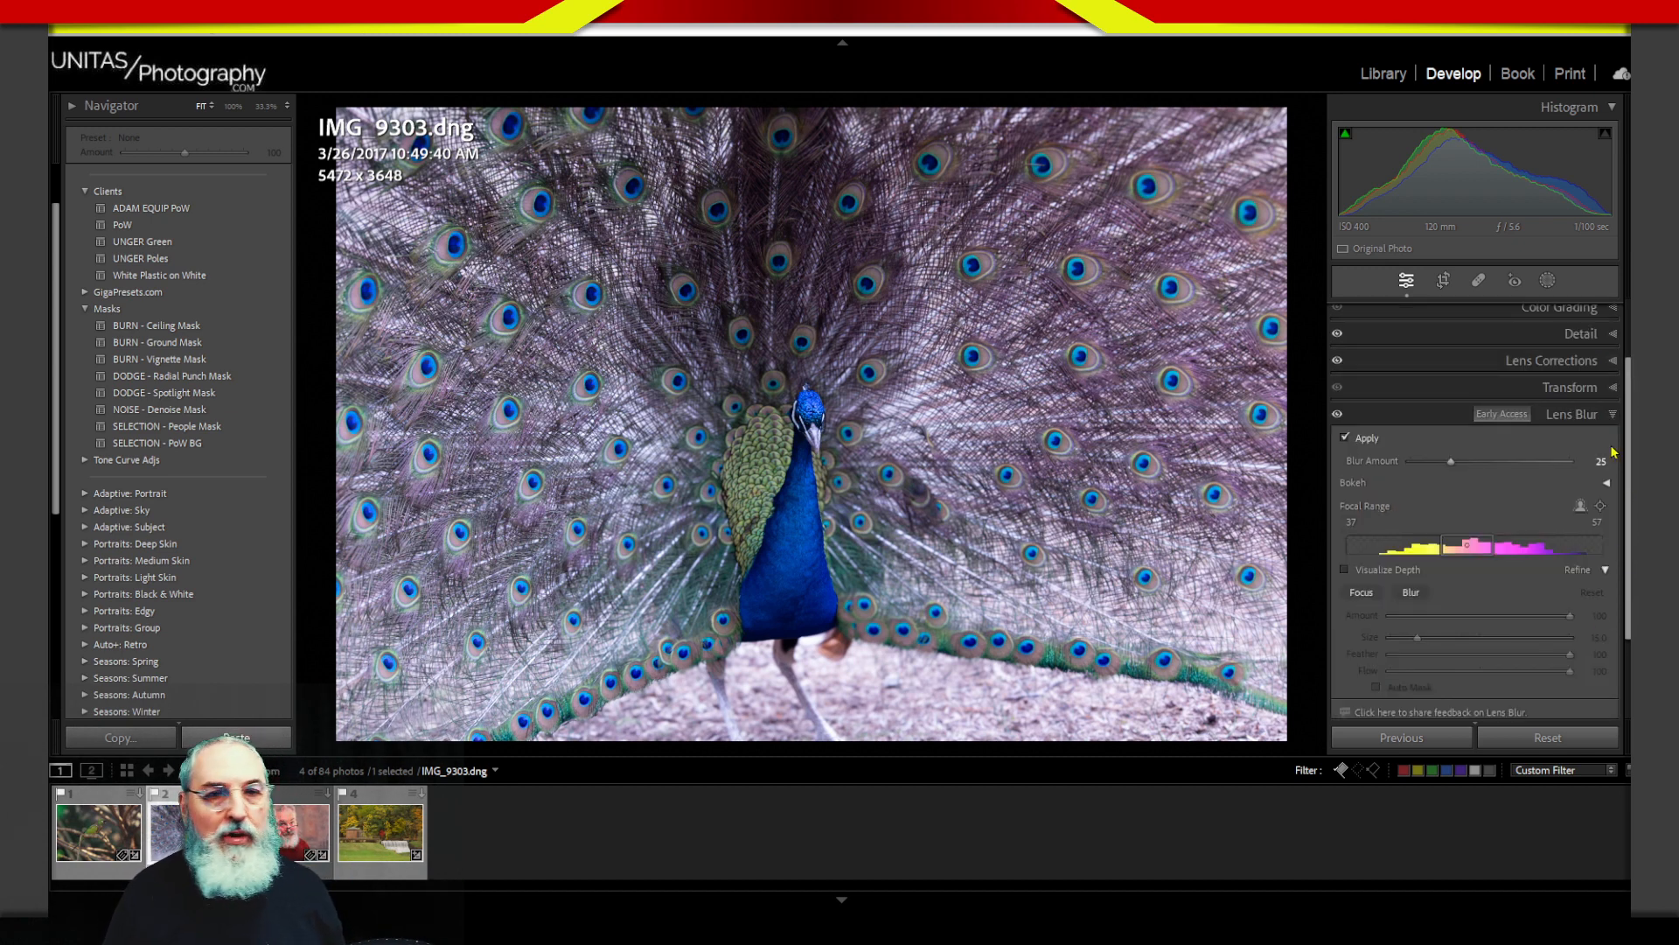
pyautogui.click(1513, 417)
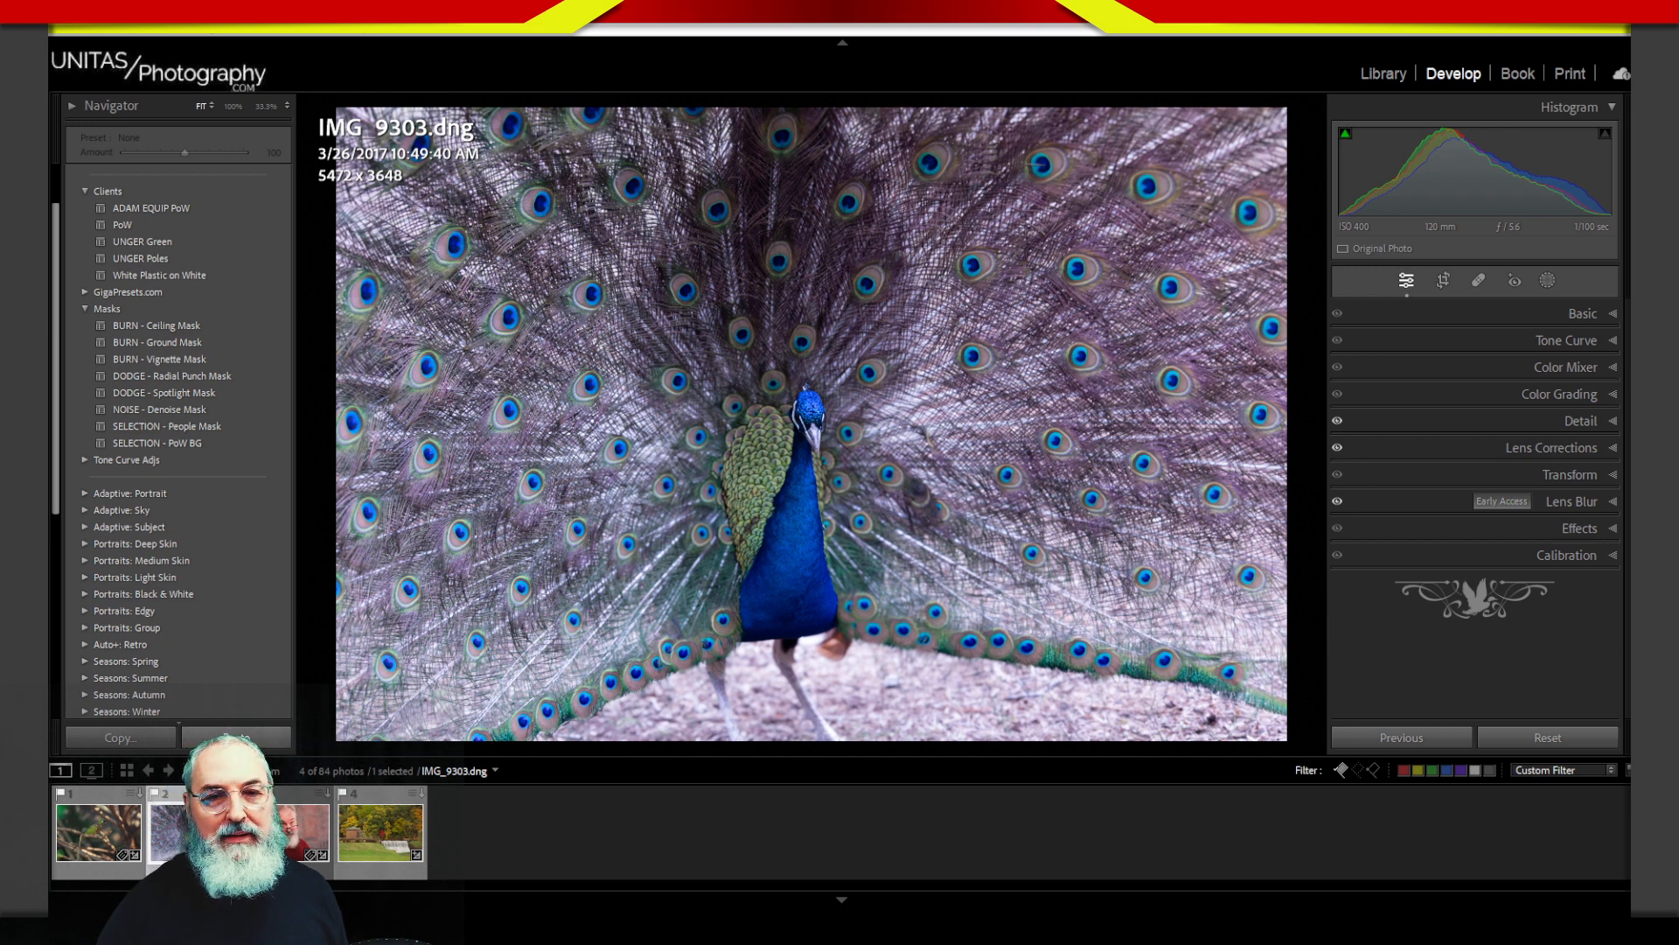